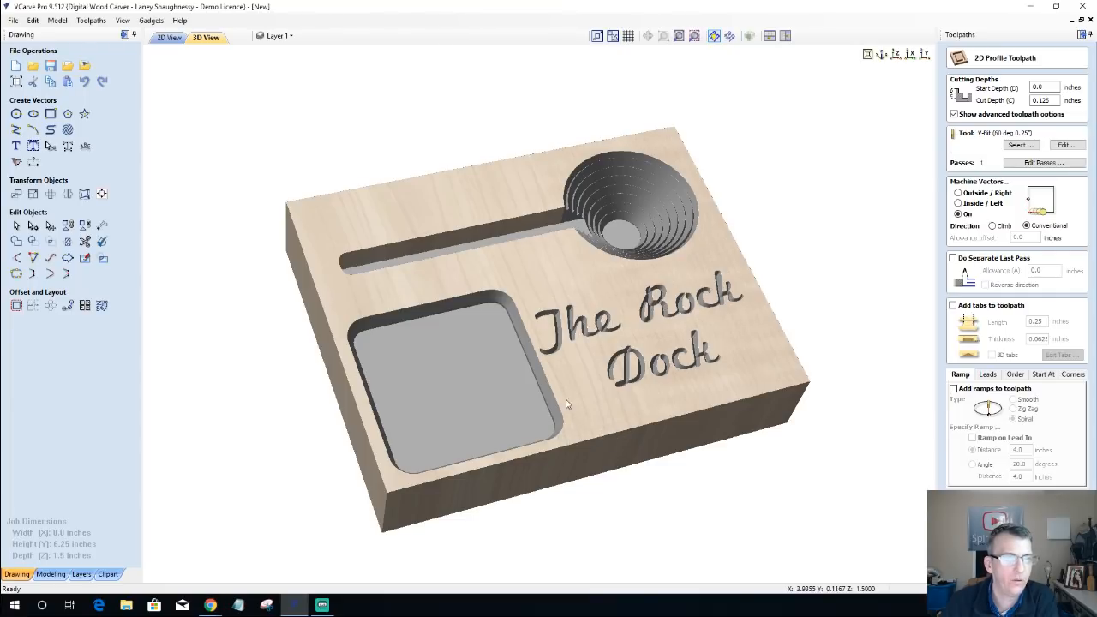
# Step: Examine the carved Rock Dock preview from several angles in 3D, and its full vector layout in 2D
pyautogui.moveTo(566, 400); pyautogui.dragTo(582, 444)
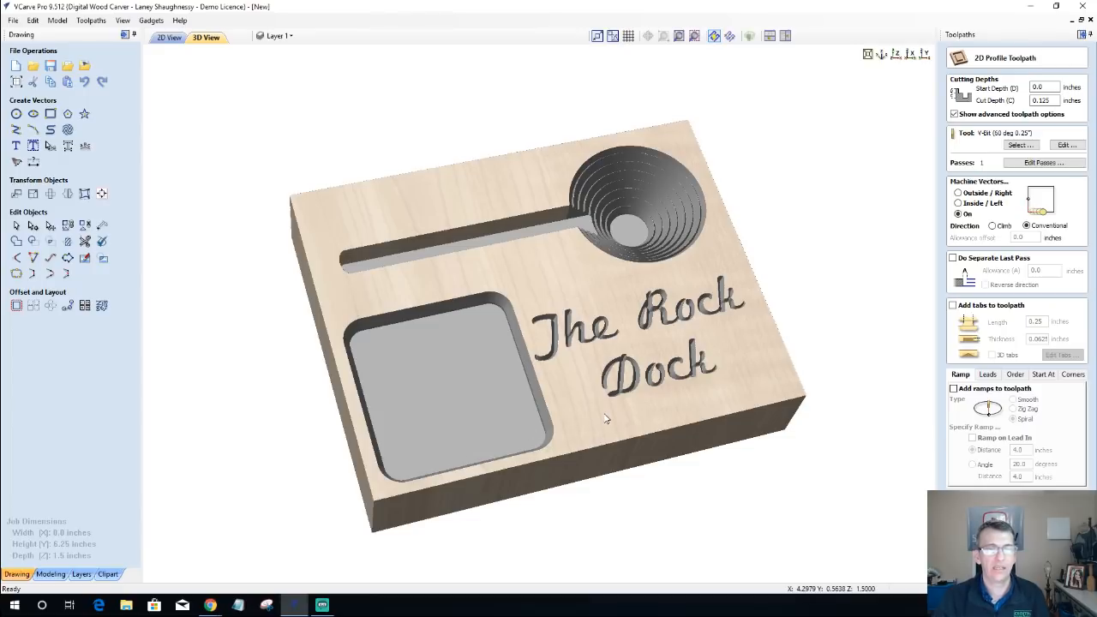
pyautogui.moveTo(561, 380); pyautogui.dragTo(374, 272)
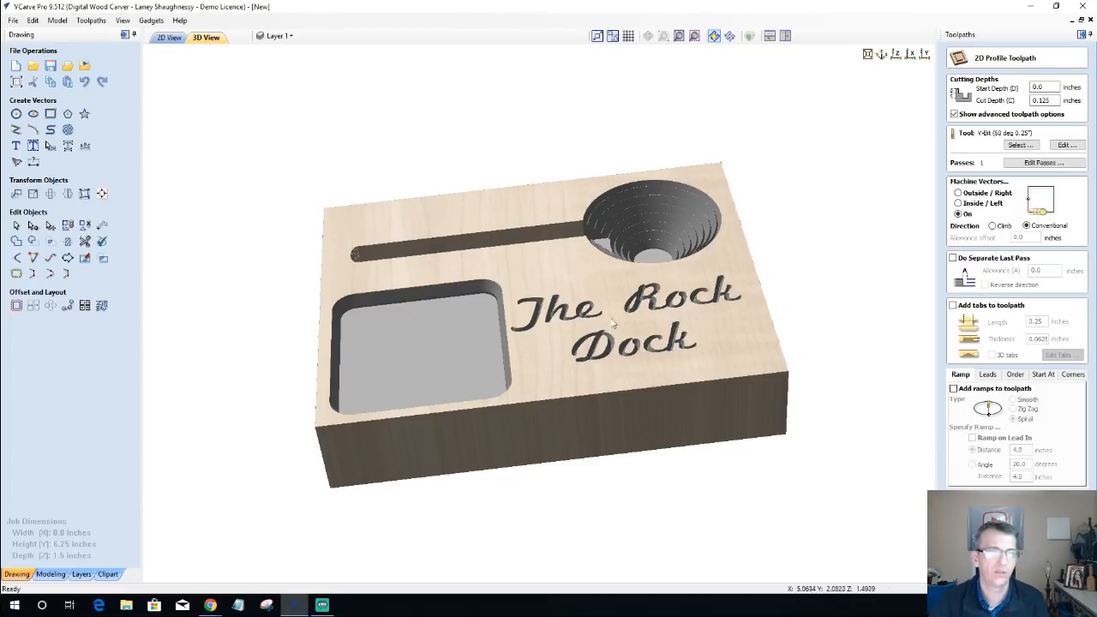
pyautogui.moveTo(651, 332); pyautogui.dragTo(677, 354)
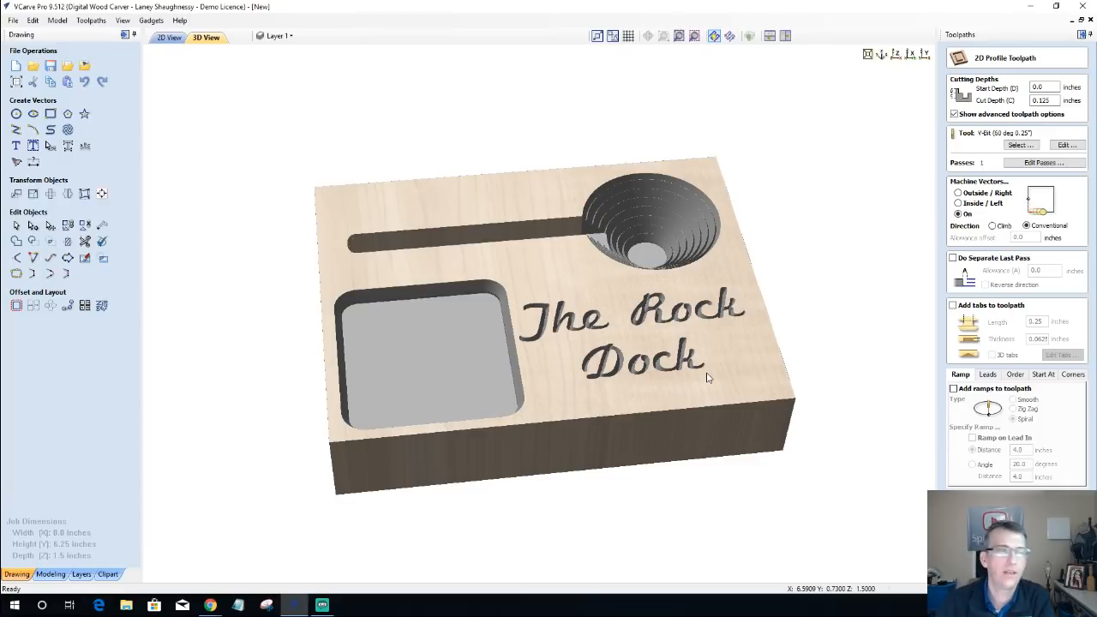
pyautogui.click(168, 38)
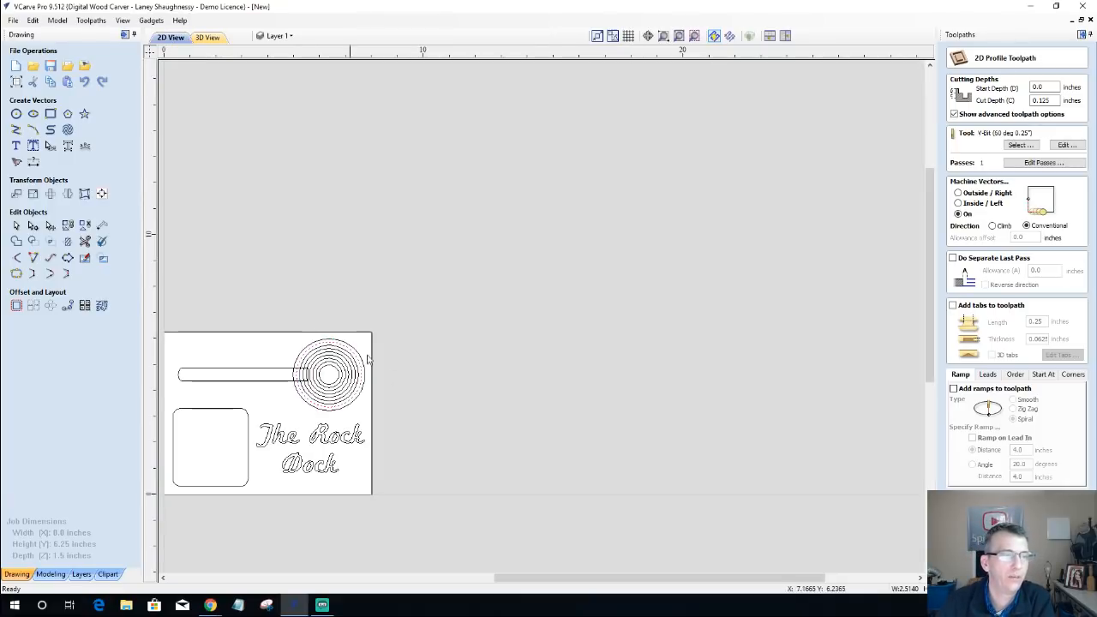
pyautogui.click(678, 36)
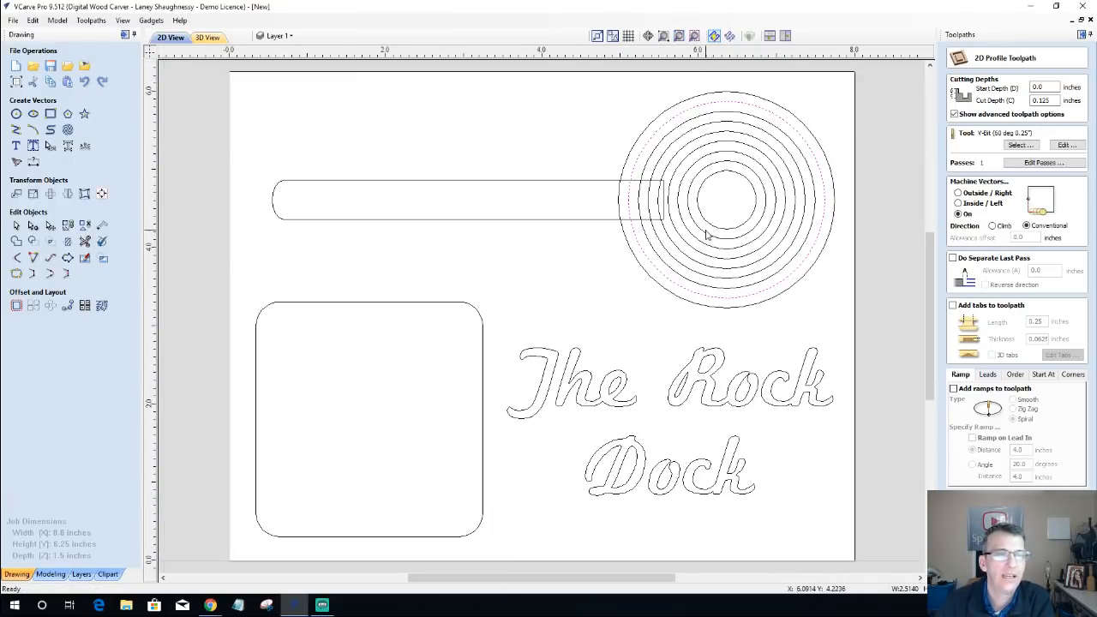
pyautogui.scroll(-1, 706, 233)
pyautogui.scroll(-1, 696, 236)
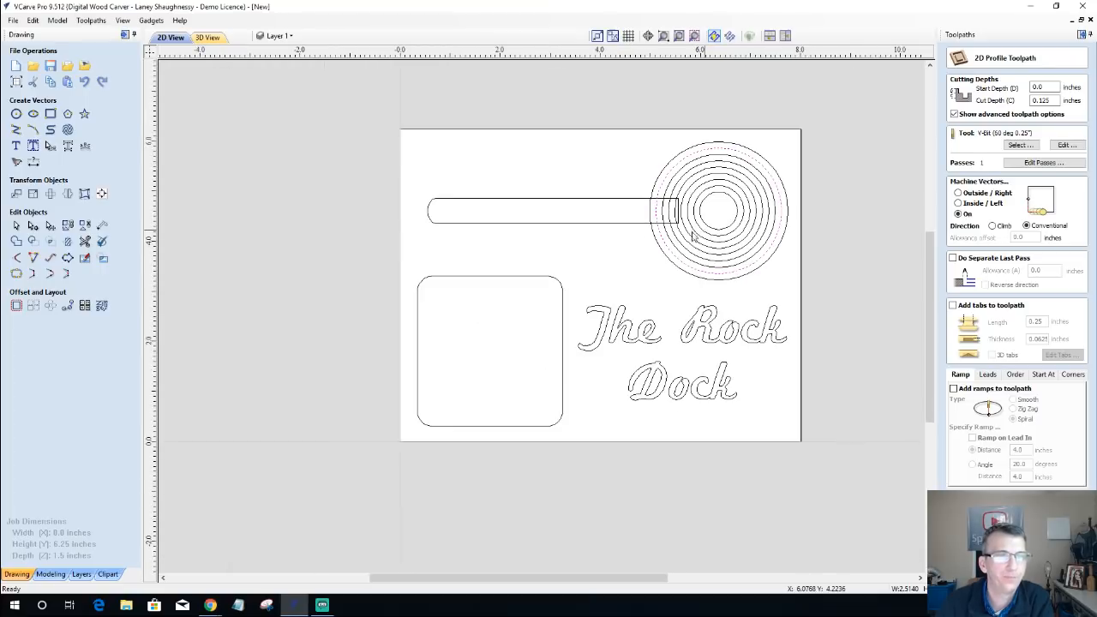
# Step: Compare the rounded square pocket and the long slot vectors in 2D with the carved 3D preview
pyautogui.click(598, 187)
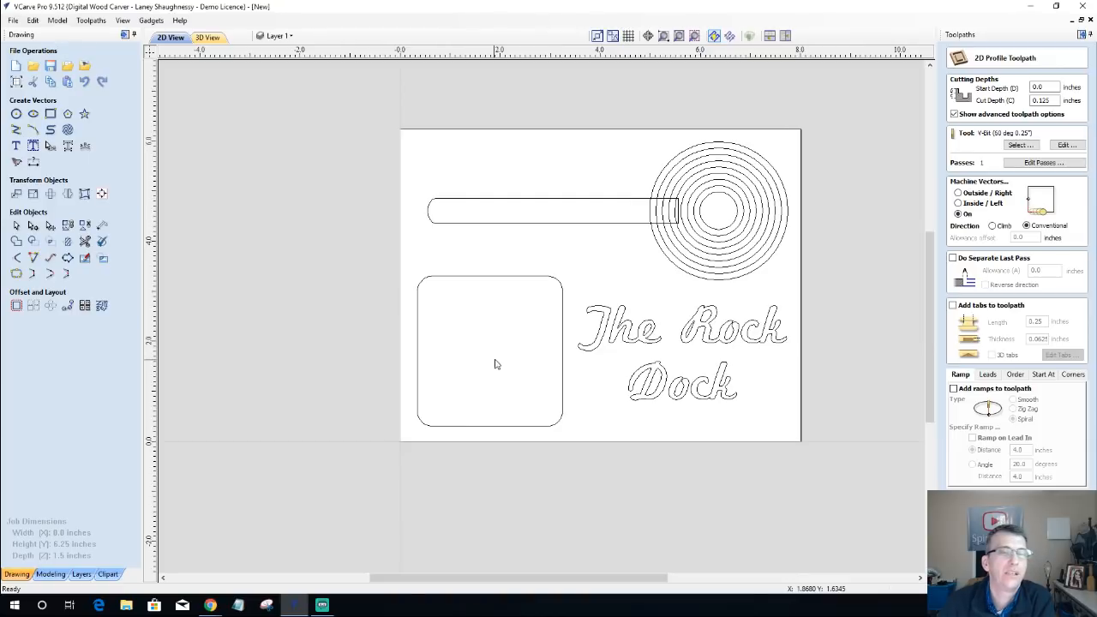
pyautogui.click(525, 280)
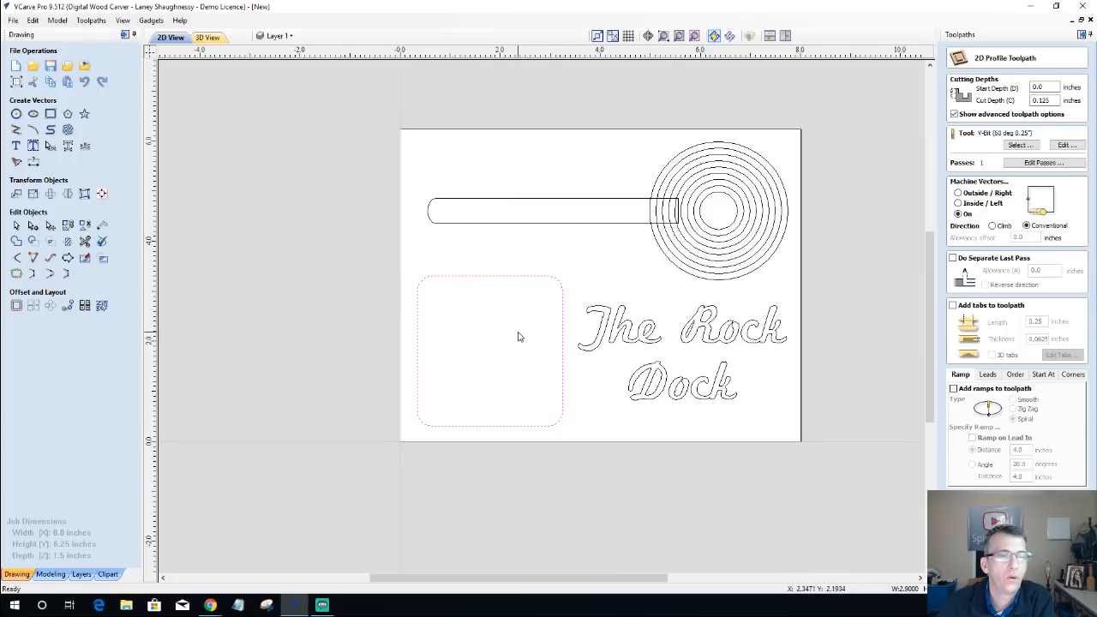
pyautogui.click(209, 38)
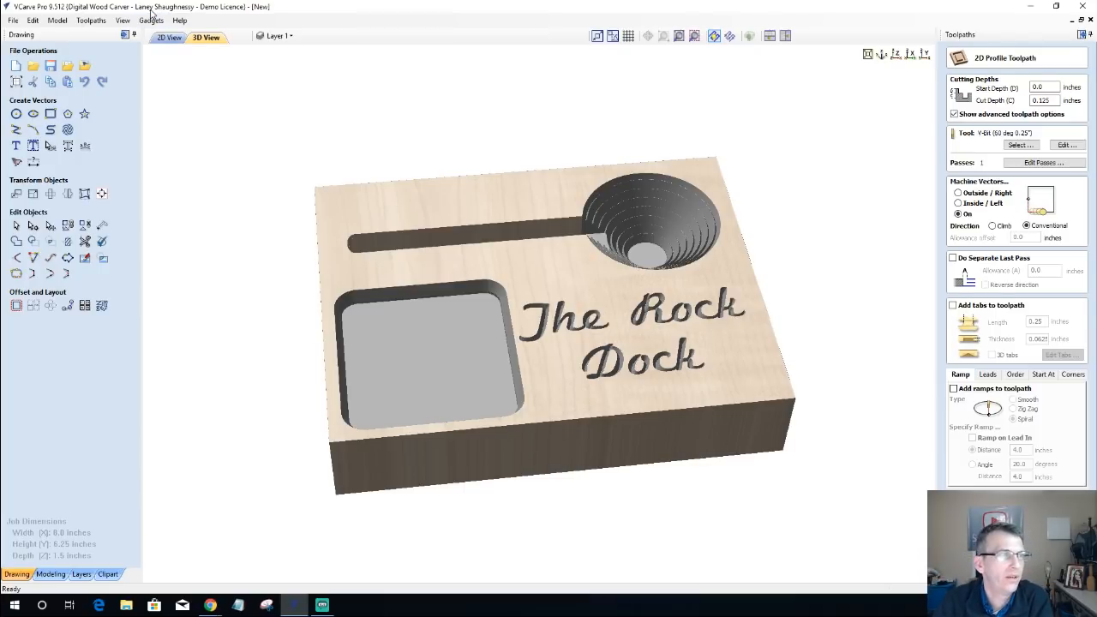
pyautogui.click(171, 37)
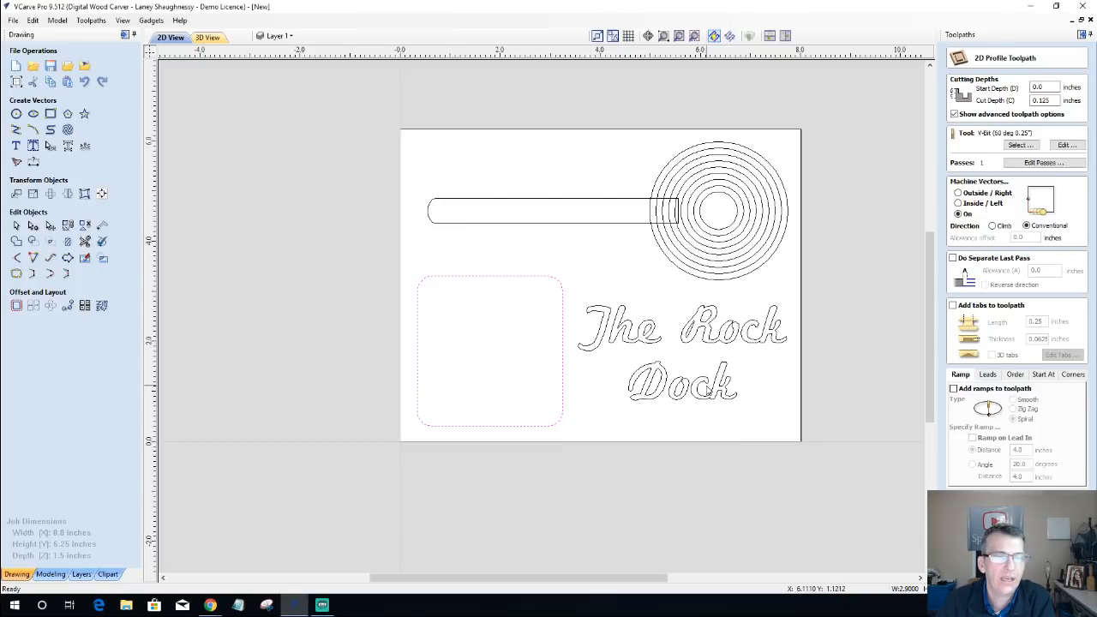
pyautogui.click(457, 225)
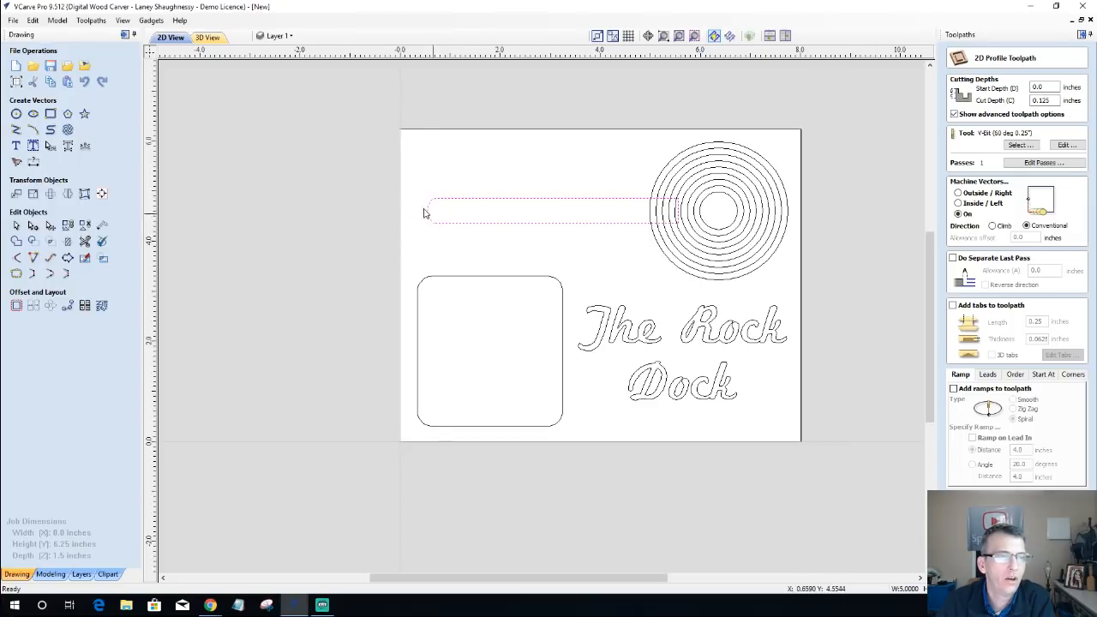
pyautogui.click(545, 221)
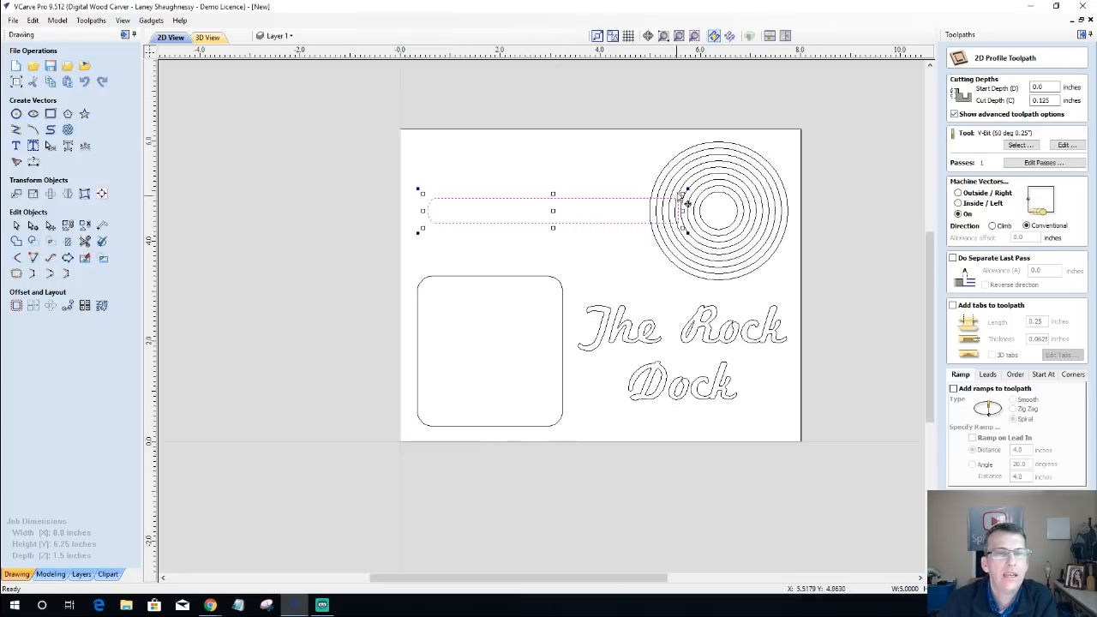
# Step: Select the concentric circles of the stepped bowl one after another, from the innermost to the outermost
pyautogui.click(719, 194)
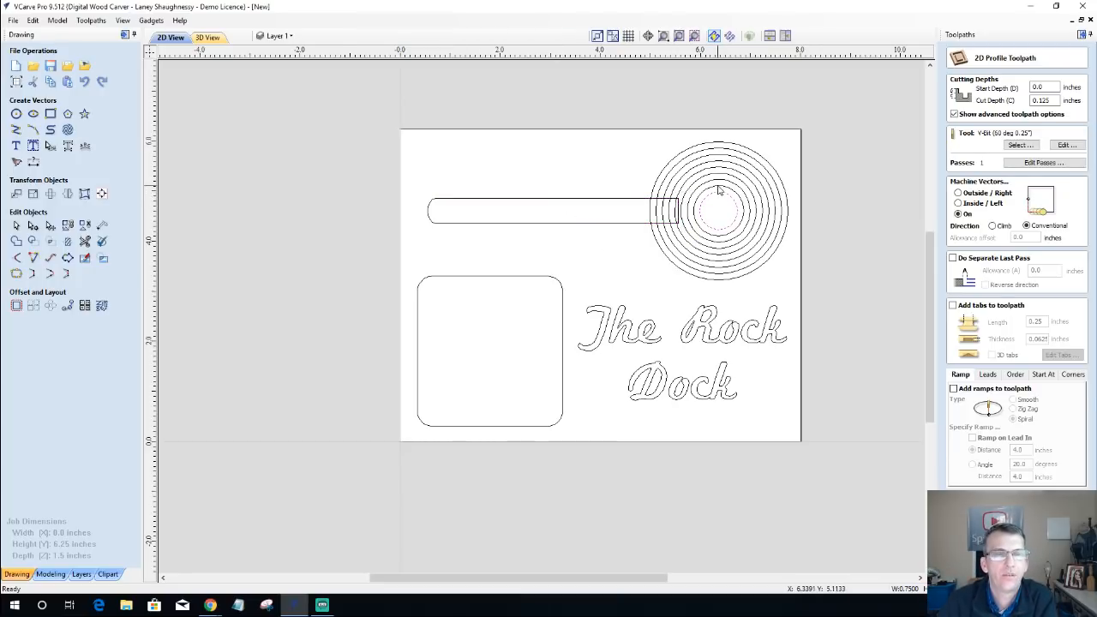
pyautogui.click(720, 182)
pyautogui.click(719, 174)
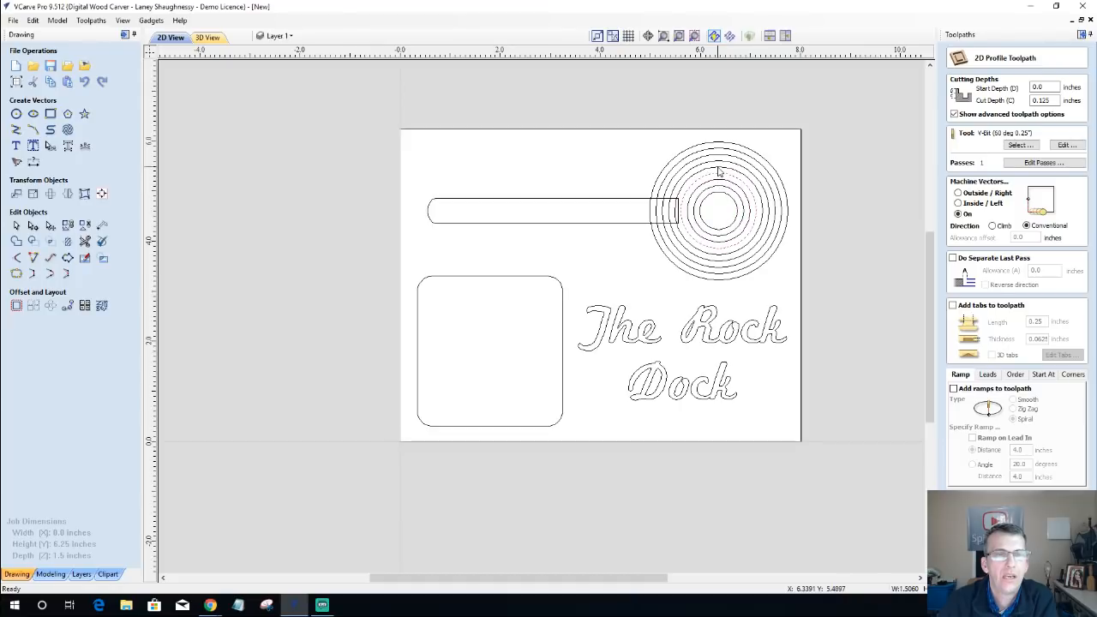
pyautogui.click(719, 167)
pyautogui.click(719, 165)
pyautogui.click(720, 155)
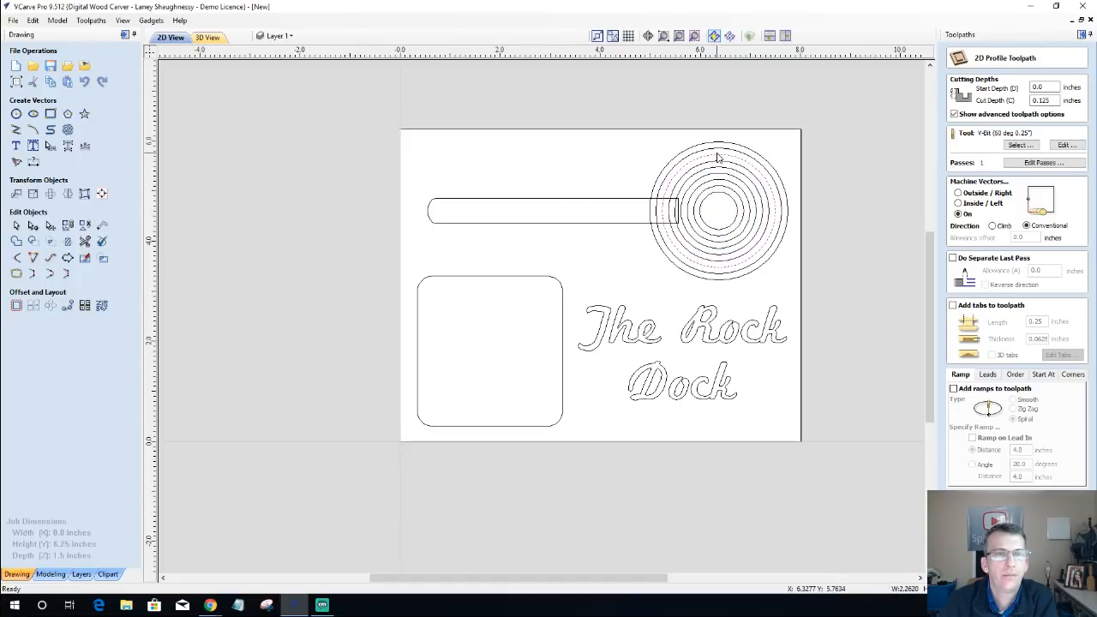
pyautogui.click(719, 149)
pyautogui.click(720, 144)
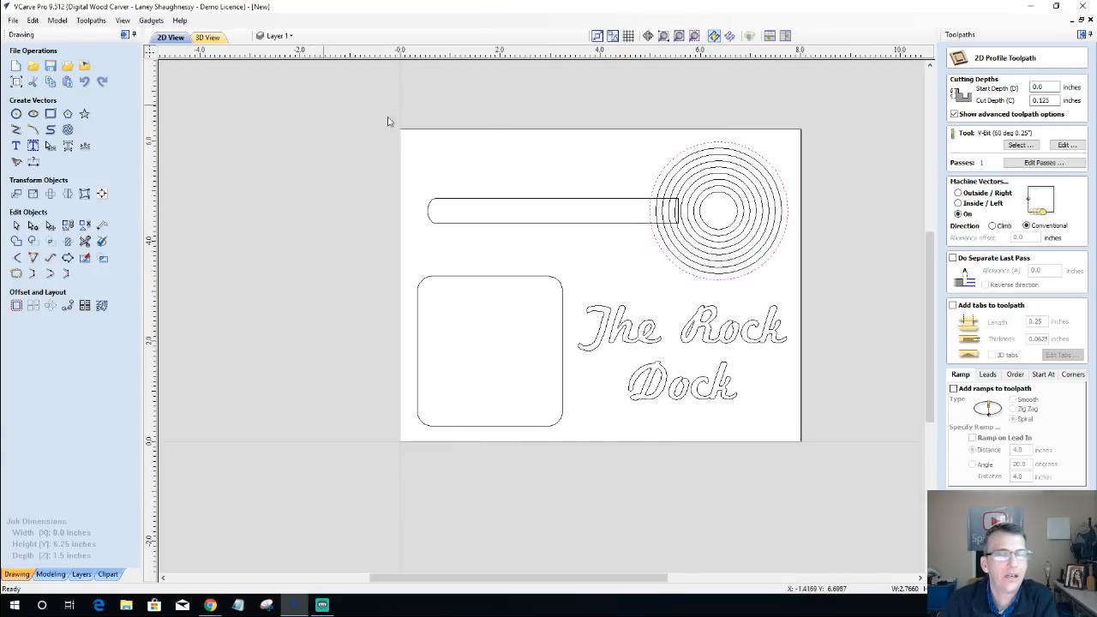
# Step: Select all vectors of the design, clear the selection and review the list of layers
pyautogui.hotkey('ctrl', 'a')
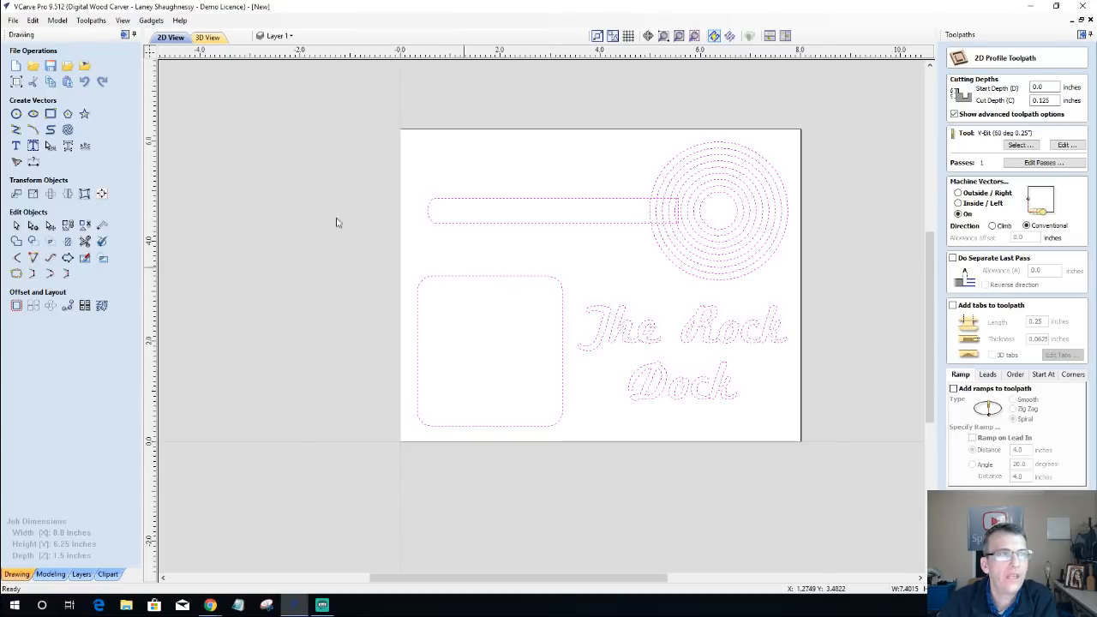
pyautogui.click(286, 36)
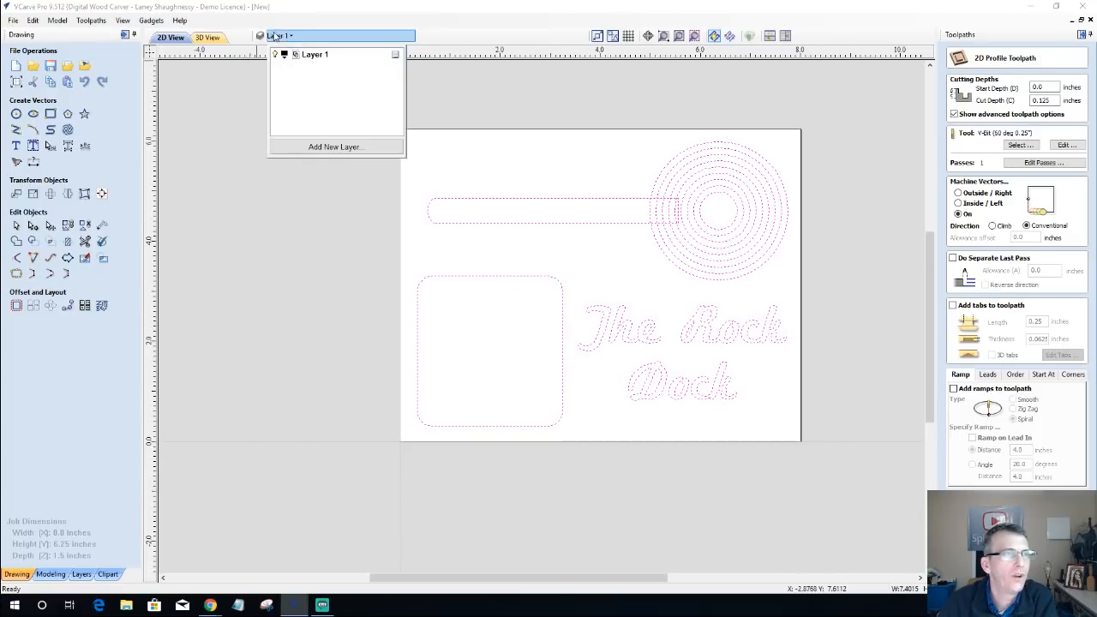
pyautogui.click(269, 103)
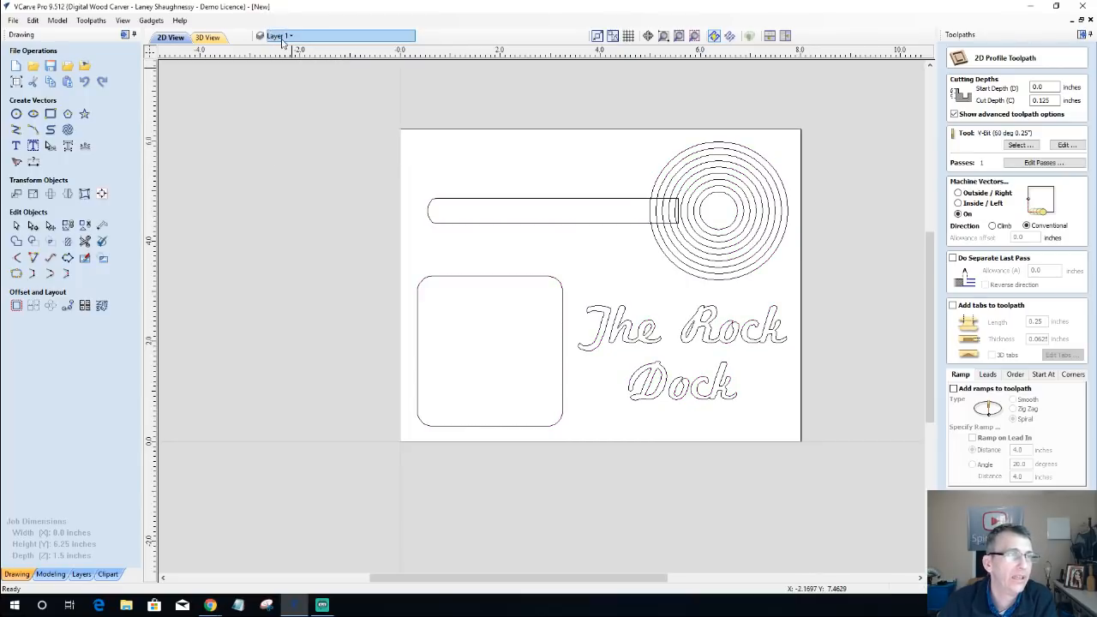
pyautogui.click(85, 576)
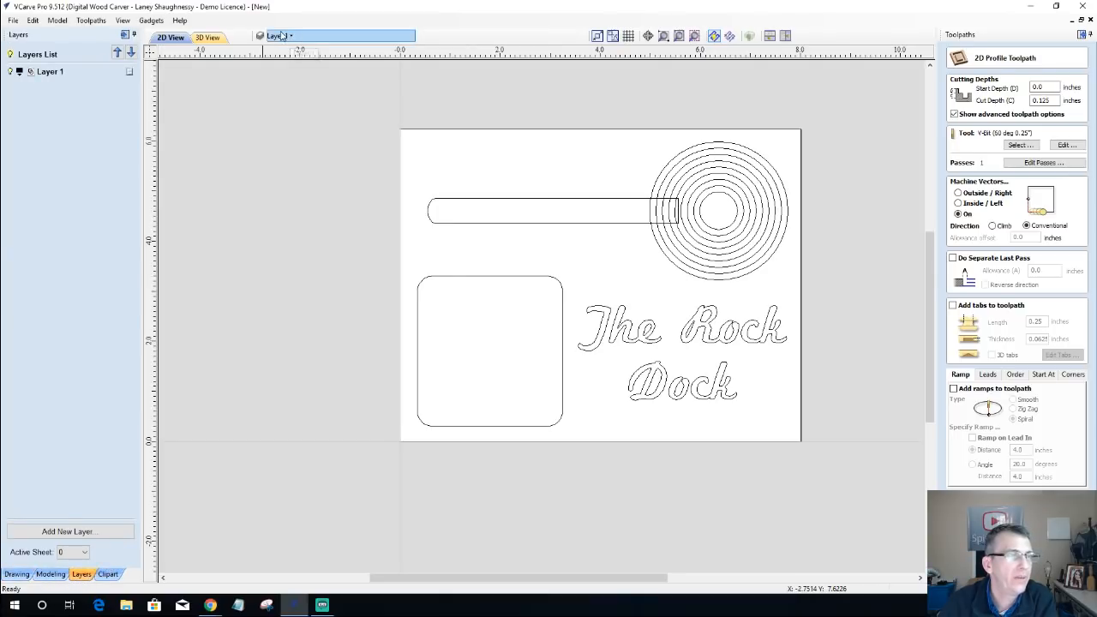
pyautogui.click(17, 573)
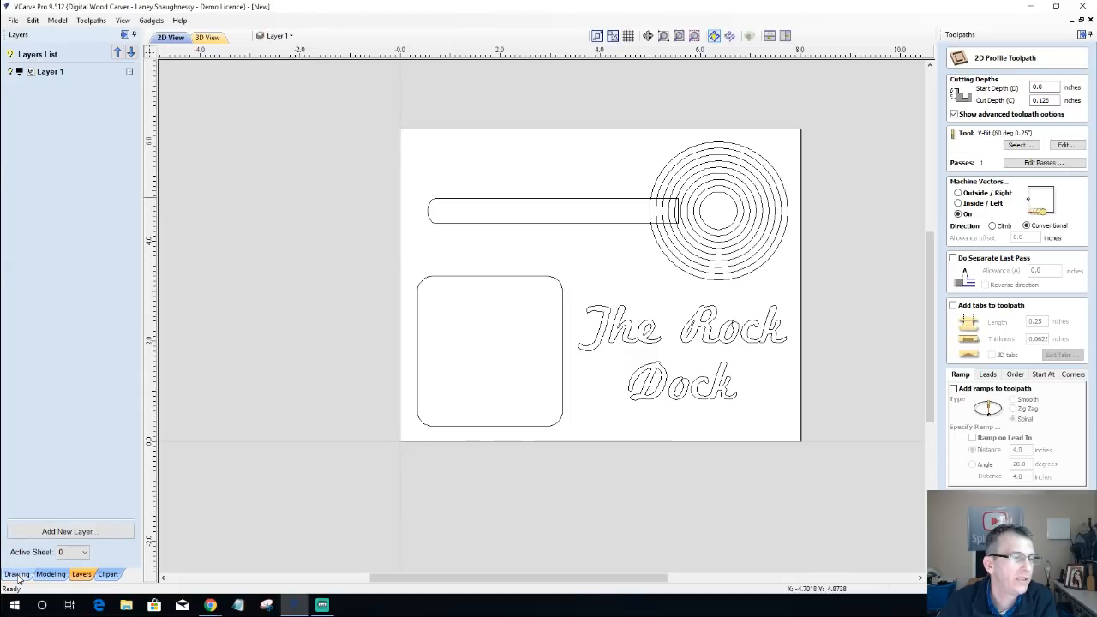
# Step: Rename Layer 1 as Original Concept
pyautogui.click(291, 38)
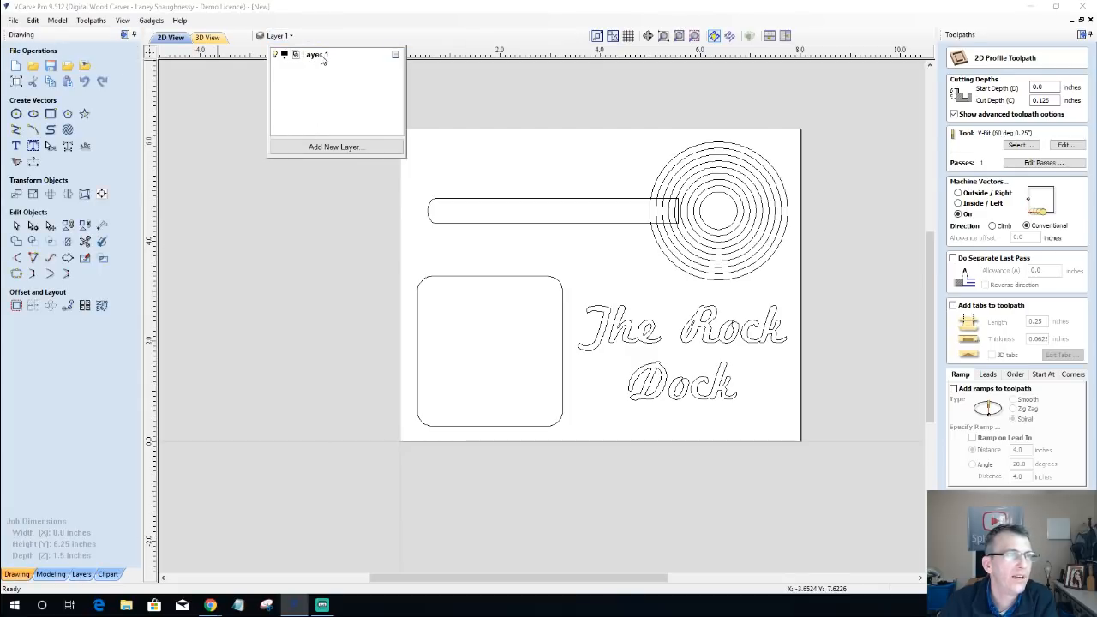
pyautogui.rightClick(324, 57)
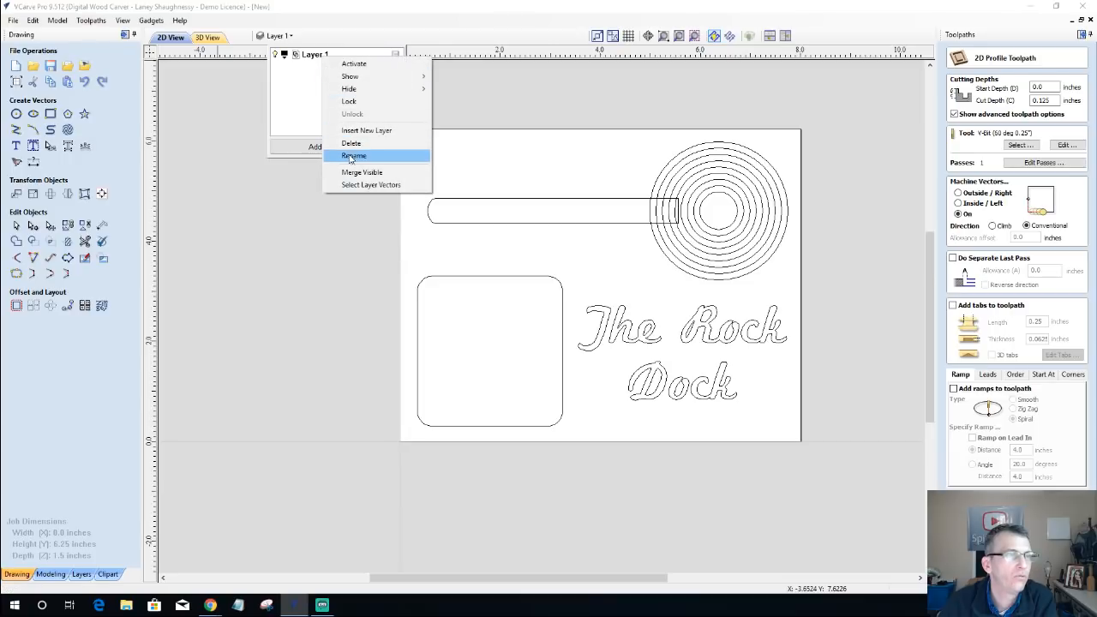
pyautogui.click(357, 156)
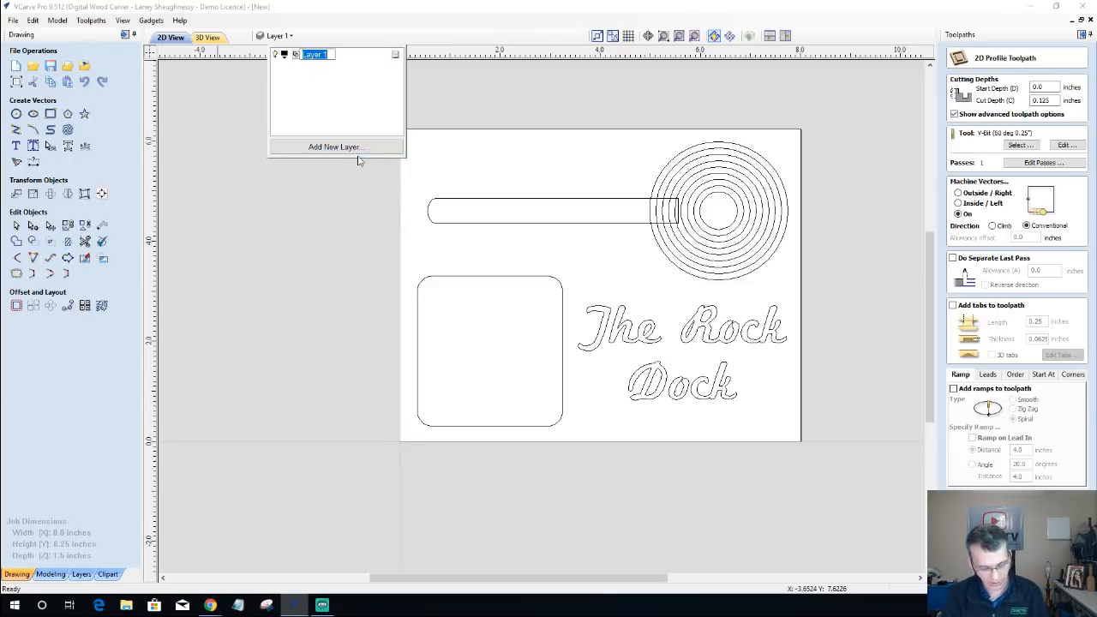
pyautogui.write('Origi')
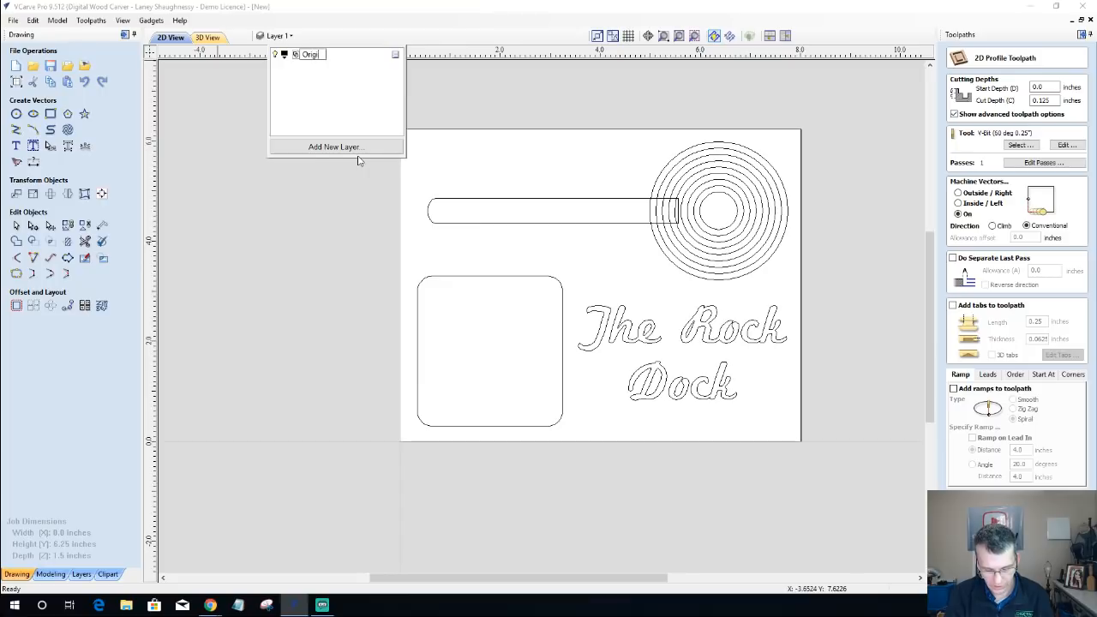
pyautogui.write('nal Concept')
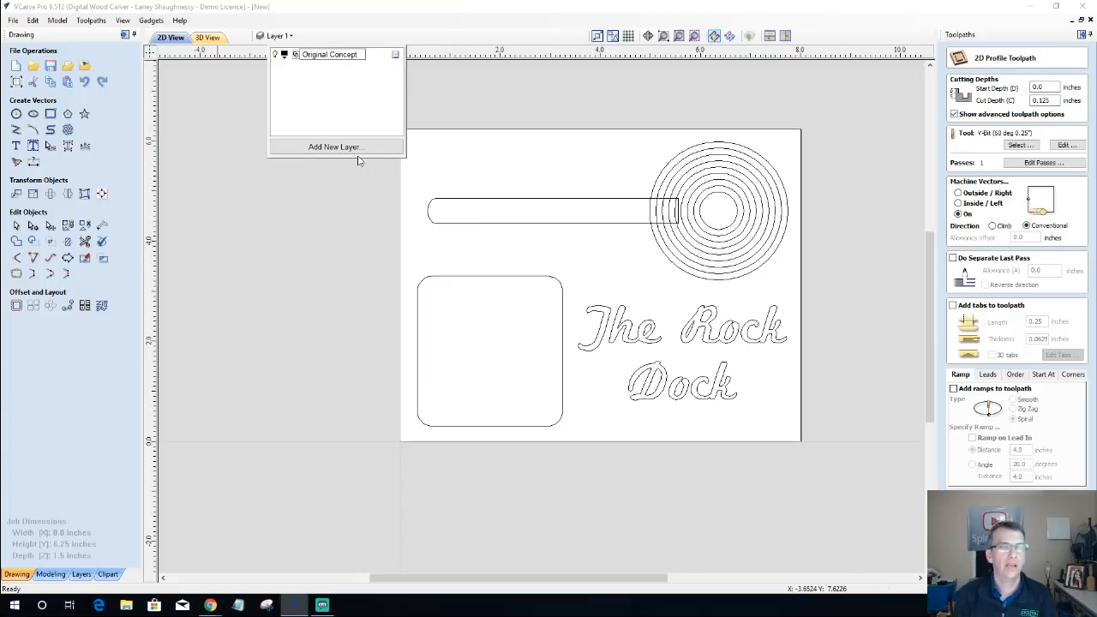
pyautogui.press('Return')
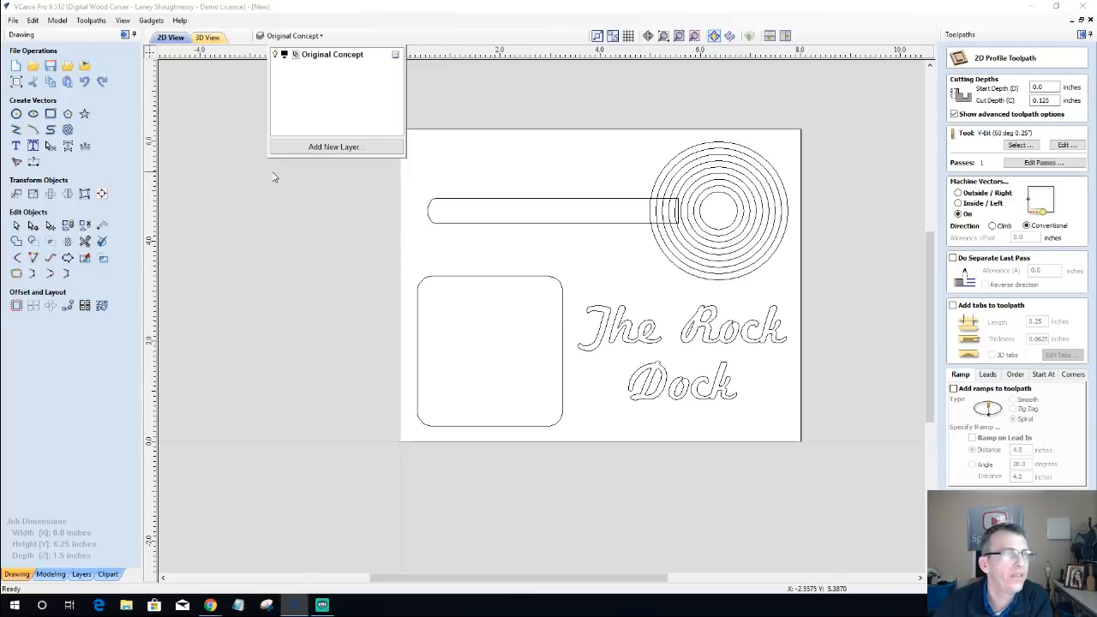
# Step: Inspect the carved block in 3D and review its job setup without changing any settings
pyautogui.click(209, 38)
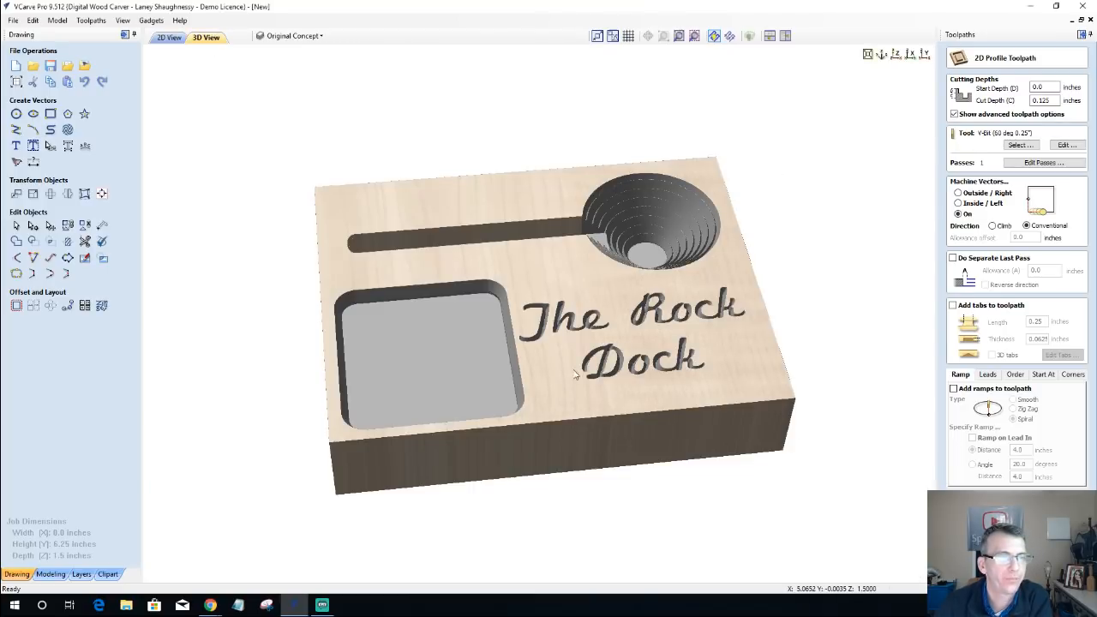
pyautogui.moveTo(575, 374); pyautogui.dragTo(573, 370)
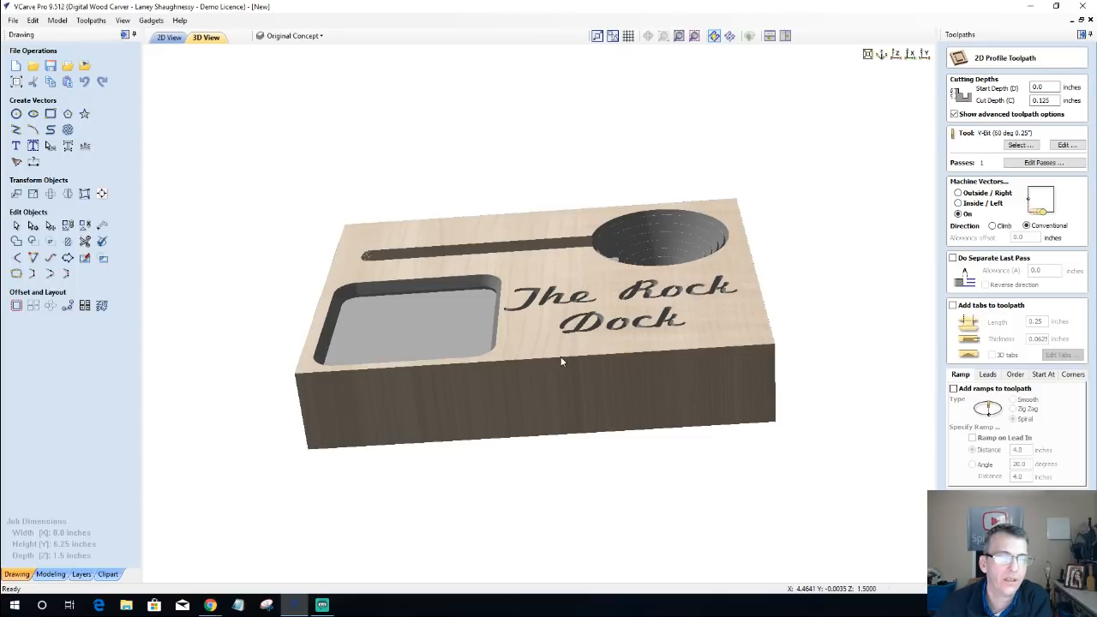
pyautogui.click(17, 82)
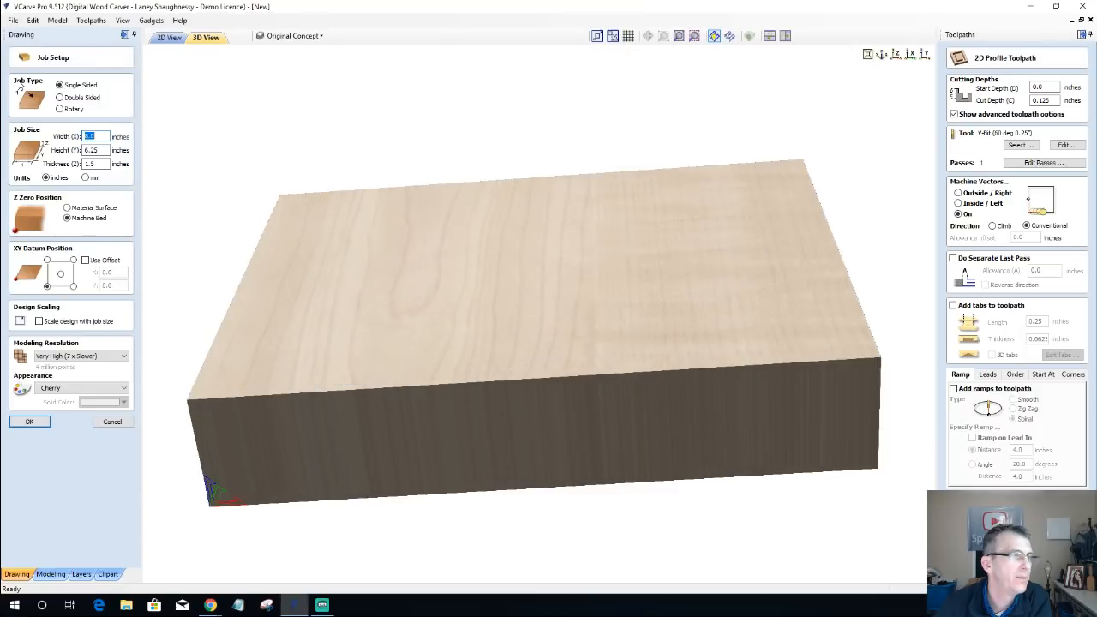
pyautogui.click(116, 423)
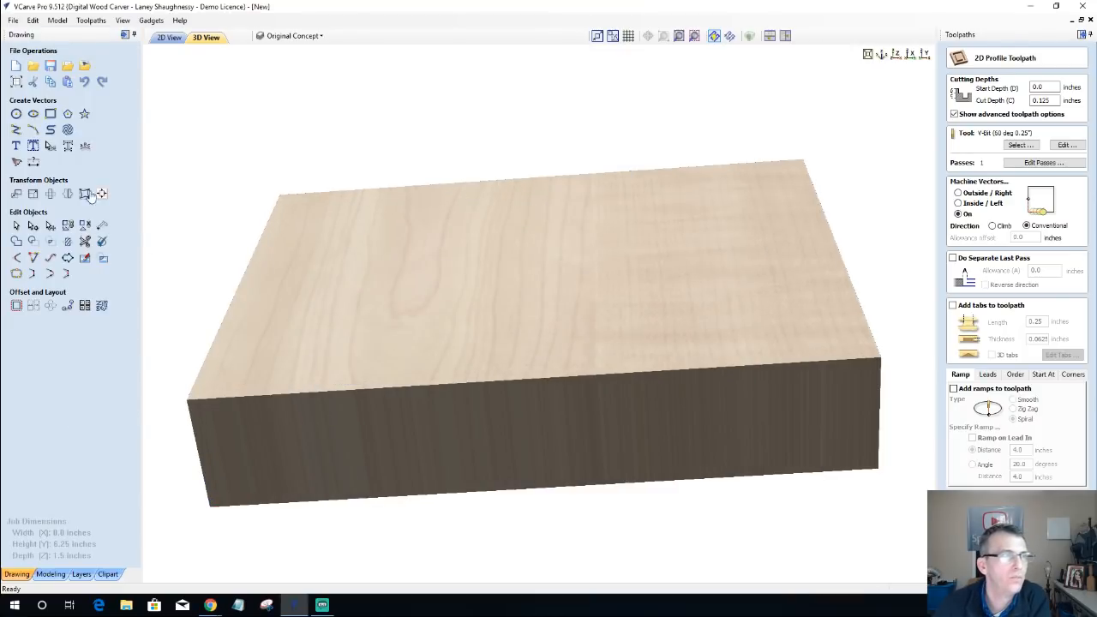
# Step: Review the complete vector layout in 2D and the uncarved block in 3D
pyautogui.click(167, 38)
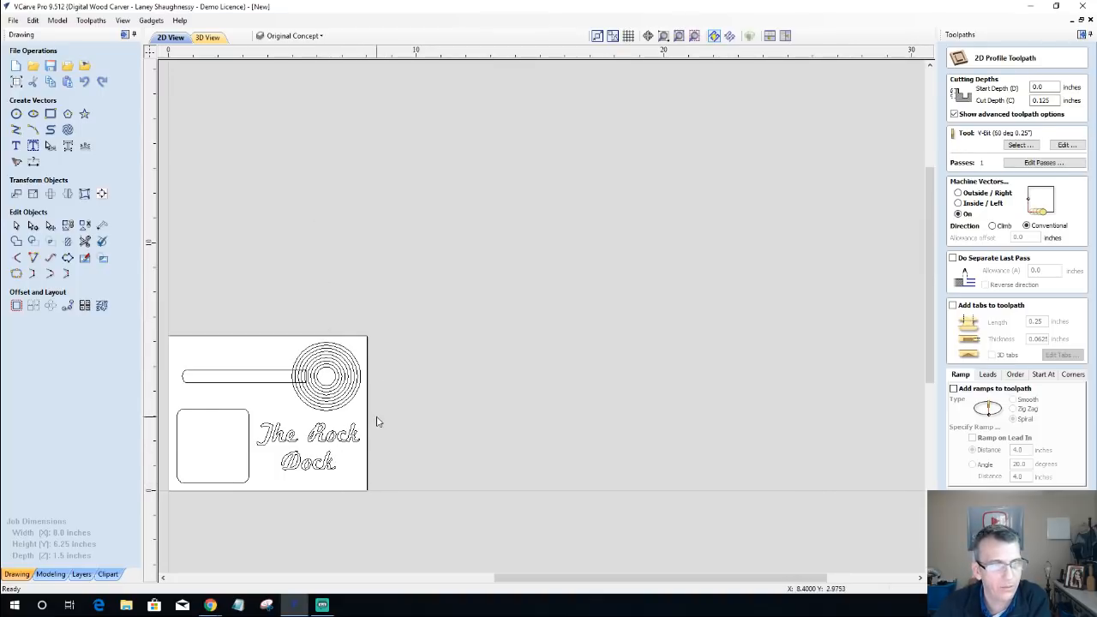
pyautogui.click(678, 36)
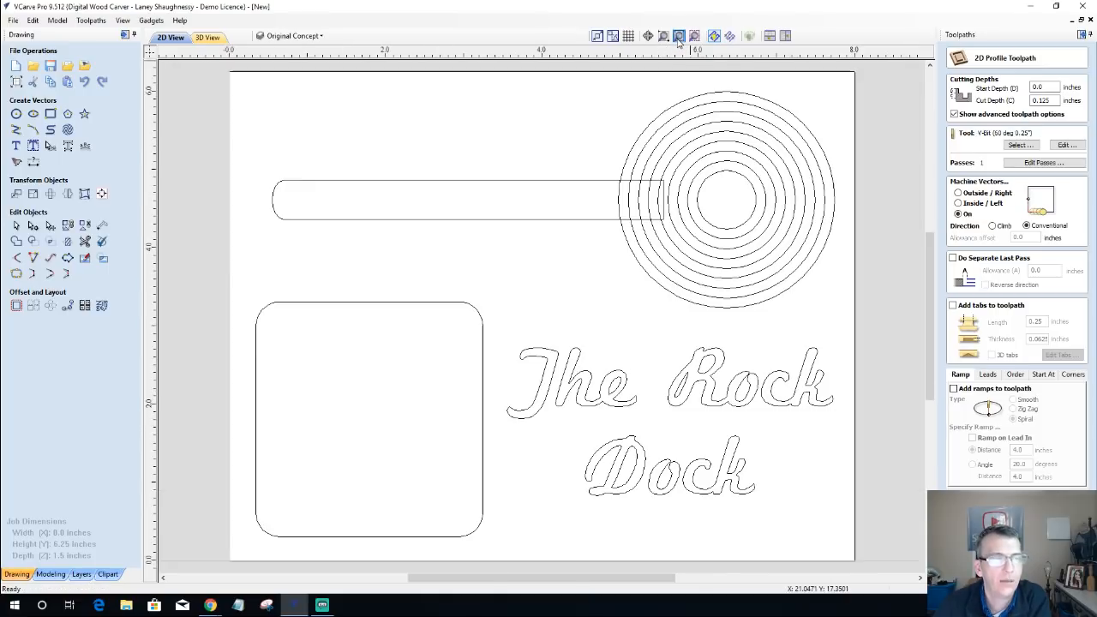
pyautogui.scroll(-1, 626, 445)
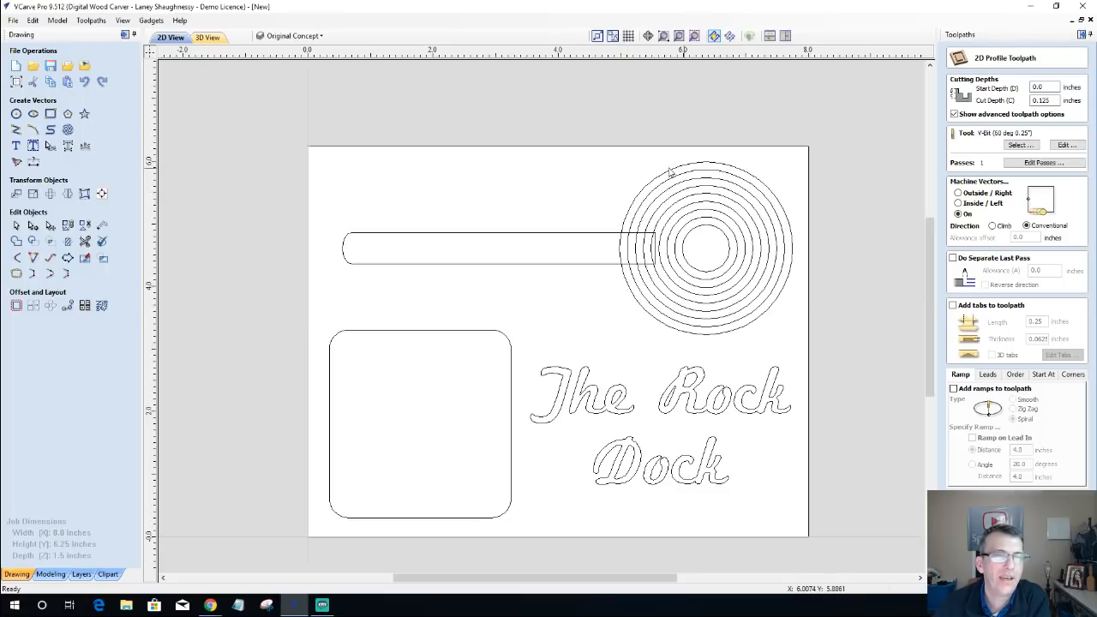
pyautogui.click(206, 37)
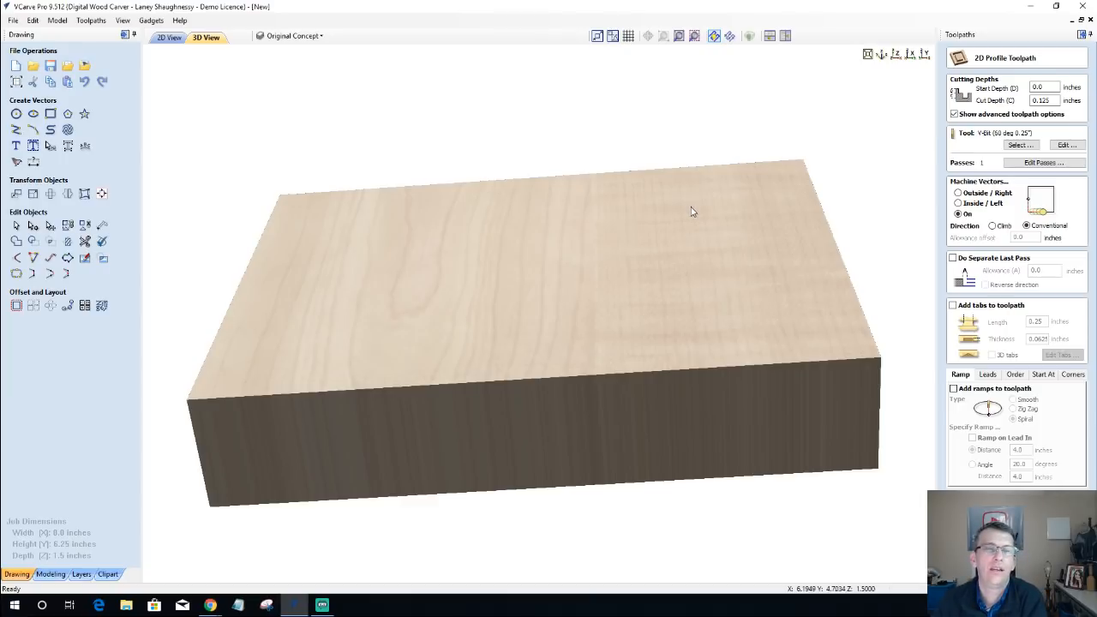
pyautogui.moveTo(681, 228); pyautogui.dragTo(689, 256)
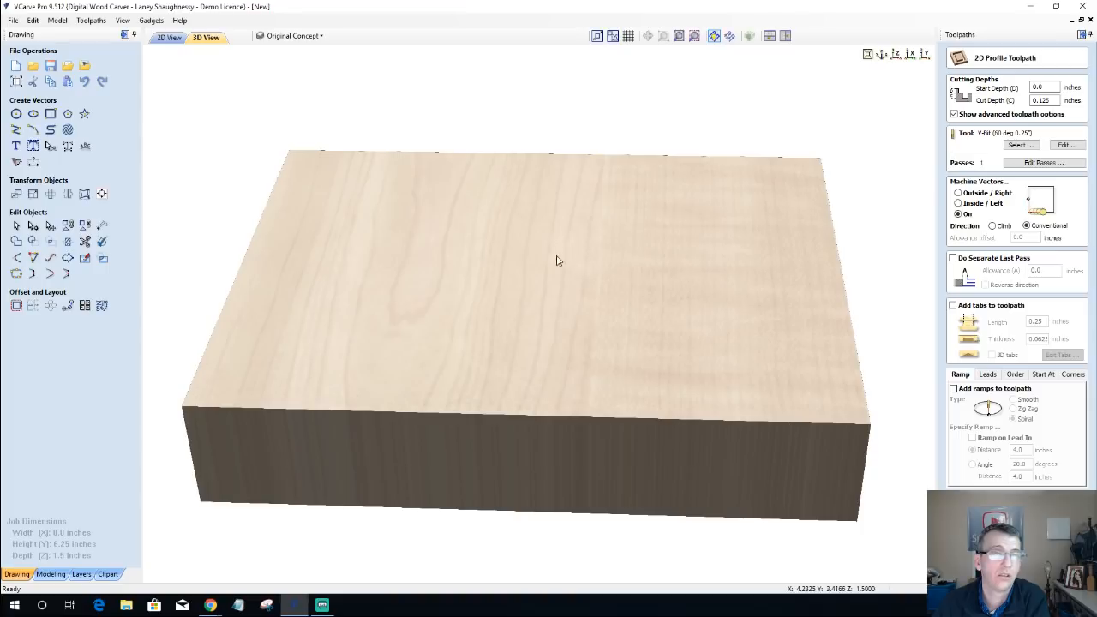
pyautogui.moveTo(556, 264); pyautogui.dragTo(553, 267)
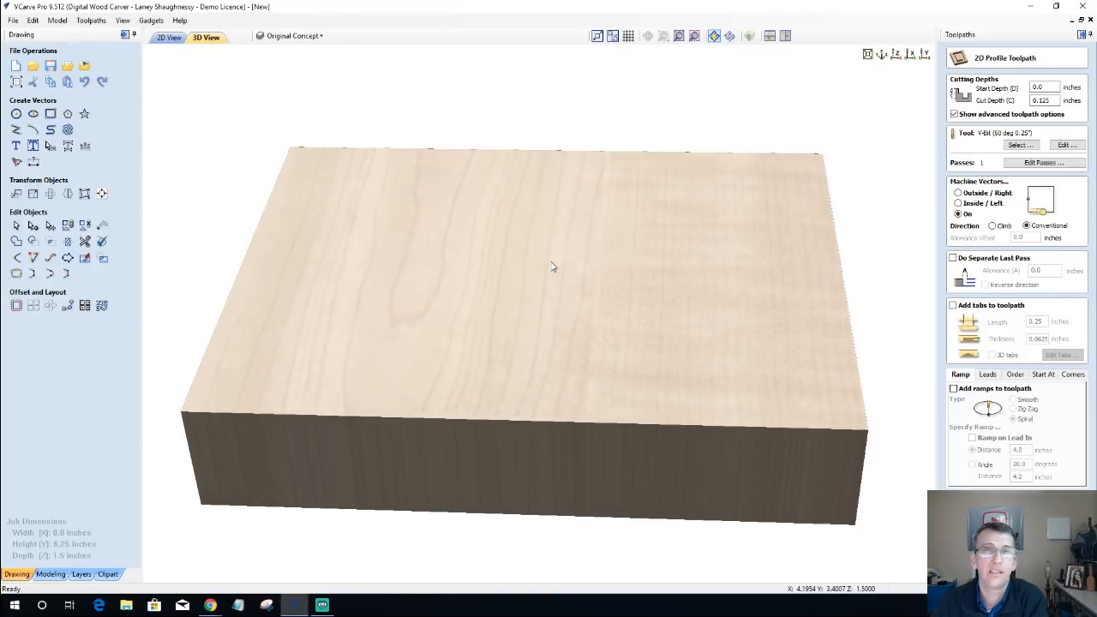
# Step: Hide the Original Concept layer so its vectors no longer show in the 2D layout
pyautogui.click(169, 38)
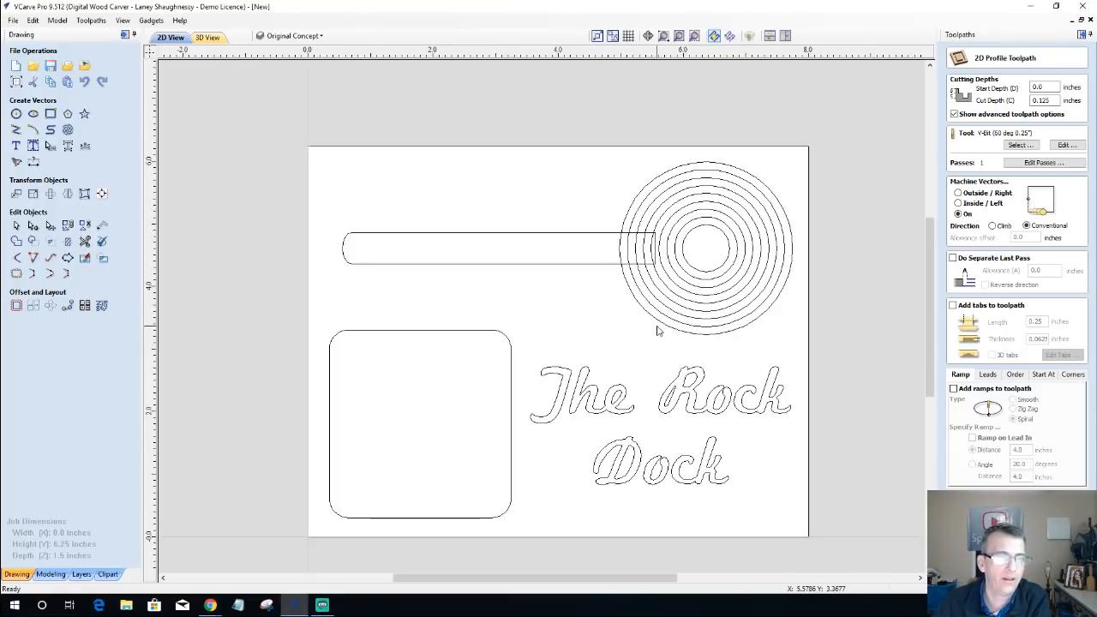
pyautogui.scroll(-1, 628, 331)
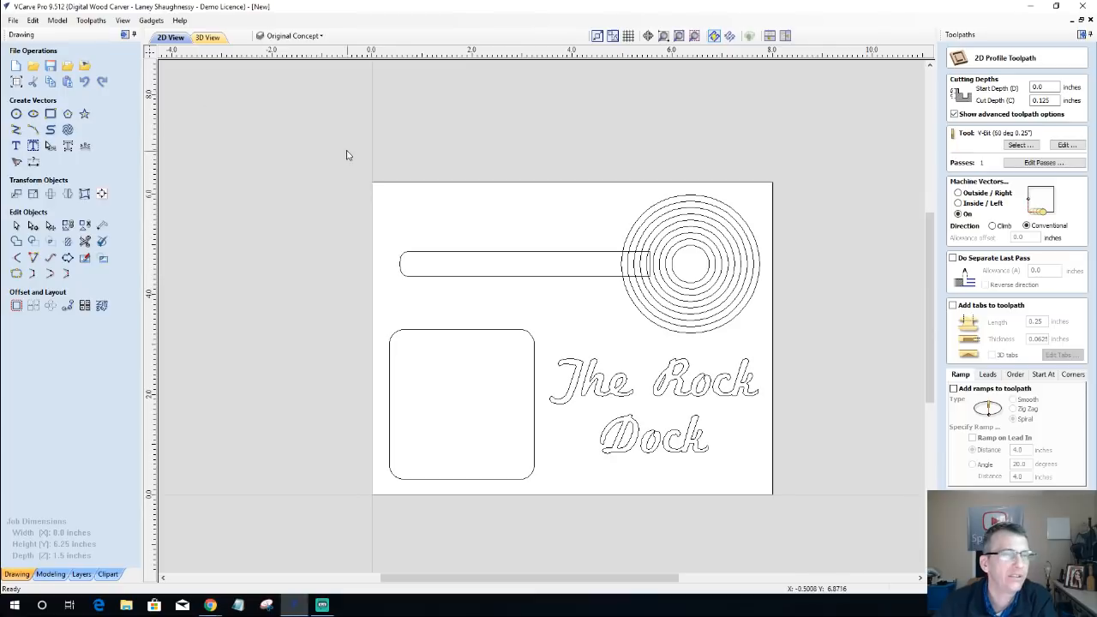
pyautogui.click(315, 37)
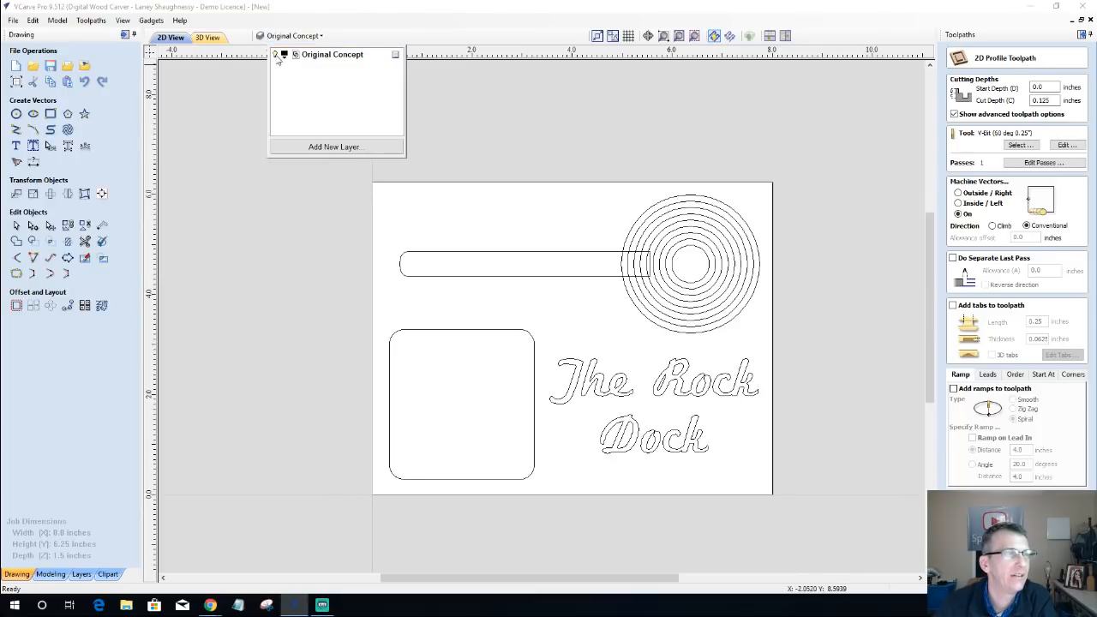
pyautogui.click(275, 55)
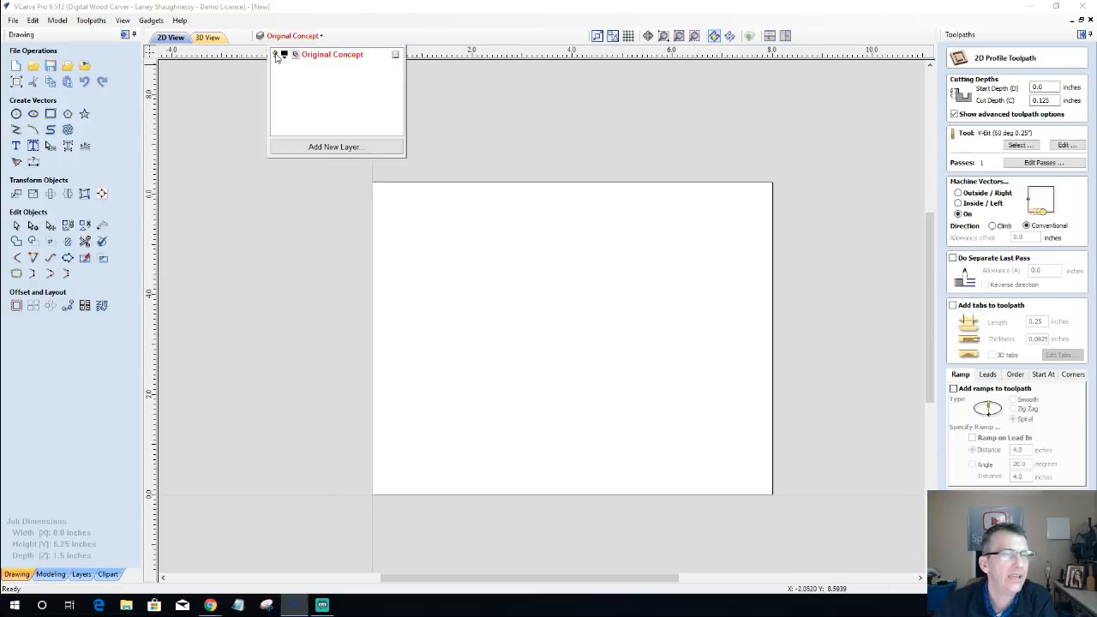
# Step: Add a new layer named Rough Draft and make it the active layer
pyautogui.click(309, 150)
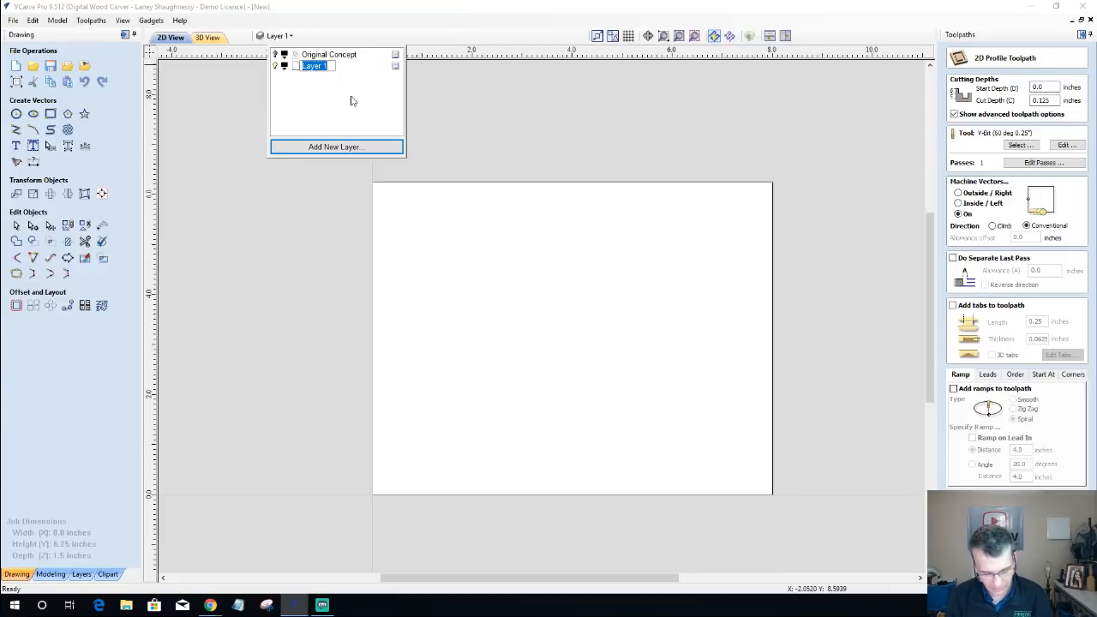
pyautogui.write('Roug')
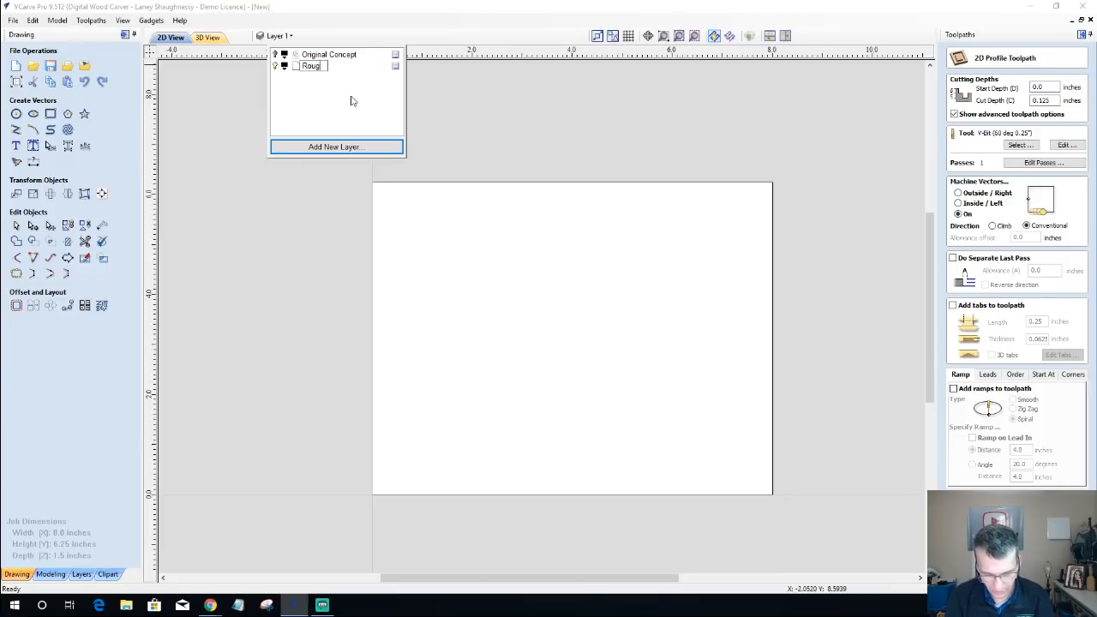
pyautogui.write('h Draft')
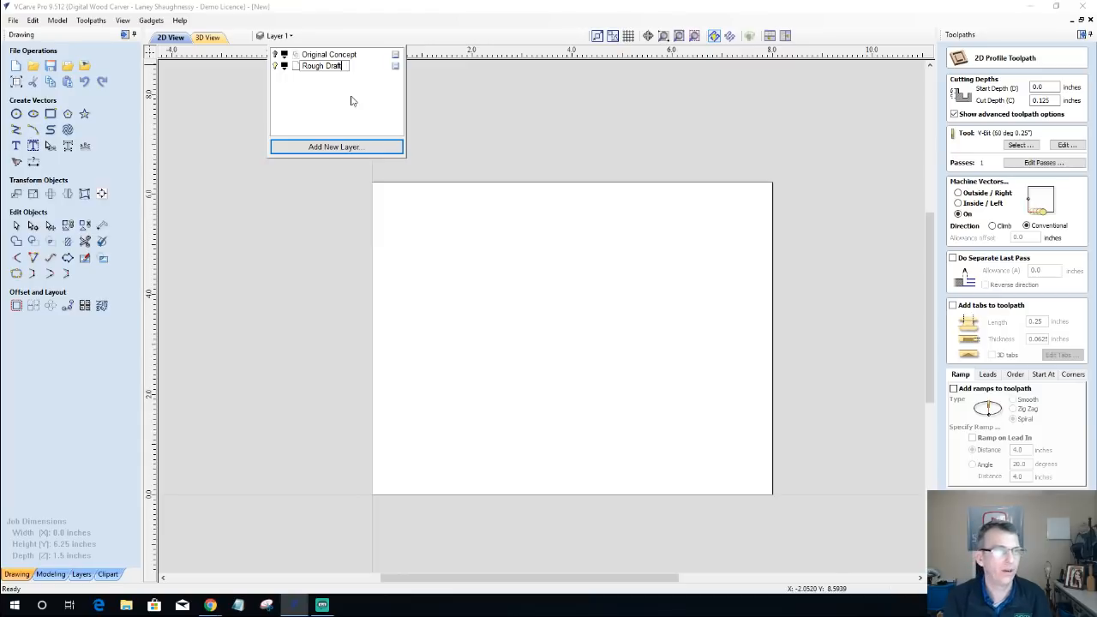
pyautogui.press('Return')
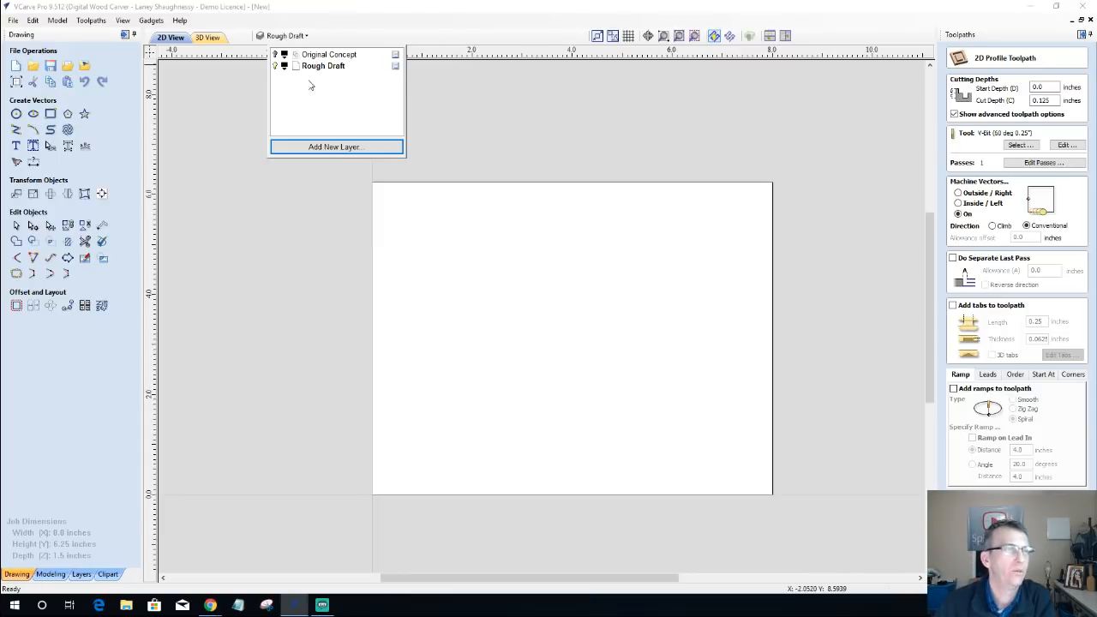
pyautogui.click(323, 72)
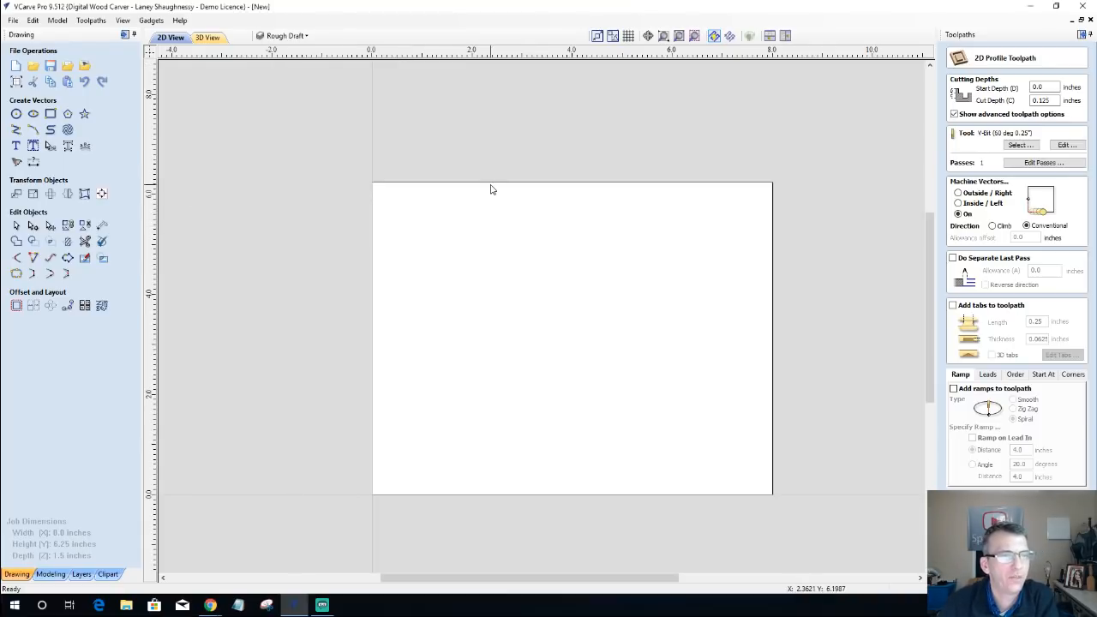
pyautogui.click(16, 82)
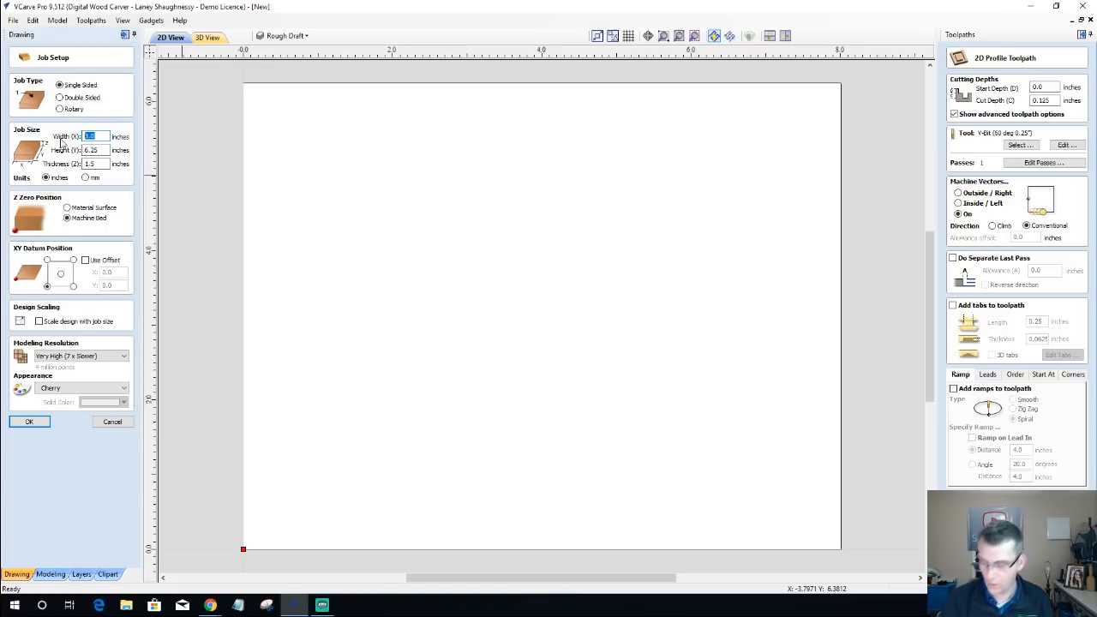
pyautogui.write('20')
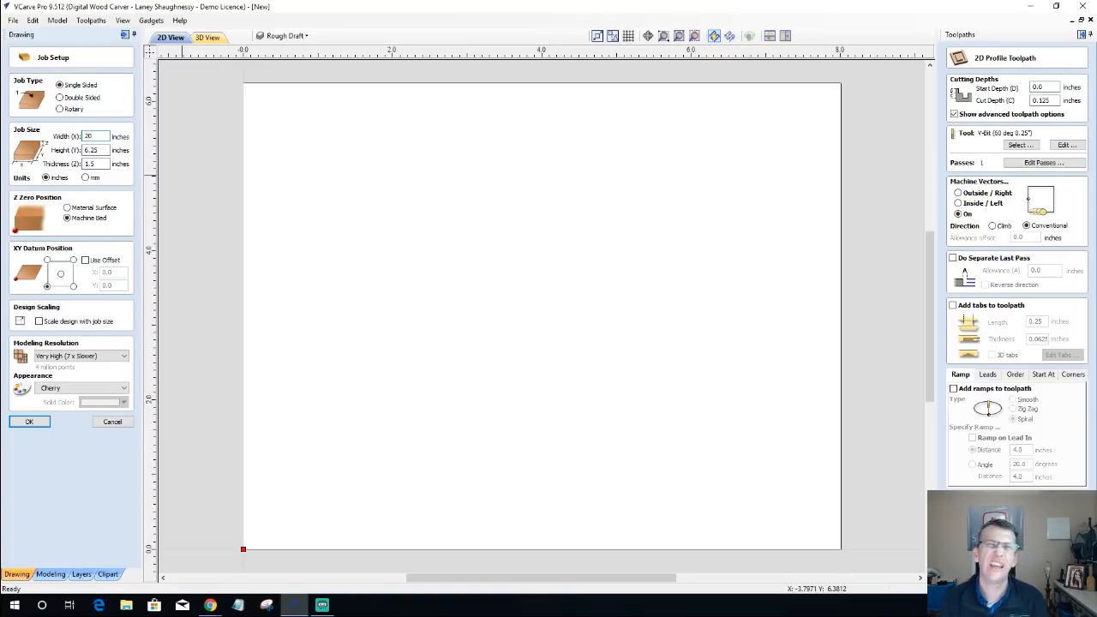
pyautogui.press('Return')
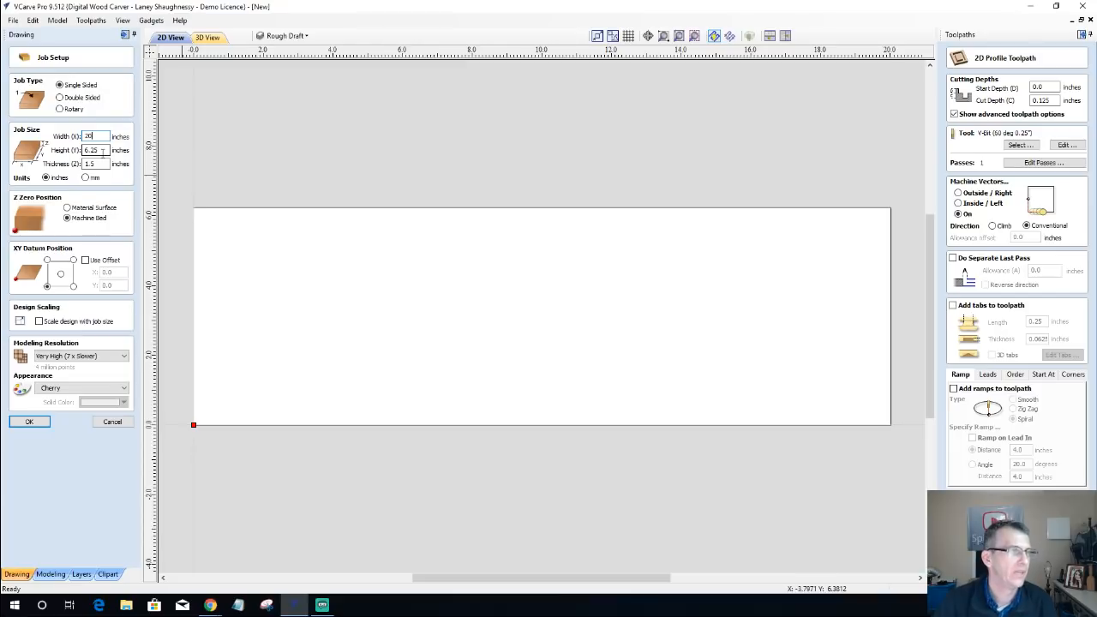
pyautogui.doubleClick(93, 150)
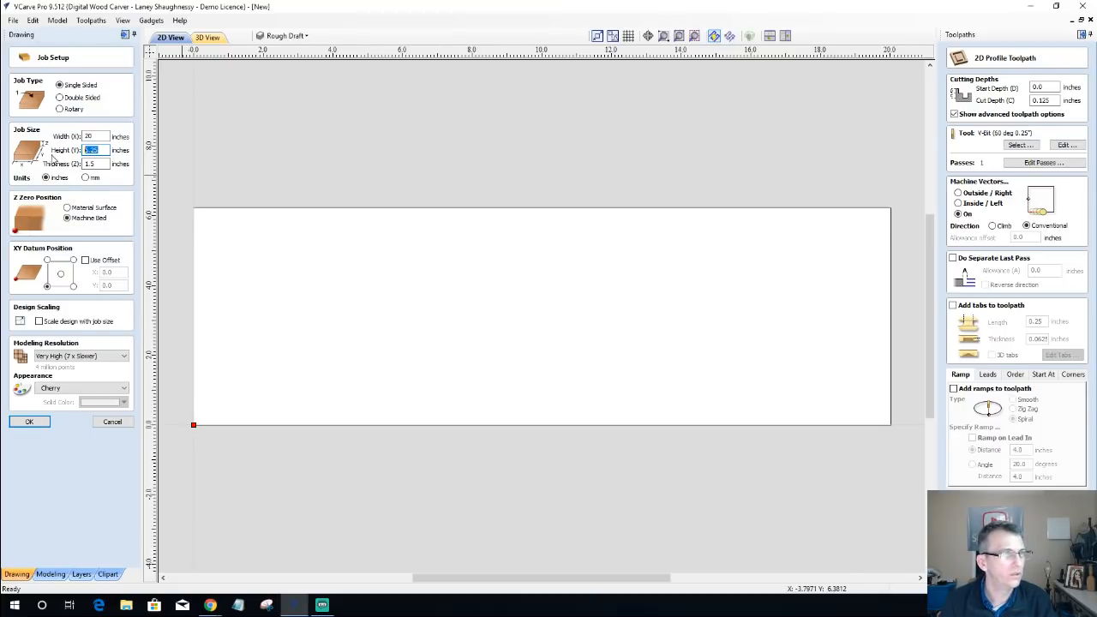
pyautogui.write('9.')
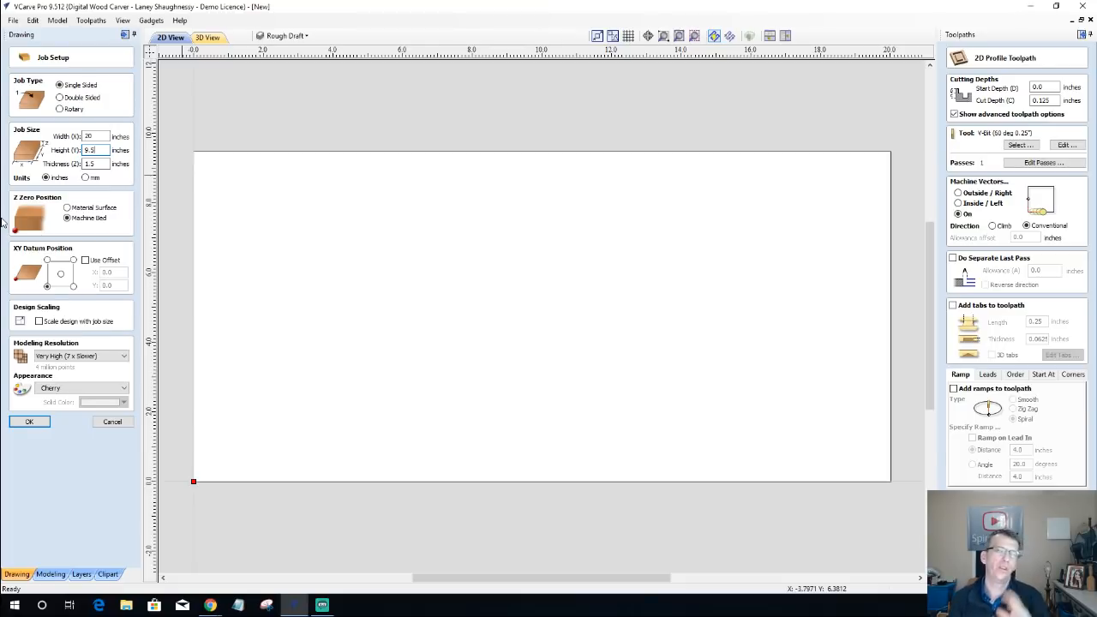
pyautogui.click(96, 163)
pyautogui.doubleClick(96, 163)
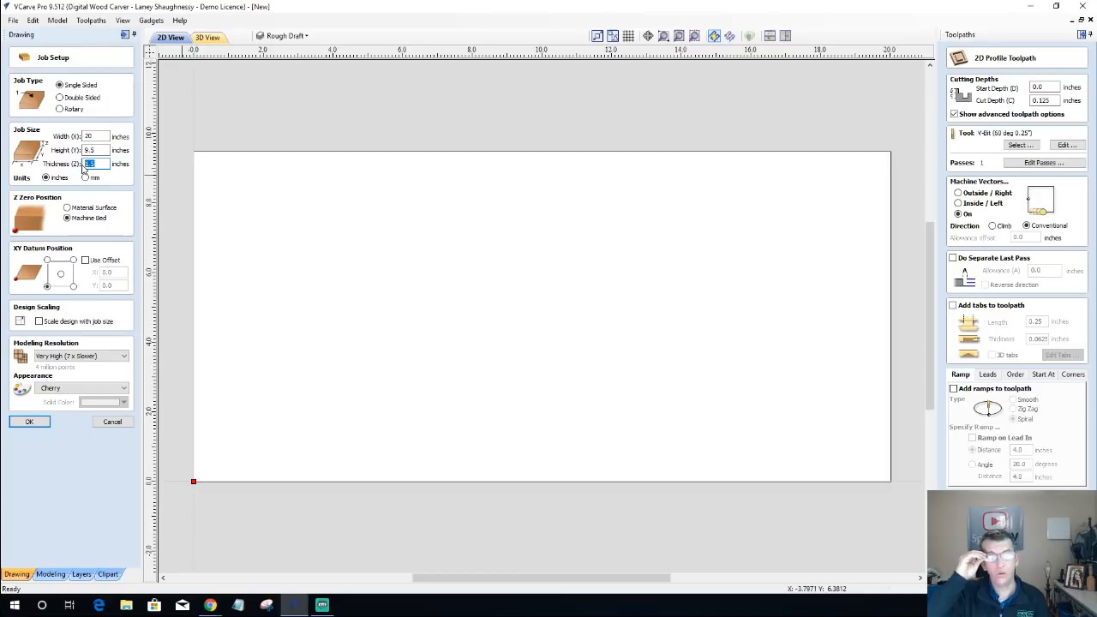
pyautogui.write('.')
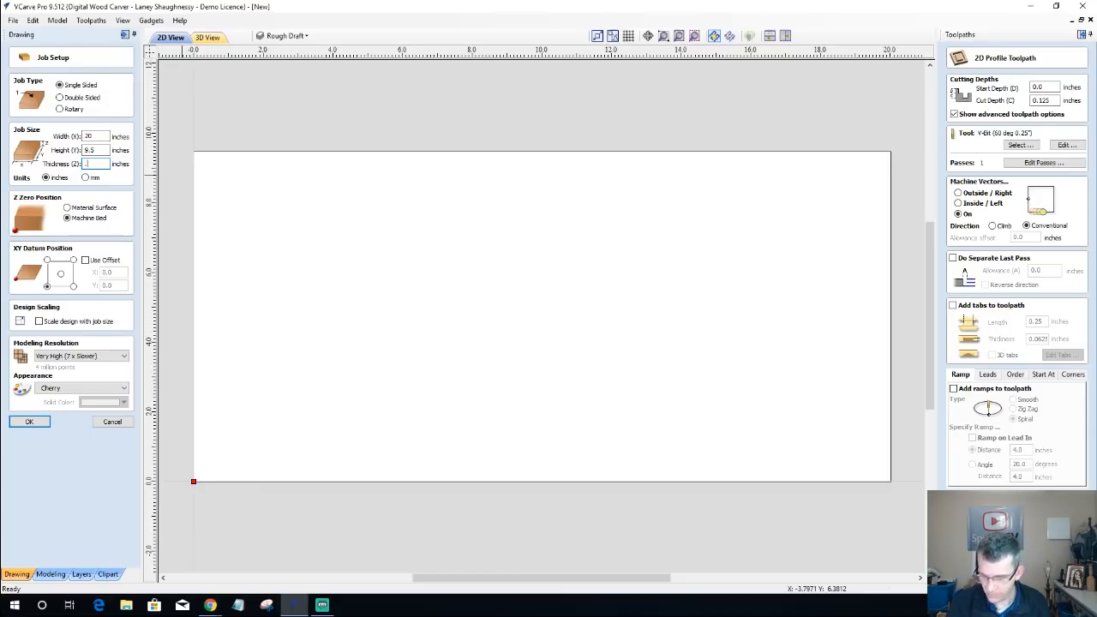
pyautogui.write('75')
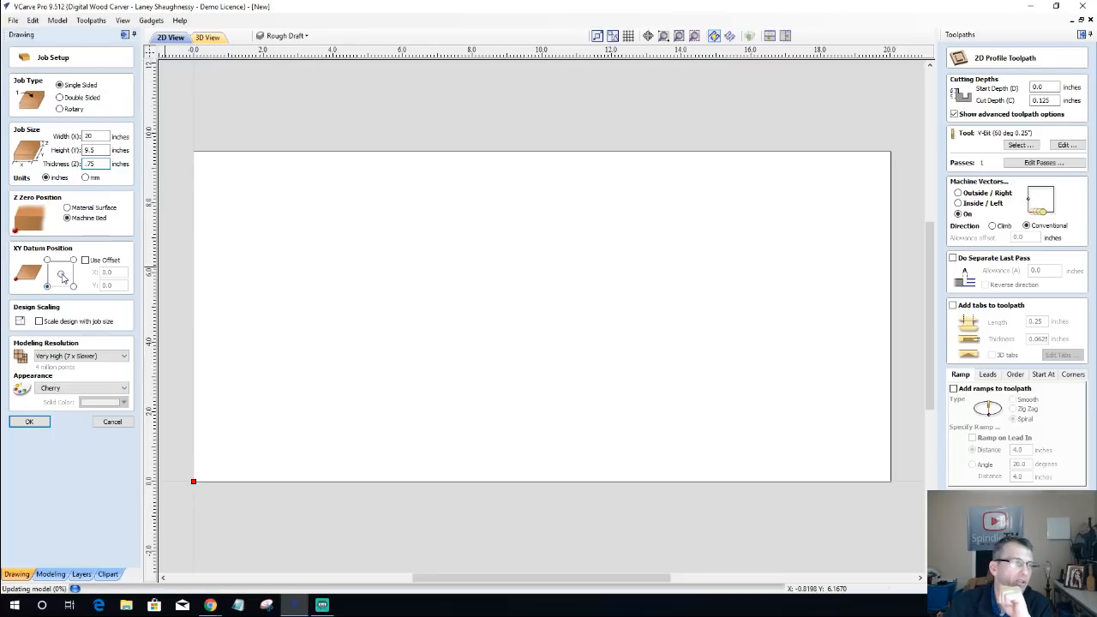
pyautogui.click(60, 274)
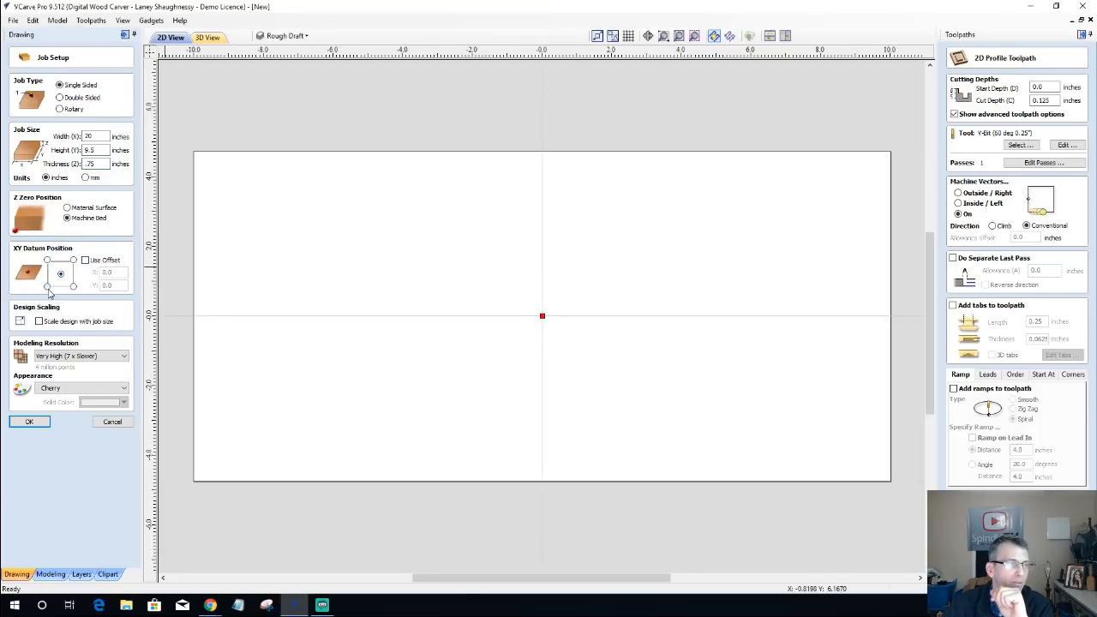
pyautogui.click(48, 290)
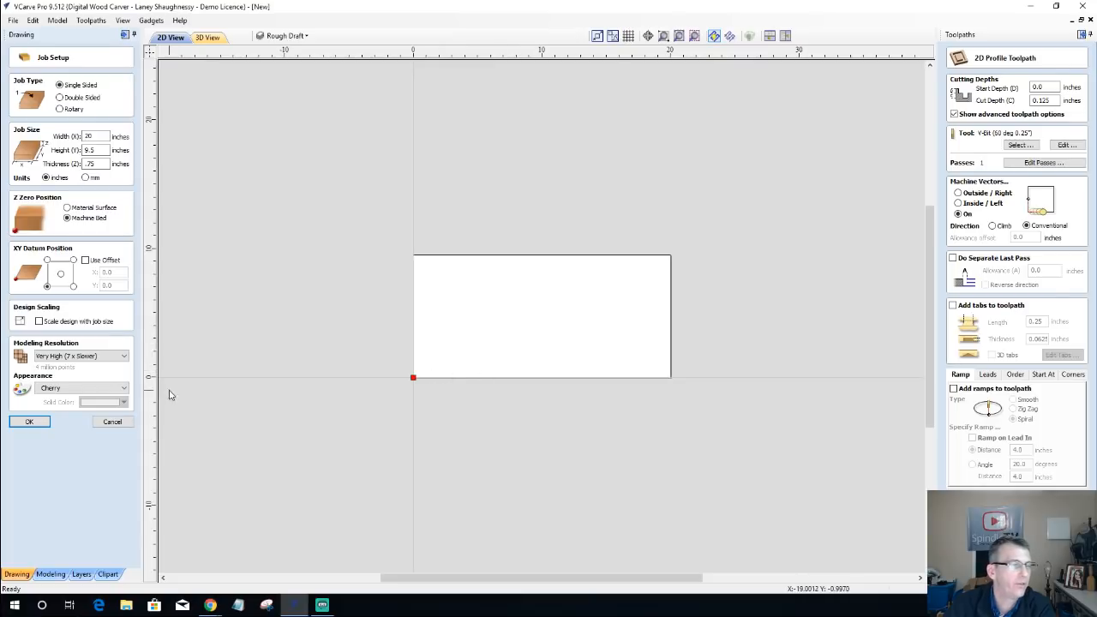
pyautogui.click(107, 430)
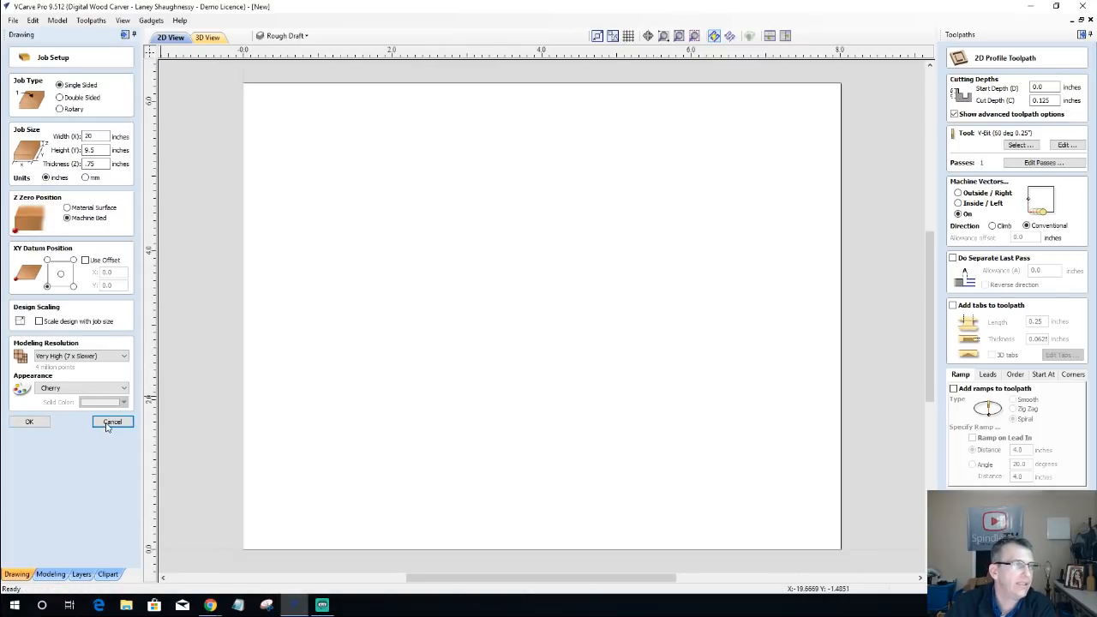
# Step: Set the job size to 20 inches wide, 10 inches high and 0.75 inch thick, without recalculating the existing toolpaths
pyautogui.click(17, 81)
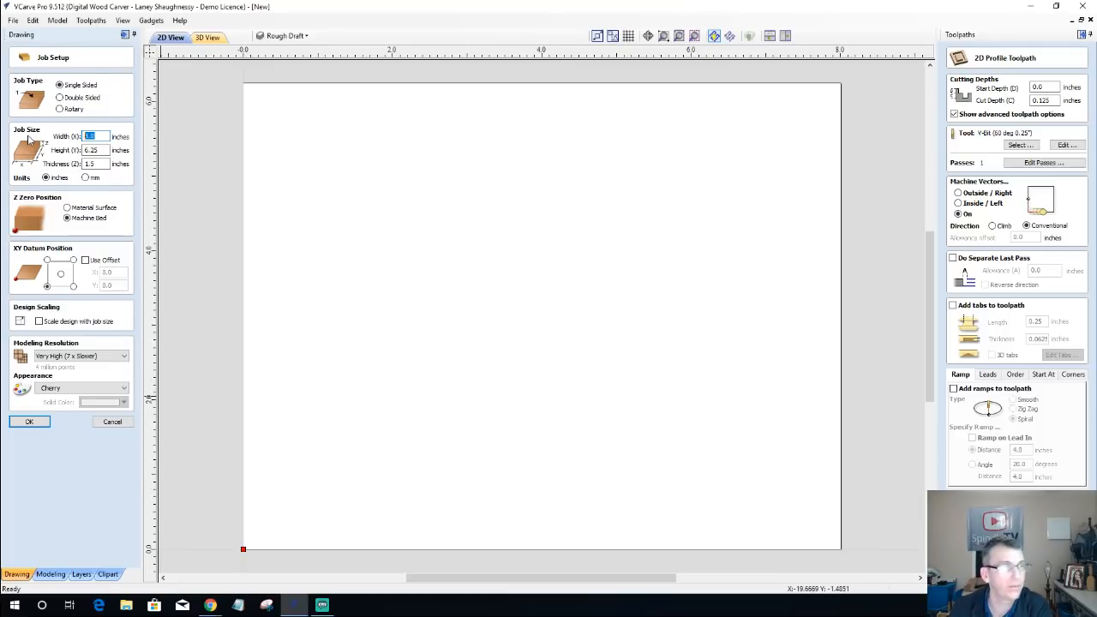
pyautogui.write('20')
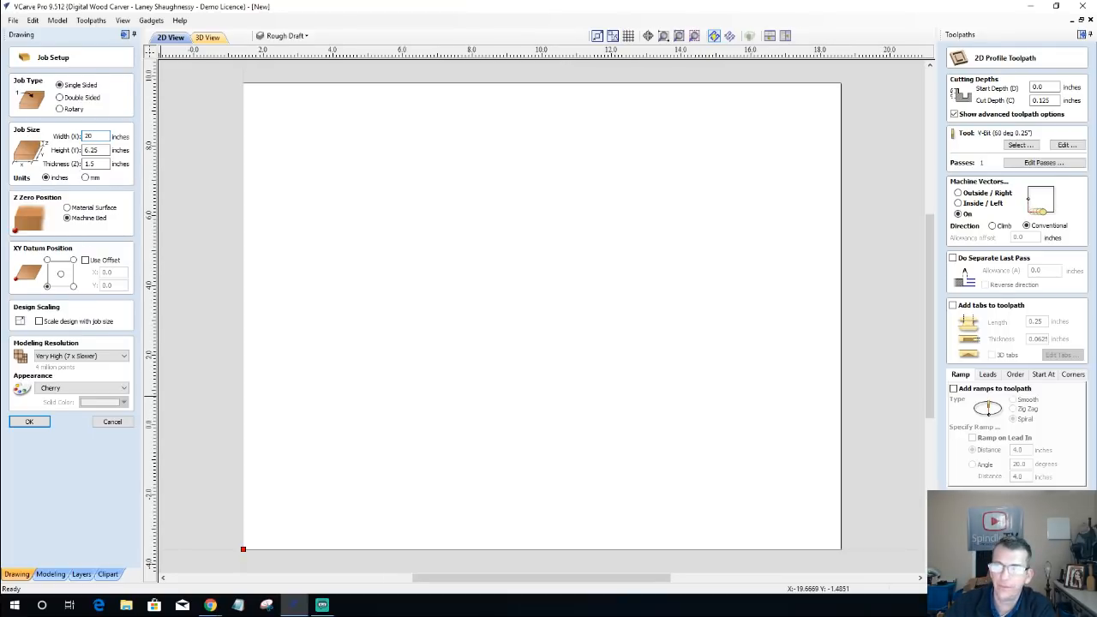
pyautogui.press('Tab')
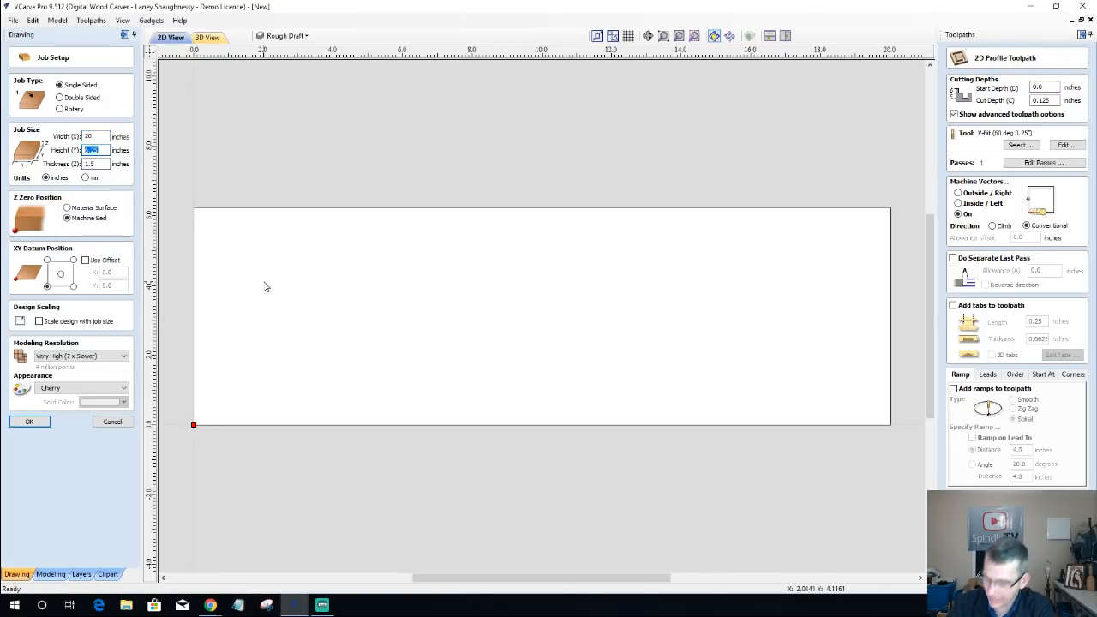
pyautogui.write('10')
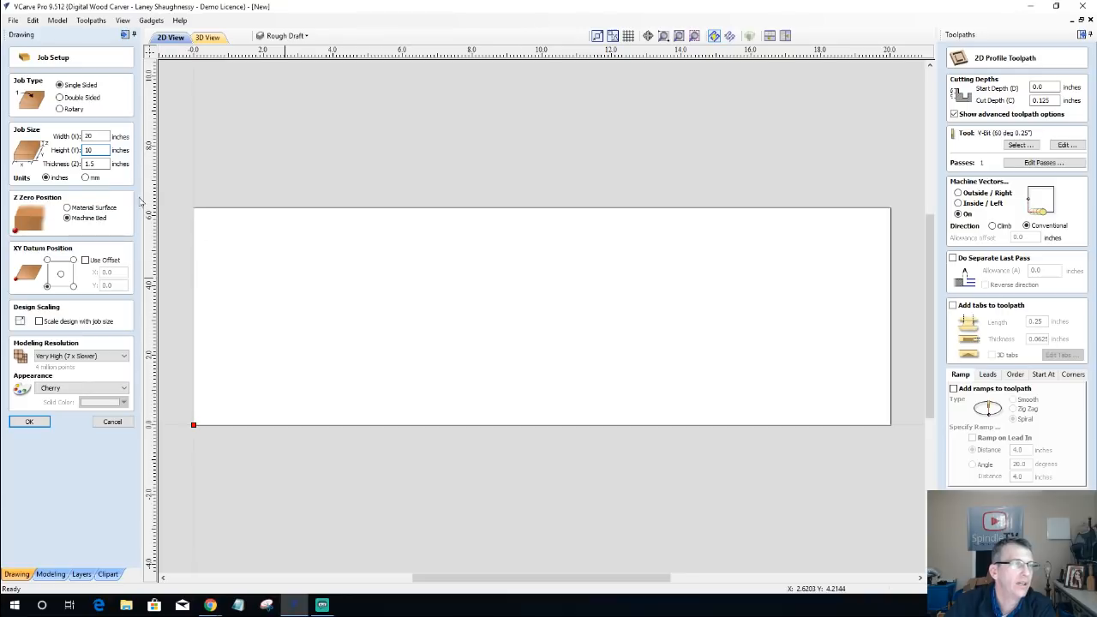
pyautogui.press('Tab')
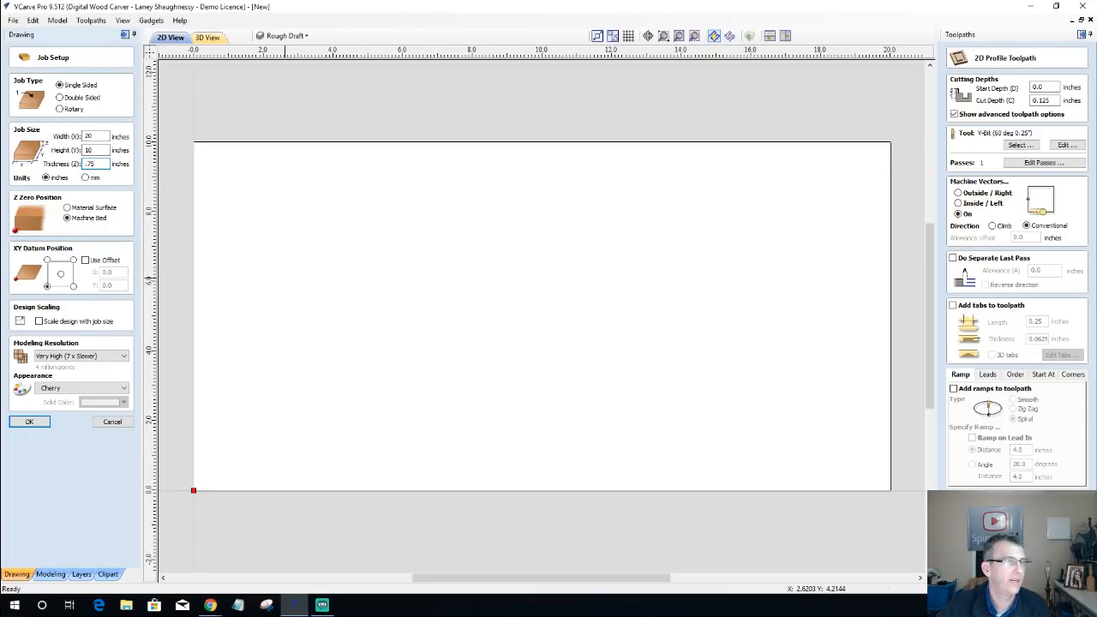
pyautogui.click(29, 422)
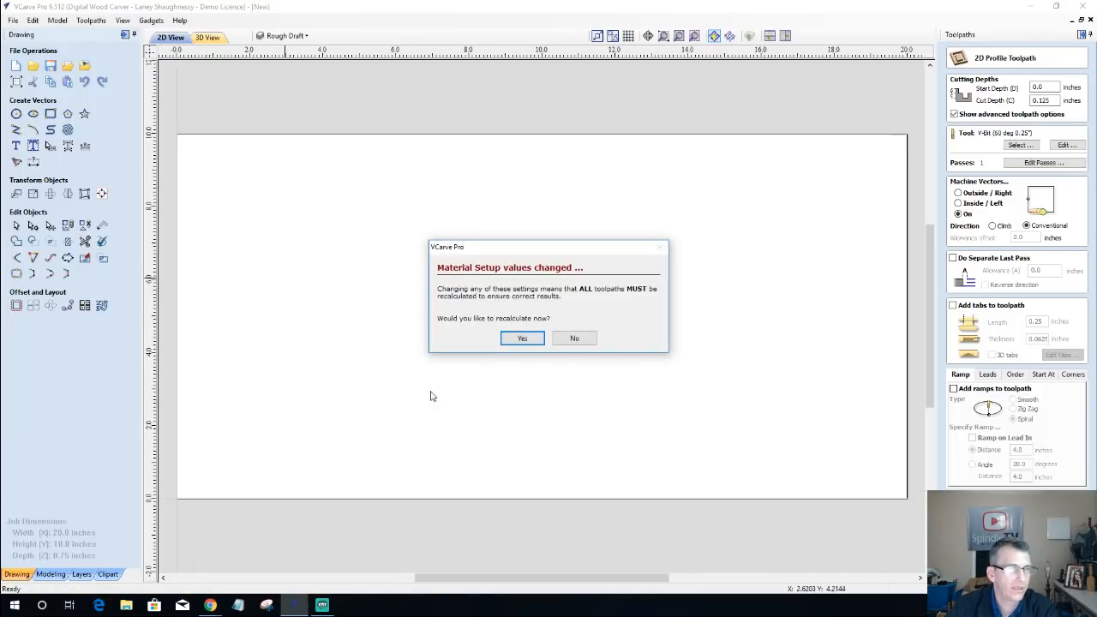
pyautogui.click(574, 338)
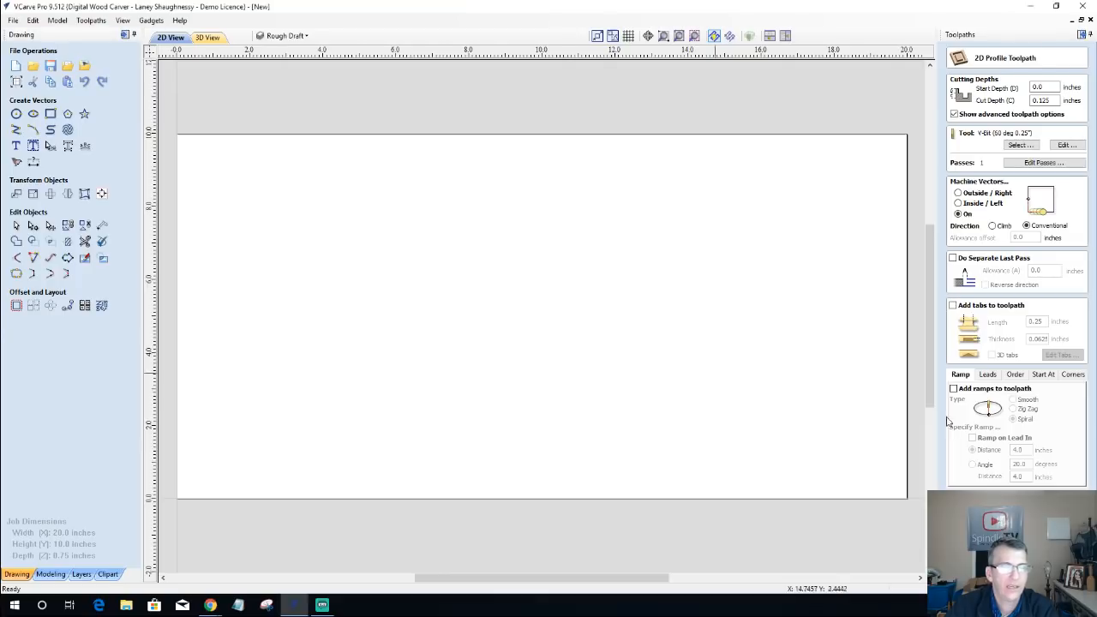
# Step: Close the 2D profile toolpath settings and hide the toolpath list to enlarge the 2D workspace
pyautogui.click(1050, 565)
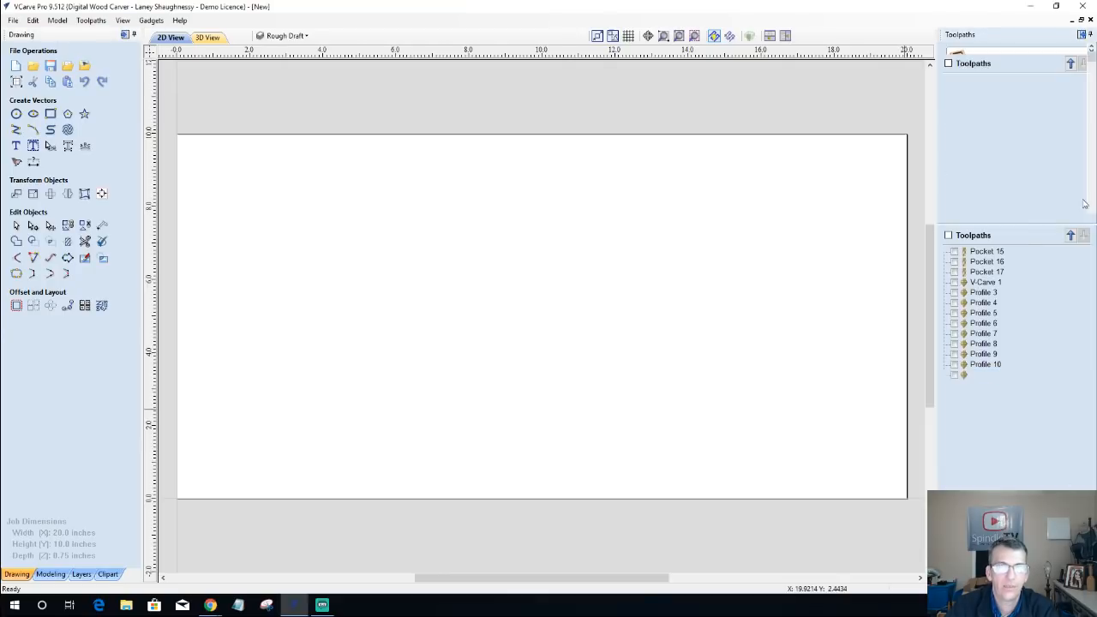
pyautogui.click(1082, 35)
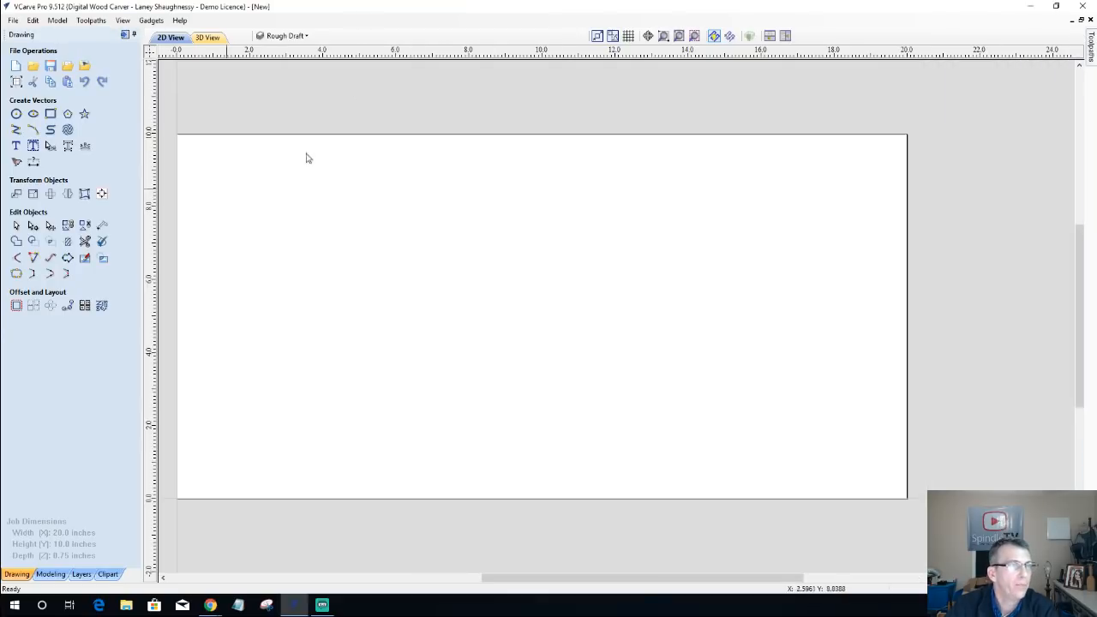
pyautogui.click(678, 42)
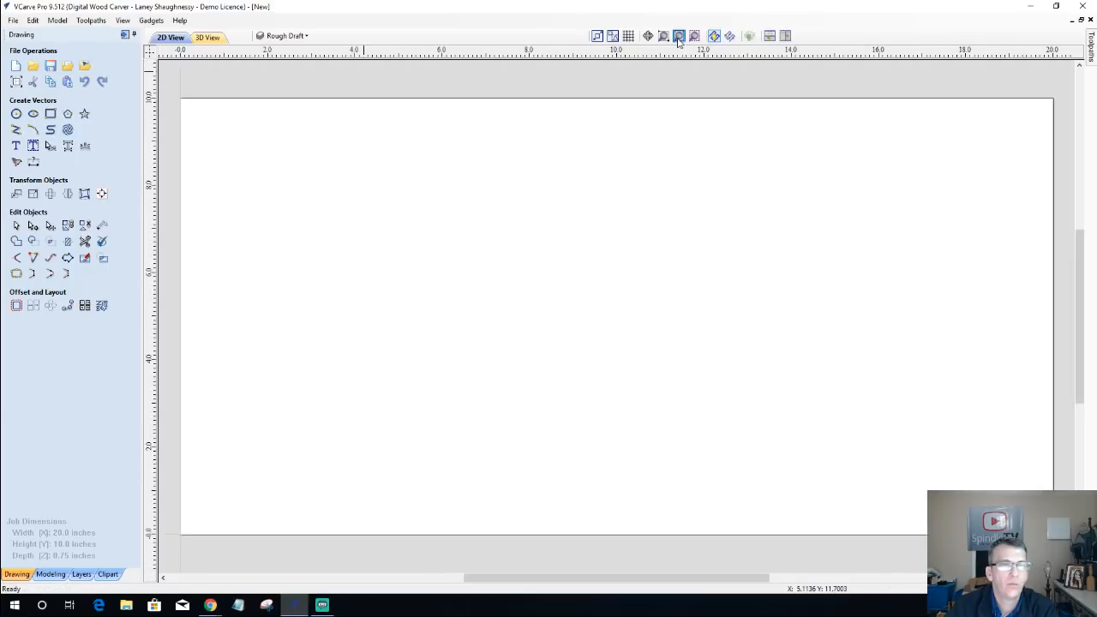
# Step: Draw a square-cornered rectangle about 33.5 by 17.5 inches around the outside of the job material
pyautogui.scroll(-3, 651, 297)
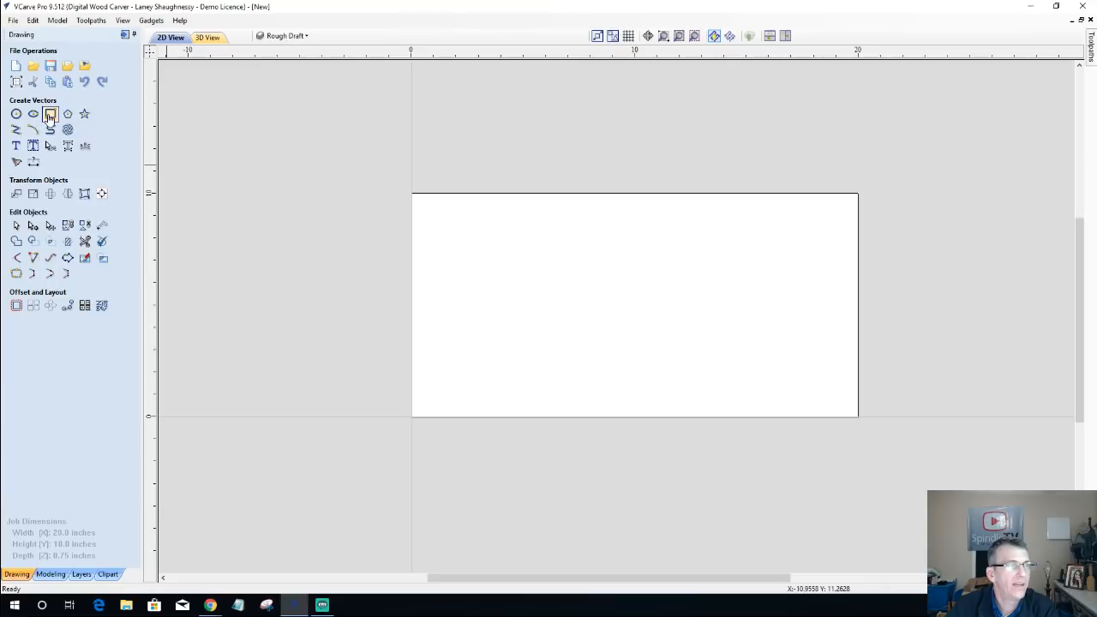
pyautogui.click(50, 115)
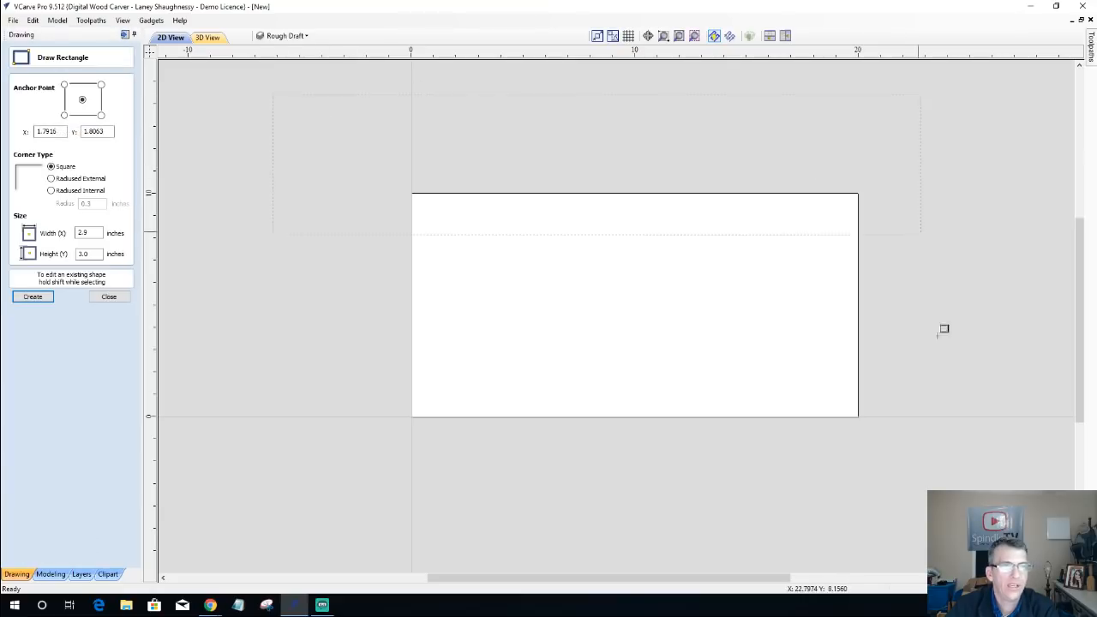
pyautogui.moveTo(944, 328); pyautogui.dragTo(1022, 486)
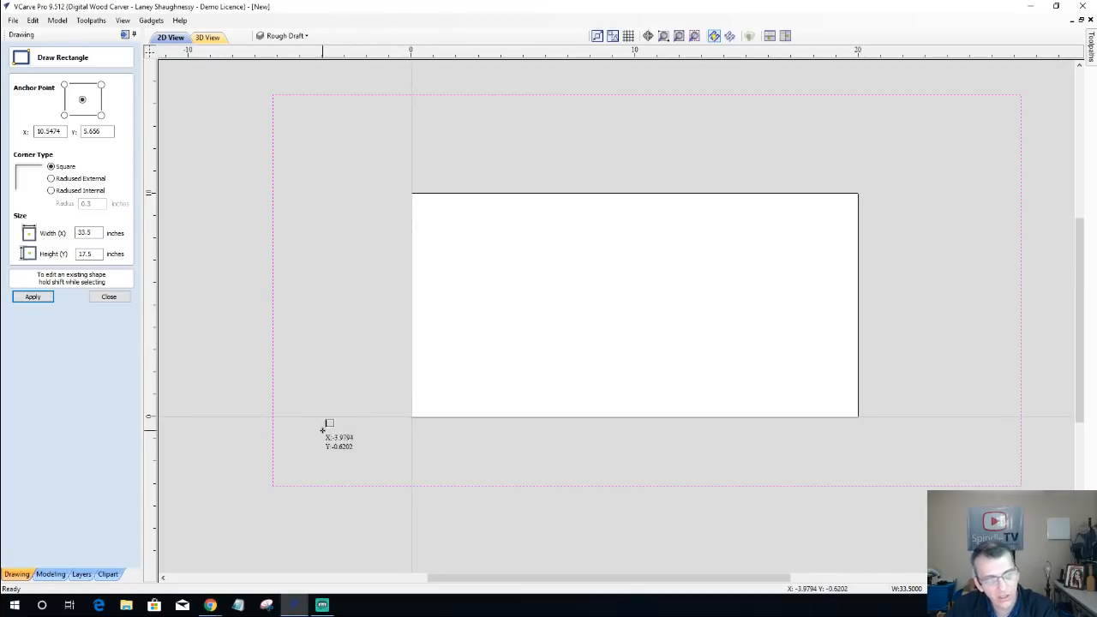
# Step: Draw two fence rectangles around the job material, about 14 by 2.2 inches below it and about 2.25 by 8.5 inches to its left
pyautogui.moveTo(330, 437); pyautogui.dragTo(641, 486)
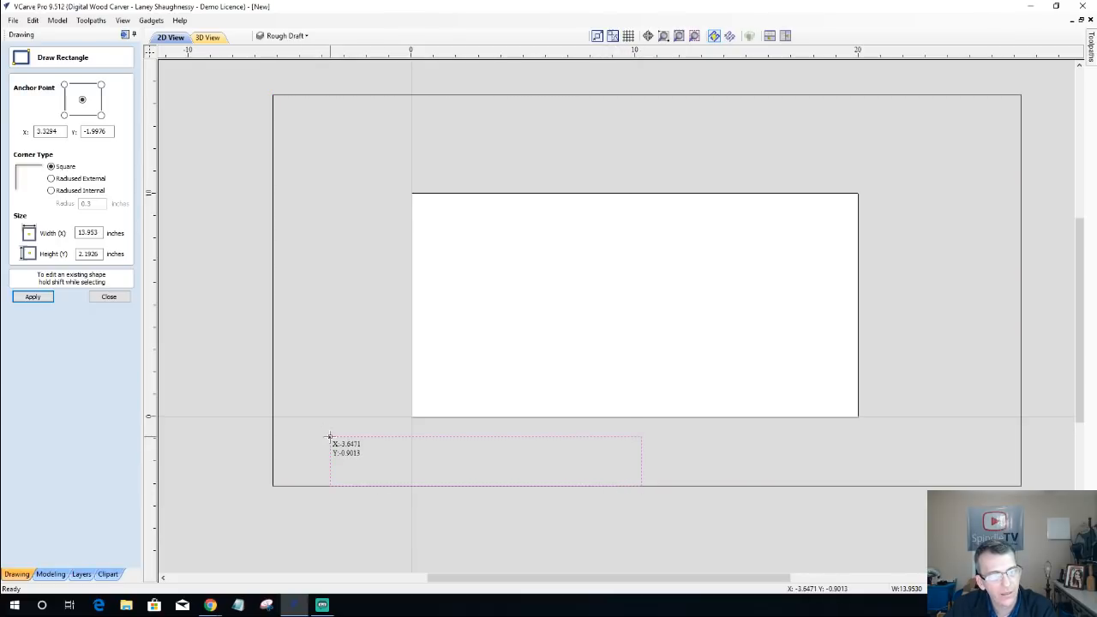
pyautogui.moveTo(330, 437)
pyautogui.mouseDown()
pyautogui.moveTo(331, 277)
pyautogui.moveTo(348, 235)
pyautogui.moveTo(386, 238)
pyautogui.moveTo(379, 248)
pyautogui.mouseUp()
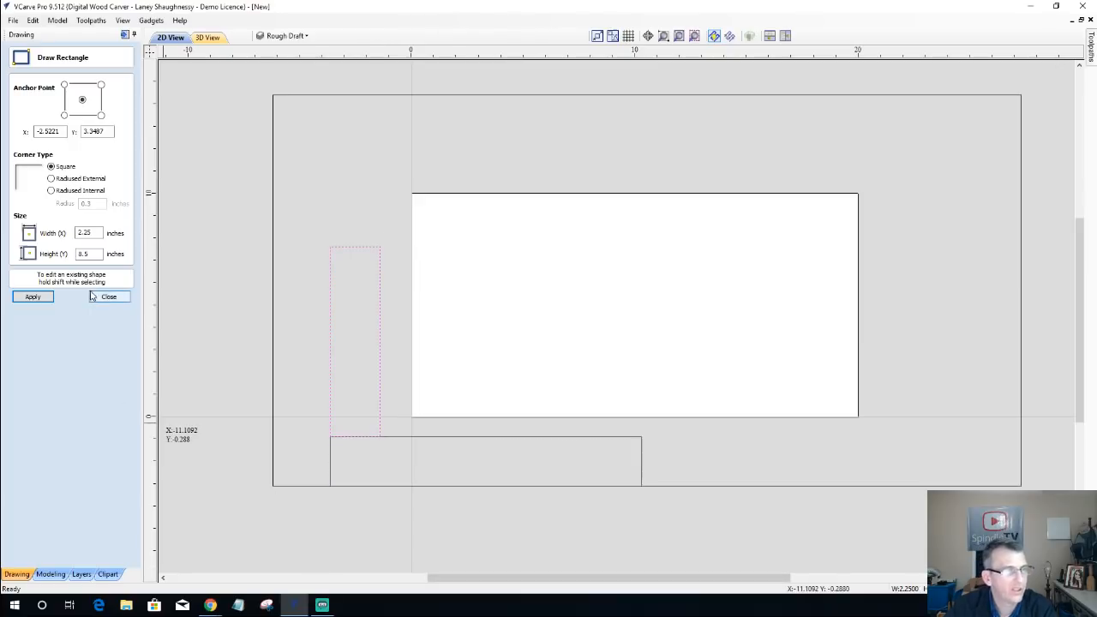
pyautogui.click(109, 296)
# Step: Shorten the horizontal rectangle from its left end and the vertical rectangle from its lower end, leaving a gap between them
pyautogui.click(331, 468)
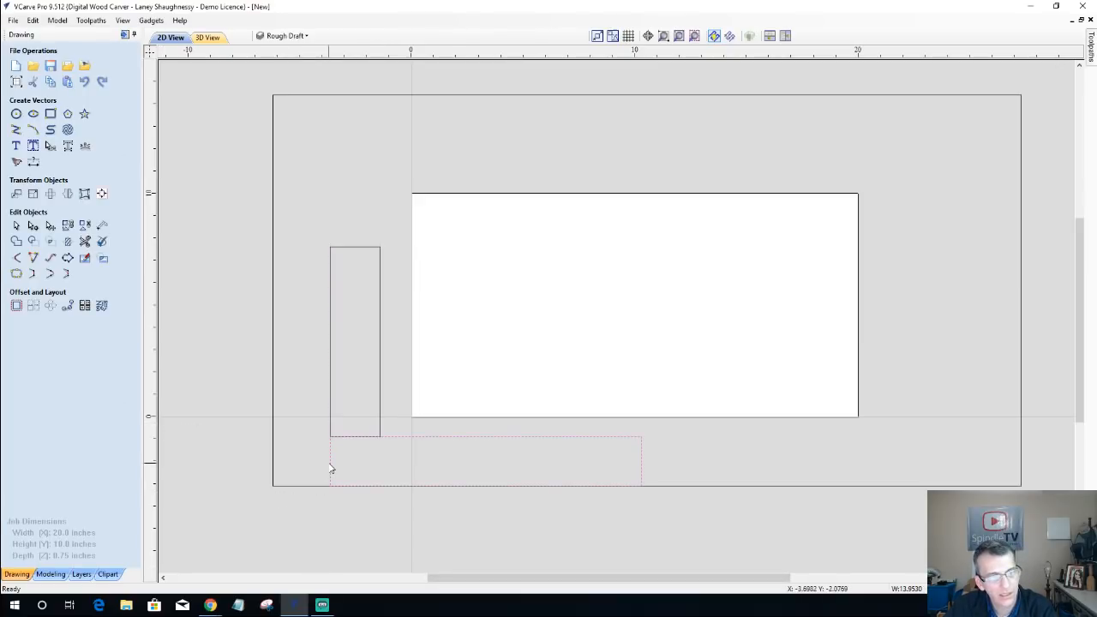
pyautogui.click(326, 462)
pyautogui.click(324, 464)
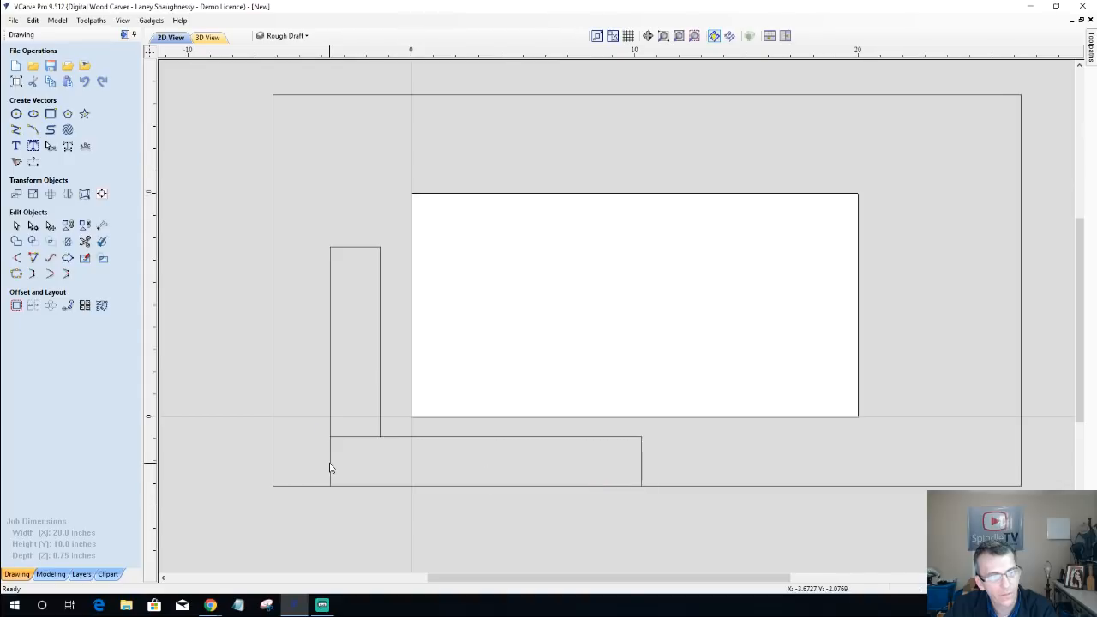
pyautogui.click(326, 463)
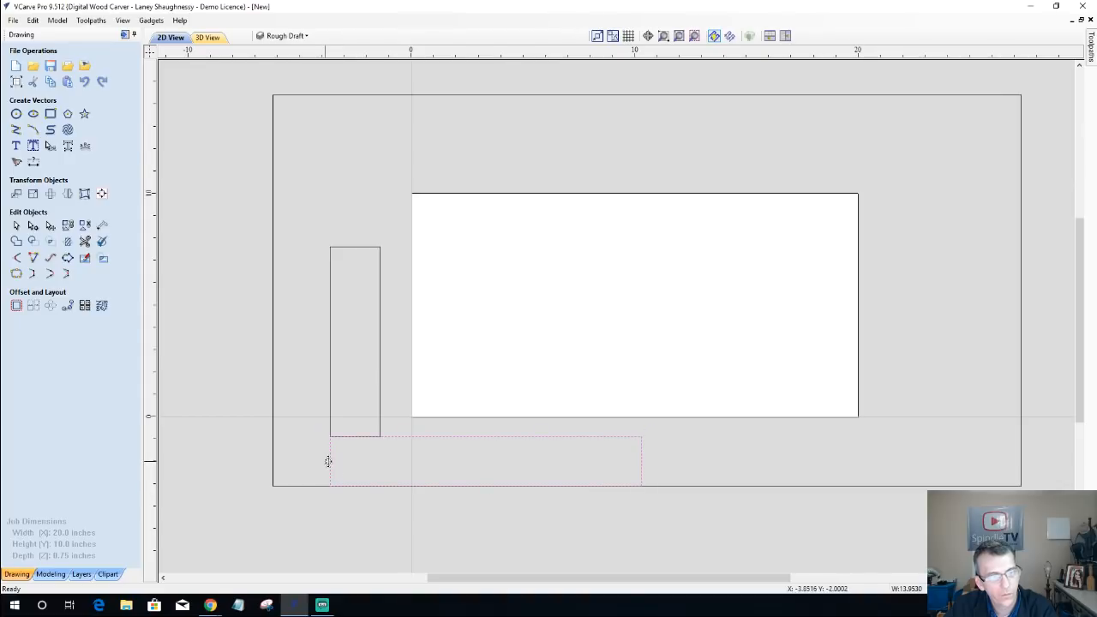
pyautogui.moveTo(328, 461); pyautogui.dragTo(392, 459)
pyautogui.click(350, 439)
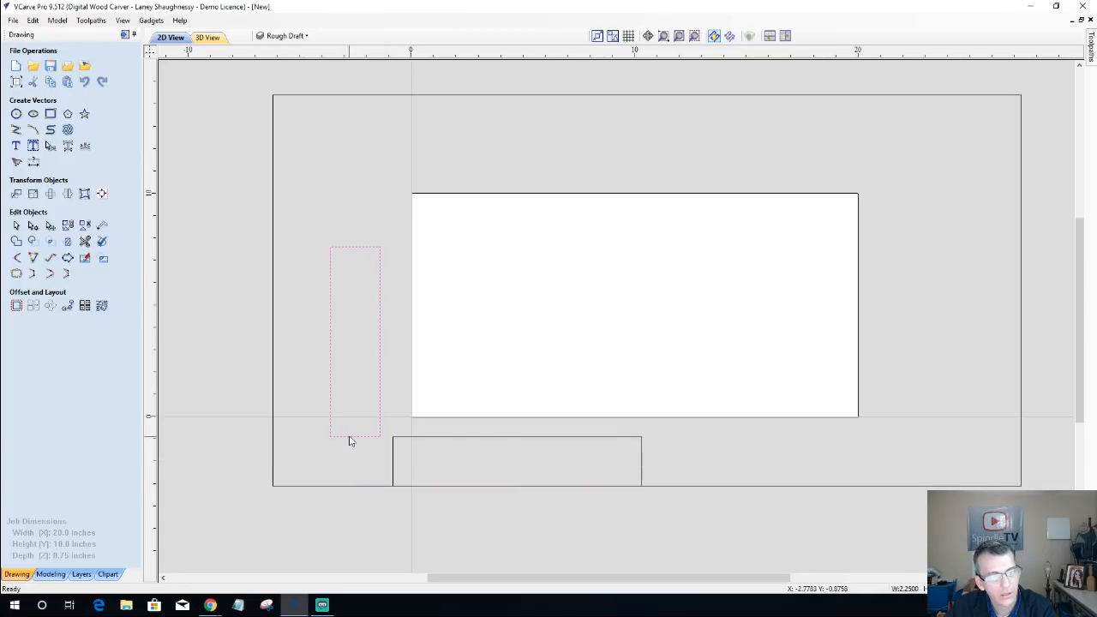
pyautogui.click(352, 440)
pyautogui.moveTo(355, 442); pyautogui.dragTo(355, 428)
pyautogui.click(351, 467)
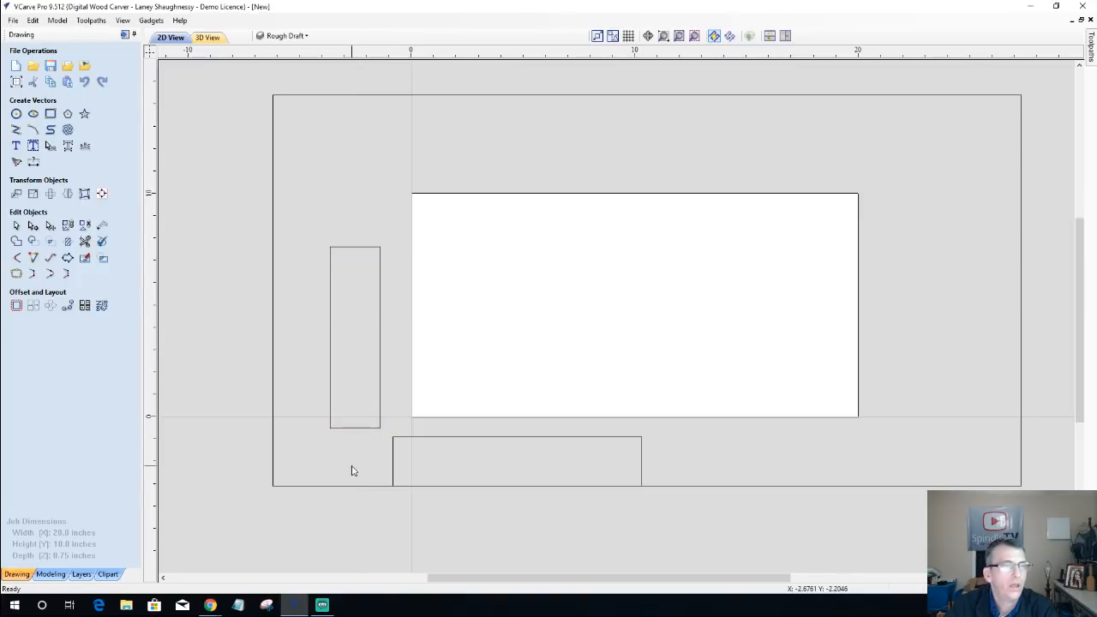
# Step: Select both fence rectangles and nudge them right and up against the material's left and lower edges
pyautogui.moveTo(426, 467); pyautogui.dragTo(354, 376)
pyautogui.press('Right')
pyautogui.press('Right')
pyautogui.press('Right')
pyautogui.press('Right')
pyautogui.press('Right')
pyautogui.press('Right')
pyautogui.press('Right')
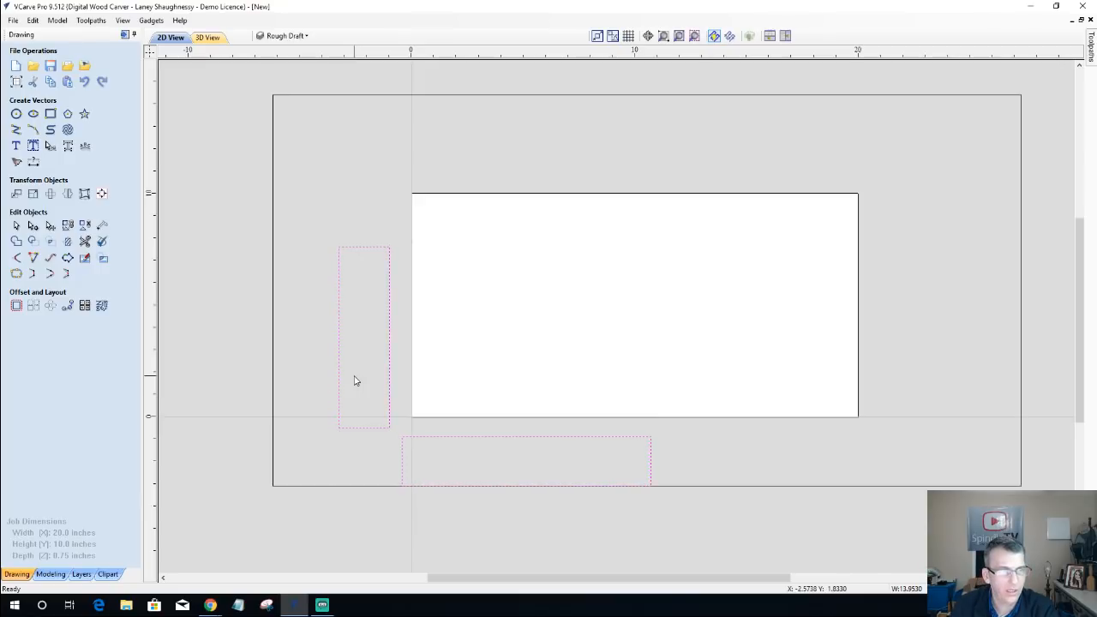
pyautogui.press('Right')
pyautogui.press('Right')
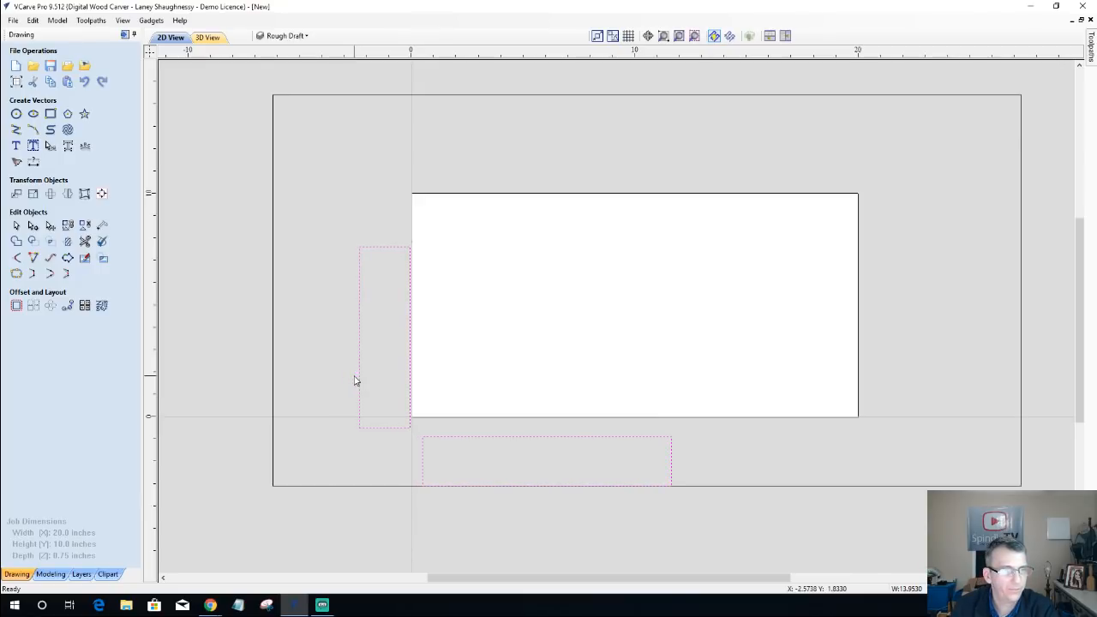
pyautogui.press('Up')
pyautogui.press('Up')
pyautogui.press('Up')
pyautogui.press('Up')
pyautogui.press('Up')
pyautogui.press('Up')
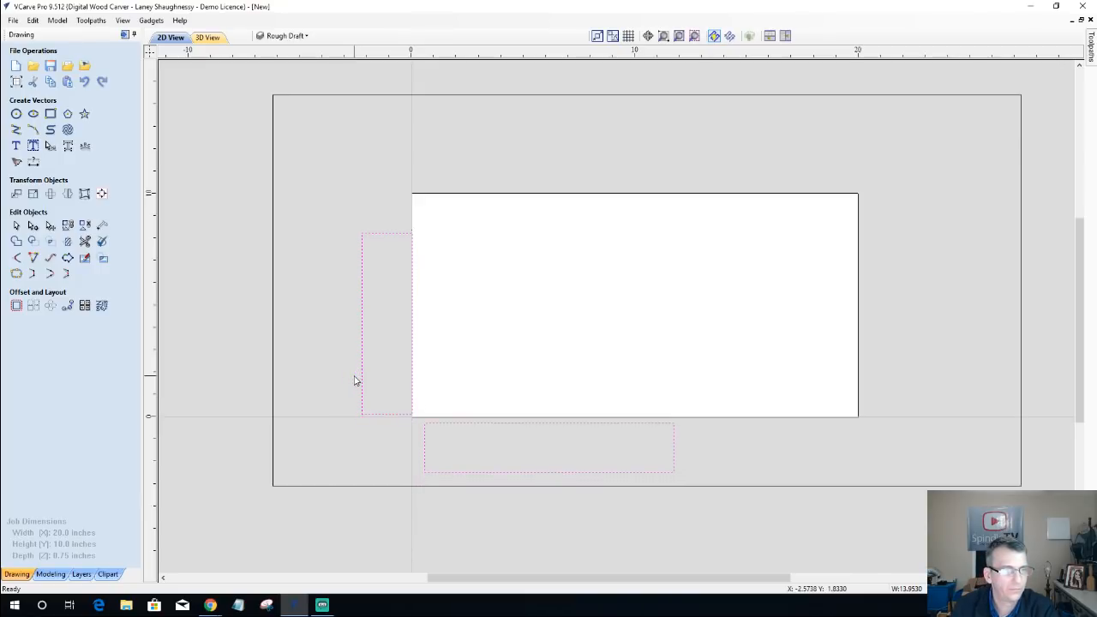
pyautogui.press('Up')
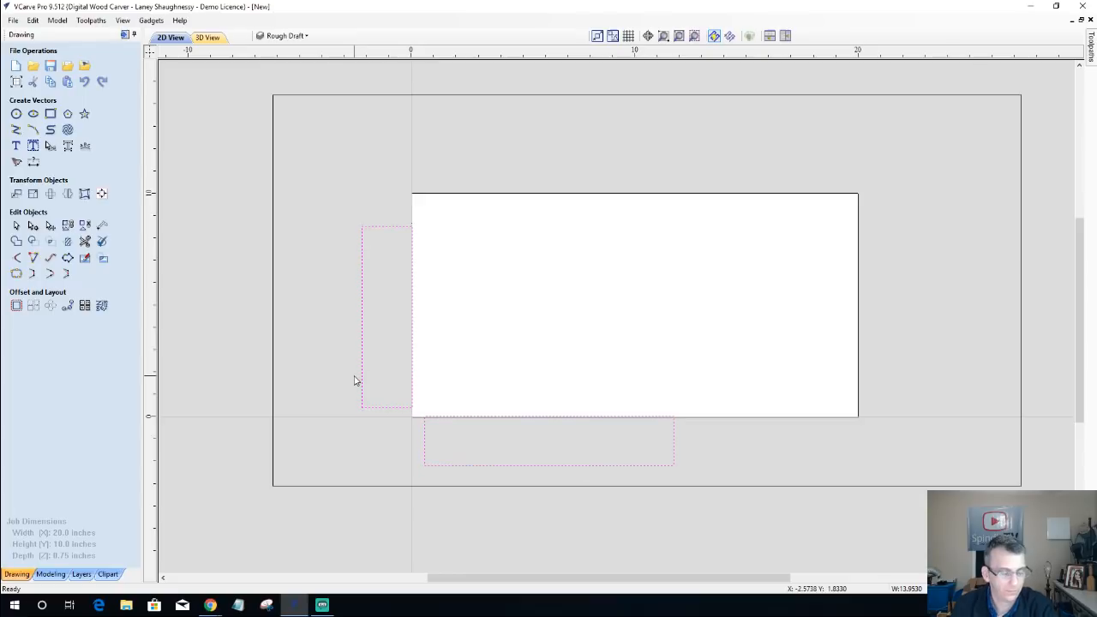
pyautogui.press('Down')
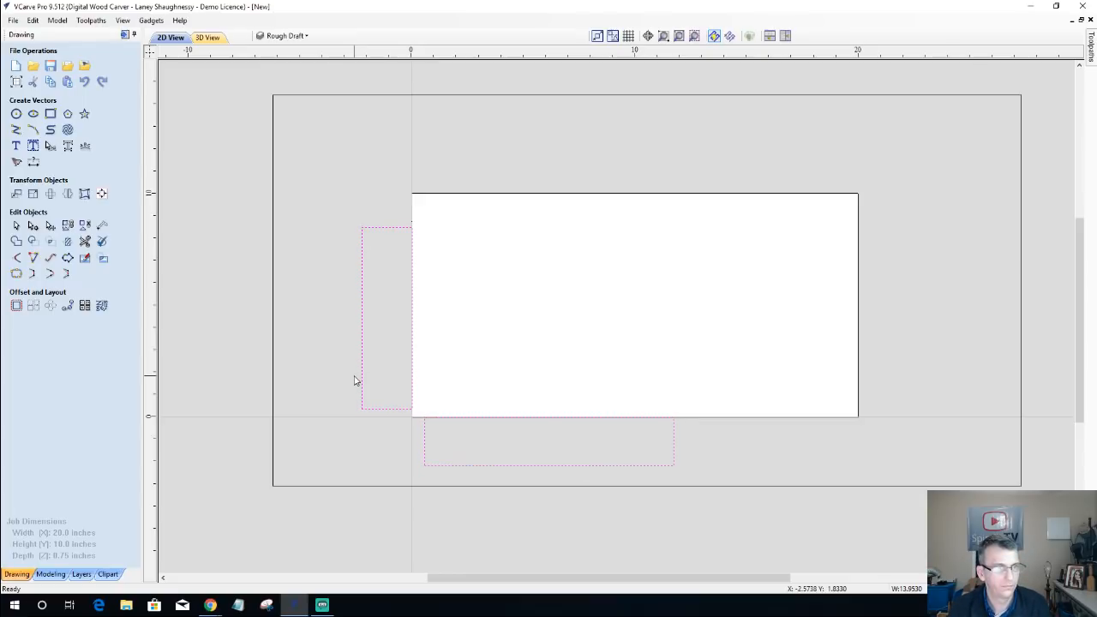
pyautogui.press('Left')
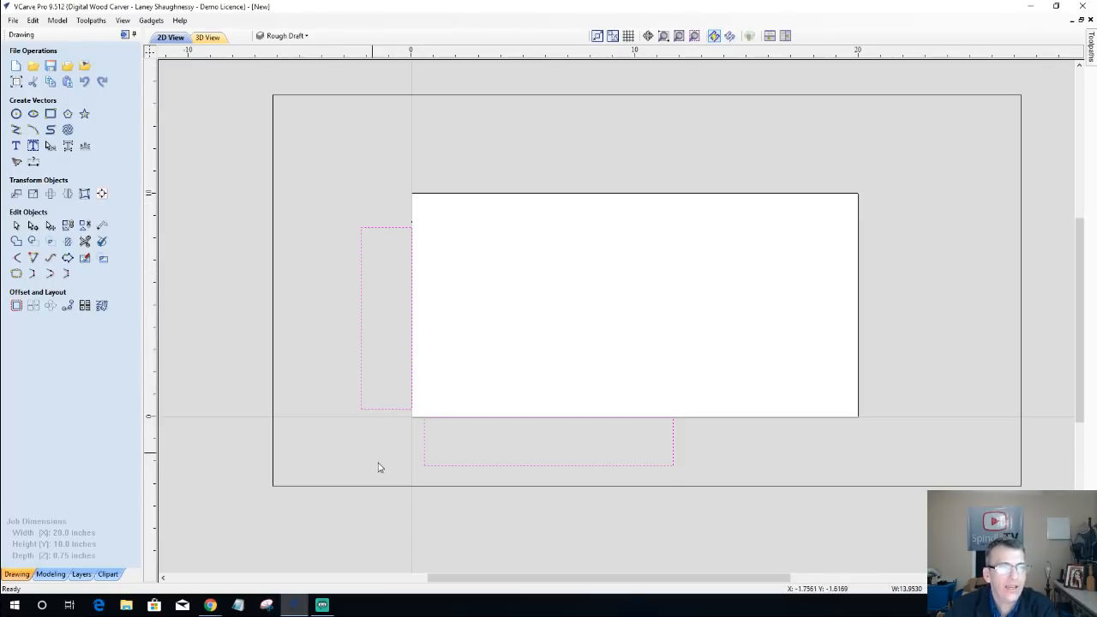
# Step: Draw a 0.5-inch circle and an off-centre 3-inch circle around it above the material to represent a cam clamp
pyautogui.click(16, 115)
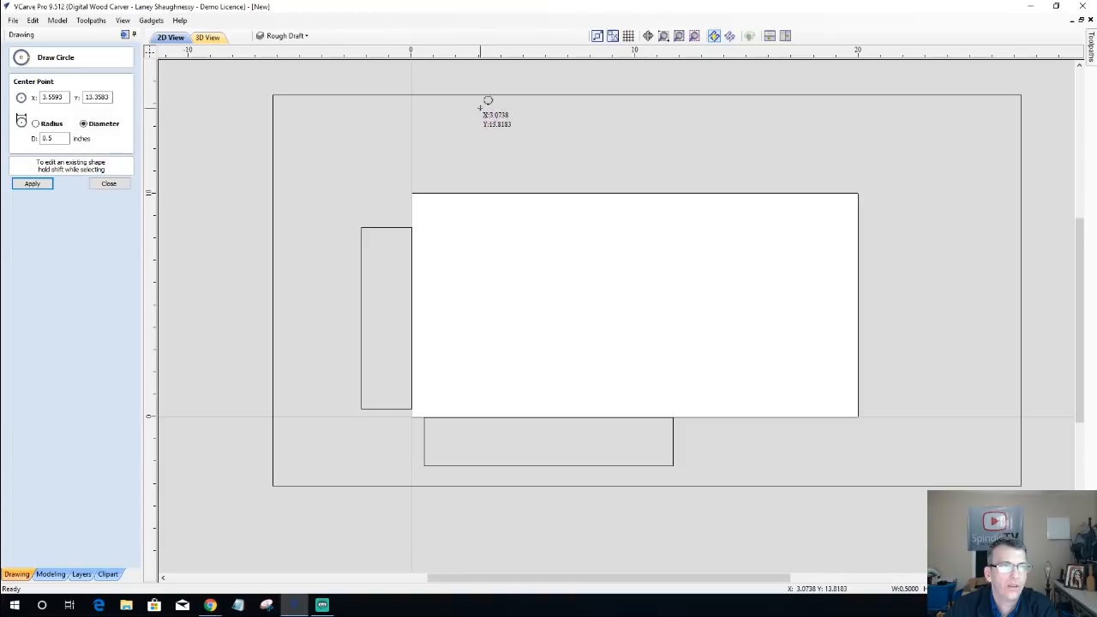
pyautogui.moveTo(480, 106); pyautogui.dragTo(506, 128)
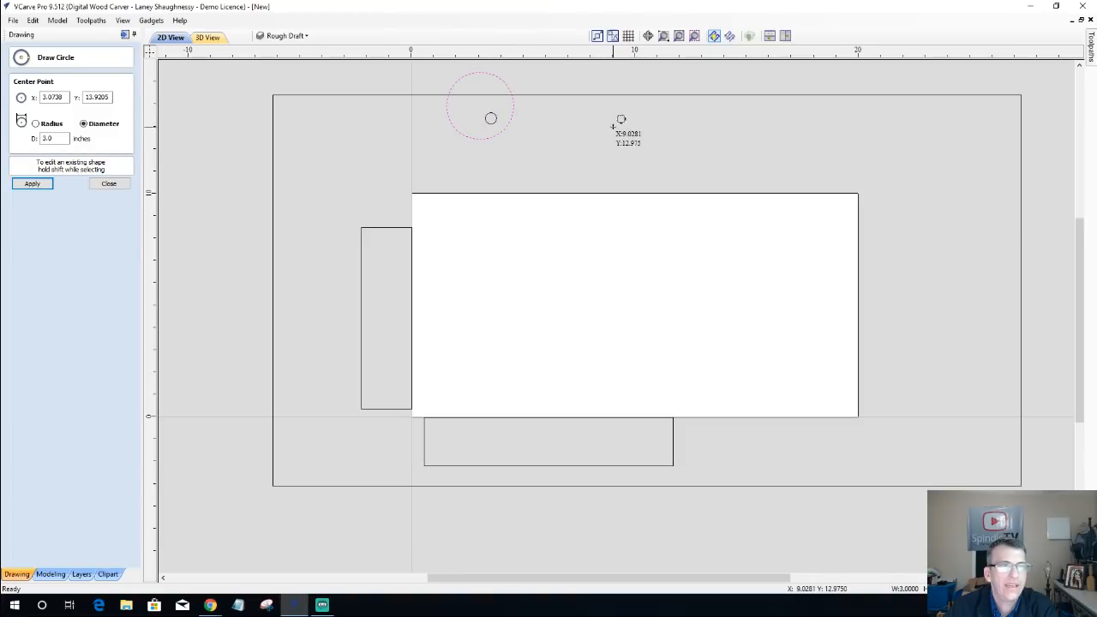
pyautogui.click(107, 184)
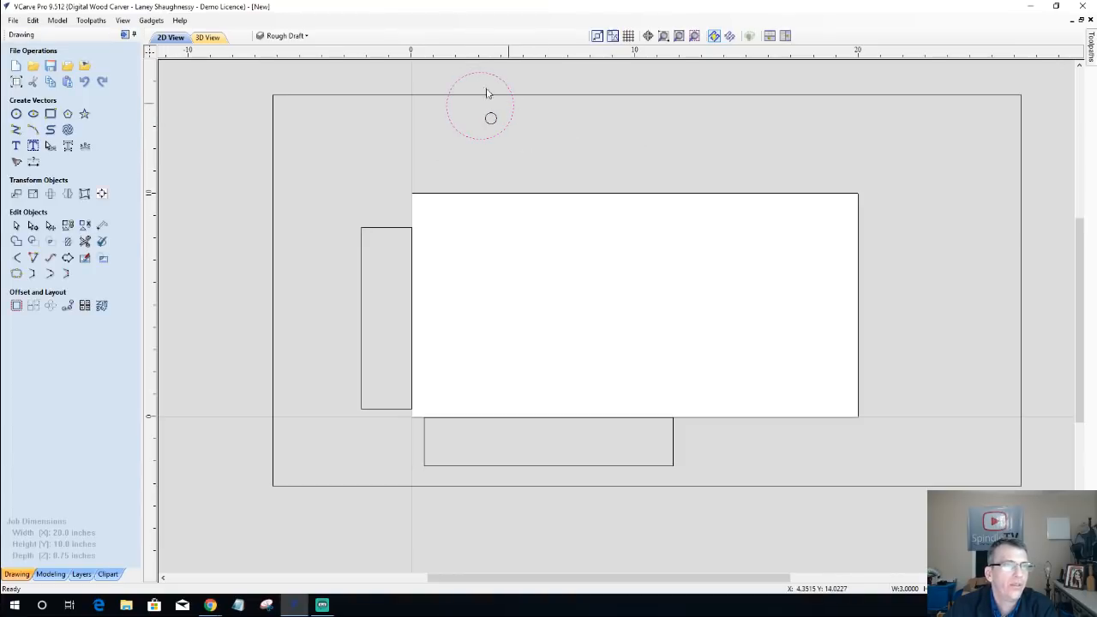
# Step: Move both cam circles down toward the material's upper edge and rotate them about the small circle until the large one touches the material
pyautogui.moveTo(424, 67); pyautogui.dragTo(548, 157)
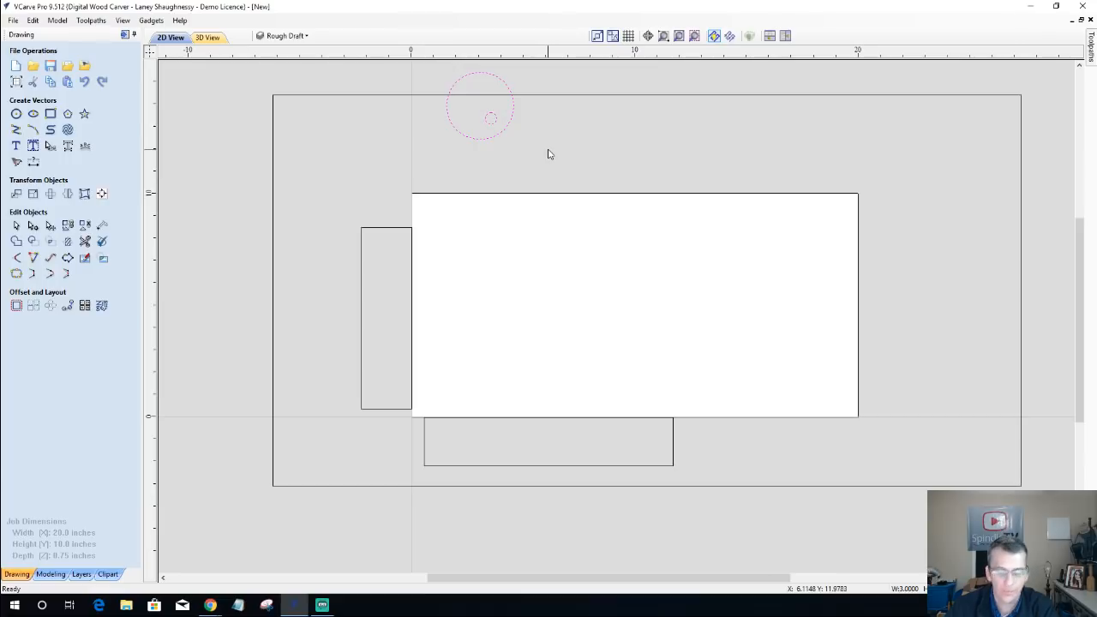
pyautogui.press('Down')
pyautogui.press('Down')
pyautogui.press('Down')
pyautogui.press('Down')
pyautogui.press('Down')
pyautogui.press('Down')
pyautogui.press('Down')
pyautogui.press('Down')
pyautogui.press('Down')
pyautogui.press('Down')
pyautogui.press('Down')
pyautogui.press('Down')
pyautogui.press('Down')
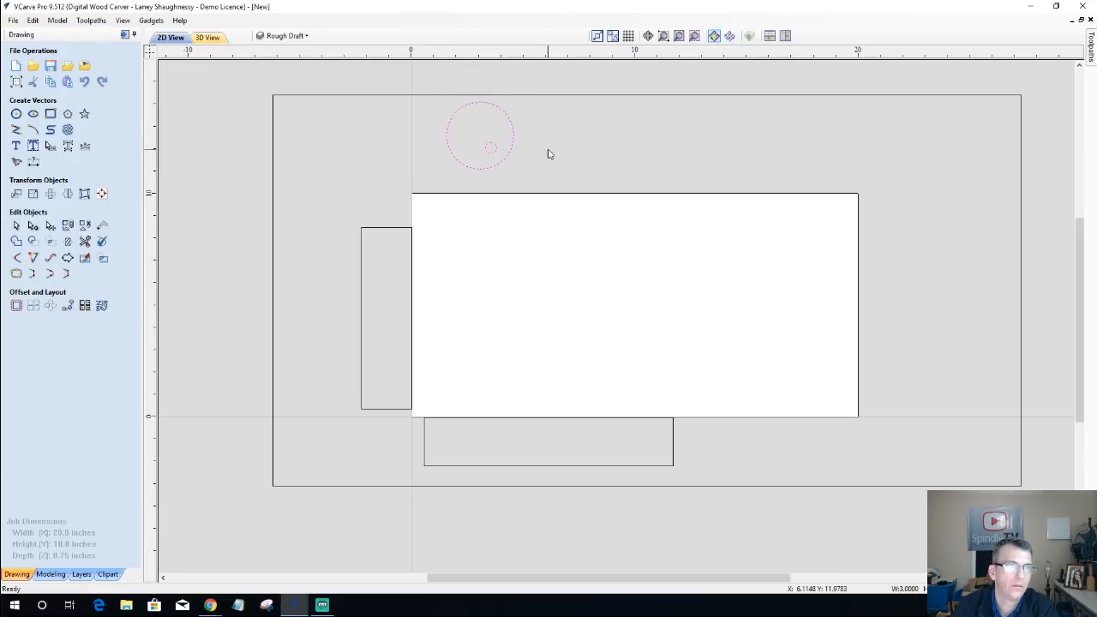
pyautogui.press('Down')
pyautogui.click(448, 144)
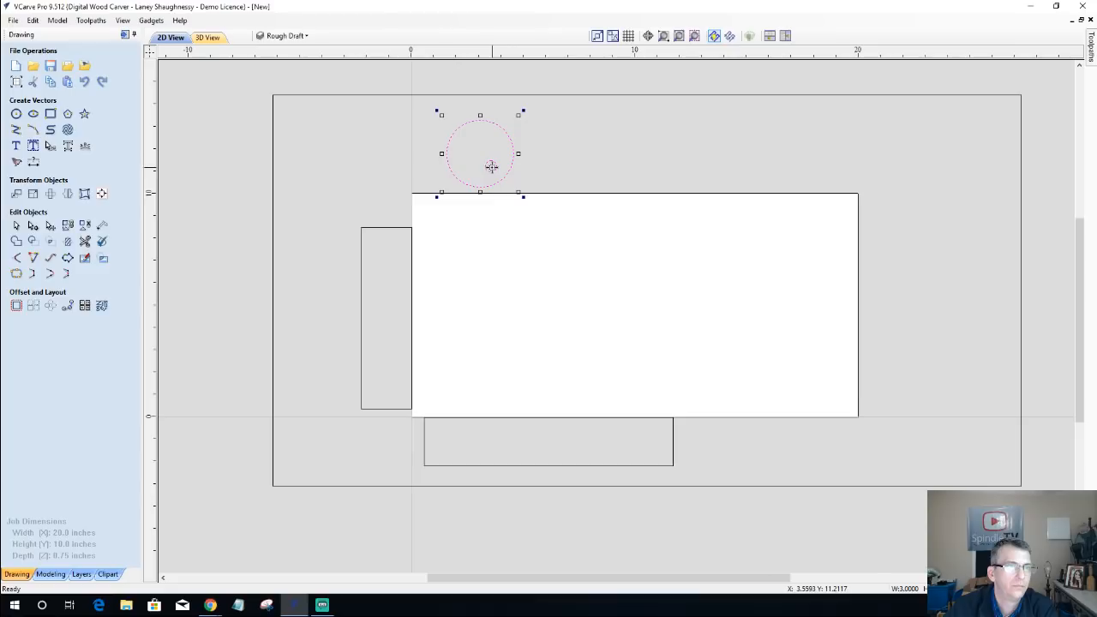
pyautogui.moveTo(437, 111); pyautogui.dragTo(441, 148)
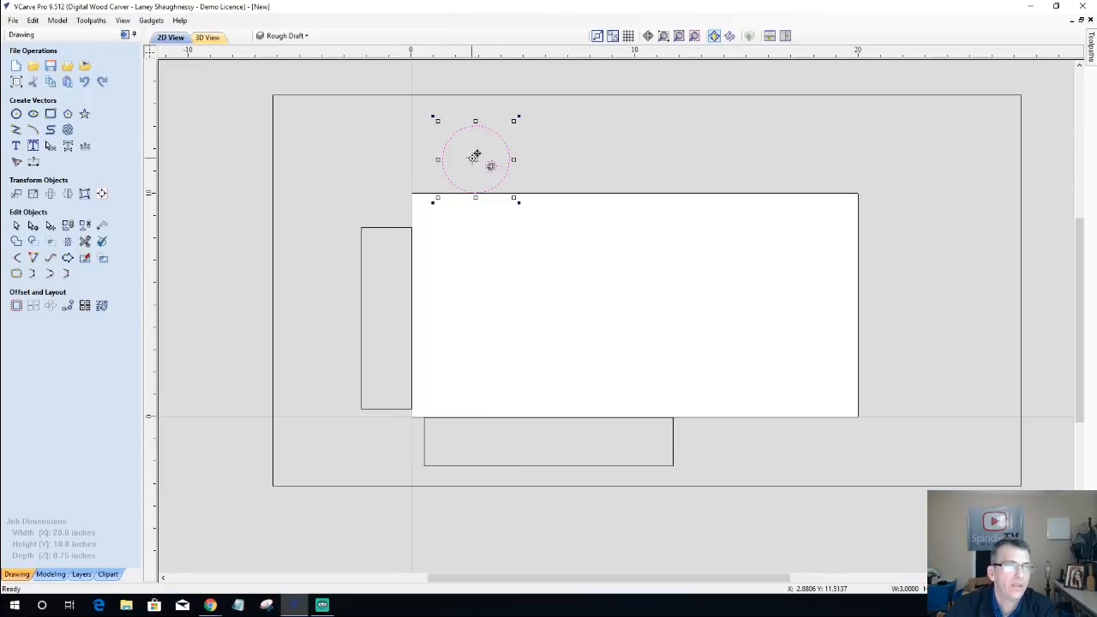
# Step: Copy the cam clamp circles to the material's right edge and rotate the copy about its small circle against the material
pyautogui.moveTo(477, 163); pyautogui.dragTo(895, 273)
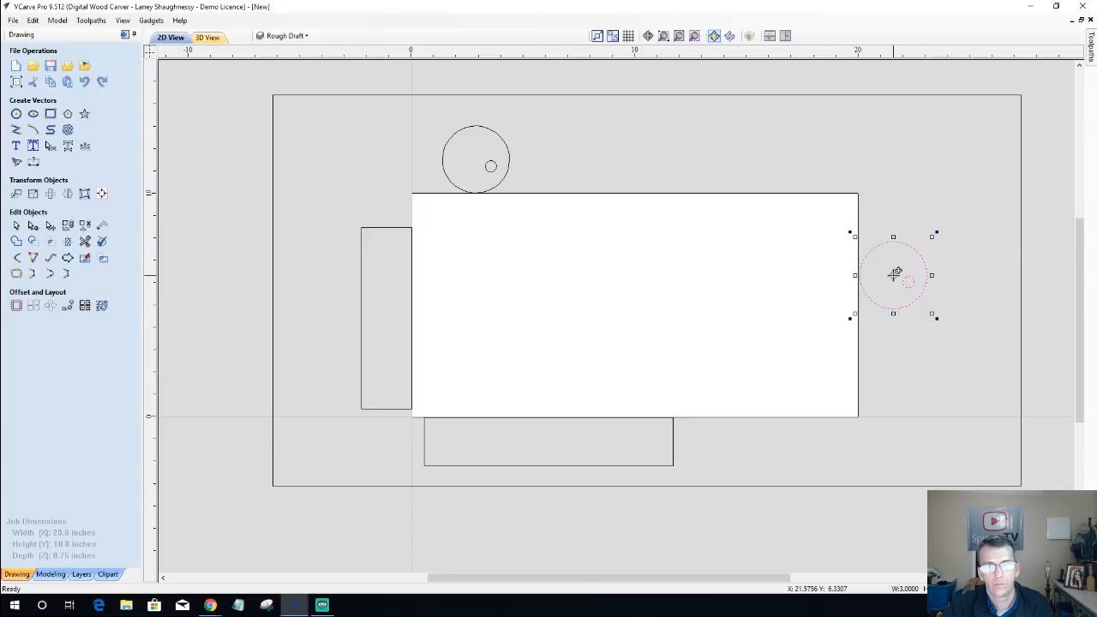
pyautogui.click(937, 232)
pyautogui.click(908, 281)
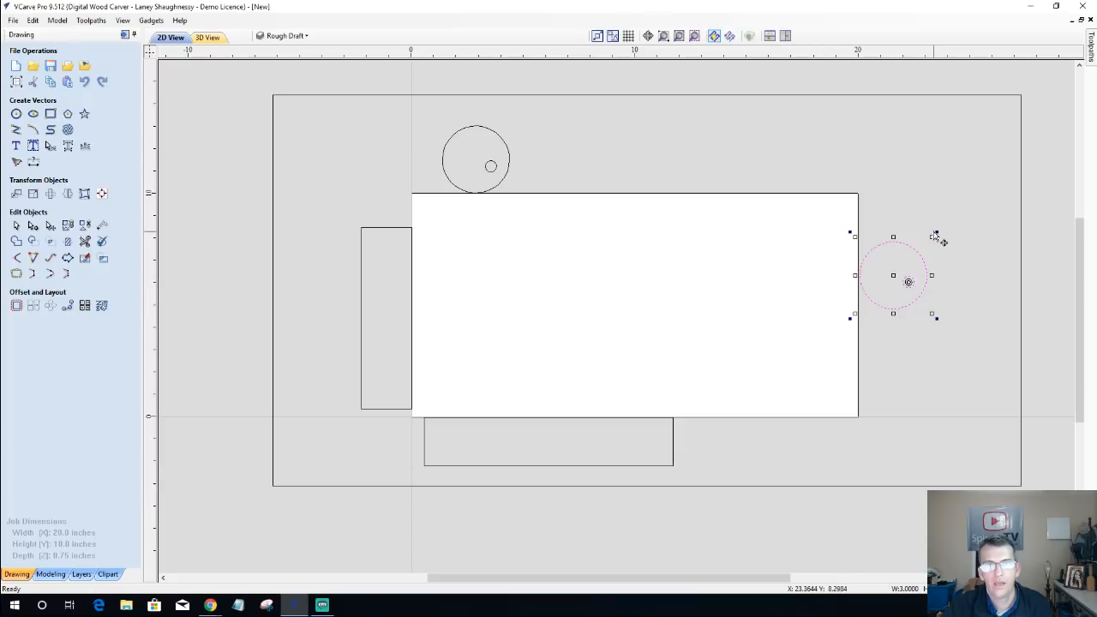
pyautogui.moveTo(935, 234); pyautogui.dragTo(917, 230)
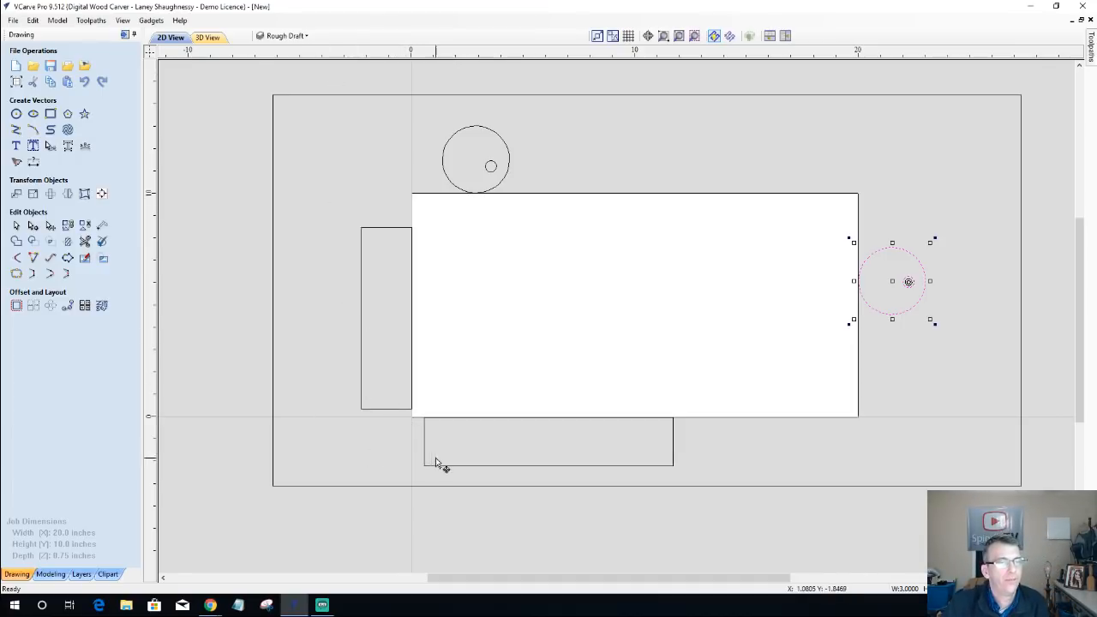
# Step: Open the job setup and set the Z zero to the material surface and the XY datum to the centre
pyautogui.click(17, 83)
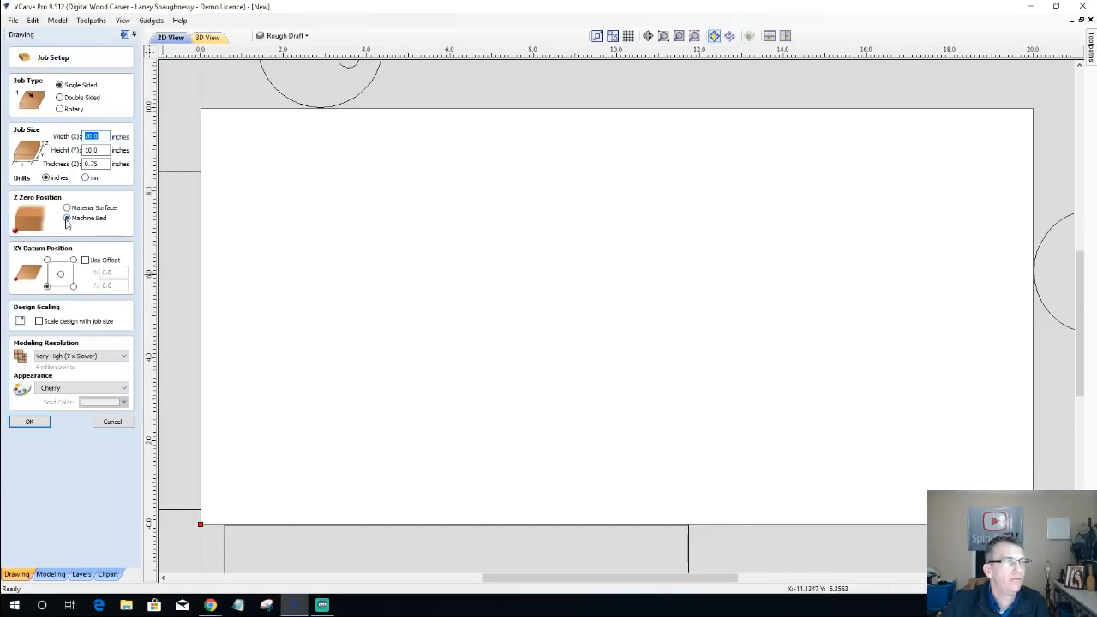
pyautogui.scroll(-3, 386, 272)
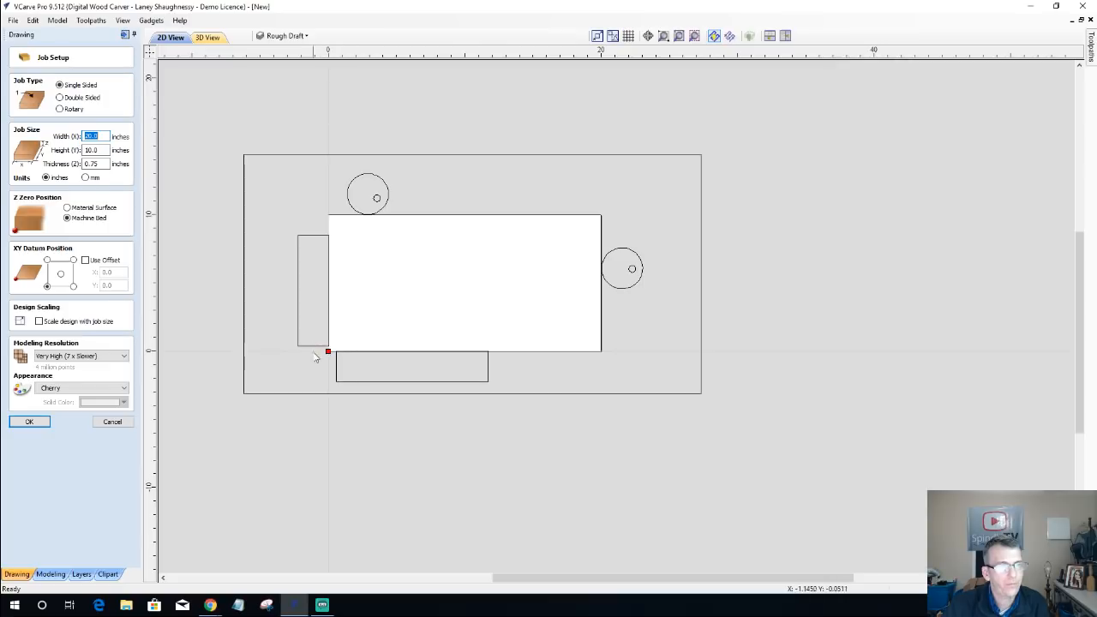
pyautogui.scroll(3, 324, 341)
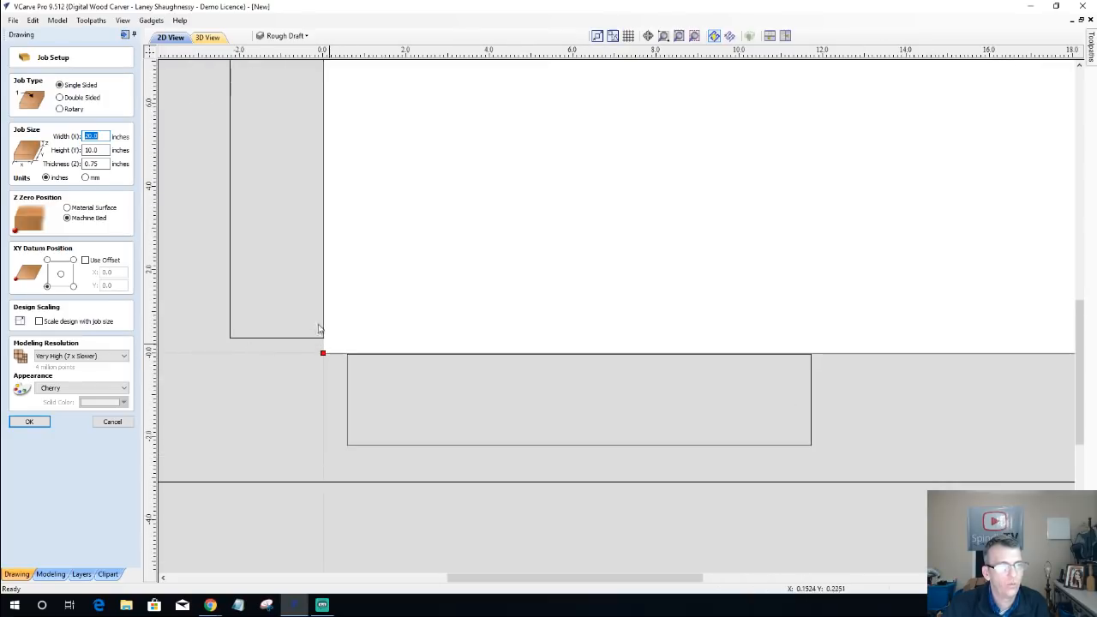
pyautogui.scroll(-4, 328, 348)
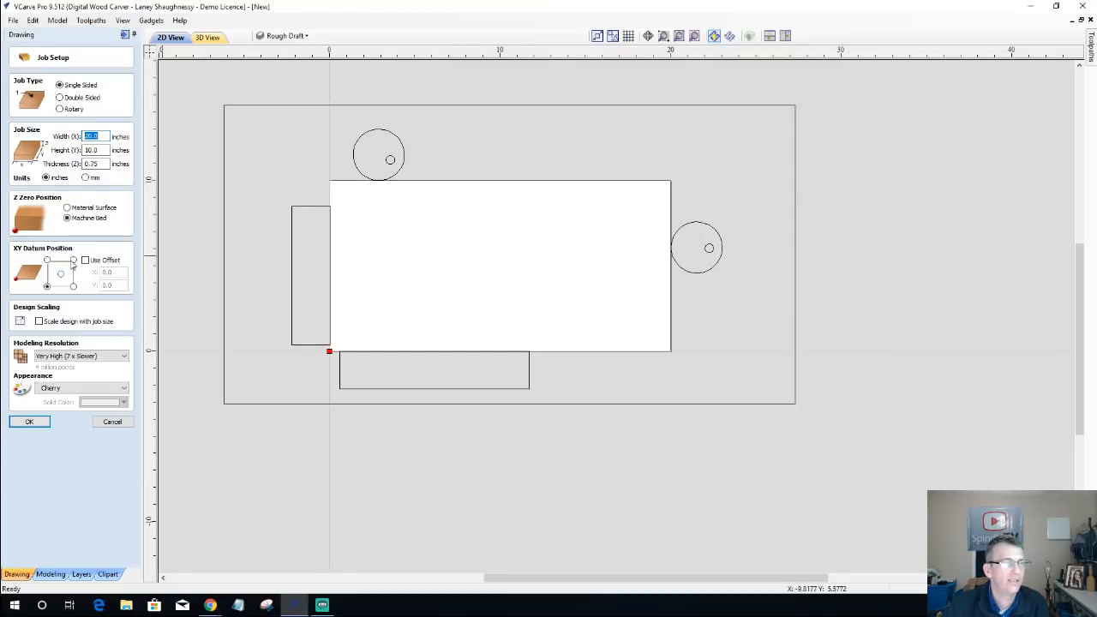
pyautogui.click(73, 209)
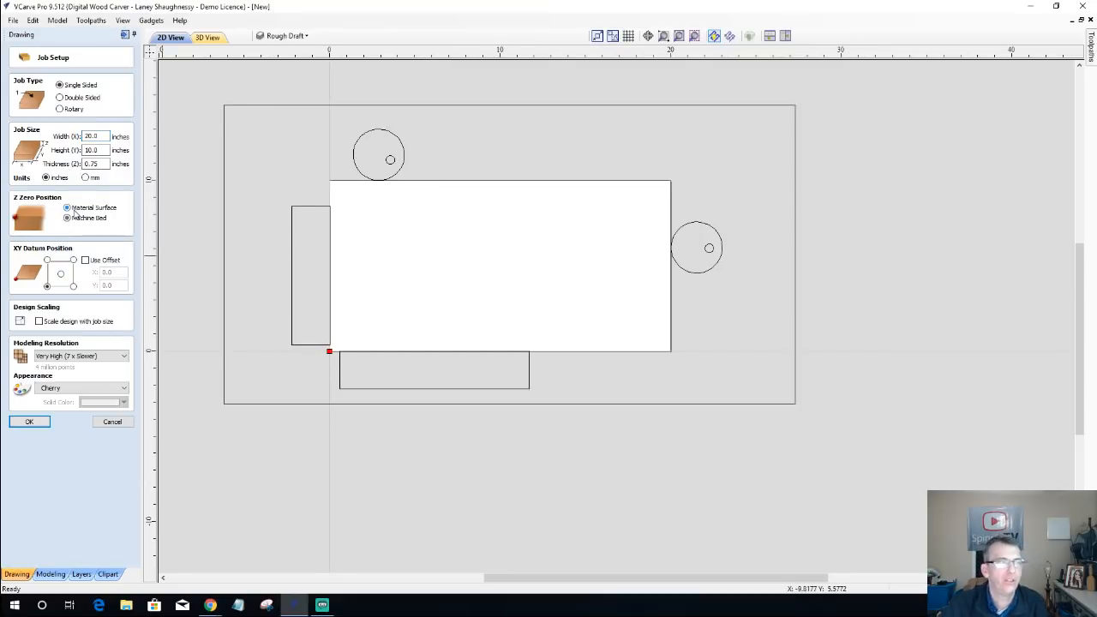
pyautogui.click(61, 274)
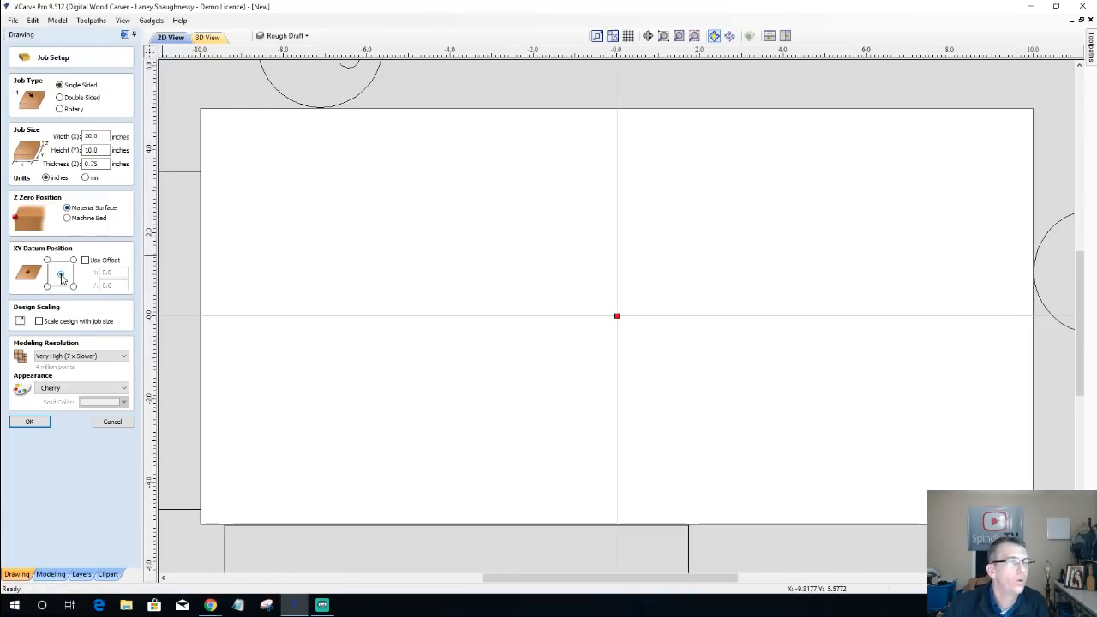
# Step: Set the XY datum to the lower-left corner and the Z zero to the machine bed, and apply the job setup
pyautogui.click(47, 286)
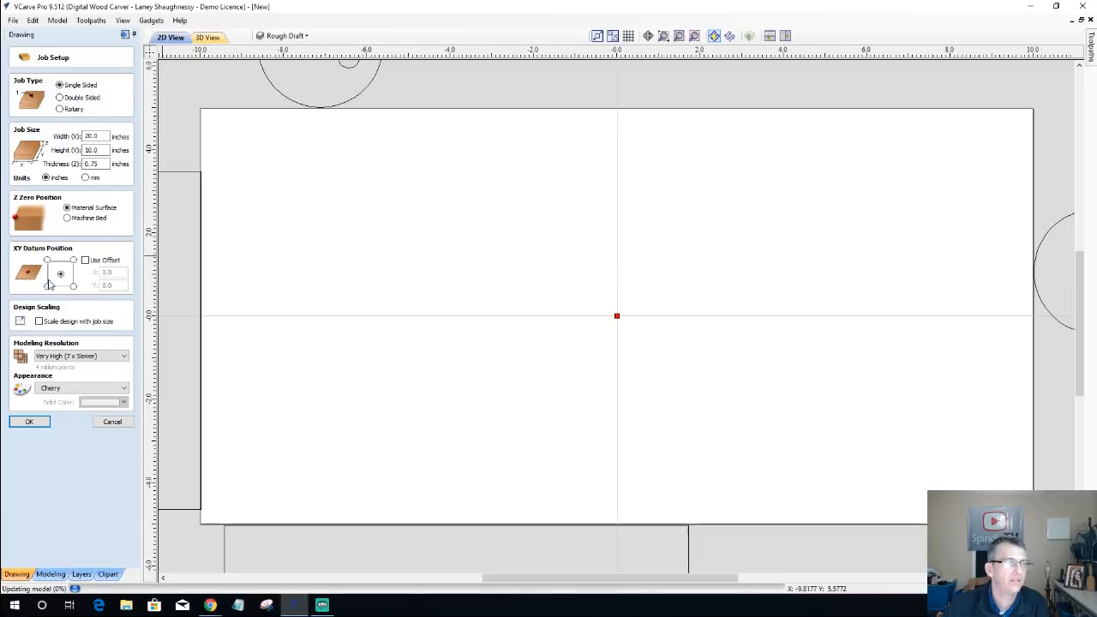
pyautogui.click(68, 218)
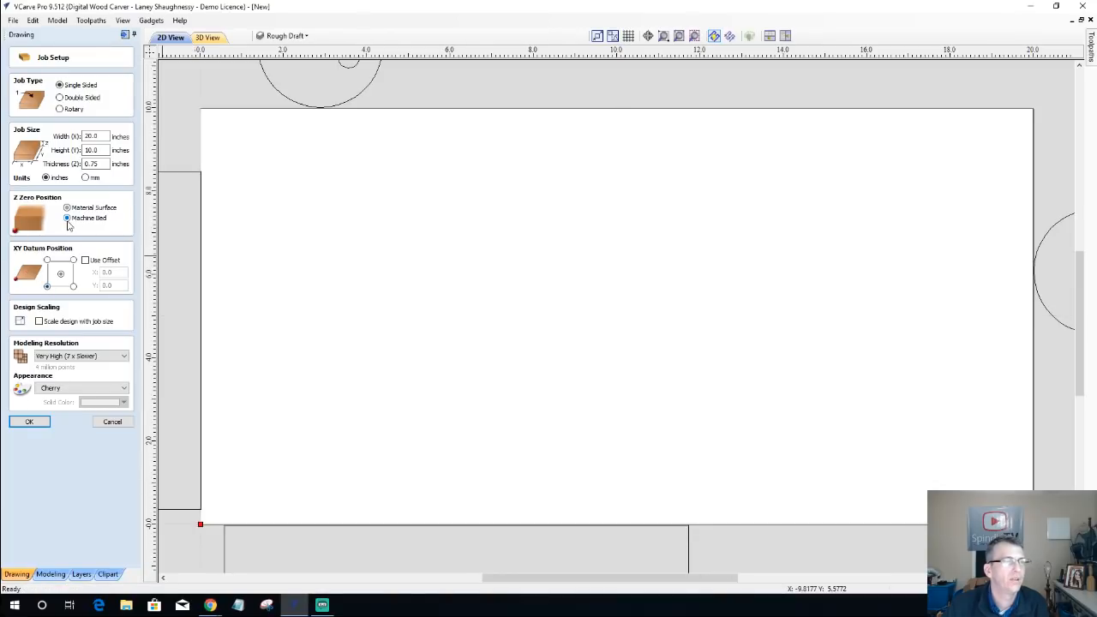
pyautogui.click(30, 422)
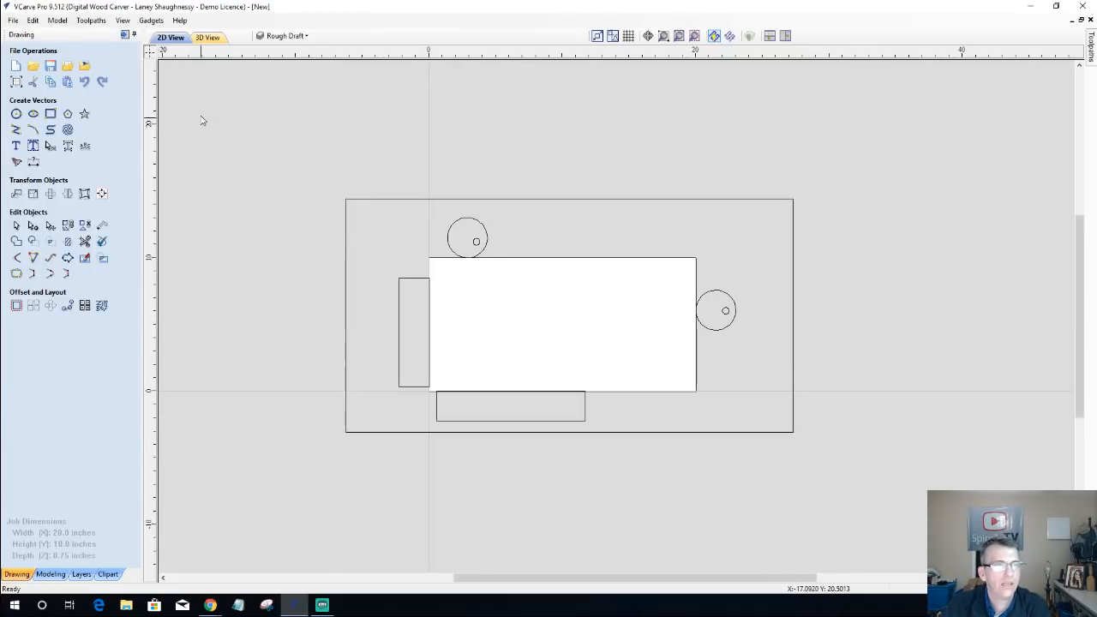
# Step: Delete all the fence, clamp and outline vectors from the Rough Draft layer
pyautogui.hotkey('ctrl', 'a')
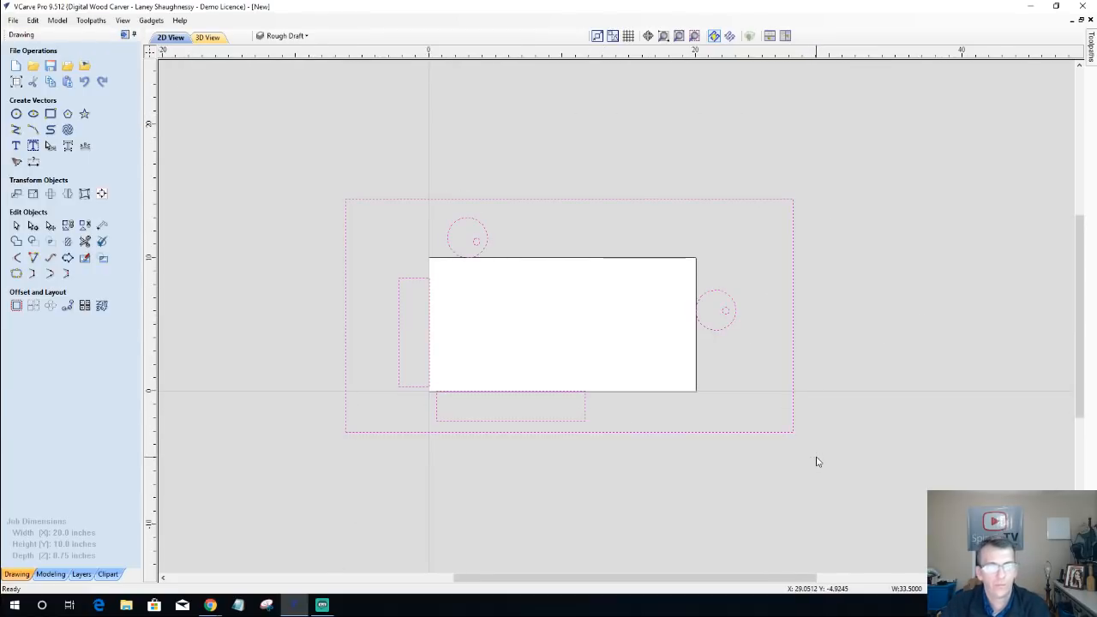
pyautogui.press('Delete')
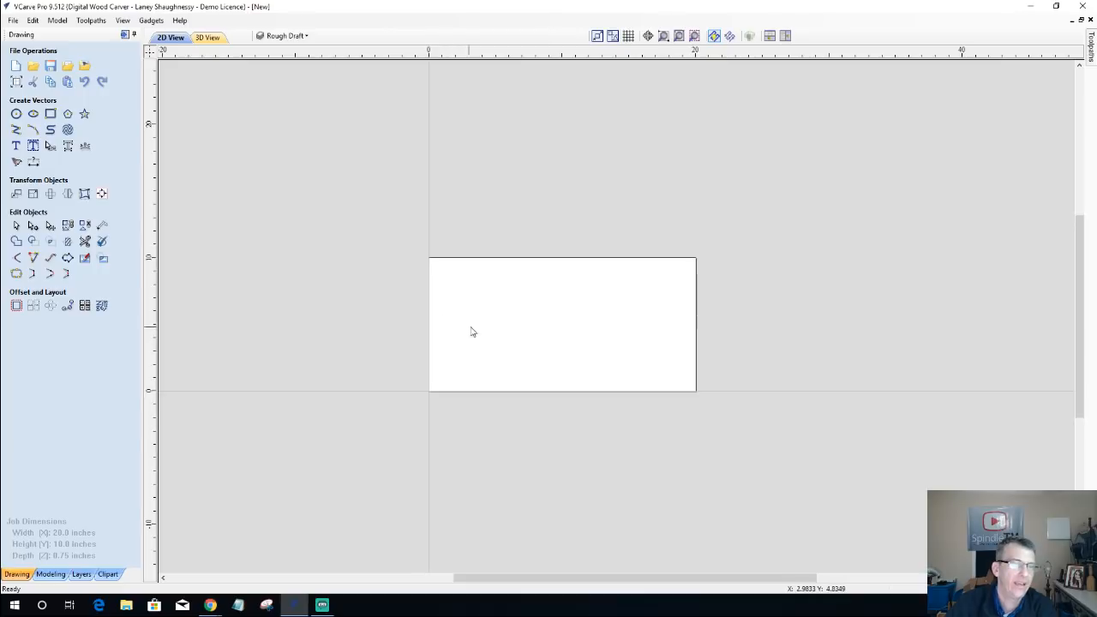
# Step: Draw a square-cornered rectangle about 13.9 by 4.6 inches in the lower part of the material
pyautogui.scroll(2, 473, 330)
pyautogui.scroll(1, 746, 442)
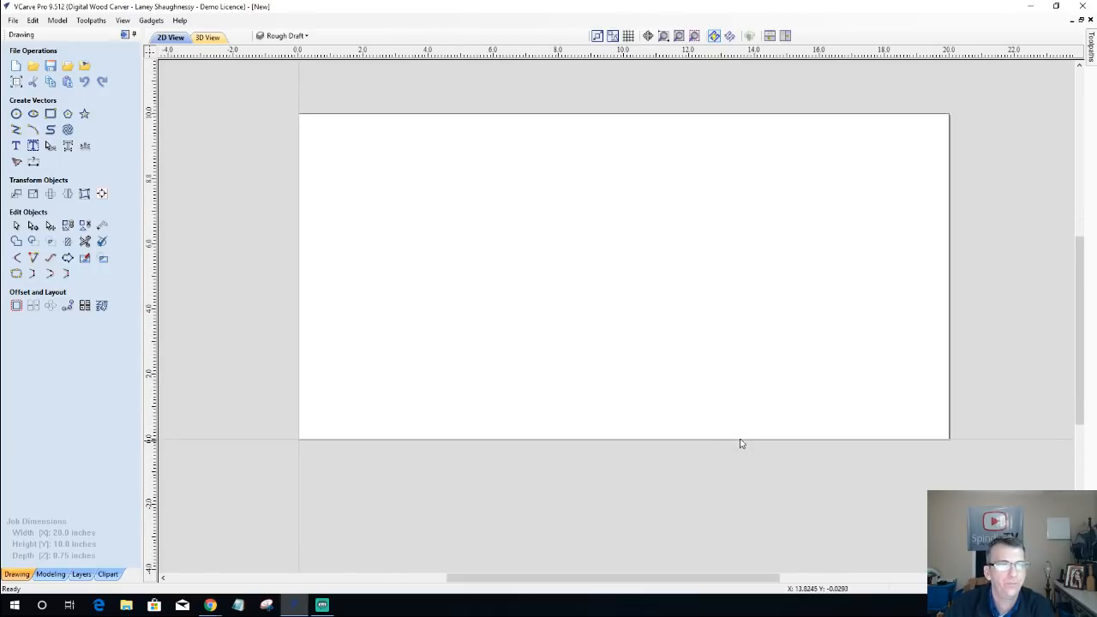
pyautogui.scroll(-1, 735, 441)
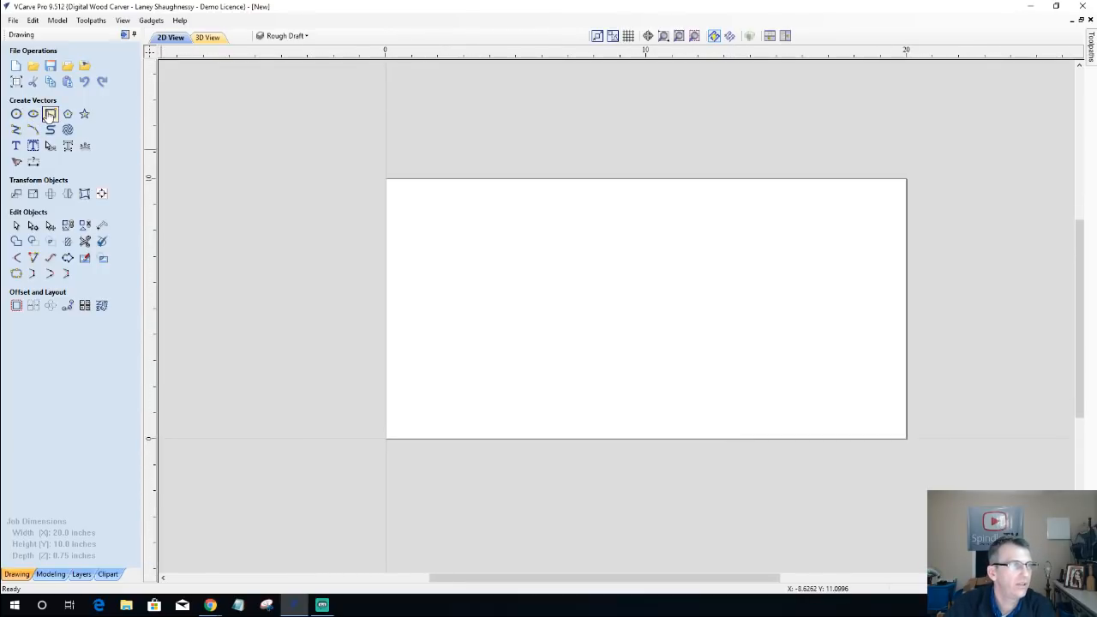
pyautogui.click(50, 113)
pyautogui.moveTo(428, 293)
pyautogui.mouseDown()
pyautogui.moveTo(788, 400)
pyautogui.moveTo(791, 412)
pyautogui.mouseUp()
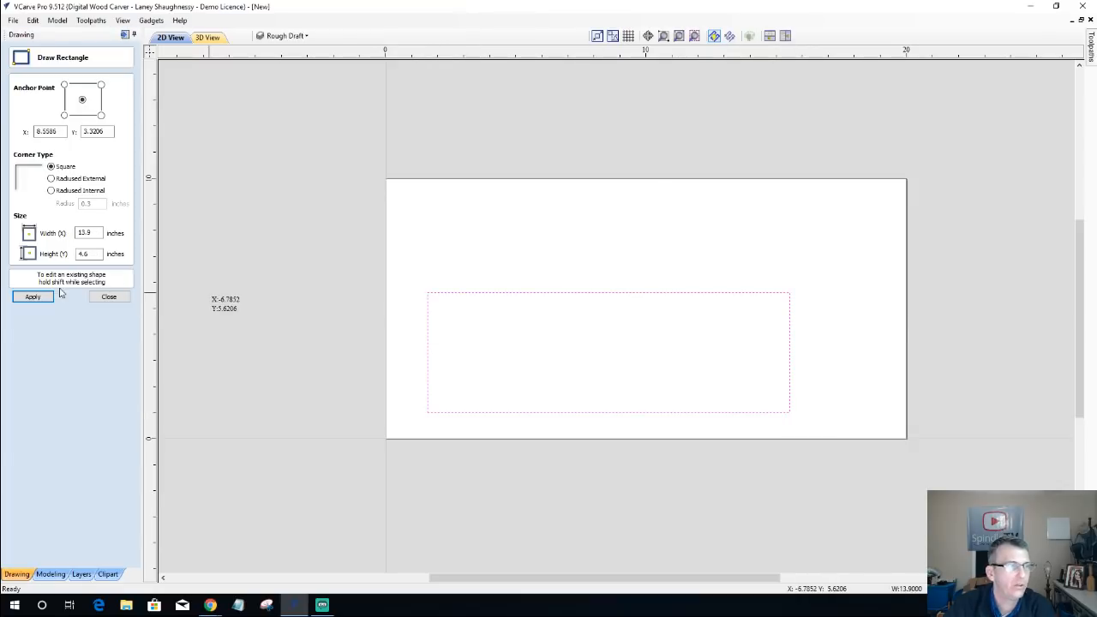
pyautogui.click(109, 297)
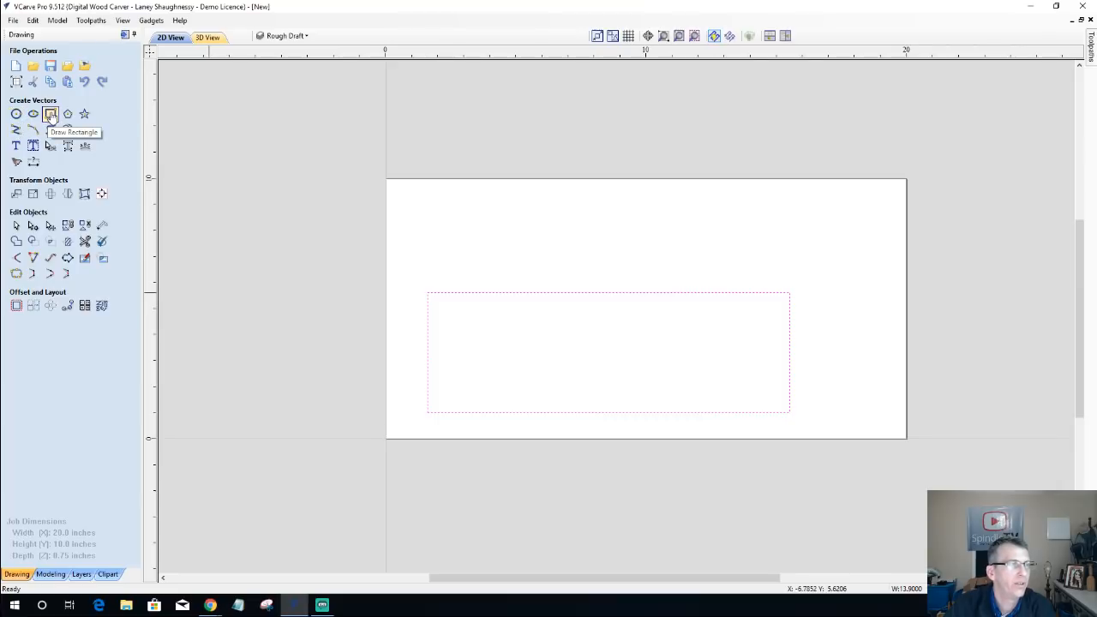
# Step: Resize the selected rectangle to a width of 18 inches and a height of 6 inches
pyautogui.click(51, 115)
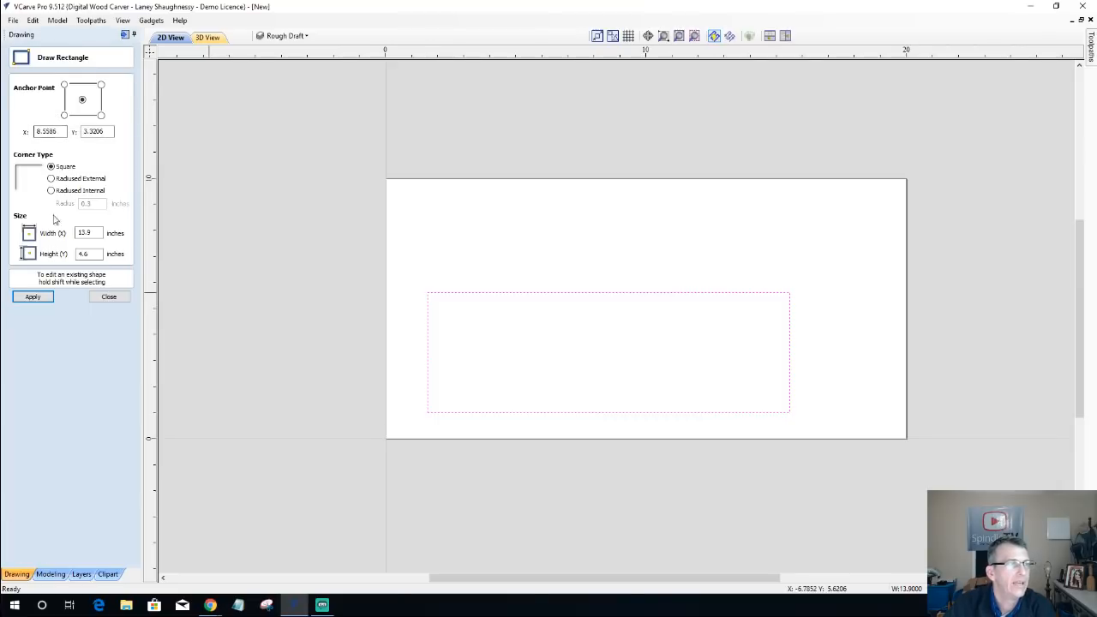
pyautogui.moveTo(102, 233); pyautogui.dragTo(65, 240)
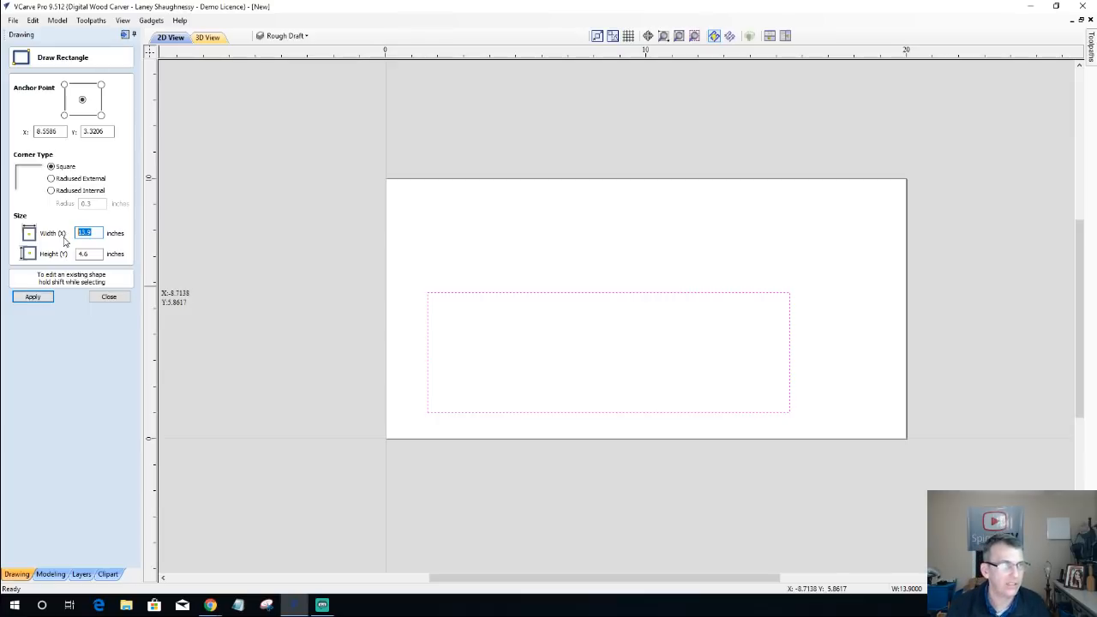
pyautogui.write('18')
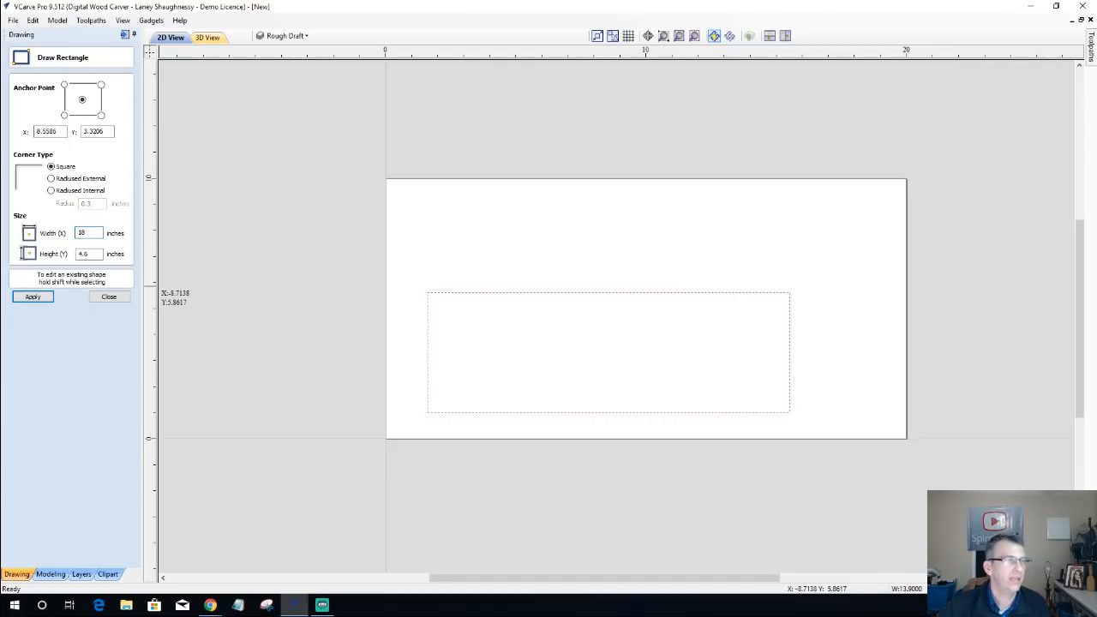
pyautogui.moveTo(95, 257); pyautogui.dragTo(68, 258)
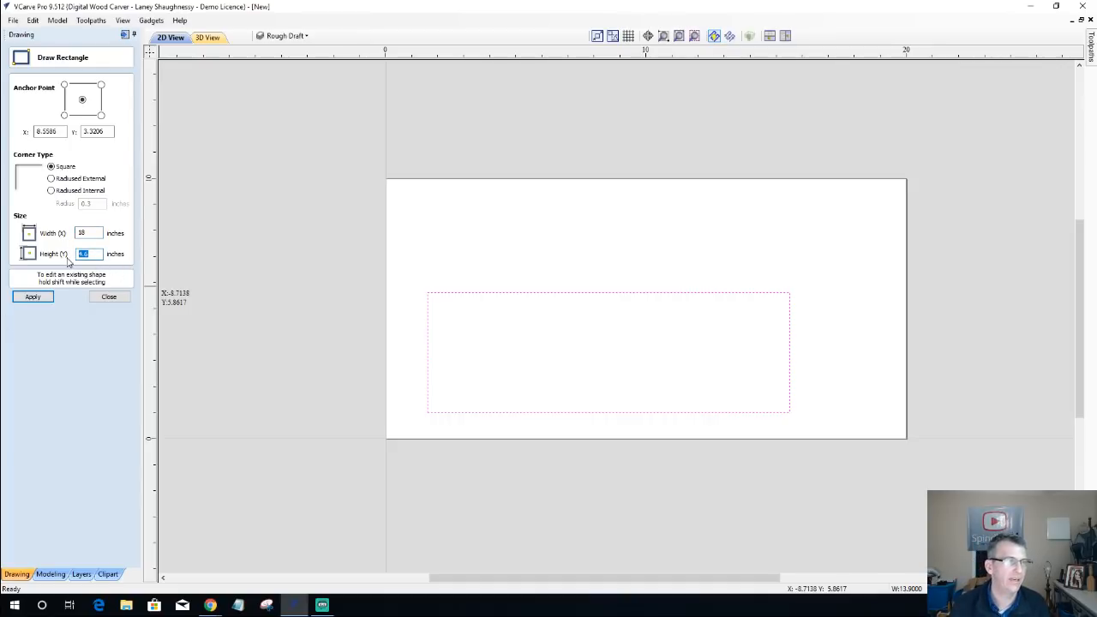
pyautogui.write('6')
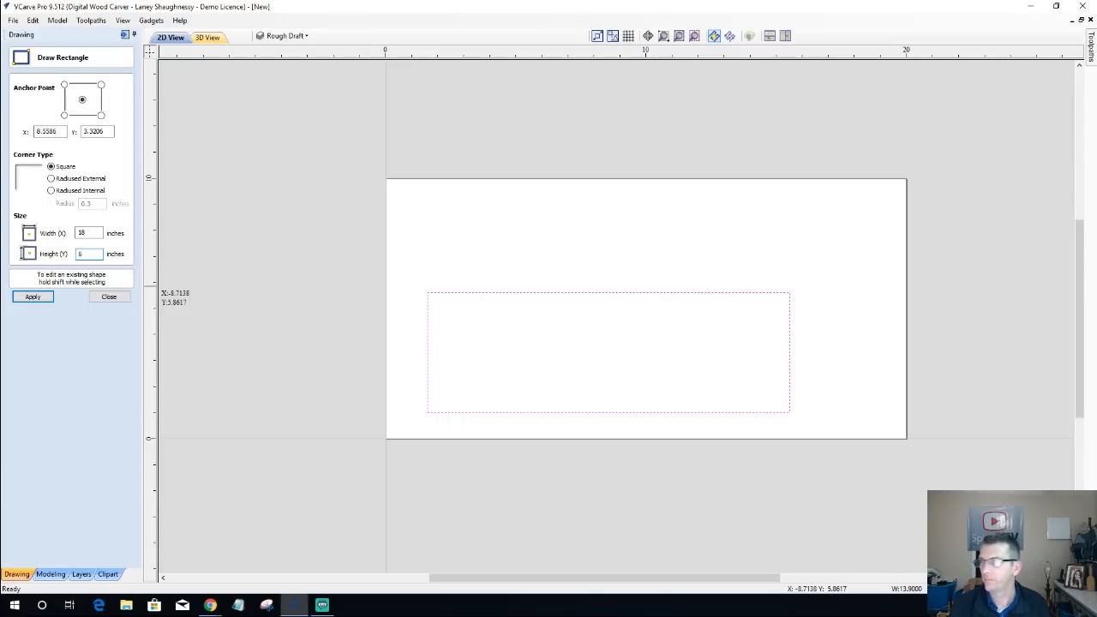
pyautogui.click(41, 301)
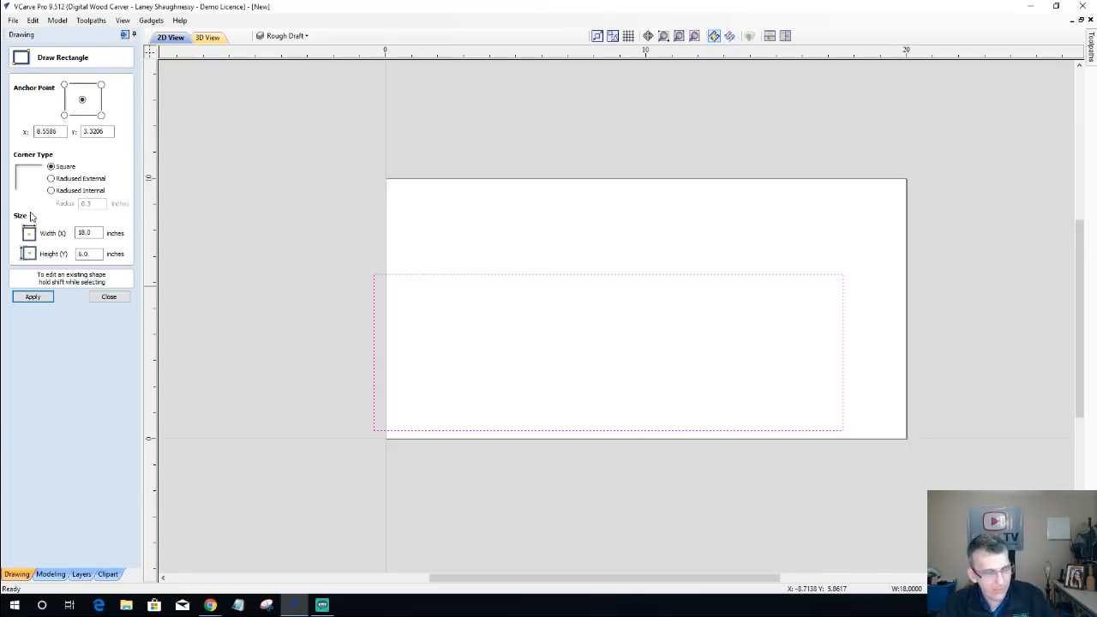
# Step: Give the rectangle external radiused corners with a 0.3 inch radius
pyautogui.click(51, 178)
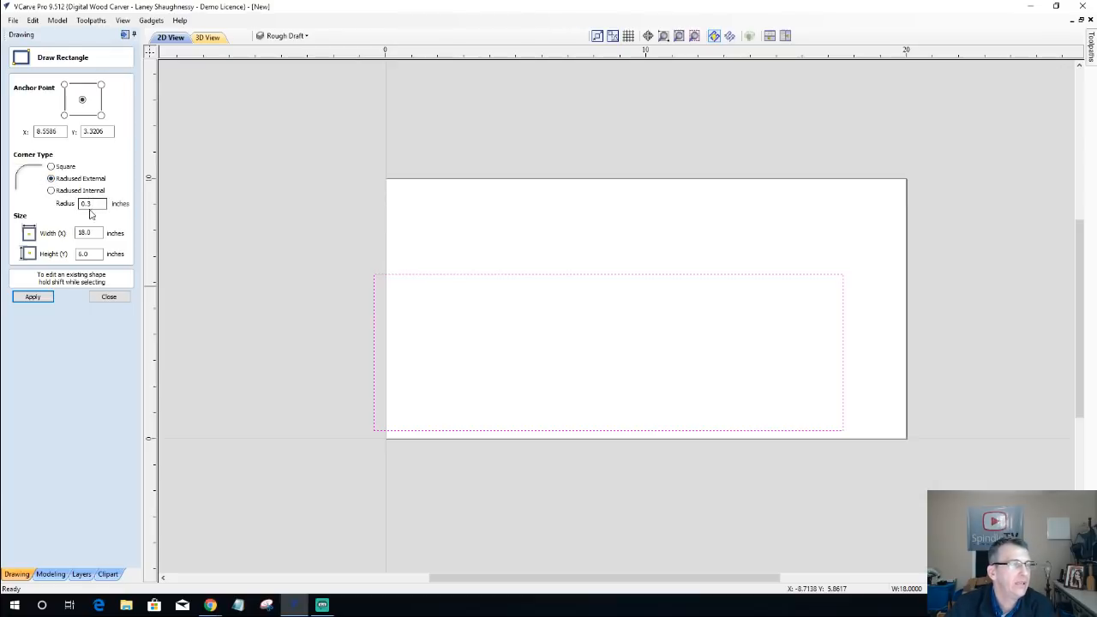
pyautogui.click(39, 297)
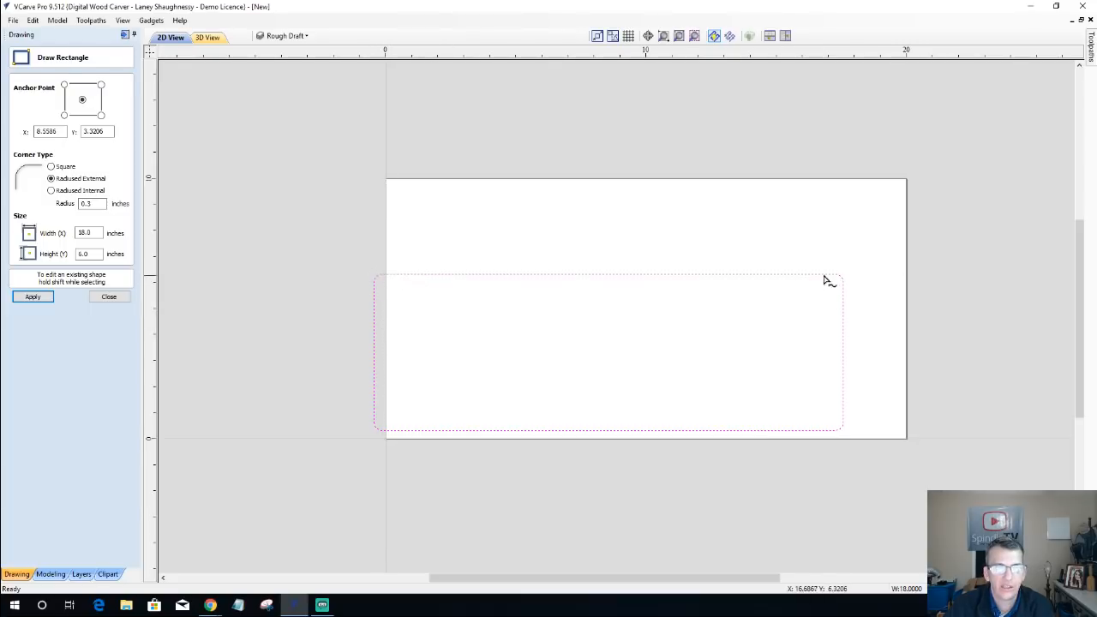
pyautogui.click(107, 298)
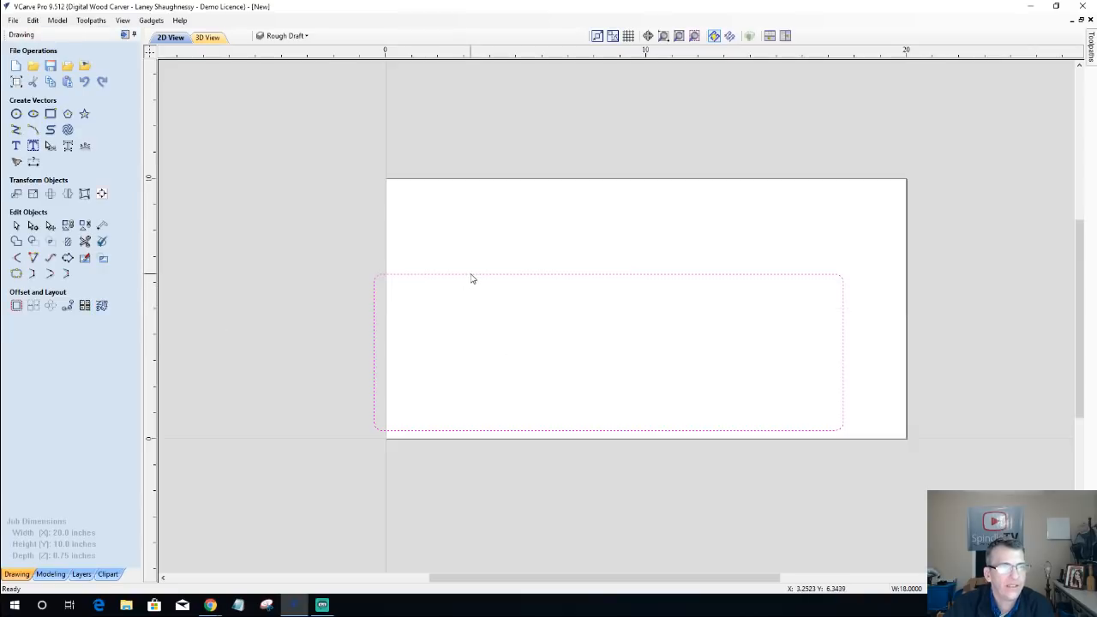
# Step: Center the rounded rectangle horizontally in the material, keeping its vertical position
pyautogui.click(682, 274)
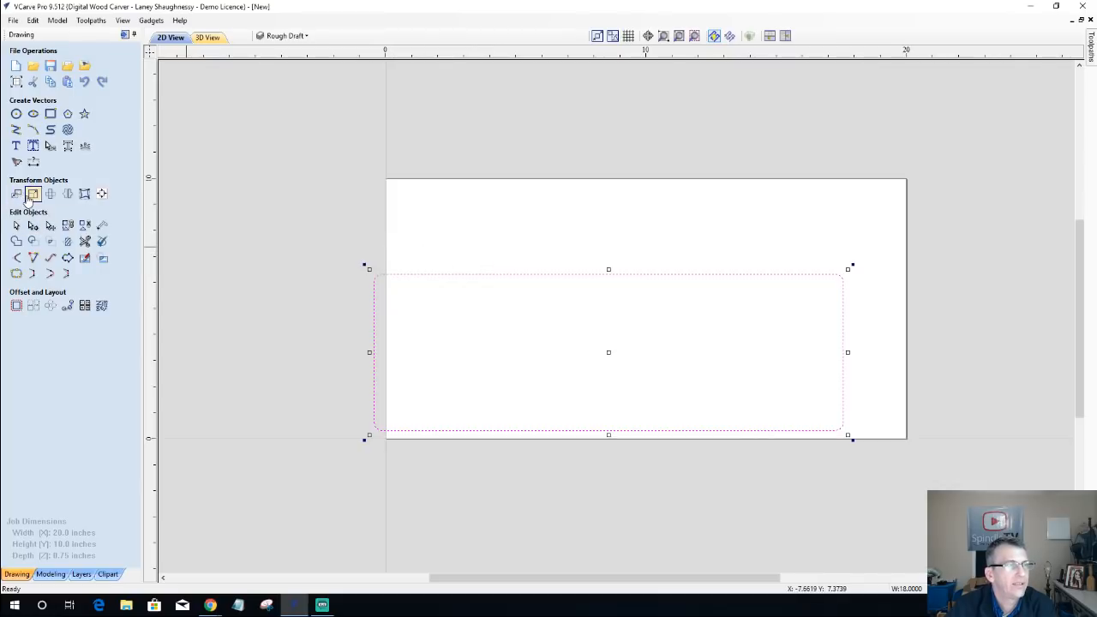
pyautogui.click(102, 195)
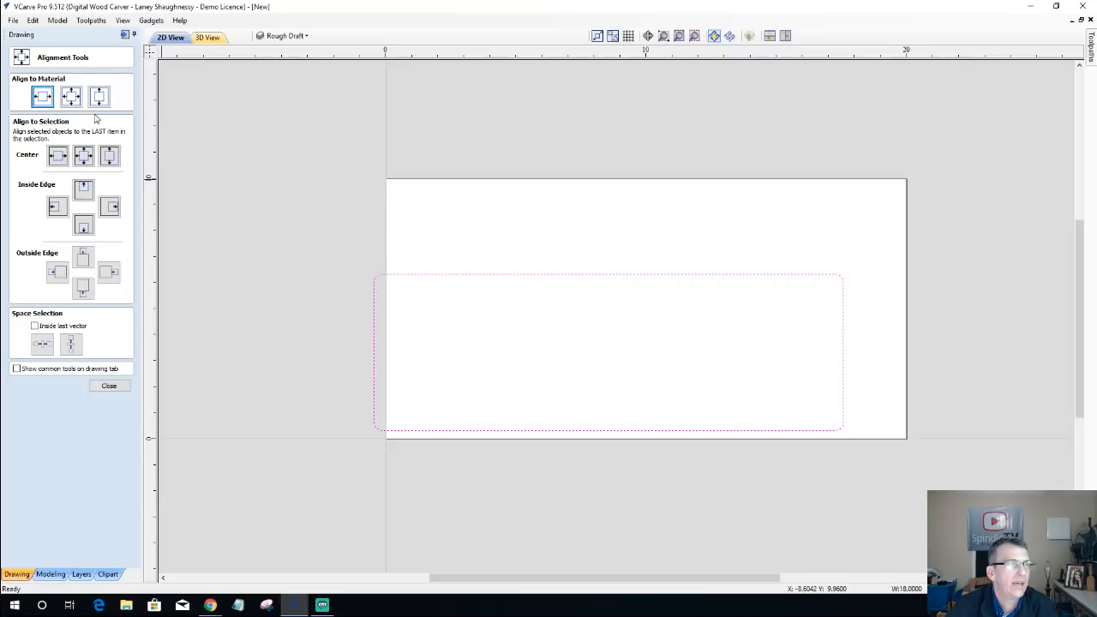
pyautogui.click(43, 97)
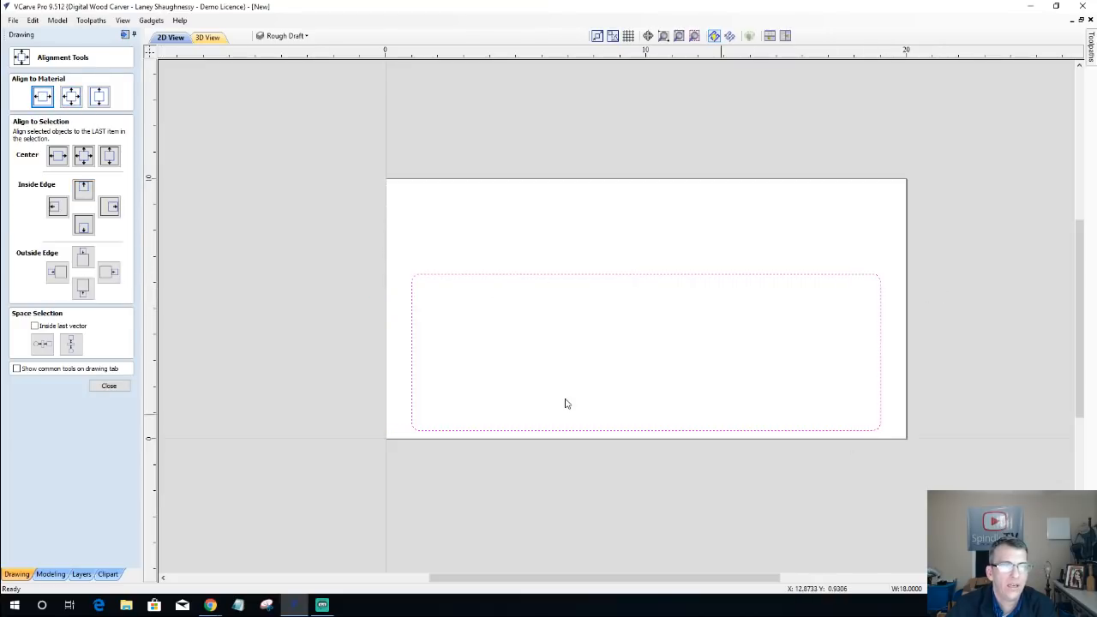
pyautogui.click(109, 386)
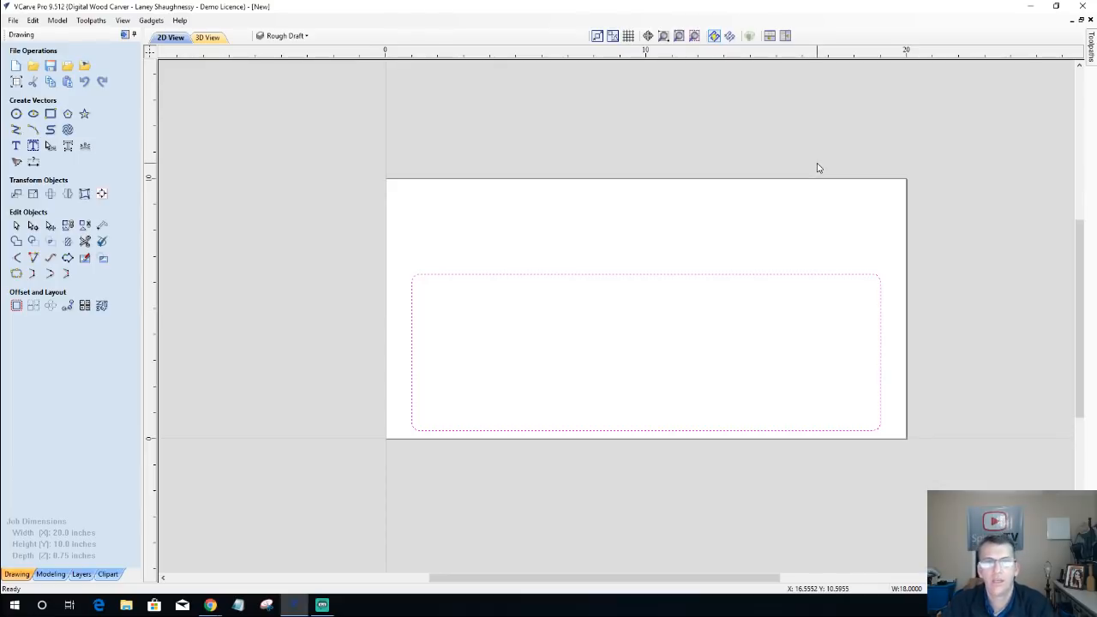
# Step: Draw a circle above the rectangle near the material's upper-left corner and set its diameter to 0.75 inches
pyautogui.click(18, 116)
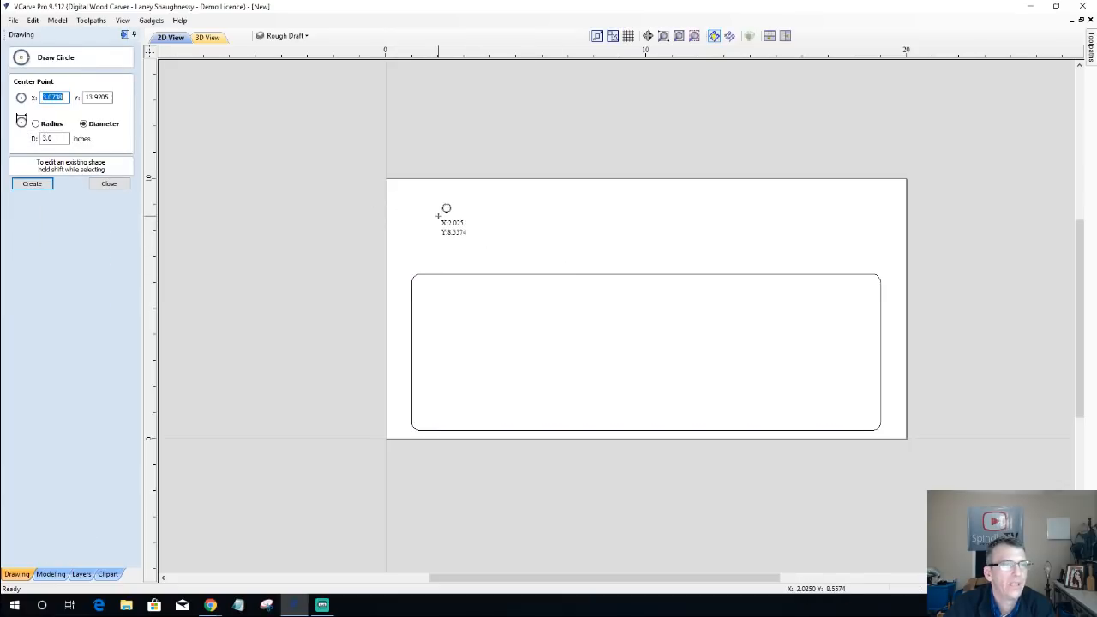
pyautogui.moveTo(438, 212); pyautogui.dragTo(452, 212)
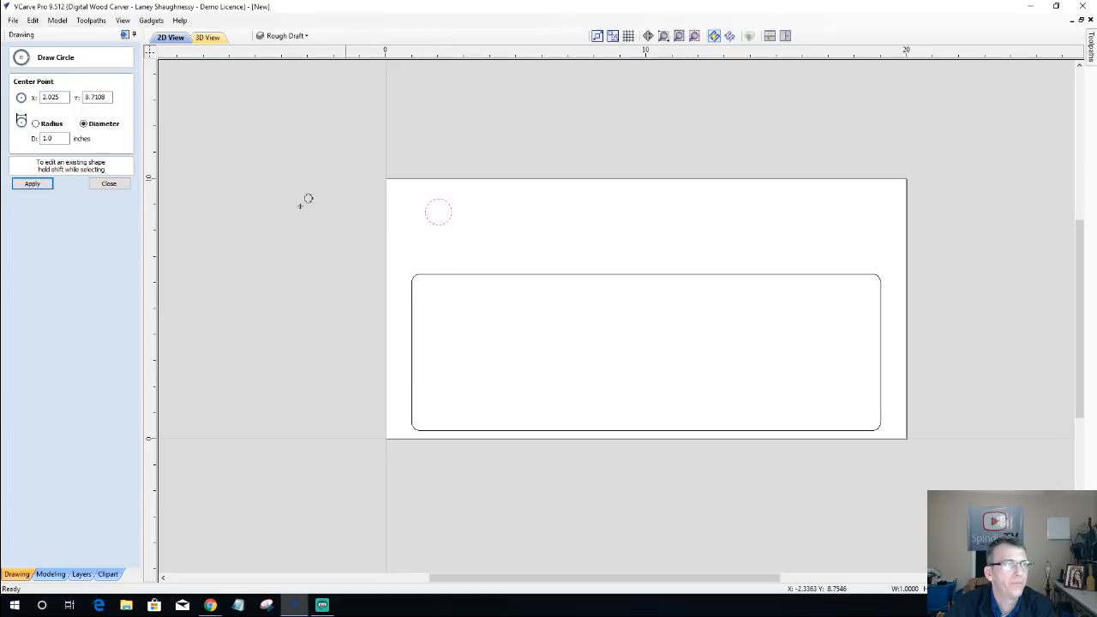
pyautogui.doubleClick(48, 138)
pyautogui.write('.7')
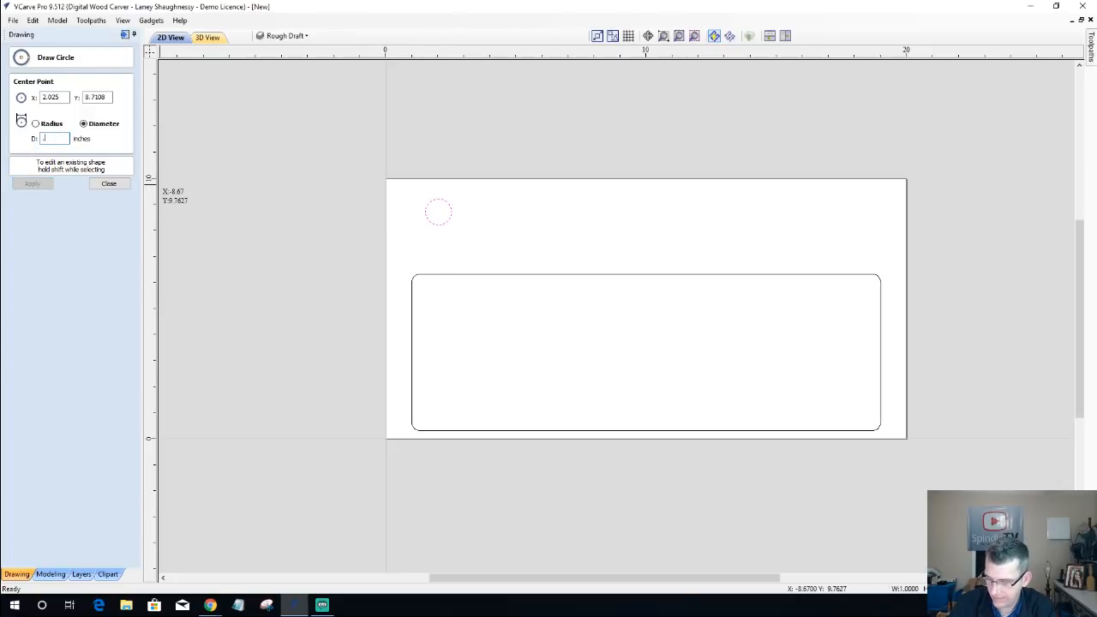
pyautogui.write('5')
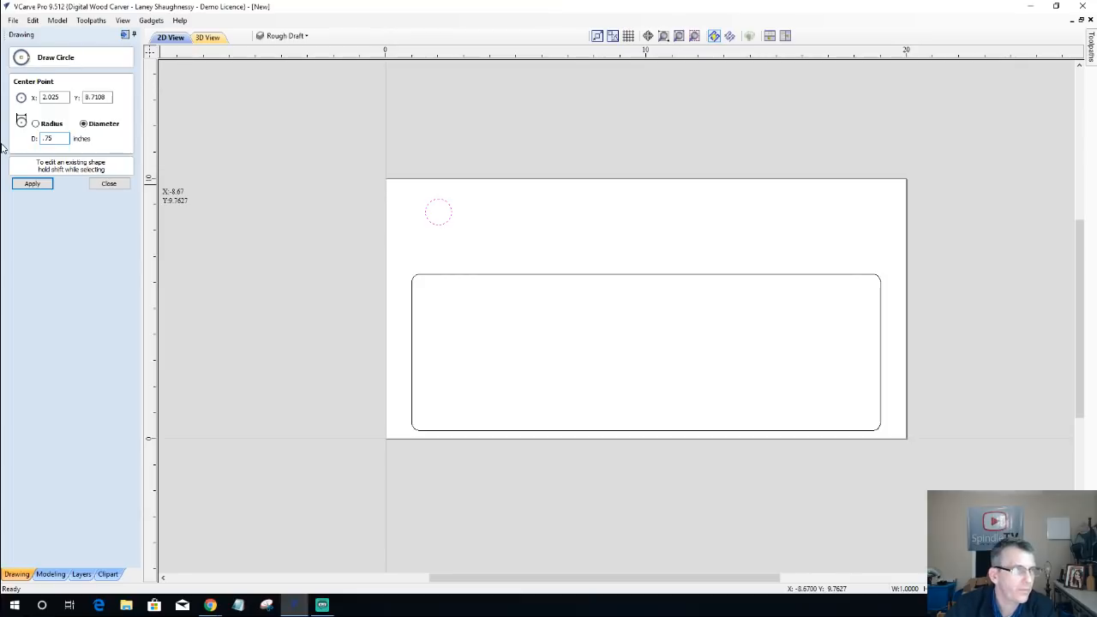
pyautogui.click(28, 184)
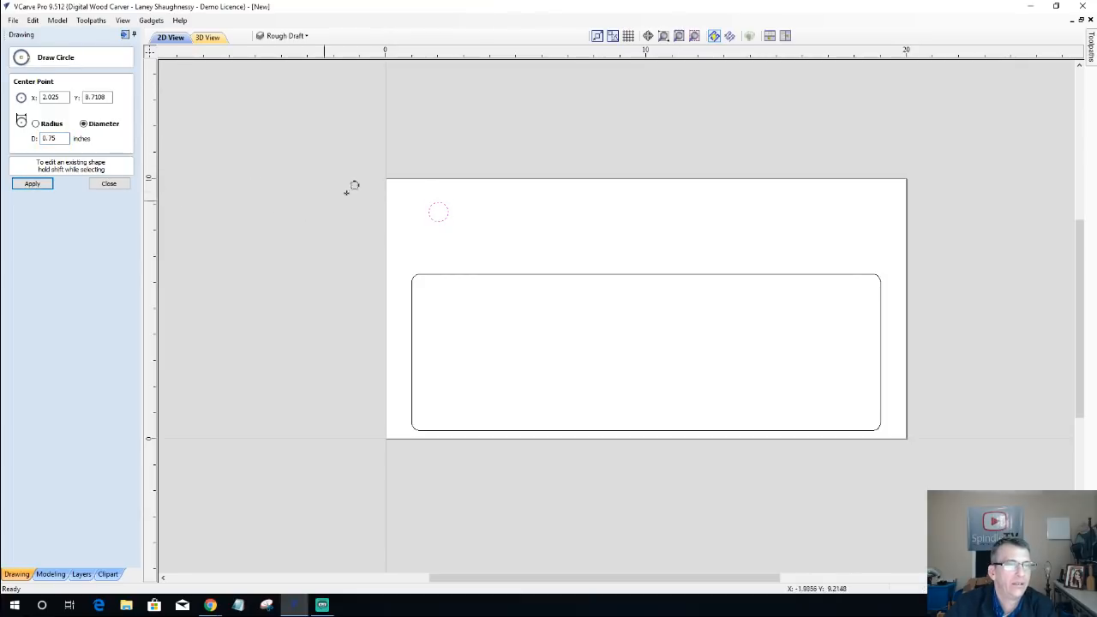
pyautogui.scroll(3, 403, 184)
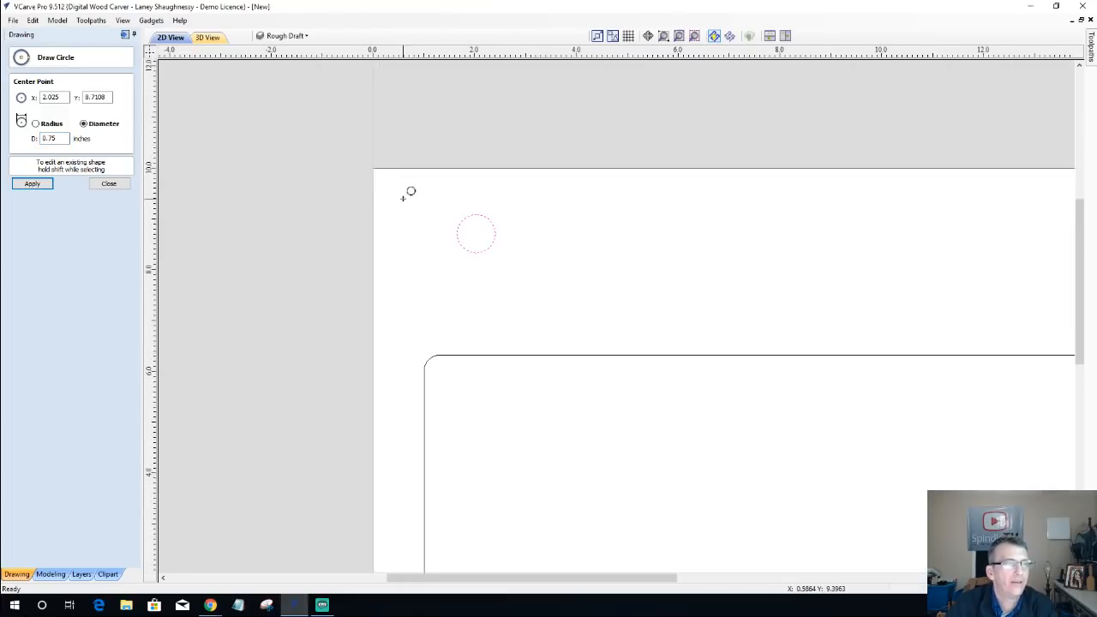
pyautogui.click(109, 184)
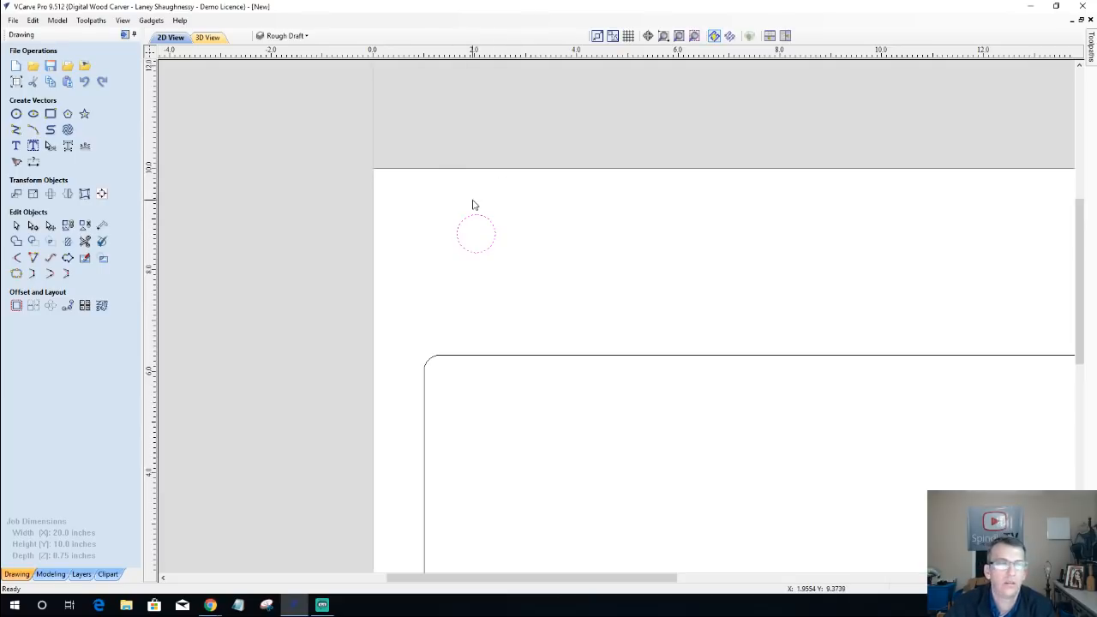
# Step: Offset the circle outwards by 0.0625 inches eleven times in succession, selecting each new ring and keeping the originals
pyautogui.click(15, 306)
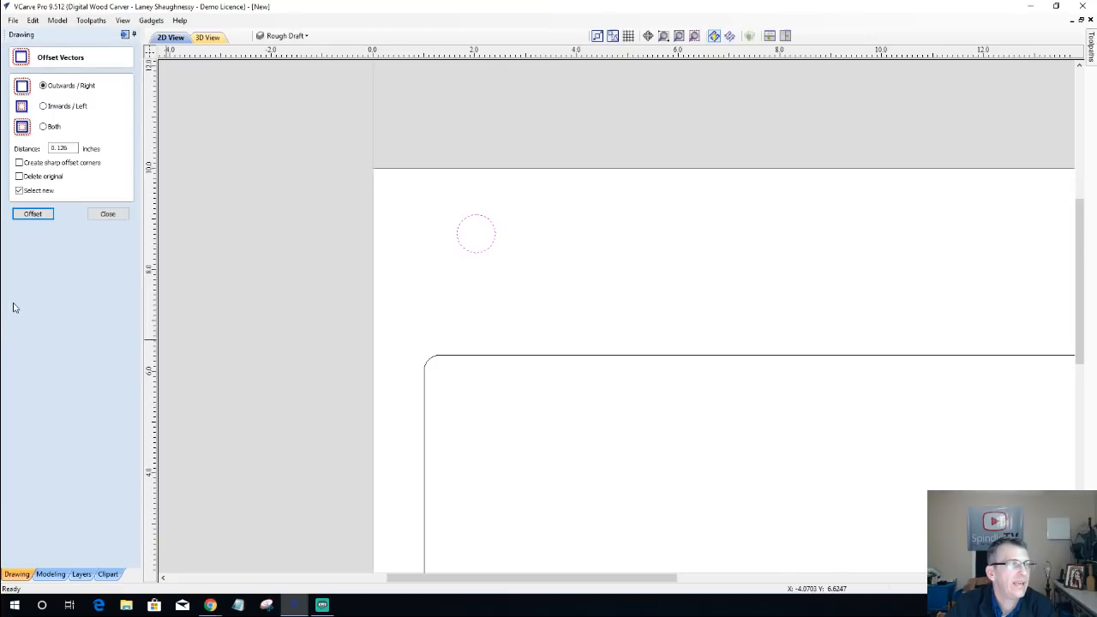
pyautogui.doubleClick(73, 148)
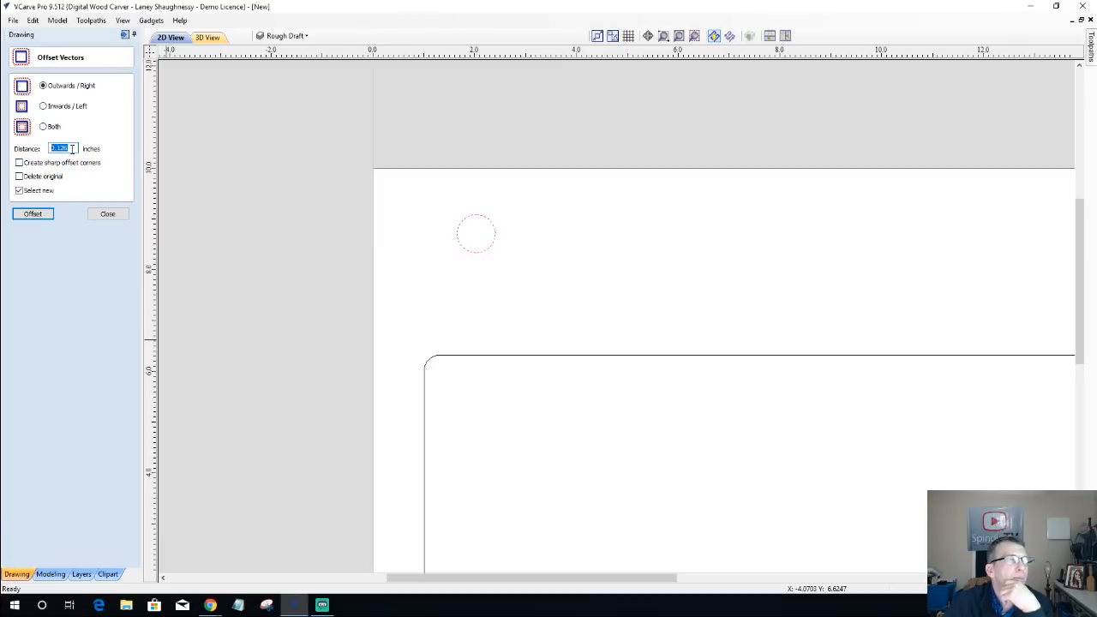
pyautogui.moveTo(72, 149); pyautogui.dragTo(49, 154)
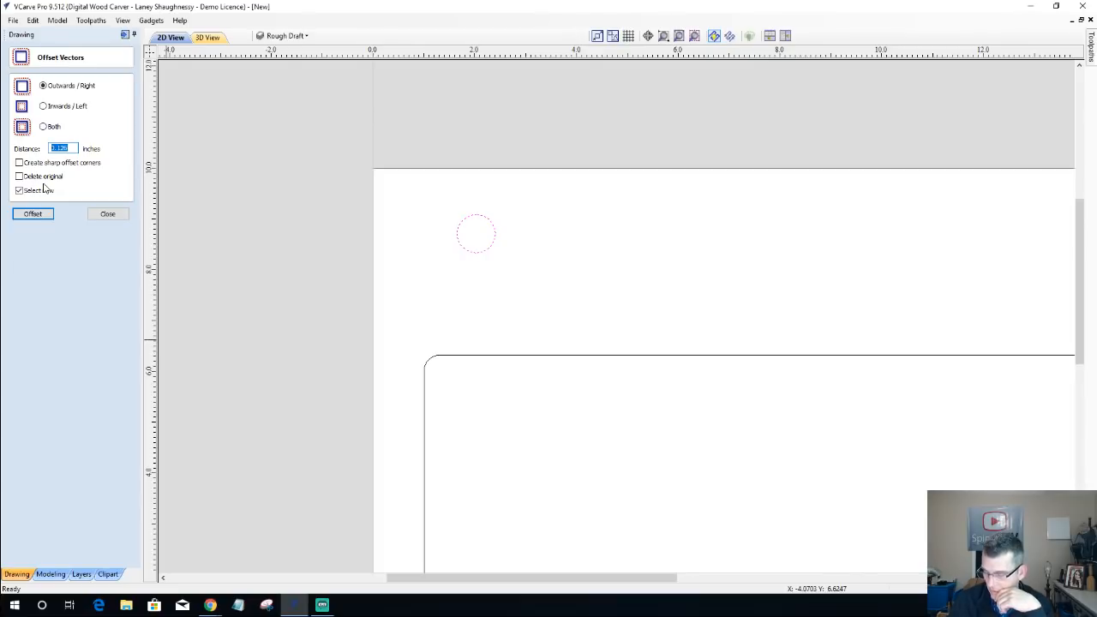
pyautogui.write('.06')
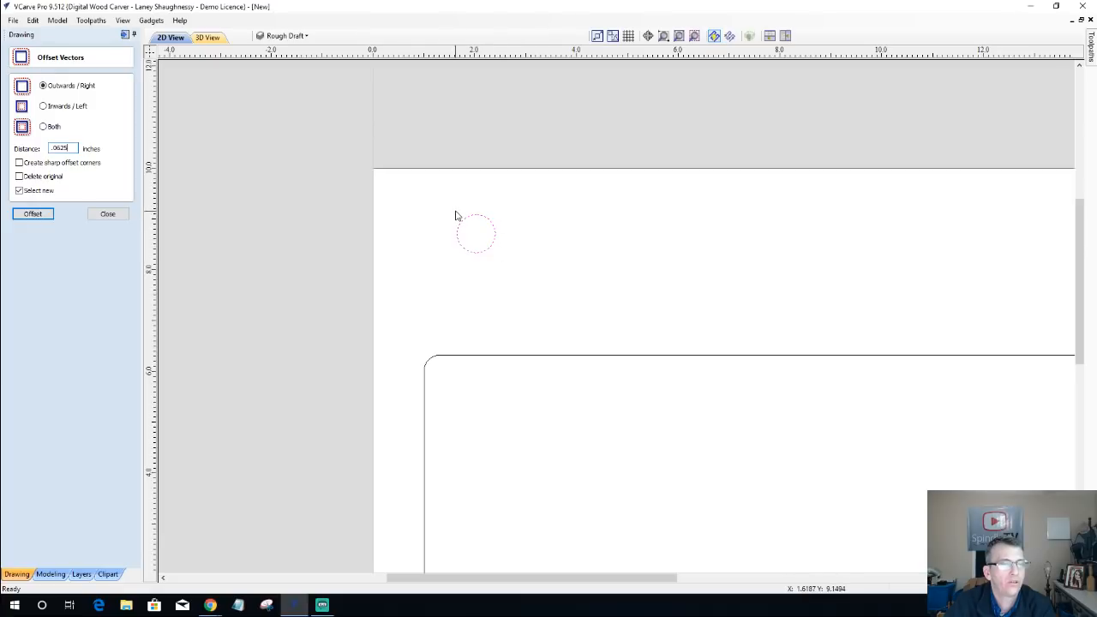
pyautogui.click(35, 215)
pyautogui.click(34, 216)
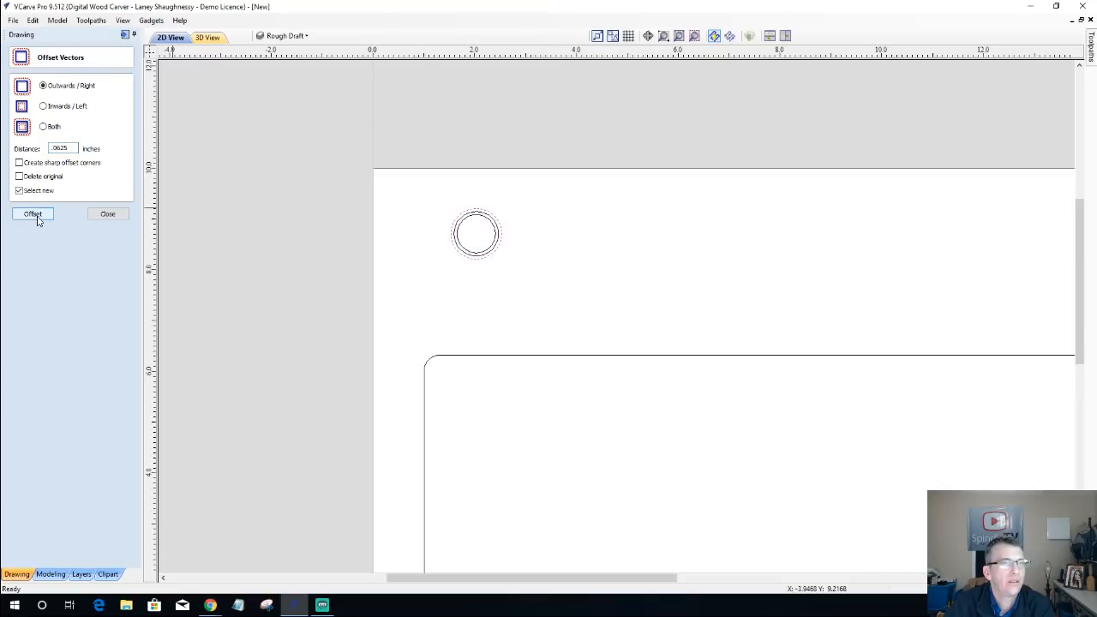
pyautogui.click(34, 215)
pyautogui.click(34, 215)
pyautogui.click(35, 215)
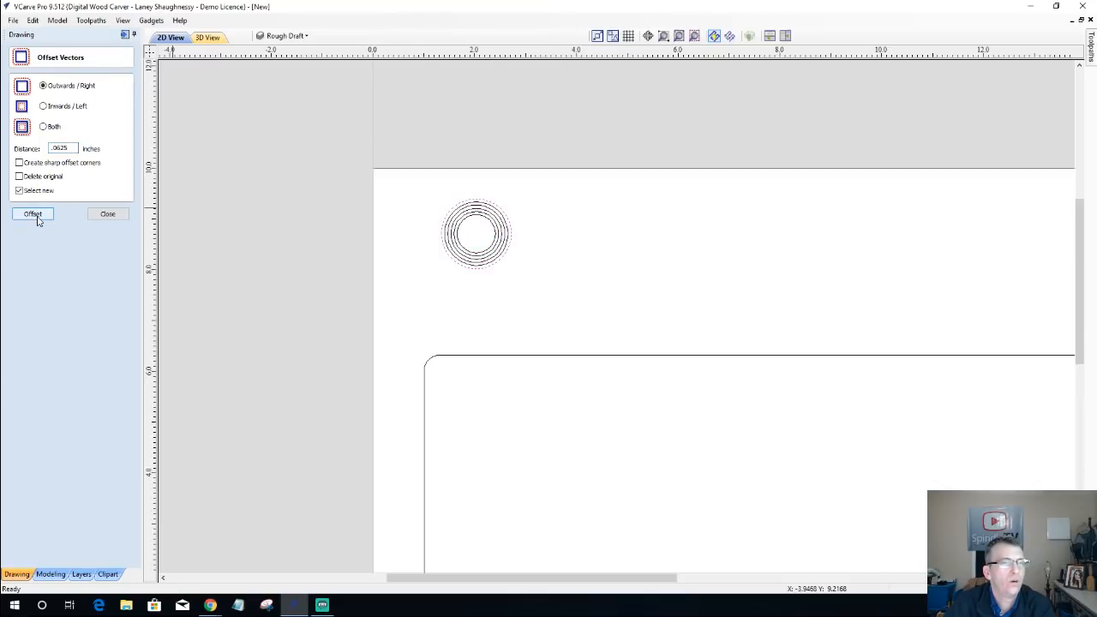
pyautogui.click(35, 215)
pyautogui.click(34, 215)
pyautogui.click(34, 215)
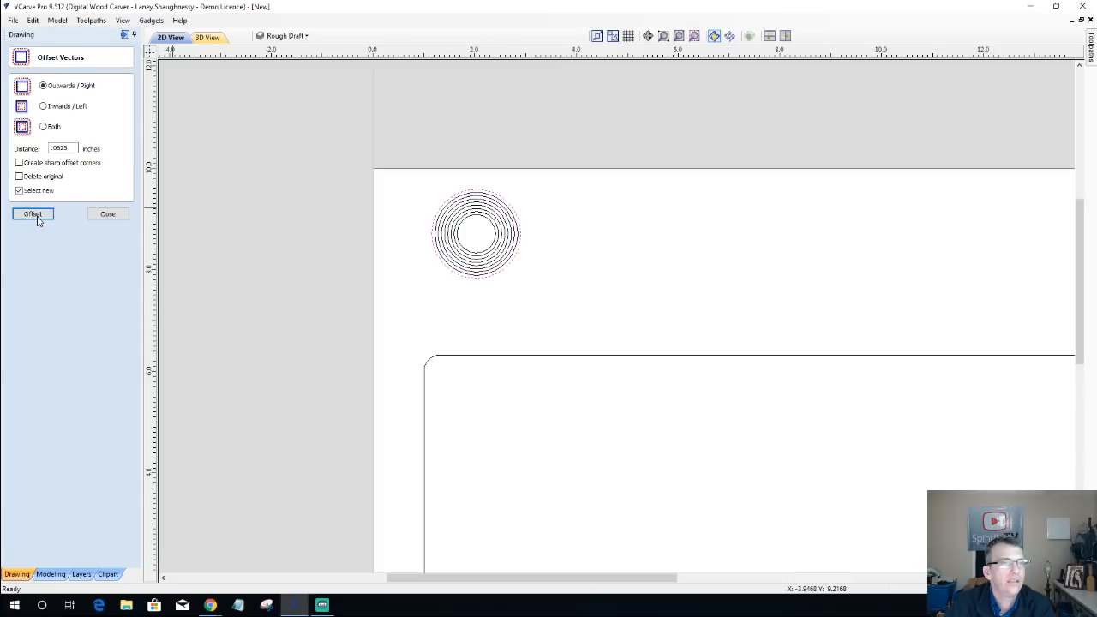
pyautogui.click(37, 221)
pyautogui.click(37, 221)
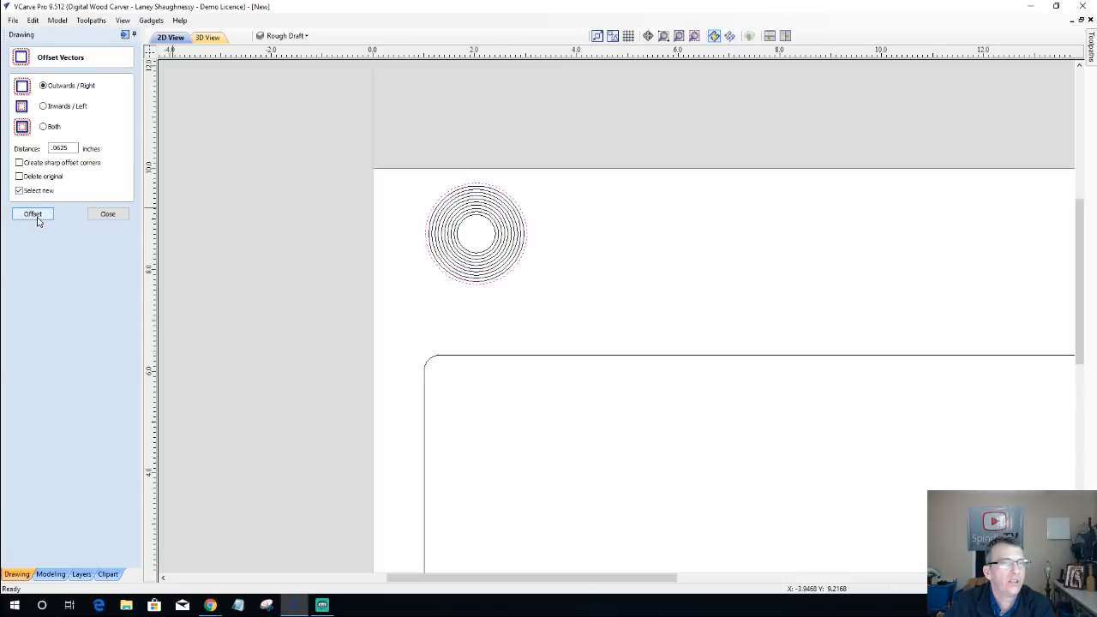
pyautogui.click(37, 221)
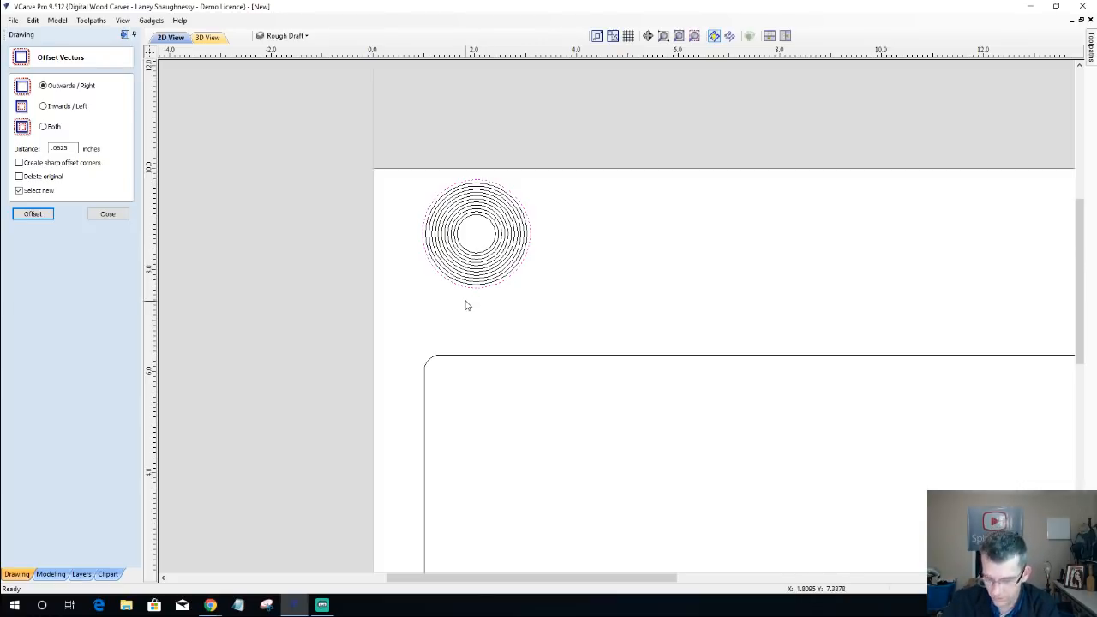
# Step: Select the concentric rings one after another from the outside inward to check their number and sizes
pyautogui.click(469, 284)
pyautogui.click(468, 278)
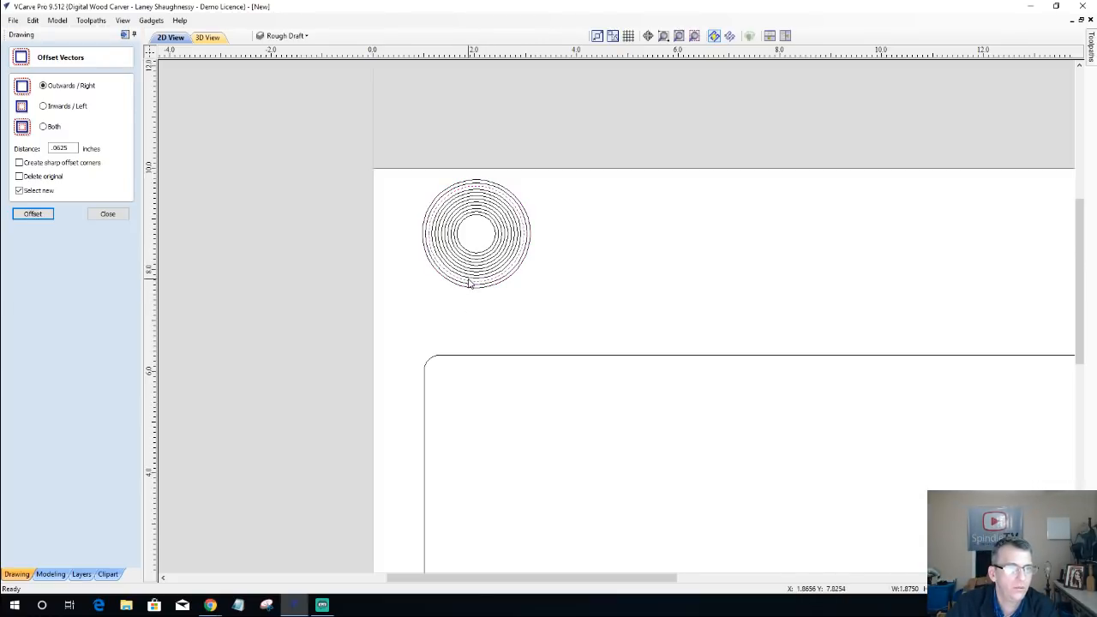
pyautogui.click(469, 281)
pyautogui.click(469, 276)
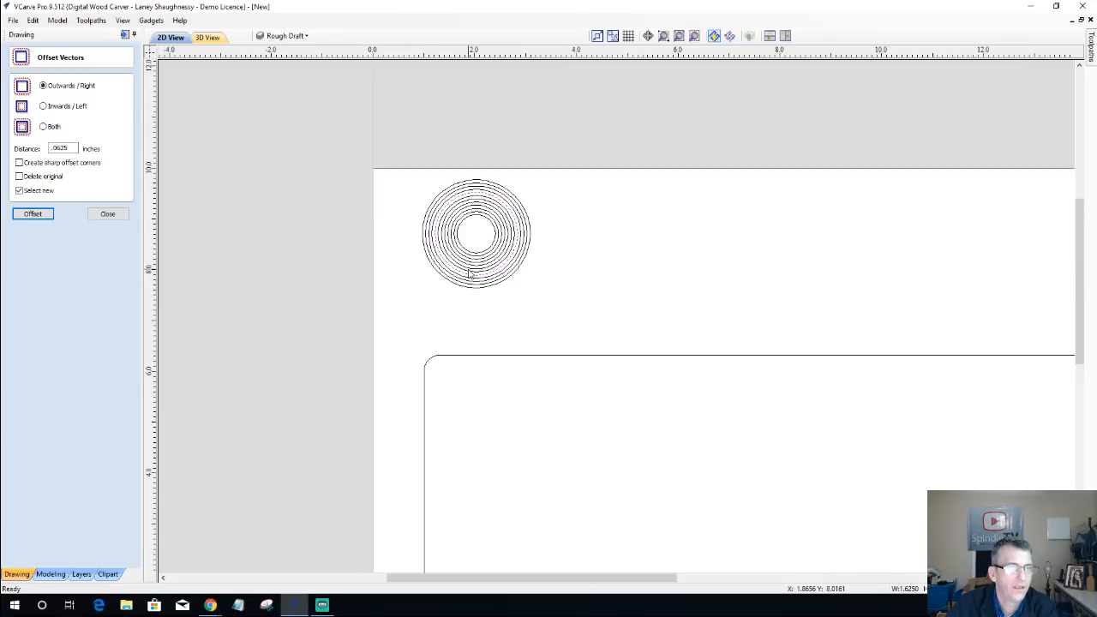
pyautogui.click(469, 273)
pyautogui.click(469, 269)
pyautogui.click(469, 266)
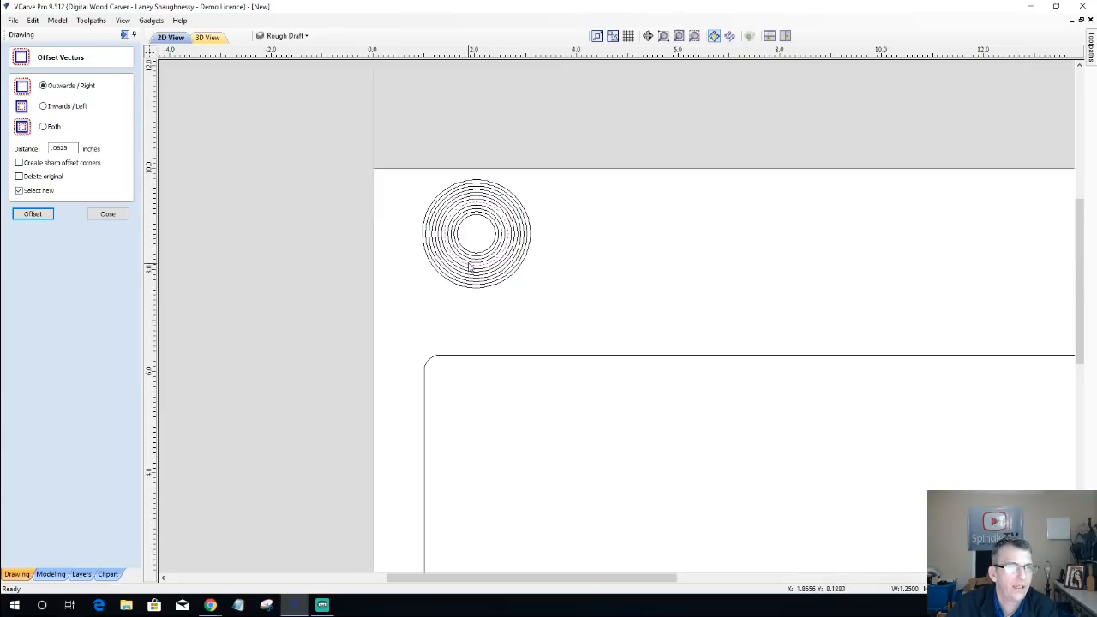
pyautogui.click(468, 261)
pyautogui.click(468, 258)
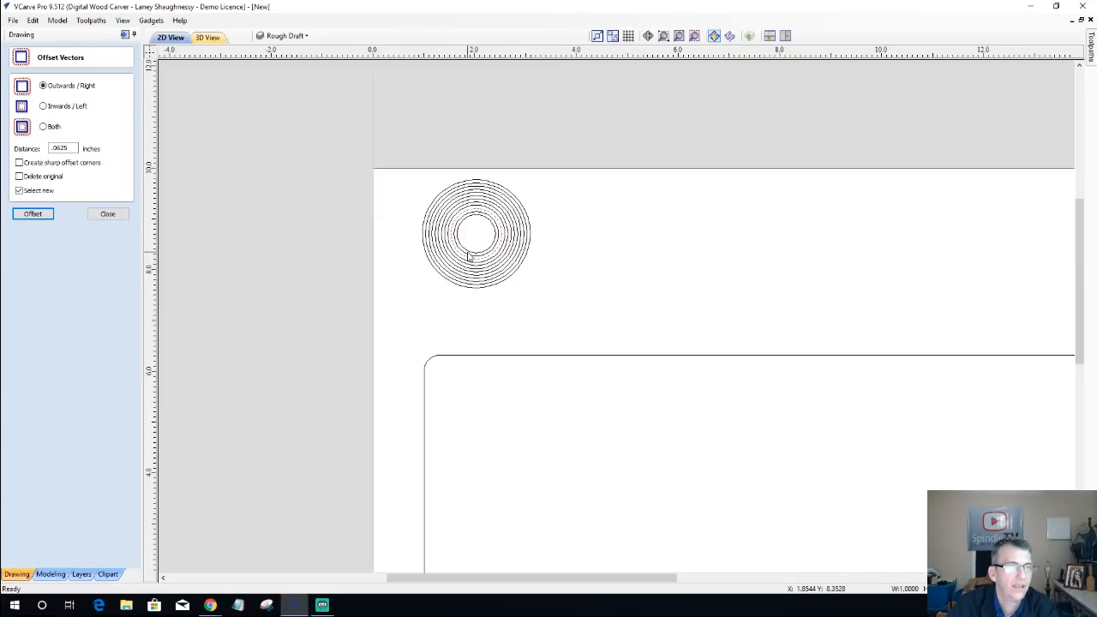
pyautogui.click(468, 256)
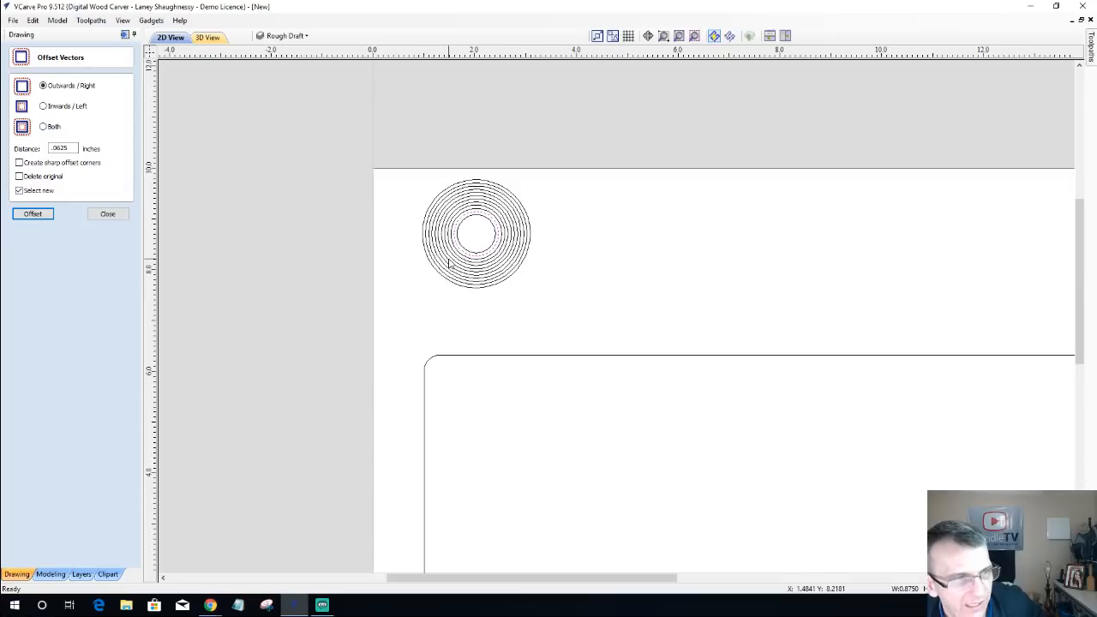
# Step: Delete the outermost ring of the concentric circles and finish offsetting
pyautogui.click(435, 202)
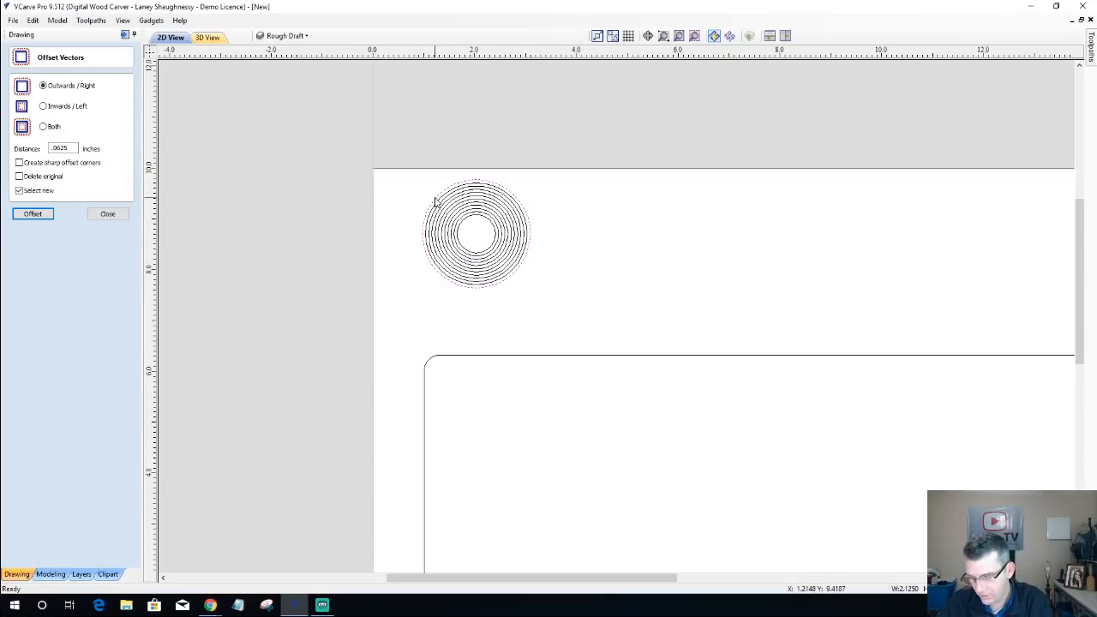
pyautogui.press('Escape')
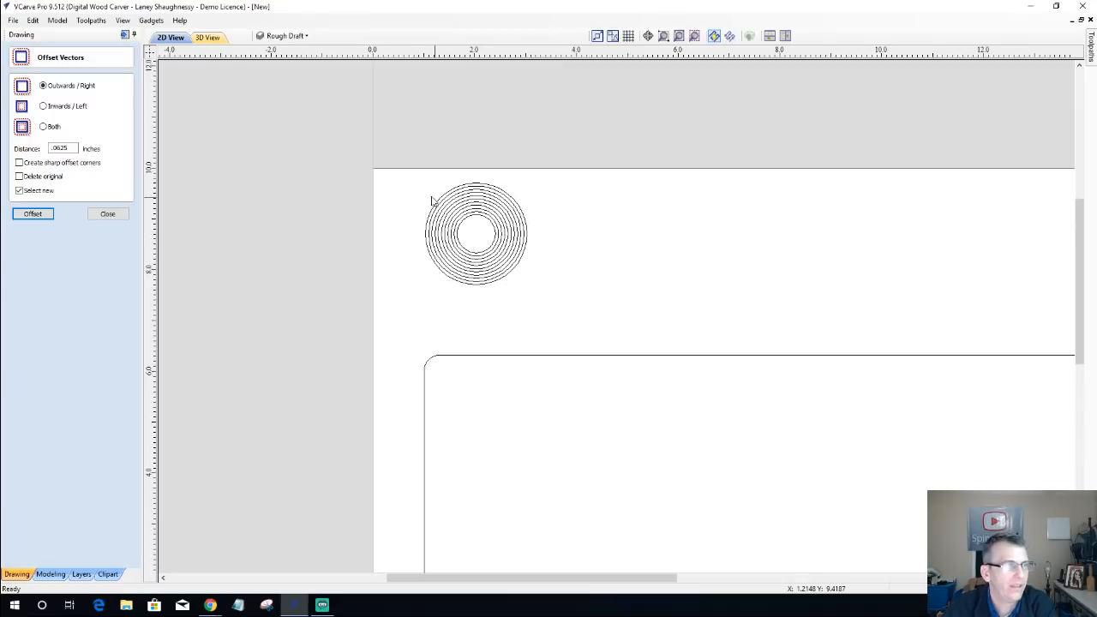
pyautogui.click(107, 213)
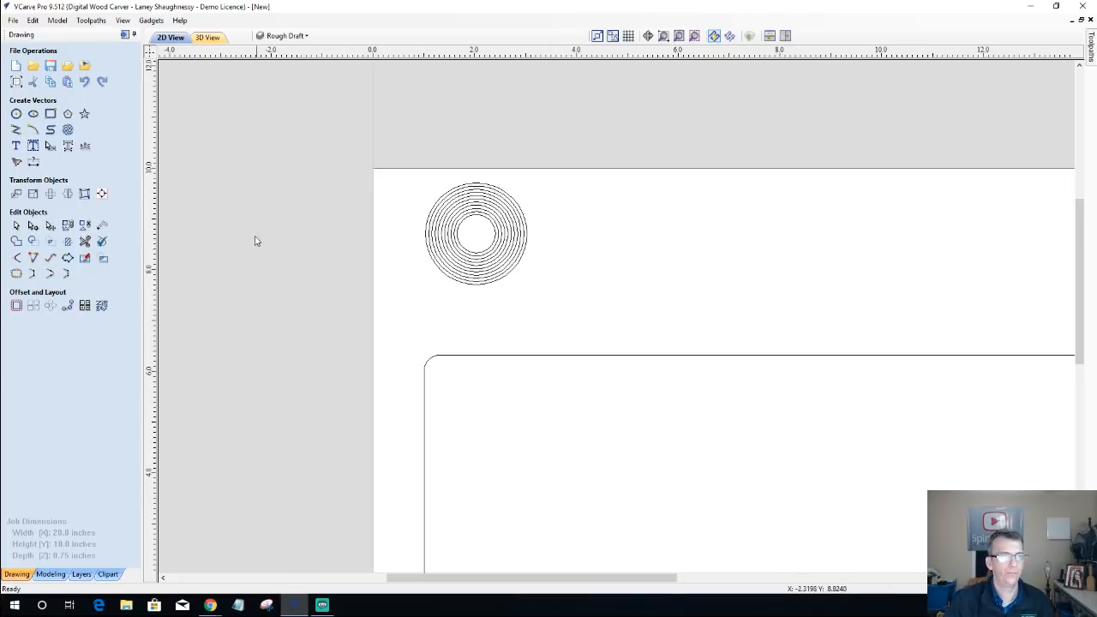
# Step: Draw a square-cornered rectangle about 6 by 0.8 inches, running right from inside the concentric rings
pyautogui.scroll(-2, 446, 244)
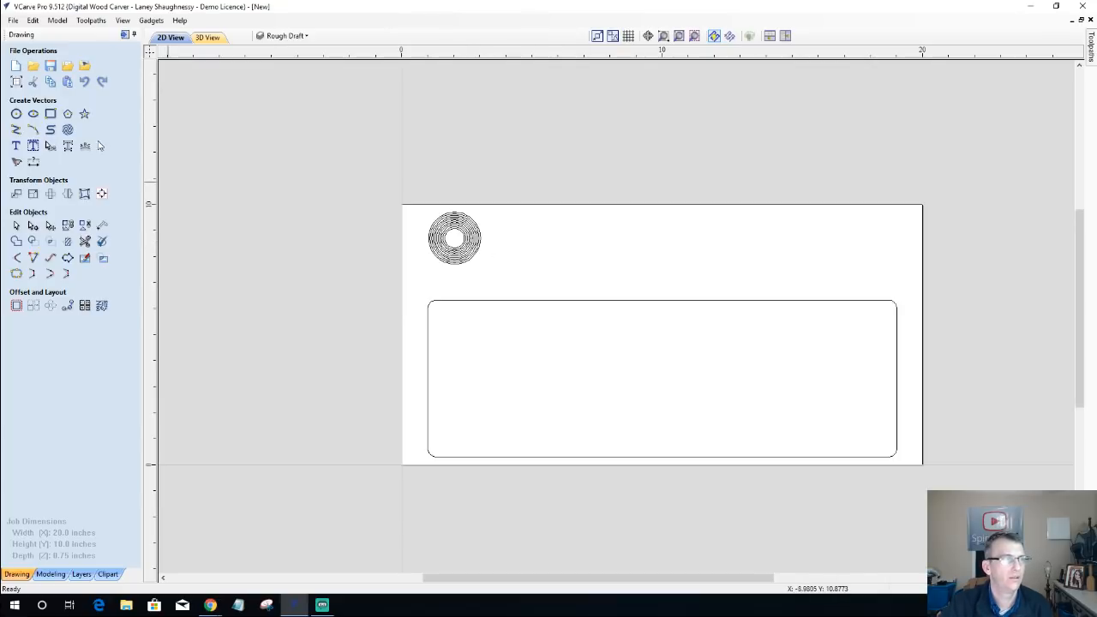
pyautogui.click(51, 113)
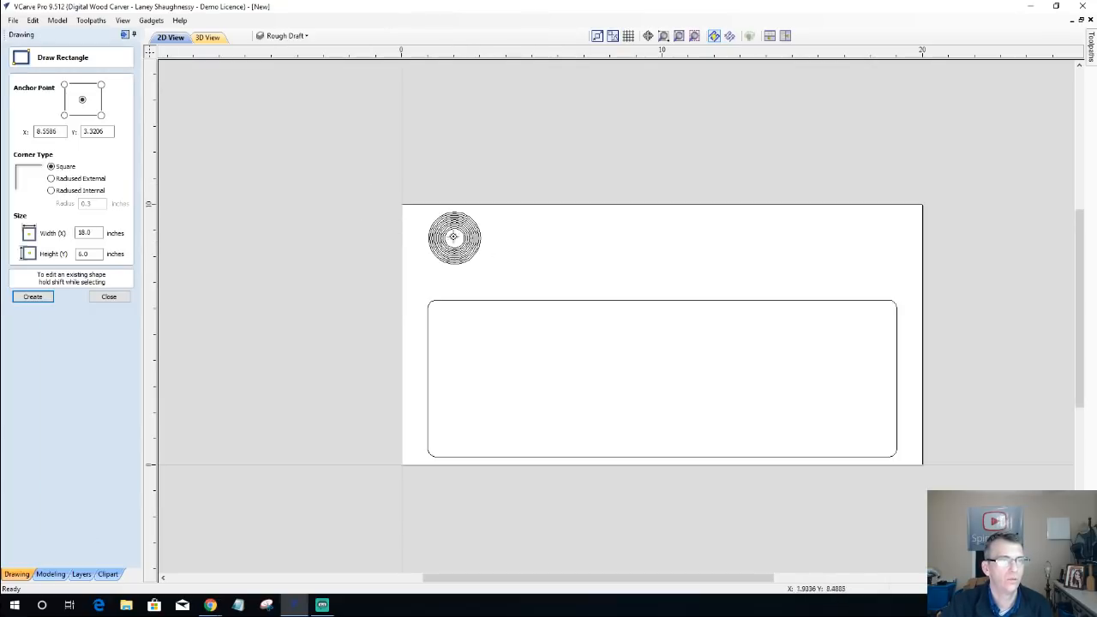
pyautogui.moveTo(463, 228); pyautogui.dragTo(619, 250)
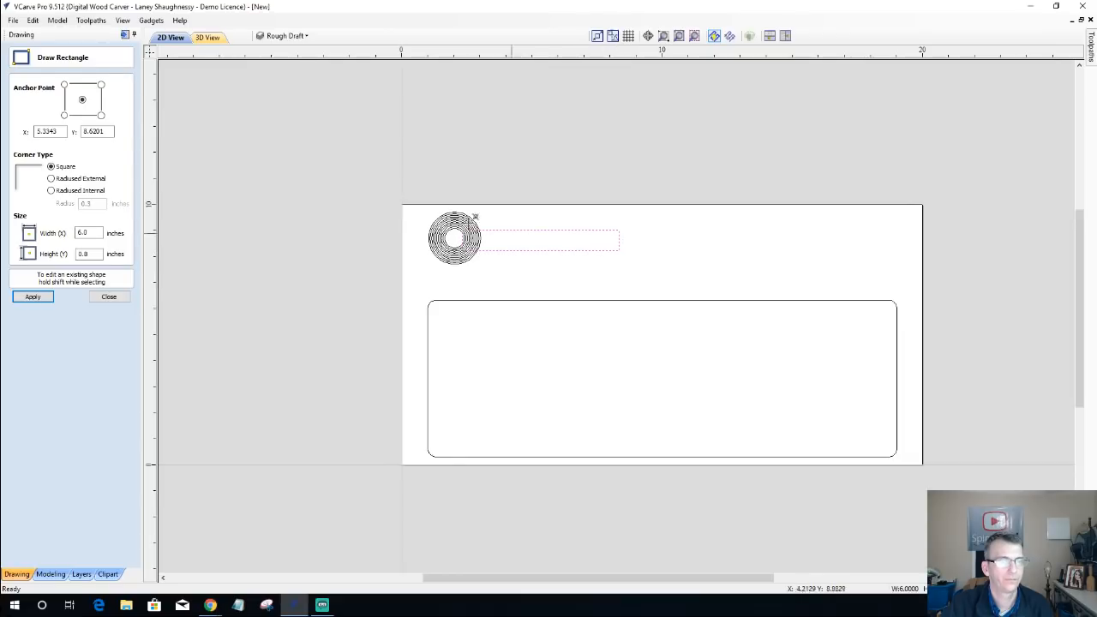
# Step: Set the new rectangle's height to 0.5 inches and its width to 7.5 inches
pyautogui.scroll(2, 468, 268)
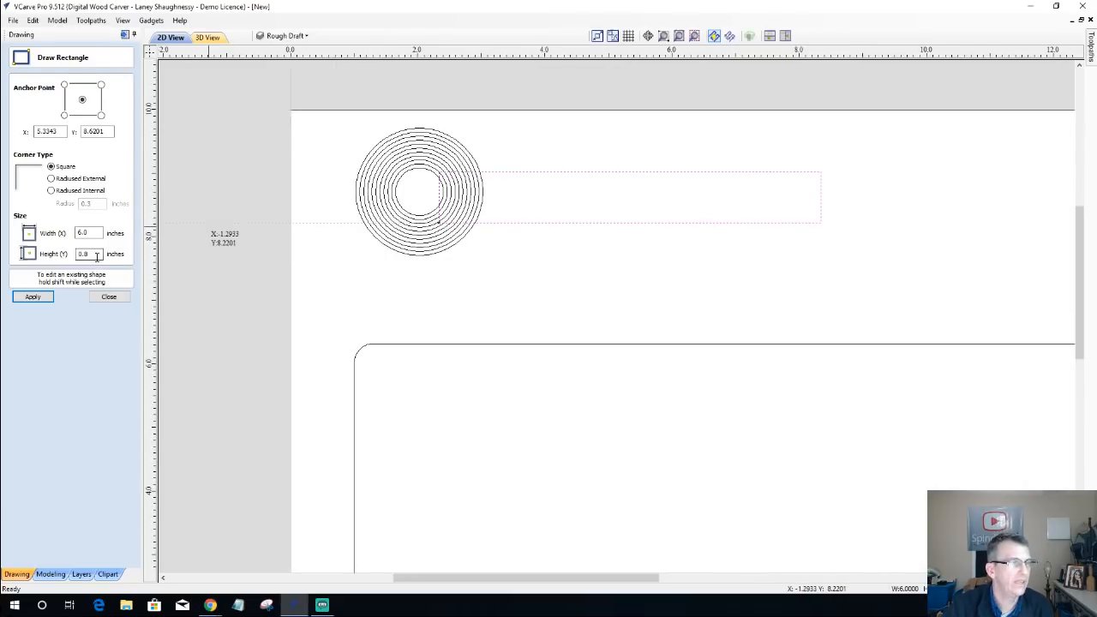
pyautogui.doubleClick(83, 253)
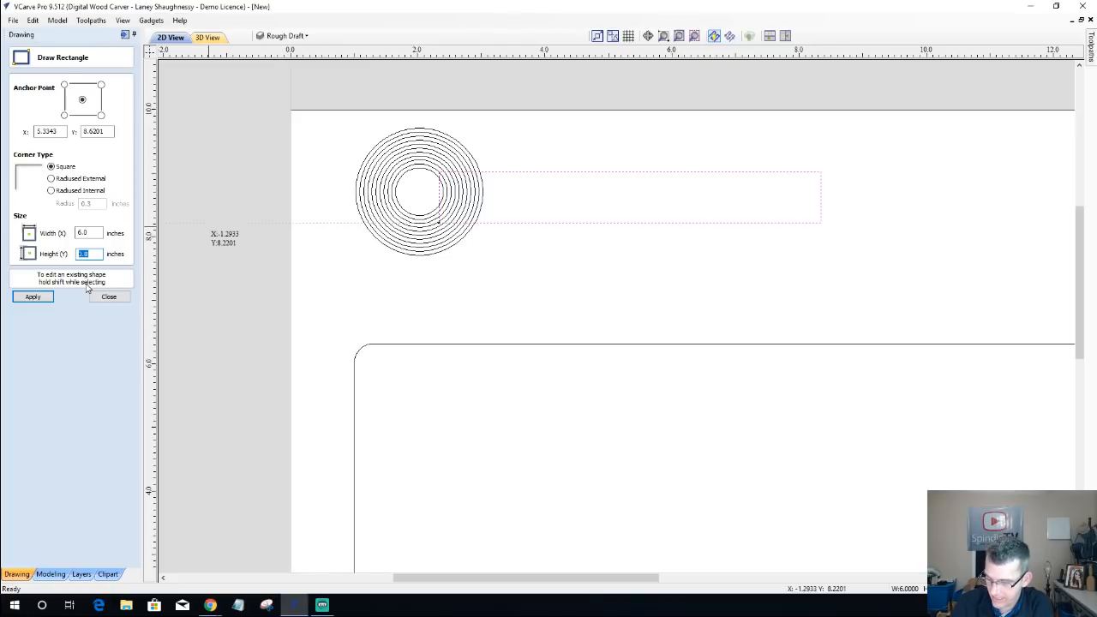
pyautogui.write('.5')
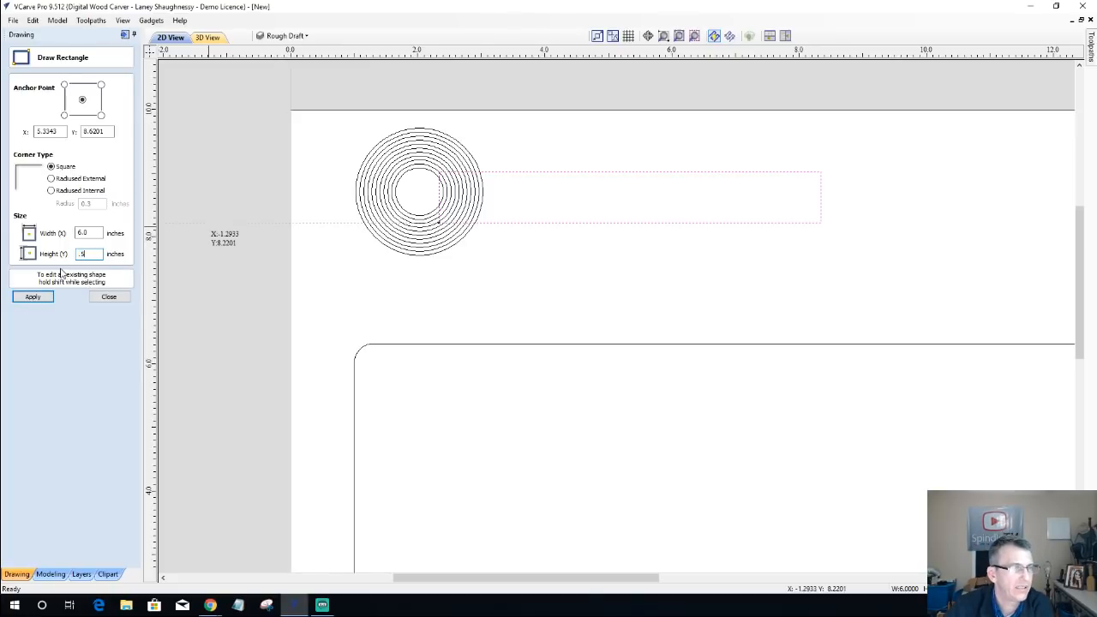
pyautogui.click(86, 233)
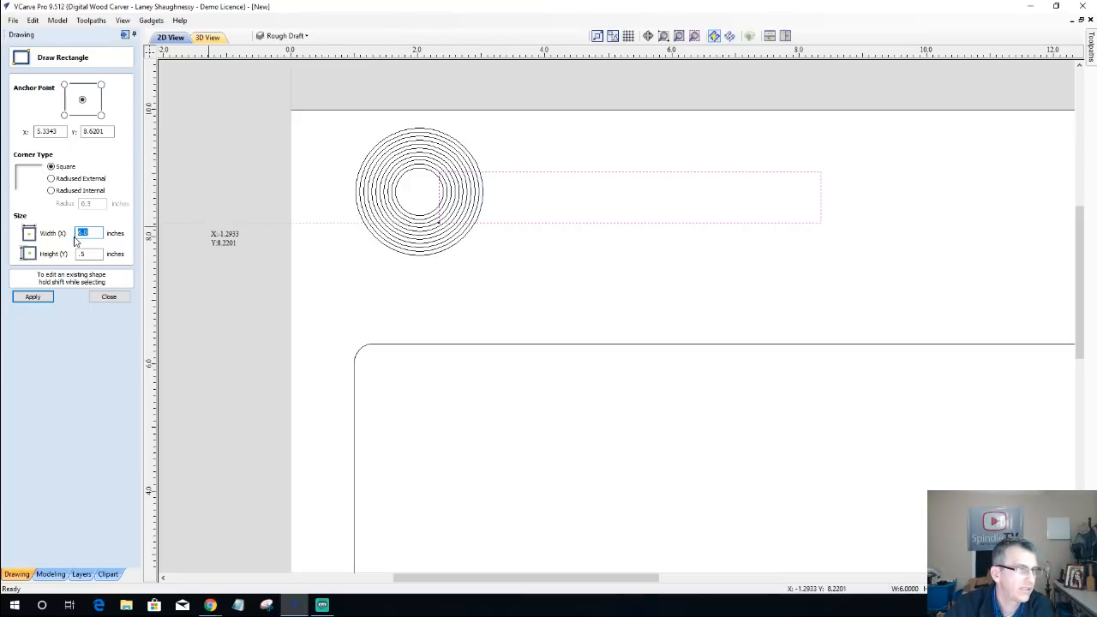
pyautogui.write('7.5')
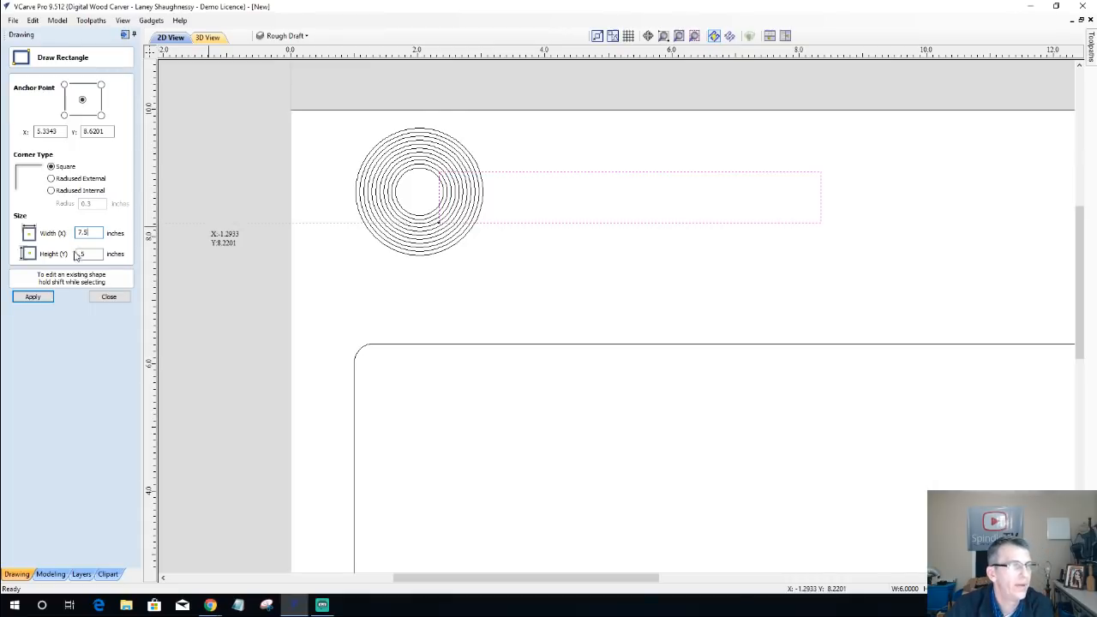
pyautogui.click(32, 297)
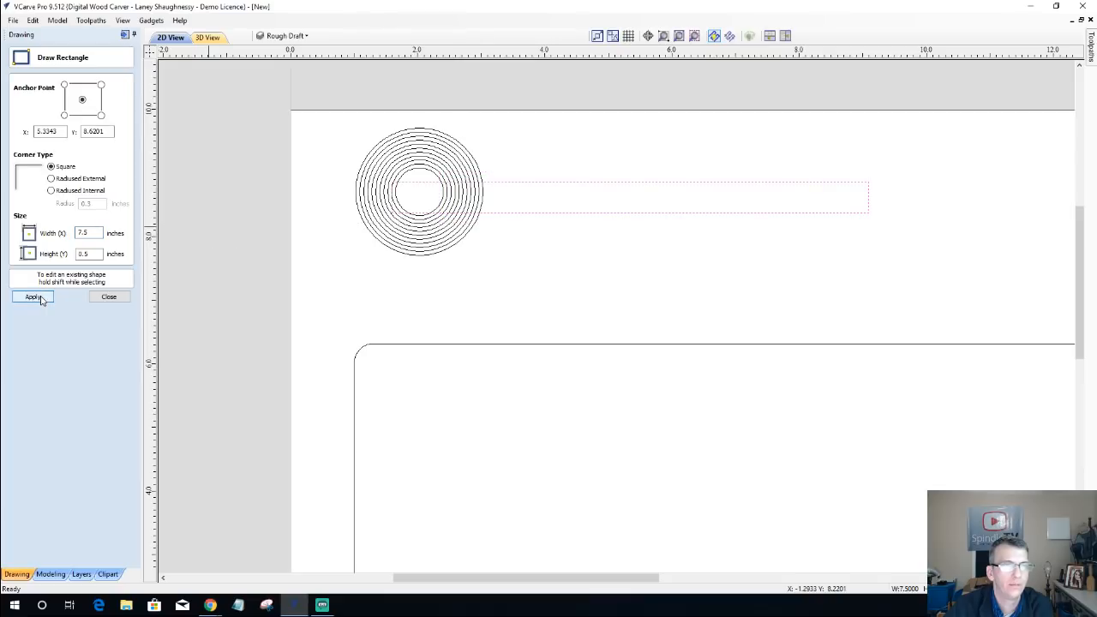
pyautogui.click(127, 297)
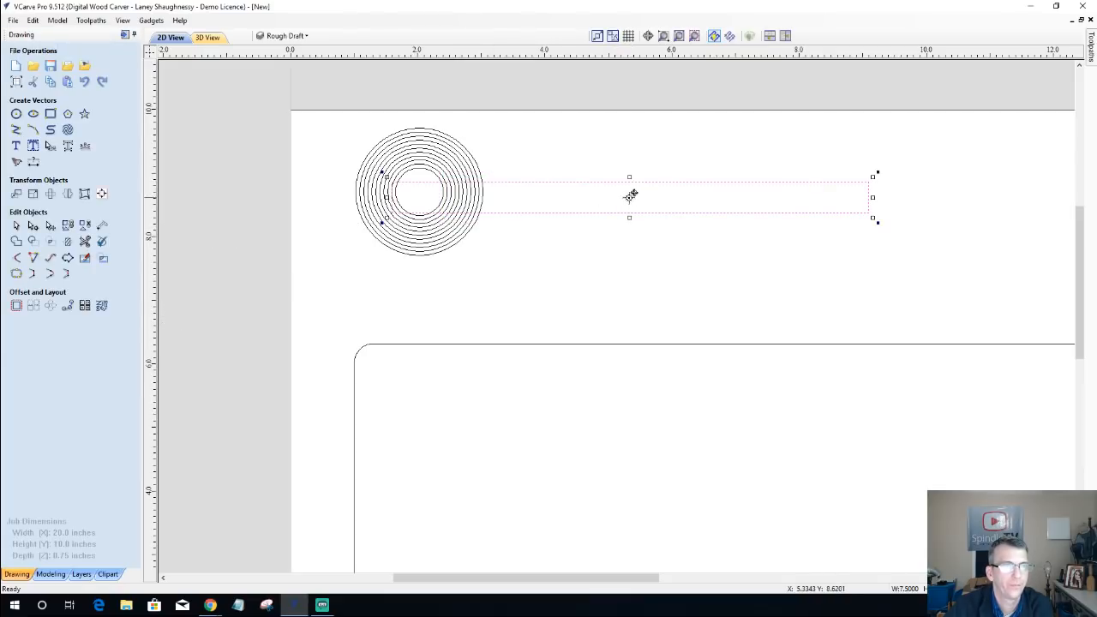
# Step: Move the thin rectangle to the right so that its left end overlaps only the outer rings
pyautogui.moveTo(631, 196); pyautogui.dragTo(704, 194)
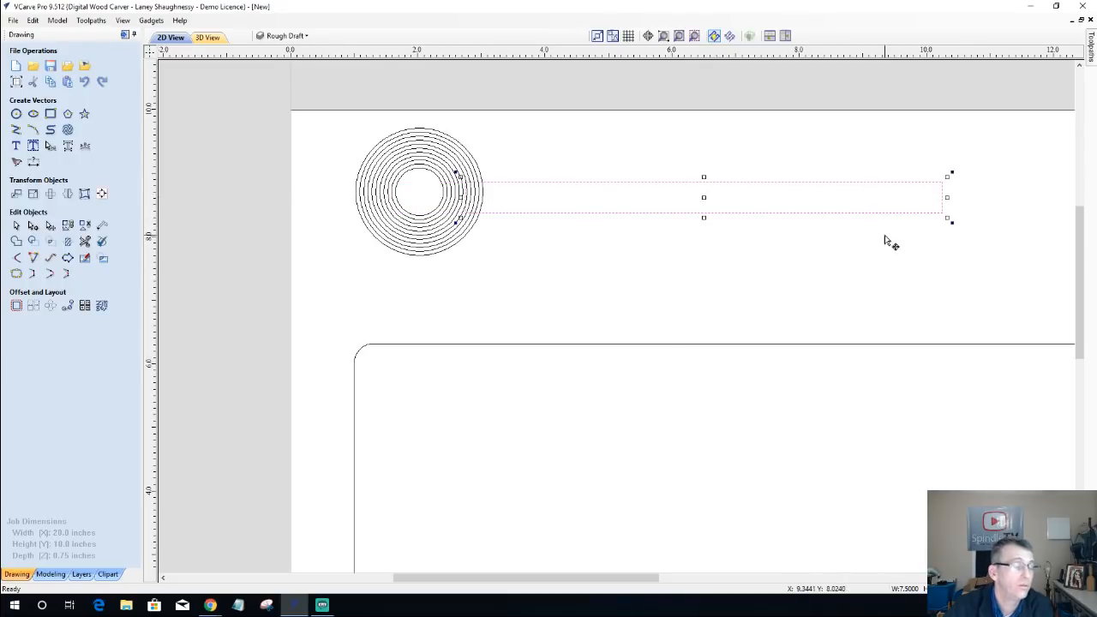
pyautogui.scroll(-5, 885, 235)
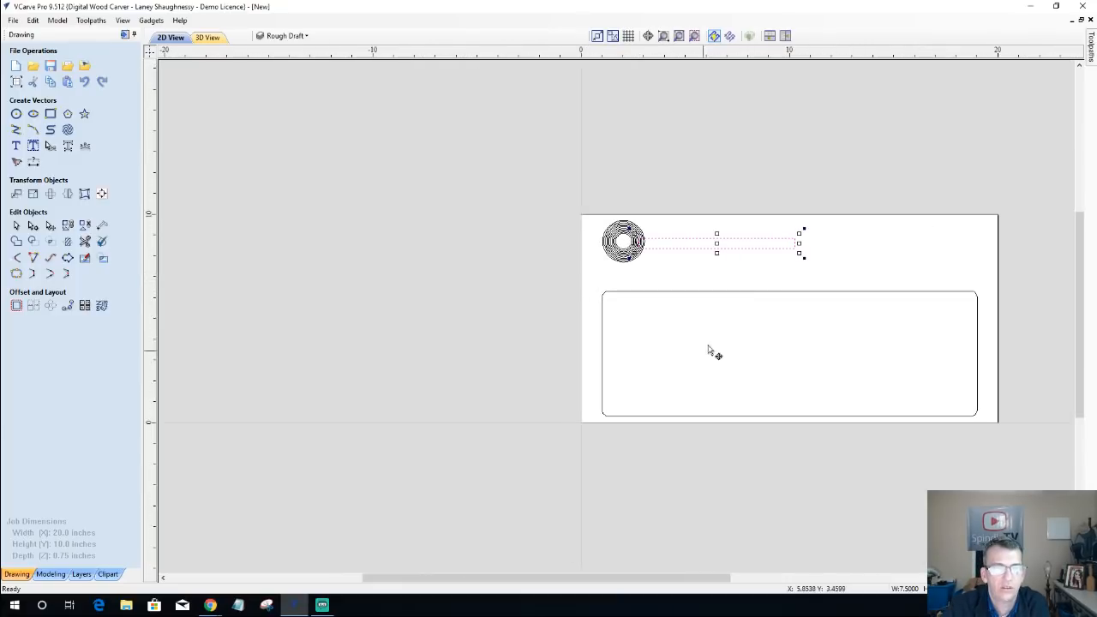
pyautogui.click(772, 294)
pyautogui.scroll(2, 772, 294)
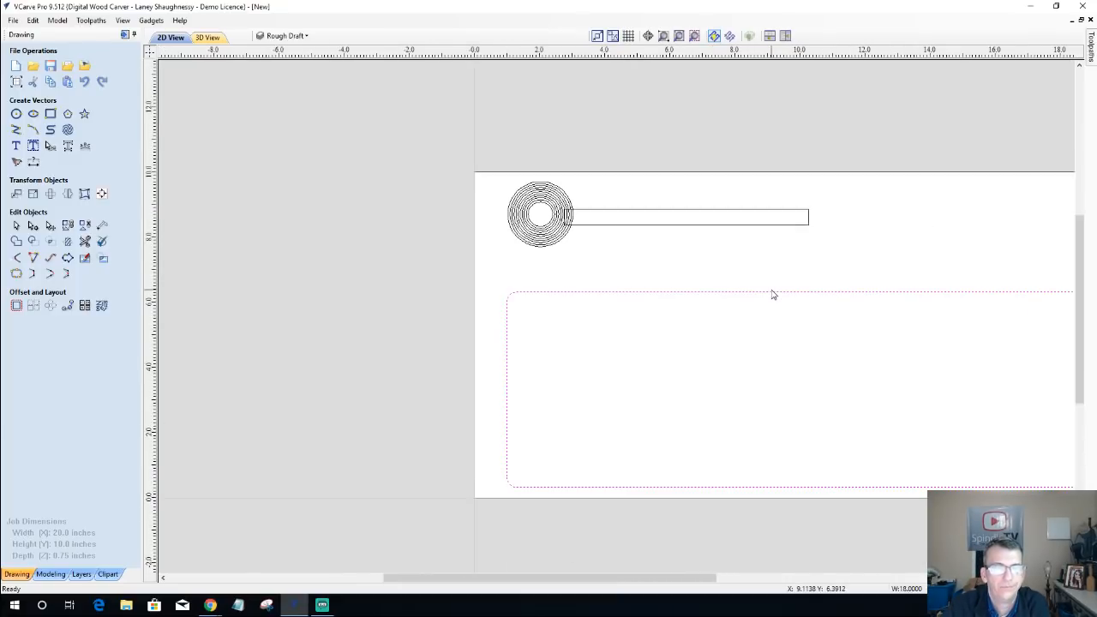
pyautogui.scroll(-3, 772, 294)
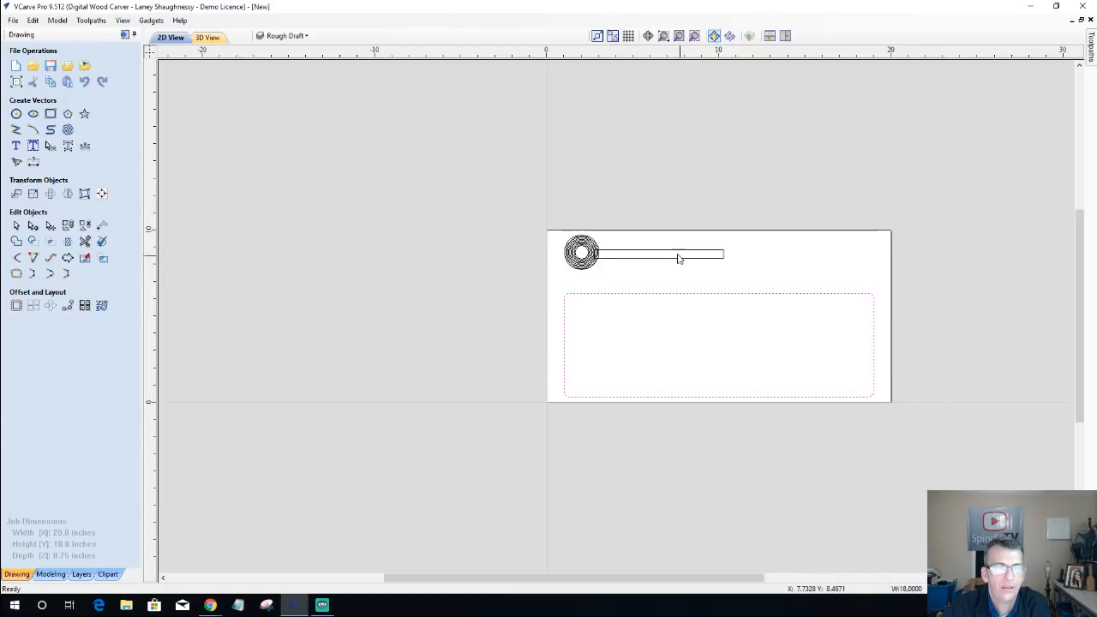
# Step: Center the thin rectangle vertically on the outermost ring, keeping its horizontal position
pyautogui.scroll(5, 676, 255)
pyautogui.scroll(1, 676, 254)
pyautogui.scroll(4, 360, 255)
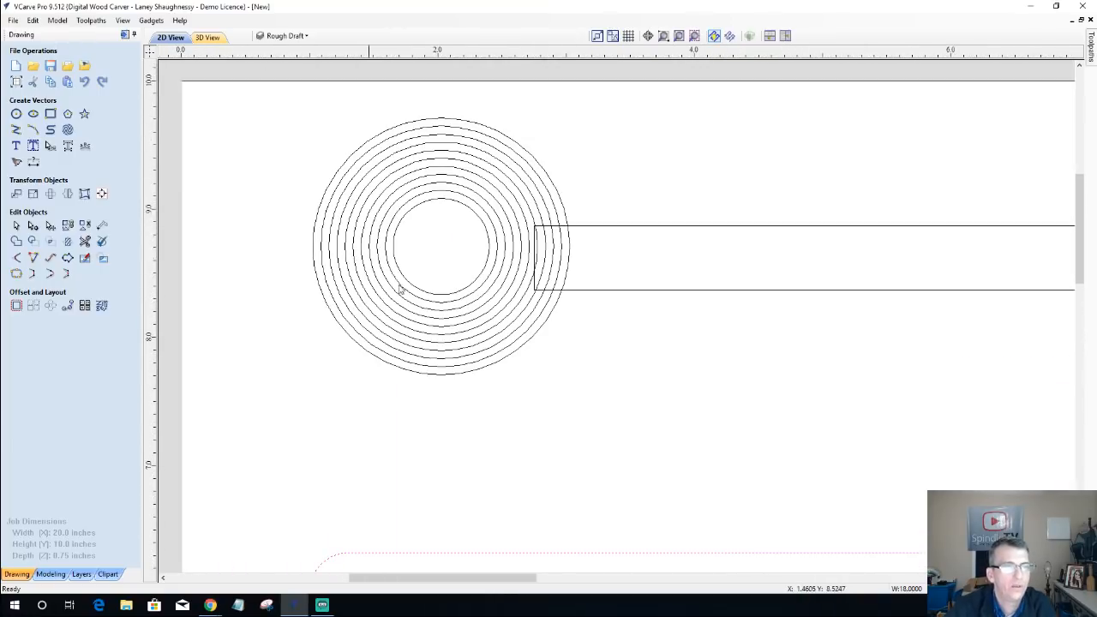
pyautogui.scroll(-1, 490, 294)
pyautogui.click(600, 240)
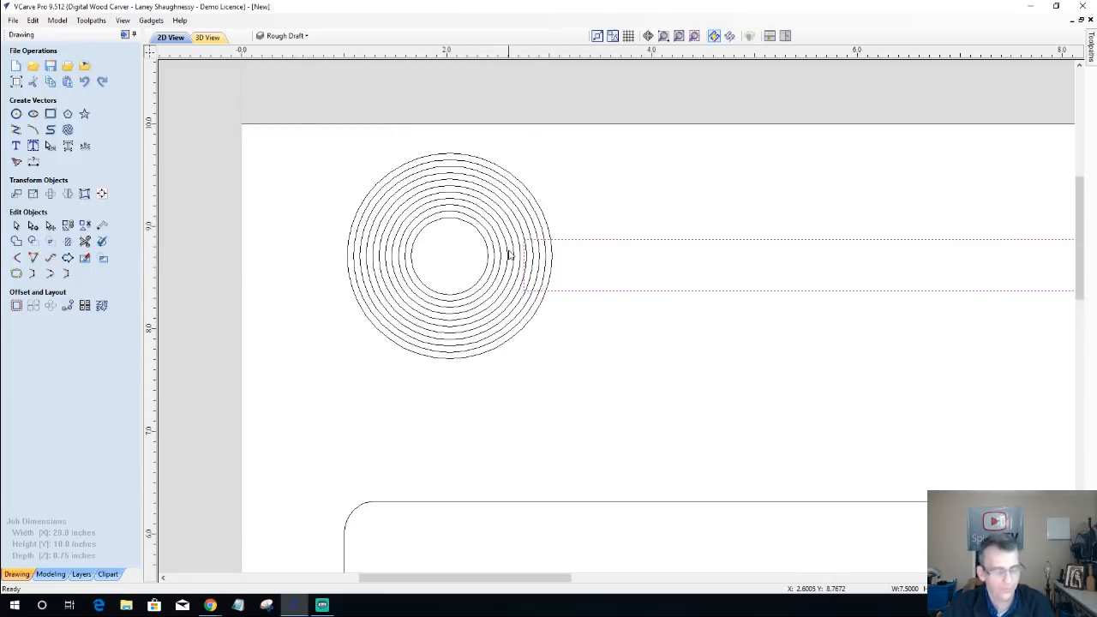
pyautogui.click(545, 225)
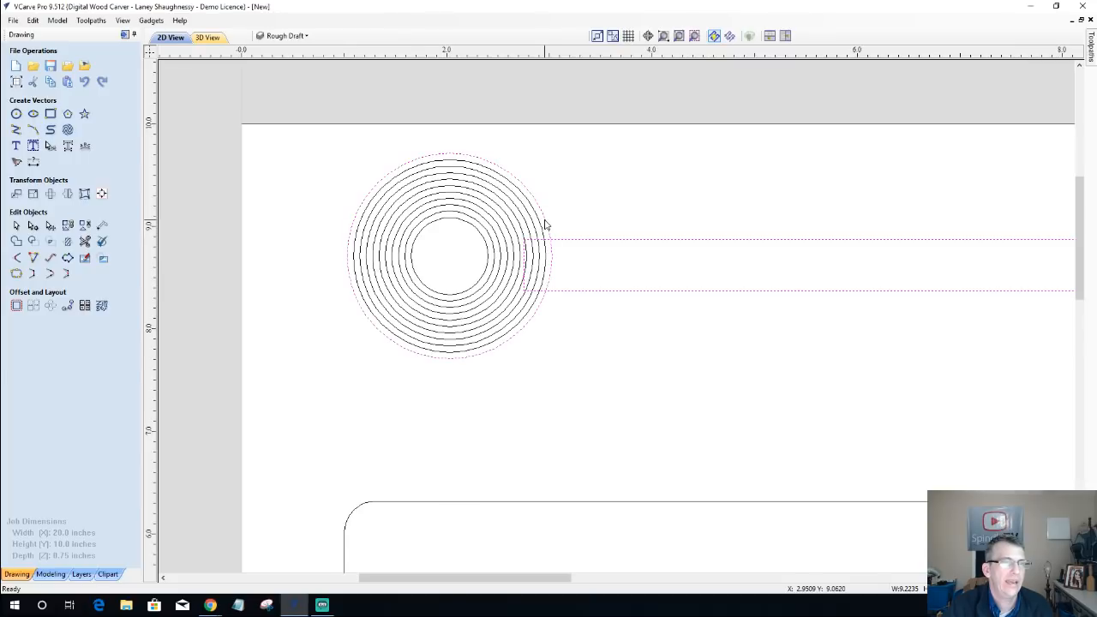
pyautogui.click(100, 195)
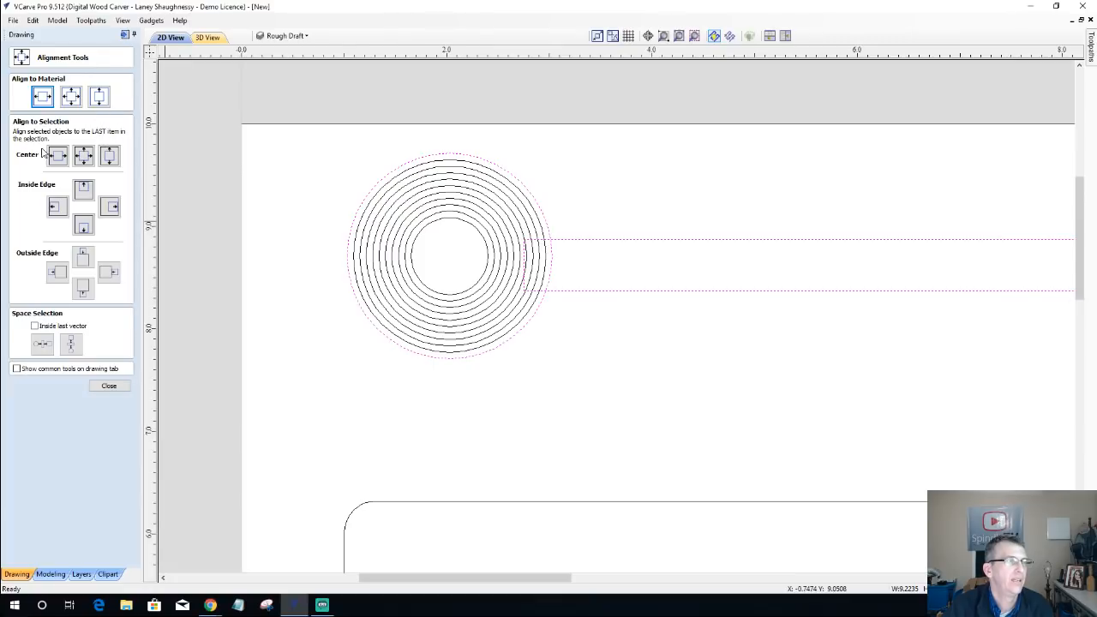
pyautogui.click(110, 157)
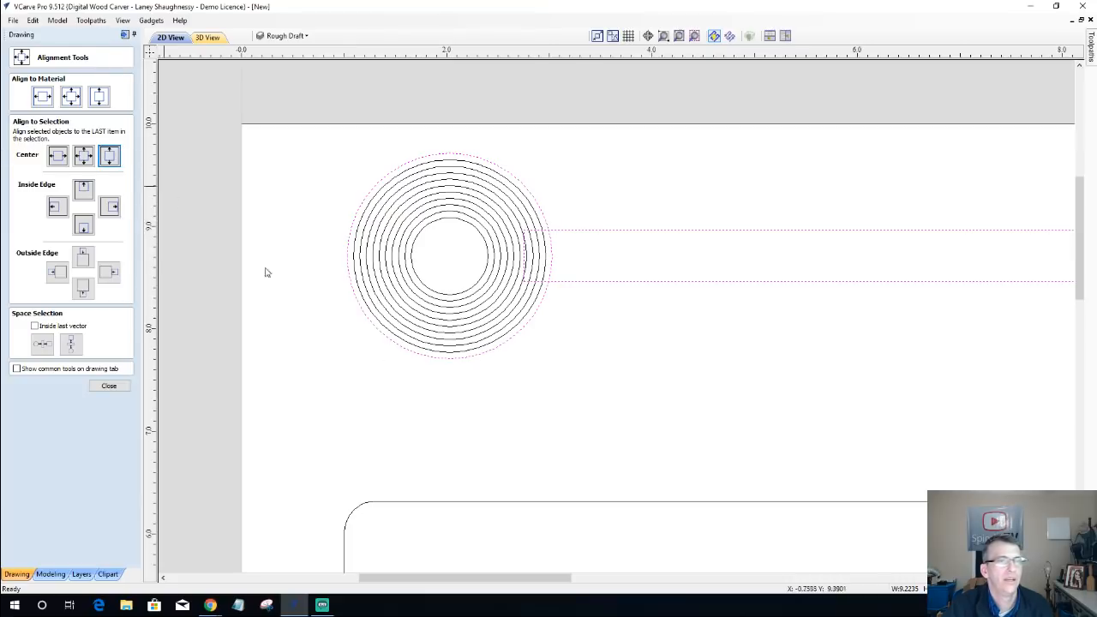
pyautogui.click(576, 349)
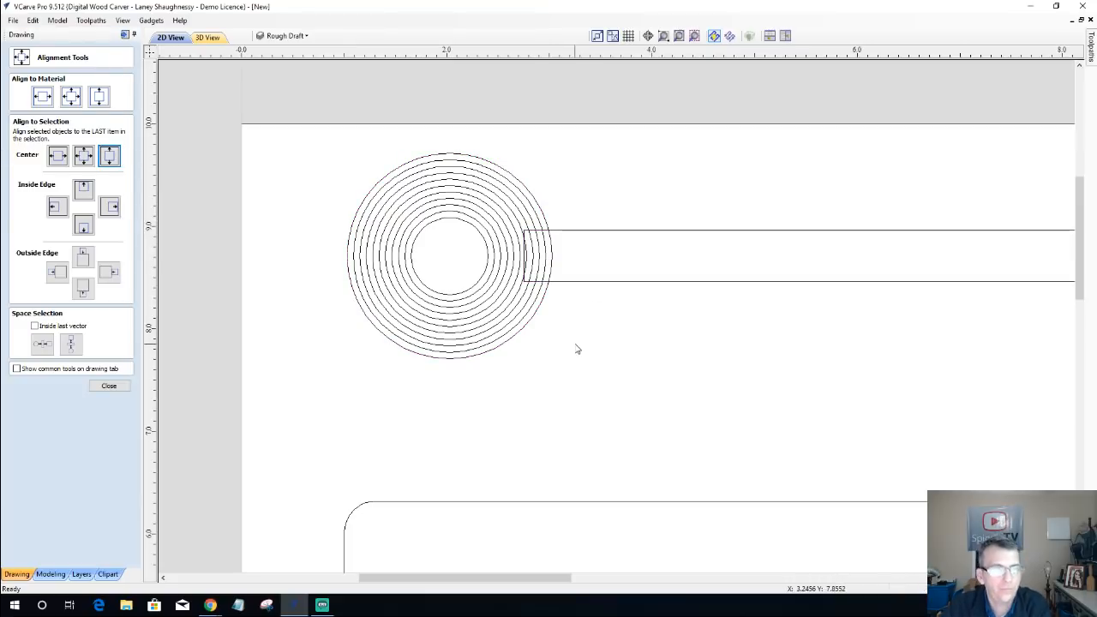
# Step: Convert the thin rectangle's straight right end into an arc by editing its nodes
pyautogui.scroll(-4, 557, 347)
pyautogui.scroll(4, 791, 313)
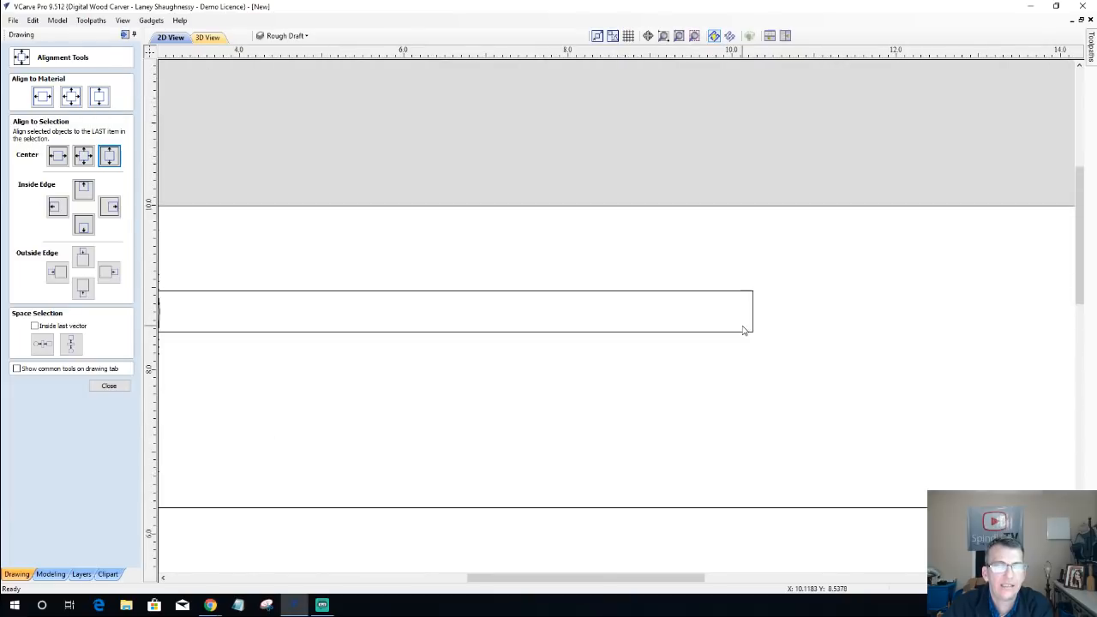
pyautogui.scroll(2, 746, 326)
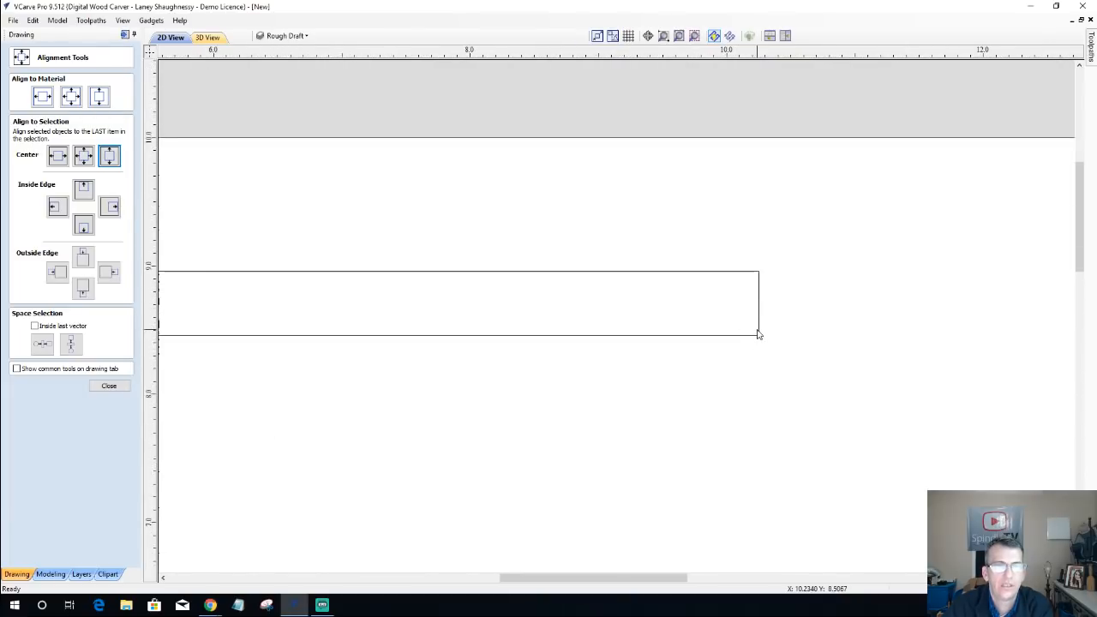
pyautogui.click(758, 334)
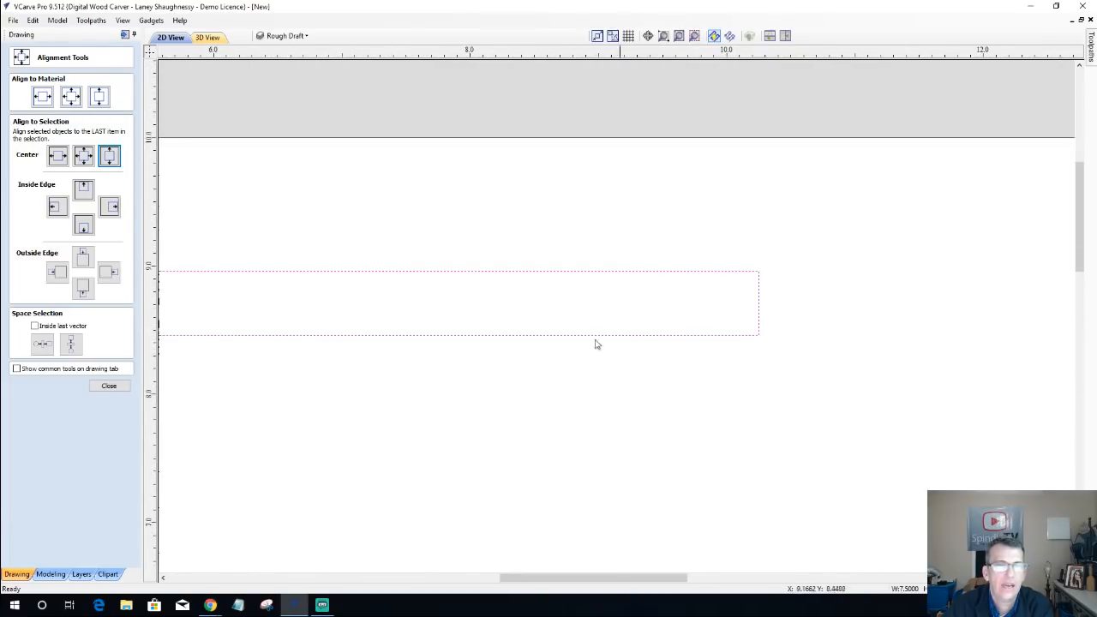
pyautogui.click(120, 387)
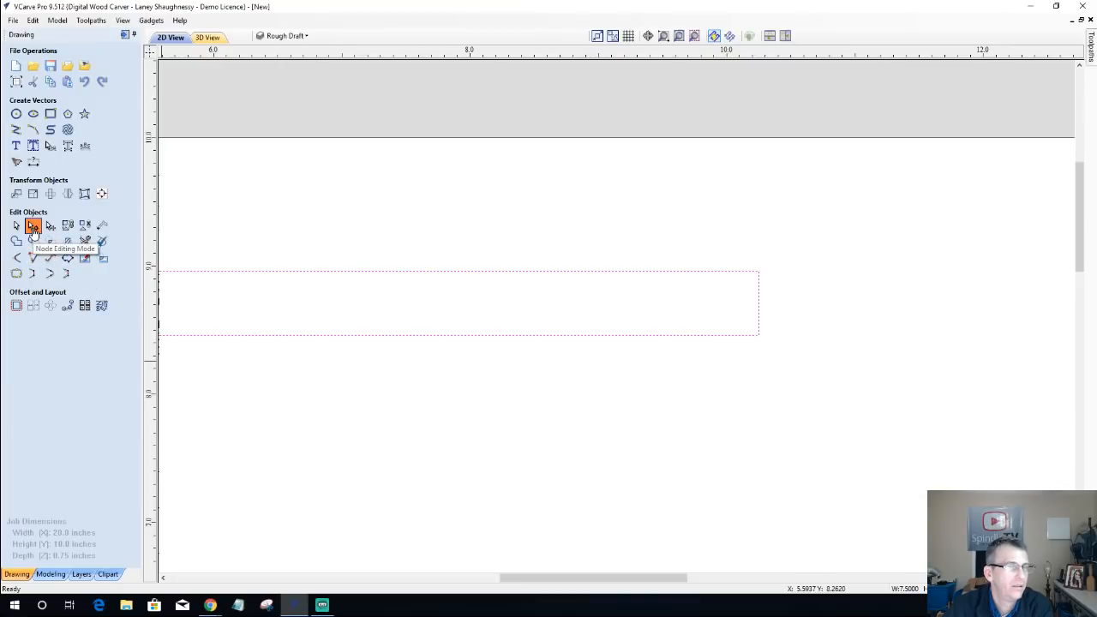
pyautogui.click(33, 227)
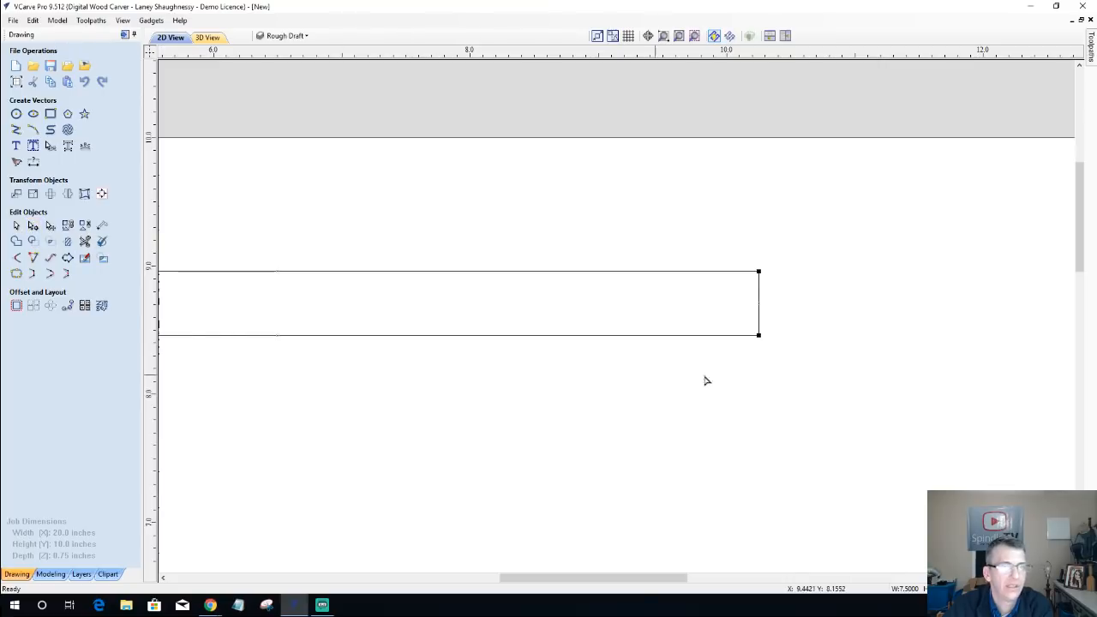
pyautogui.rightClick(759, 294)
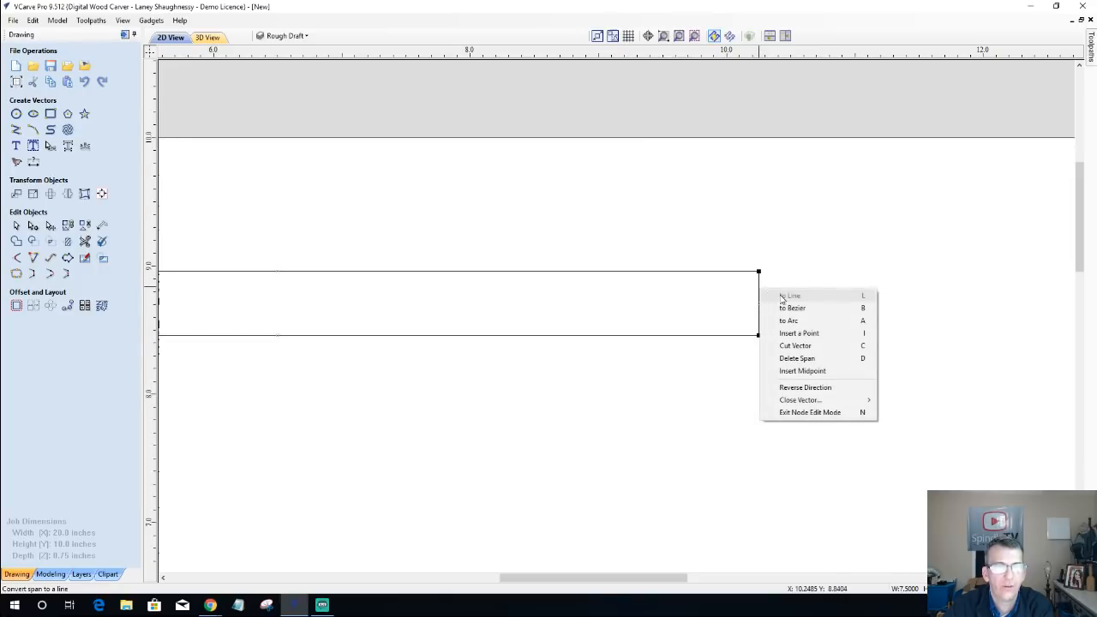
pyautogui.click(789, 321)
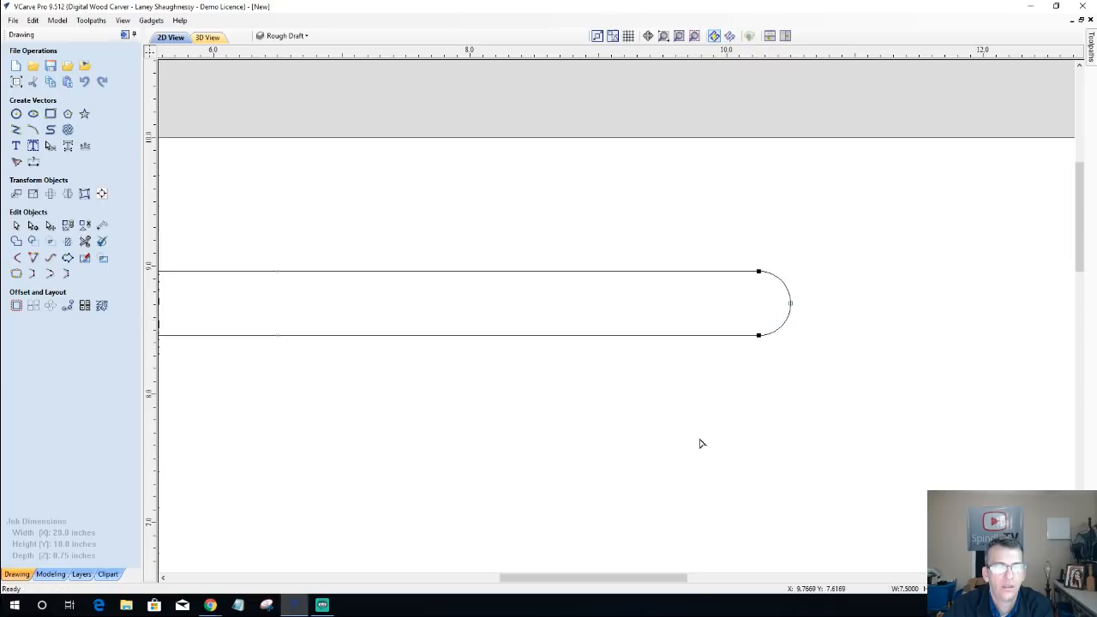
pyautogui.click(557, 434)
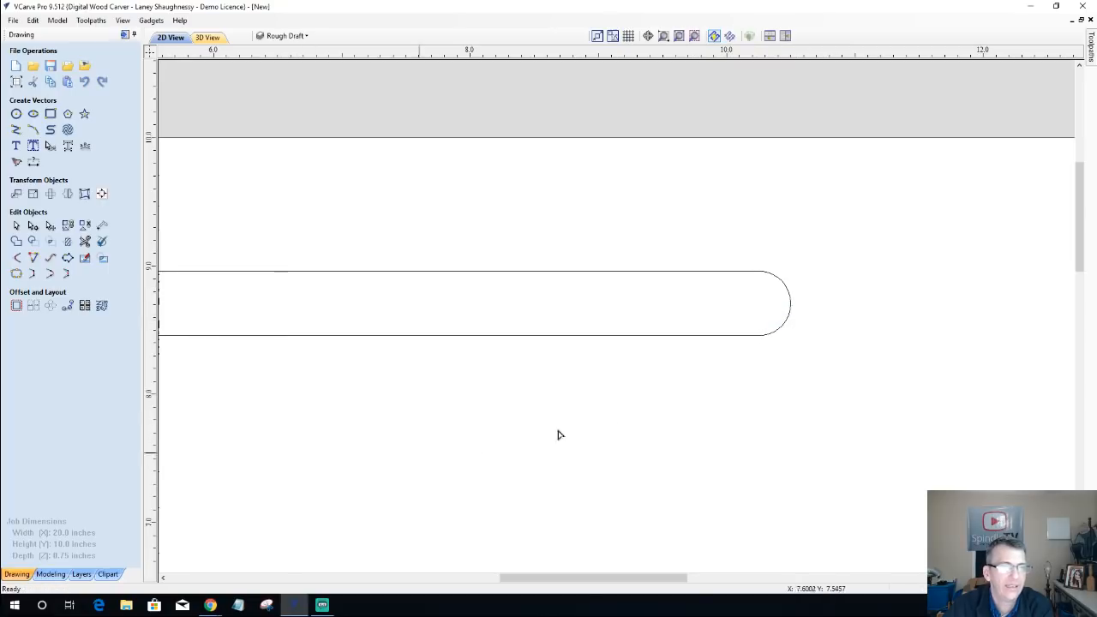
# Step: Draw a narrow upright rectangle about 0.19 by 3.68 inches from the large rounded rectangle's top edge to the material's upper edge, near the right side
pyautogui.scroll(-4, 632, 409)
pyautogui.scroll(2, 468, 419)
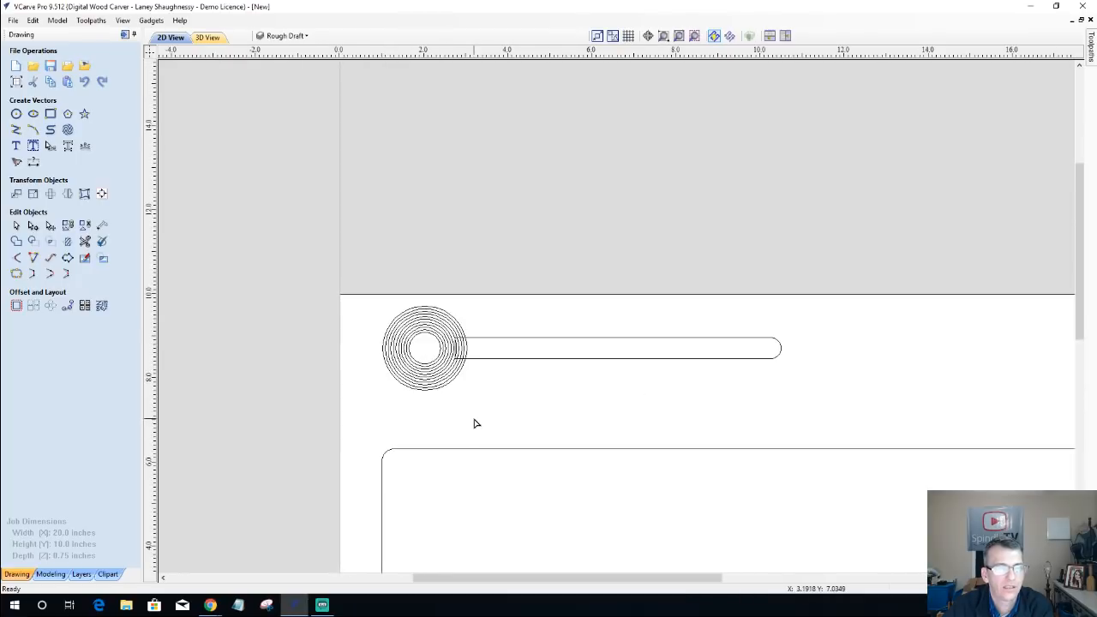
pyautogui.scroll(-4, 455, 414)
pyautogui.scroll(2, 487, 404)
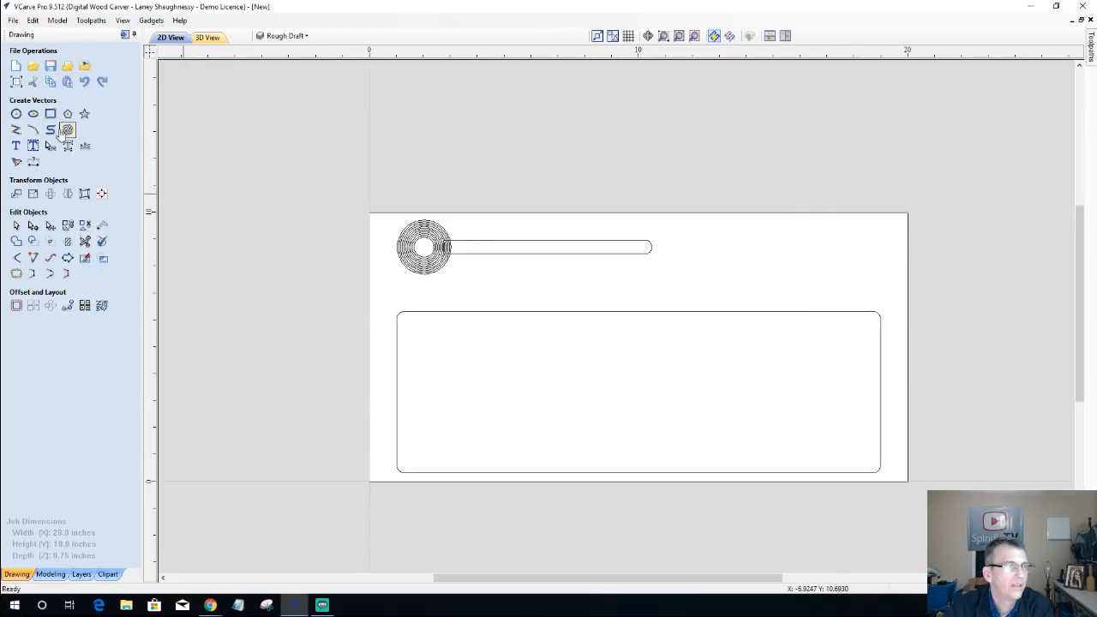
pyautogui.click(50, 113)
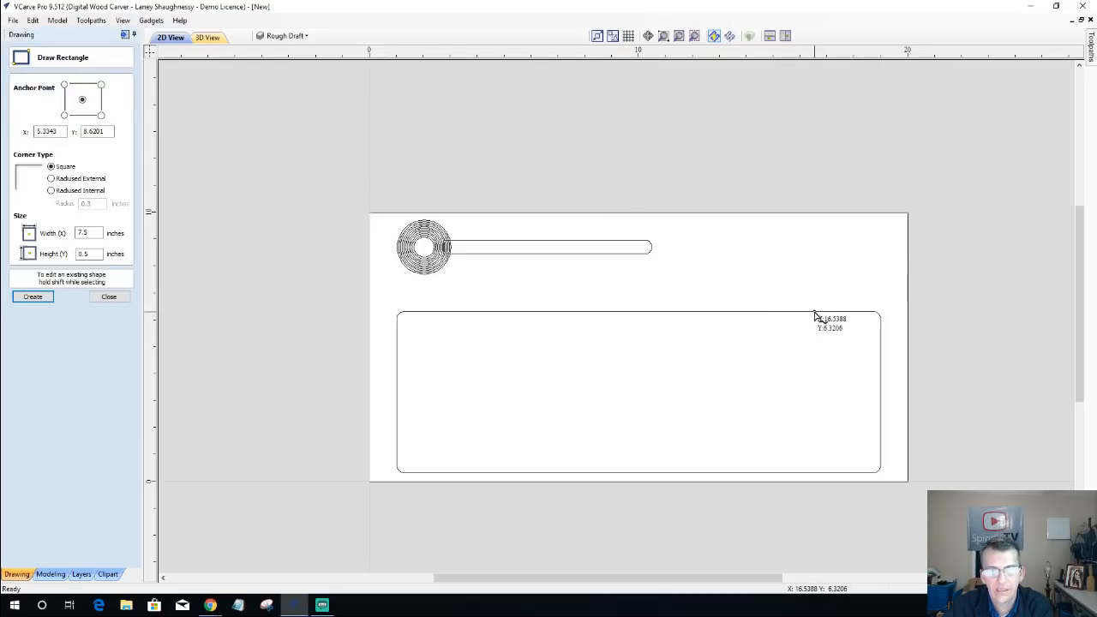
pyautogui.moveTo(815, 316); pyautogui.dragTo(819, 213)
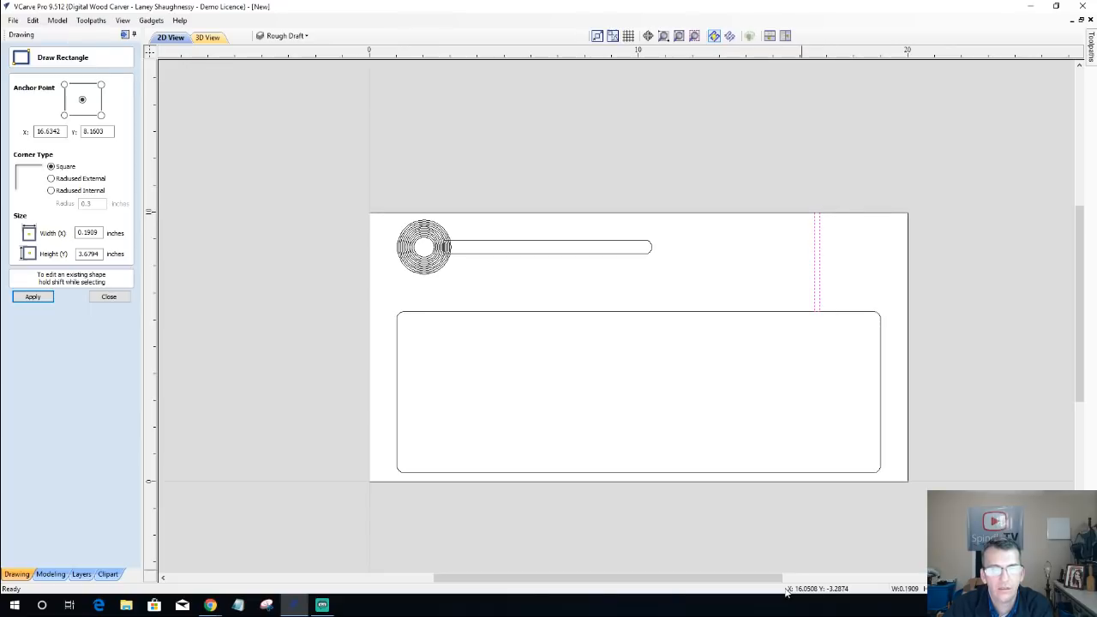
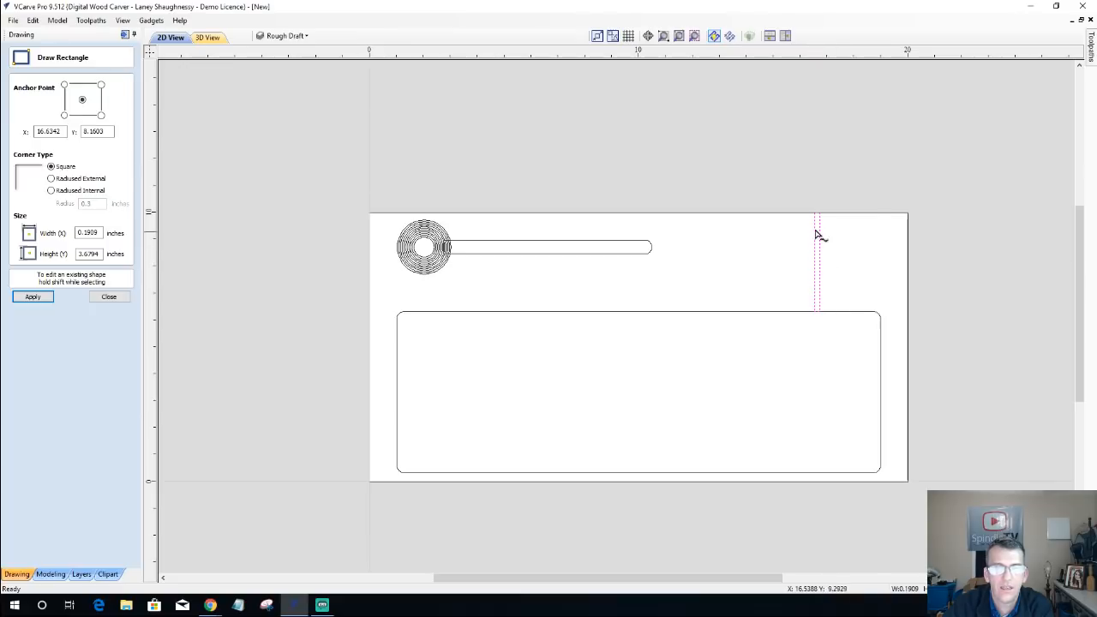
# Step: Stretch the narrow upright rectangle's upper end slightly past the material's upper edge
pyautogui.click(109, 296)
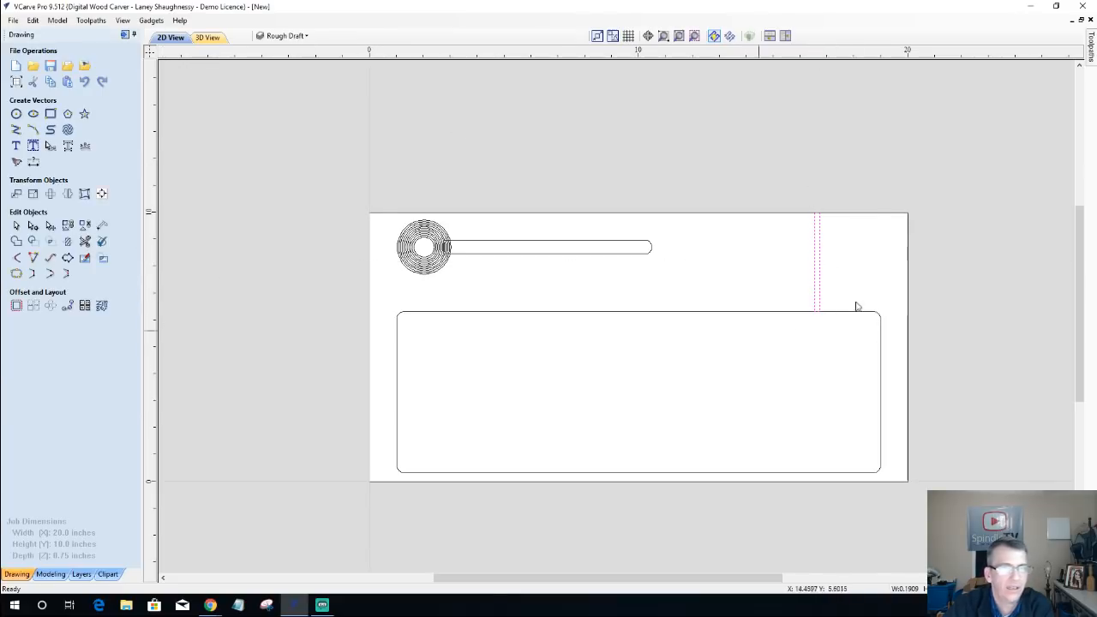
pyautogui.click(816, 252)
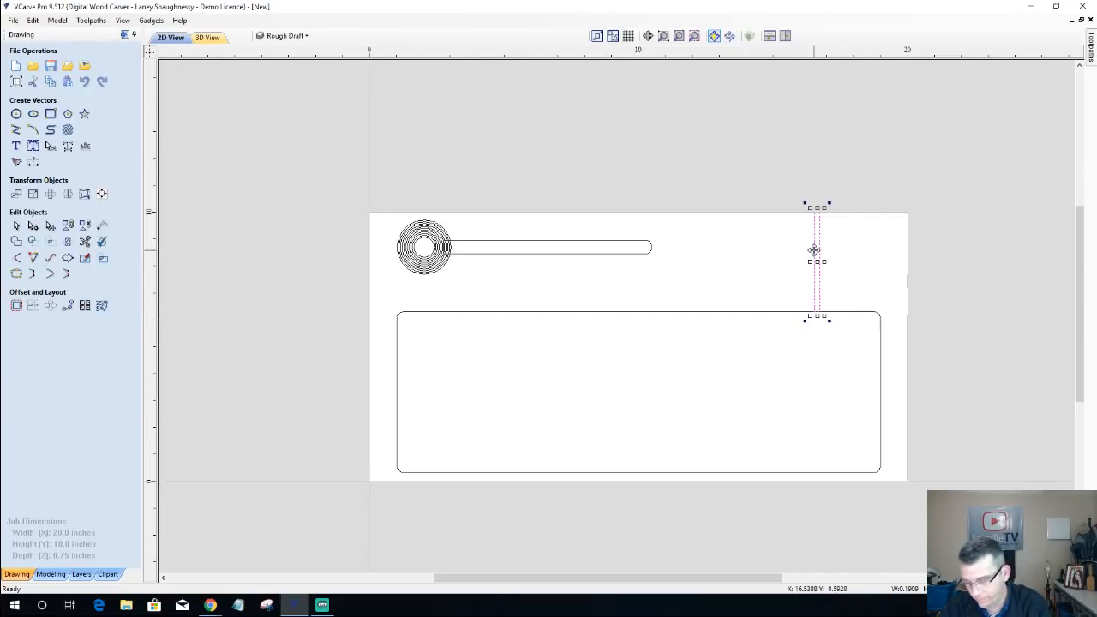
pyautogui.scroll(2, 826, 253)
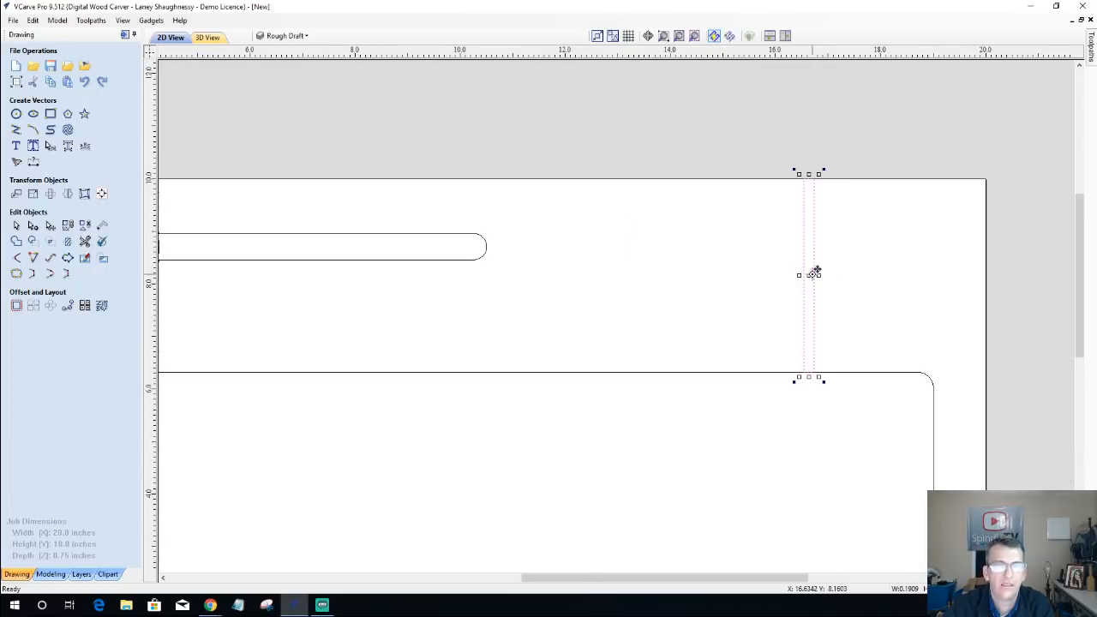
pyautogui.scroll(1, 816, 273)
pyautogui.moveTo(805, 119); pyautogui.dragTo(807, 101)
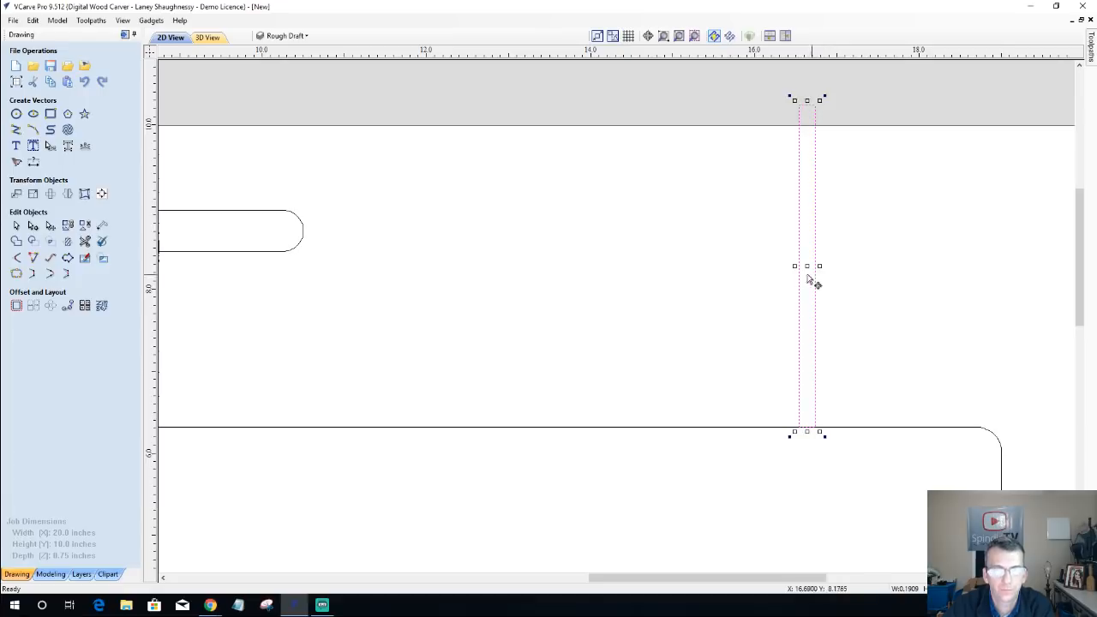
# Step: Convert the narrow rectangle's right side to a Bezier span and shape it into a gentle S-curve with its two control handles
pyautogui.click(33, 225)
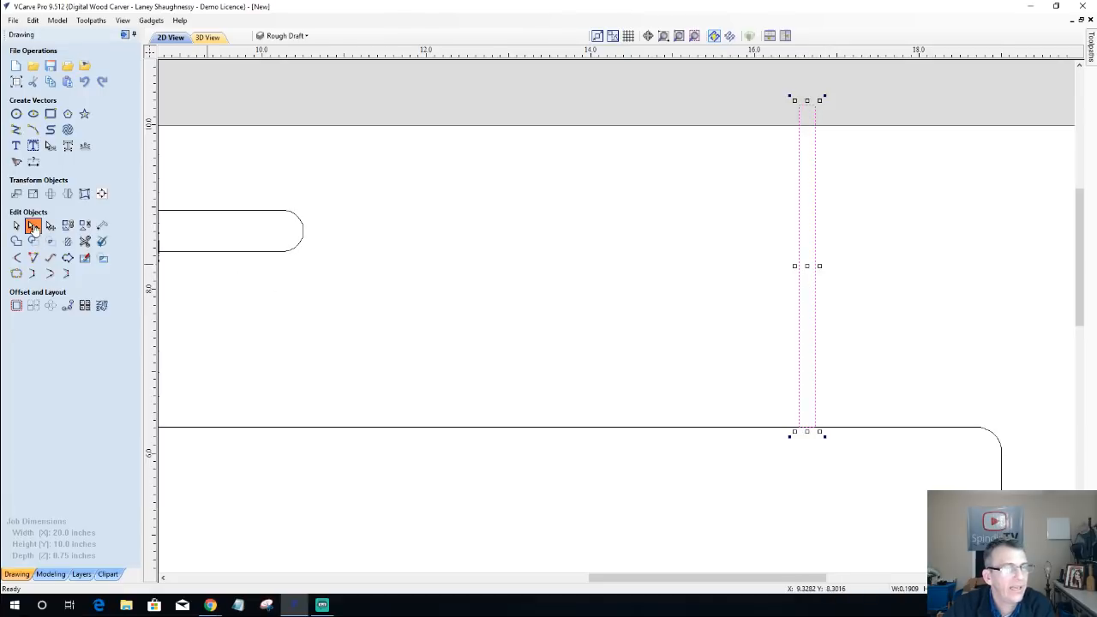
pyautogui.rightClick(816, 201)
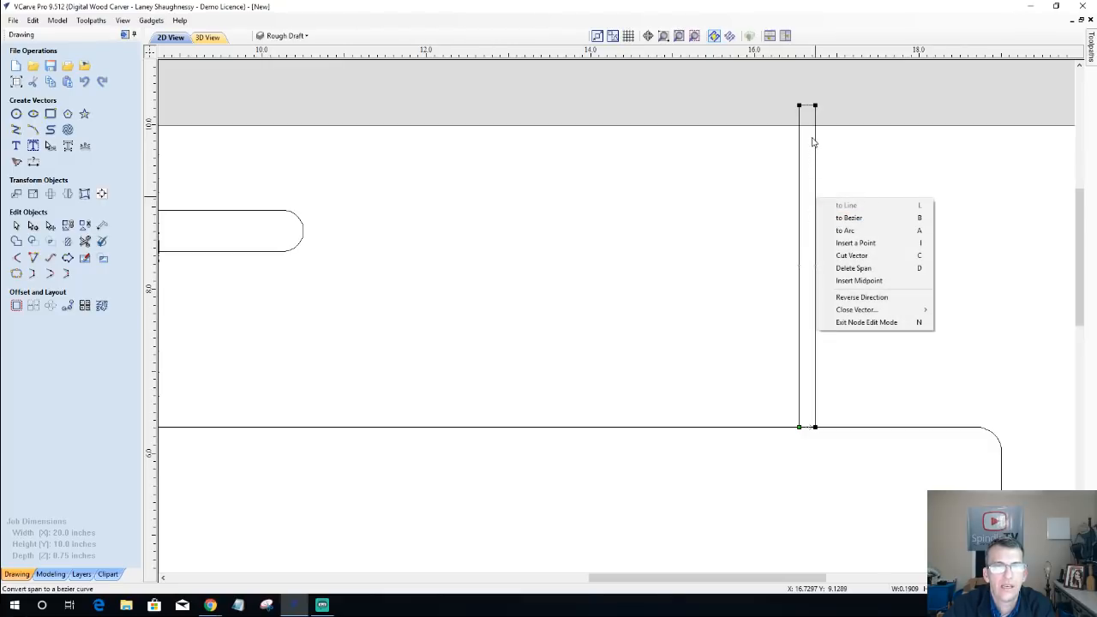
pyautogui.click(818, 426)
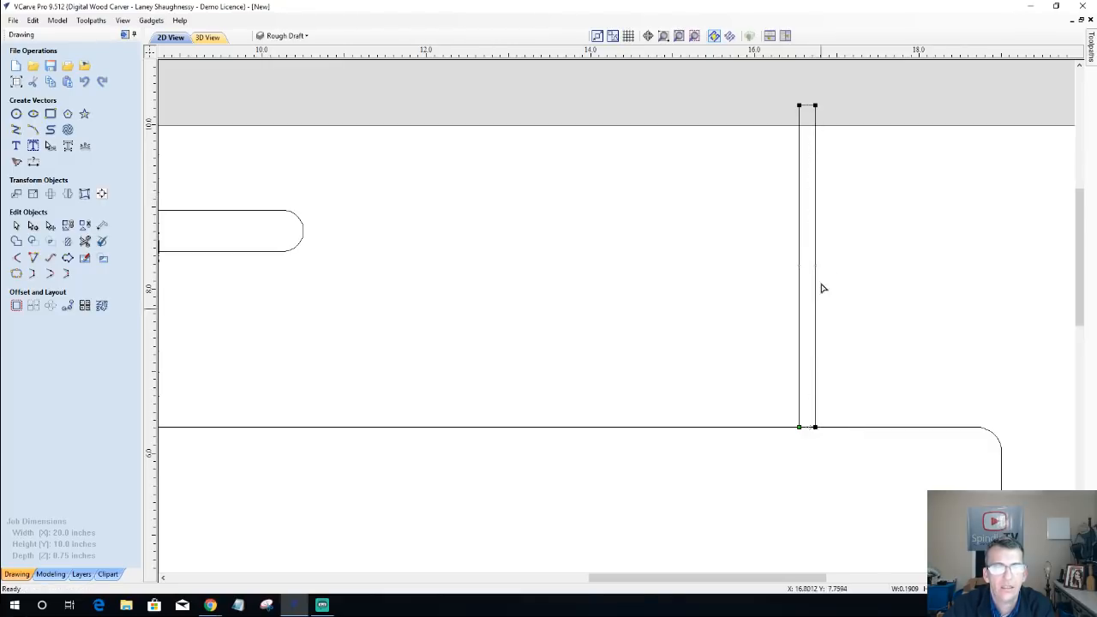
pyautogui.rightClick(816, 181)
pyautogui.click(845, 198)
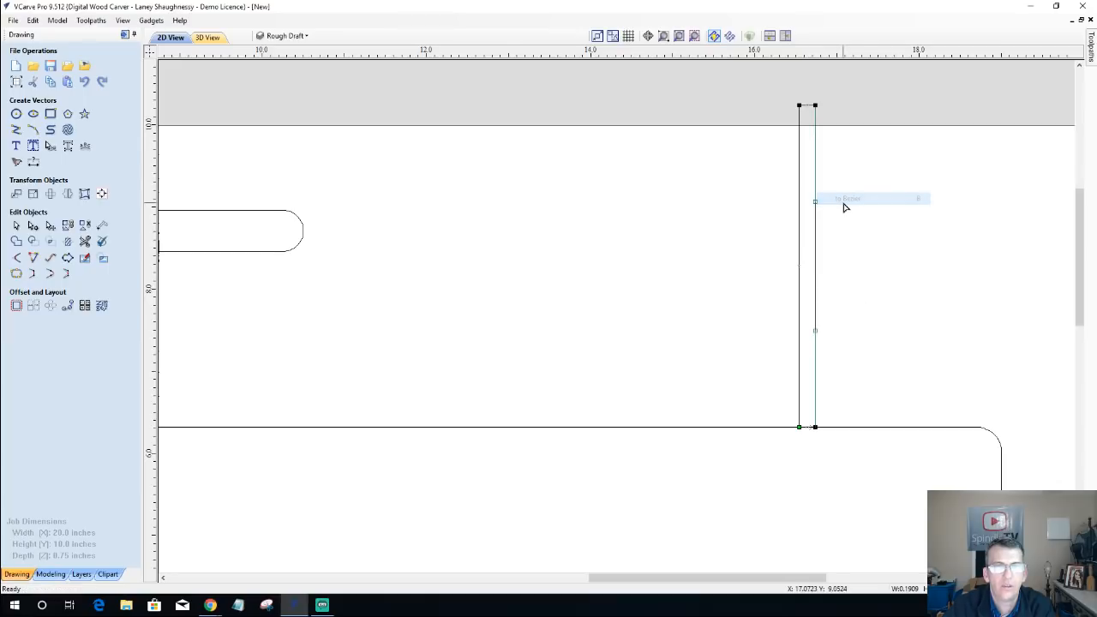
pyautogui.moveTo(815, 200); pyautogui.dragTo(852, 197)
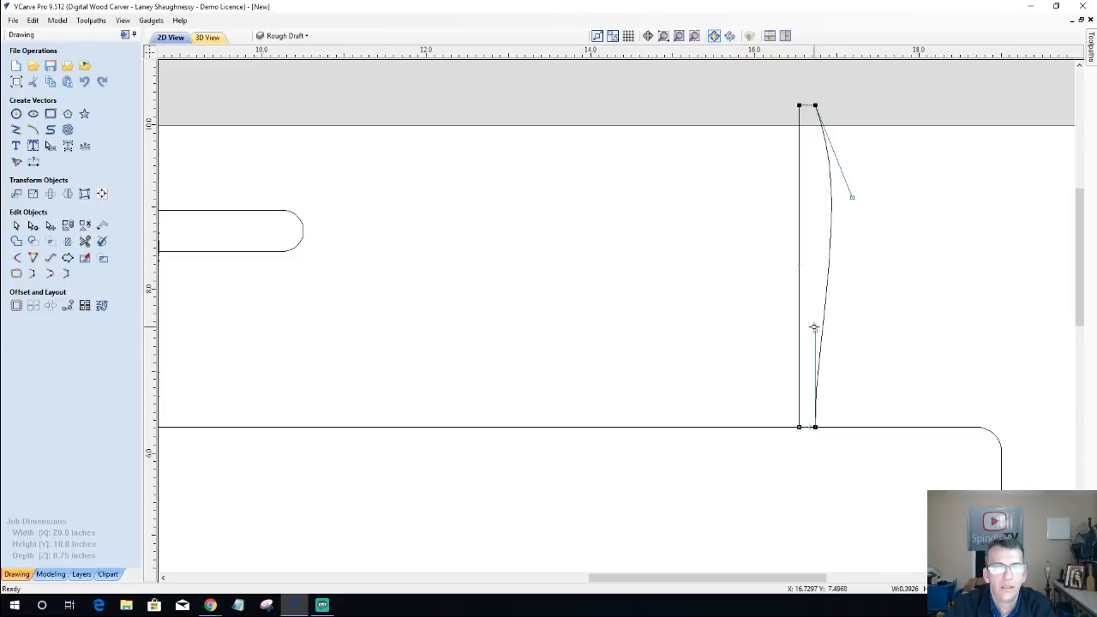
pyautogui.moveTo(814, 329); pyautogui.dragTo(801, 328)
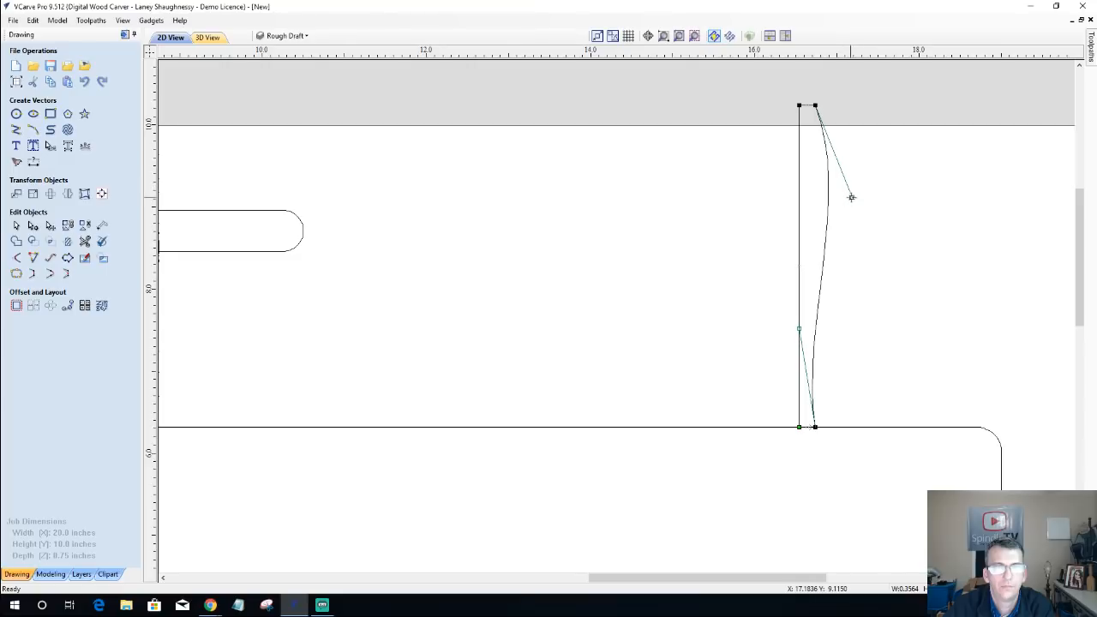
pyautogui.moveTo(851, 198); pyautogui.dragTo(880, 189)
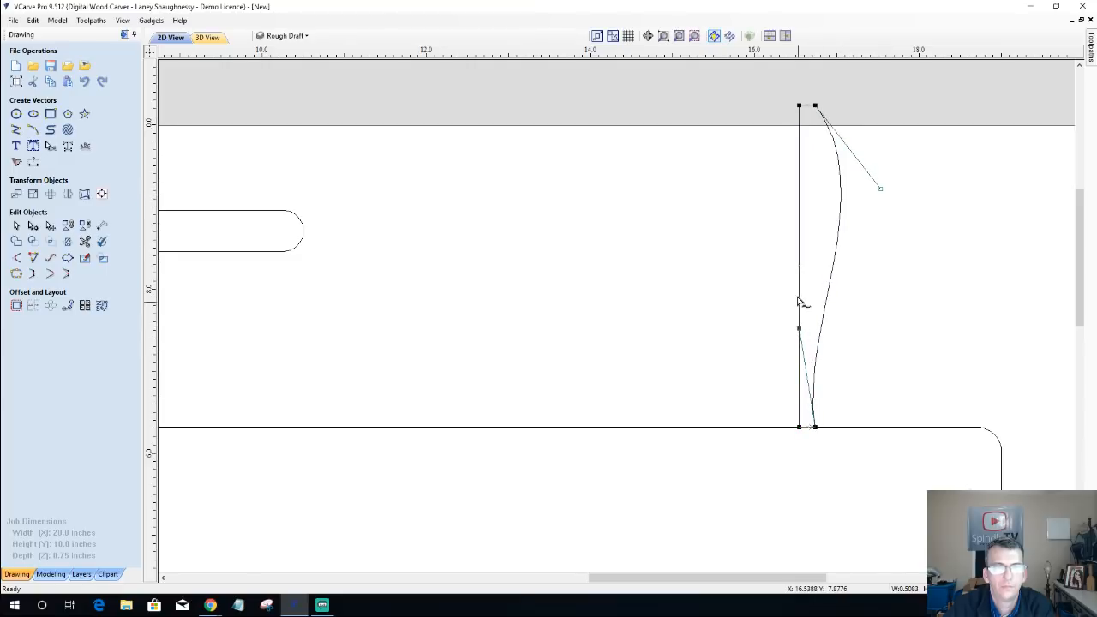
pyautogui.moveTo(798, 300); pyautogui.dragTo(788, 246)
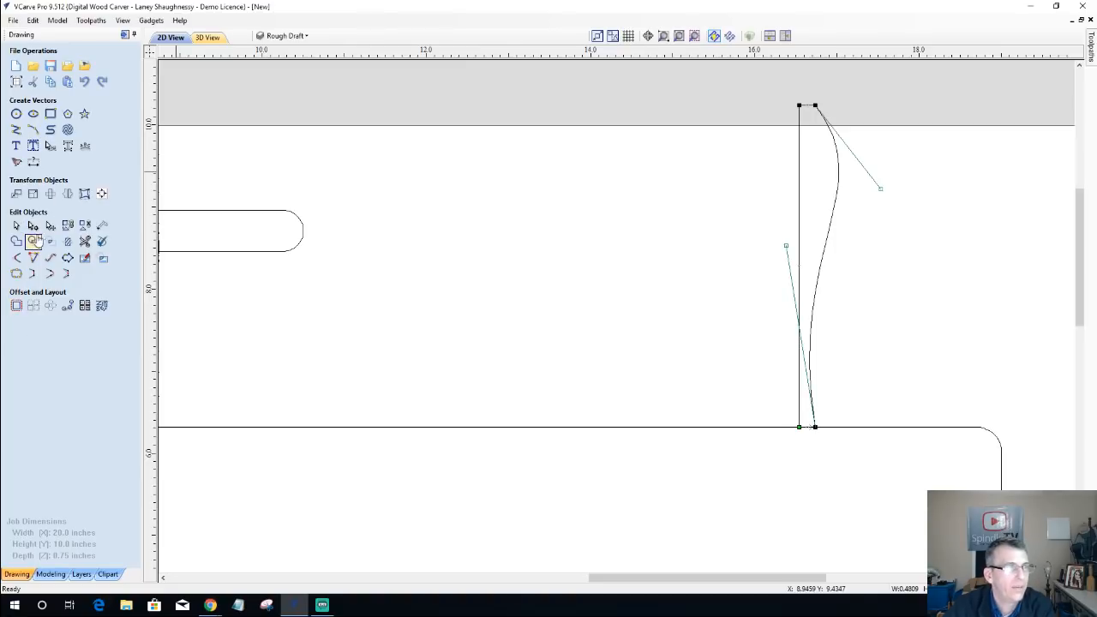
# Step: Delete the straight left span of the narrow shape and leave node editing
pyautogui.rightClick(801, 177)
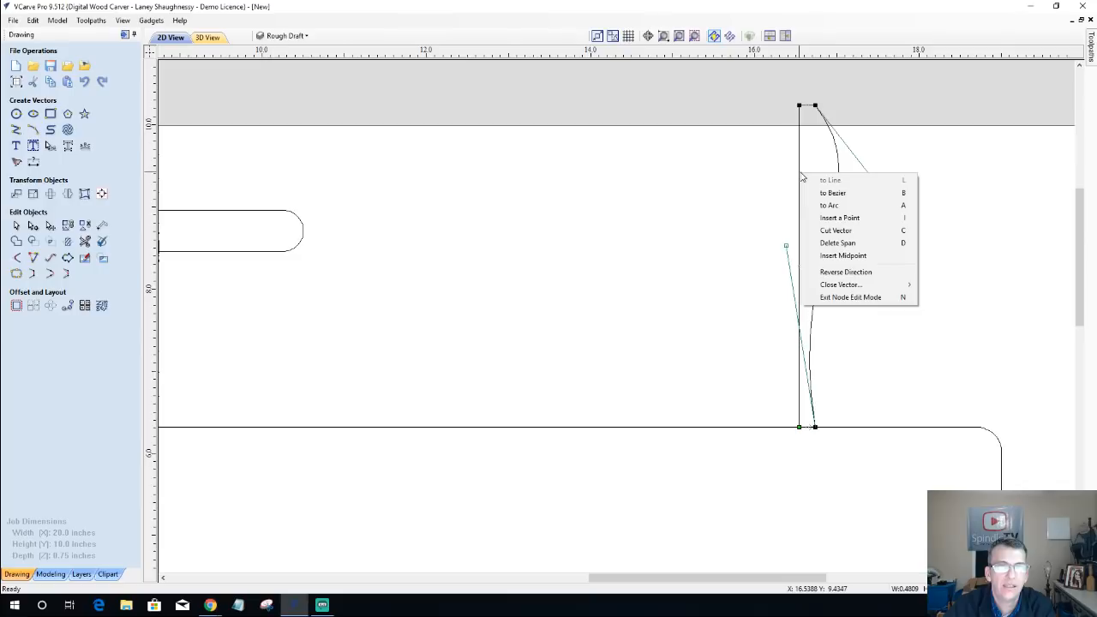
pyautogui.click(830, 244)
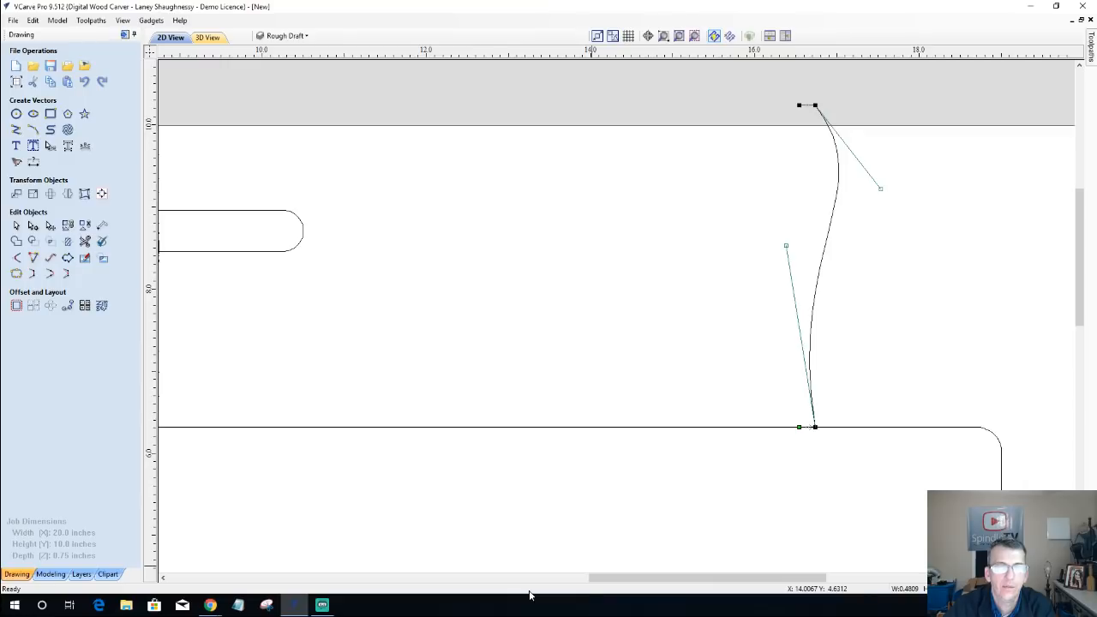
pyautogui.rightClick(829, 234)
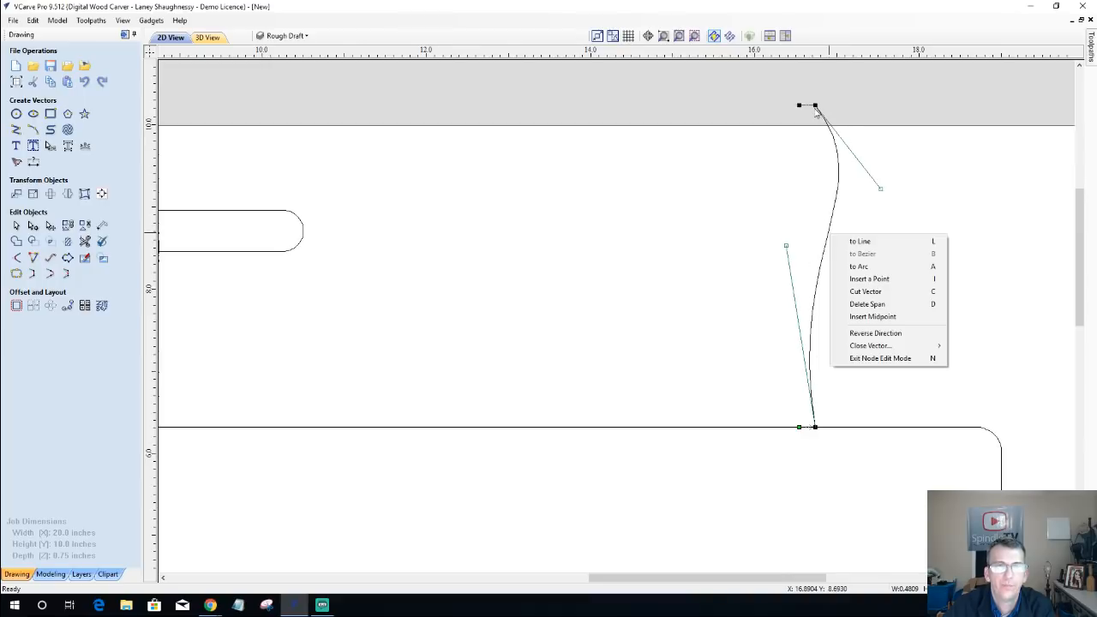
pyautogui.click(815, 170)
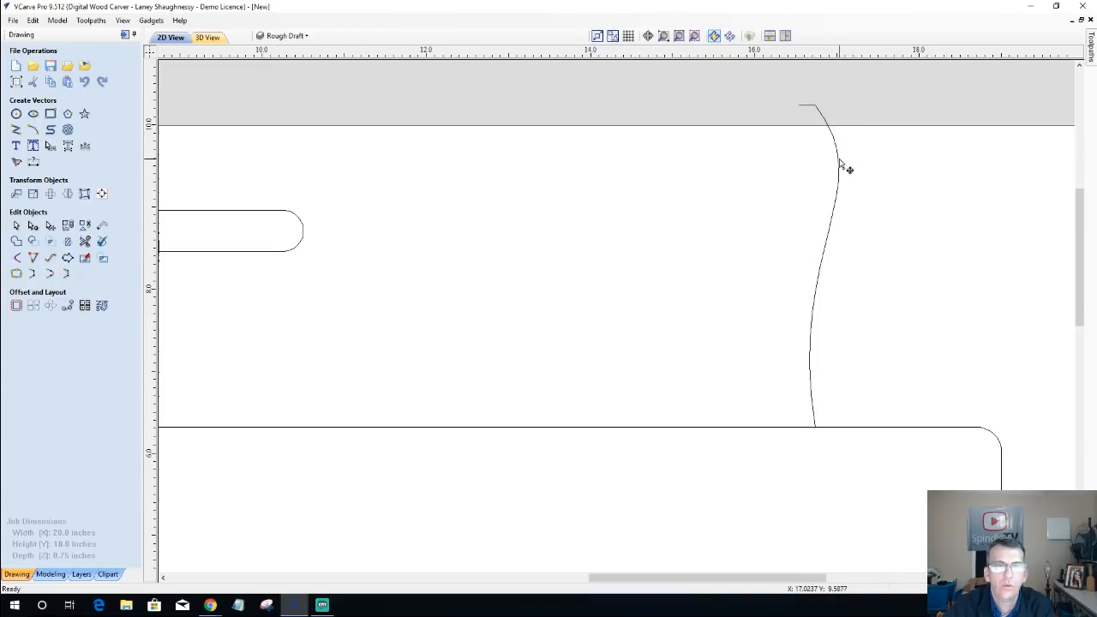
# Step: Cut the open vector at the S-curve's lower and upper nodes so that the curve is separate from the short end lines
pyautogui.click(840, 168)
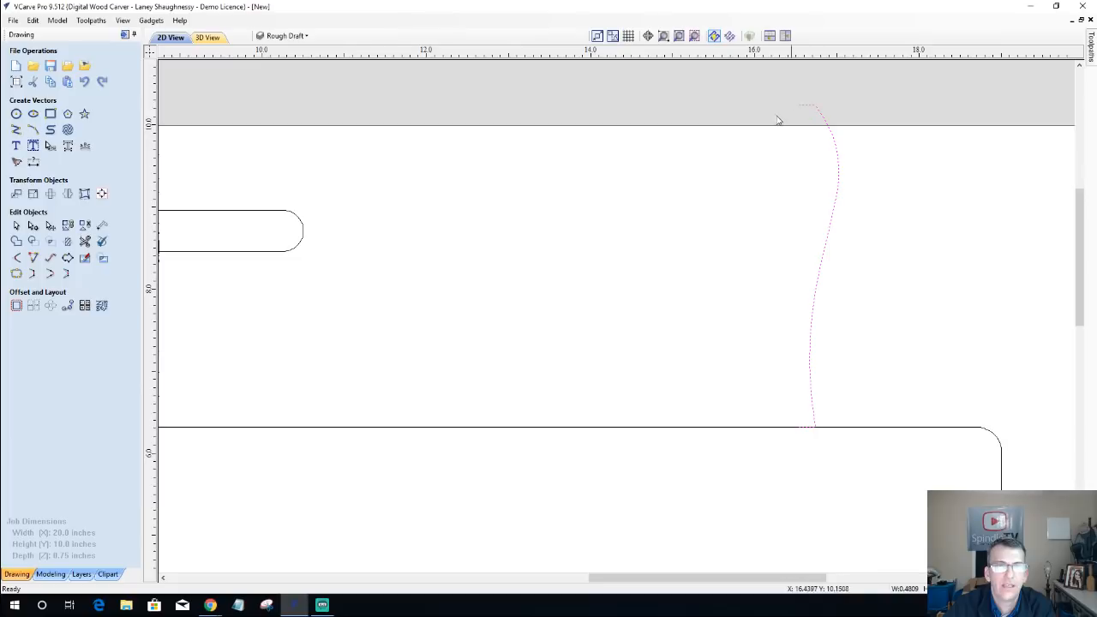
pyautogui.click(33, 228)
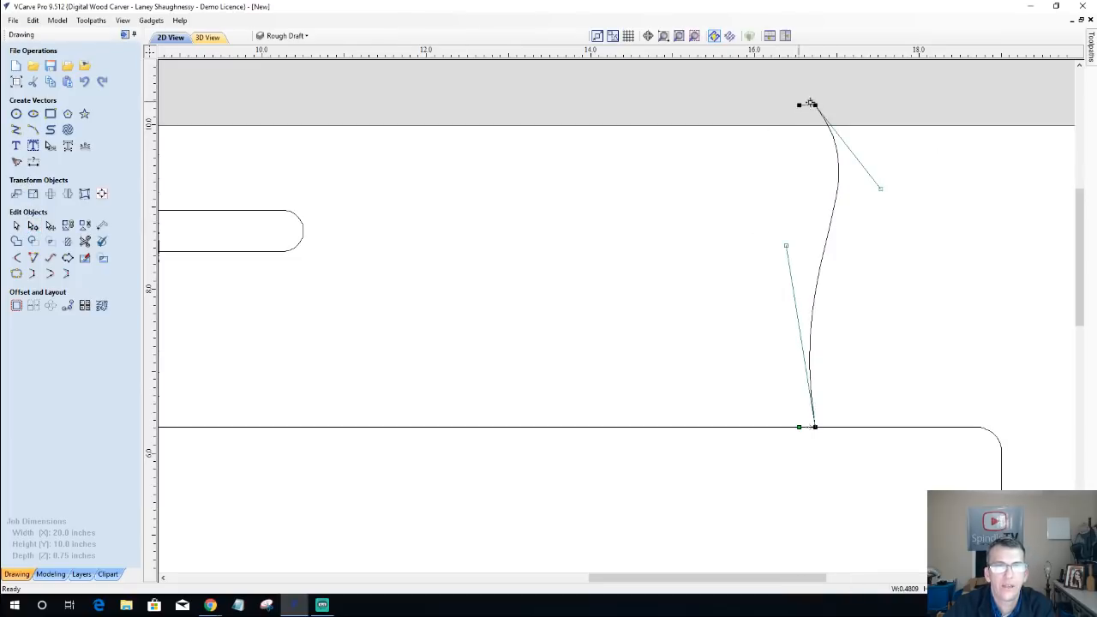
pyautogui.rightClick(815, 427)
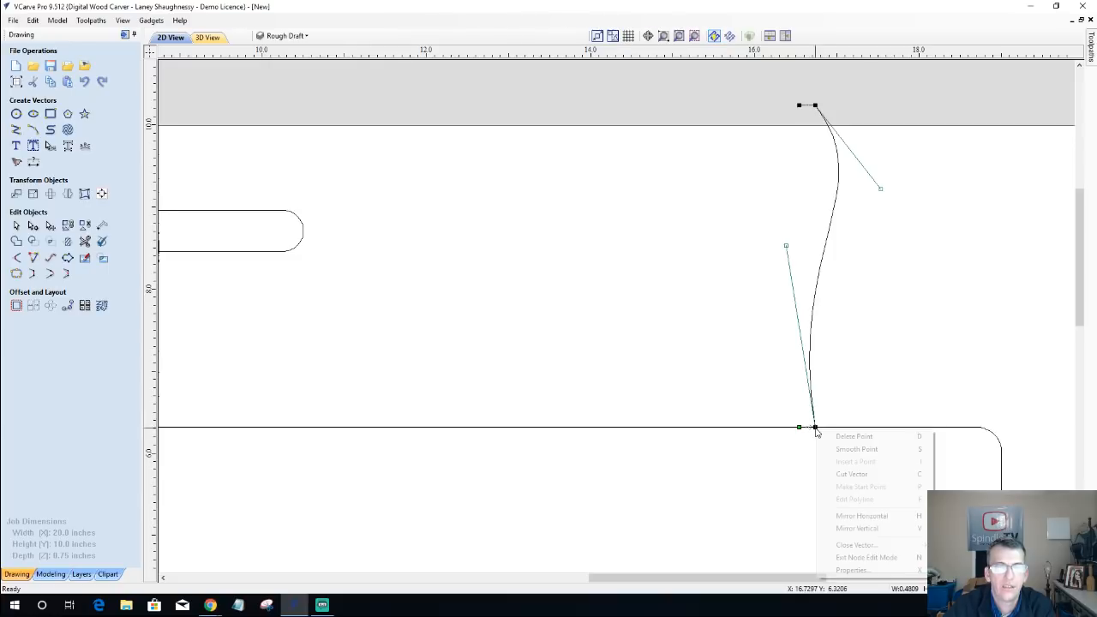
pyautogui.click(834, 474)
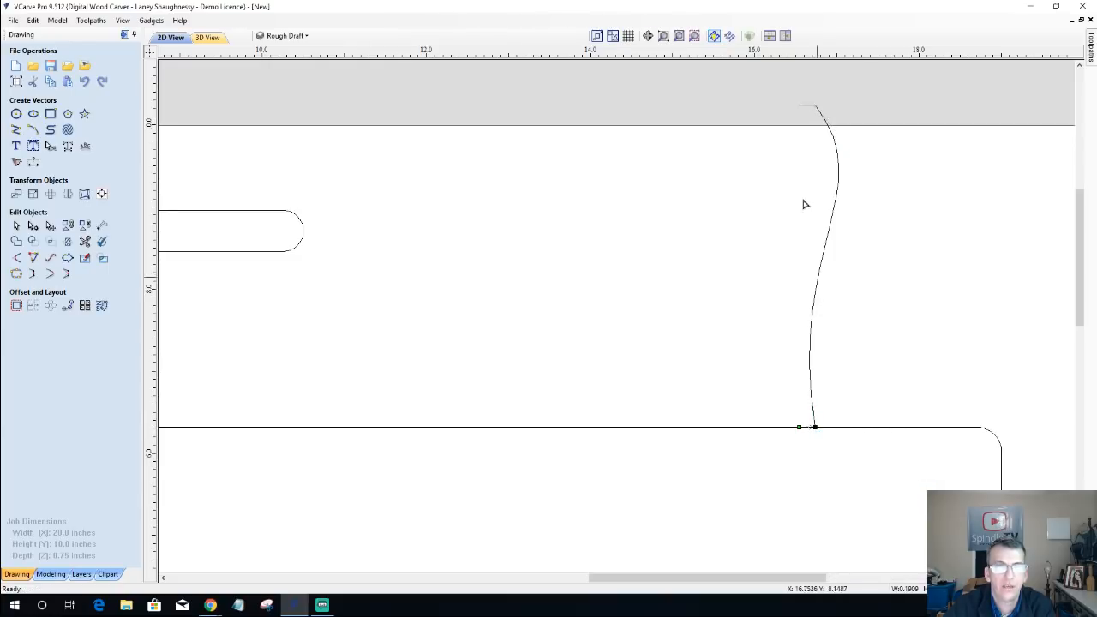
pyautogui.click(815, 106)
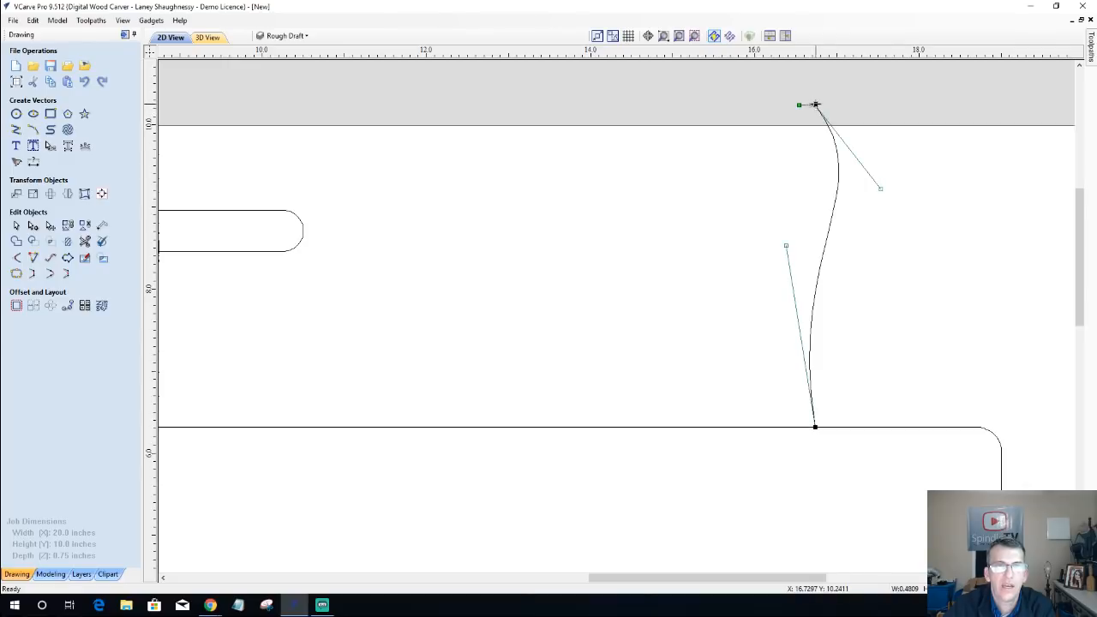
pyautogui.rightClick(815, 106)
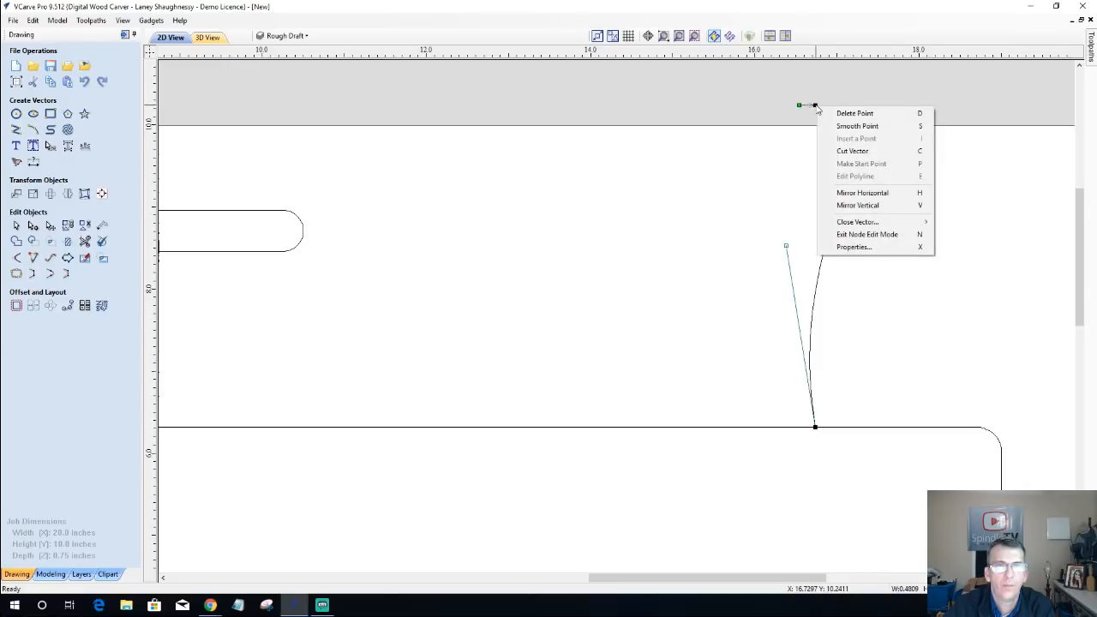
pyautogui.click(851, 151)
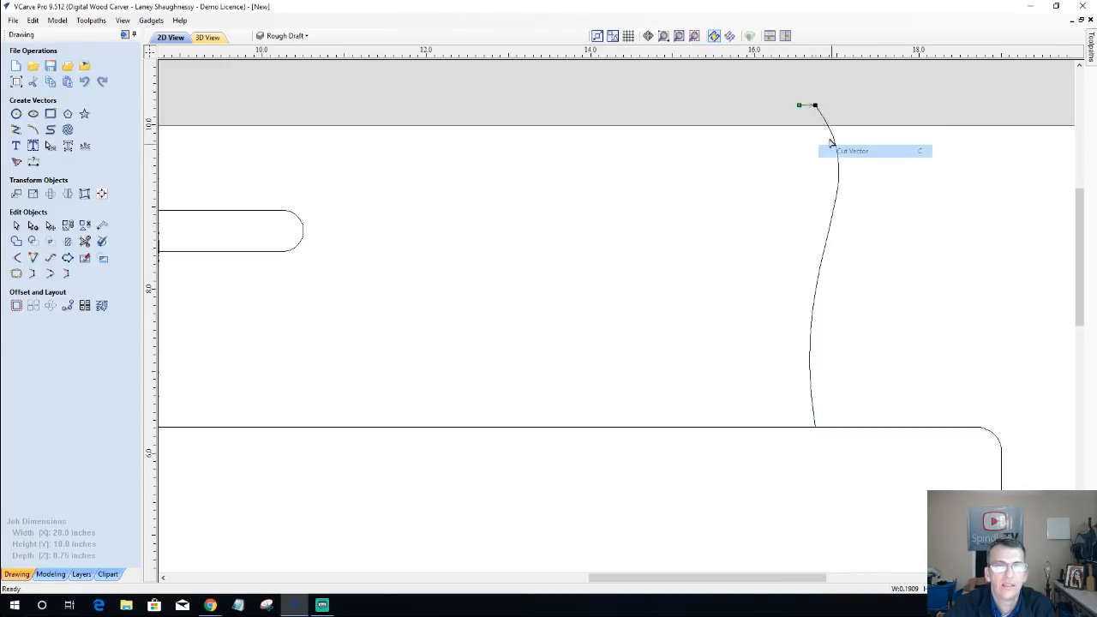
pyautogui.click(850, 238)
pyautogui.click(839, 195)
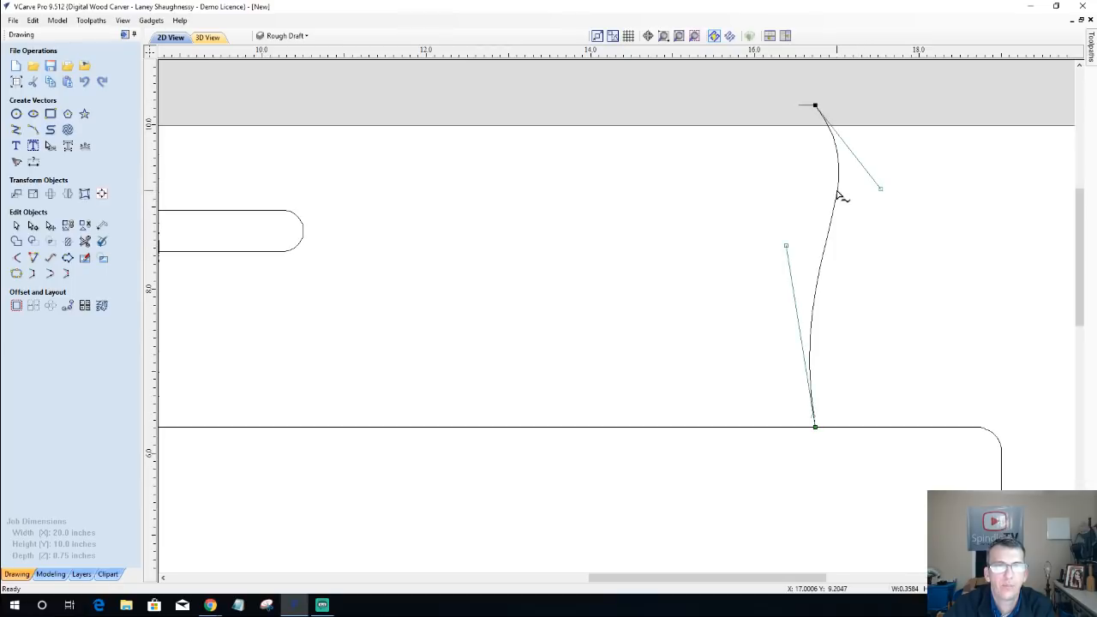
pyautogui.click(16, 227)
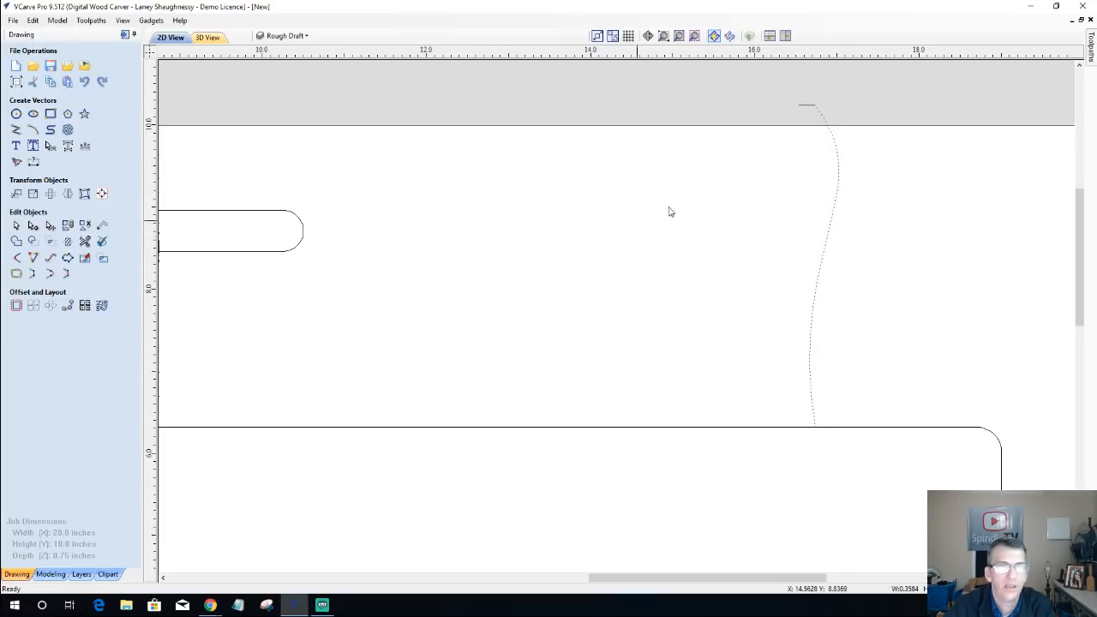
# Step: Copy the S-curve horizontally to the left so that the copy meets the other end of the short upper line
pyautogui.click(823, 264)
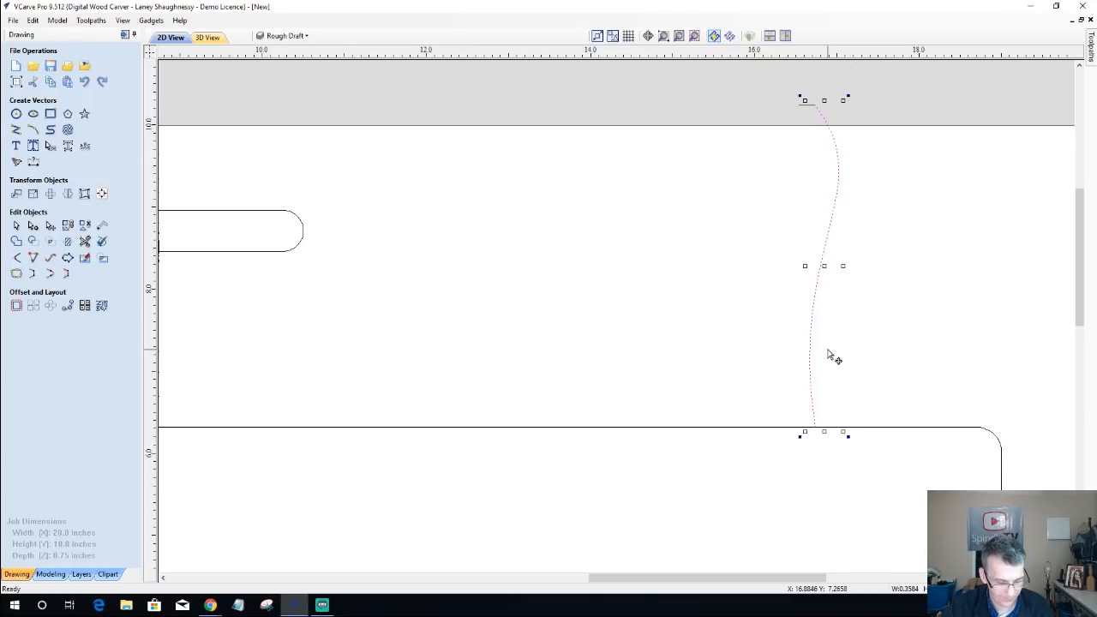
pyautogui.moveTo(822, 266); pyautogui.dragTo(809, 266)
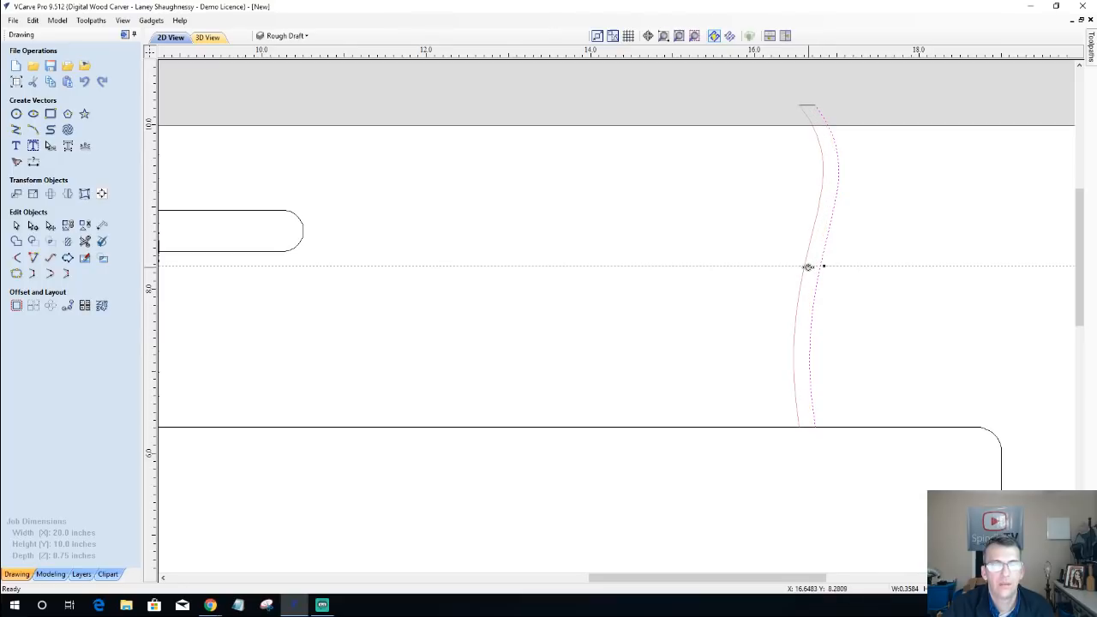
pyautogui.moveTo(808, 266); pyautogui.dragTo(810, 264)
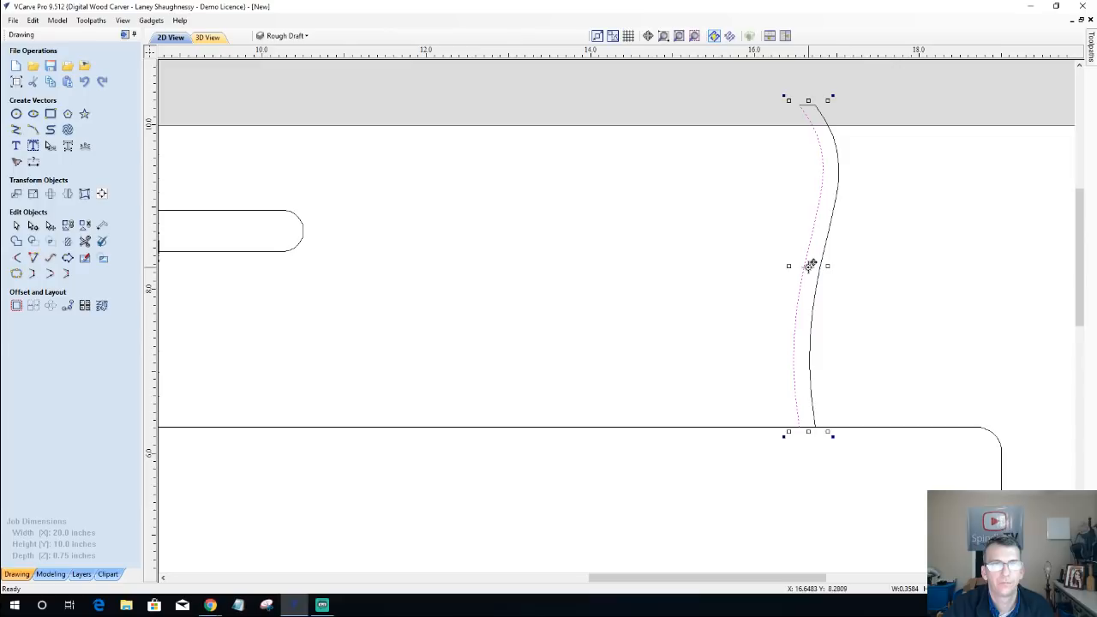
pyautogui.scroll(3, 804, 453)
pyautogui.scroll(-3, 800, 450)
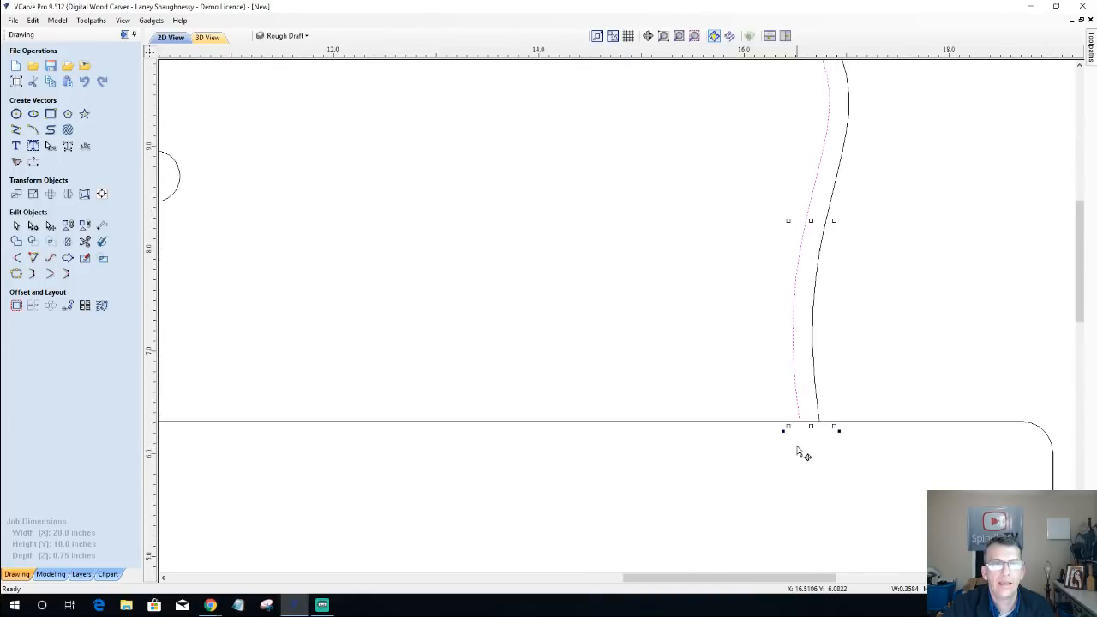
pyautogui.scroll(2, 851, 186)
pyautogui.scroll(2, 853, 184)
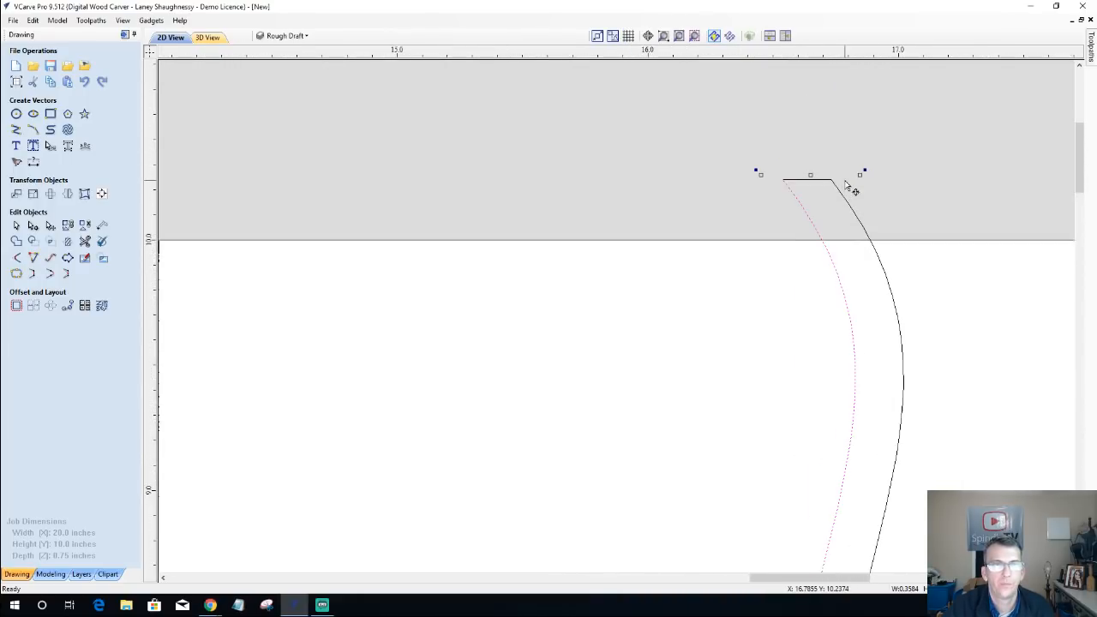
pyautogui.scroll(-4, 857, 175)
pyautogui.click(748, 140)
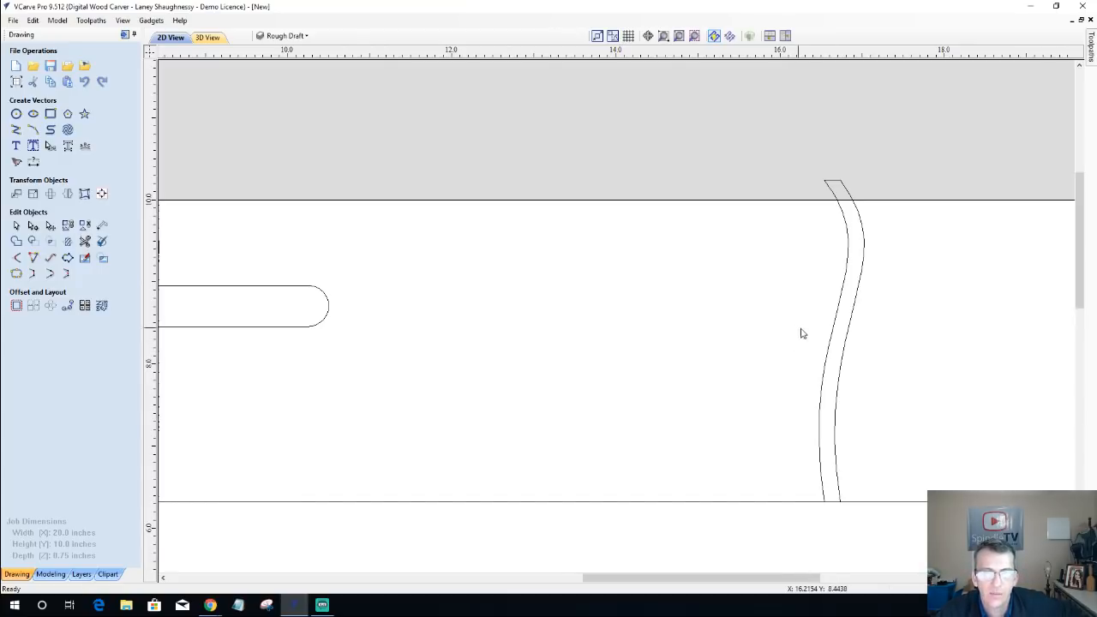
# Step: Delete the left copy of the S-curve
pyautogui.click(832, 337)
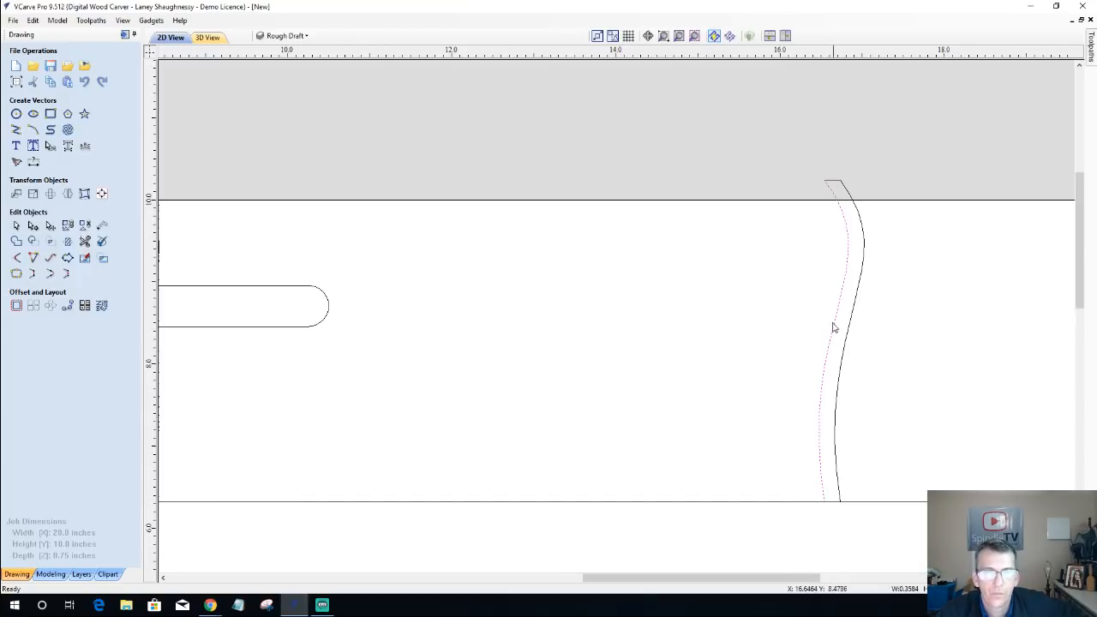
pyautogui.scroll(1, 831, 356)
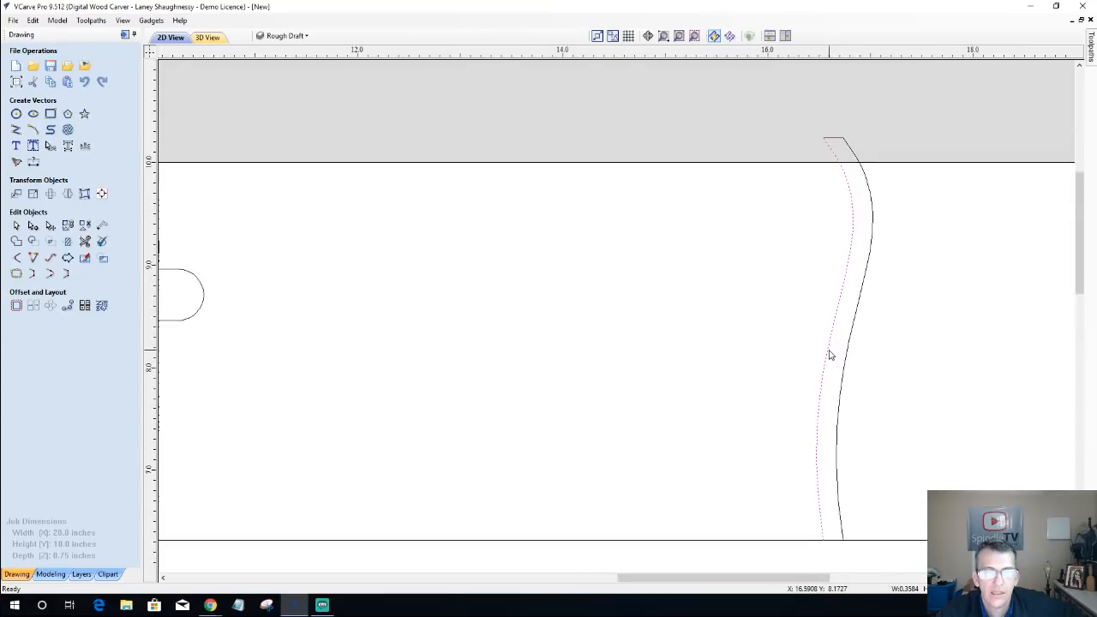
pyautogui.scroll(2, 830, 354)
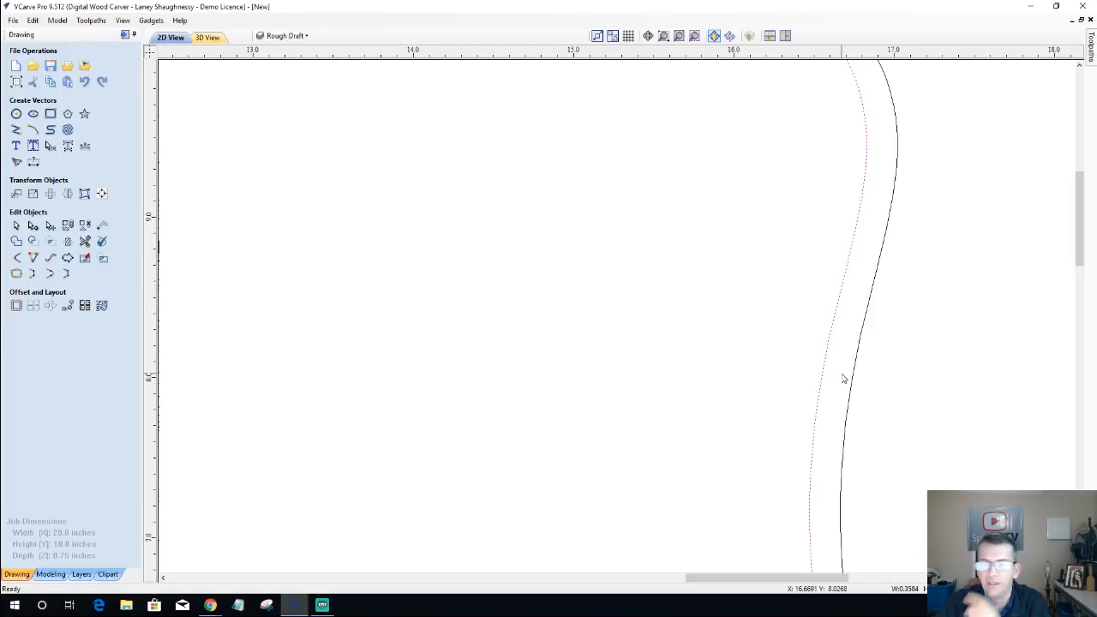
pyautogui.scroll(-4, 795, 414)
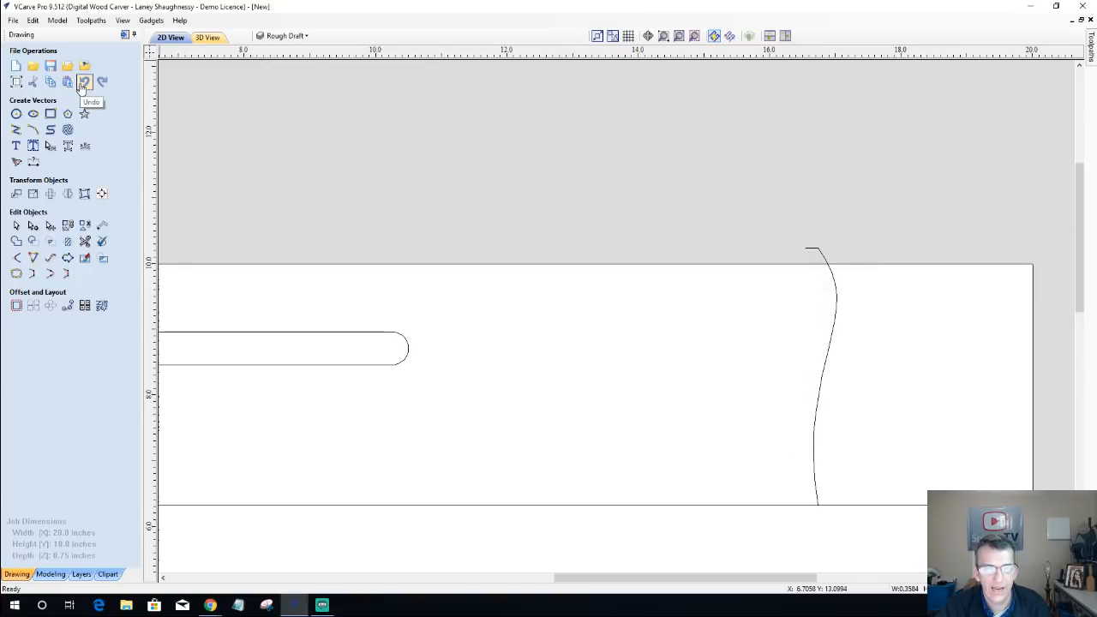
# Step: Copy the S-curve and paste the duplicate in place over the original
pyautogui.click(836, 332)
pyautogui.scroll(3, 836, 335)
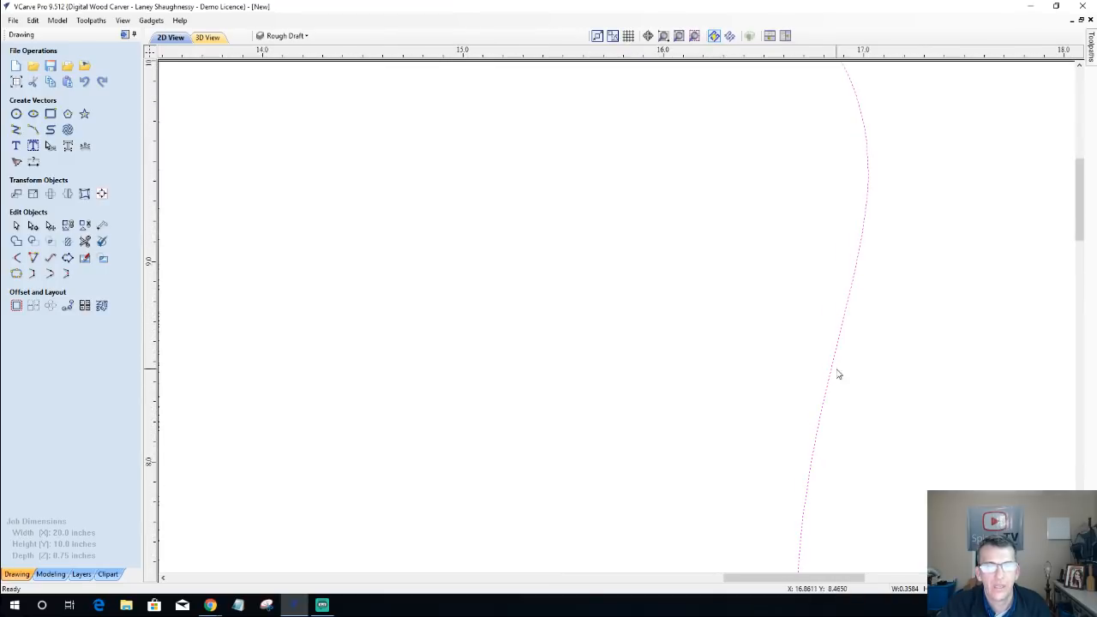
pyautogui.rightClick(839, 354)
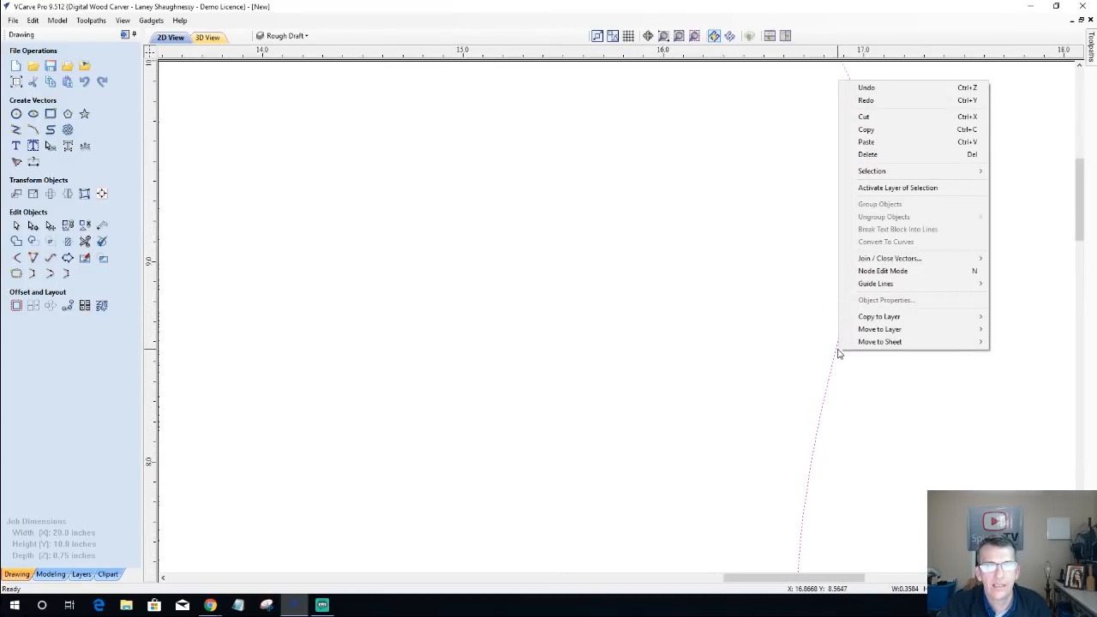
pyautogui.click(876, 135)
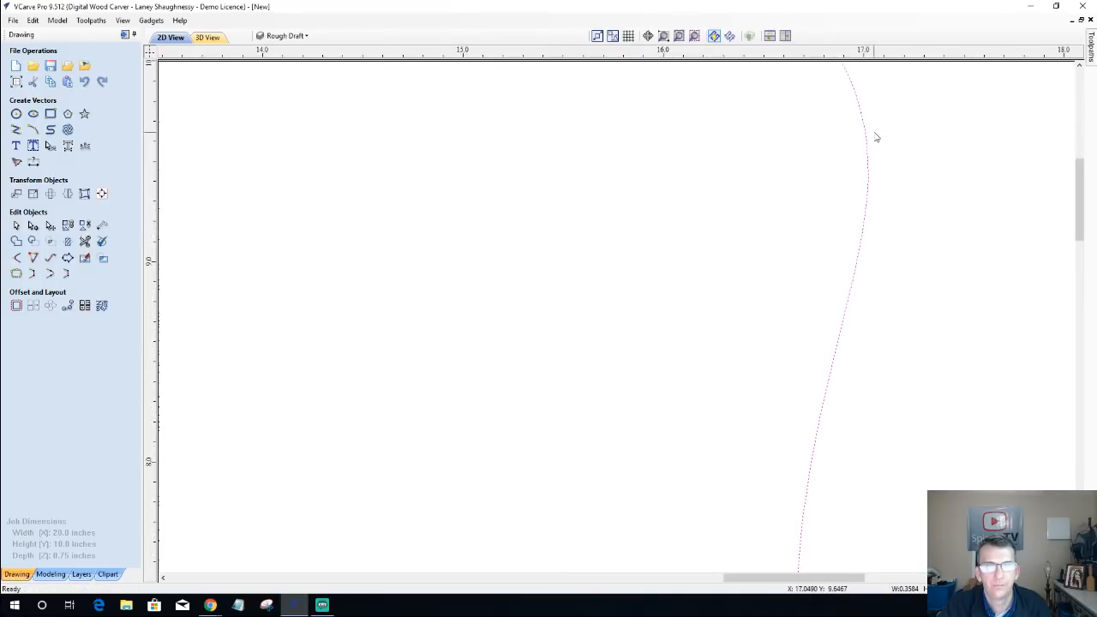
pyautogui.rightClick(869, 186)
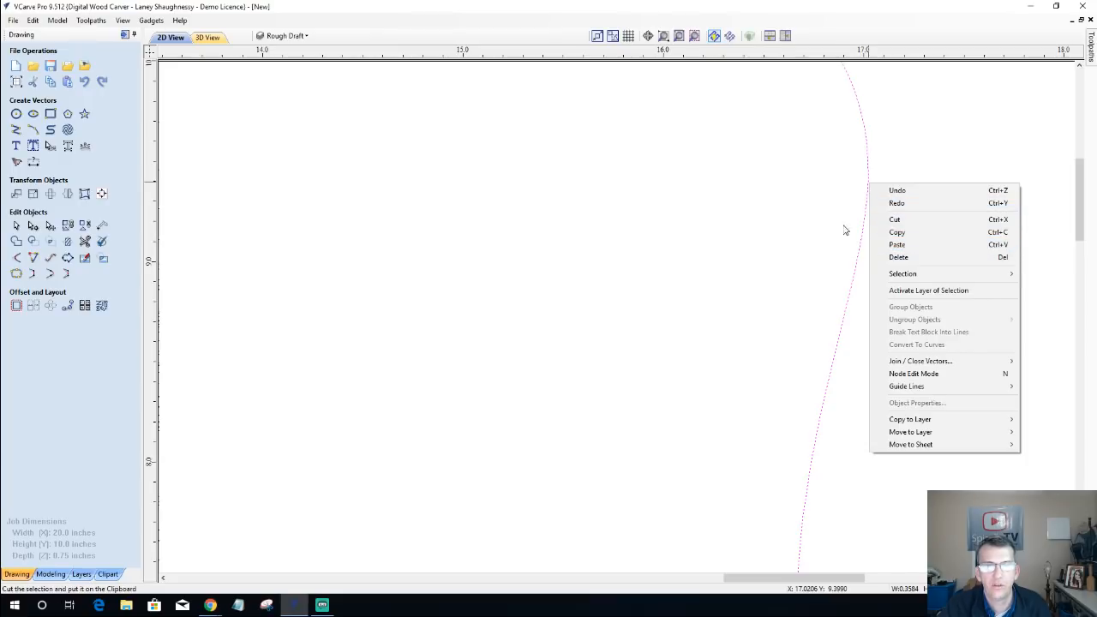
pyautogui.click(904, 257)
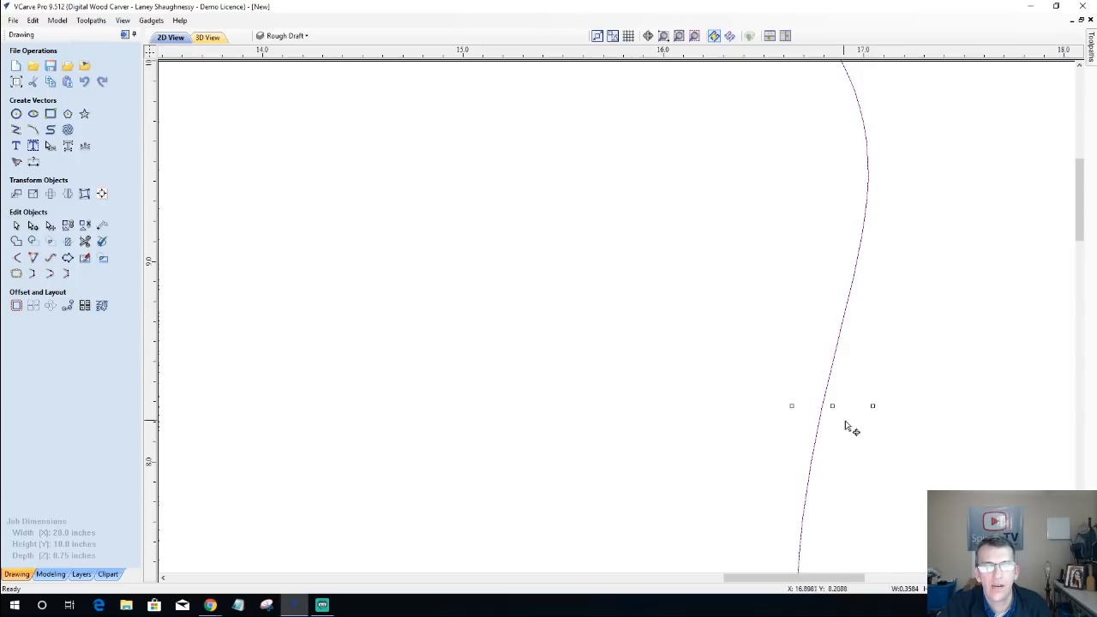
# Step: Move the duplicate S-curve by a relative X distance of -.125 inches
pyautogui.click(15, 193)
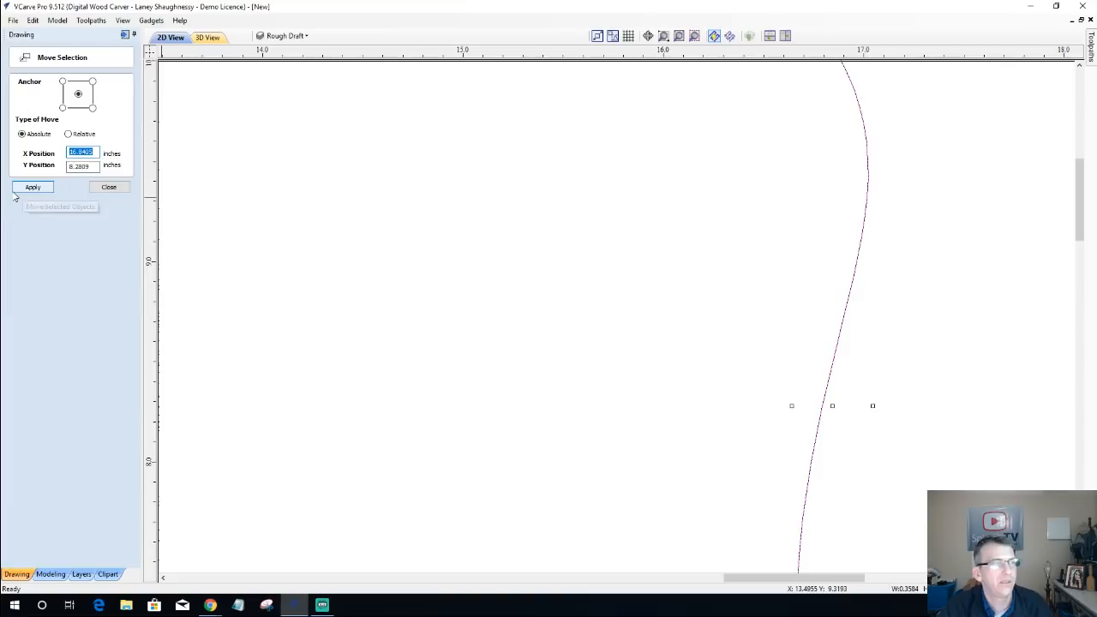
pyautogui.click(68, 135)
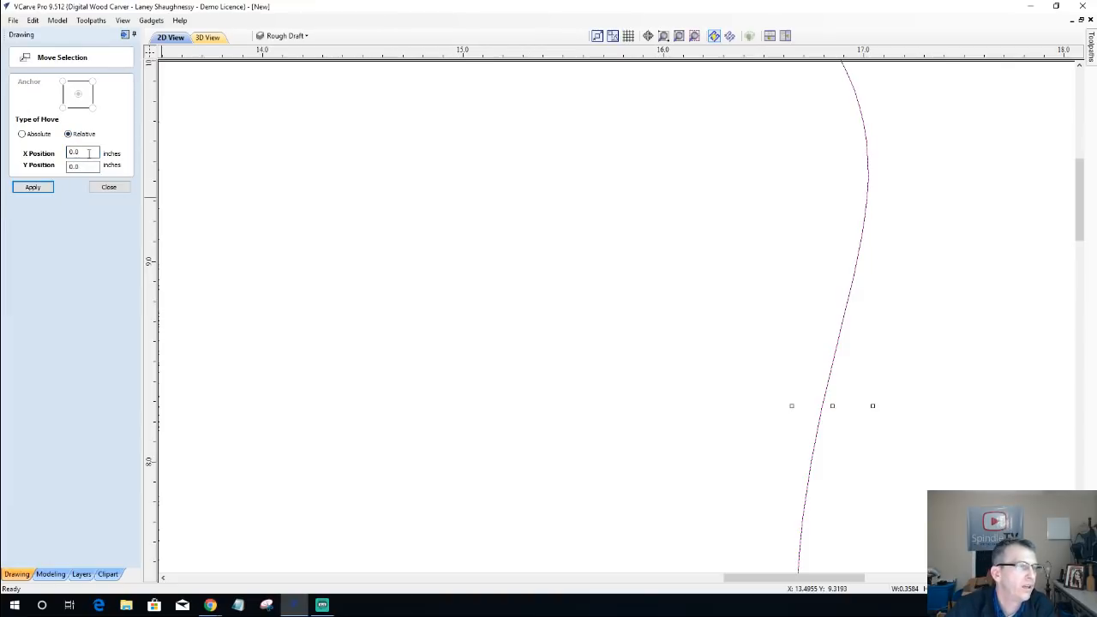
pyautogui.doubleClick(88, 152)
pyautogui.write('-.125')
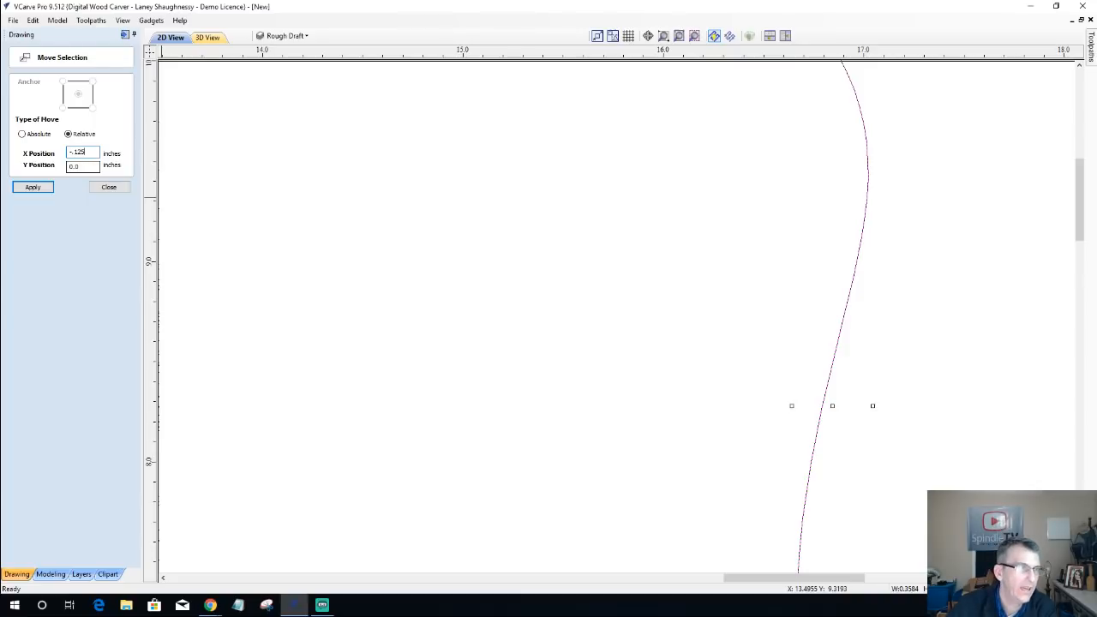
pyautogui.click(42, 188)
pyautogui.click(106, 188)
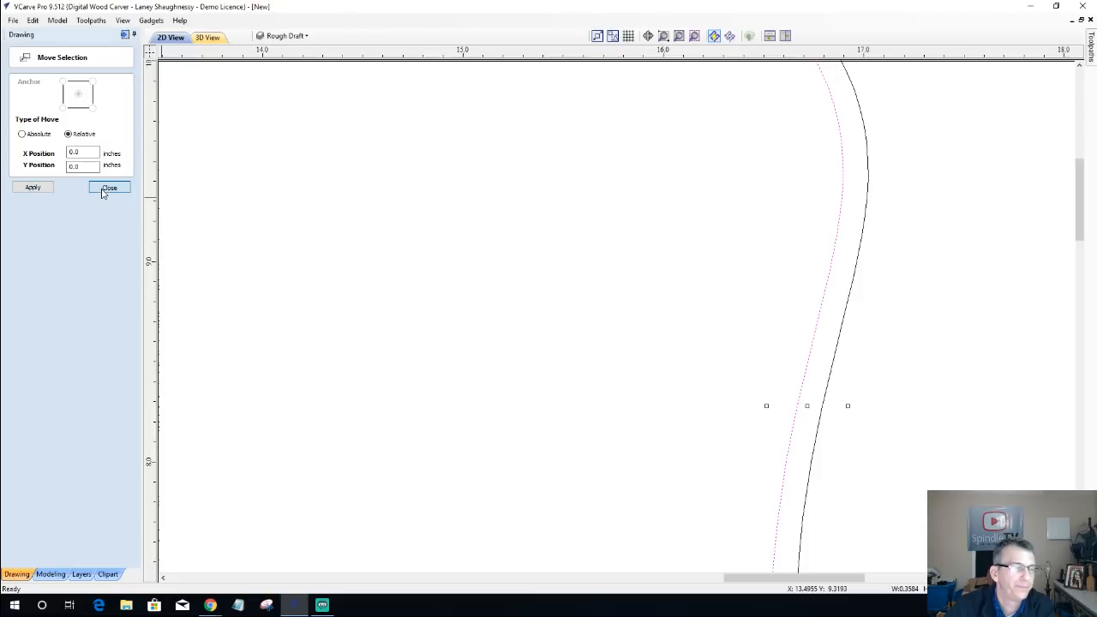
# Step: Trim the overhanging ends of the short upper and lower lines back to the new left S-curve, rejoining the trimmed sections
pyautogui.scroll(-2, 820, 455)
pyautogui.scroll(-2, 820, 455)
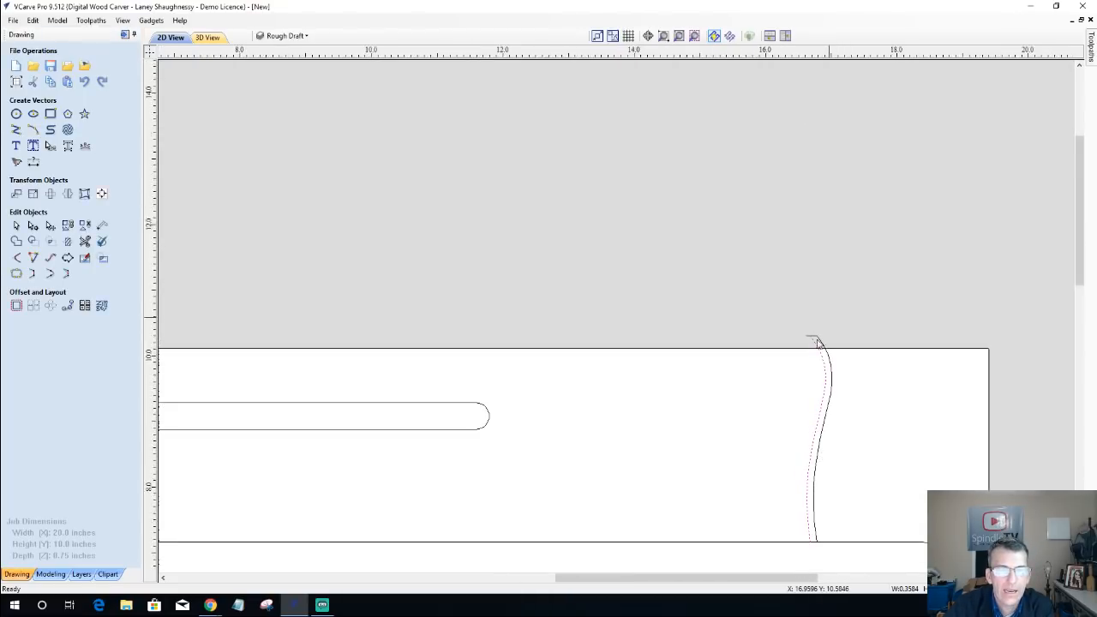
pyautogui.scroll(7, 780, 377)
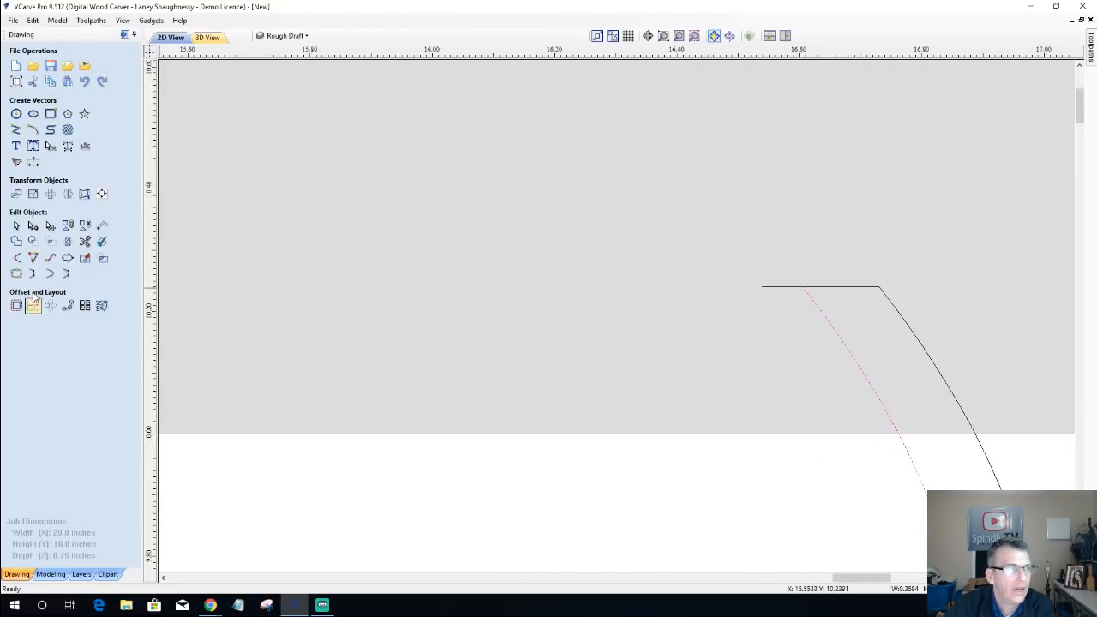
pyautogui.click(85, 240)
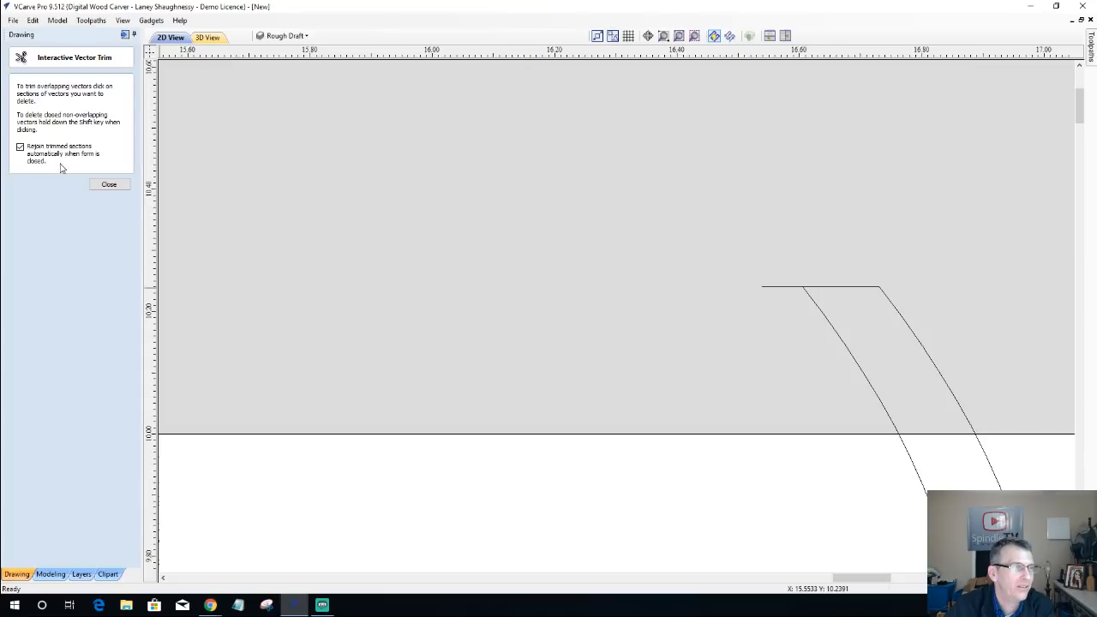
pyautogui.click(794, 285)
pyautogui.scroll(-1, 864, 206)
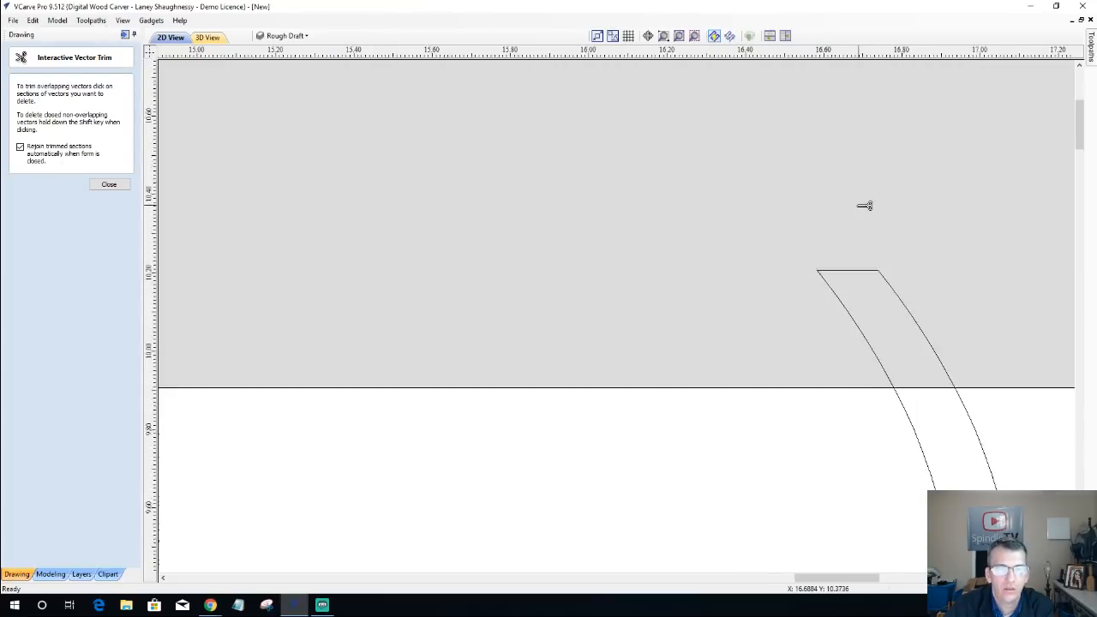
pyautogui.scroll(-9, 864, 205)
pyautogui.scroll(6, 852, 452)
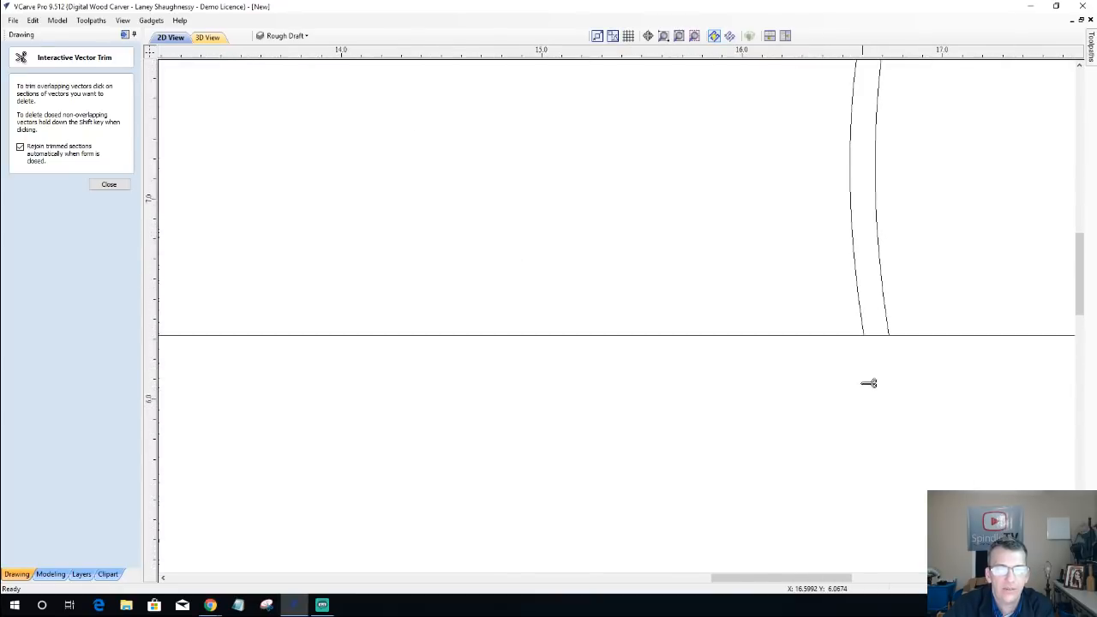
pyautogui.scroll(6, 863, 318)
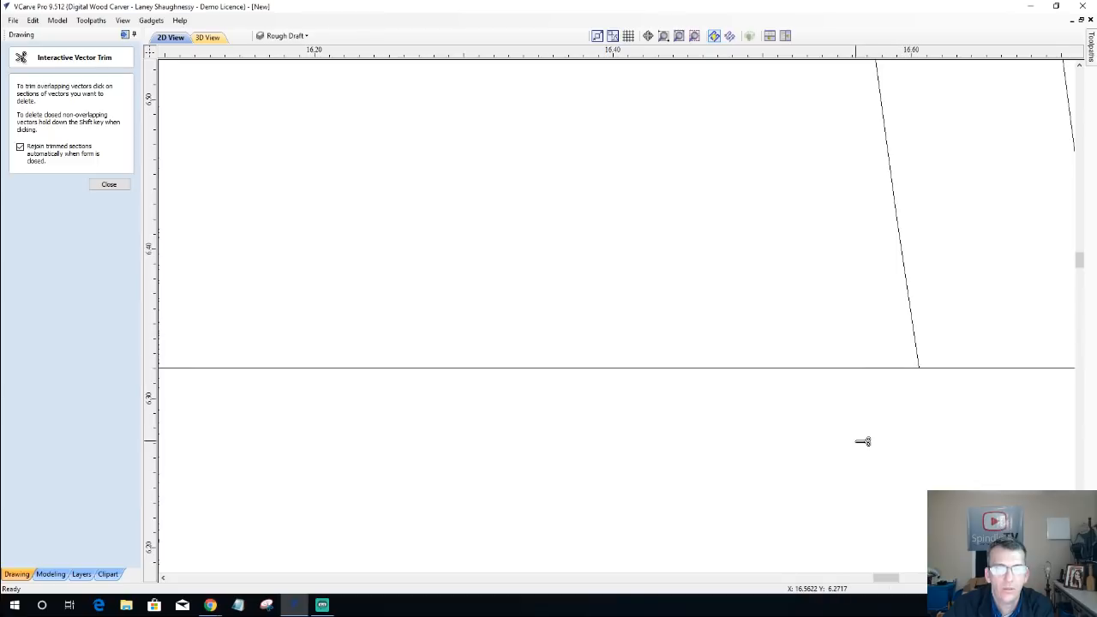
pyautogui.click(109, 185)
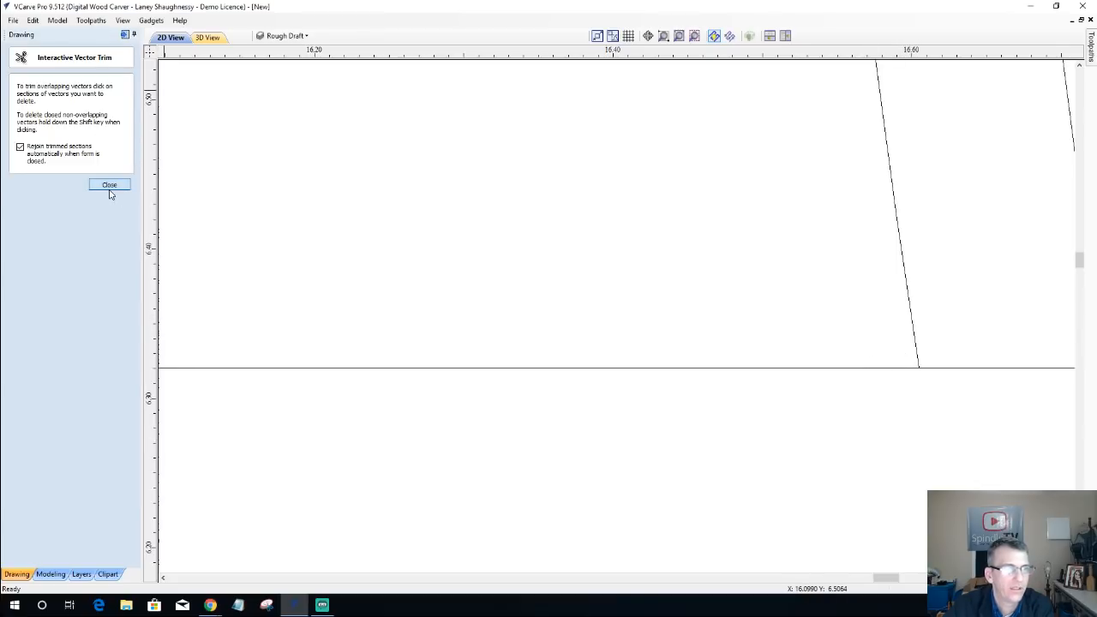
# Step: Select both open vectors of the narrow S-shape and join them into one closed vector with a 0.004 inch tolerance
pyautogui.click(912, 326)
pyautogui.scroll(-3, 911, 323)
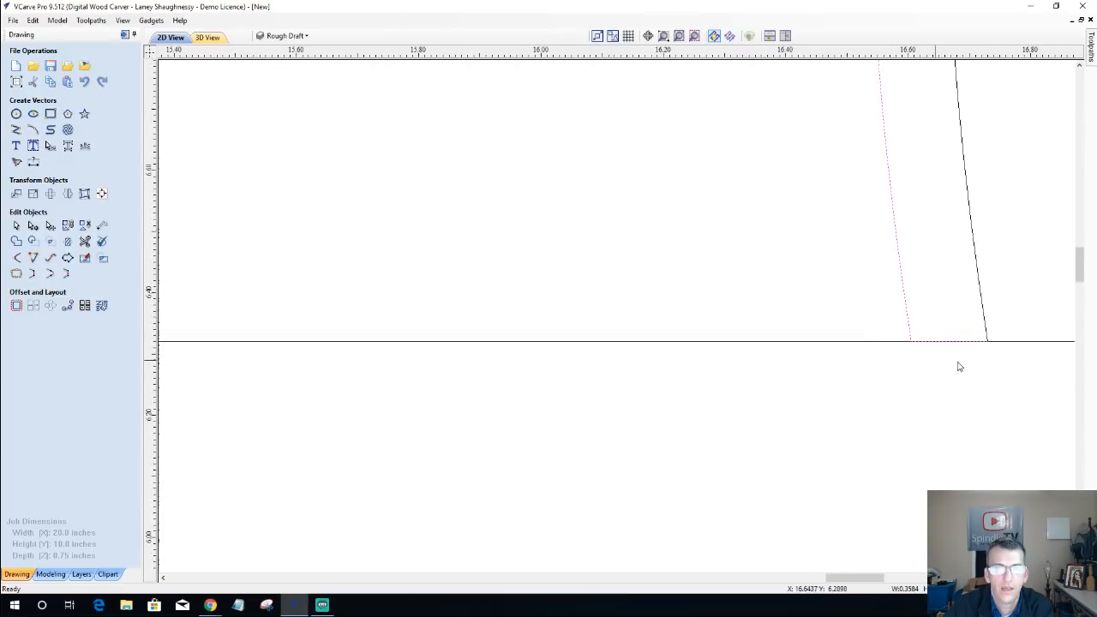
pyautogui.scroll(-6, 911, 296)
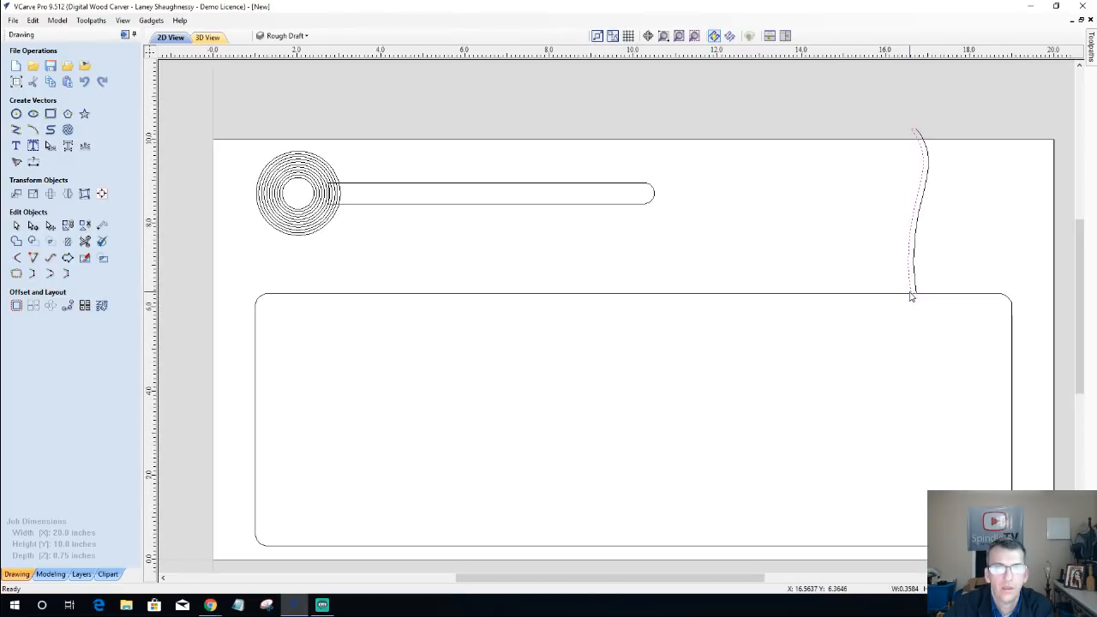
pyautogui.scroll(5, 914, 144)
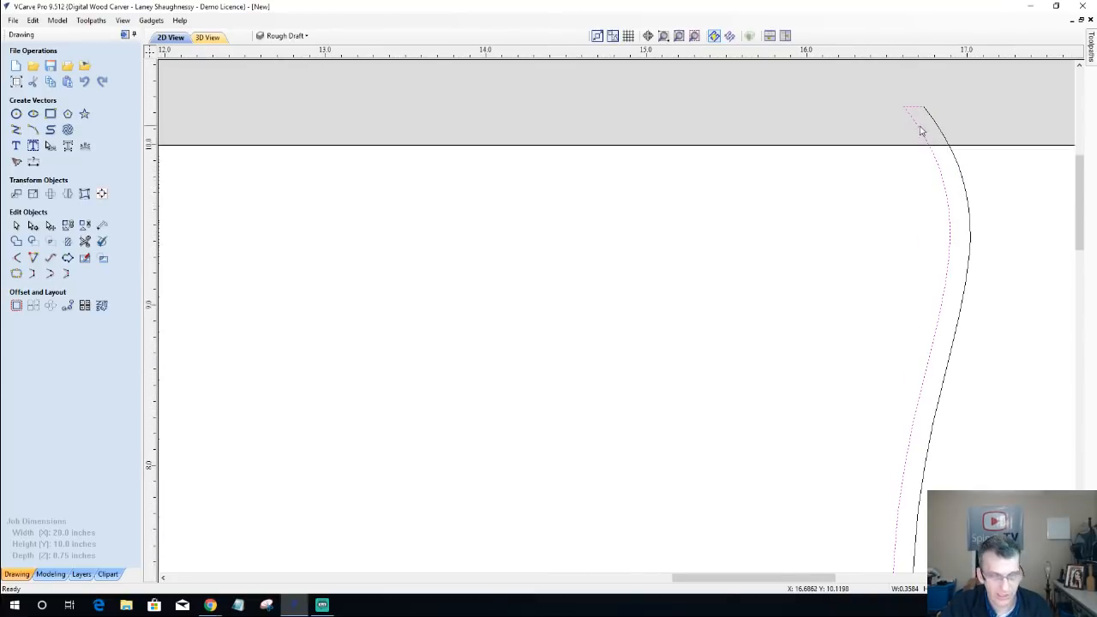
pyautogui.keyDown('shift'); pyautogui.click(936, 126); pyautogui.keyUp('shift')
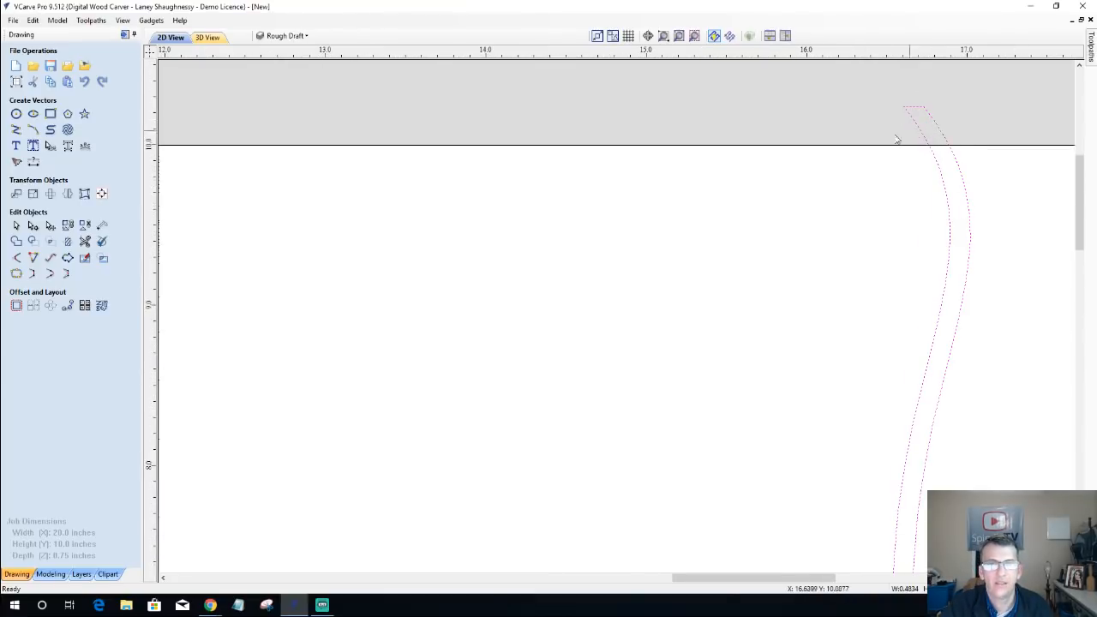
pyautogui.click(15, 274)
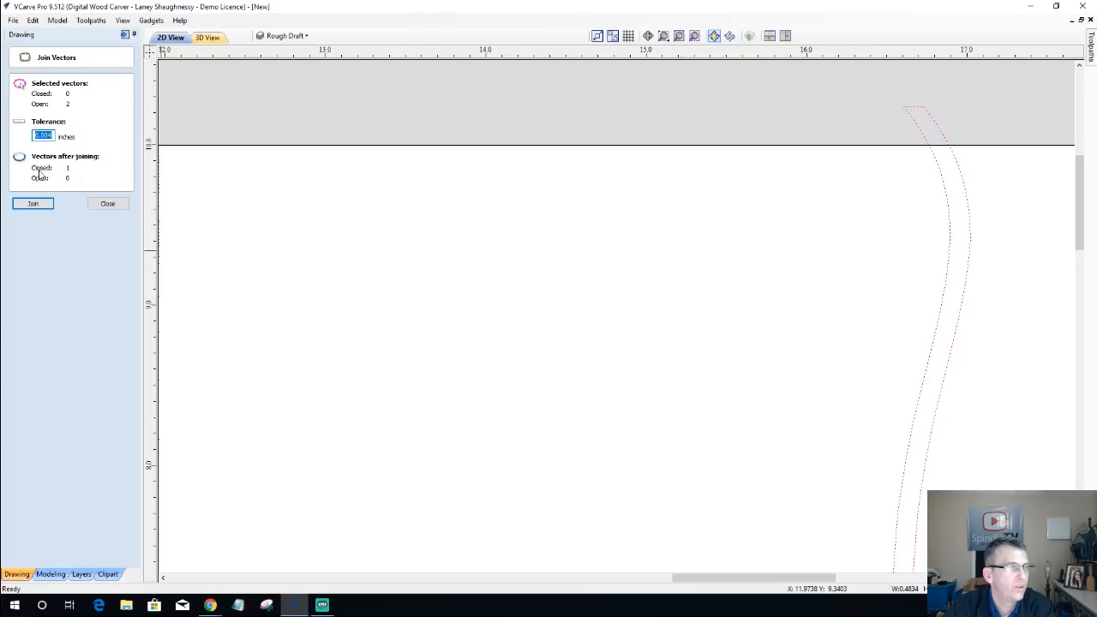
pyautogui.click(26, 205)
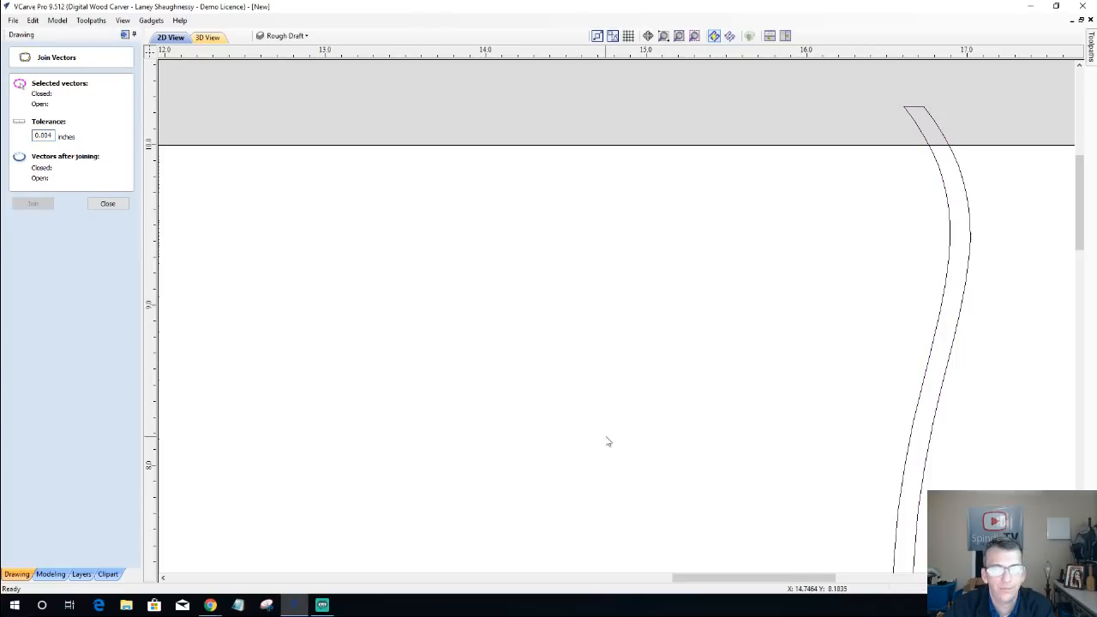
# Step: Stretch the closed S-shape's lower end down past the rounded rectangle's upper edge to about Y 6.16, and deselect it
pyautogui.scroll(-4, 608, 429)
pyautogui.scroll(2, 678, 418)
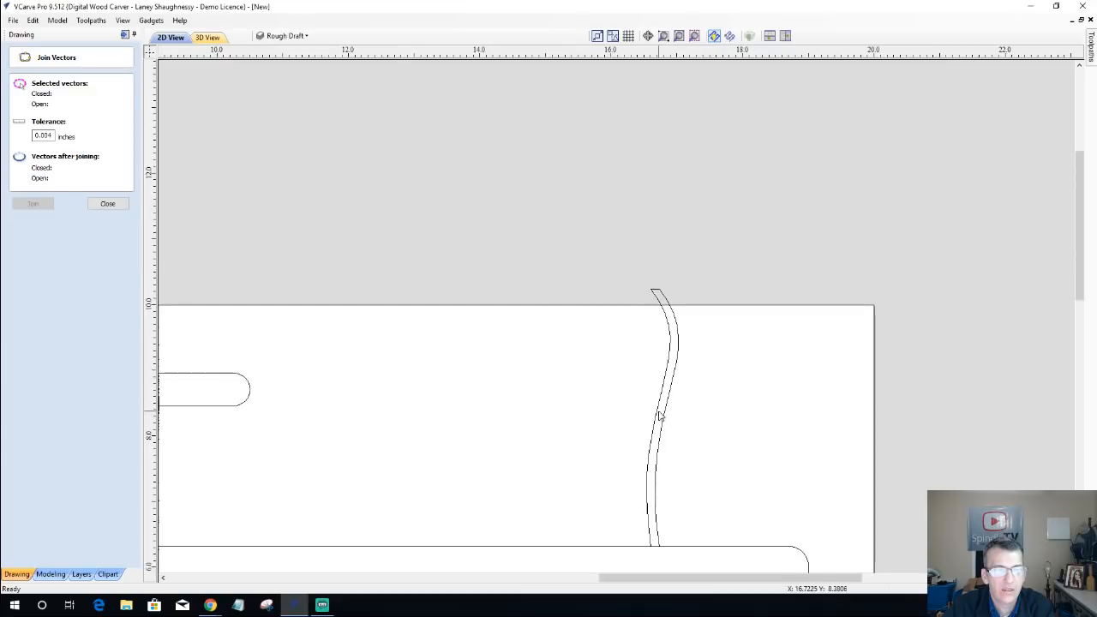
pyautogui.click(658, 415)
pyautogui.scroll(-3, 657, 413)
pyautogui.scroll(3, 655, 446)
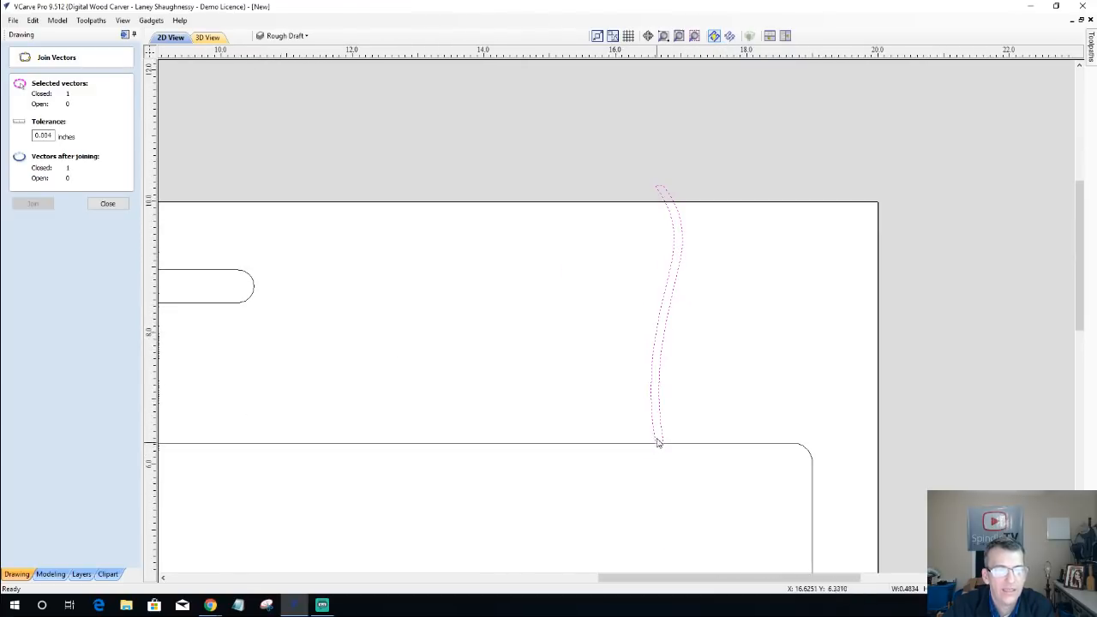
pyautogui.scroll(3, 657, 444)
pyautogui.scroll(-4, 780, 480)
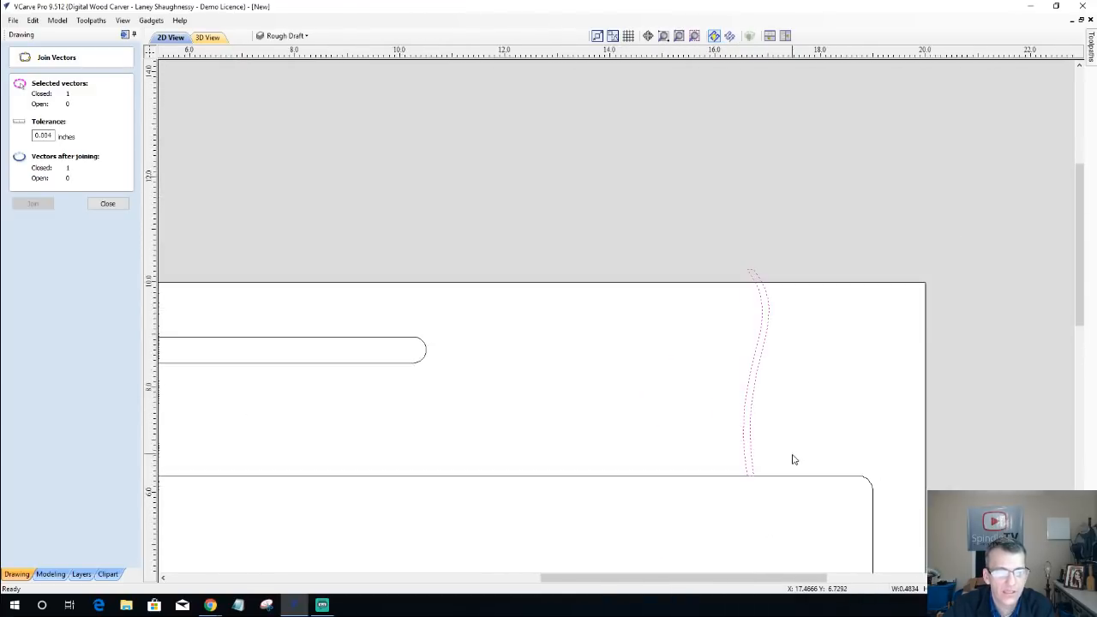
pyautogui.scroll(-4, 784, 476)
pyautogui.scroll(2, 403, 345)
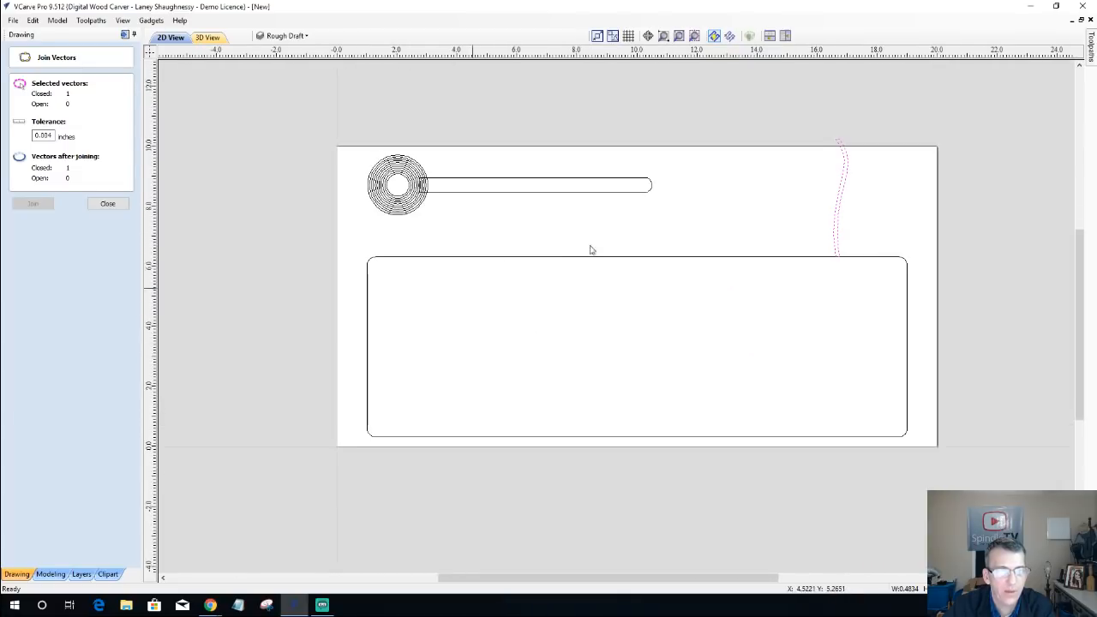
pyautogui.scroll(5, 831, 292)
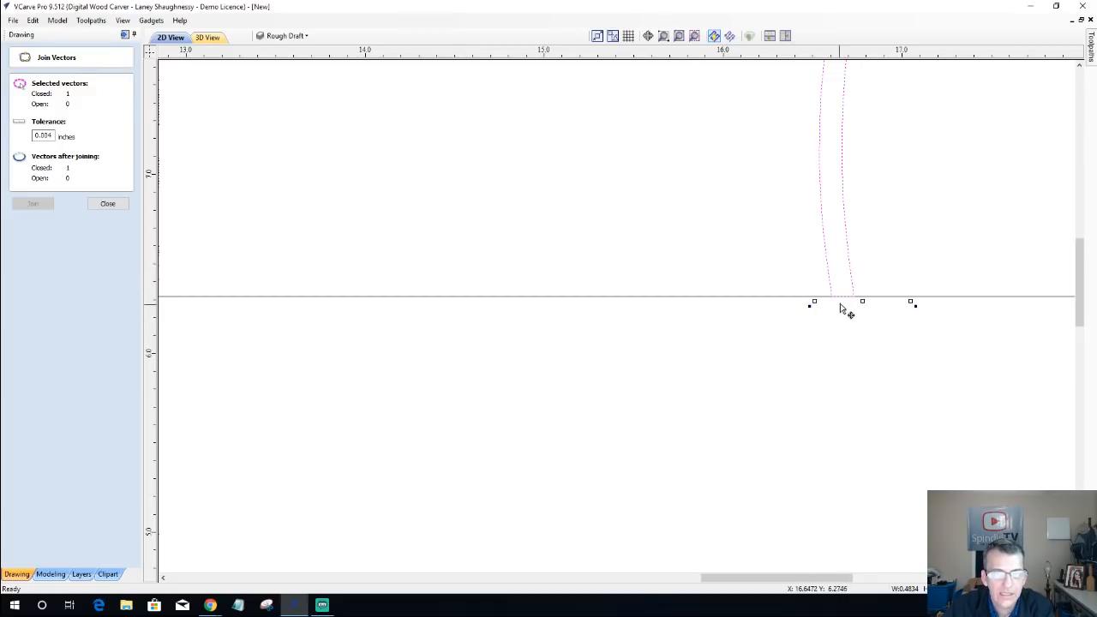
pyautogui.moveTo(863, 301); pyautogui.dragTo(863, 305)
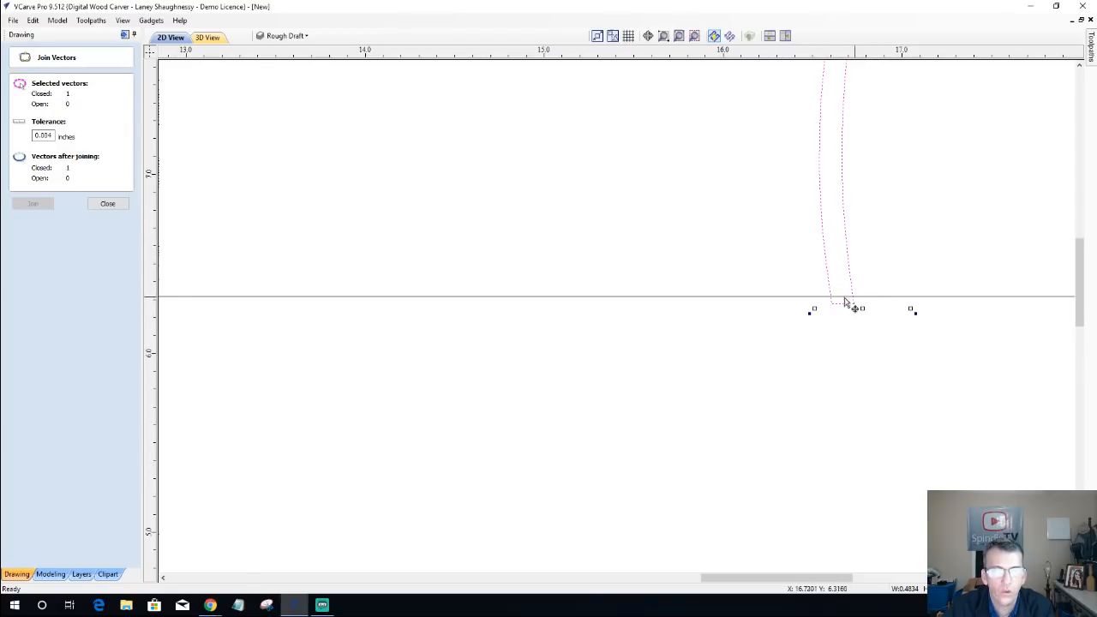
pyautogui.scroll(-5, 784, 332)
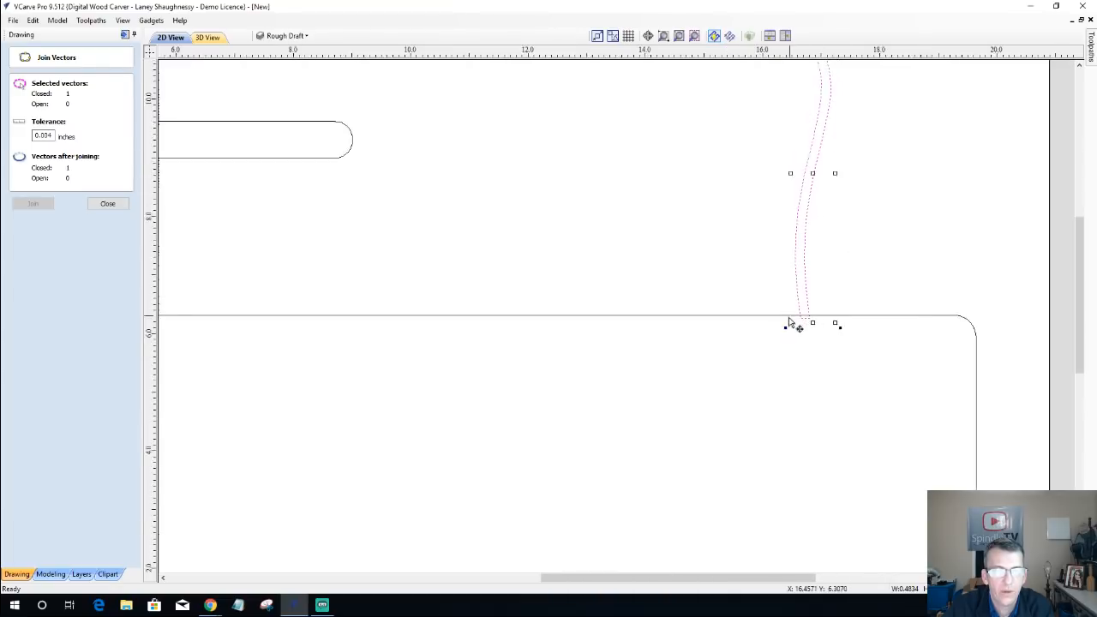
pyautogui.scroll(6, 782, 339)
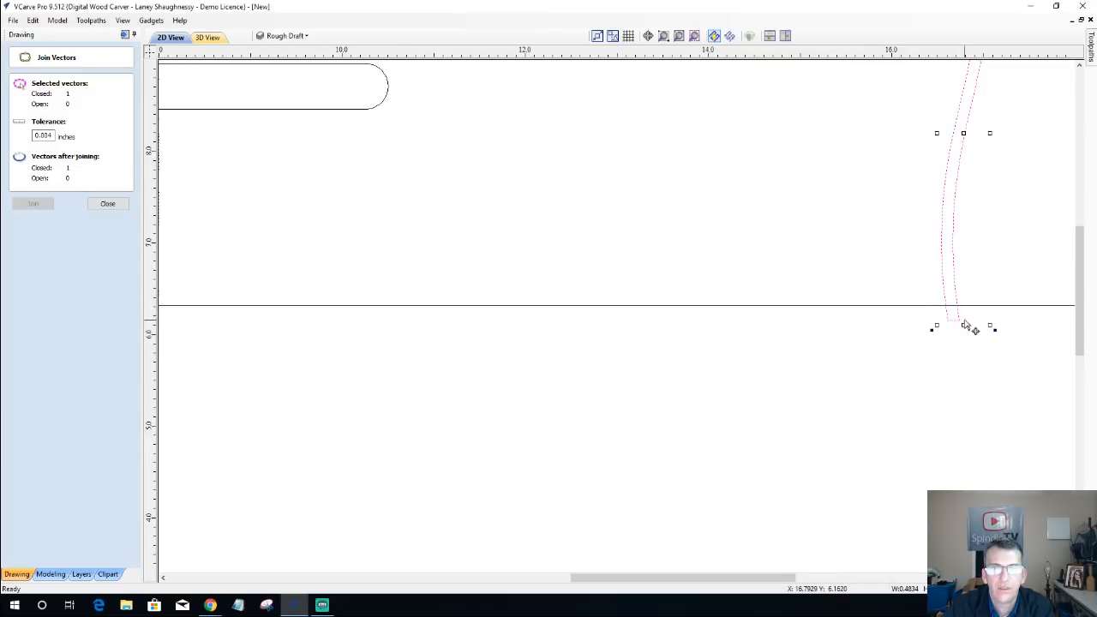
pyautogui.scroll(-5, 904, 371)
pyautogui.click(865, 384)
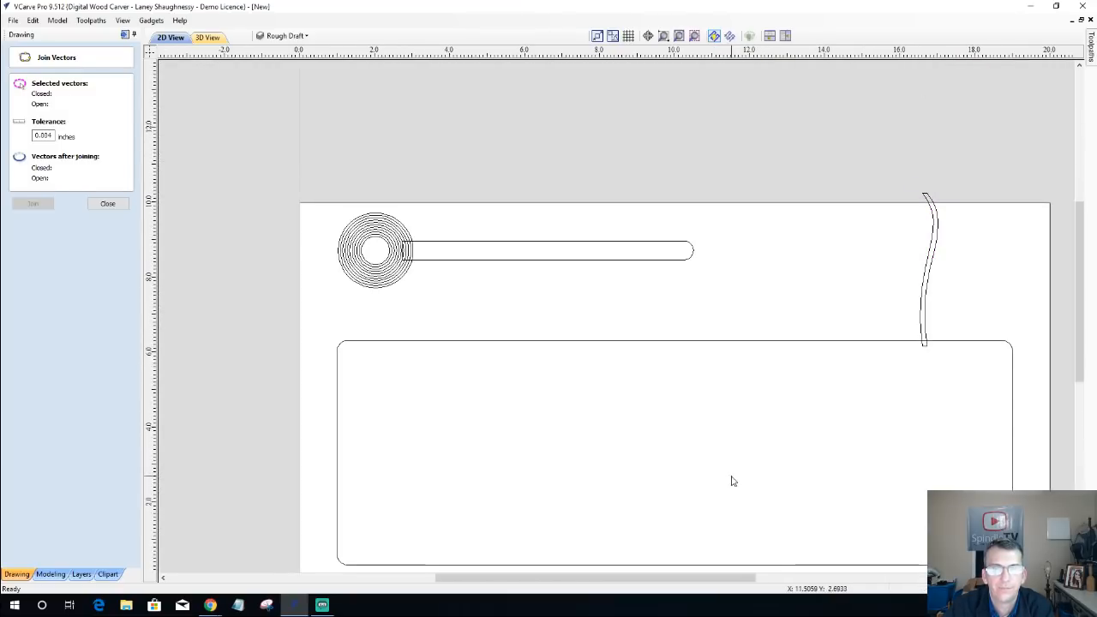
# Step: Draw a square-cornered rectangle about 3.8 by 2.4 inches between the round-ended bar and the S-shape, and move it slightly upward
pyautogui.scroll(-4, 730, 480)
pyautogui.scroll(2, 543, 401)
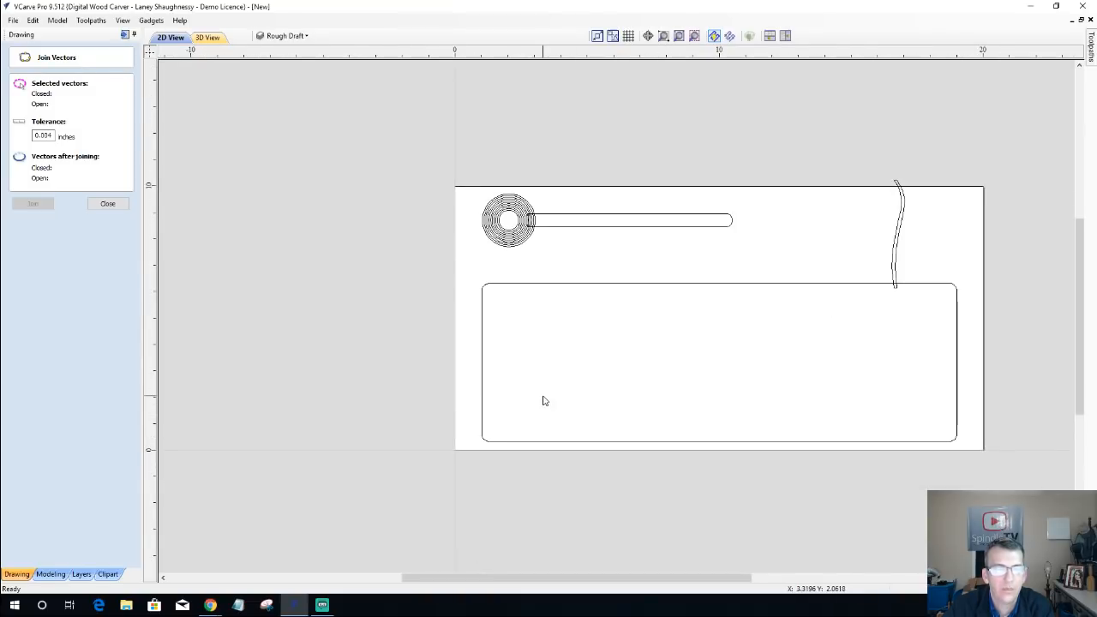
pyautogui.scroll(1, 541, 400)
pyautogui.scroll(-1, 541, 400)
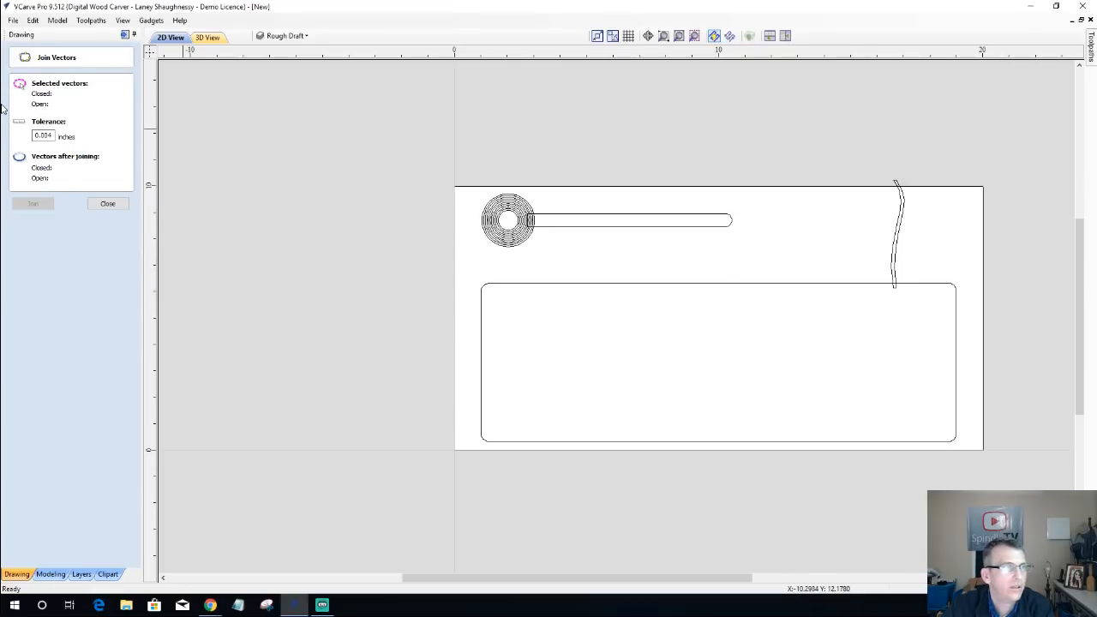
pyautogui.click(106, 205)
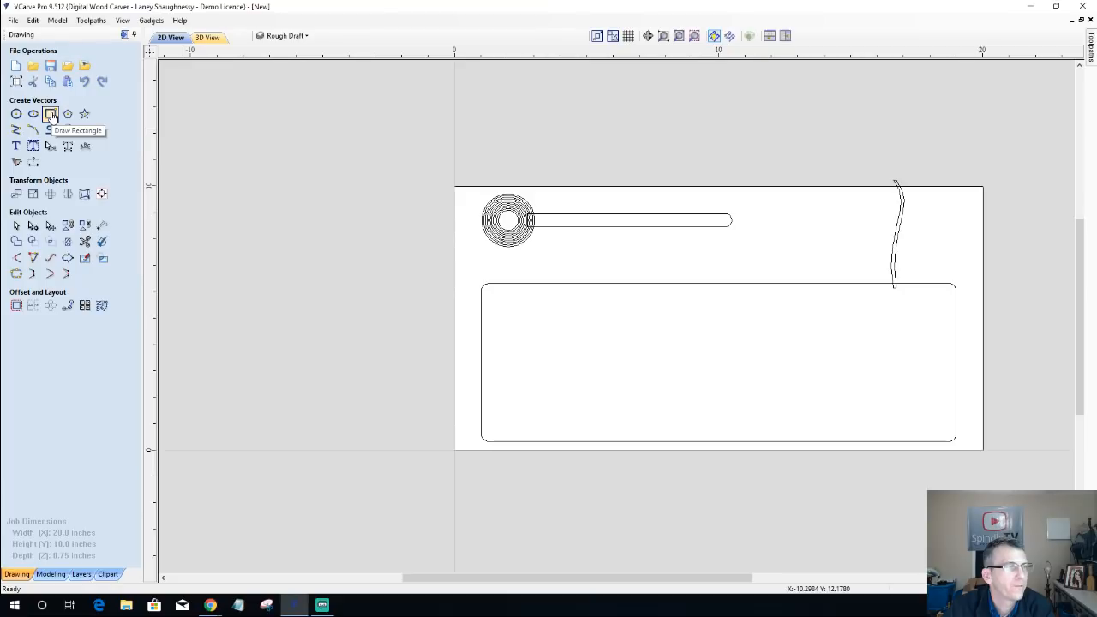
pyautogui.click(51, 115)
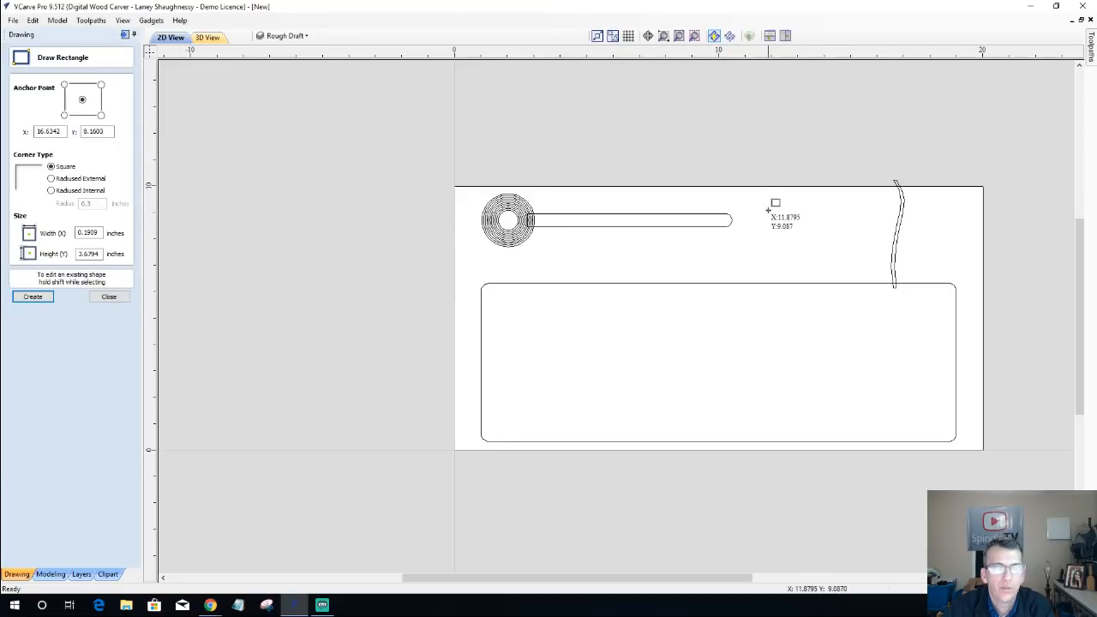
pyautogui.moveTo(769, 206); pyautogui.dragTo(867, 268)
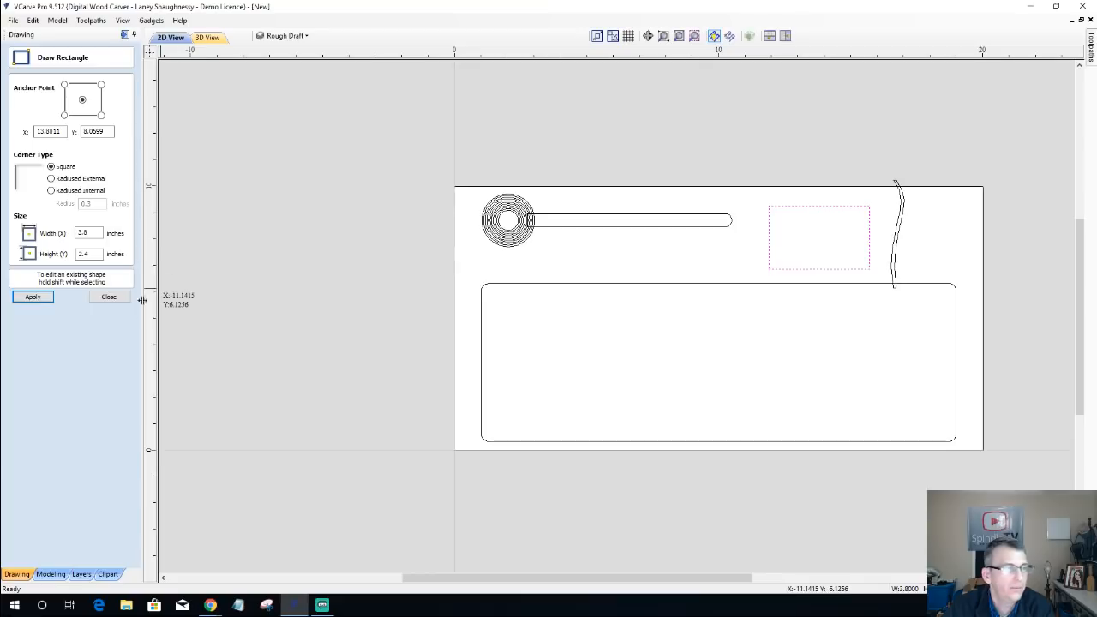
pyautogui.click(109, 296)
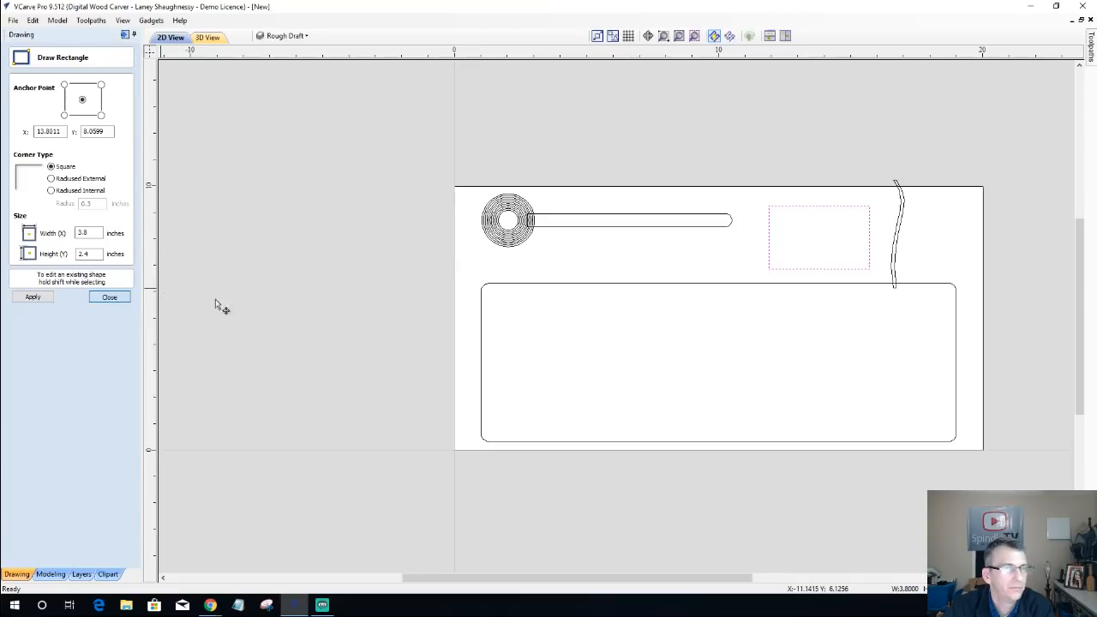
pyautogui.click(796, 207)
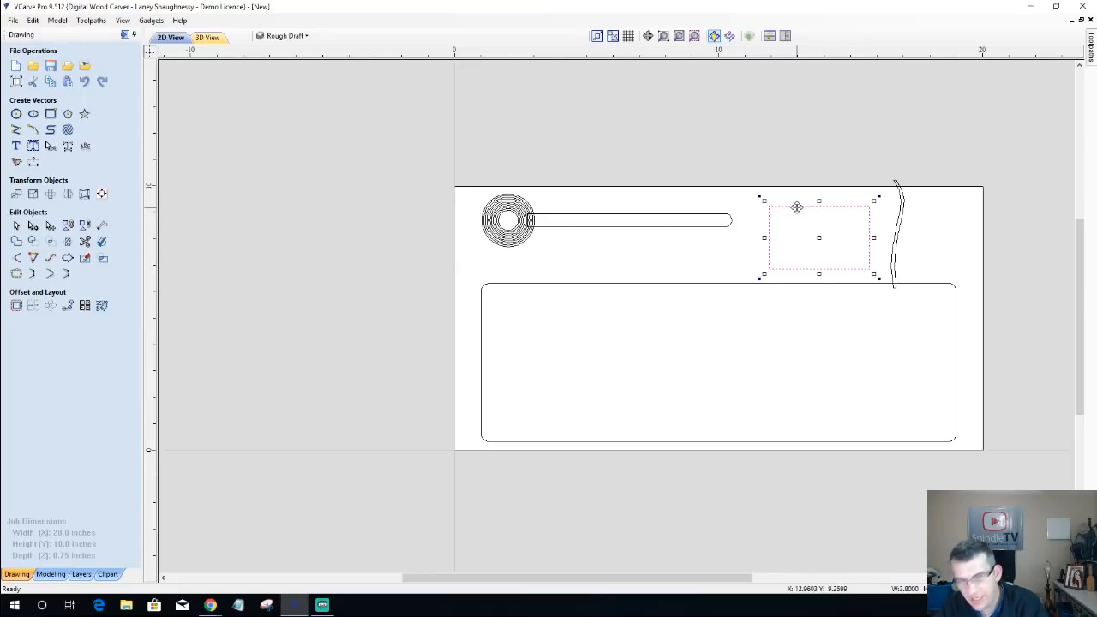
pyautogui.moveTo(796, 207); pyautogui.dragTo(796, 205)
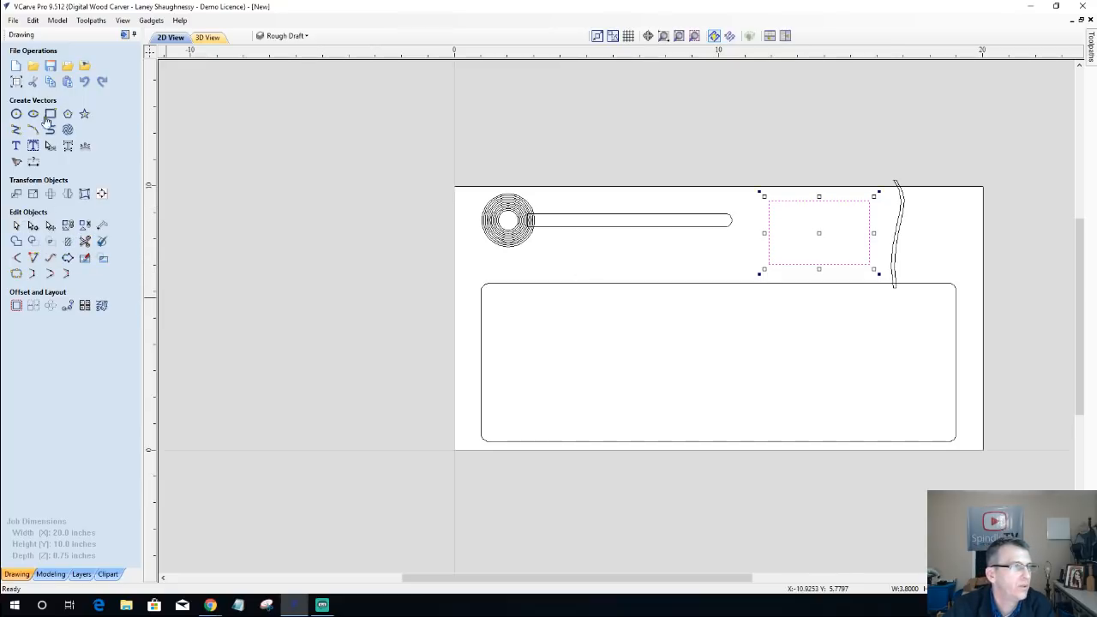
# Step: Draw a long thin square-cornered rectangle about 10.4 by 0.4 inches between the ringed bar and the large rounded rectangle
pyautogui.click(51, 114)
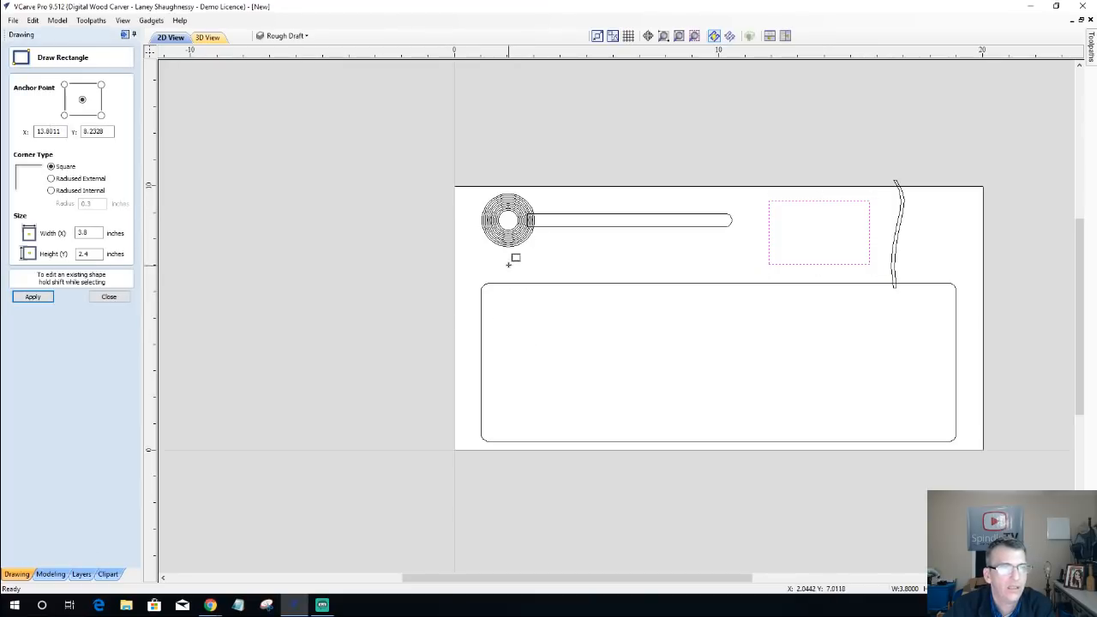
pyautogui.moveTo(478, 259); pyautogui.dragTo(753, 268)
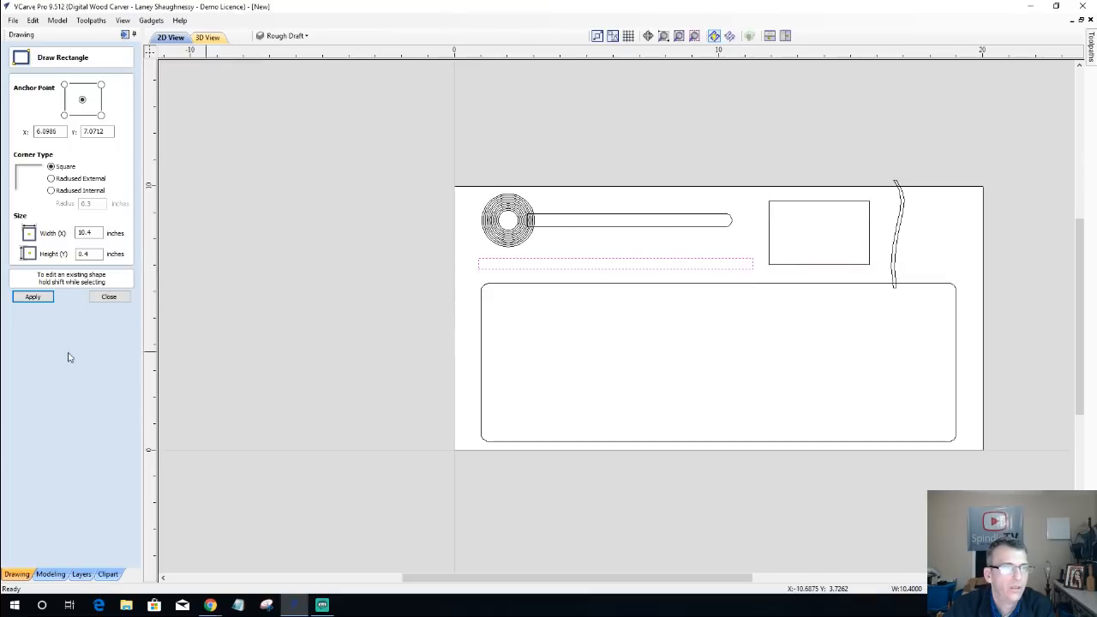
pyautogui.click(110, 297)
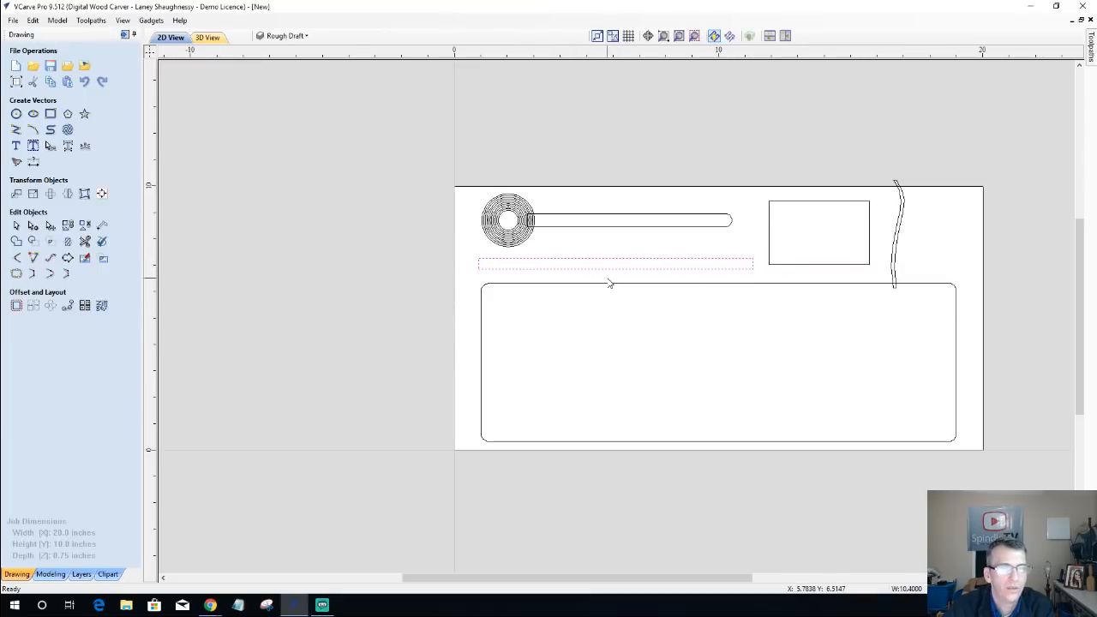
# Step: Set the height of the long thin rectangle to .5 inches, keeping its width independent, and deselect it
pyautogui.scroll(2, 493, 293)
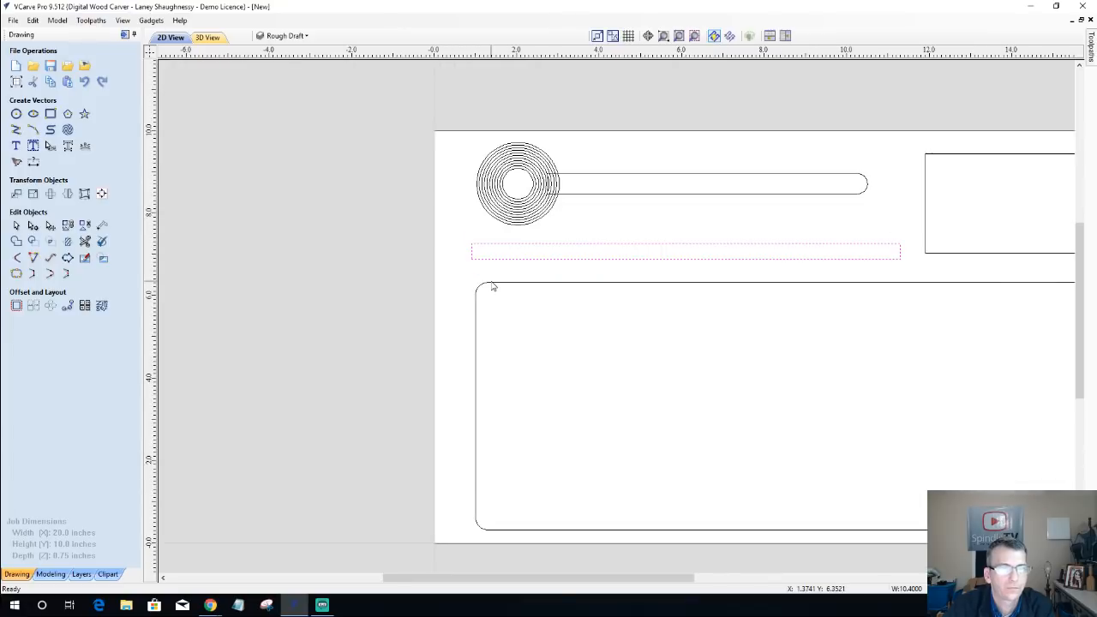
pyautogui.click(535, 259)
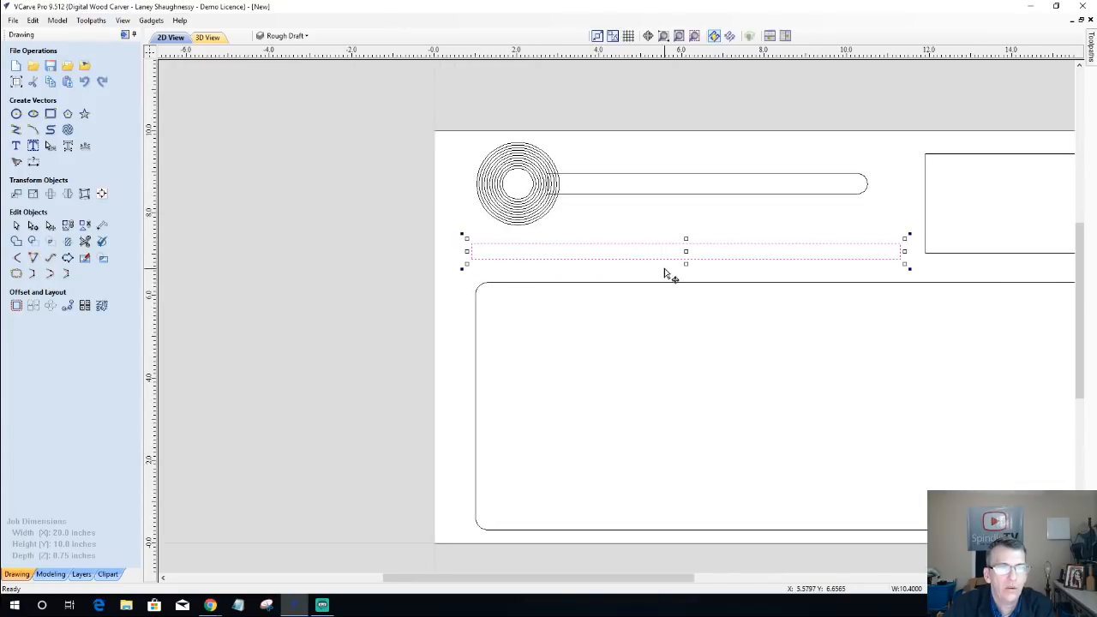
pyautogui.moveTo(686, 236); pyautogui.dragTo(686, 237)
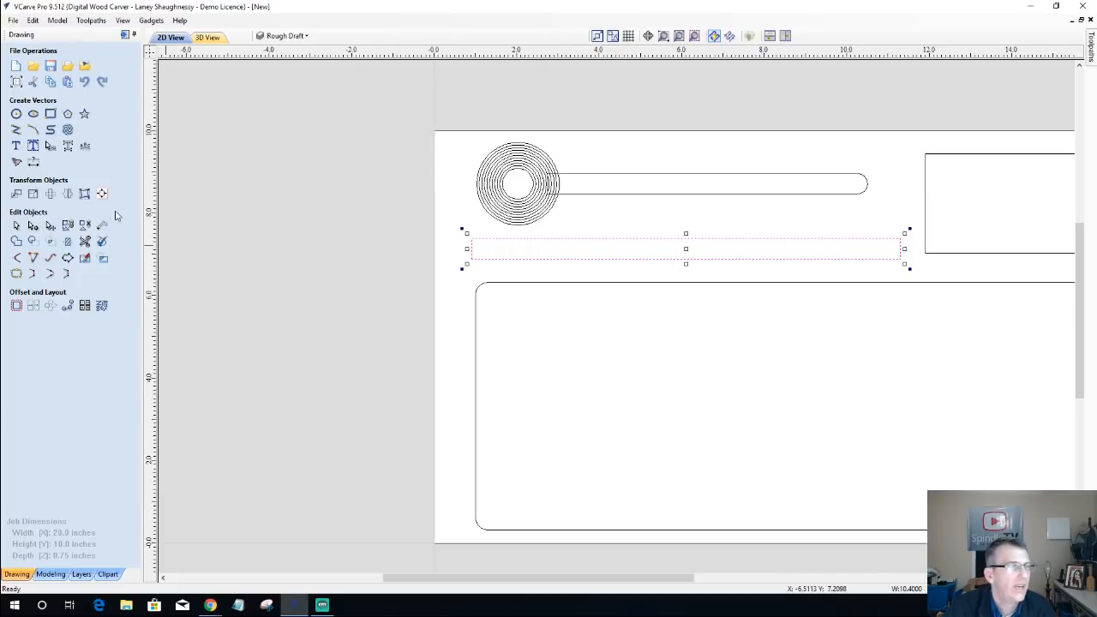
pyautogui.click(34, 195)
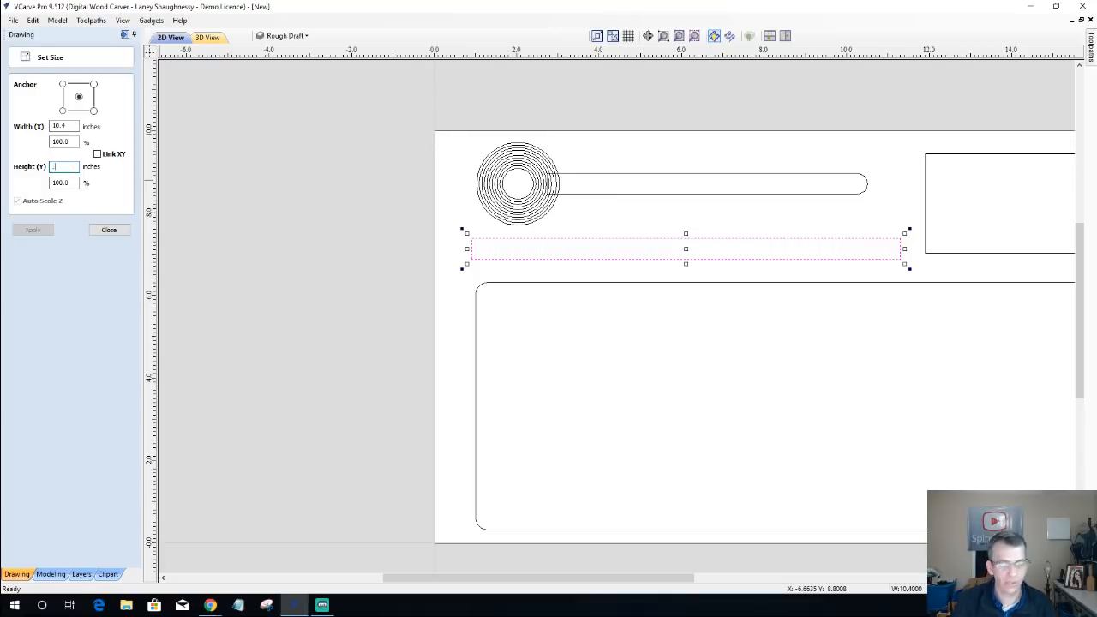
pyautogui.write('5')
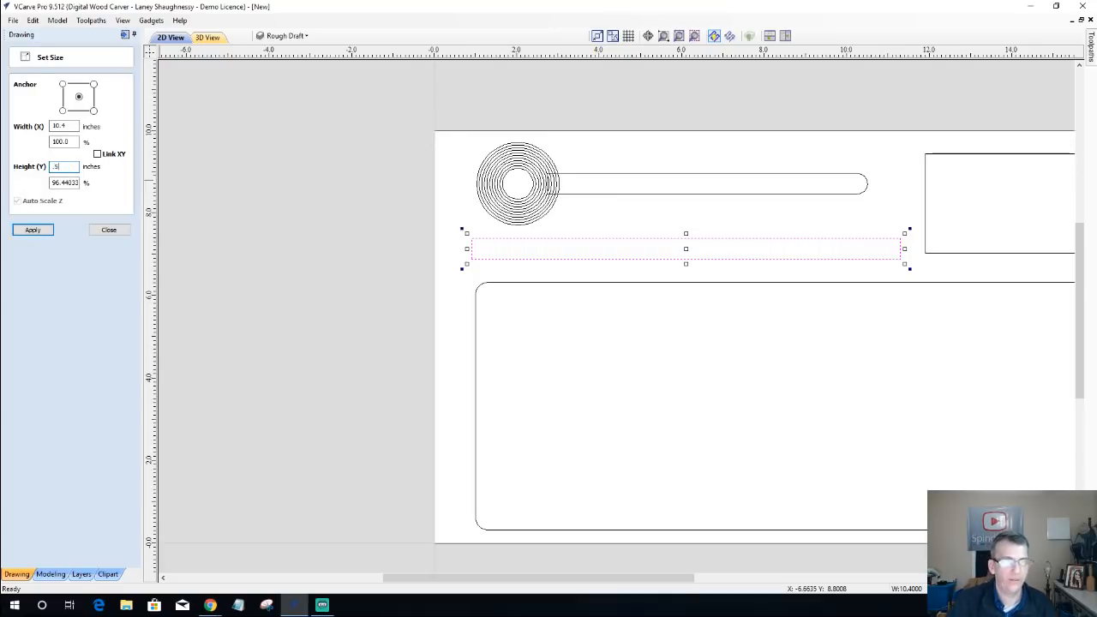
pyautogui.click(32, 229)
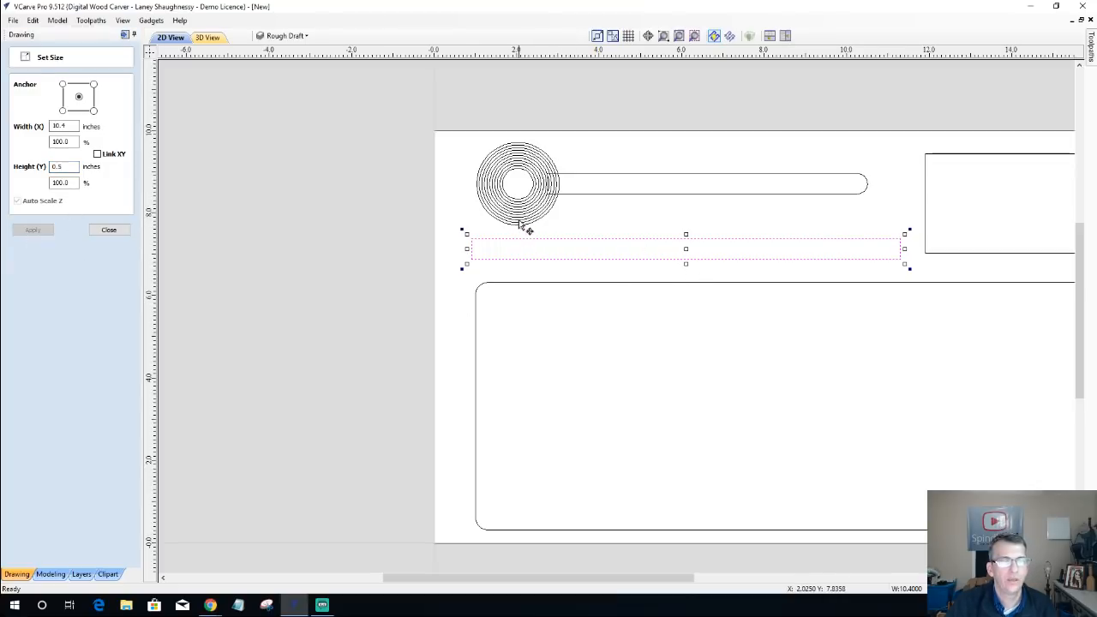
pyautogui.scroll(-1, 672, 252)
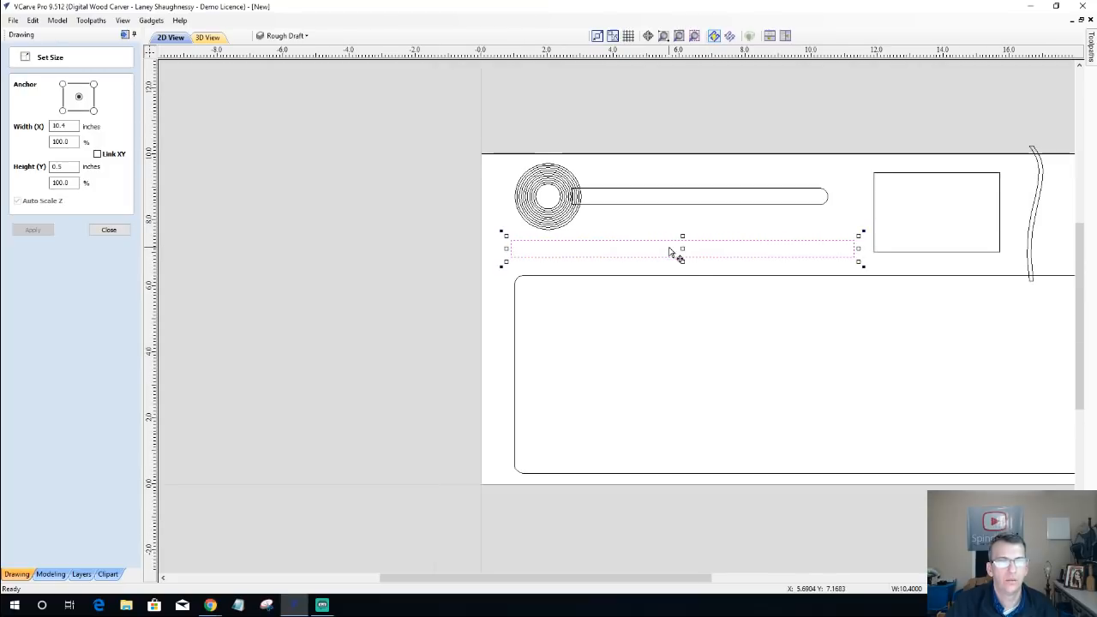
pyautogui.scroll(1, 674, 252)
pyautogui.scroll(-1, 673, 252)
pyautogui.scroll(-1, 743, 256)
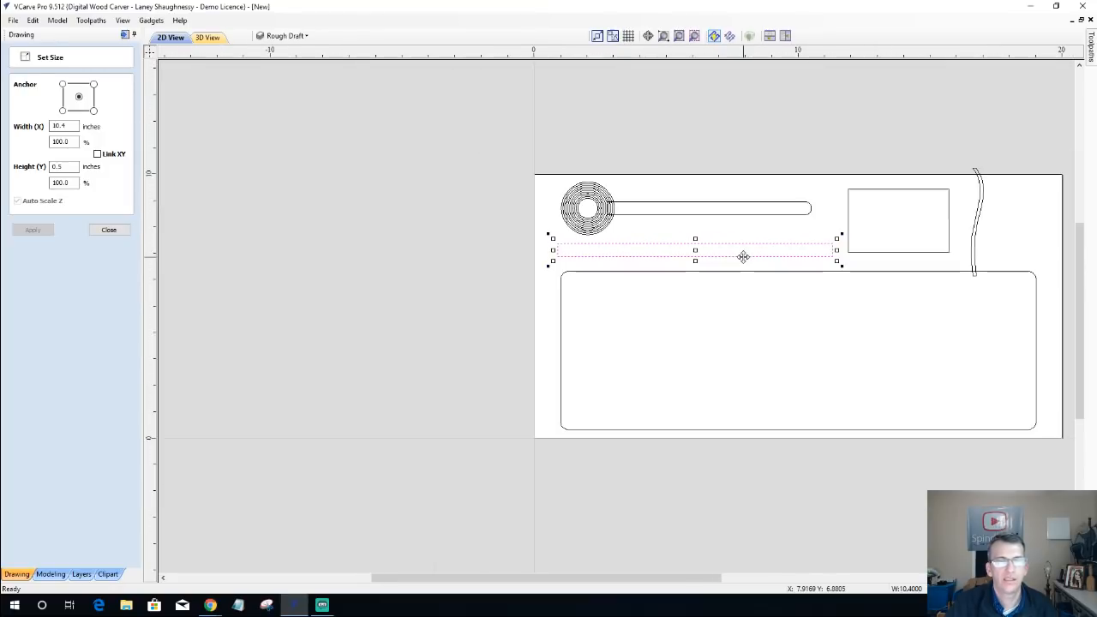
pyautogui.scroll(1, 743, 256)
pyautogui.scroll(-1, 743, 256)
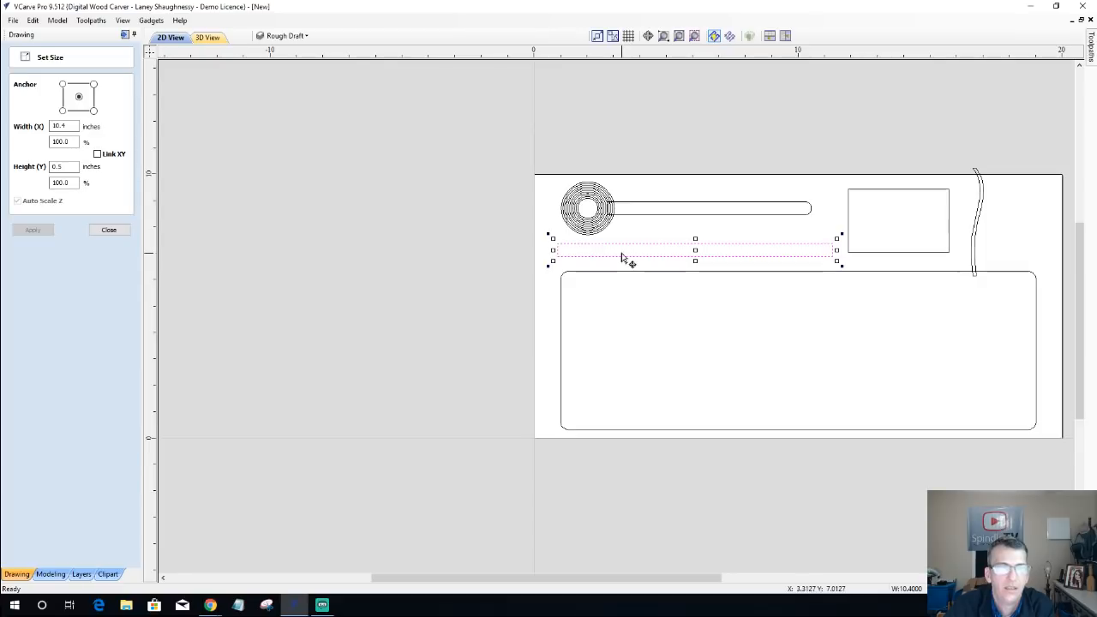
pyautogui.click(715, 271)
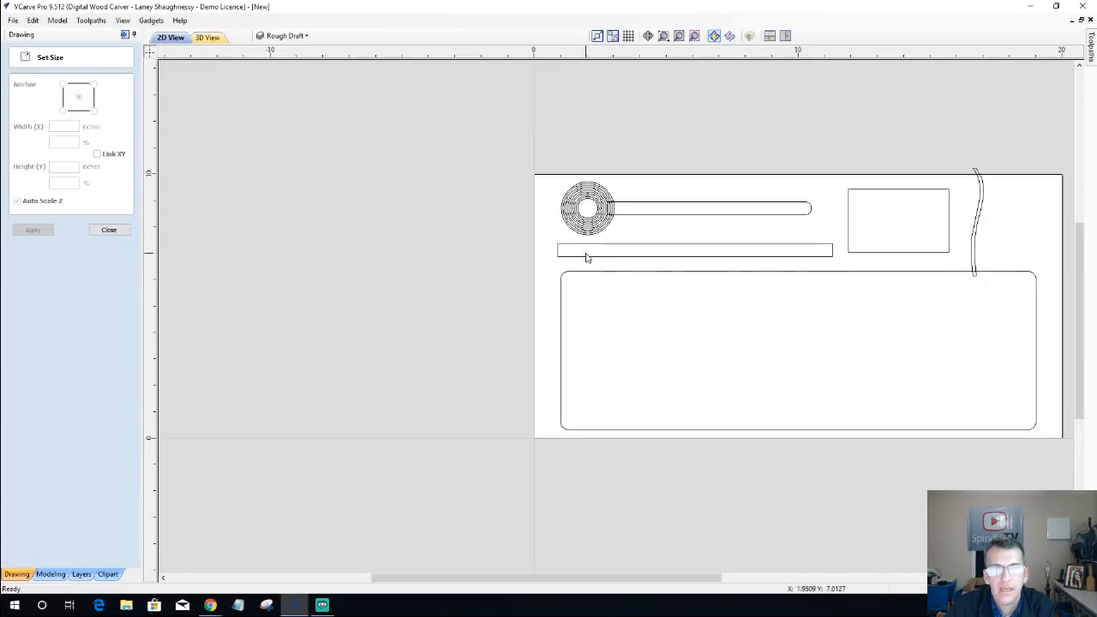
# Step: Convert the left end span of the long thin rectangle to an outward arc in node editing
pyautogui.click(560, 251)
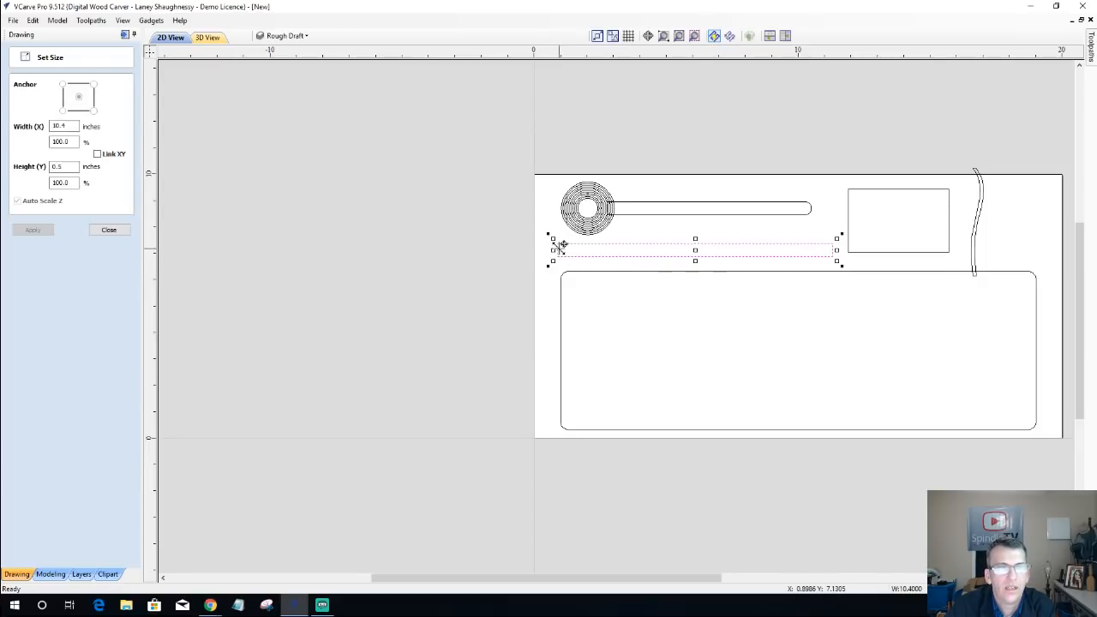
pyautogui.scroll(3, 557, 252)
pyautogui.scroll(1, 560, 254)
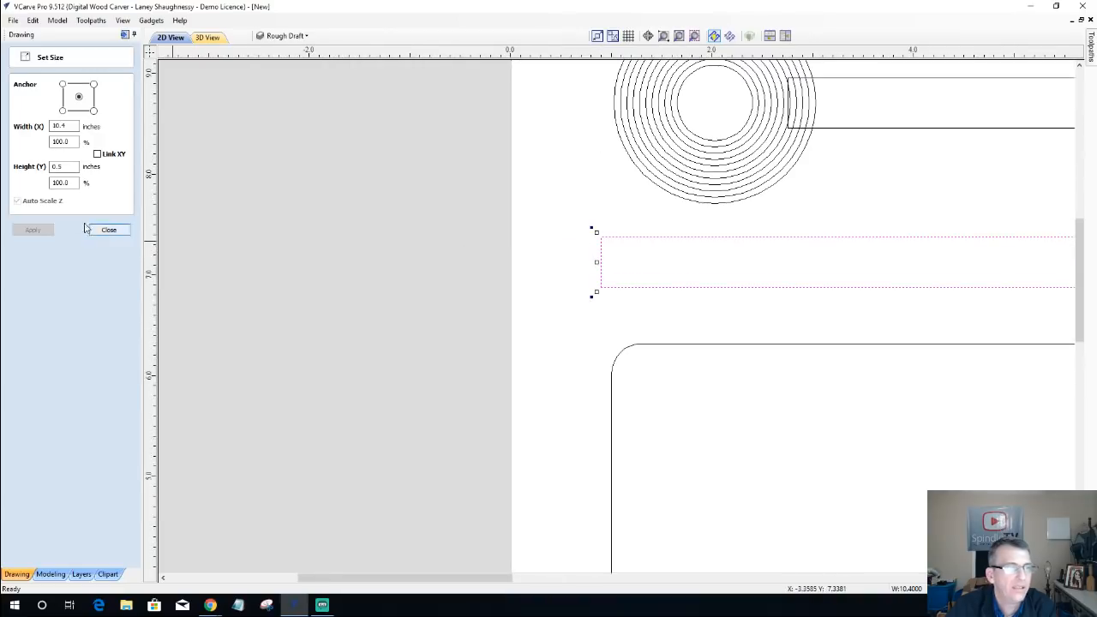
pyautogui.click(109, 230)
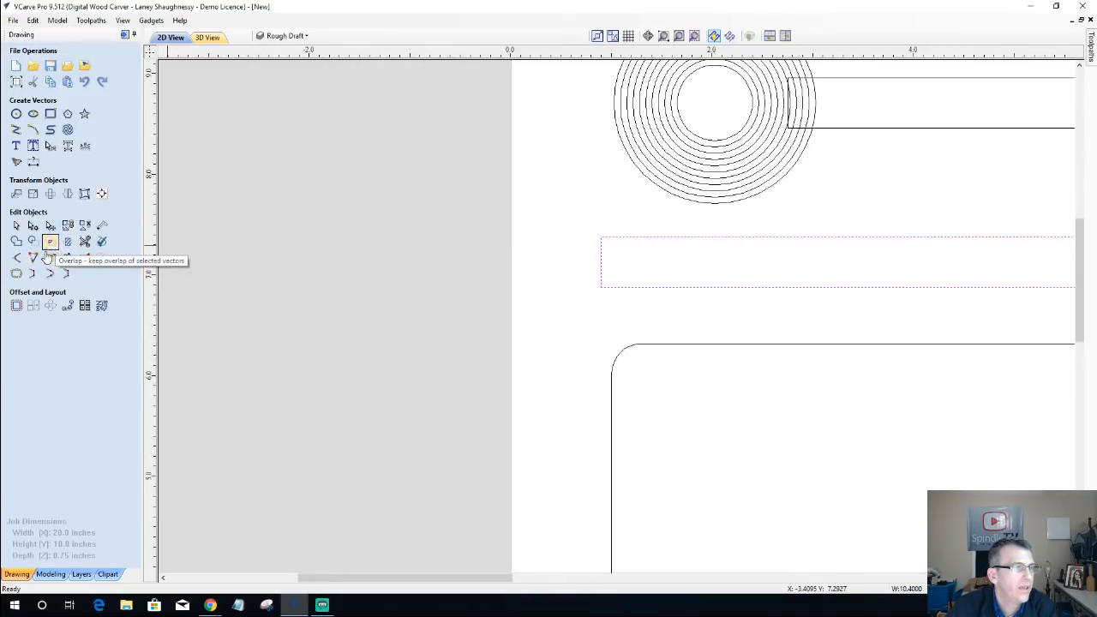
pyautogui.click(32, 228)
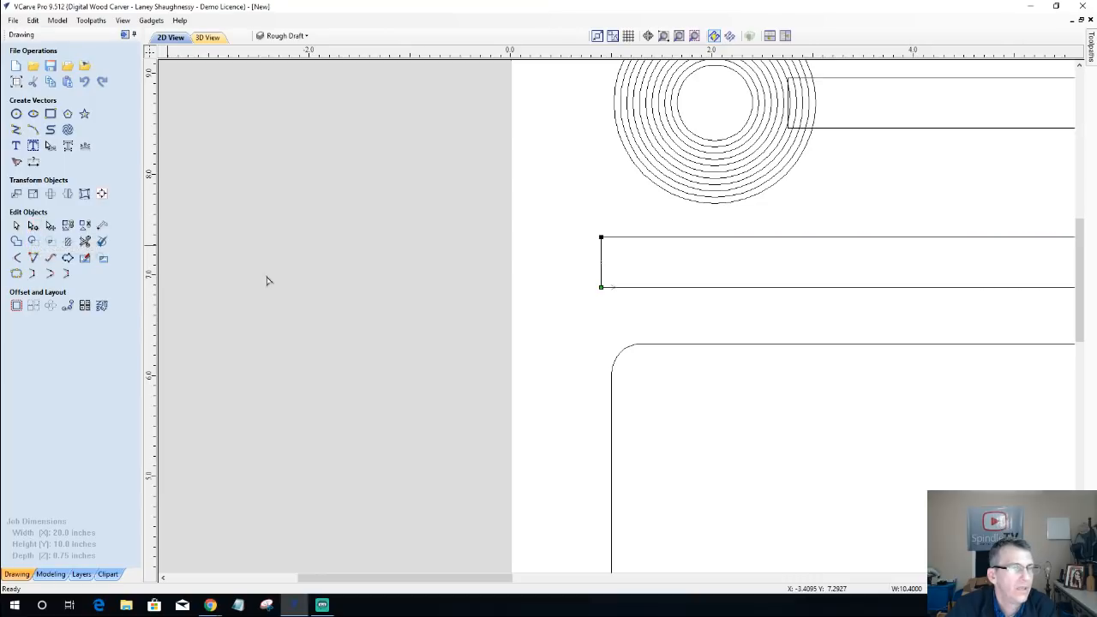
pyautogui.rightClick(603, 254)
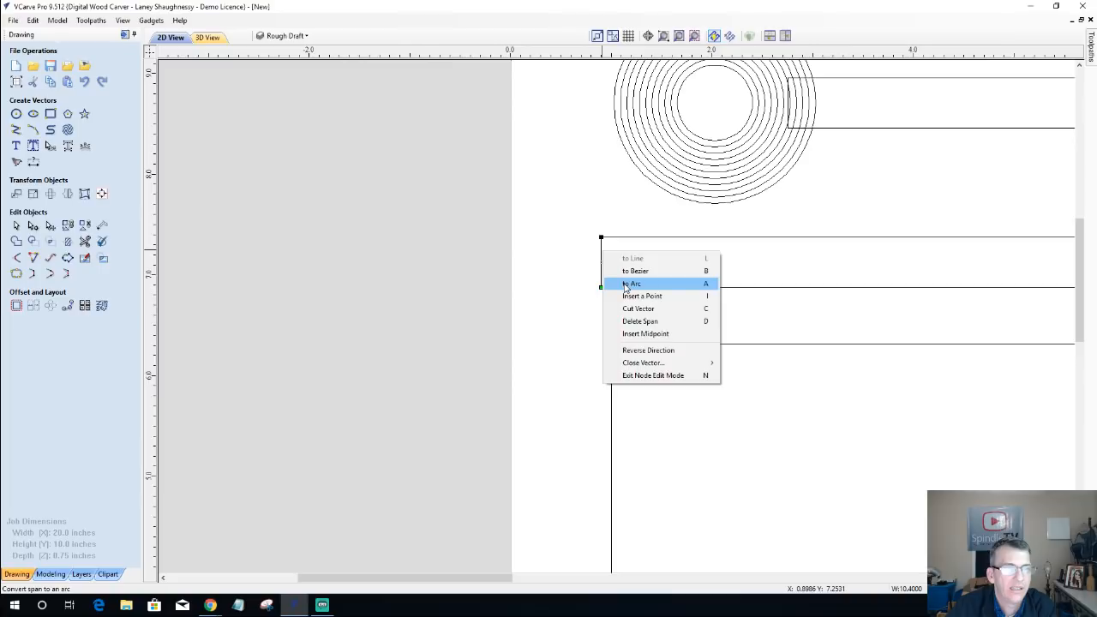
pyautogui.click(628, 284)
pyautogui.scroll(-5, 592, 315)
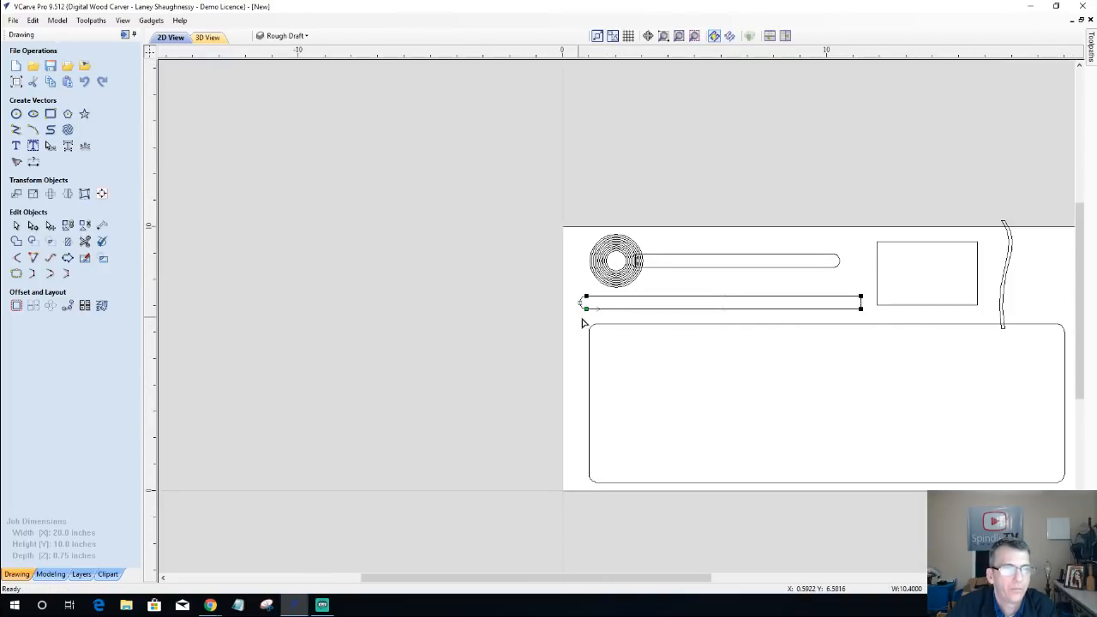
# Step: Convert the right end span of the same thin rectangle to an outward arc and deselect the shape
pyautogui.scroll(4, 874, 309)
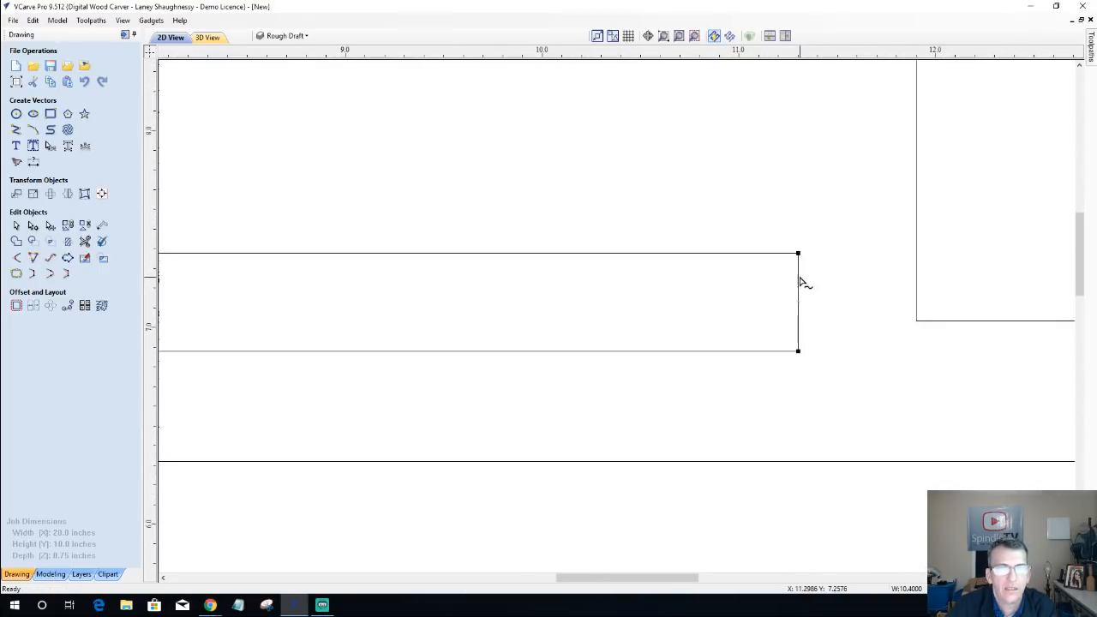
pyautogui.rightClick(800, 279)
pyautogui.click(825, 306)
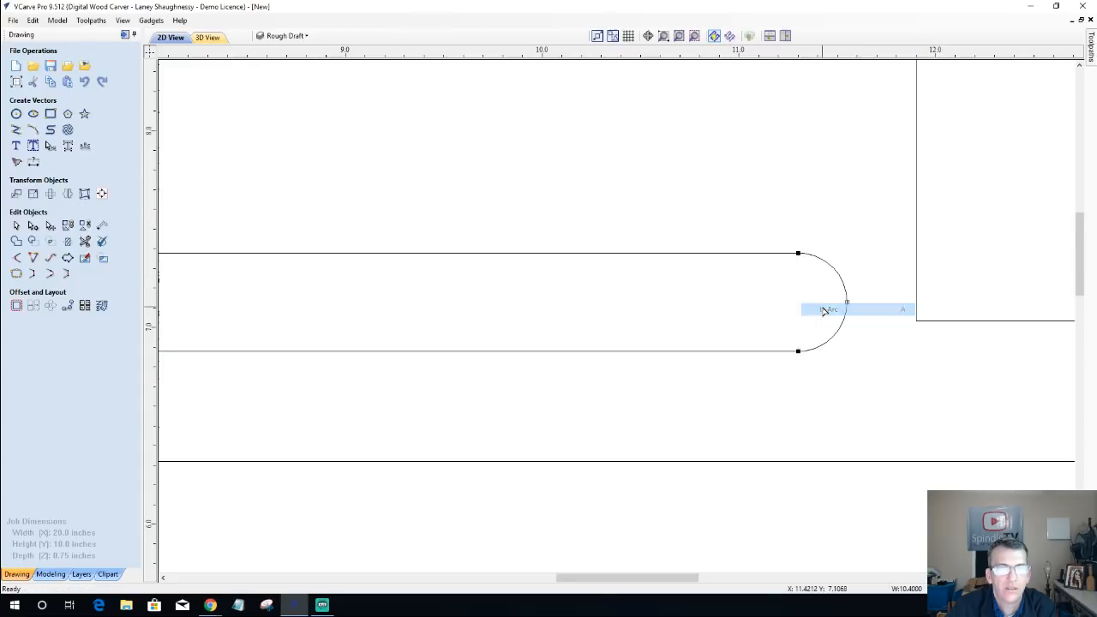
pyautogui.scroll(-2, 823, 317)
pyautogui.scroll(-5, 822, 317)
pyautogui.scroll(2, 688, 279)
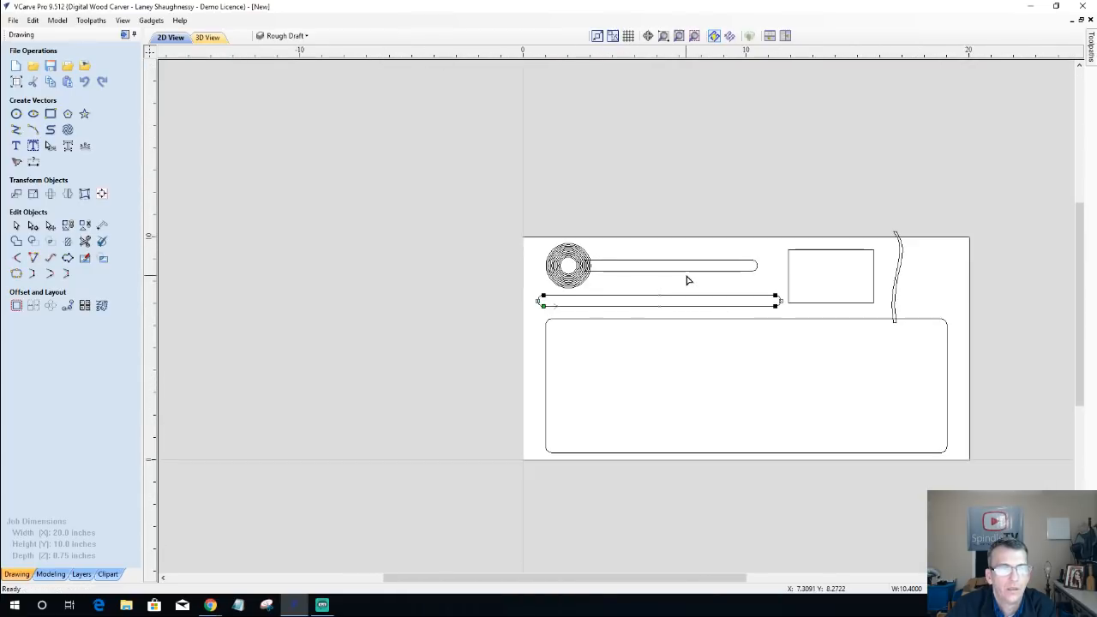
pyautogui.click(529, 286)
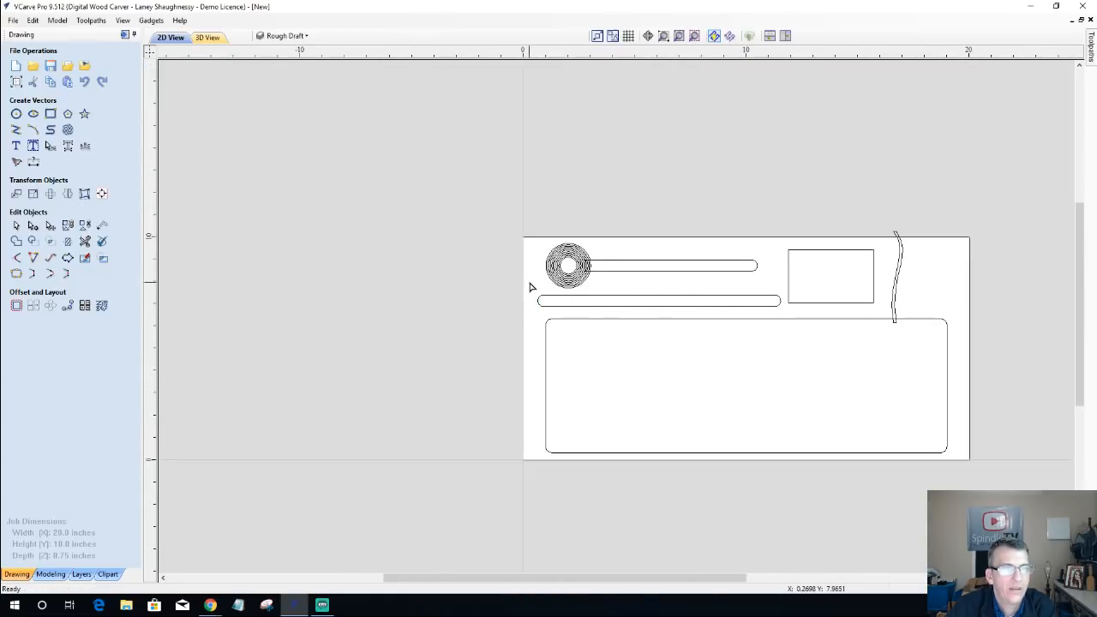
# Step: Shorten the lower round-ended bar by stretching its left end inward to about X 2.2, and deselect it
pyautogui.scroll(3, 528, 291)
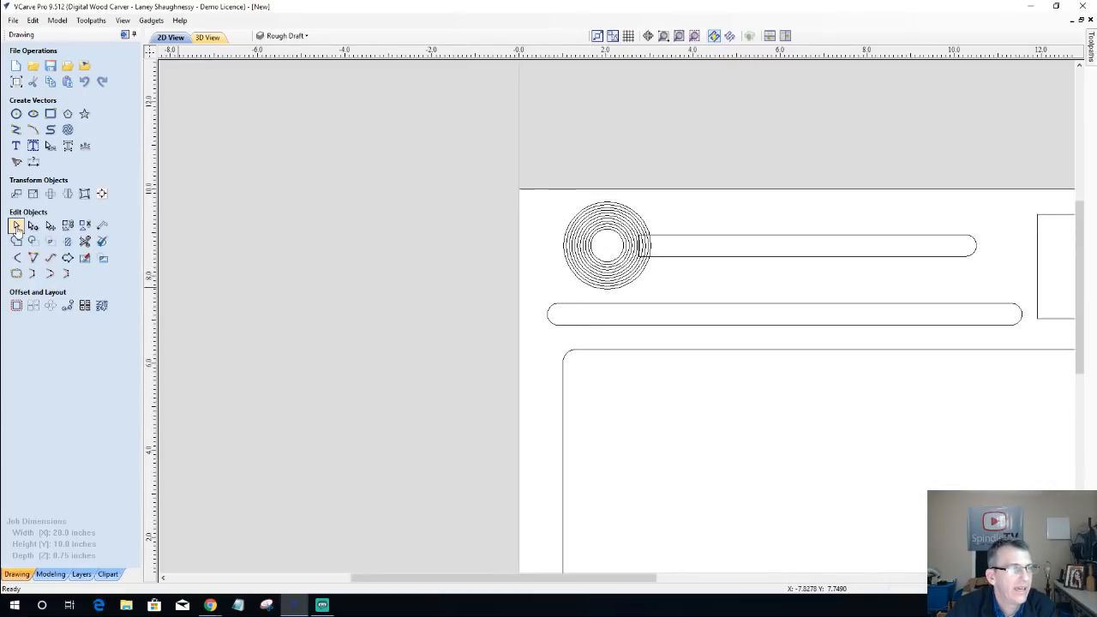
pyautogui.click(16, 226)
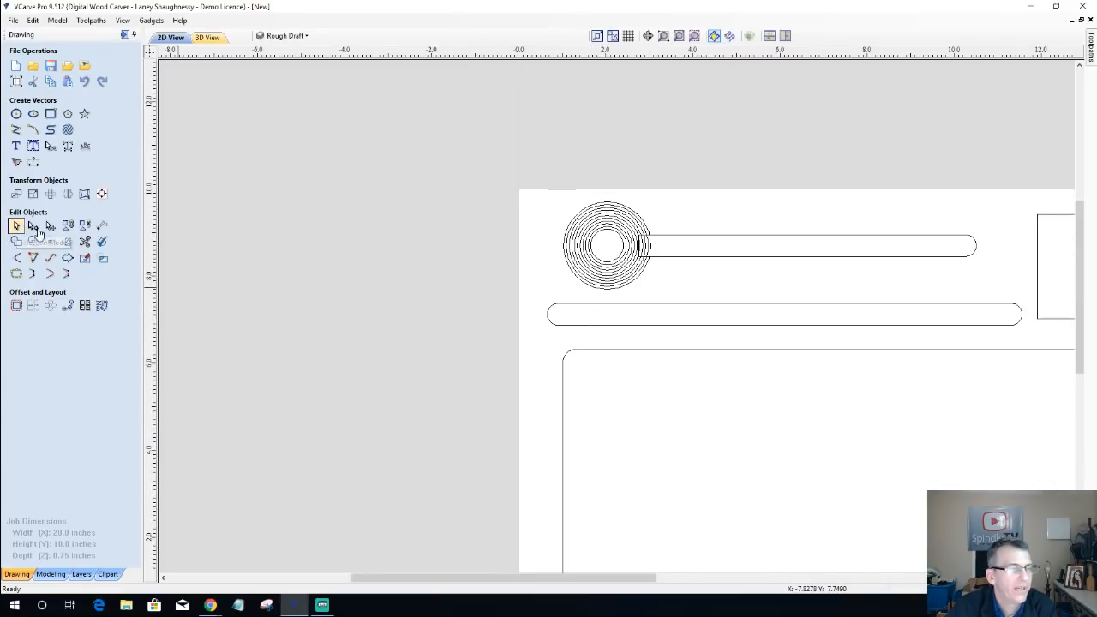
pyautogui.click(636, 306)
pyautogui.click(584, 305)
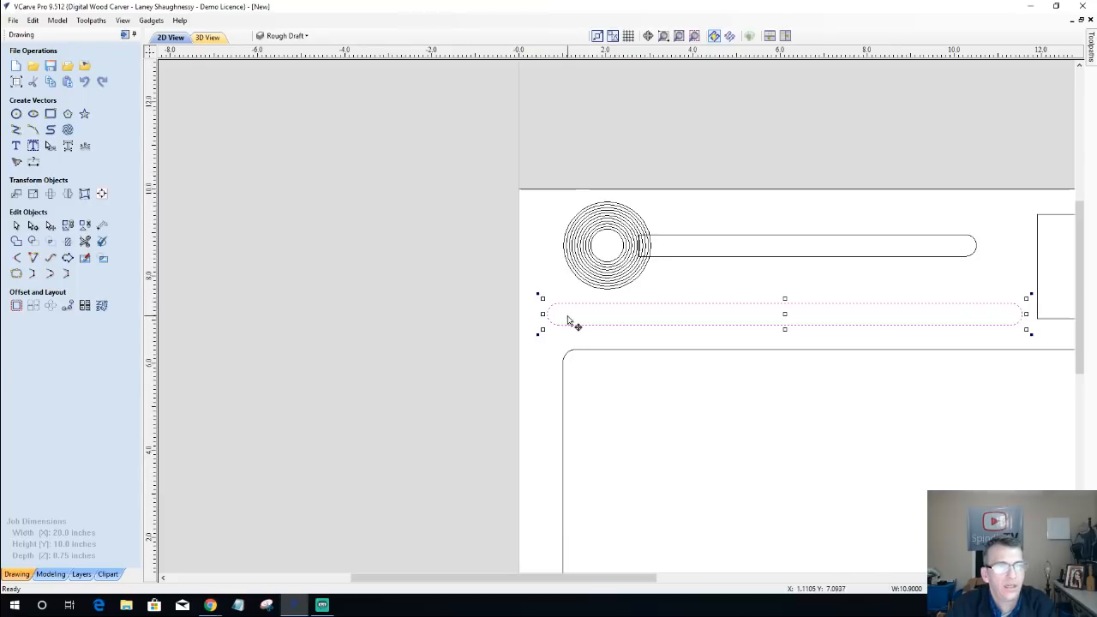
pyautogui.moveTo(542, 314); pyautogui.dragTo(618, 319)
pyautogui.click(582, 366)
pyautogui.scroll(-3, 576, 368)
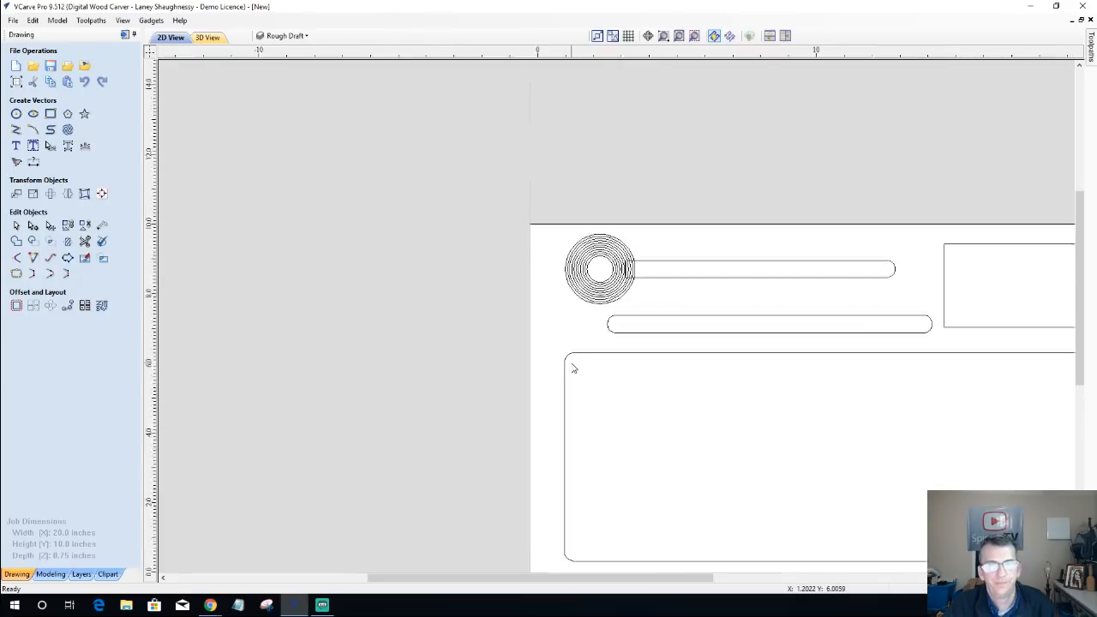
pyautogui.scroll(1, 882, 345)
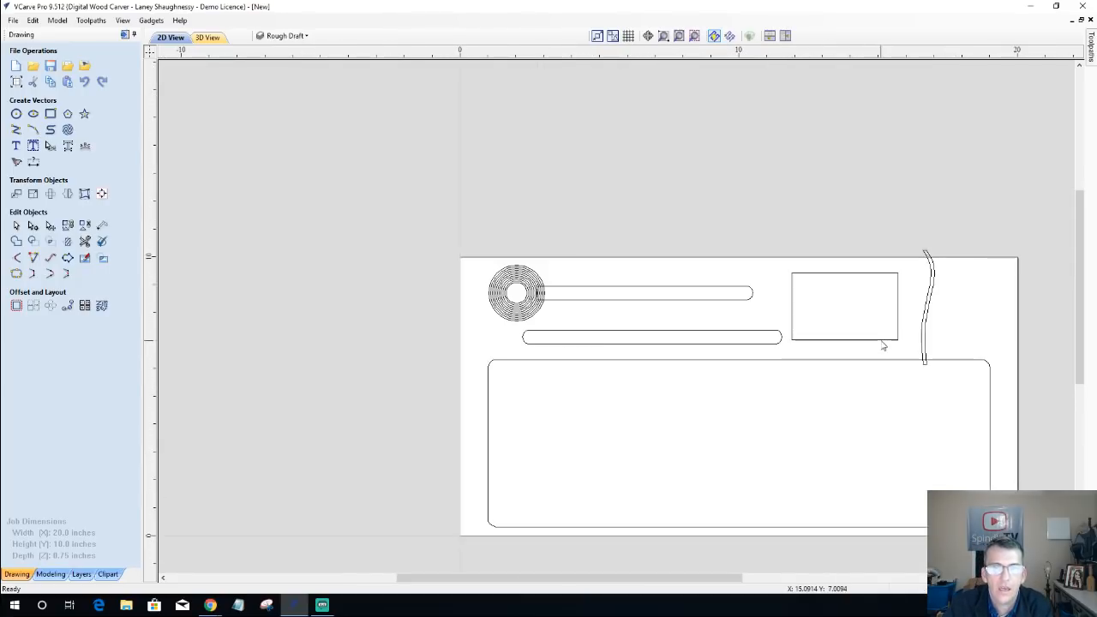
pyautogui.click(883, 341)
pyautogui.scroll(3, 883, 276)
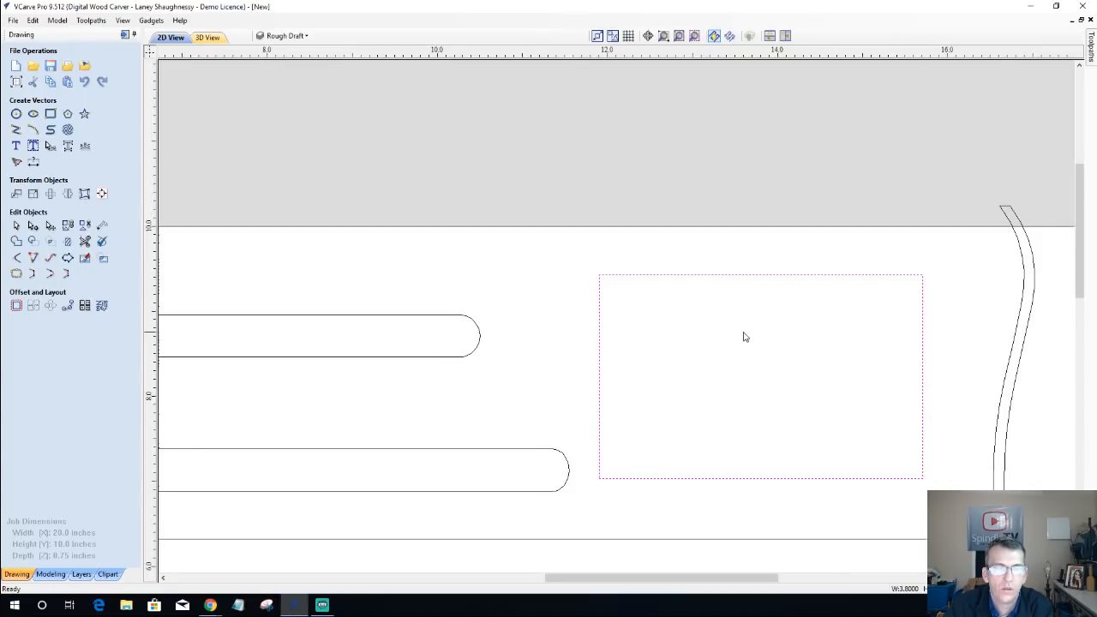
pyautogui.scroll(-3, 527, 458)
pyautogui.scroll(2, 388, 353)
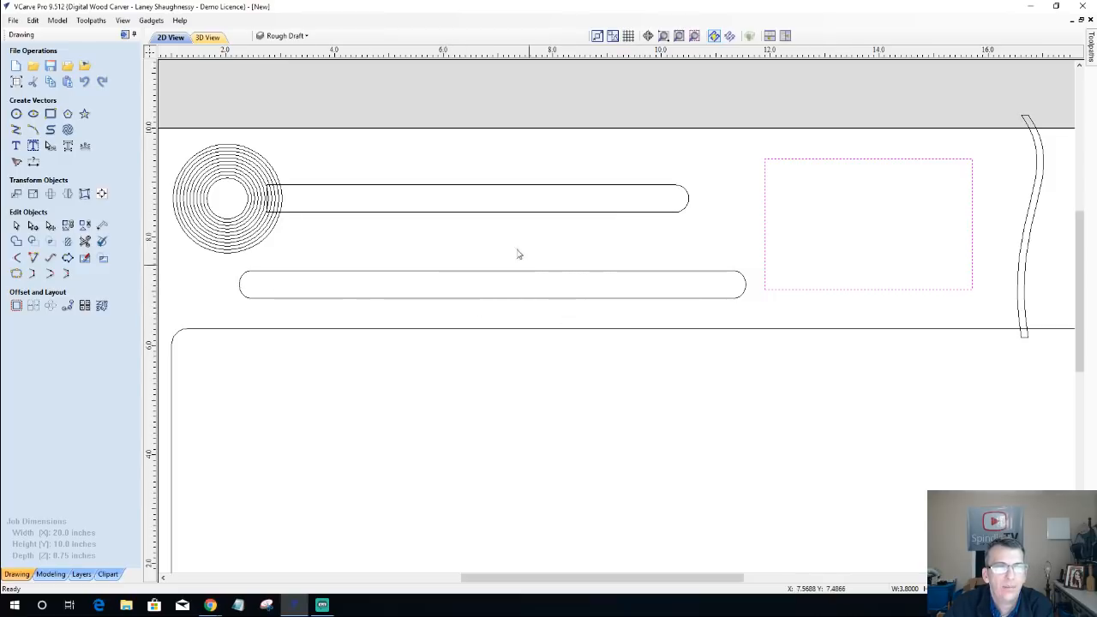
pyautogui.click(360, 186)
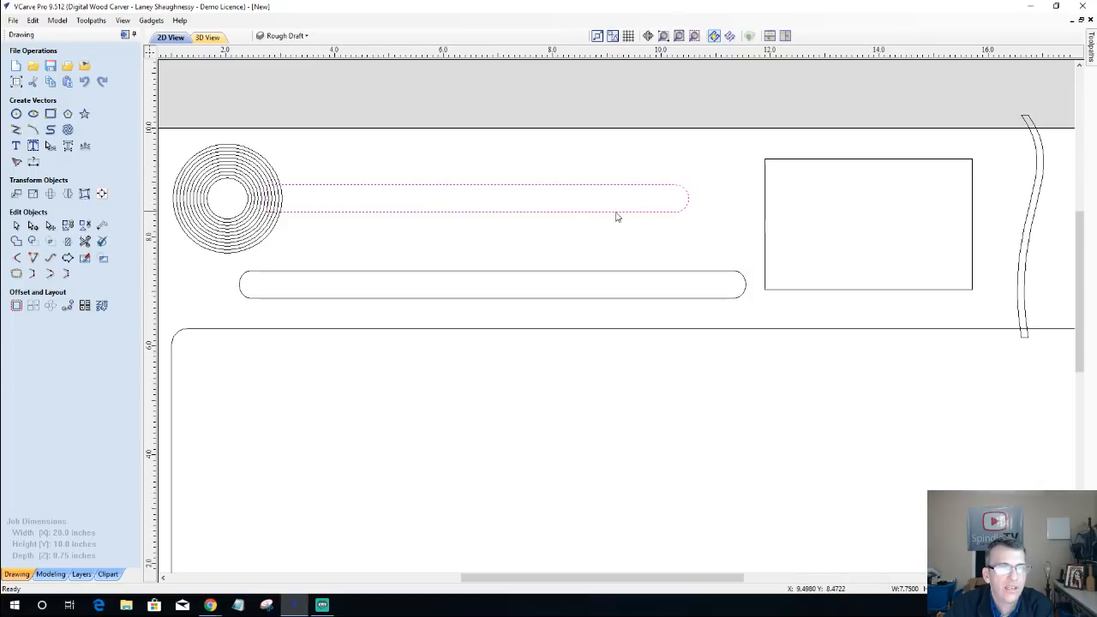
pyautogui.scroll(-1, 474, 228)
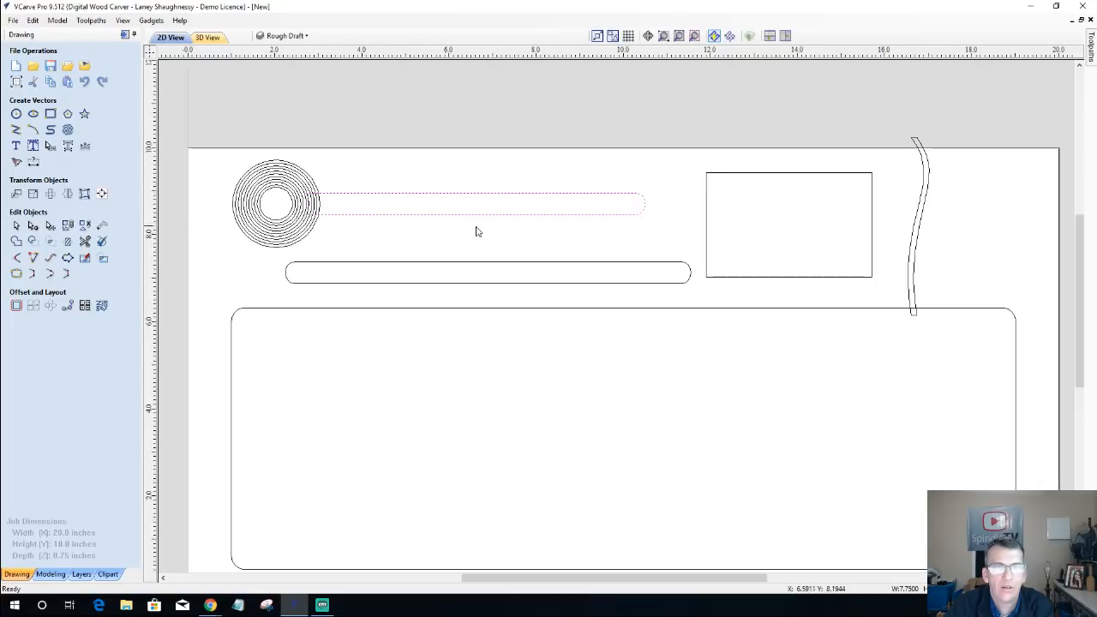
# Step: Round the corners of the square-cornered rectangle with a 0.3 inch external radius, keeping its 3.8 by 2.4 inch size
pyautogui.click(718, 178)
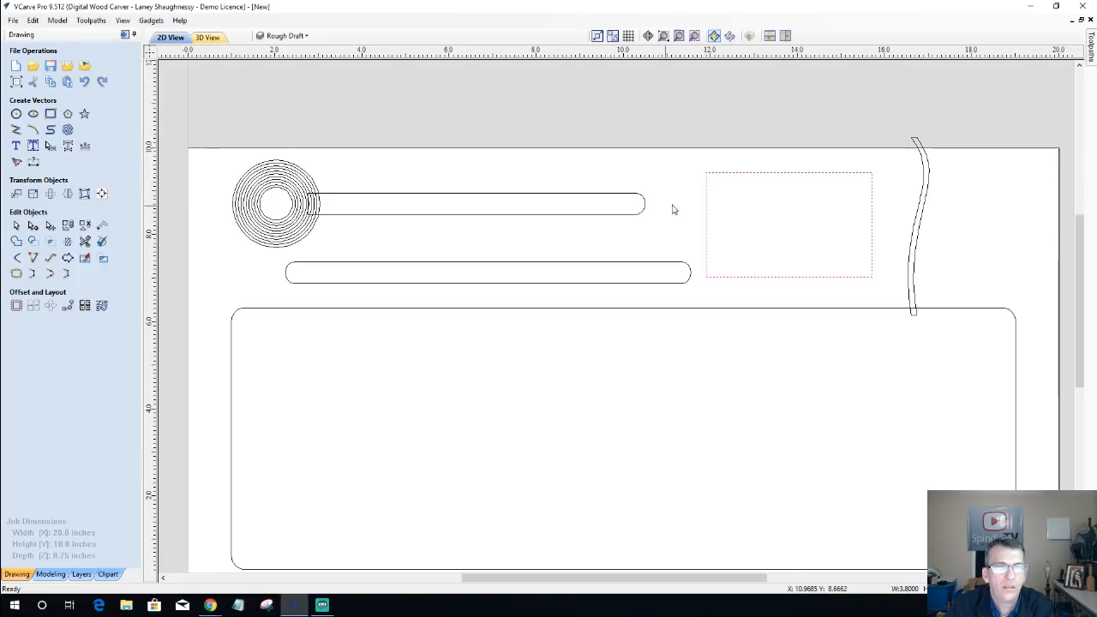
pyautogui.scroll(2, 686, 176)
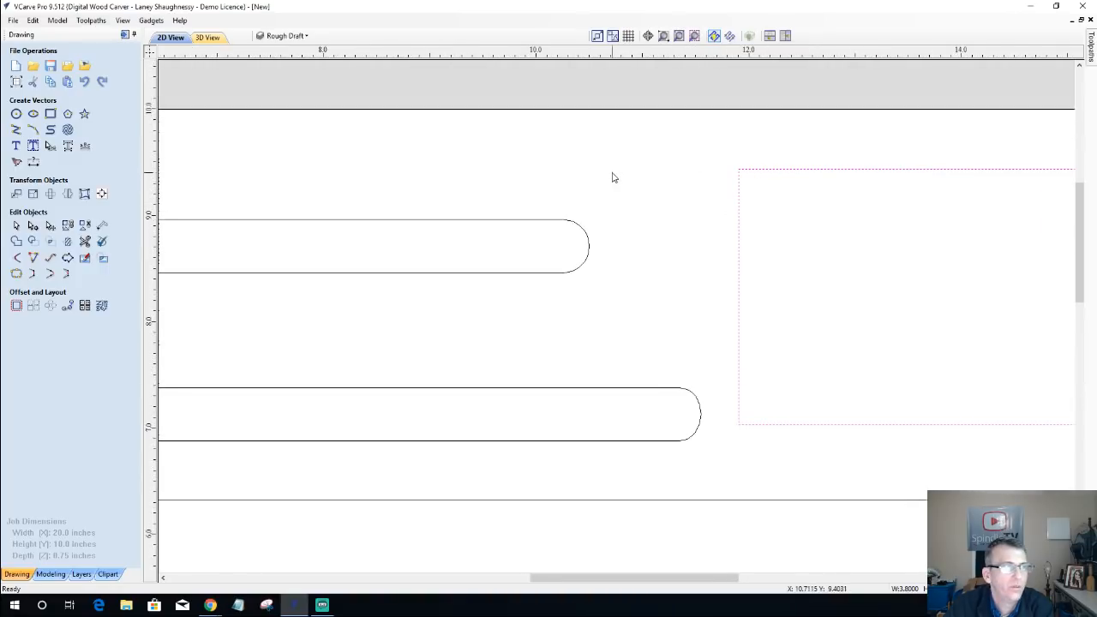
pyautogui.click(50, 113)
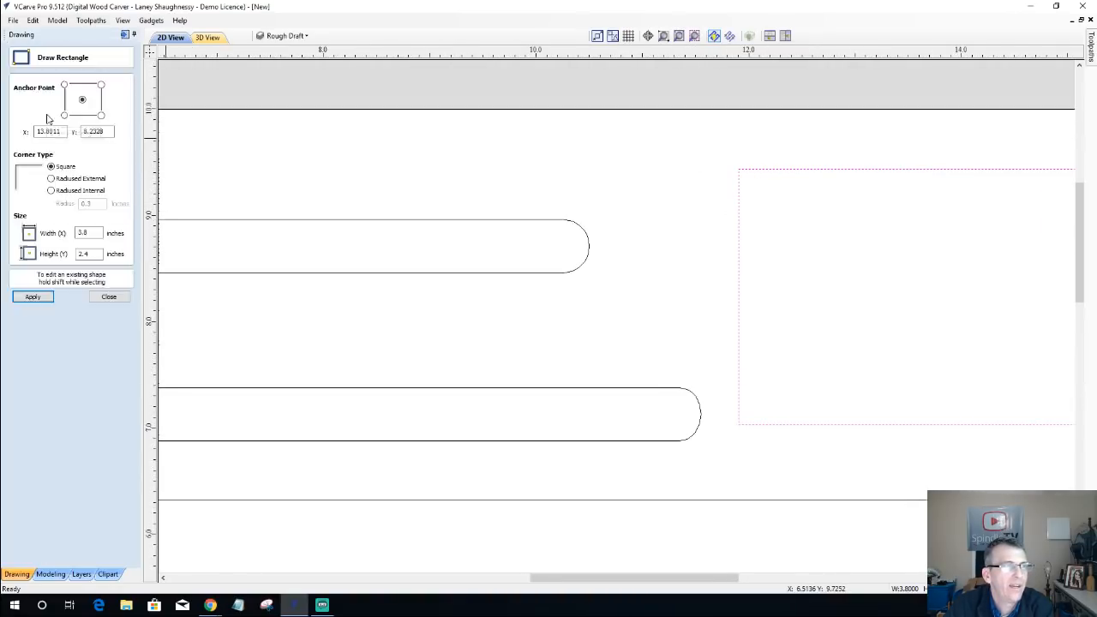
pyautogui.click(52, 179)
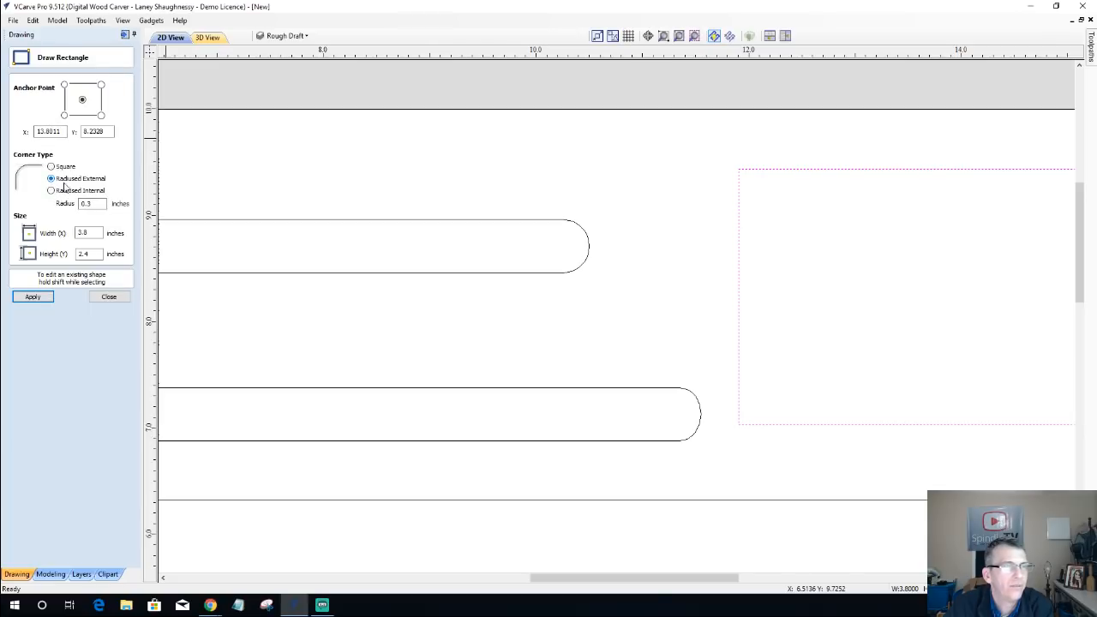
pyautogui.click(27, 299)
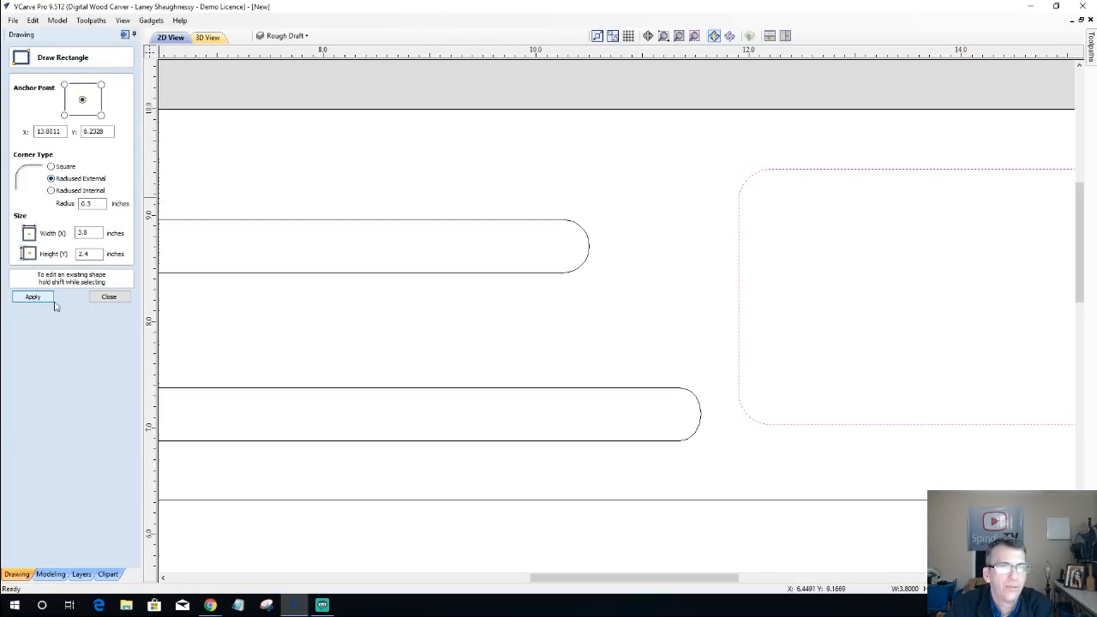
pyautogui.scroll(-3, 549, 262)
pyautogui.scroll(2, 600, 263)
pyautogui.scroll(1, 604, 264)
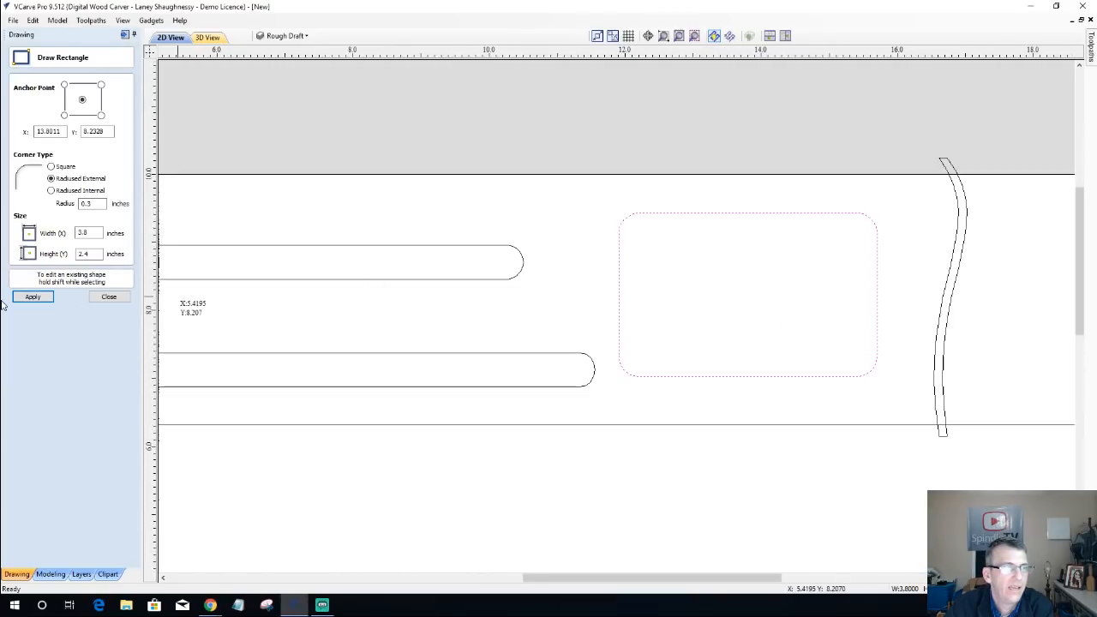
pyautogui.click(109, 297)
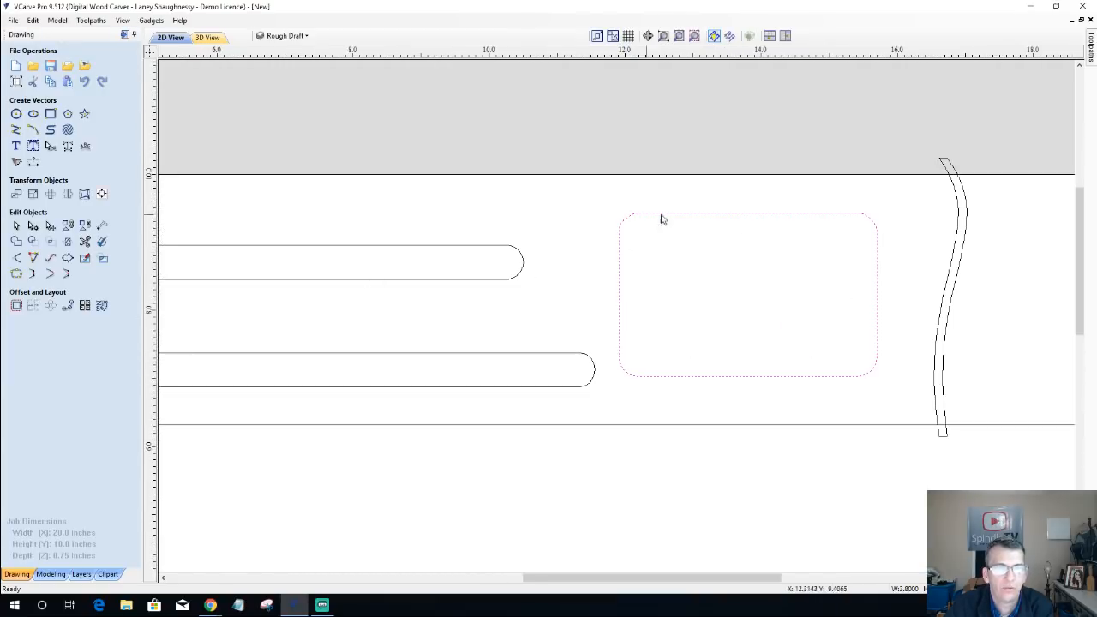
# Step: Stretch the right side of the small rounded rectangle outward to a width of about 4.01 inches
pyautogui.scroll(-4, 844, 386)
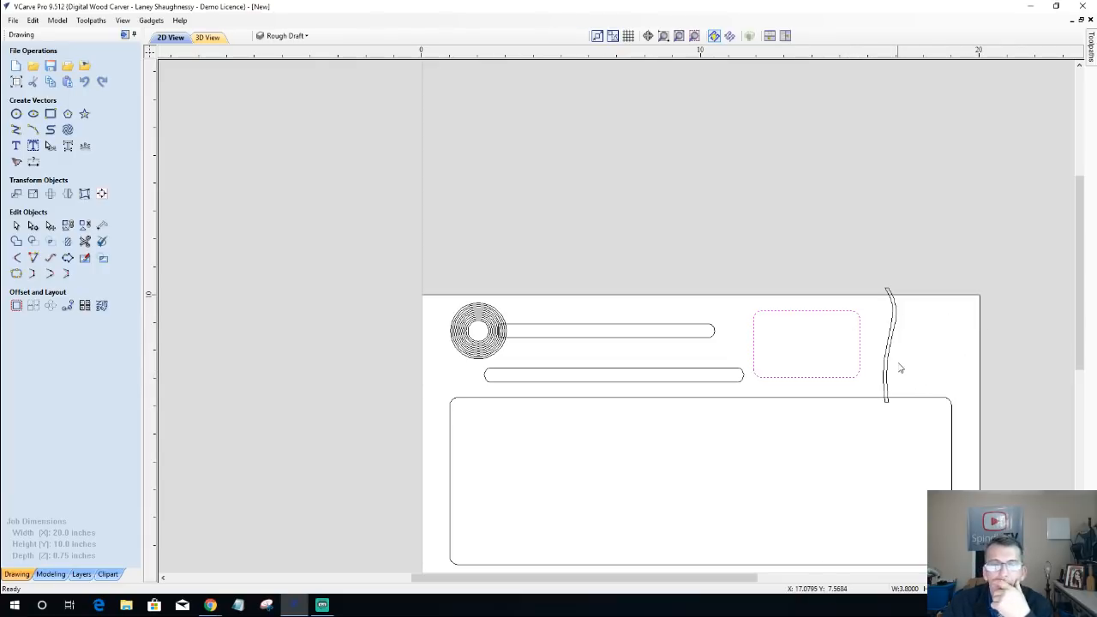
pyautogui.click(862, 319)
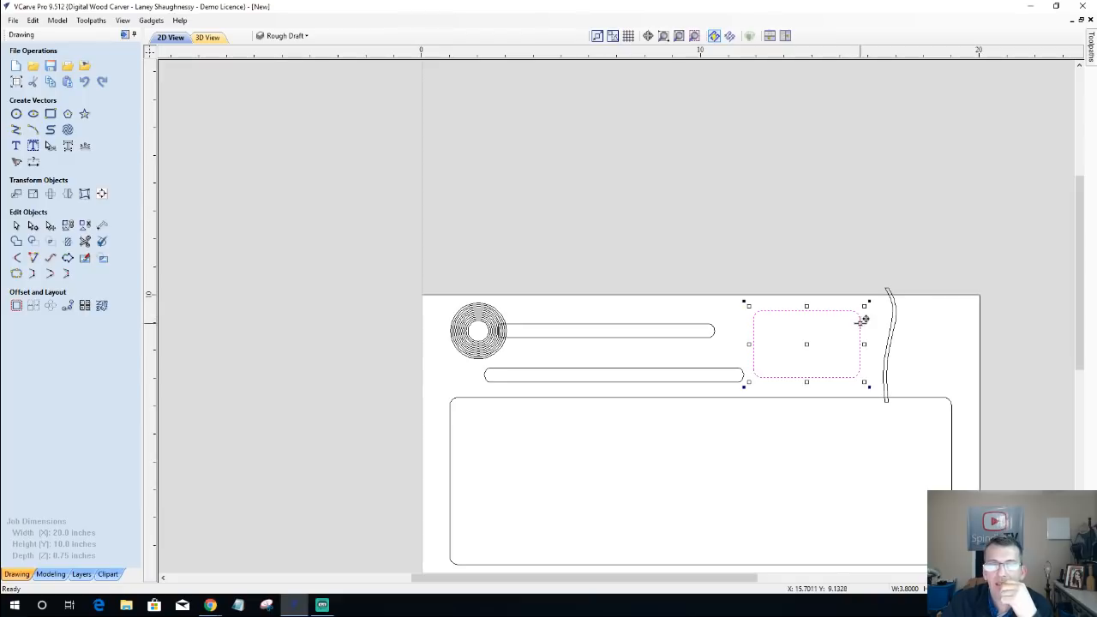
pyautogui.moveTo(863, 344)
pyautogui.mouseDown()
pyautogui.moveTo(964, 343)
pyautogui.moveTo(923, 336)
pyautogui.moveTo(865, 351)
pyautogui.mouseUp()
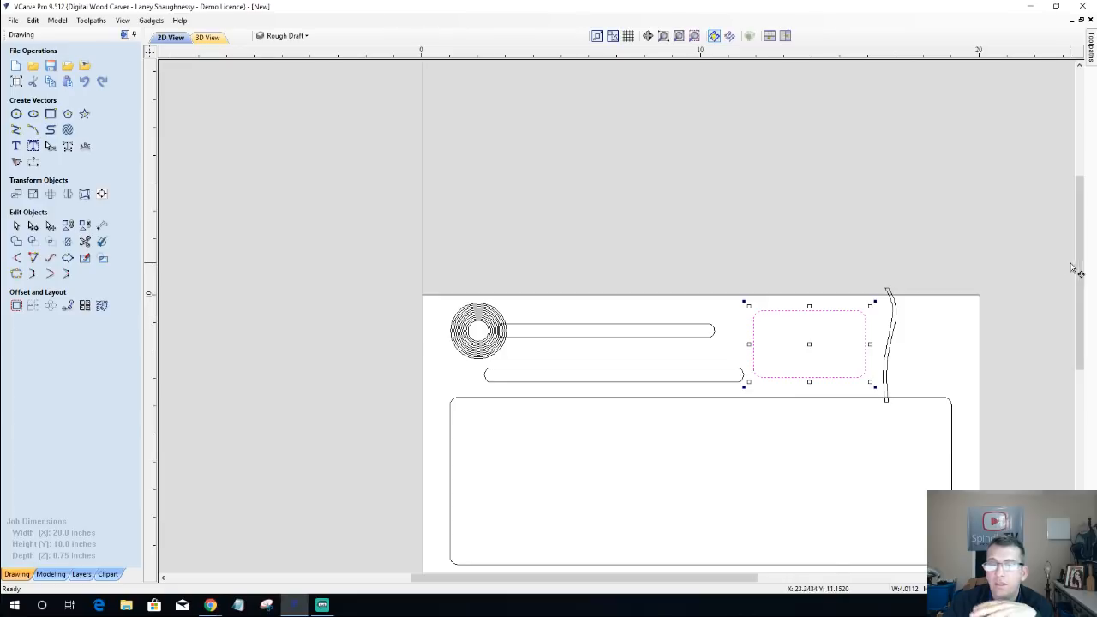
pyautogui.moveTo(1081, 281); pyautogui.dragTo(1096, 314)
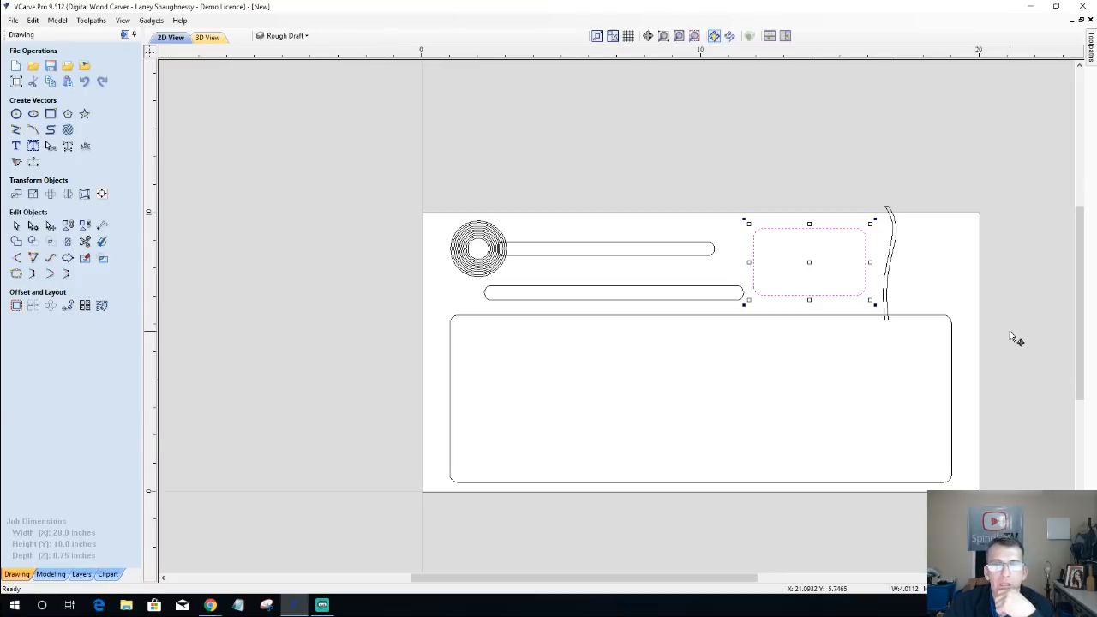
pyautogui.click(892, 267)
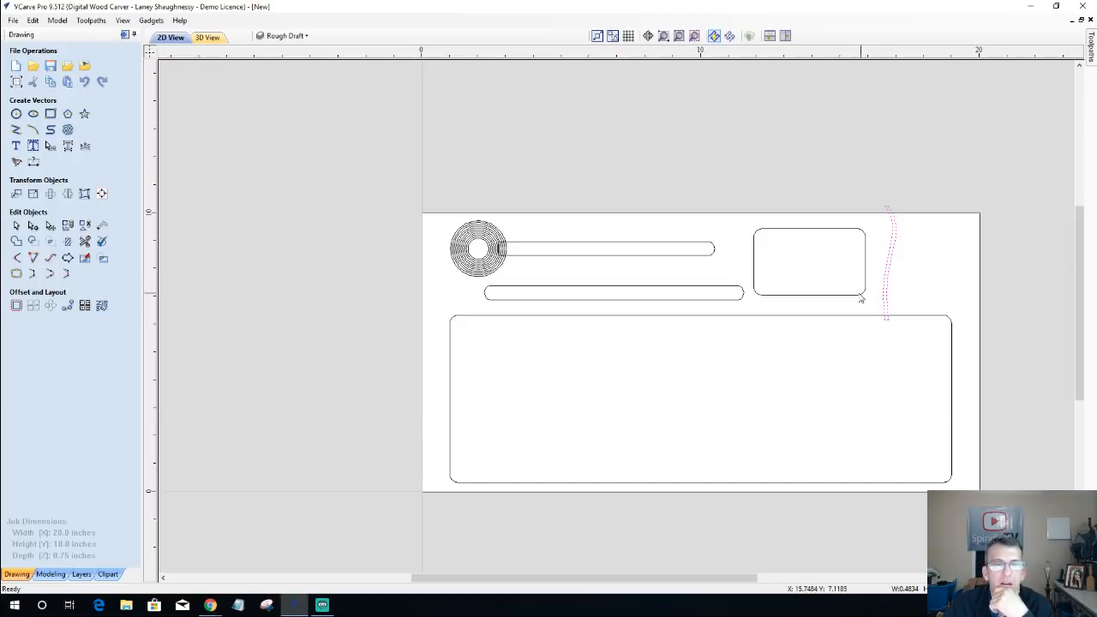
# Step: Stretch the small rounded rectangle's right side to X 19, in line with the large rectangle's right edge, about 7.1 inches wide, and deselect it
pyautogui.click(862, 300)
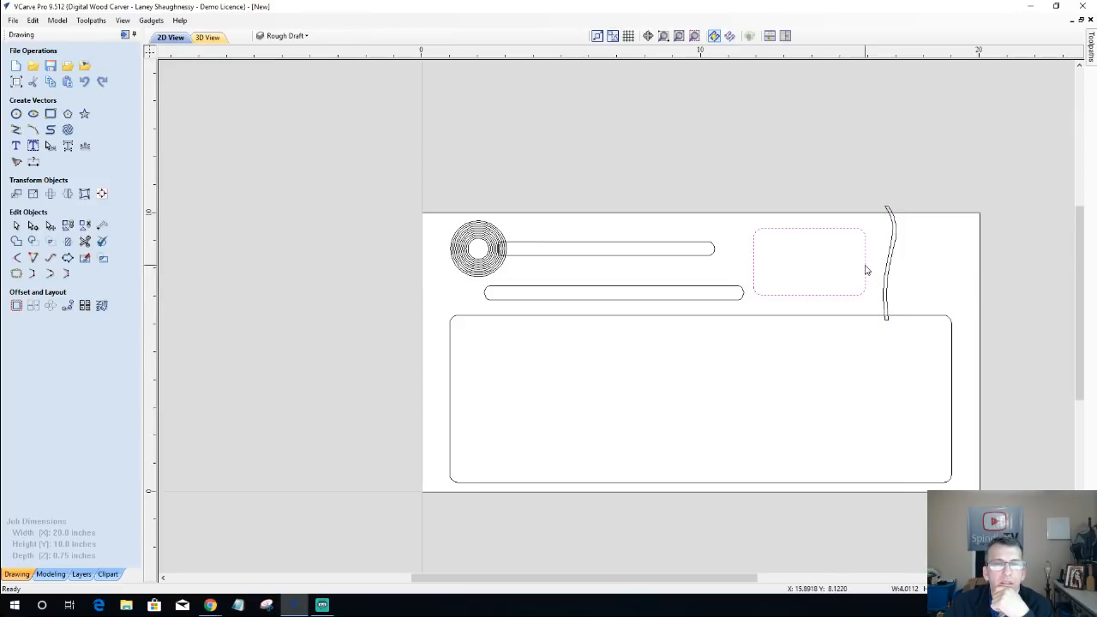
pyautogui.click(867, 263)
pyautogui.moveTo(870, 261); pyautogui.dragTo(952, 276)
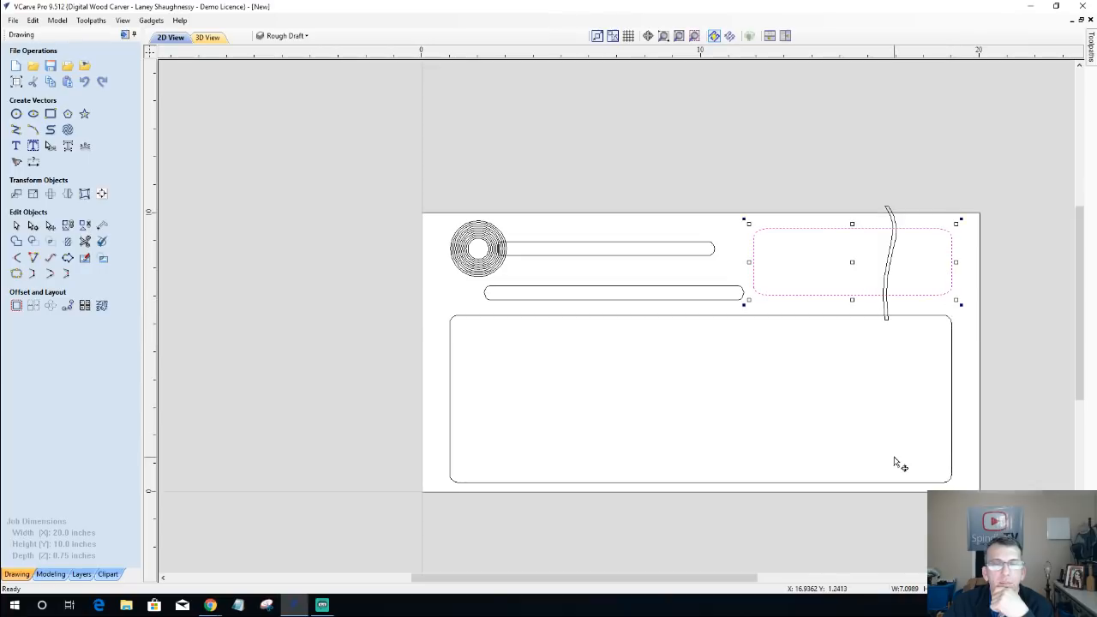
pyautogui.click(944, 262)
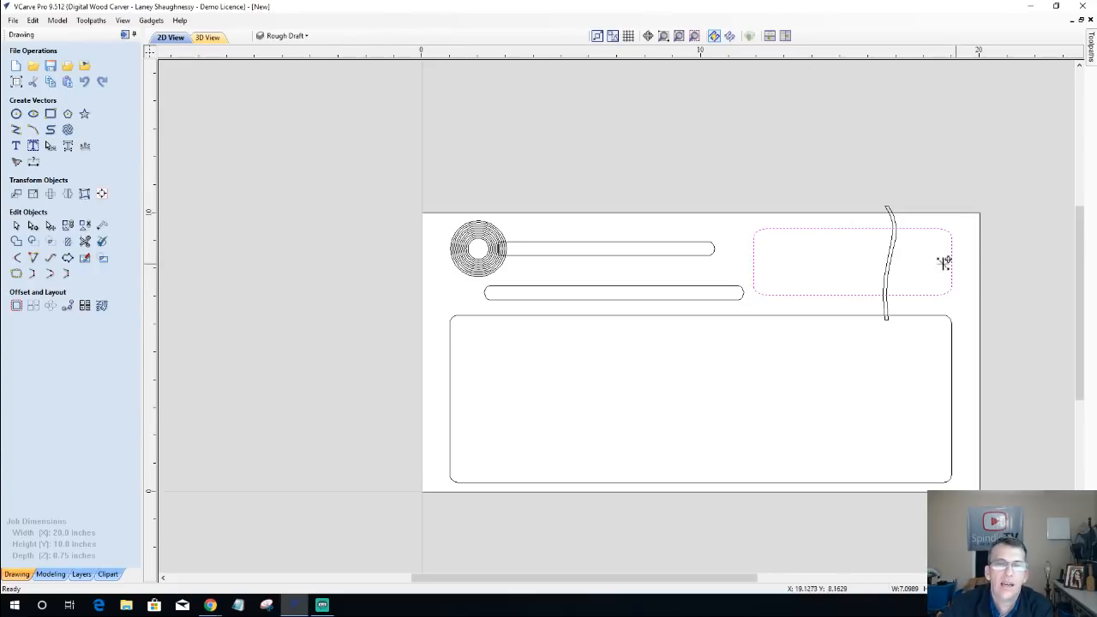
pyautogui.moveTo(944, 263)
pyautogui.mouseDown()
pyautogui.moveTo(927, 262)
pyautogui.moveTo(951, 260)
pyautogui.mouseUp()
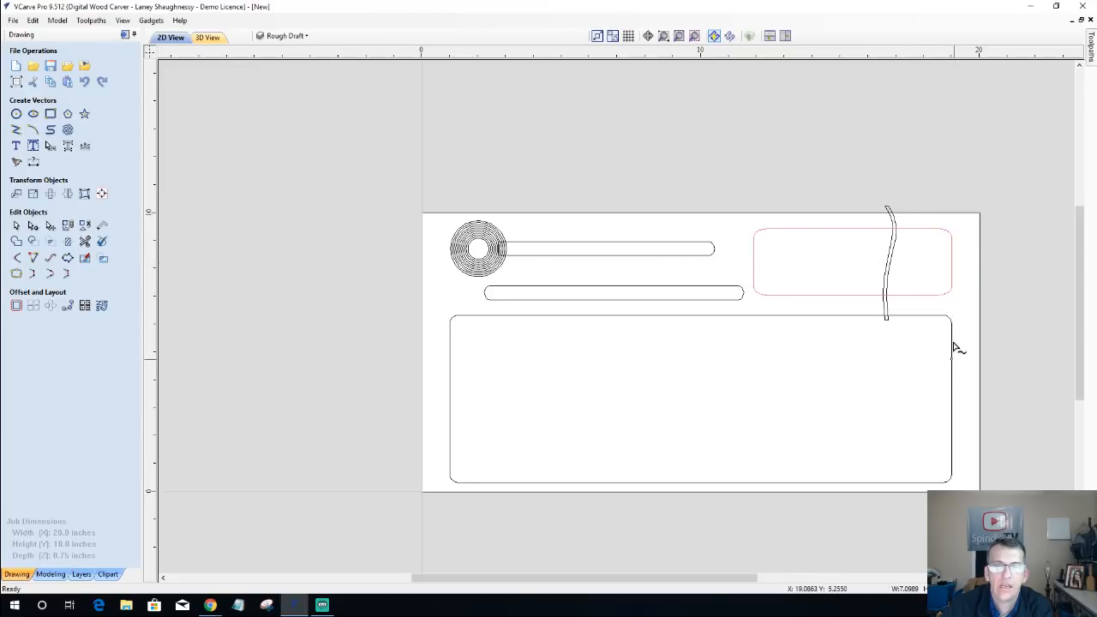
pyautogui.moveTo(955, 348)
pyautogui.mouseDown()
pyautogui.moveTo(965, 243)
pyautogui.moveTo(916, 249)
pyautogui.moveTo(945, 271)
pyautogui.moveTo(918, 262)
pyautogui.moveTo(952, 269)
pyautogui.moveTo(957, 351)
pyautogui.mouseUp()
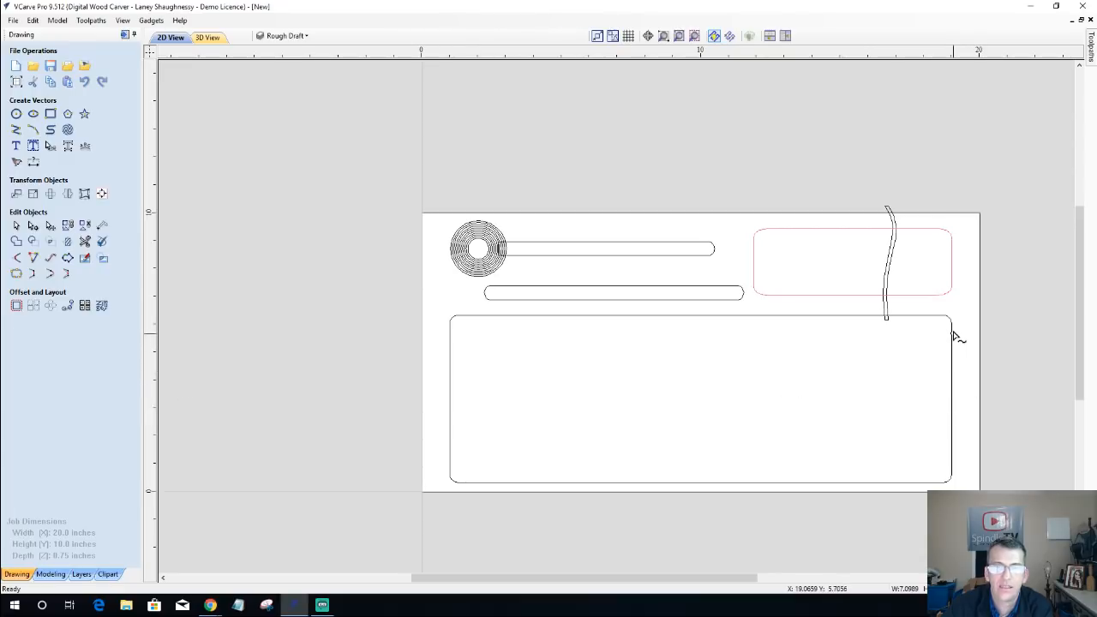
pyautogui.click(951, 257)
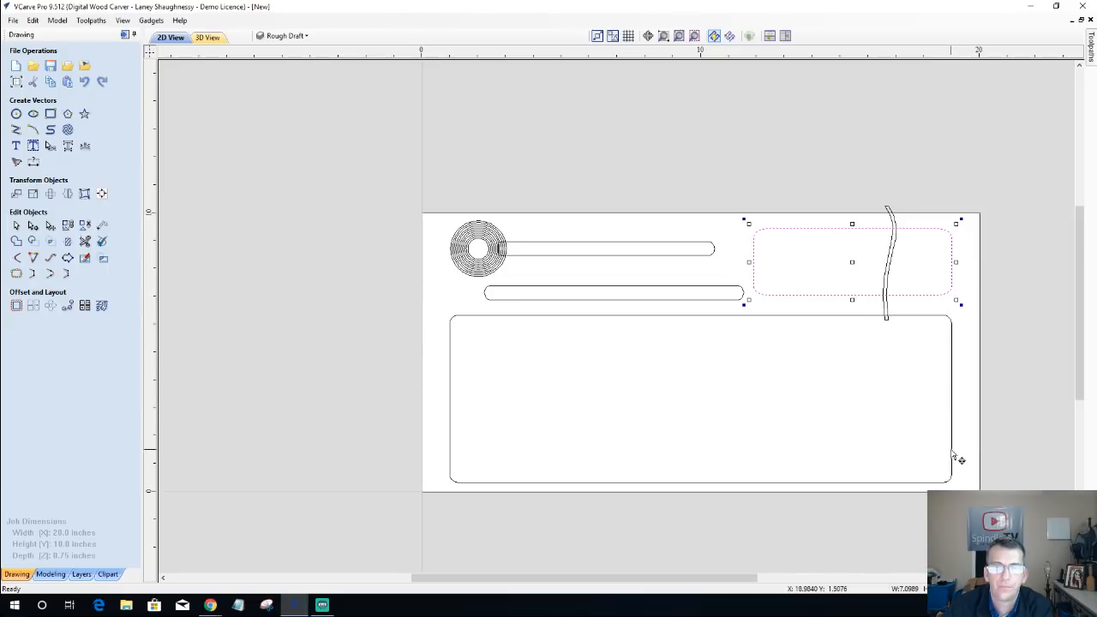
pyautogui.click(891, 402)
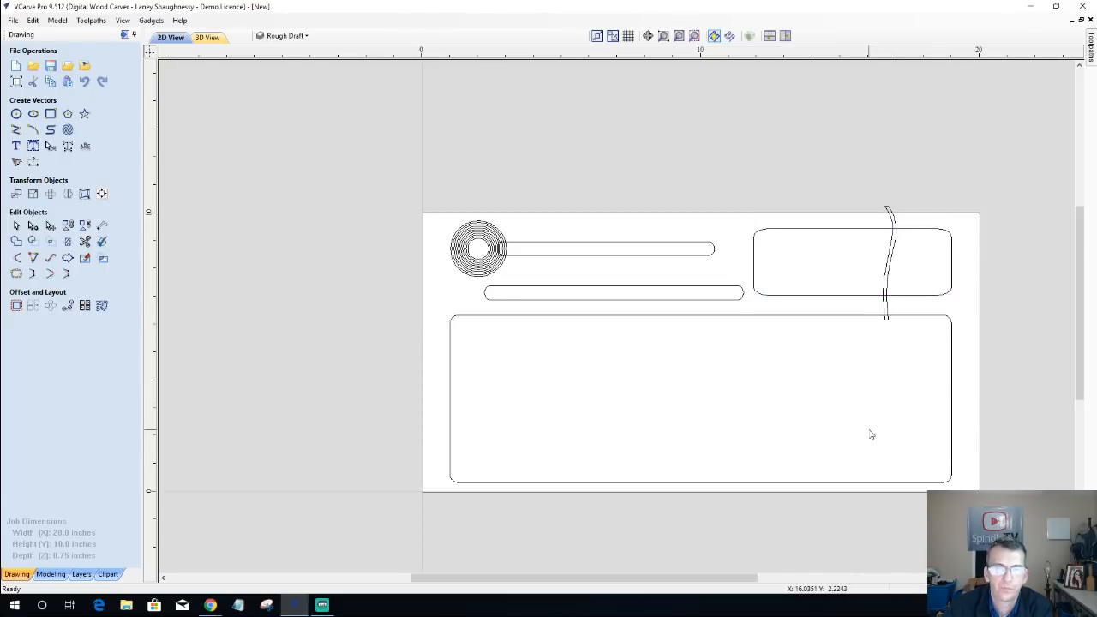
# Step: Draw a circle about 0.35 inches in diameter over the lower part of the S-shape, centred near X 16.61, Y 6.59
pyautogui.click(889, 264)
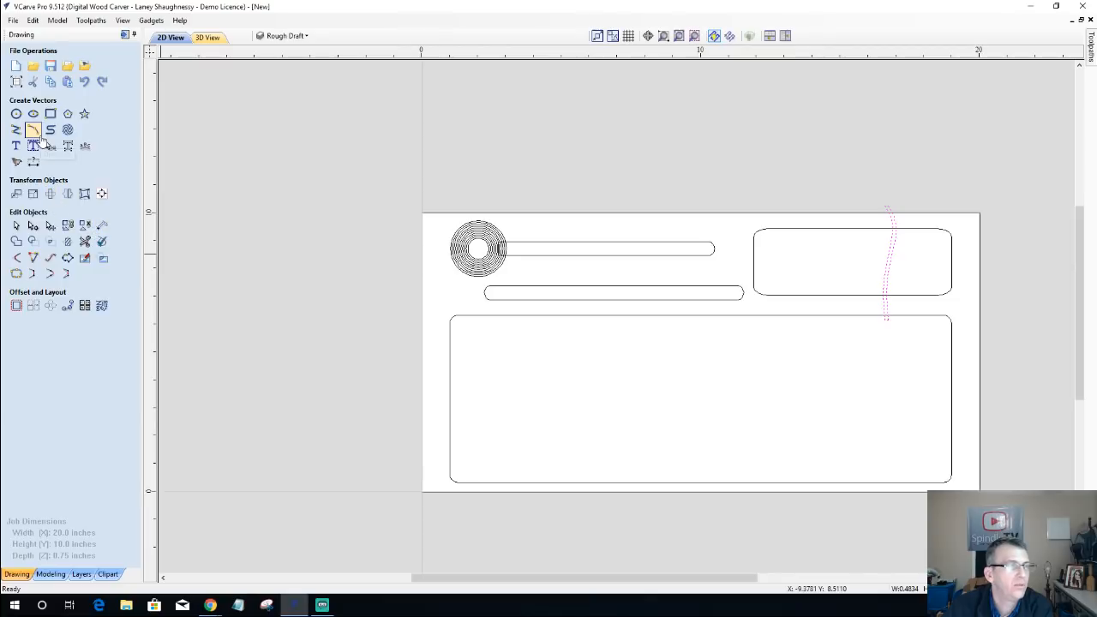
pyautogui.click(15, 113)
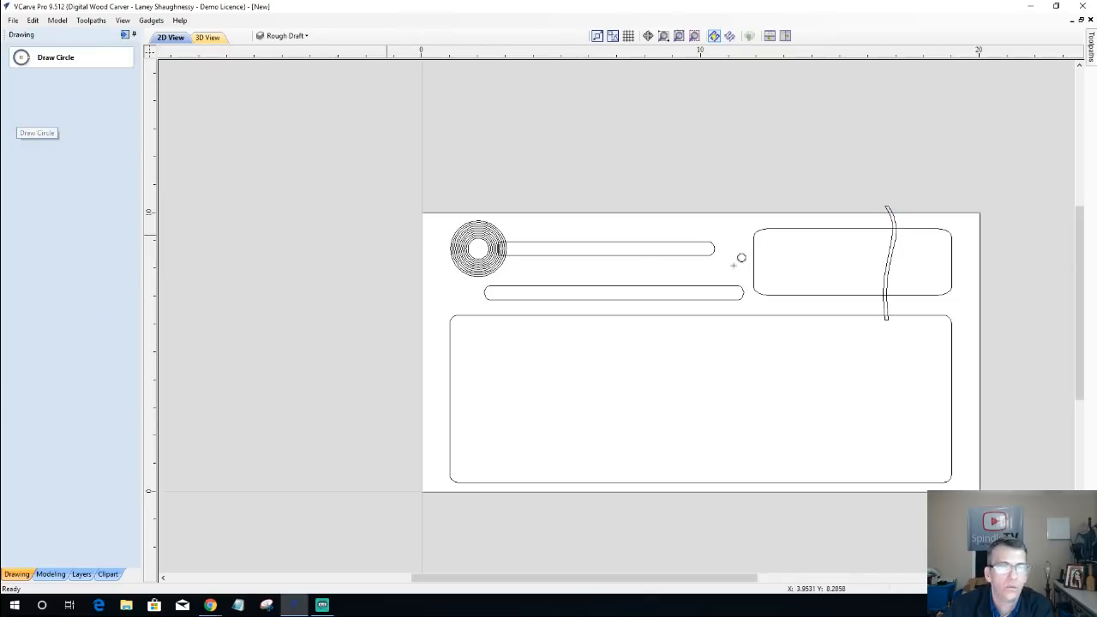
pyautogui.scroll(3, 908, 292)
pyautogui.scroll(2, 827, 351)
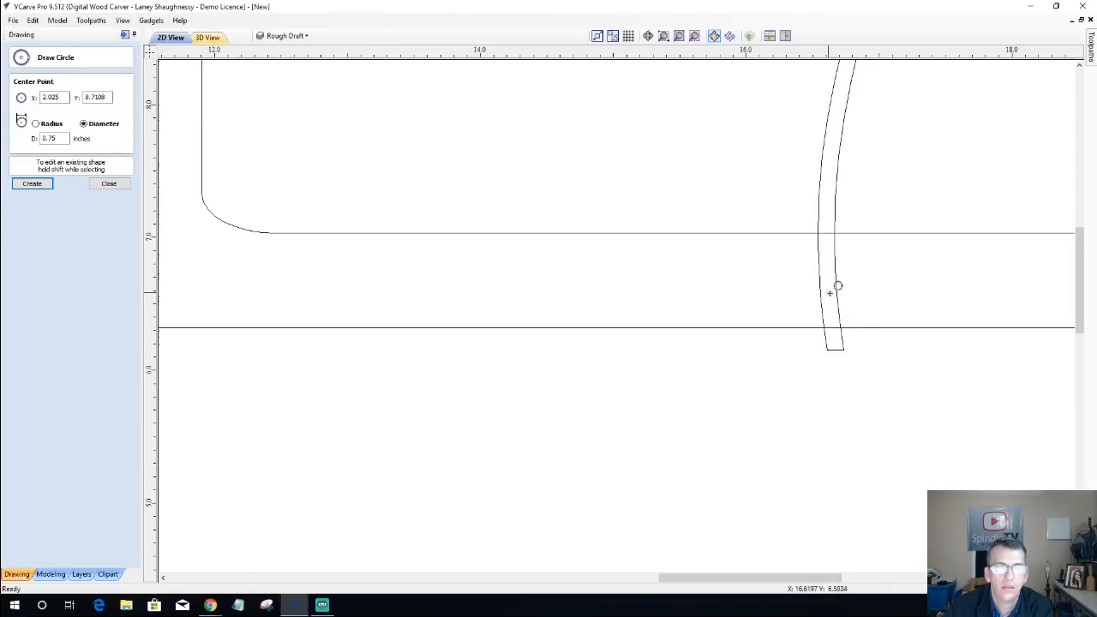
pyautogui.moveTo(827, 293); pyautogui.dragTo(855, 294)
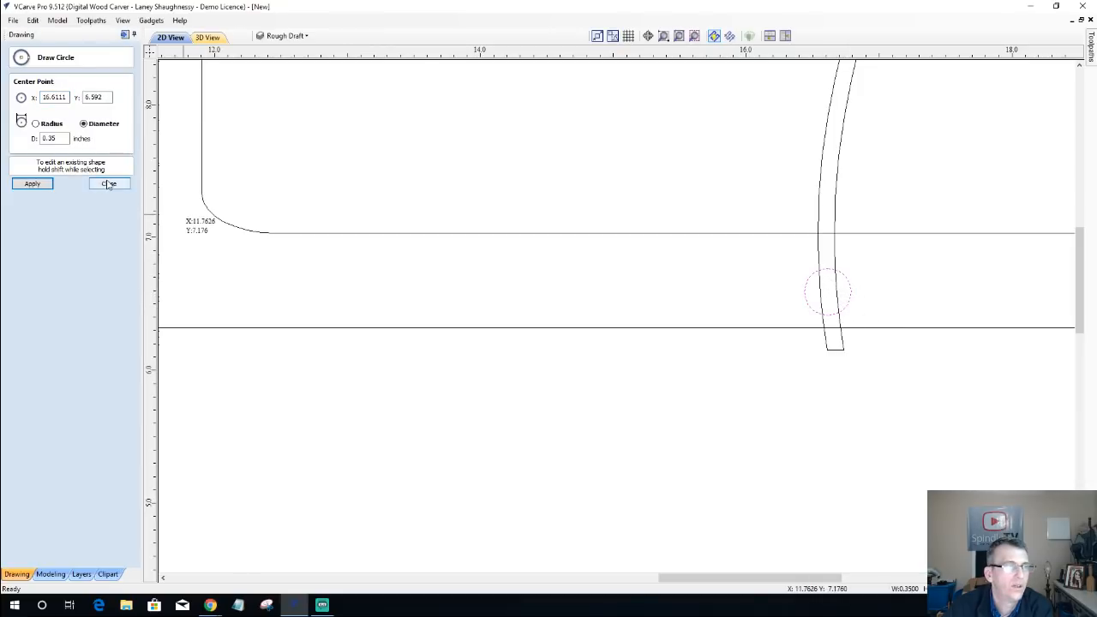
pyautogui.press('Escape')
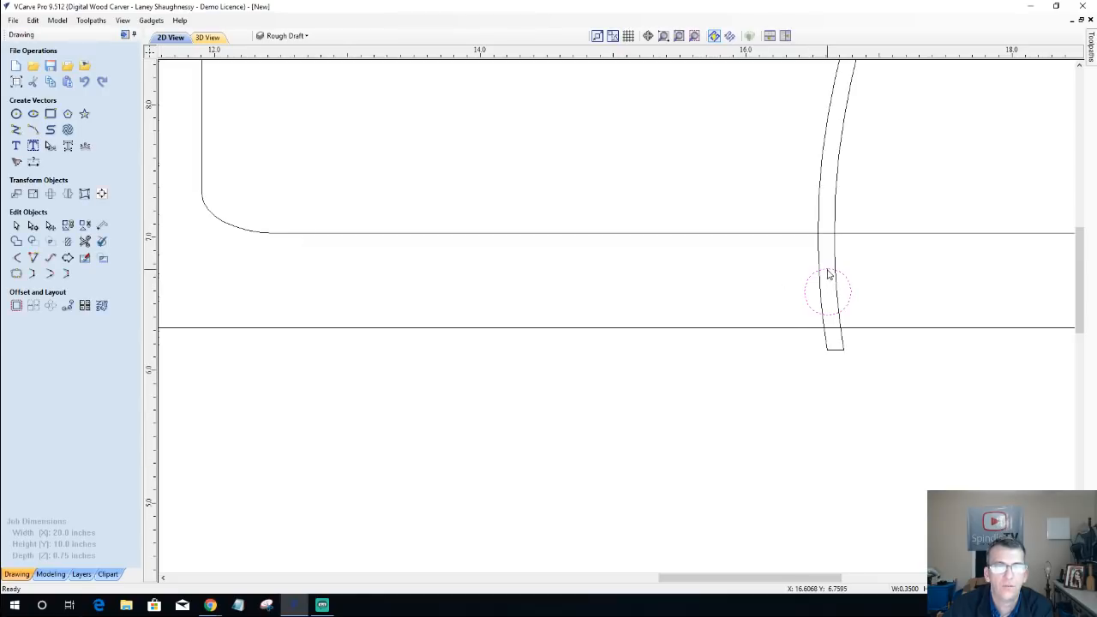
# Step: Move the small circle straight up on the S-shape to about Y 6.77, leaving the job setup unchanged
pyautogui.click(828, 276)
pyautogui.moveTo(829, 288); pyautogui.dragTo(828, 269)
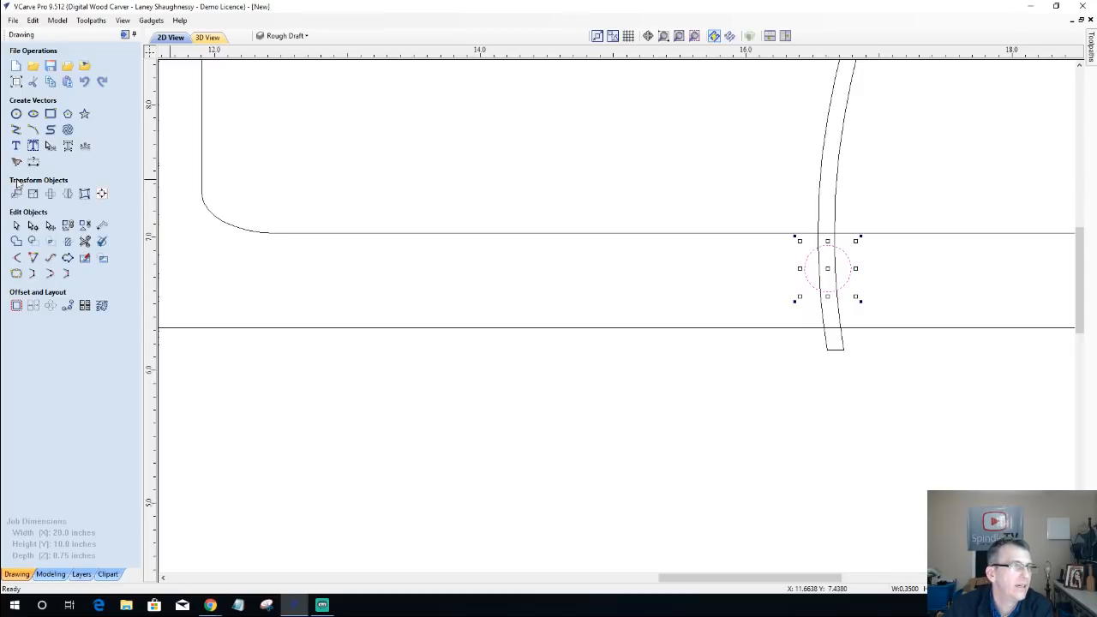
pyautogui.click(15, 82)
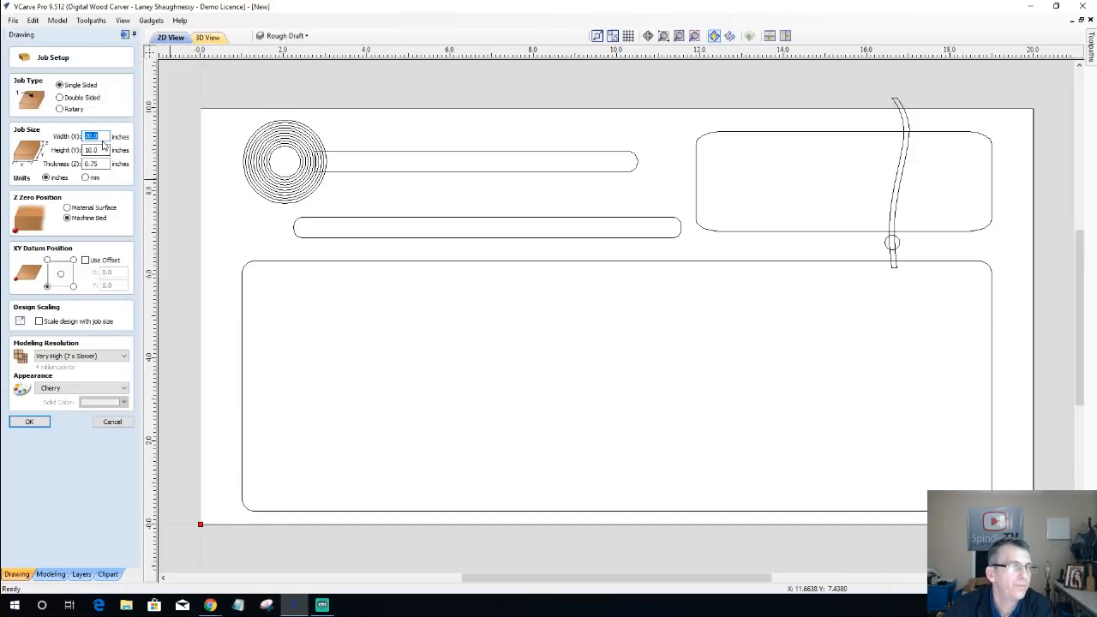
pyautogui.click(117, 422)
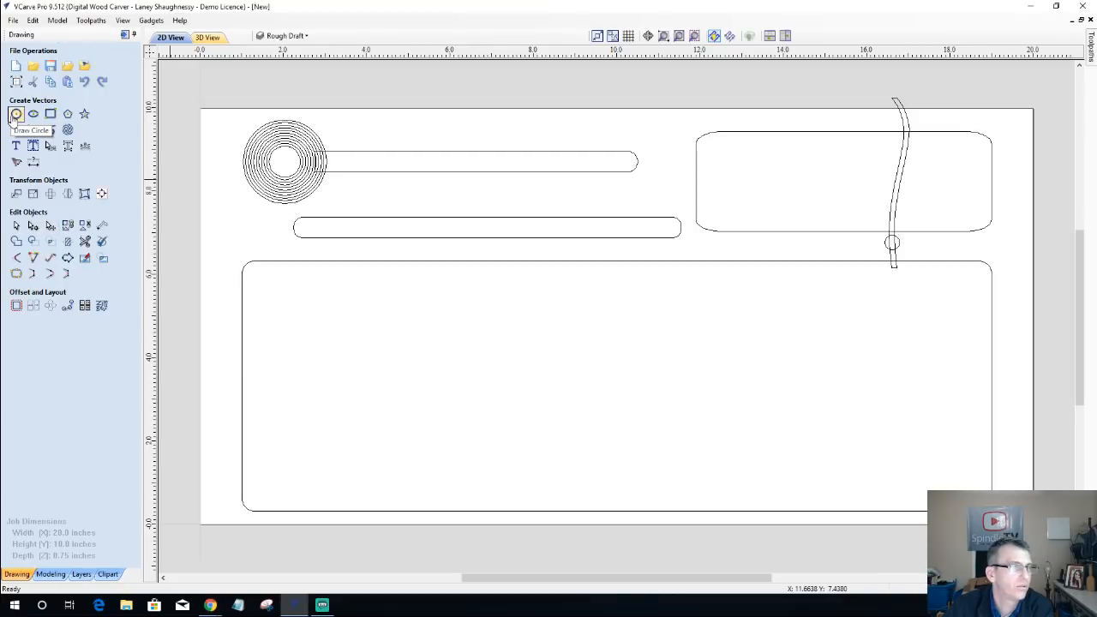
# Step: Set the diameter of the small circle on the S-shape to 0.15 inches
pyautogui.click(17, 113)
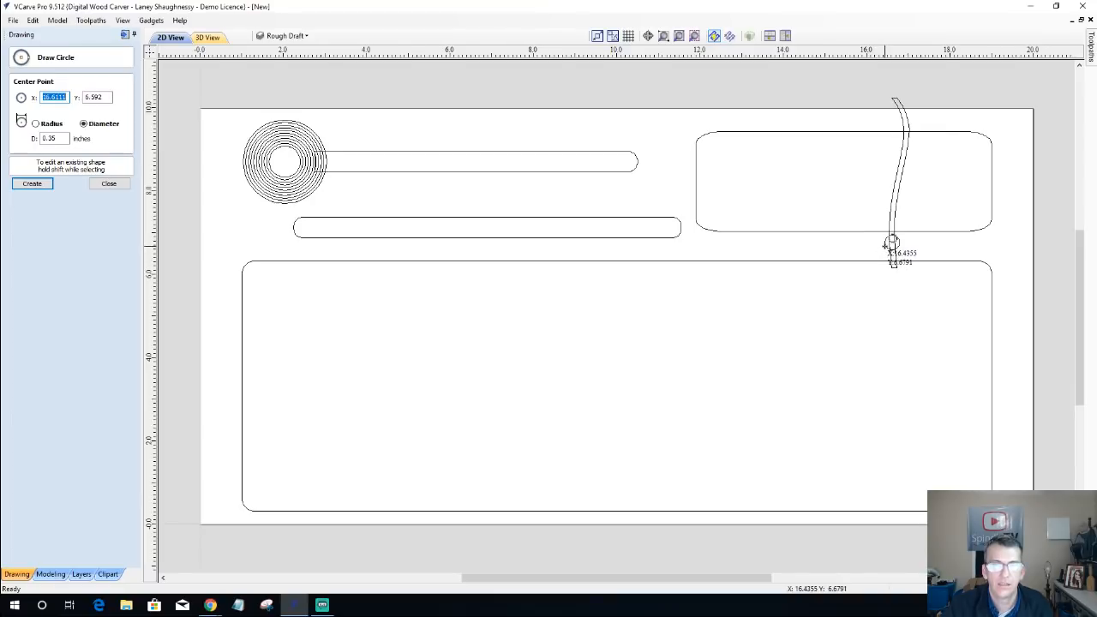
pyautogui.click(890, 243)
pyautogui.moveTo(54, 139); pyautogui.dragTo(27, 144)
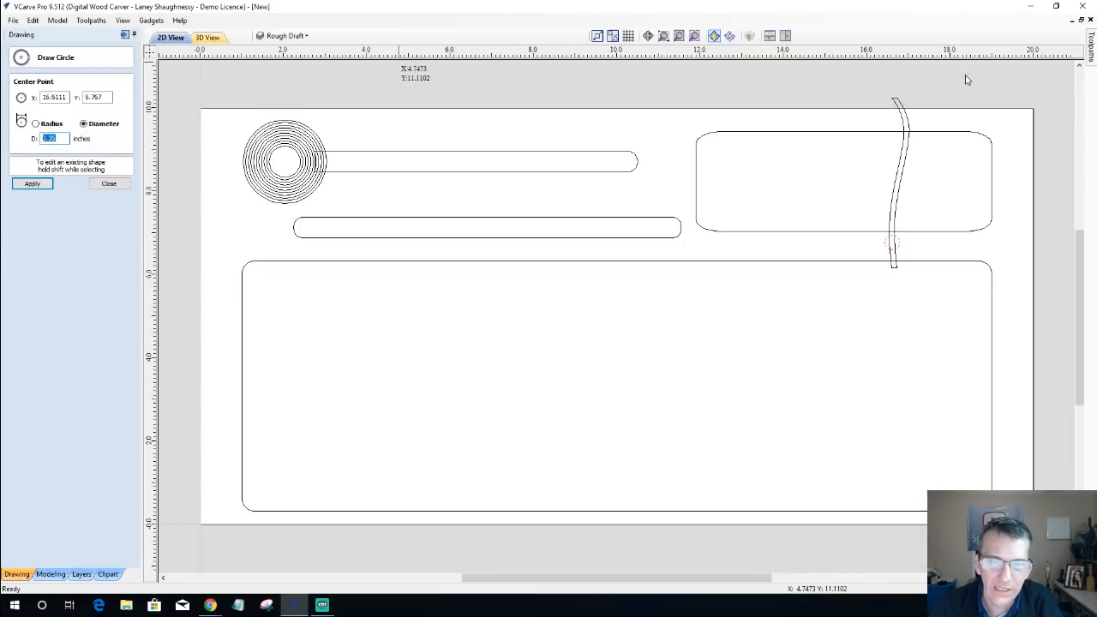
pyautogui.scroll(1, 867, 244)
pyautogui.scroll(3, 935, 233)
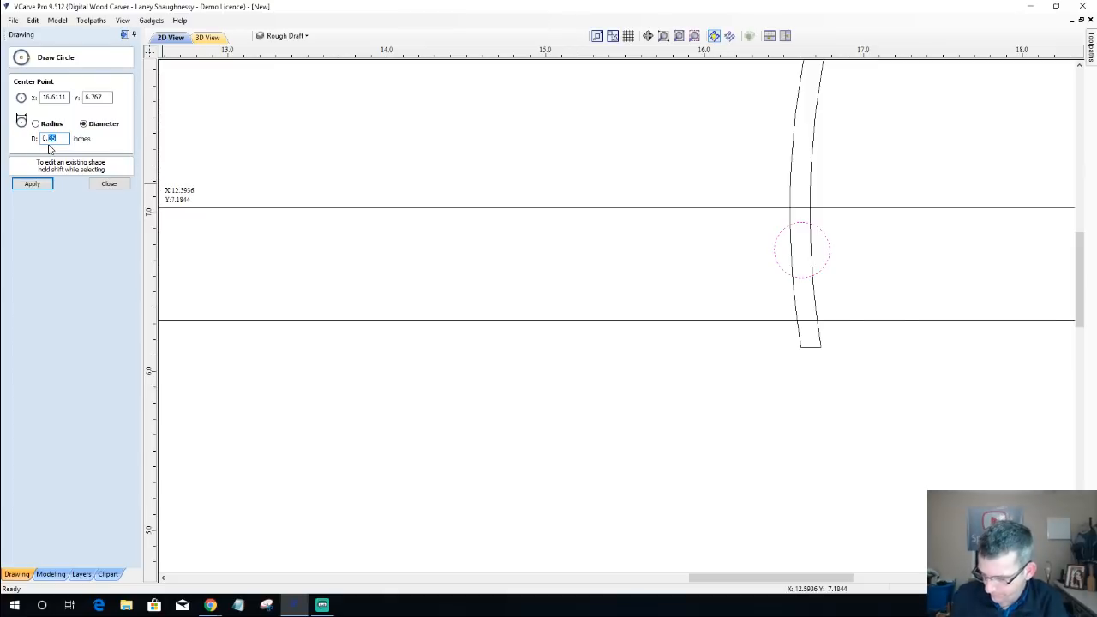
pyautogui.write('0.')
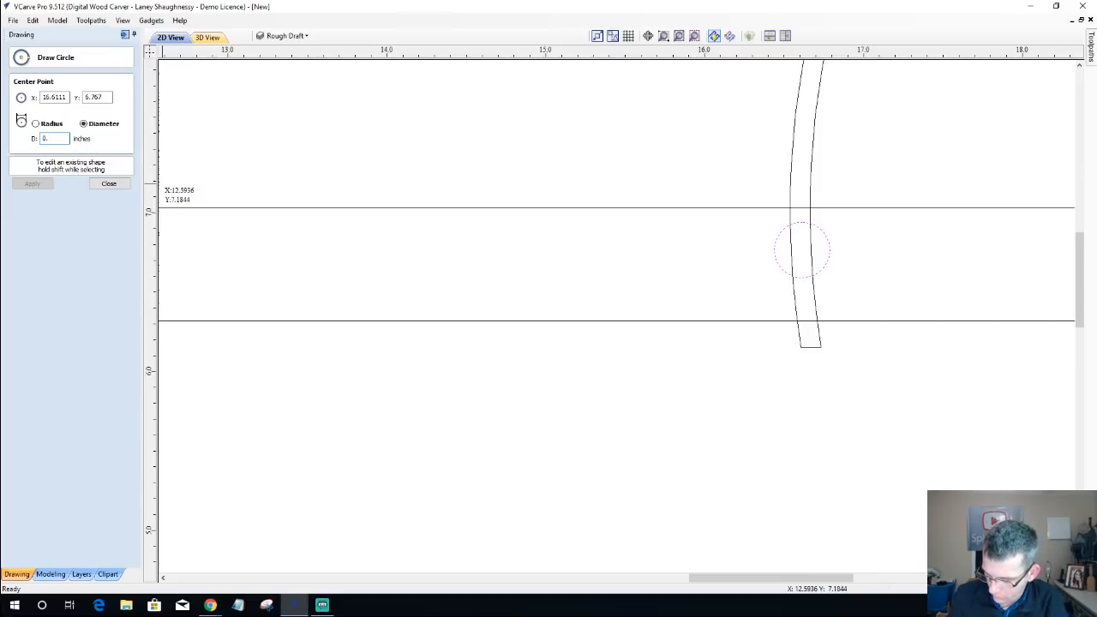
pyautogui.write('115')
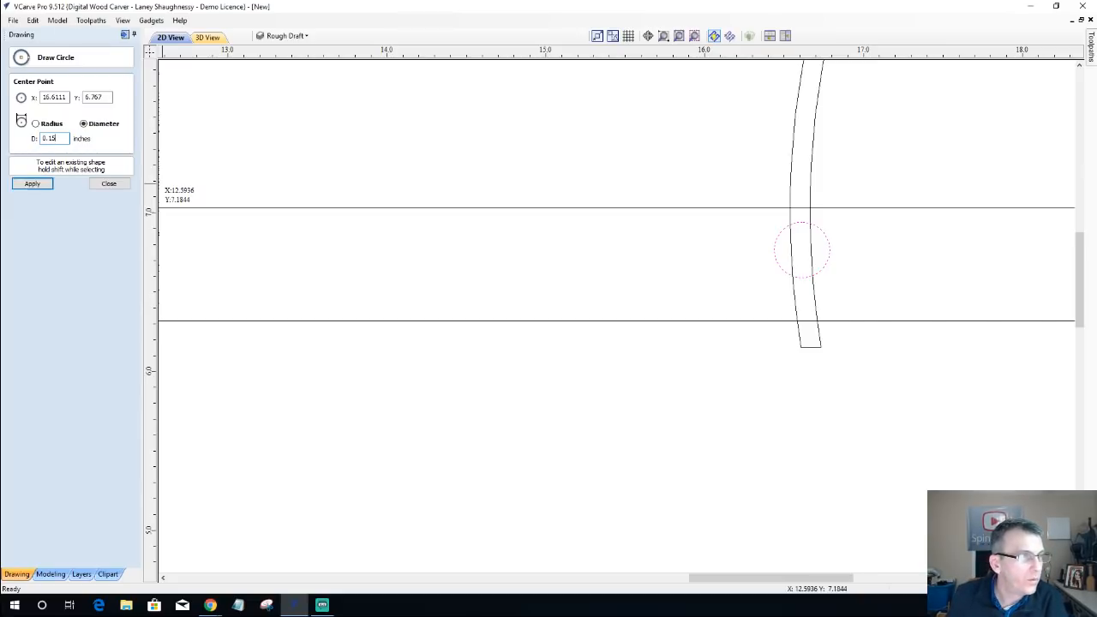
pyautogui.click(32, 185)
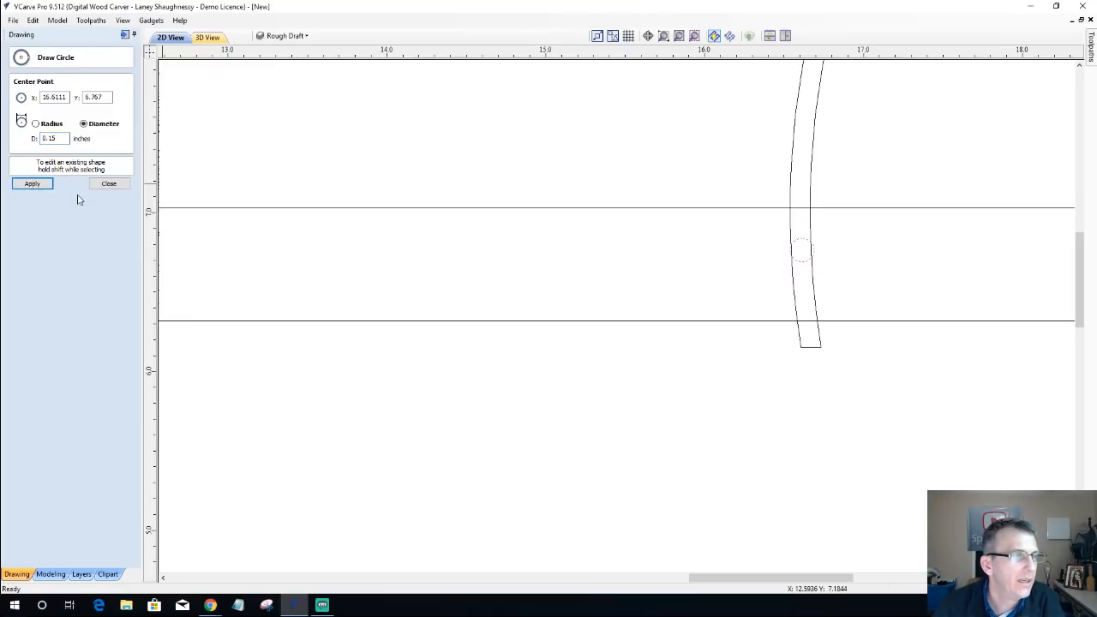
pyautogui.click(107, 183)
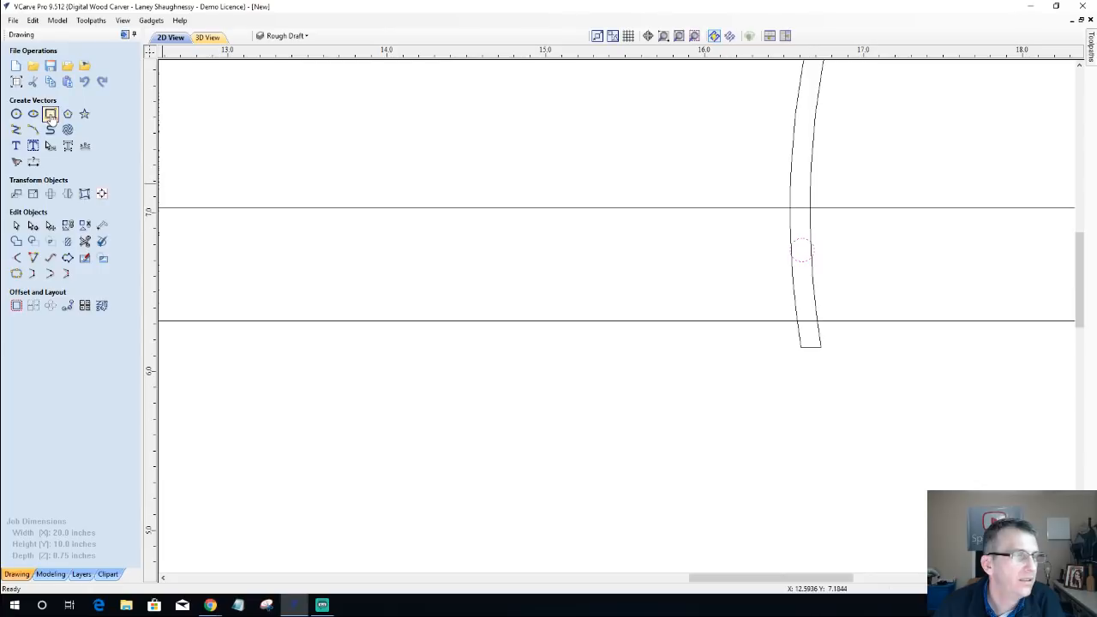
# Step: Draw a square-cornered rectangle about 0.3 inches wide and 0.125 inches high across the small circle on the S-shape
pyautogui.click(50, 113)
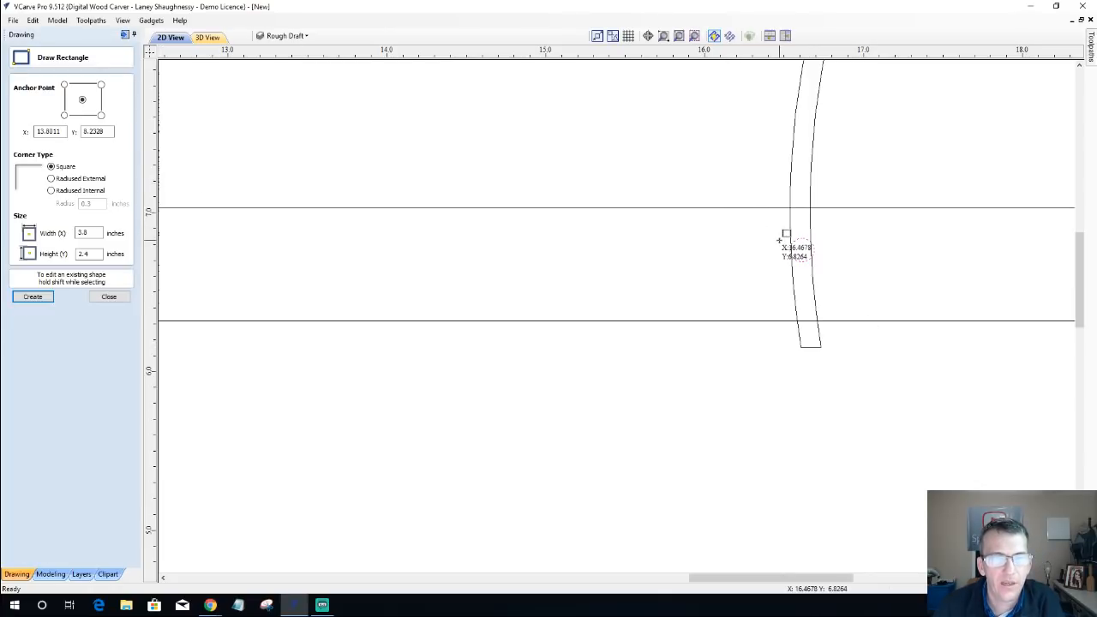
pyautogui.moveTo(777, 241); pyautogui.dragTo(826, 262)
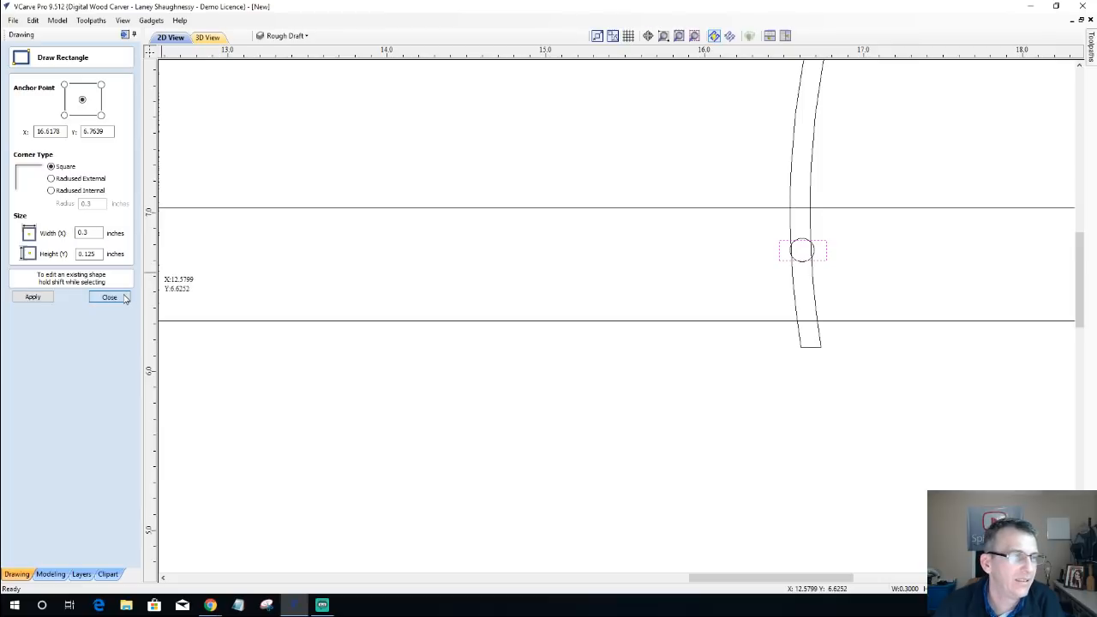
pyautogui.press('Escape')
# Step: Centre the small rectangle both horizontally and vertically on the small circle, and deselect both
pyautogui.scroll(2, 807, 248)
pyautogui.scroll(1, 789, 247)
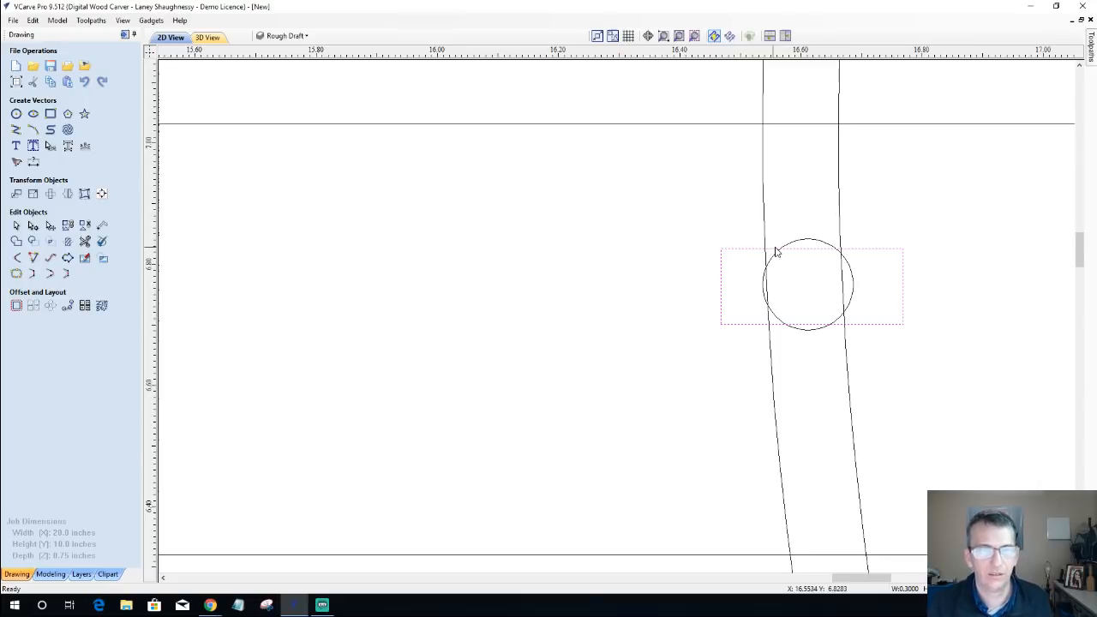
pyautogui.keyDown('shift'); pyautogui.click(816, 244); pyautogui.keyUp('shift')
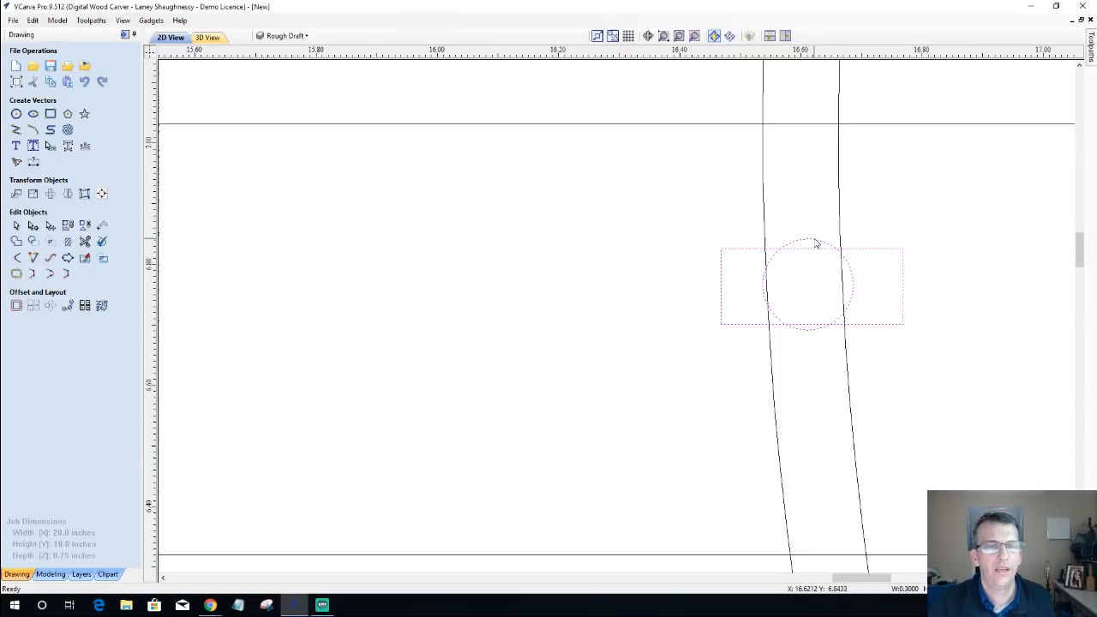
pyautogui.click(721, 261)
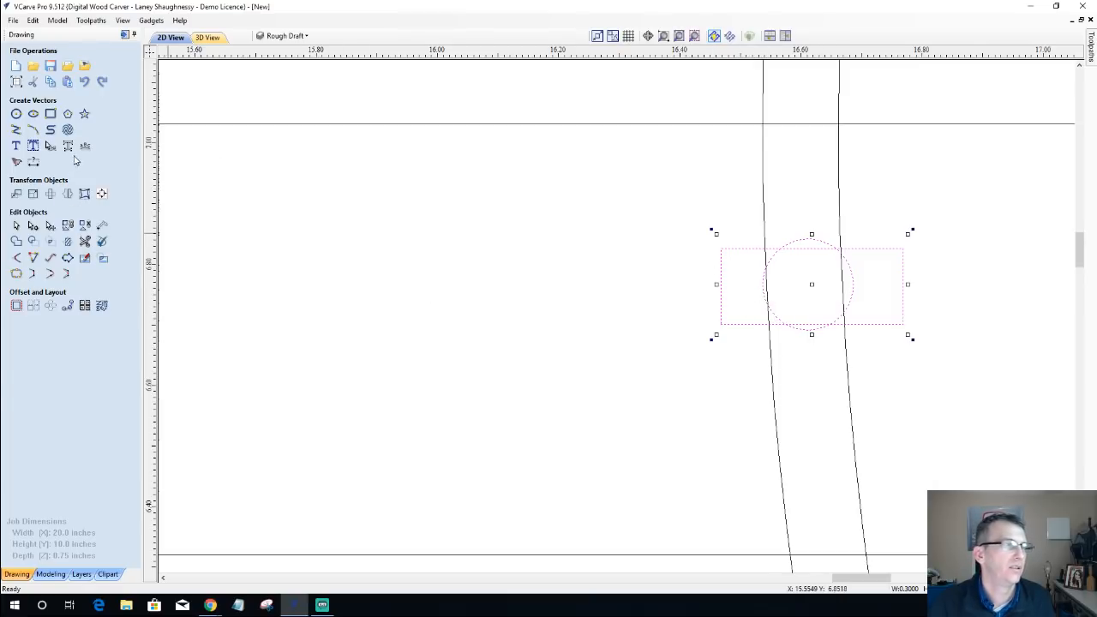
pyautogui.click(101, 195)
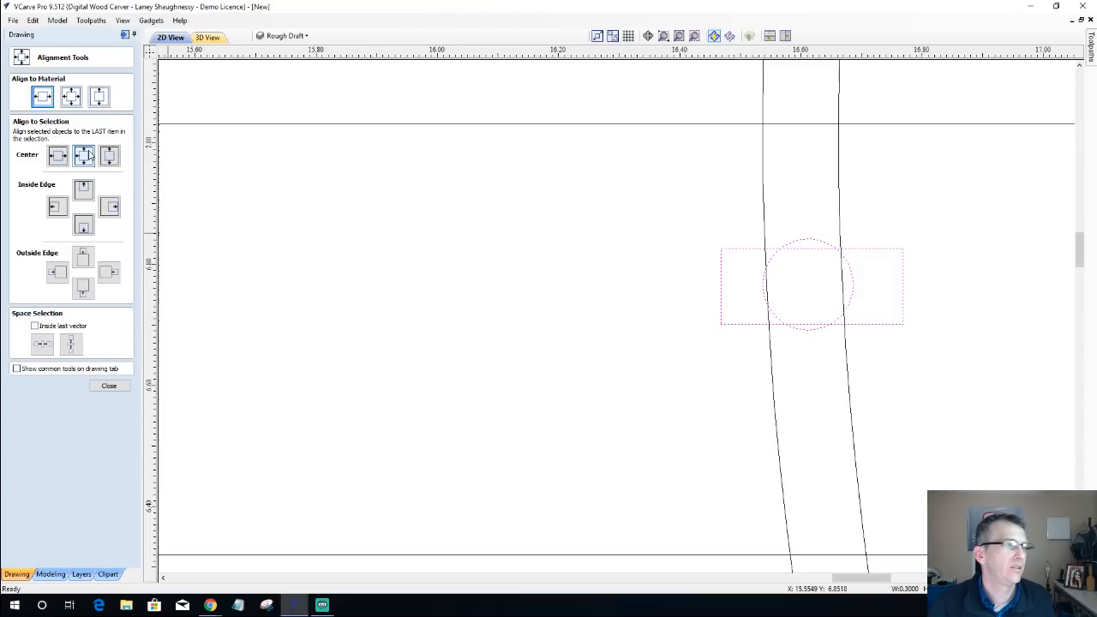
pyautogui.click(83, 154)
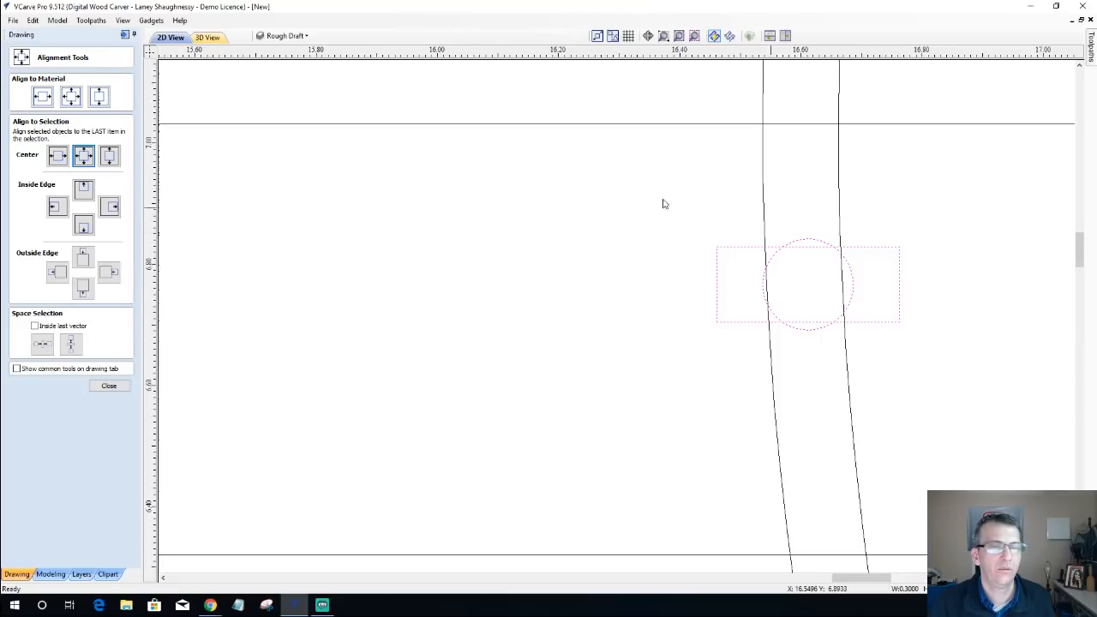
pyautogui.click(699, 393)
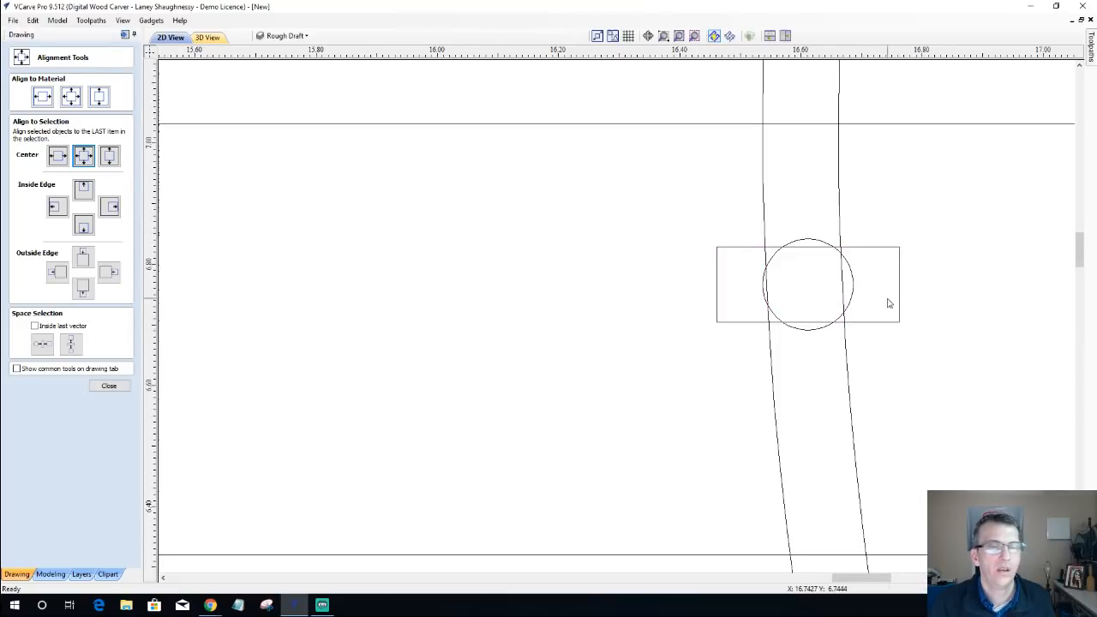
# Step: Try to centre the small circle and rectangle horizontally on the S-shape, and undo the alignment
pyautogui.click(818, 334)
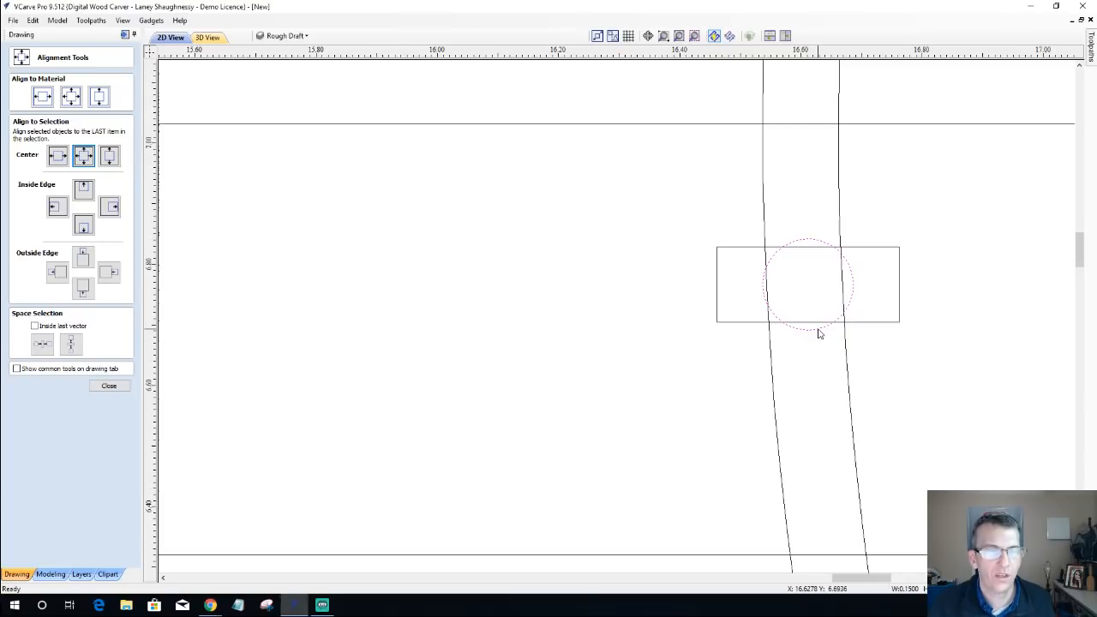
pyautogui.keyDown('shift'); pyautogui.click(744, 322); pyautogui.keyUp('shift')
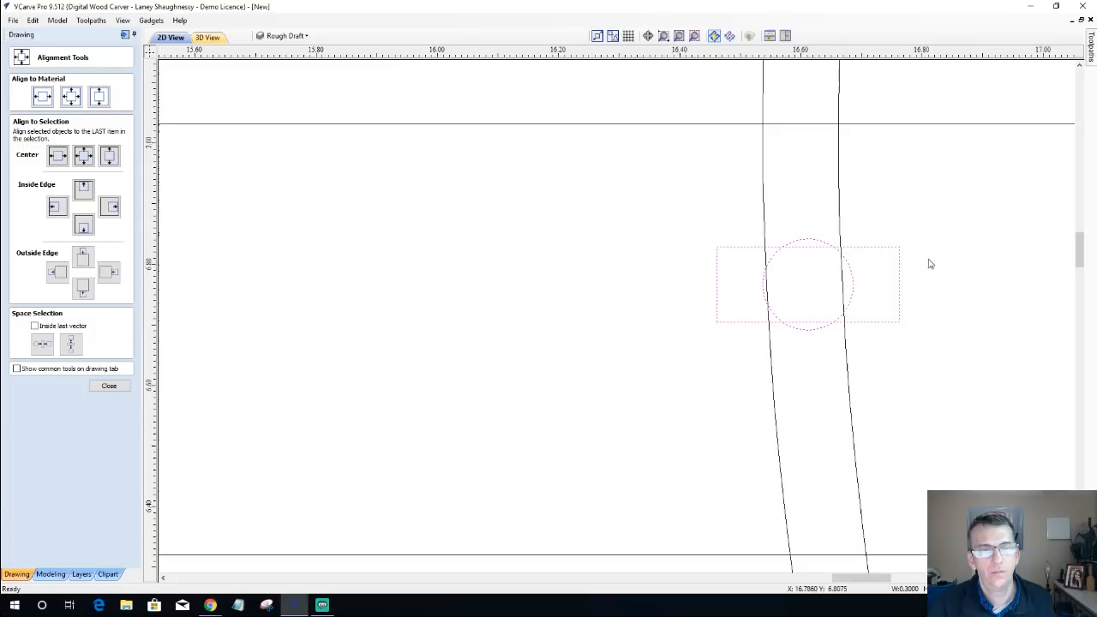
pyautogui.moveTo(674, 222); pyautogui.dragTo(943, 350)
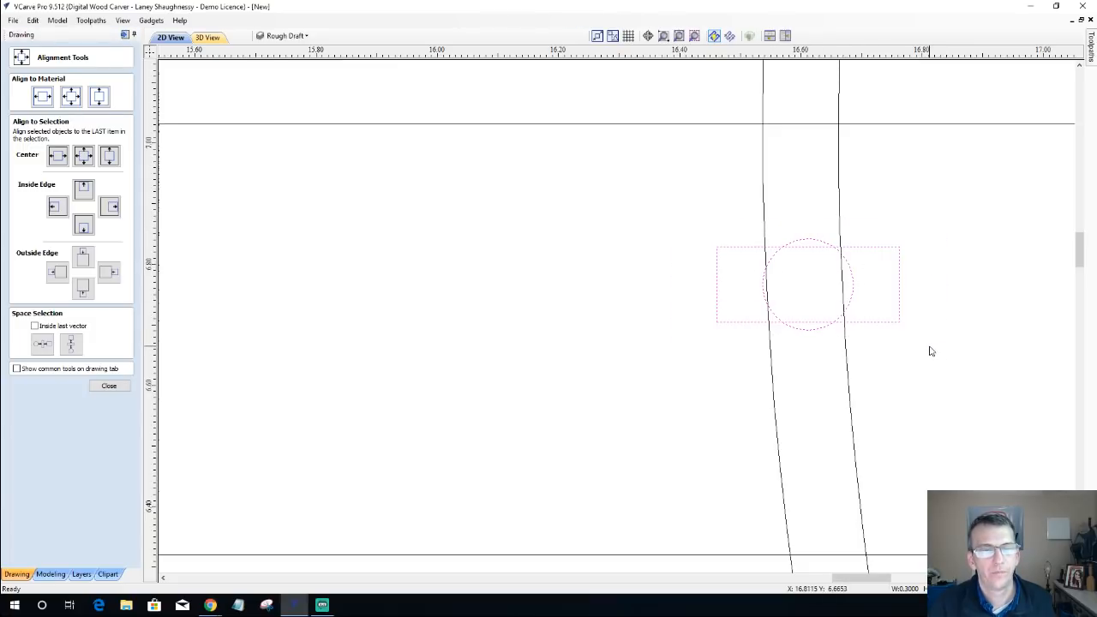
pyautogui.keyDown('shift'); pyautogui.click(846, 352); pyautogui.keyUp('shift')
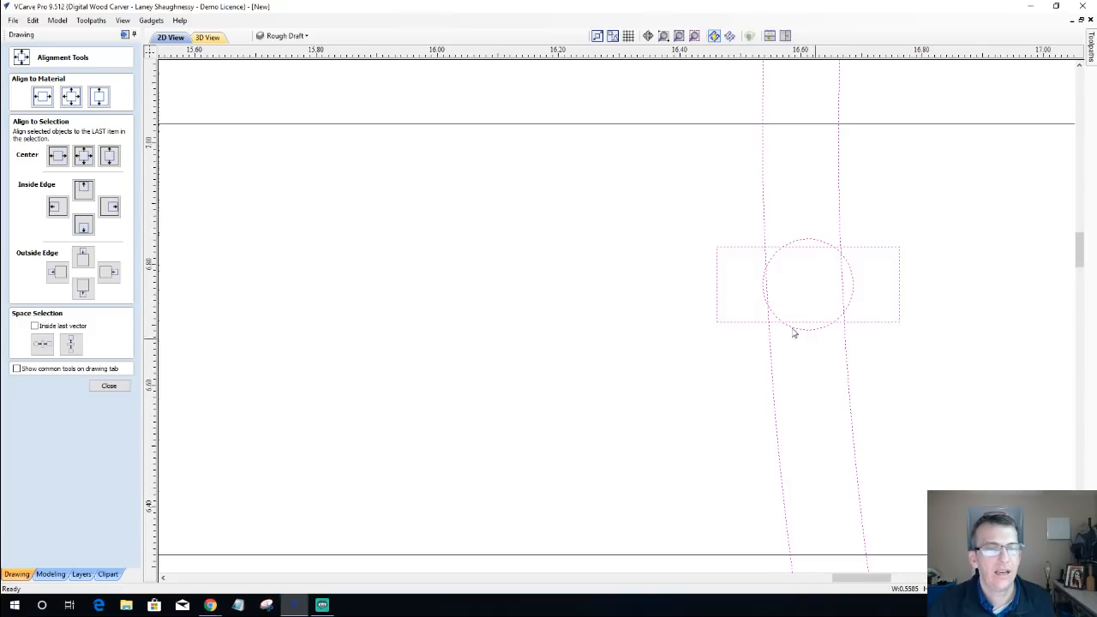
pyautogui.click(54, 158)
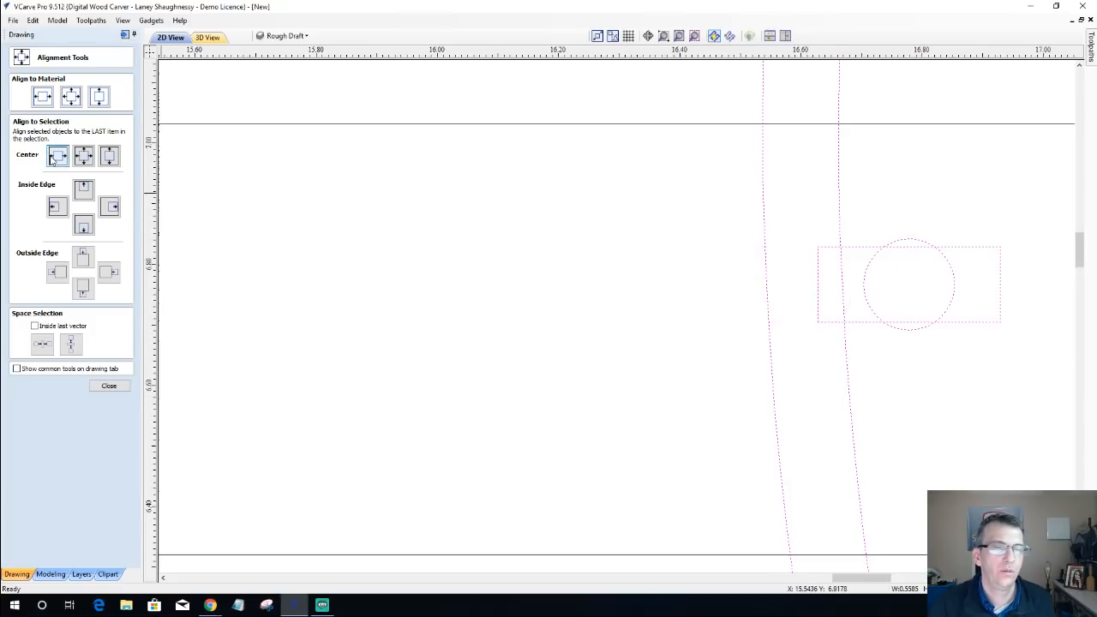
pyautogui.click(54, 158)
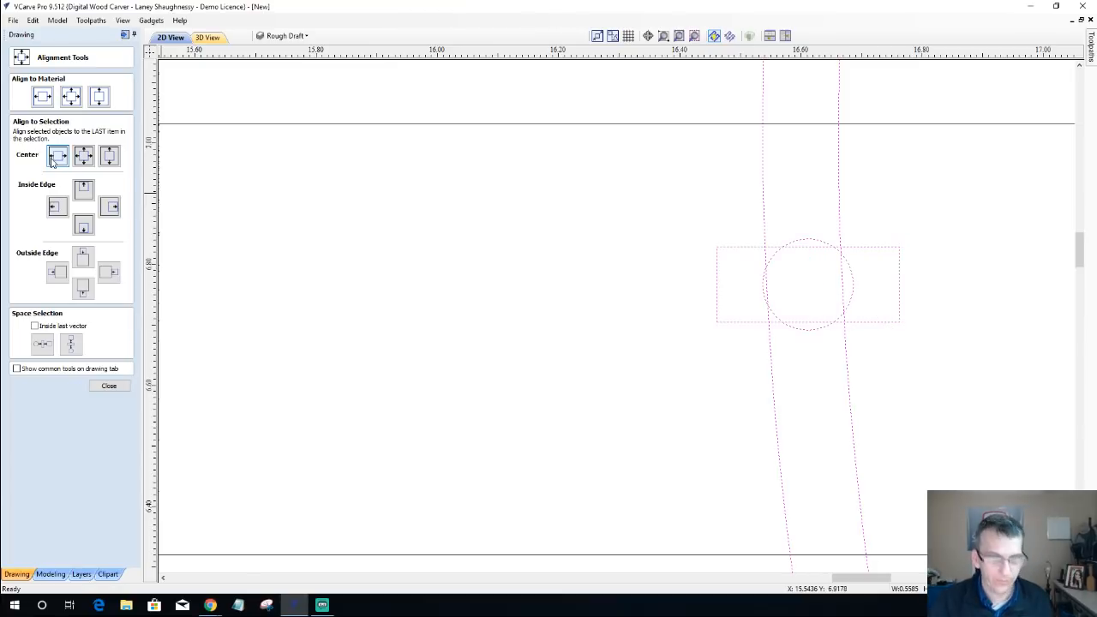
pyautogui.click(109, 386)
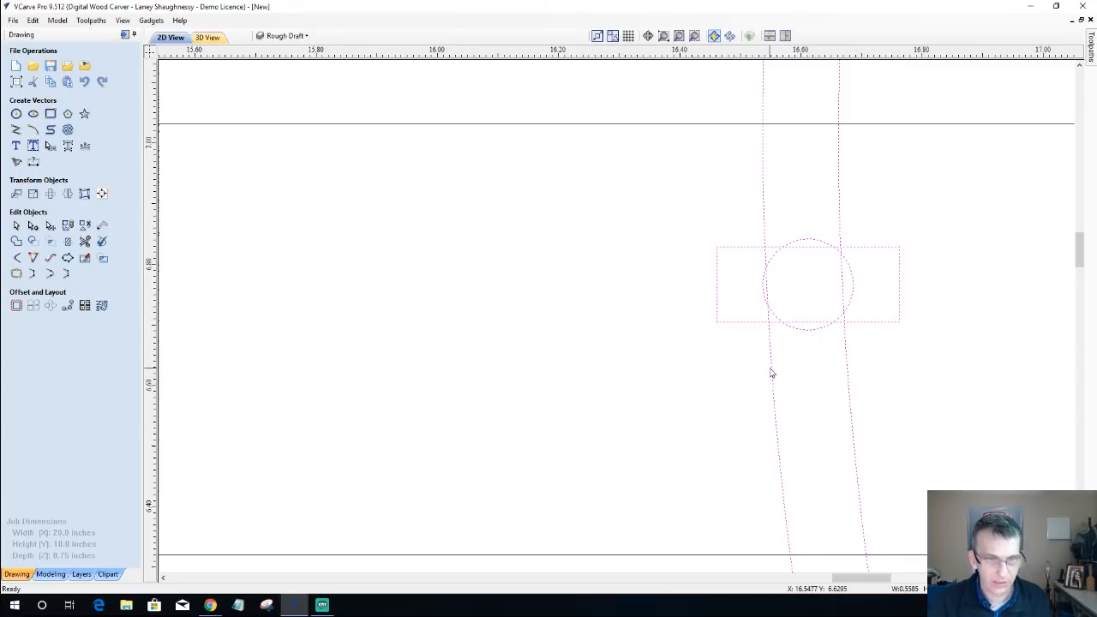
# Step: Nudge the small circle and rectangle together slightly left and down on the S-shape, without moving the S-shape, and deselect them
pyautogui.keyDown('shift'); pyautogui.click(771, 372); pyautogui.keyUp('shift')
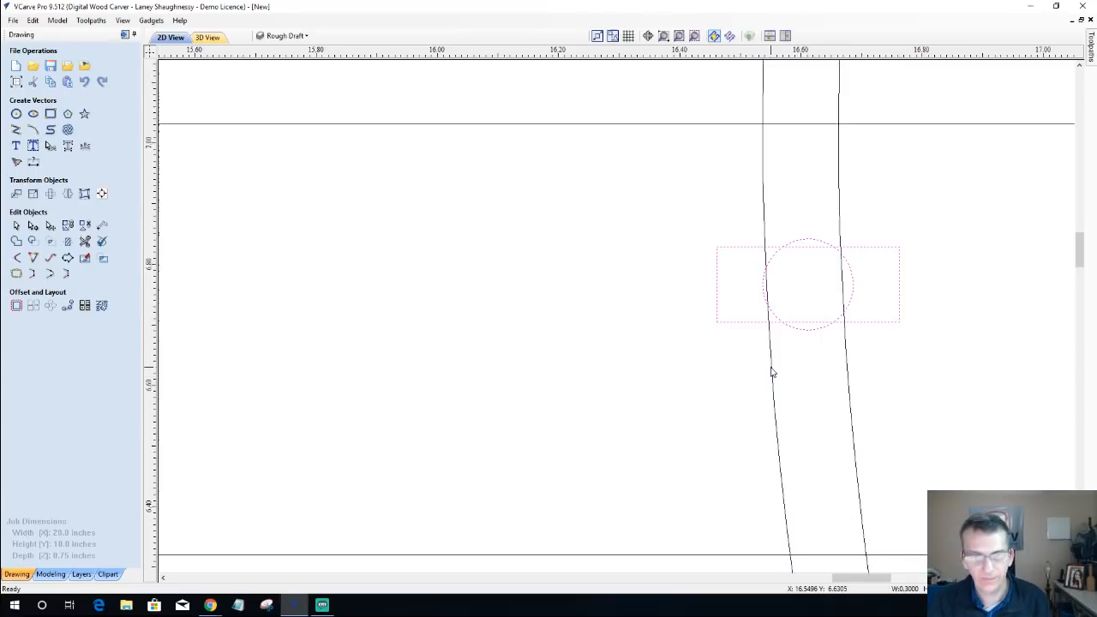
pyautogui.press('Left')
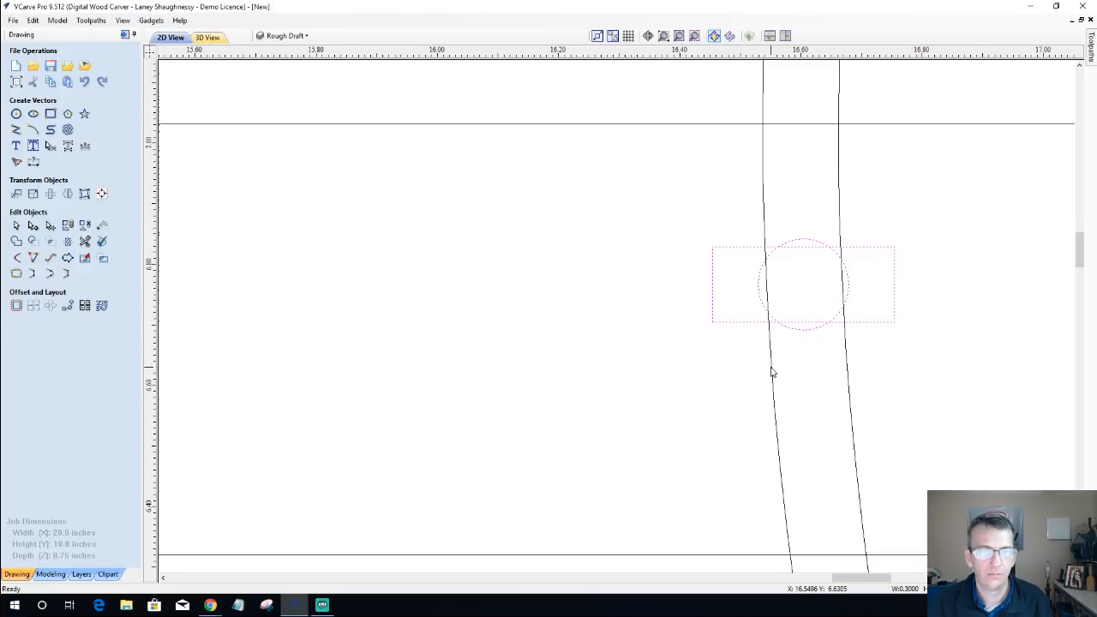
pyautogui.press('Down')
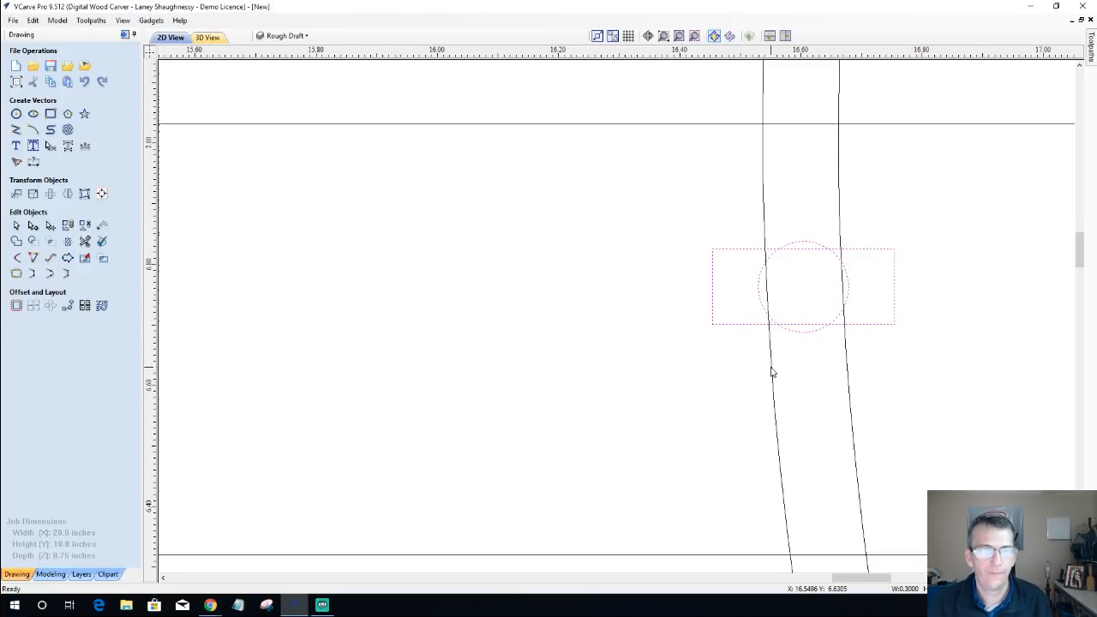
pyautogui.click(703, 390)
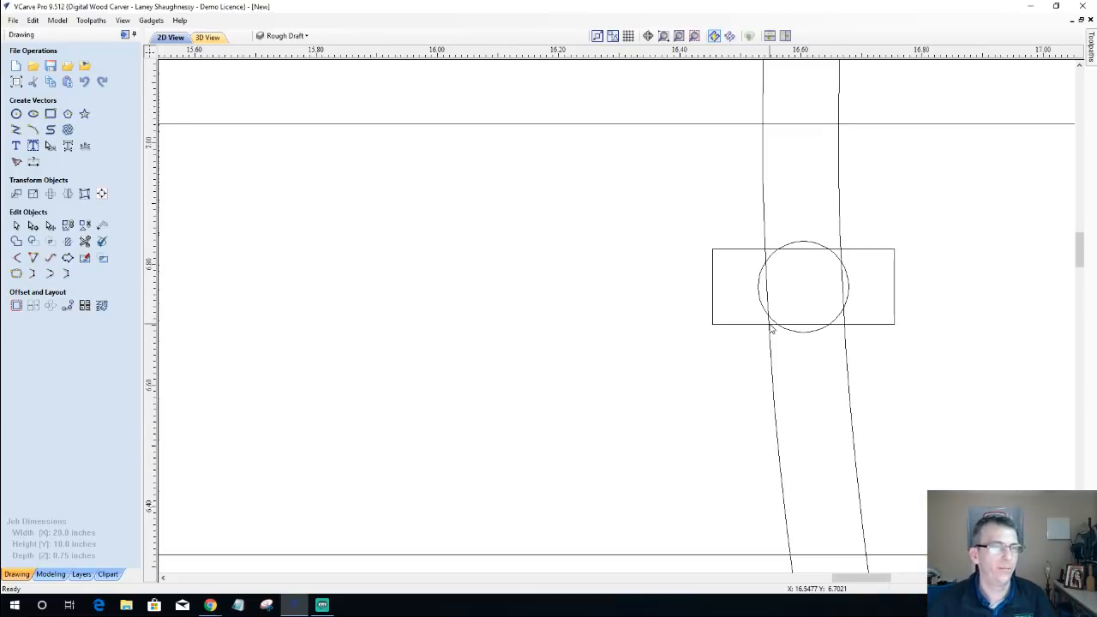
# Step: Examine the full Rough Draft layout across the whole material area
pyautogui.scroll(-10, 770, 329)
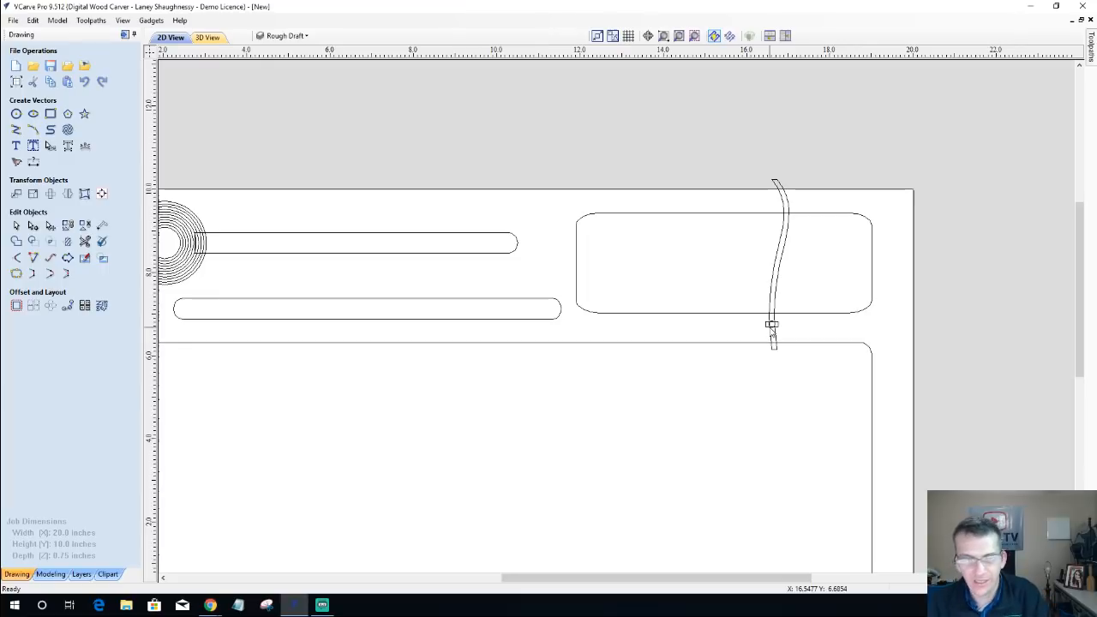
pyautogui.scroll(-3, 772, 333)
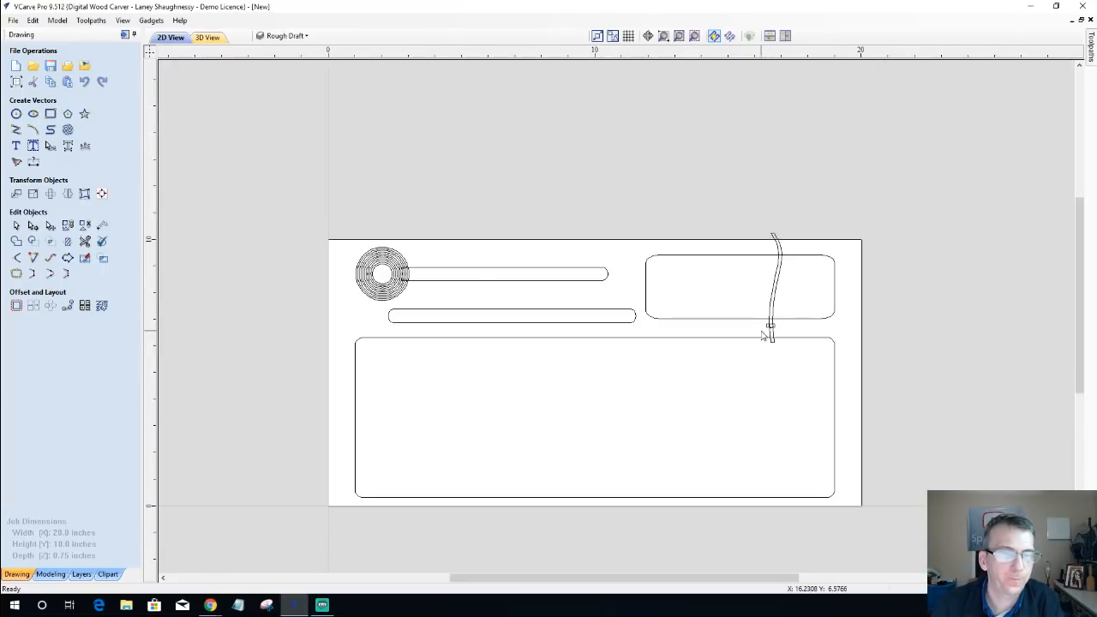
pyautogui.scroll(6, 767, 330)
pyautogui.scroll(-5, 761, 329)
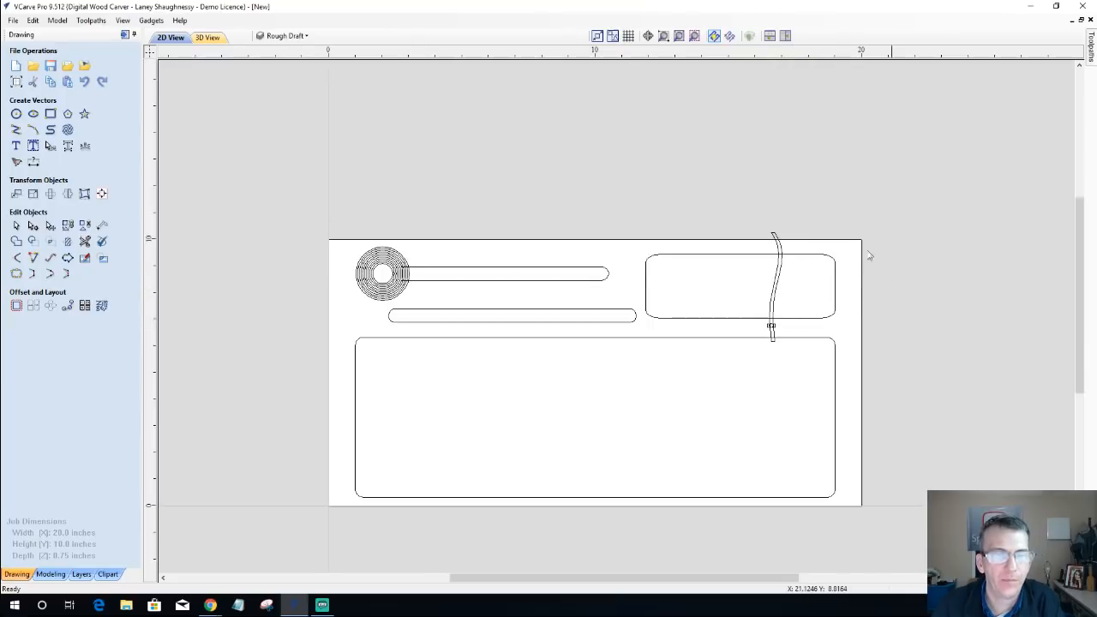
pyautogui.scroll(-2, 400, 420)
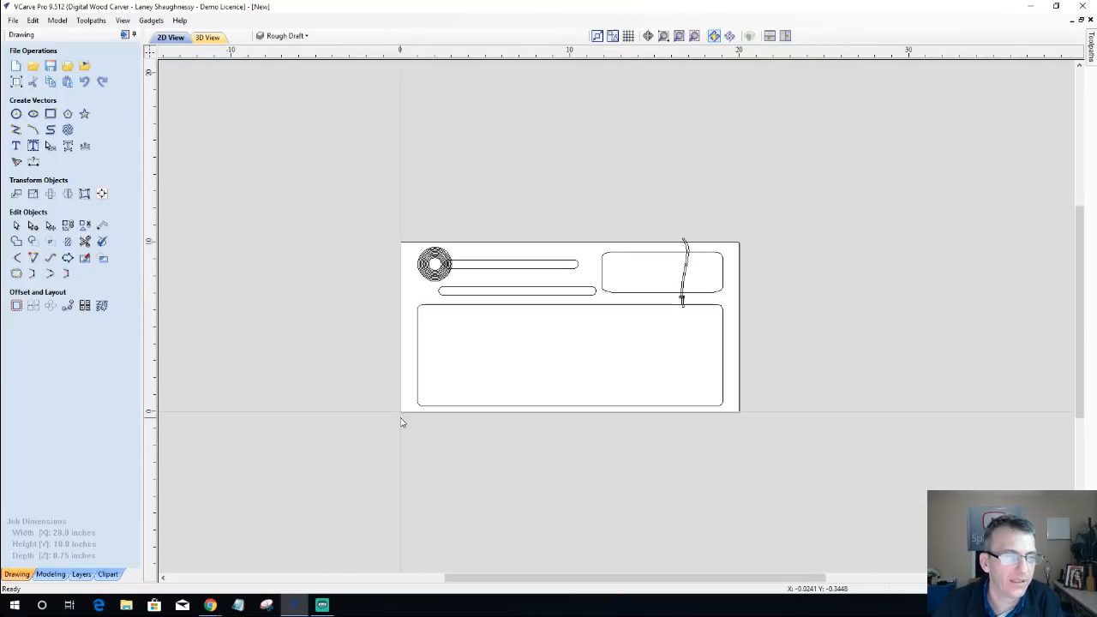
pyautogui.scroll(5, 544, 399)
pyautogui.scroll(-4, 543, 400)
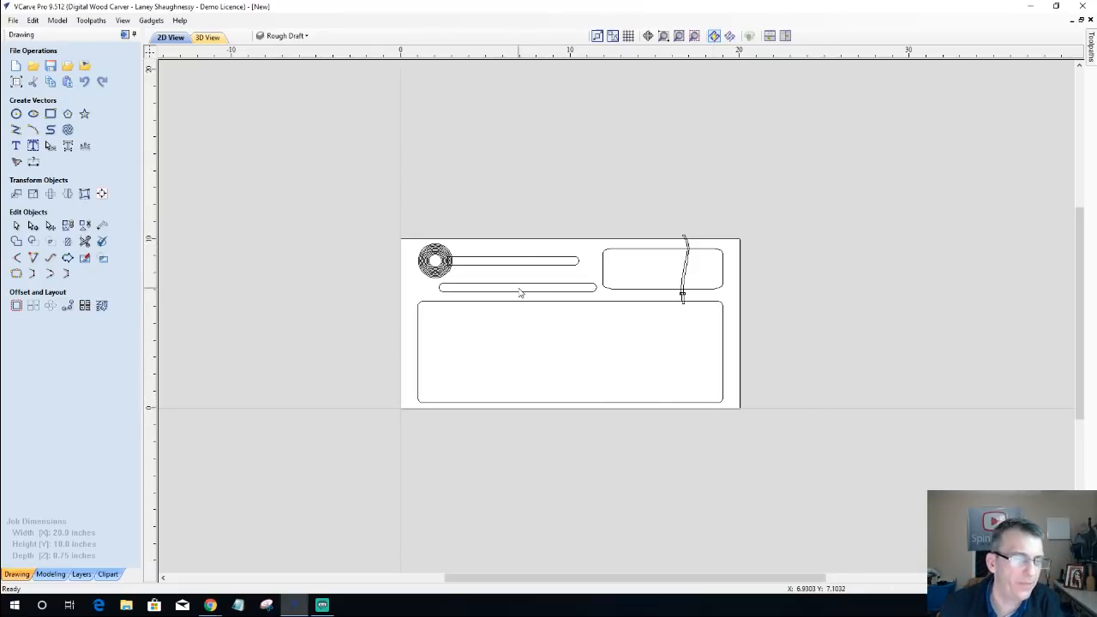
# Step: View the Original Concept layer by itself for comparison, and return to showing only the Rough Draft layer
pyautogui.click(289, 37)
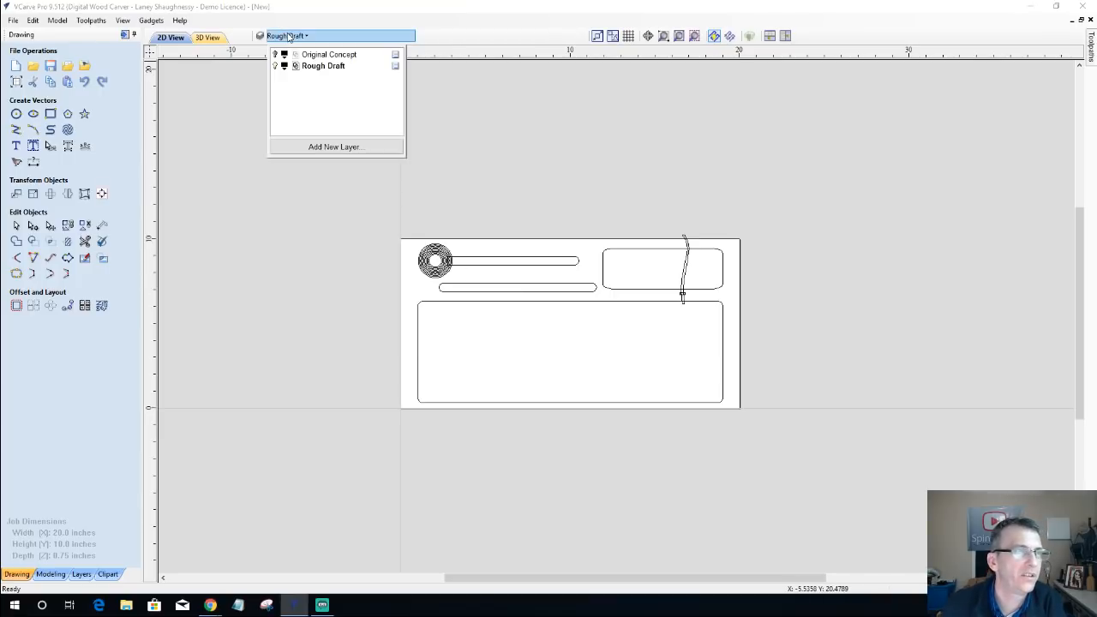
pyautogui.click(275, 66)
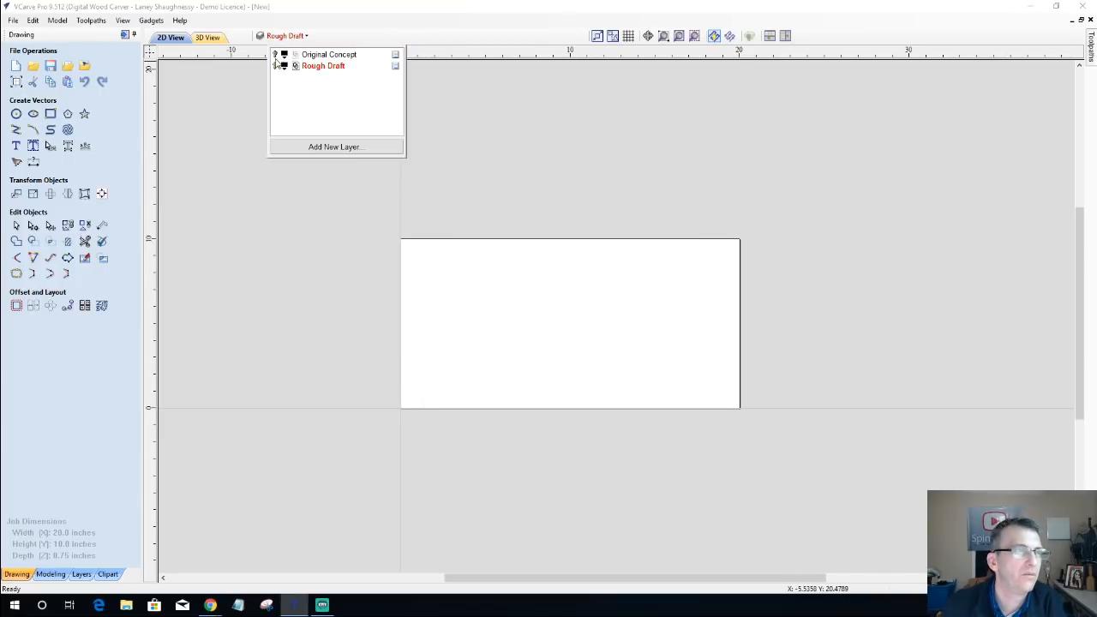
pyautogui.click(276, 55)
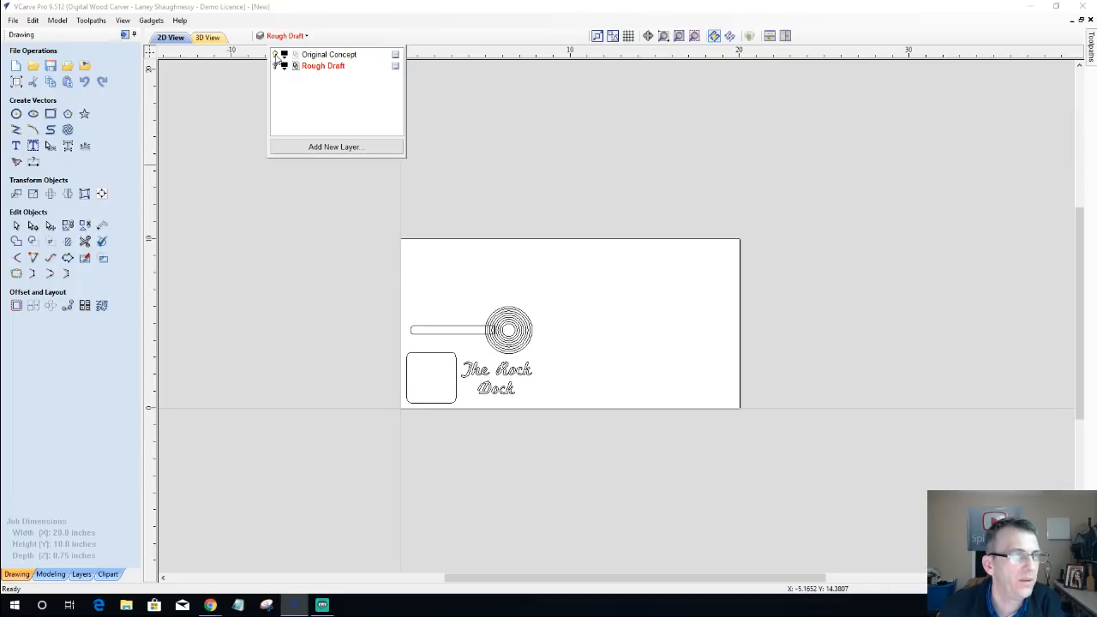
pyautogui.click(275, 56)
pyautogui.click(275, 66)
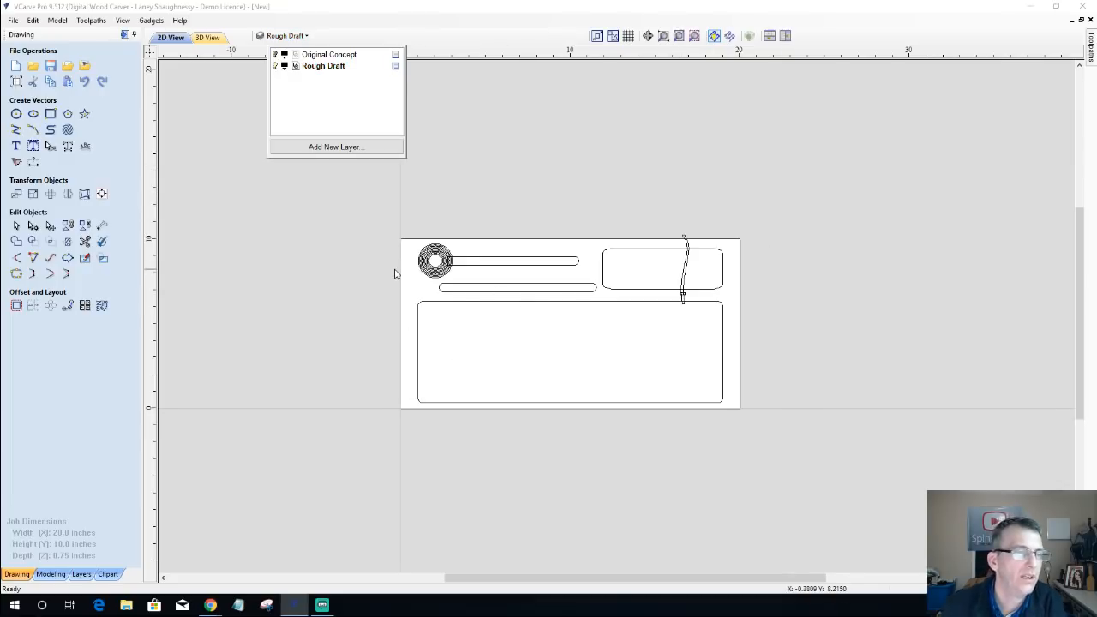
pyautogui.scroll(2, 394, 273)
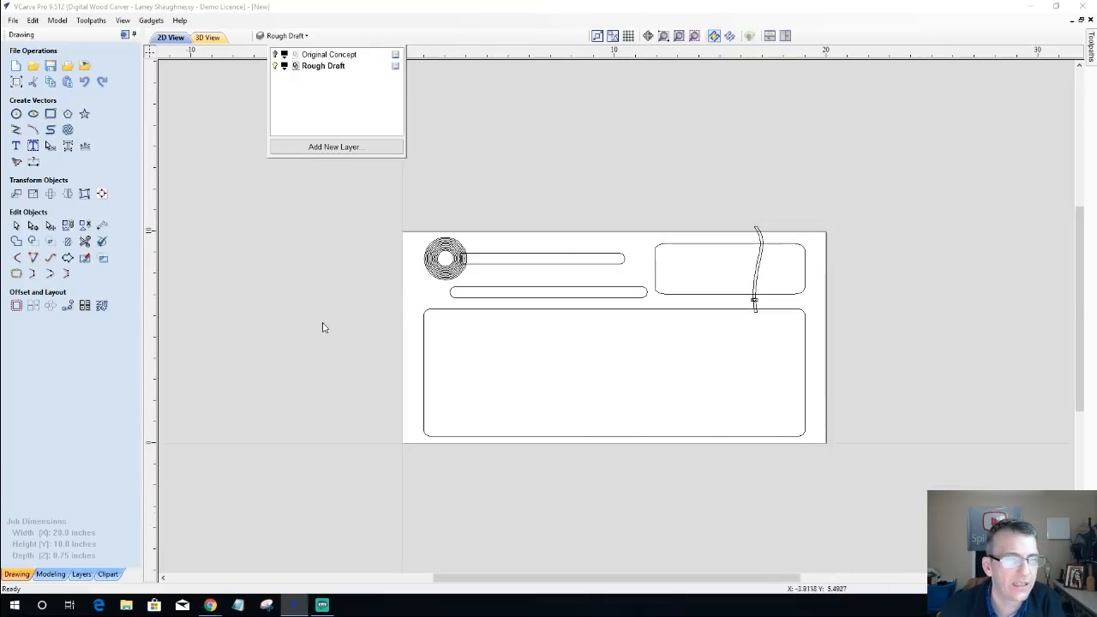
pyautogui.click(289, 221)
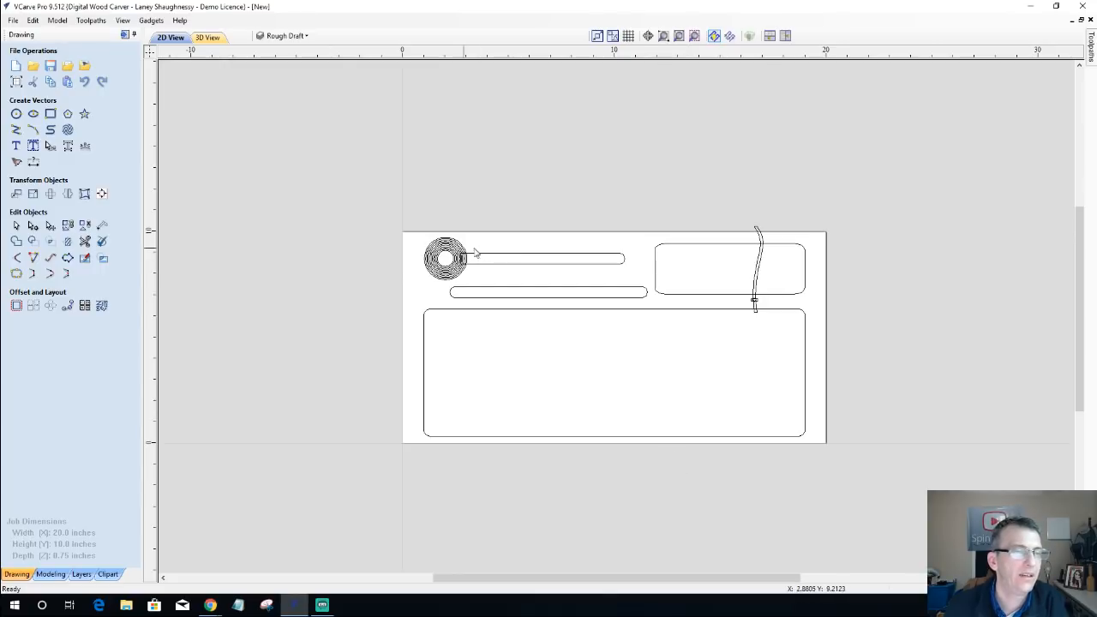
pyautogui.scroll(3, 449, 258)
pyautogui.scroll(-3, 451, 264)
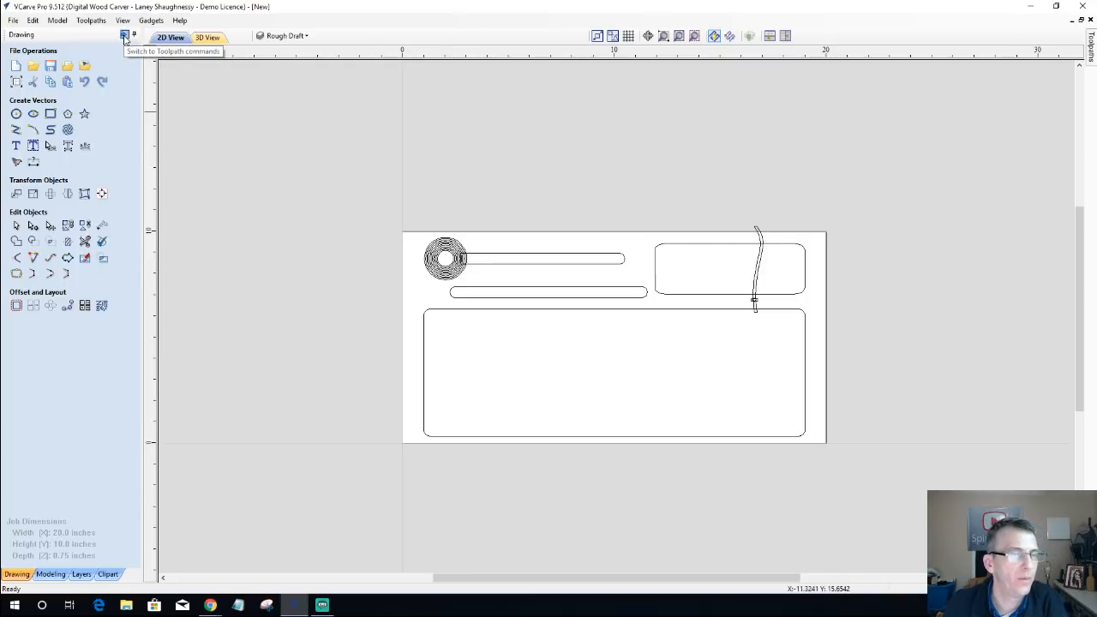
# Step: Switch to the toolpath commands and delete all existing toolpaths in the job
pyautogui.click(125, 37)
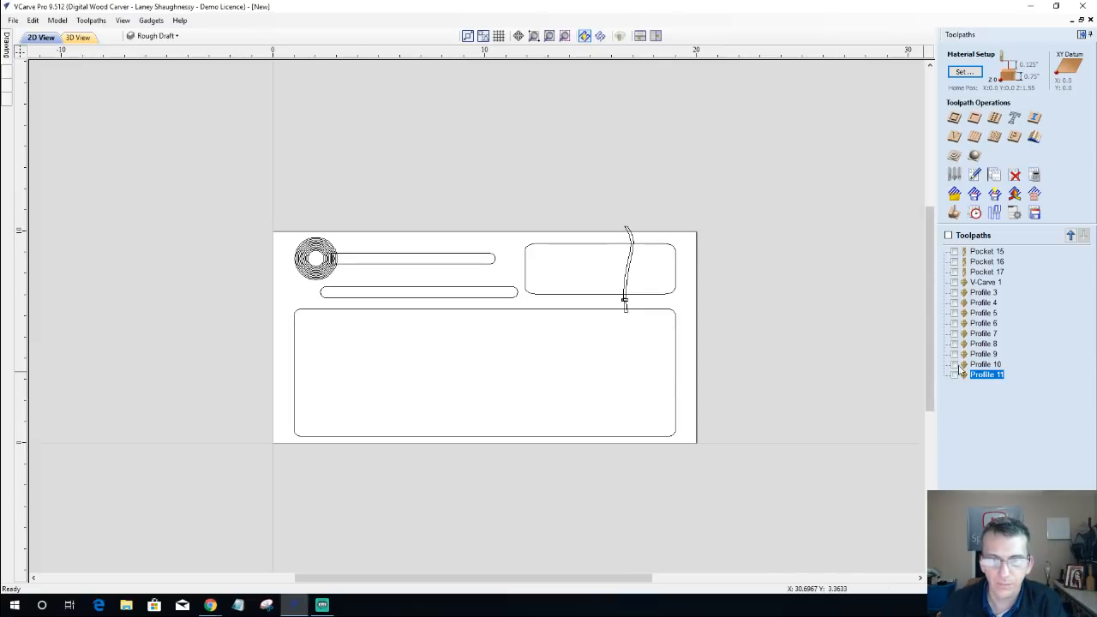
pyautogui.click(984, 251)
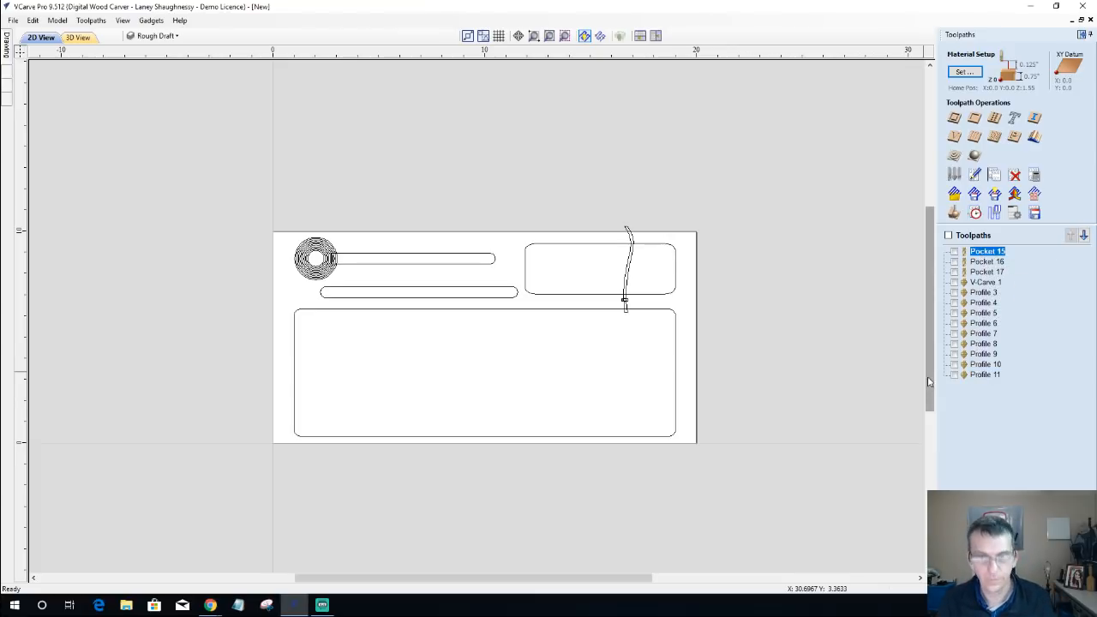
pyautogui.rightClick(981, 253)
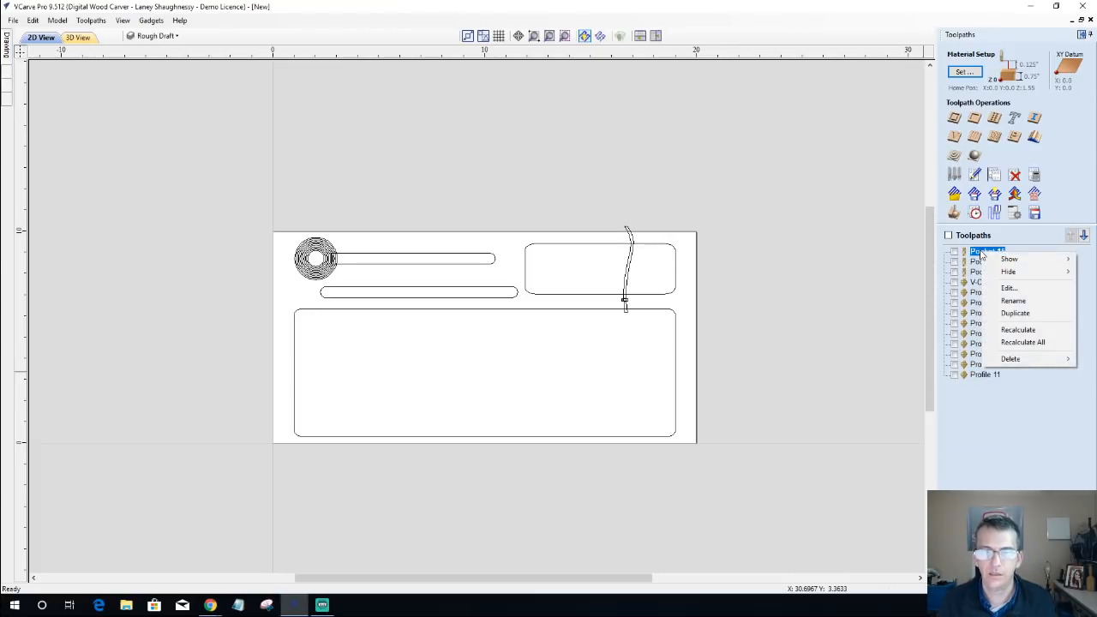
pyautogui.click(948, 235)
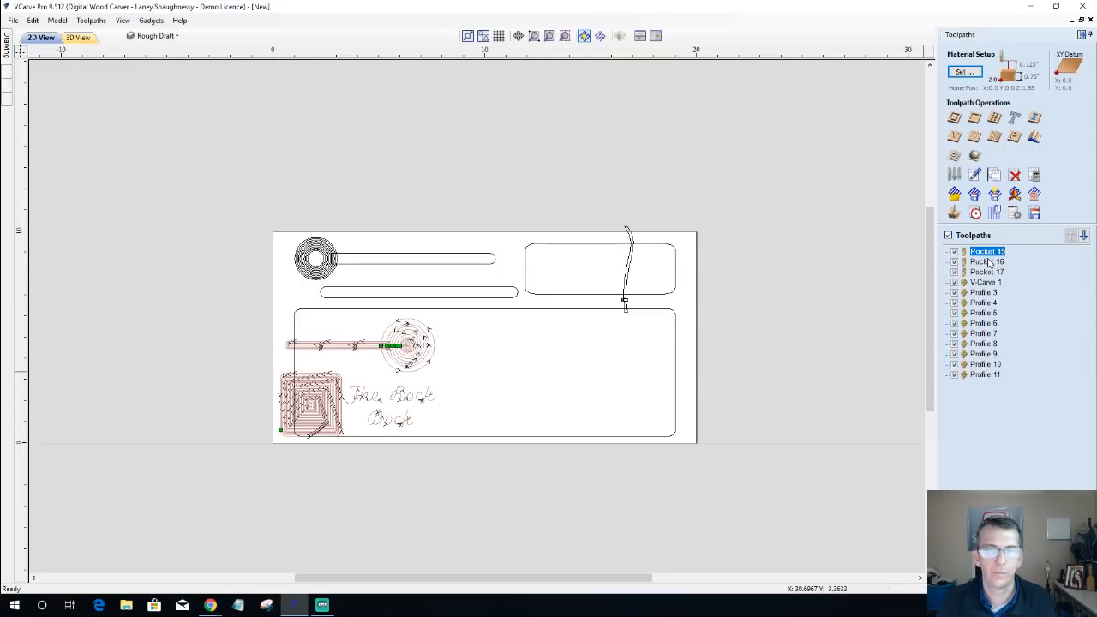
pyautogui.rightClick(987, 254)
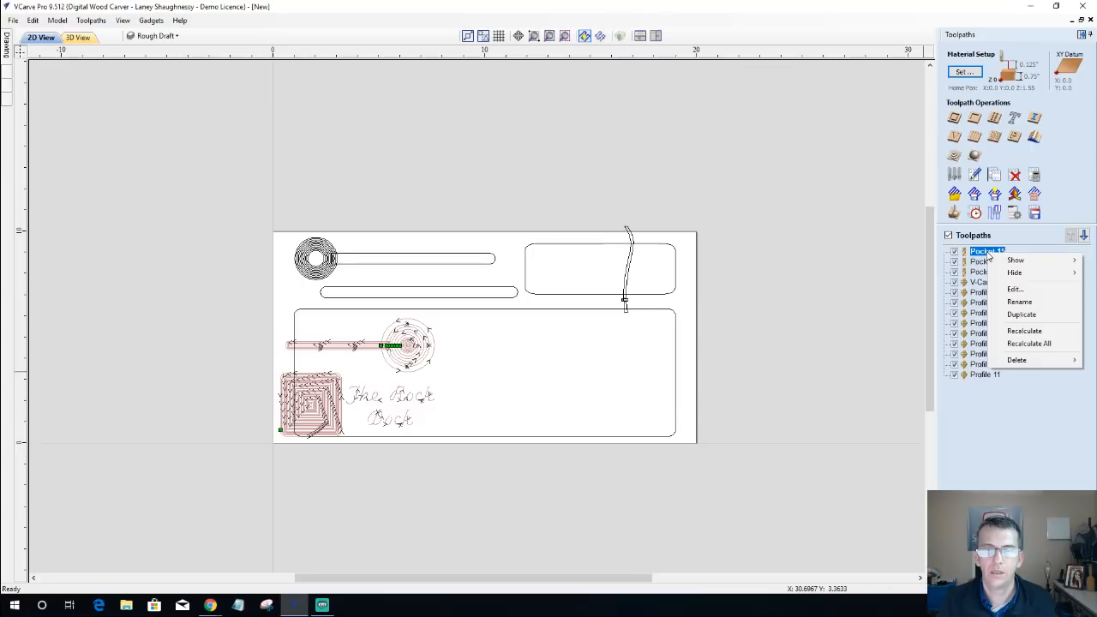
pyautogui.moveTo(1023, 361)
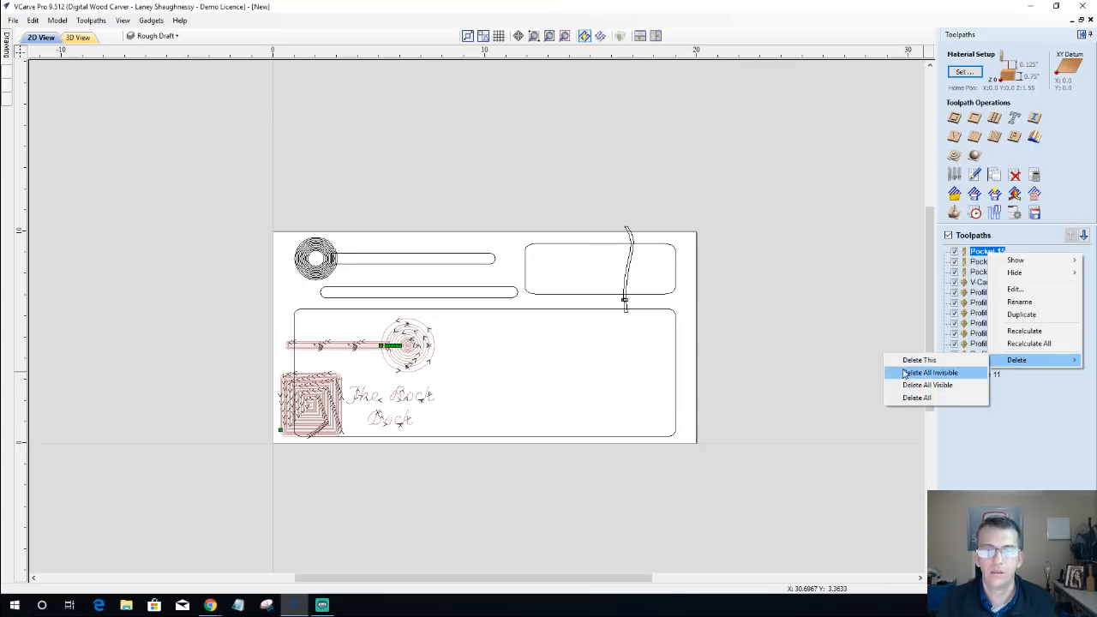
pyautogui.click(913, 398)
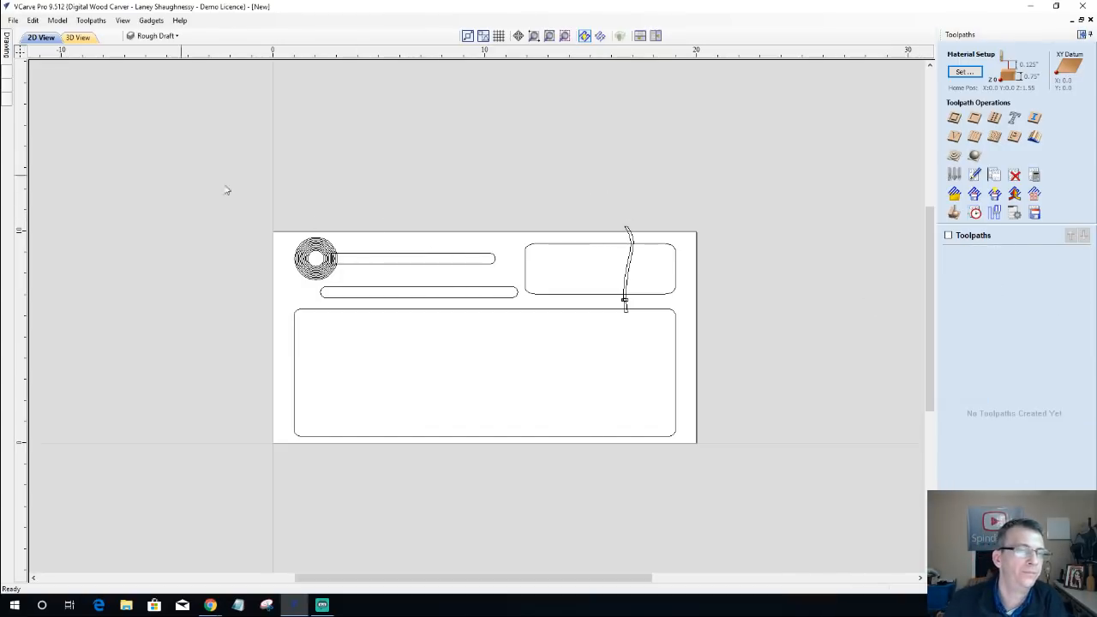
# Step: Set up a pocket toolpath for the upper narrow slot beside the concentric circles, with a cut depth of 0.4 inches
pyautogui.scroll(-1, 519, 280)
pyautogui.scroll(2, 443, 314)
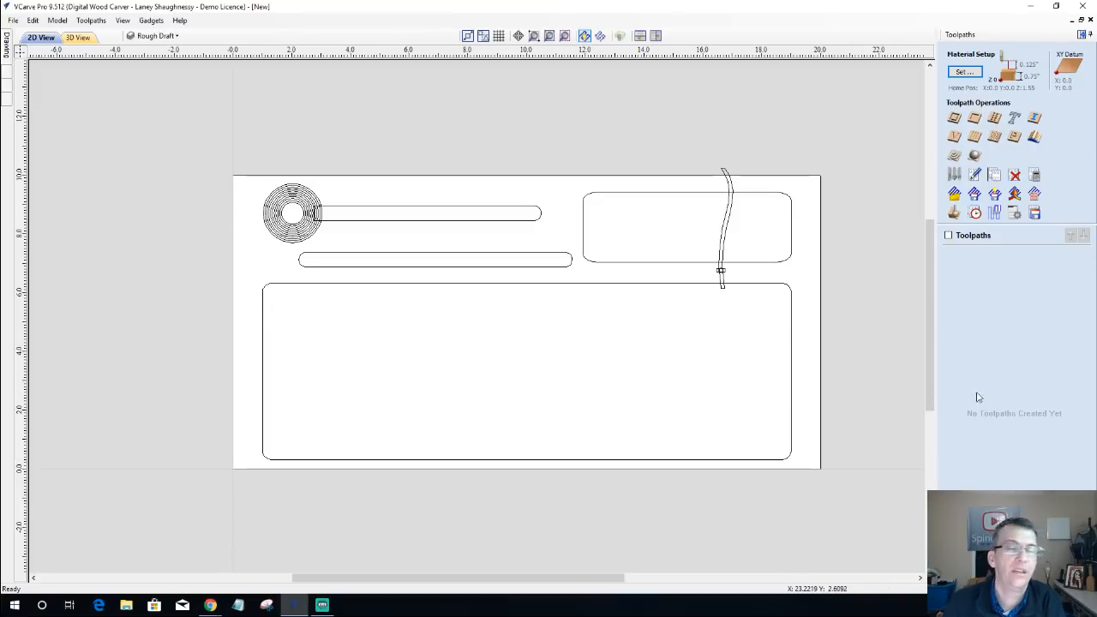
pyautogui.scroll(-1, 355, 269)
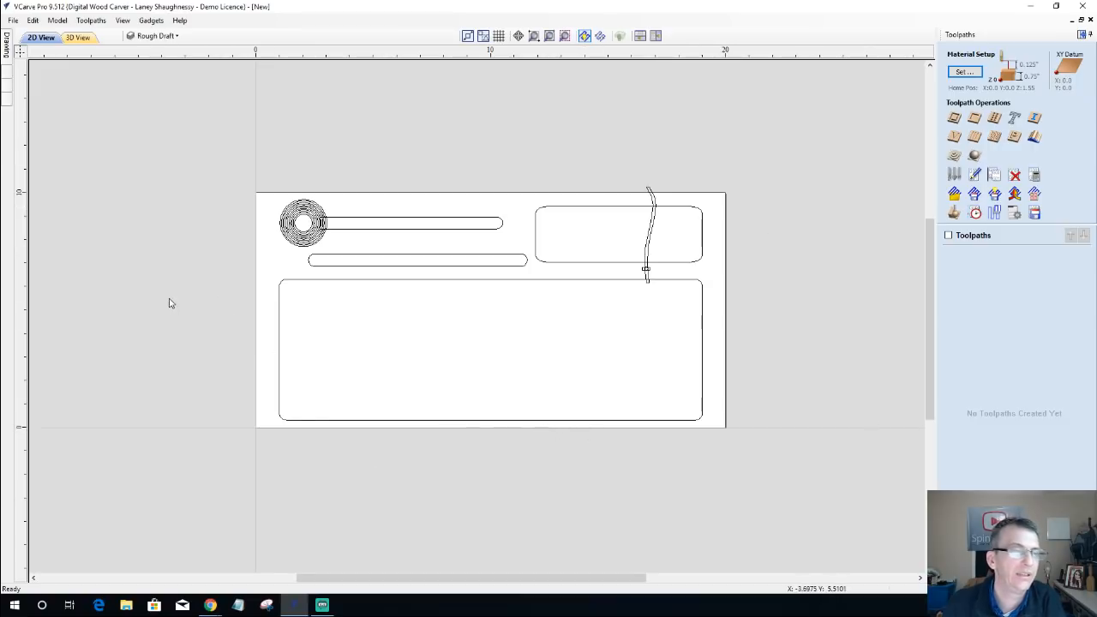
pyautogui.scroll(2, 172, 288)
pyautogui.scroll(-1, 174, 289)
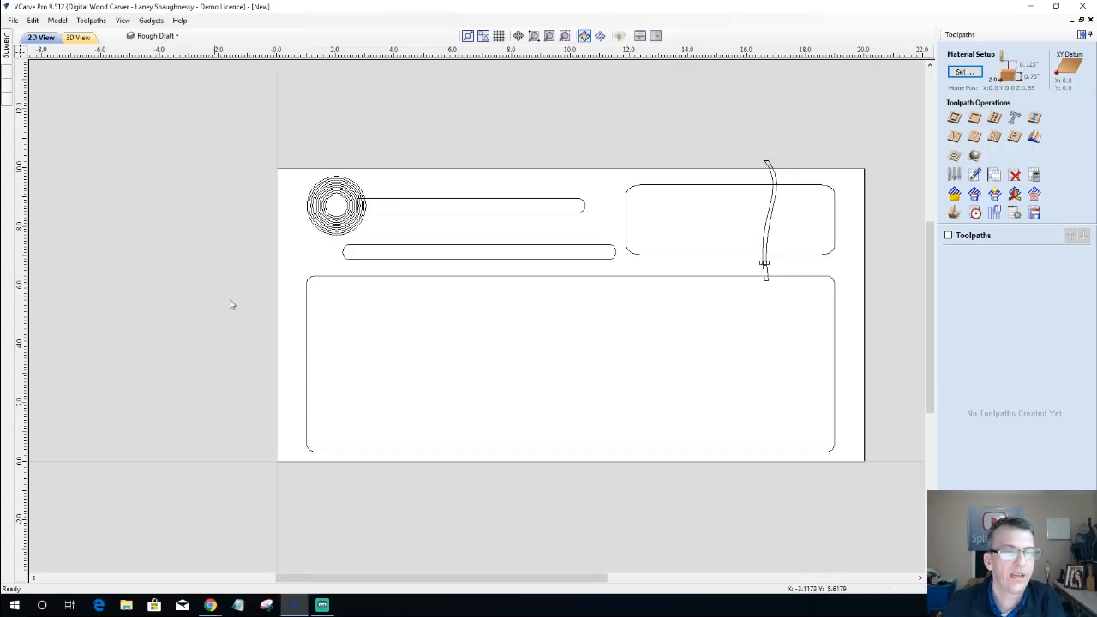
pyautogui.click(467, 217)
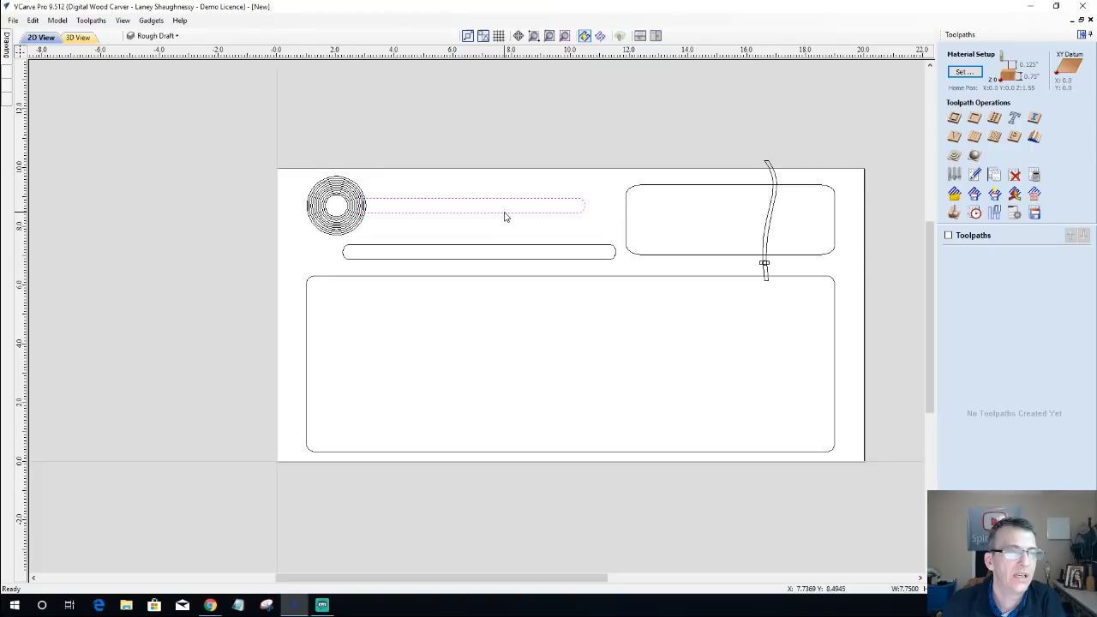
pyautogui.click(975, 121)
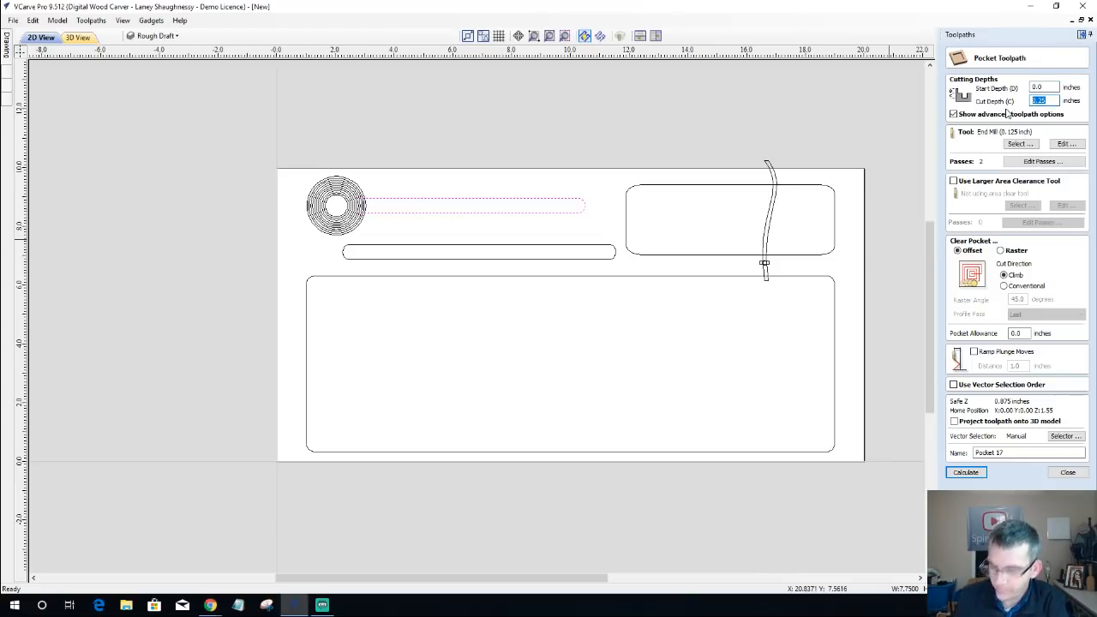
pyautogui.write('.4')
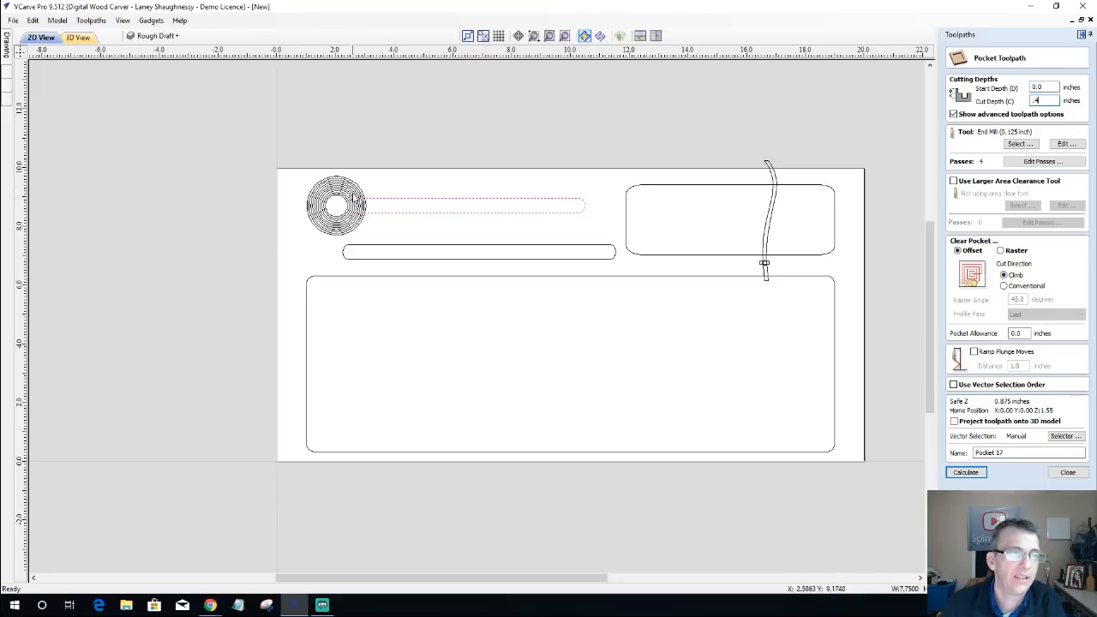
# Step: Assign the End Mill (0.25 inch) to the upper slot's pocket and calculate the toolpath
pyautogui.click(1020, 143)
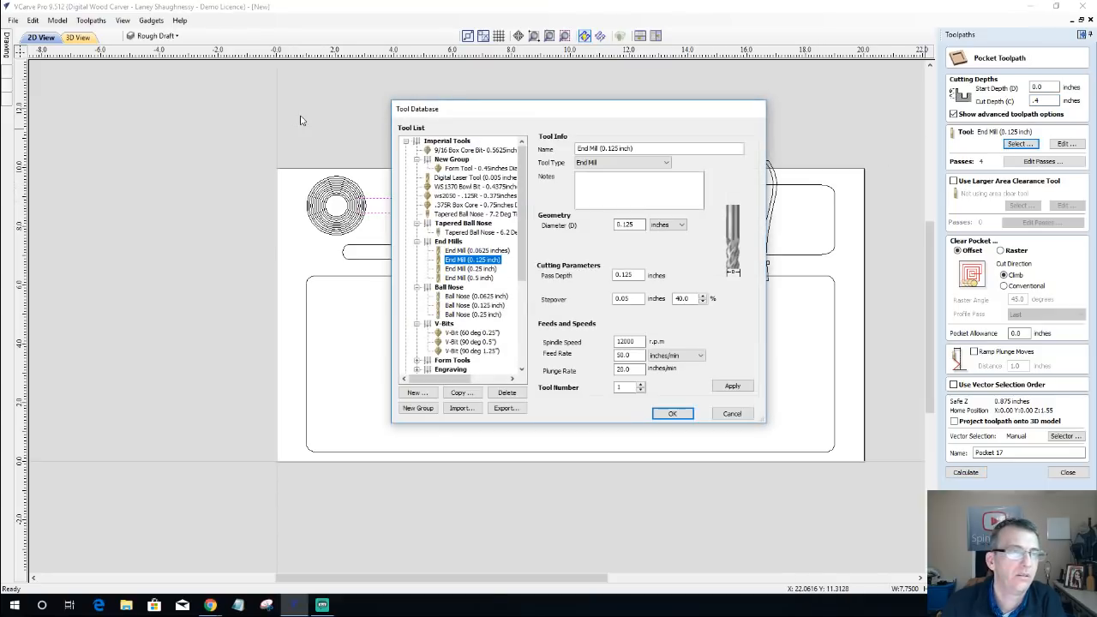
pyautogui.click(467, 269)
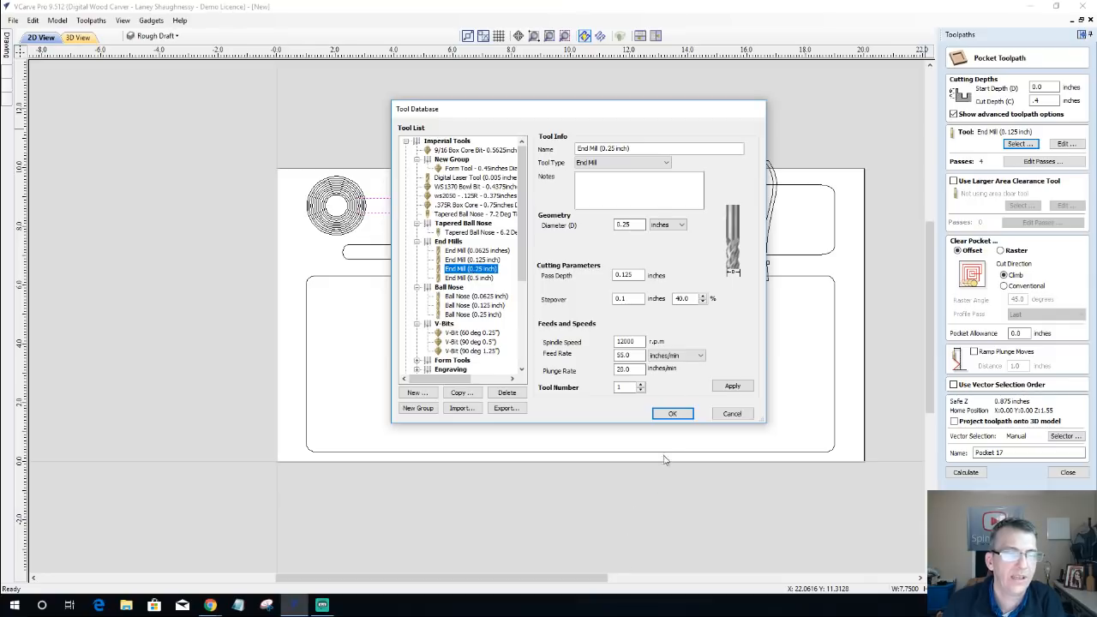
pyautogui.click(672, 413)
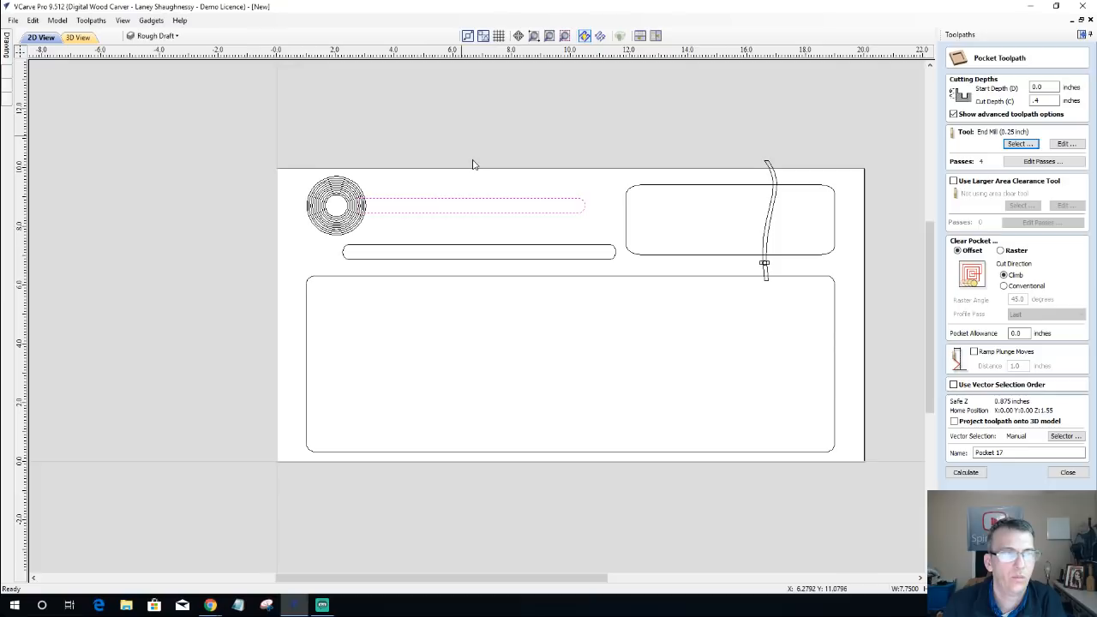
pyautogui.click(967, 473)
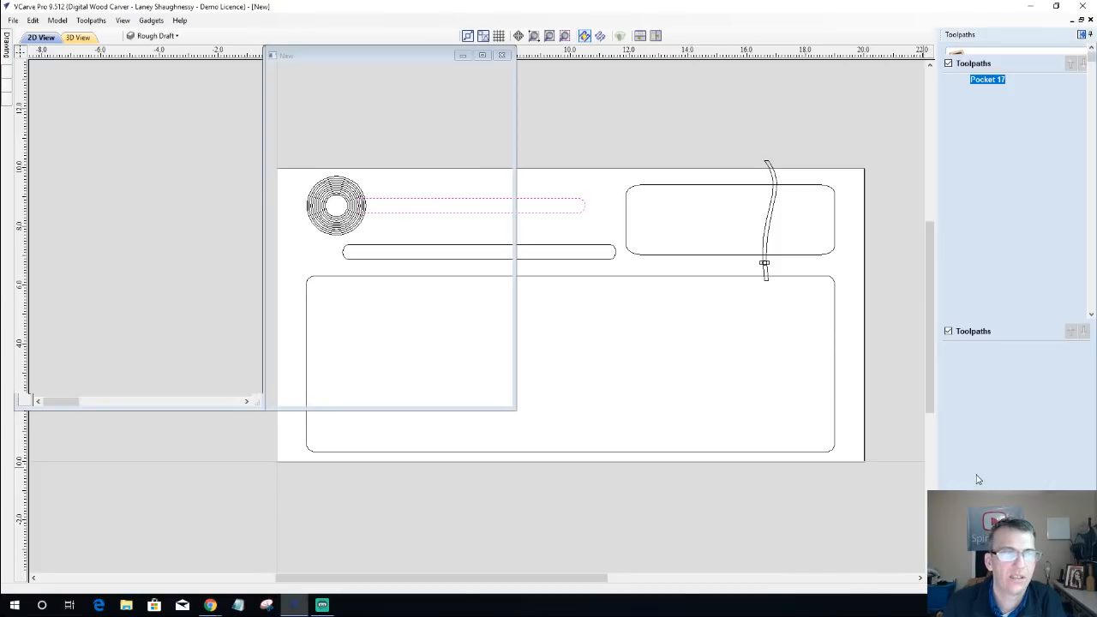
# Step: Preview the upper slot's pocket toolpath on the 3D material, inspect it from another angle, and return to the 2D view
pyautogui.click(1020, 173)
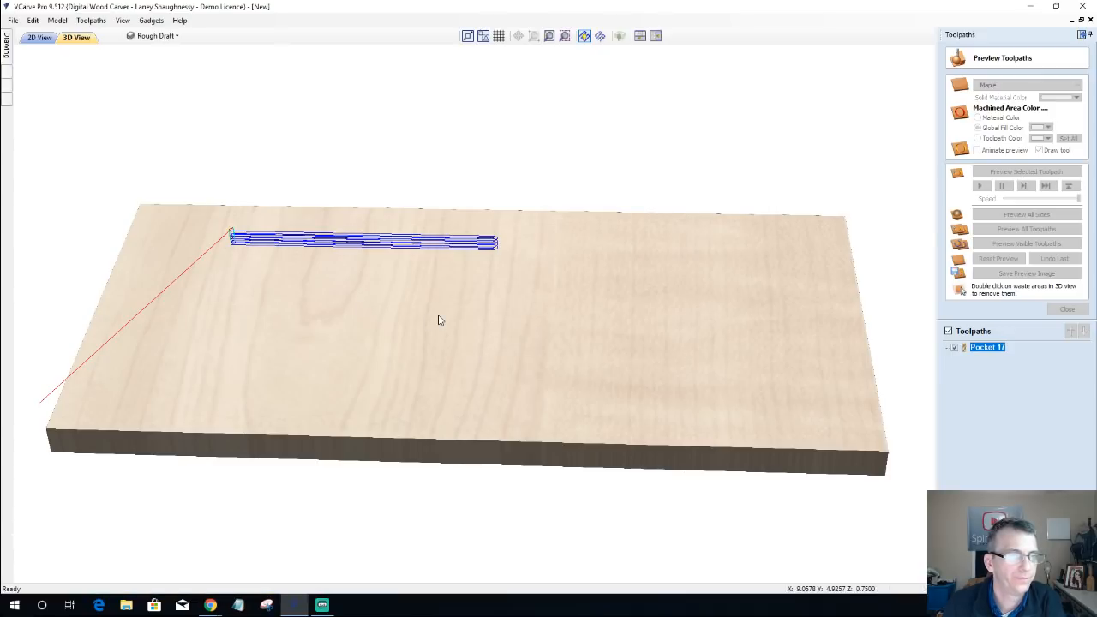
pyautogui.moveTo(416, 382); pyautogui.dragTo(456, 377)
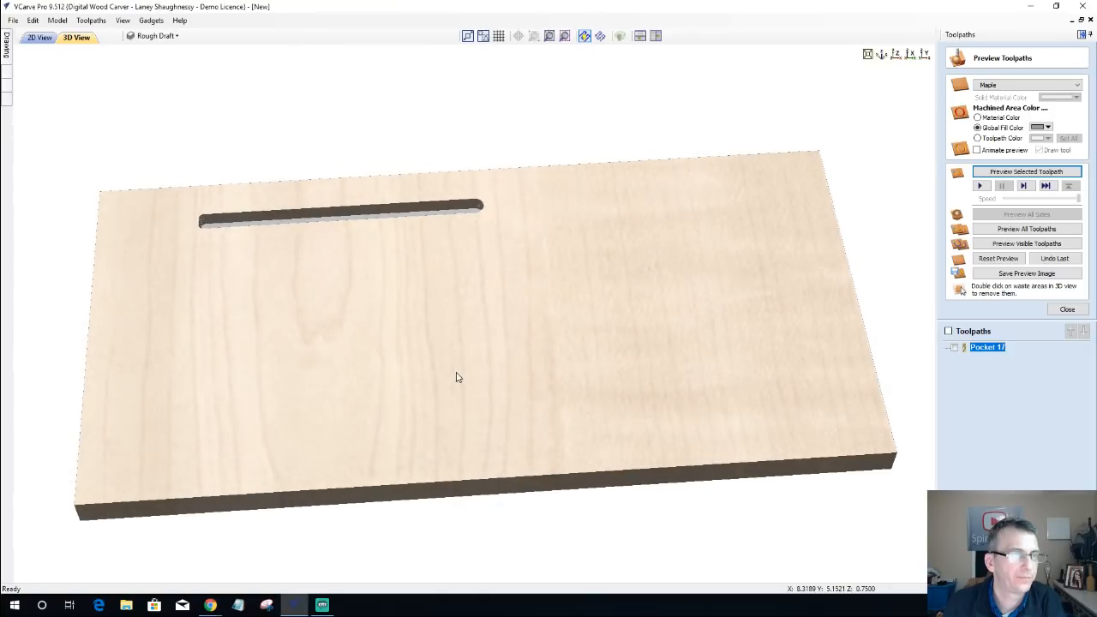
pyautogui.click(40, 37)
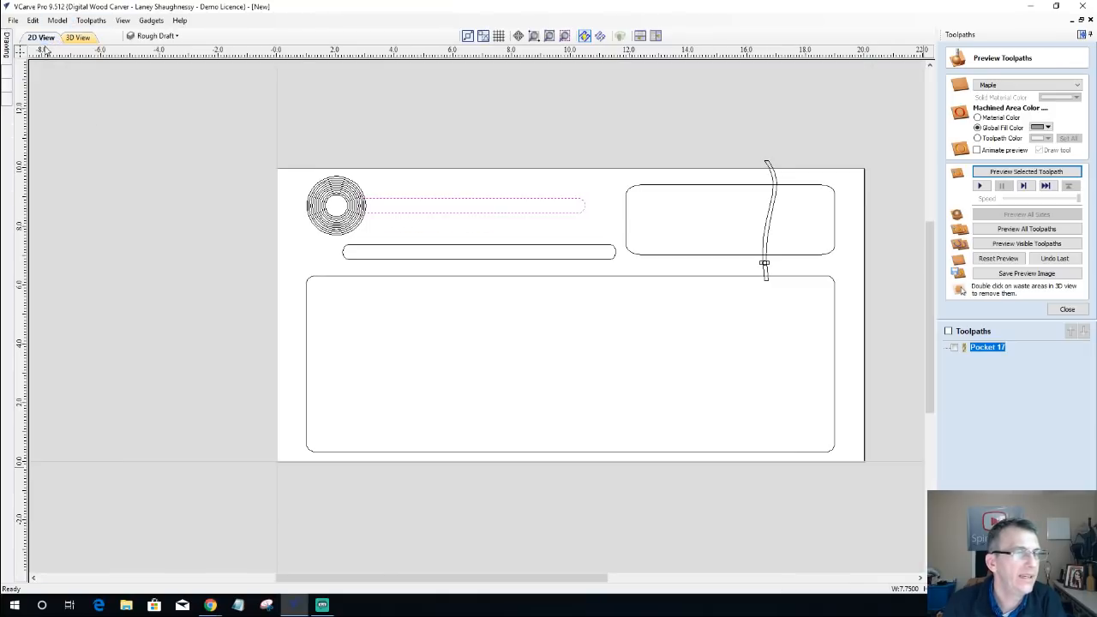
# Step: Set up a pocket toolpath for the lower narrow slot with a cut depth of 0.125 inches
pyautogui.click(491, 247)
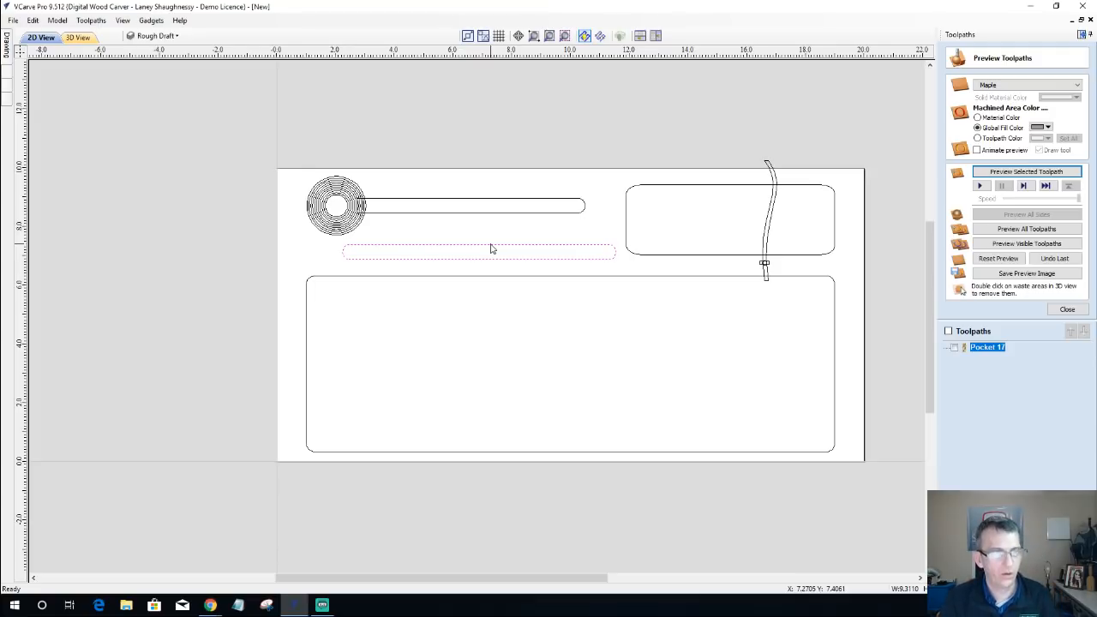
pyautogui.click(1054, 311)
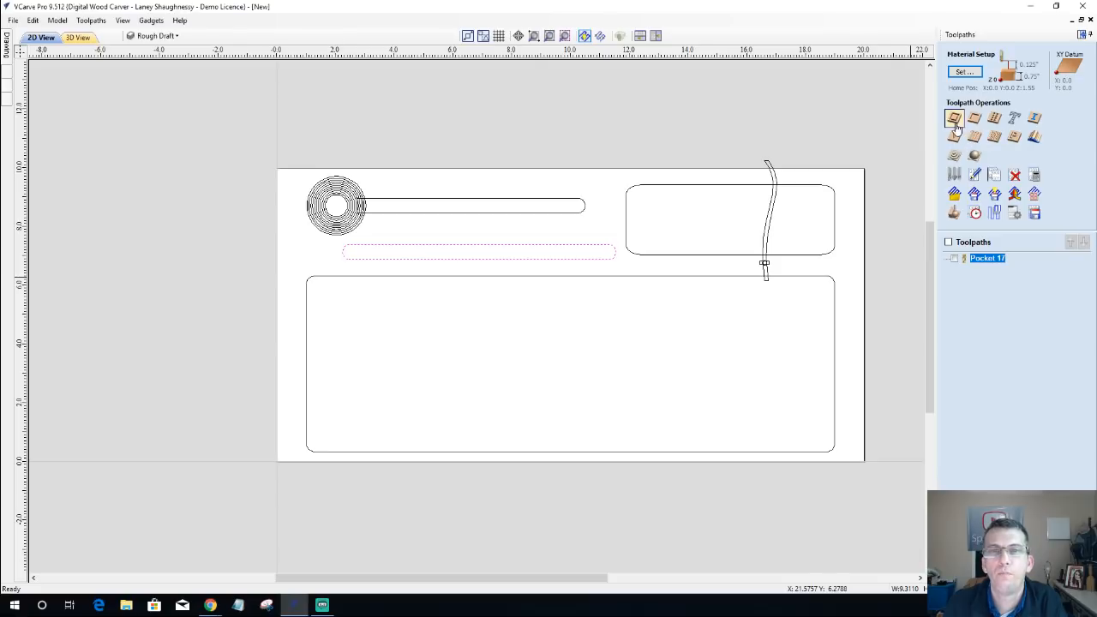
pyautogui.click(956, 124)
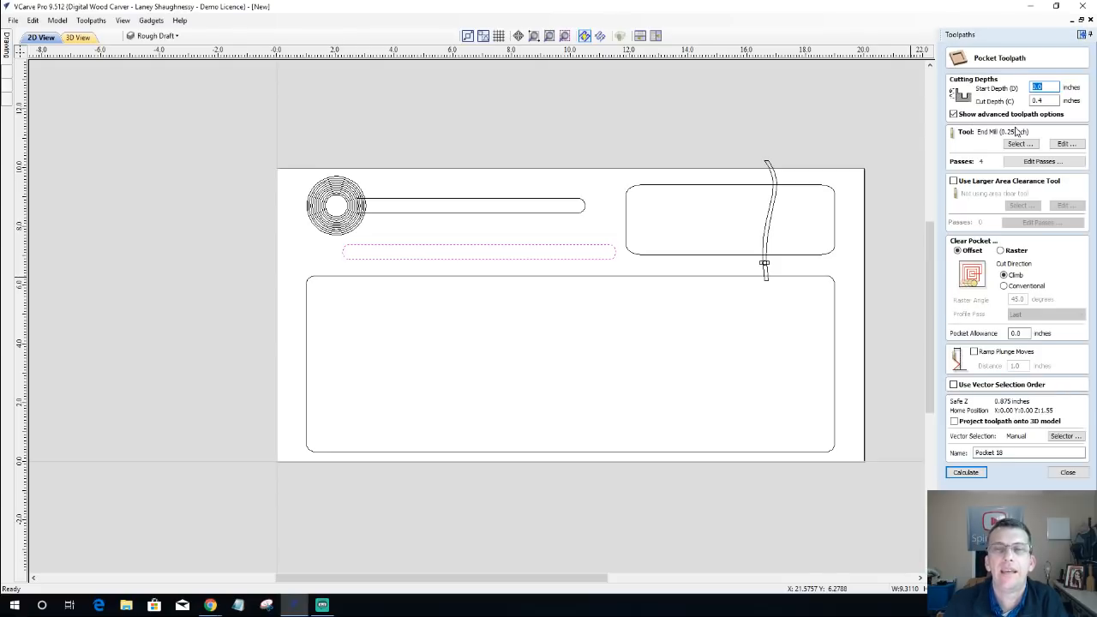
pyautogui.press('Tab')
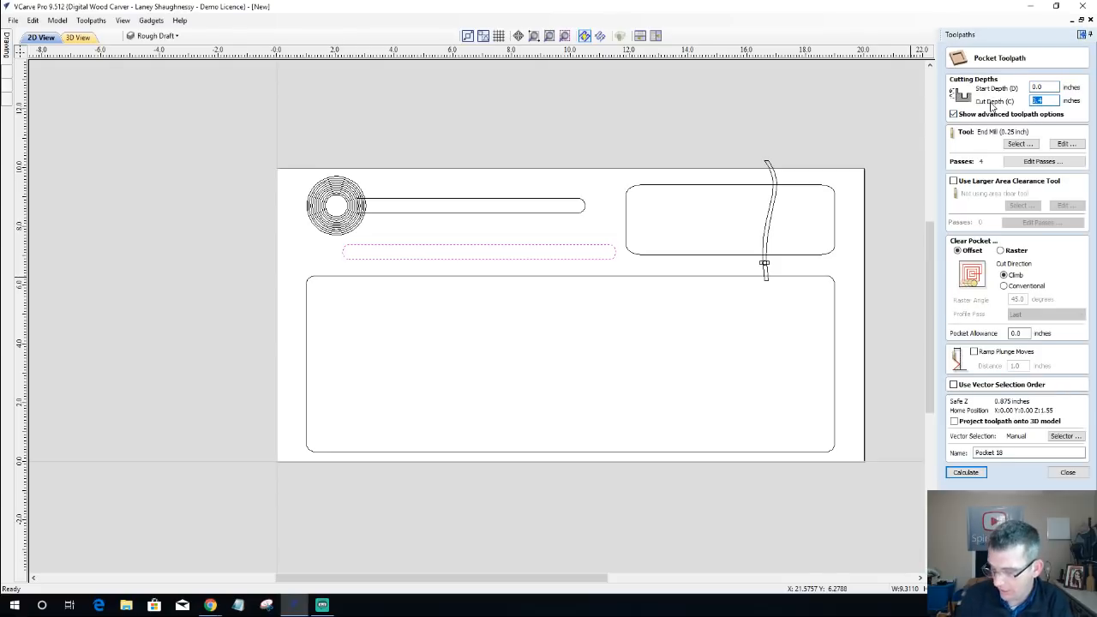
pyautogui.write('.')
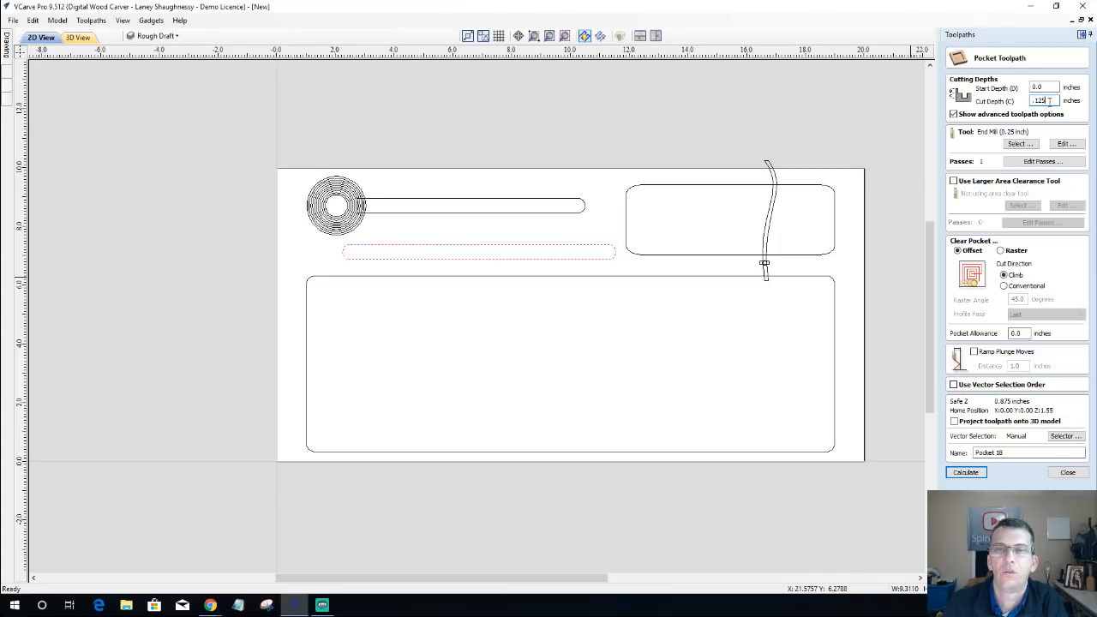
# Step: Assign the .375R Box Core tool with 0.75-inch diameter to the lower slot's pocket
pyautogui.click(1018, 144)
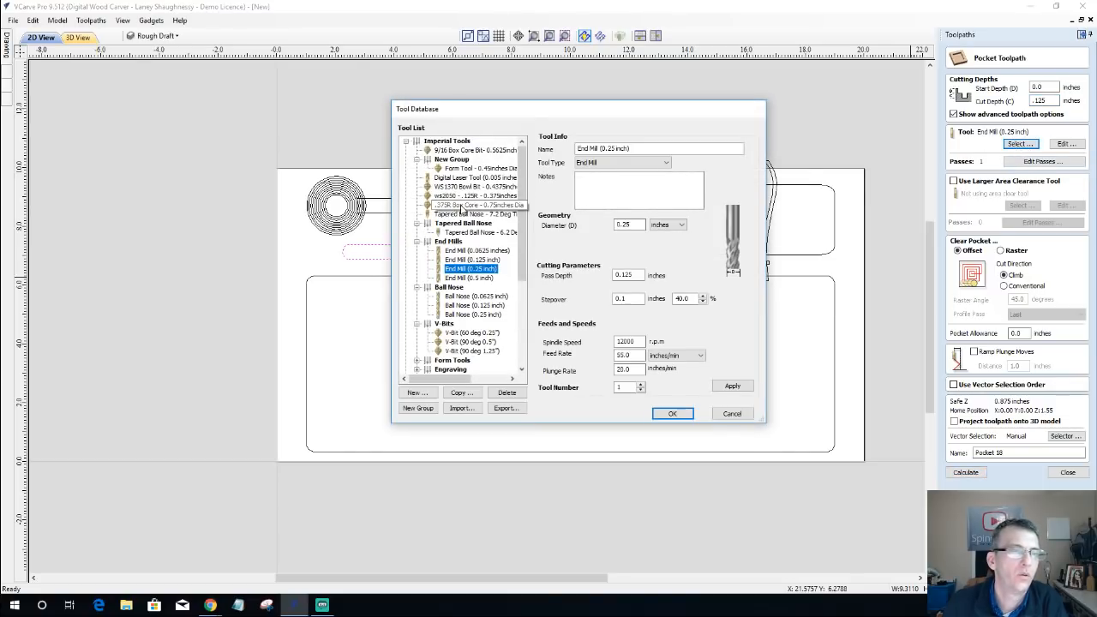
pyautogui.click(461, 206)
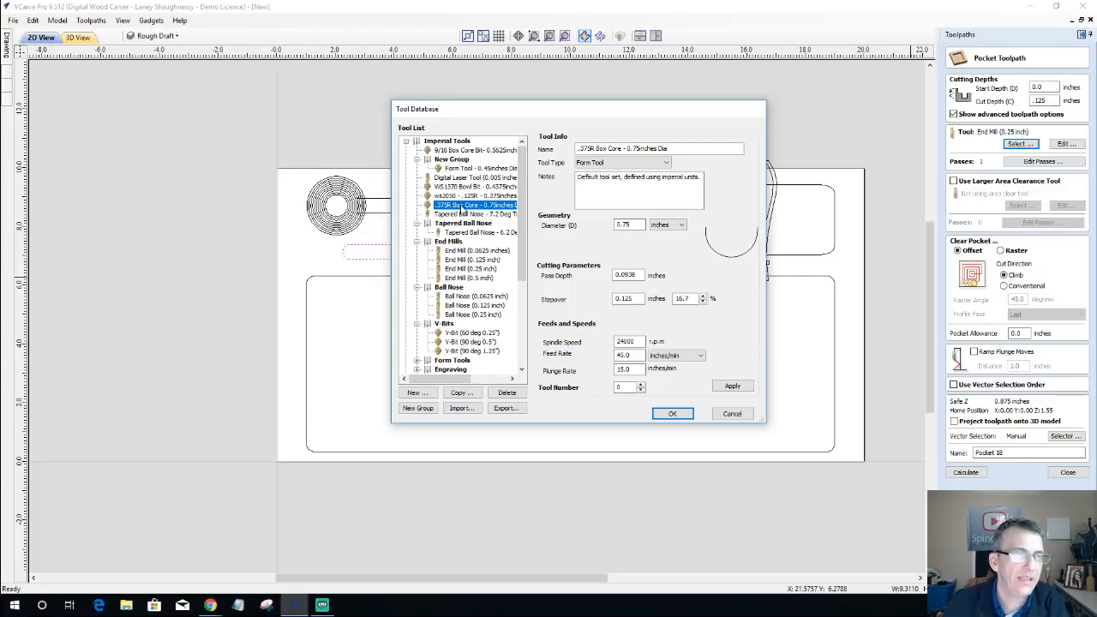
pyautogui.click(674, 415)
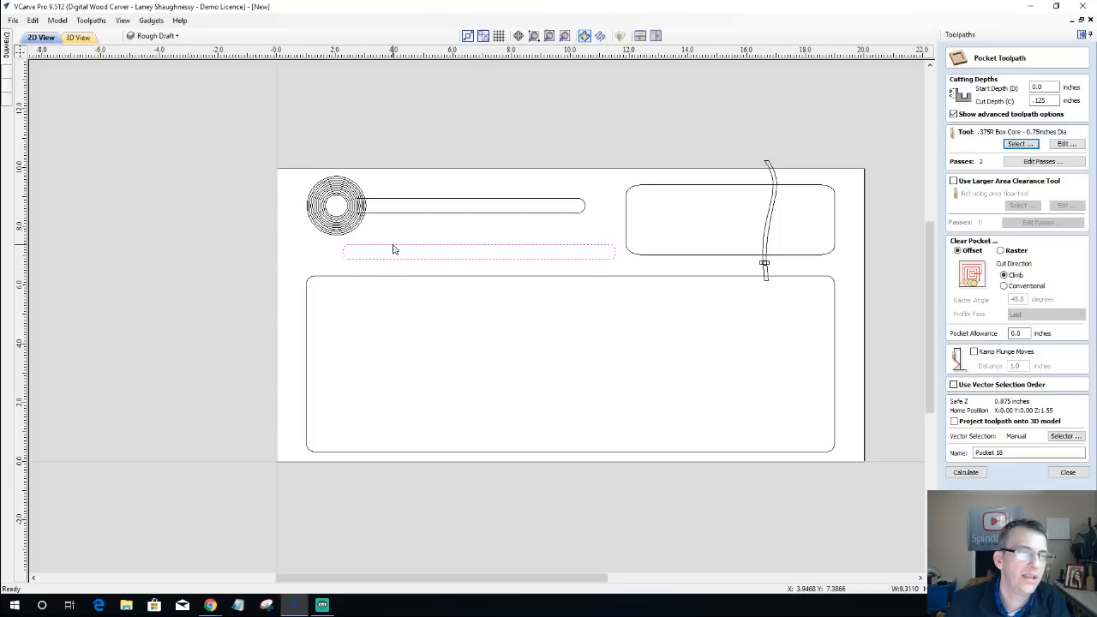
# Step: Check the lower slot's width and height, and try to calculate its pocket toolpath with the box core tool
pyautogui.moveTo(8, 45)
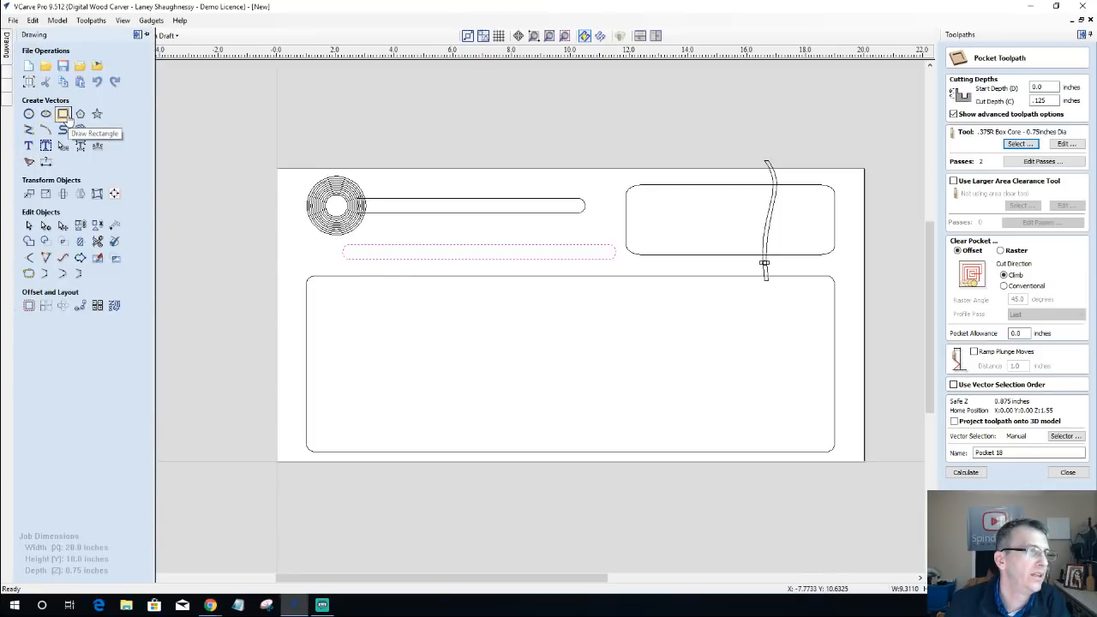
pyautogui.click(46, 194)
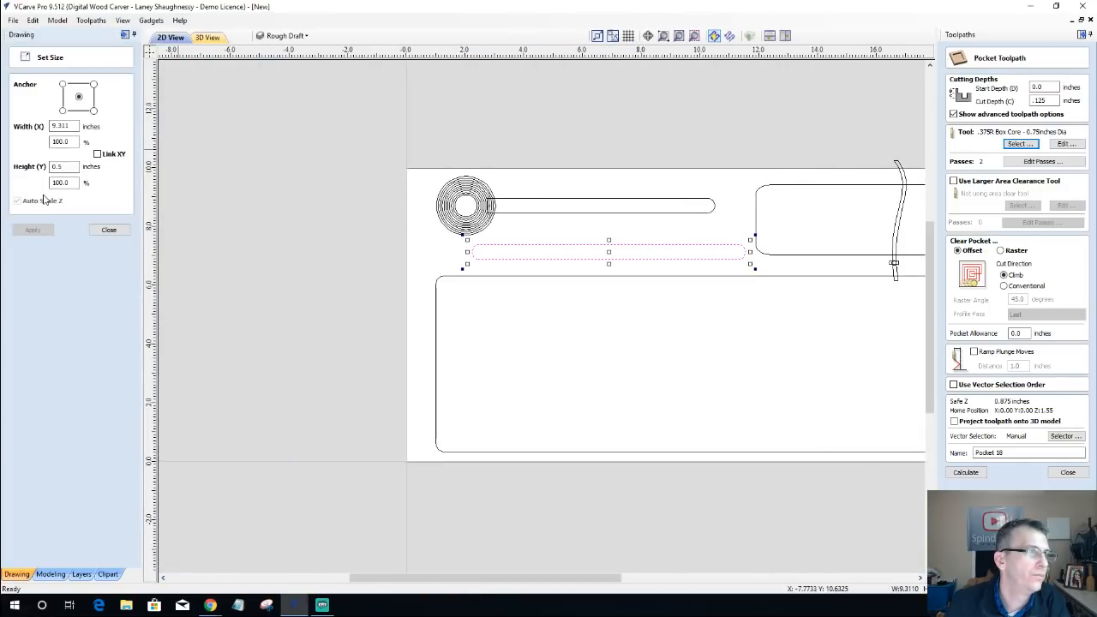
pyautogui.click(109, 230)
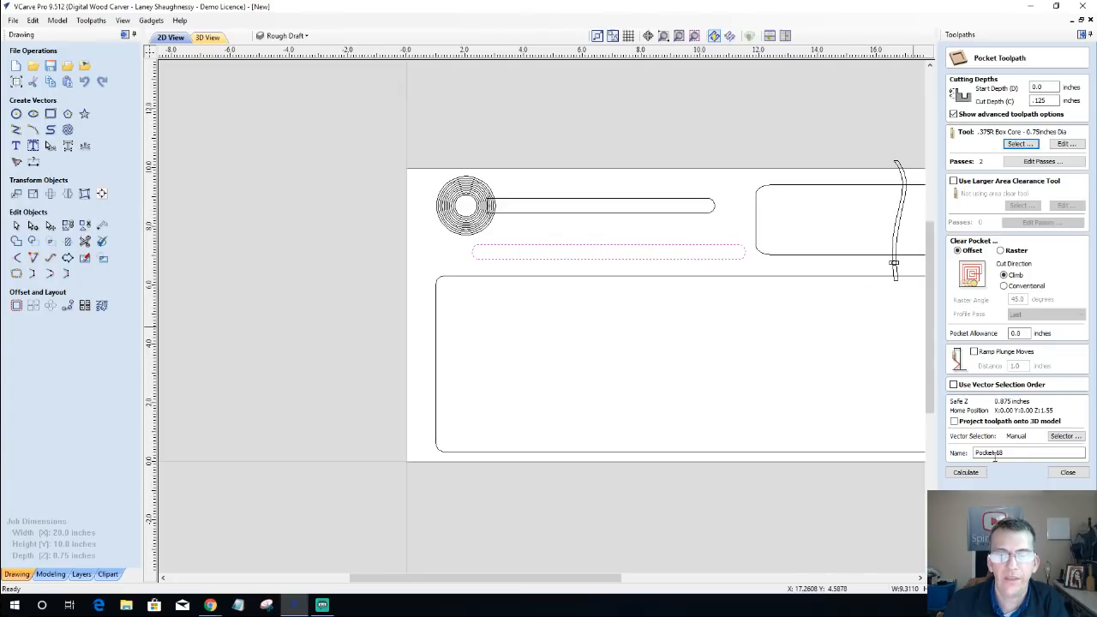
pyautogui.click(964, 473)
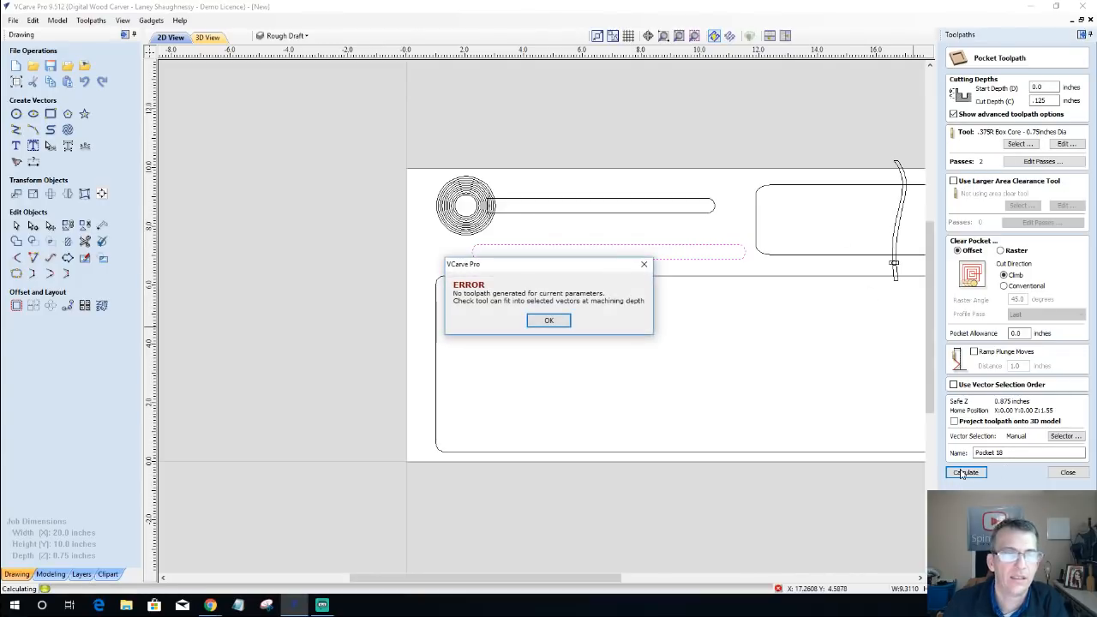
# Step: Close the lower slot's pocket setup and draw a horizontal centre line about 9.31 inches long between the slot's two ends
pyautogui.click(543, 323)
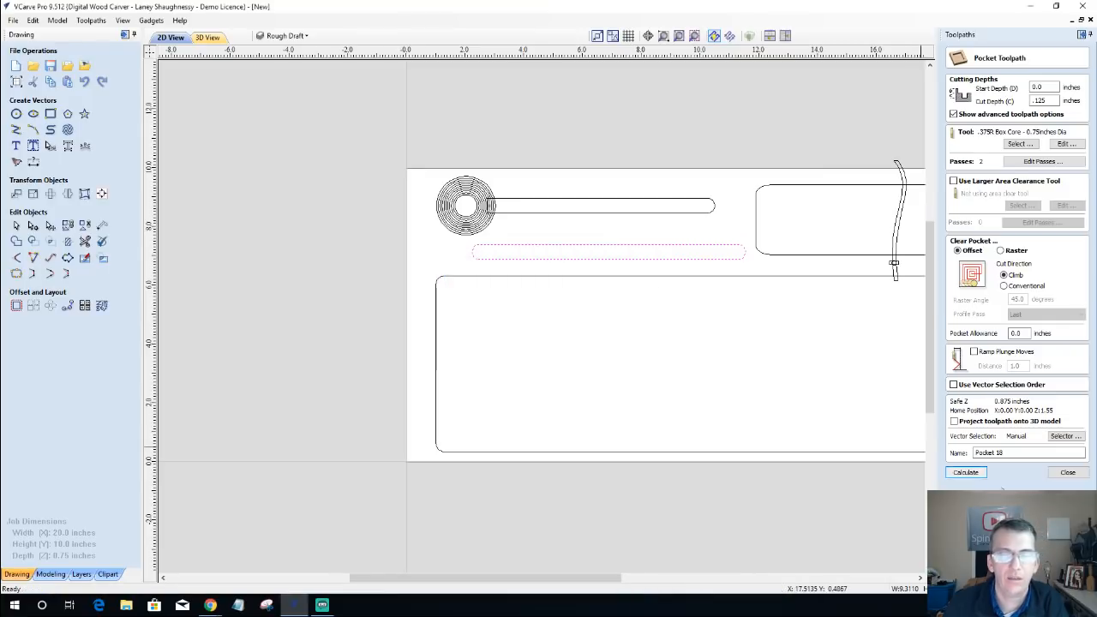
pyautogui.click(1069, 474)
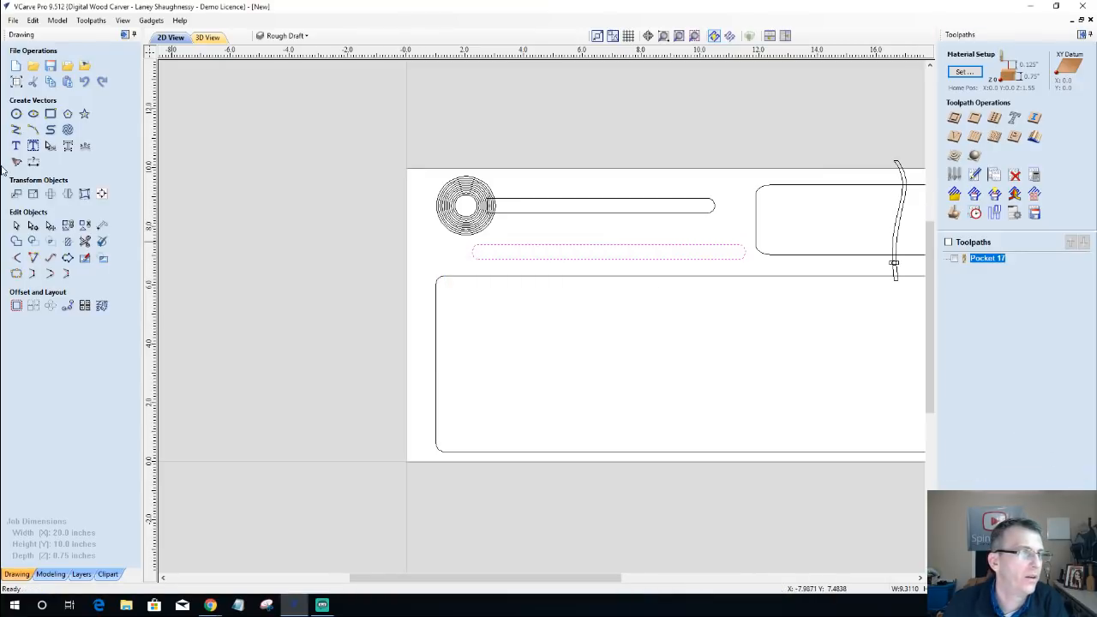
pyautogui.click(15, 131)
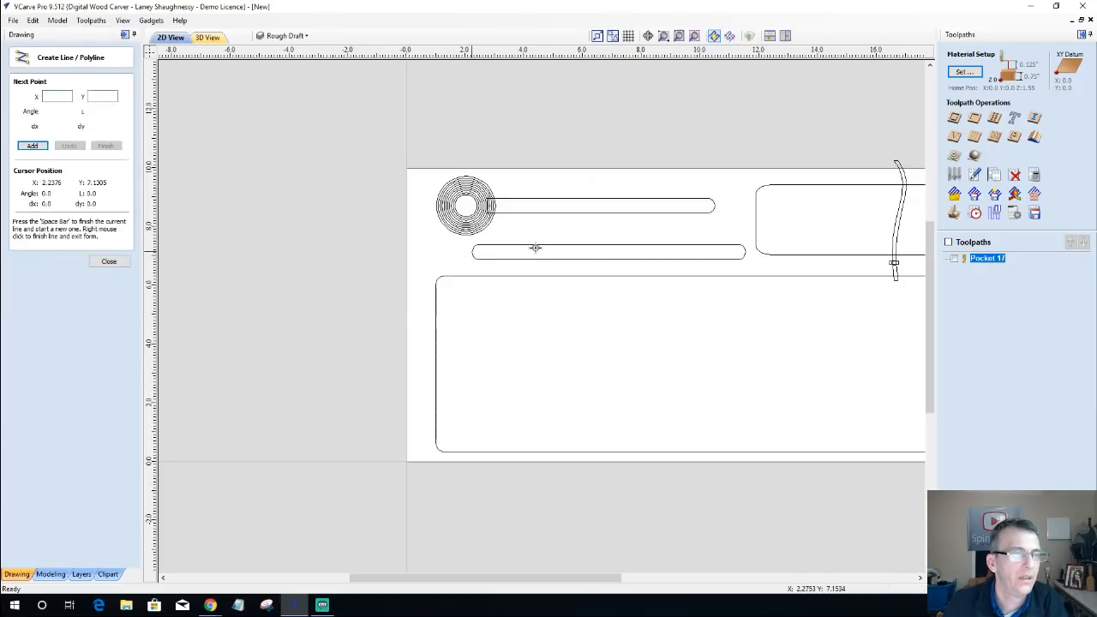
pyautogui.click(472, 250)
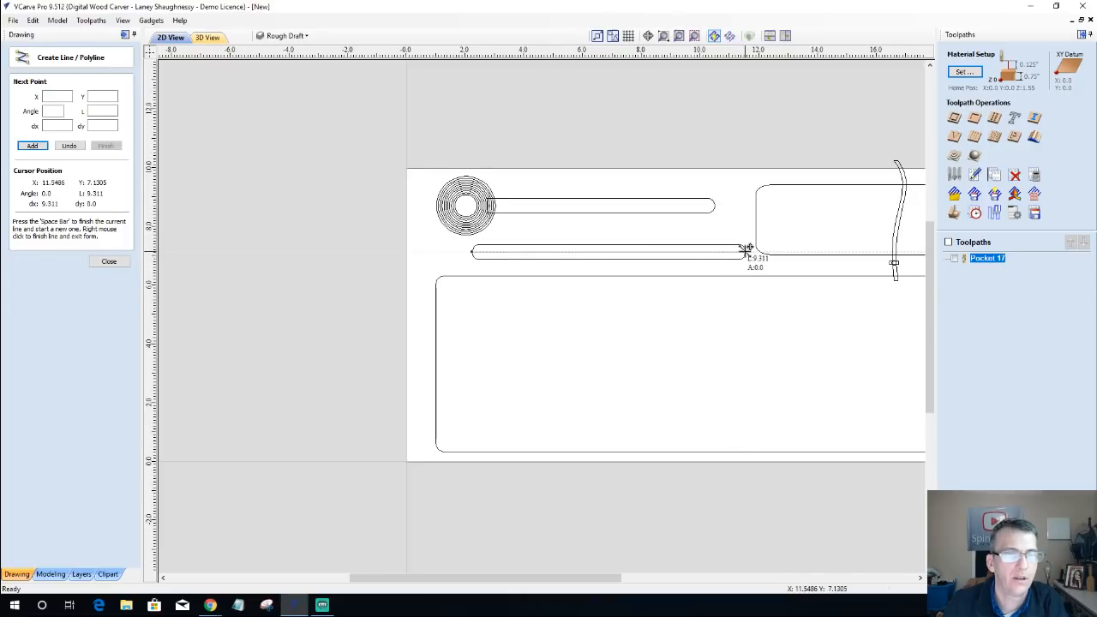
pyautogui.click(746, 250)
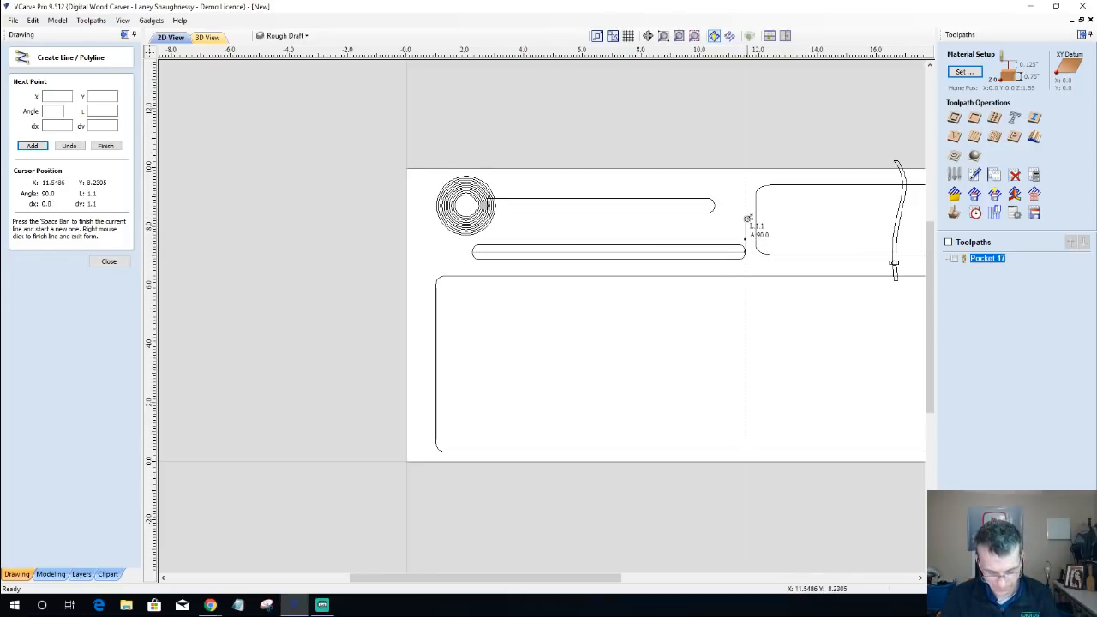
pyautogui.press('space')
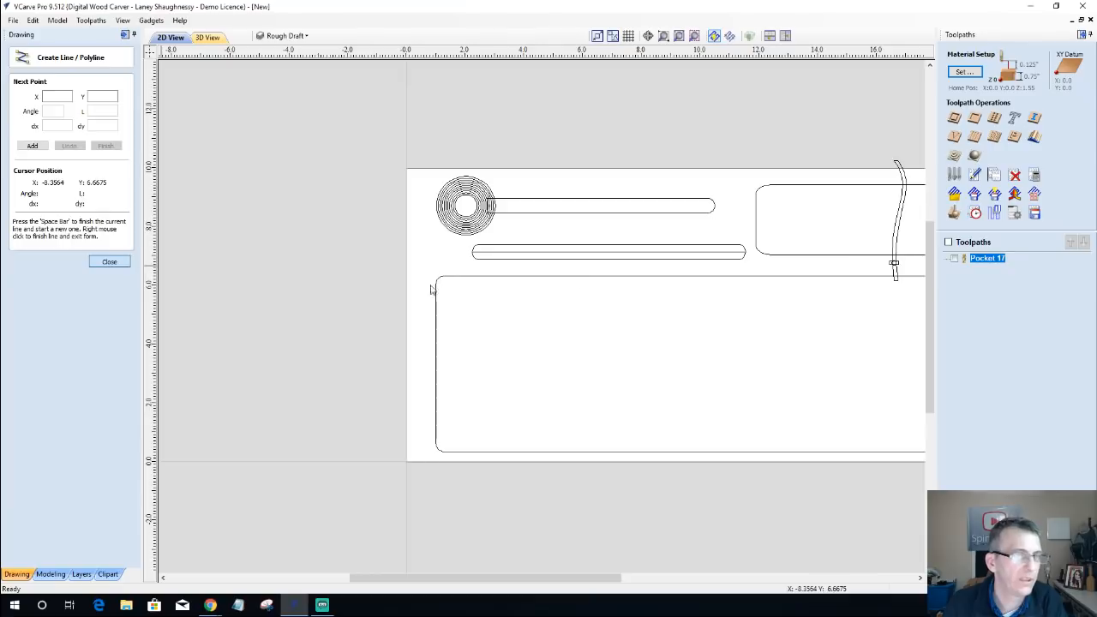
pyautogui.press('Escape')
# Step: Set up a 2D profile toolpath on the lower slot's centre line with a cut depth of 0.125 inches
pyautogui.click(573, 256)
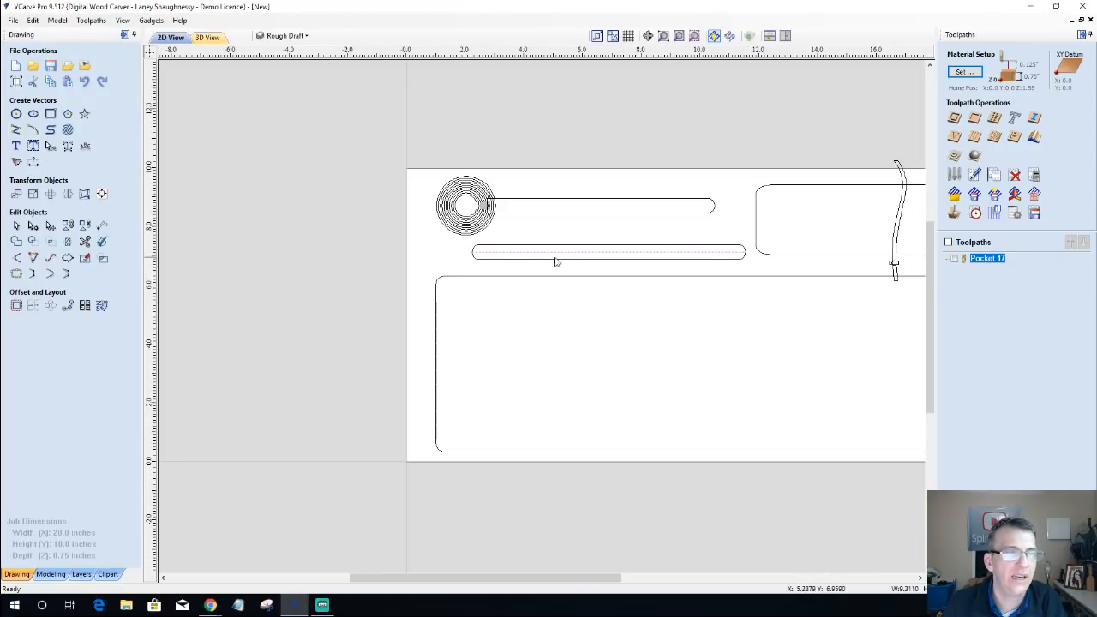
pyautogui.click(953, 123)
pyautogui.doubleClick(1054, 88)
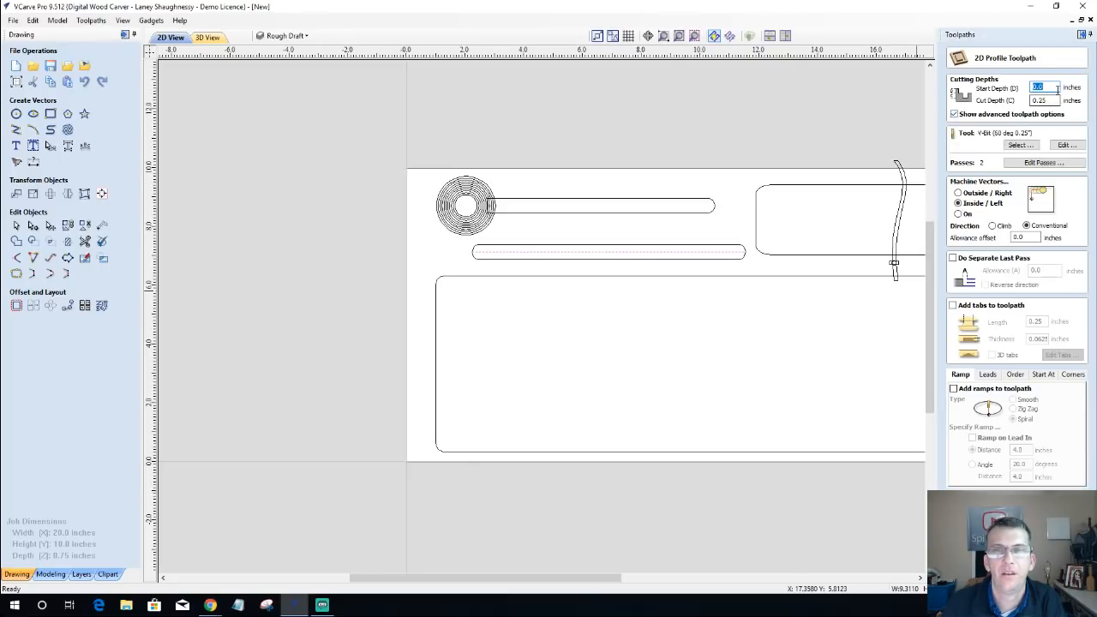
pyautogui.press('Tab')
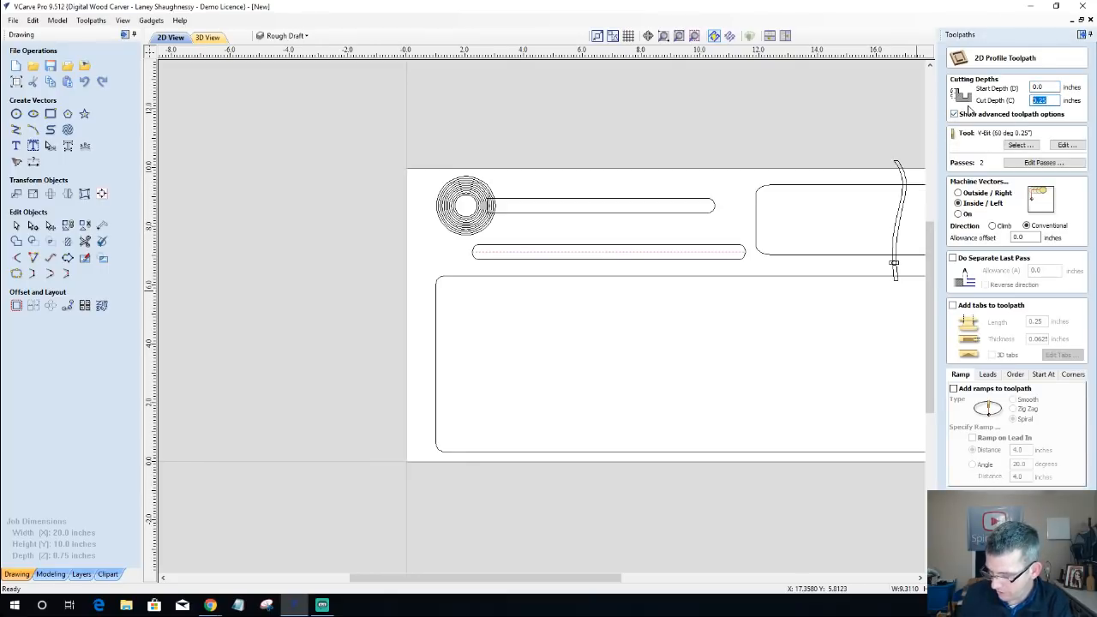
pyautogui.write('.12')
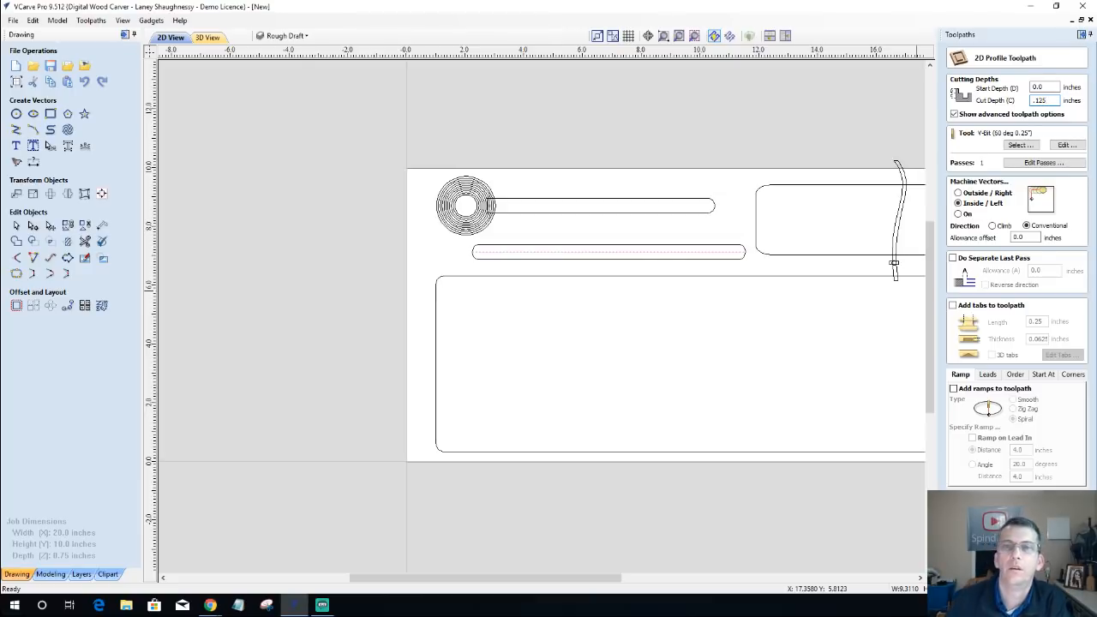
pyautogui.write('5')
# Step: Assign the .375R Box Core tool with 0.75-inch diameter to the profile and machine directly on the vector
pyautogui.click(1020, 144)
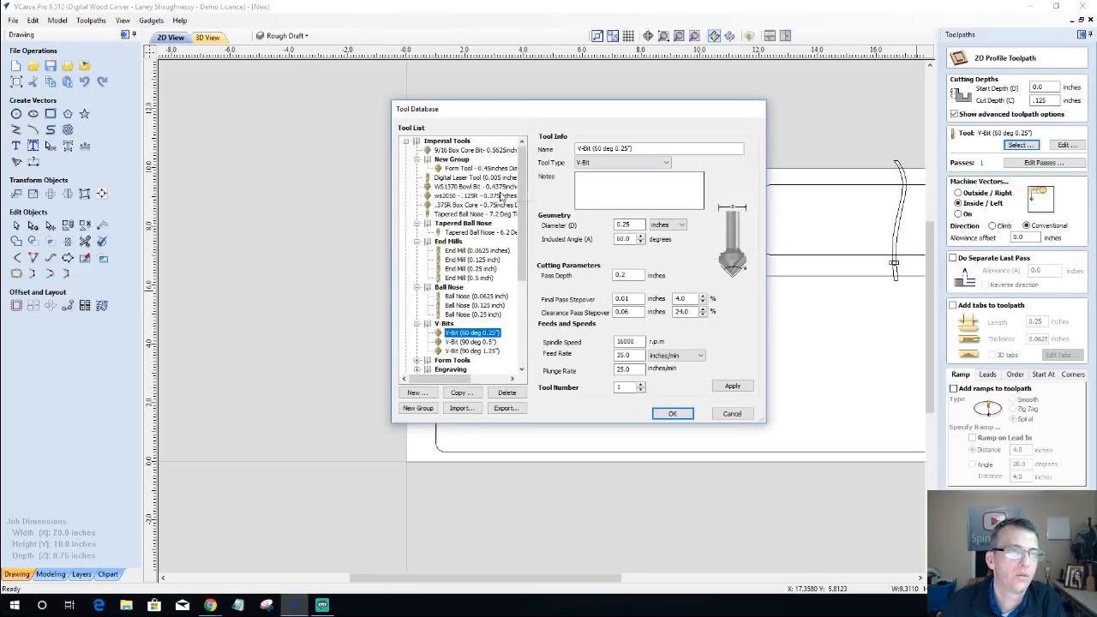
pyautogui.click(463, 204)
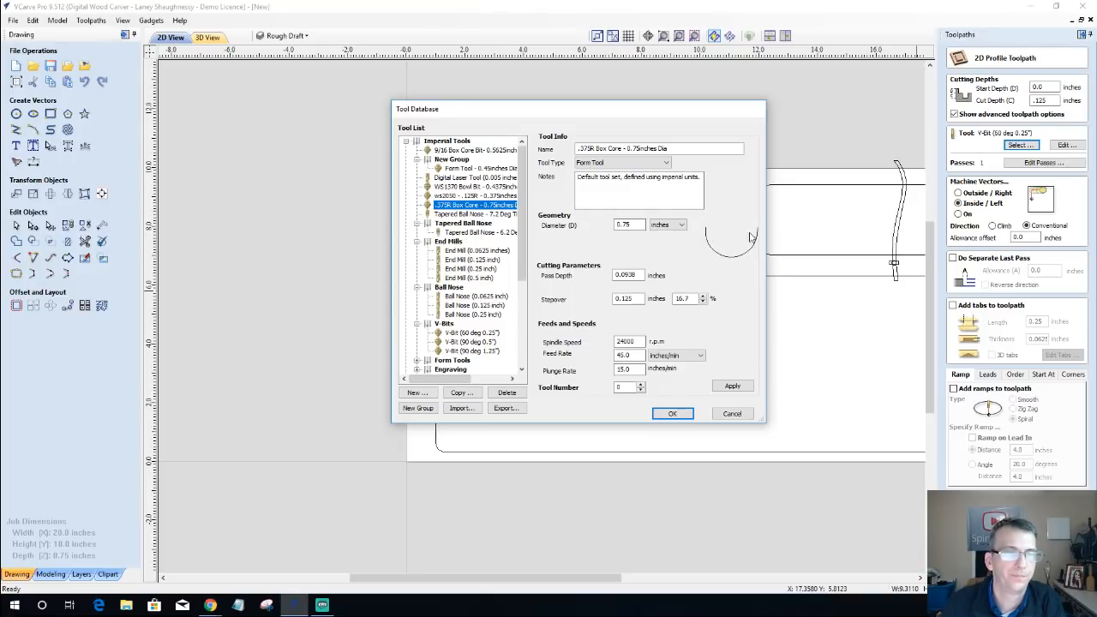
pyautogui.click(670, 414)
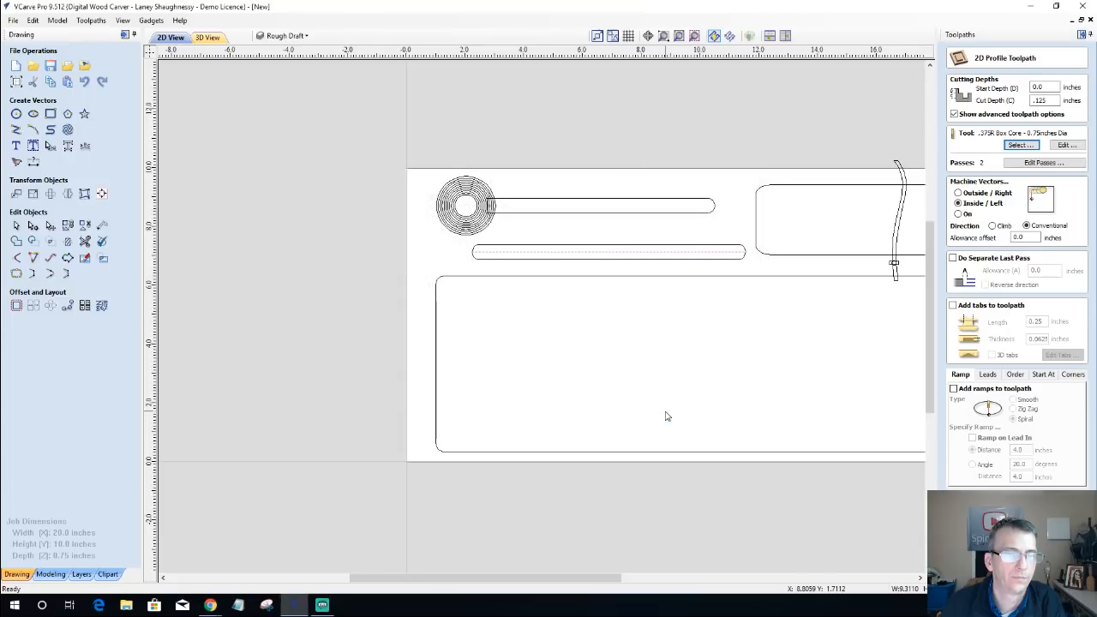
pyautogui.click(959, 215)
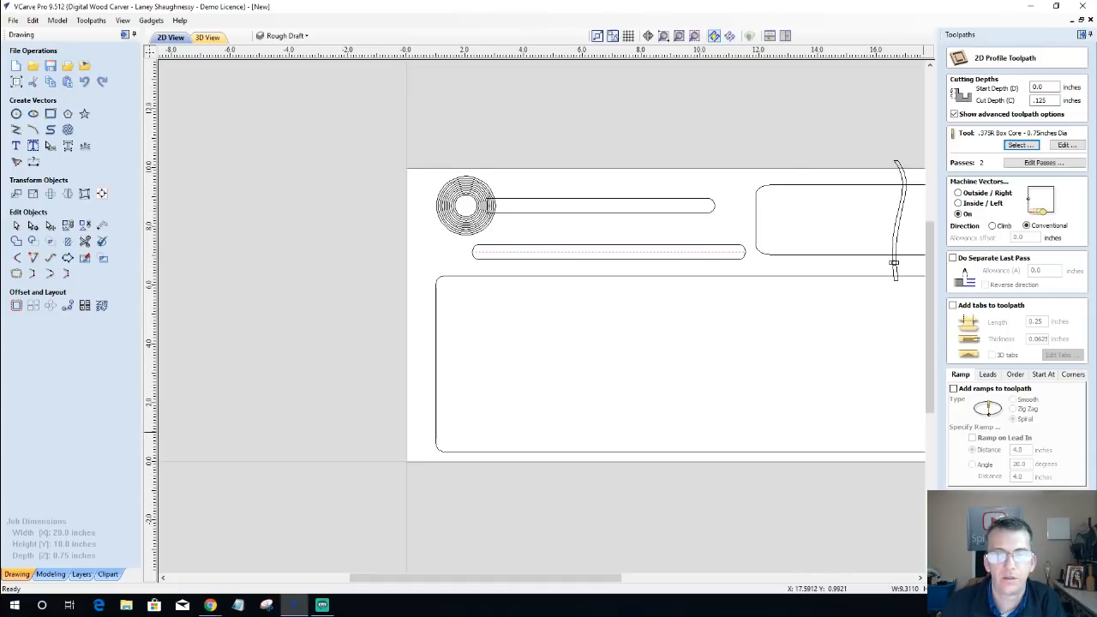
# Step: Calculate the centre-line profile toolpath and preview its groove on the 3D material, returning to the 2D view
pyautogui.click(999, 564)
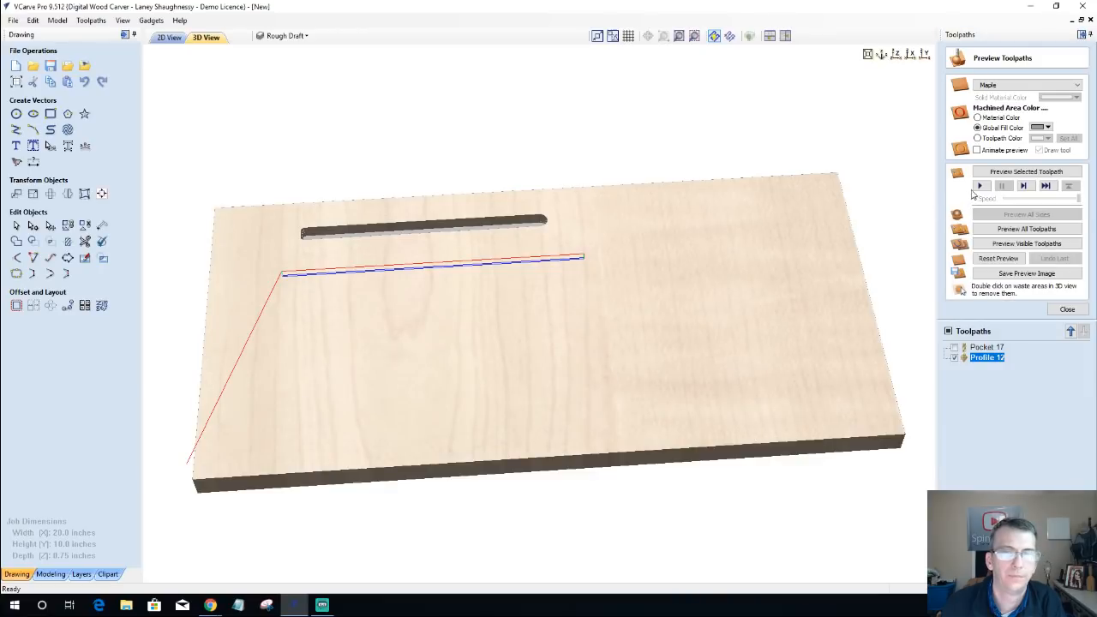
pyautogui.click(990, 174)
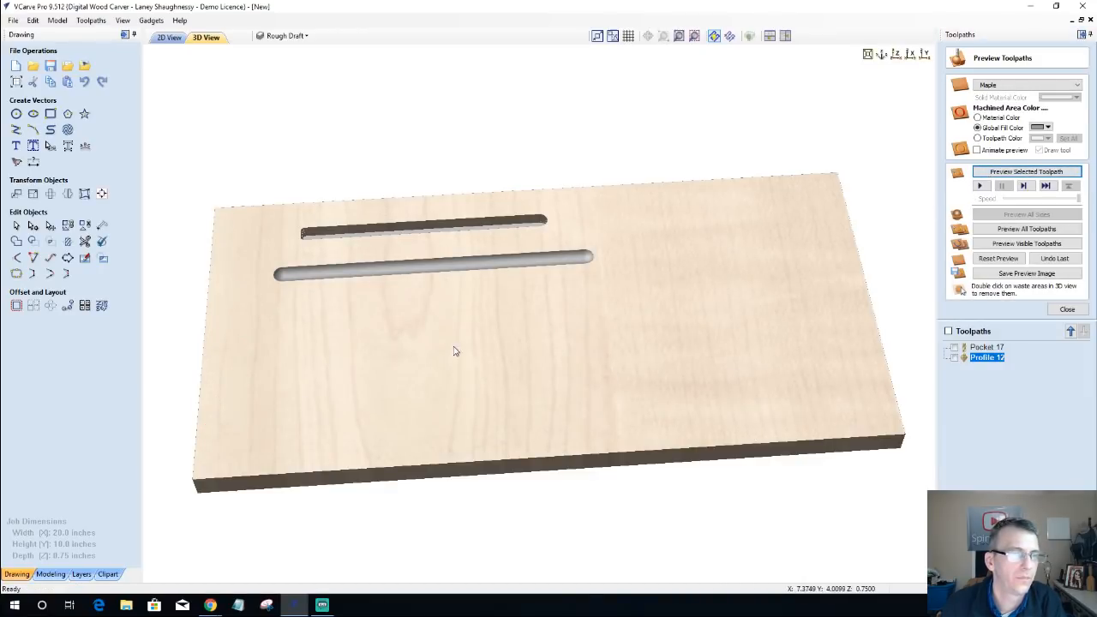
pyautogui.moveTo(448, 316); pyautogui.dragTo(434, 296)
pyautogui.click(169, 37)
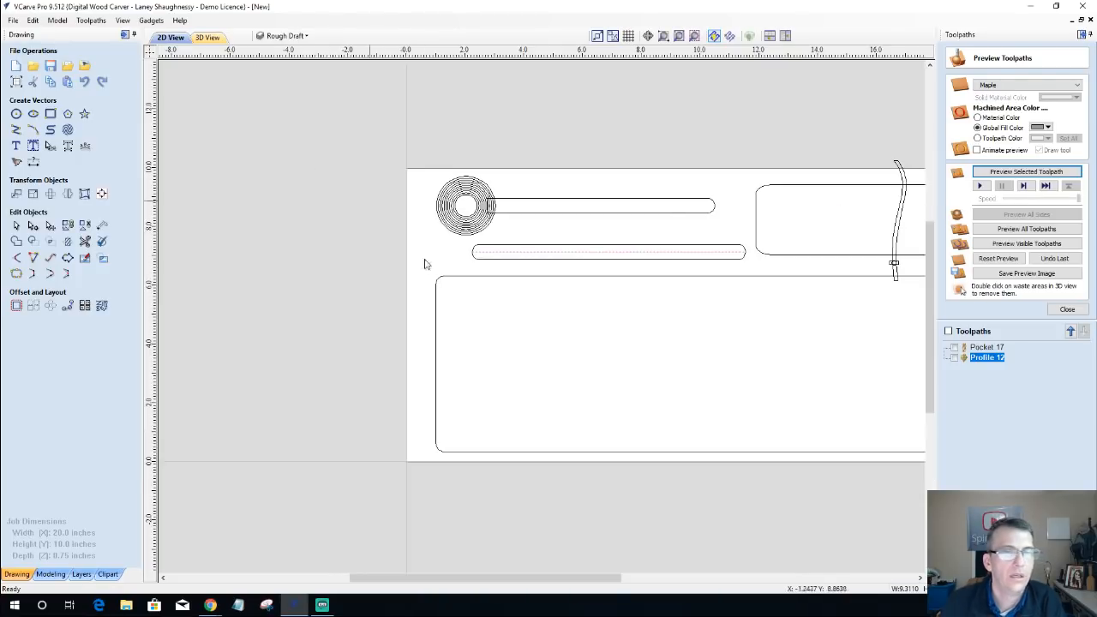
# Step: Try narrowing the upper-right rounded rectangle to about 3.8 inches so it clears the curved cord vector, and undo the resize
pyautogui.click(636, 228)
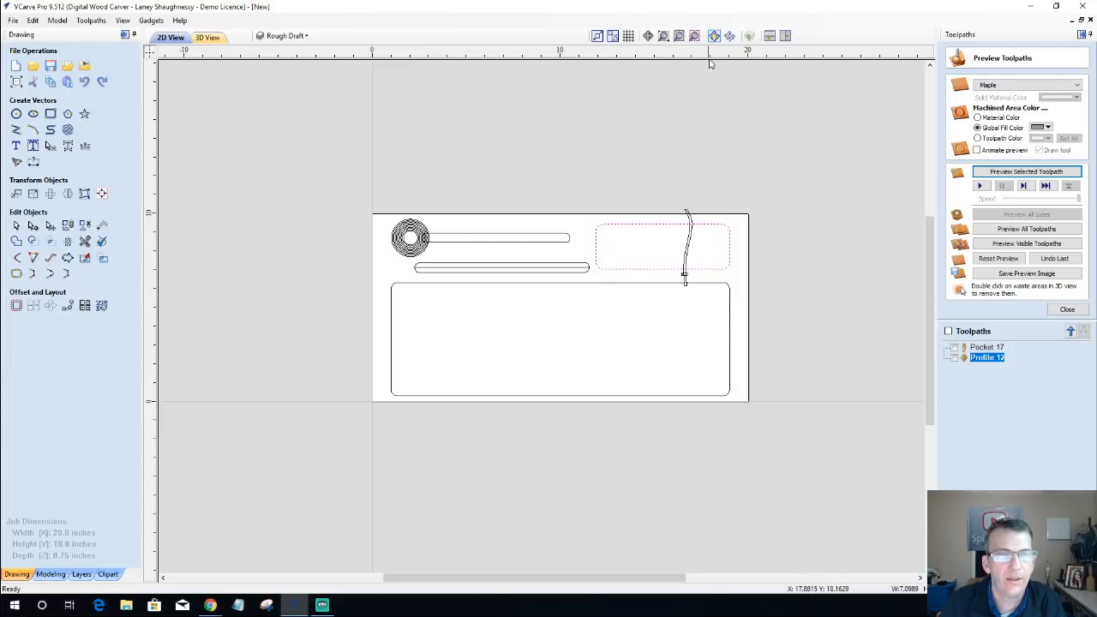
pyautogui.click(690, 245)
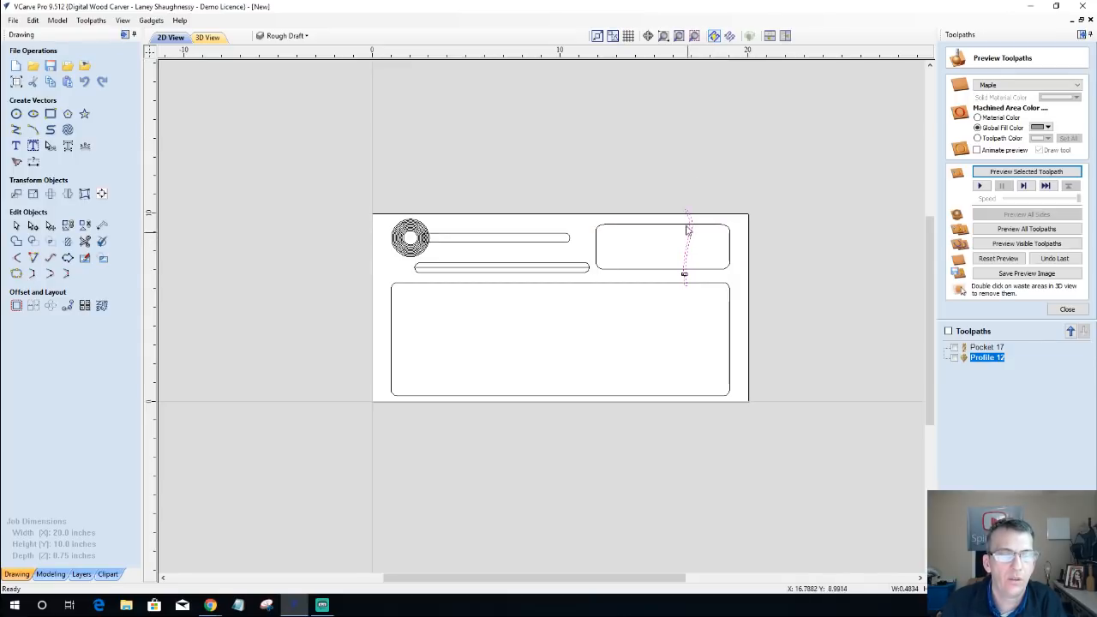
pyautogui.click(730, 256)
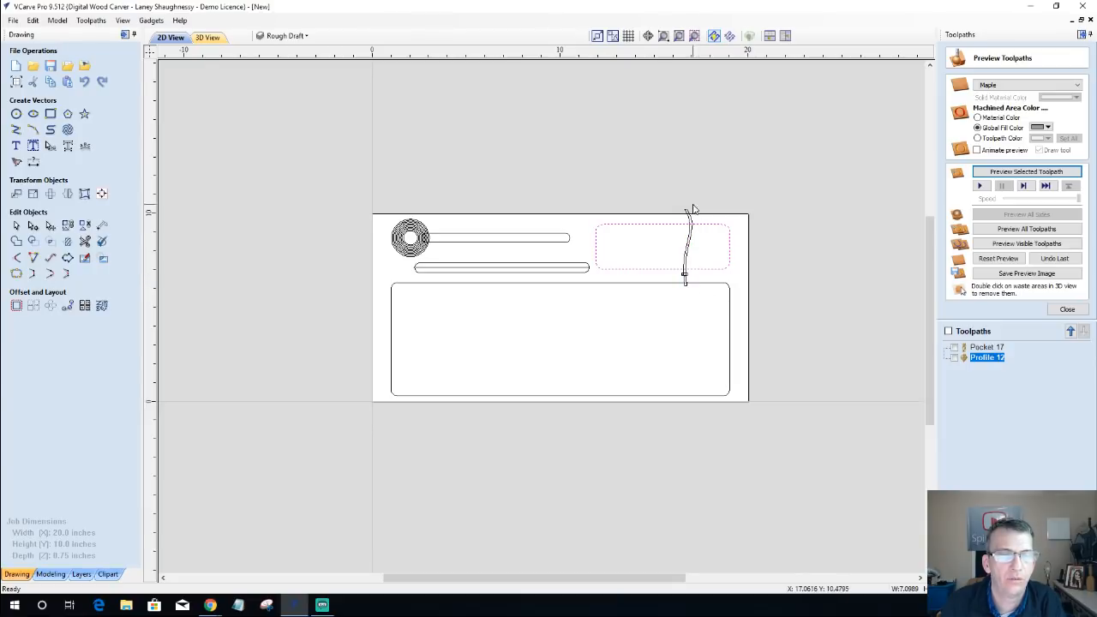
pyautogui.click(728, 250)
pyautogui.click(732, 247)
pyautogui.moveTo(733, 246); pyautogui.dragTo(672, 247)
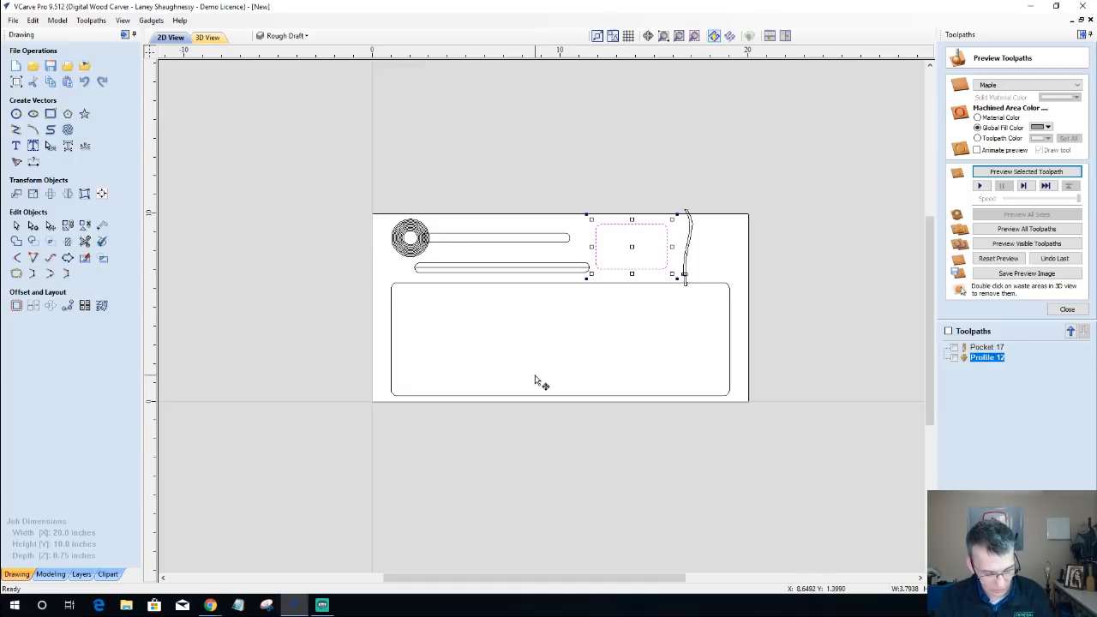
pyautogui.hotkey('ctrl', 'z')
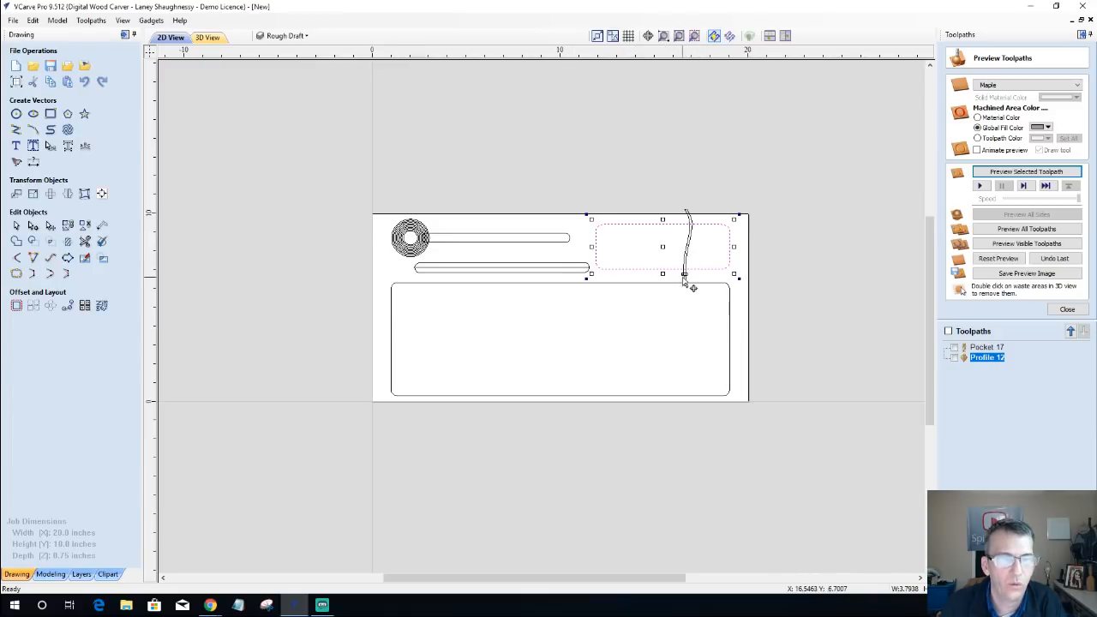
# Step: Set up a pocket toolpath for the upper-right rounded rectangle with a cut depth of 0.2 inches
pyautogui.scroll(2, 693, 286)
pyautogui.scroll(3, 692, 286)
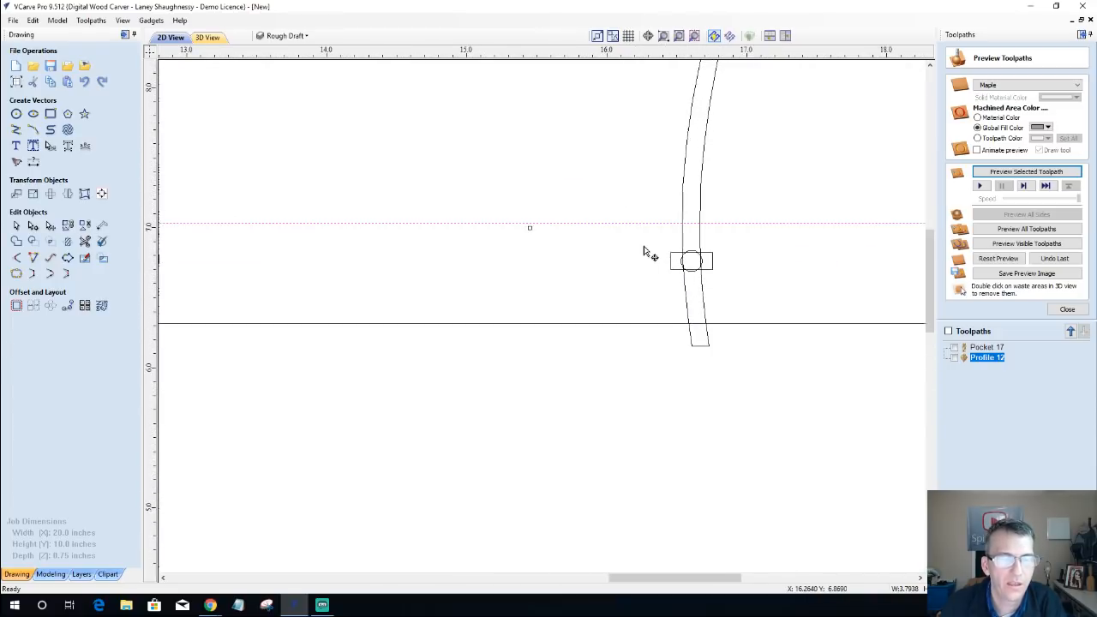
pyautogui.scroll(-2, 728, 270)
pyautogui.scroll(-3, 727, 267)
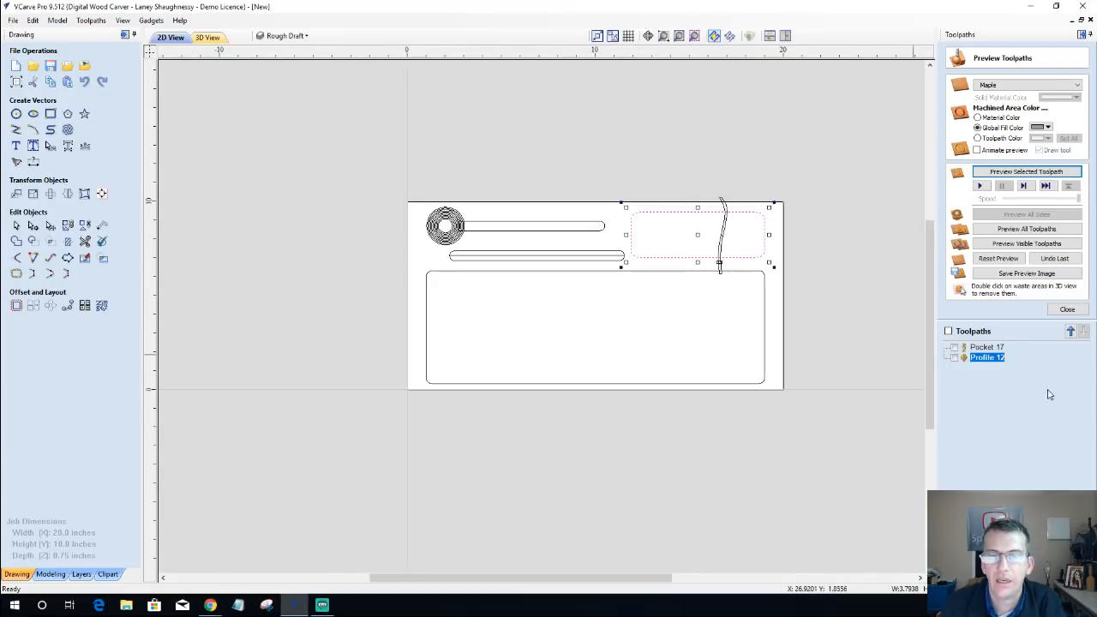
pyautogui.click(1067, 311)
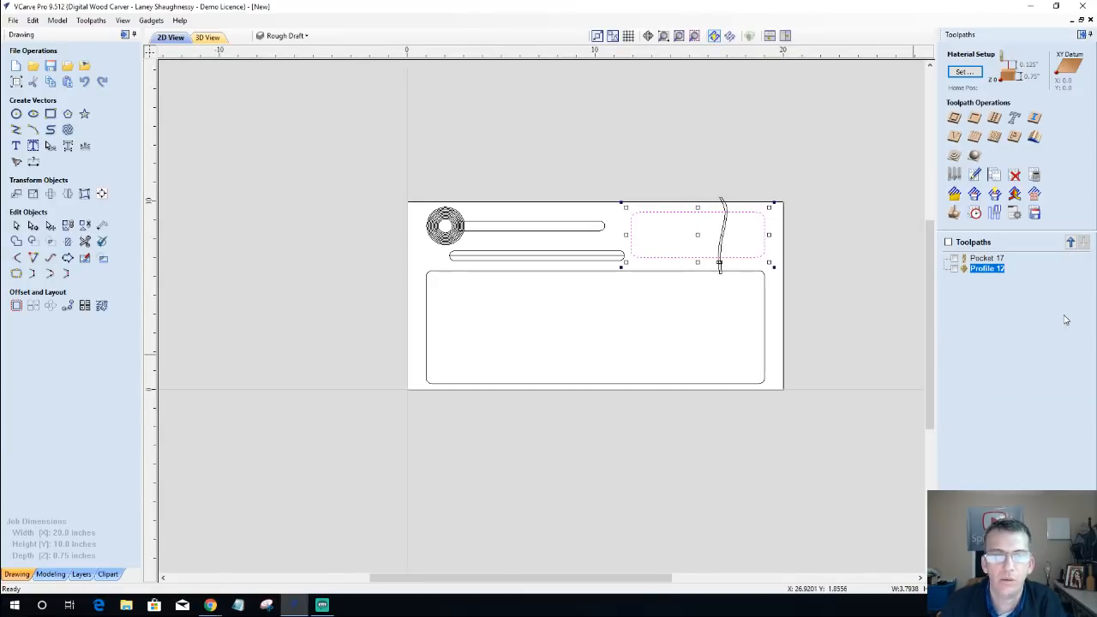
pyautogui.click(978, 119)
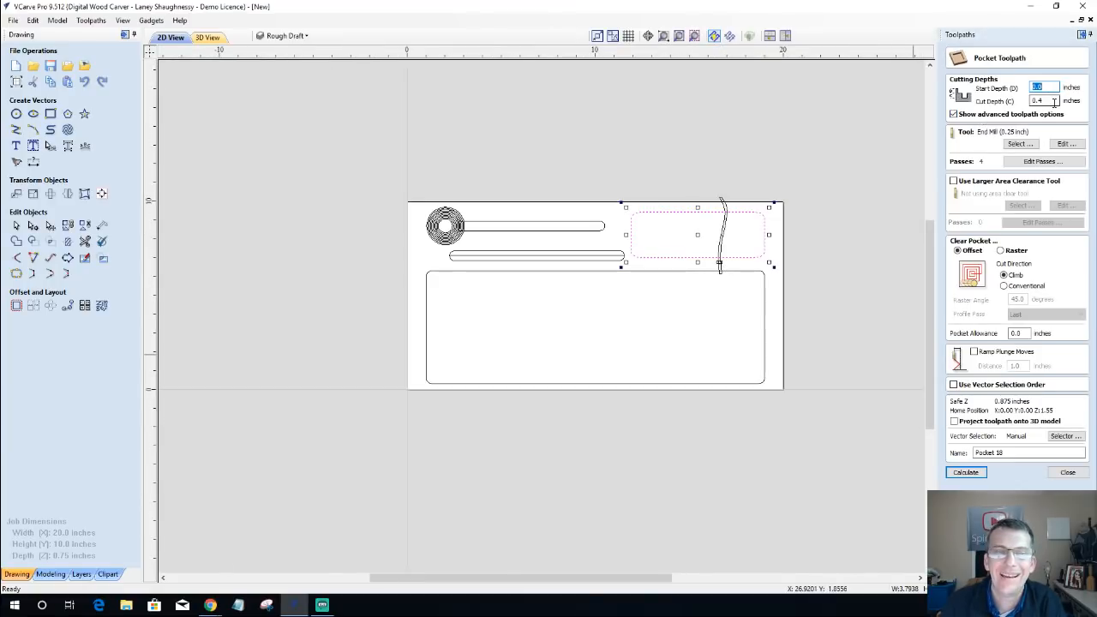
pyautogui.moveTo(1055, 102); pyautogui.dragTo(989, 115)
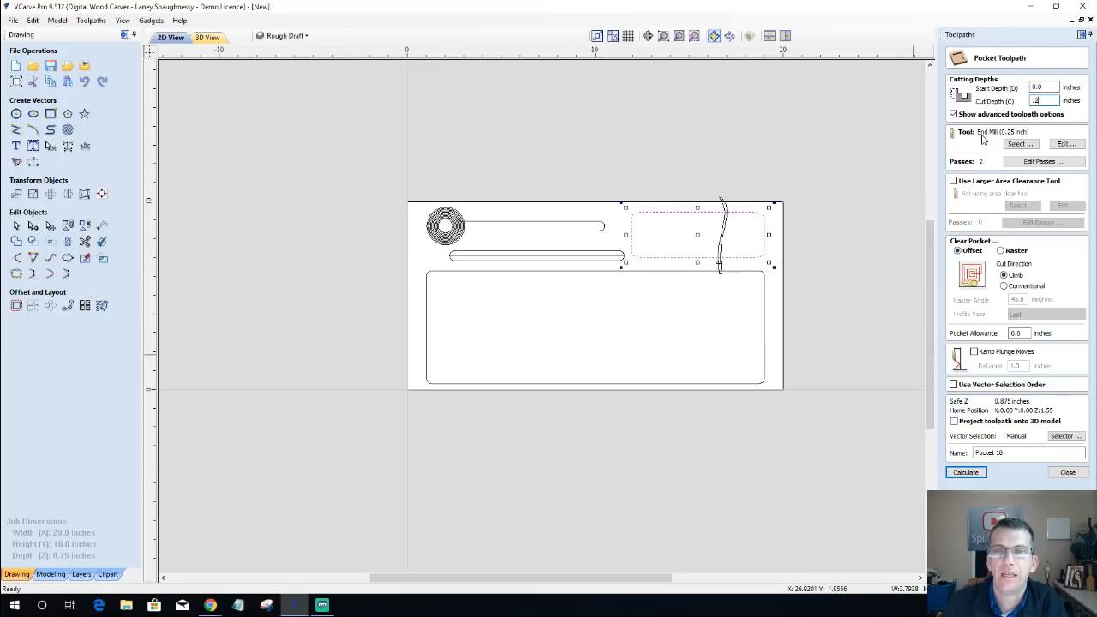
# Step: Calculate and preview the rectangle's pocket, and inspect its gap to the lower slot in the 2D view
pyautogui.click(974, 474)
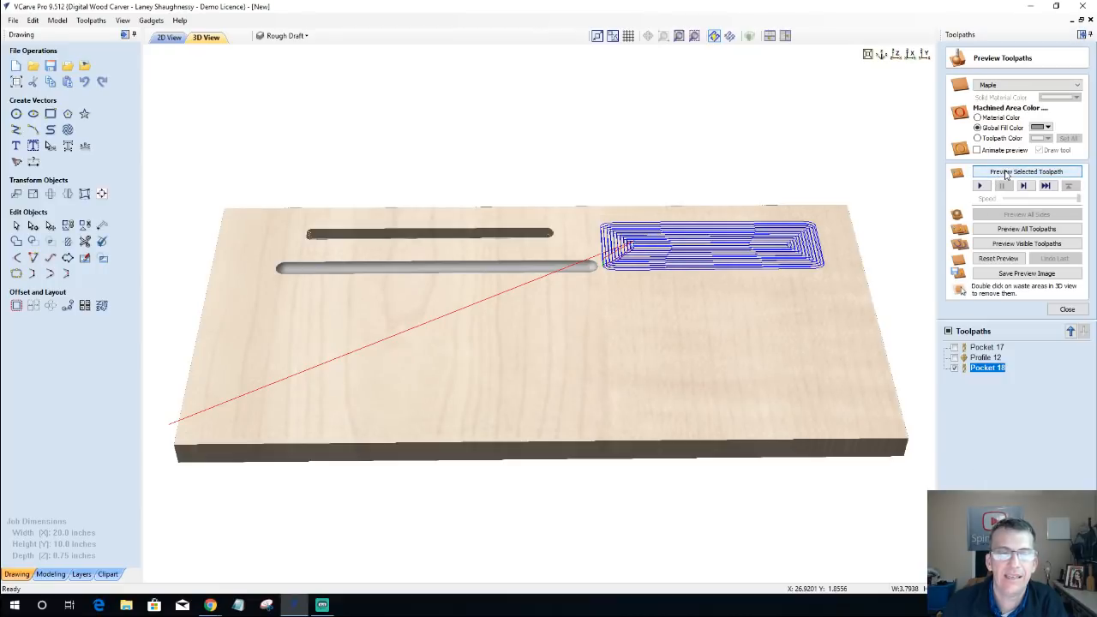
pyautogui.click(1006, 173)
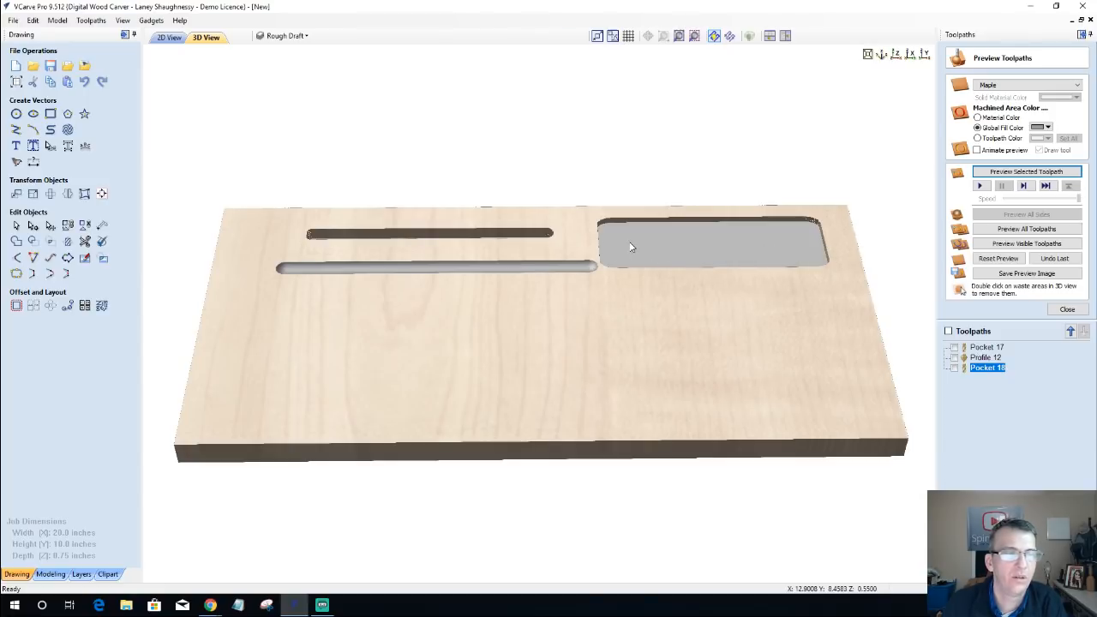
pyautogui.click(169, 38)
pyautogui.scroll(3, 607, 271)
pyautogui.scroll(2, 683, 228)
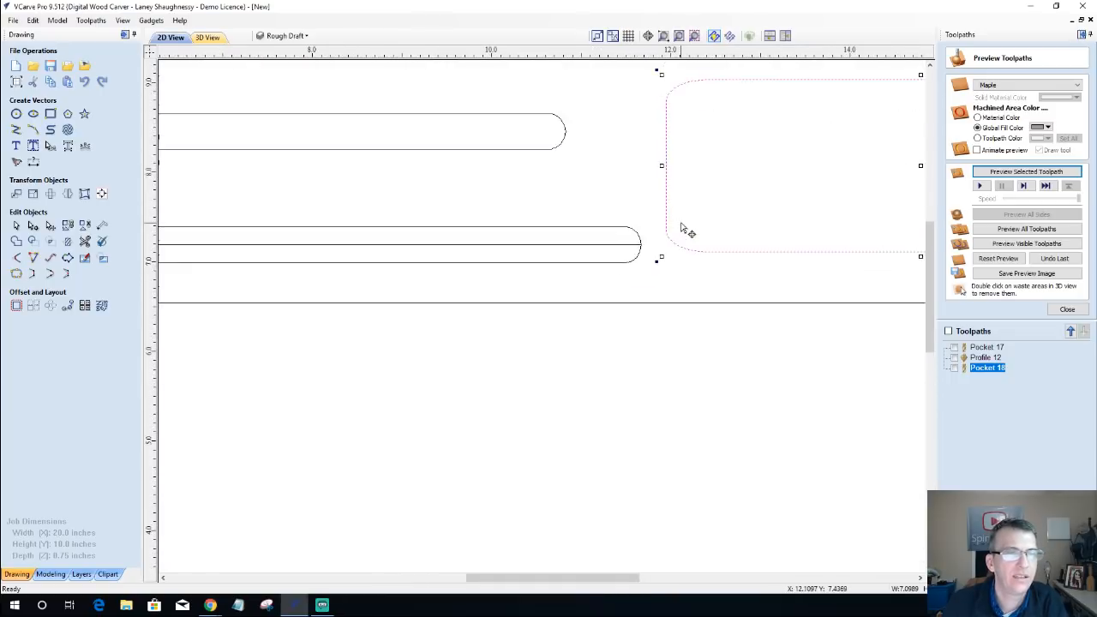
pyautogui.scroll(-5, 683, 229)
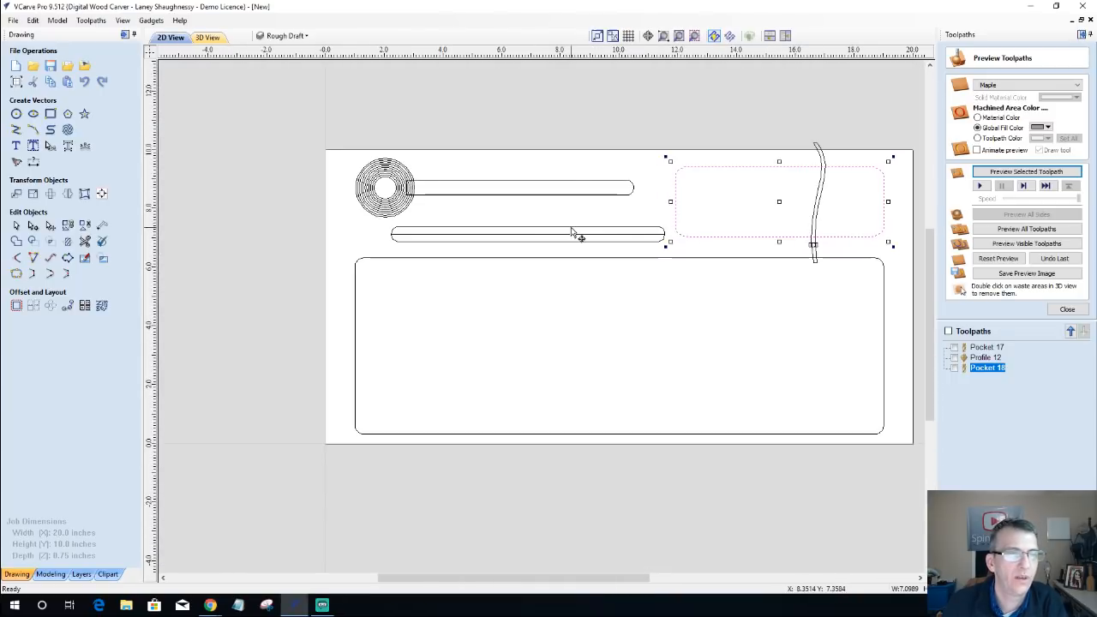
# Step: Reopen the Profile 12 toolpath and nudge the lower slot and its centre line about 0.4 inches left, away from the rectangle
pyautogui.click(980, 360)
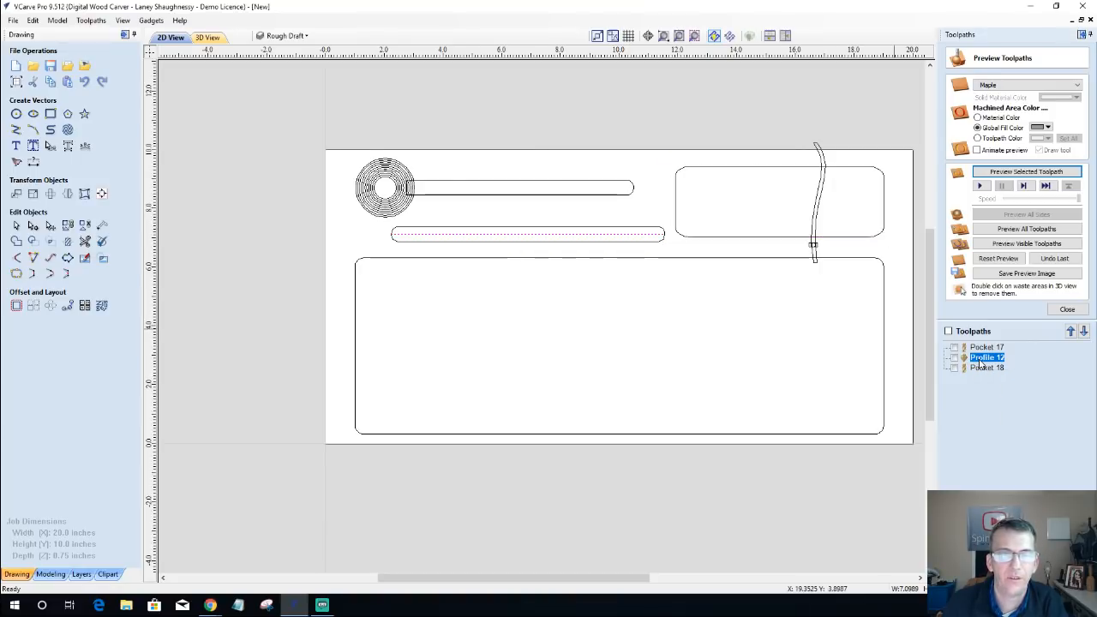
pyautogui.doubleClick(980, 360)
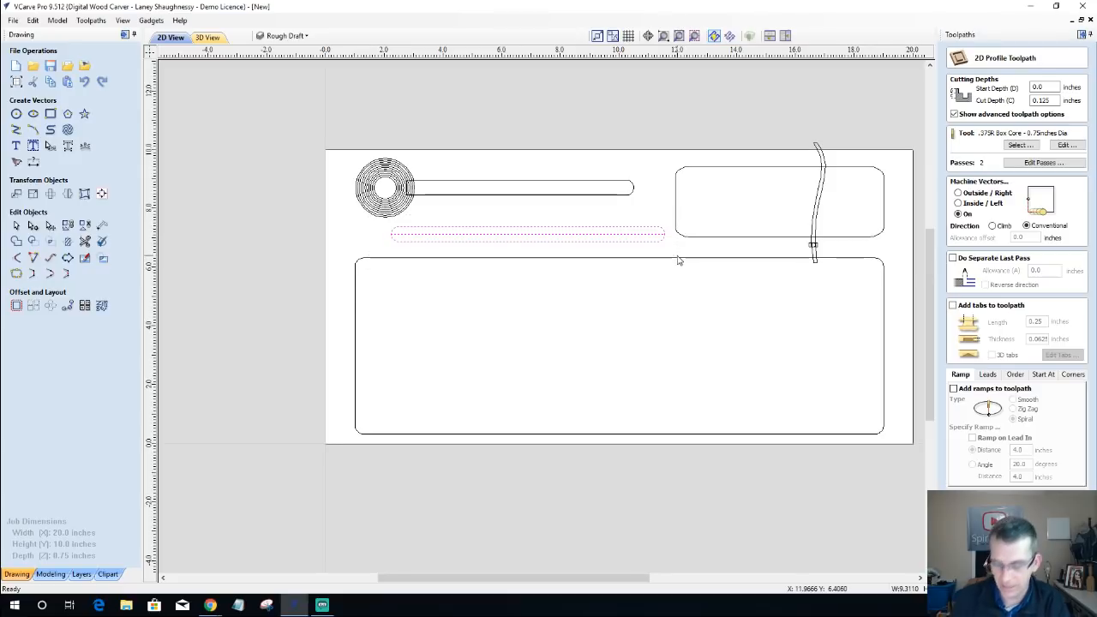
pyautogui.press('Left')
pyautogui.press('Left')
pyautogui.press('Left')
pyautogui.press('Left')
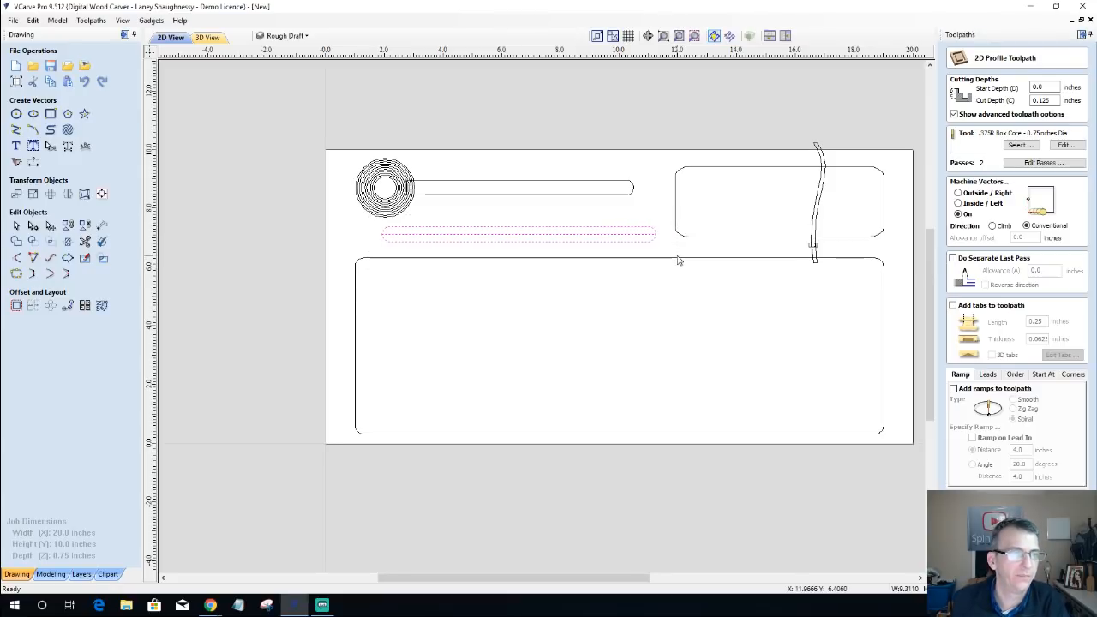
pyautogui.press('Left')
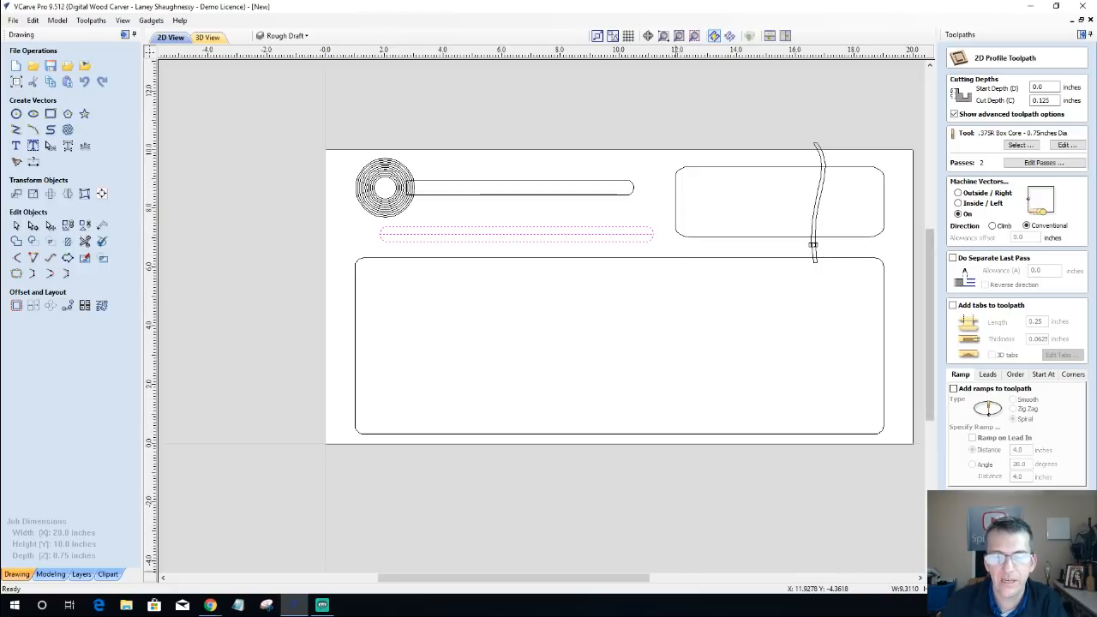
# Step: Recalculate Profile 12 using only the lower slot's centre line, preview all toolpaths from a reset block, and hide the toolpath lines
pyautogui.click(609, 229)
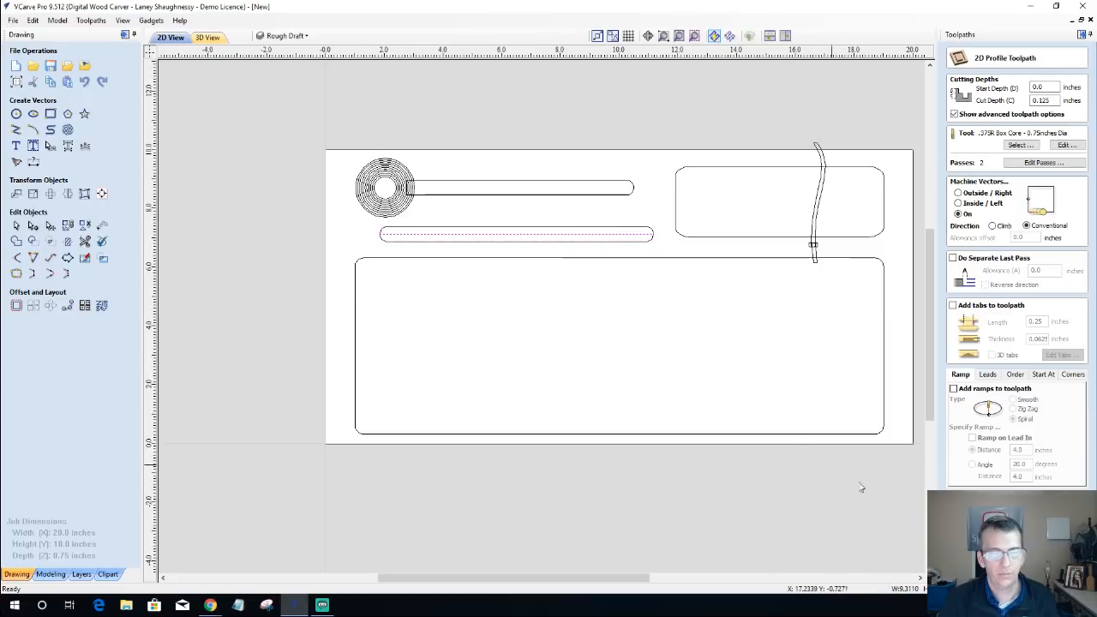
pyautogui.click(982, 566)
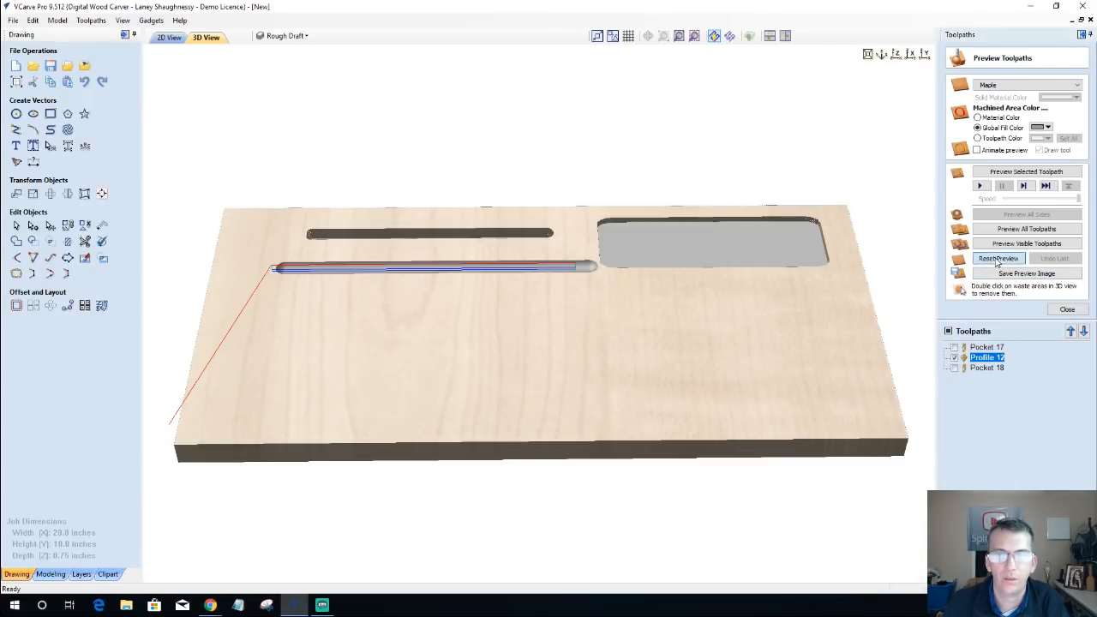
pyautogui.click(1003, 230)
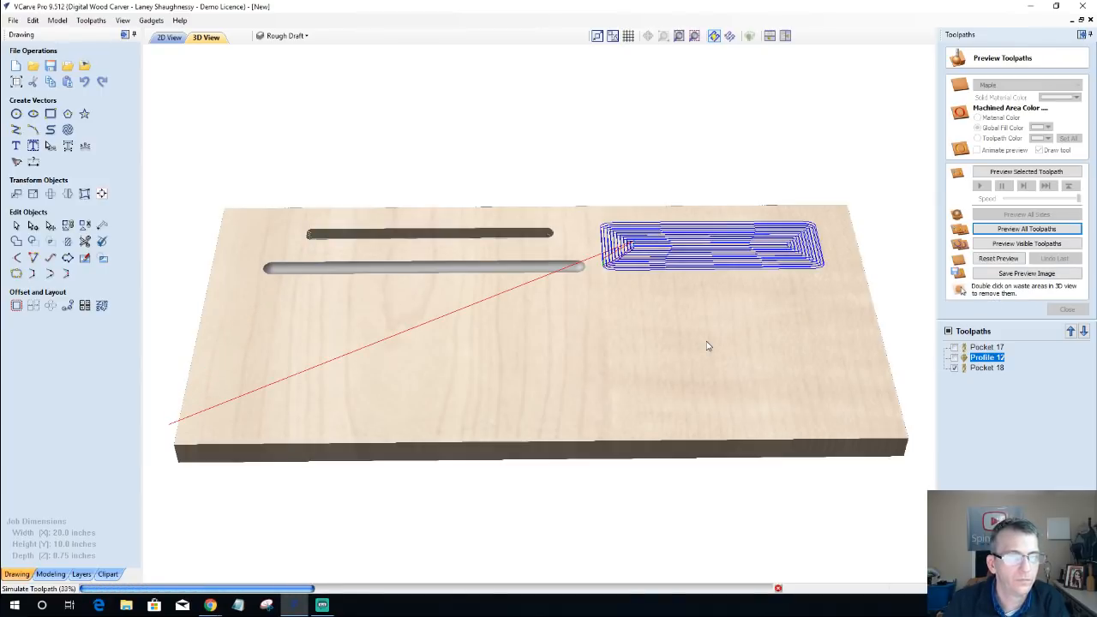
pyautogui.click(955, 368)
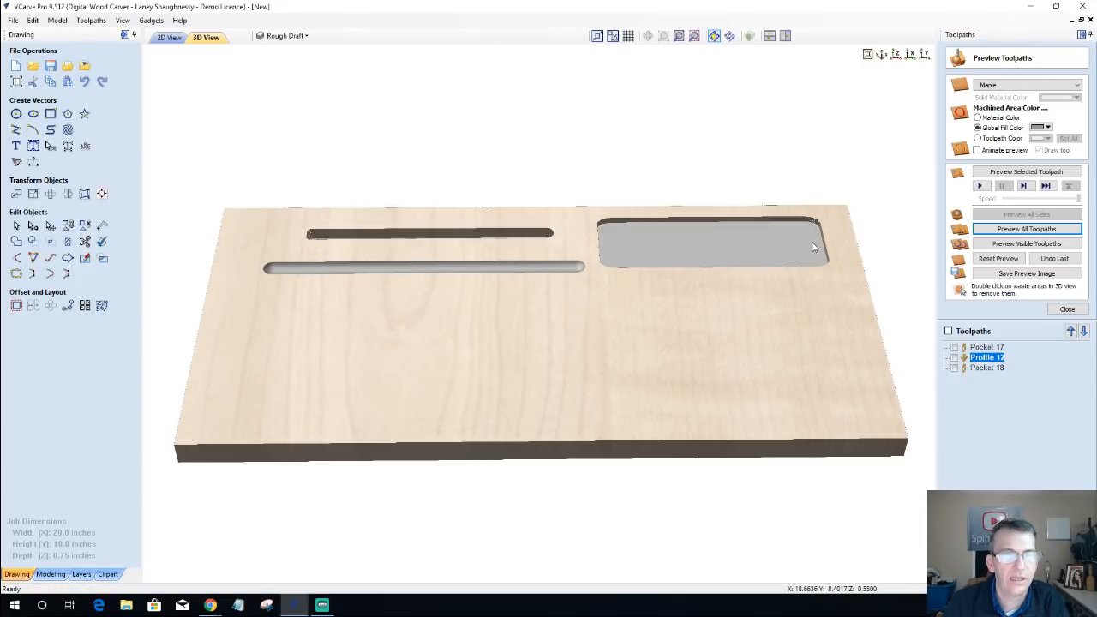
pyautogui.click(1067, 310)
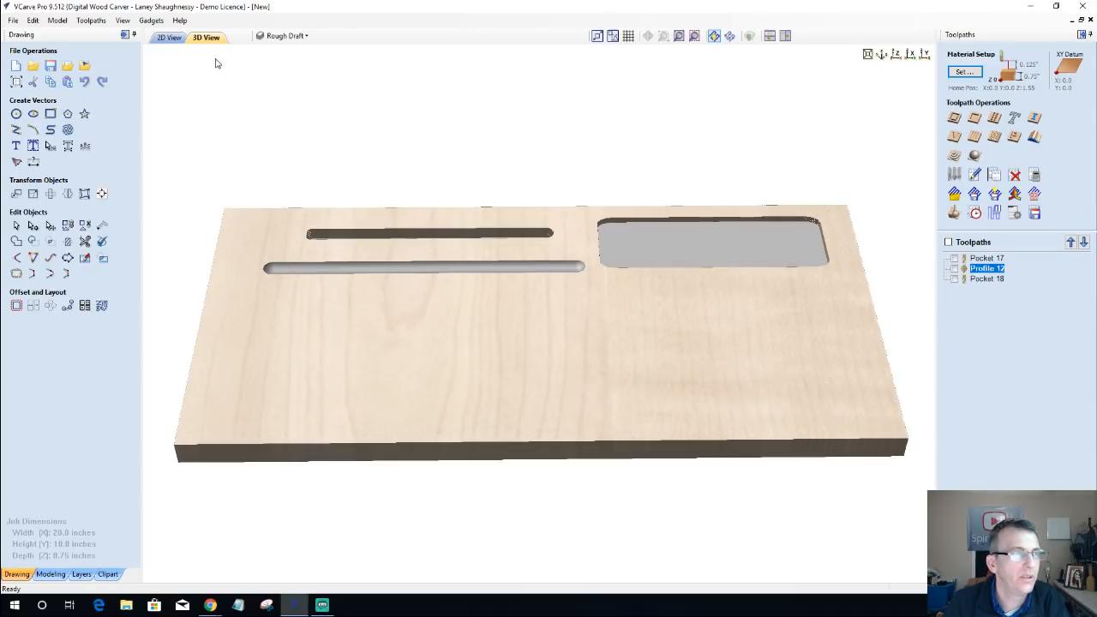
# Step: Set up a profile toolpath on the upper-right rounded rectangle's line with the V-Bit (60 deg 0.25") and a 0.2-inch cut depth
pyautogui.click(956, 120)
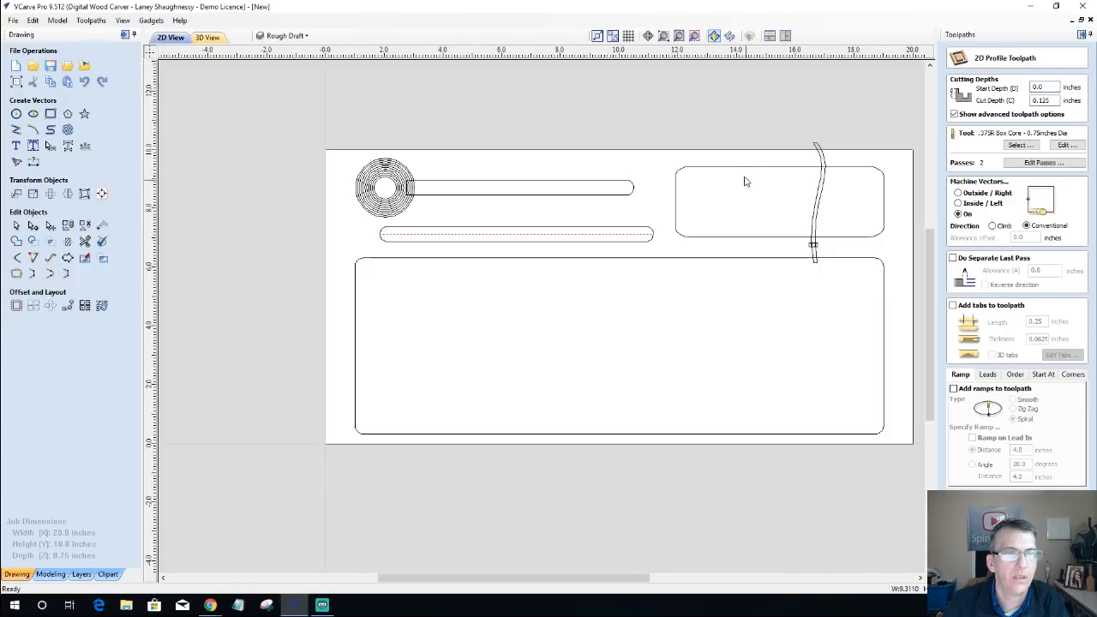
pyautogui.click(770, 168)
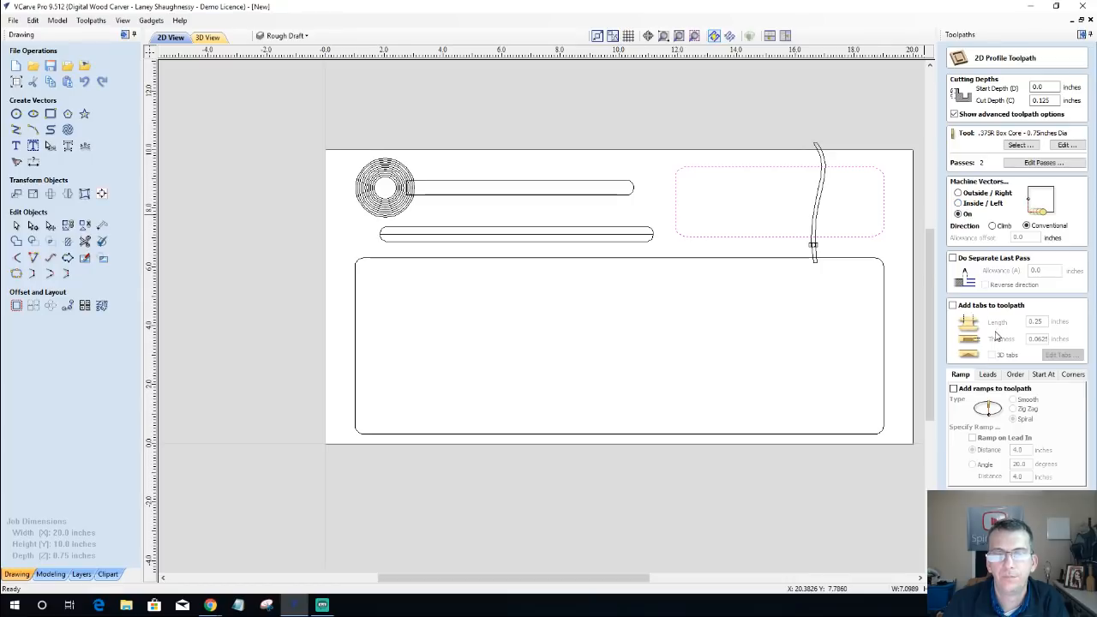
pyautogui.click(1019, 146)
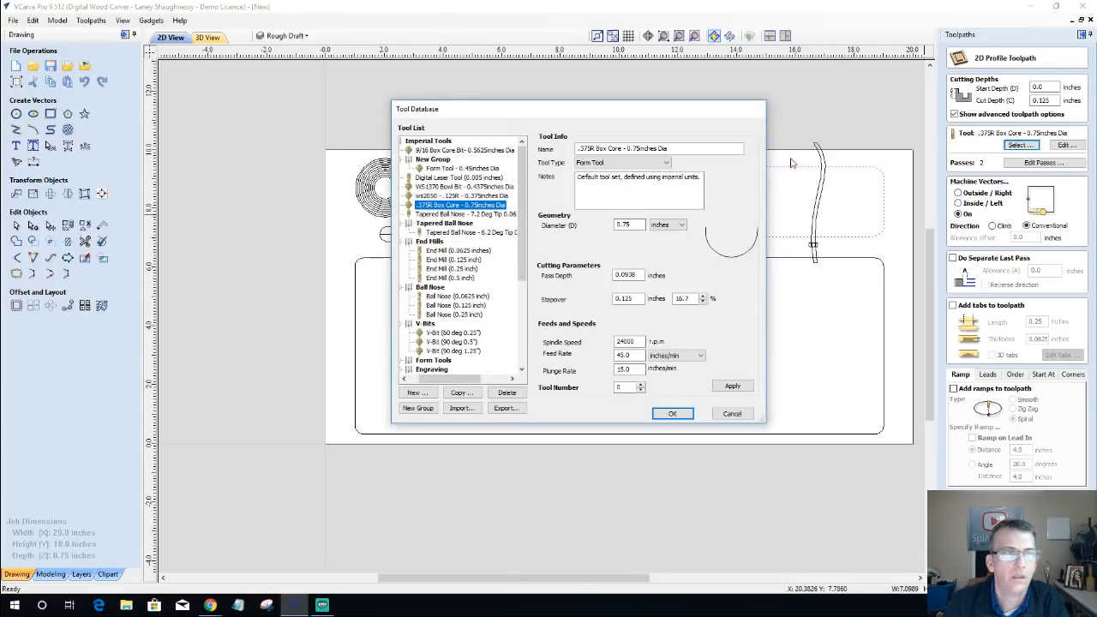
pyautogui.click(458, 333)
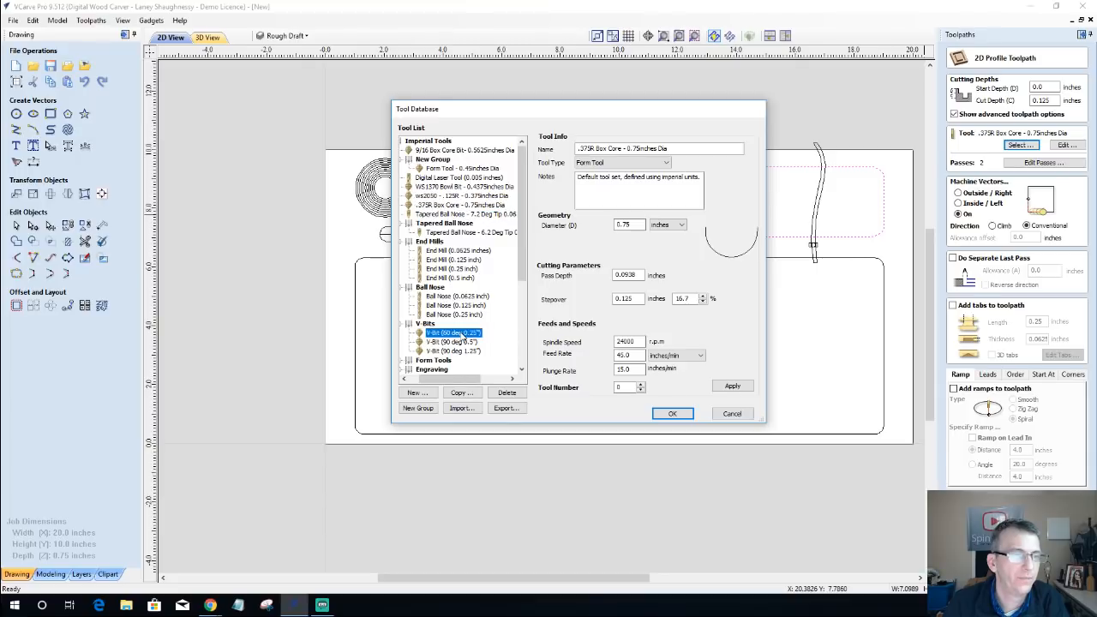
pyautogui.click(671, 415)
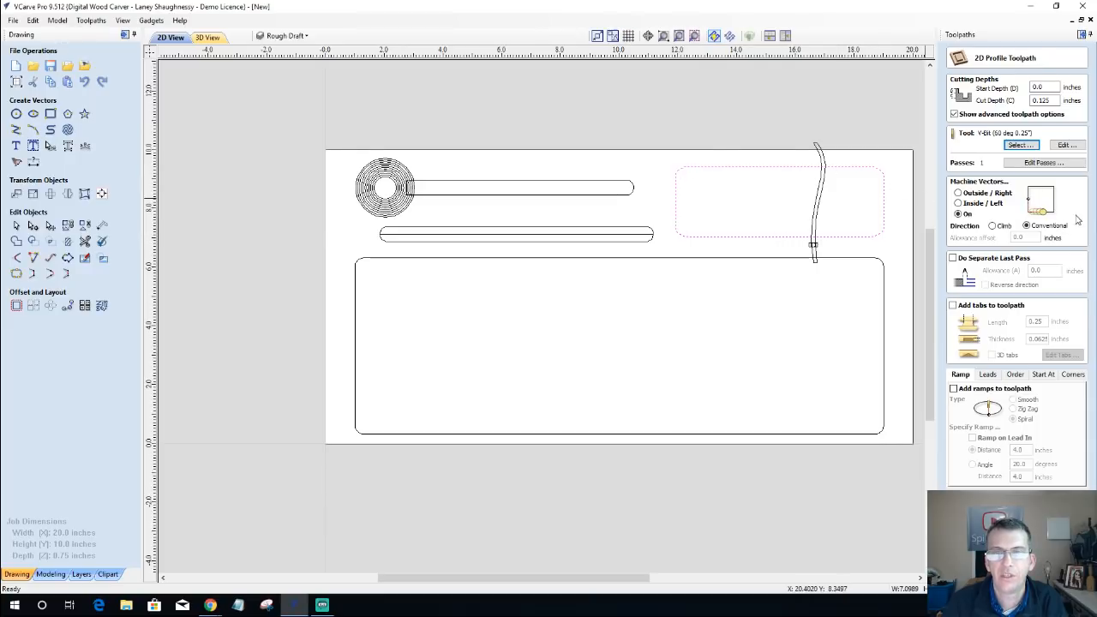
pyautogui.doubleClick(1041, 100)
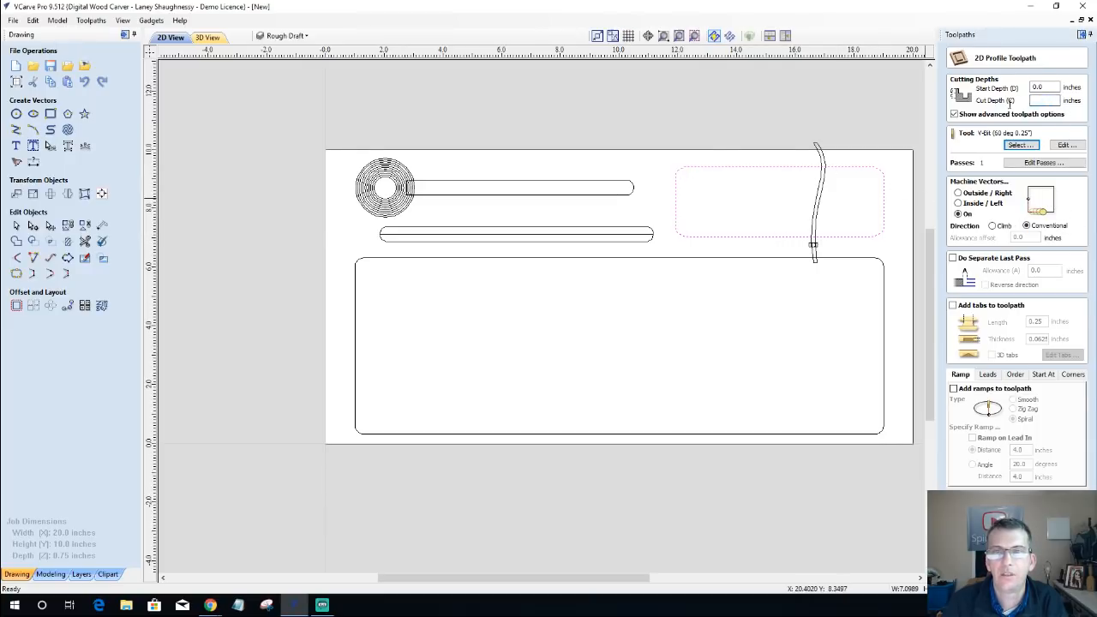
pyautogui.write('.2')
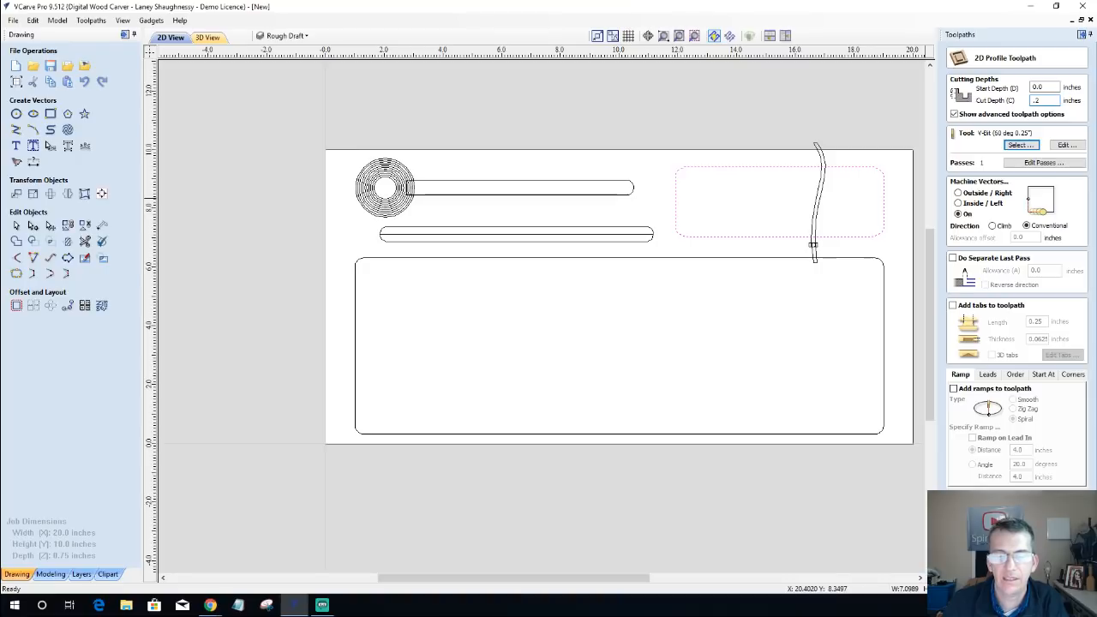
# Step: Calculate and preview the rectangle's V-bit profile, and examine the pocket's edges and corners up close in 3D
pyautogui.click(1004, 567)
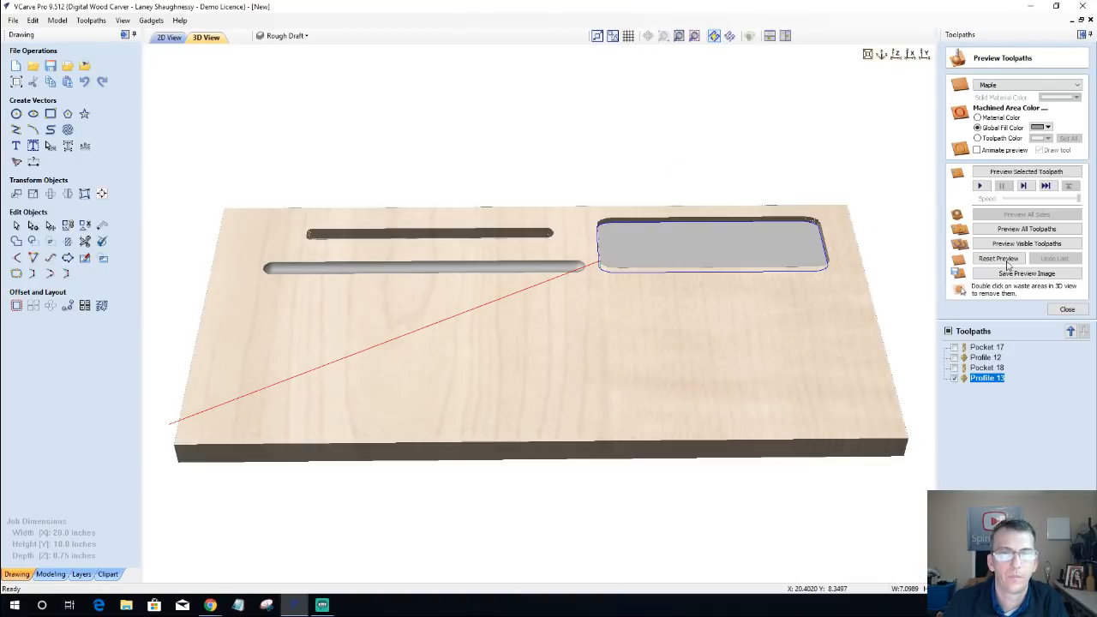
pyautogui.click(1015, 172)
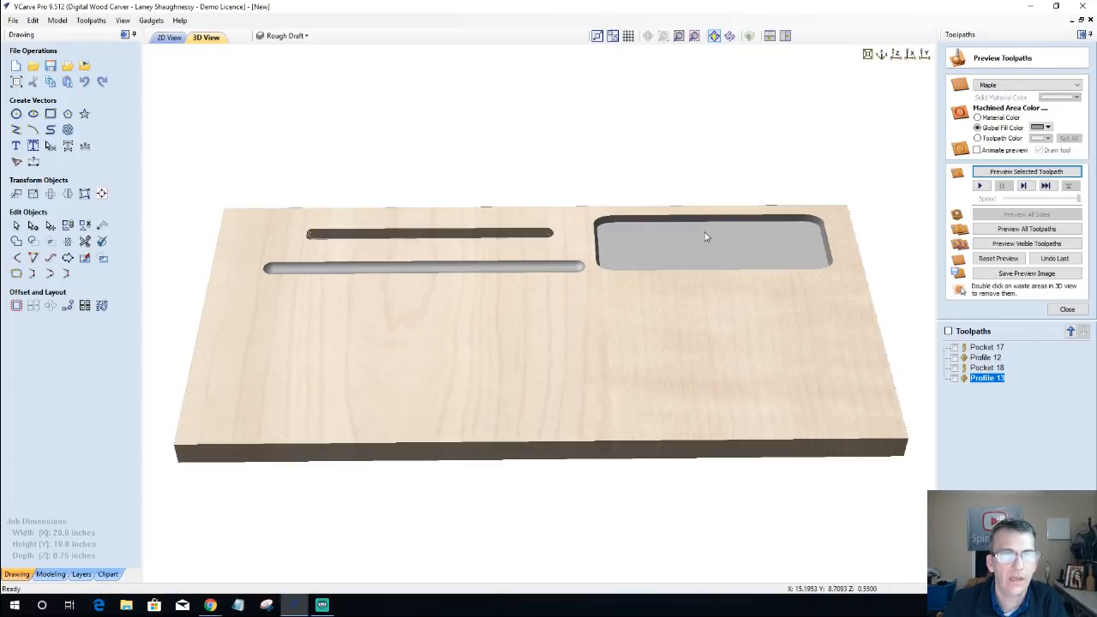
pyautogui.scroll(2, 707, 237)
pyautogui.moveTo(703, 237); pyautogui.dragTo(475, 284, button='middle')
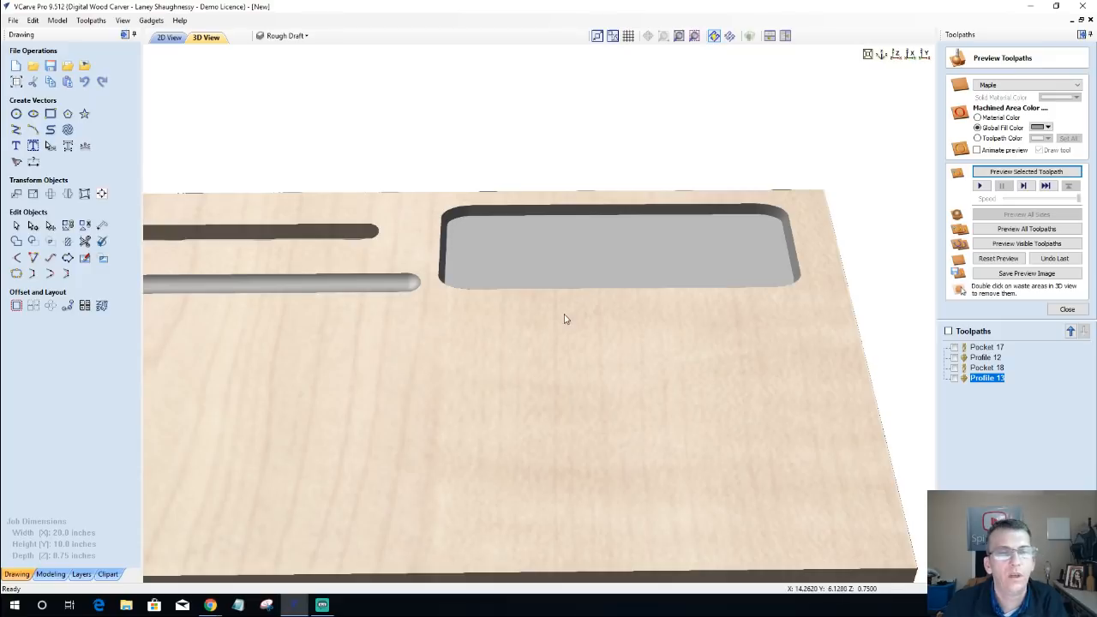
pyautogui.moveTo(612, 322); pyautogui.dragTo(552, 438)
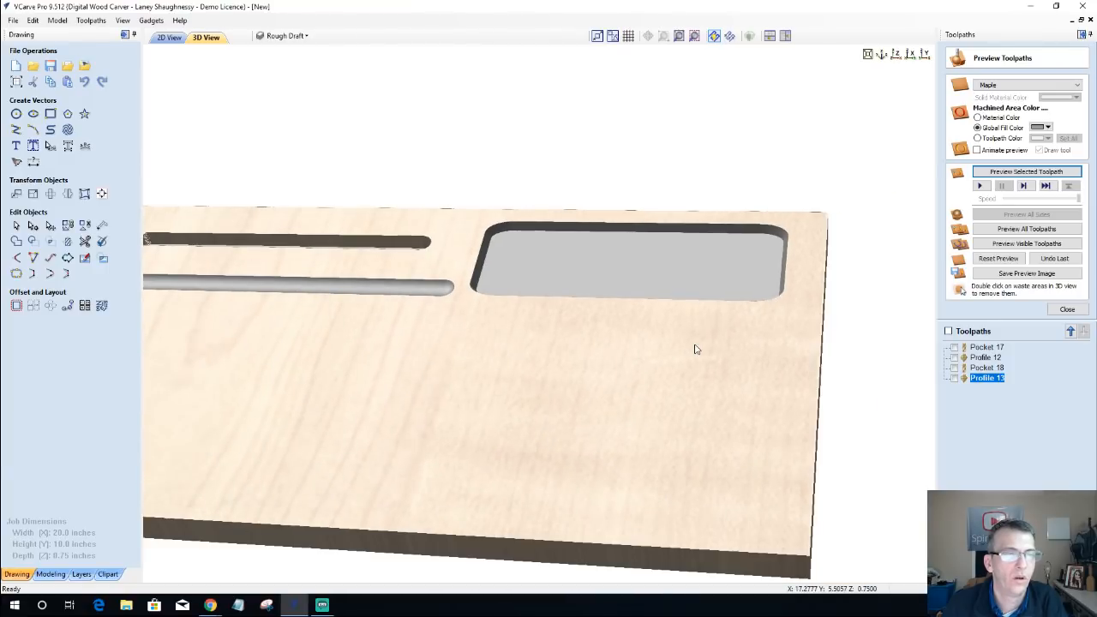
pyautogui.moveTo(695, 348); pyautogui.dragTo(538, 385)
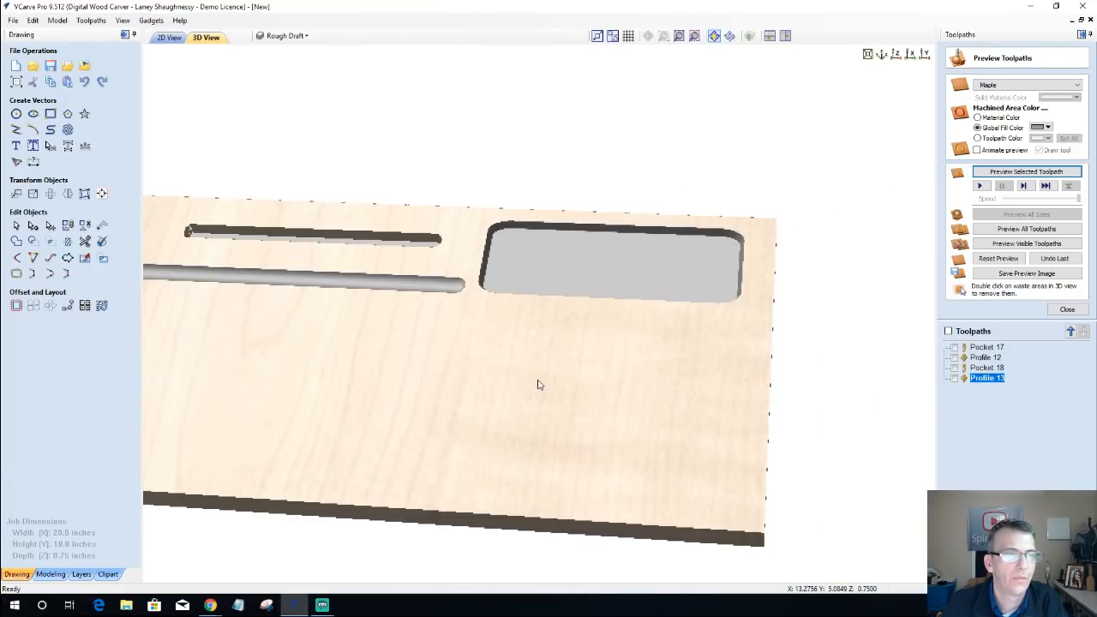
pyautogui.scroll(-3, 539, 380)
pyautogui.moveTo(471, 306); pyautogui.dragTo(270, 170)
# Step: Select the large lower rounded rectangle in the 2D view
pyautogui.click(172, 36)
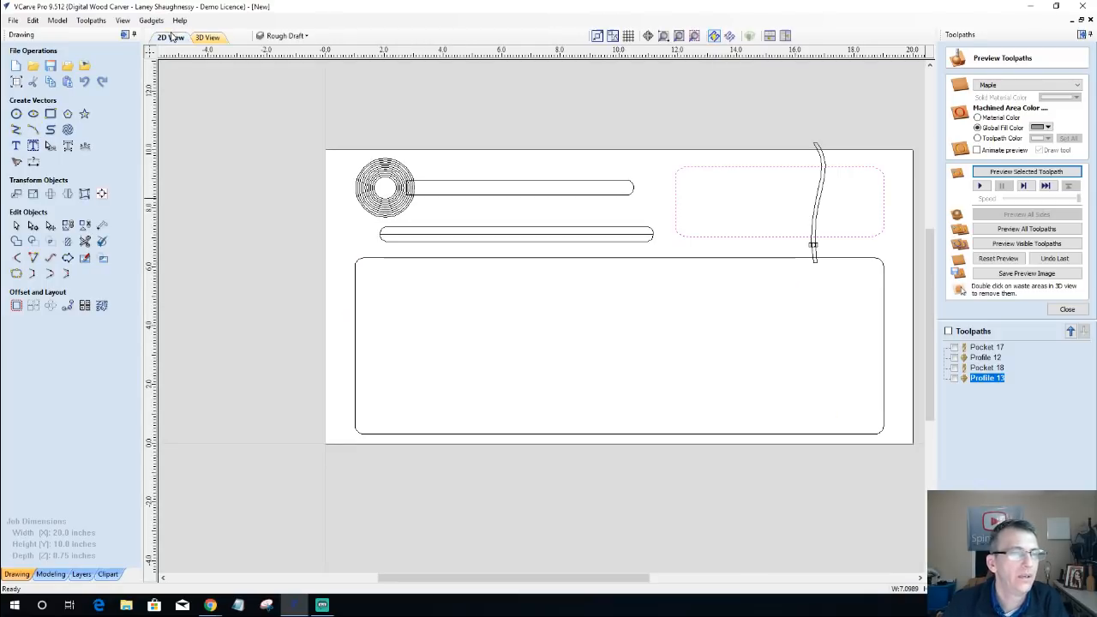
pyautogui.click(661, 260)
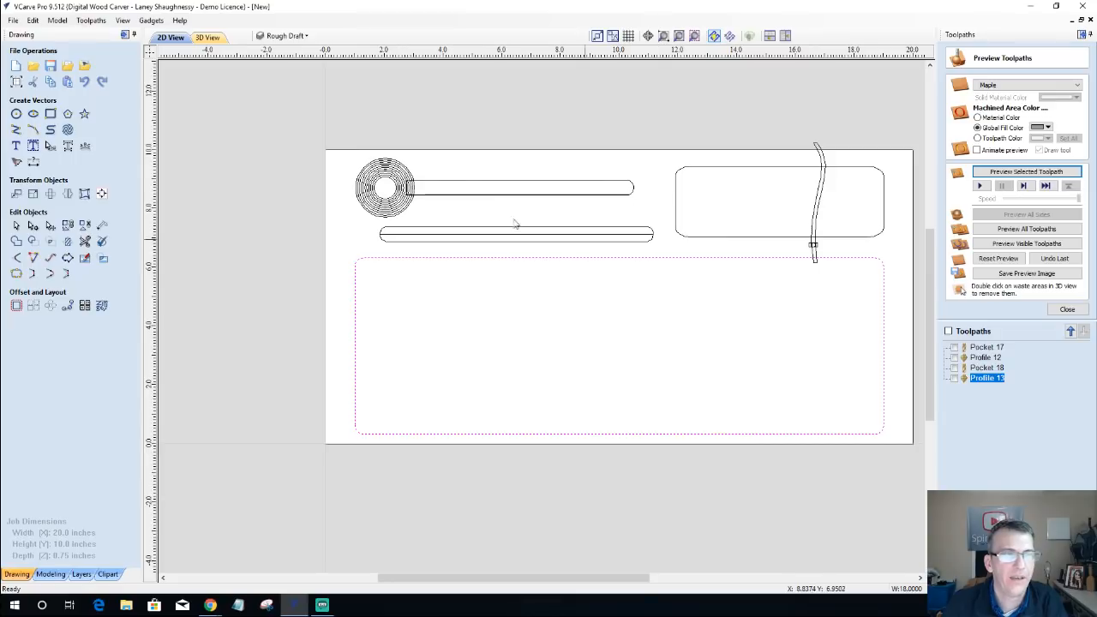
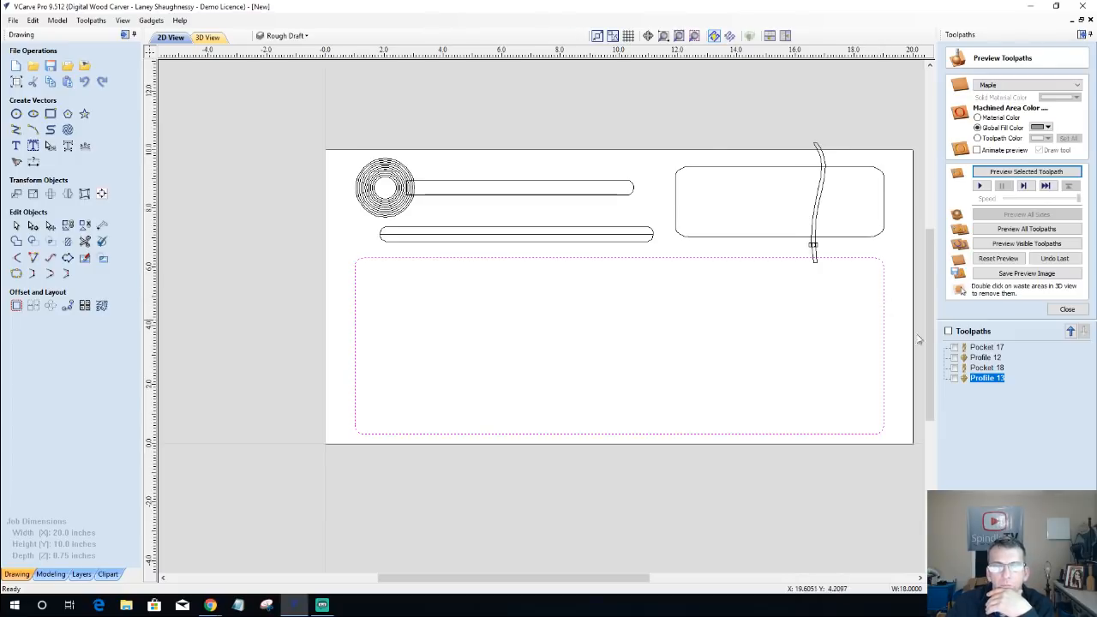
# Step: Calculate a pocket toolpath for the large lower rectangle with the 0.25-inch End Mill at 0.2-inch cut depth, and preview it
pyautogui.click(1067, 309)
pyautogui.click(975, 122)
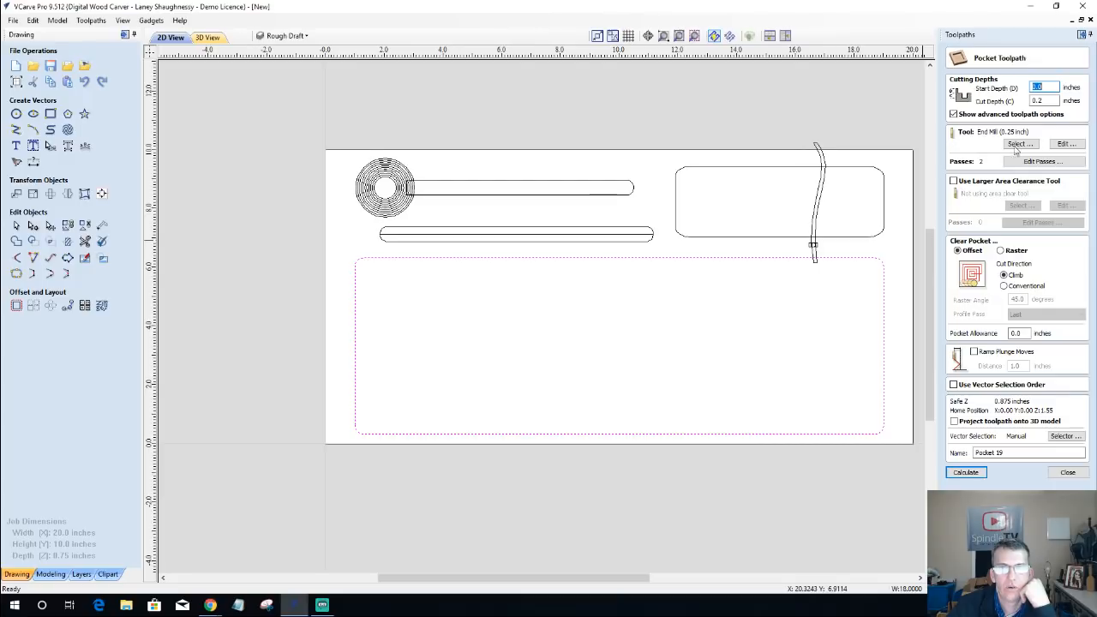
pyautogui.click(1040, 100)
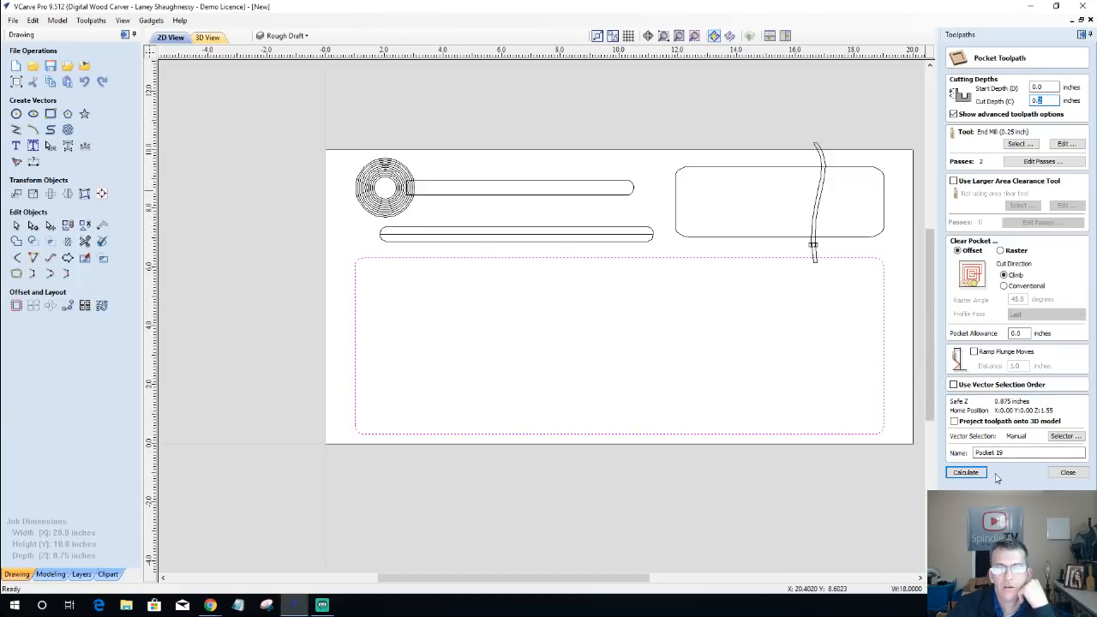
pyautogui.click(964, 473)
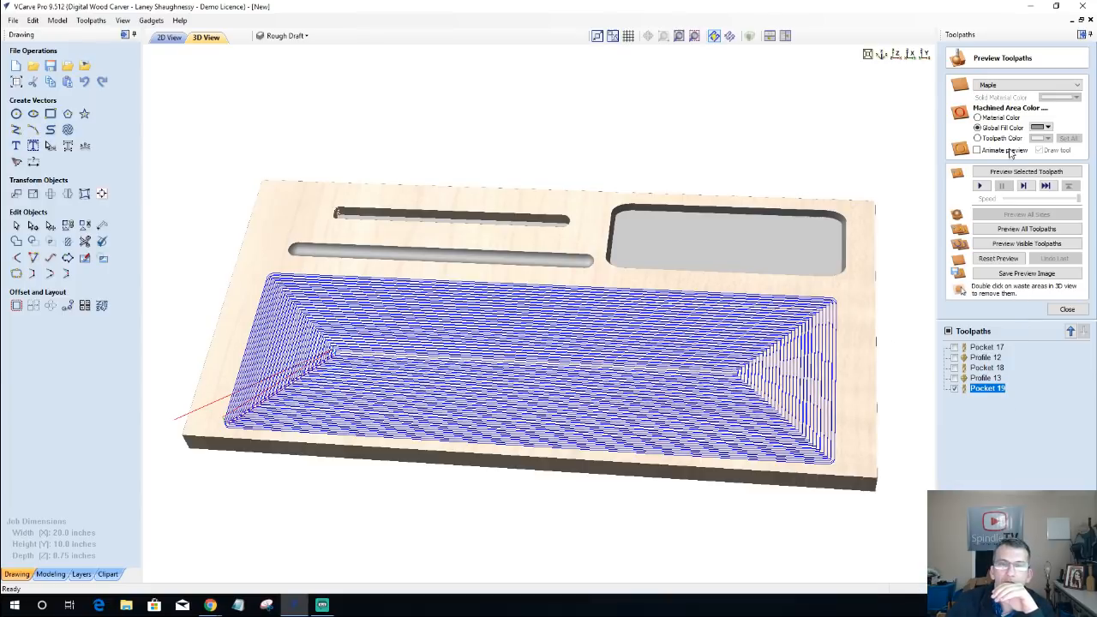
pyautogui.click(1012, 172)
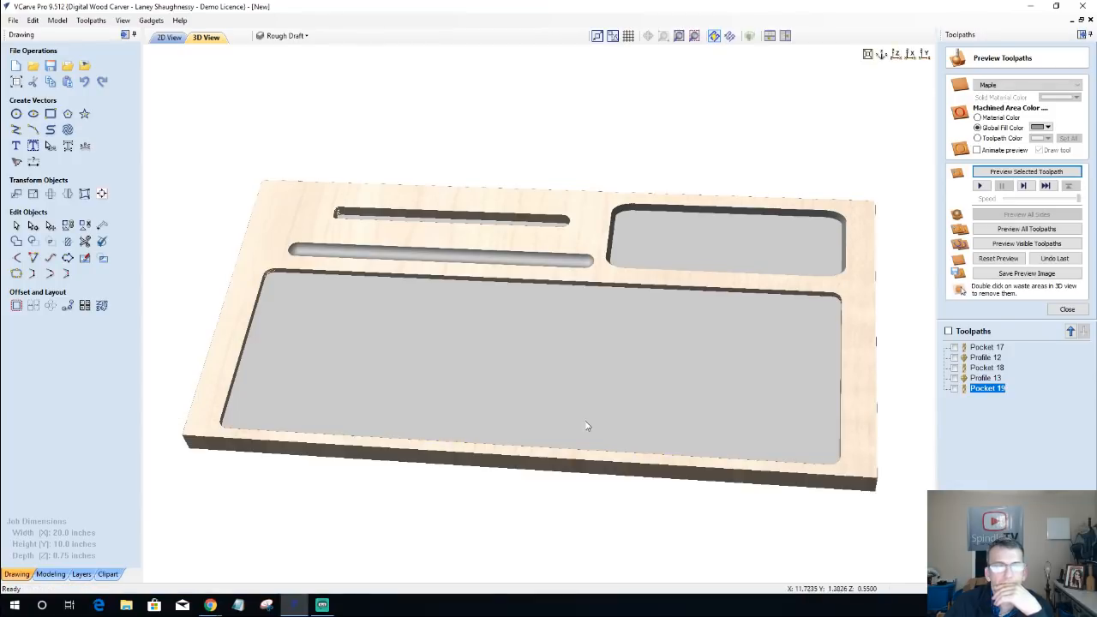
# Step: Edit Profile 13, the small rectangle's edge profile, to use the .375R Box Core - 0.75inches Dia bit
pyautogui.moveTo(624, 434); pyautogui.dragTo(646, 336)
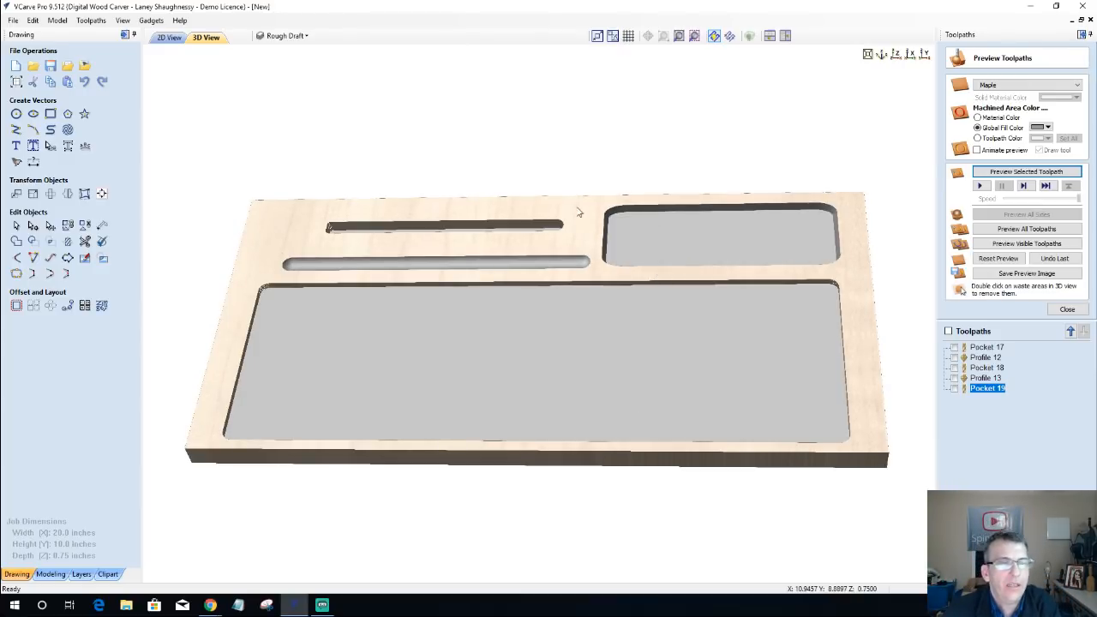
pyautogui.scroll(2, 613, 216)
pyautogui.scroll(2, 613, 217)
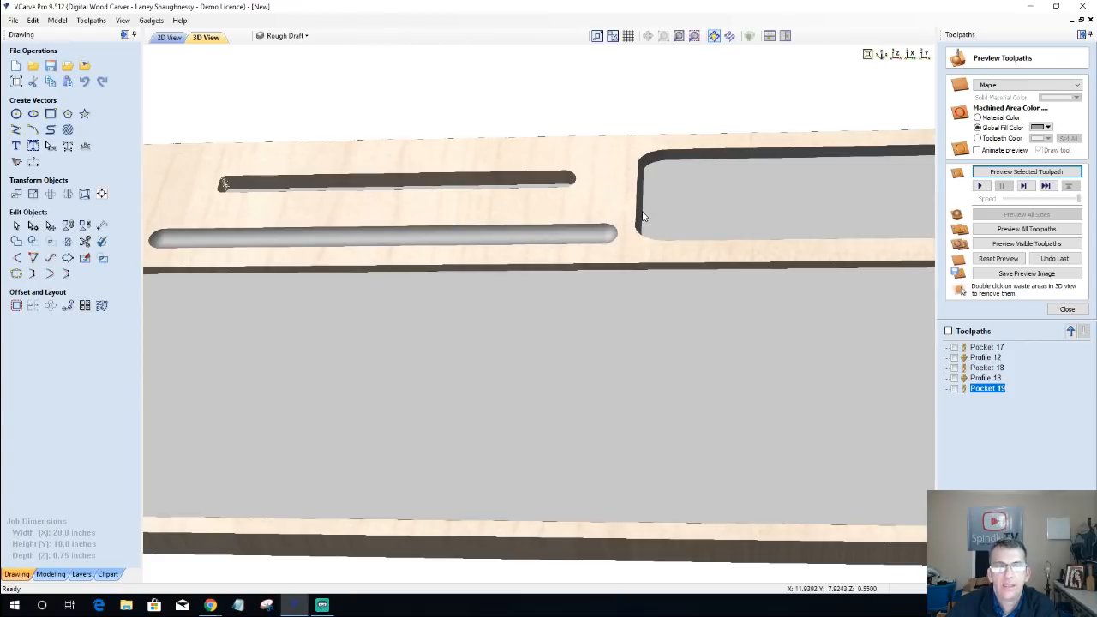
pyautogui.scroll(-2, 643, 216)
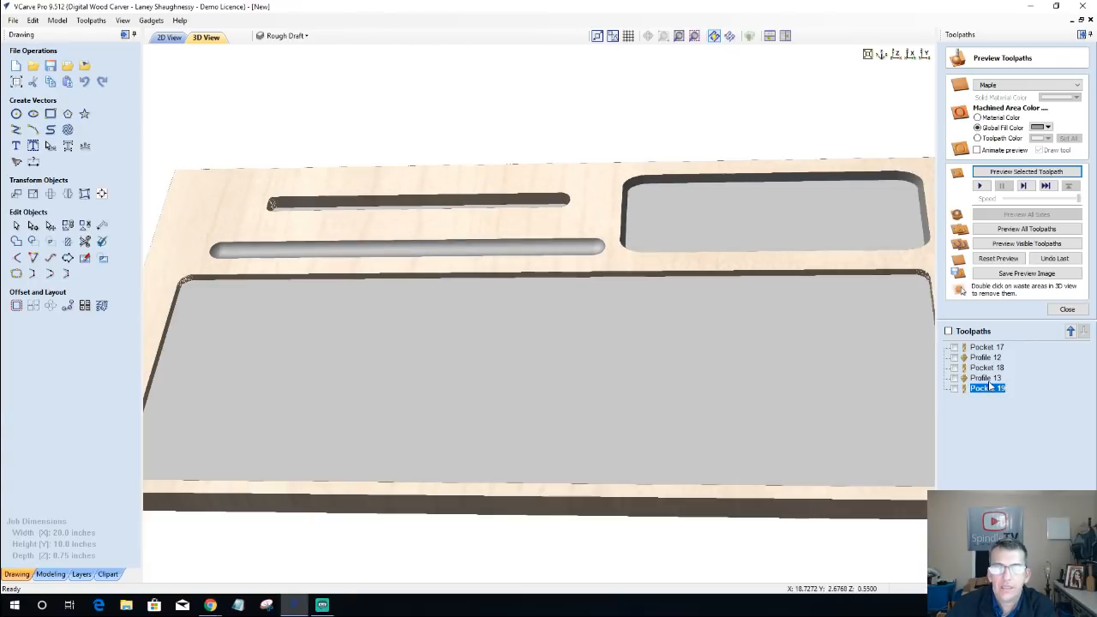
pyautogui.moveTo(987, 383)
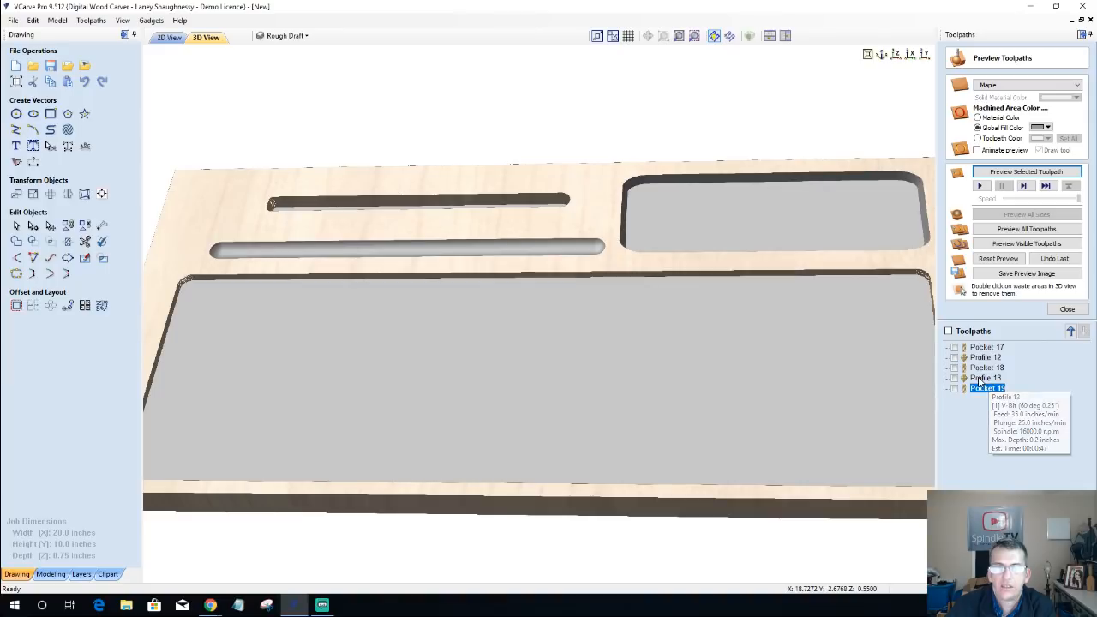
pyautogui.click(984, 381)
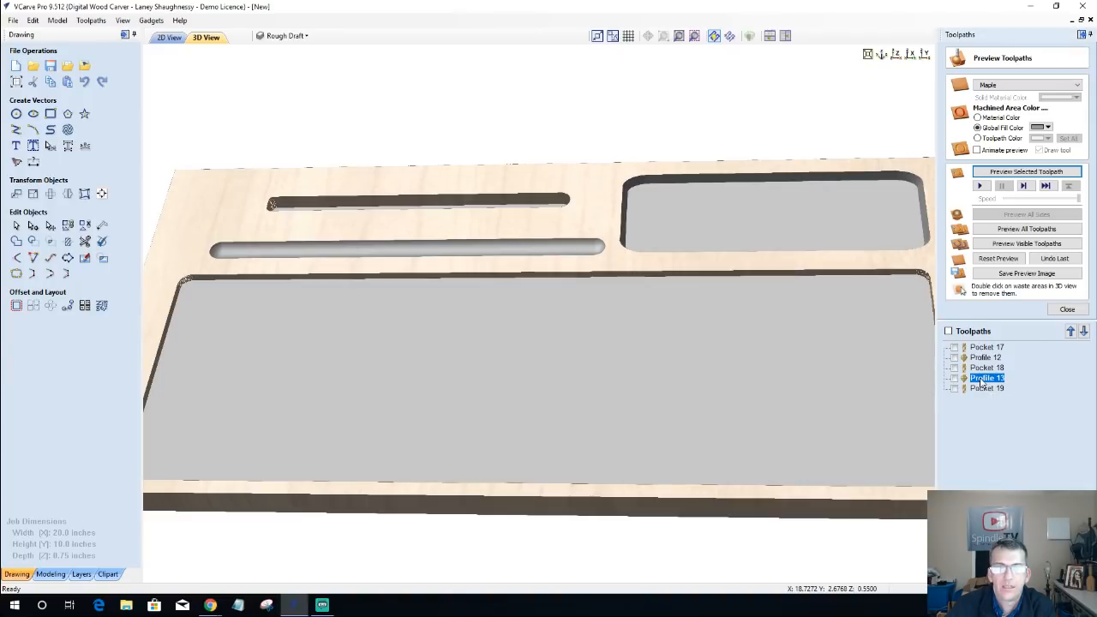
pyautogui.doubleClick(983, 382)
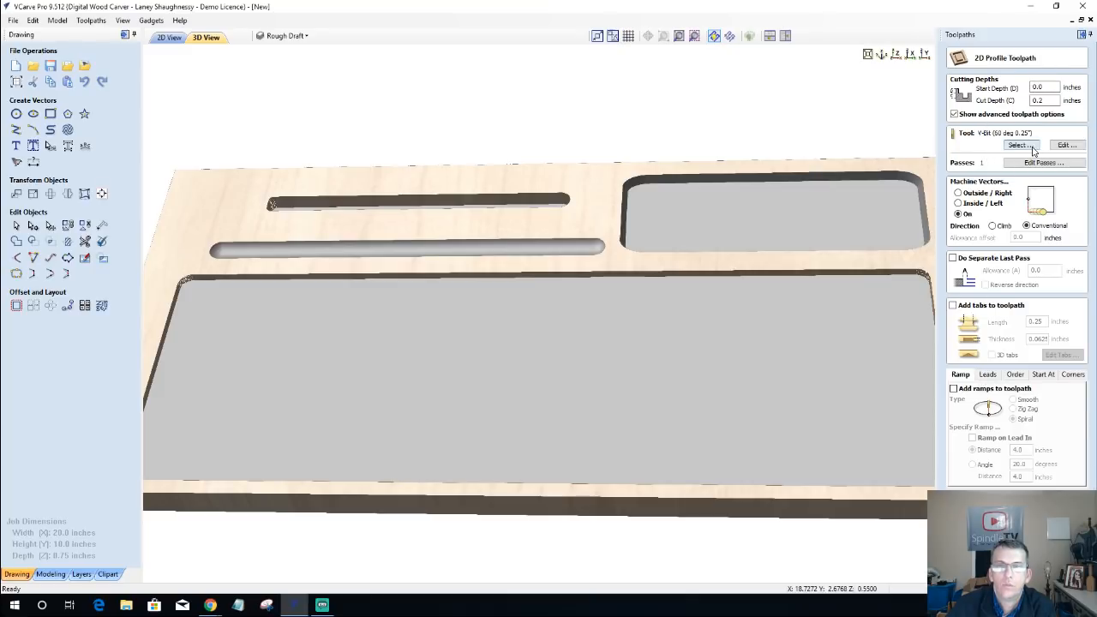
pyautogui.click(1018, 146)
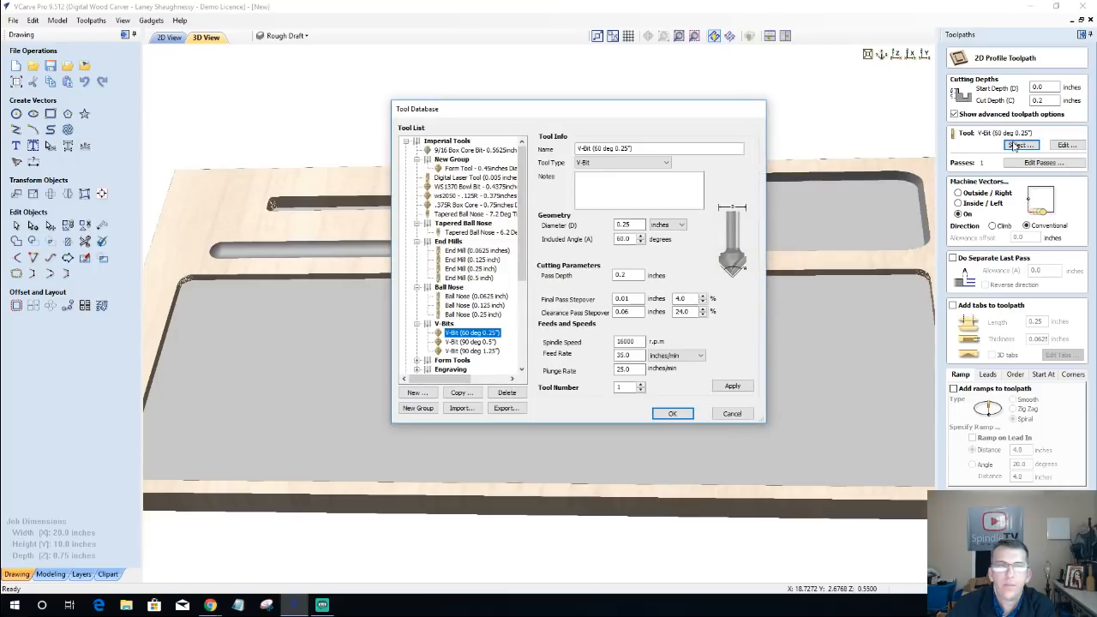
pyautogui.click(460, 207)
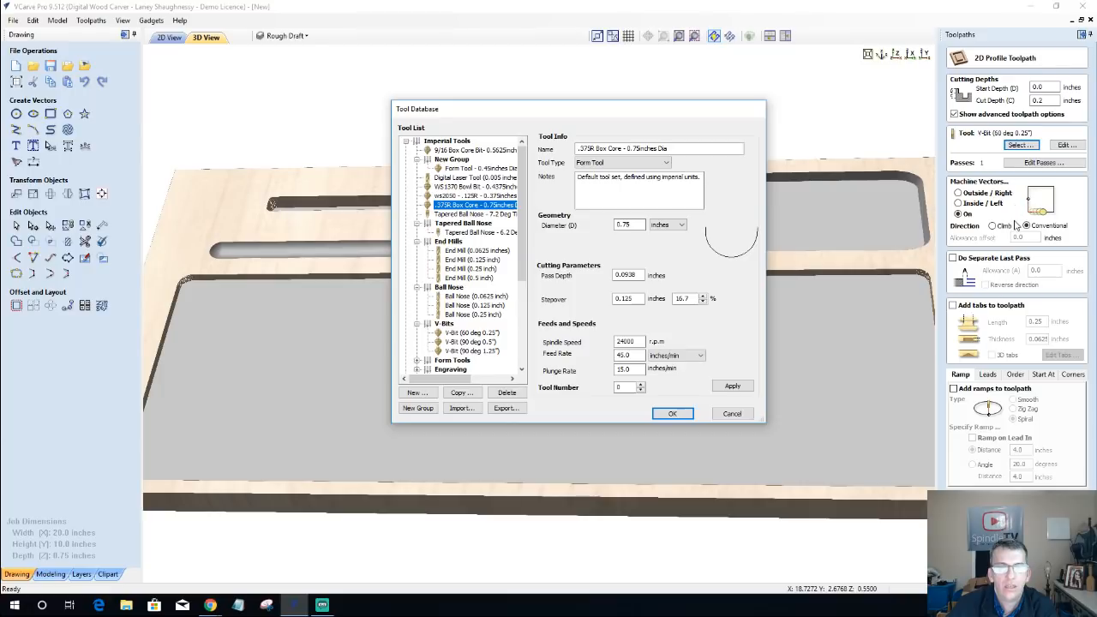
pyautogui.click(673, 414)
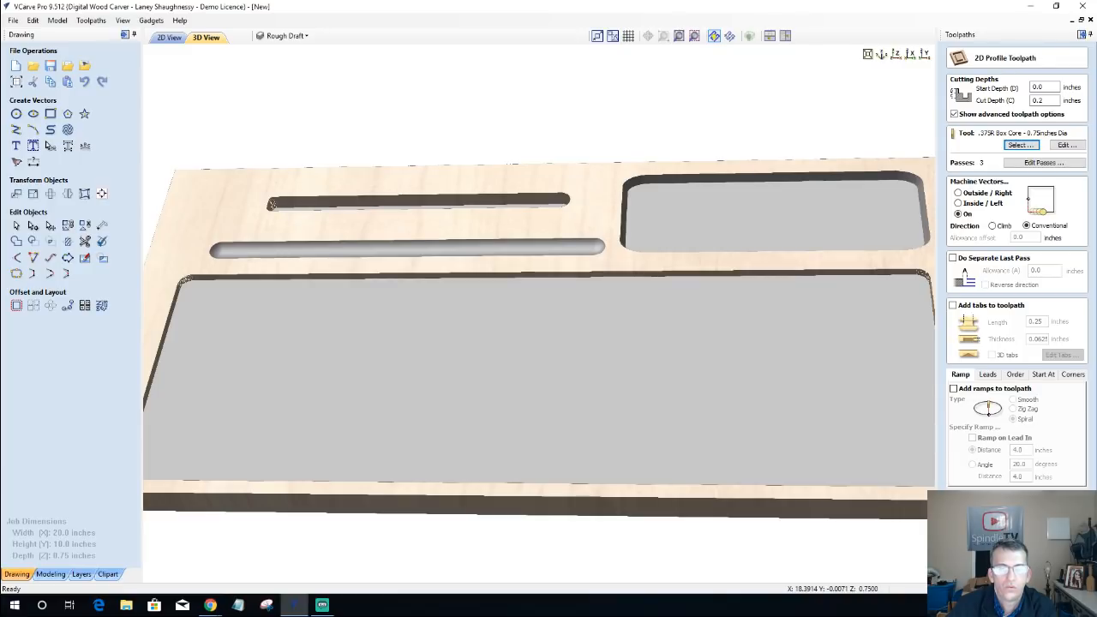
# Step: Change the preview simulation quality and recalculate Profile 13 with the box core bit
pyautogui.click(123, 21)
pyautogui.moveTo(91, 21)
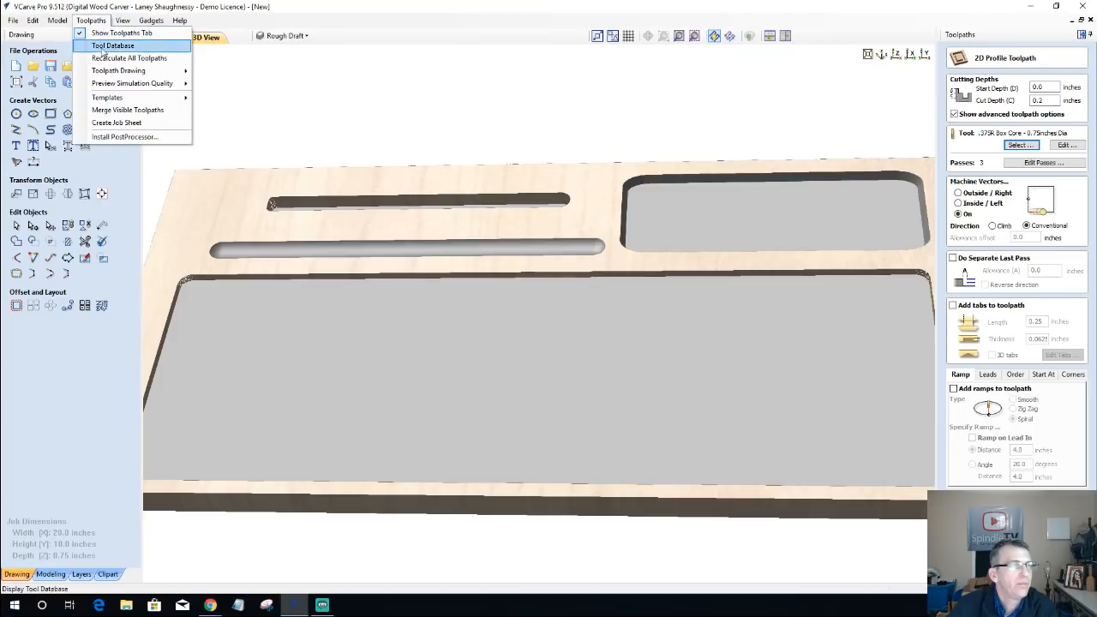
pyautogui.moveTo(137, 83)
pyautogui.click(244, 109)
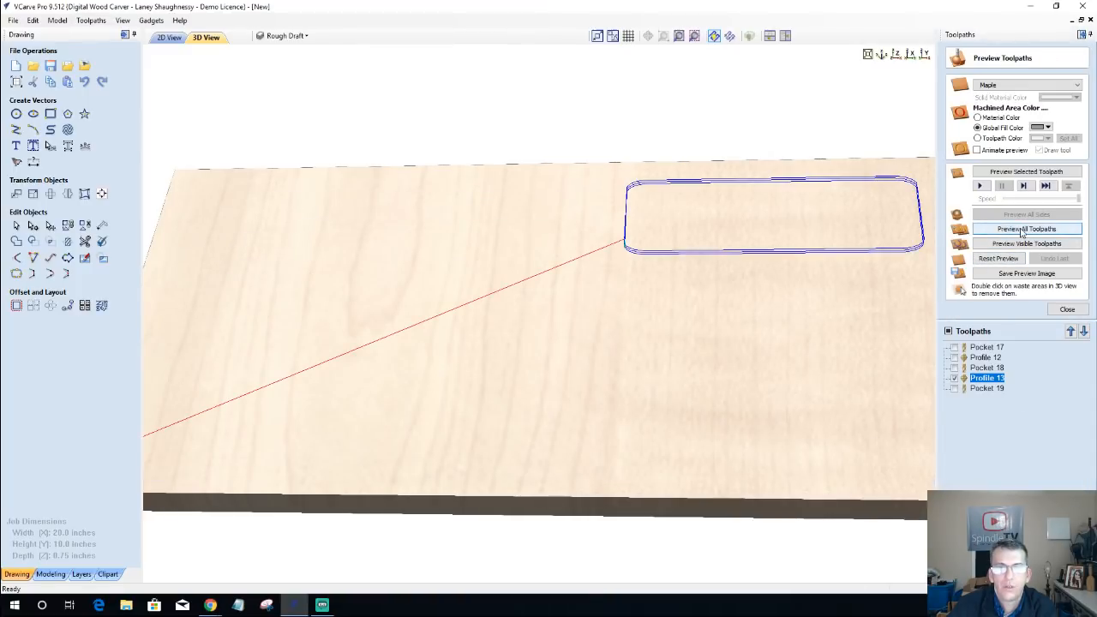
# Step: Preview all toolpaths and examine the upper-right pocket's rounded edge alongside the slots and large pocket in 3D
pyautogui.click(1021, 229)
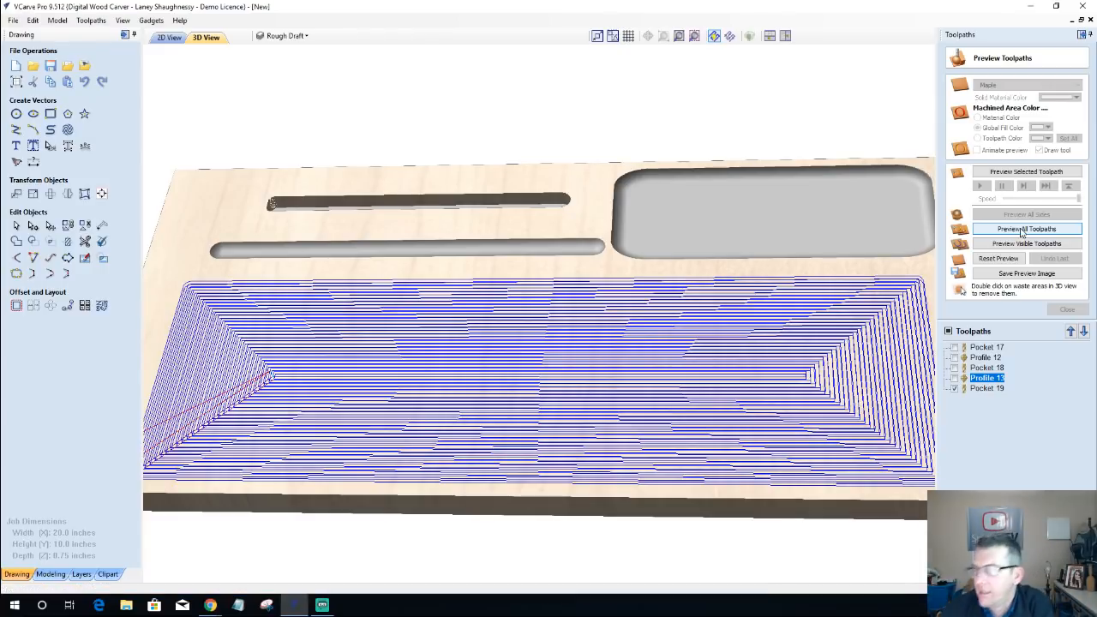
pyautogui.click(1022, 229)
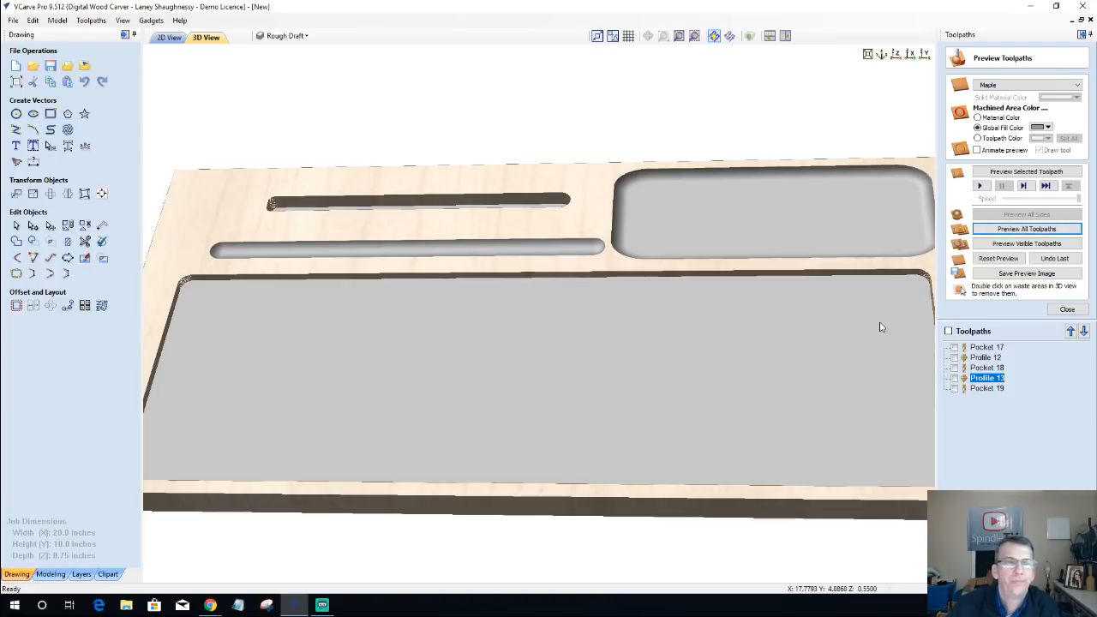
pyautogui.moveTo(719, 394); pyautogui.dragTo(712, 382)
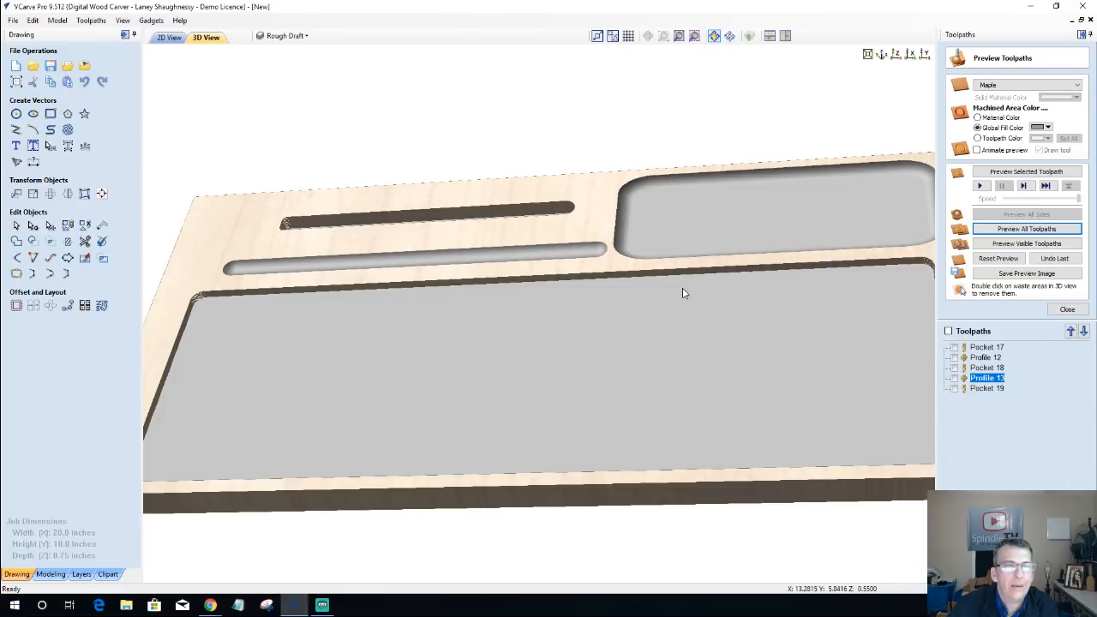
pyautogui.moveTo(680, 294); pyautogui.dragTo(780, 307)
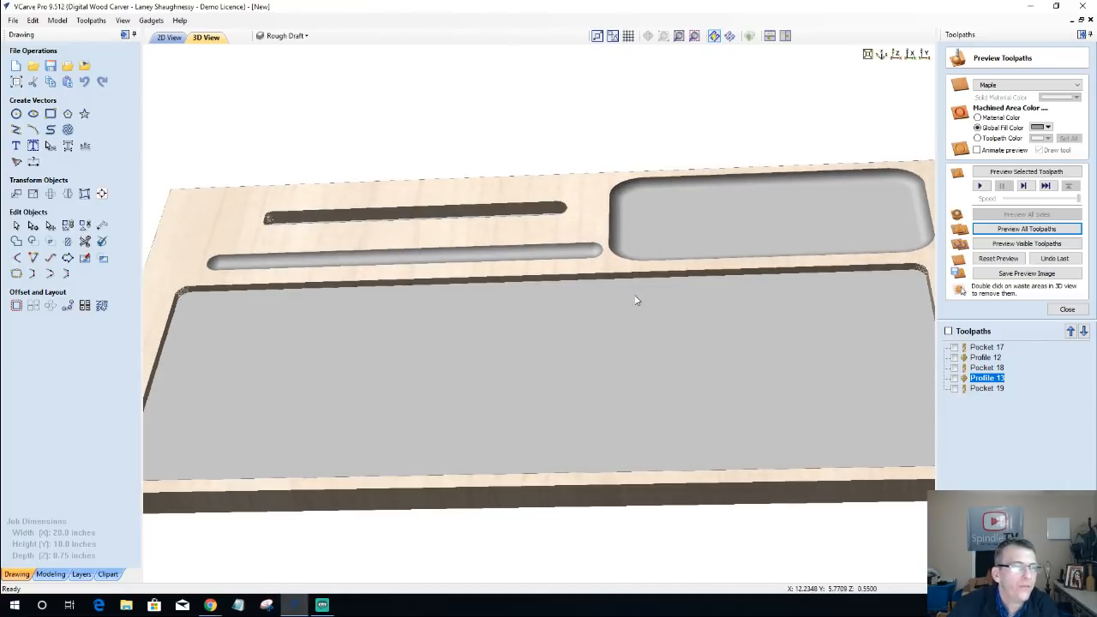
pyautogui.scroll(-2, 636, 299)
pyautogui.moveTo(671, 306); pyautogui.dragTo(722, 321)
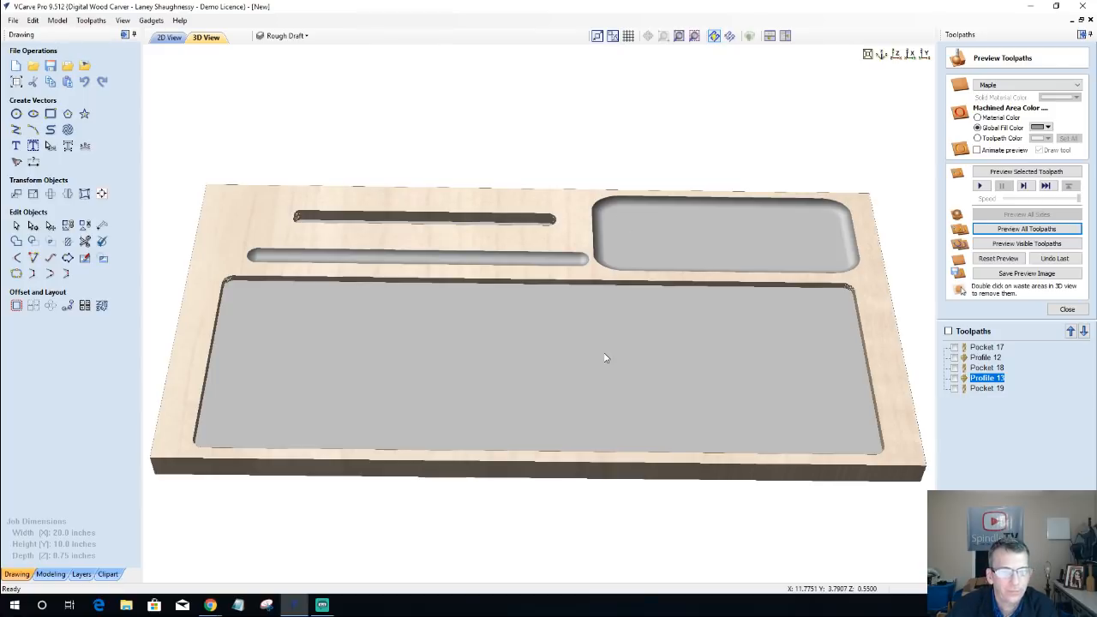
# Step: Resize the small rectangle around the circle on the curved strip to 0.5625 inches wide and 0.25 inches high, anchored at its centre
pyautogui.click(169, 37)
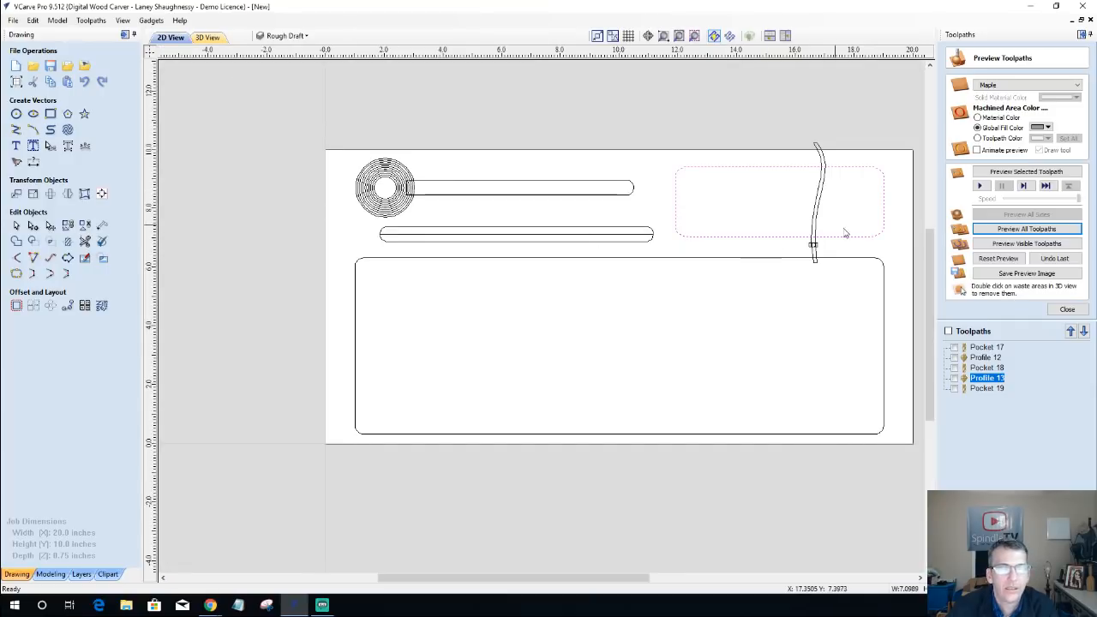
pyautogui.scroll(6, 845, 233)
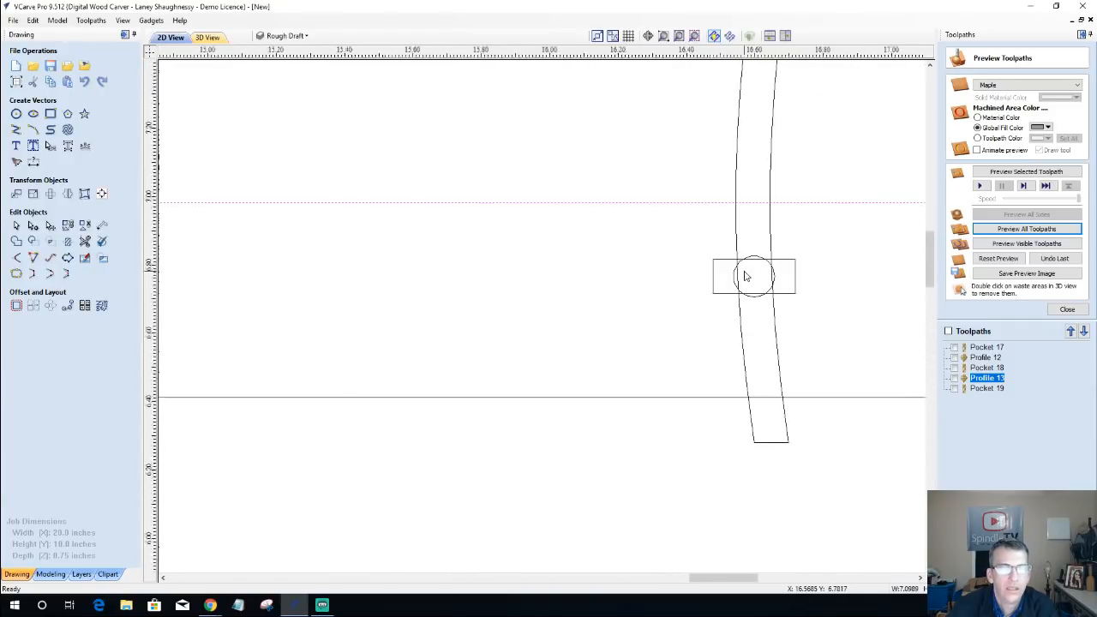
pyautogui.scroll(-7, 636, 281)
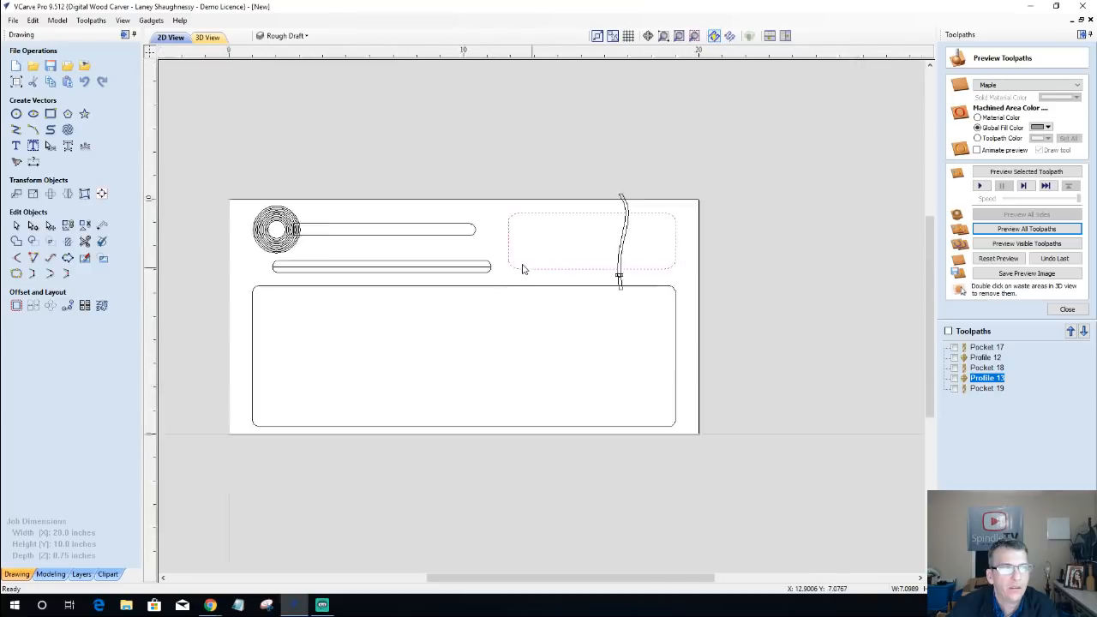
pyautogui.scroll(-1, 523, 269)
pyautogui.scroll(9, 503, 269)
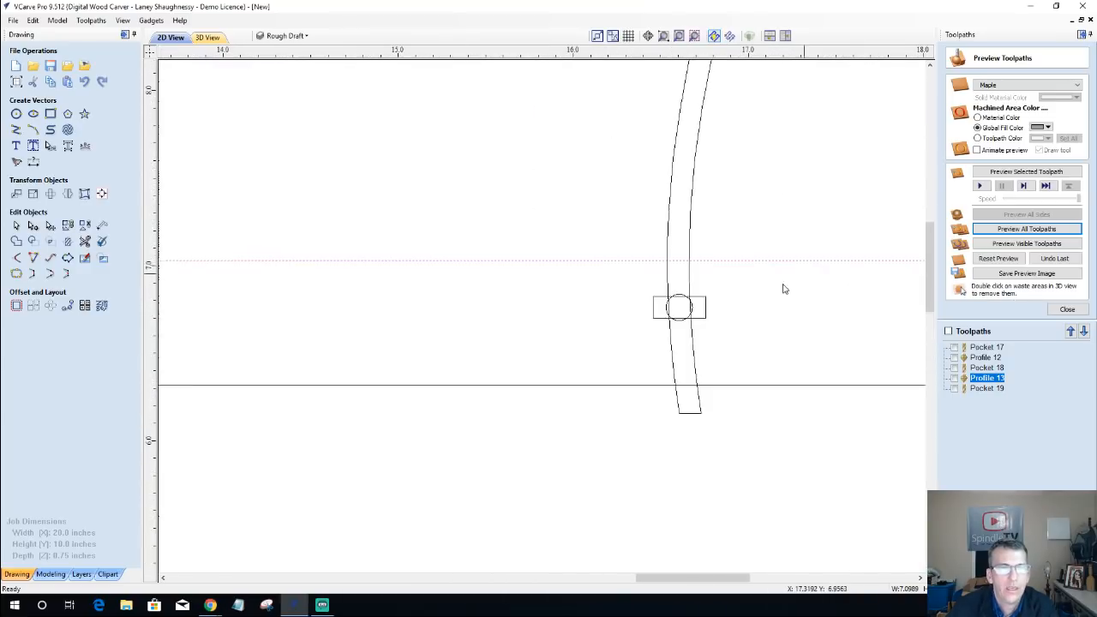
pyautogui.scroll(5, 654, 291)
pyautogui.click(641, 317)
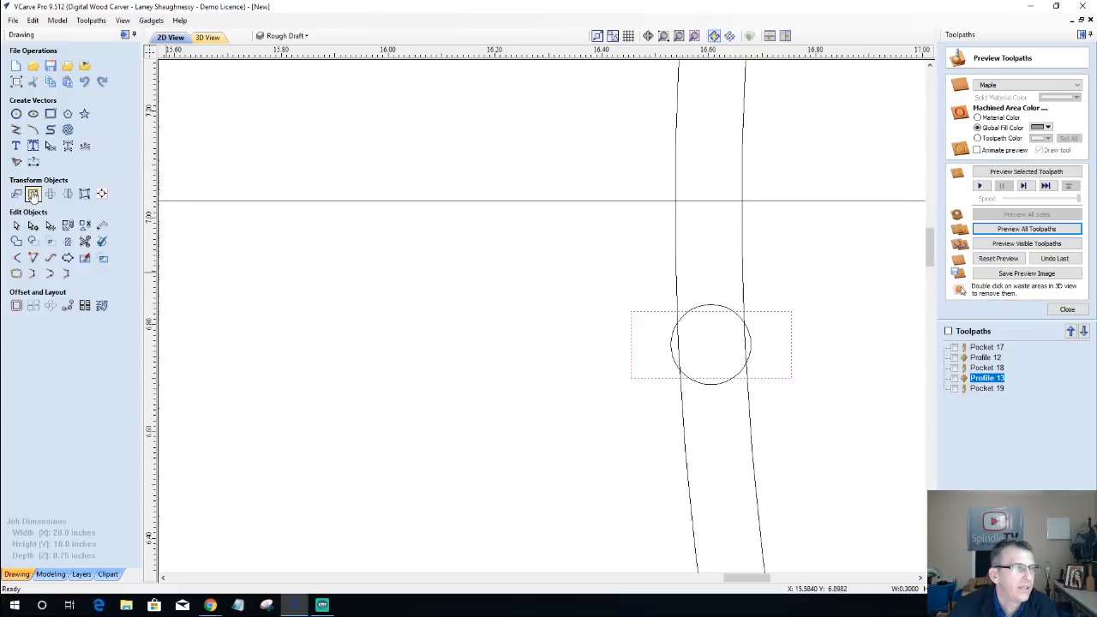
pyautogui.click(34, 194)
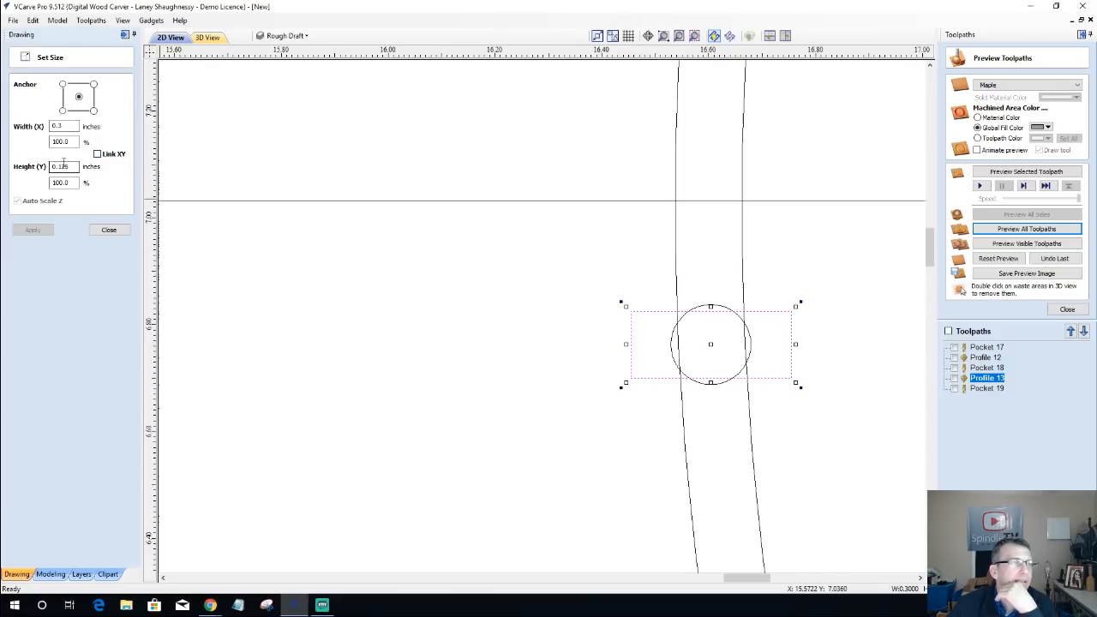
pyautogui.moveTo(59, 166); pyautogui.dragTo(71, 167)
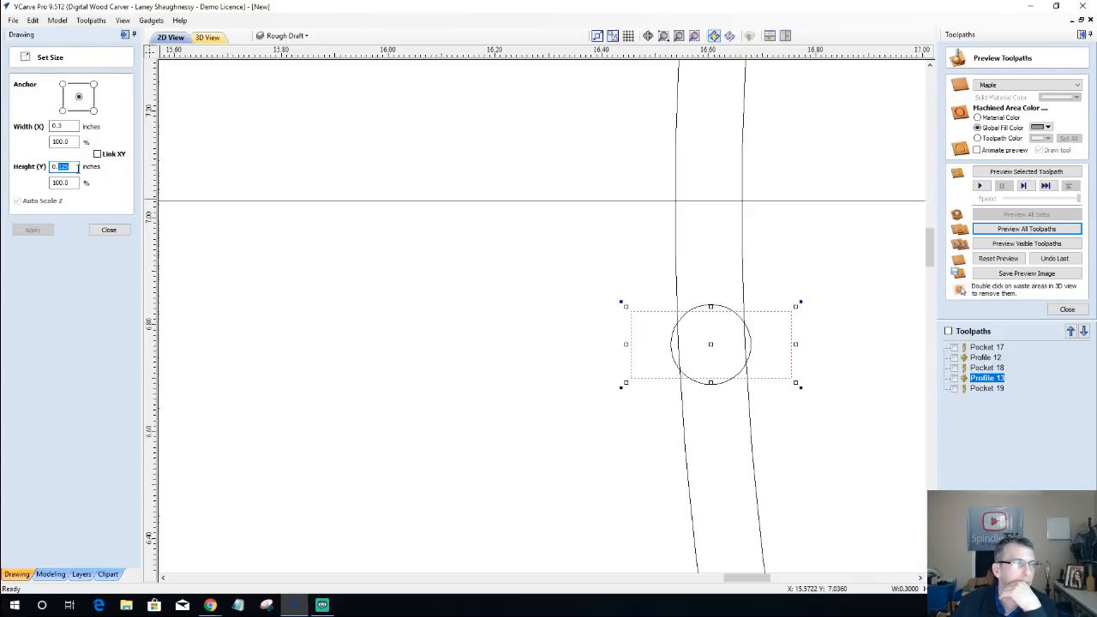
pyautogui.write('25')
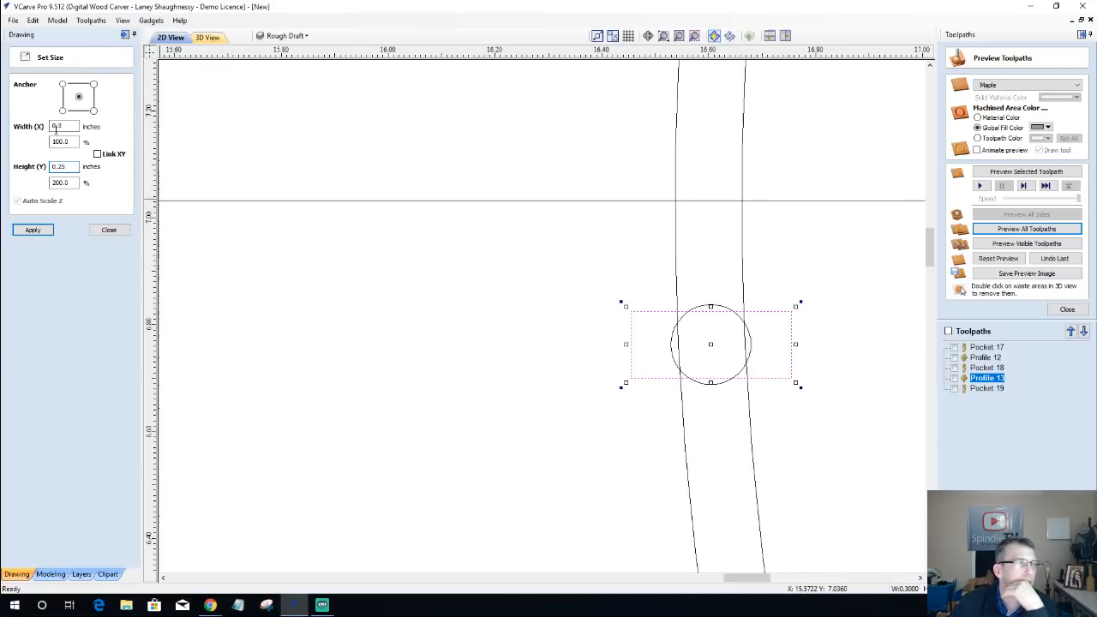
pyautogui.click(57, 127)
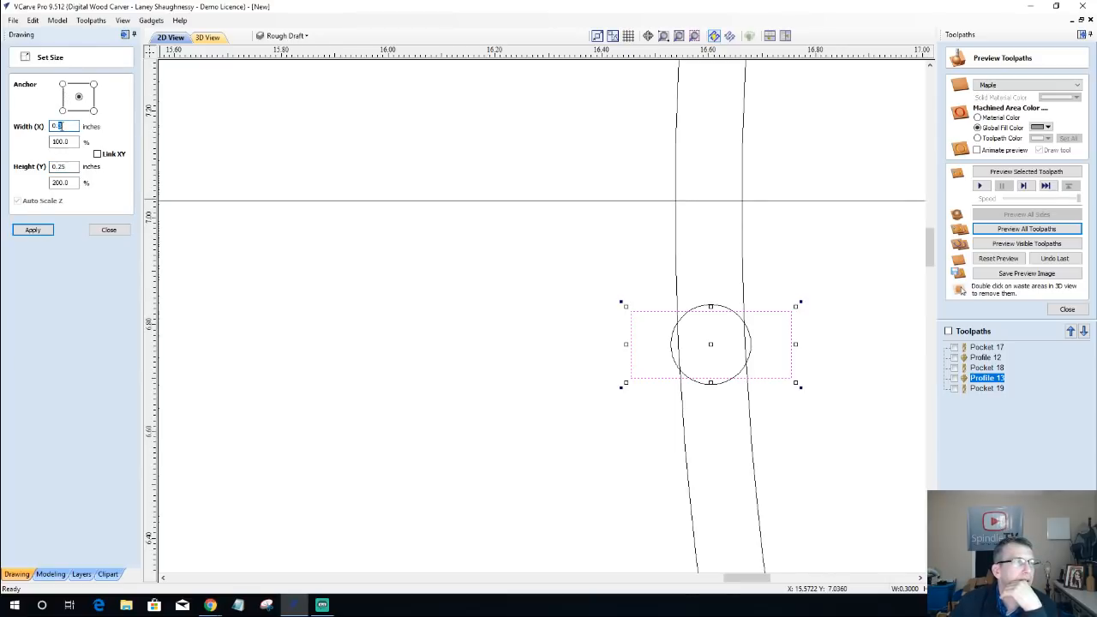
pyautogui.write('5')
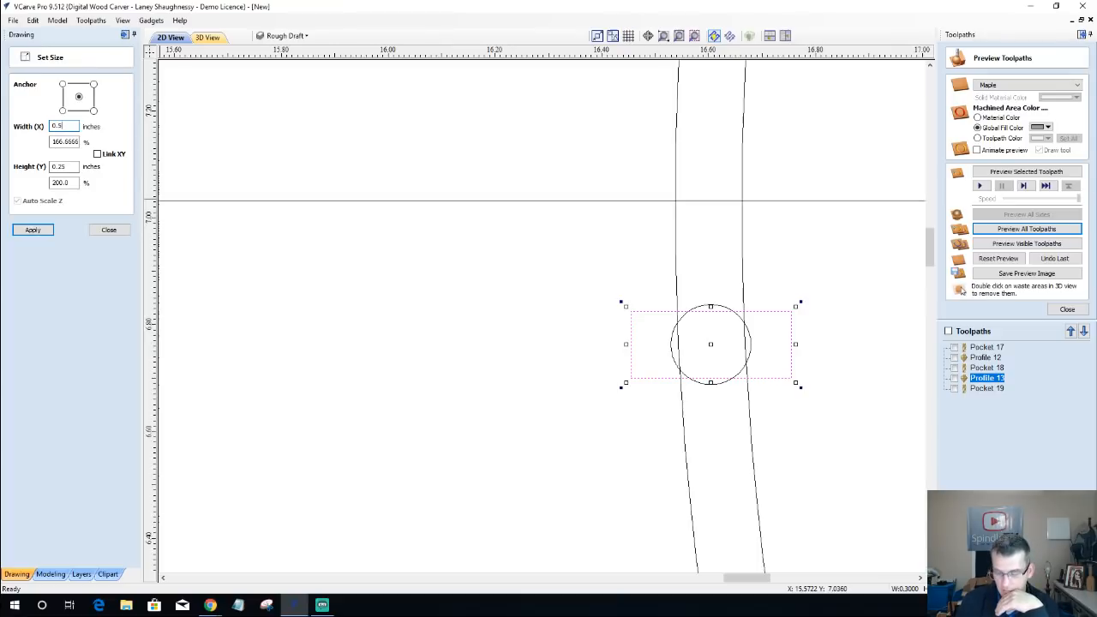
pyautogui.press('BackSpace')
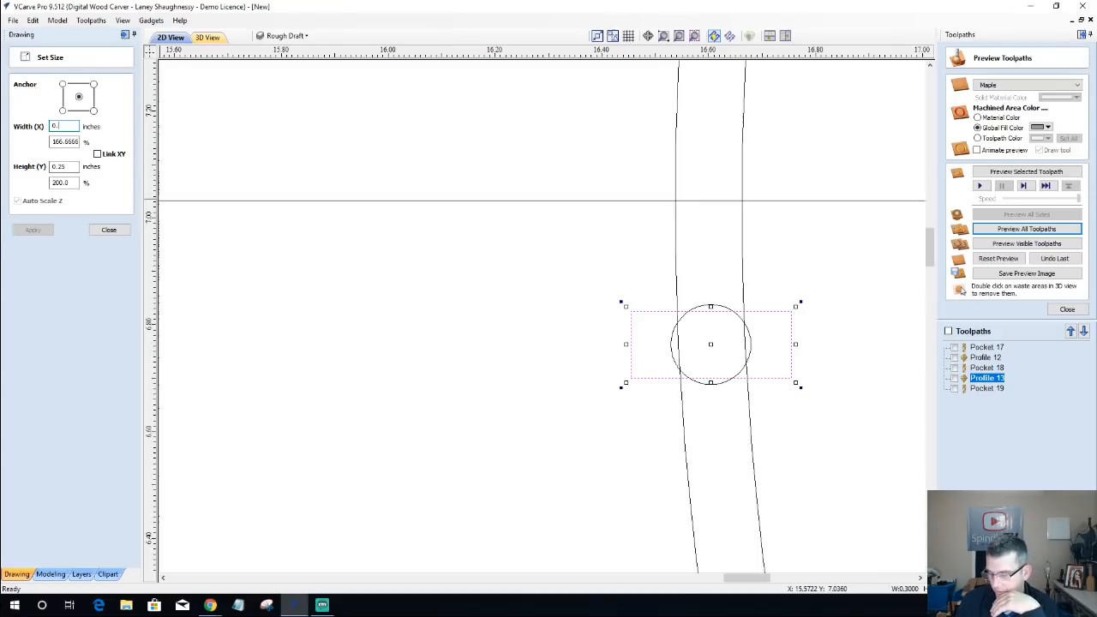
pyautogui.write('5')
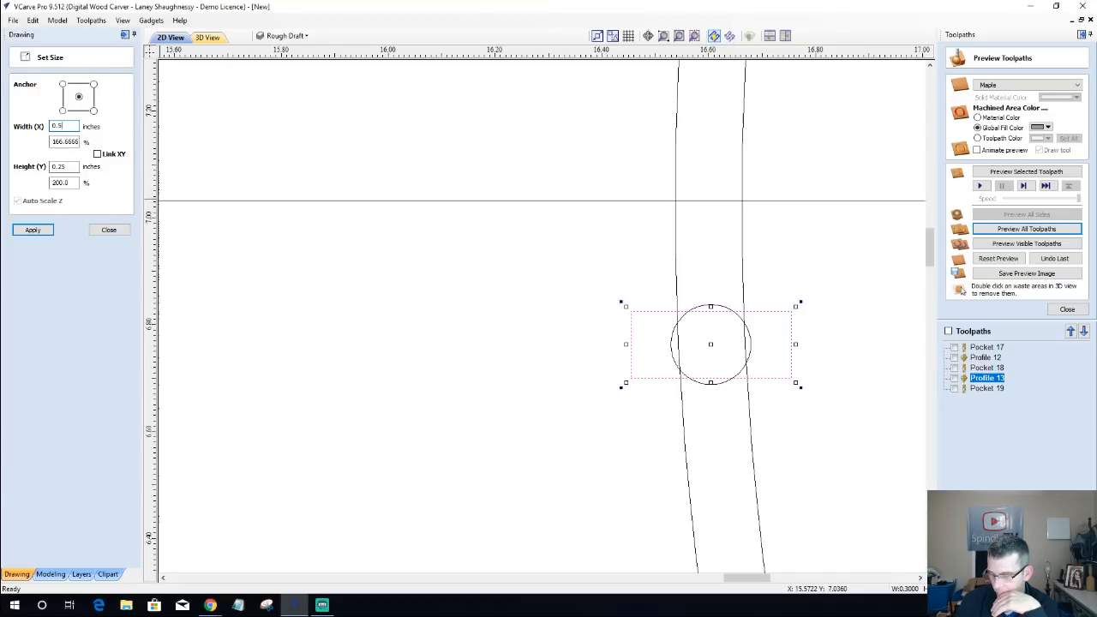
pyautogui.write('625')
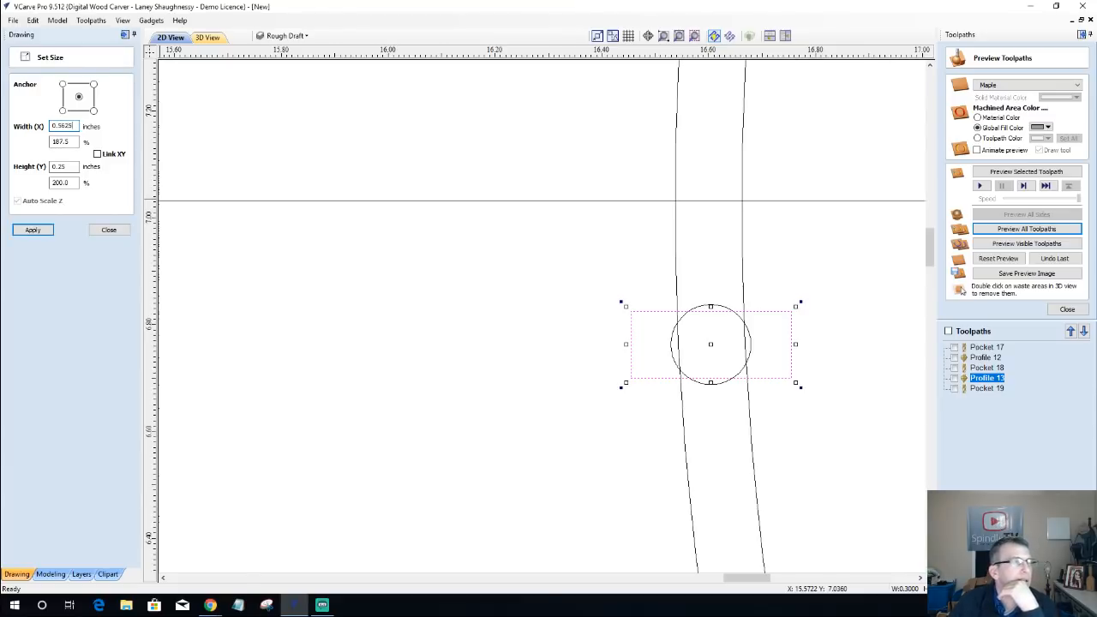
pyautogui.click(38, 233)
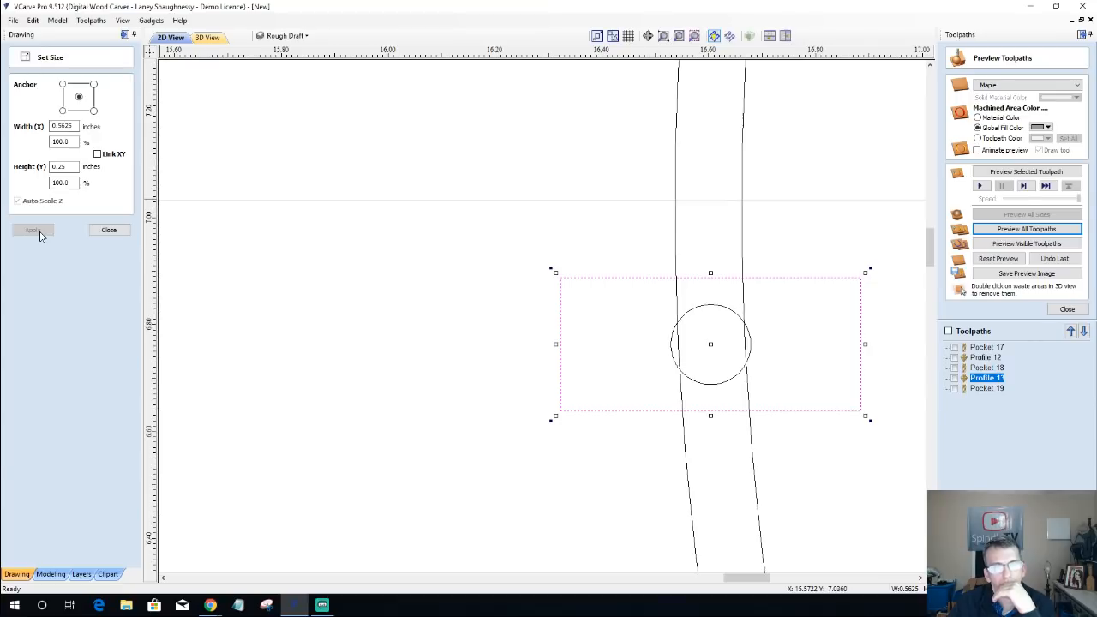
pyautogui.scroll(-4, 632, 362)
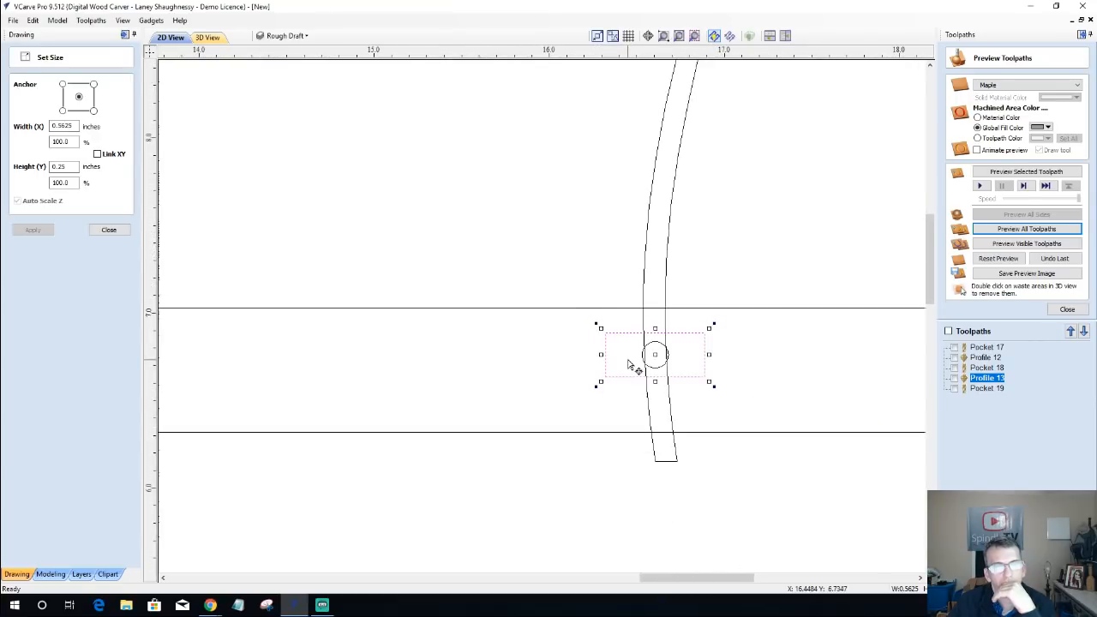
pyautogui.scroll(3, 600, 354)
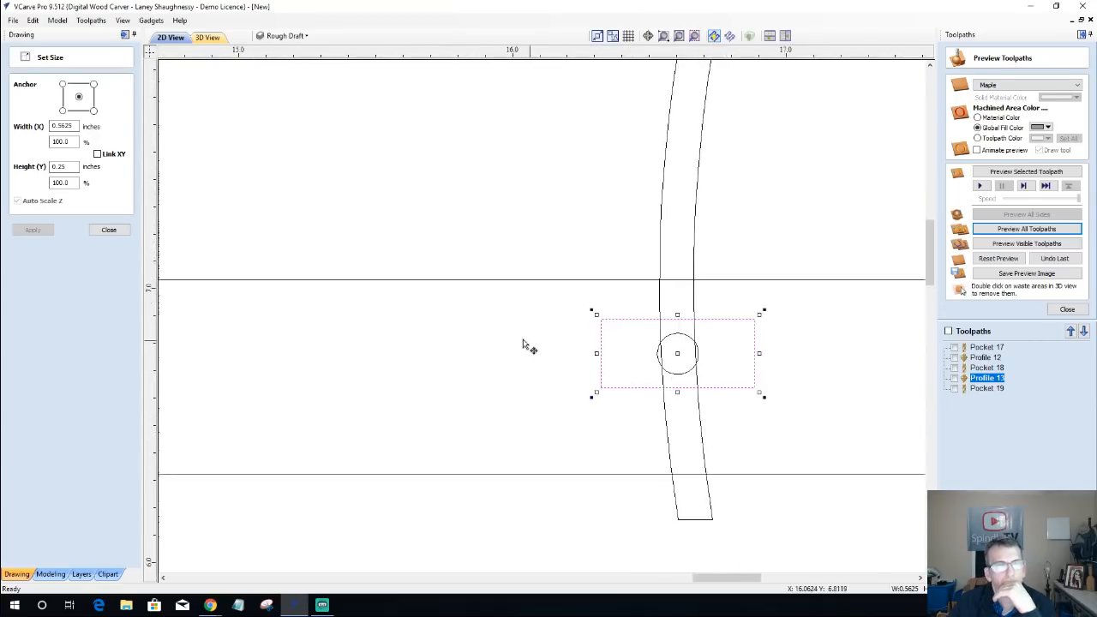
pyautogui.click(109, 232)
pyautogui.scroll(-1, 566, 318)
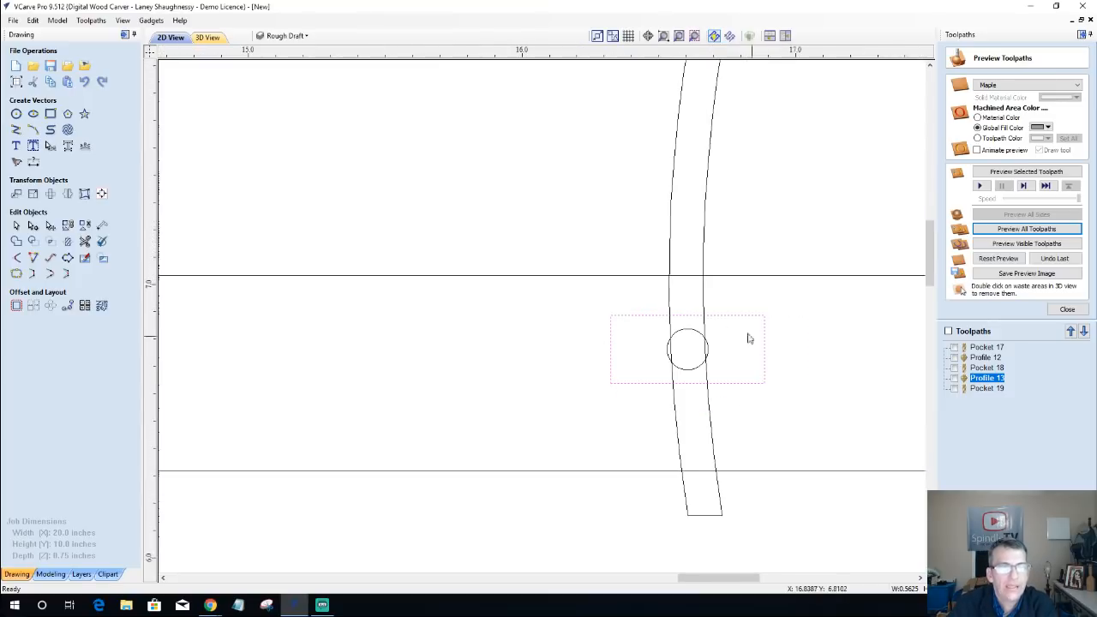
pyautogui.click(735, 315)
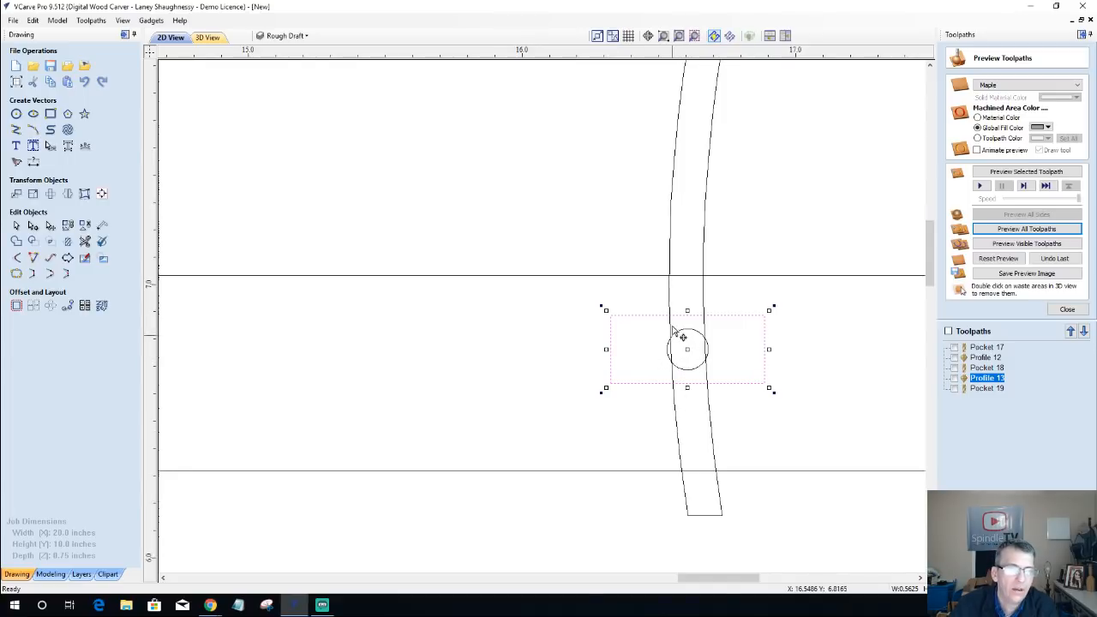
pyautogui.click(674, 148)
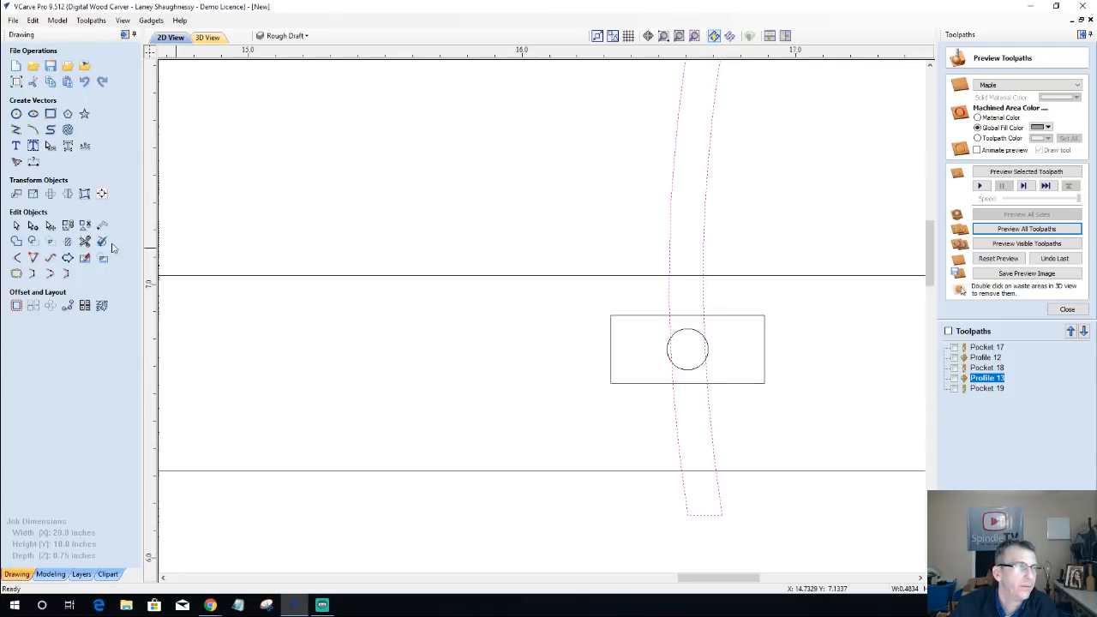
pyautogui.click(625, 320)
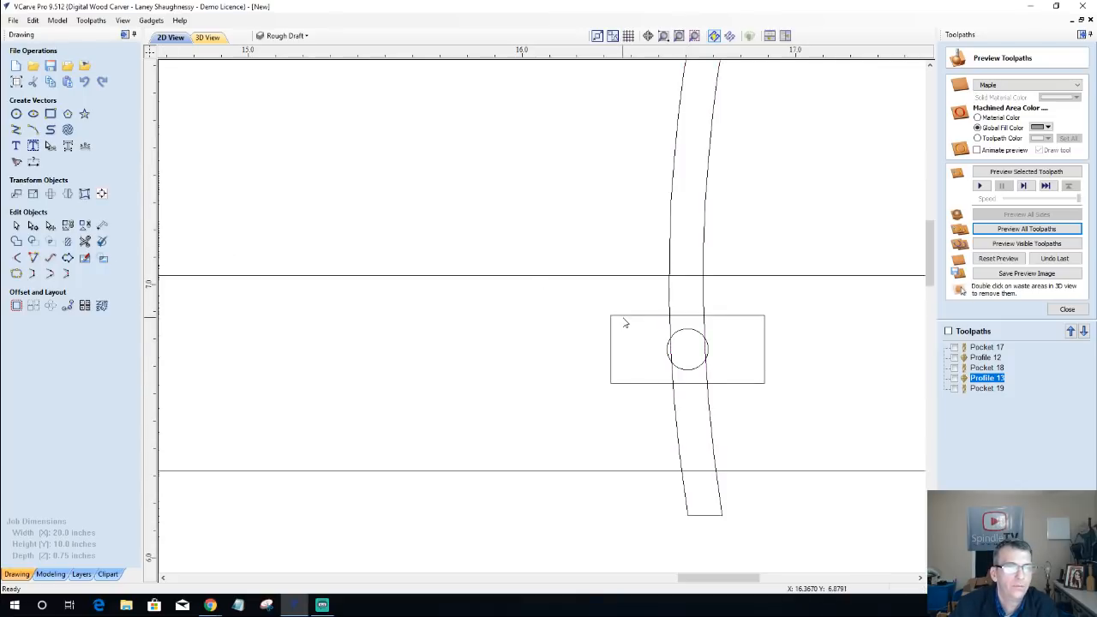
pyautogui.click(625, 321)
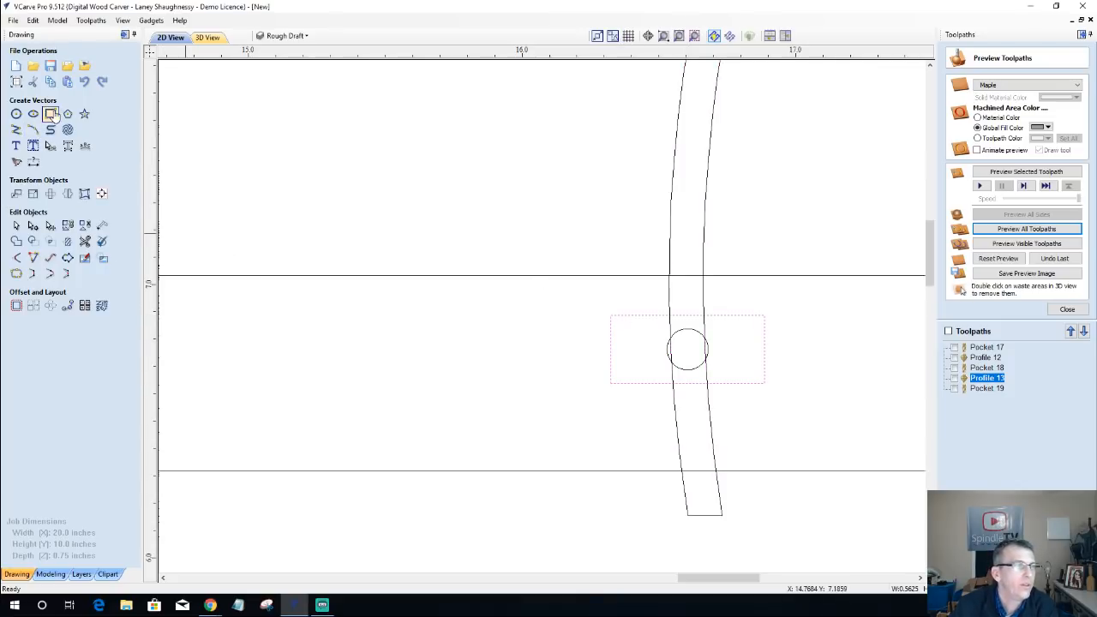
pyautogui.click(51, 114)
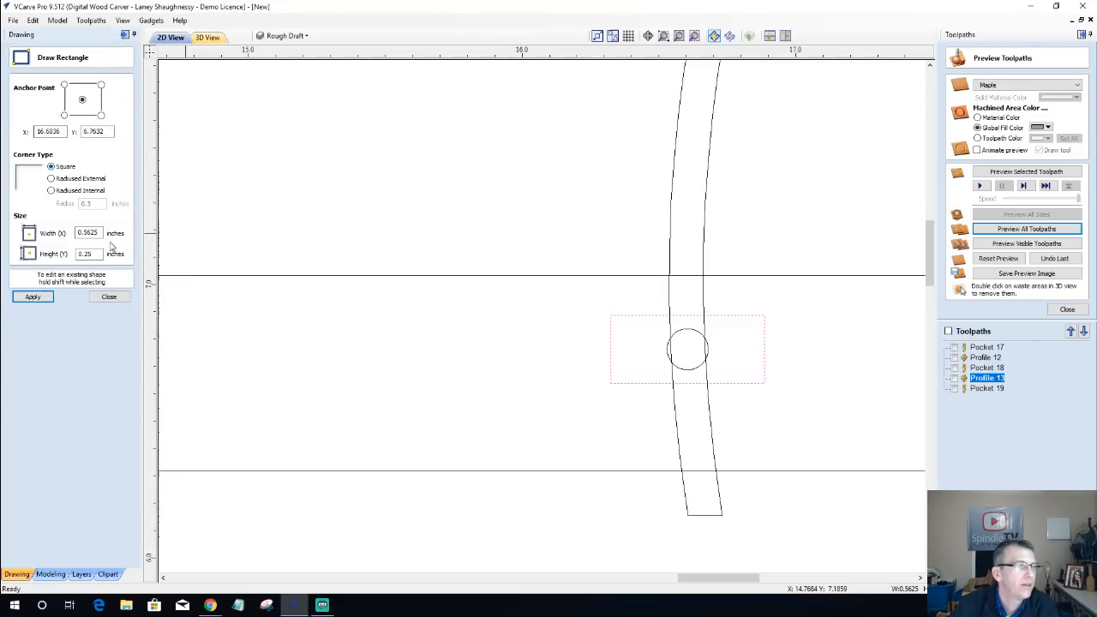
pyautogui.click(109, 298)
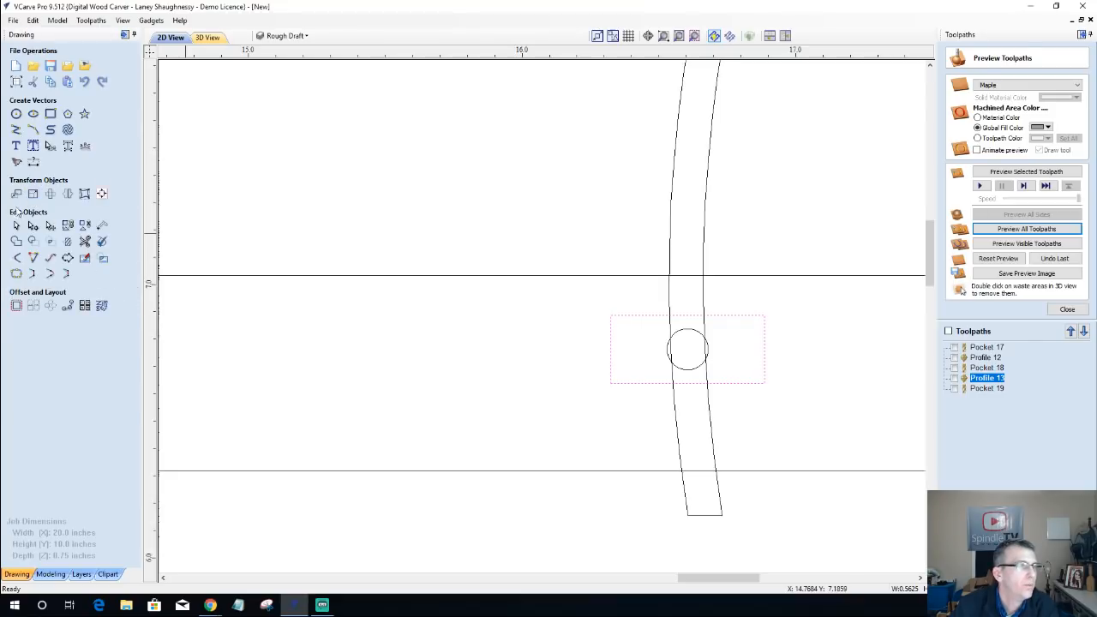
# Step: Resize the small rectangle around the circle on the curved strip to 0.625 inches wide and 0.45 inches high about its centre
pyautogui.click(32, 195)
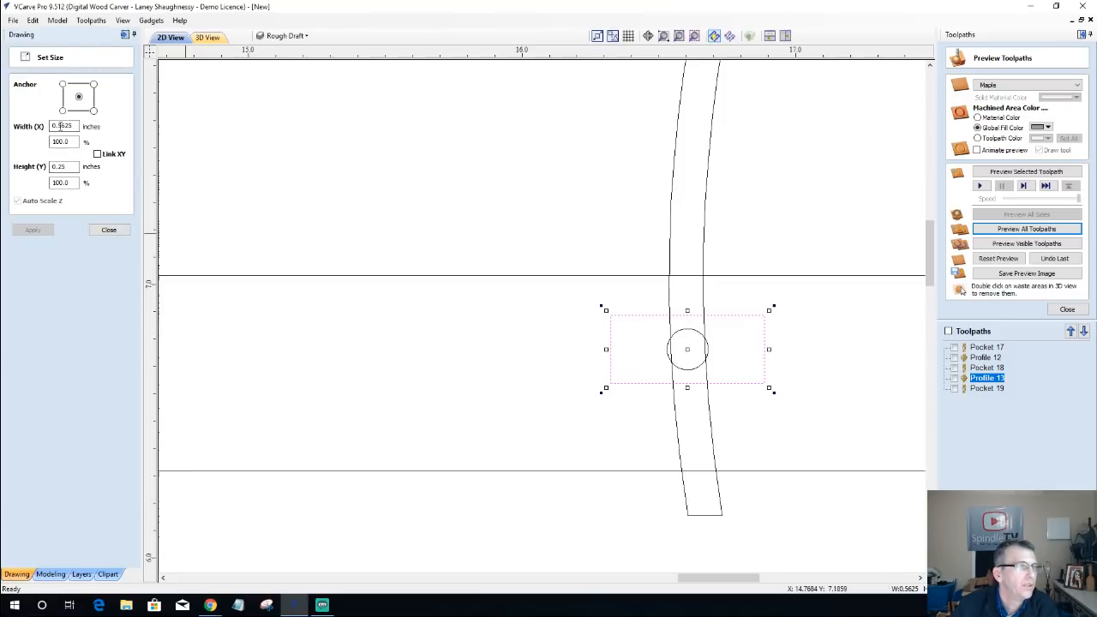
pyautogui.doubleClick(69, 126)
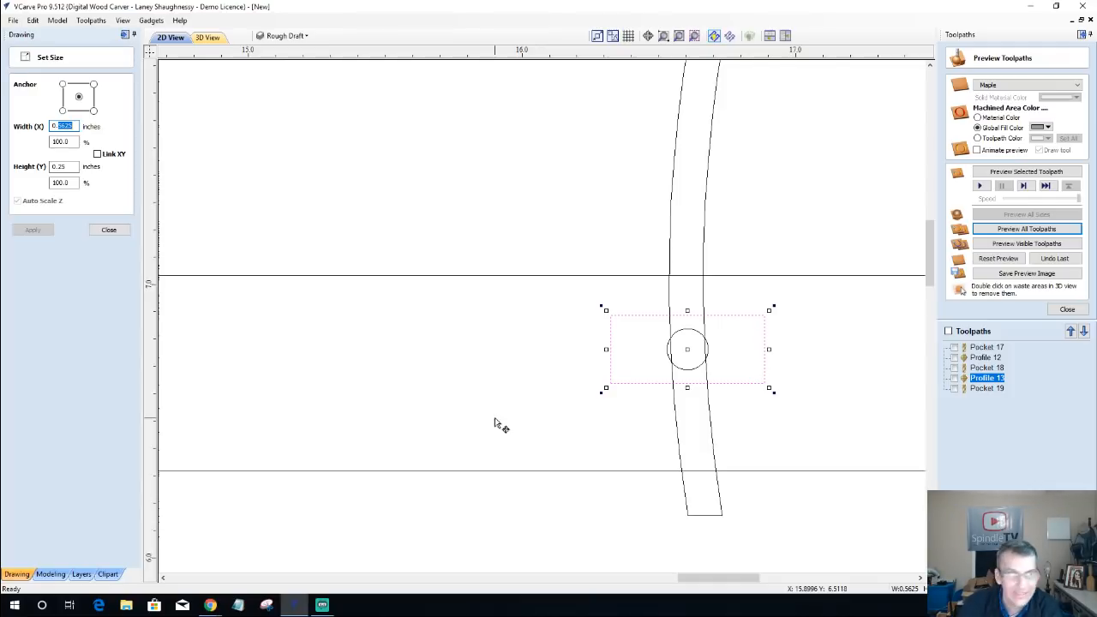
pyautogui.write('0.')
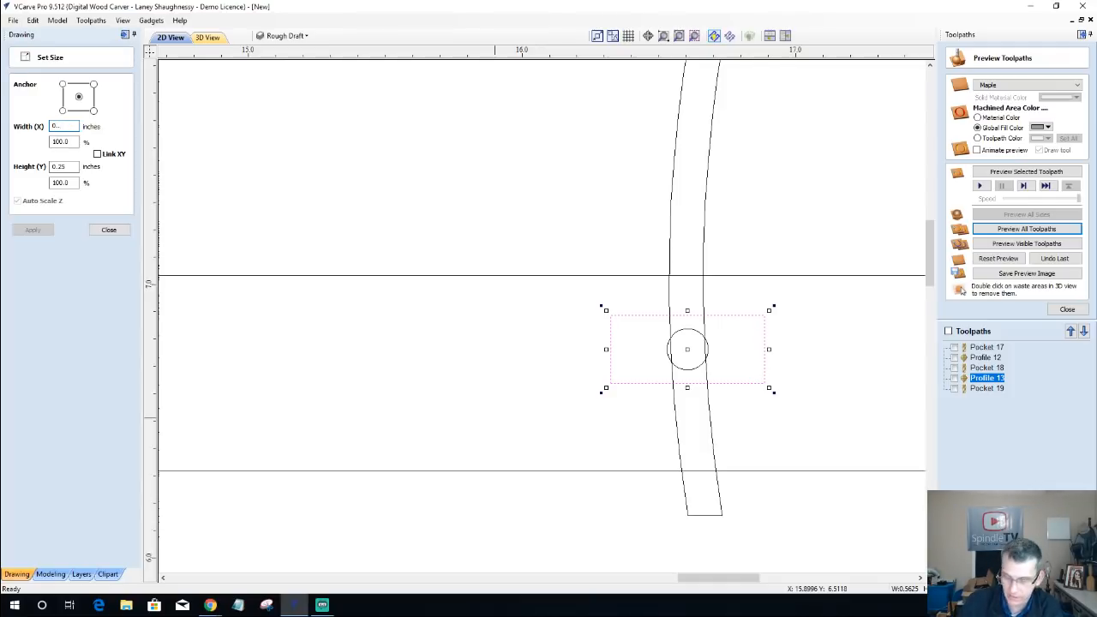
pyautogui.write('2')
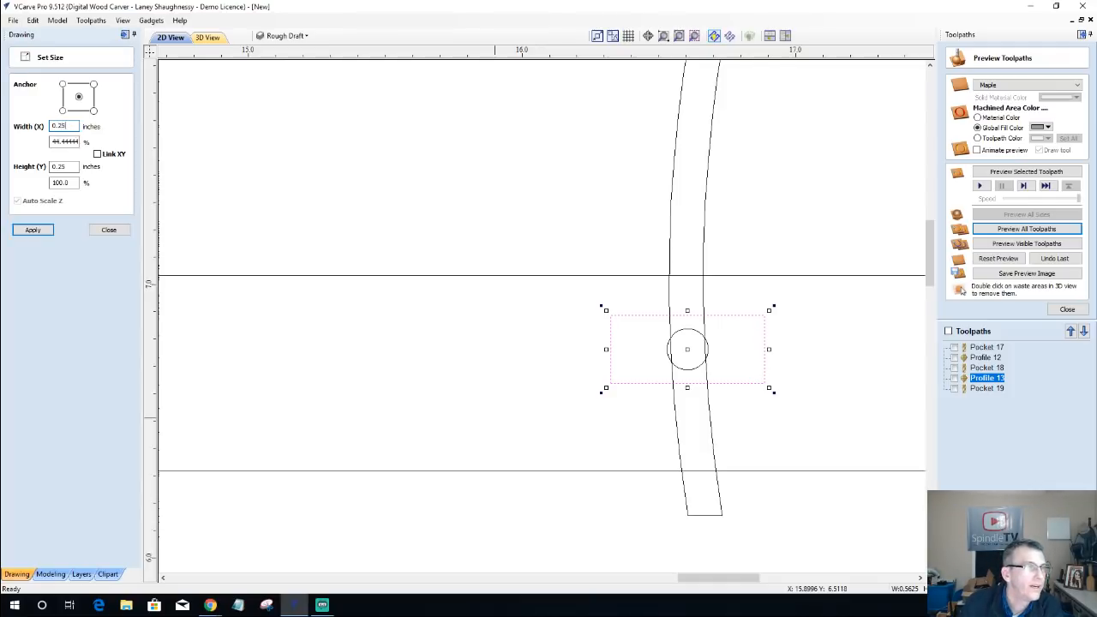
pyautogui.press('BackSpace')
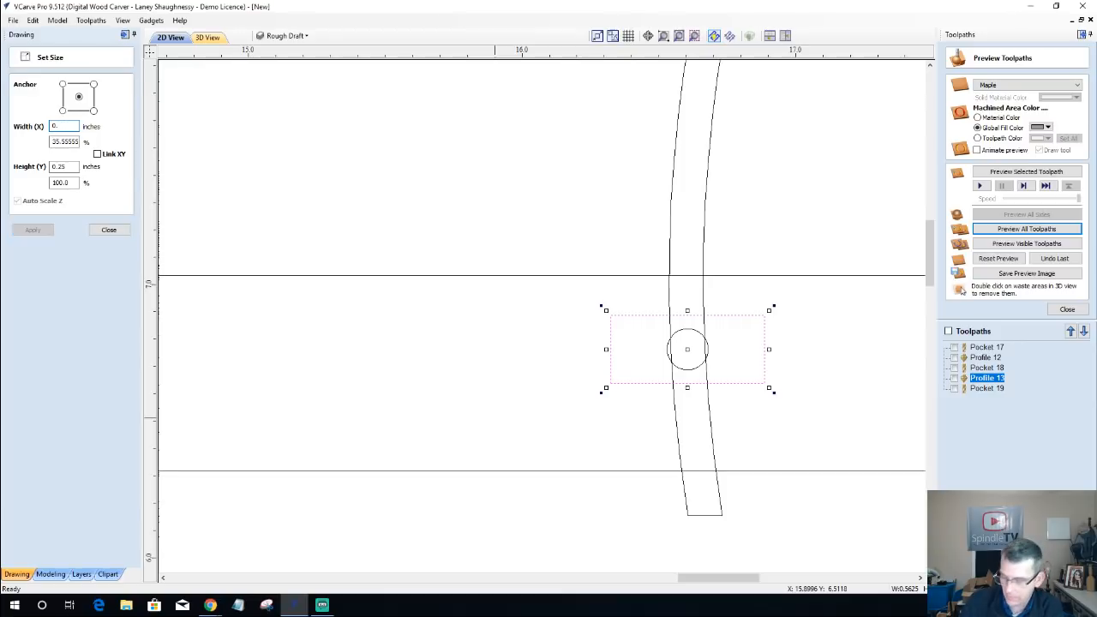
pyautogui.write('625')
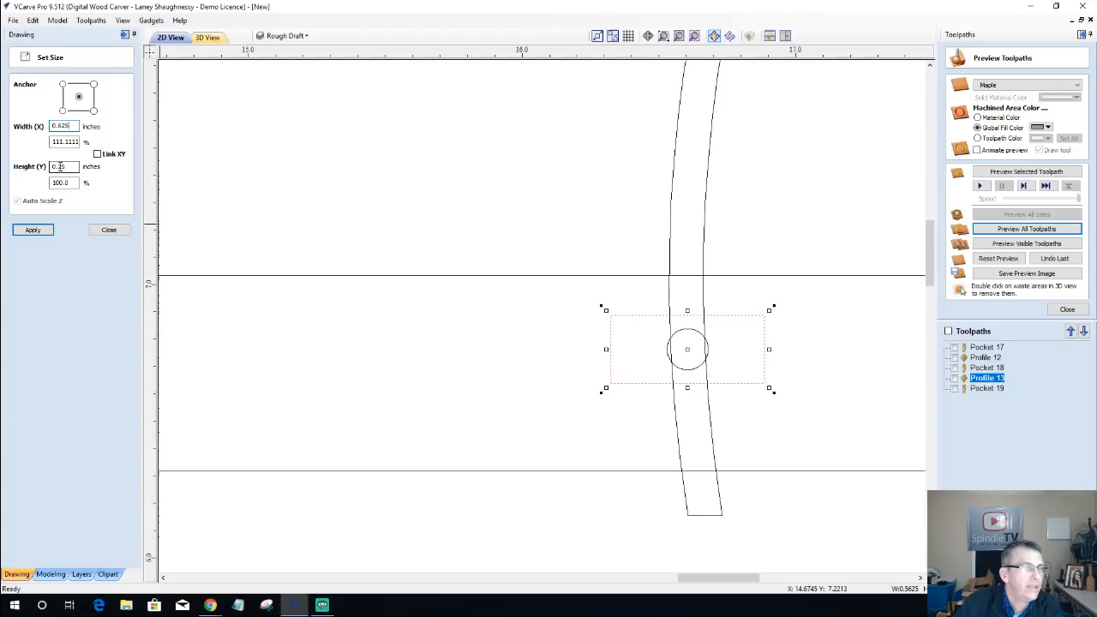
pyautogui.moveTo(61, 166); pyautogui.dragTo(75, 167)
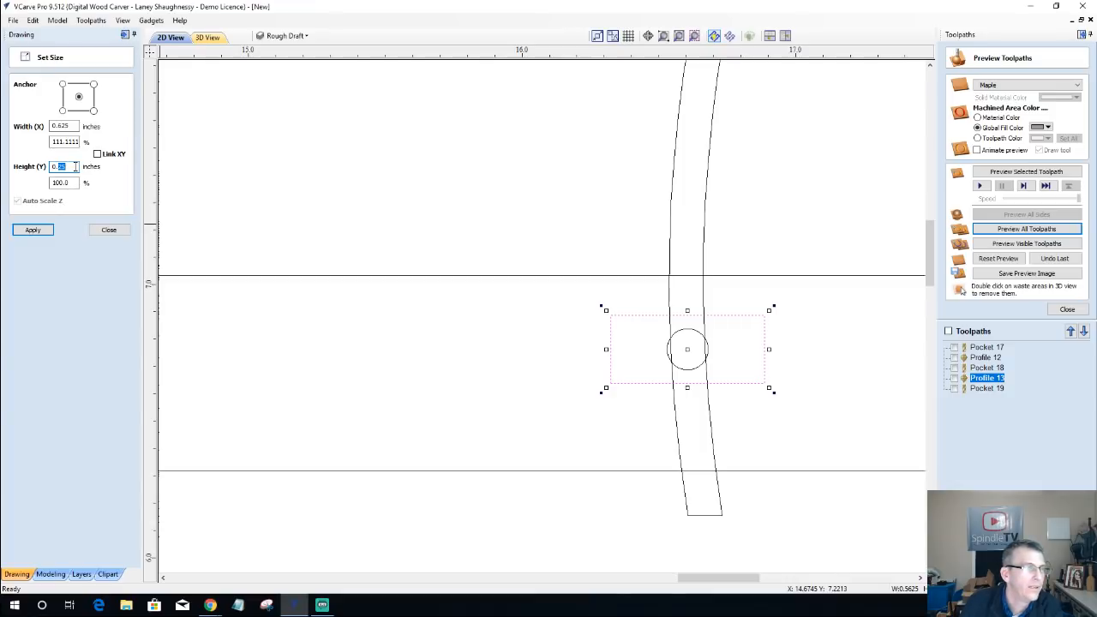
pyautogui.write('0.')
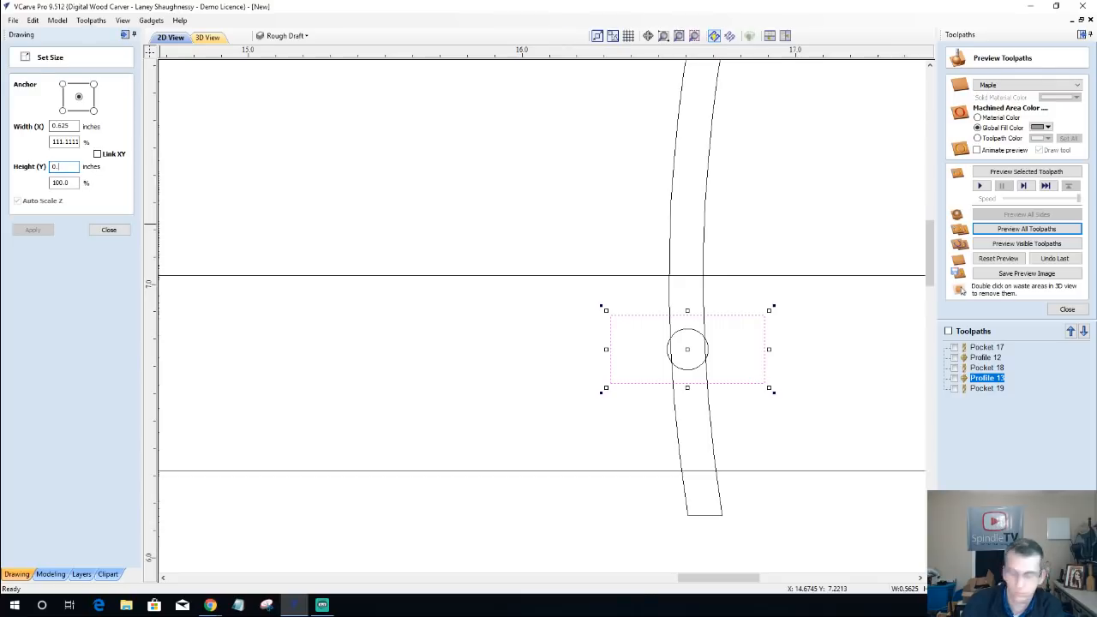
pyautogui.write('45')
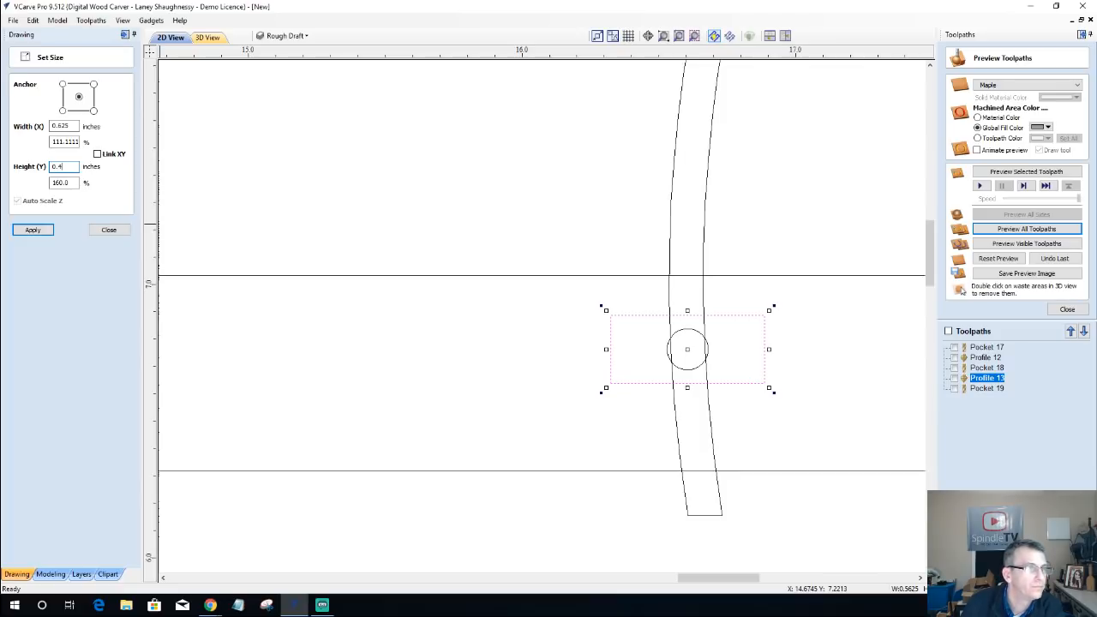
pyautogui.click(34, 230)
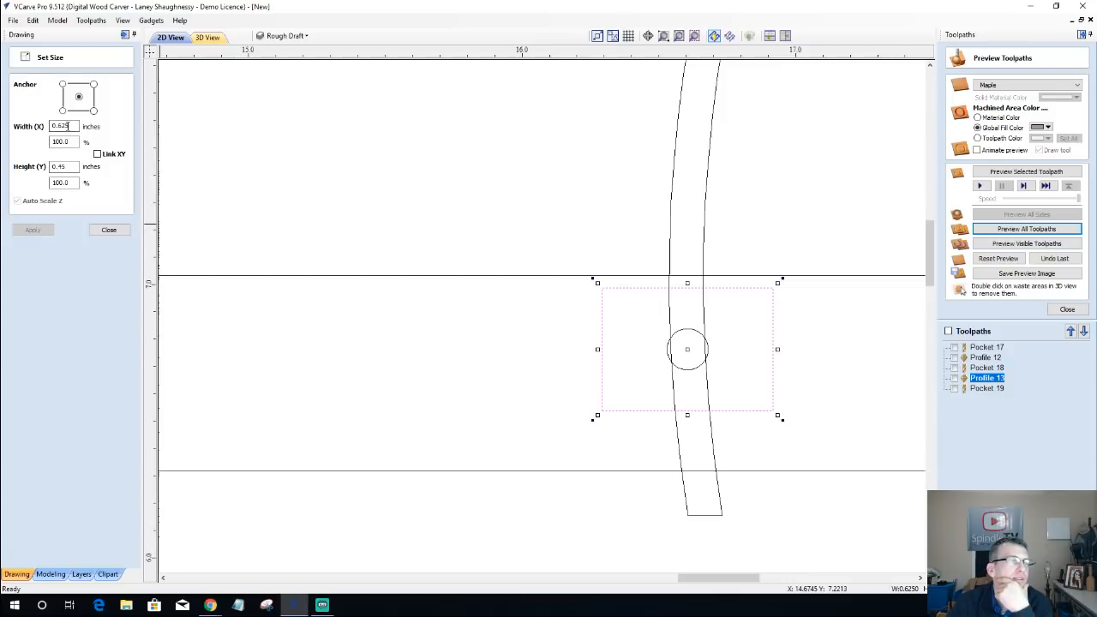
# Step: Set the height of the small rectangle around the circle to 0.42 inches and check its fit between the two pockets
pyautogui.moveTo(67, 167); pyautogui.dragTo(61, 167)
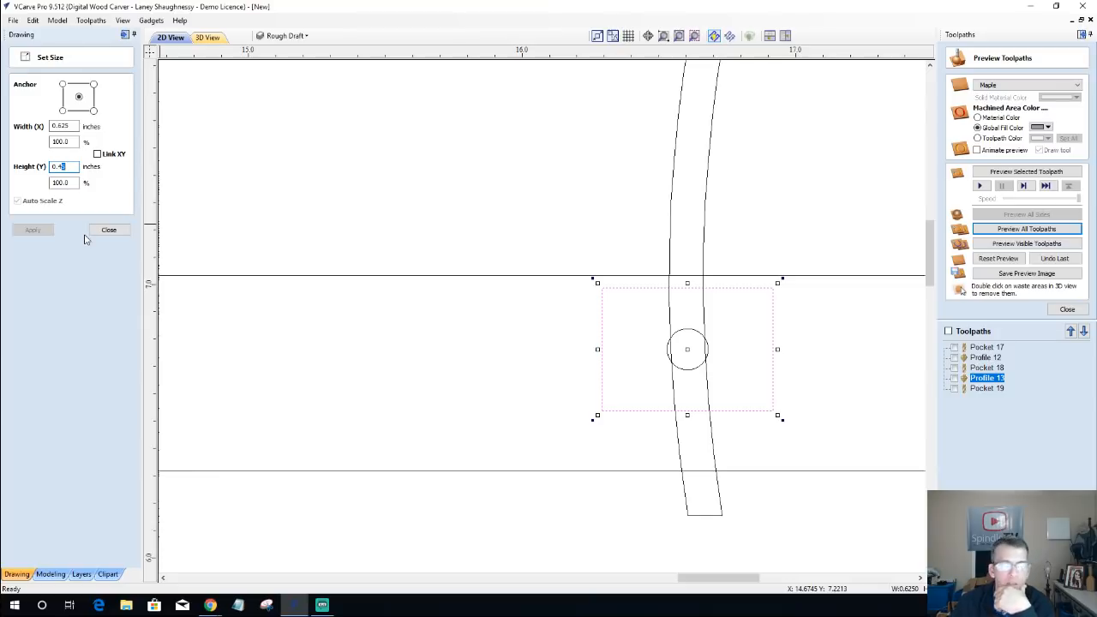
pyautogui.write('2')
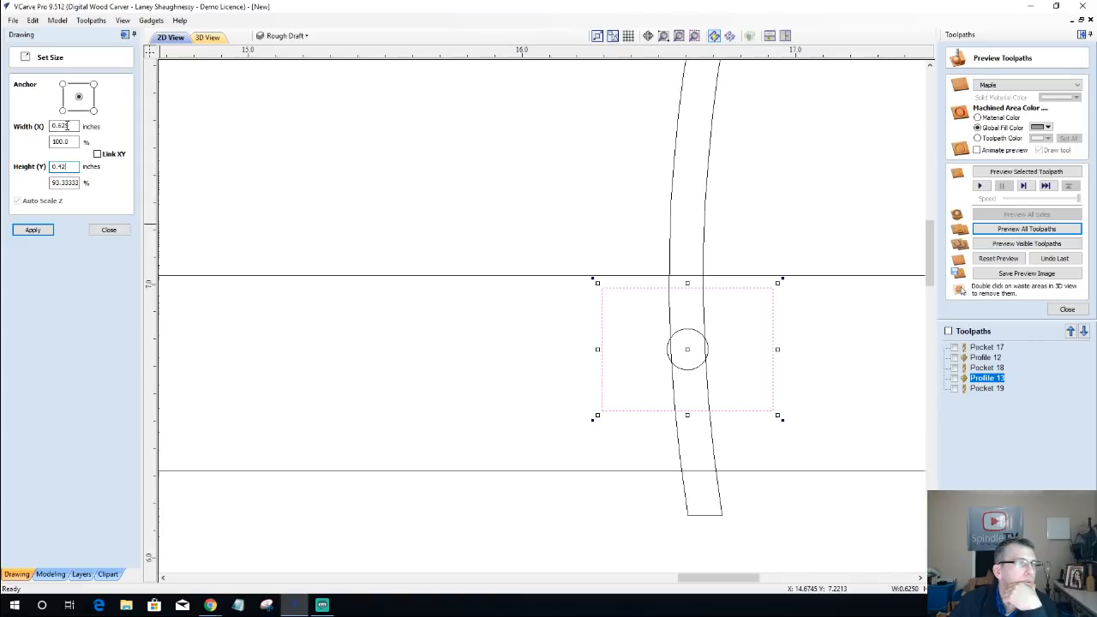
pyautogui.click(33, 230)
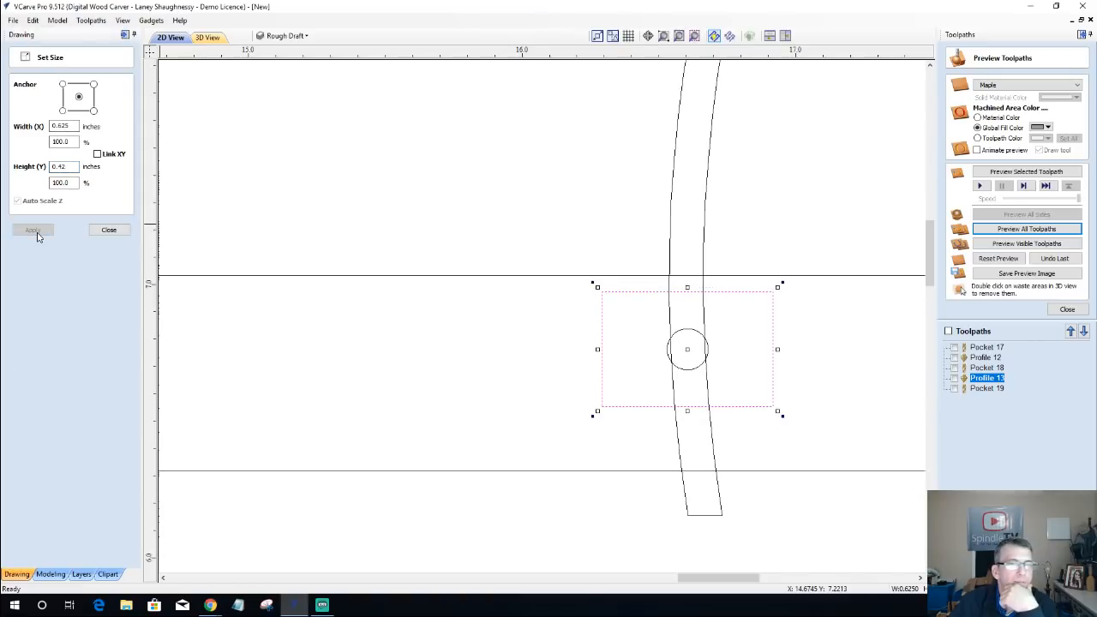
pyautogui.scroll(-5, 657, 387)
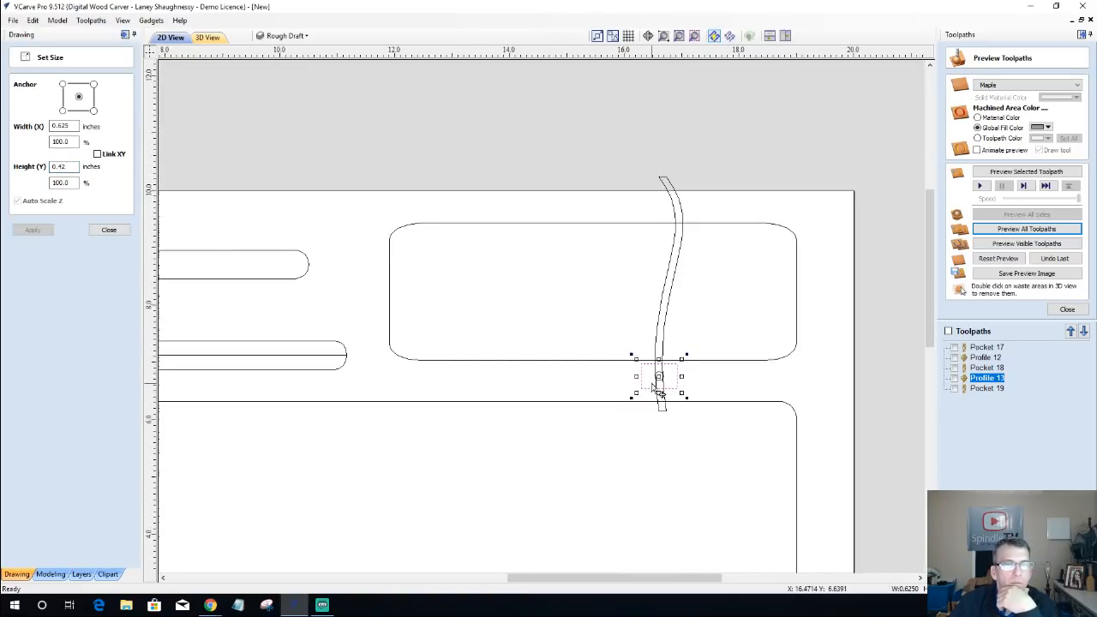
pyautogui.scroll(3, 639, 384)
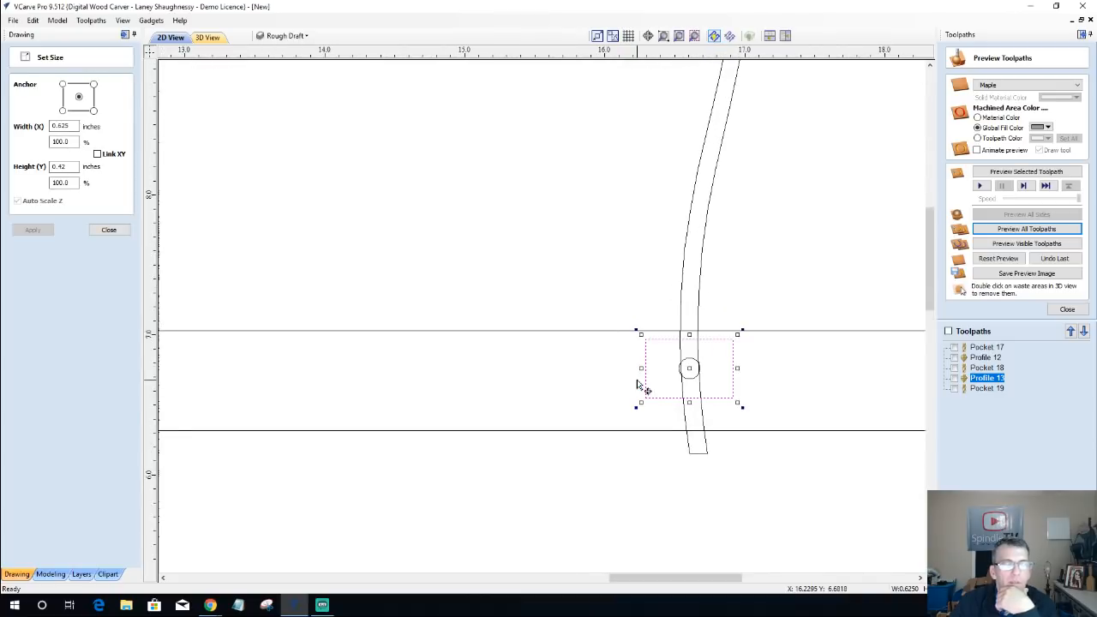
pyautogui.scroll(-3, 638, 384)
pyautogui.scroll(3, 645, 370)
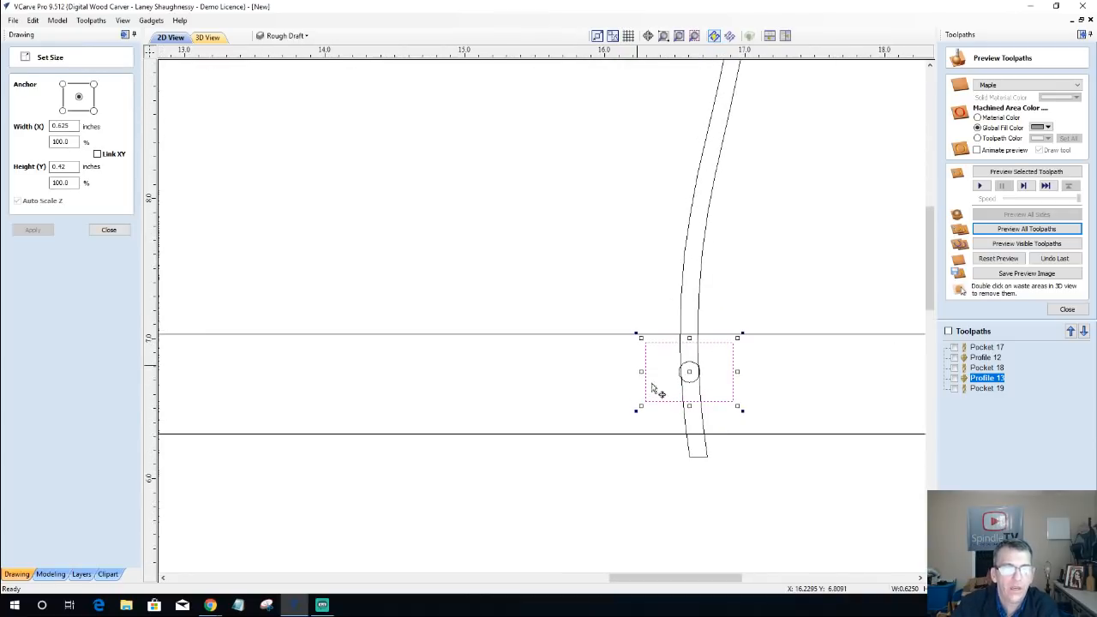
pyautogui.scroll(4, 679, 333)
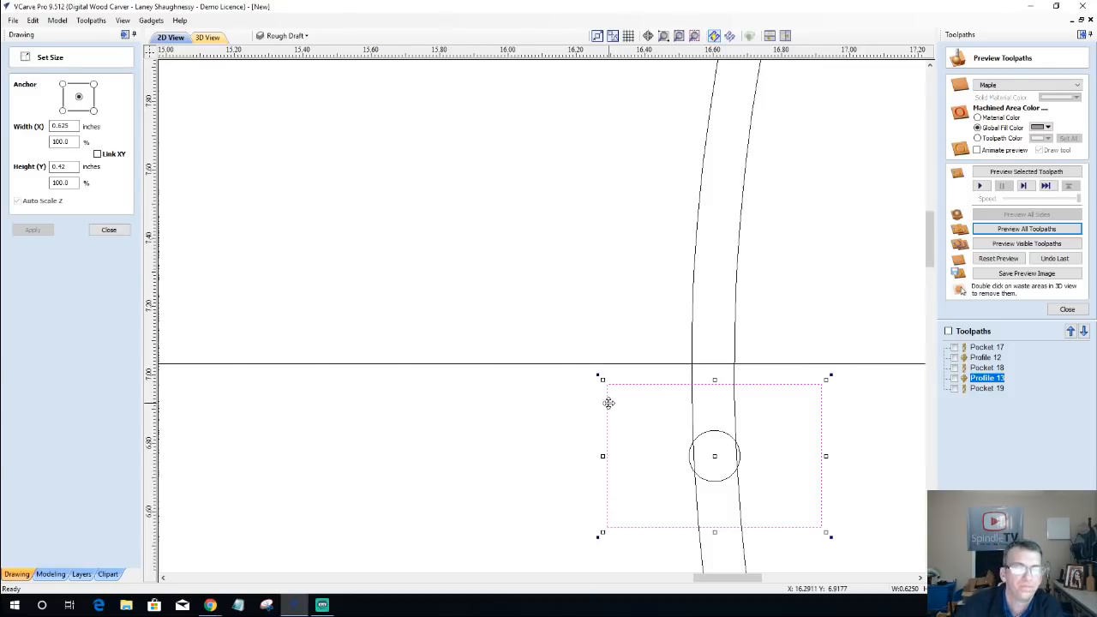
pyautogui.scroll(-6, 656, 408)
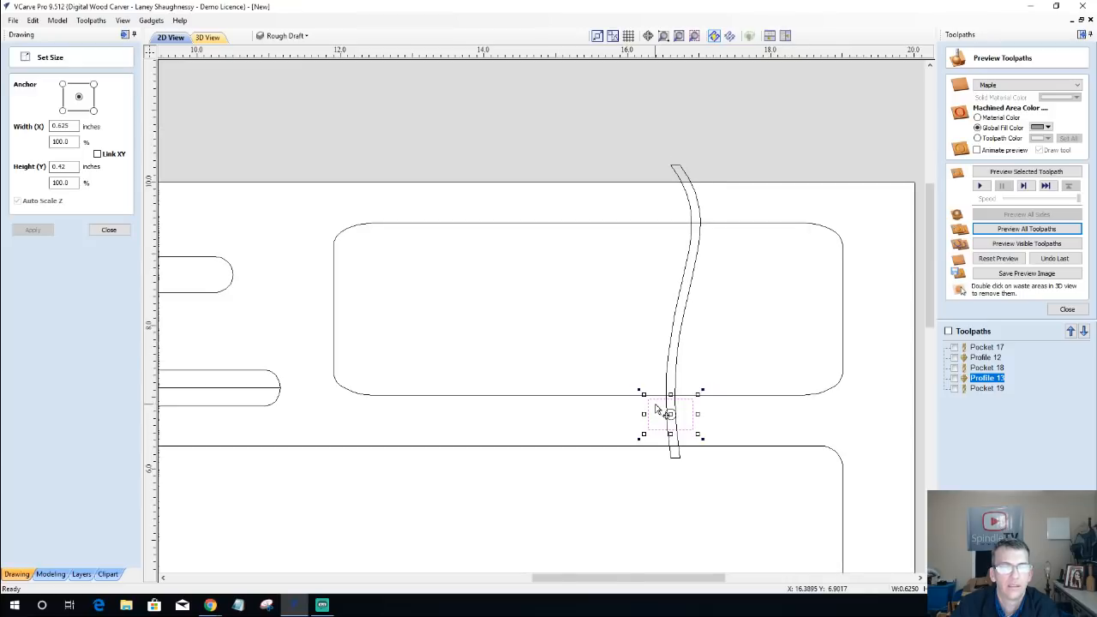
pyautogui.scroll(5, 657, 410)
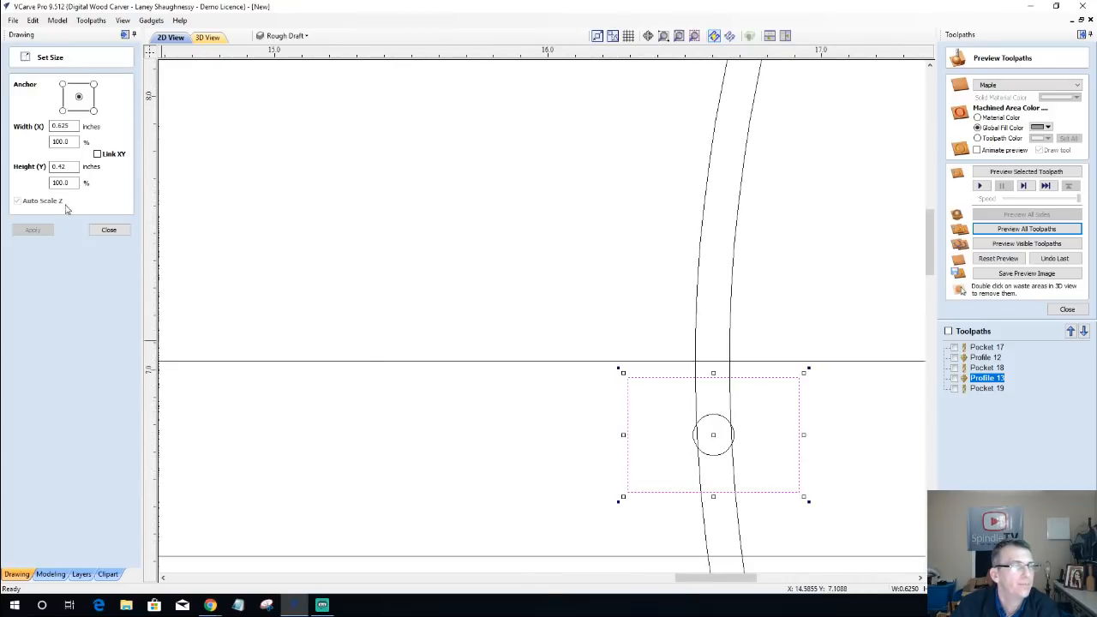
pyautogui.click(109, 230)
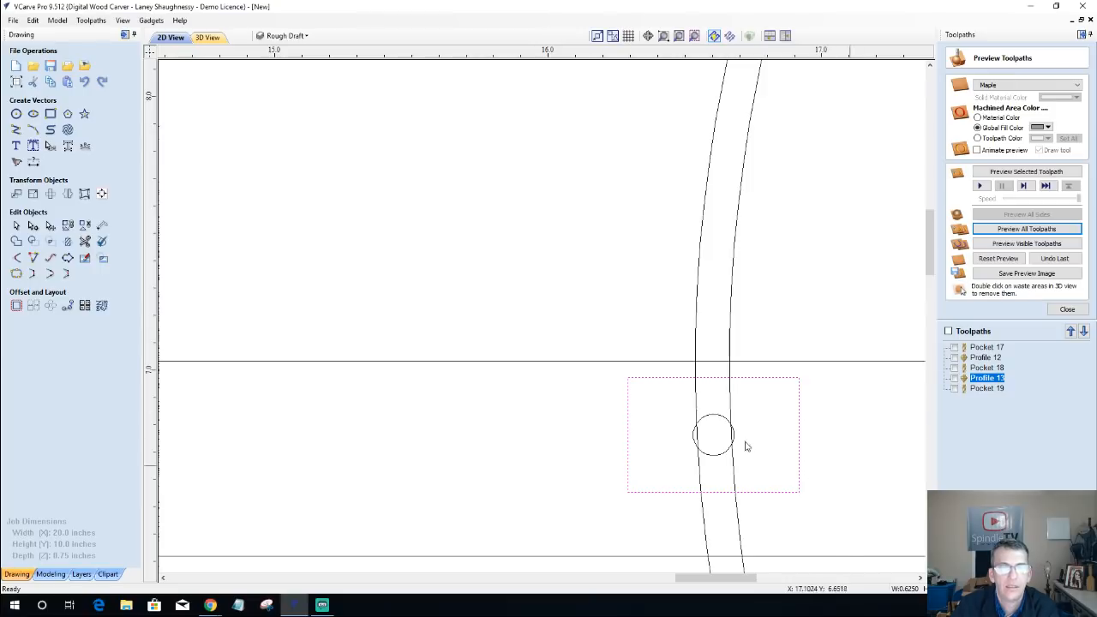
# Step: Calculate a 0.2-inch-deep profile toolpath inside the small rectangle around the circle, using the End Mill (0.25 inch)
pyautogui.click(1066, 310)
pyautogui.click(955, 119)
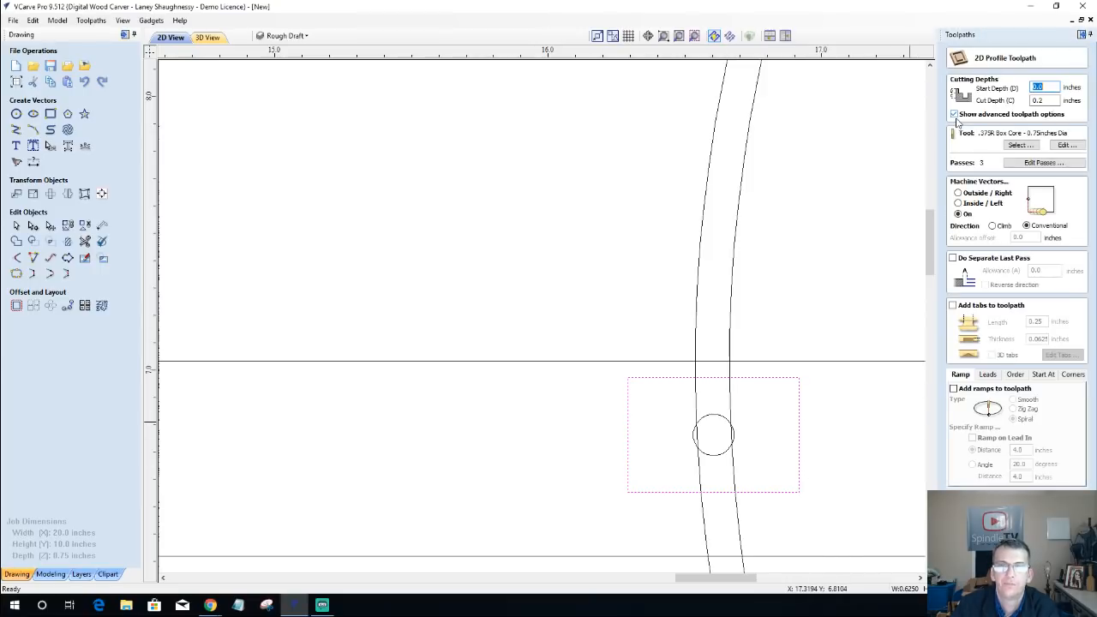
pyautogui.click(958, 203)
pyautogui.click(1020, 145)
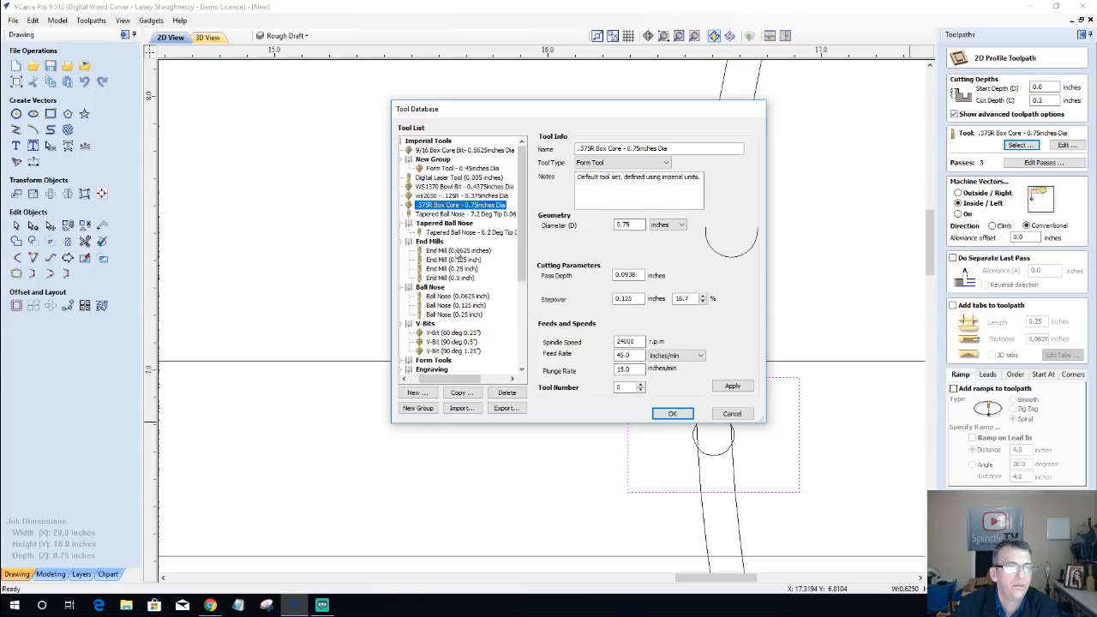
pyautogui.click(451, 268)
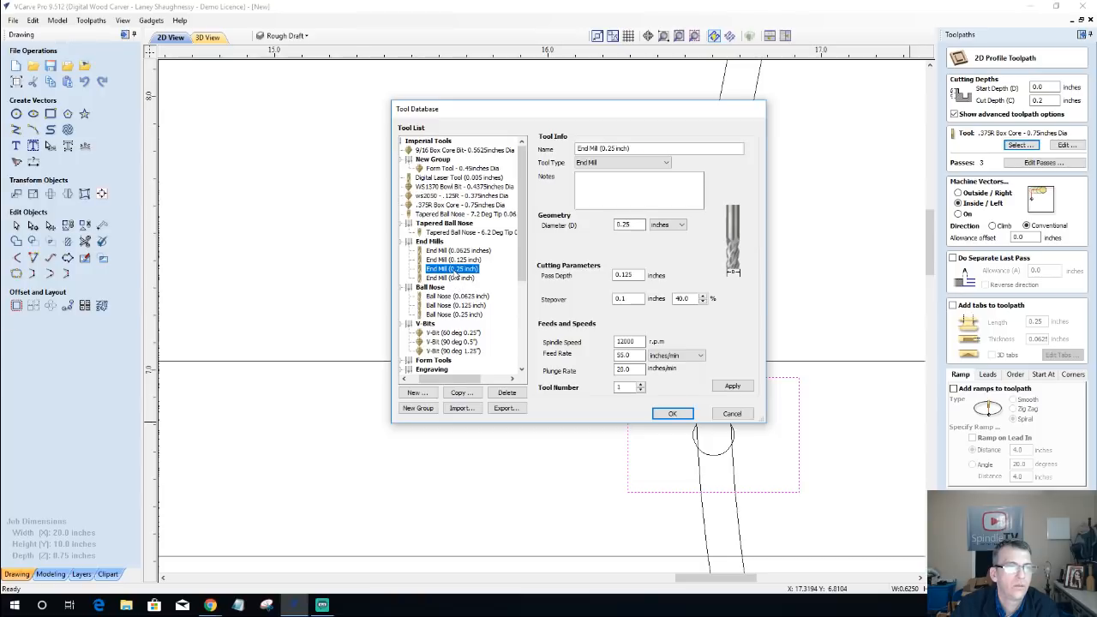
pyautogui.click(673, 413)
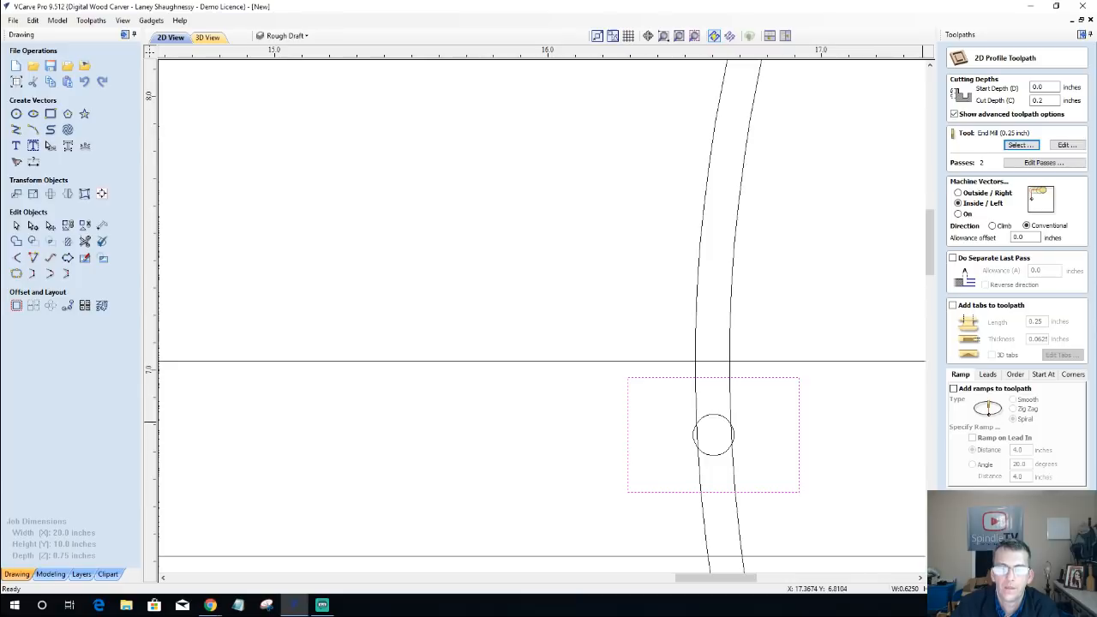
pyautogui.click(993, 569)
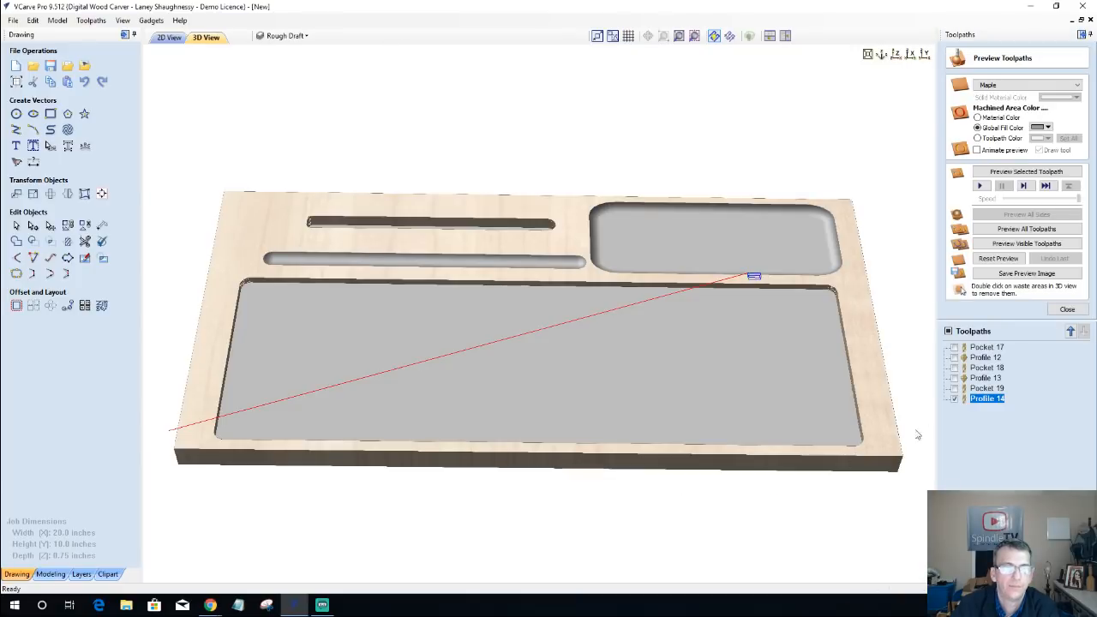
# Step: Preview the small rectangle's profile toolpath in 3D and inspect the cut against the edge of the shaped-edge pocket
pyautogui.scroll(2, 760, 315)
pyautogui.moveTo(759, 316); pyautogui.dragTo(745, 511, button='middle')
pyautogui.scroll(4, 804, 467)
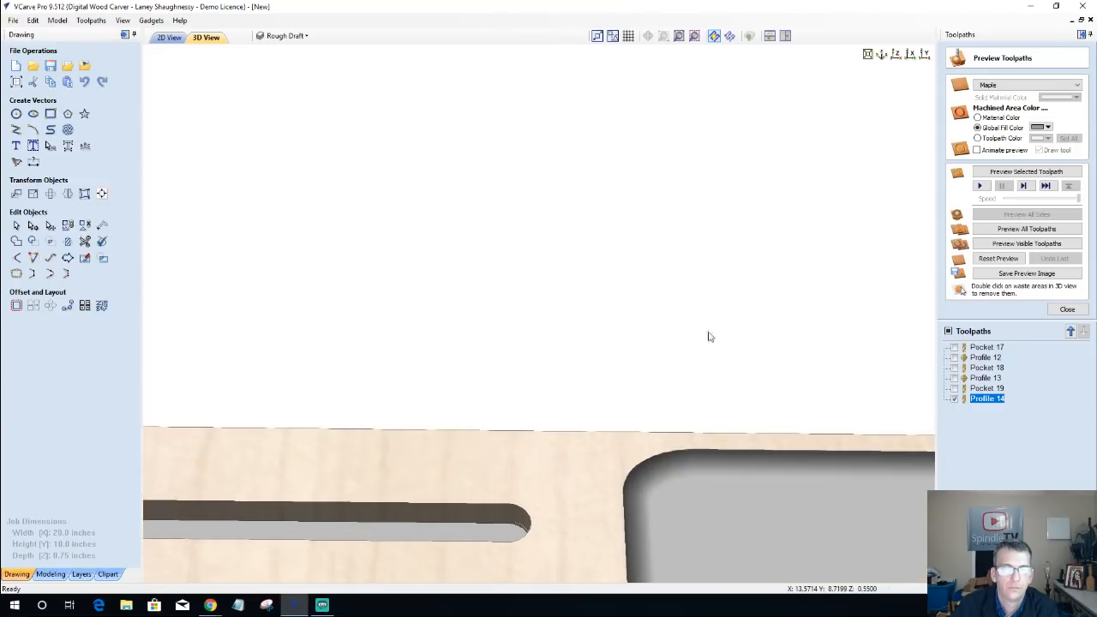
pyautogui.moveTo(669, 266); pyautogui.dragTo(615, 141, button='middle')
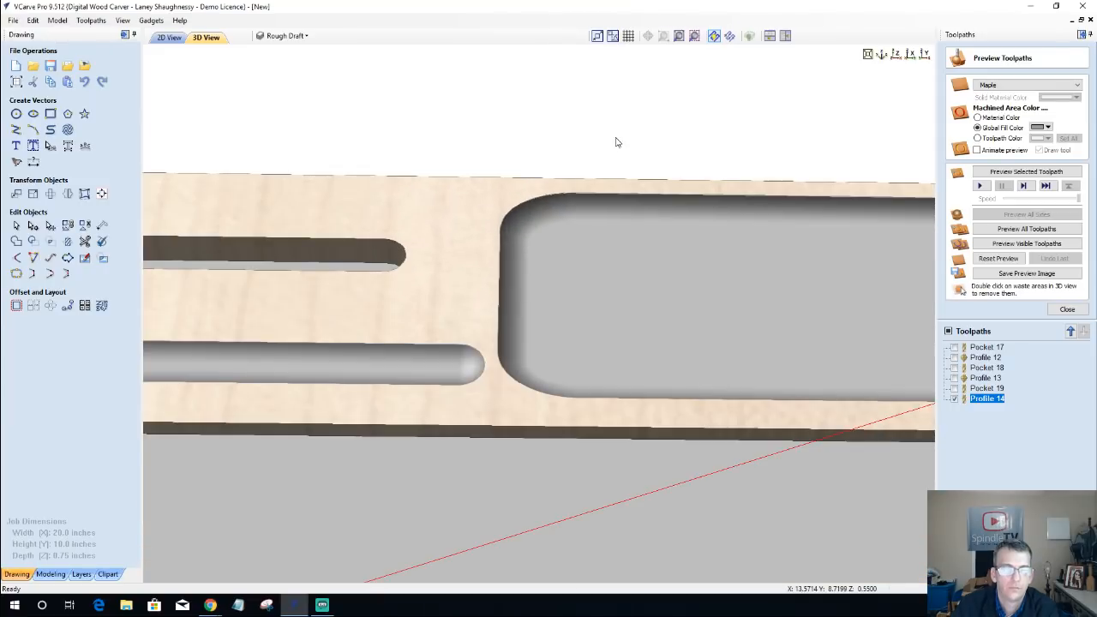
pyautogui.moveTo(866, 377); pyautogui.dragTo(570, 310, button='middle')
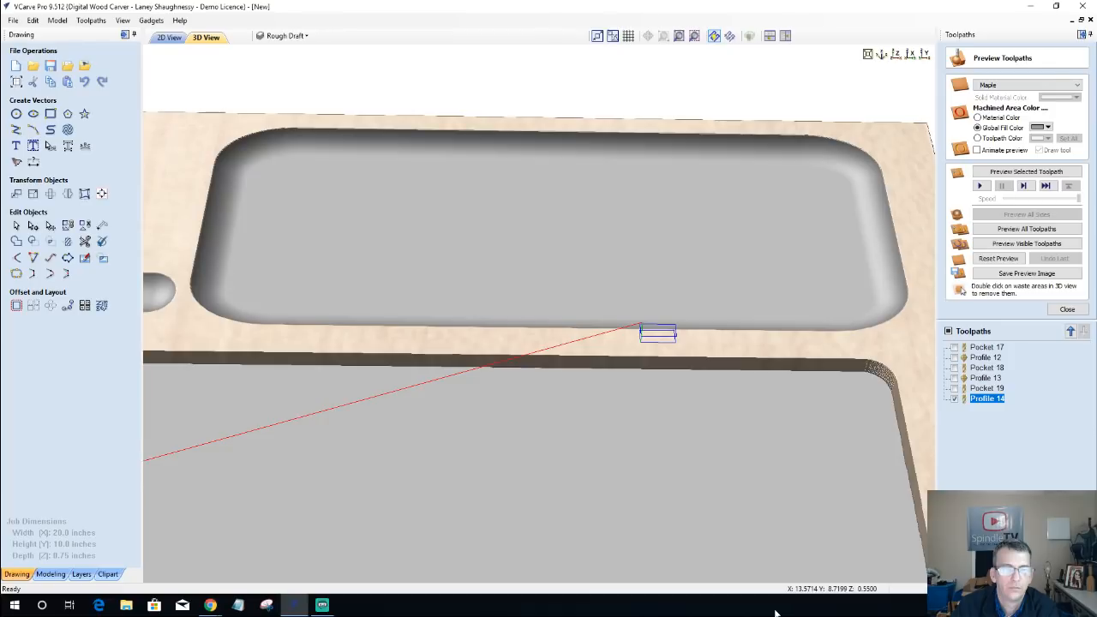
pyautogui.moveTo(776, 613); pyautogui.dragTo(853, 501)
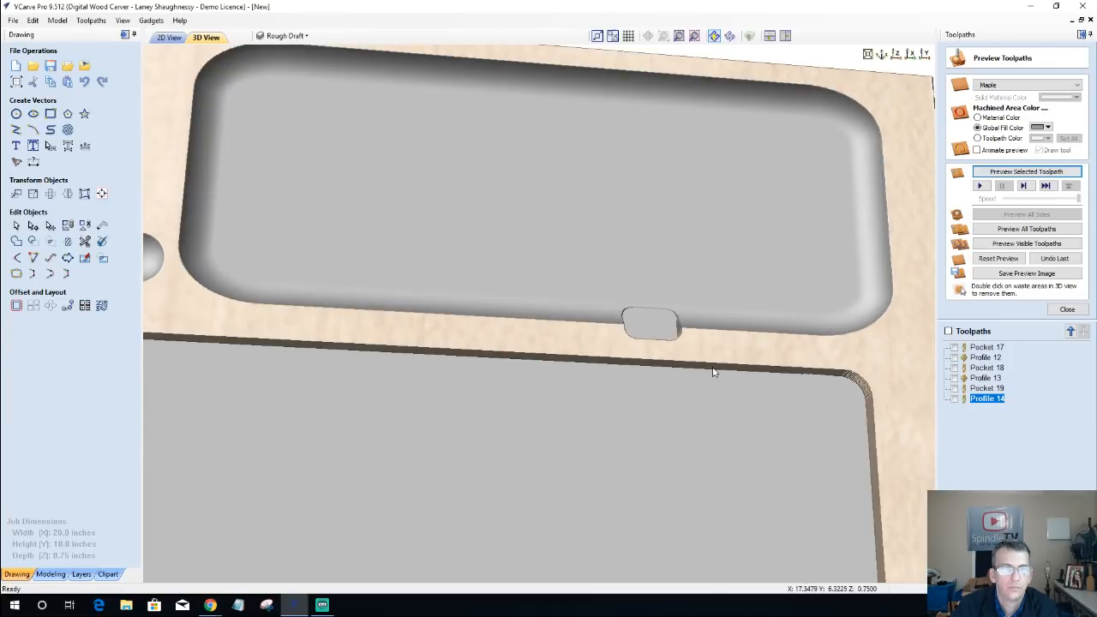
pyautogui.scroll(2, 637, 408)
pyautogui.scroll(-1, 637, 408)
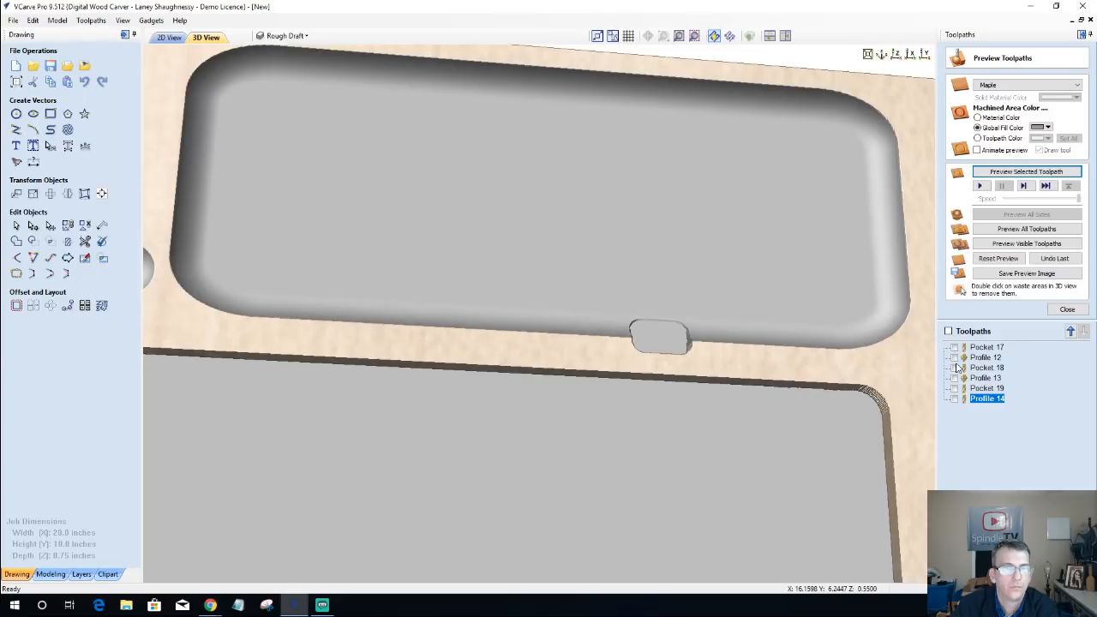
# Step: Set the small rectangle's inside profile toolpath to a 0.75-inch cut depth, recalculate it and preview the through cut
pyautogui.doubleClick(985, 398)
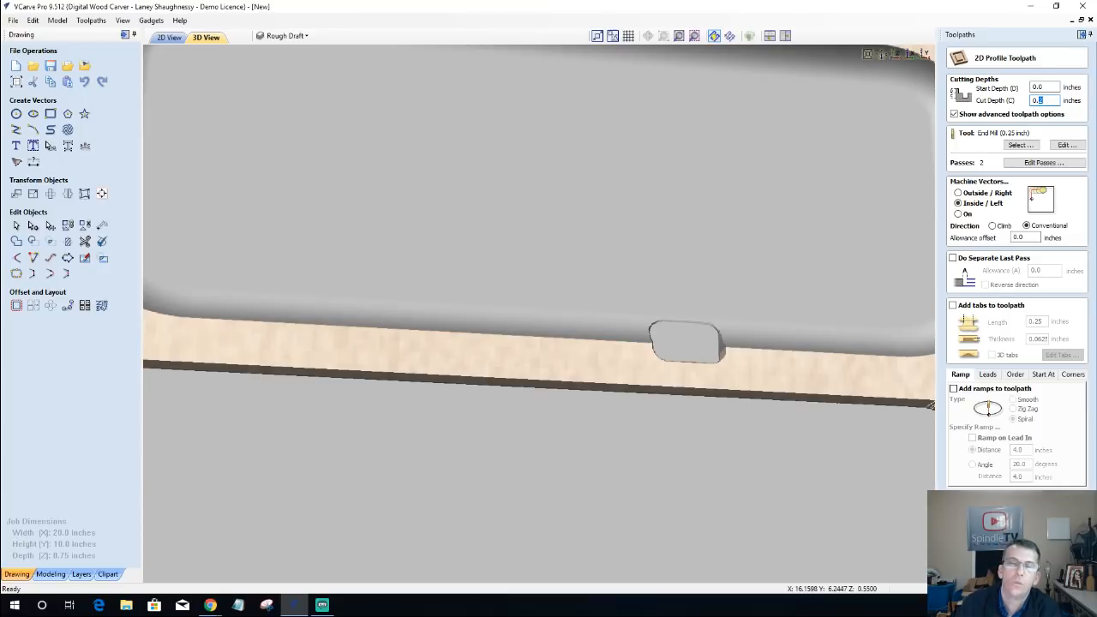
pyautogui.write('0.75')
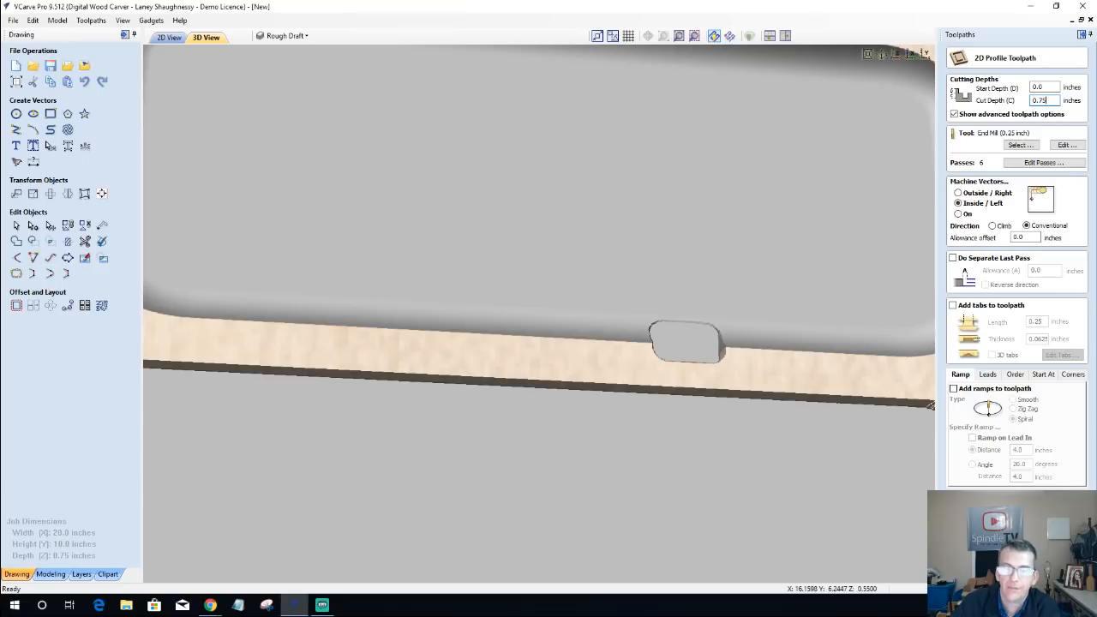
pyautogui.click(986, 559)
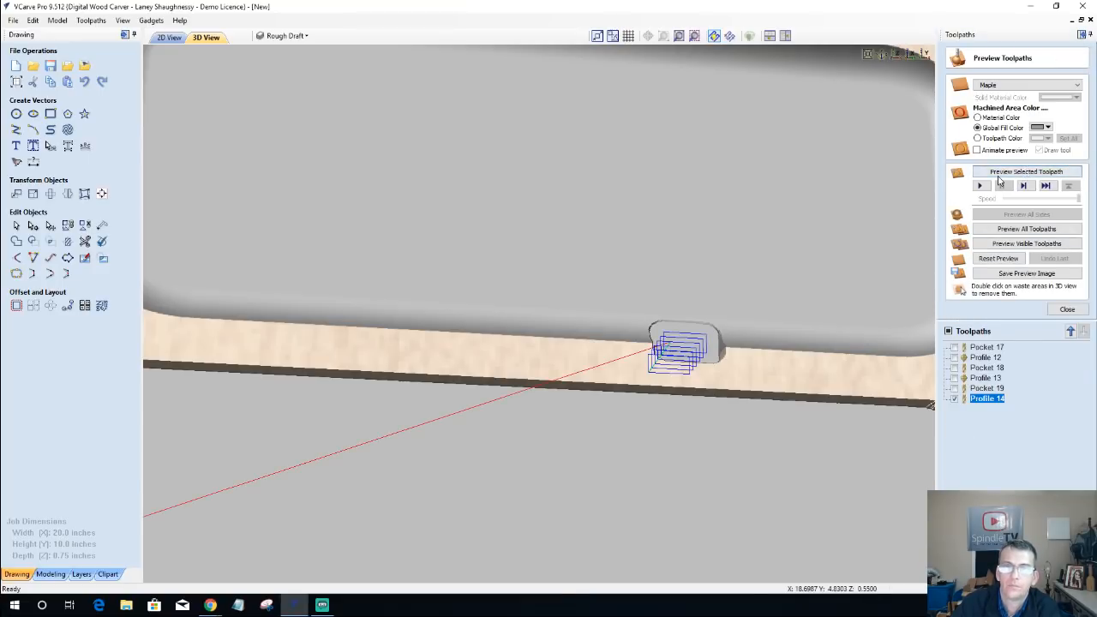
pyautogui.click(1025, 172)
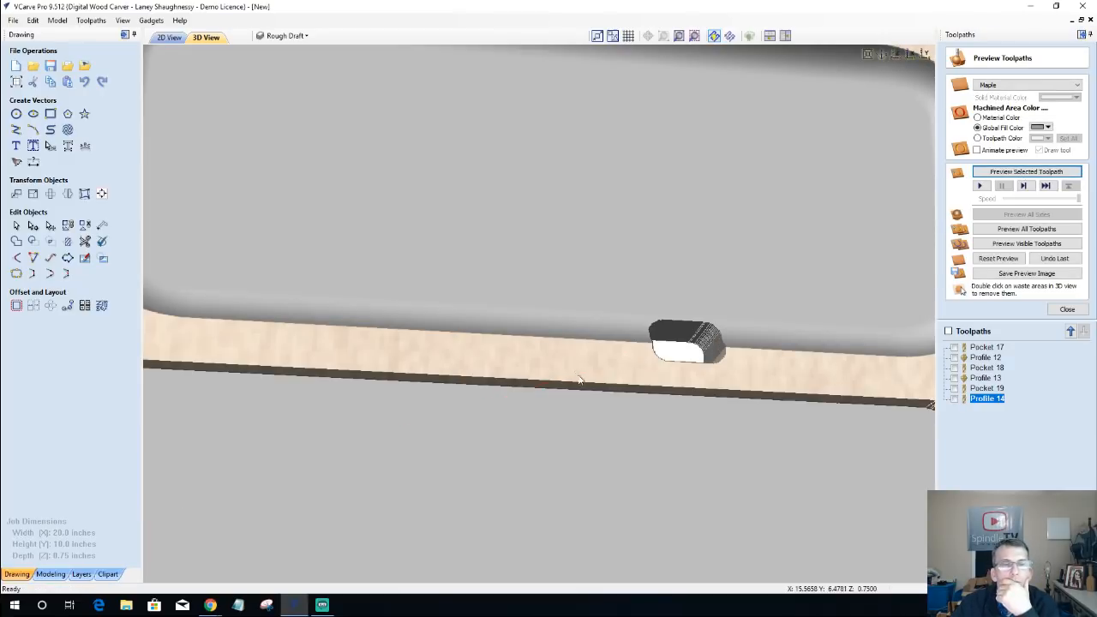
# Step: Compare the small rectangle's cutout with the adjoining shaped-edge pocket in the 3D preview and the 2D layout
pyautogui.moveTo(577, 376); pyautogui.dragTo(585, 322)
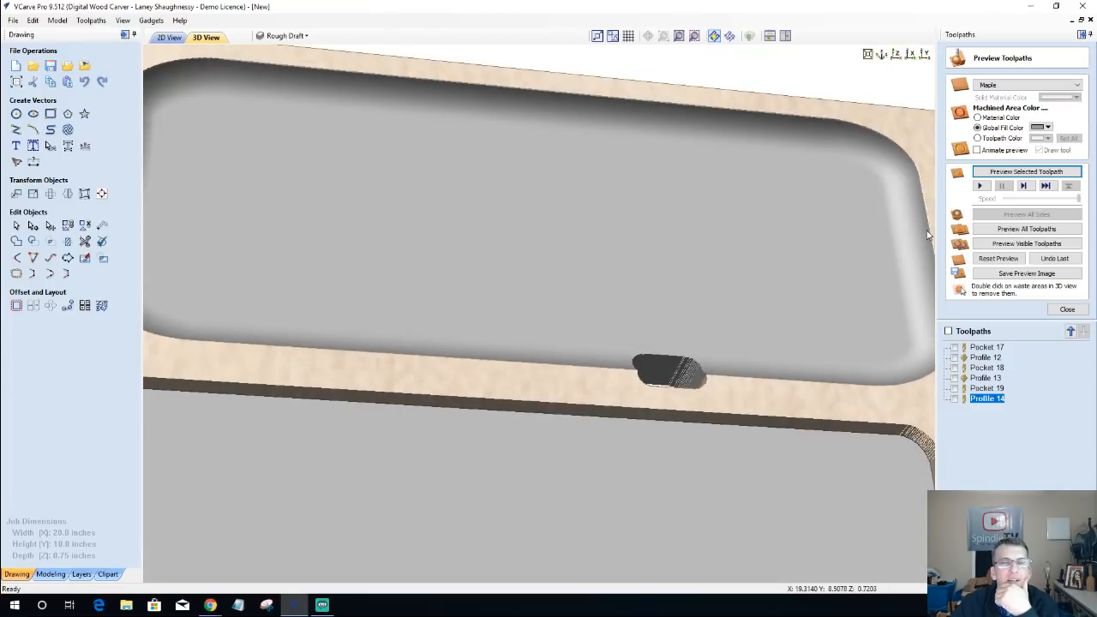
pyautogui.click(169, 37)
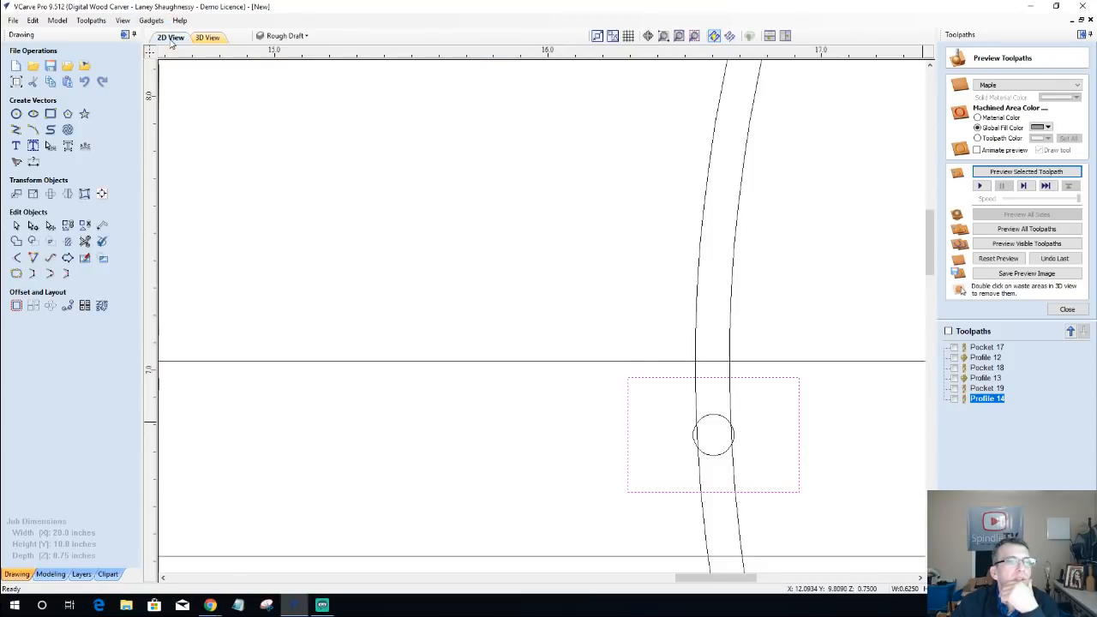
pyautogui.scroll(-2, 625, 357)
pyautogui.scroll(-4, 625, 358)
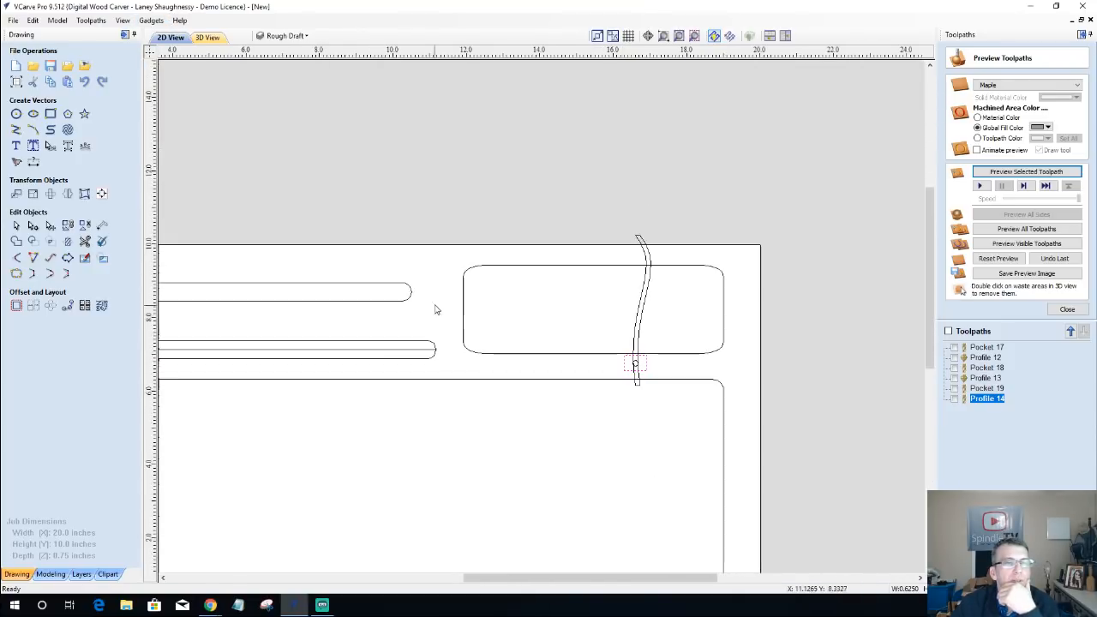
pyautogui.click(464, 307)
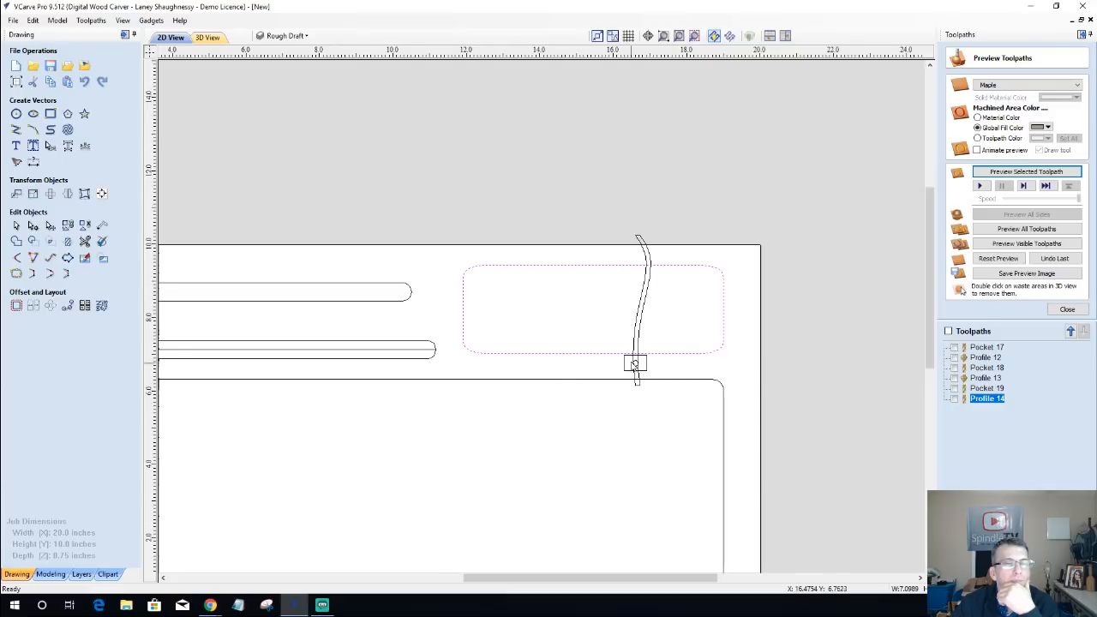
pyautogui.scroll(6, 635, 362)
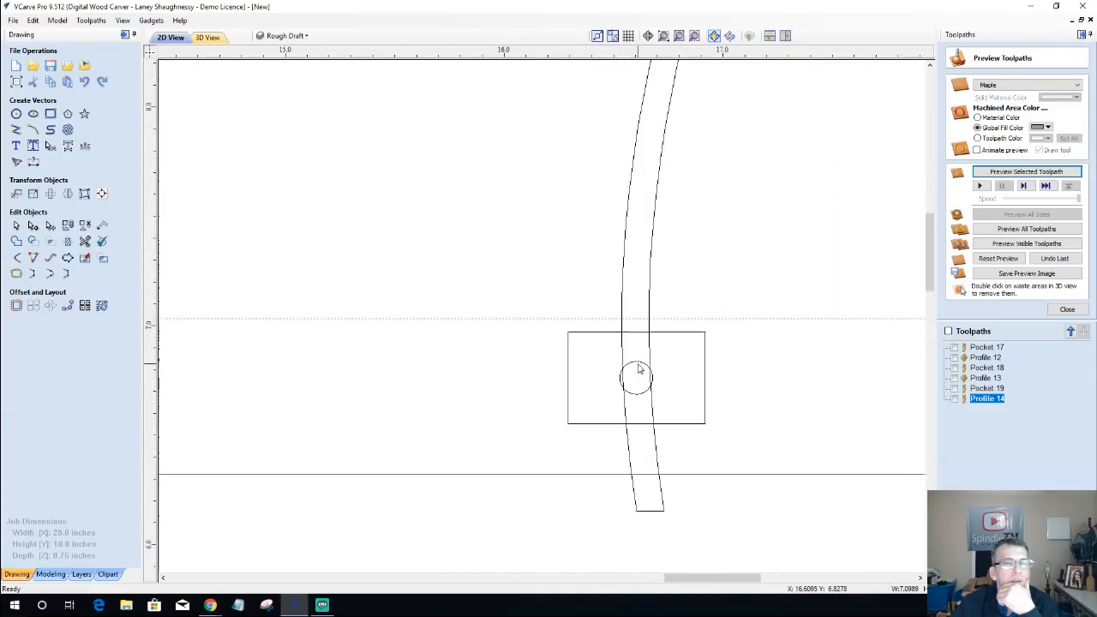
pyautogui.scroll(-1, 680, 368)
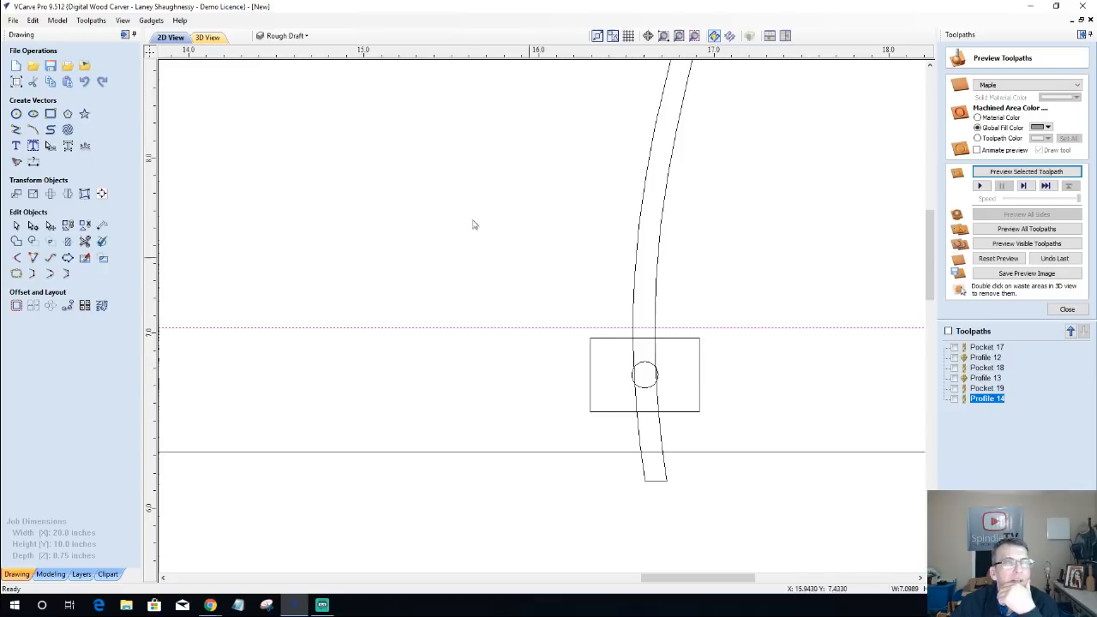
pyautogui.click(206, 38)
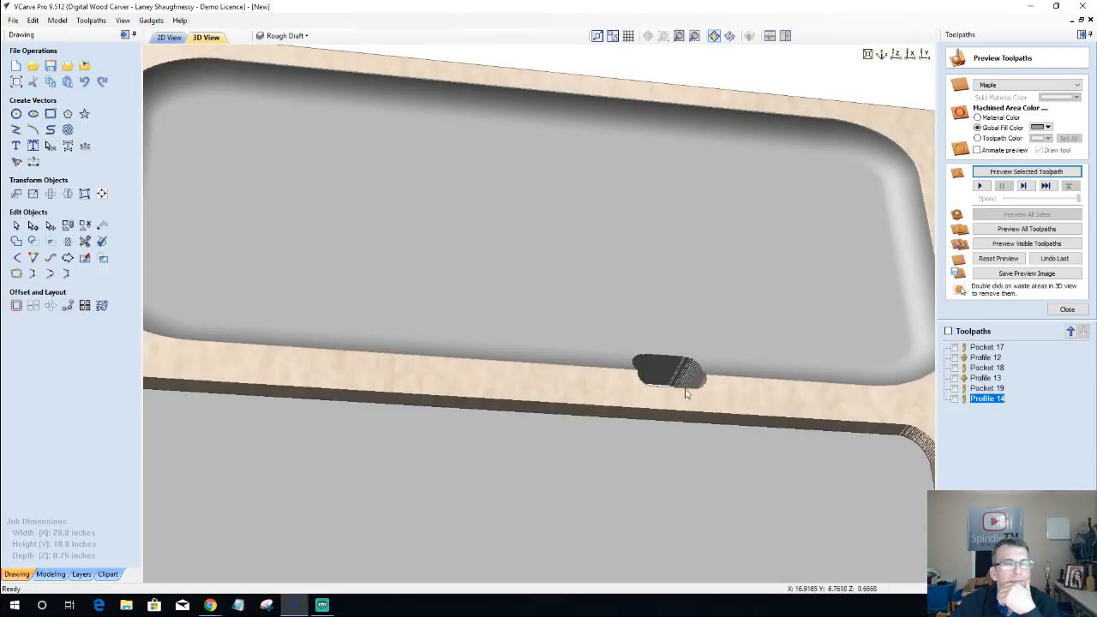
pyautogui.scroll(3, 531, 461)
pyautogui.scroll(-4, 532, 462)
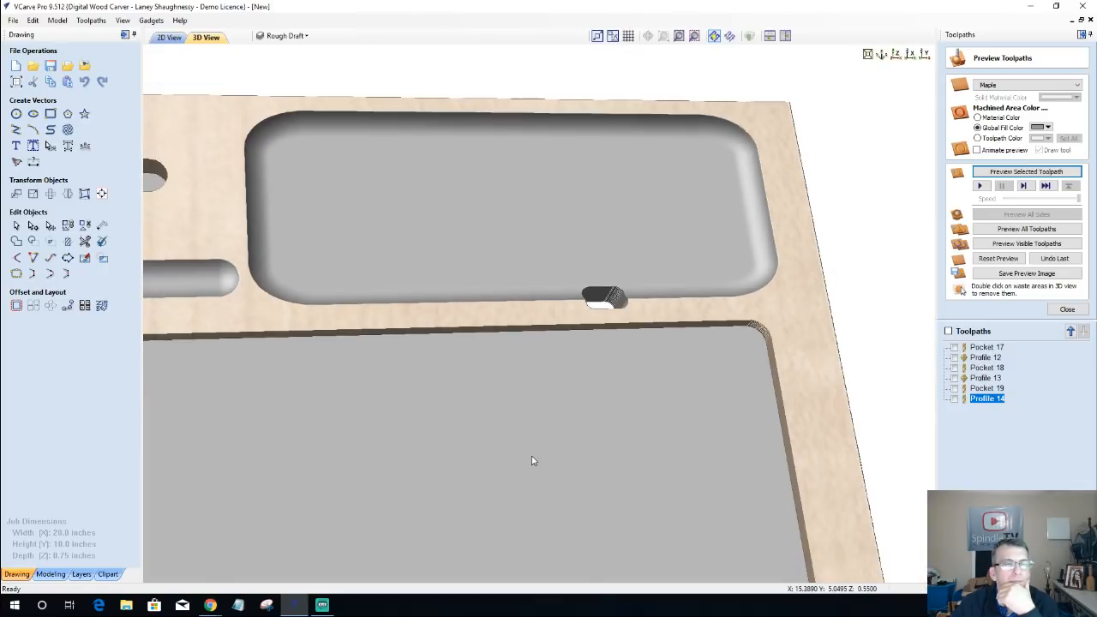
pyautogui.moveTo(532, 460); pyautogui.dragTo(476, 488)
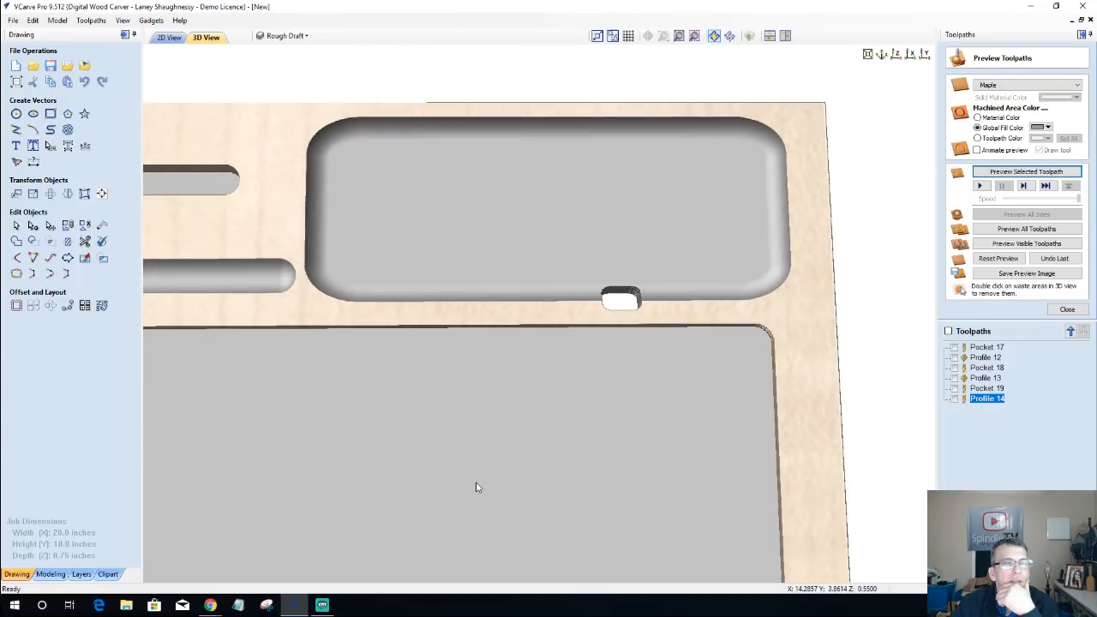
pyautogui.scroll(-1, 477, 487)
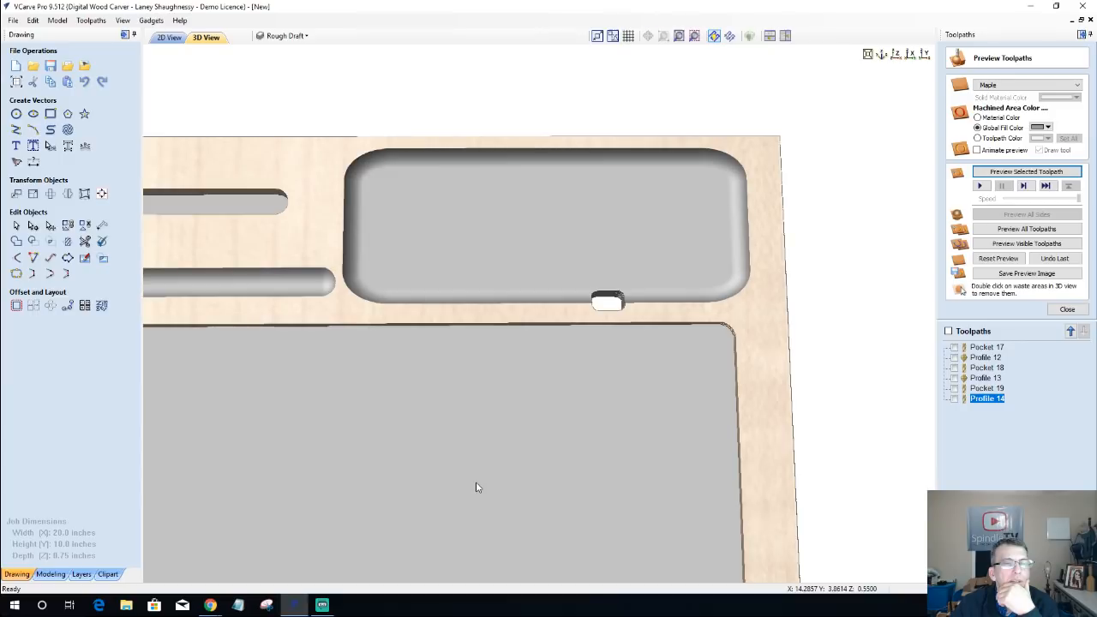
# Step: Shorten the large rounded pocket outline by moving its lower edge up about 0.2 inches, away from the small rectangle
pyautogui.click(170, 37)
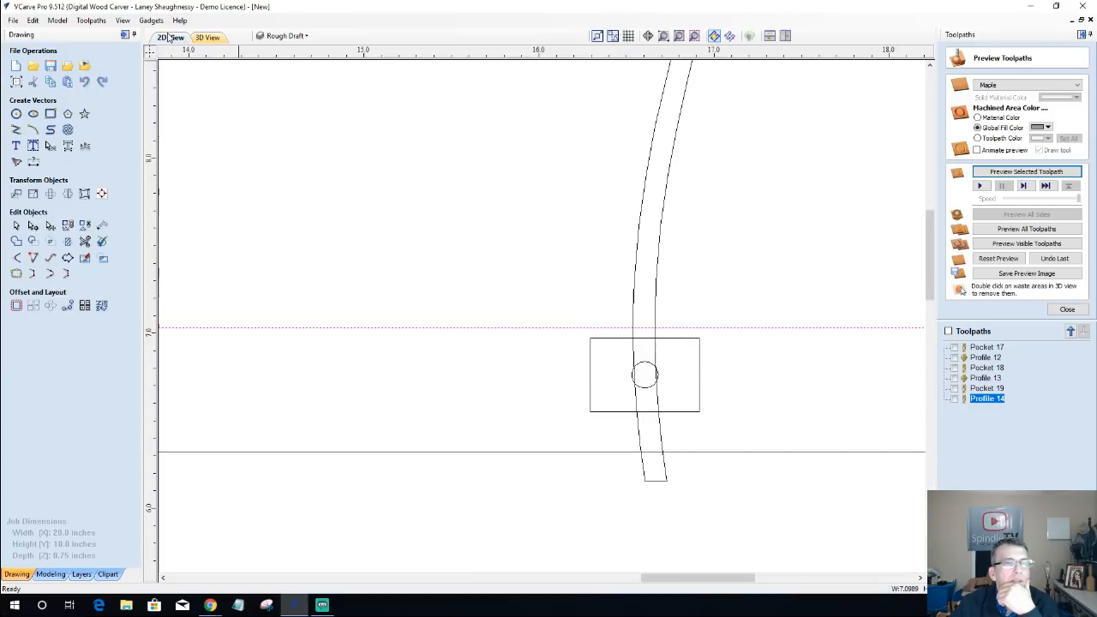
pyautogui.scroll(-4, 551, 471)
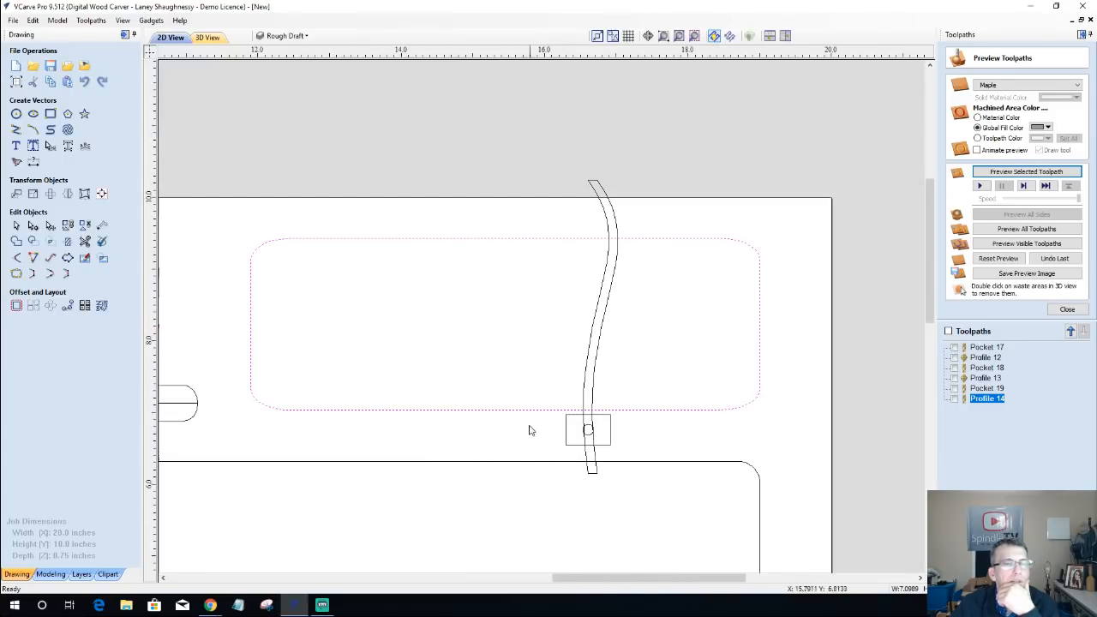
pyautogui.click(525, 415)
pyautogui.click(525, 411)
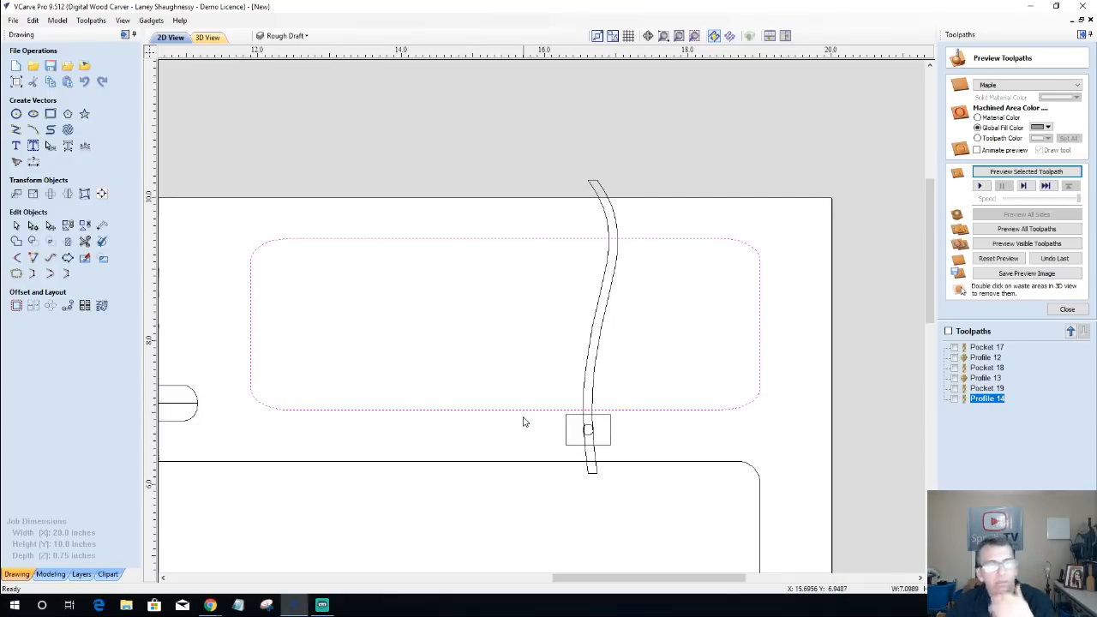
pyautogui.click(524, 421)
pyautogui.click(523, 412)
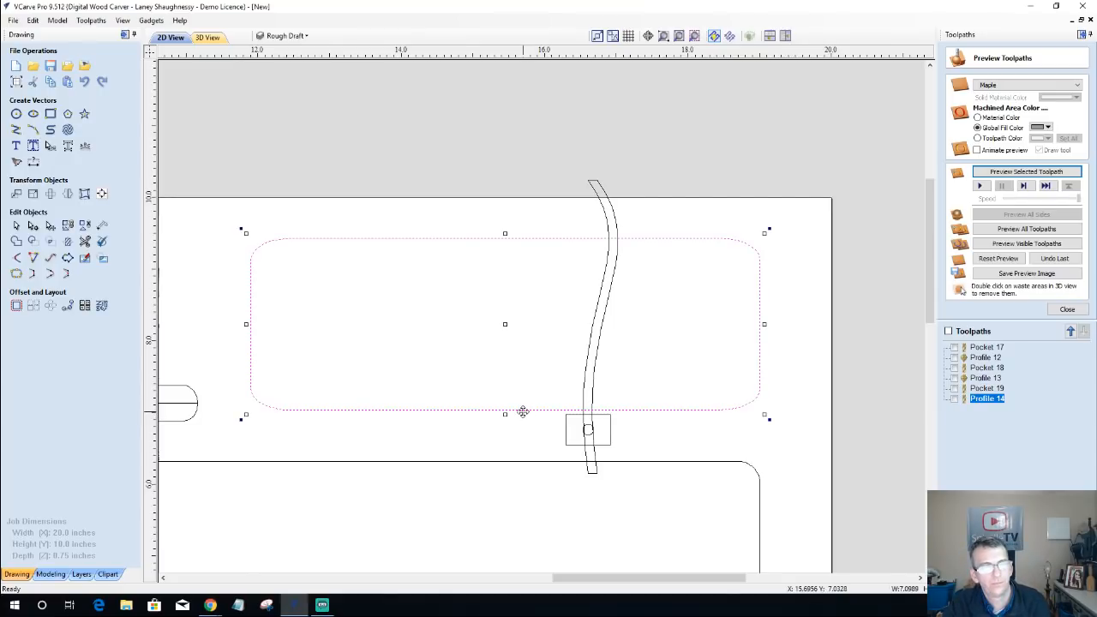
pyautogui.moveTo(505, 415); pyautogui.dragTo(504, 395)
pyautogui.click(504, 395)
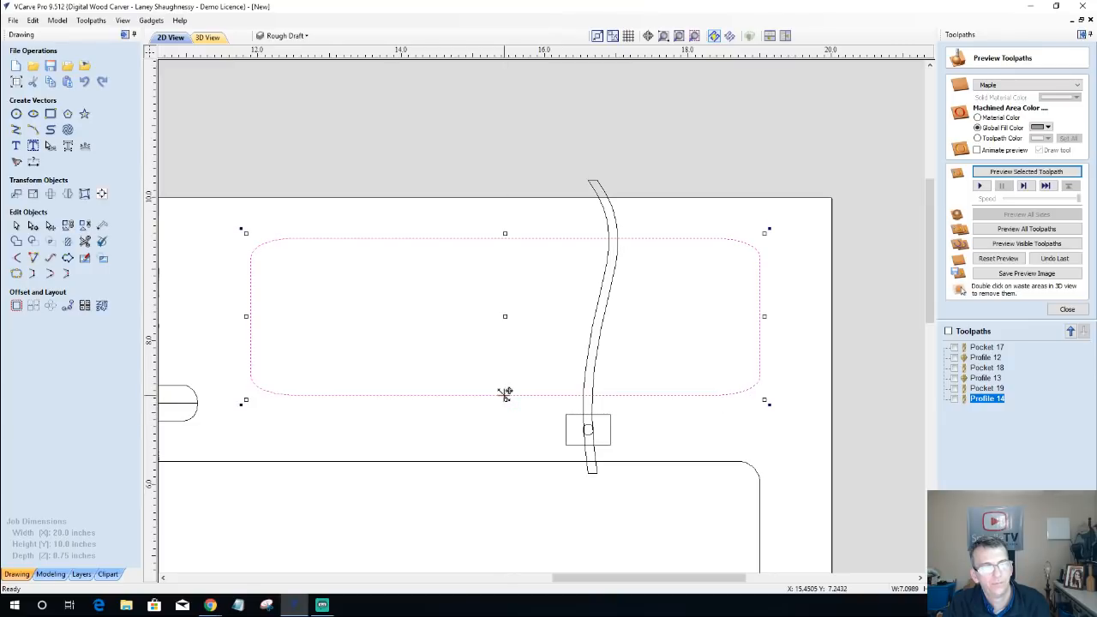
# Step: Recalculate the Profile 13 box core toolpath for the shortened pocket outline, and preview all toolpaths on a reset block
pyautogui.click(985, 388)
pyautogui.click(985, 378)
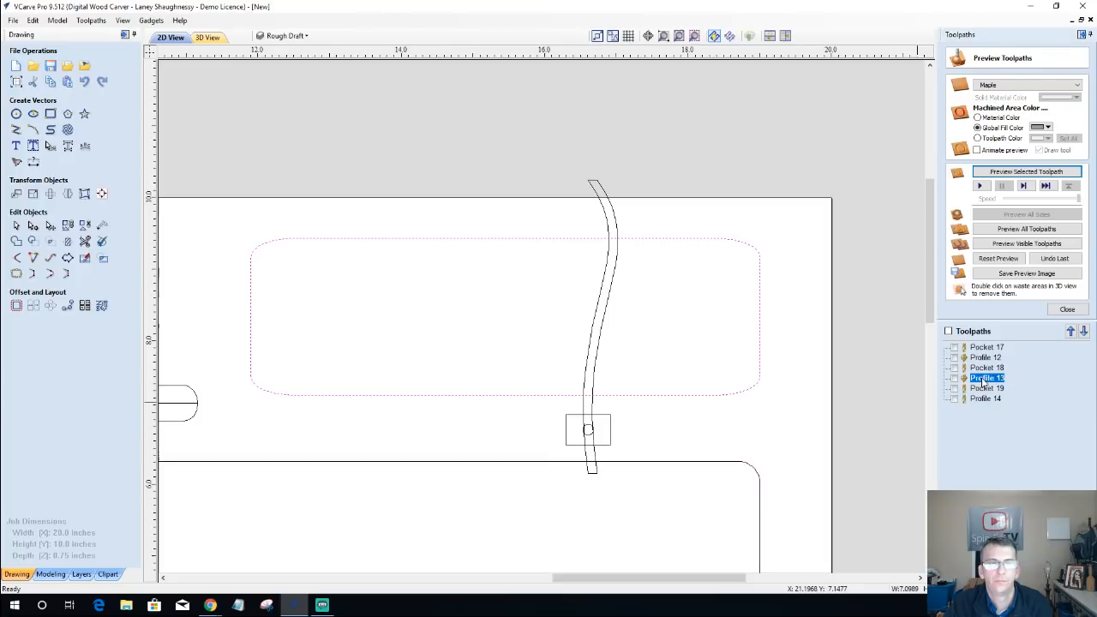
pyautogui.doubleClick(986, 378)
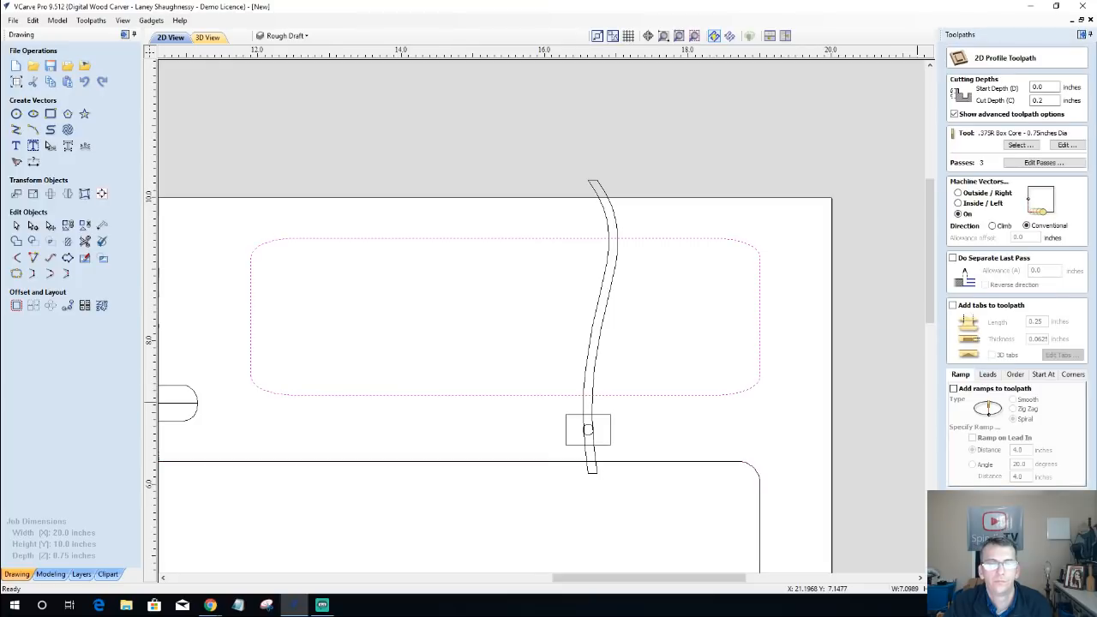
pyautogui.click(994, 569)
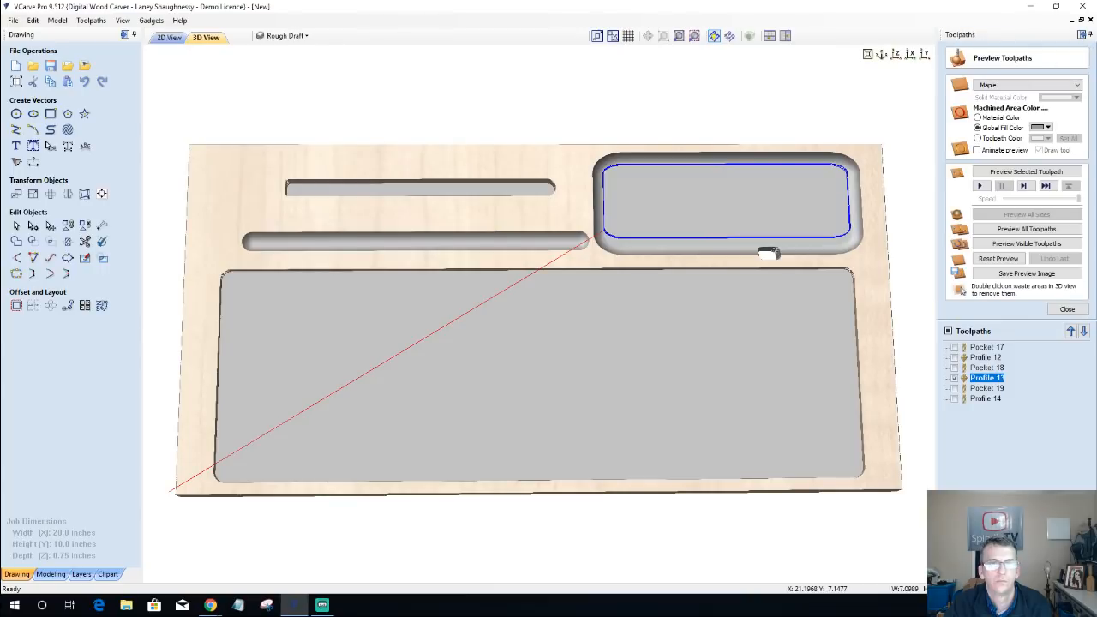
pyautogui.click(1017, 173)
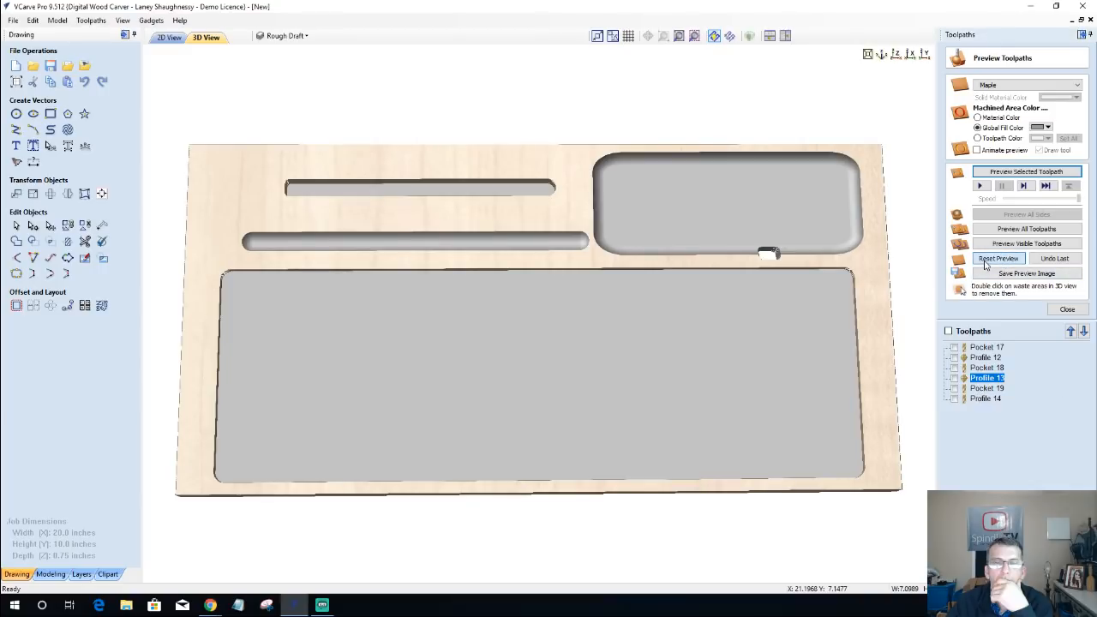
pyautogui.click(988, 260)
pyautogui.click(1008, 229)
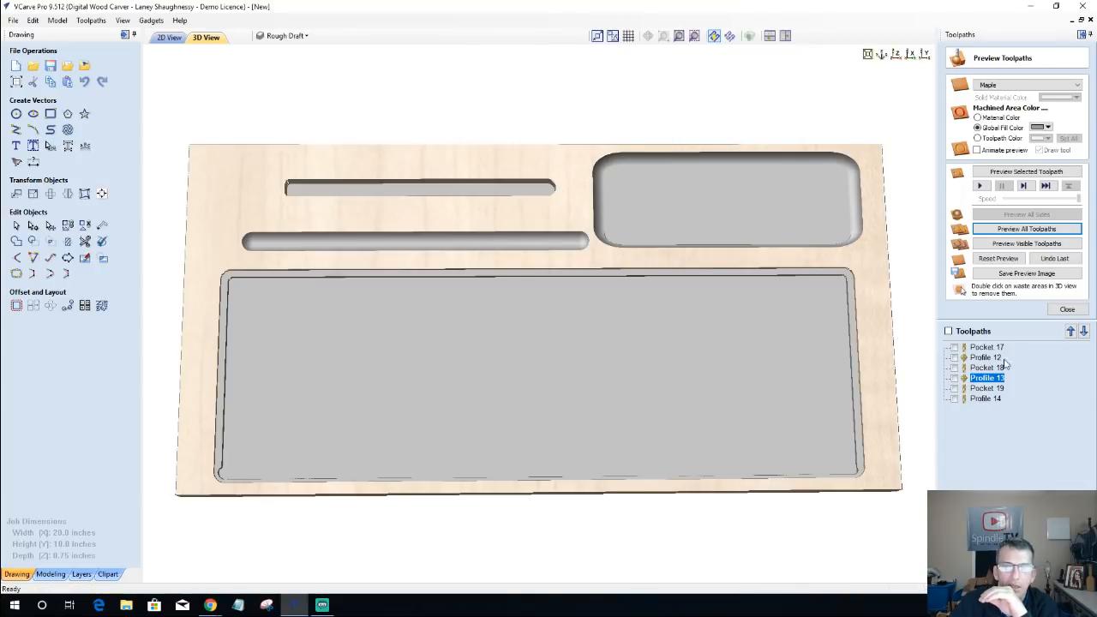
# Step: Recalculate the Pocket 18 clearing toolpath for the shortened outline, reset the preview, run all toolpaths and inspect the small cutout
pyautogui.click(989, 370)
pyautogui.doubleClick(989, 369)
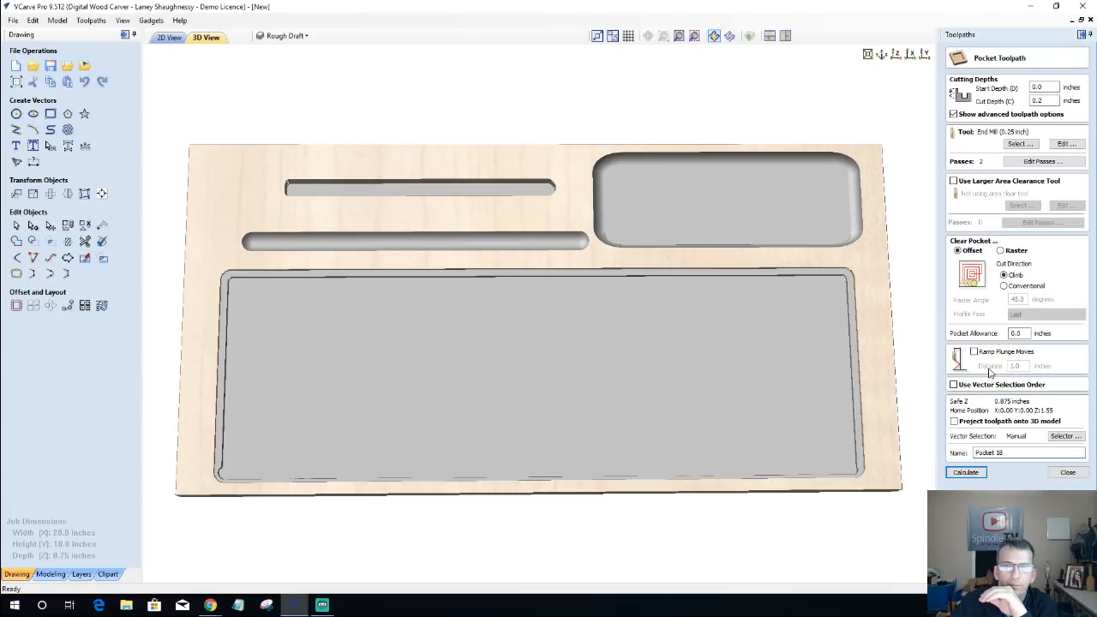
pyautogui.click(170, 37)
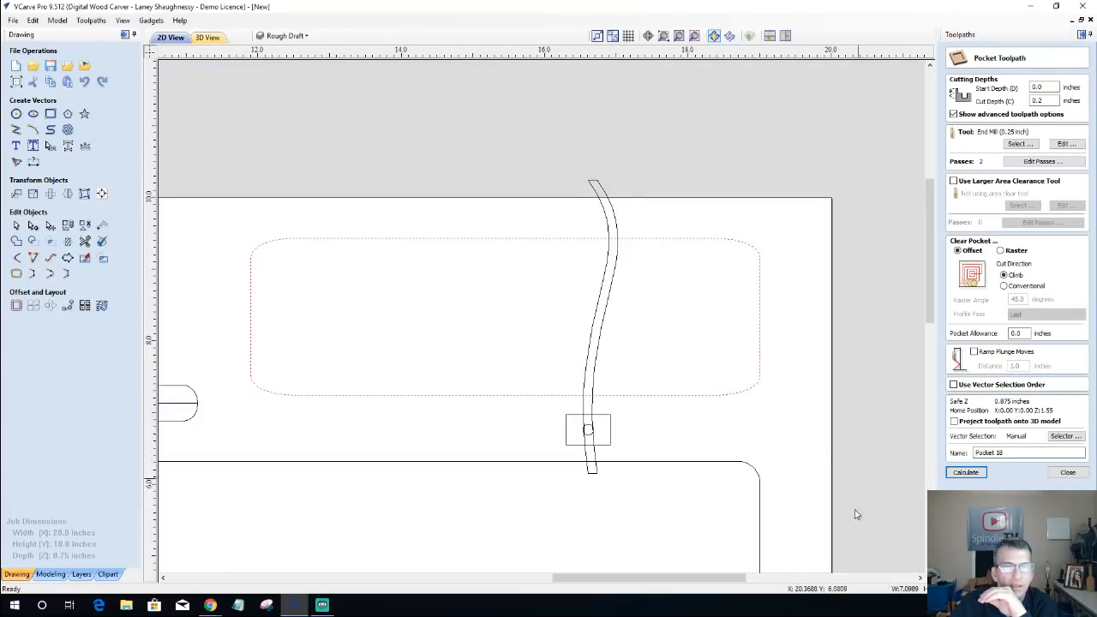
pyautogui.click(966, 473)
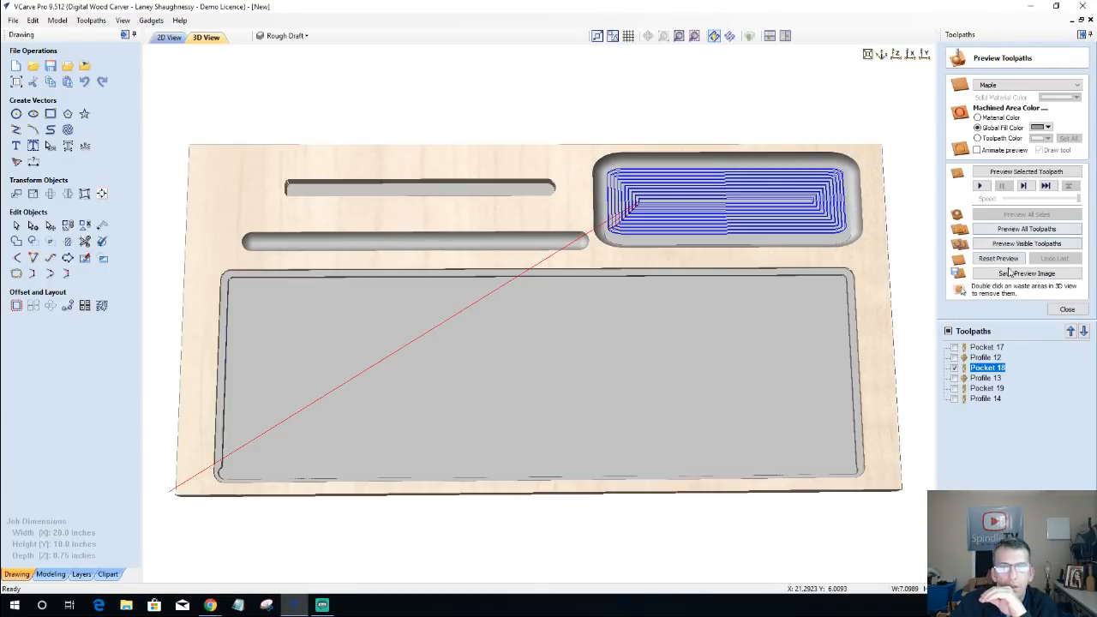
pyautogui.click(998, 258)
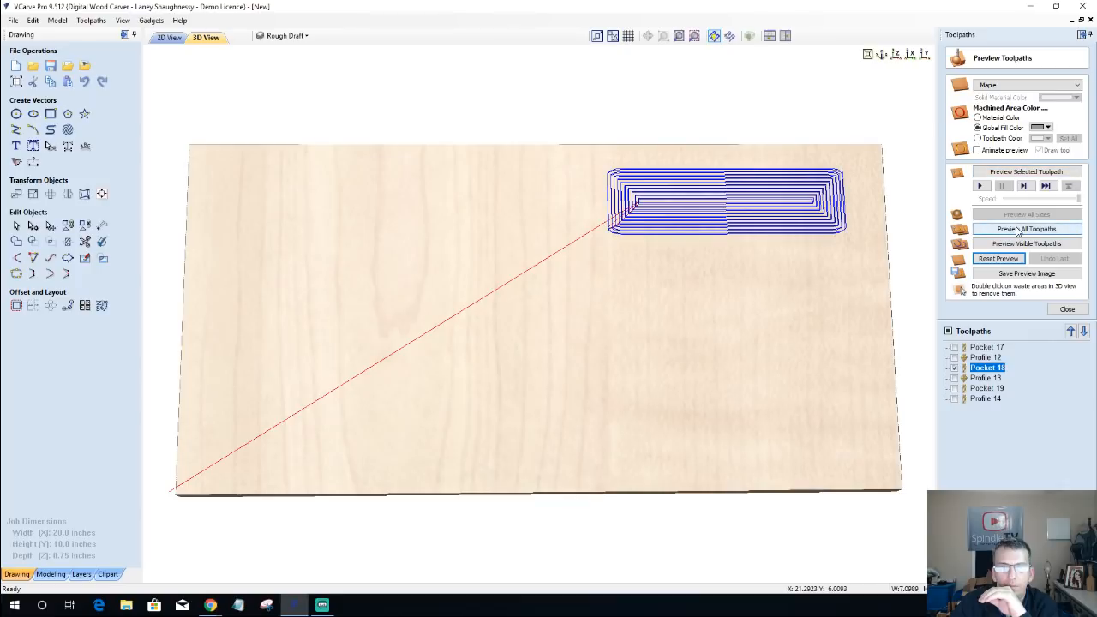
pyautogui.click(1017, 229)
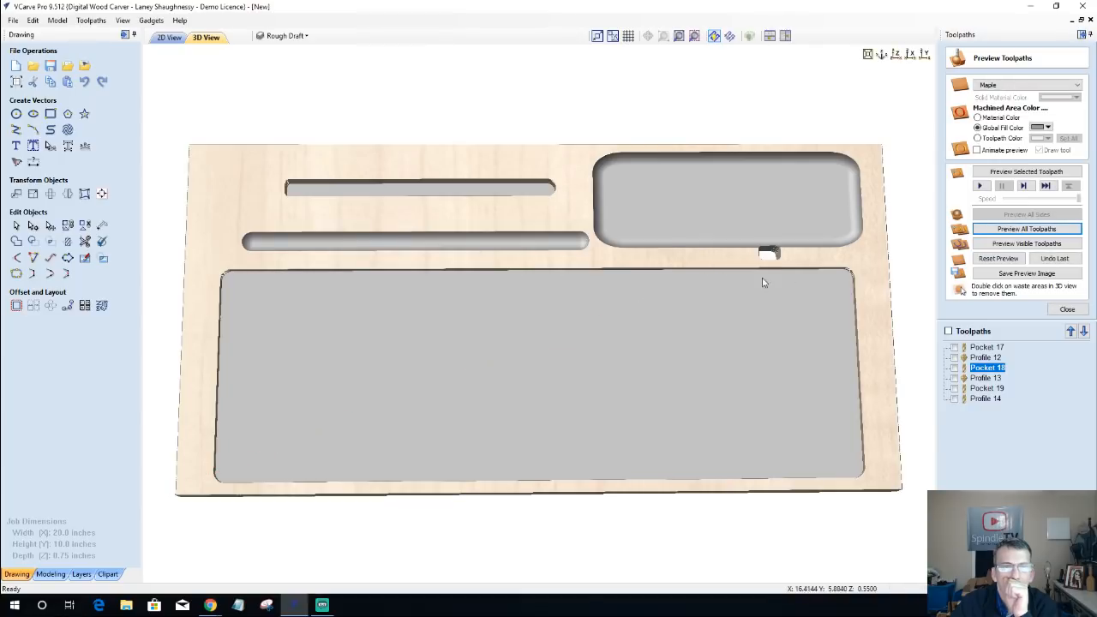
pyautogui.scroll(2, 766, 258)
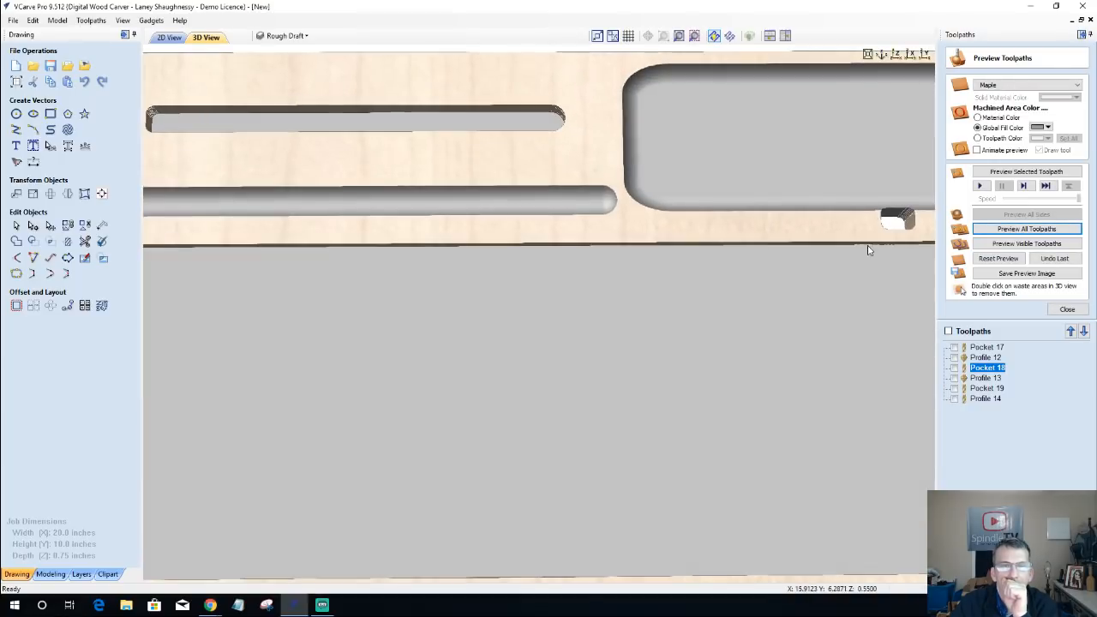
# Step: Draw a horizontal line about 0.25 inches long across the curved cable track, just below the circle inside the small rectangle
pyautogui.moveTo(789, 264); pyautogui.dragTo(774, 274, button='middle')
pyautogui.scroll(-2, 772, 274)
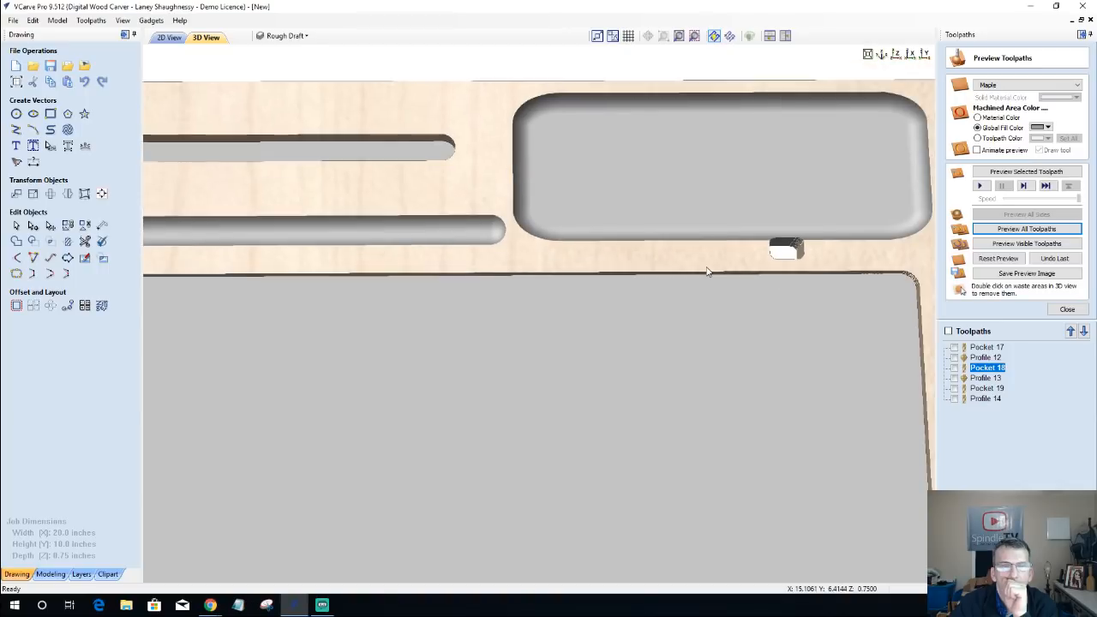
pyautogui.moveTo(711, 269); pyautogui.dragTo(799, 335)
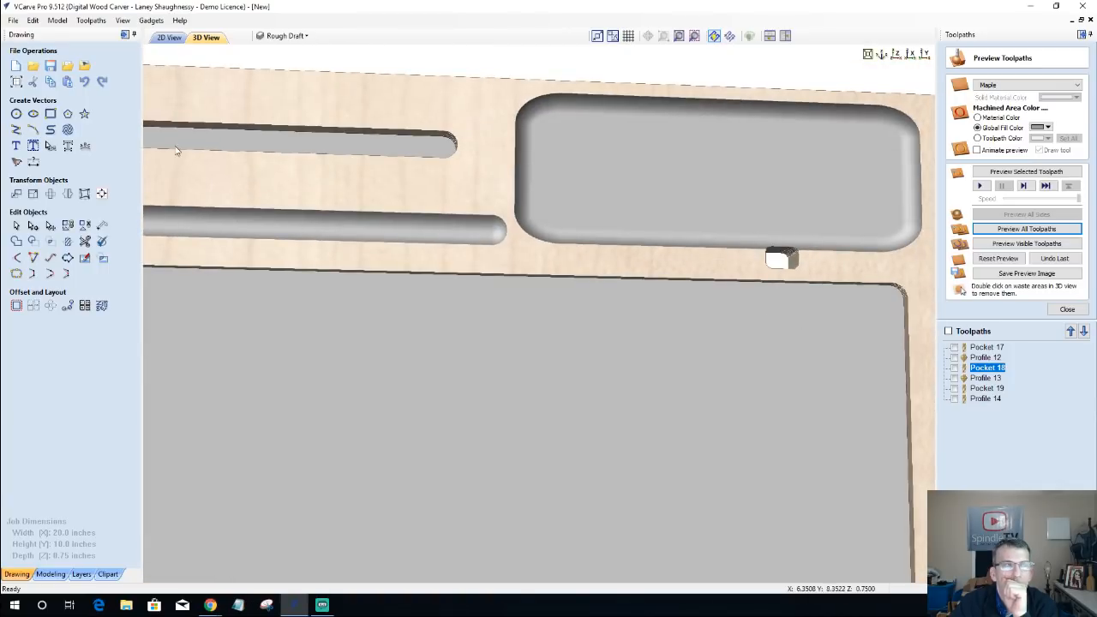
pyautogui.click(169, 38)
pyautogui.scroll(-1, 587, 435)
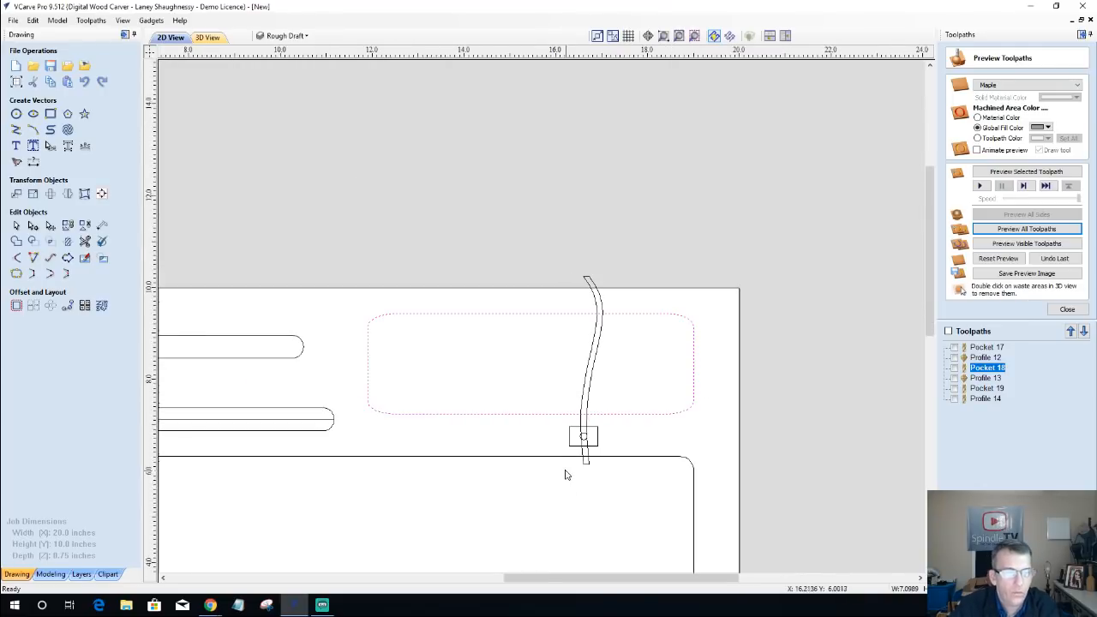
pyautogui.scroll(3, 566, 472)
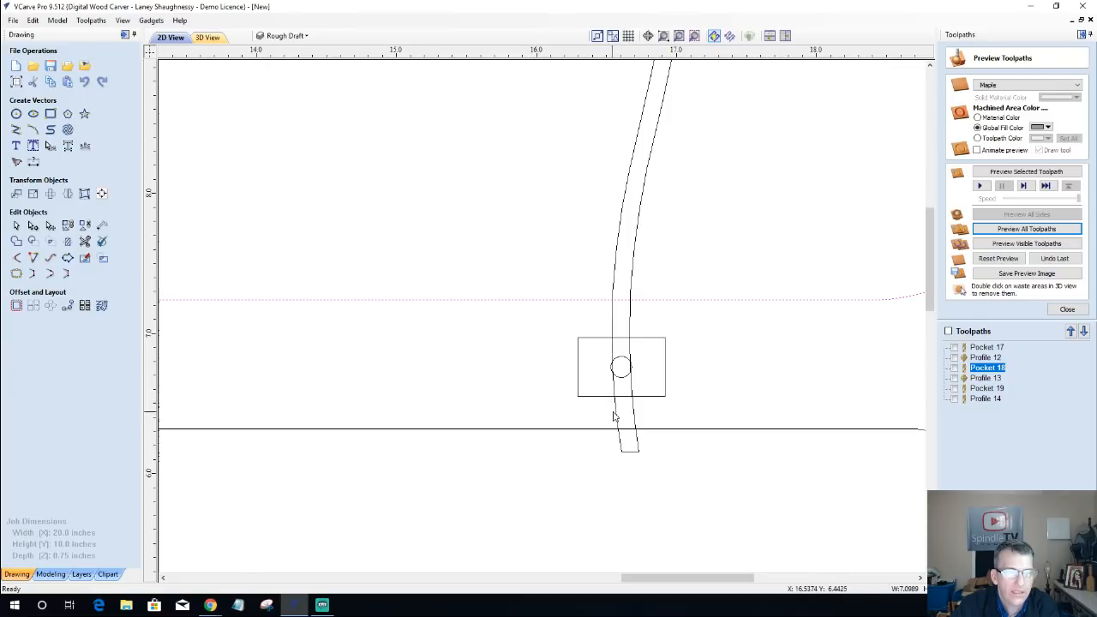
pyautogui.scroll(4, 606, 411)
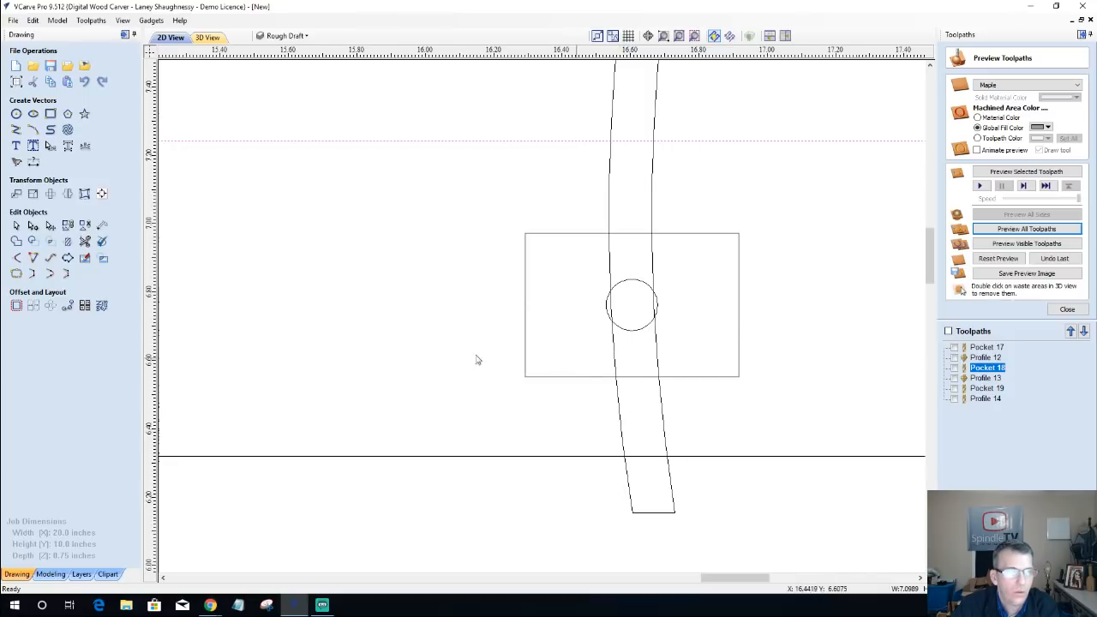
pyautogui.click(15, 129)
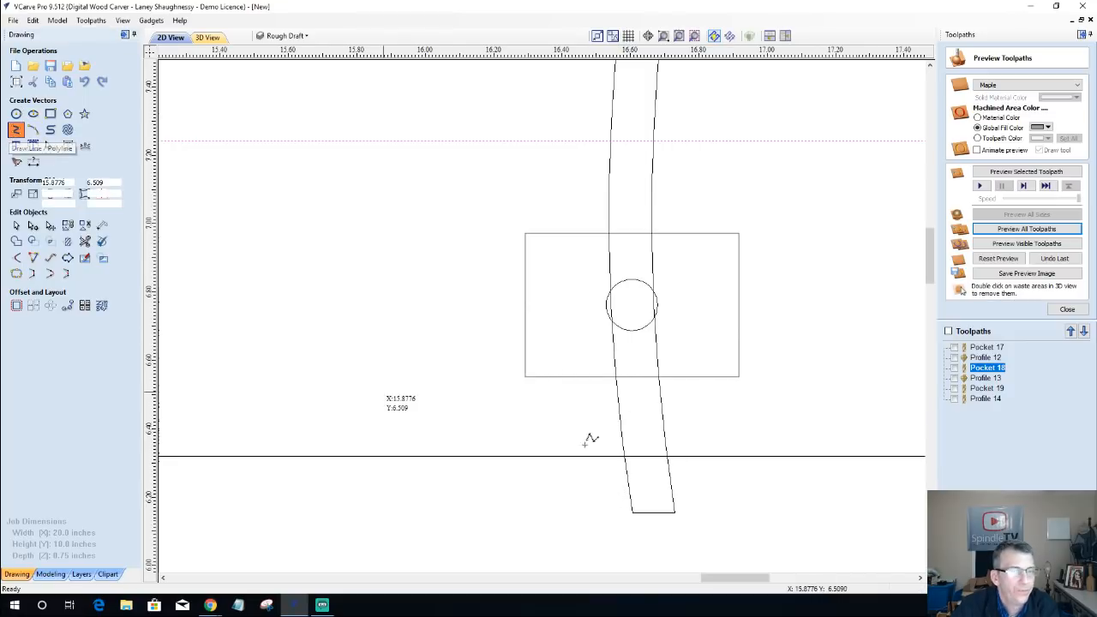
pyautogui.click(598, 341)
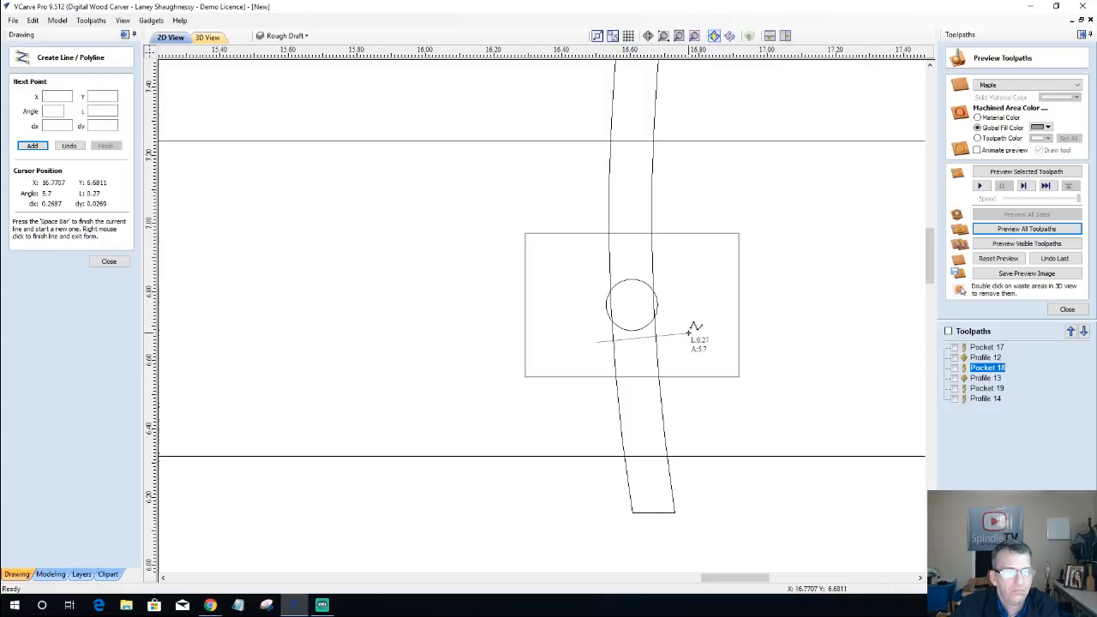
pyautogui.click(682, 341)
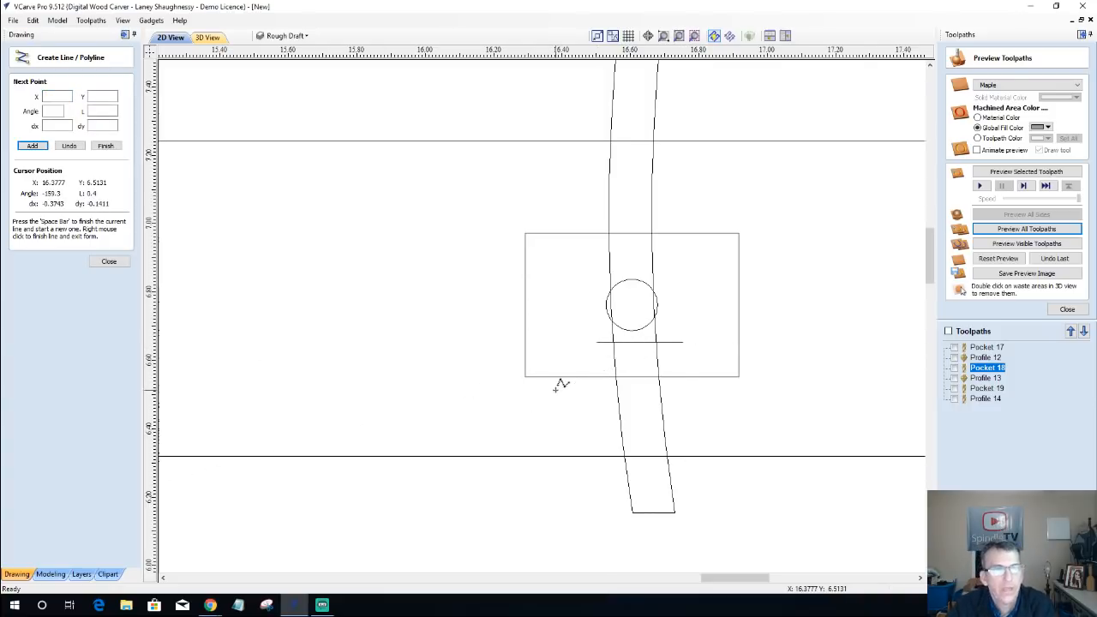
pyautogui.click(108, 262)
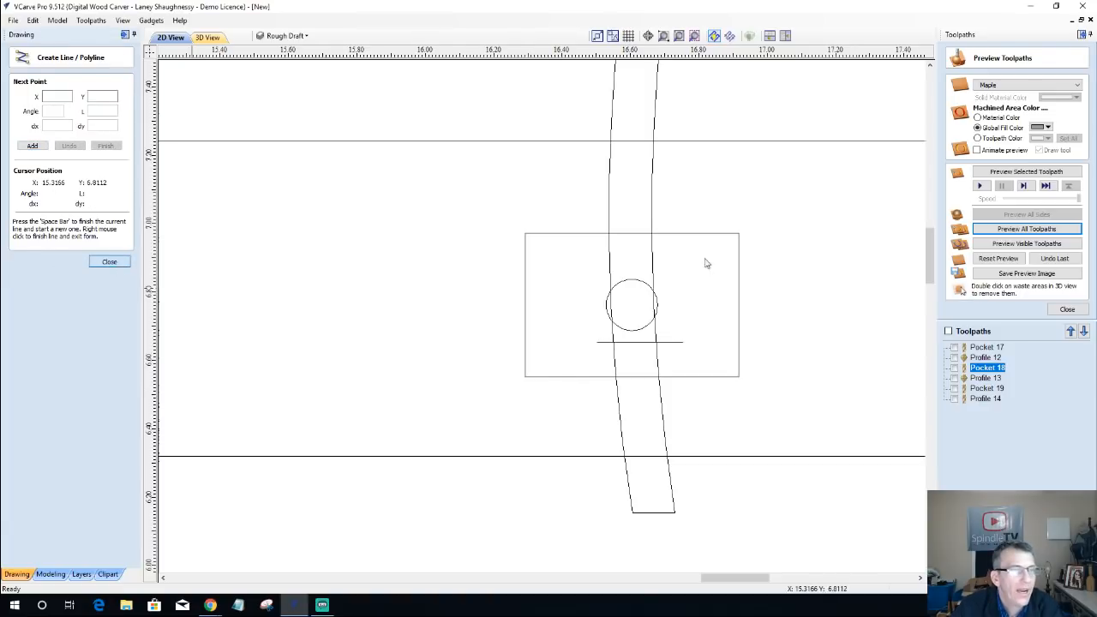
# Step: Copy the curved cable track outline to a new layer named Cable Track that is not visible
pyautogui.click(610, 208)
pyautogui.rightClick(609, 208)
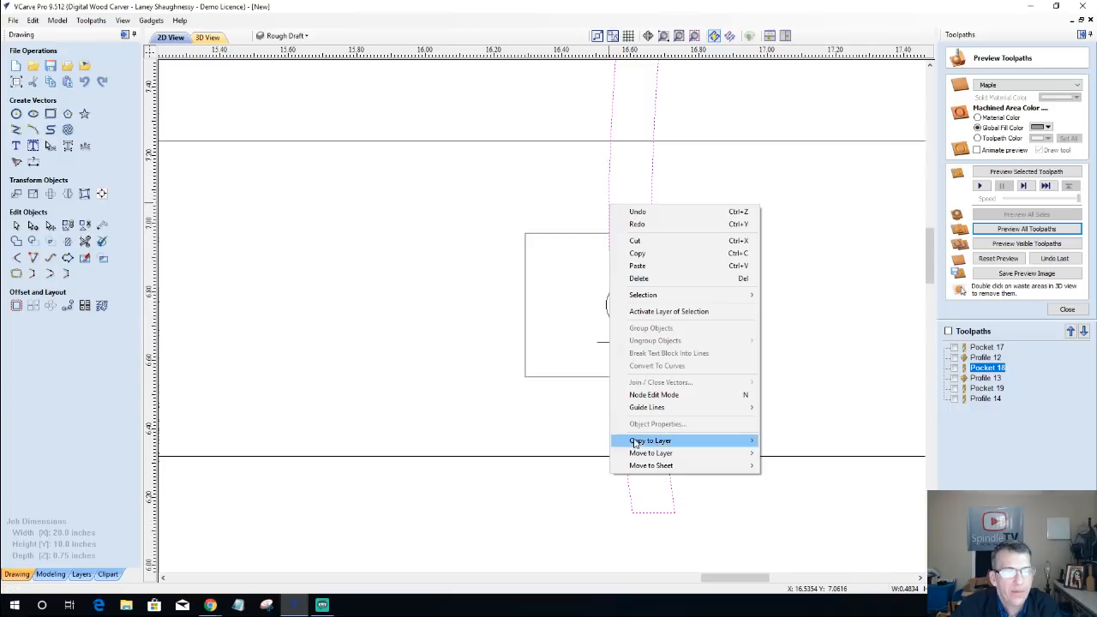
pyautogui.moveTo(641, 455)
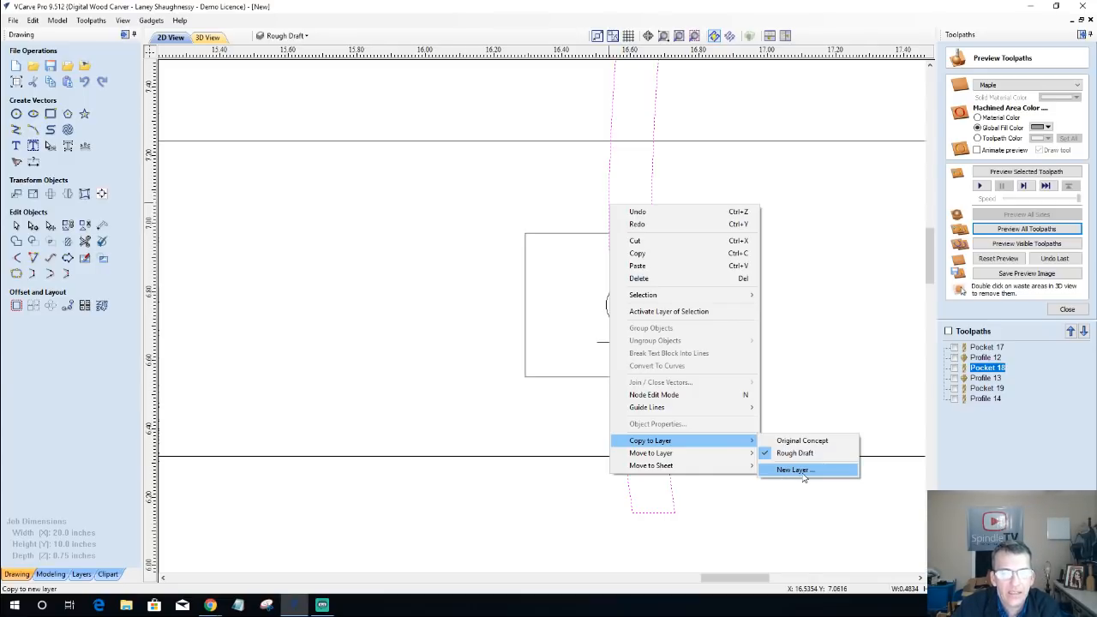
pyautogui.click(797, 470)
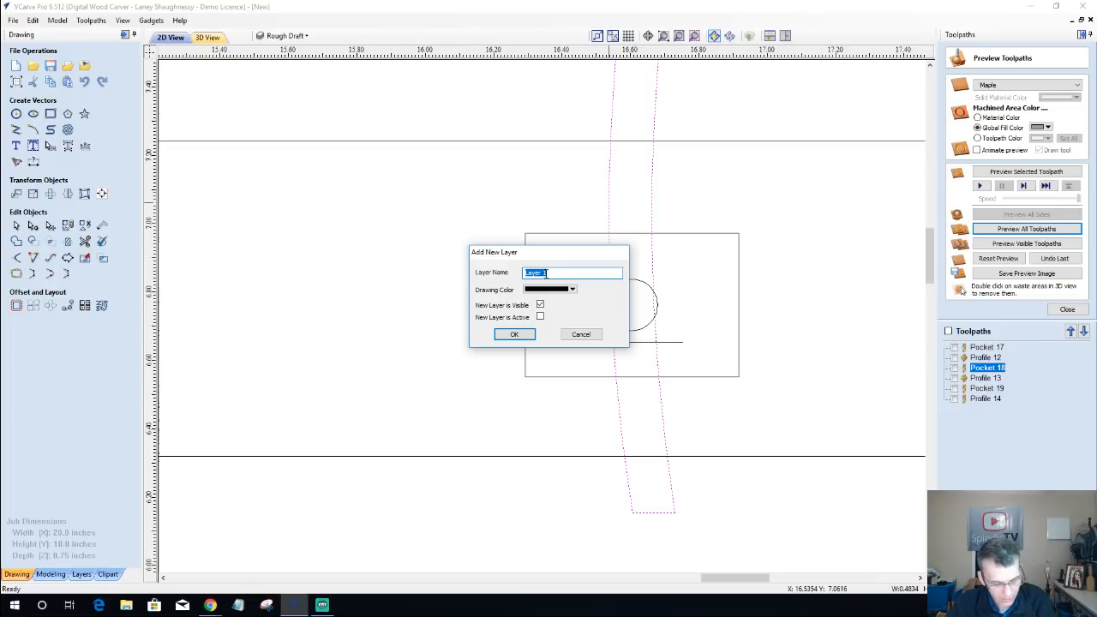
pyautogui.write('Cable')
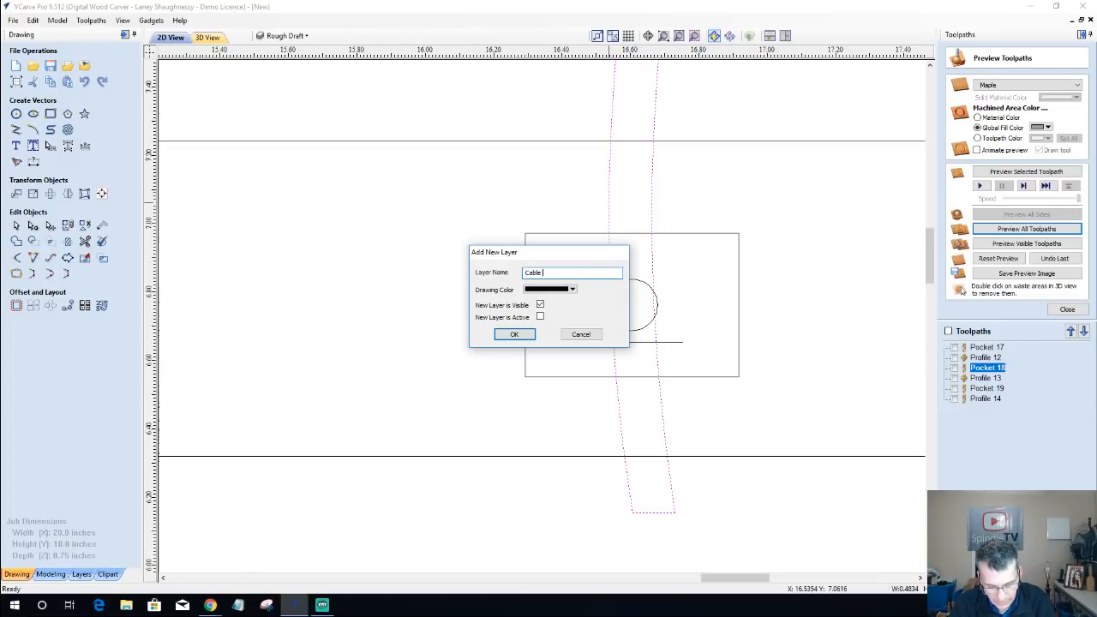
pyautogui.write(' Trac')
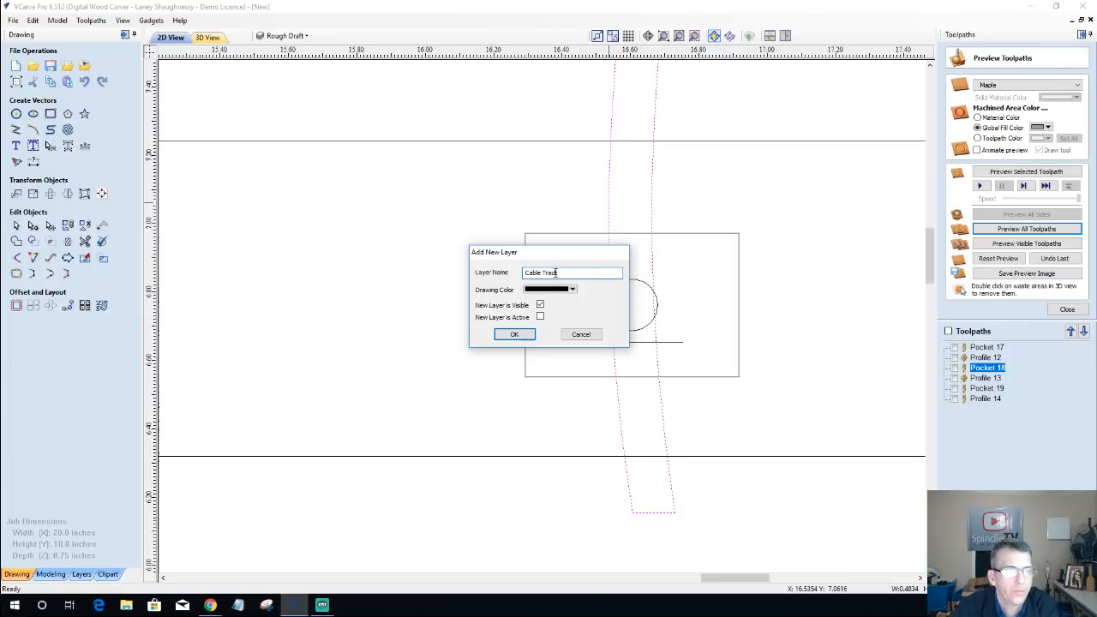
pyautogui.write('k')
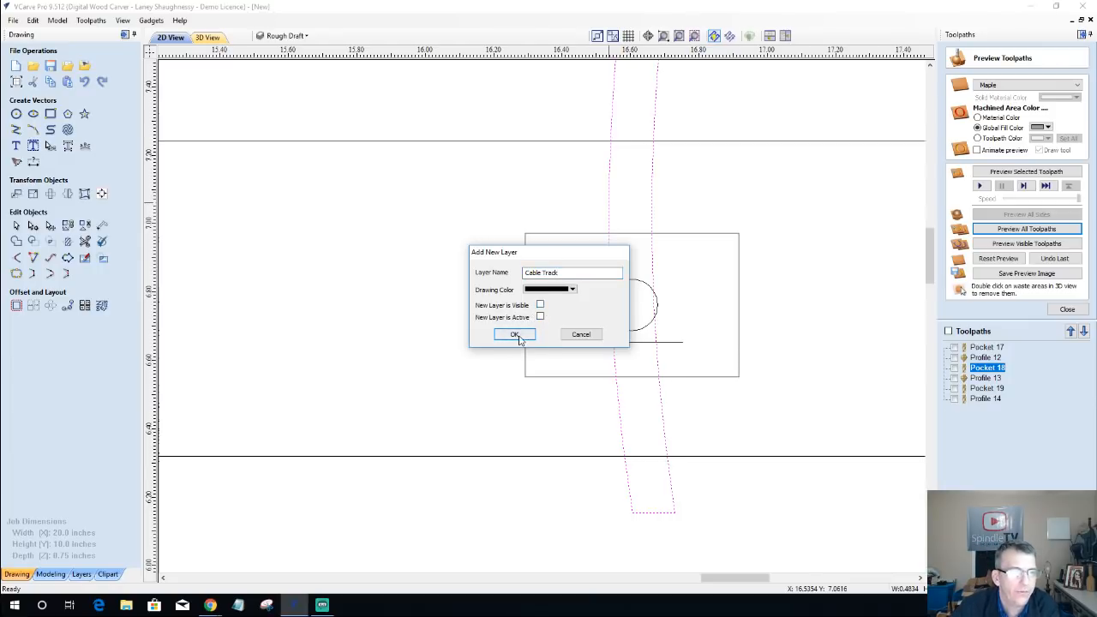
pyautogui.click(514, 334)
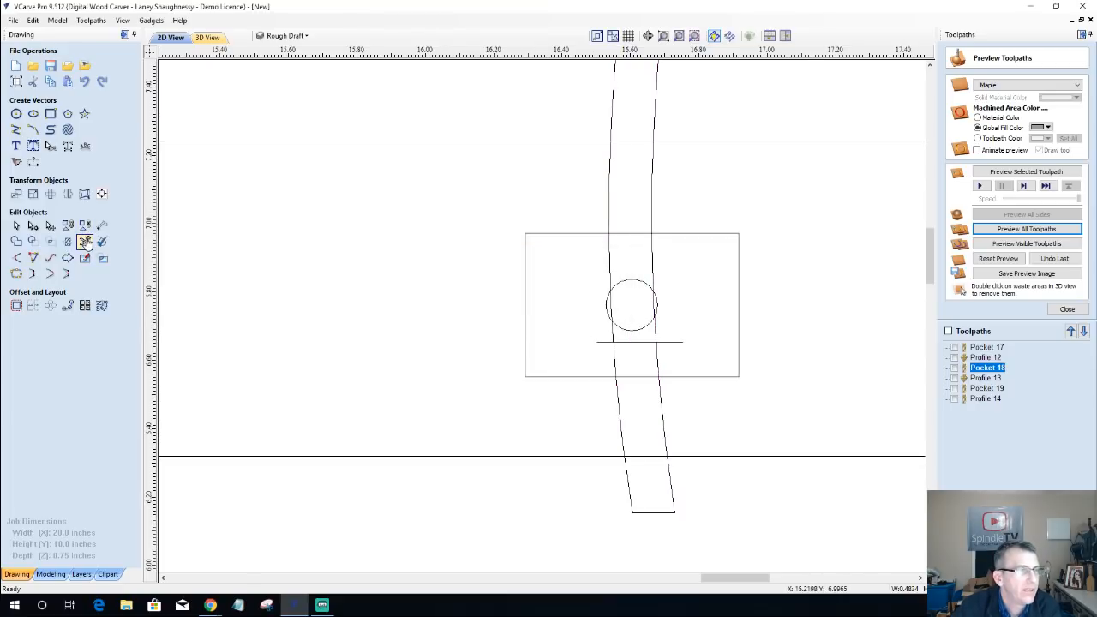
# Step: Trim away the sections of the curved cable track outline that lie above the small rectangle
pyautogui.click(84, 240)
pyautogui.click(613, 94)
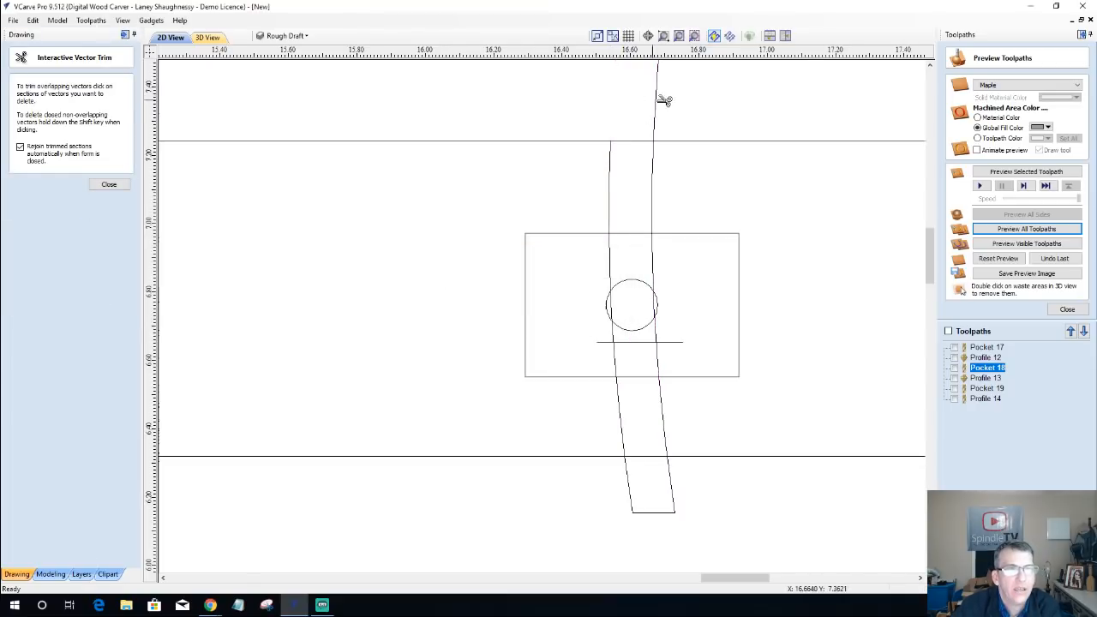
pyautogui.click(658, 104)
pyautogui.click(653, 189)
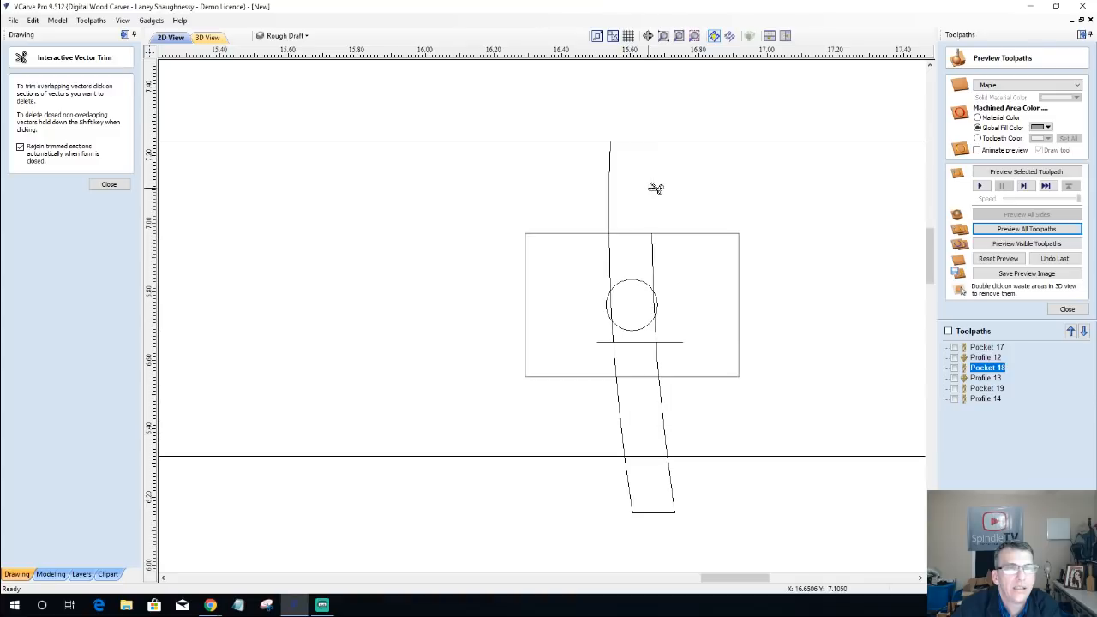
pyautogui.click(609, 199)
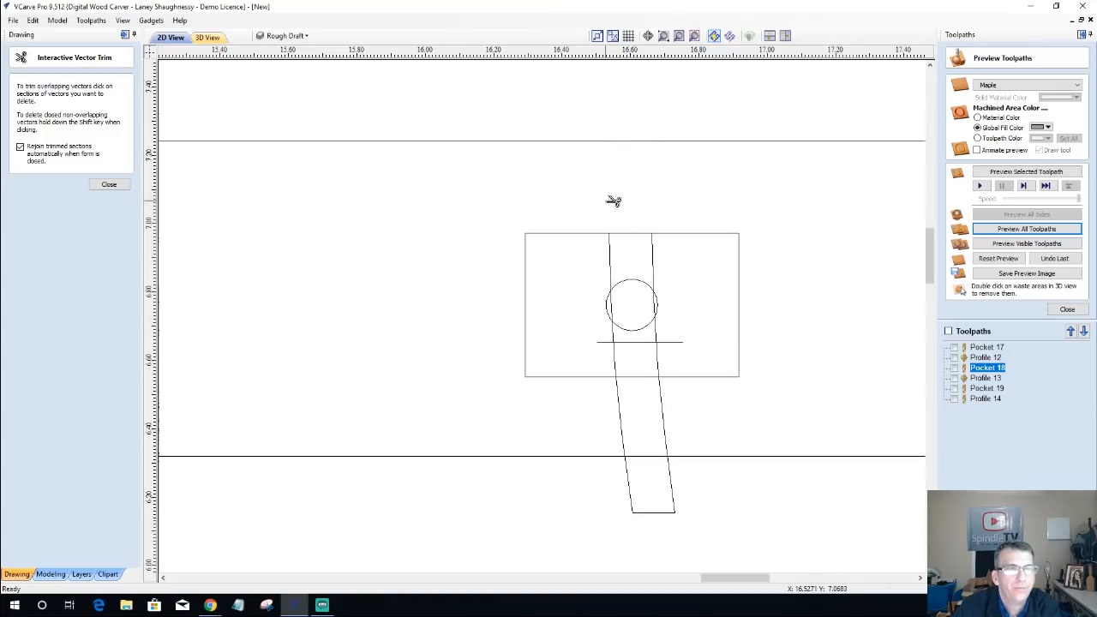
# Step: Trim the track sides inside the small rectangle down to the short line, and remove the line's overhanging ends
pyautogui.click(614, 260)
pyautogui.click(655, 259)
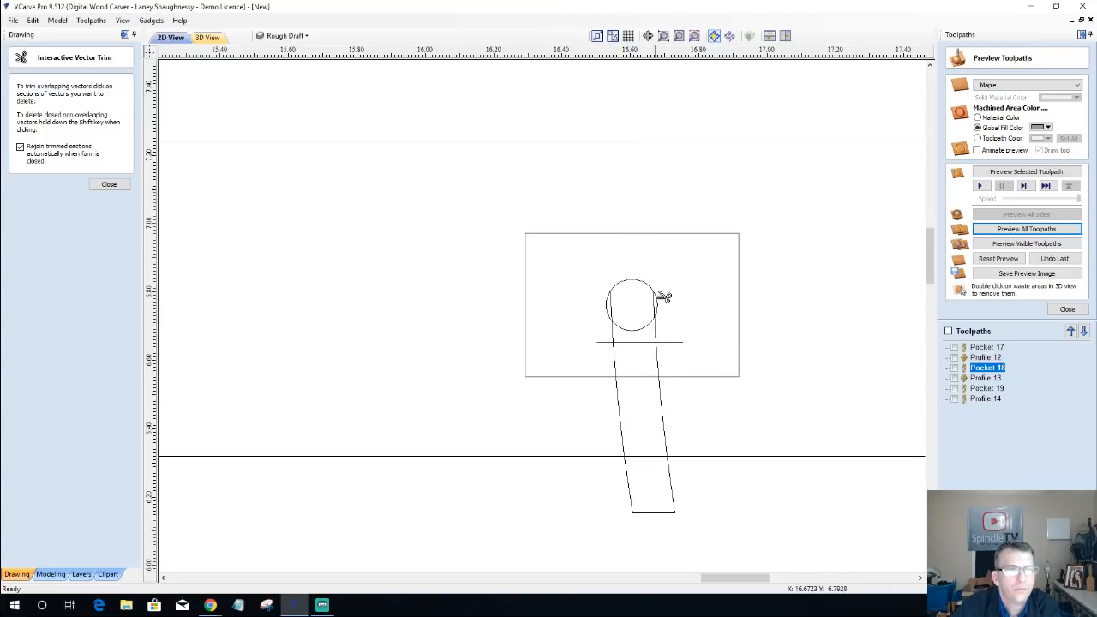
pyautogui.click(656, 304)
pyautogui.click(614, 309)
pyautogui.click(615, 334)
pyautogui.click(658, 334)
pyautogui.click(669, 342)
pyautogui.click(605, 342)
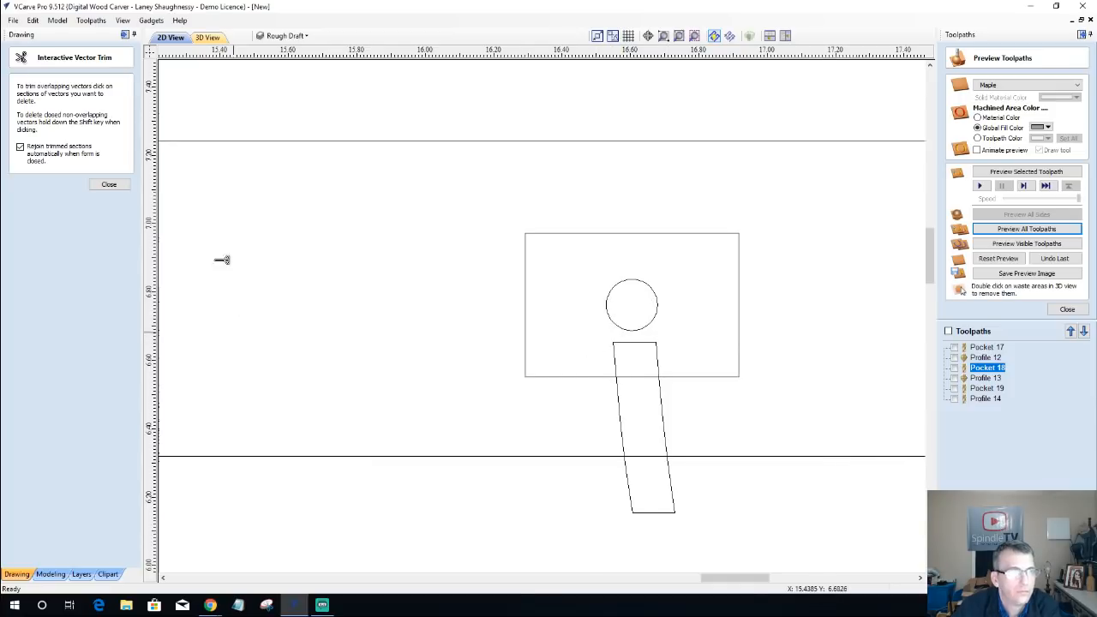
pyautogui.click(109, 185)
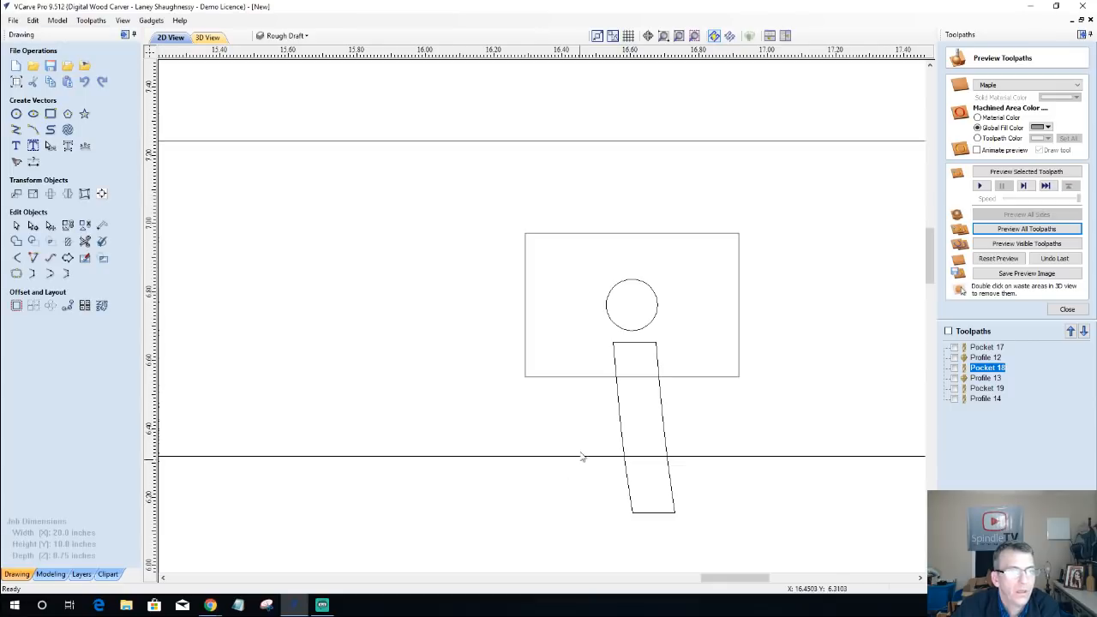
# Step: Calculate a pocket toolpath for the trimmed cable track using the 0.125 inch end mill and a 0.15 inch cut depth
pyautogui.click(618, 407)
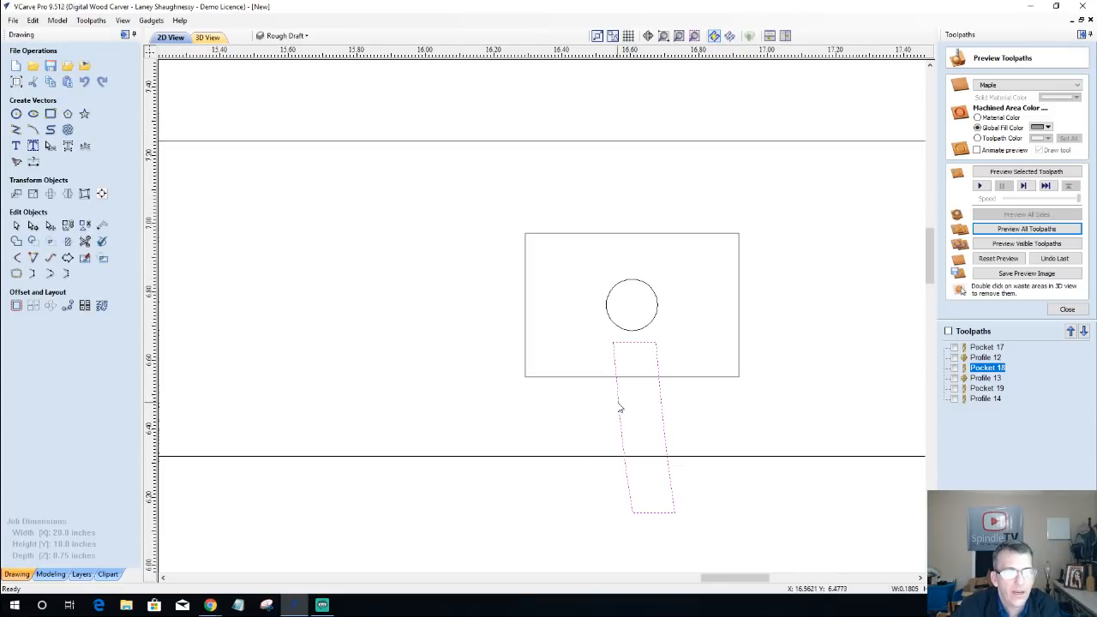
pyautogui.click(1067, 310)
pyautogui.click(976, 118)
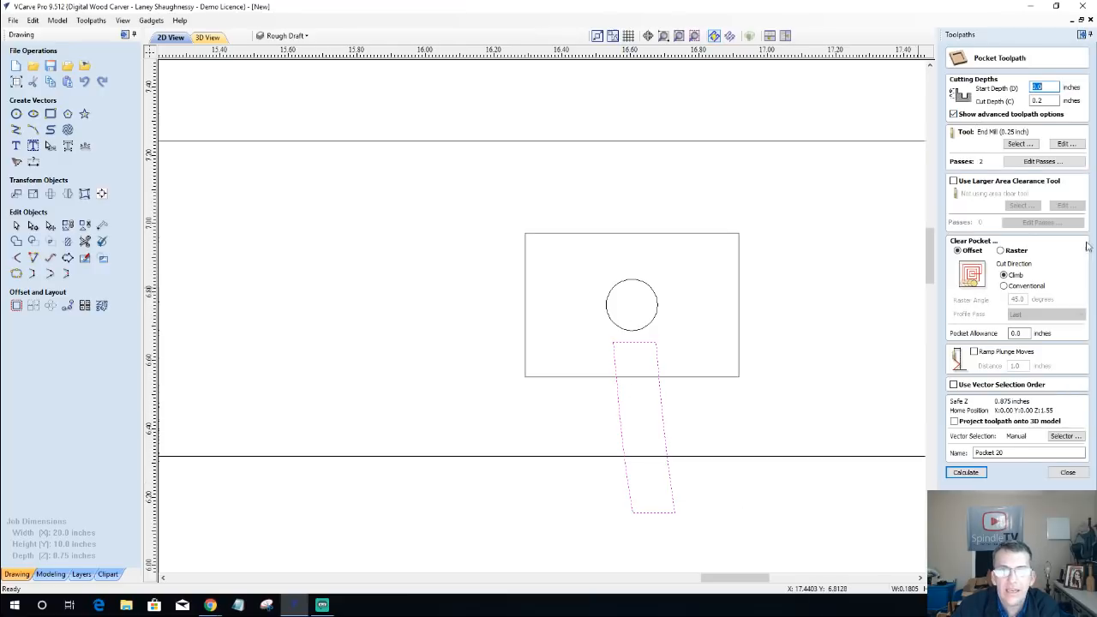
pyautogui.click(1014, 144)
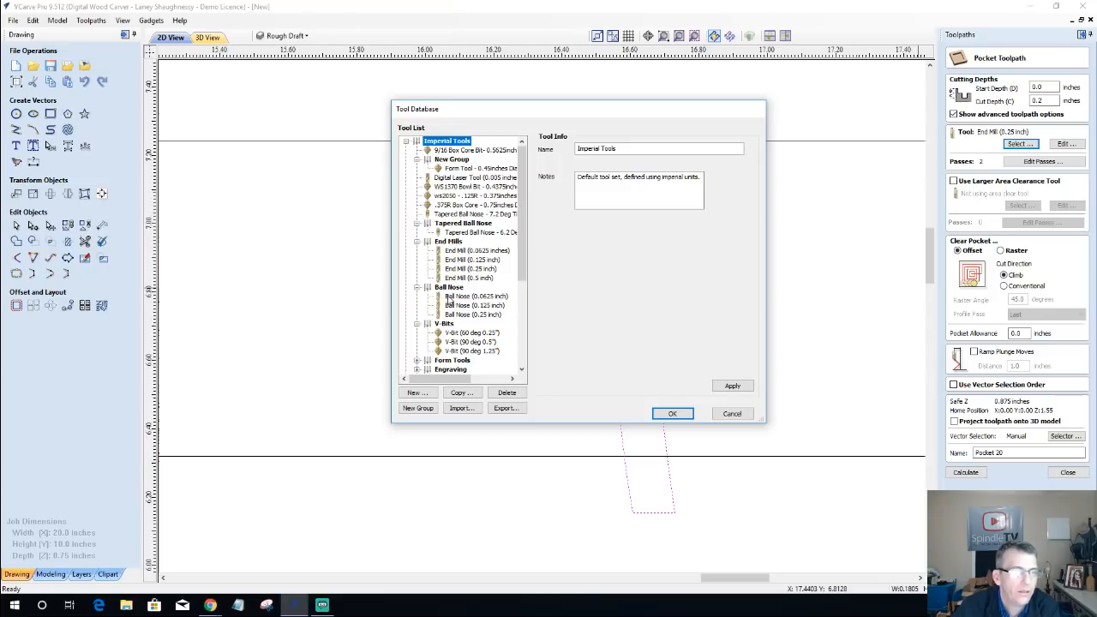
pyautogui.click(470, 259)
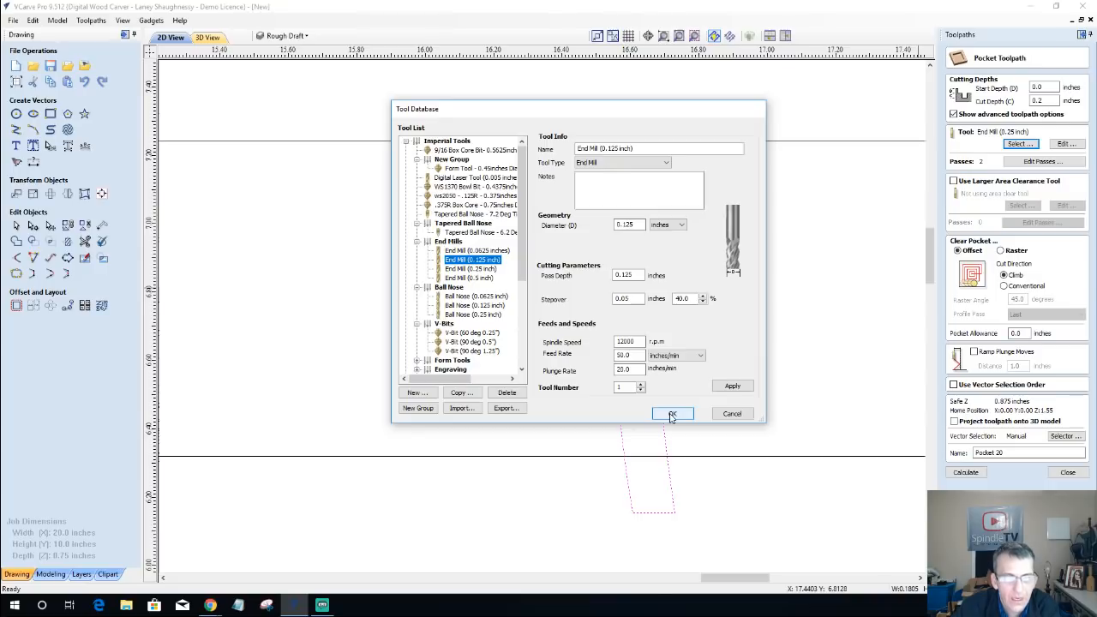
pyautogui.click(673, 414)
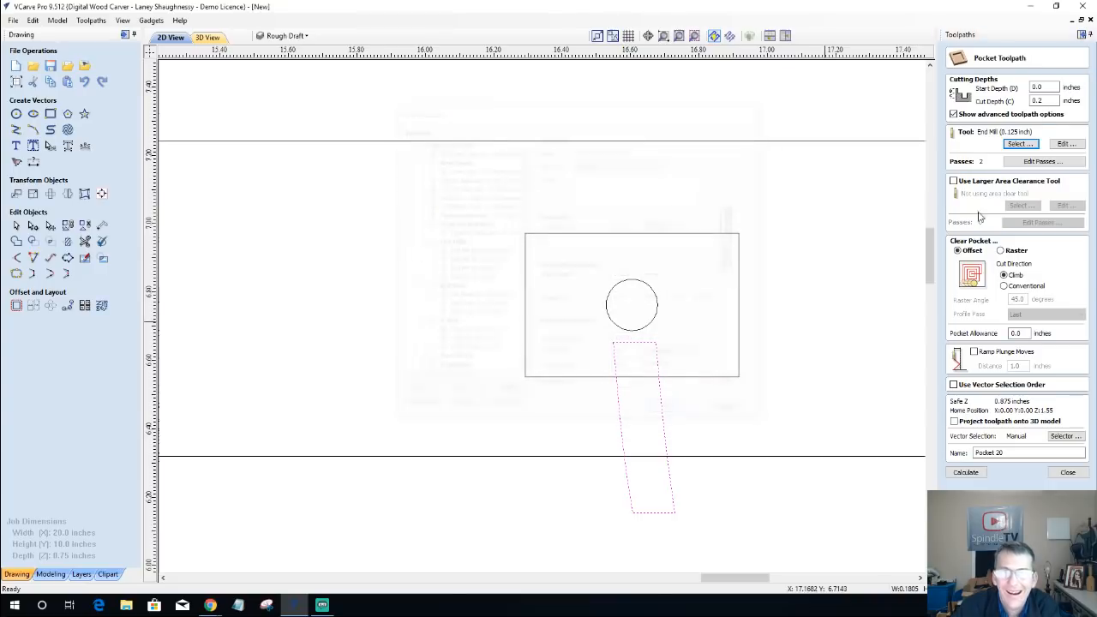
pyautogui.doubleClick(1038, 100)
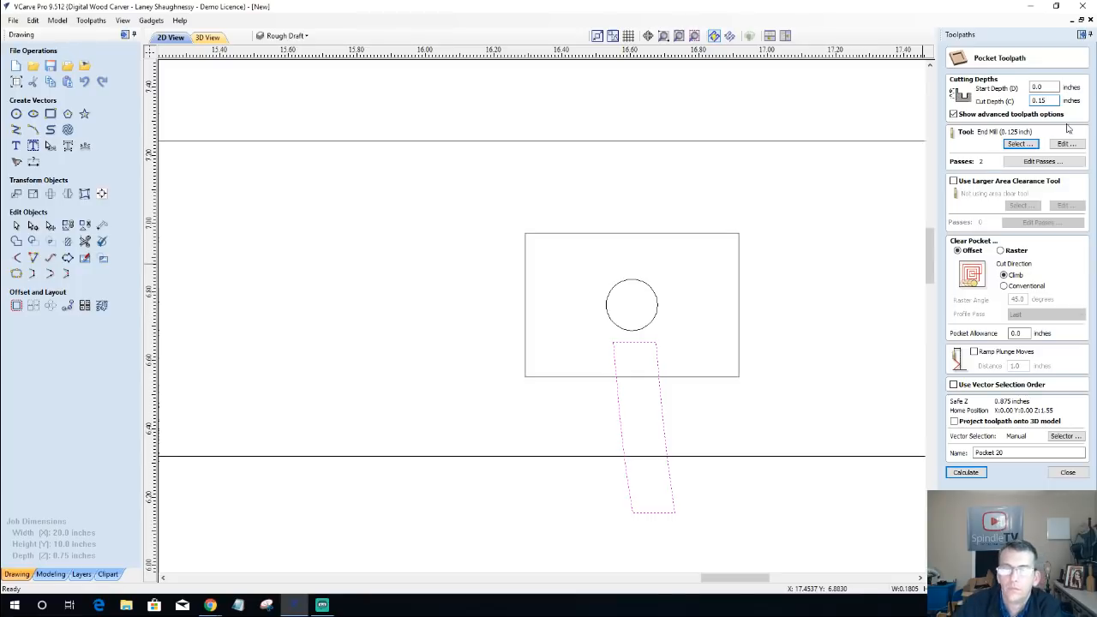
pyautogui.click(966, 473)
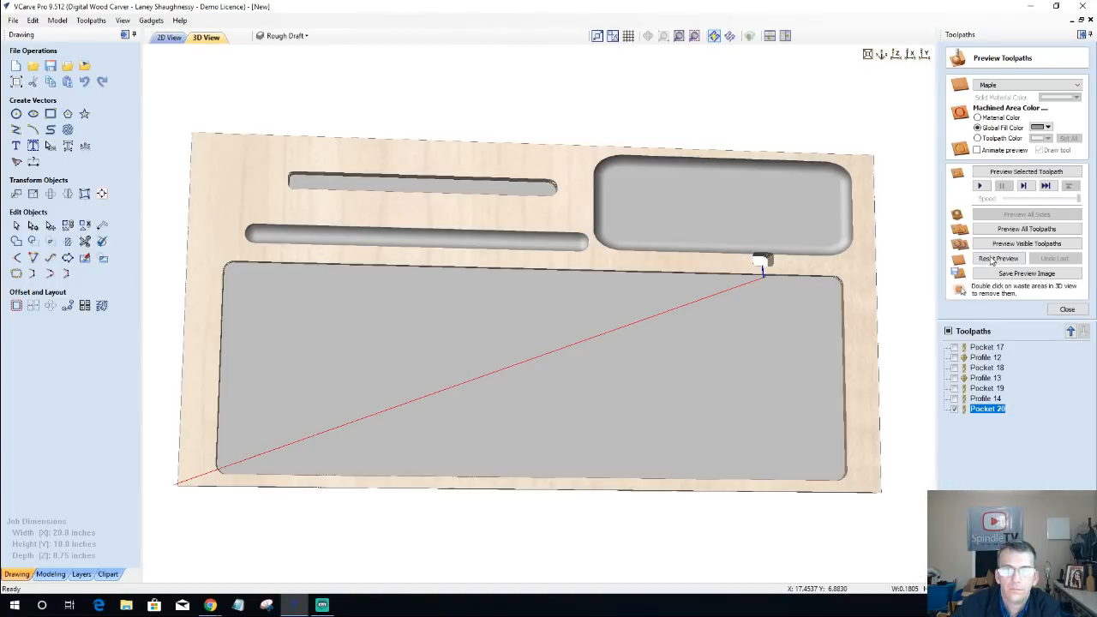
# Step: Preview the cable track's pocket toolpath and inspect the channel between the small cutout and the large lower pocket
pyautogui.click(1026, 171)
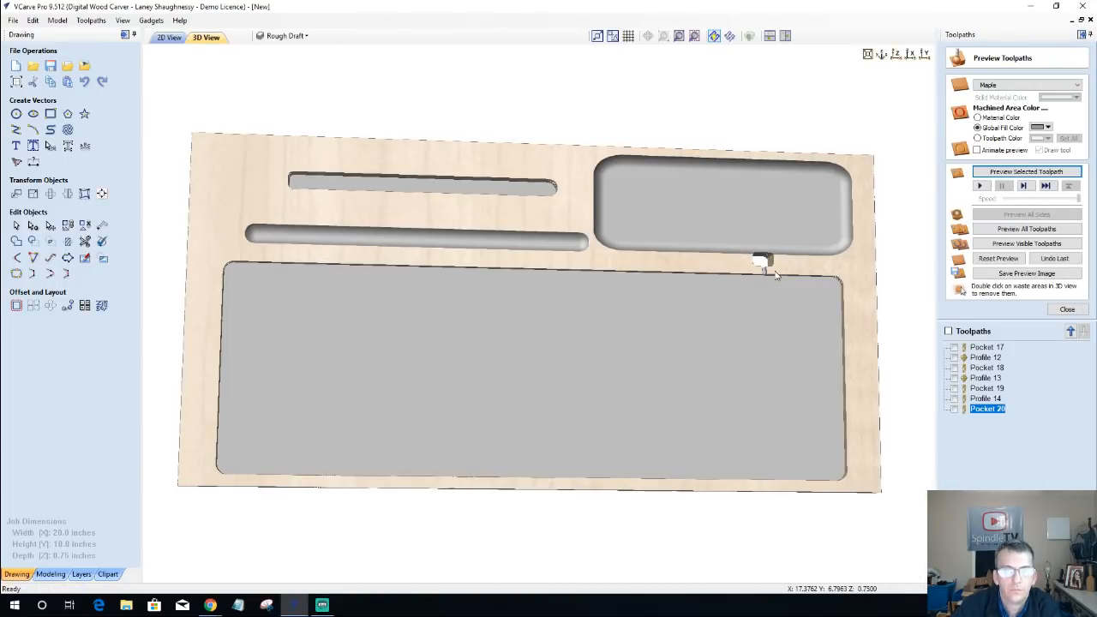
pyautogui.scroll(5, 774, 273)
pyautogui.scroll(-4, 815, 263)
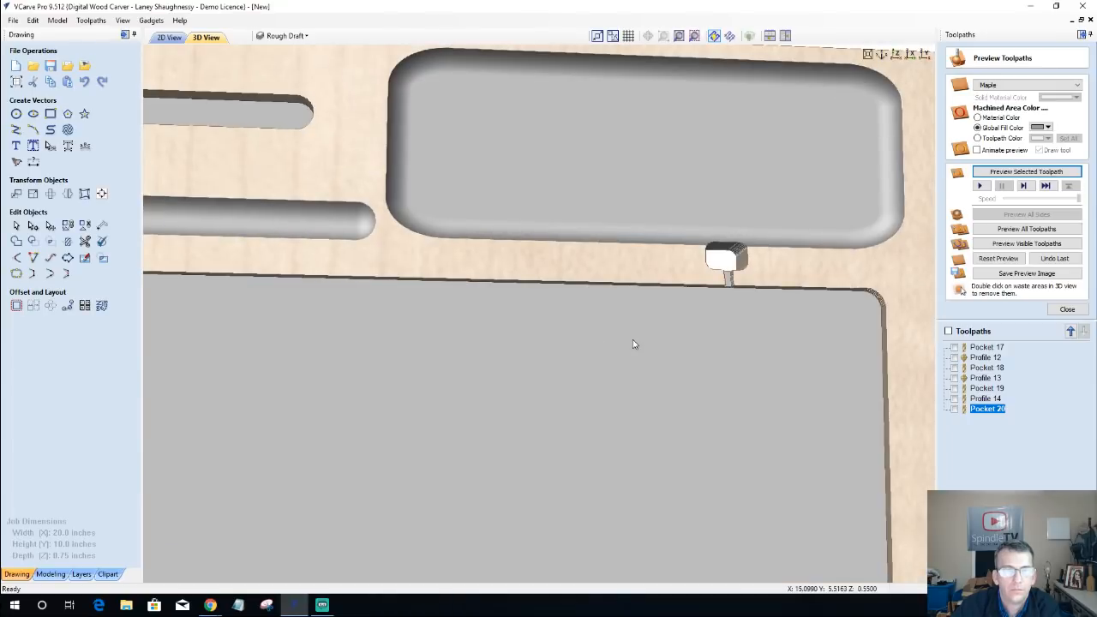
pyautogui.scroll(3, 747, 280)
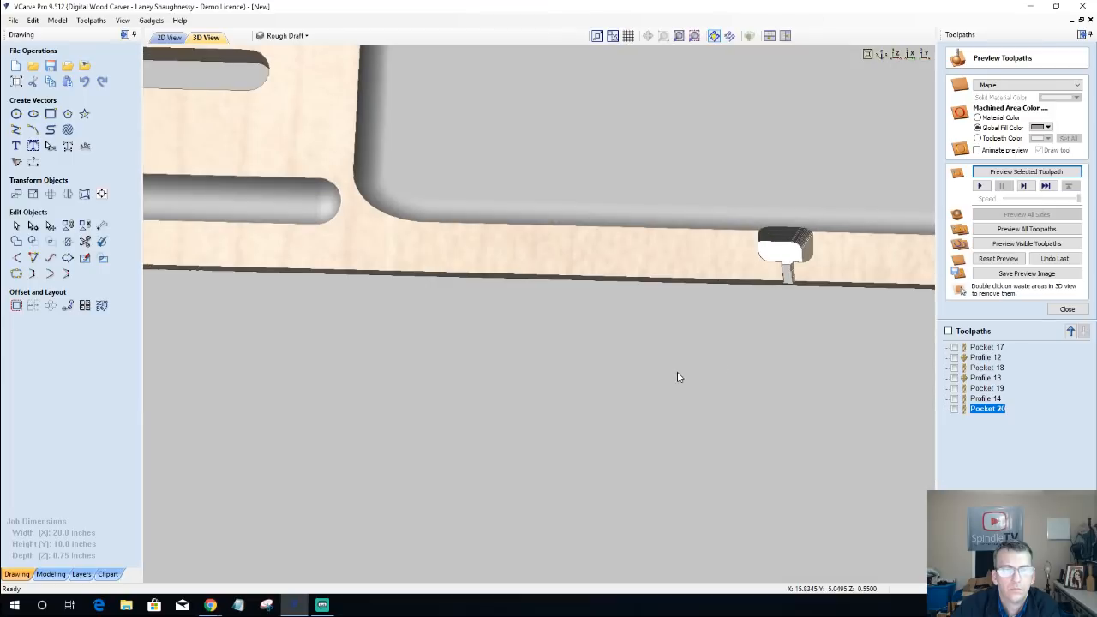
pyautogui.scroll(-2, 720, 365)
pyautogui.scroll(-1, 720, 365)
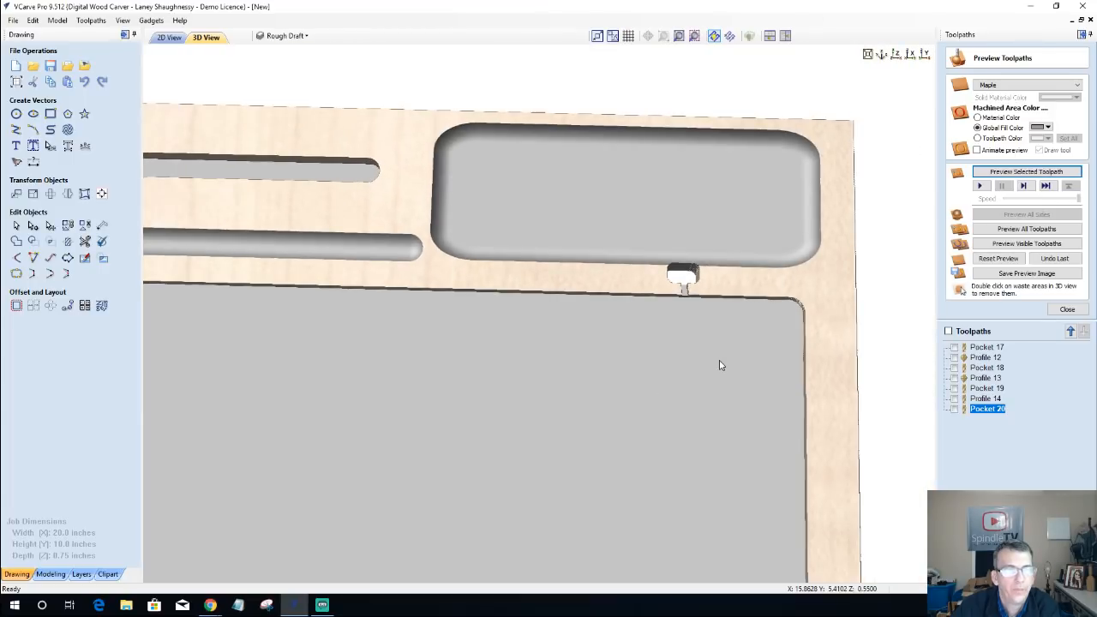
pyautogui.scroll(3, 712, 307)
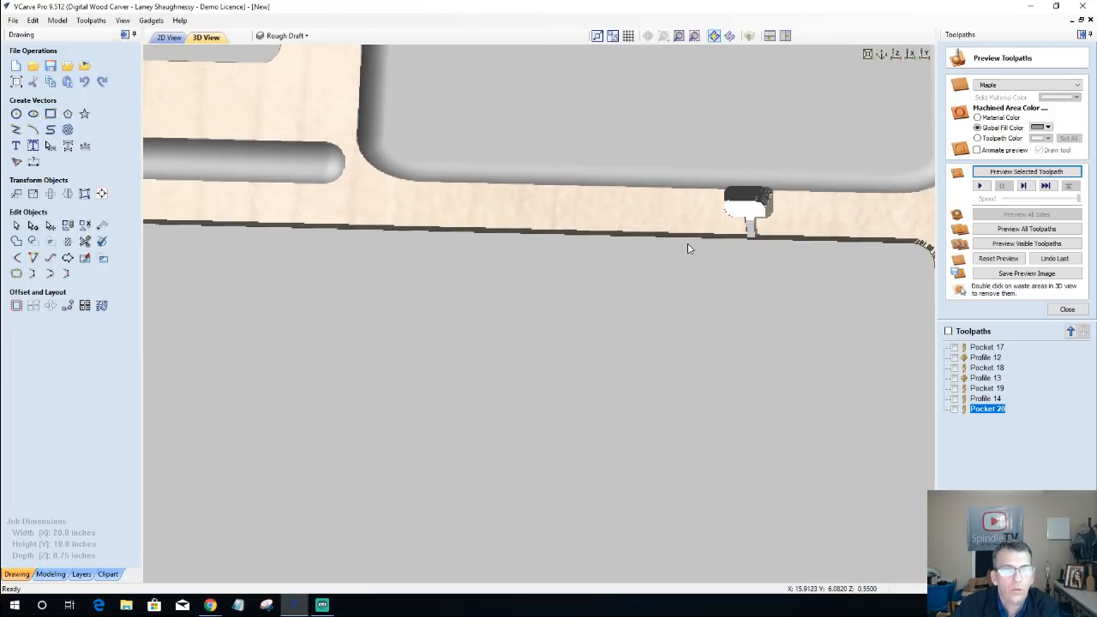
pyautogui.moveTo(687, 249); pyautogui.dragTo(677, 238, button='middle')
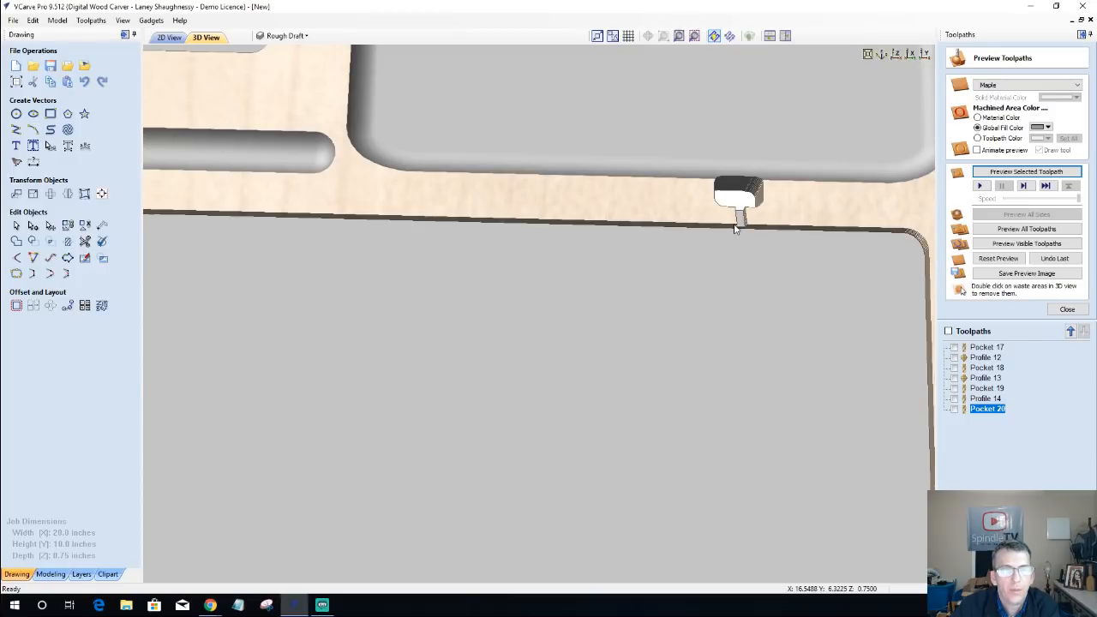
# Step: Recalculate the cable track's pocket toolpath with a 0.2 inch cut depth and preview the channel
pyautogui.doubleClick(986, 409)
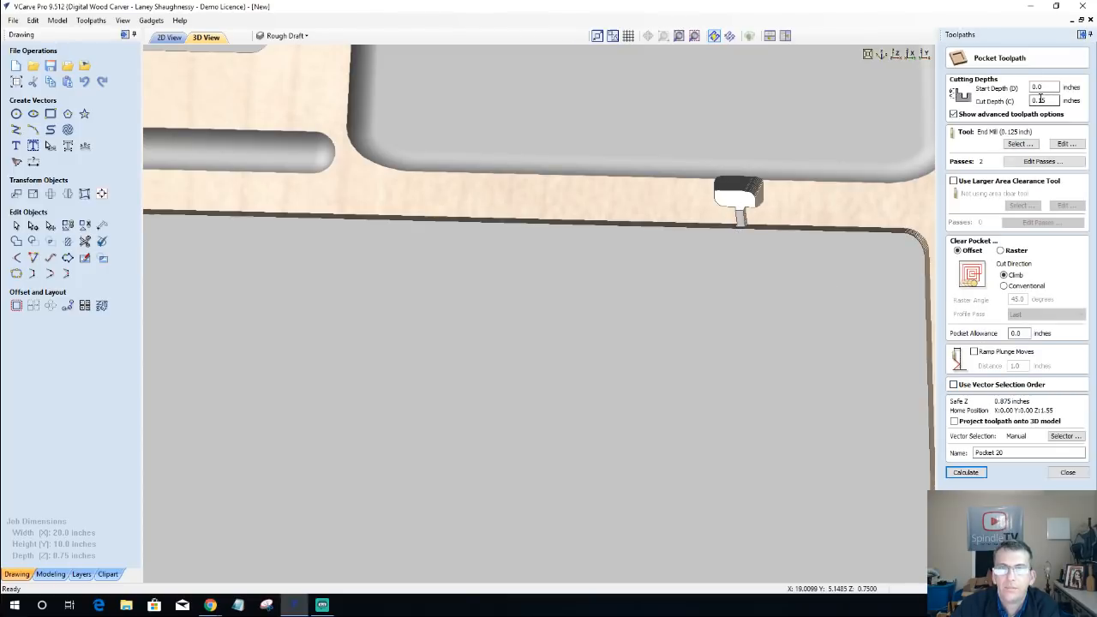
pyautogui.write('0.2')
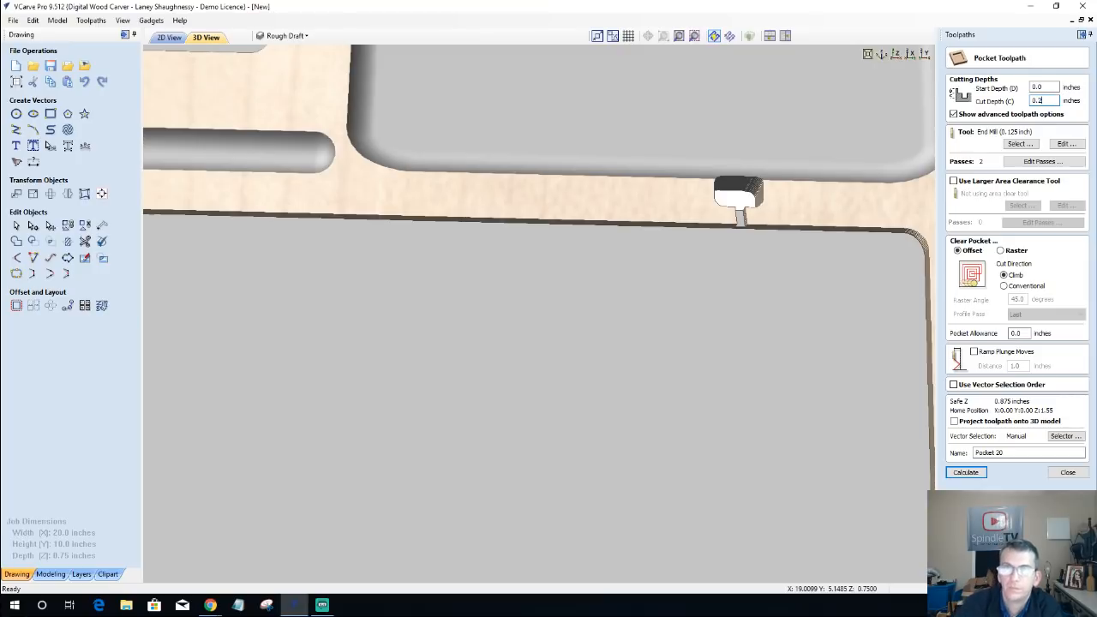
pyautogui.click(969, 472)
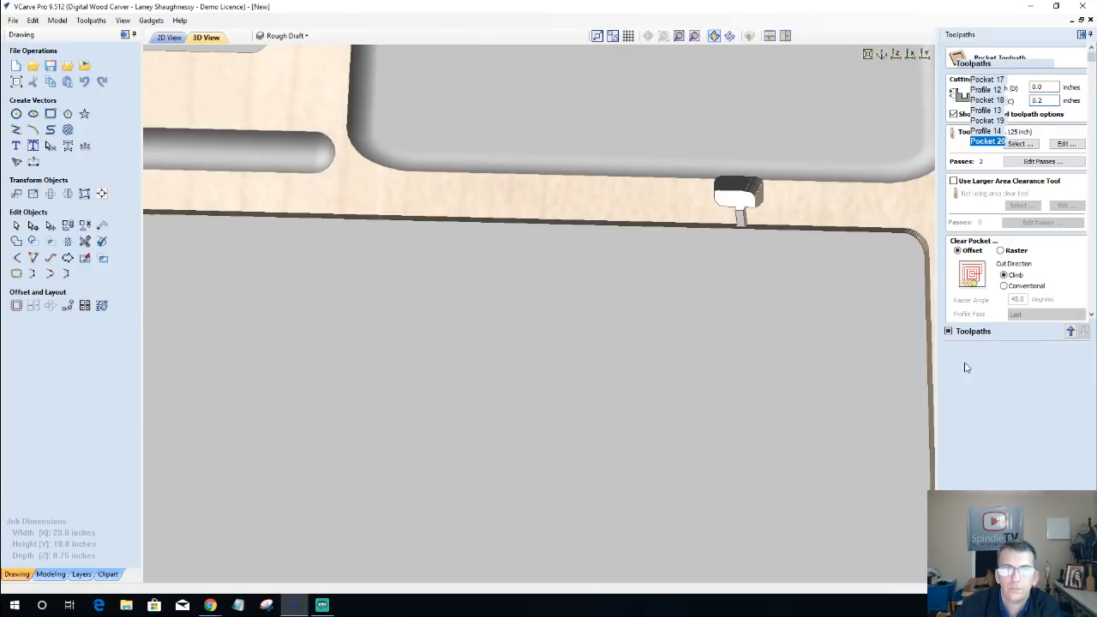
pyautogui.click(1026, 172)
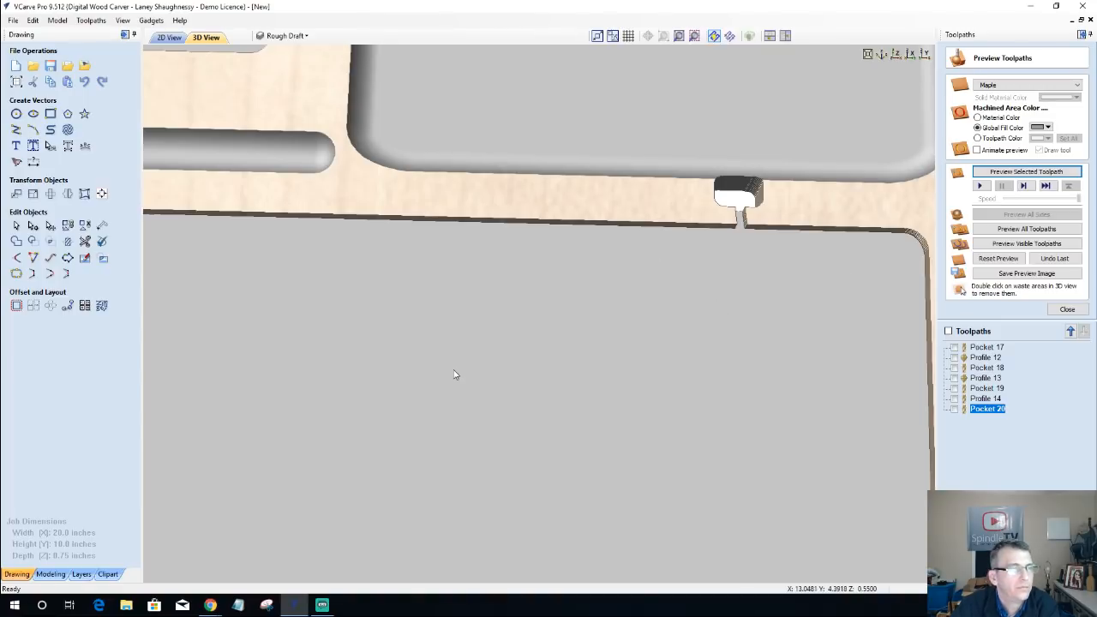
pyautogui.scroll(-4, 454, 375)
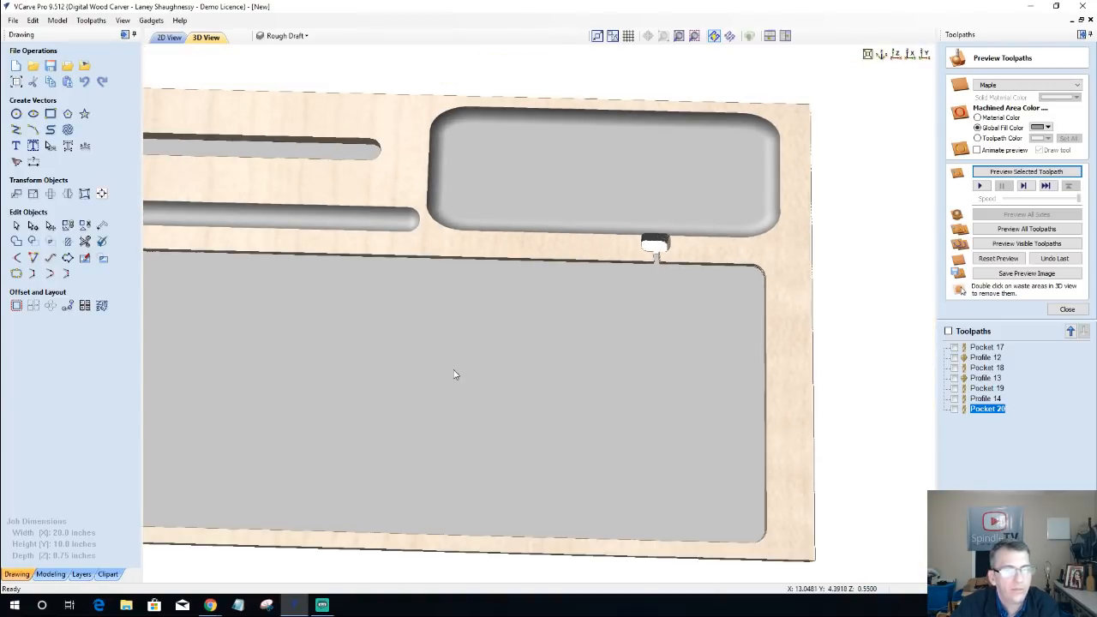
pyautogui.scroll(-4, 700, 342)
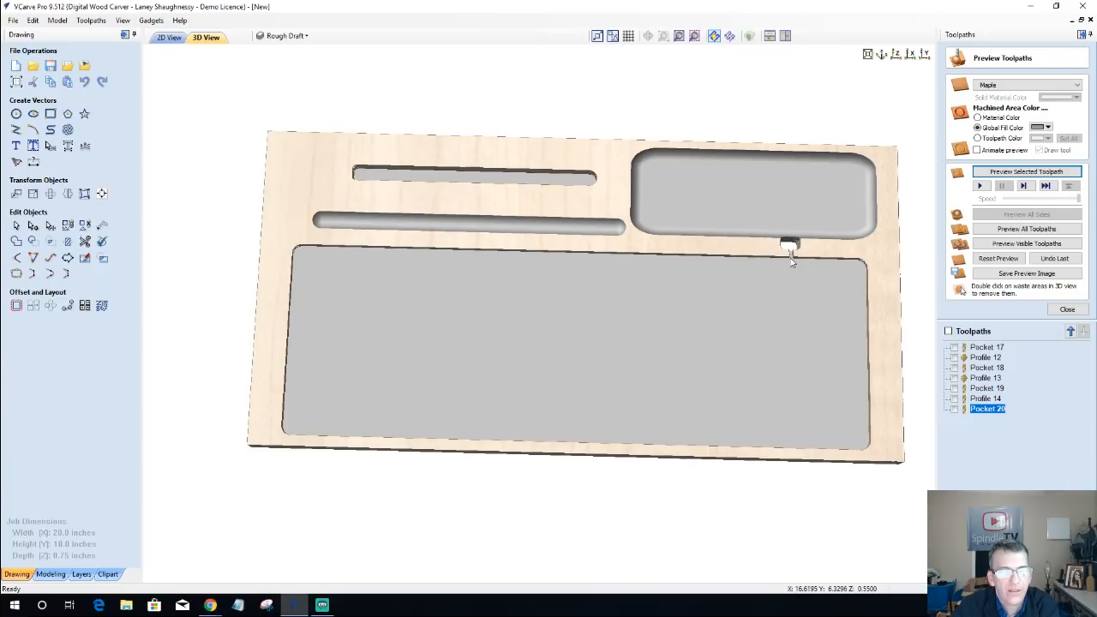
pyautogui.scroll(3, 808, 274)
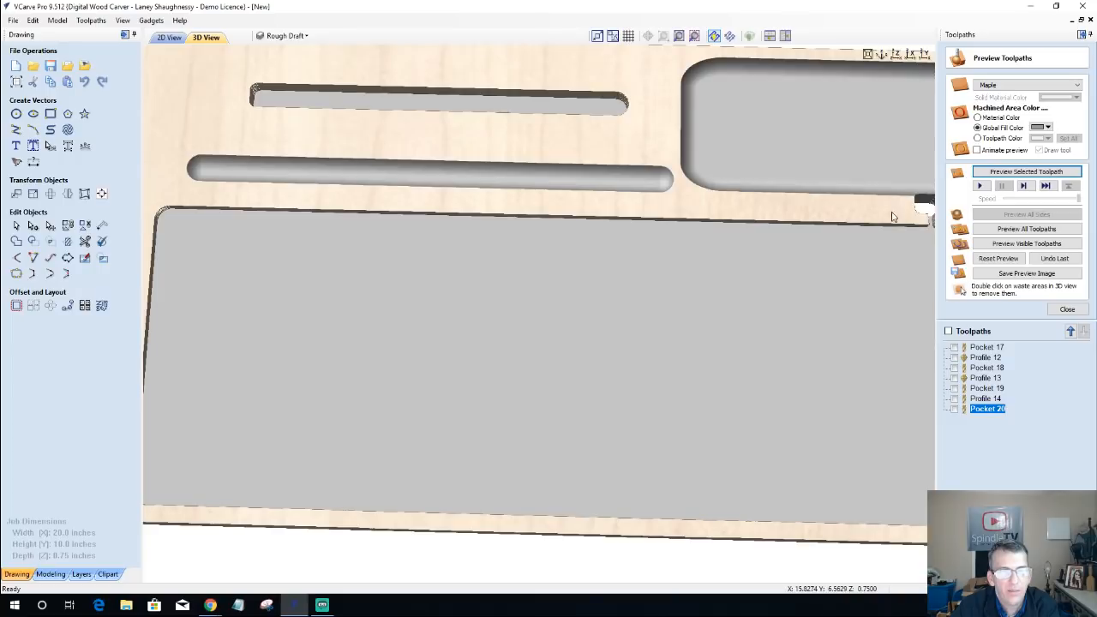
pyautogui.moveTo(756, 271); pyautogui.dragTo(623, 276, button='middle')
pyautogui.scroll(2, 677, 271)
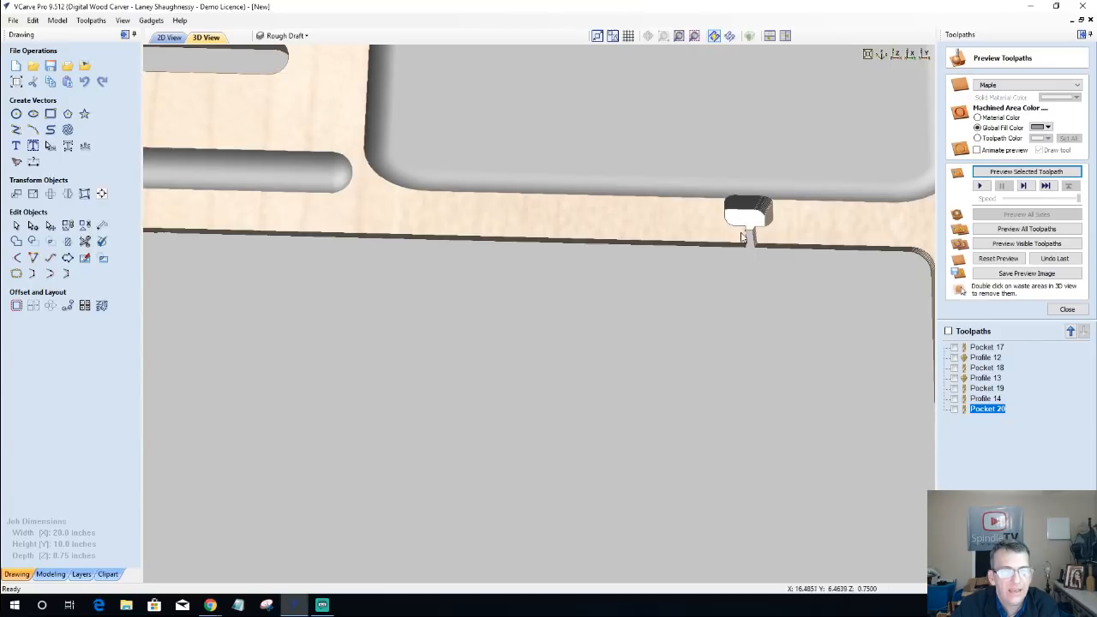
# Step: Delete the cable track's pocket toolpath, Pocket 20, and rerun the preview from a blank board with all remaining toolpaths
pyautogui.rightClick(987, 417)
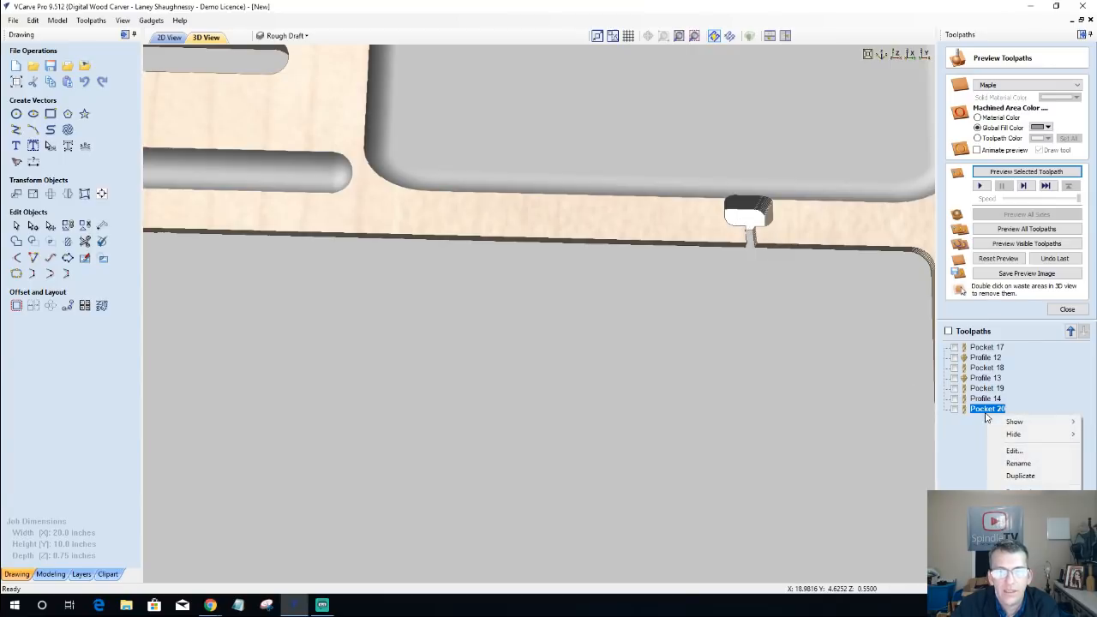
pyautogui.click(1012, 477)
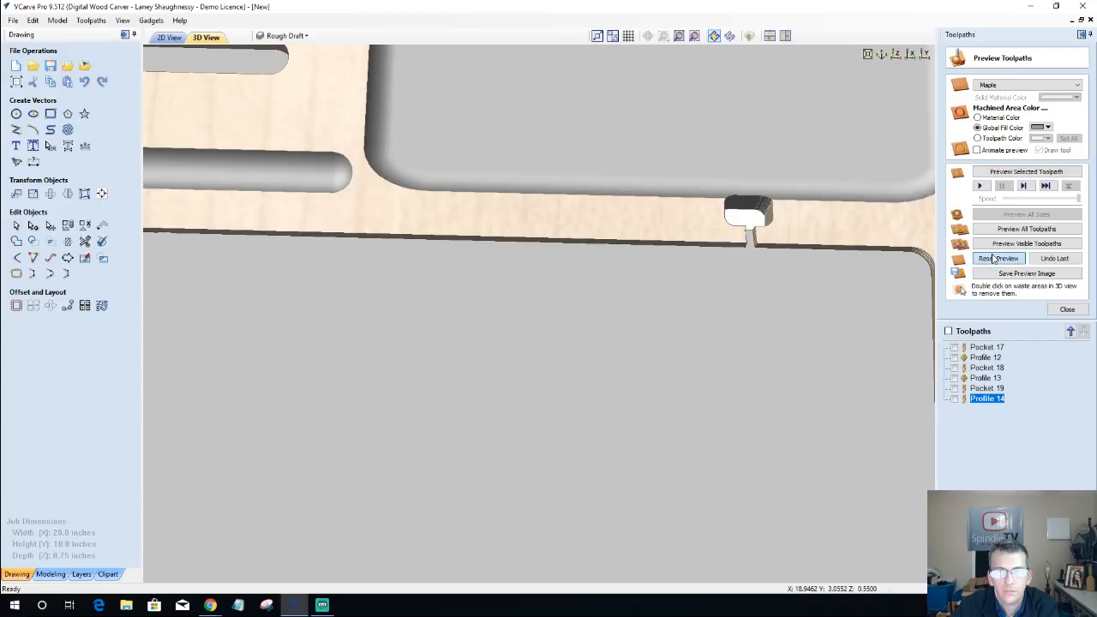
pyautogui.click(993, 258)
pyautogui.click(1002, 231)
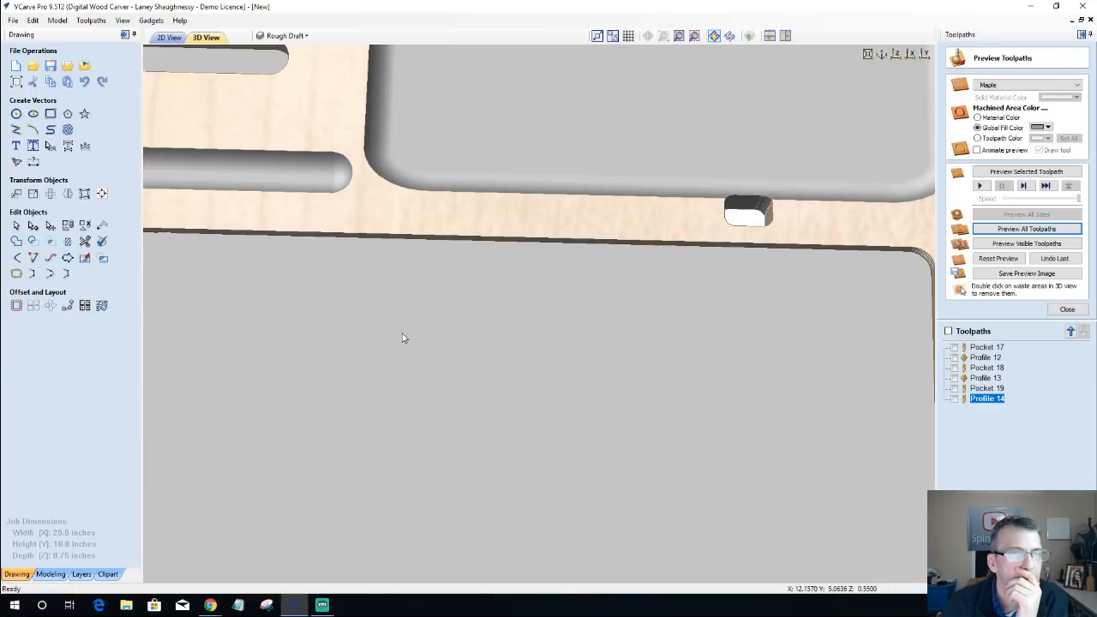
pyautogui.scroll(-5, 442, 353)
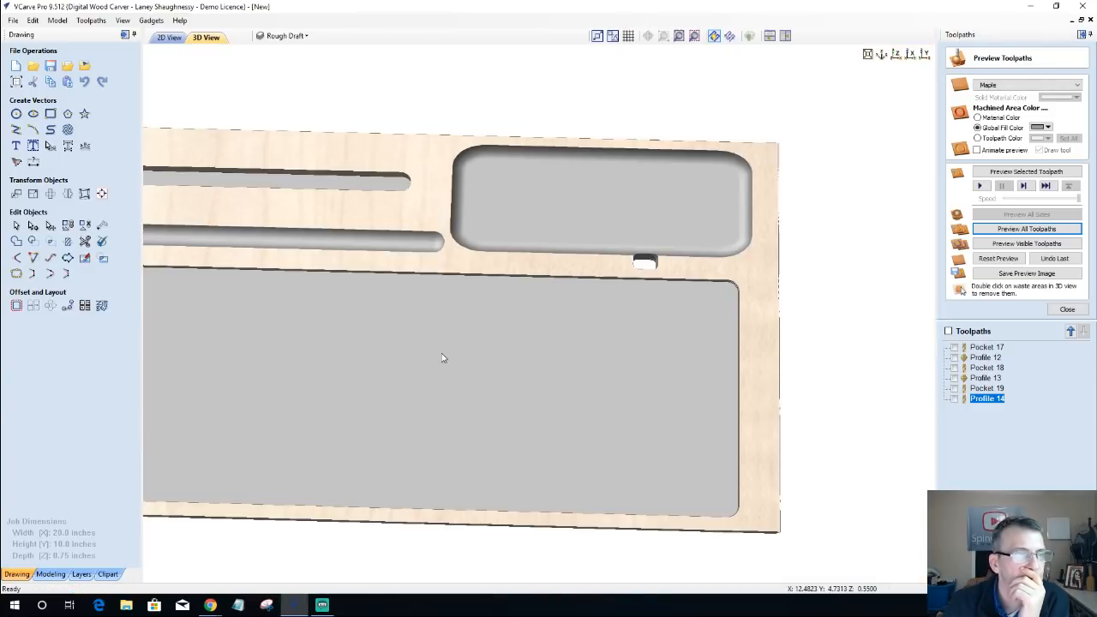
pyautogui.moveTo(326, 333); pyautogui.dragTo(839, 365, button='middle')
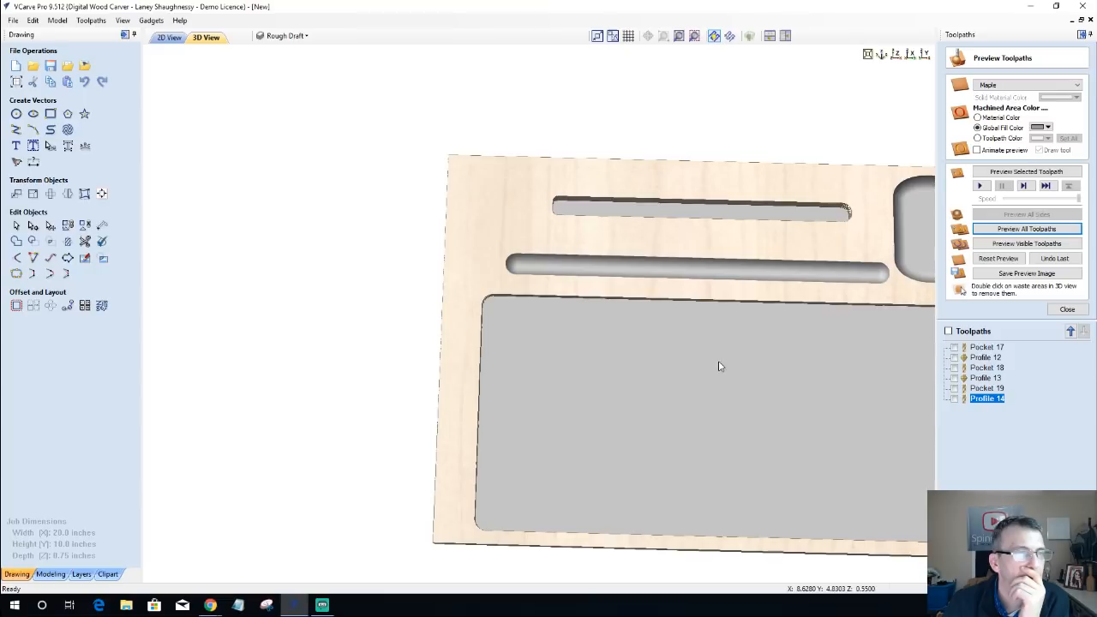
# Step: Change the job type to double sided and recalculate all toolpaths
pyautogui.click(15, 83)
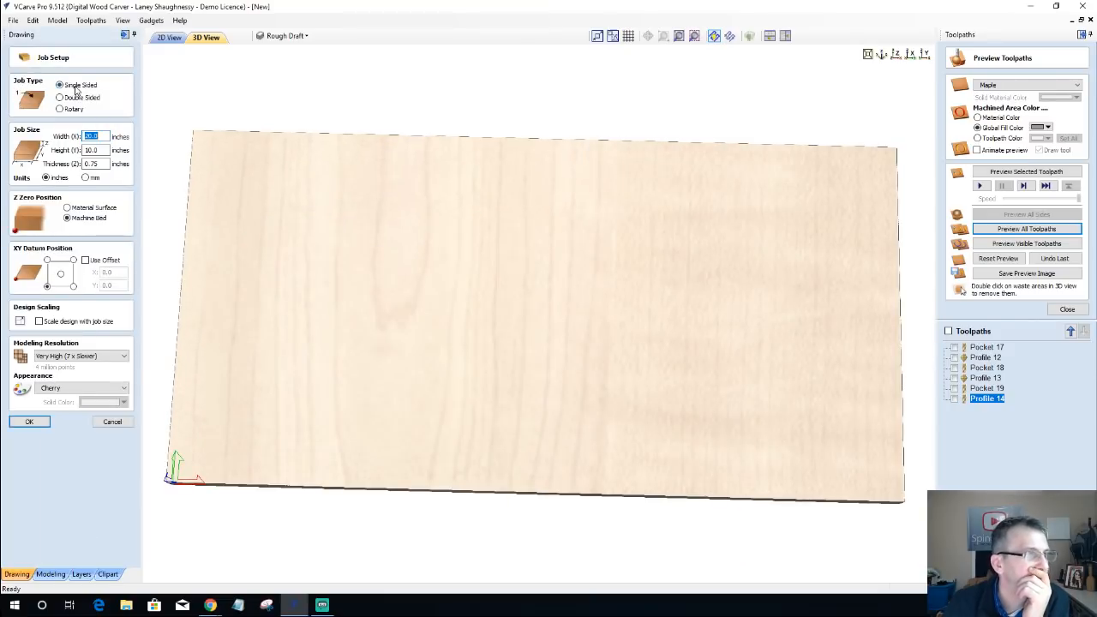
pyautogui.click(59, 98)
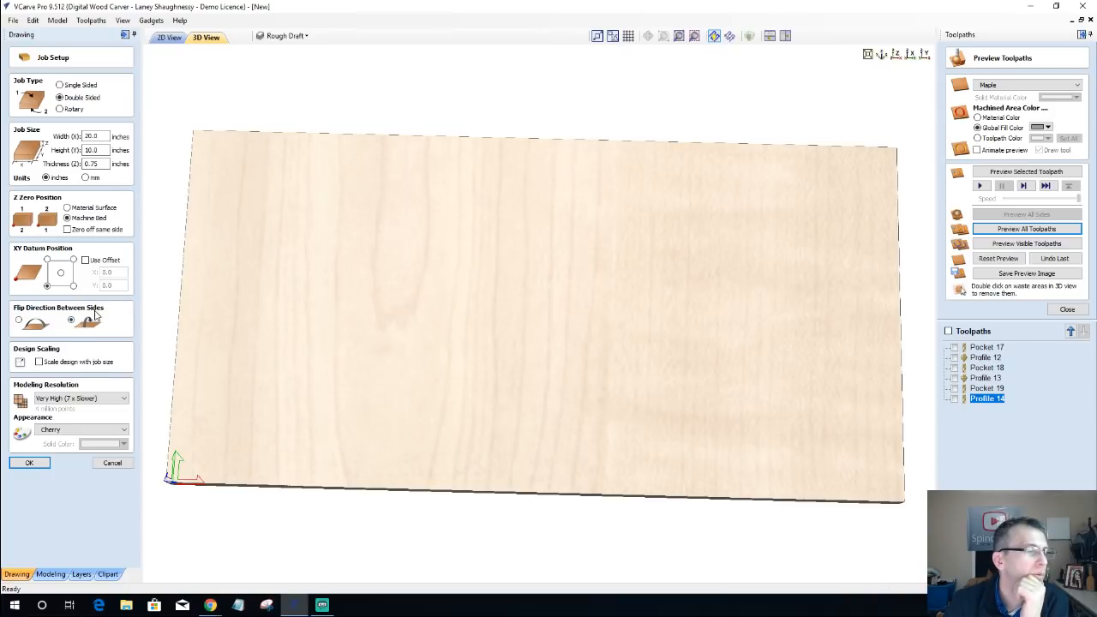
pyautogui.click(32, 463)
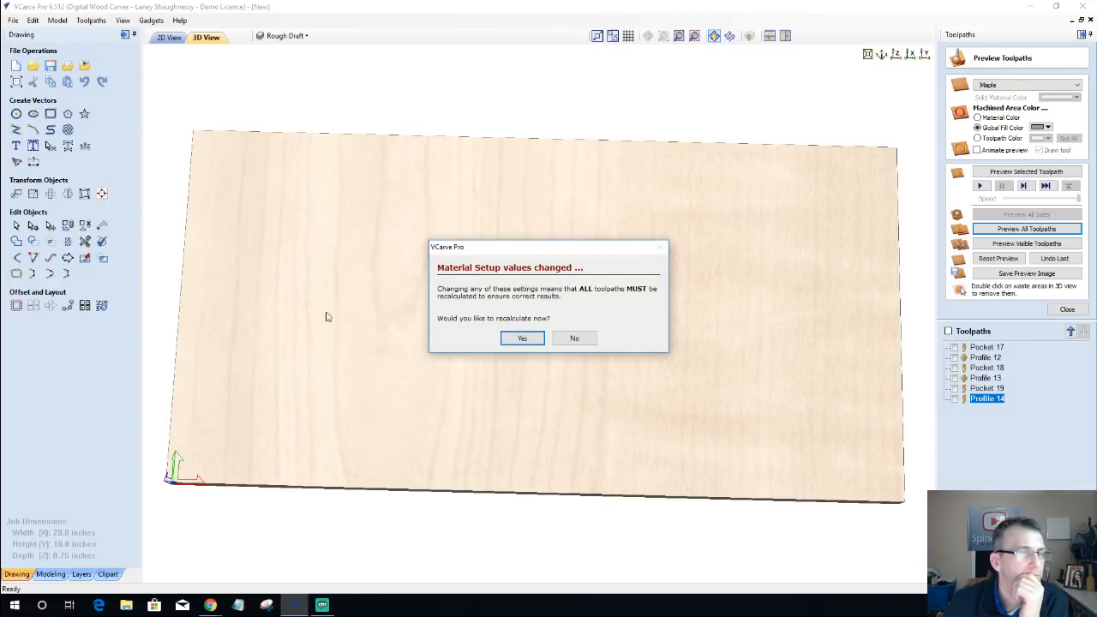
pyautogui.click(520, 341)
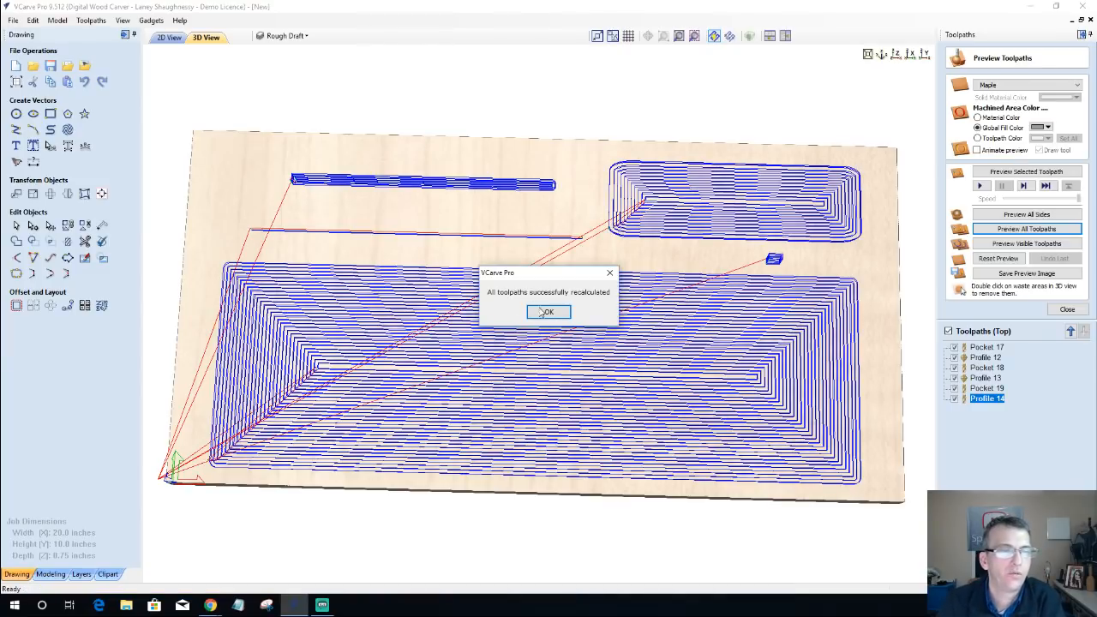
pyautogui.click(545, 312)
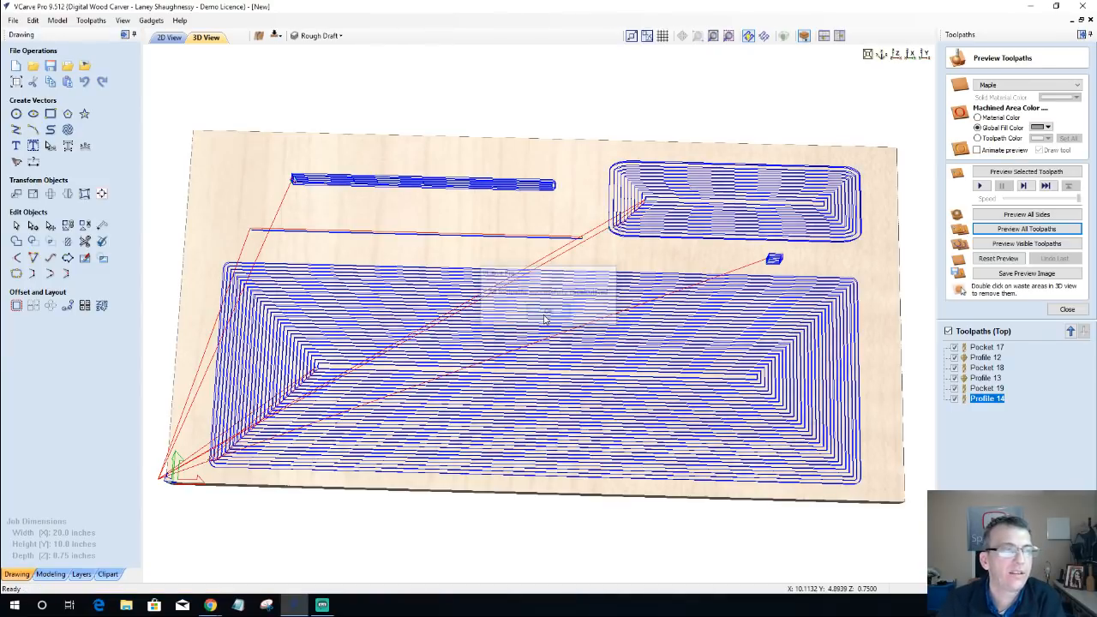
# Step: Show the Cable Track layer and move its full curved track outline to the other side of the job
pyautogui.click(168, 38)
pyautogui.scroll(3, 414, 341)
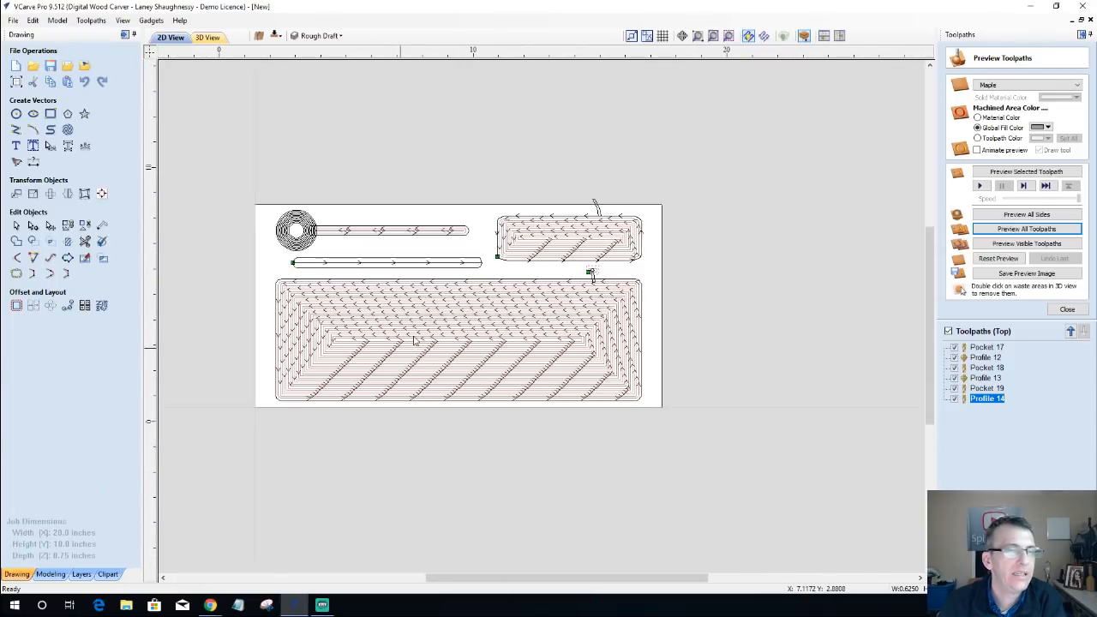
pyautogui.scroll(3, 414, 341)
pyautogui.scroll(-3, 437, 291)
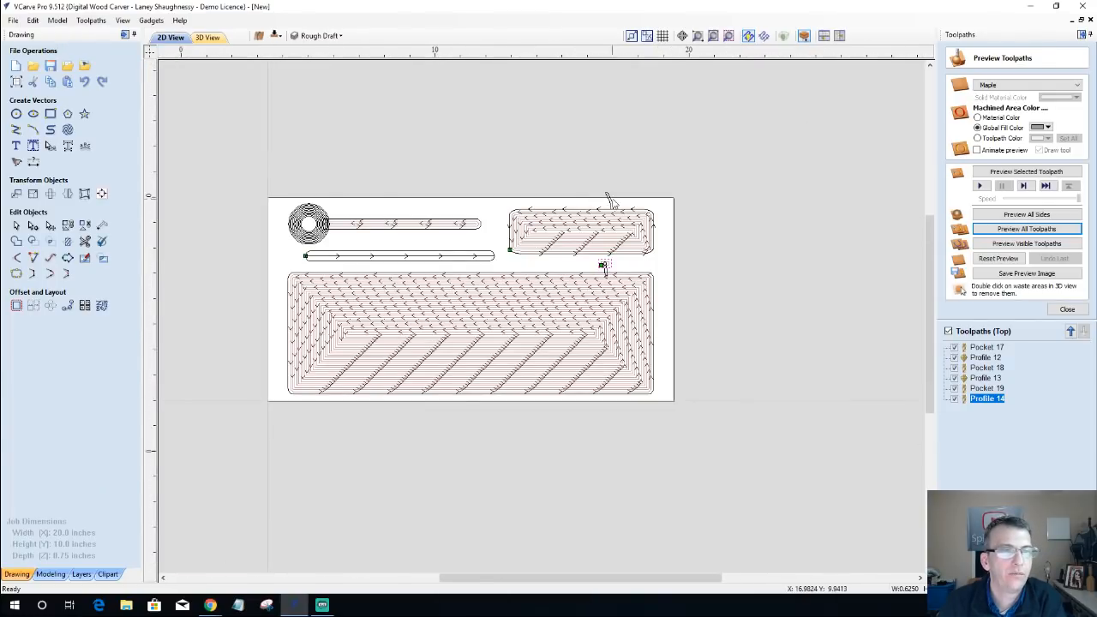
pyautogui.scroll(2, 606, 199)
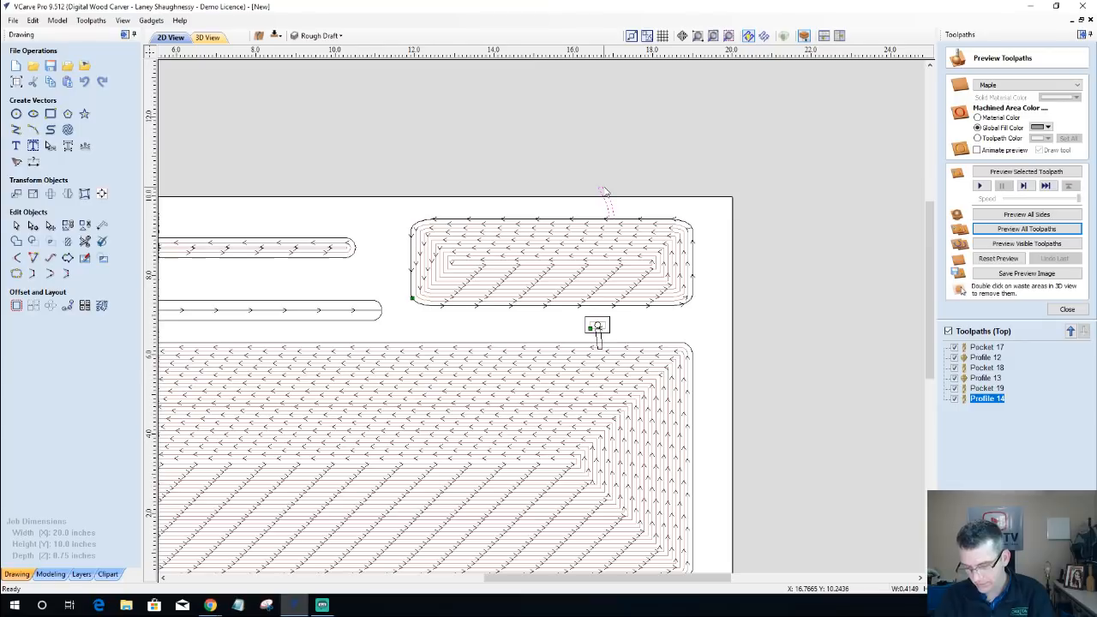
pyautogui.click(319, 36)
pyautogui.click(312, 79)
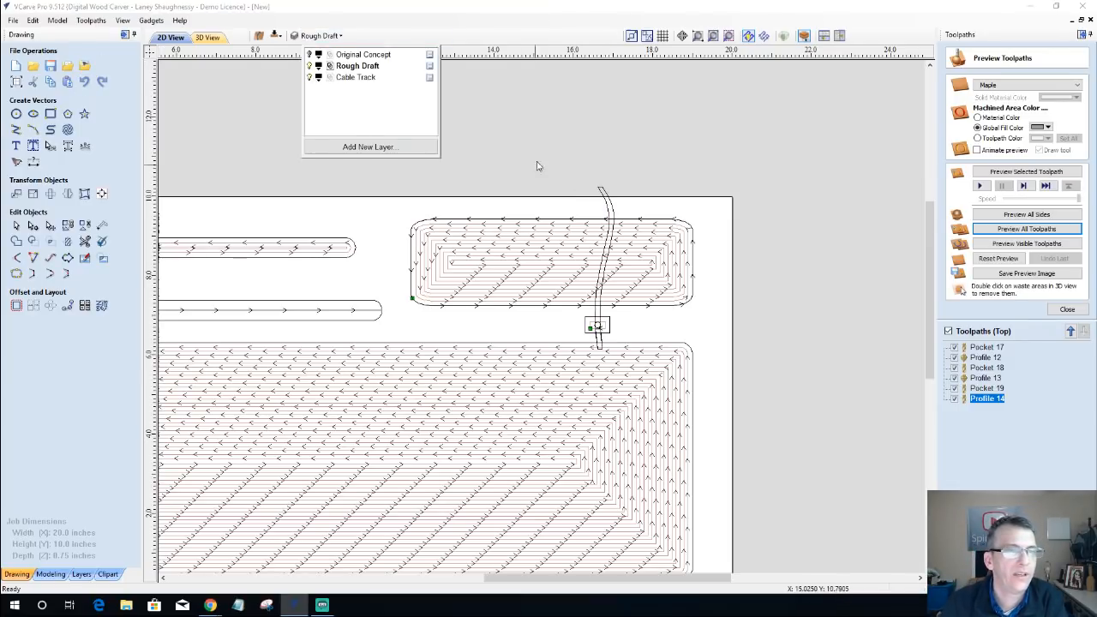
pyautogui.click(605, 196)
pyautogui.rightClick(604, 196)
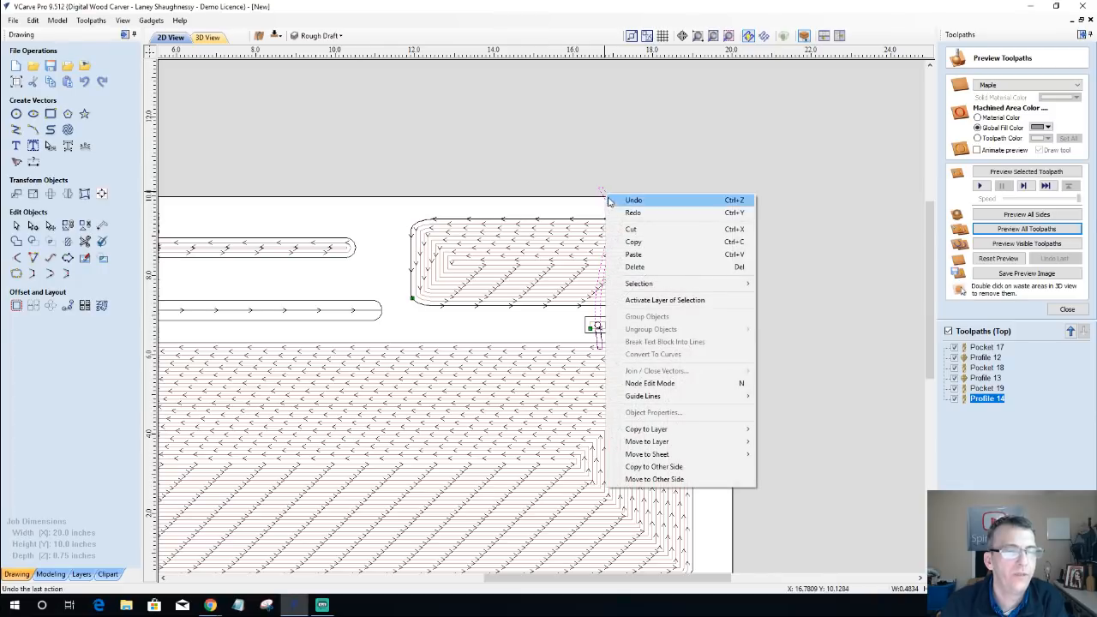
pyautogui.click(672, 483)
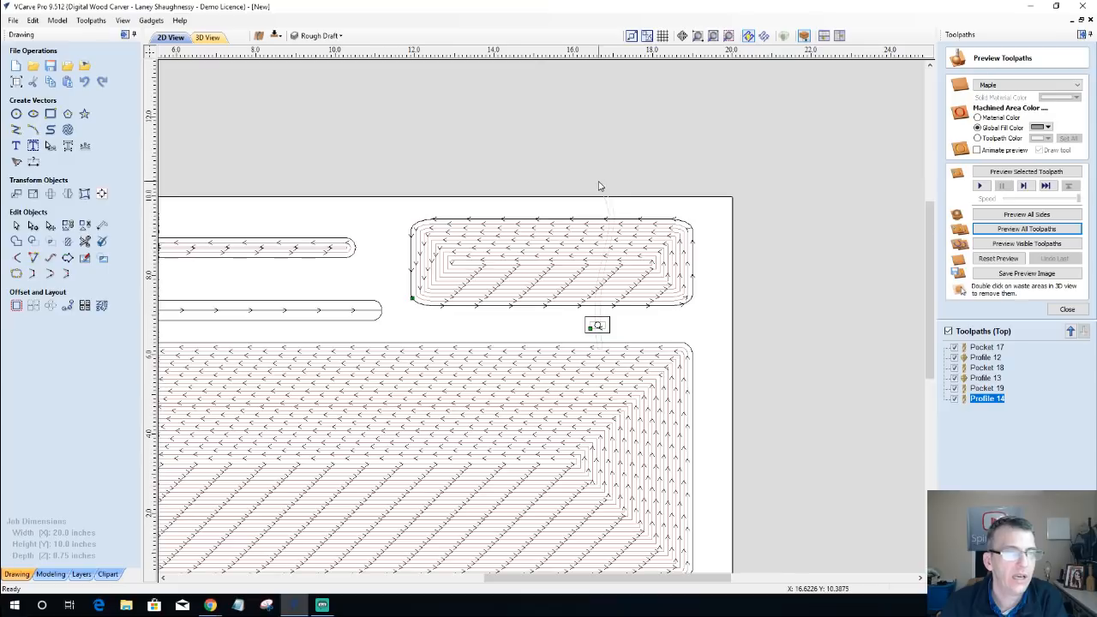
# Step: Check the moved cable track's ghost outline against the top-side pockets and switch the 2D view to the bottom side
pyautogui.scroll(4, 611, 228)
pyautogui.scroll(1, 611, 228)
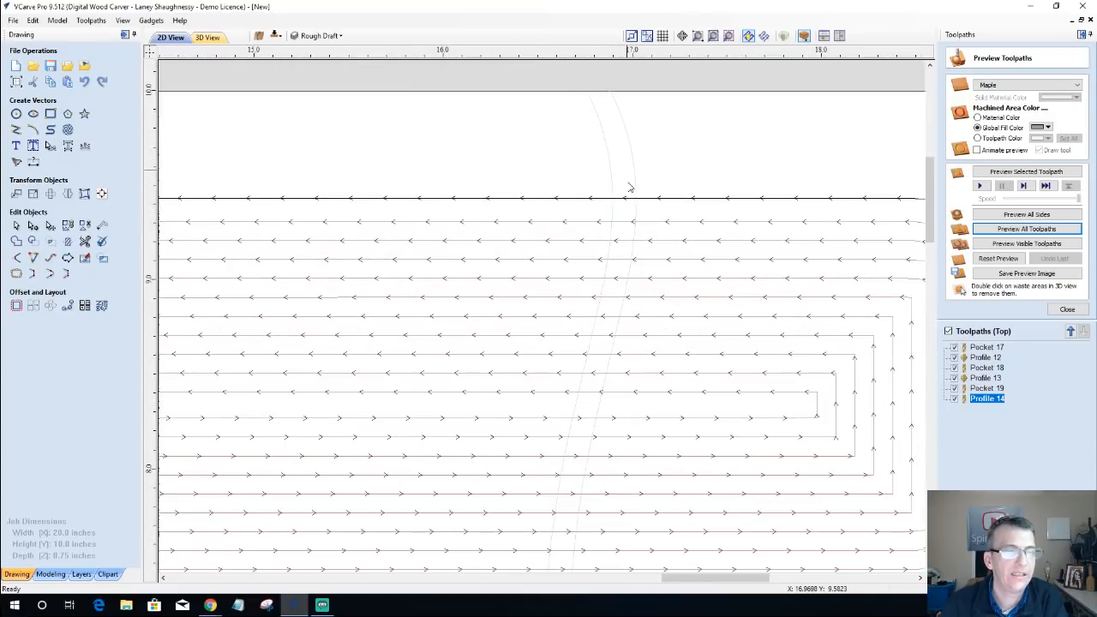
pyautogui.scroll(-2, 580, 441)
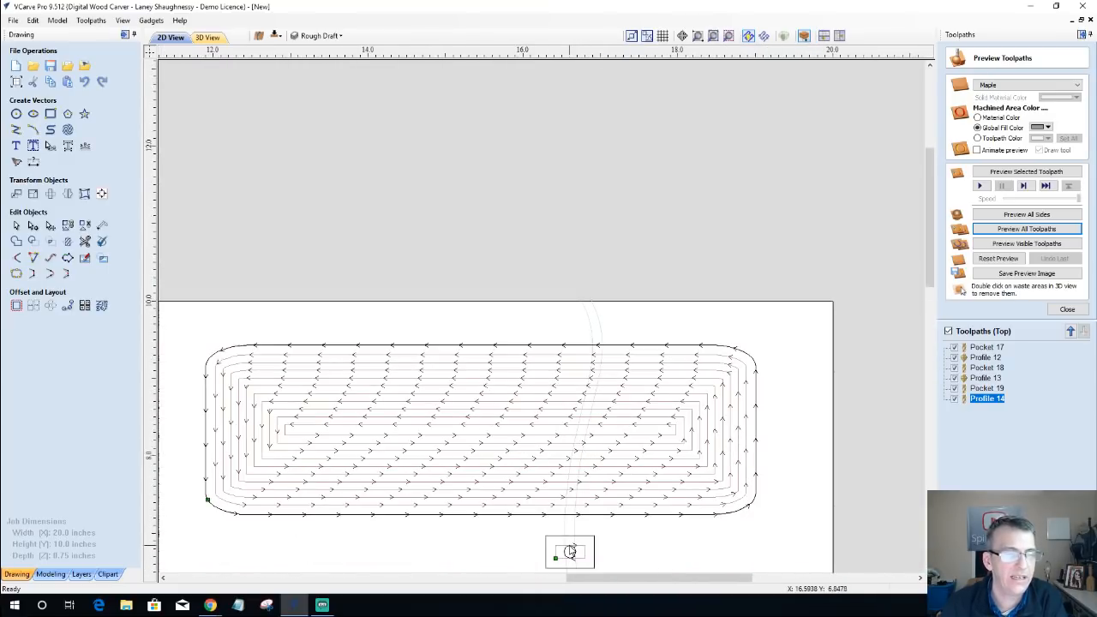
pyautogui.scroll(1, 570, 551)
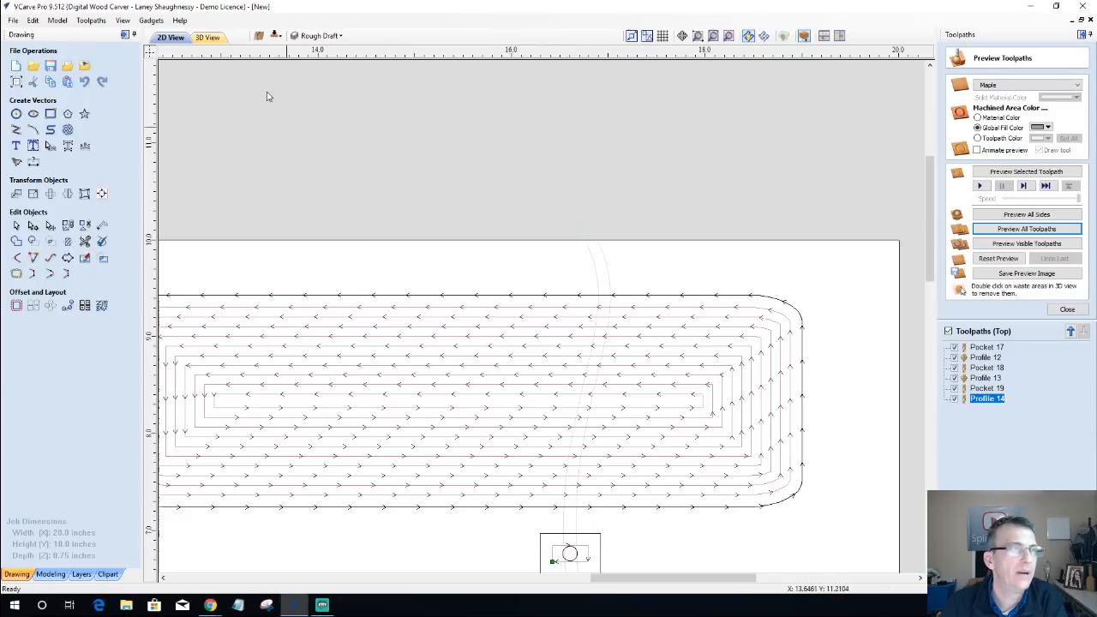
pyautogui.scroll(-2, 558, 340)
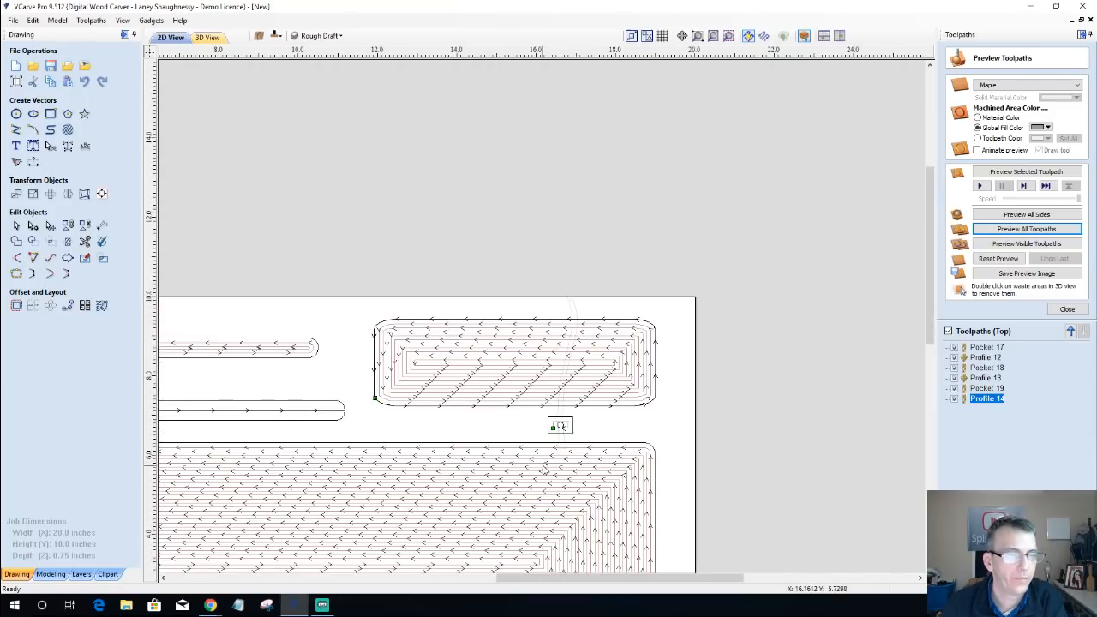
pyautogui.scroll(3, 553, 463)
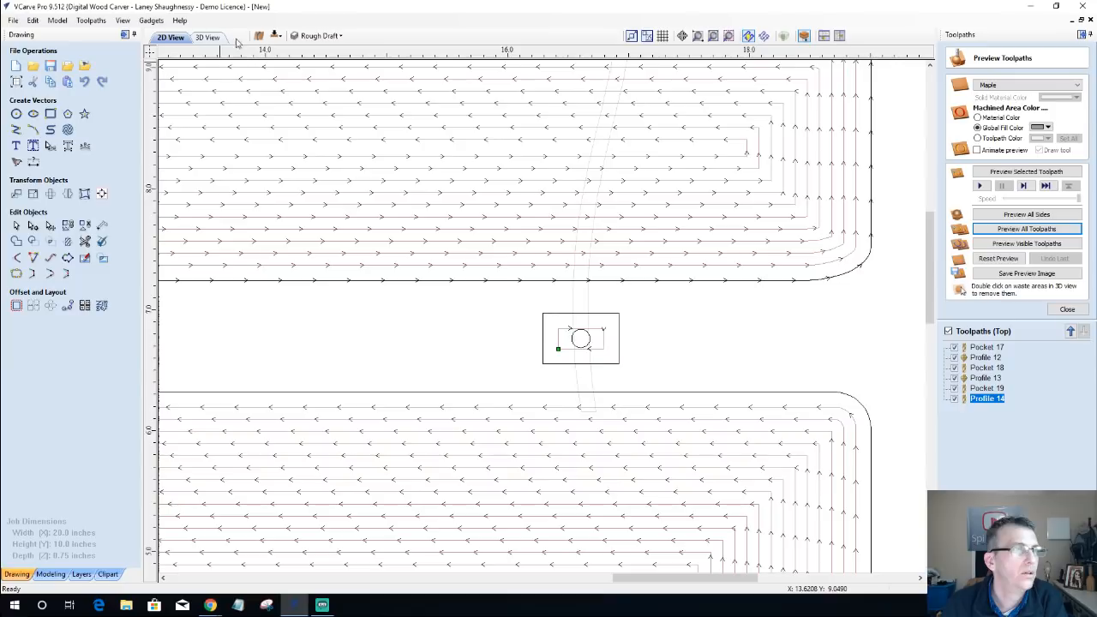
pyautogui.click(275, 36)
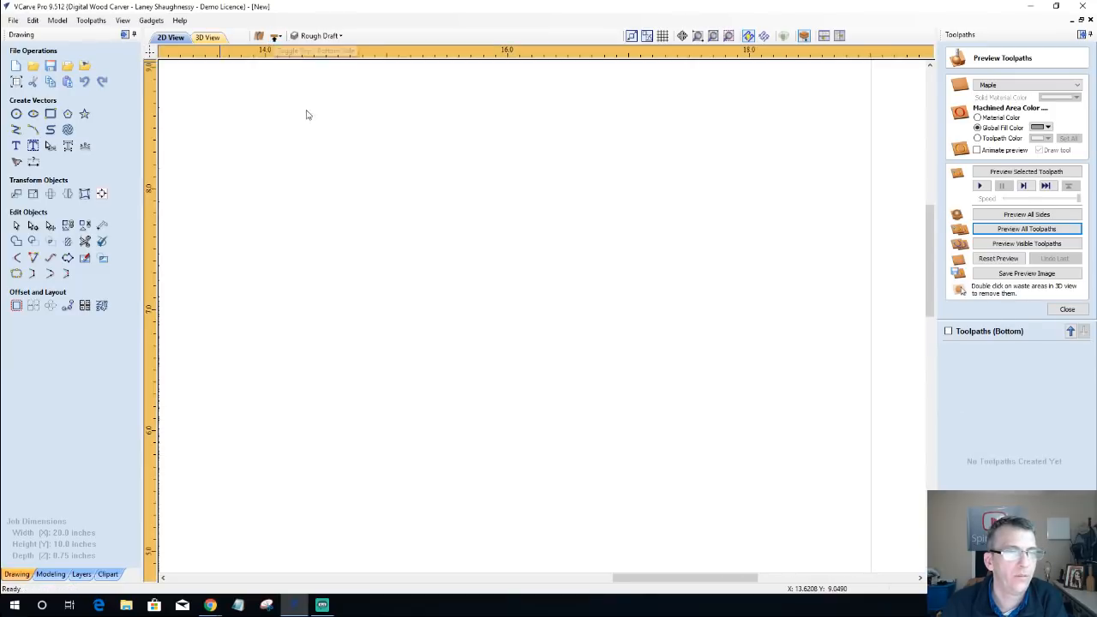
pyautogui.scroll(-10, 487, 335)
pyautogui.scroll(7, 527, 383)
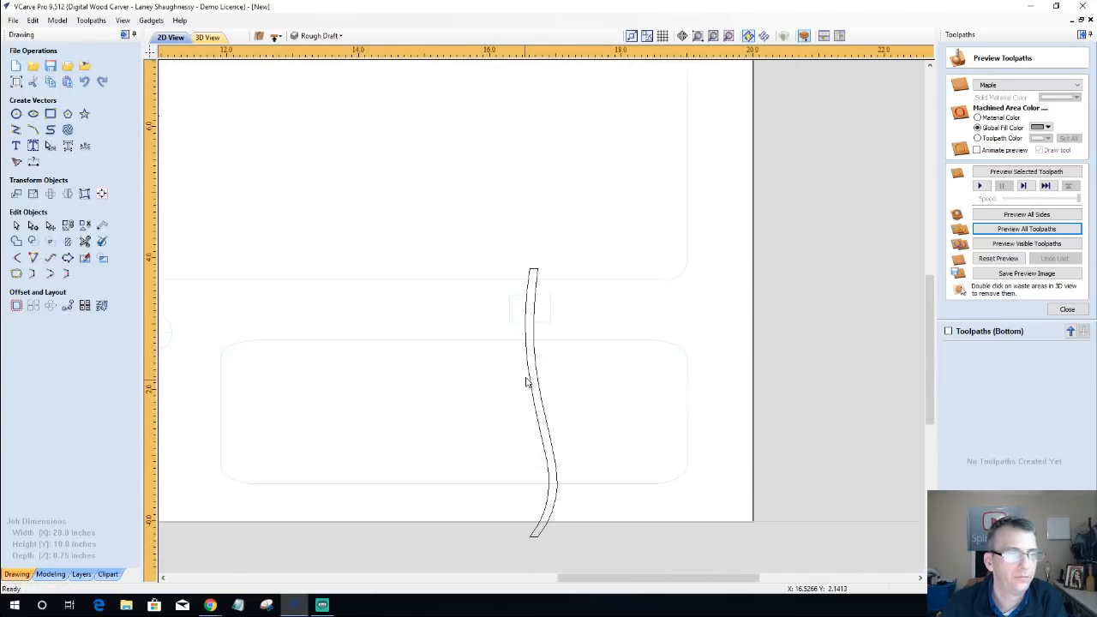
# Step: Move the cable track down so its upper end sits inside the small rectangle's outline, and close the toolpath preview
pyautogui.scroll(2, 523, 342)
pyautogui.click(533, 318)
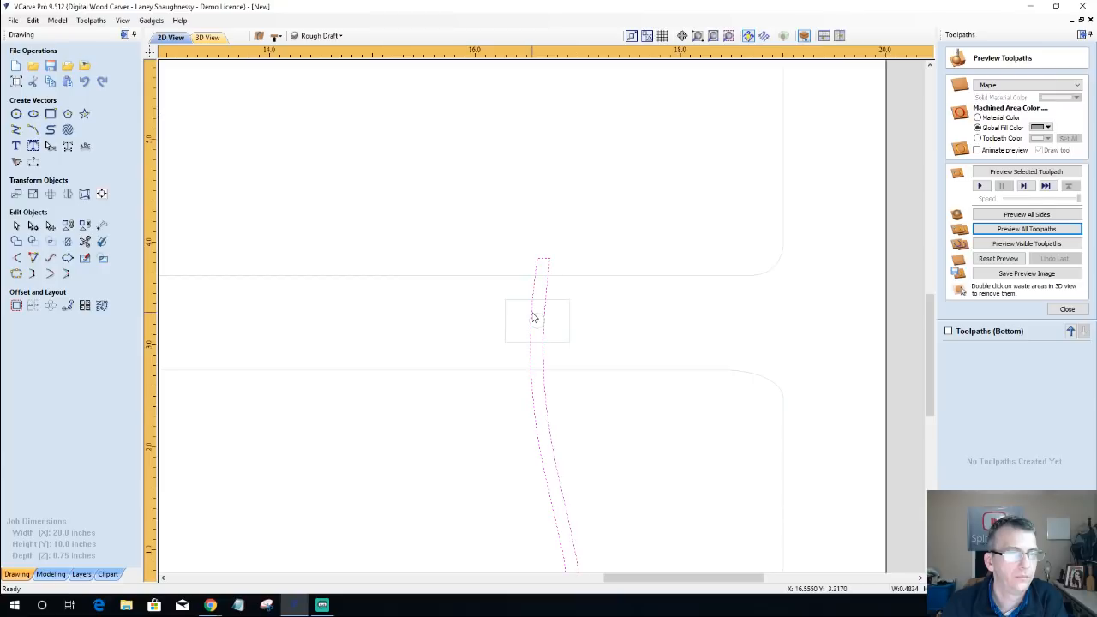
pyautogui.moveTo(557, 252); pyautogui.dragTo(551, 317)
pyautogui.scroll(-3, 590, 401)
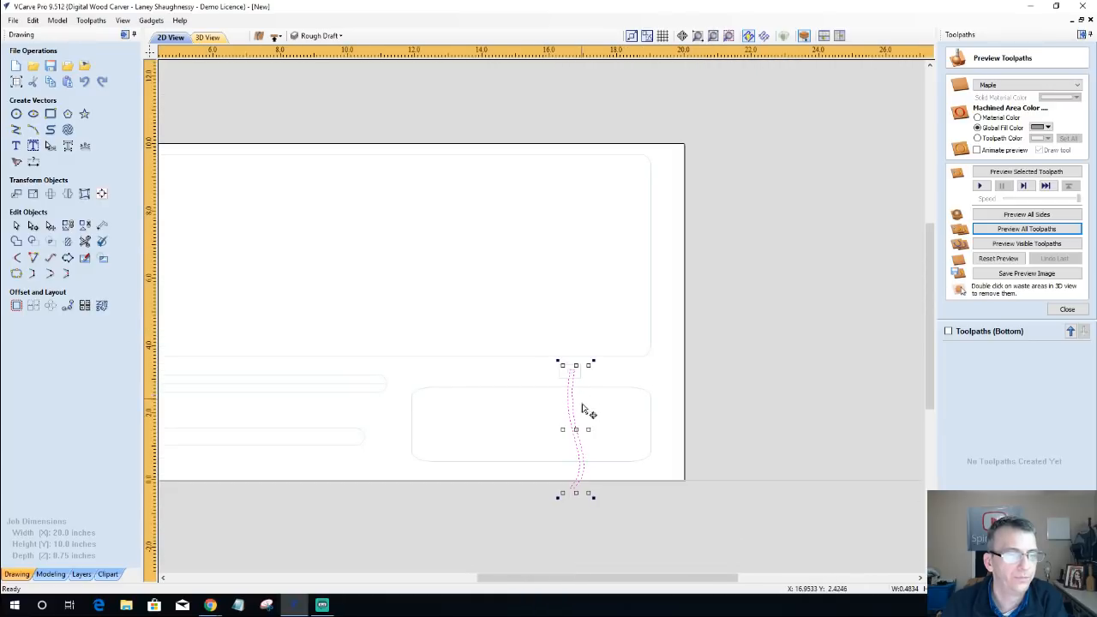
pyautogui.scroll(2, 583, 501)
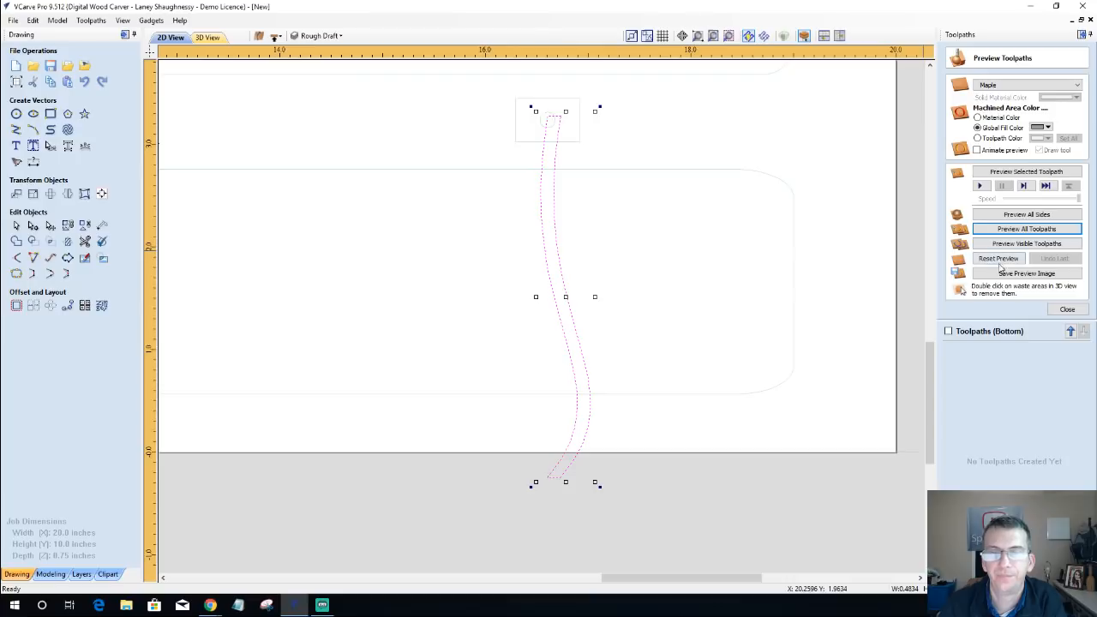
pyautogui.click(1065, 310)
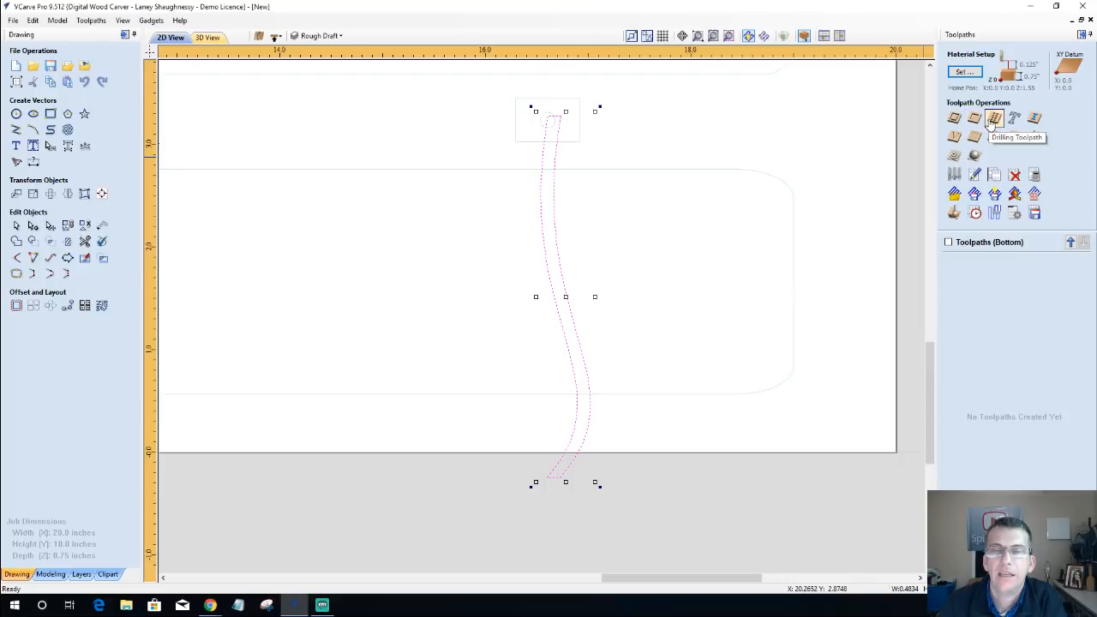
# Step: Calculate a pocket toolpath for the cable track with the 0.125 inch end mill and preview it on the bottom side
pyautogui.click(975, 125)
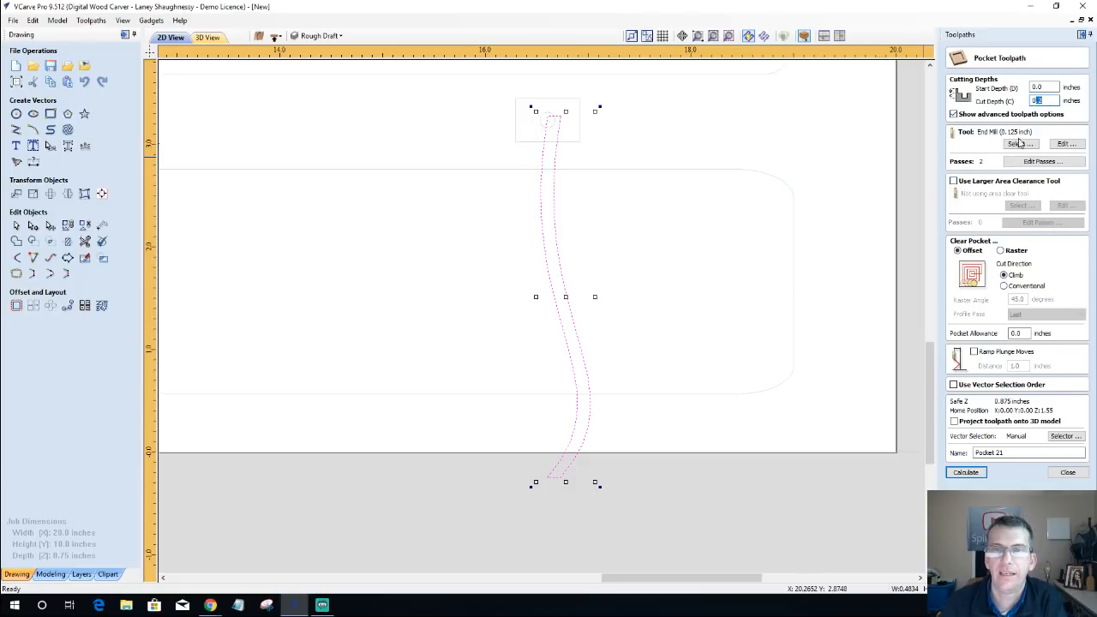
pyautogui.click(968, 473)
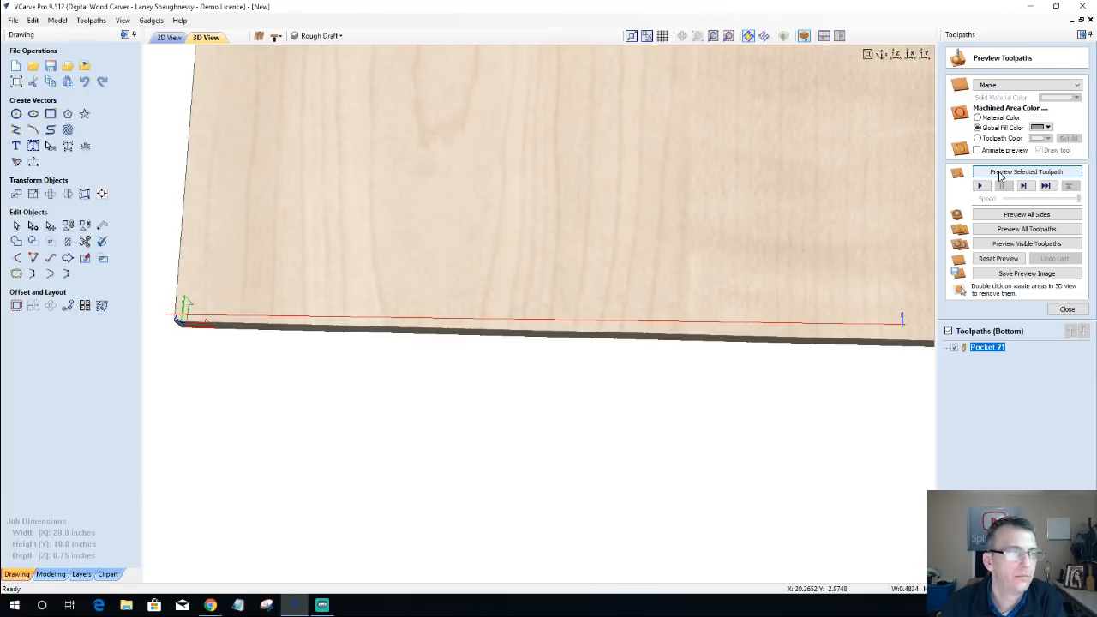
pyautogui.click(999, 176)
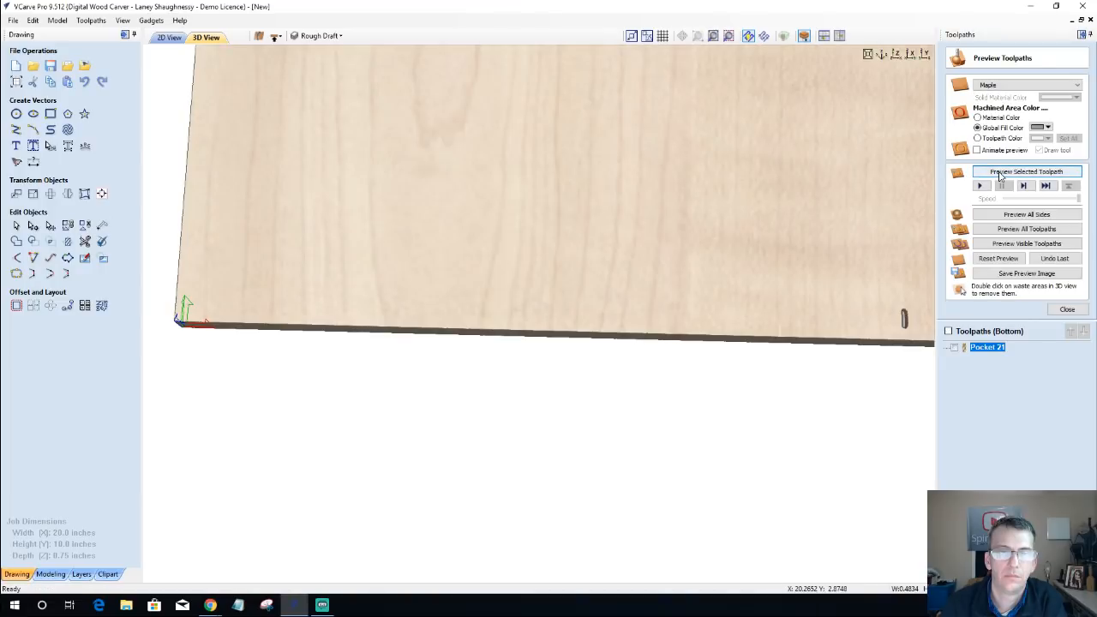
# Step: Stretch the cable track outline in the 2D view to about 0.57 inches overall width
pyautogui.click(169, 37)
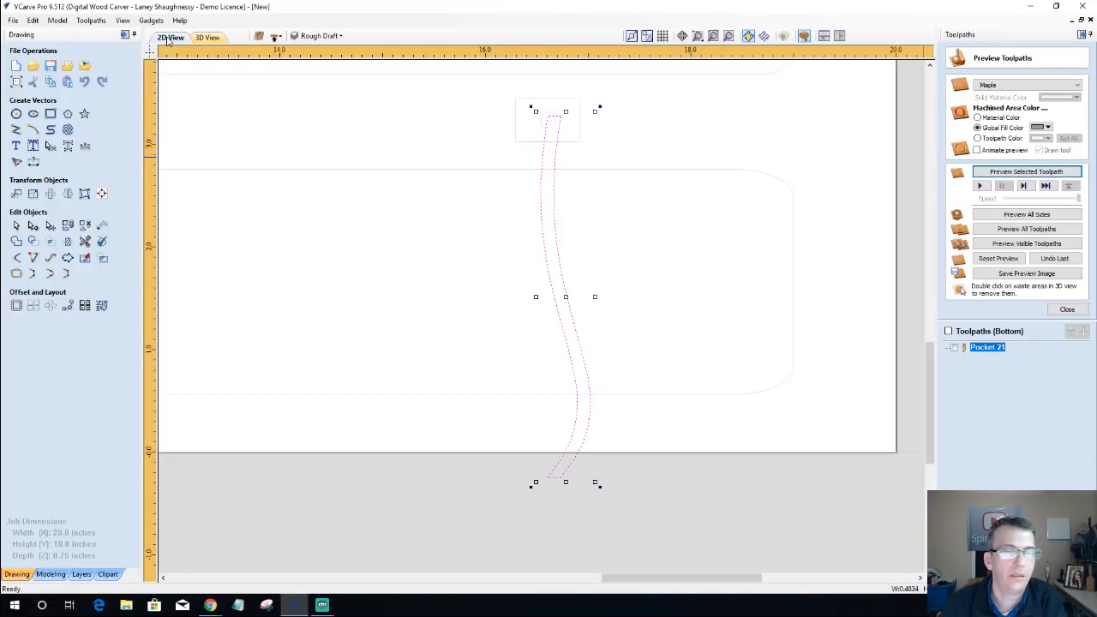
pyautogui.scroll(1, 534, 423)
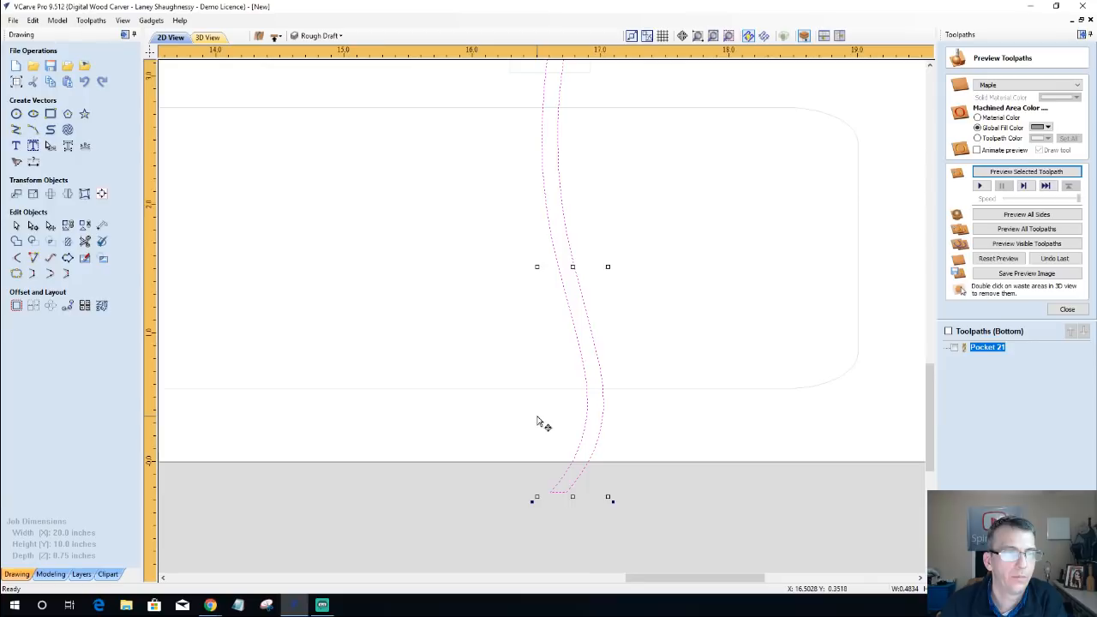
pyautogui.scroll(-1, 538, 421)
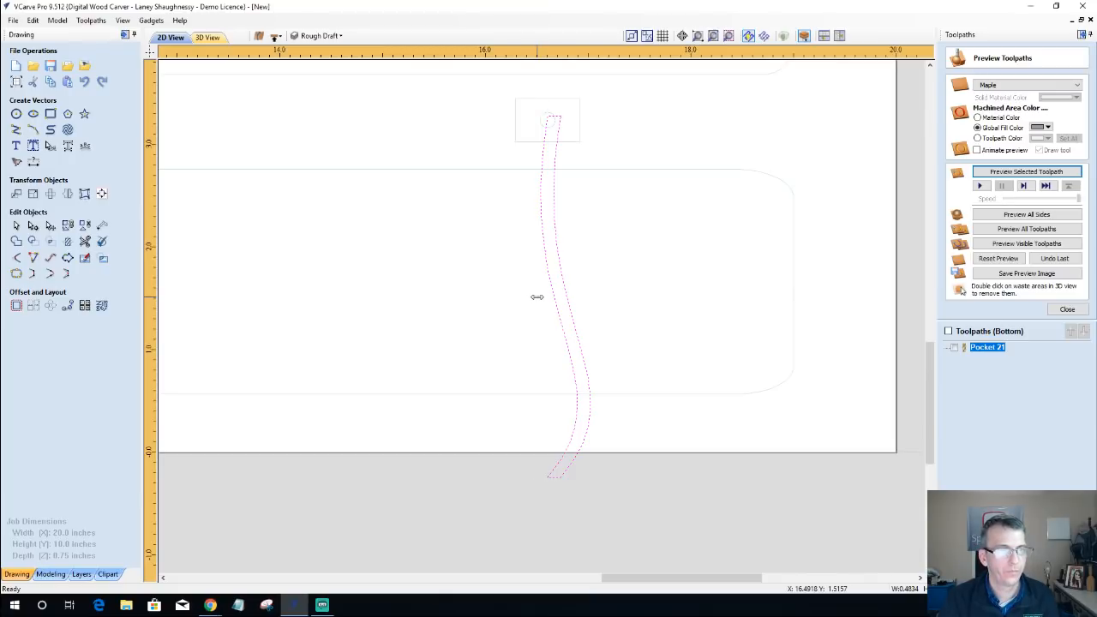
pyautogui.moveTo(536, 297); pyautogui.dragTo(532, 297)
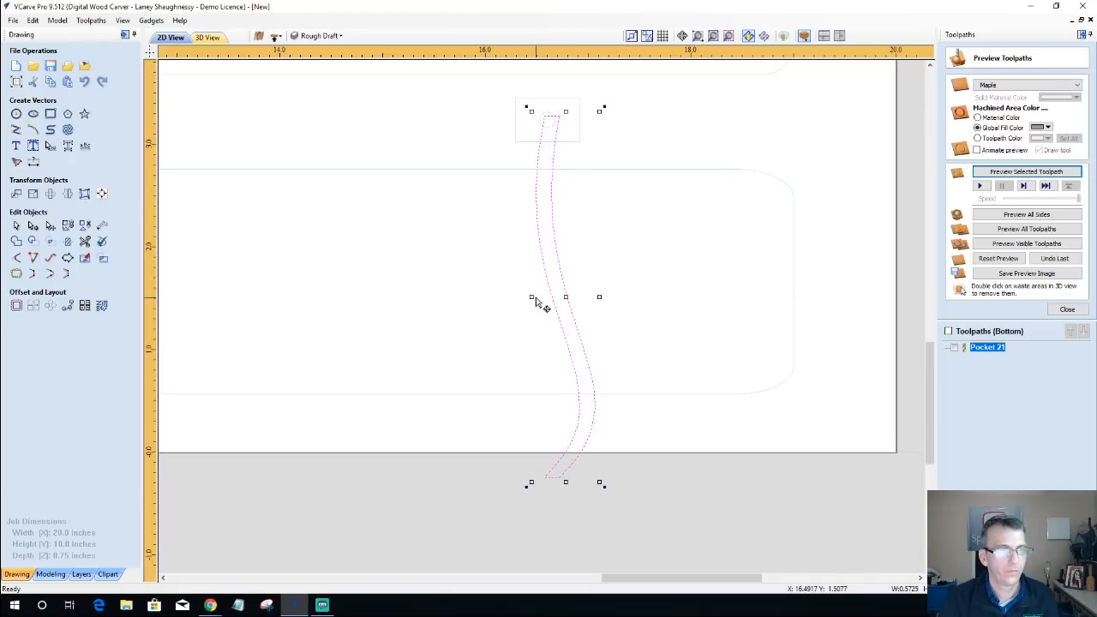
# Step: Recalculate Pocket 21 for the widened cable track and preview the cut on the bottom face
pyautogui.doubleClick(970, 350)
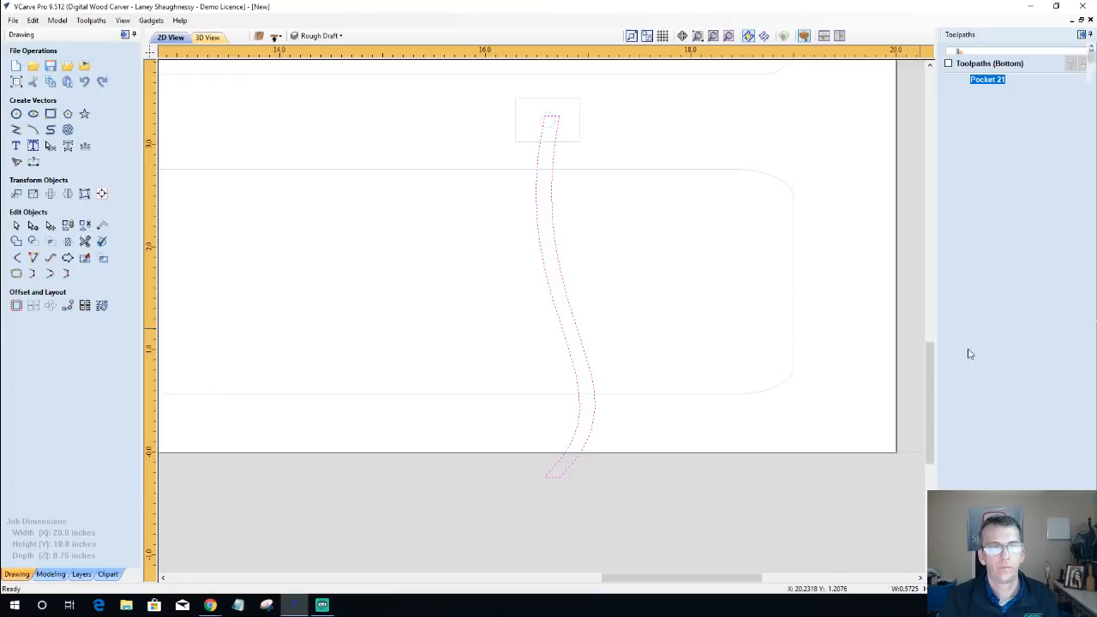
pyautogui.click(965, 474)
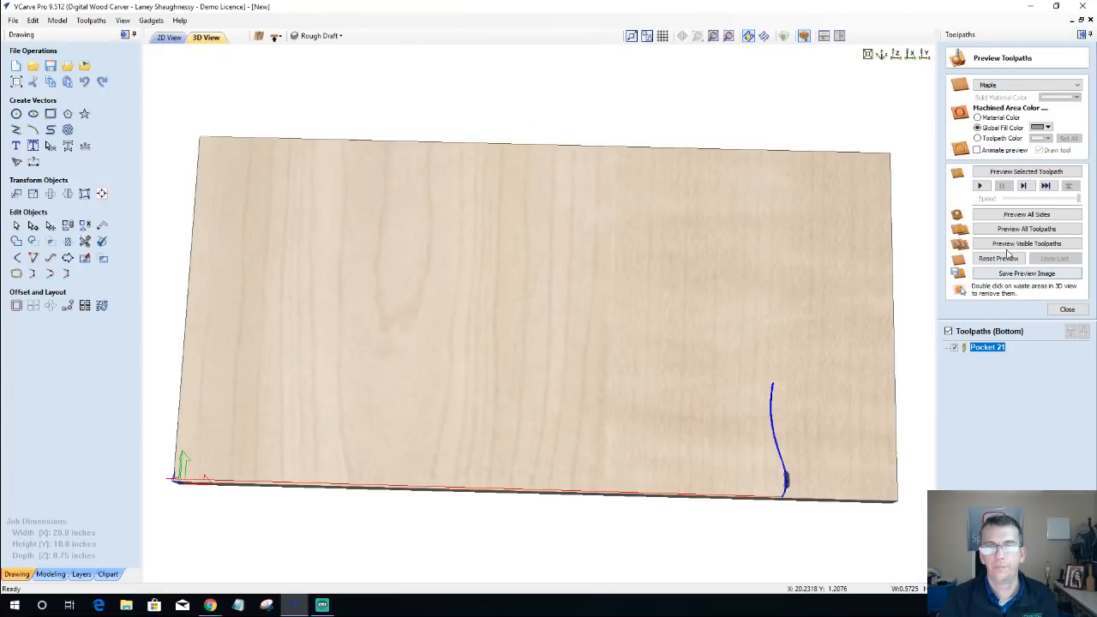
pyautogui.click(1002, 172)
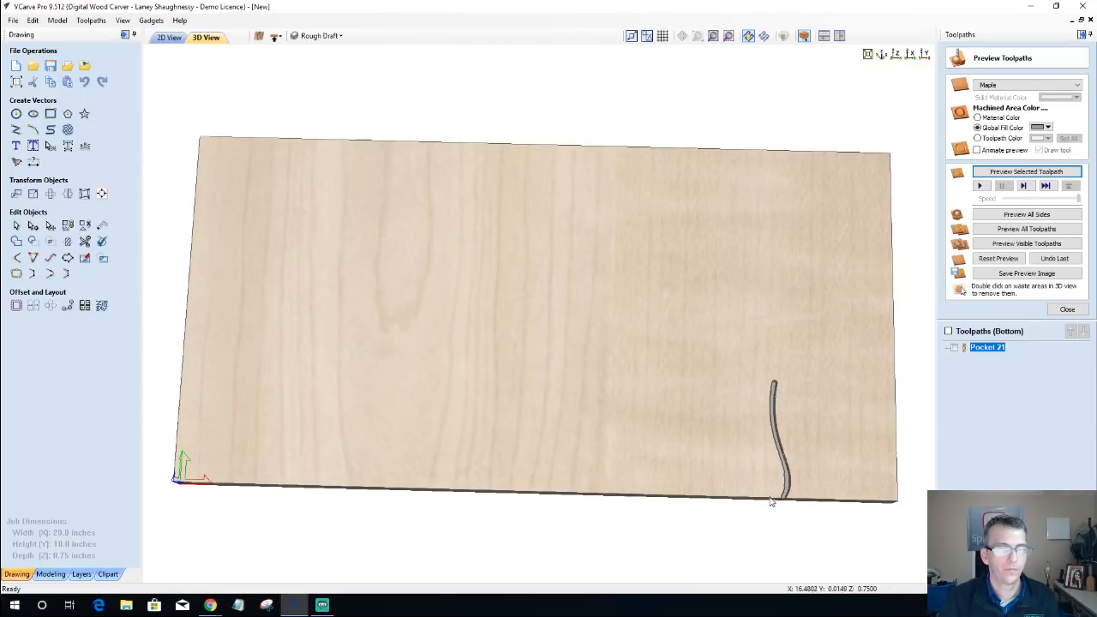
pyautogui.scroll(2, 792, 516)
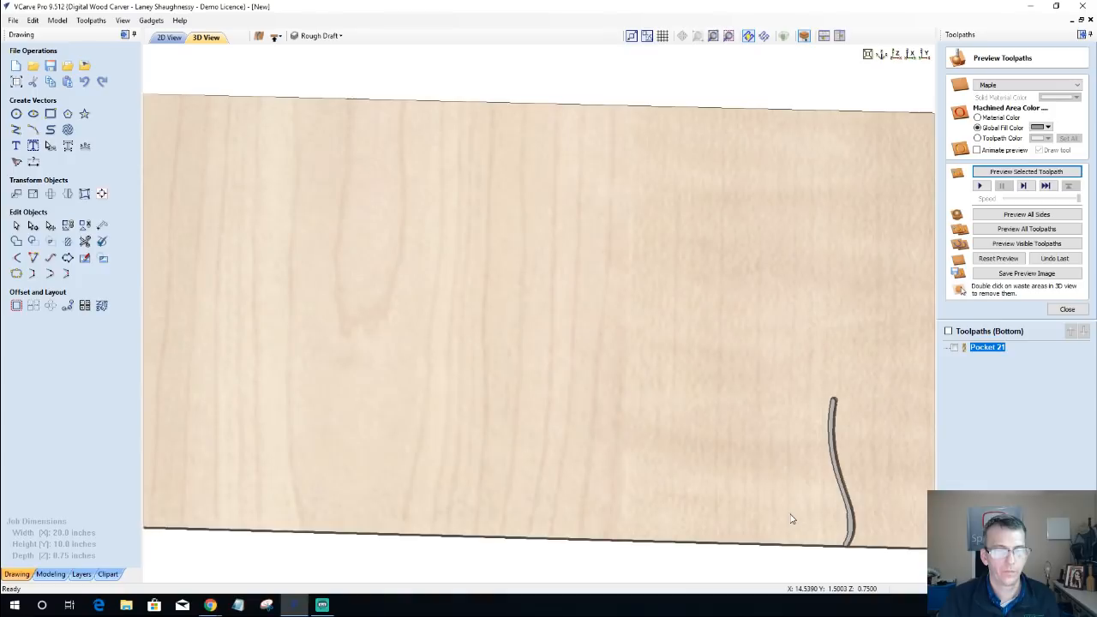
pyautogui.moveTo(778, 480); pyautogui.dragTo(385, 117, button='middle')
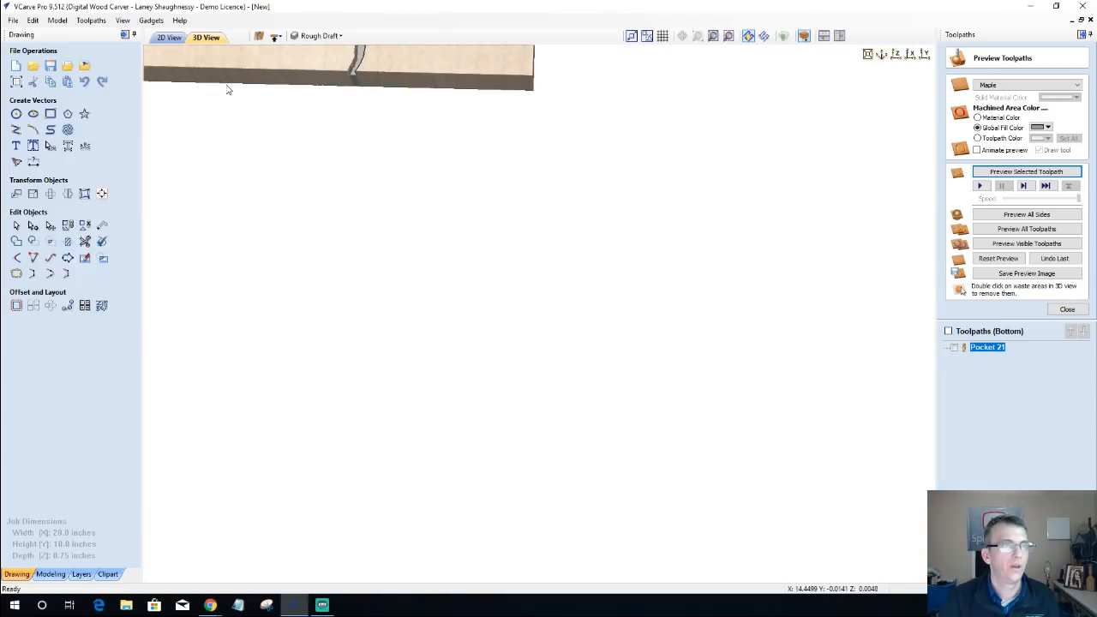
pyautogui.moveTo(428, 150); pyautogui.dragTo(598, 252, button='middle')
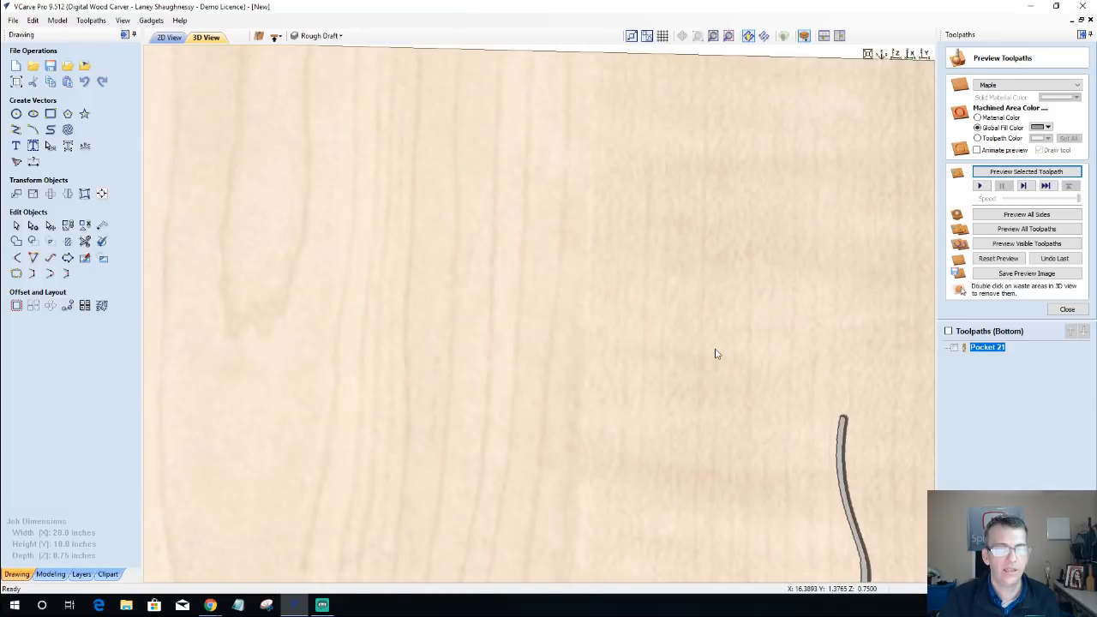
pyautogui.scroll(-2, 716, 353)
pyautogui.scroll(2, 800, 416)
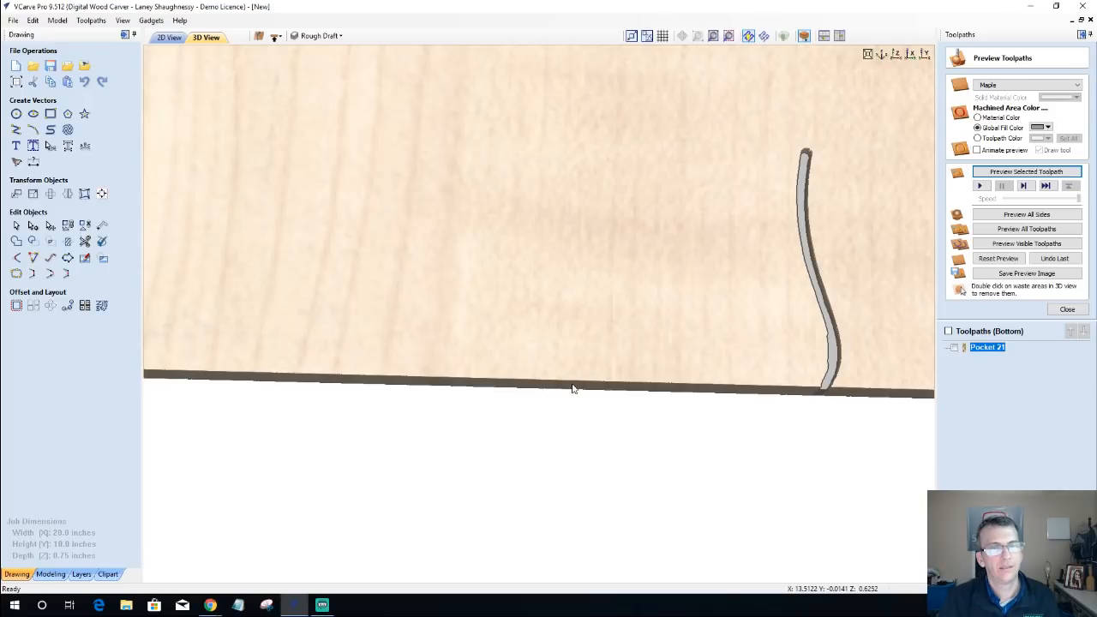
pyautogui.scroll(-2, 548, 364)
# Step: Switch the job to its top side and preview the toolpaths of all sides together in the 3D view
pyautogui.click(169, 37)
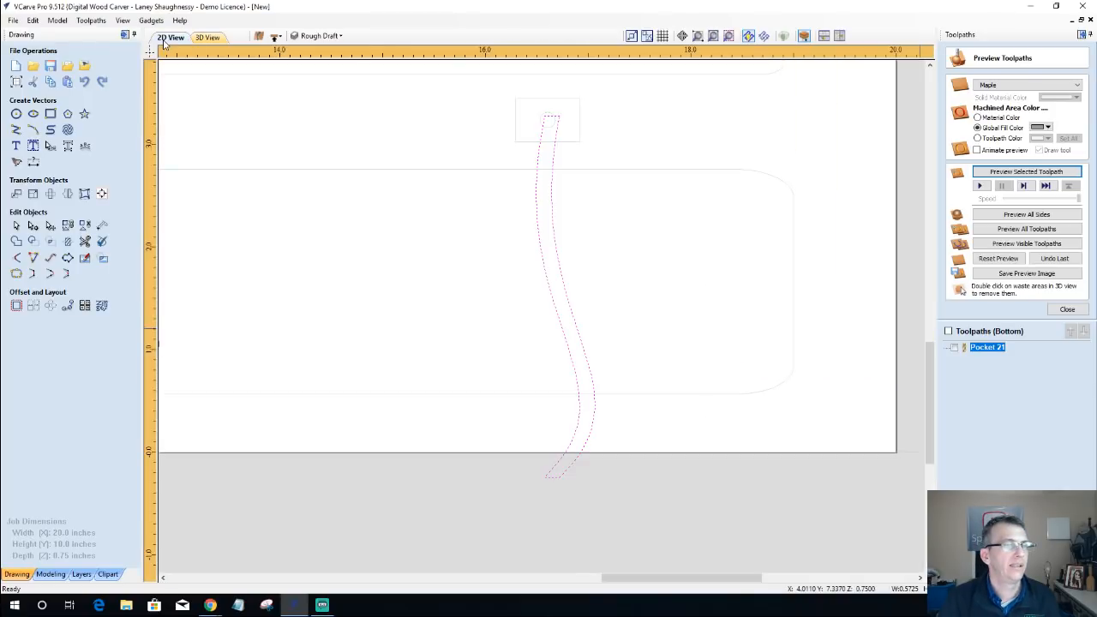
pyautogui.click(275, 35)
pyautogui.click(216, 38)
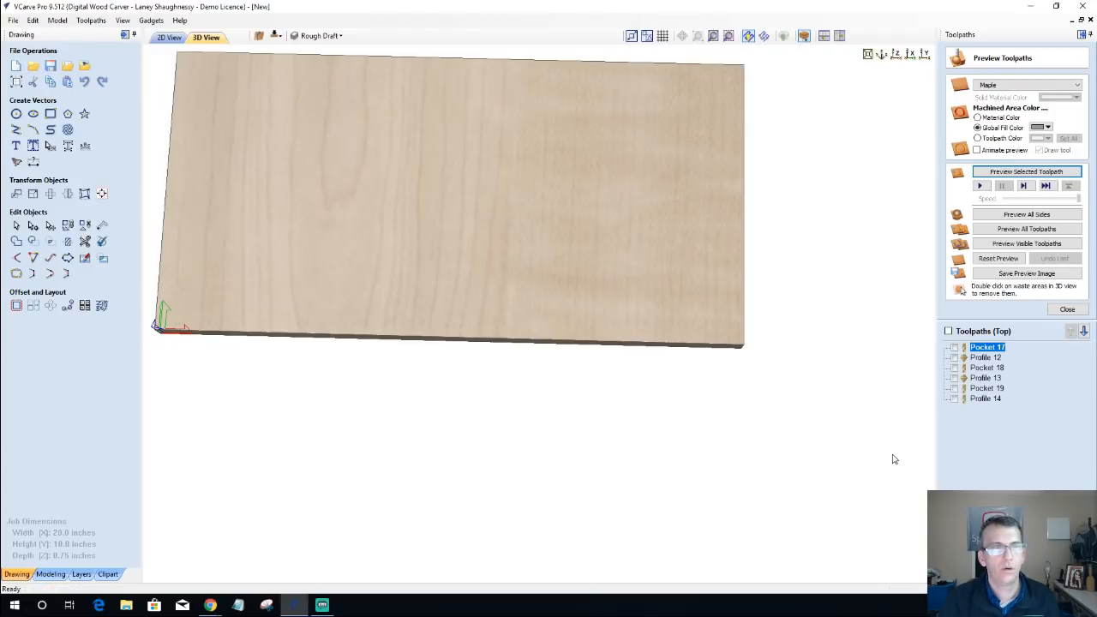
pyautogui.click(1028, 218)
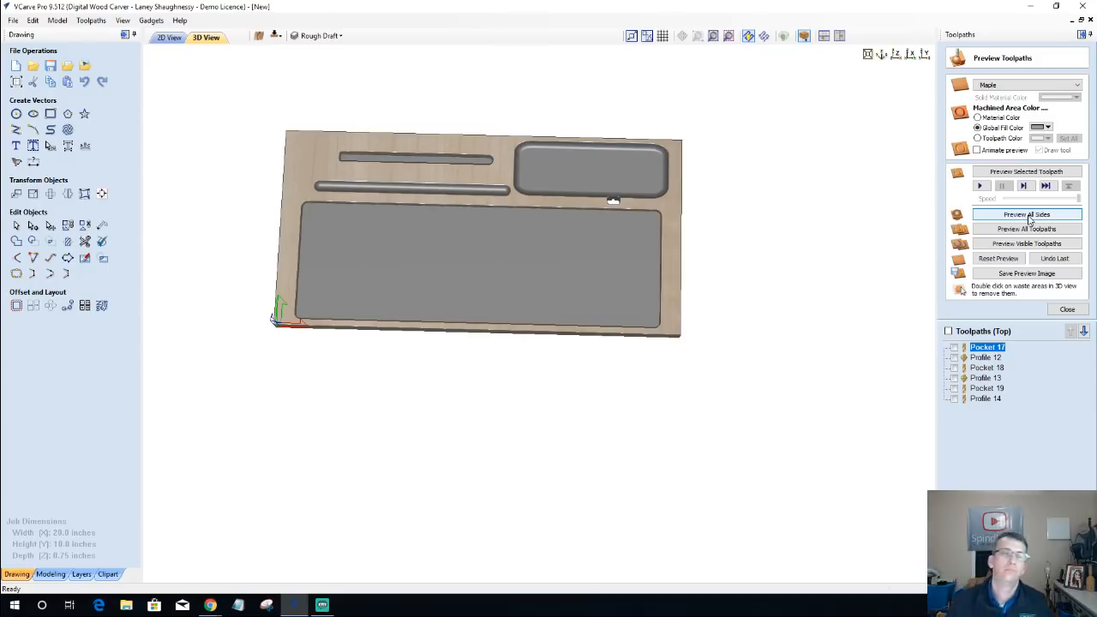
pyautogui.click(1029, 215)
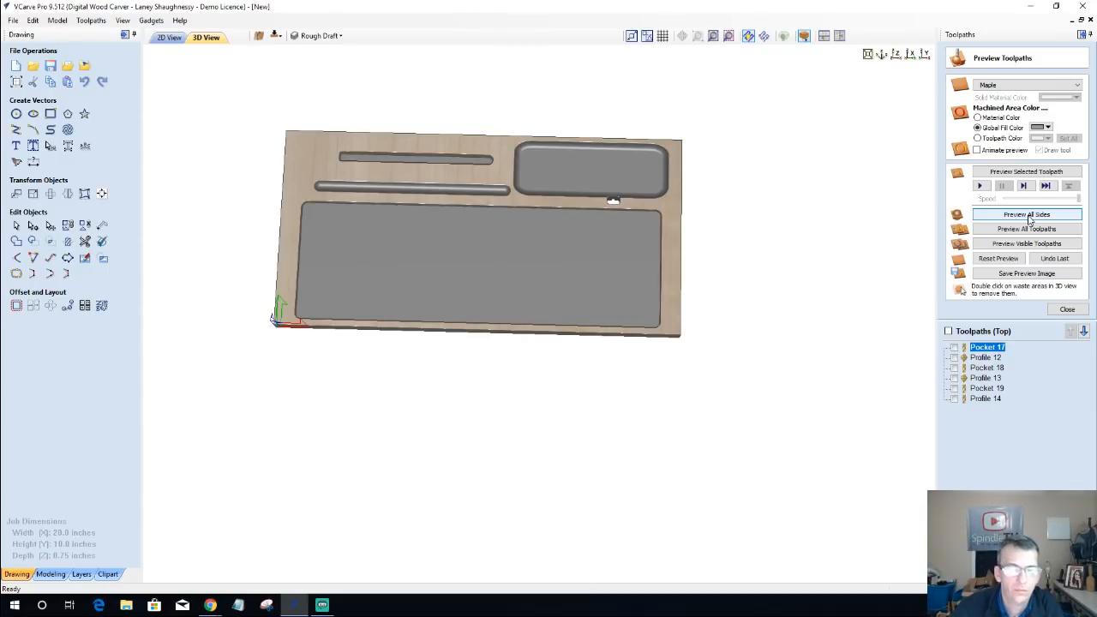
# Step: Flip to the bottom side and examine where the cable track meets the small rectangular cutout
pyautogui.click(275, 35)
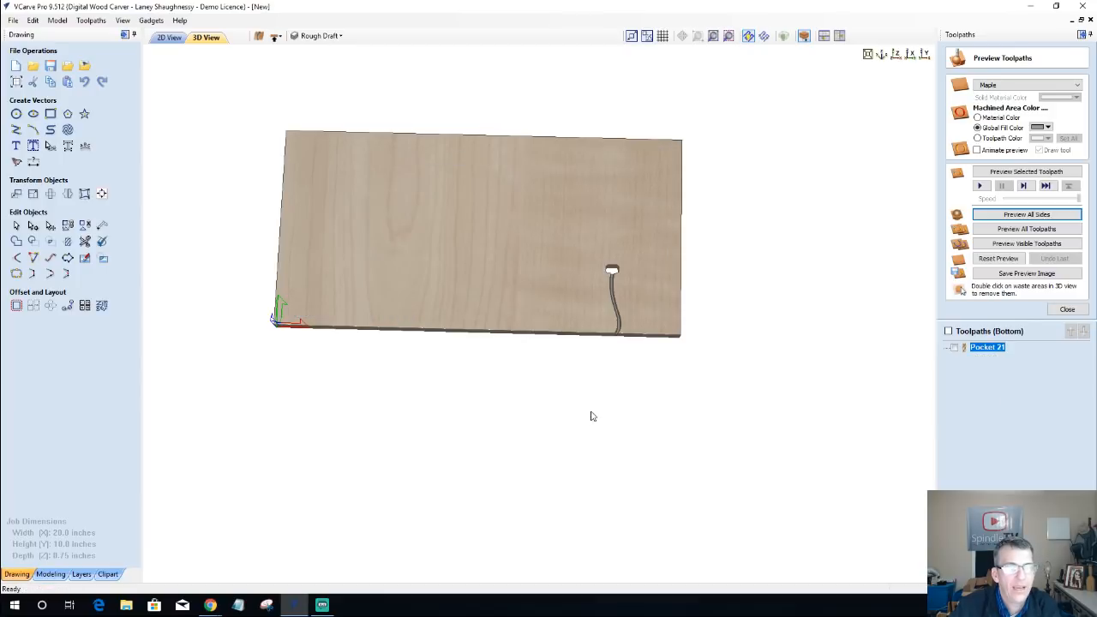
pyautogui.scroll(2, 613, 347)
pyautogui.scroll(1, 618, 323)
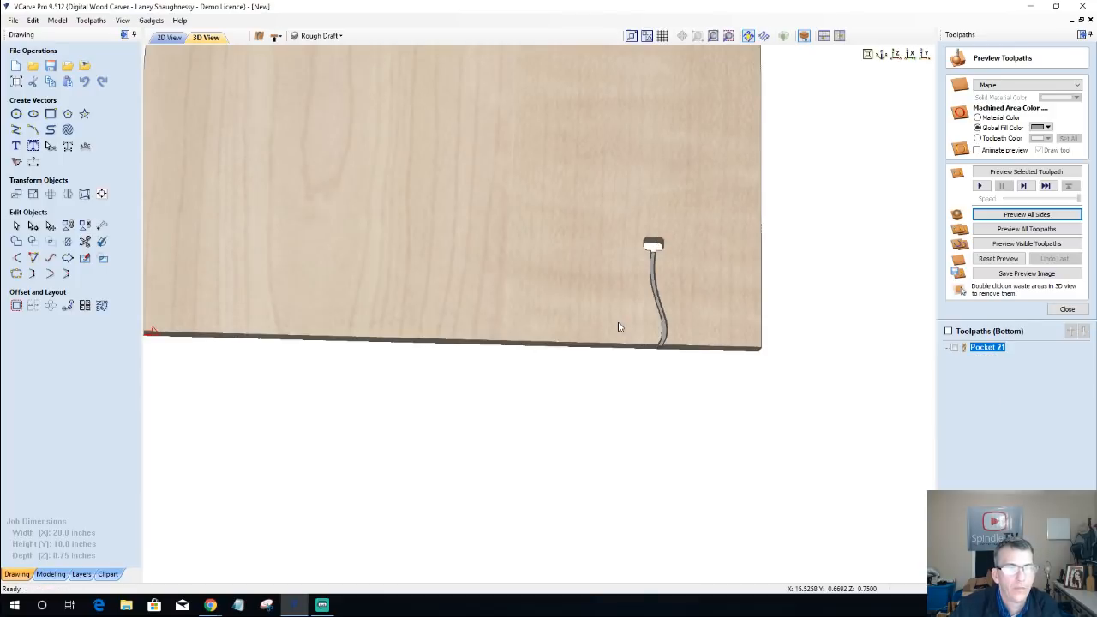
pyautogui.scroll(1, 675, 282)
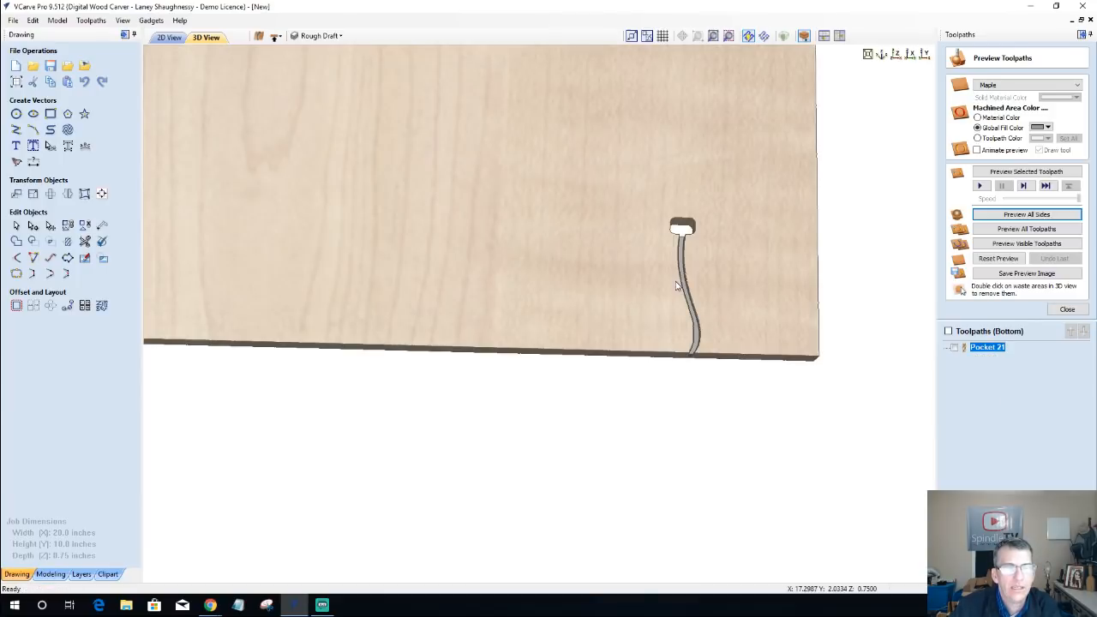
pyautogui.scroll(1, 675, 286)
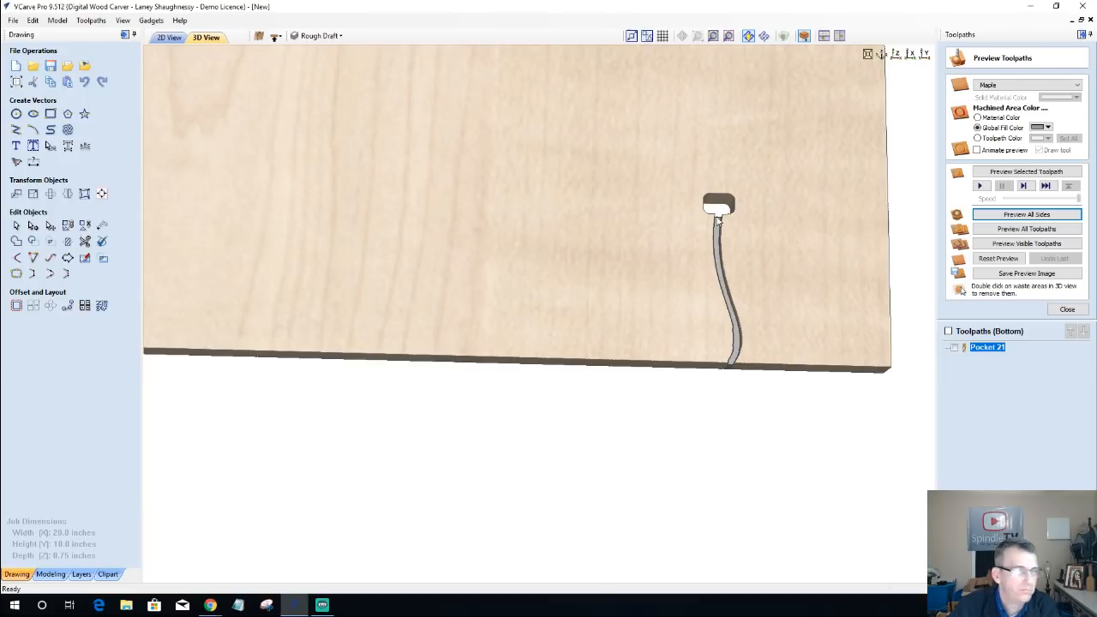
# Step: Cut the cable track outline's upper end span in node editing and delete both pieces to open the outline
pyautogui.click(169, 37)
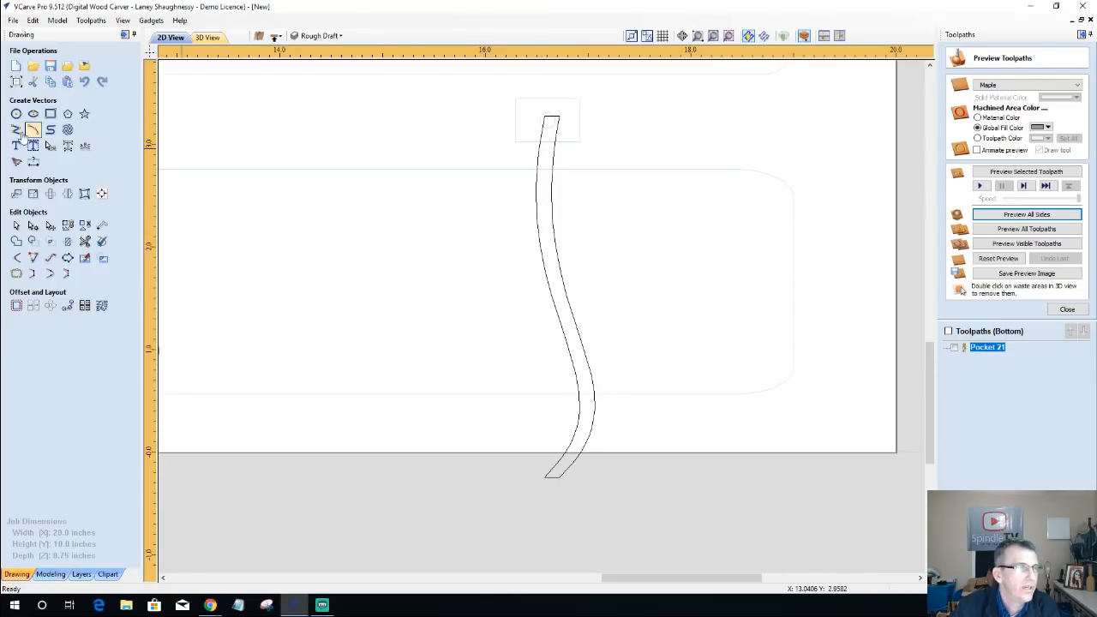
pyautogui.click(537, 172)
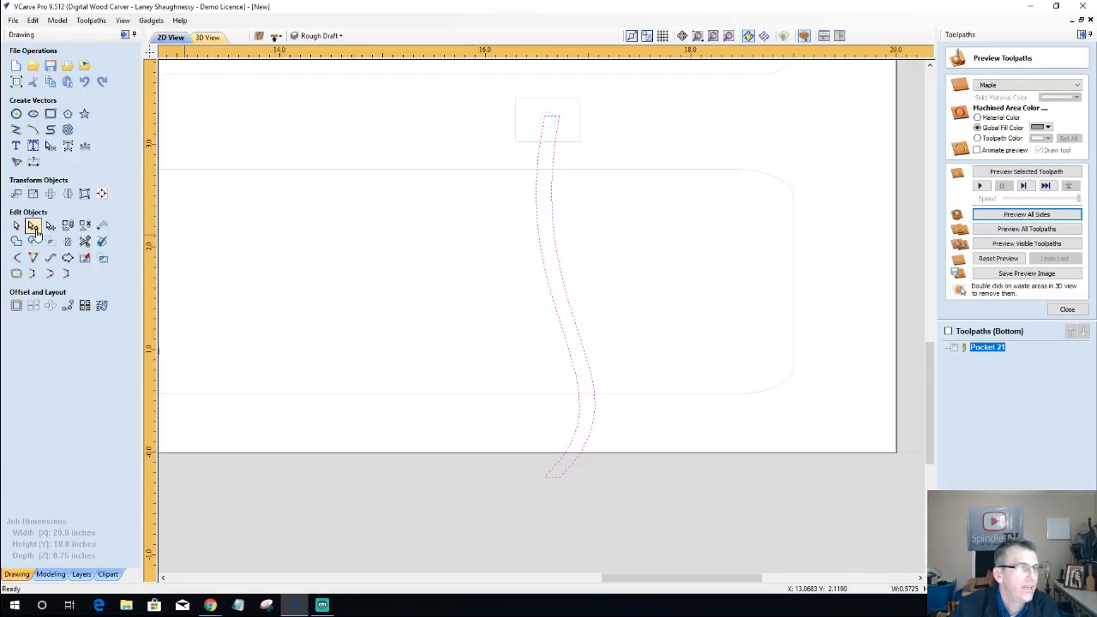
pyautogui.click(34, 228)
pyautogui.scroll(2, 548, 129)
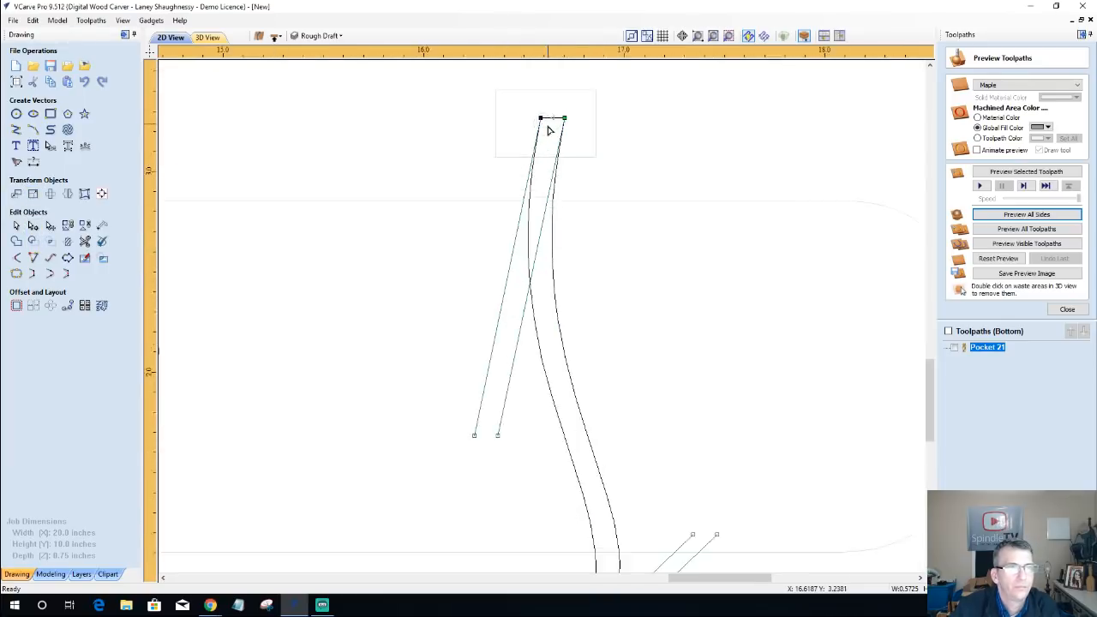
pyautogui.scroll(3, 548, 129)
pyautogui.rightClick(558, 111)
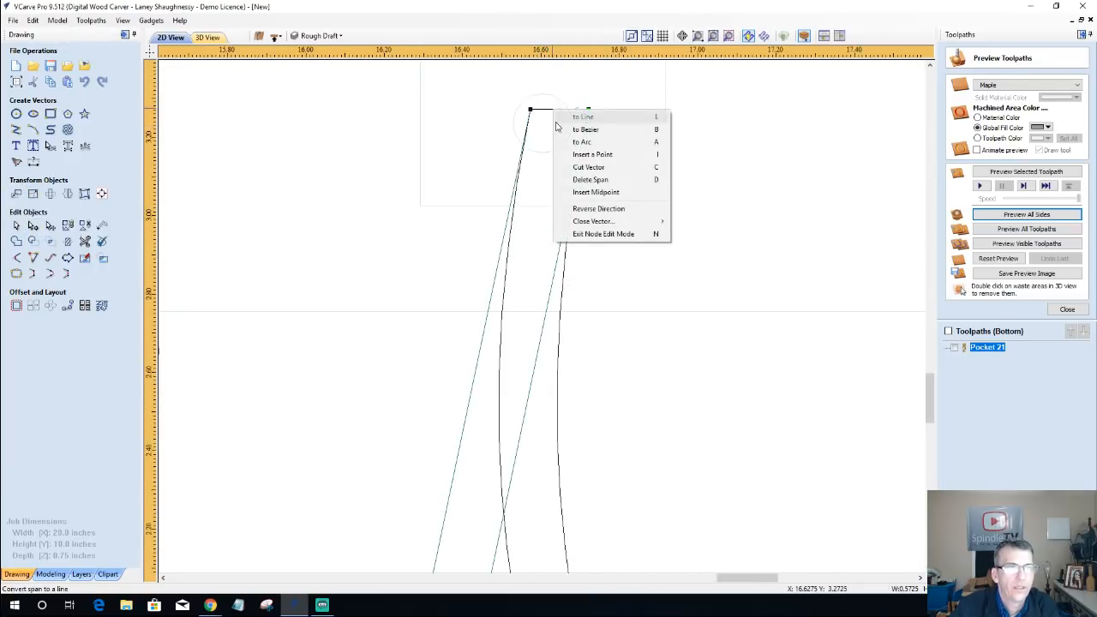
pyautogui.click(578, 168)
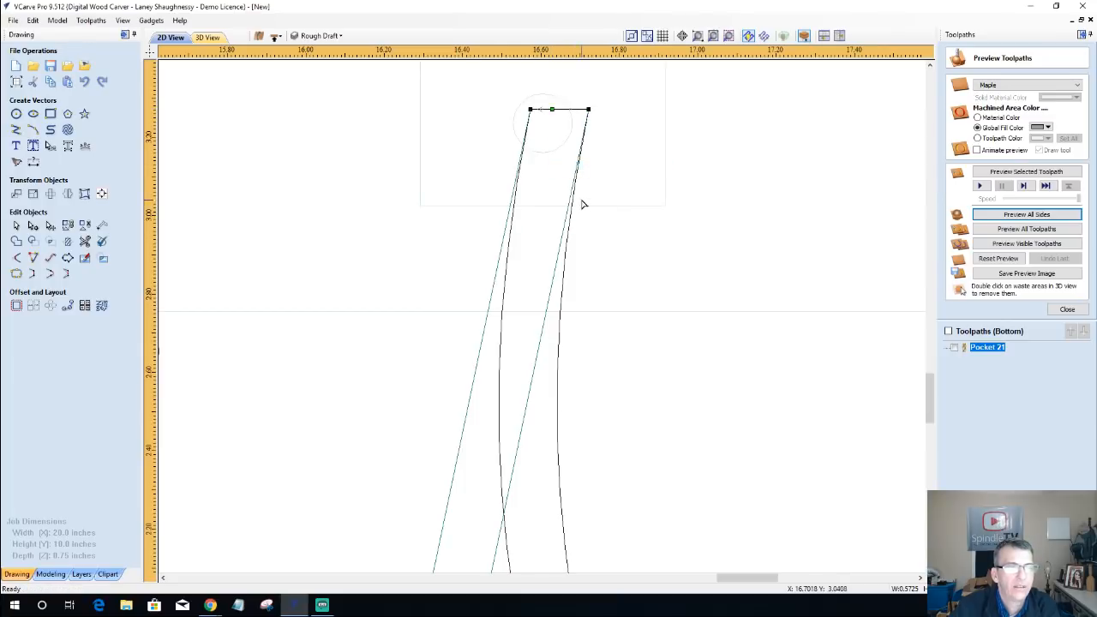
pyautogui.rightClick(562, 113)
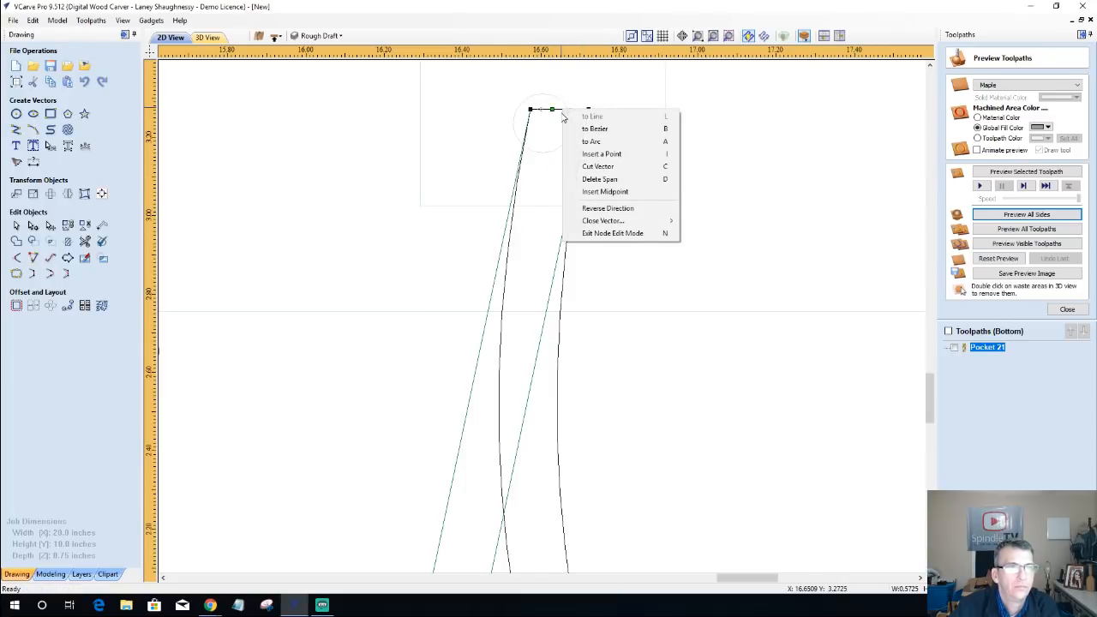
pyautogui.click(587, 180)
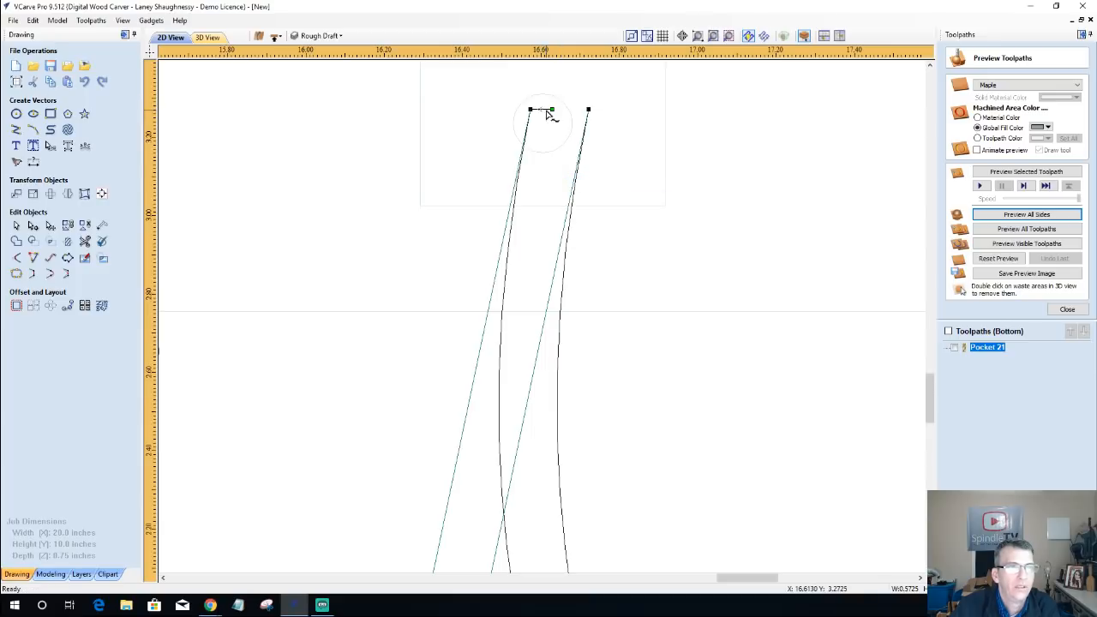
pyautogui.rightClick(548, 112)
pyautogui.click(579, 181)
# Step: Delete the cable track's right-hand curve and its lower end span, leave a single open curve, and exit node editing
pyautogui.rightClick(582, 158)
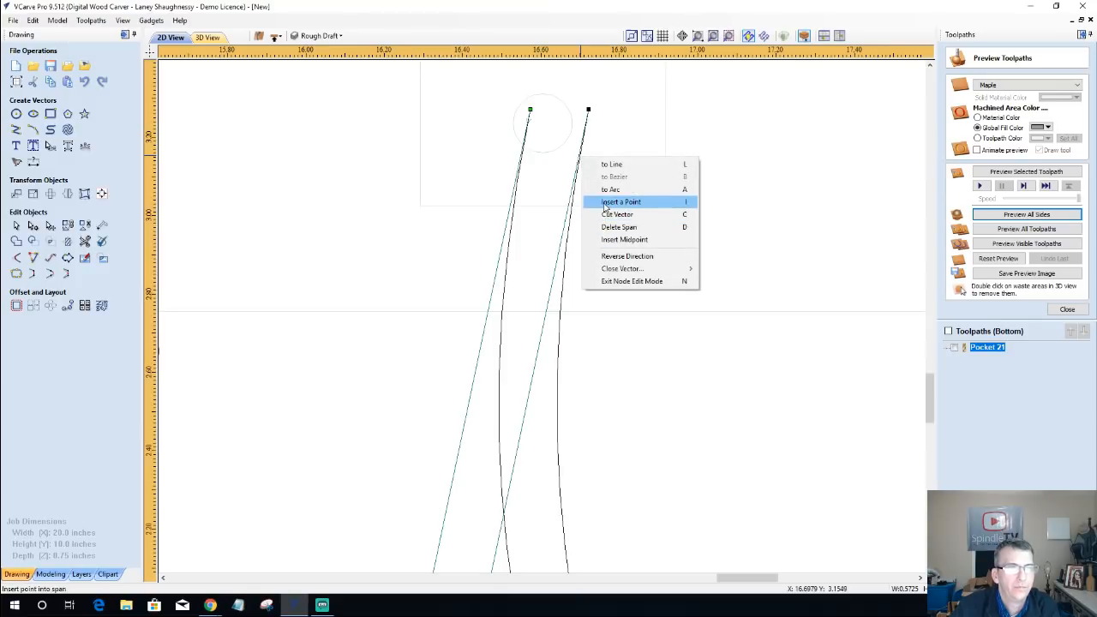
pyautogui.click(607, 228)
pyautogui.scroll(-6, 609, 223)
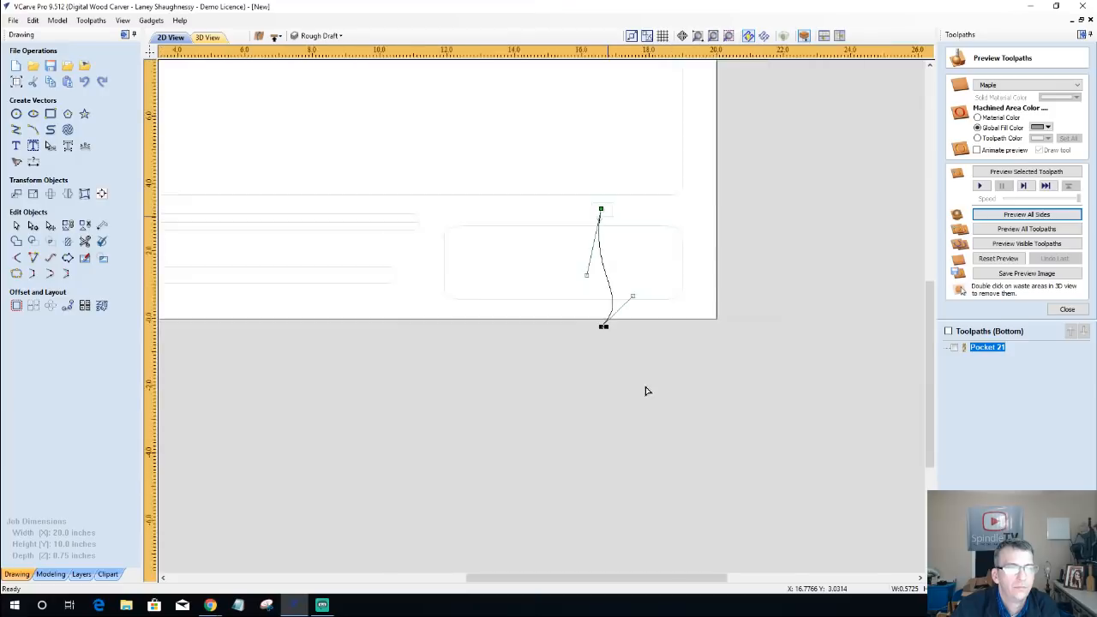
pyautogui.scroll(6, 626, 391)
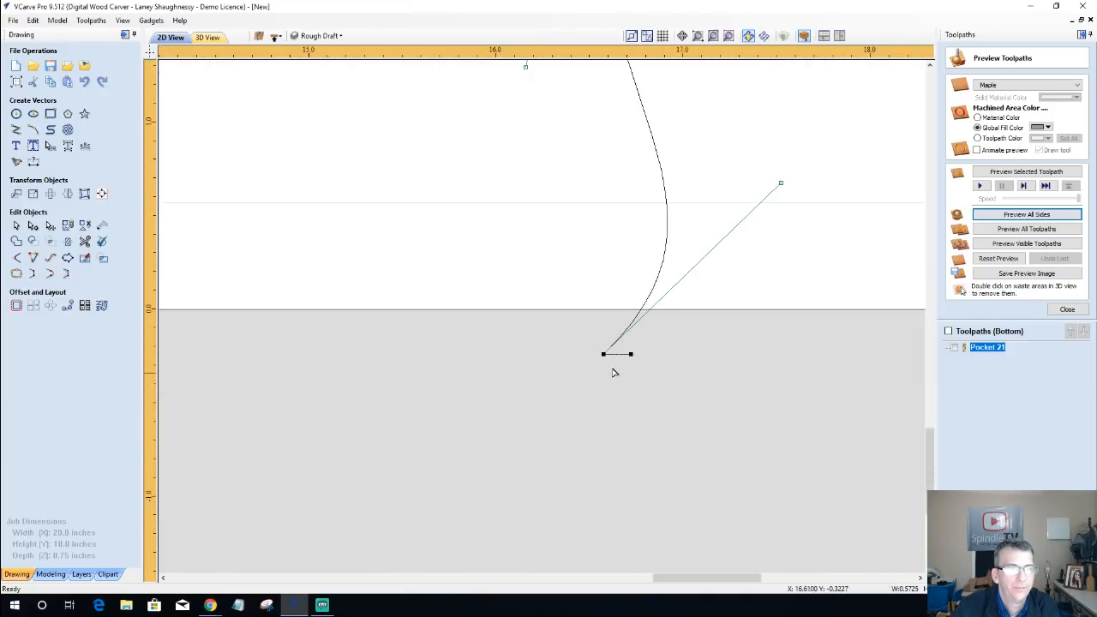
pyautogui.rightClick(624, 359)
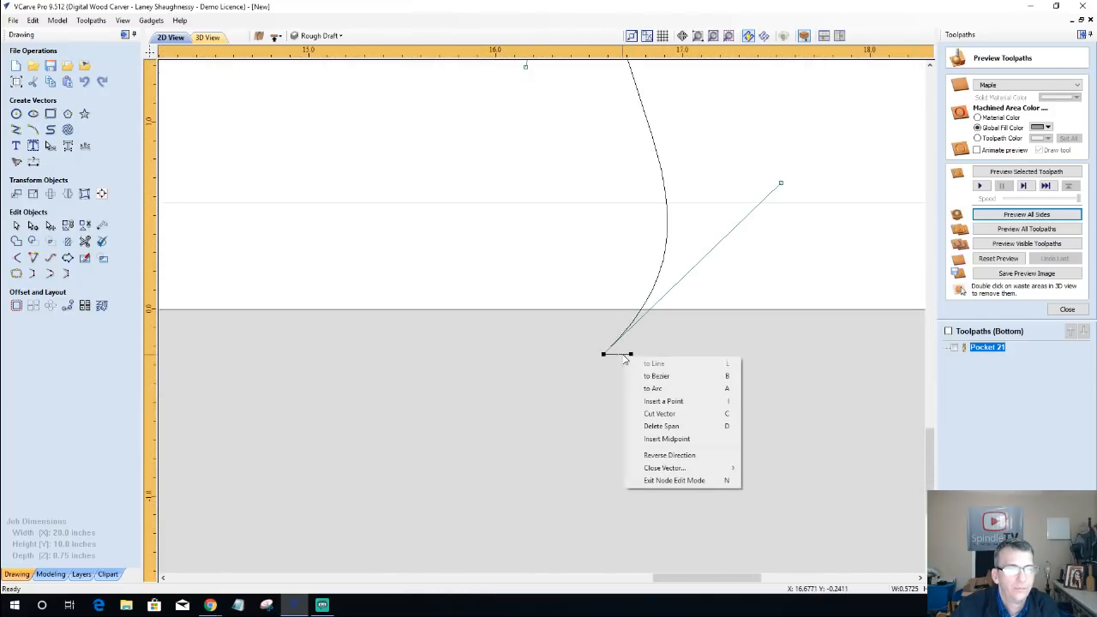
pyautogui.click(649, 426)
pyautogui.scroll(-4, 642, 417)
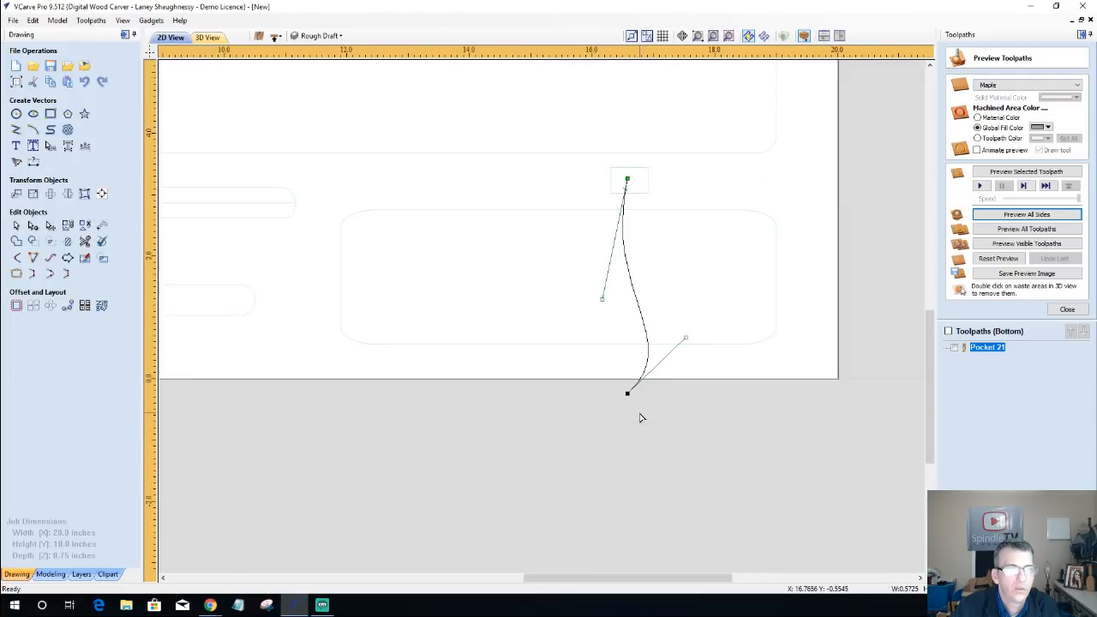
pyautogui.click(537, 423)
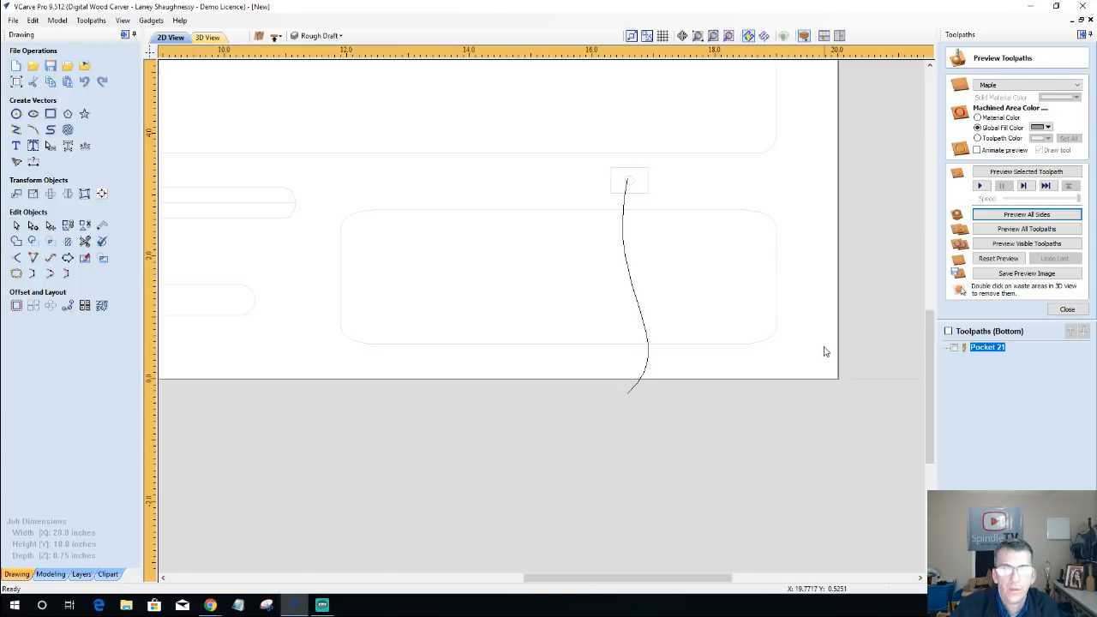
# Step: Delete the Pocket 21 toolpath from the bottom side and leave the toolpath preview
pyautogui.rightClick(994, 350)
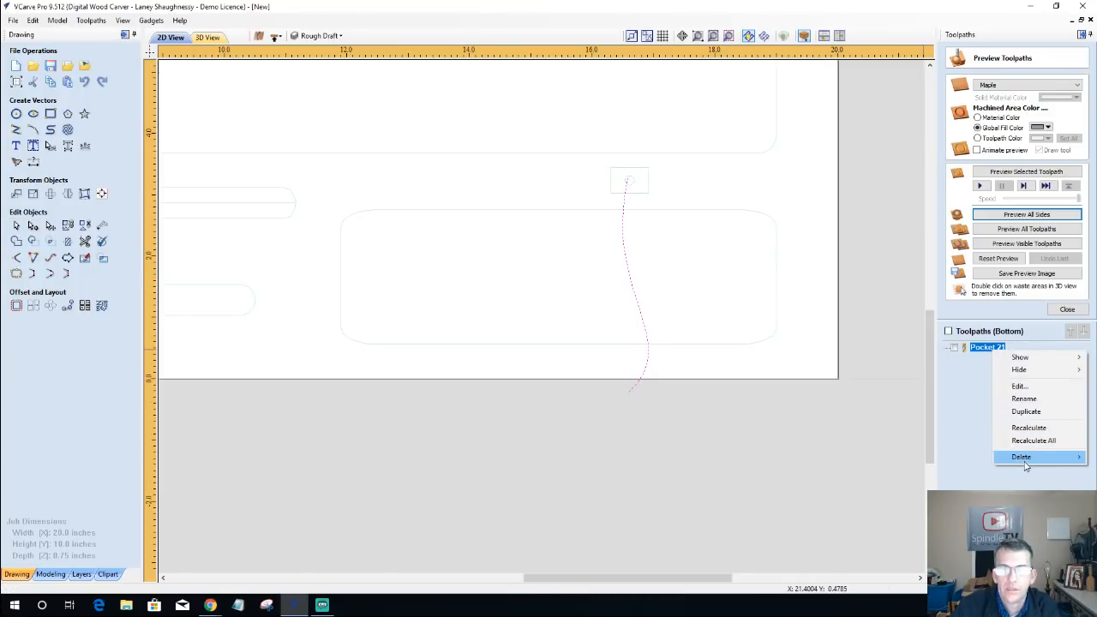
pyautogui.moveTo(1024, 460)
pyautogui.click(930, 457)
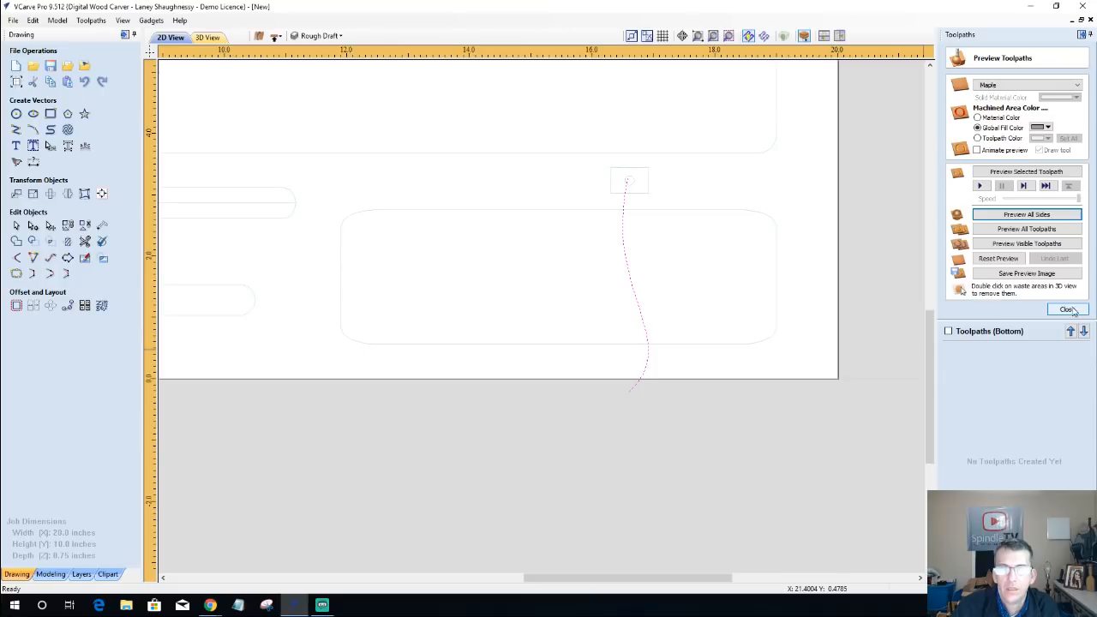
pyautogui.click(1067, 310)
# Step: Calculate a profile toolpath running on the cable track curve, 0.2 inches deep, with the 0.125 inch End Mill
pyautogui.click(954, 117)
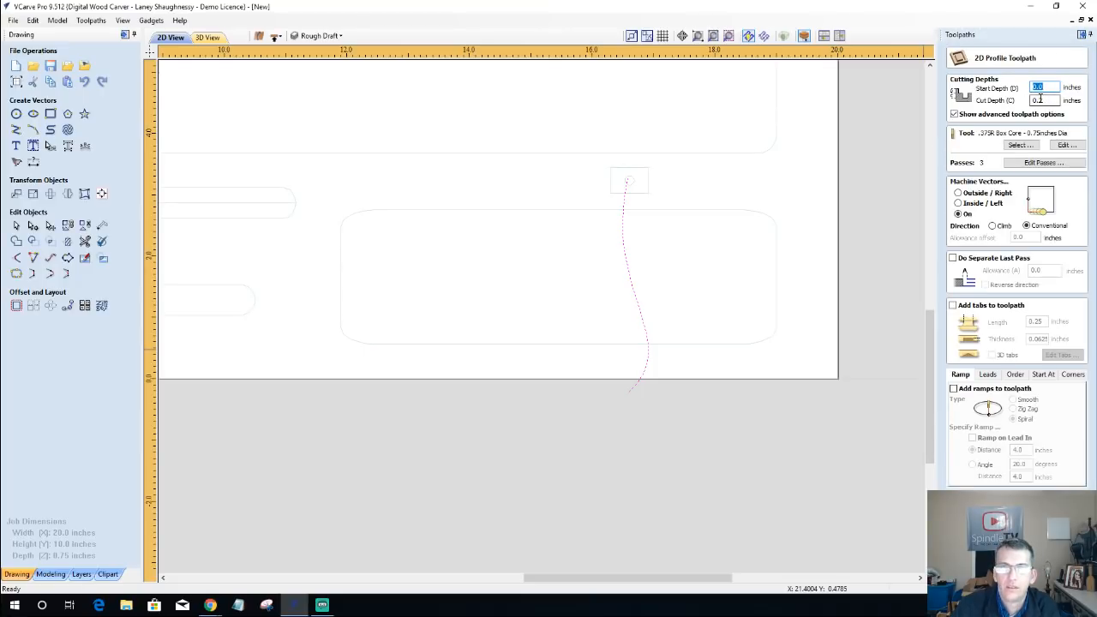
pyautogui.click(1030, 146)
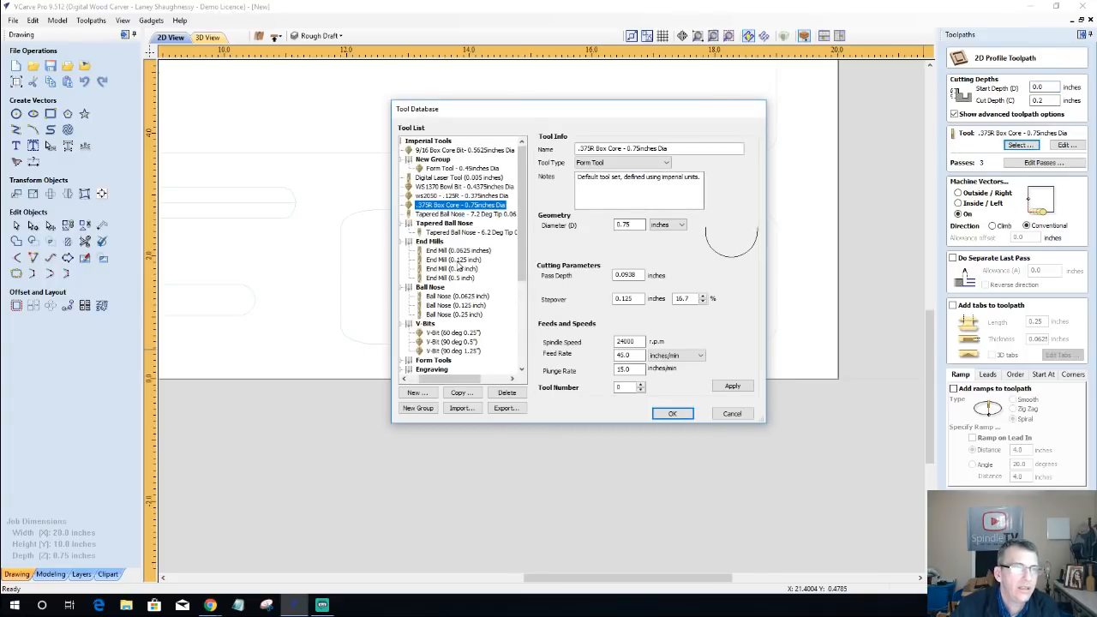
pyautogui.click(454, 259)
pyautogui.click(673, 413)
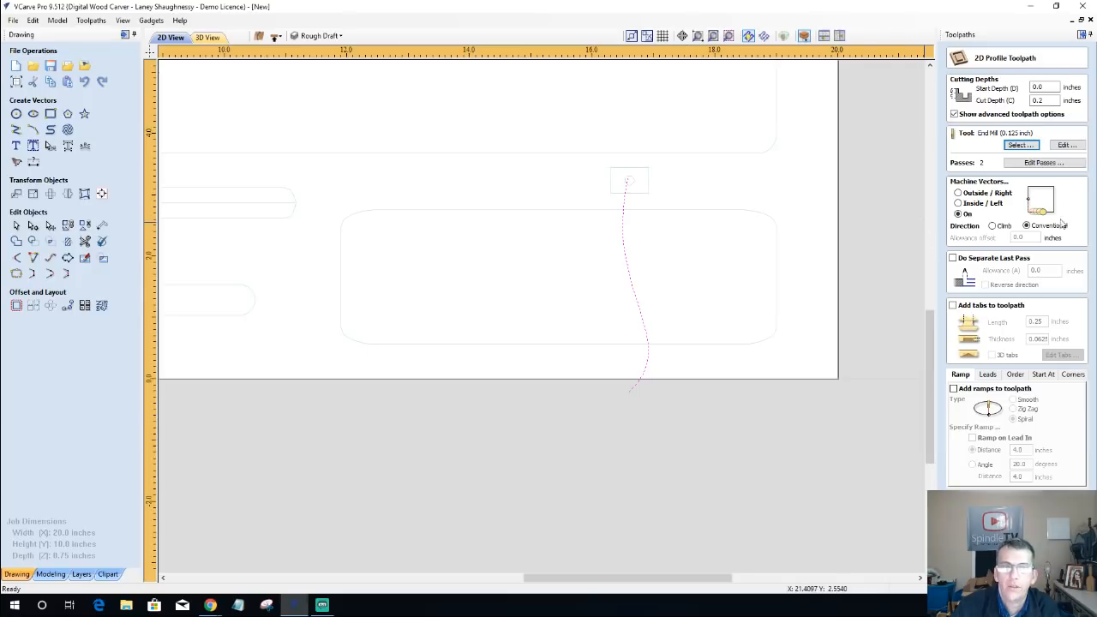
pyautogui.click(995, 568)
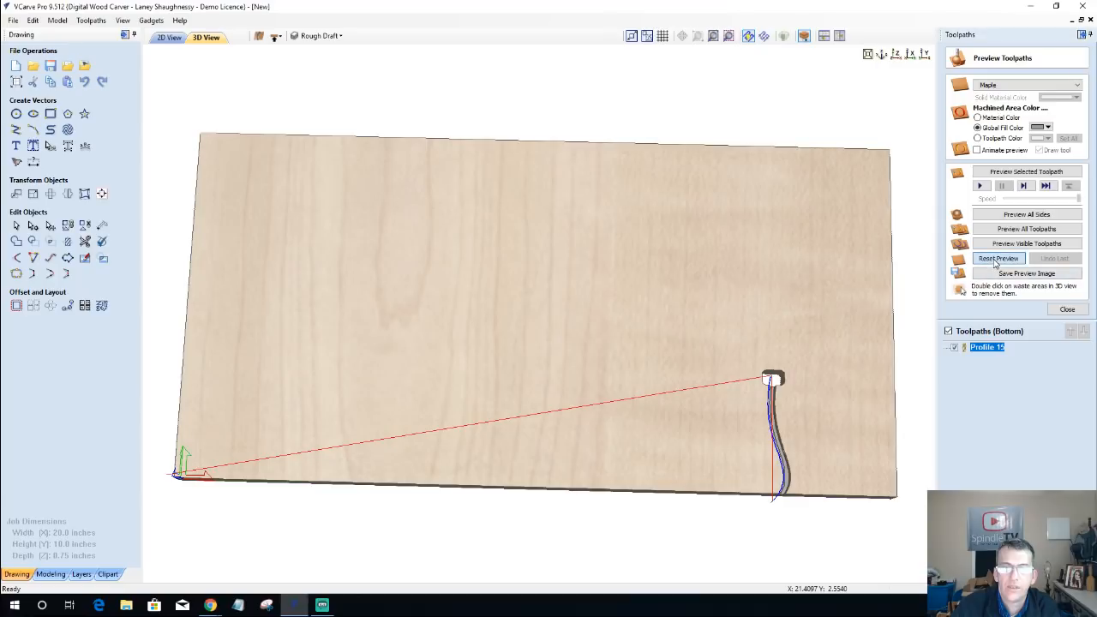
# Step: Reset the toolpath preview and shift the cable track curve slightly to the right in the 2D view
pyautogui.click(996, 262)
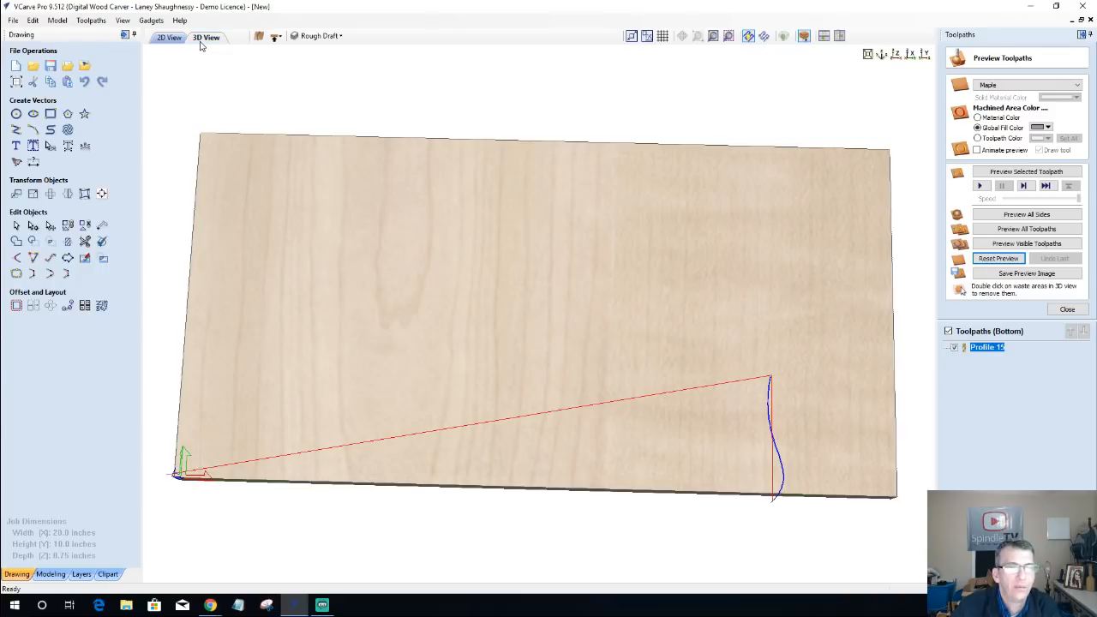
pyautogui.click(159, 38)
pyautogui.scroll(2, 646, 230)
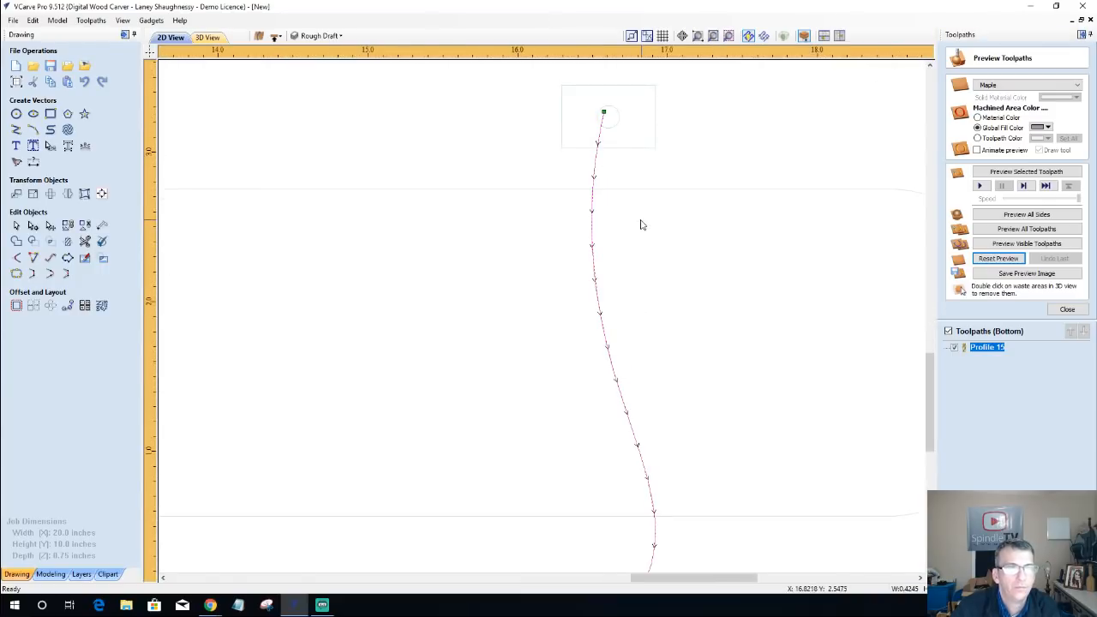
pyautogui.click(604, 267)
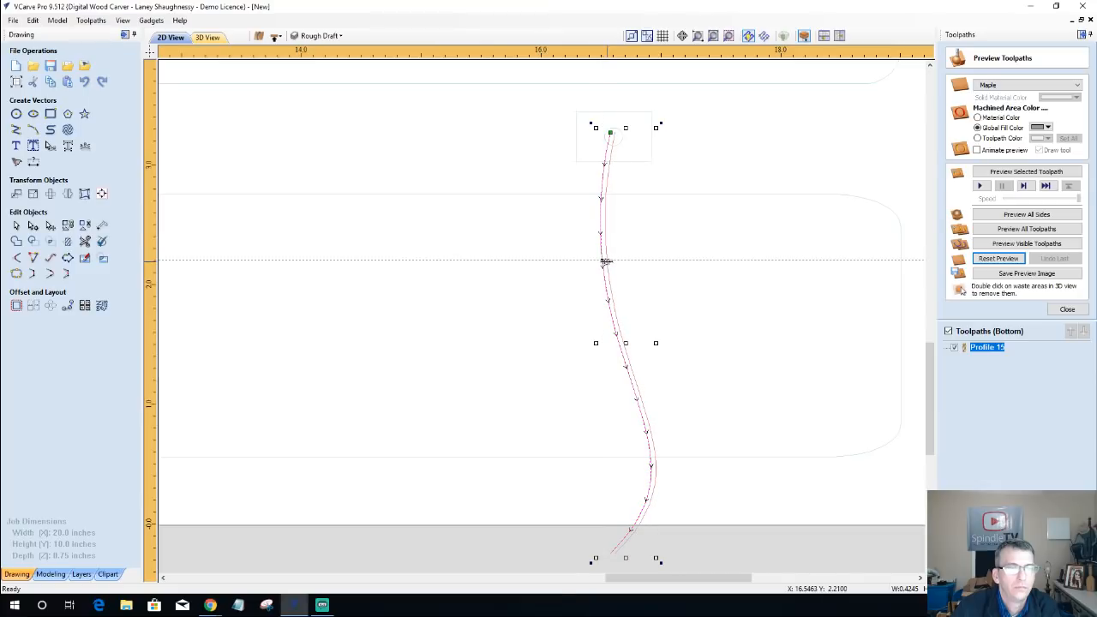
pyautogui.moveTo(606, 261); pyautogui.dragTo(607, 262)
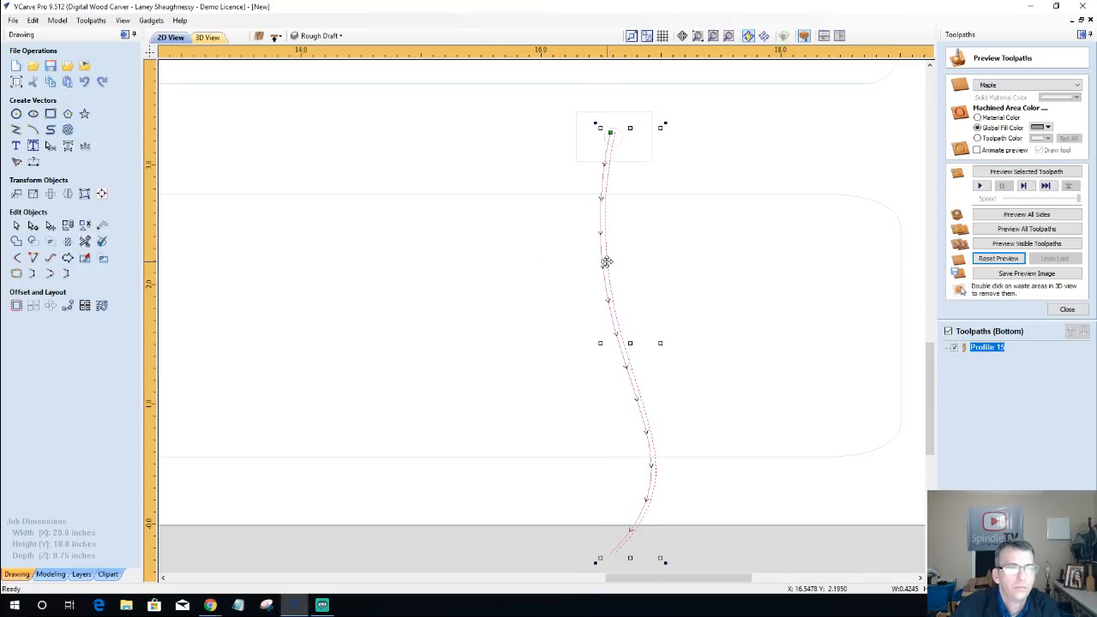
# Step: Recalculate the cable track's profile toolpath for the shifted curve, preview the toolpaths of all sides, and inspect both faces of the board
pyautogui.doubleClick(987, 348)
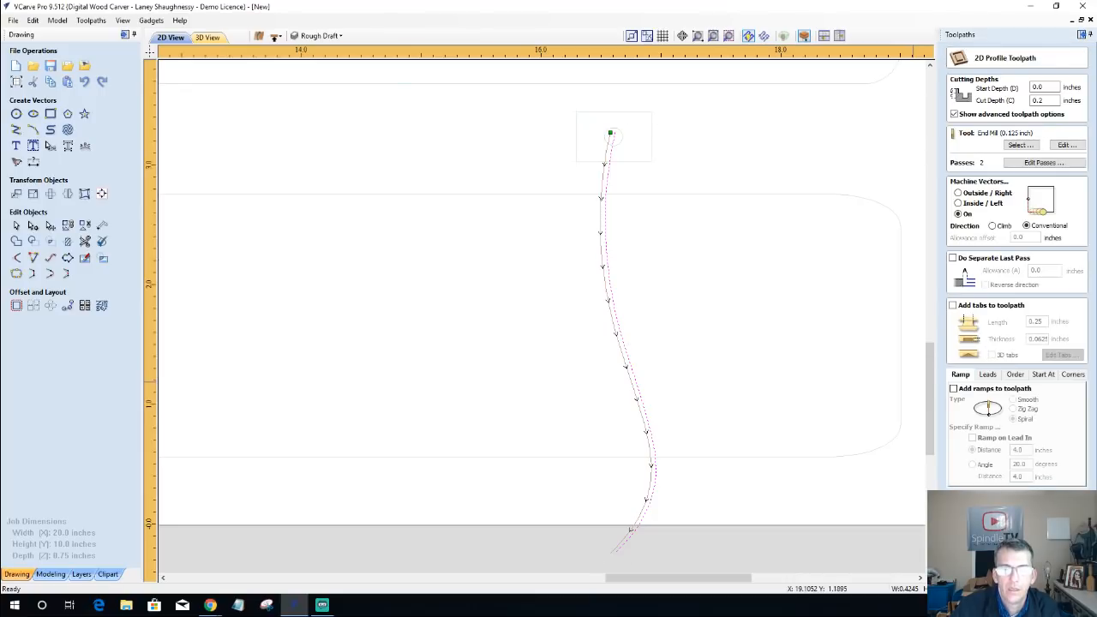
pyautogui.click(986, 559)
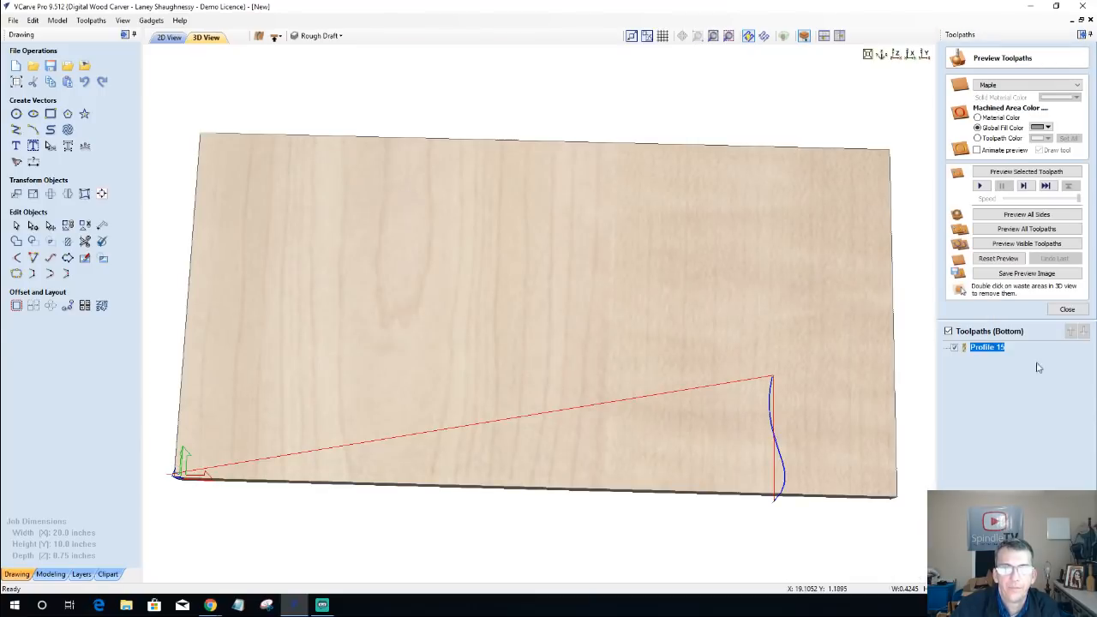
pyautogui.click(1025, 229)
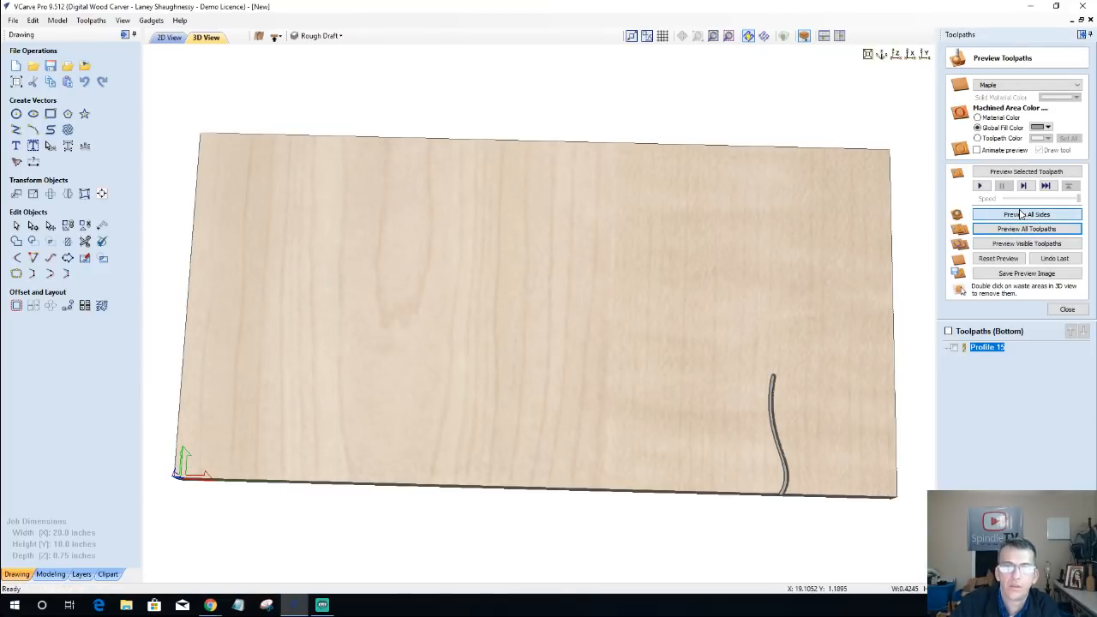
pyautogui.click(1021, 214)
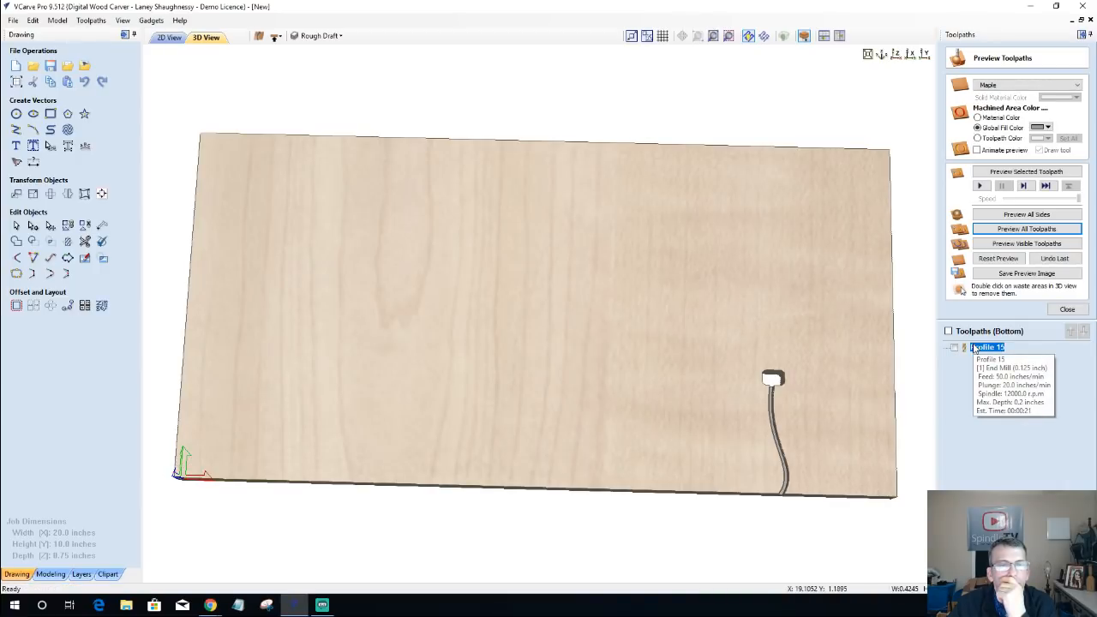
pyautogui.moveTo(699, 430); pyautogui.dragTo(701, 384)
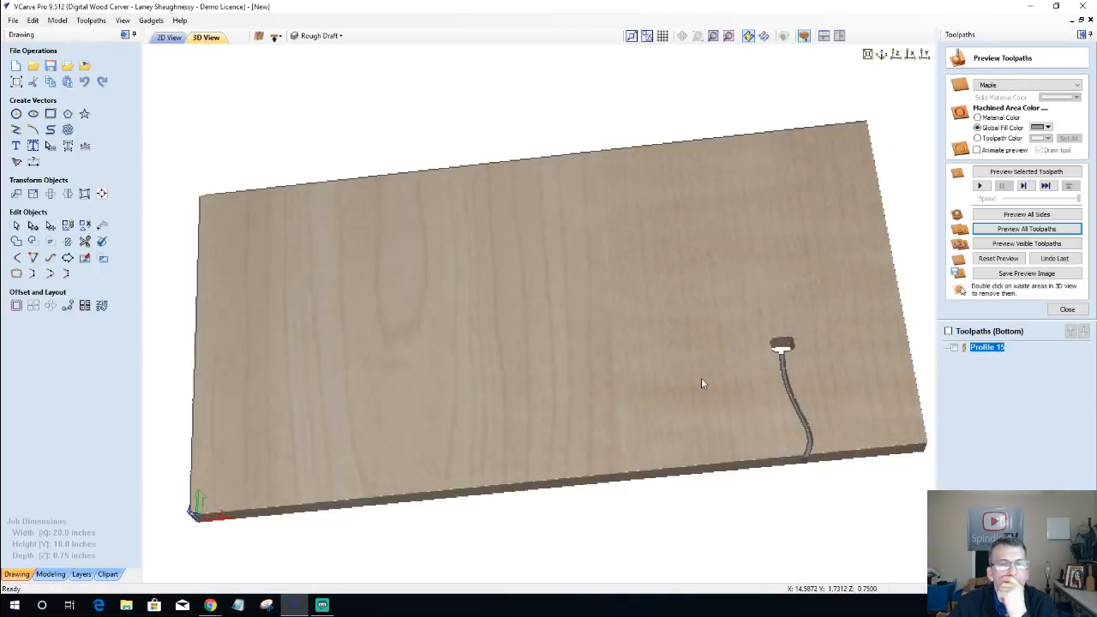
pyautogui.moveTo(599, 278); pyautogui.dragTo(669, 303)
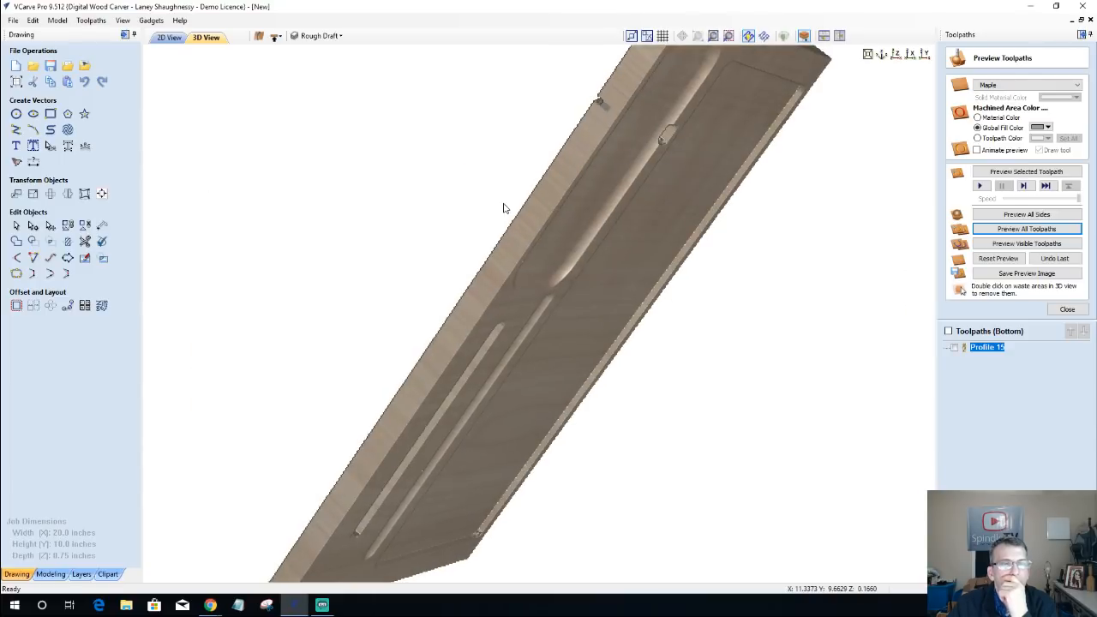
pyautogui.scroll(3, 489, 184)
pyautogui.moveTo(478, 164); pyautogui.dragTo(187, 81)
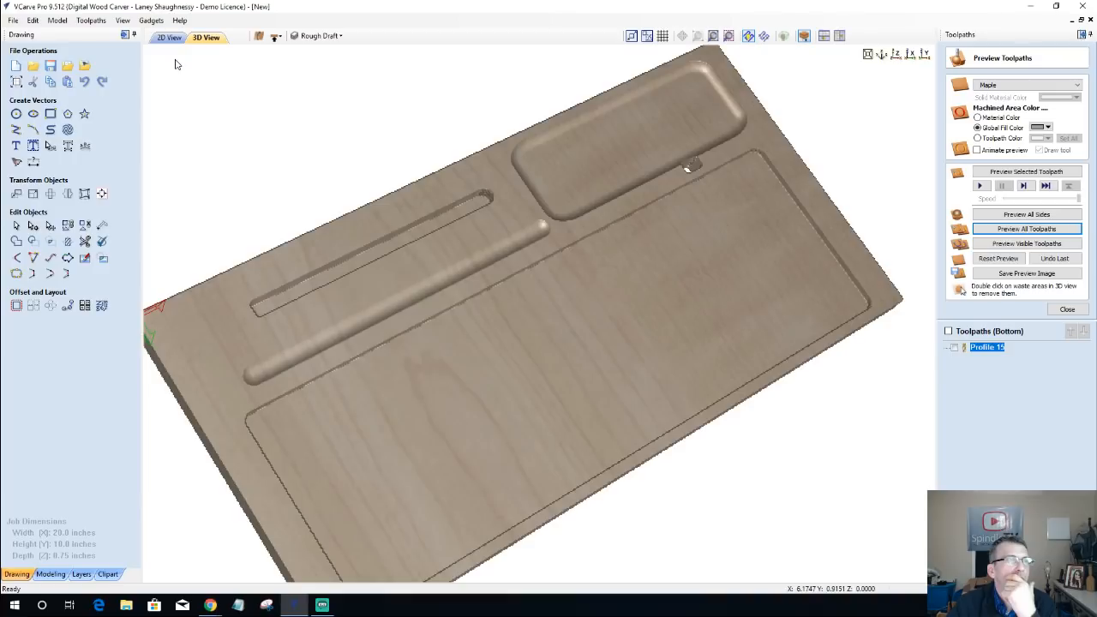
# Step: Return to the 2D drawing and switch the job to its top side, focusing on the concentric circles
pyautogui.click(169, 38)
pyautogui.scroll(-5, 470, 384)
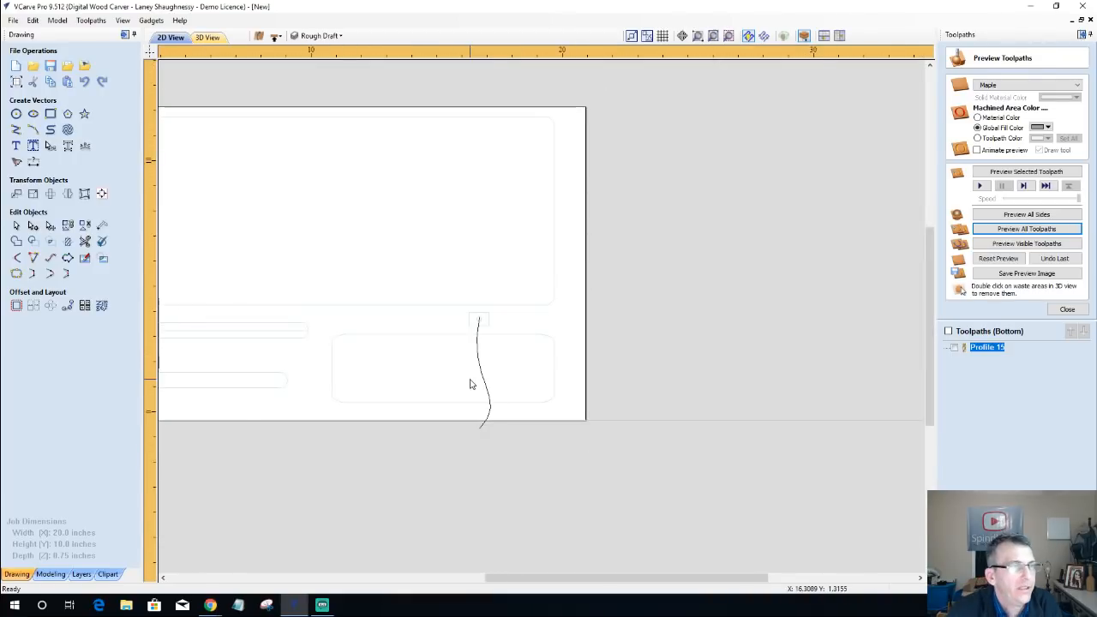
pyautogui.scroll(-2, 470, 385)
pyautogui.click(275, 36)
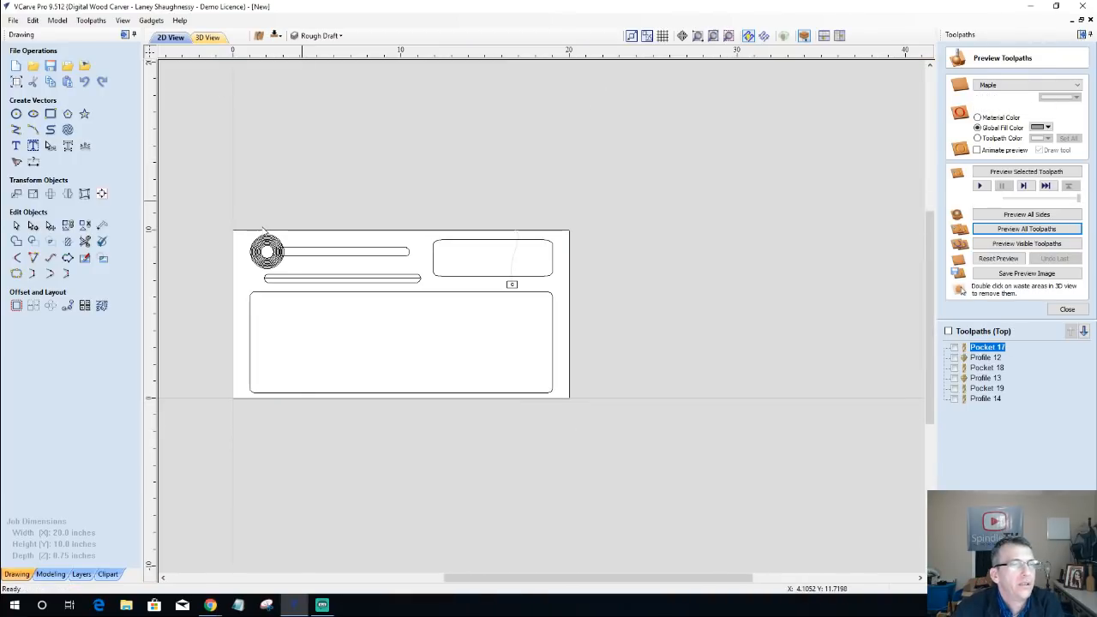
pyautogui.scroll(4, 230, 251)
pyautogui.scroll(1, 375, 282)
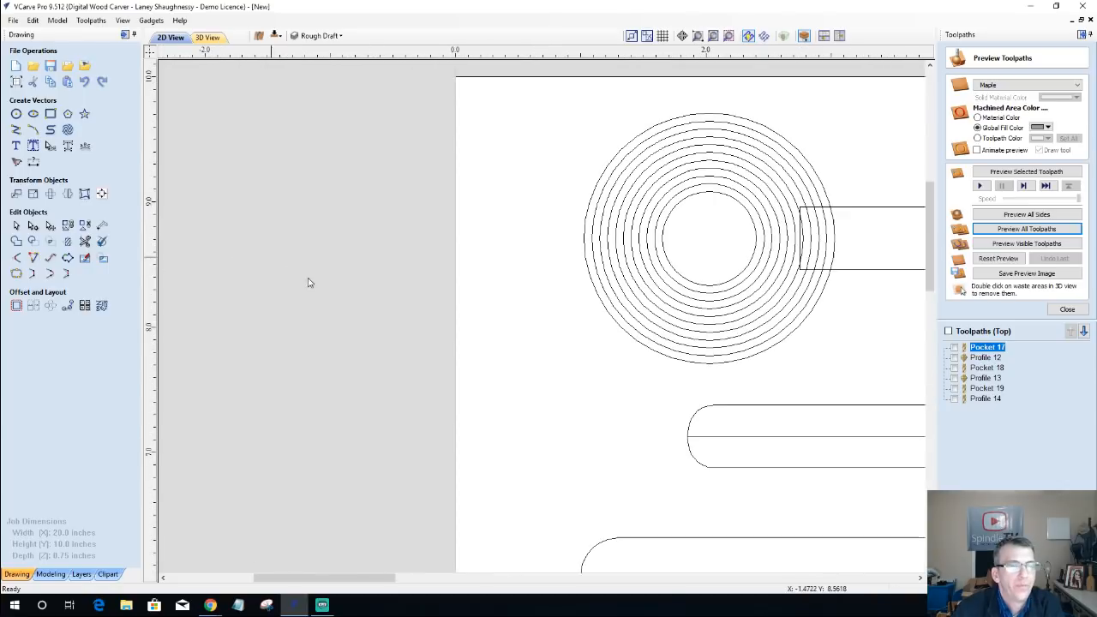
pyautogui.scroll(-1, 417, 300)
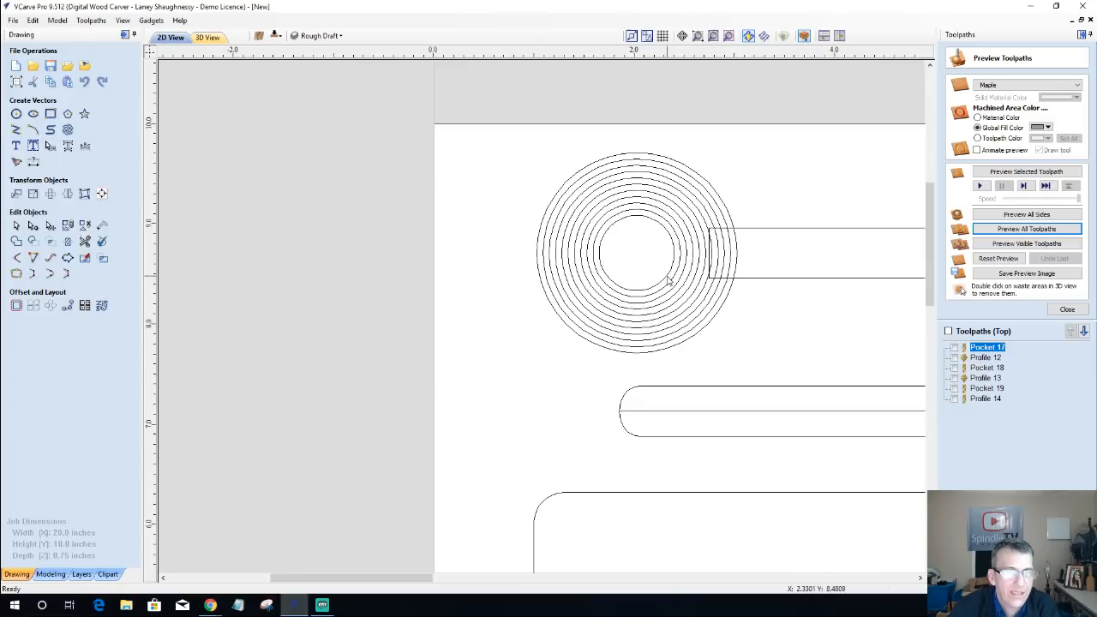
# Step: Select the outermost of the concentric circles and start a profile toolpath for it, readying the cut depth for entry
pyautogui.click(720, 317)
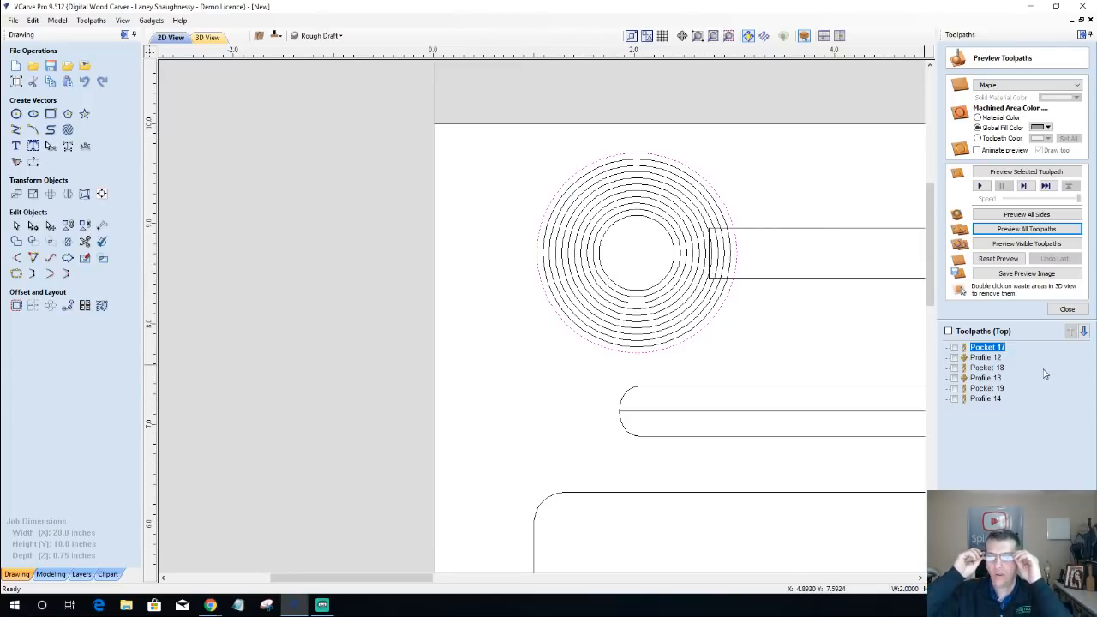
pyautogui.click(674, 257)
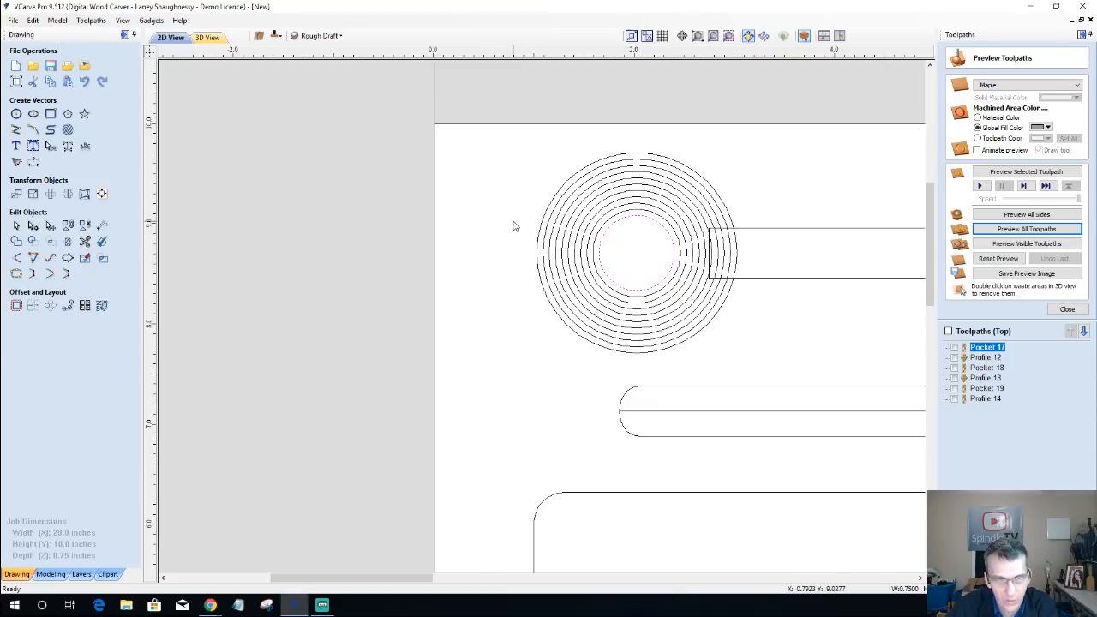
pyautogui.click(615, 224)
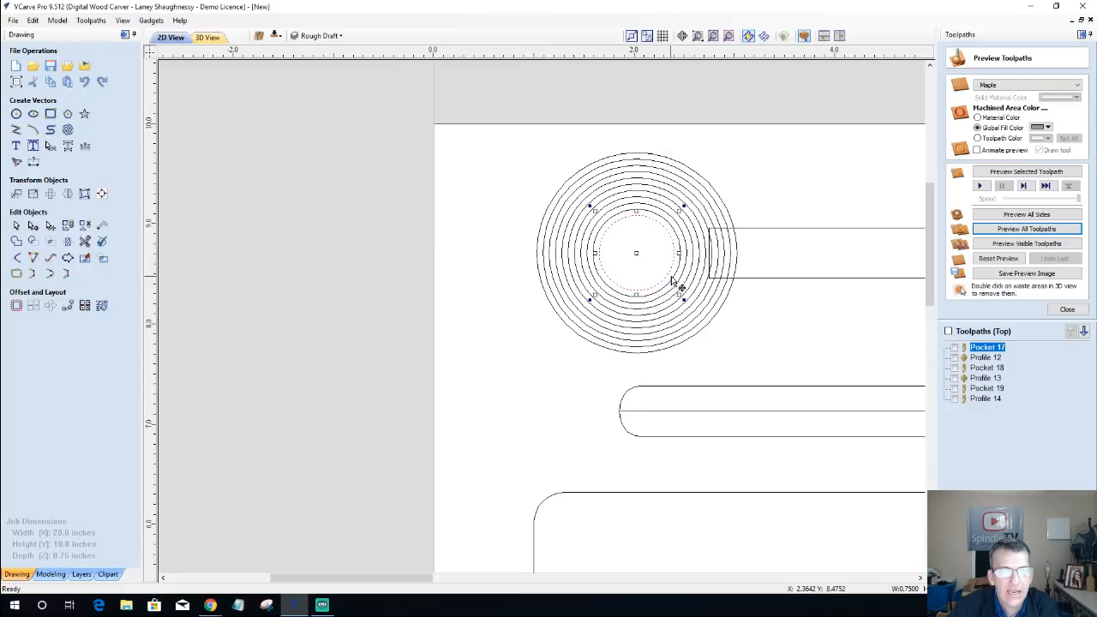
pyautogui.moveTo(678, 286); pyautogui.dragTo(724, 310)
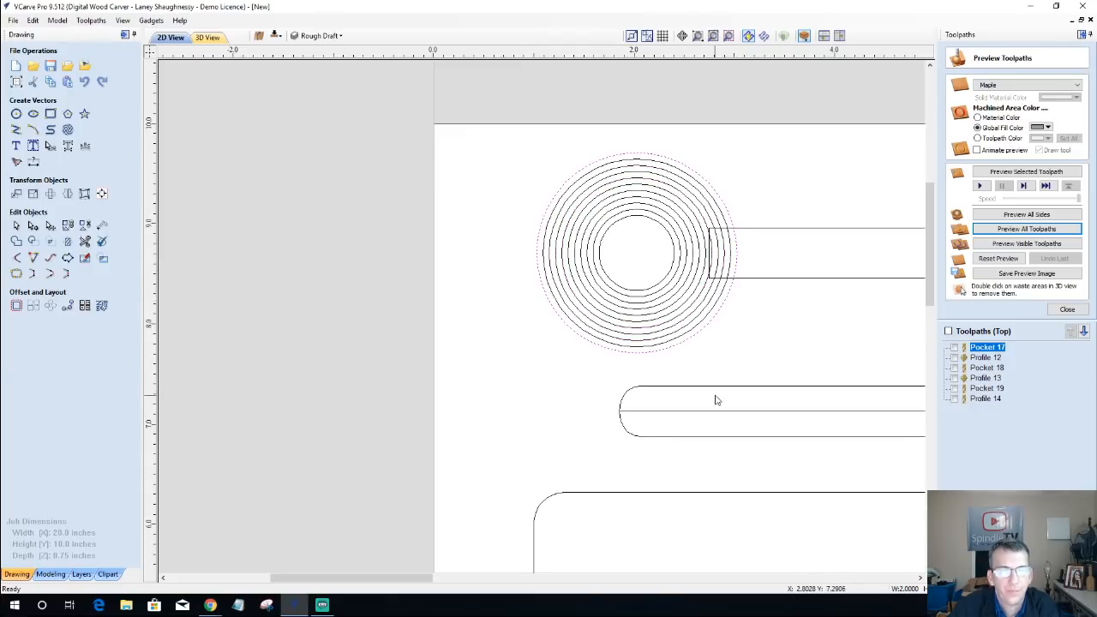
pyautogui.click(1067, 310)
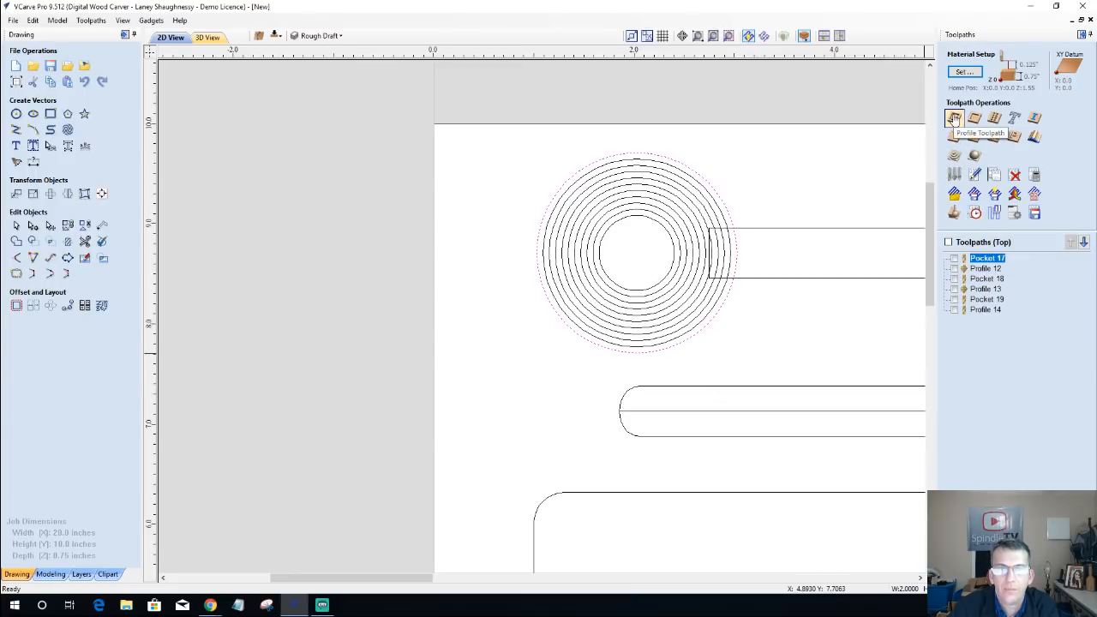
pyautogui.click(954, 118)
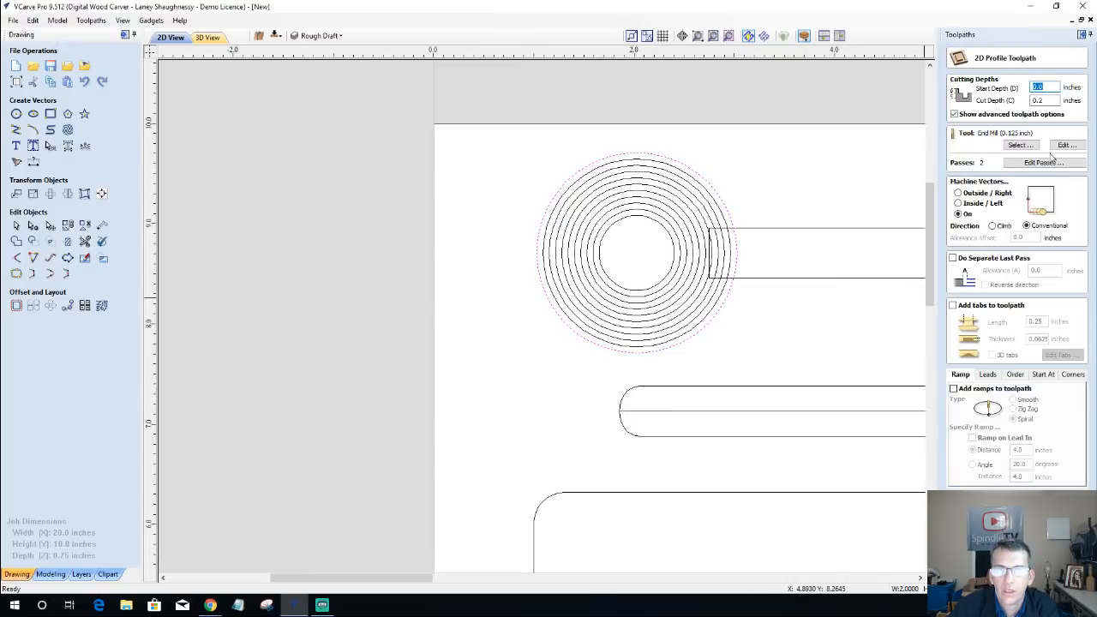
pyautogui.press('Tab')
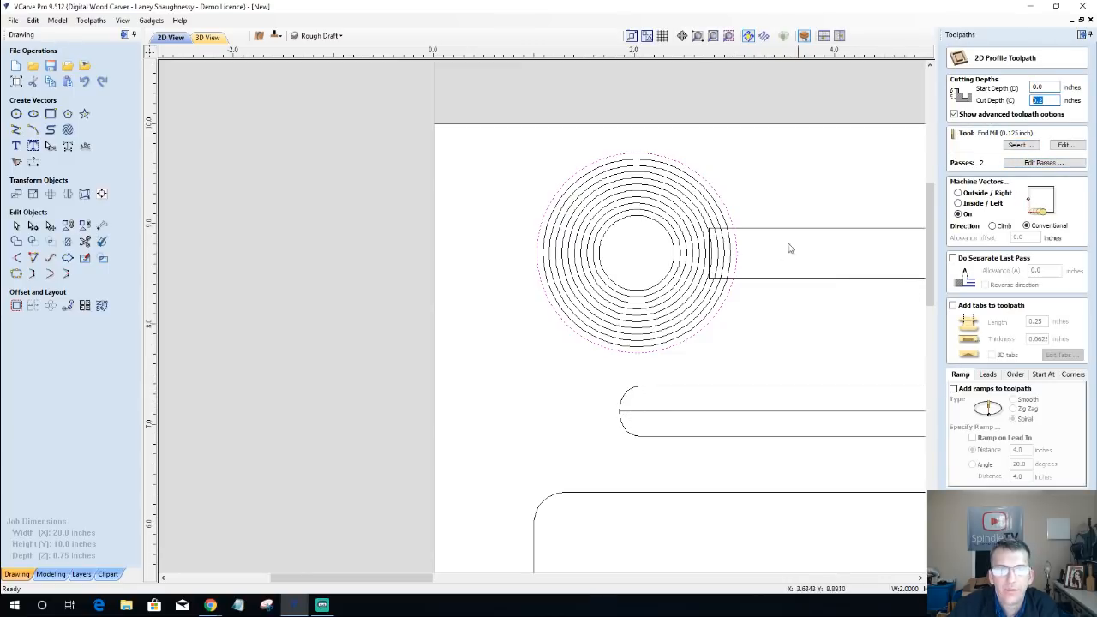
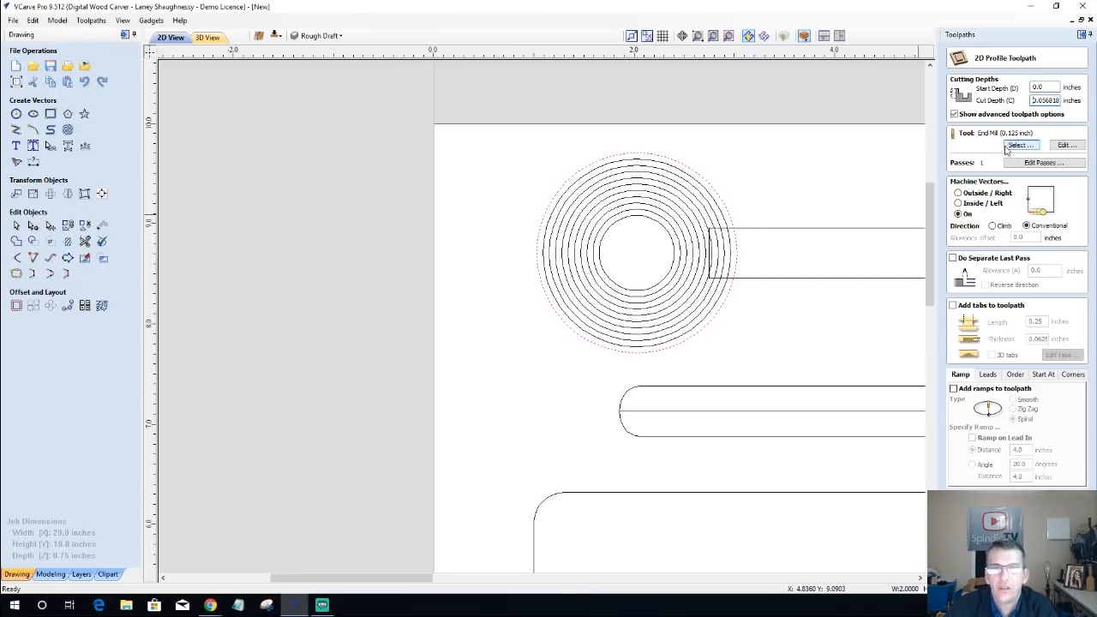
# Step: Assign the V-Bit (60 deg 0.25") as the tool for the outermost circle's profile toolpath
pyautogui.click(1031, 145)
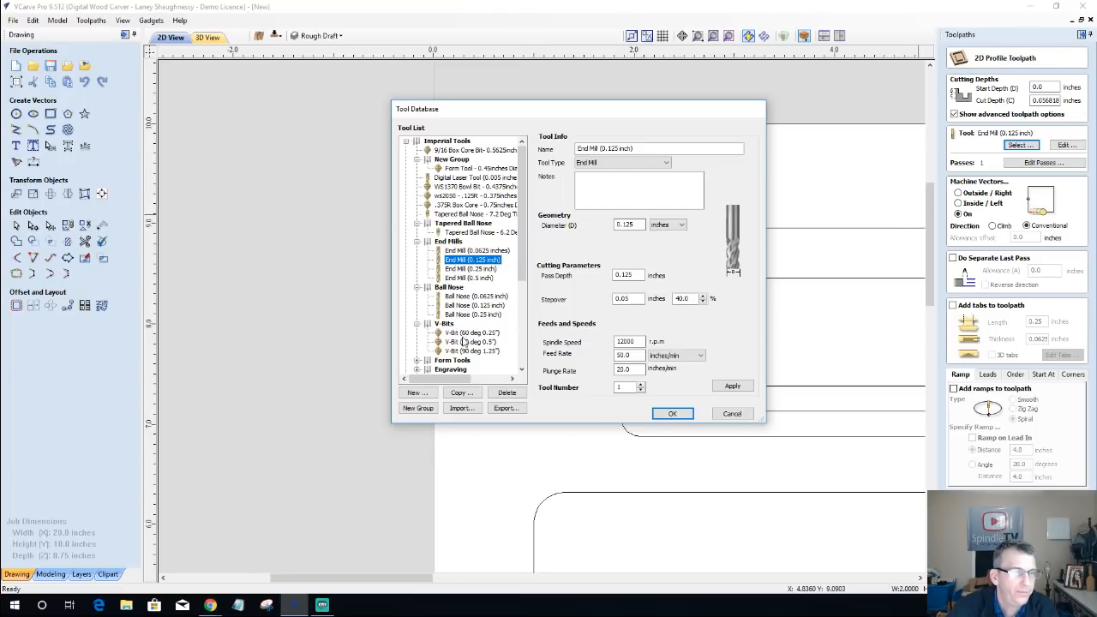
pyautogui.click(467, 333)
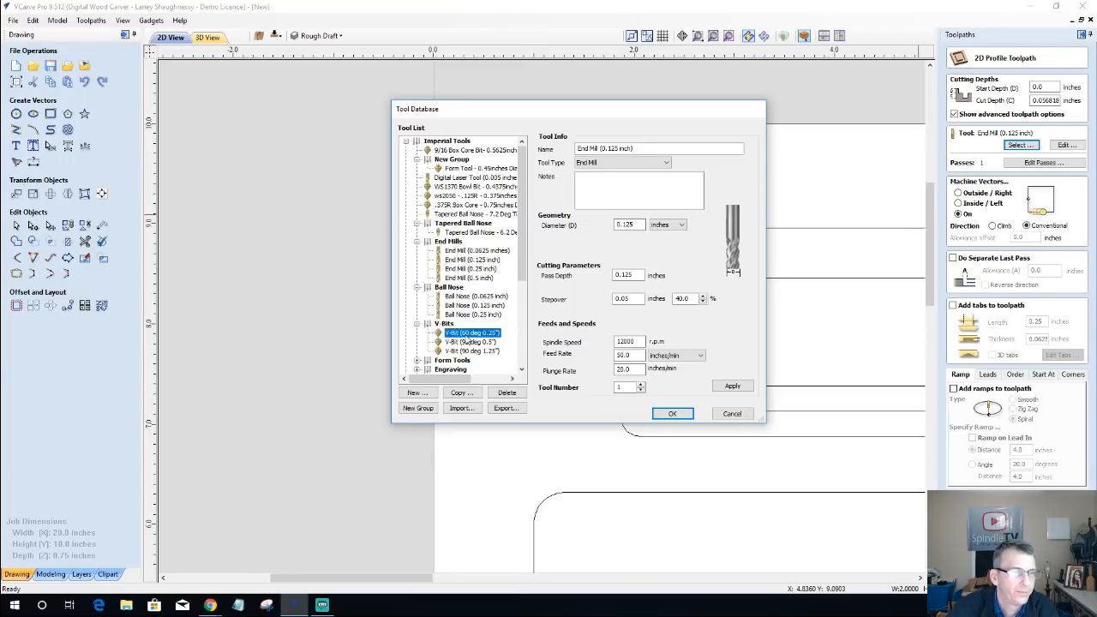
pyautogui.click(673, 415)
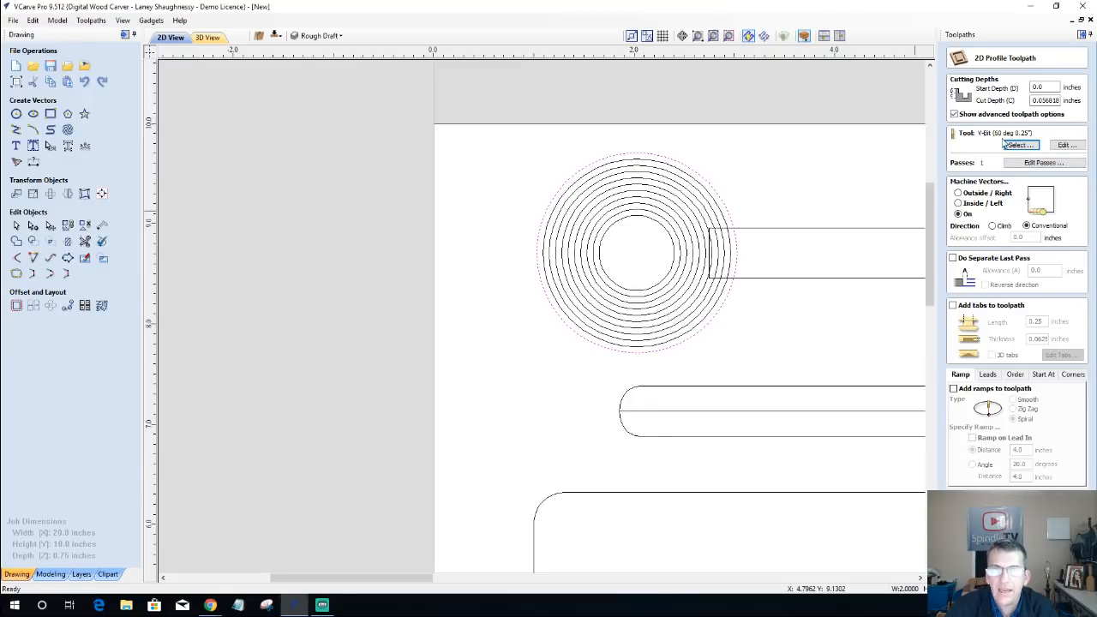
# Step: Copy the cut depth value for reuse and calculate the outermost circle's profile toolpath
pyautogui.click(1060, 100)
pyautogui.moveTo(1060, 100); pyautogui.dragTo(1022, 101)
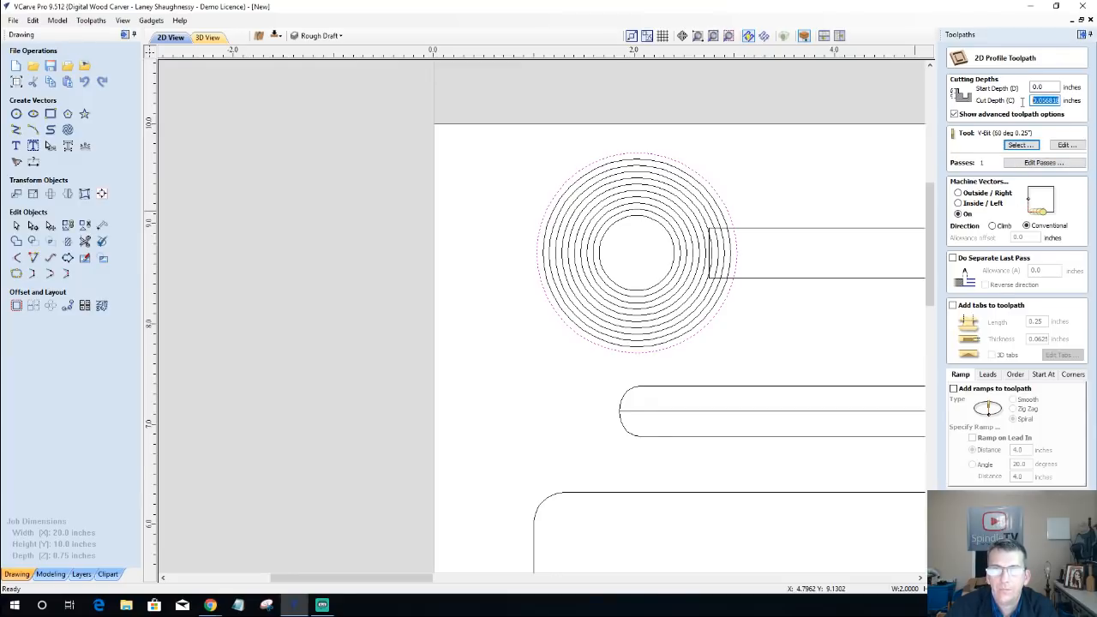
pyautogui.rightClick(1056, 100)
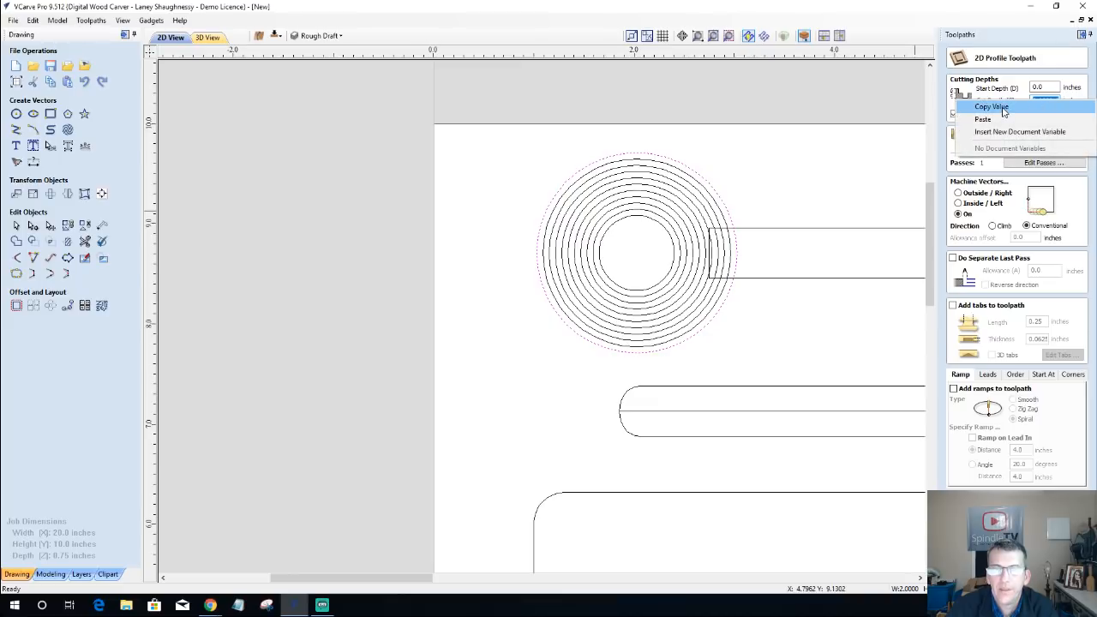
pyautogui.click(1005, 115)
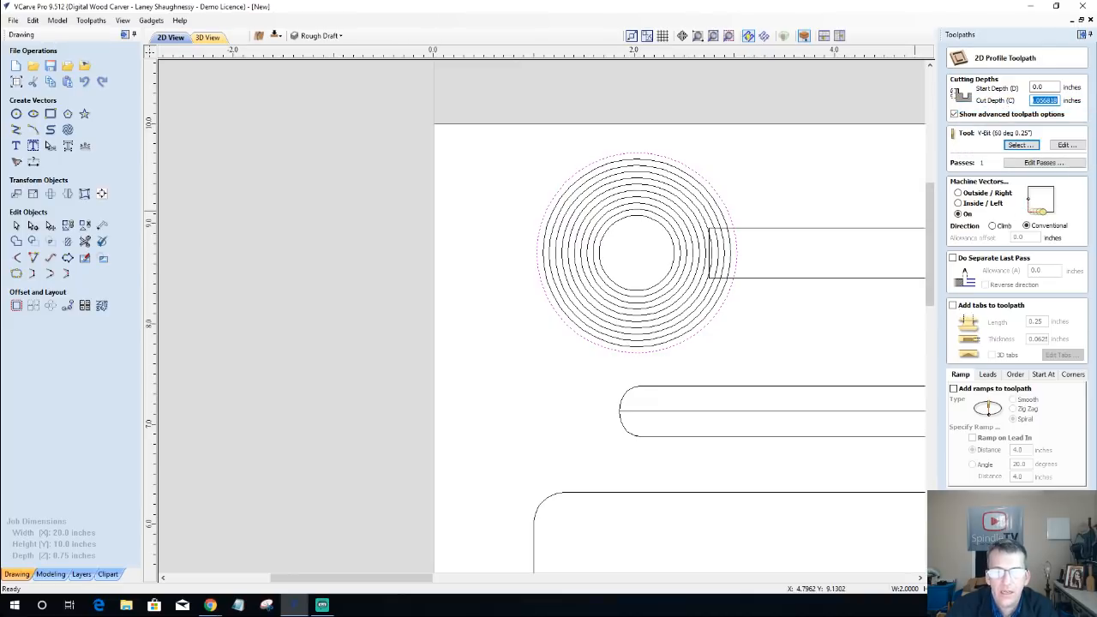
pyautogui.click(986, 558)
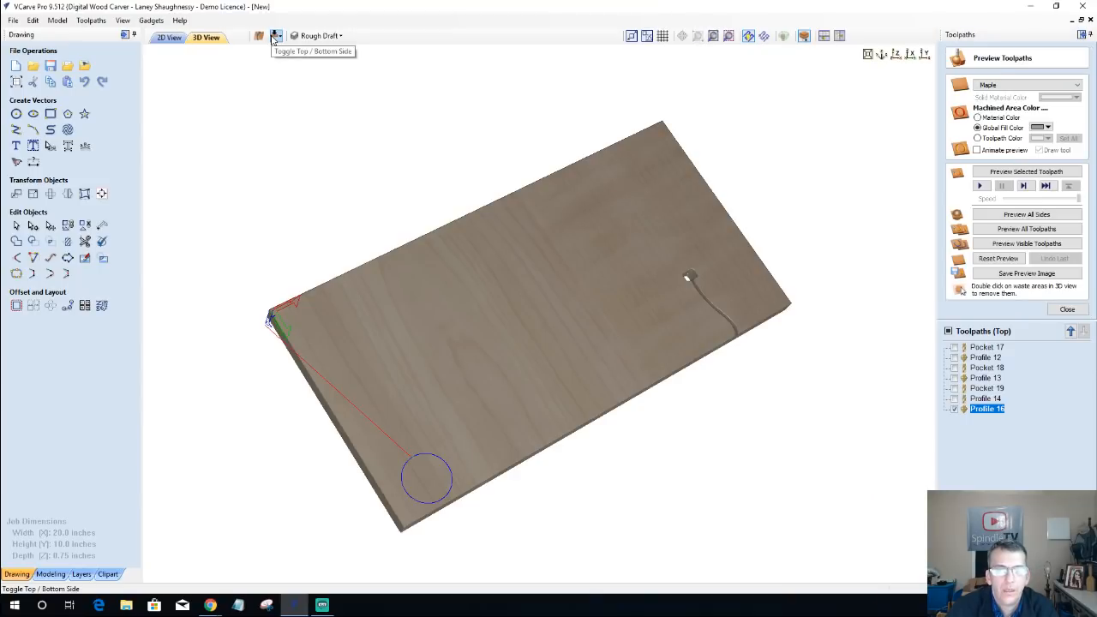
# Step: View the board's top face from straight above, tile the 2D and 3D views side by side, and frame the concentric circles in the drawing
pyautogui.click(900, 54)
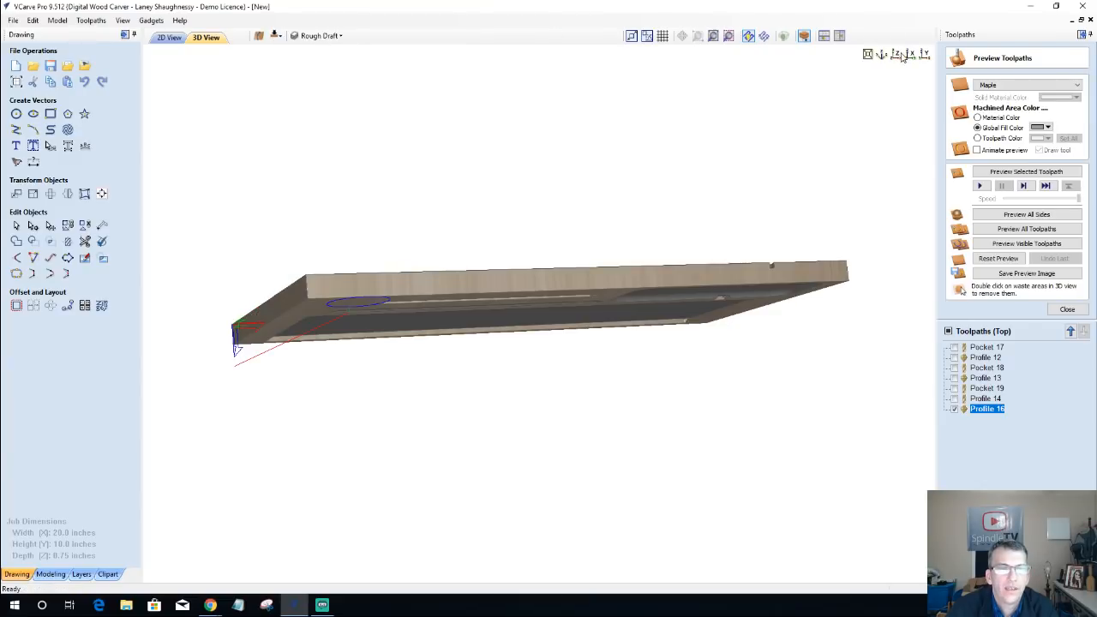
pyautogui.click(897, 55)
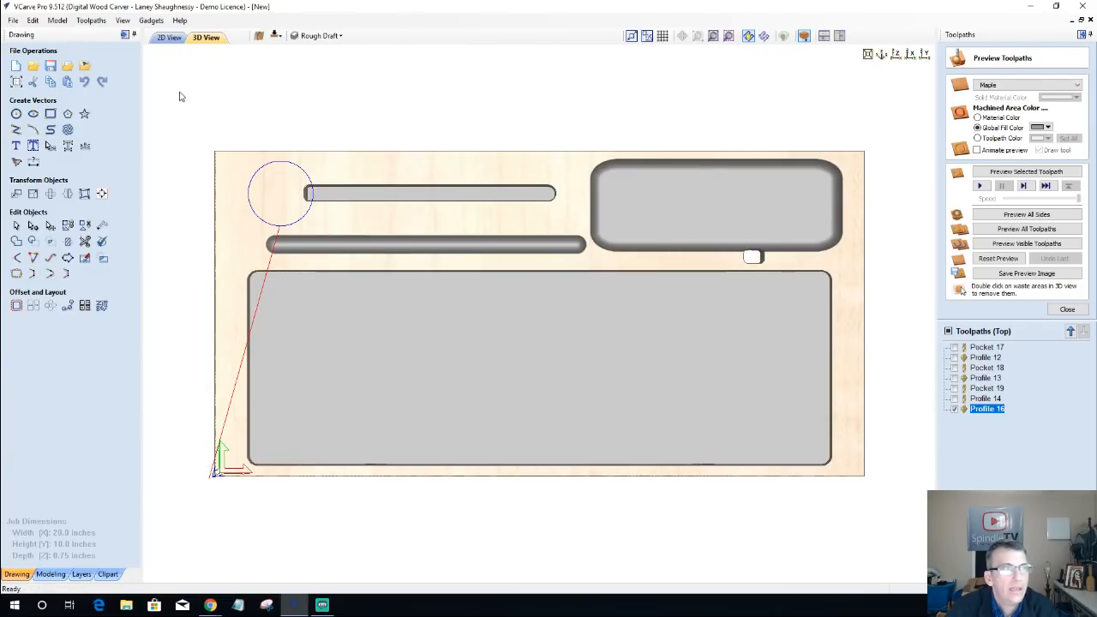
pyautogui.click(176, 38)
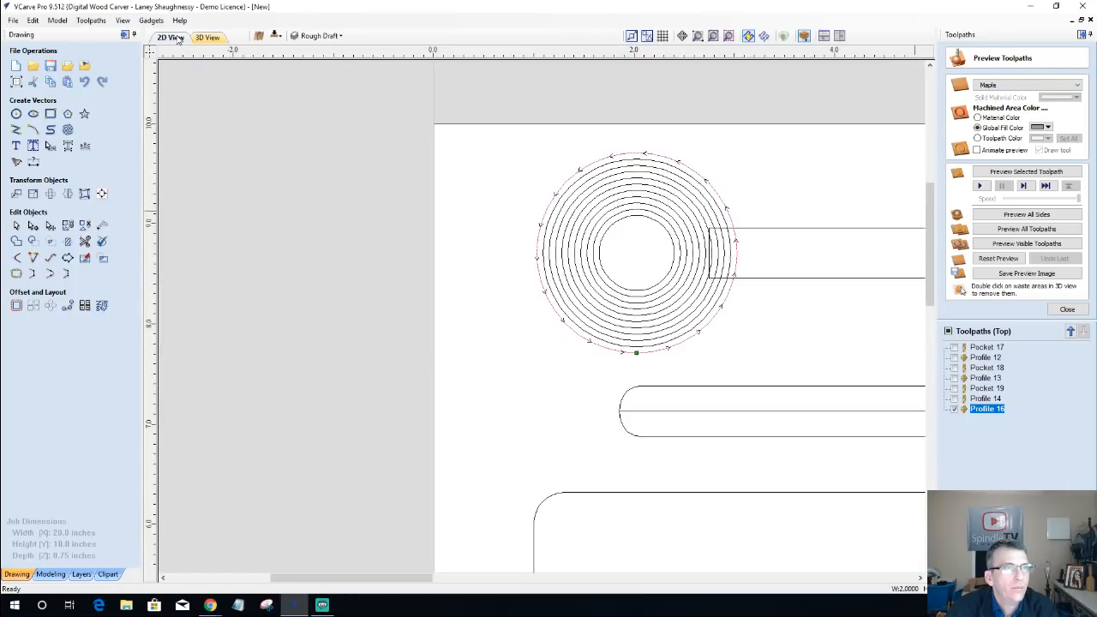
pyautogui.click(840, 36)
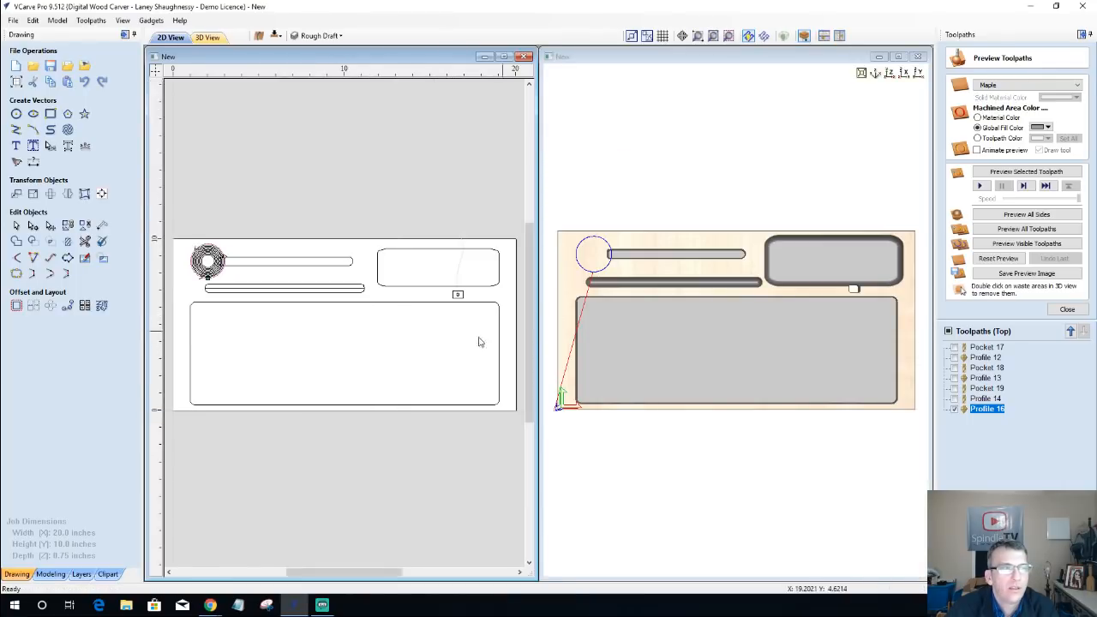
pyautogui.scroll(1, 225, 293)
pyautogui.scroll(5, 225, 293)
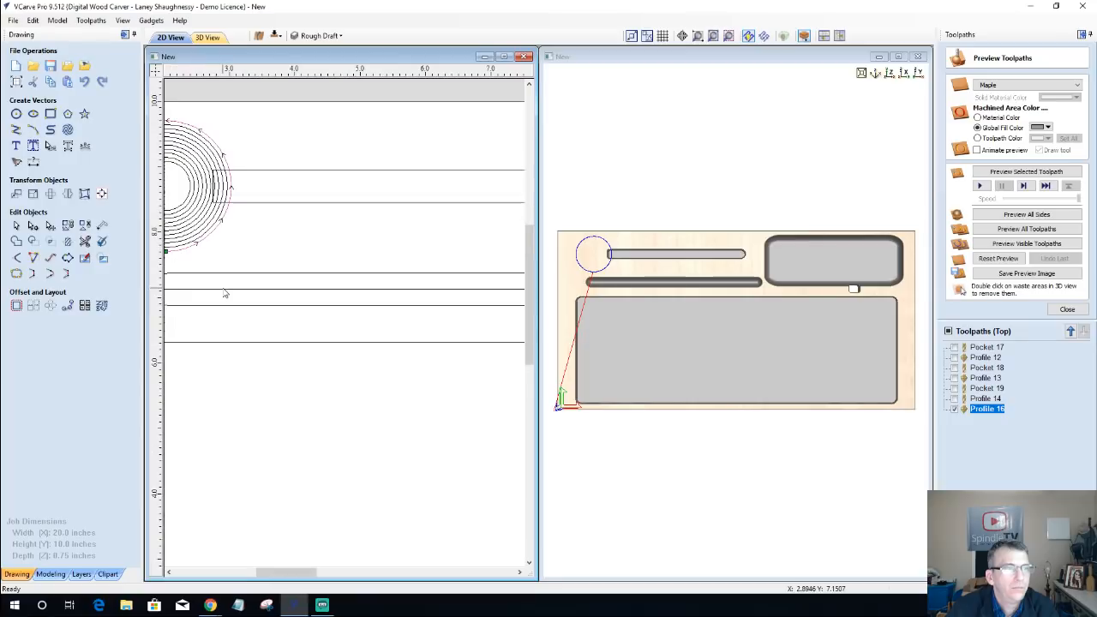
pyautogui.scroll(3, 395, 342)
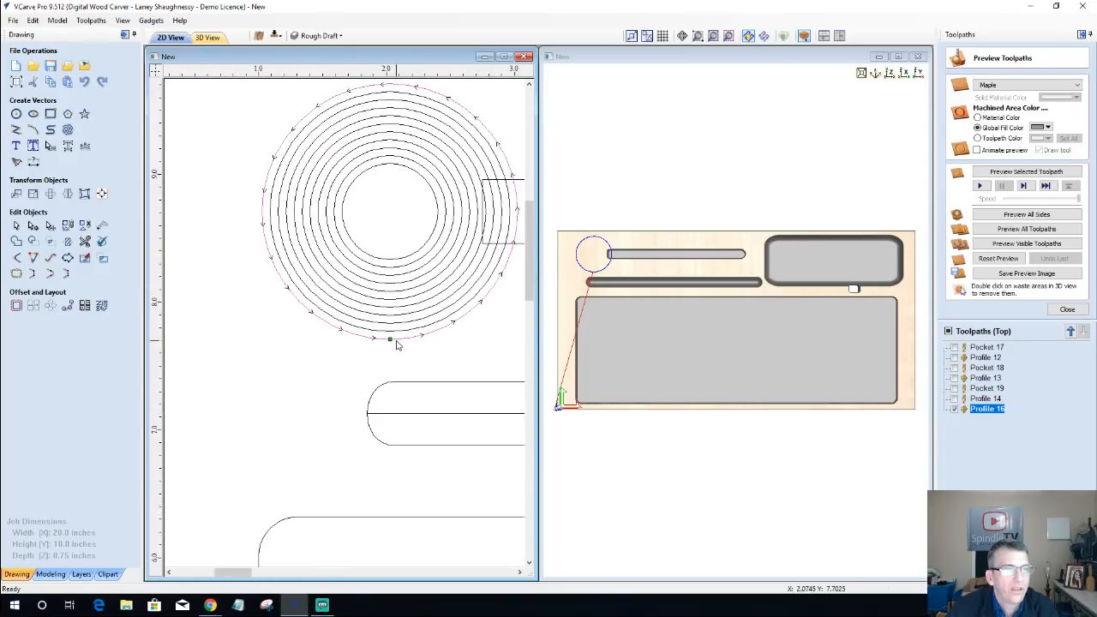
# Step: Frame the circle's toolpath closely in the 3D view and deselect the outermost circle, keeping all the concentric circles in view in 2D
pyautogui.moveTo(627, 320); pyautogui.dragTo(778, 363, button='middle')
pyautogui.scroll(5, 778, 364)
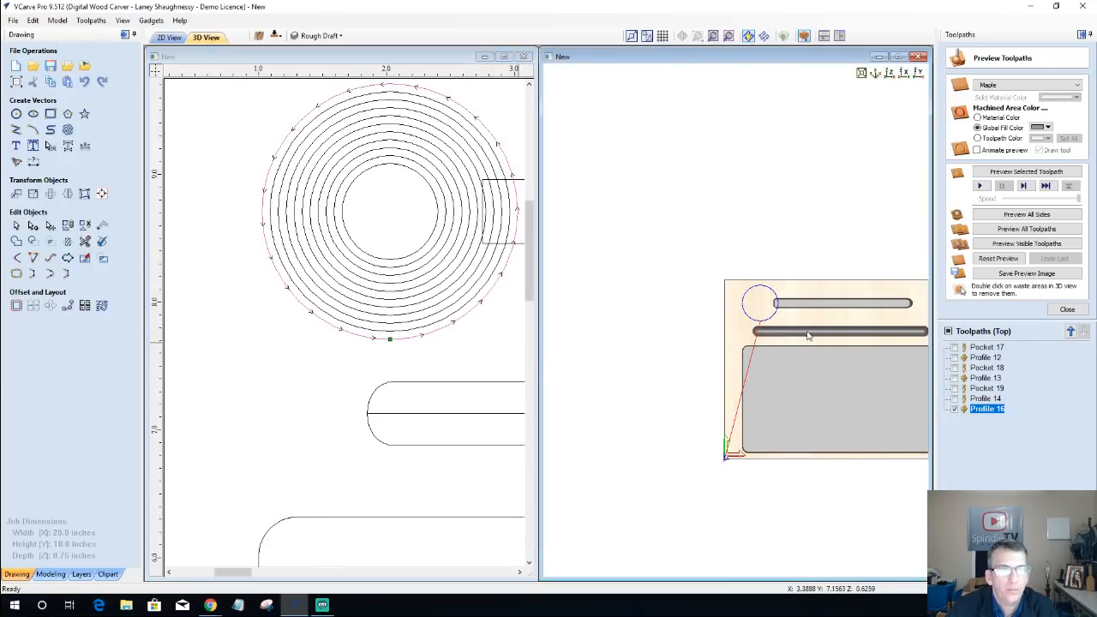
pyautogui.scroll(2, 798, 322)
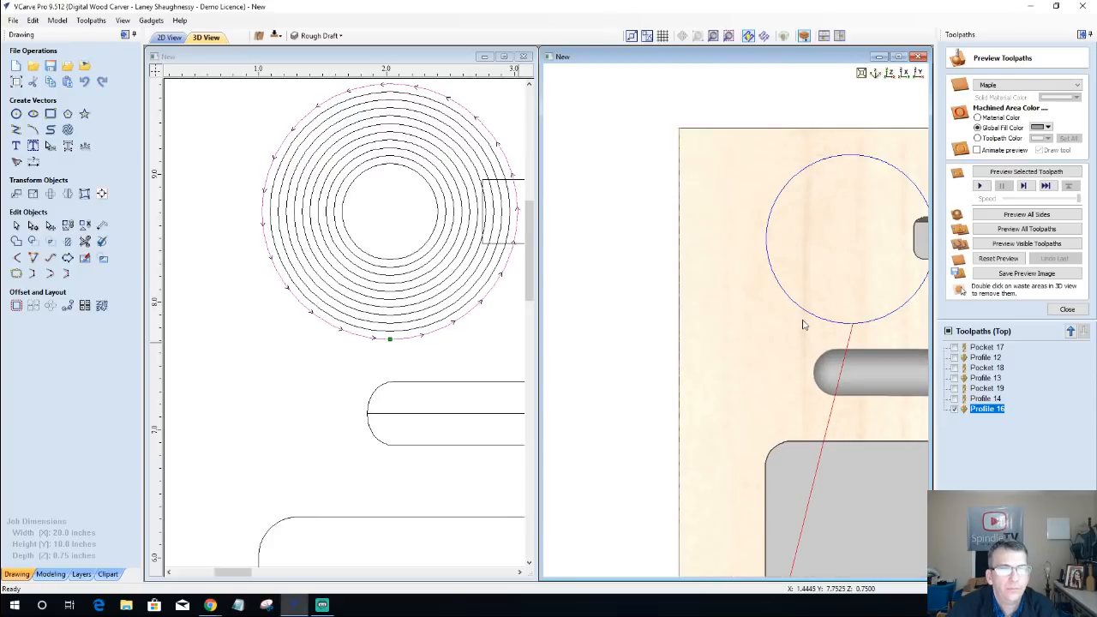
pyautogui.moveTo(715, 284); pyautogui.dragTo(672, 312, button='middle')
pyautogui.moveTo(311, 347); pyautogui.dragTo(346, 388)
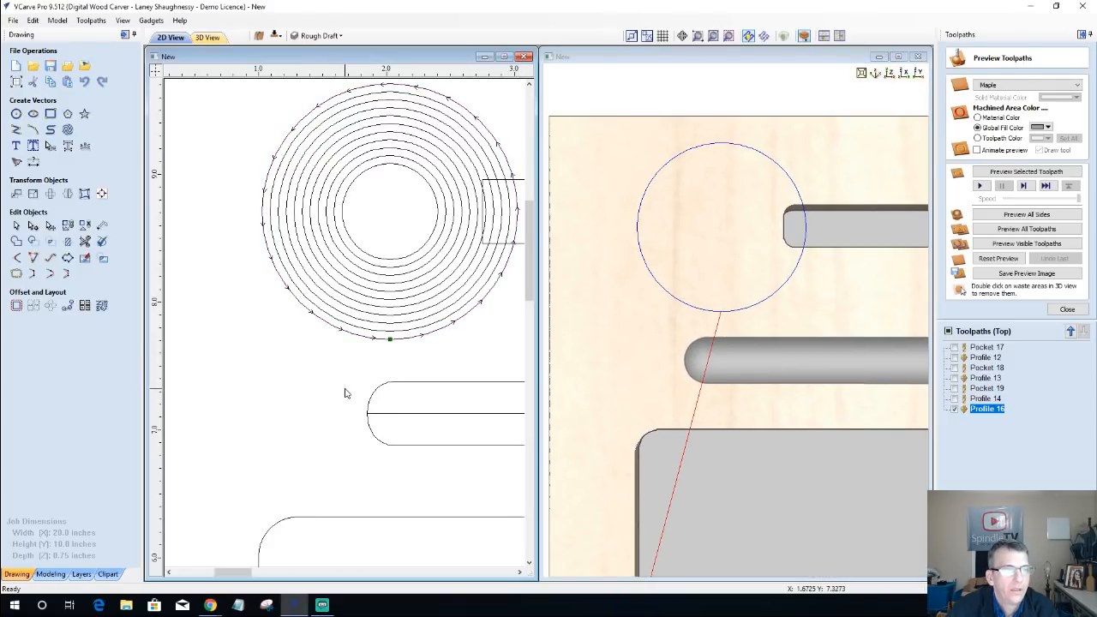
pyautogui.scroll(-1, 361, 372)
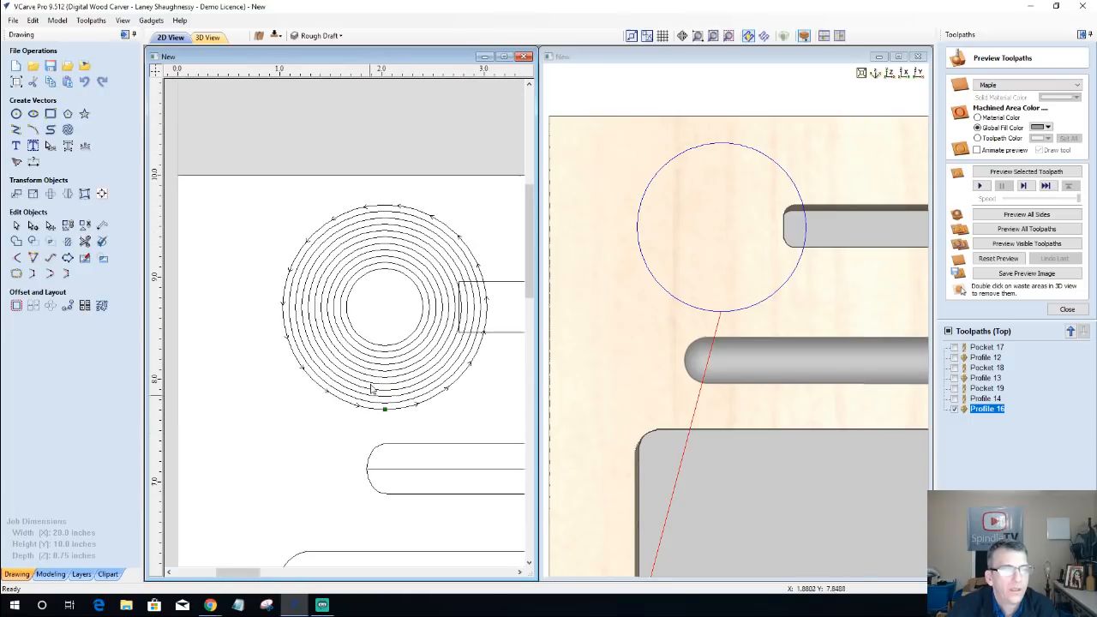
pyautogui.scroll(1, 430, 385)
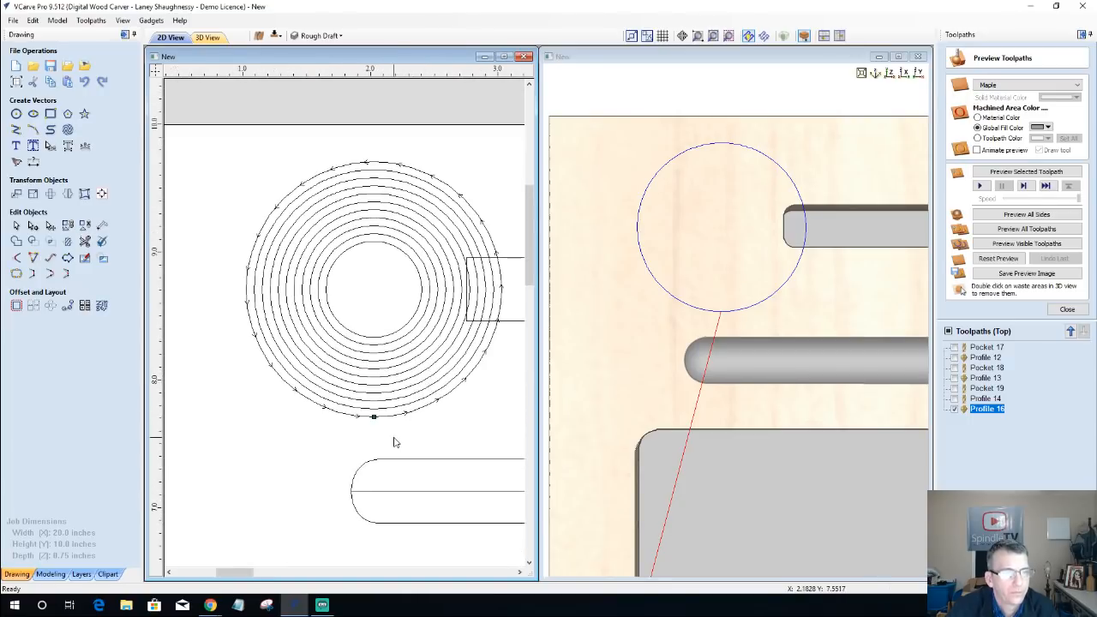
pyautogui.moveTo(394, 437); pyautogui.dragTo(383, 405, button='middle')
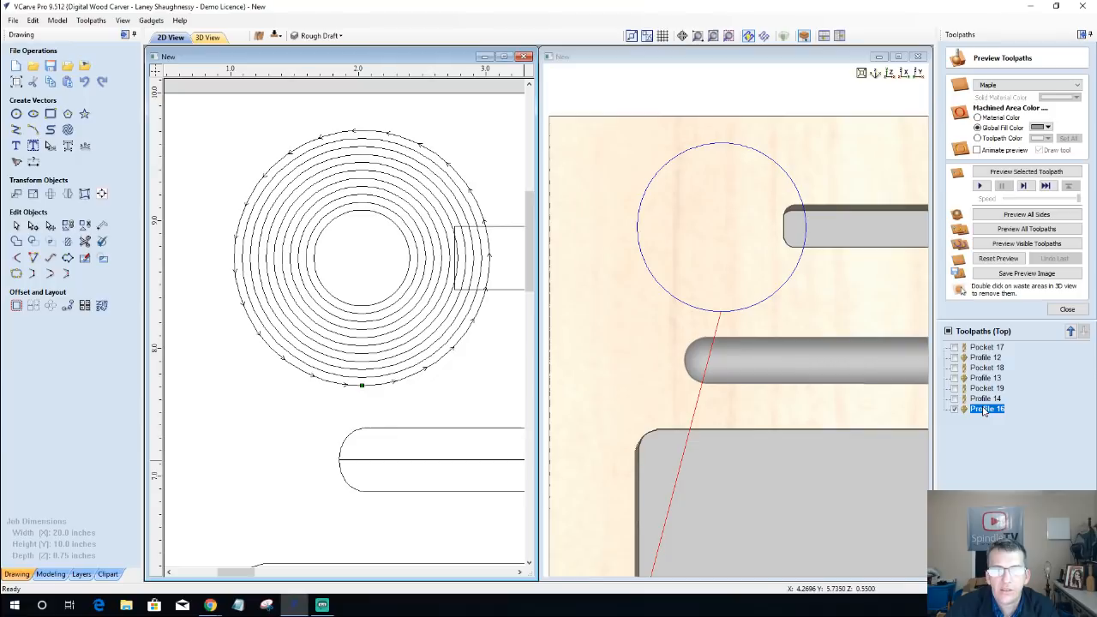
# Step: Create a profile toolpath for the second circle from the outside with a cut depth of 0.0568*2 inches
pyautogui.click(1067, 310)
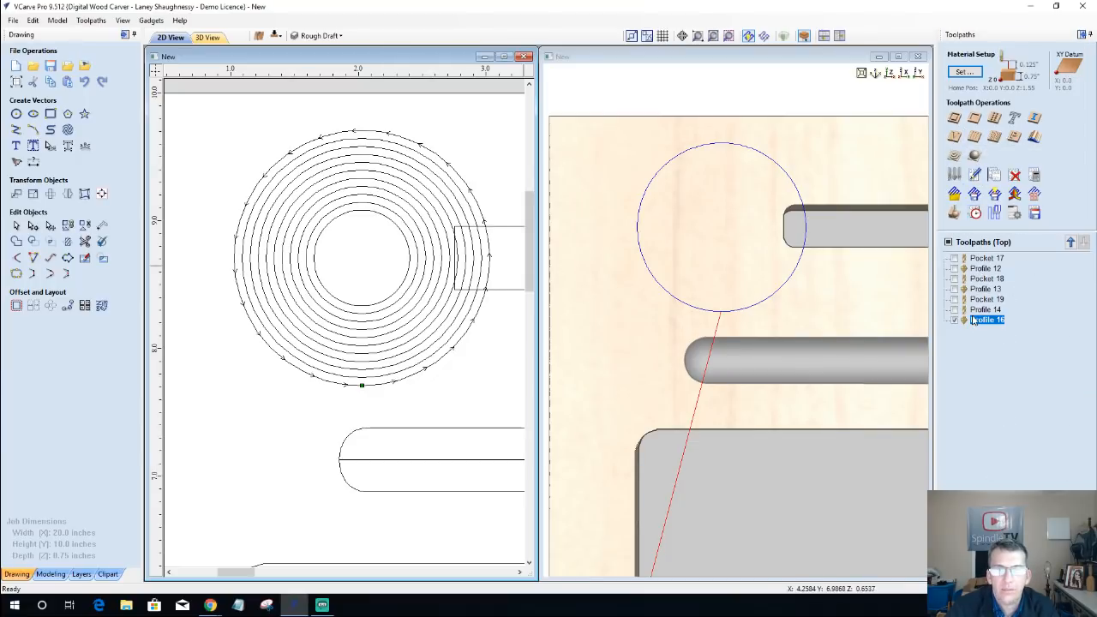
pyautogui.click(953, 120)
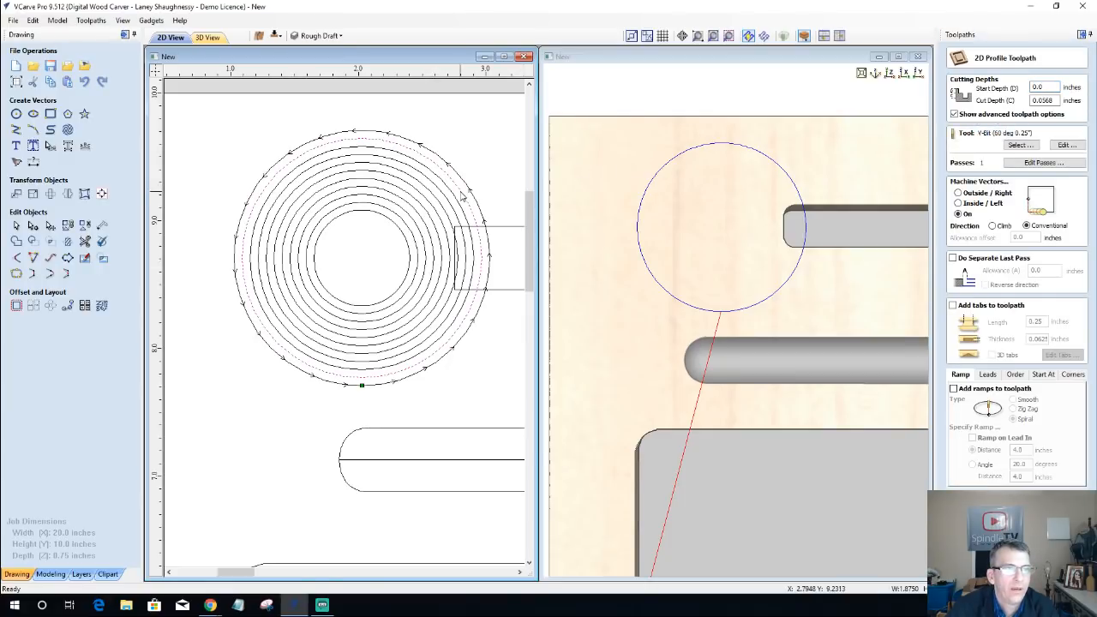
pyautogui.doubleClick(1043, 100)
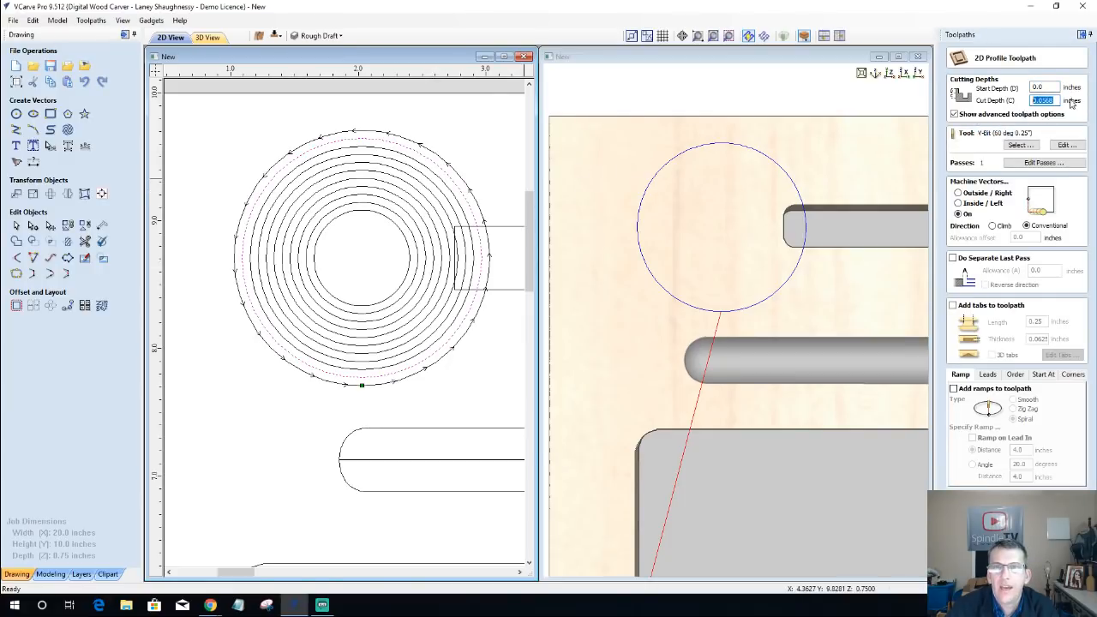
pyautogui.click(1049, 102)
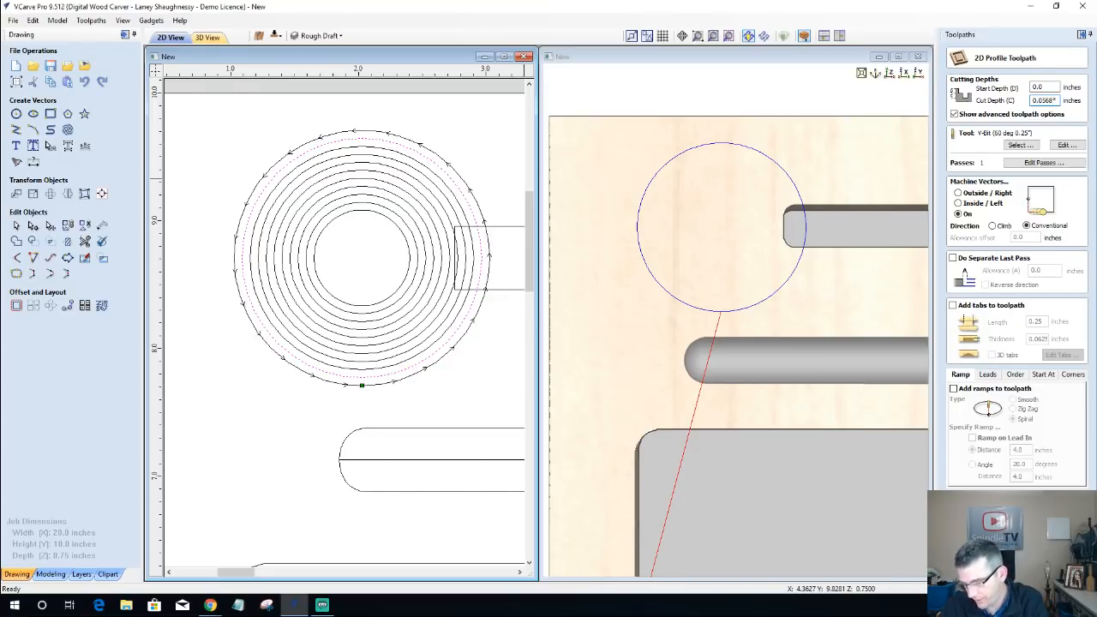
pyautogui.write('*2')
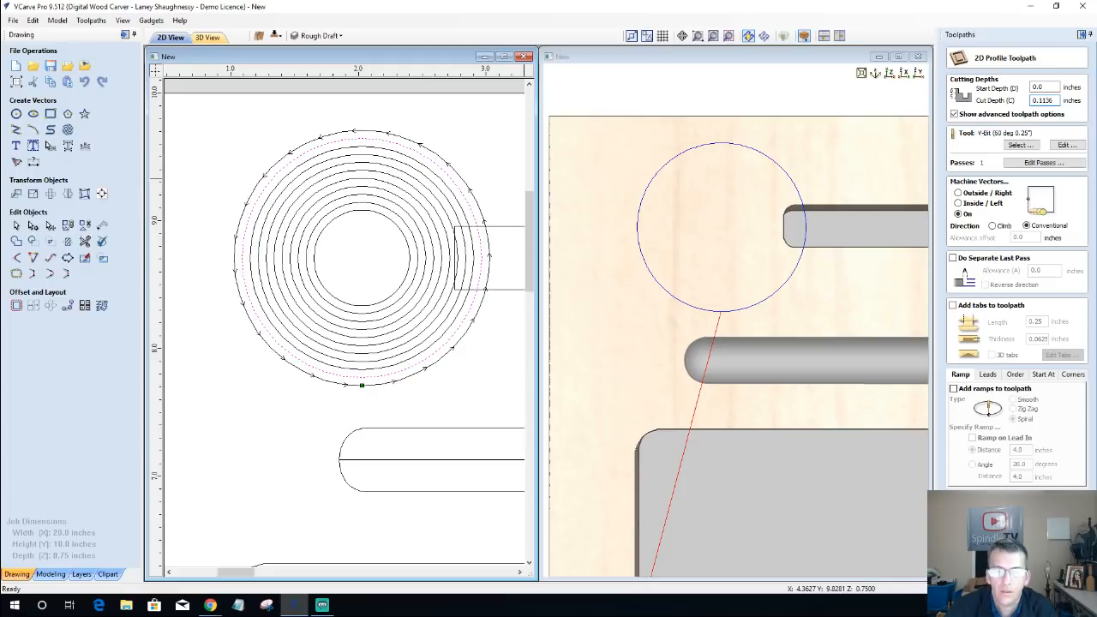
pyautogui.press('Return')
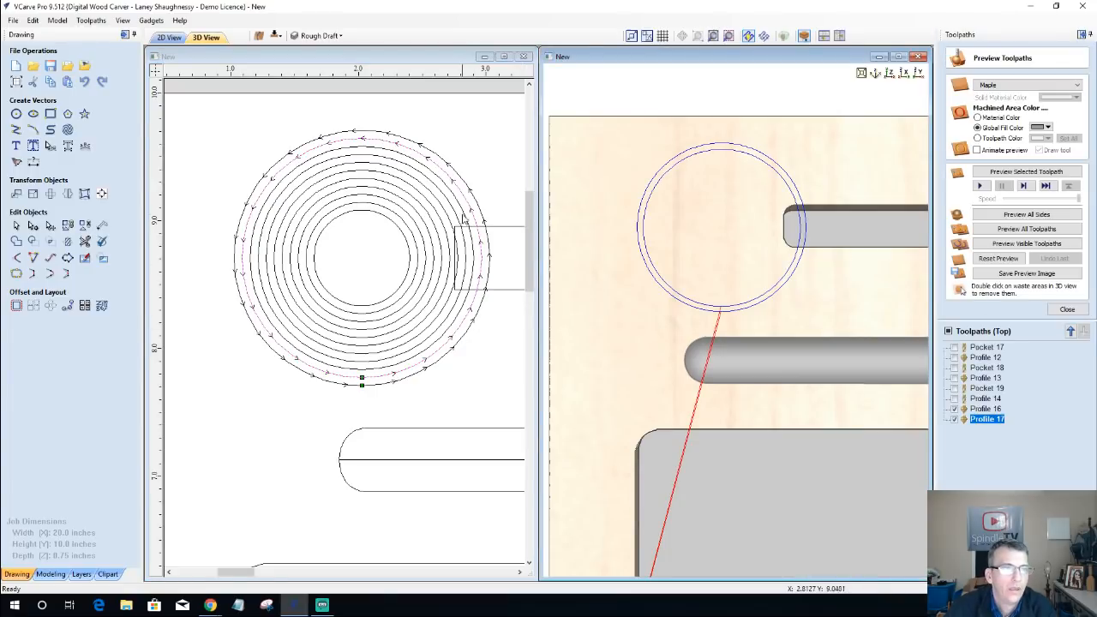
# Step: Create a profile toolpath for the third circle from the outside, setting its cut depth to the copied value times three (0.056818*3)
pyautogui.click(463, 216)
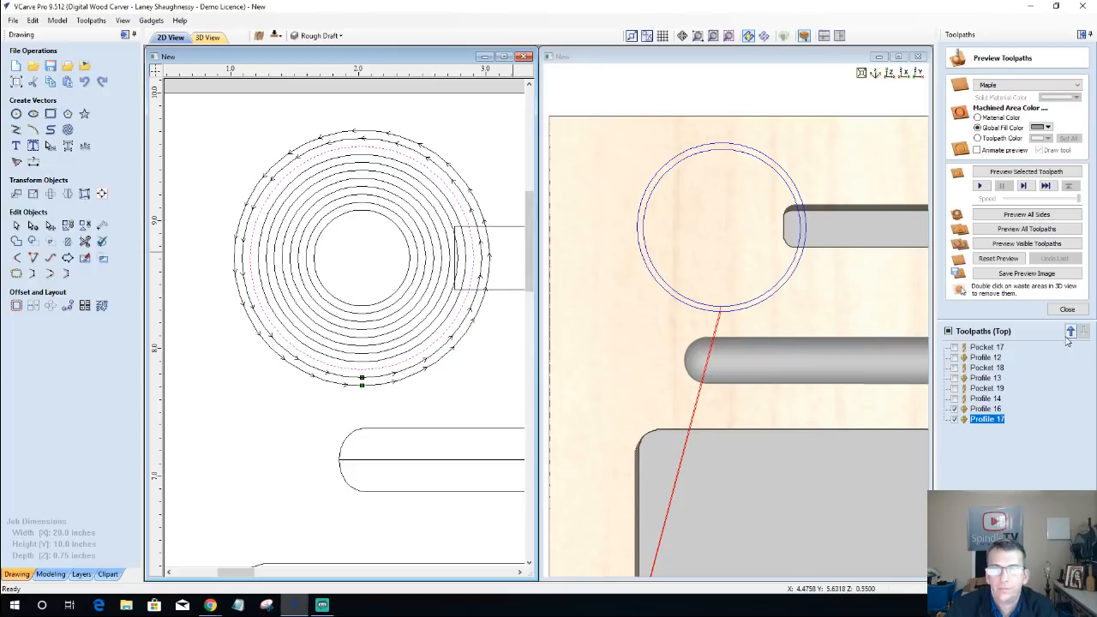
pyautogui.click(1067, 309)
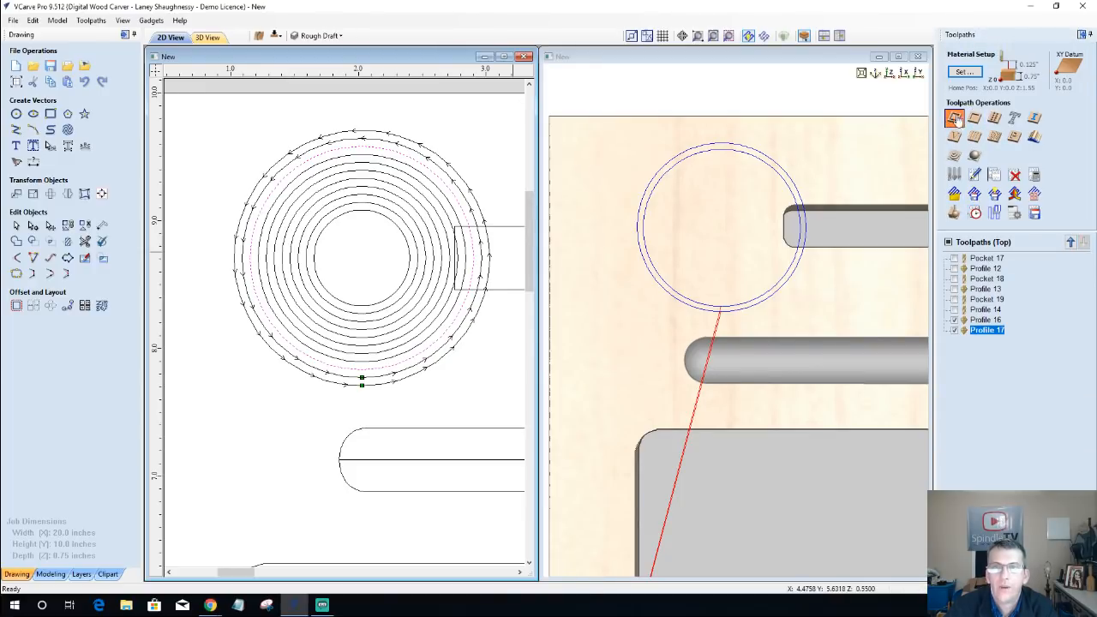
pyautogui.click(955, 120)
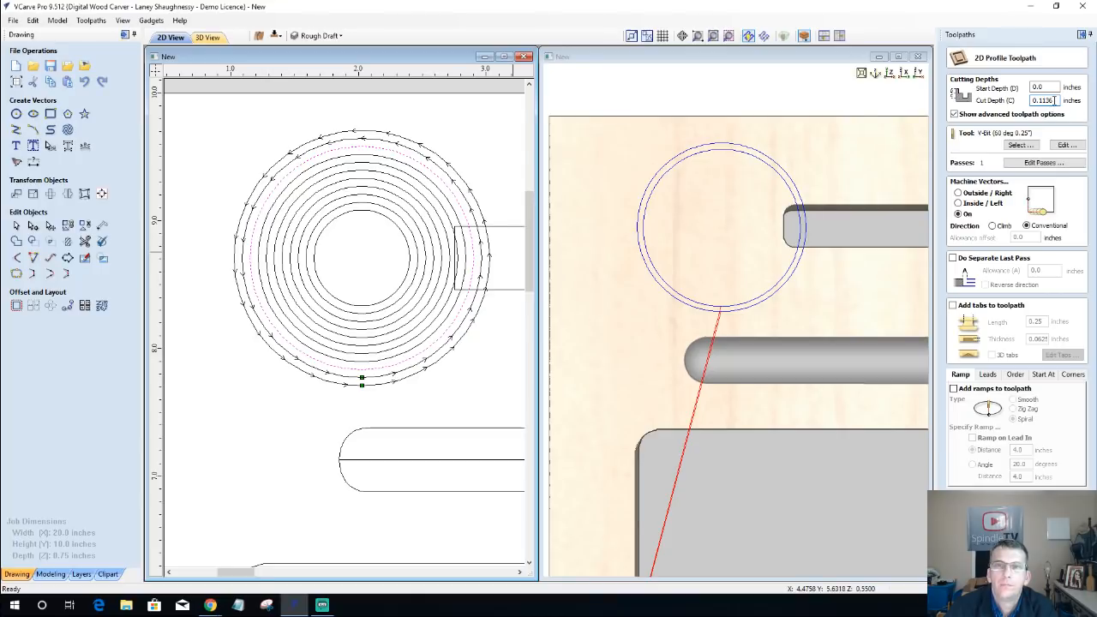
pyautogui.doubleClick(1054, 100)
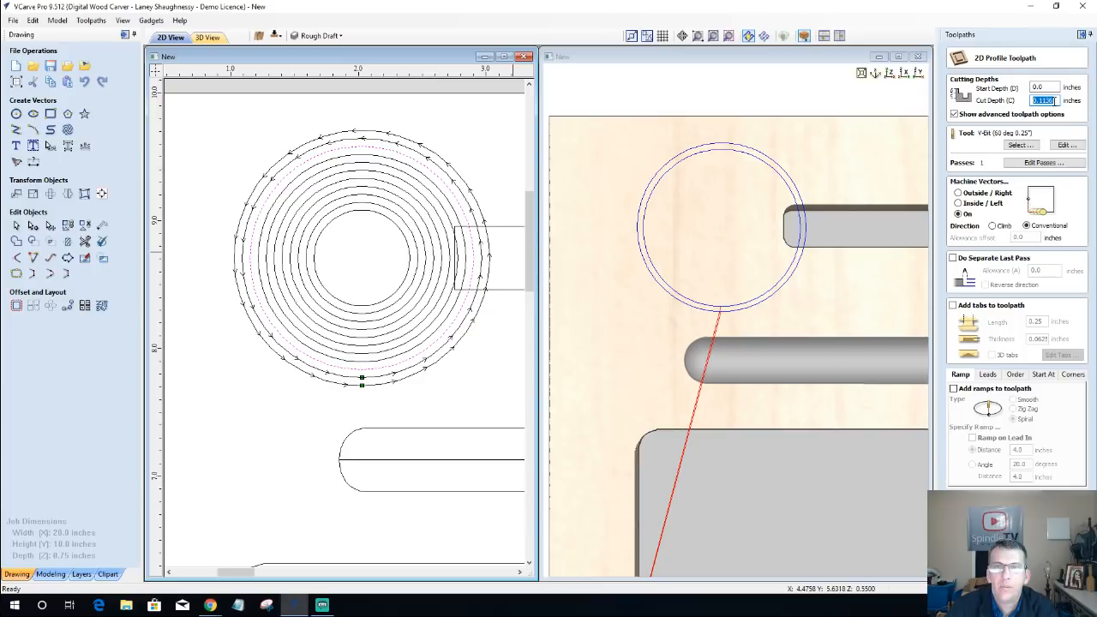
pyautogui.rightClick(1054, 101)
pyautogui.click(999, 123)
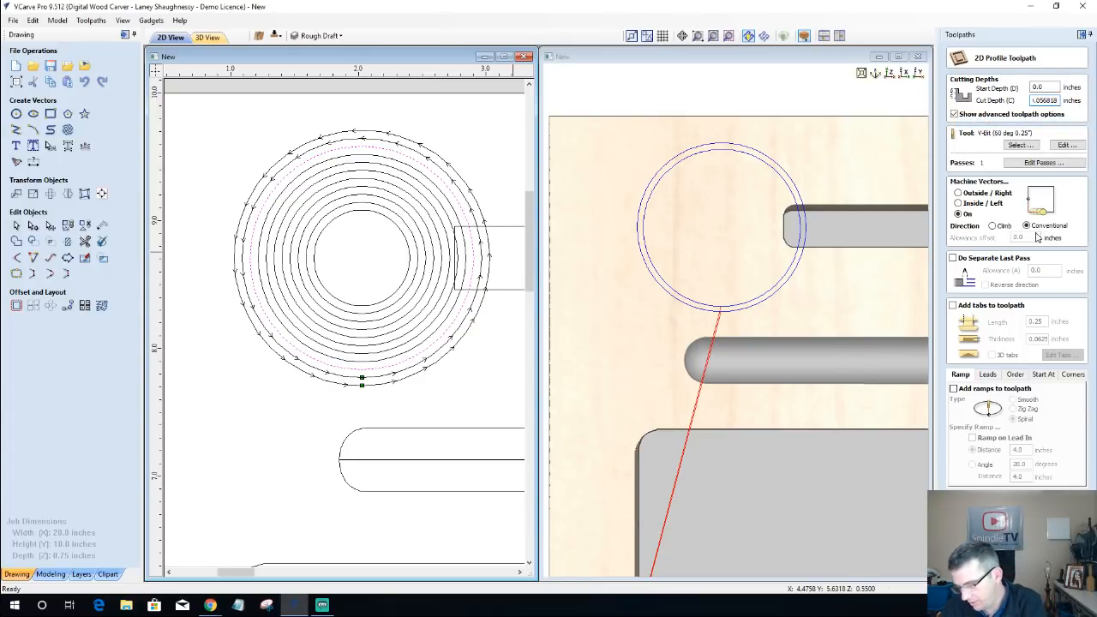
pyautogui.write('*')
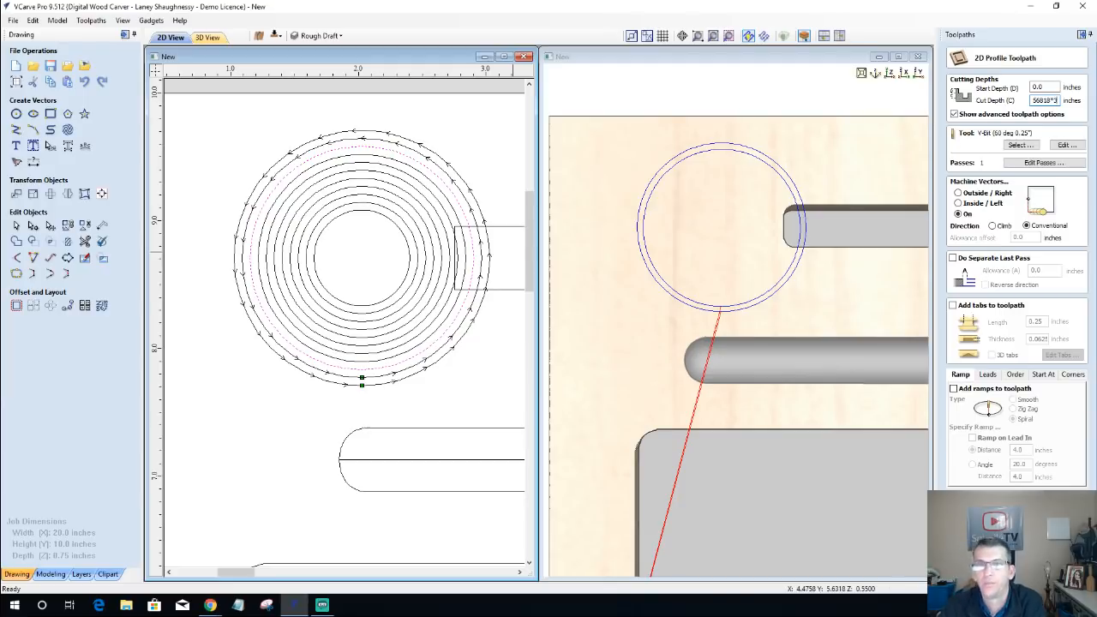
pyautogui.write('3')
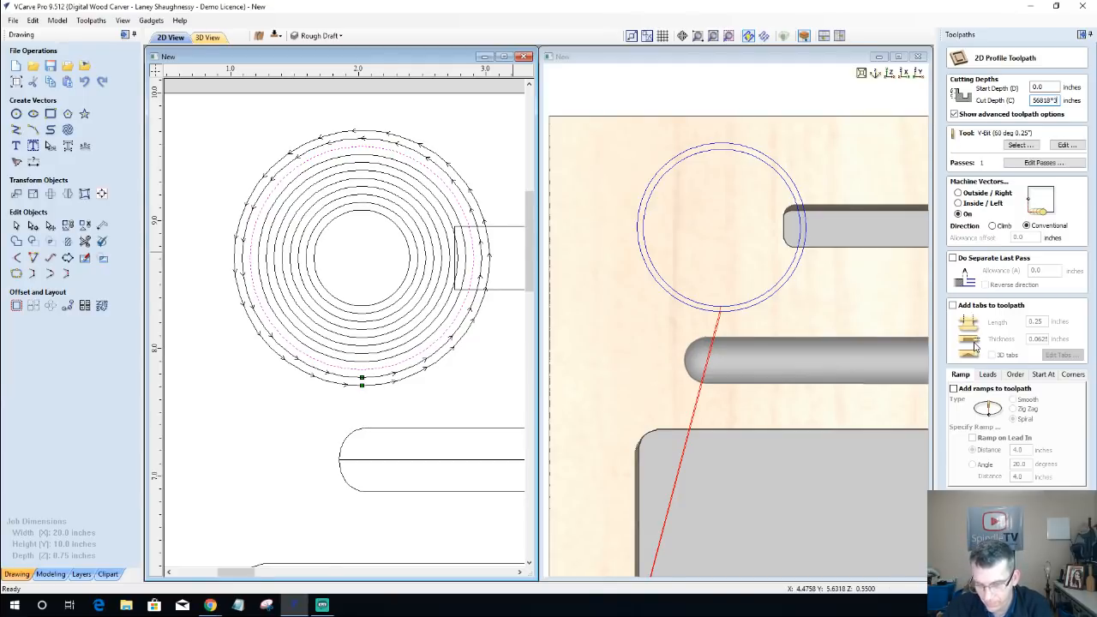
pyautogui.write('=')
pyautogui.click(994, 567)
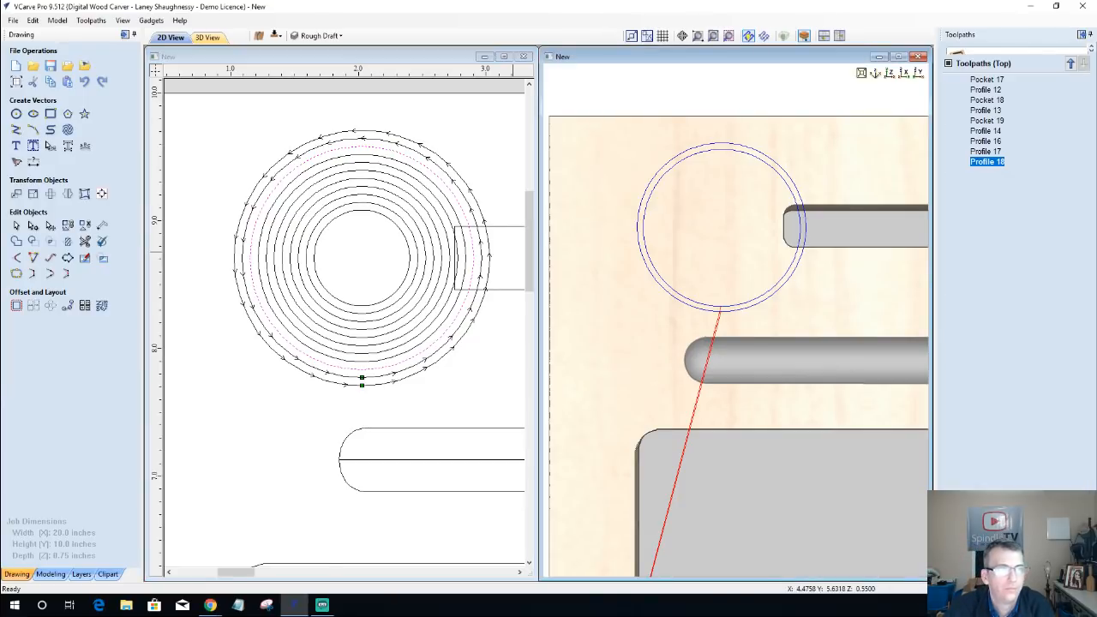
# Step: Create a profile toolpath for the fourth circle from the outside, setting its cut depth to four times the copied value (0.227272 inches)
pyautogui.click(447, 203)
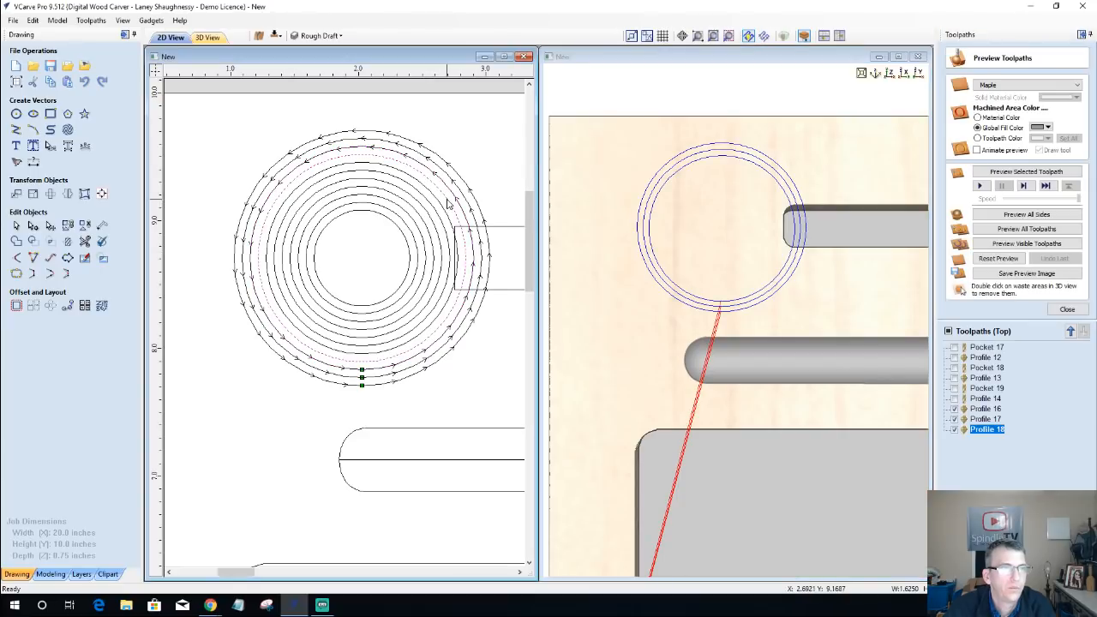
pyautogui.click(1067, 309)
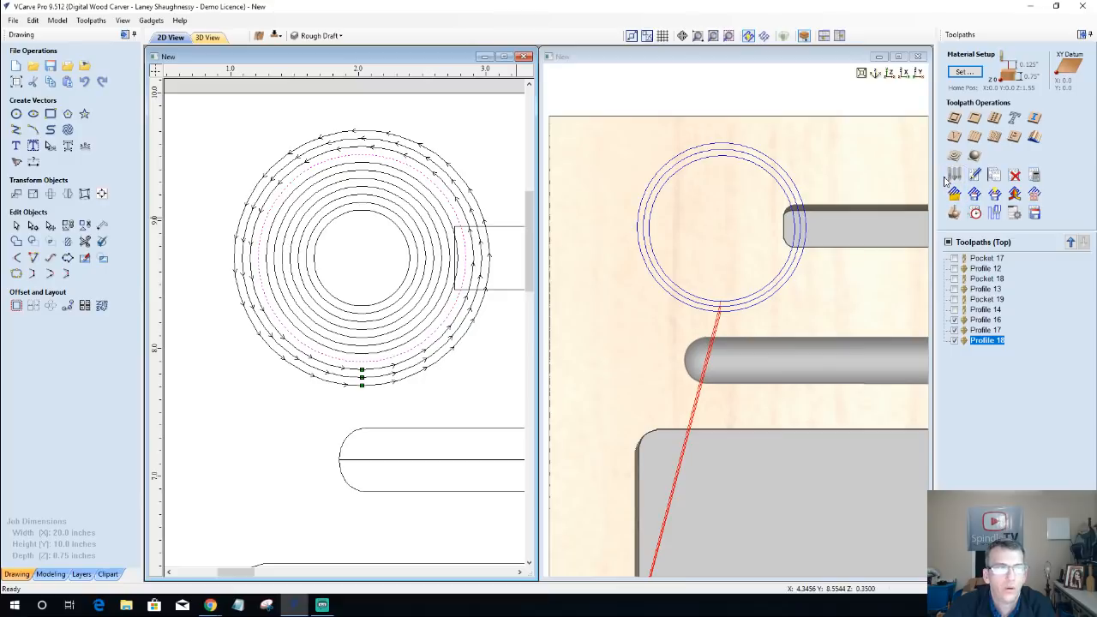
pyautogui.click(953, 122)
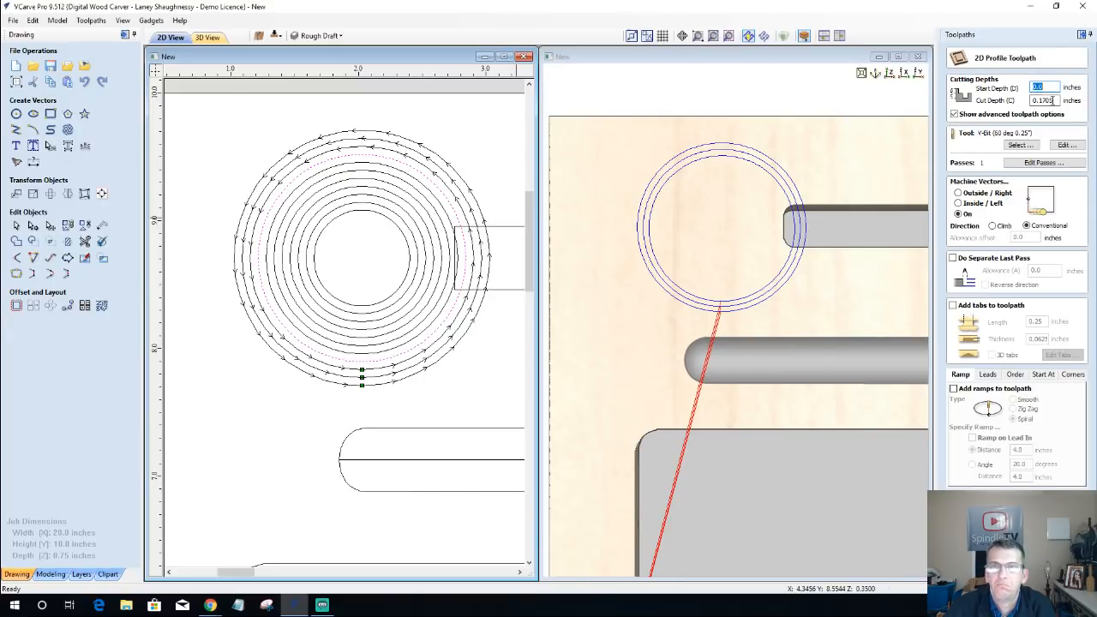
pyautogui.rightClick(1042, 100)
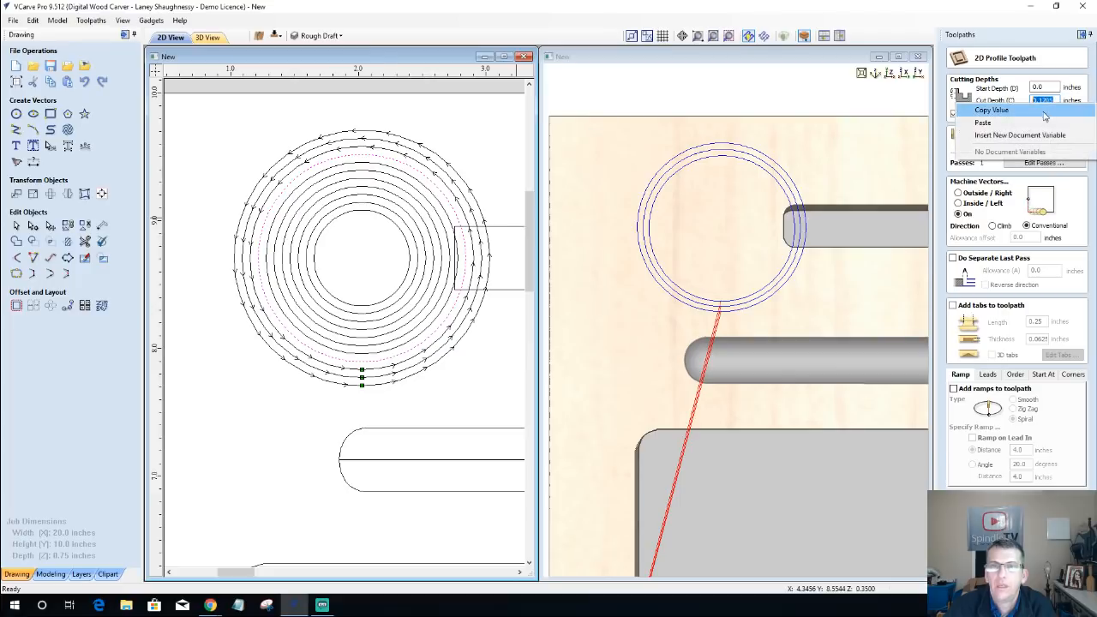
pyautogui.click(983, 124)
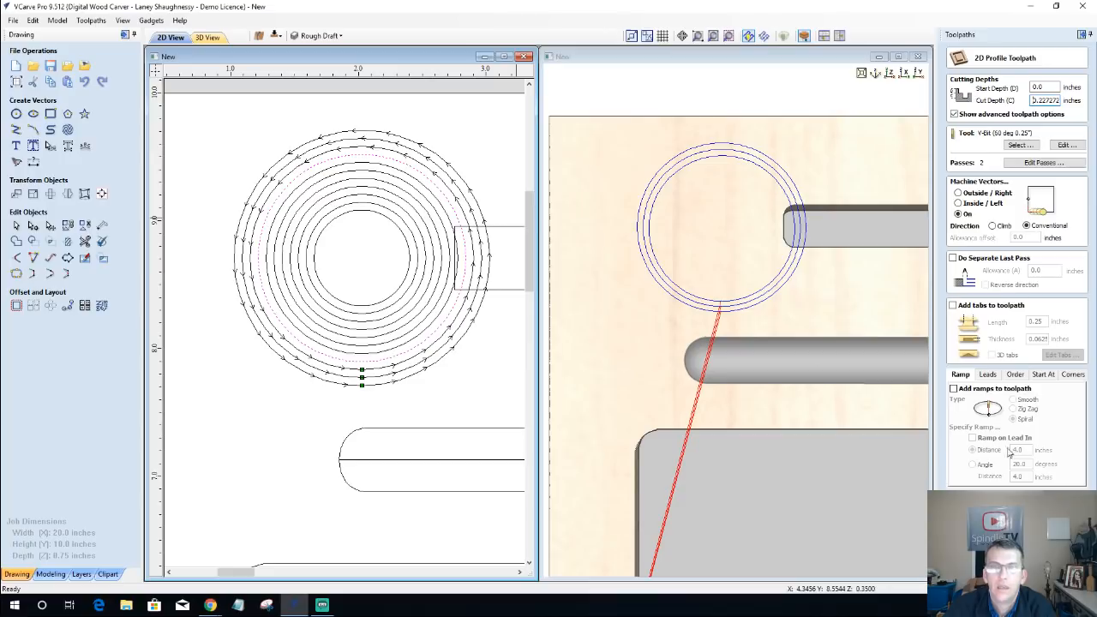
pyautogui.click(999, 566)
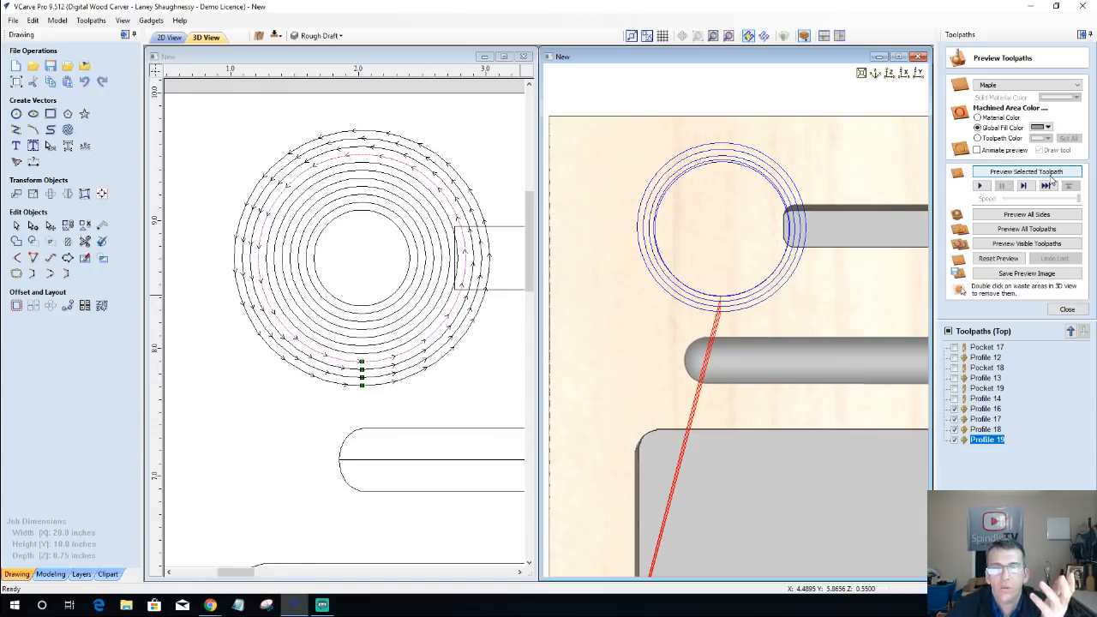
# Step: Preview the visible toolpaths and inspect the stepped circular cut up close from an angle
pyautogui.click(1021, 244)
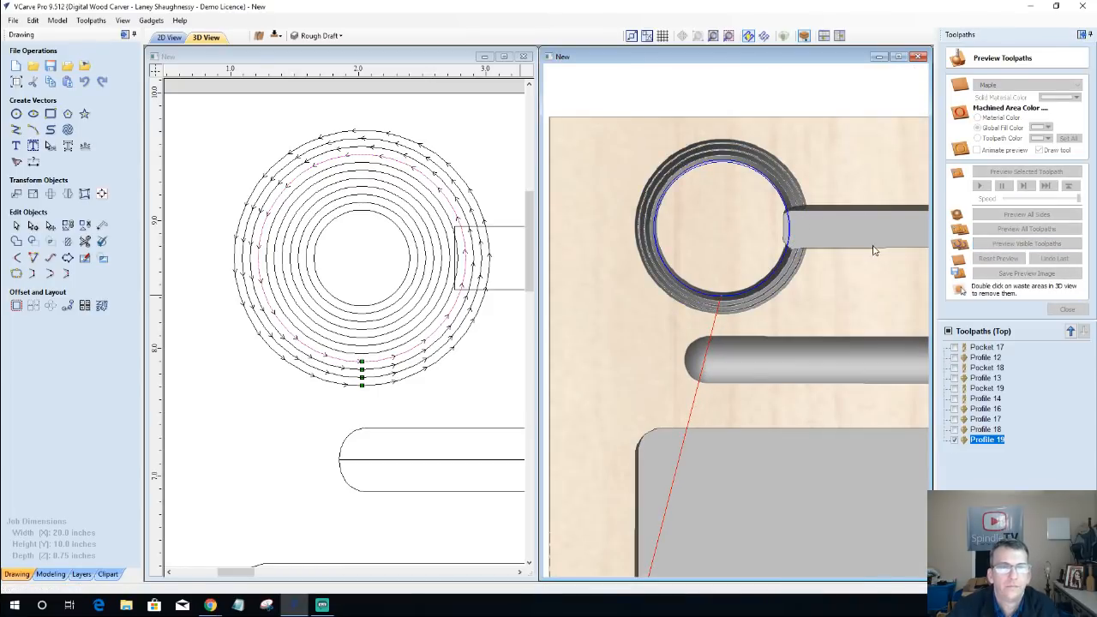
pyautogui.scroll(2, 769, 249)
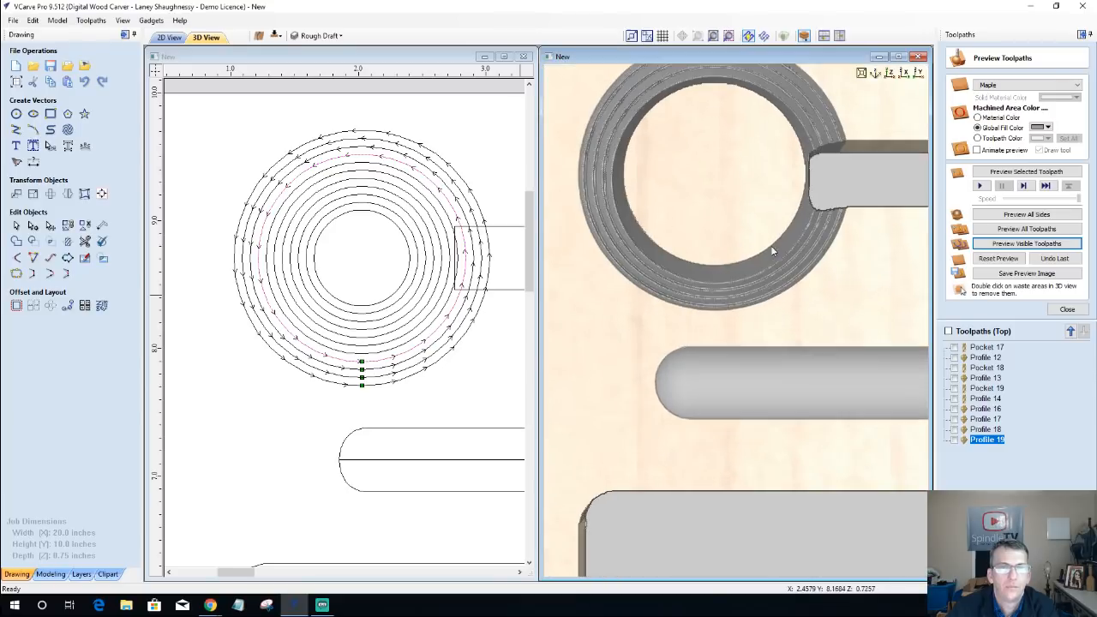
pyautogui.moveTo(734, 287); pyautogui.dragTo(744, 62)
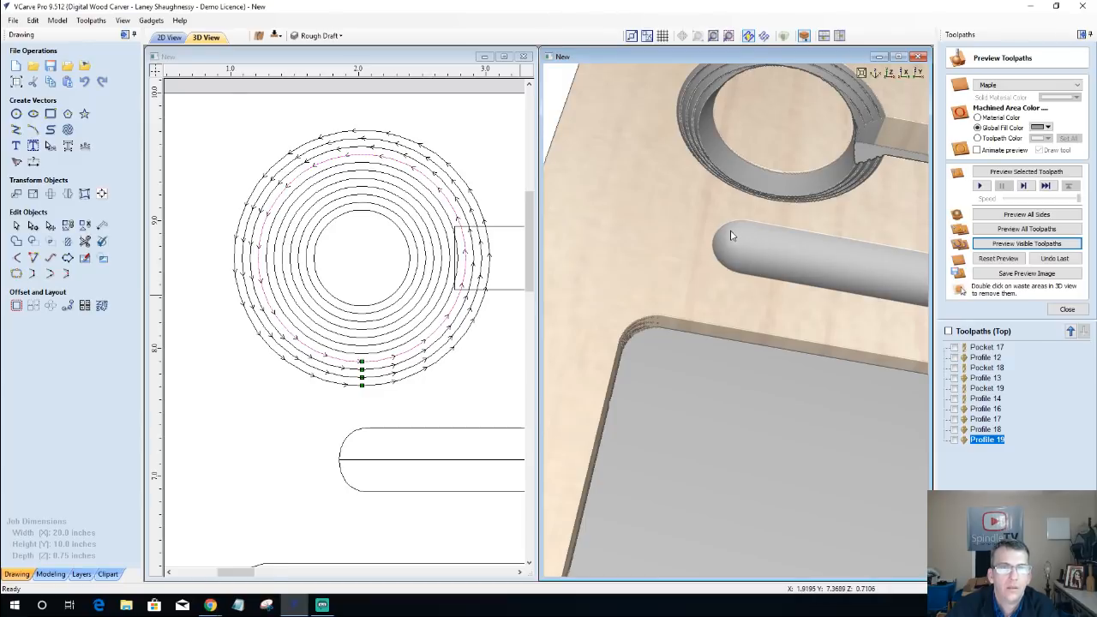
pyautogui.moveTo(729, 237); pyautogui.dragTo(622, 342)
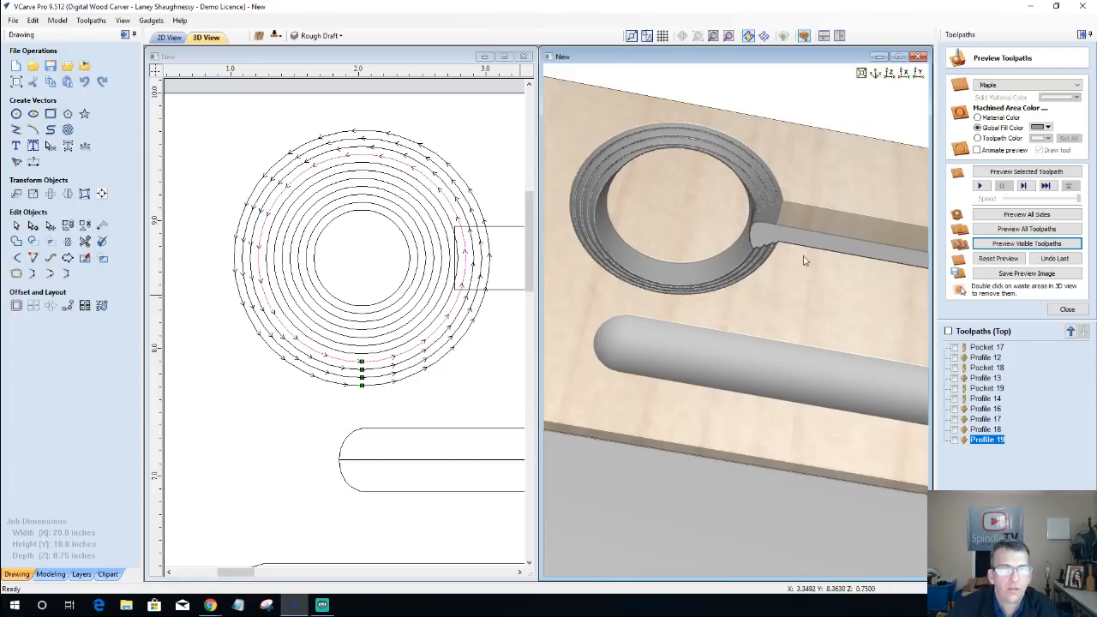
pyautogui.click(1067, 310)
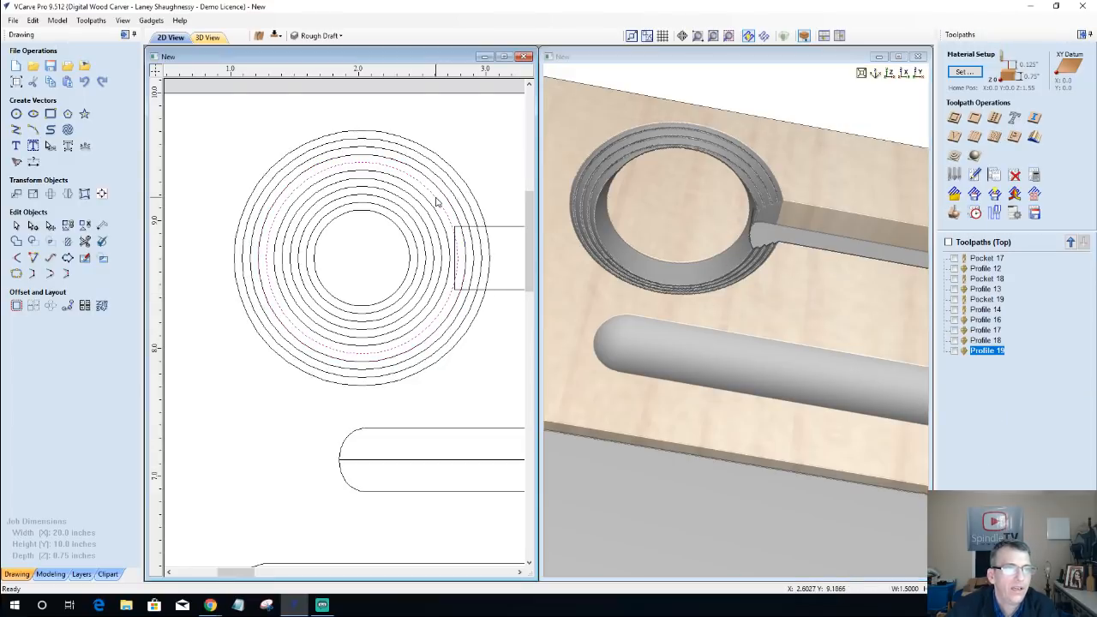
# Step: Create a profile toolpath for the fifth circle from the outside with a cut depth of 0.056818*5 inches
pyautogui.click(987, 174)
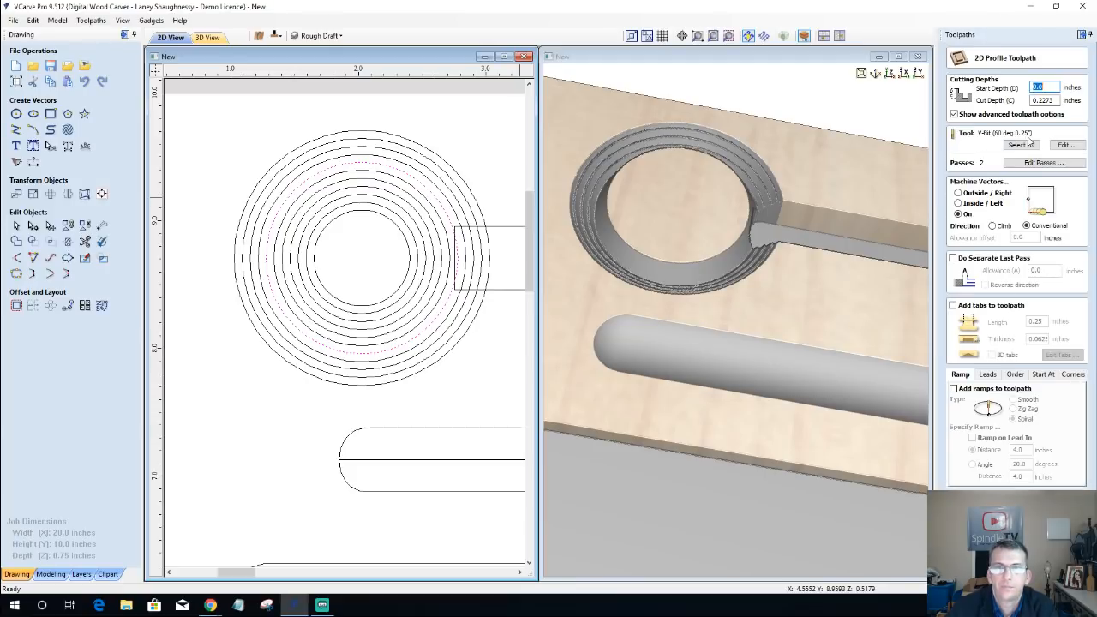
pyautogui.click(1048, 100)
pyautogui.rightClick(1056, 104)
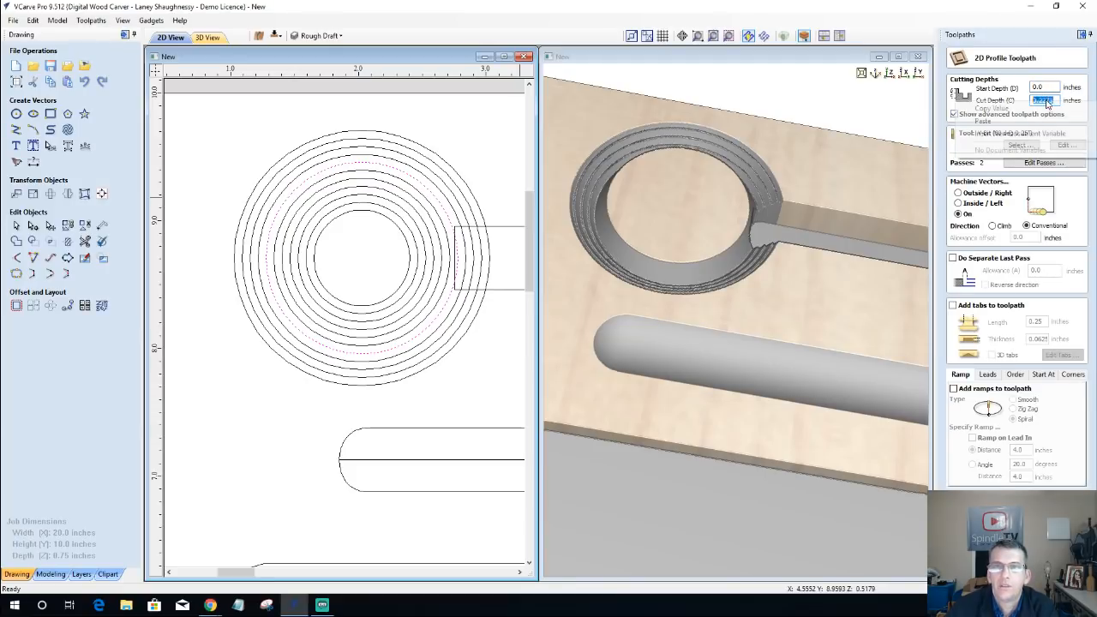
pyautogui.click(1003, 121)
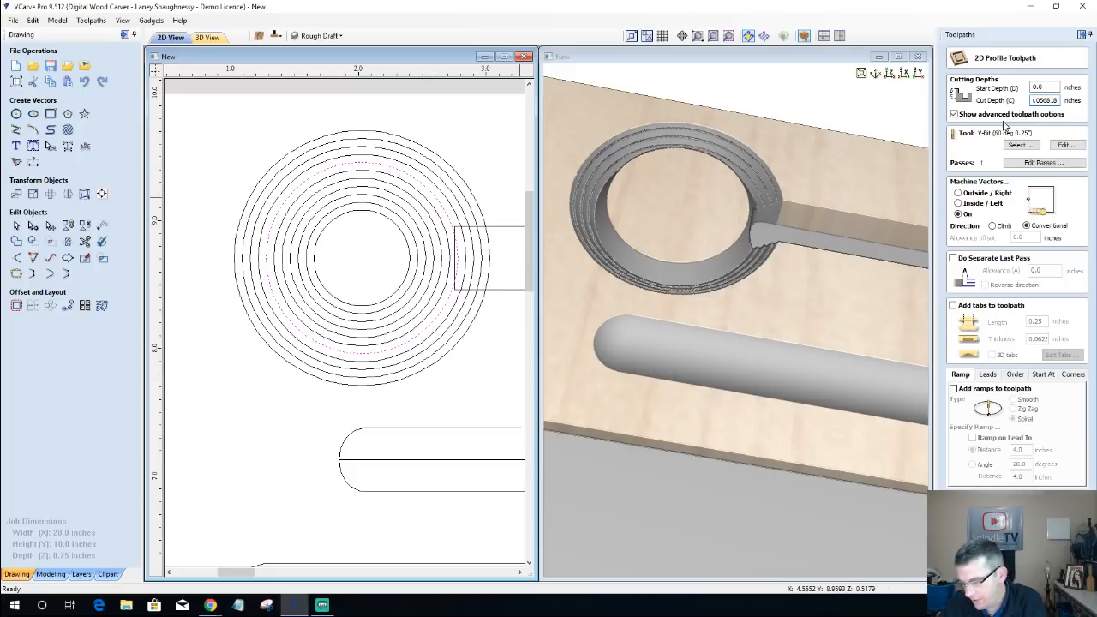
pyautogui.click(1056, 101)
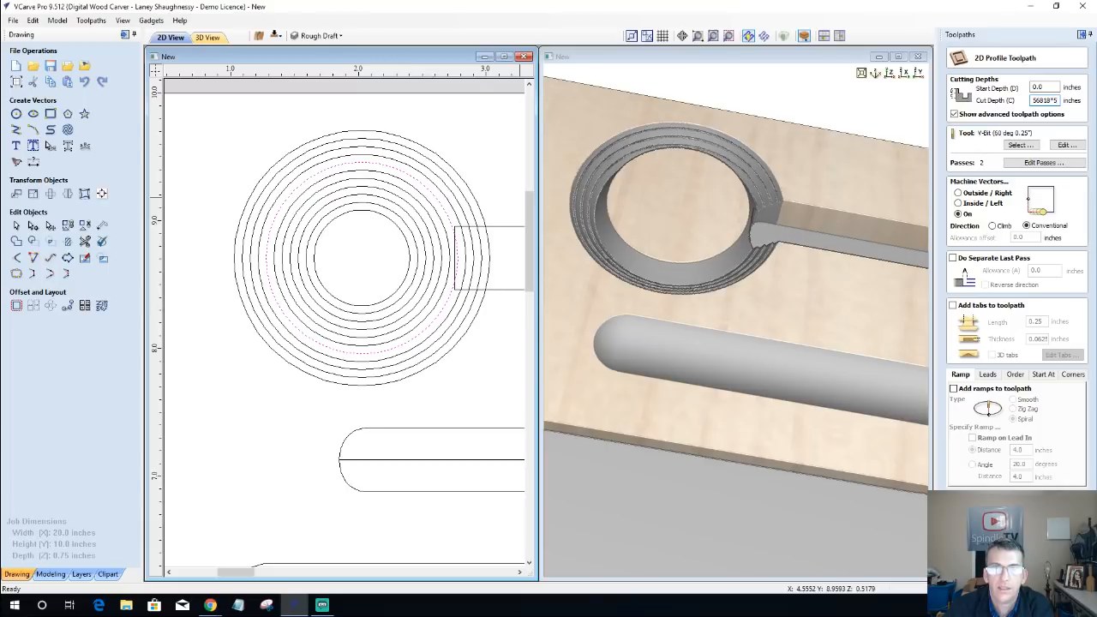
pyautogui.click(1017, 563)
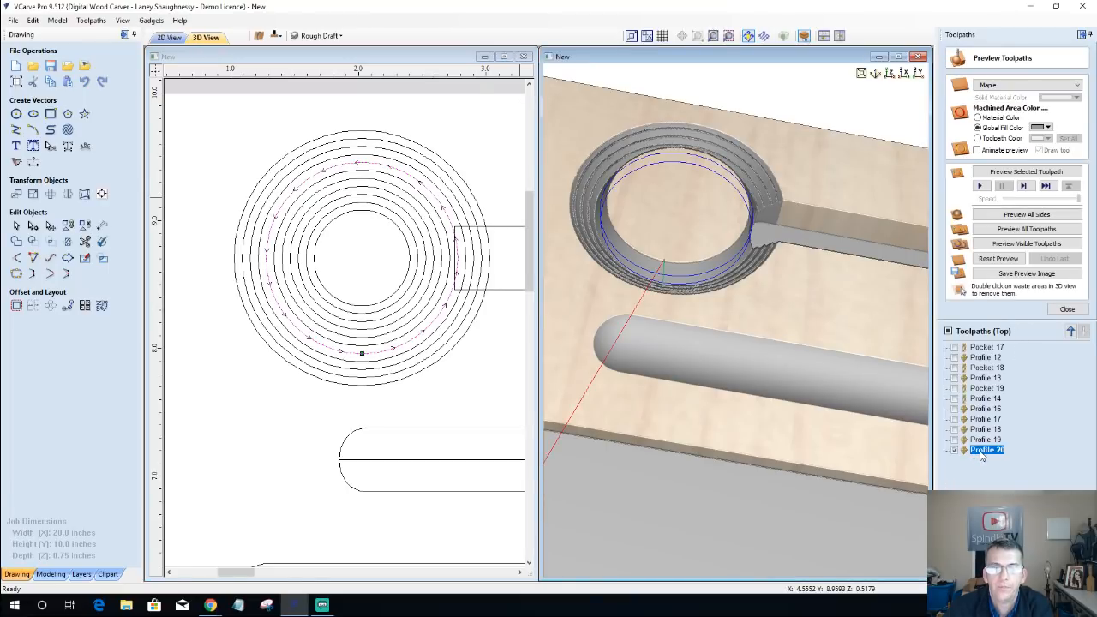
# Step: Reopen the fifth circle's profile toolpath, evaluate its cut depth to 0.28409 inches, and recalculate it
pyautogui.doubleClick(984, 450)
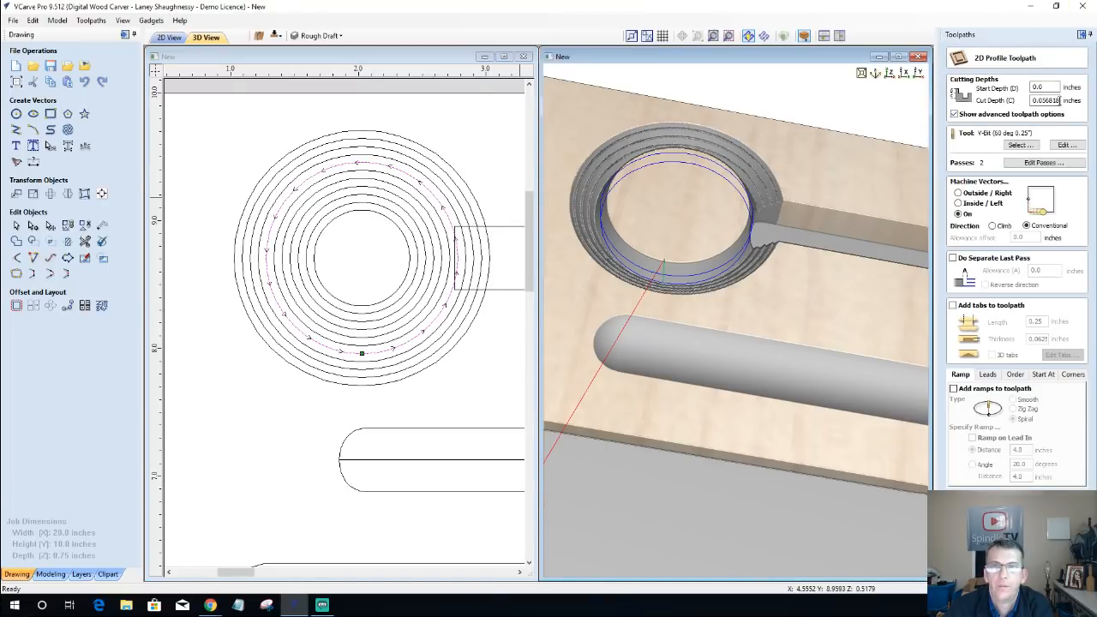
pyautogui.moveTo(1059, 100); pyautogui.dragTo(1061, 100)
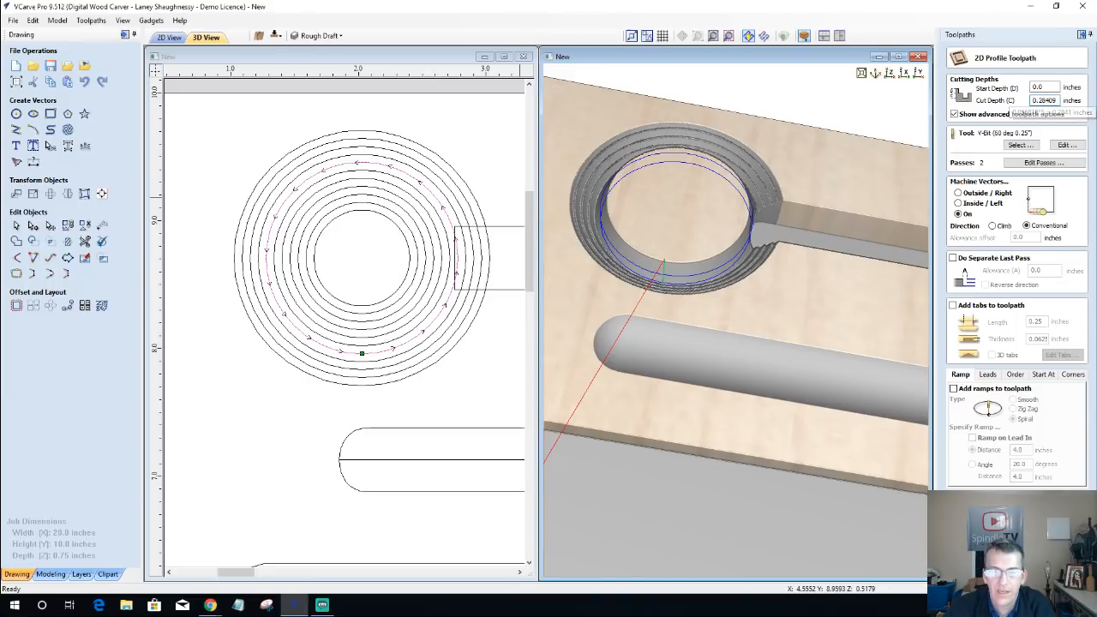
pyautogui.click(983, 562)
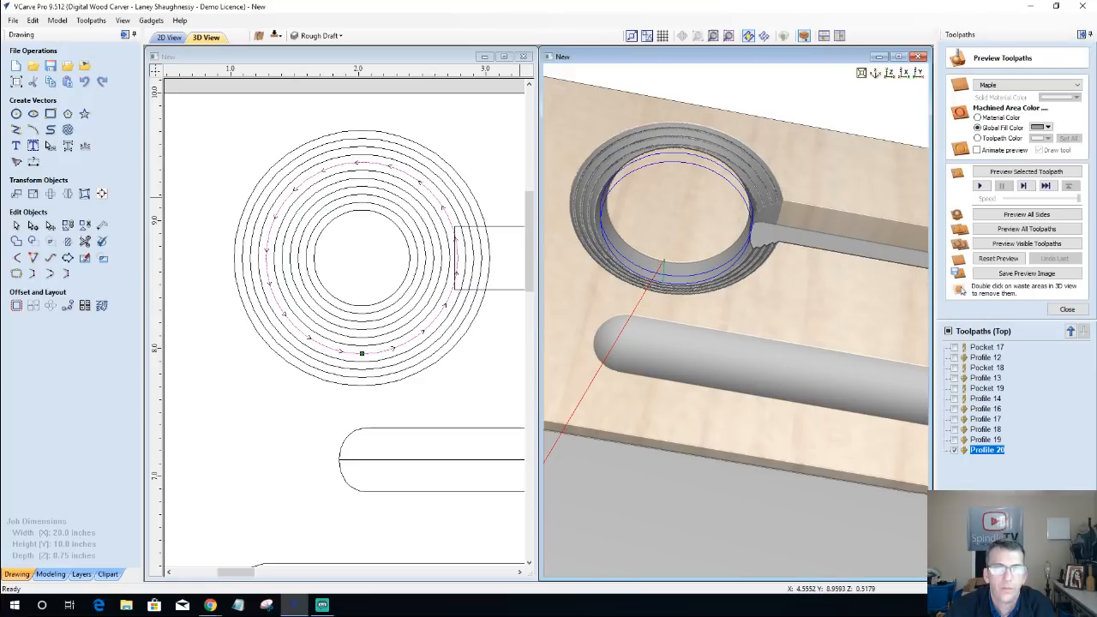
pyautogui.click(1067, 308)
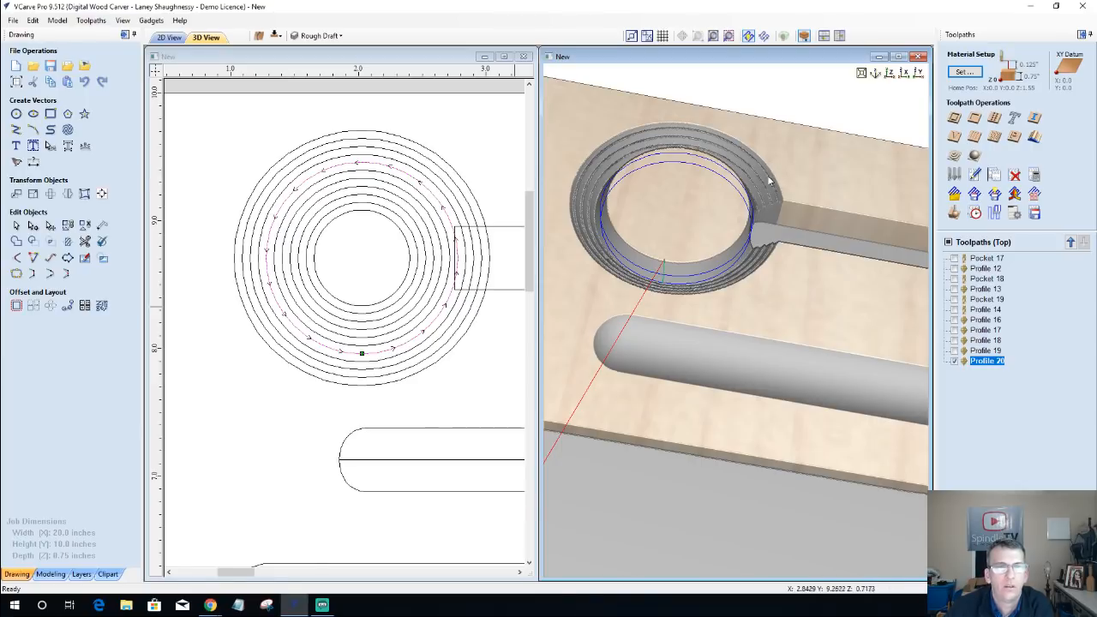
# Step: Create a profile toolpath for the sixth circle from the outside with a cut depth of 0.056818*6 inches and preview the visible toolpaths
pyautogui.click(447, 285)
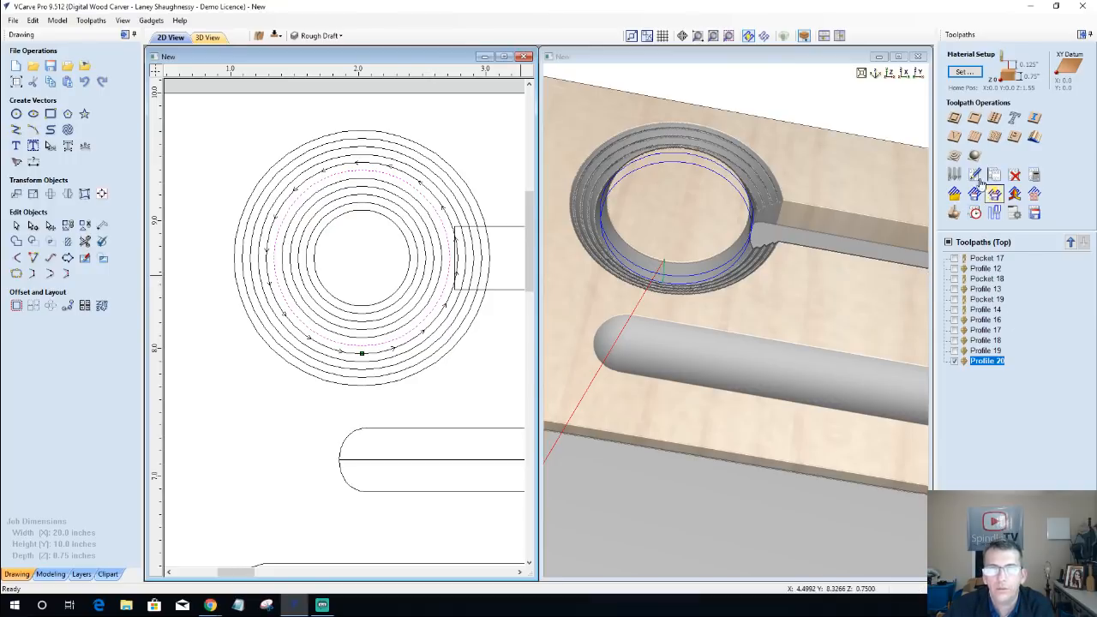
pyautogui.click(956, 121)
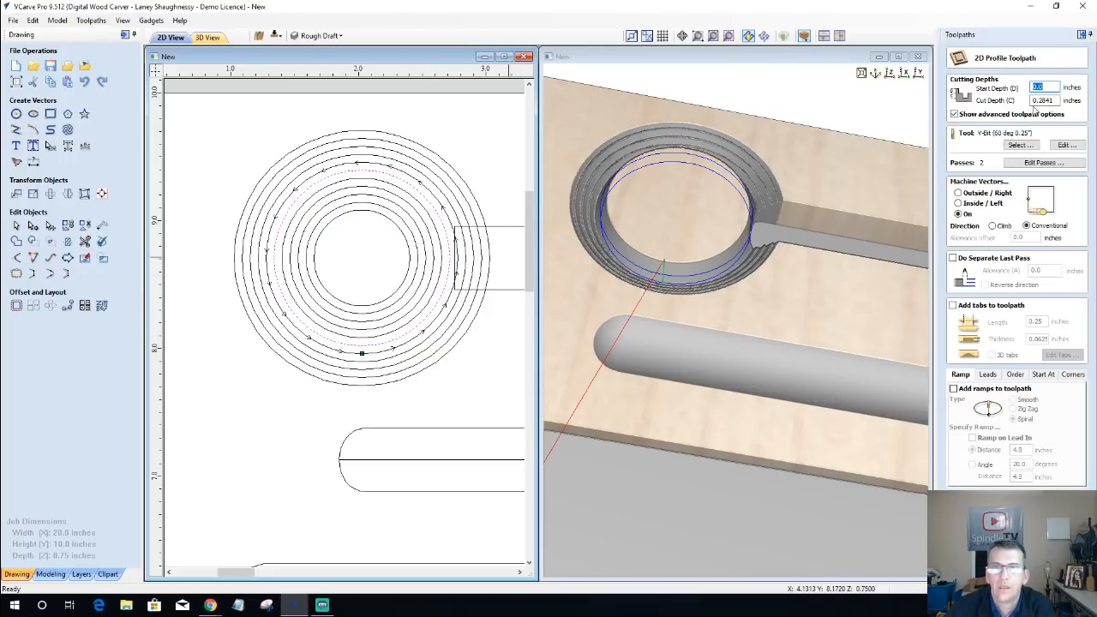
pyautogui.press('Tab')
pyautogui.rightClick(1047, 98)
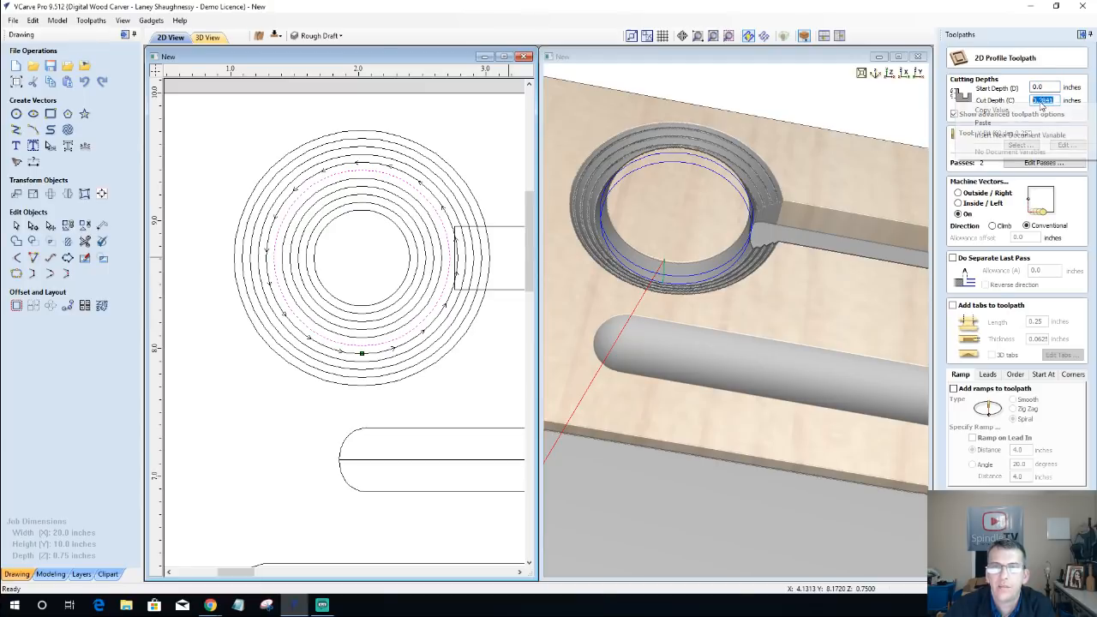
pyautogui.click(1017, 124)
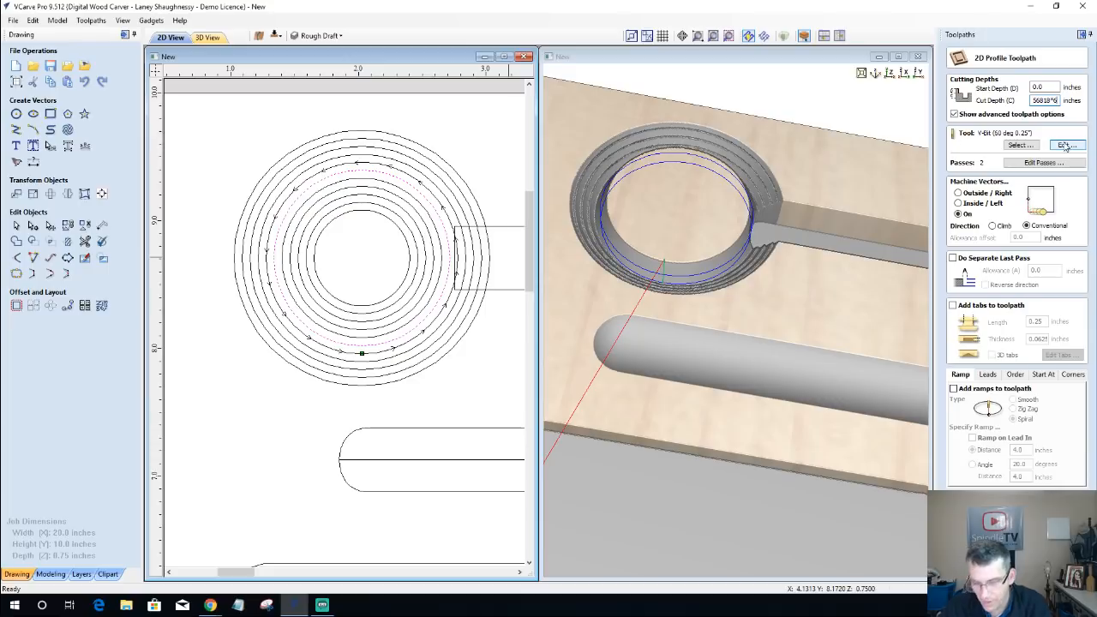
pyautogui.write('=')
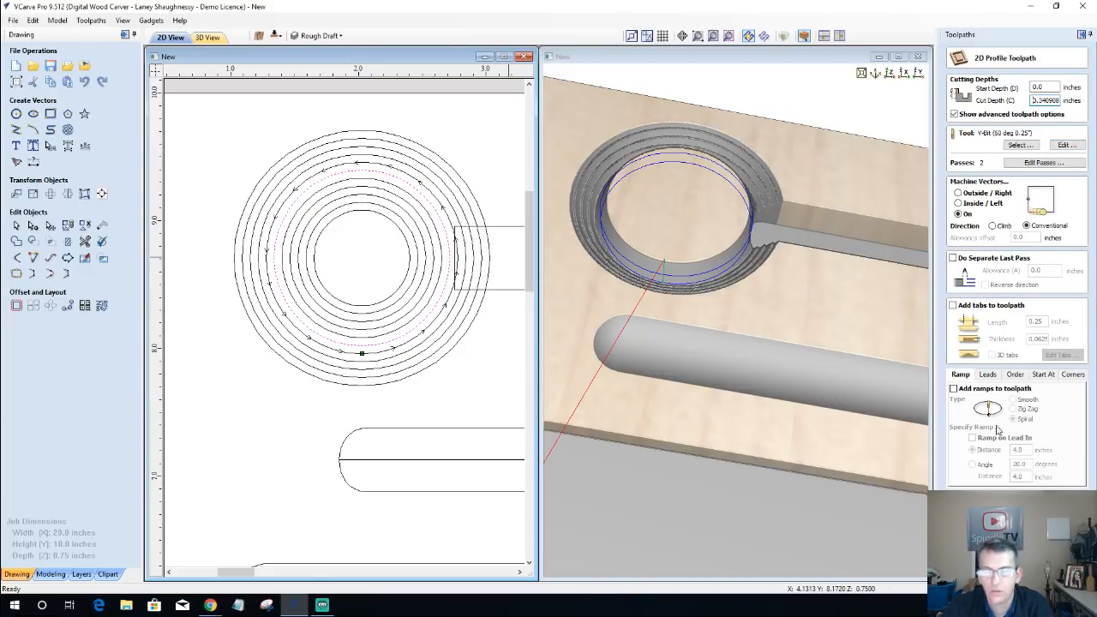
pyautogui.click(982, 566)
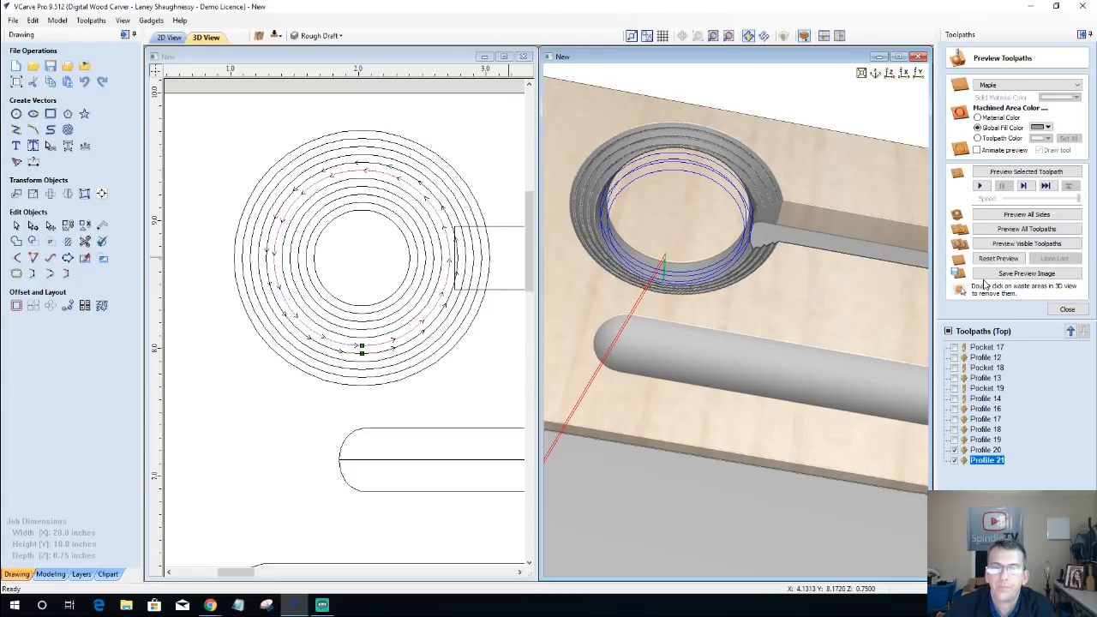
pyautogui.click(1016, 248)
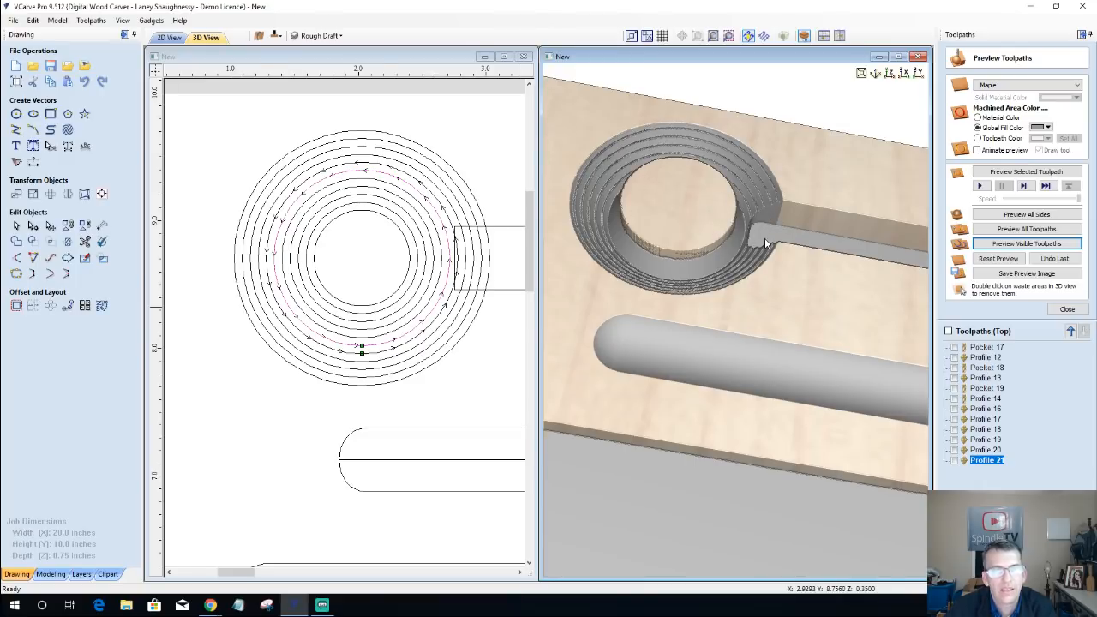
pyautogui.scroll(2, 719, 252)
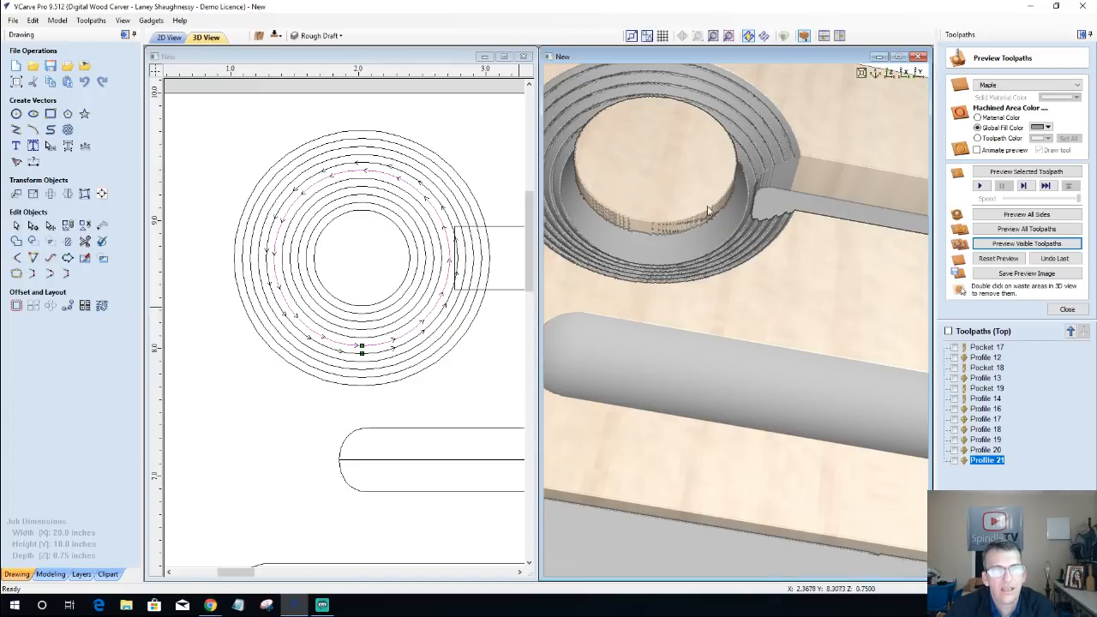
# Step: Start a pocket toolpath for the innermost circle with a cut depth of 0.625 inches
pyautogui.click(375, 218)
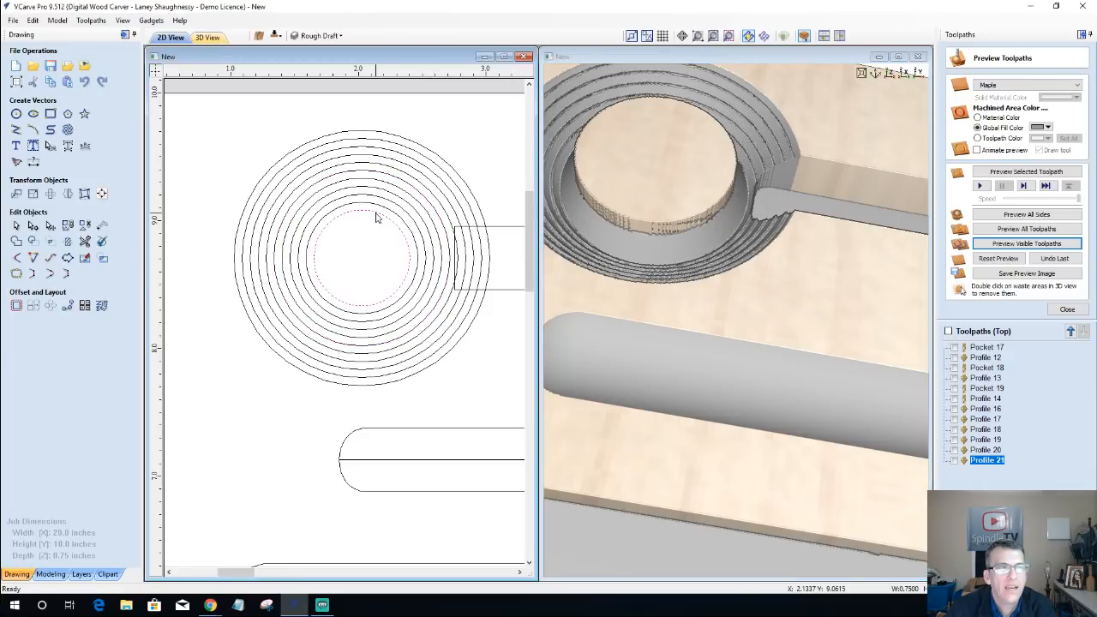
pyautogui.click(1067, 309)
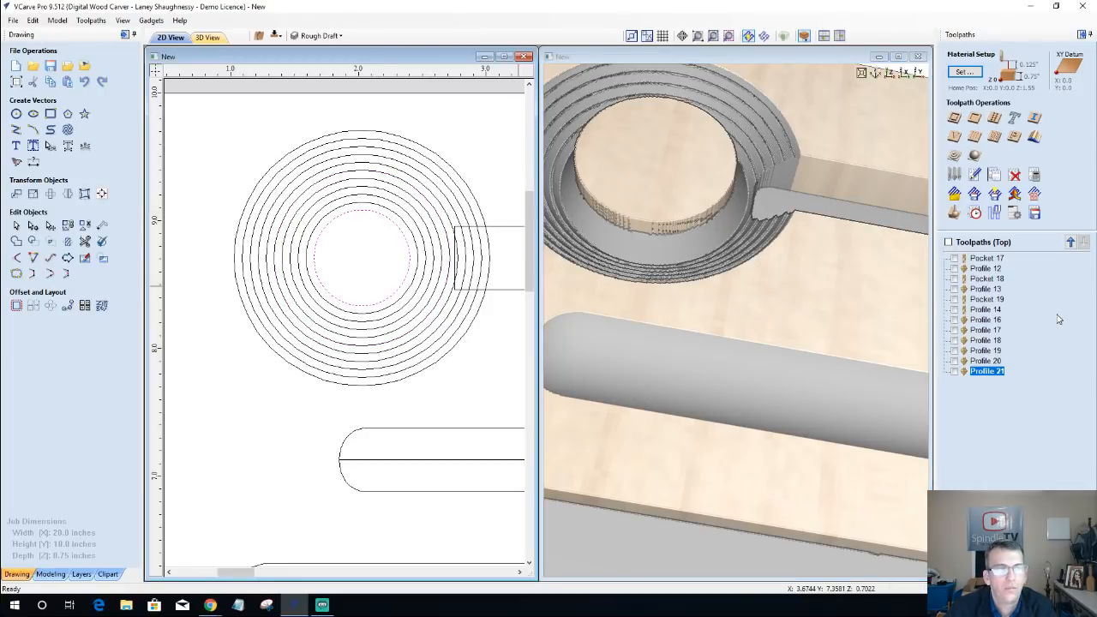
pyautogui.click(976, 120)
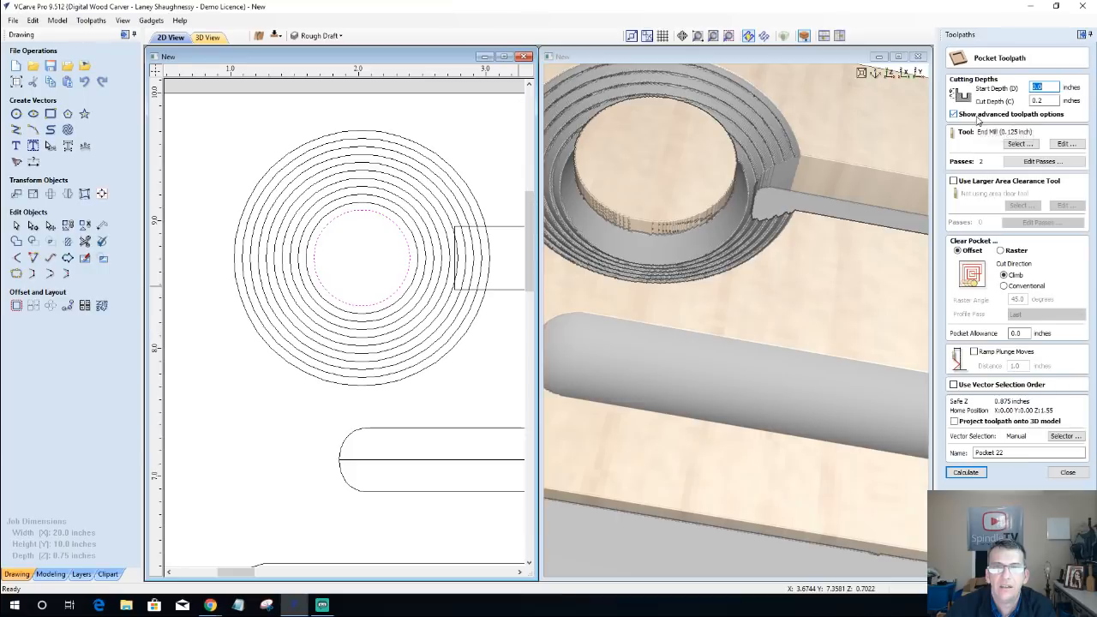
pyautogui.doubleClick(1037, 100)
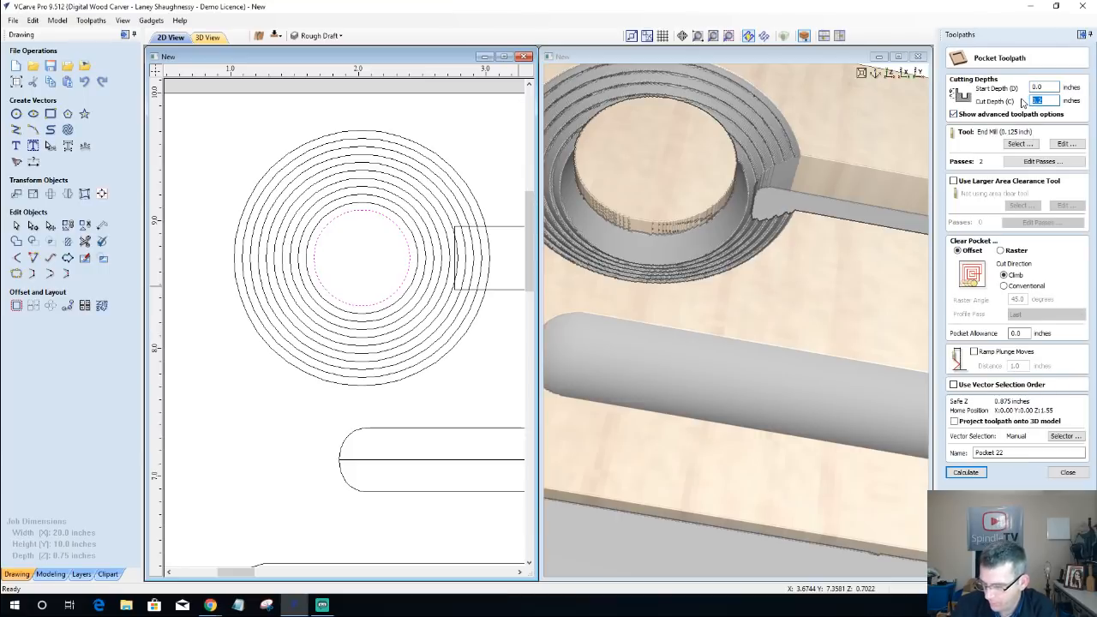
pyautogui.write('.625')
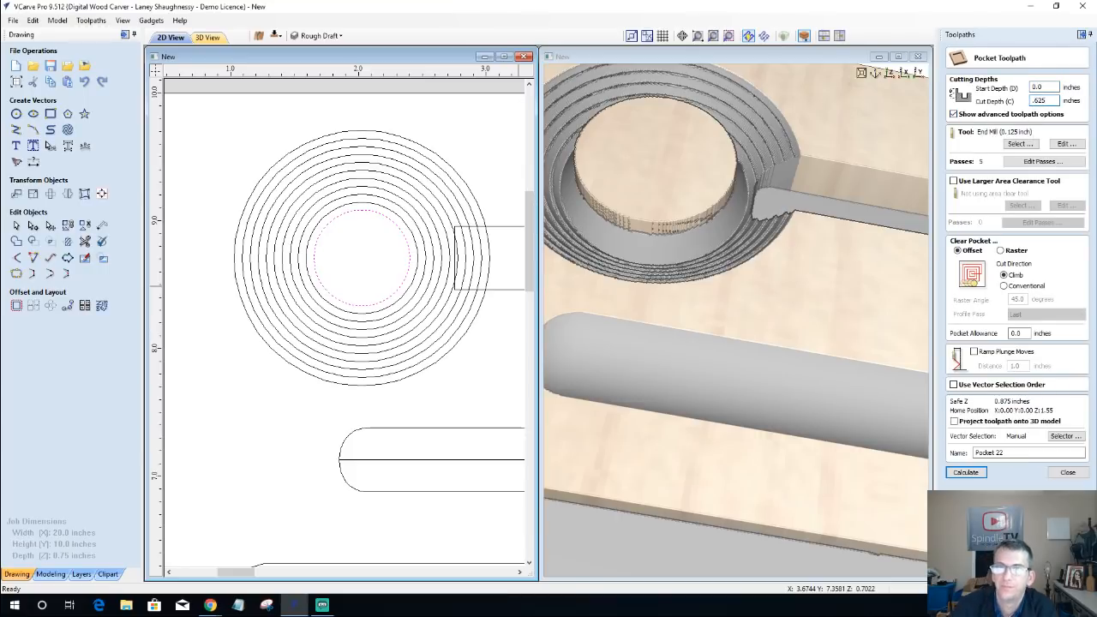
# Step: Assign the 0.25 inch end mill to the innermost circle's pocket, calculate the toolpath and preview it
pyautogui.click(1020, 143)
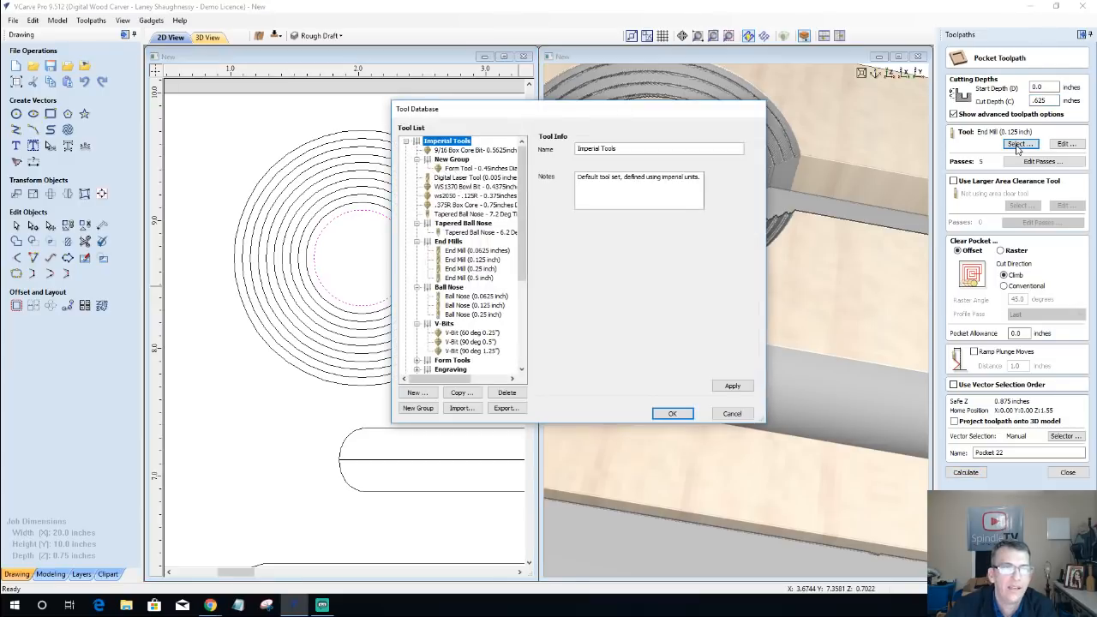
pyautogui.click(470, 268)
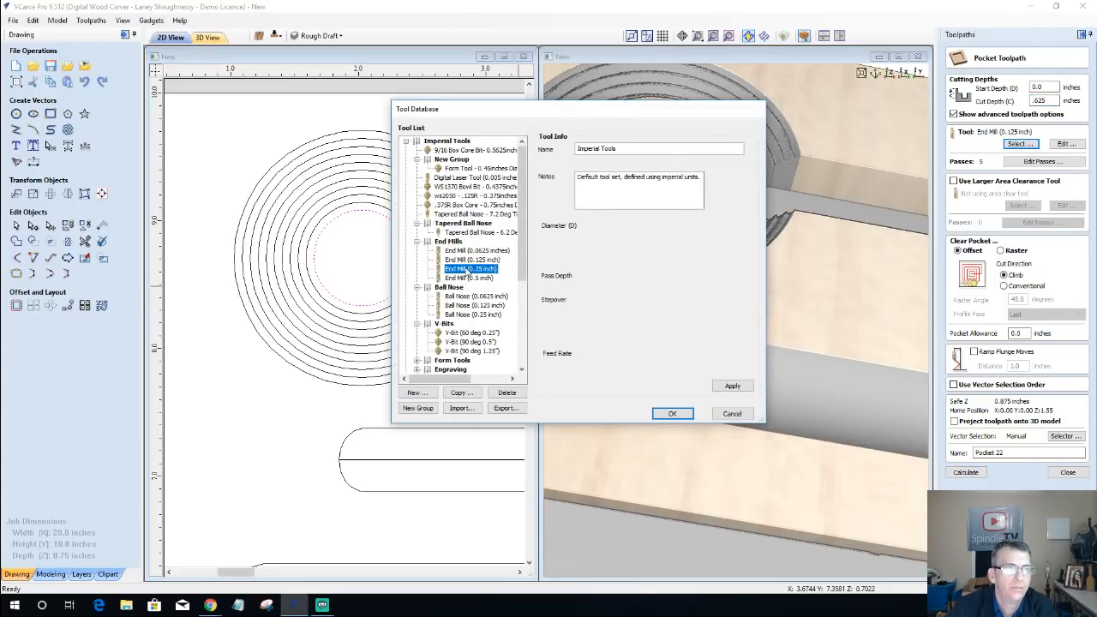
pyautogui.click(673, 414)
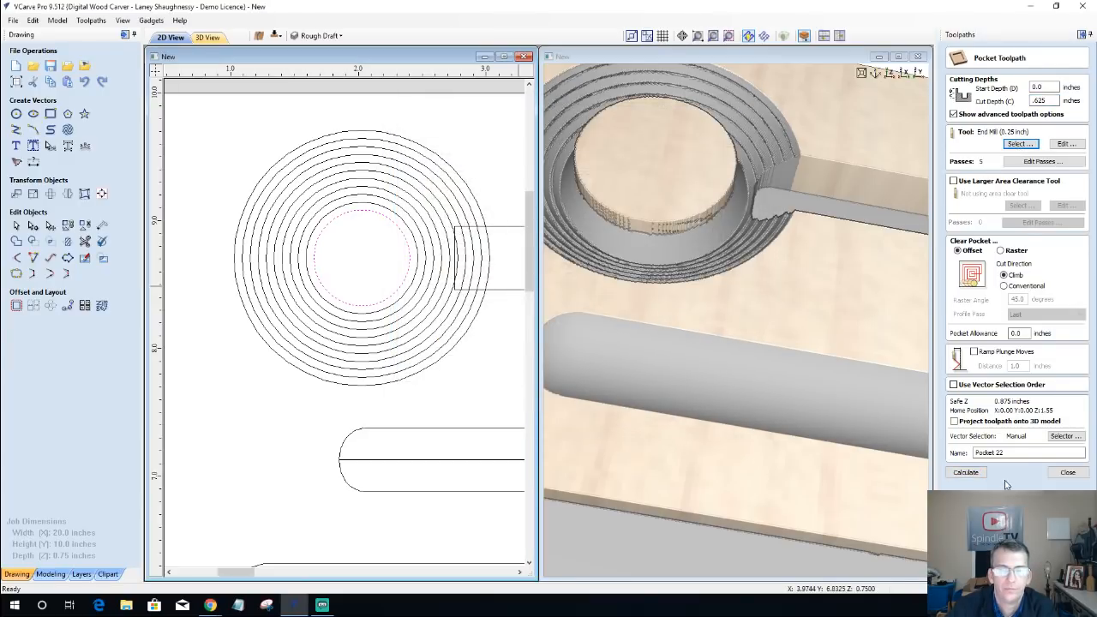
pyautogui.click(976, 473)
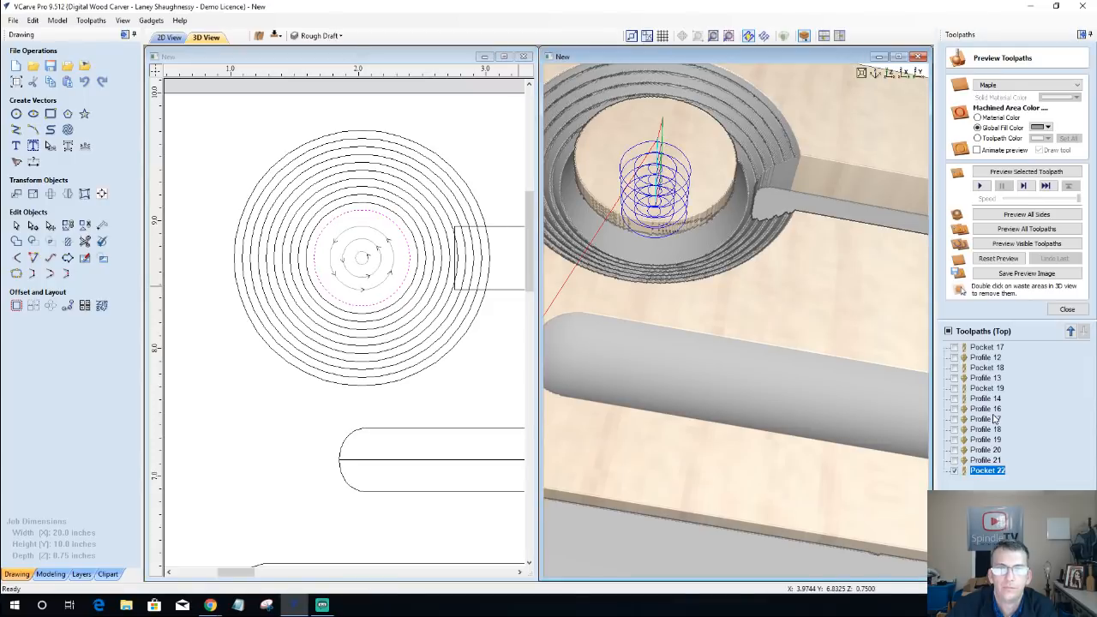
pyautogui.click(1007, 173)
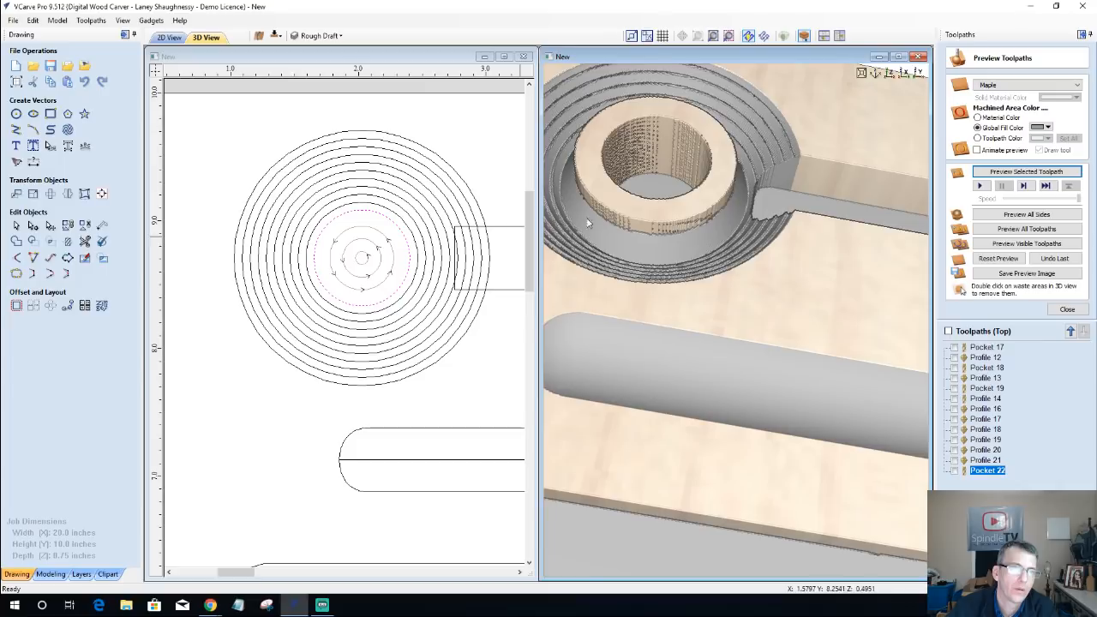
# Step: Create a pocket toolpath for the sixth circle from the outside with a cut depth of 0.125 inches and preview it
pyautogui.click(408, 188)
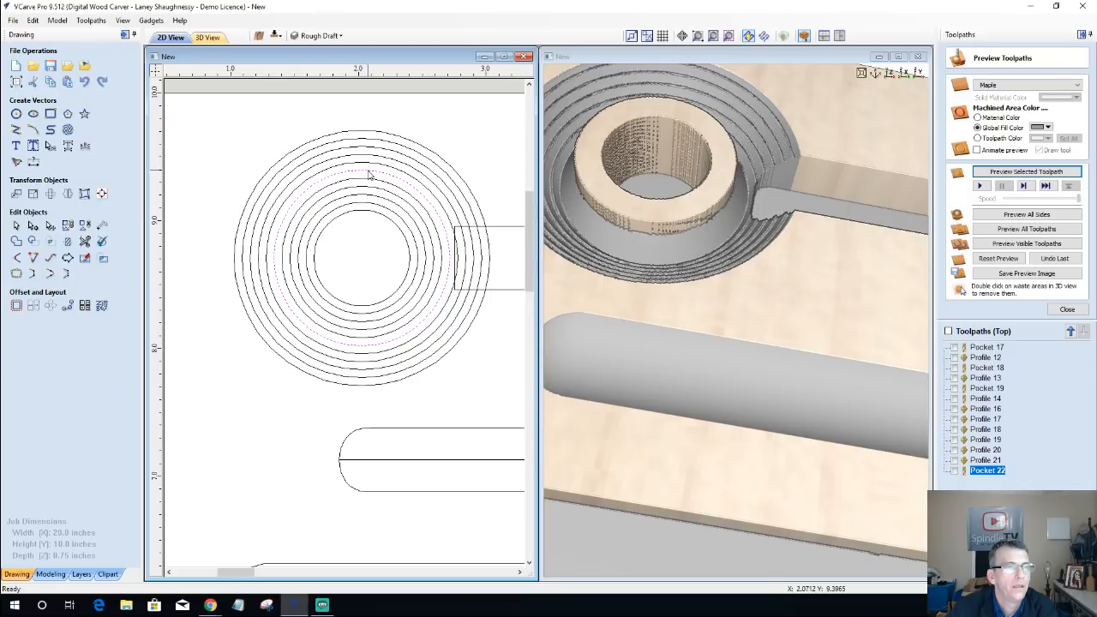
pyautogui.click(1065, 308)
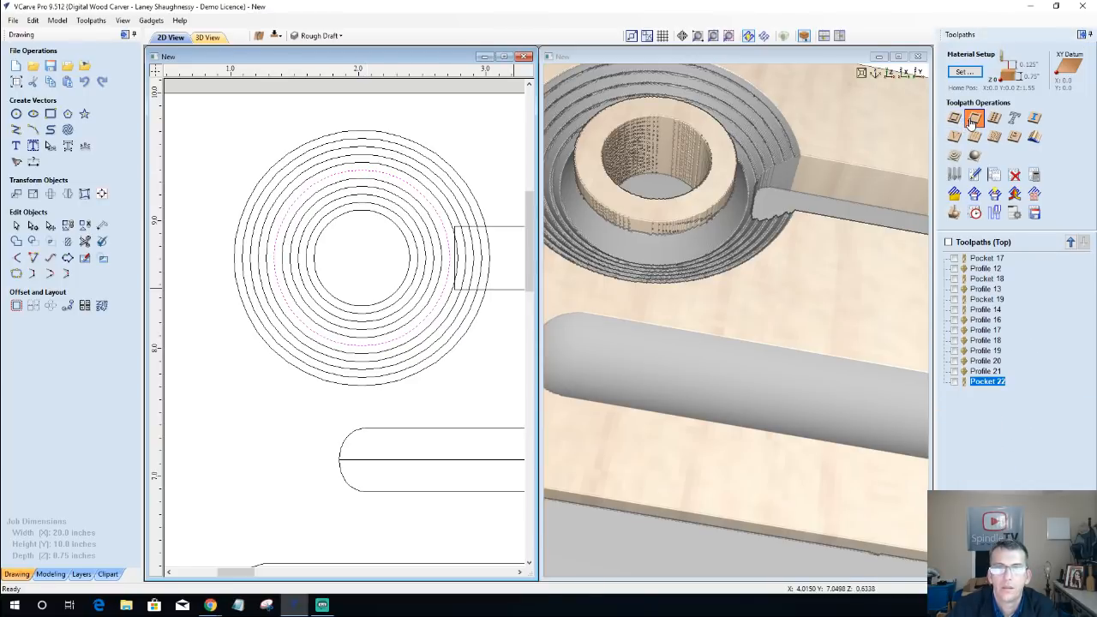
pyautogui.click(973, 120)
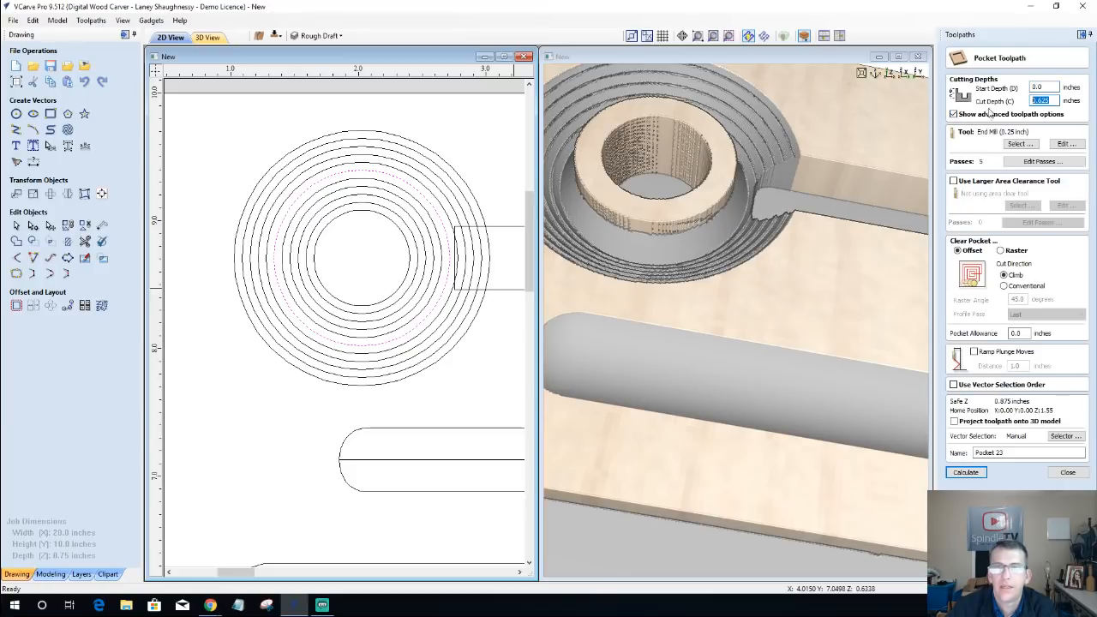
pyautogui.write('.125')
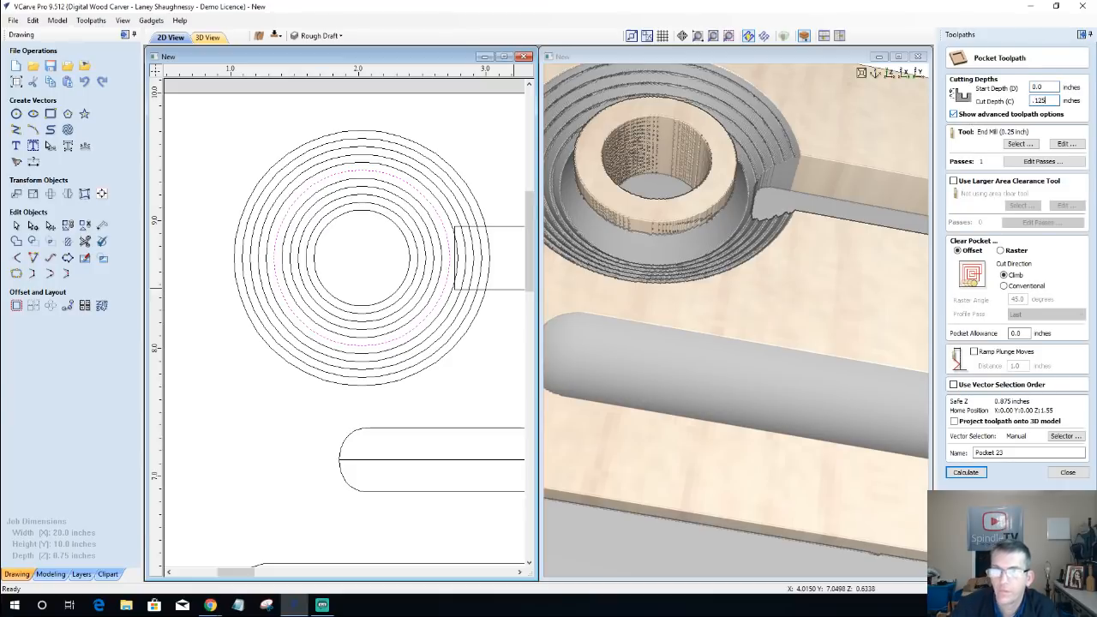
pyautogui.click(967, 473)
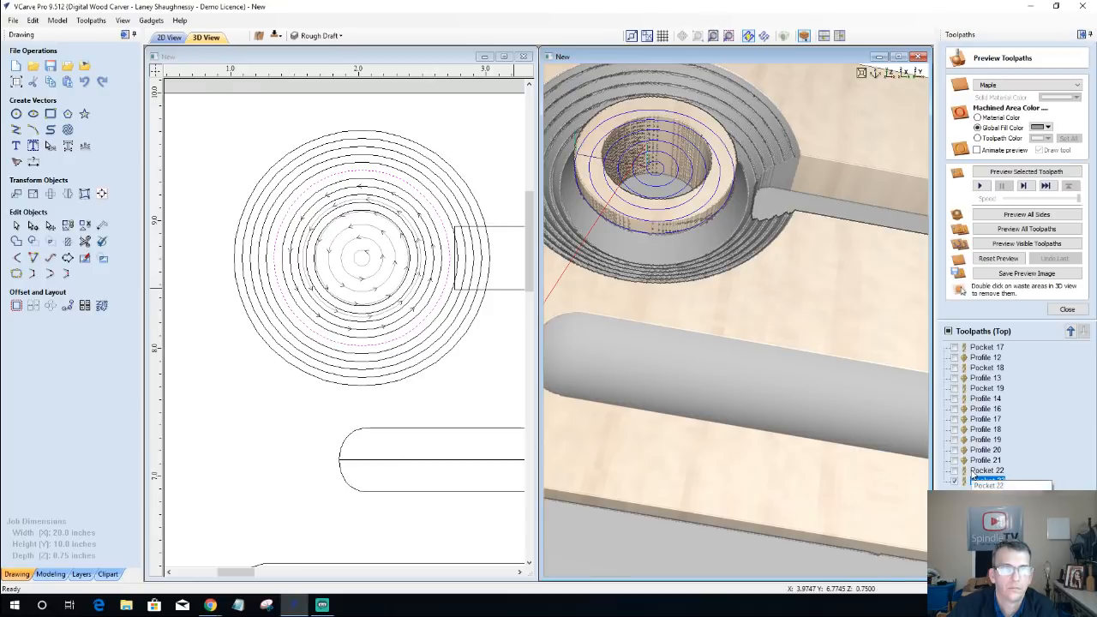
pyautogui.click(1010, 172)
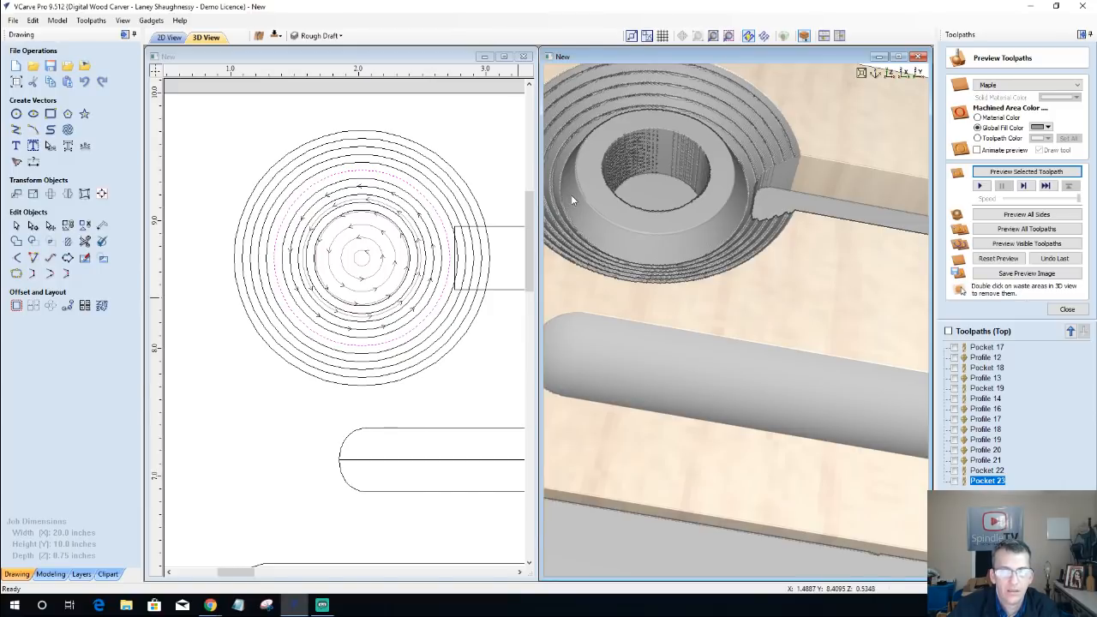
# Step: Reopen the sixth circle's pocket toolpath, set its cut depth to 0.25 inches, recalculate it and inspect the preview
pyautogui.doubleClick(988, 481)
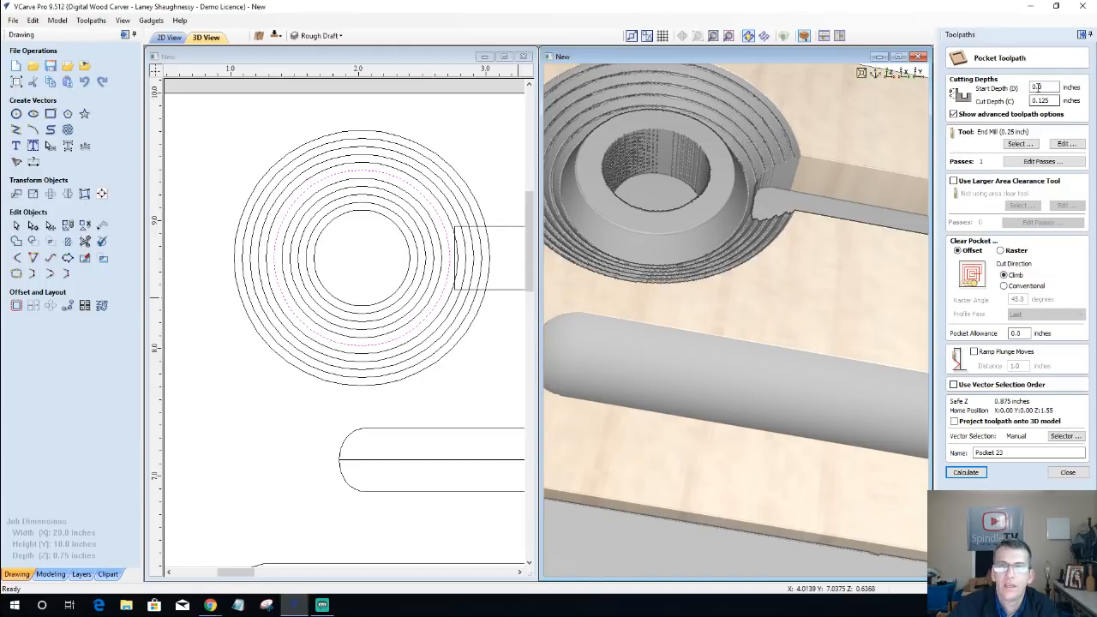
pyautogui.moveTo(1032, 101); pyautogui.dragTo(1091, 106)
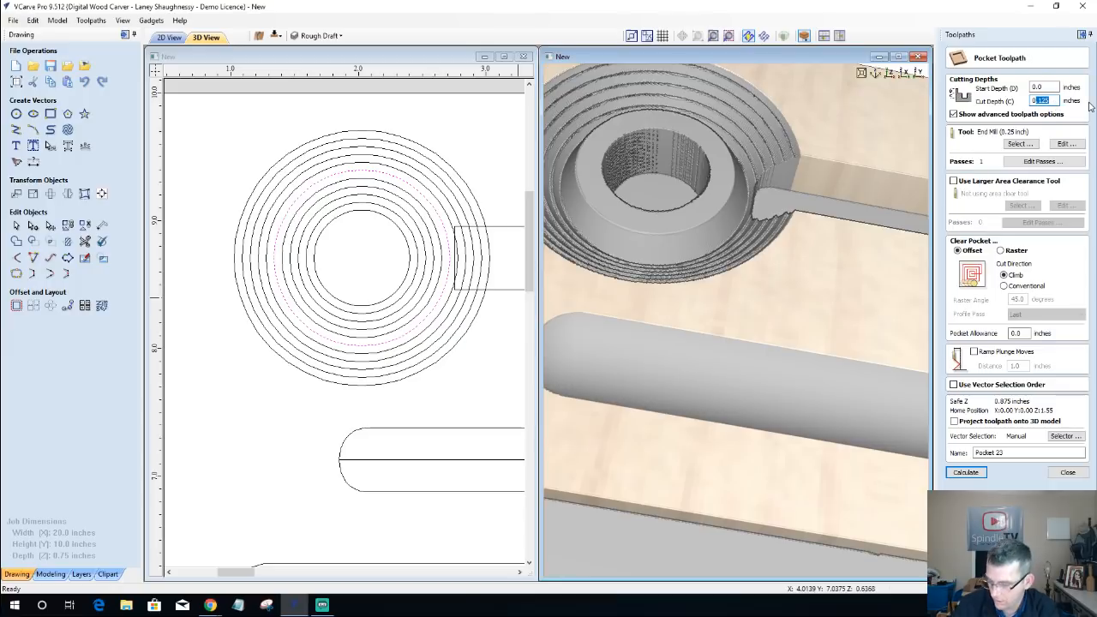
pyautogui.write('0.25')
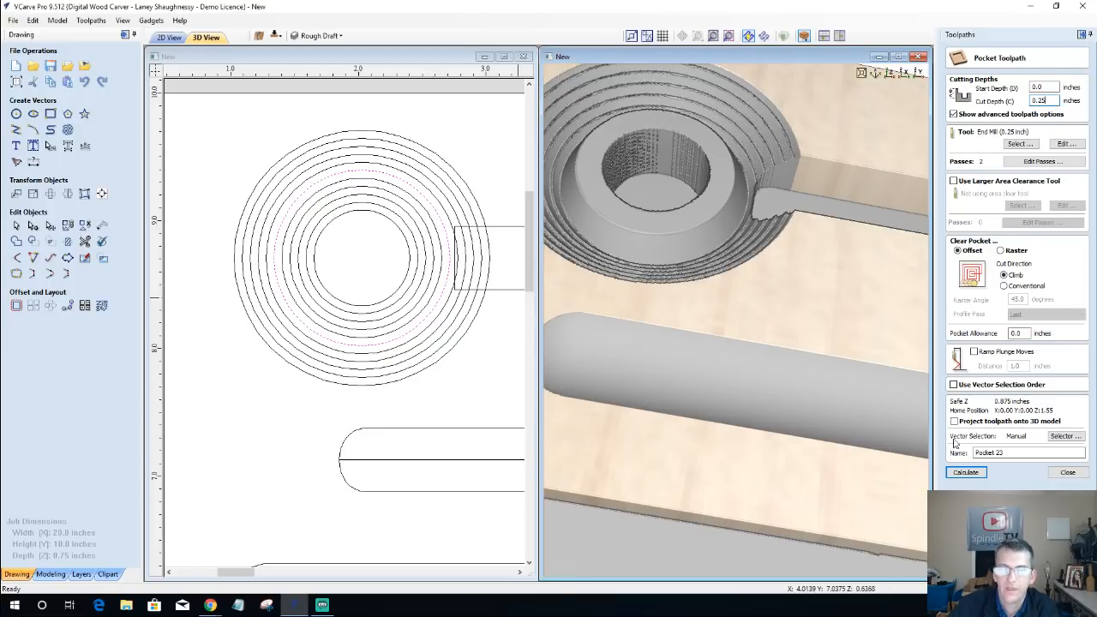
pyautogui.click(966, 473)
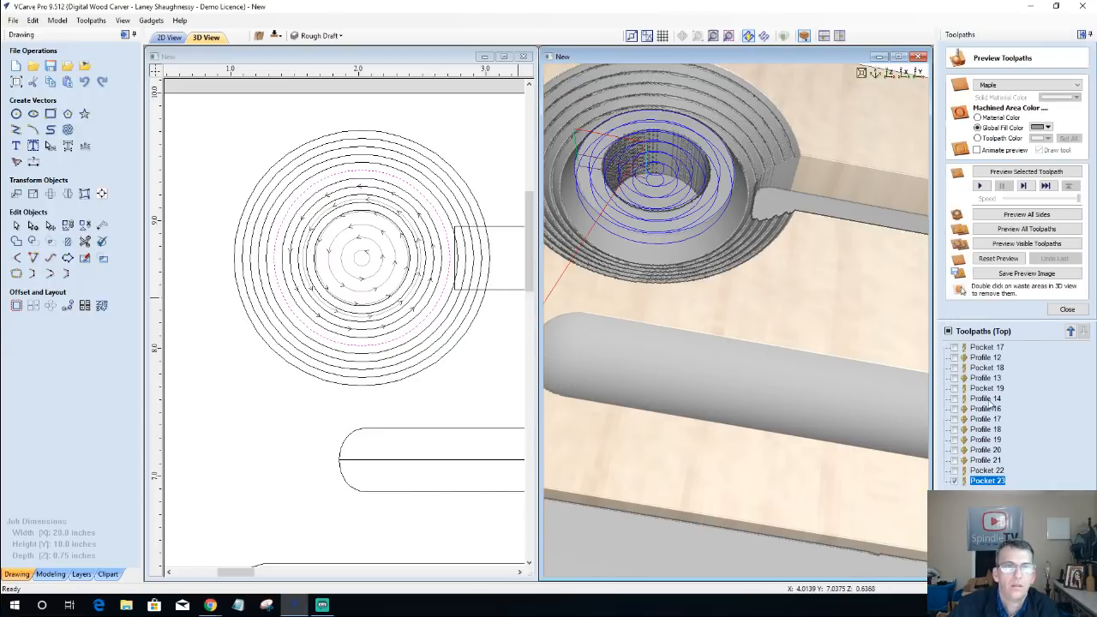
pyautogui.click(1009, 172)
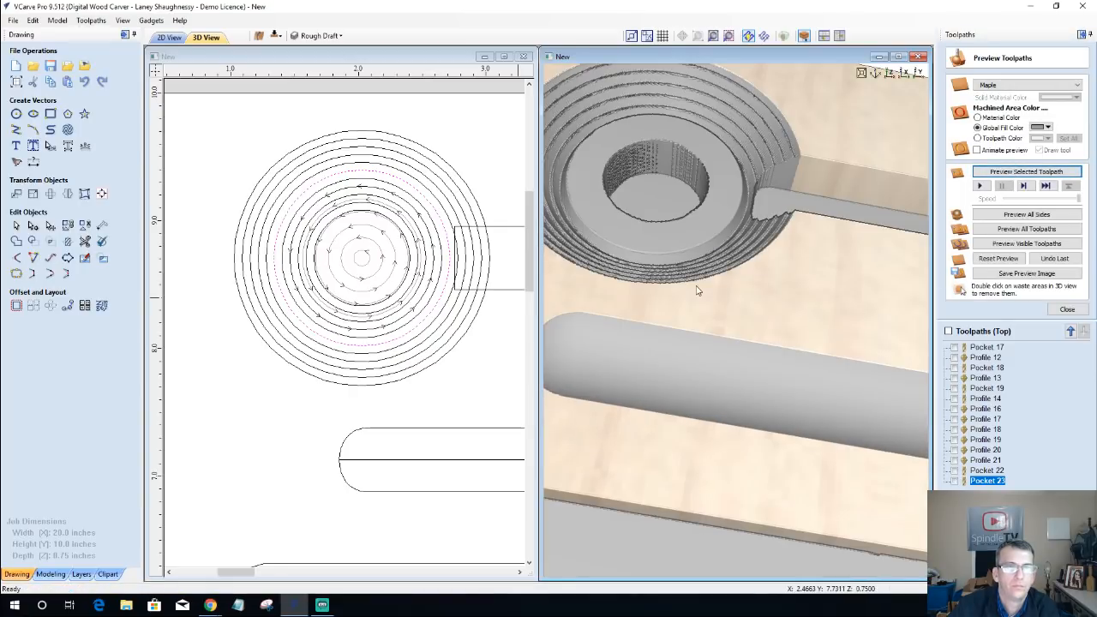
pyautogui.moveTo(744, 290); pyautogui.dragTo(750, 331)
pyautogui.scroll(3, 750, 331)
pyautogui.scroll(-3, 750, 339)
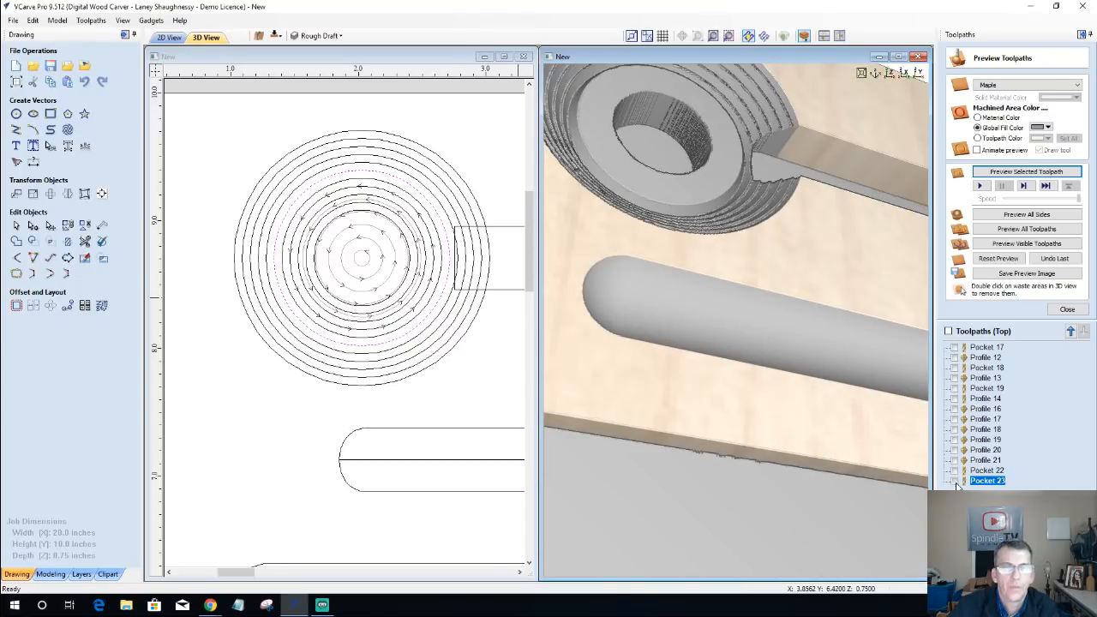
# Step: Check the toolpath order by showing Profile 17, Profile 16 and Pocket 19 in the views
pyautogui.click(982, 485)
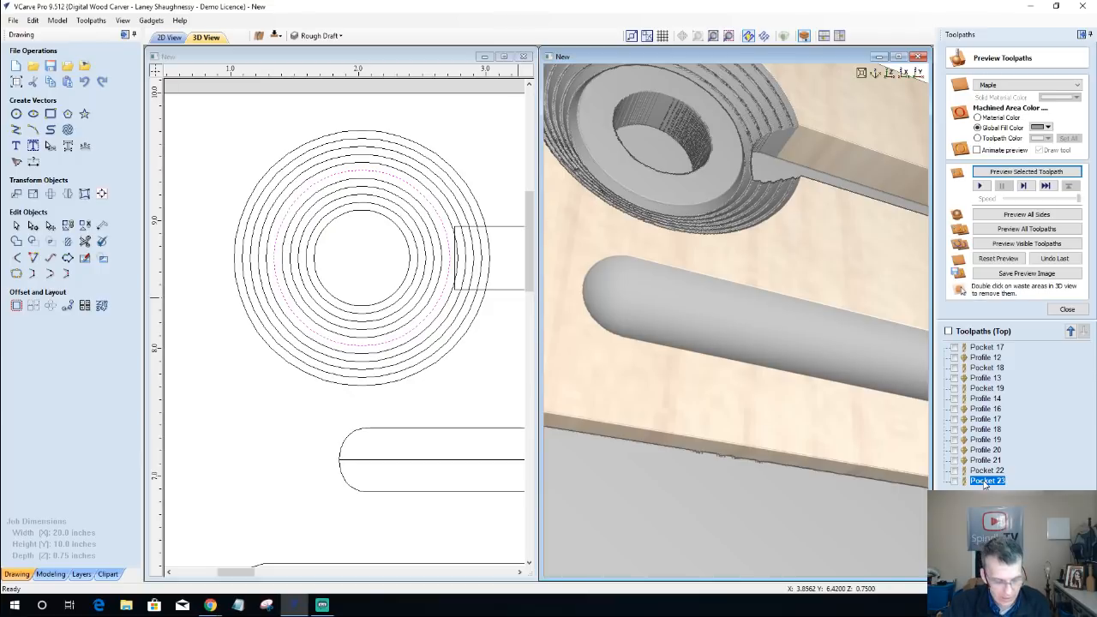
pyautogui.click(986, 472)
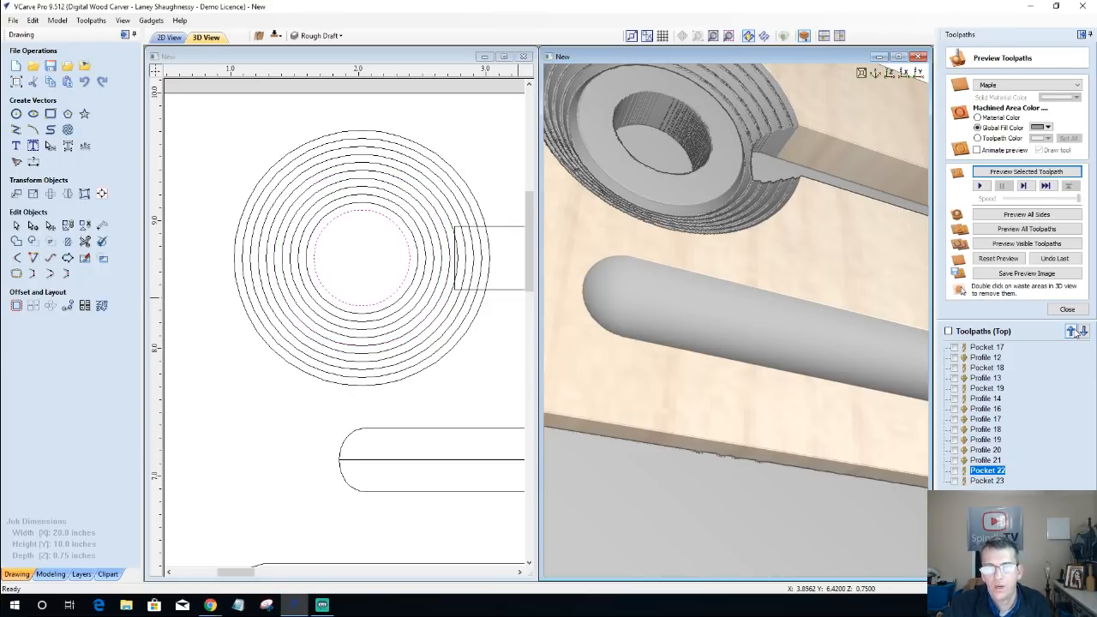
pyautogui.click(981, 420)
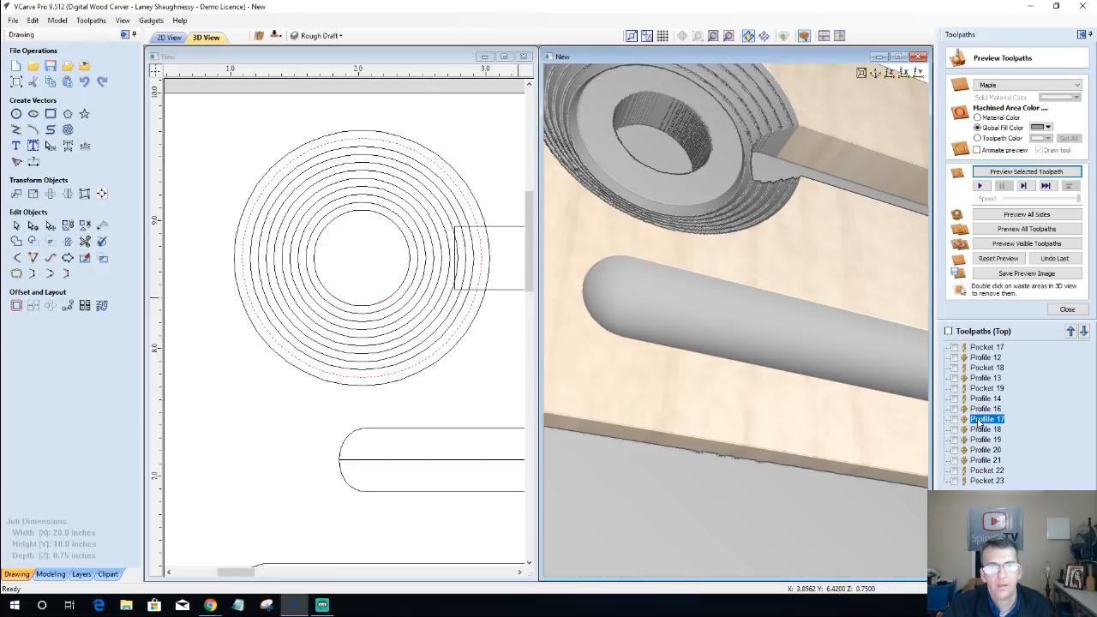
pyautogui.click(955, 420)
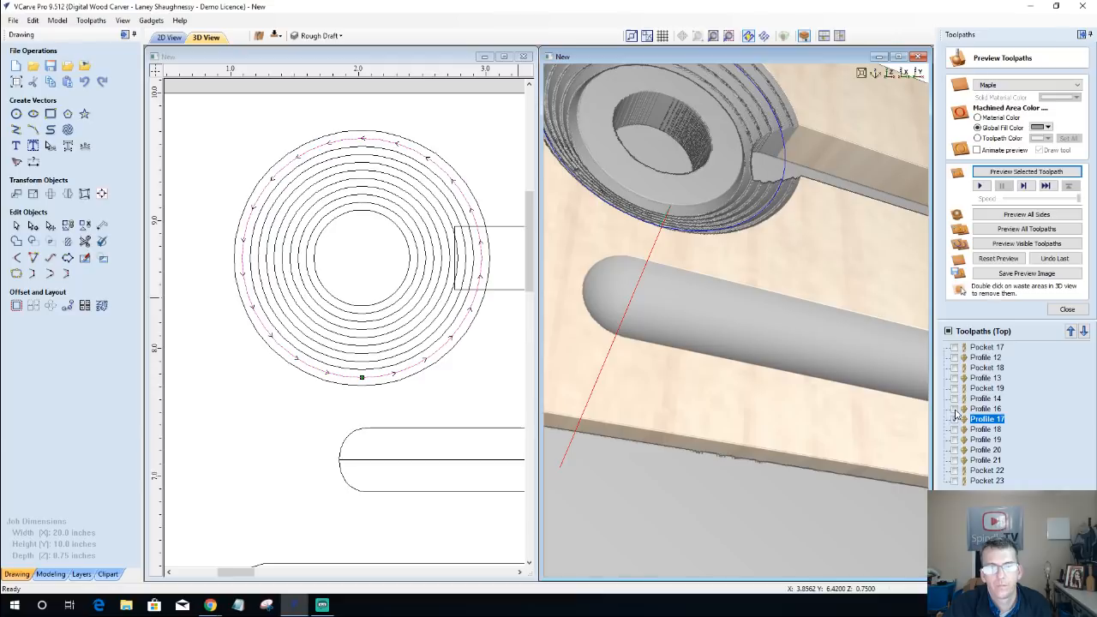
pyautogui.click(955, 408)
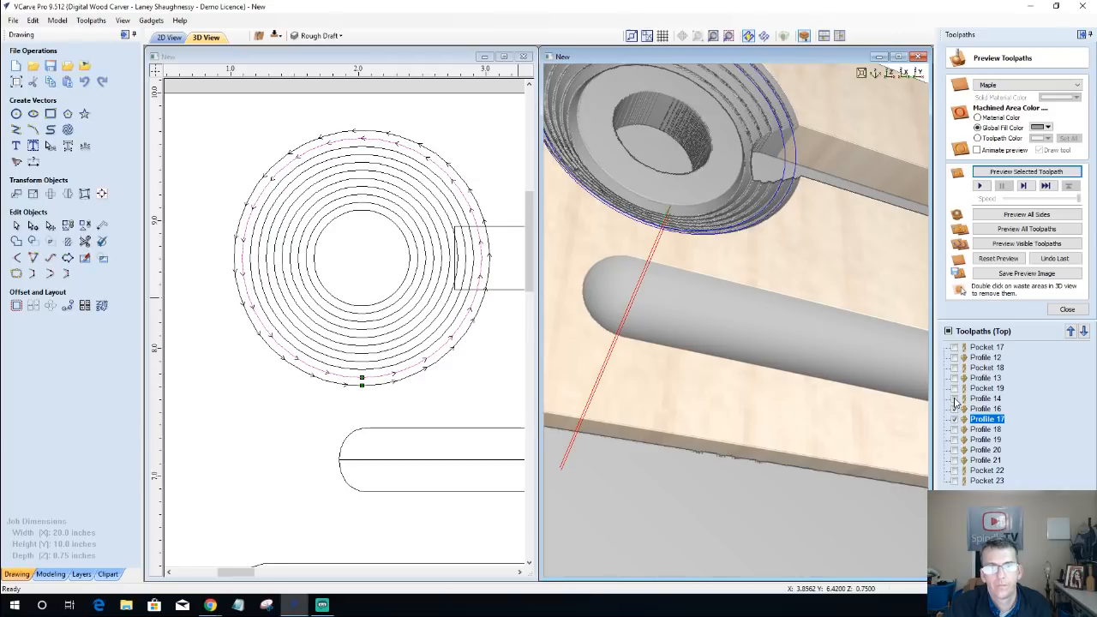
pyautogui.click(955, 399)
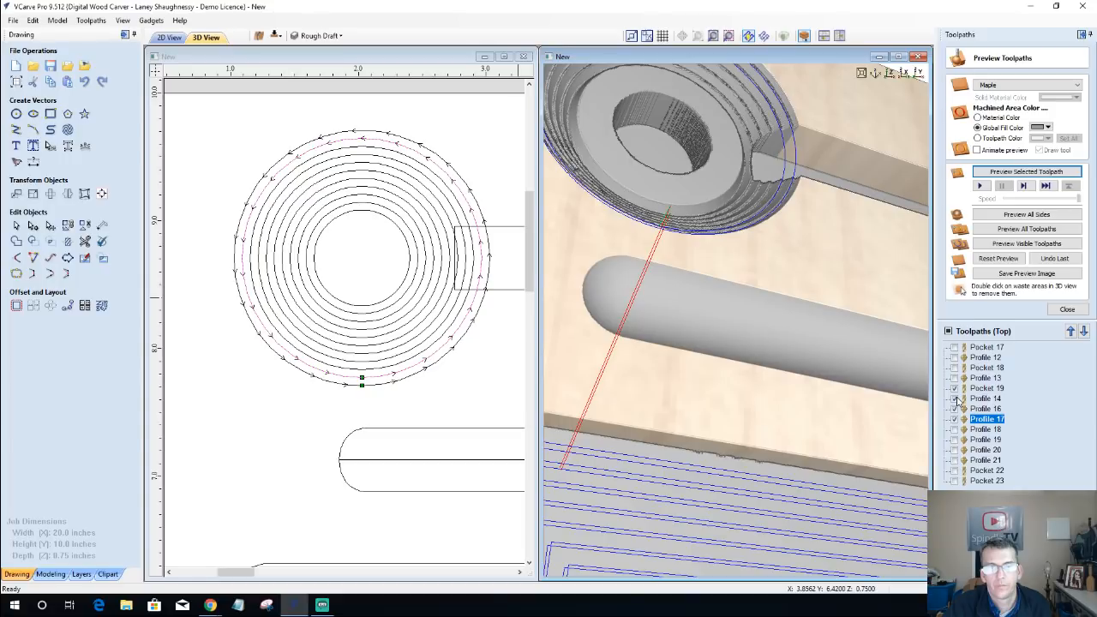
# Step: Move Pocket 22 up the toolpath order to directly after Pocket 19
pyautogui.click(977, 471)
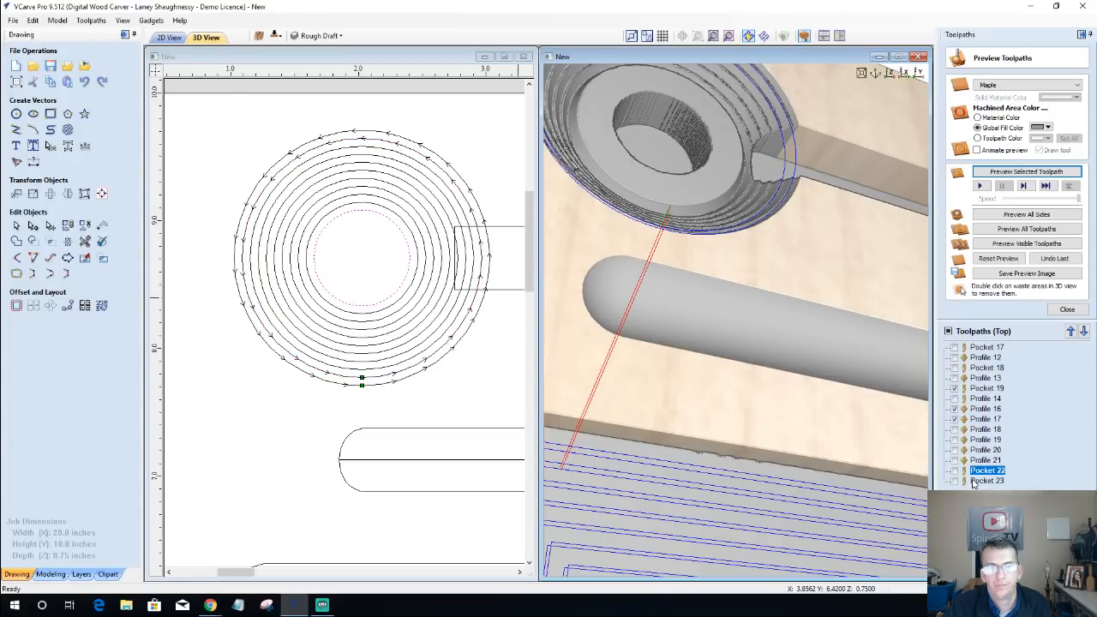
pyautogui.click(982, 481)
pyautogui.click(974, 471)
pyautogui.click(1070, 331)
pyautogui.click(1071, 332)
pyautogui.click(1070, 332)
pyautogui.click(1071, 331)
pyautogui.click(1070, 331)
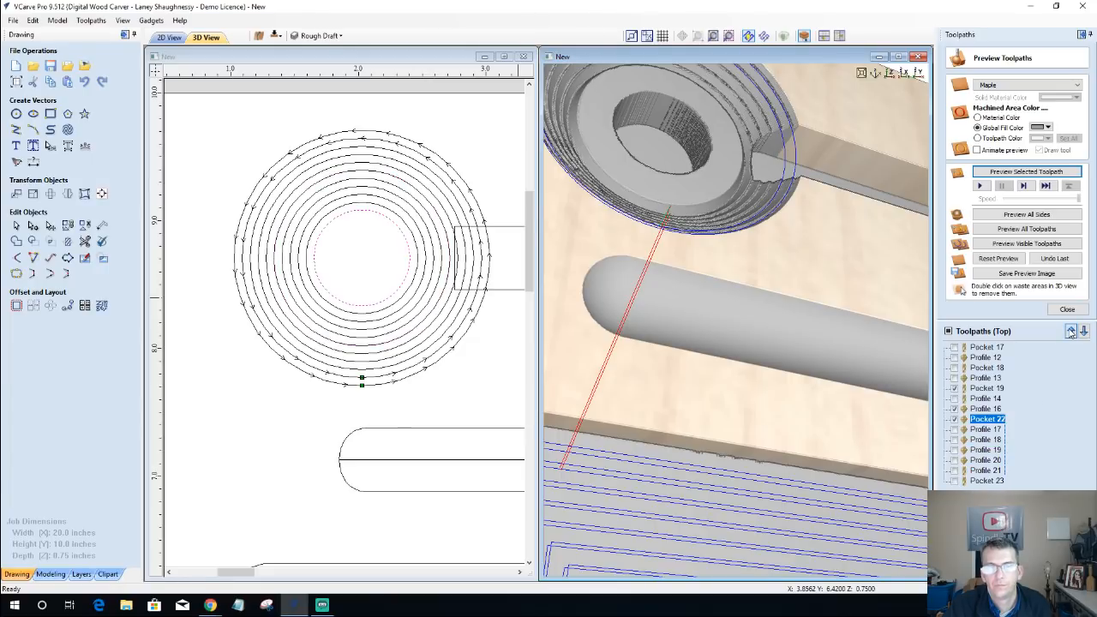
pyautogui.click(1070, 332)
pyautogui.click(1071, 332)
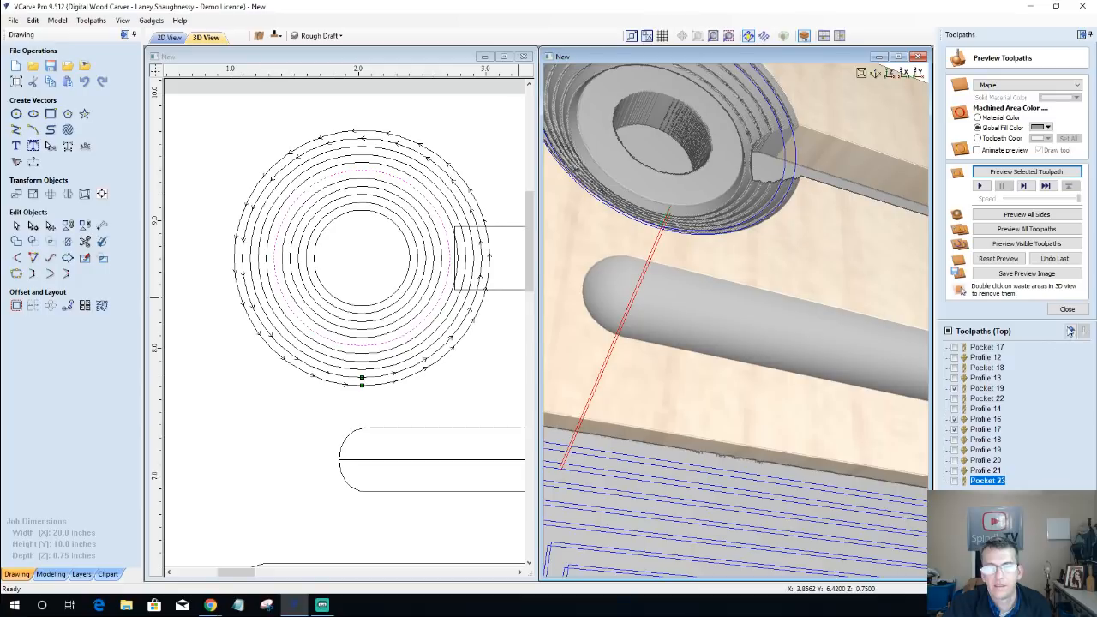
# Step: Move Pocket 23 up the toolpath order to directly before Profile 16, and hide the Profile 16 and Profile 17 toolpaths
pyautogui.click(1071, 332)
pyautogui.click(1070, 331)
pyautogui.click(1070, 331)
pyautogui.click(1071, 332)
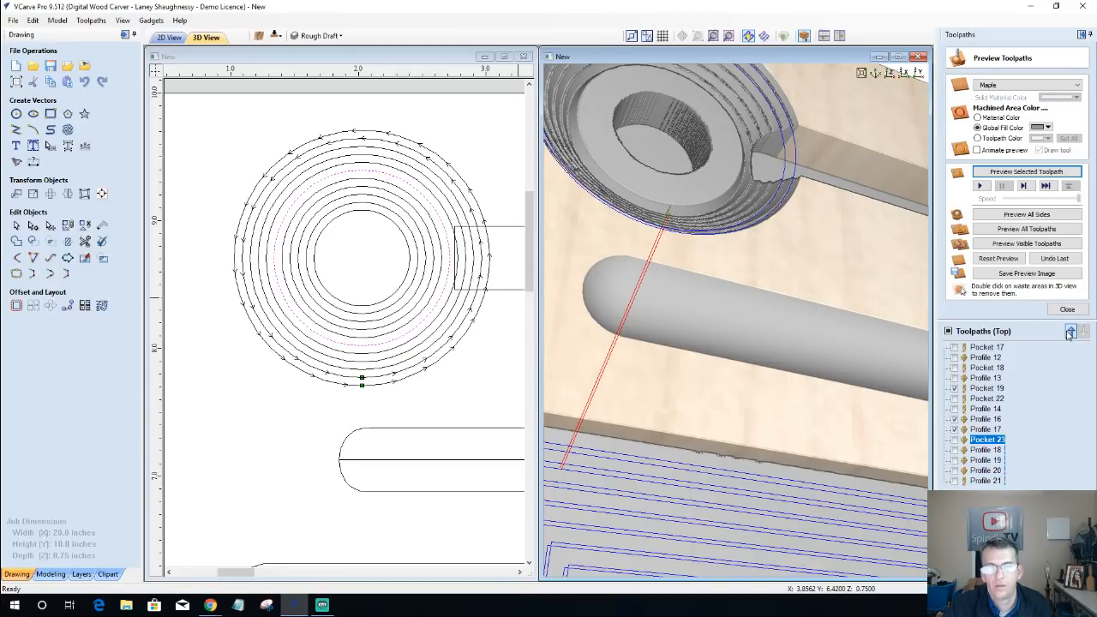
pyautogui.click(1071, 332)
pyautogui.click(1071, 331)
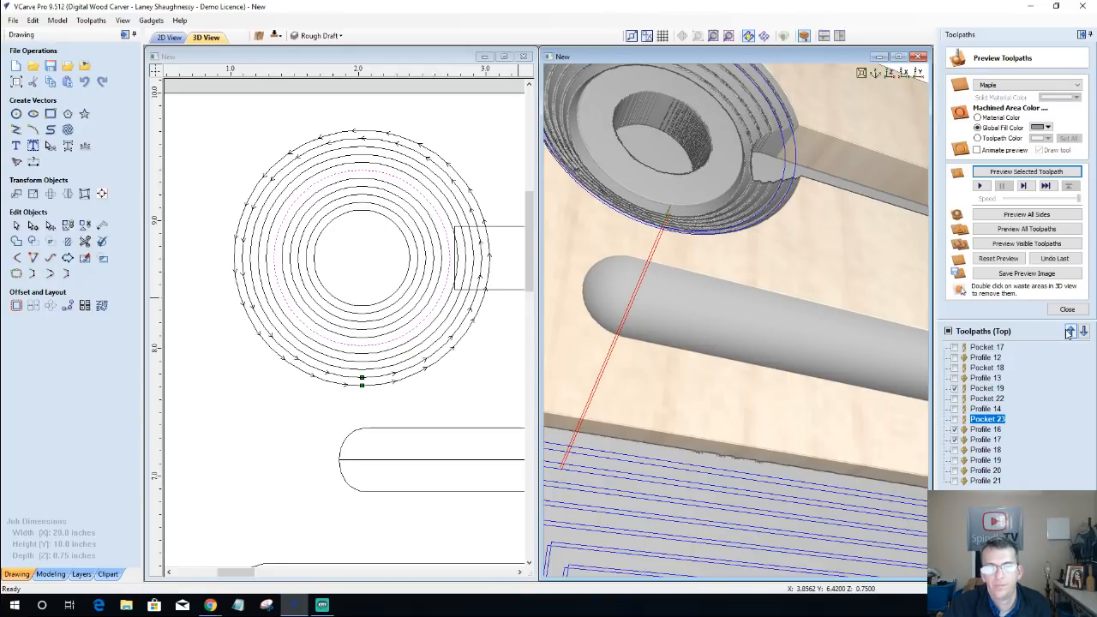
pyautogui.click(955, 438)
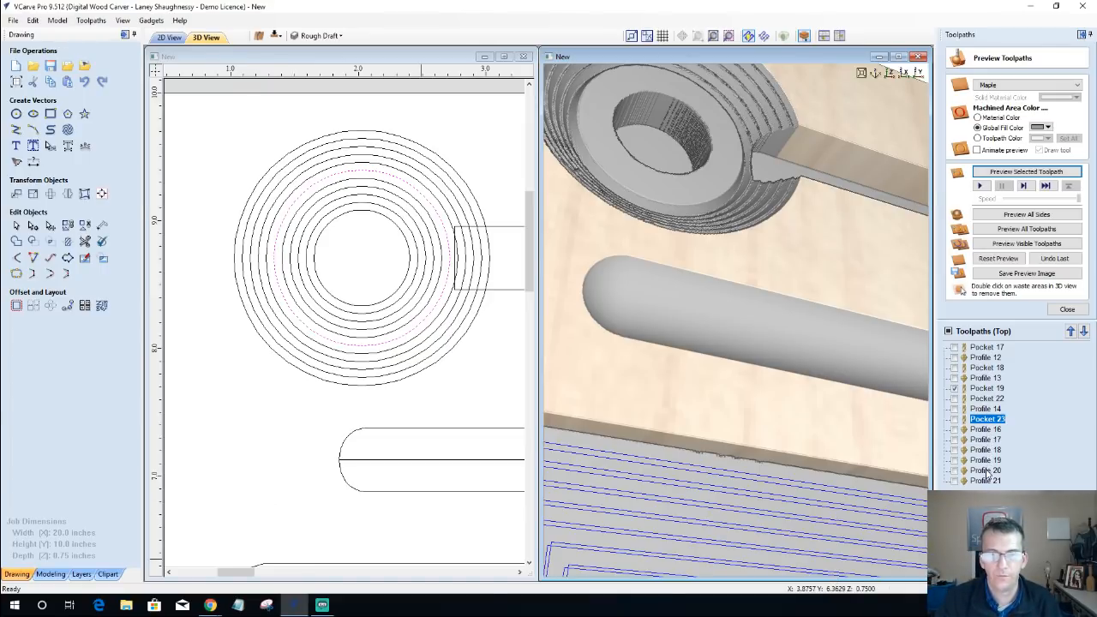
pyautogui.click(438, 233)
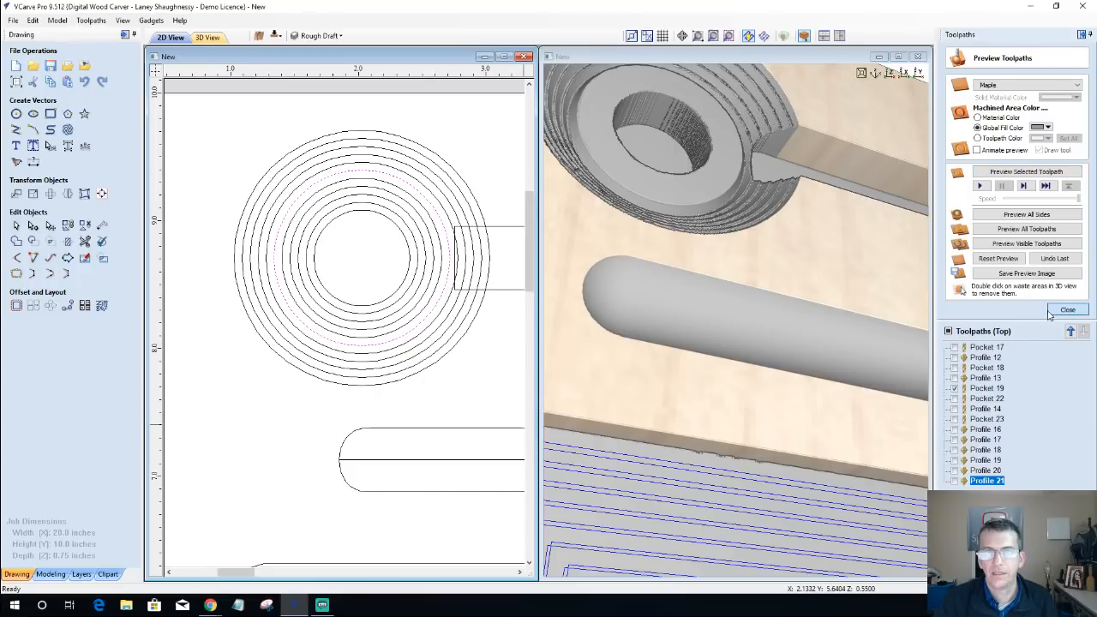
# Step: Create an on-line V-bit profile toolpath for the selected circle with a cut depth of 0.056818*7 inches and calculate it
pyautogui.click(1053, 312)
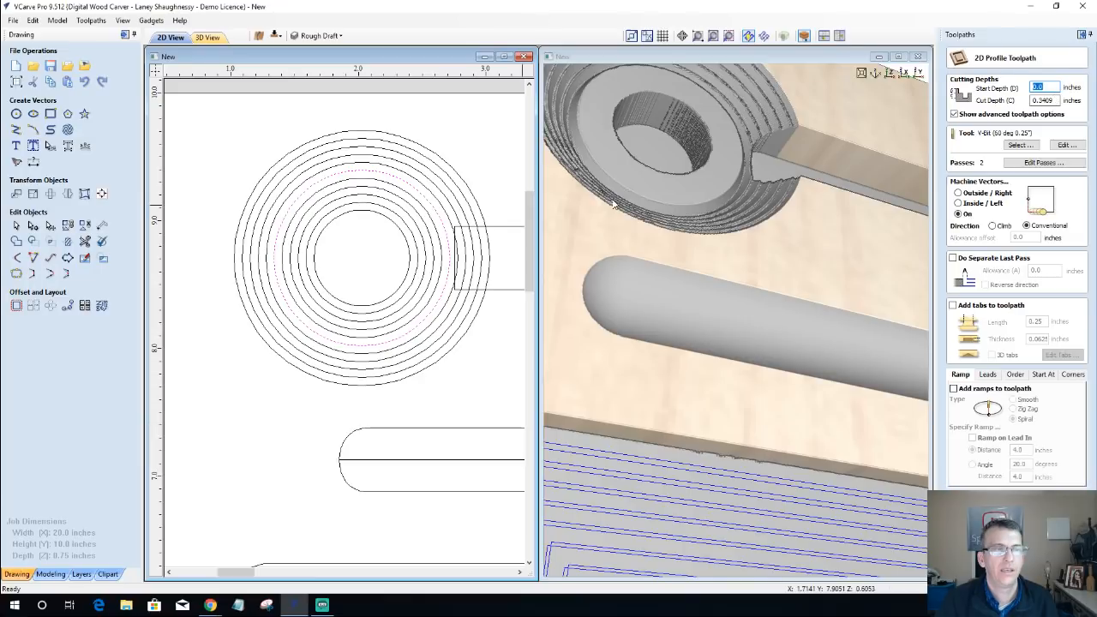
pyautogui.press('Tab')
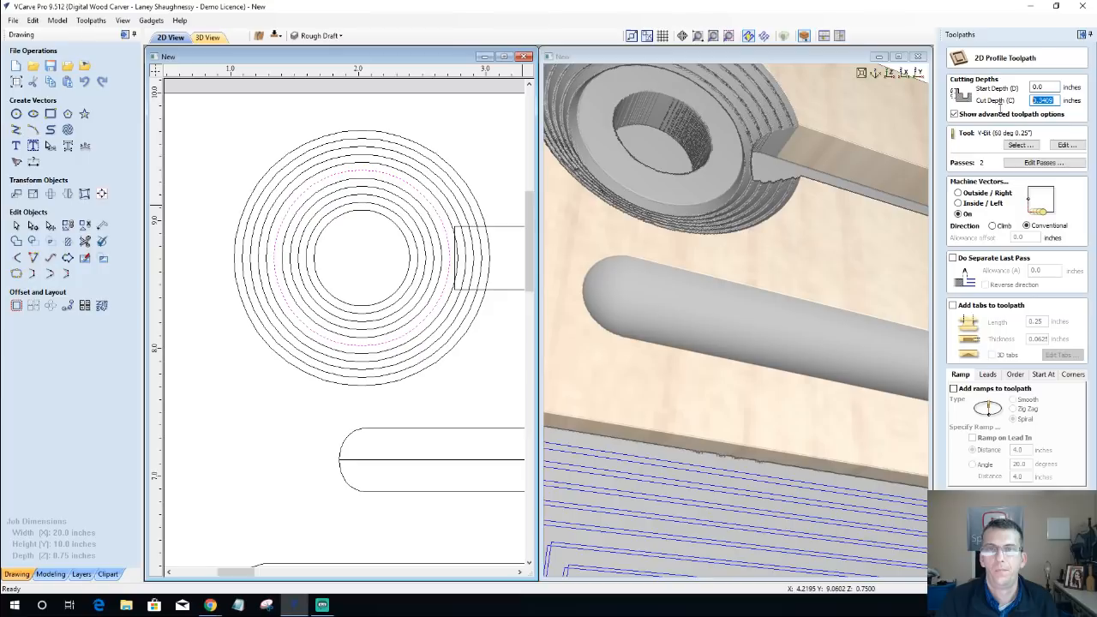
pyautogui.rightClick(999, 106)
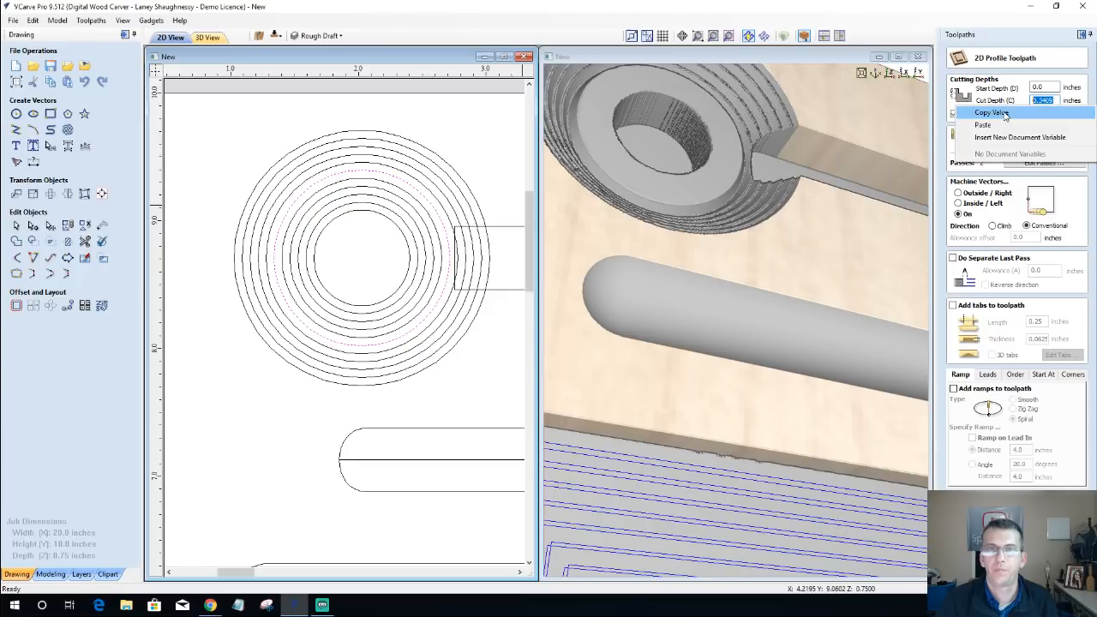
pyautogui.click(1072, 125)
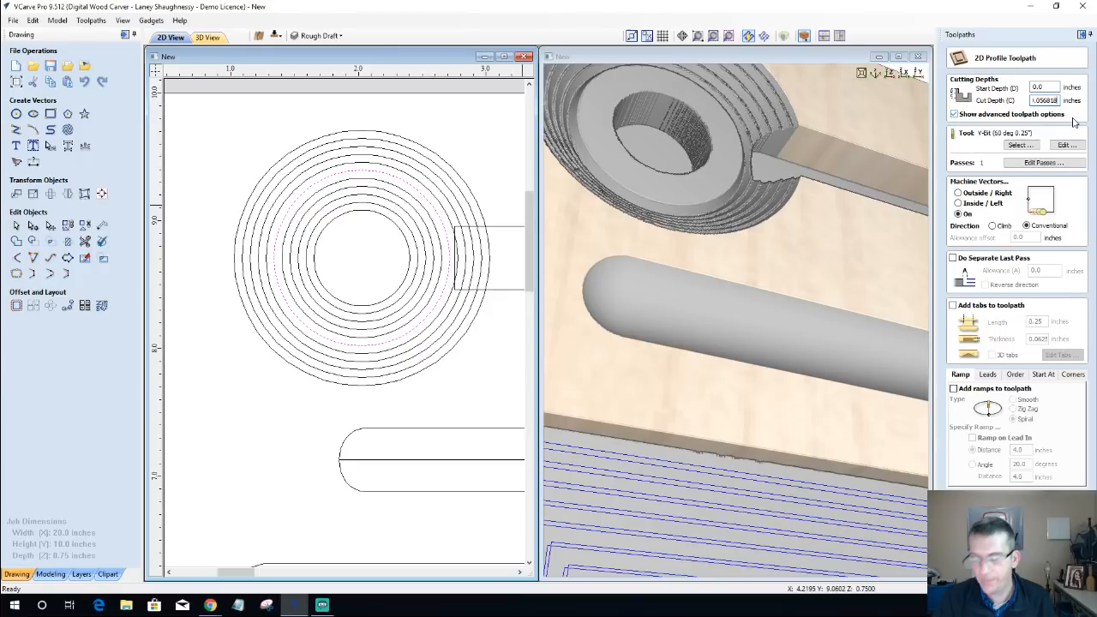
pyautogui.write('*7')
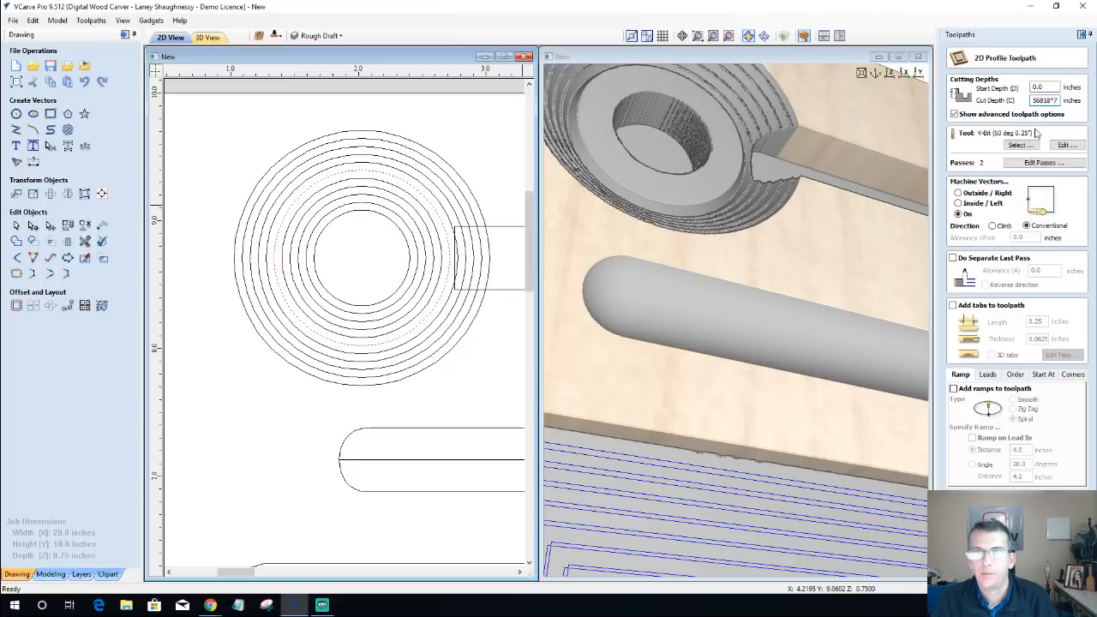
pyautogui.press('Tab')
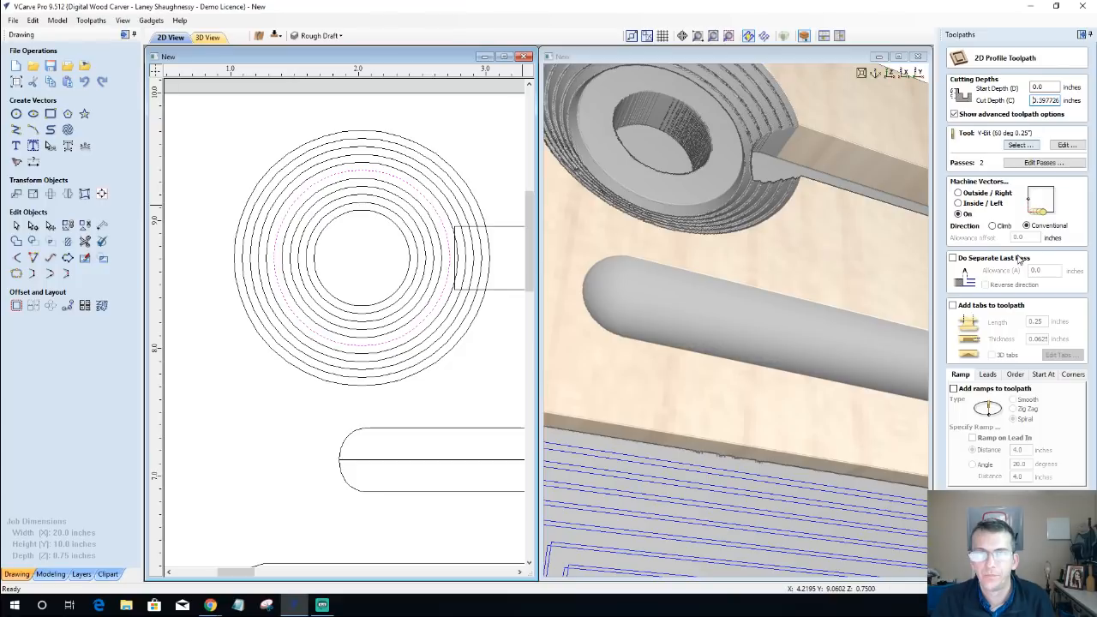
pyautogui.click(981, 569)
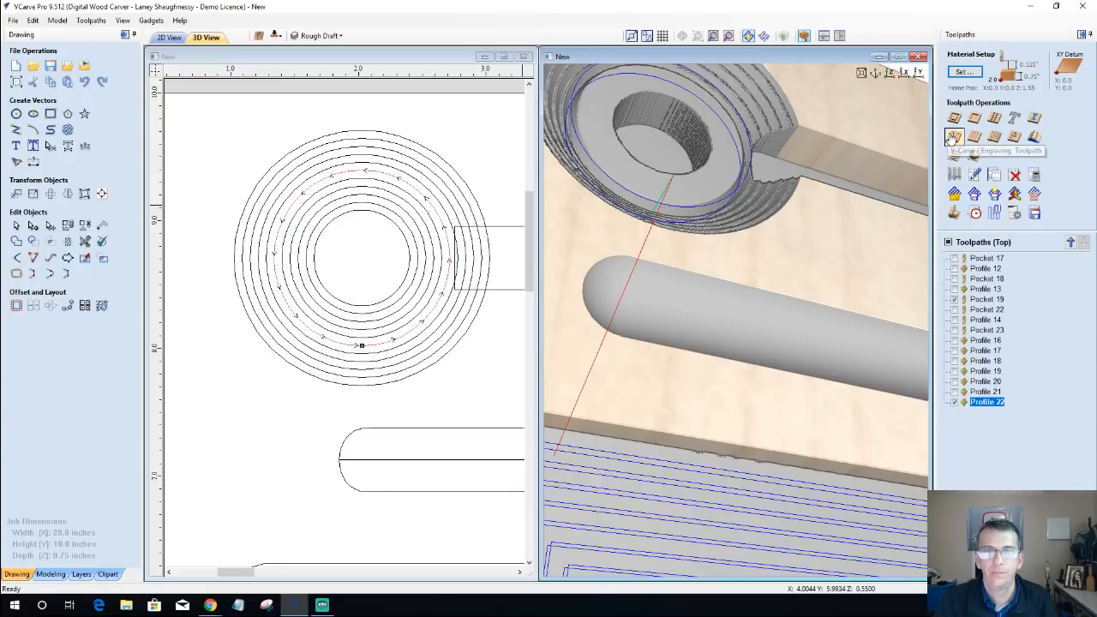
# Step: Create a V-bit profile toolpath for the next circle inward with a cut depth of 0.056818*8 inches and calculate it
pyautogui.click(954, 118)
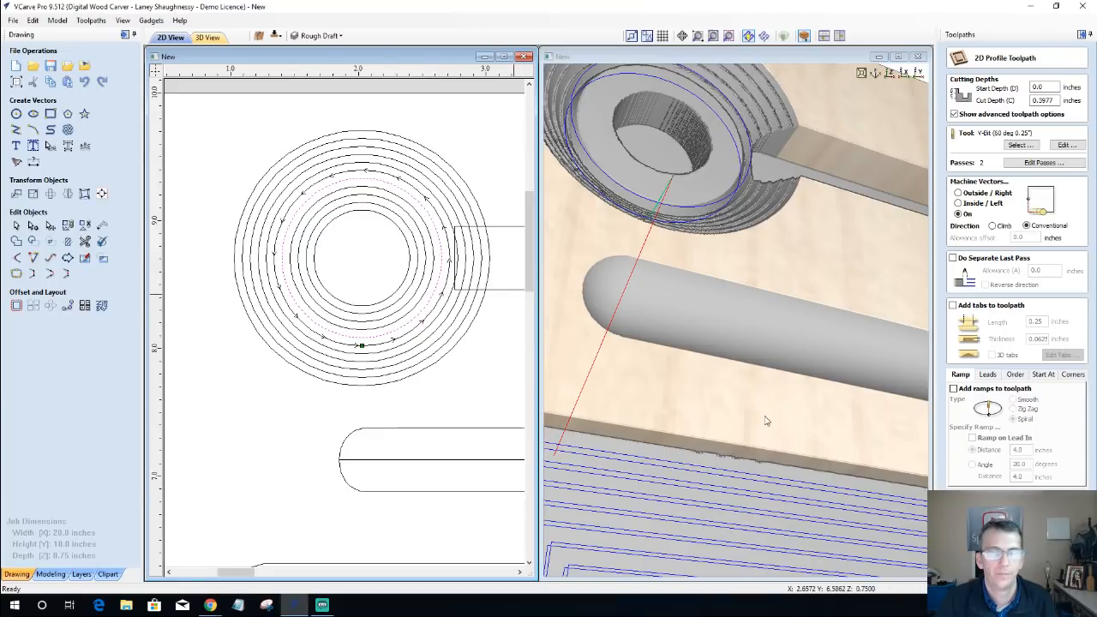
pyautogui.doubleClick(1042, 101)
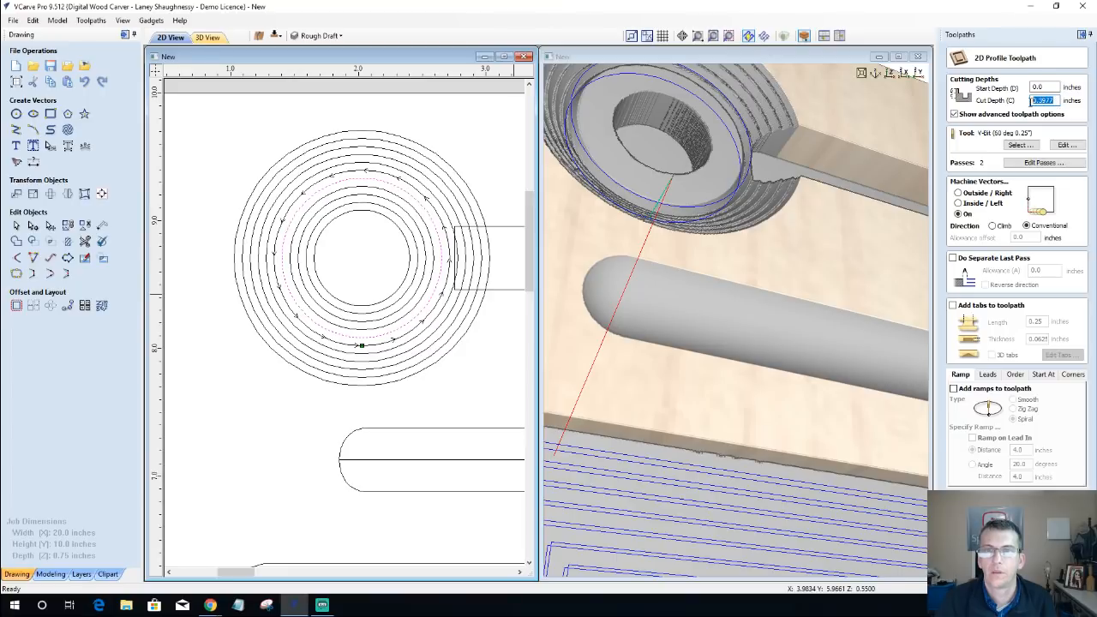
pyautogui.rightClick(1042, 102)
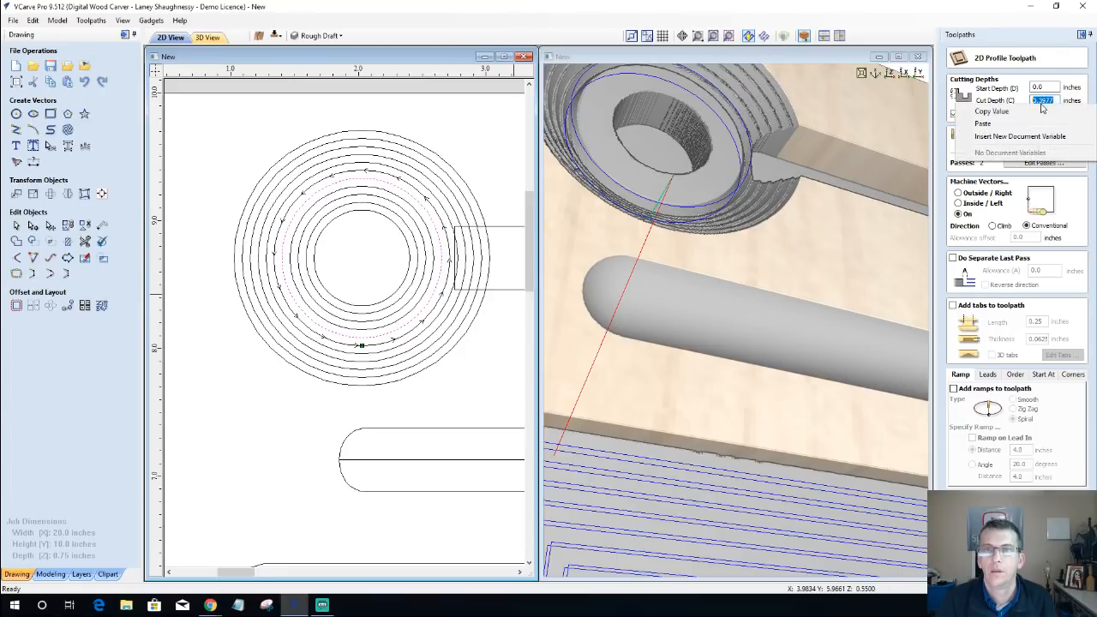
pyautogui.click(1041, 123)
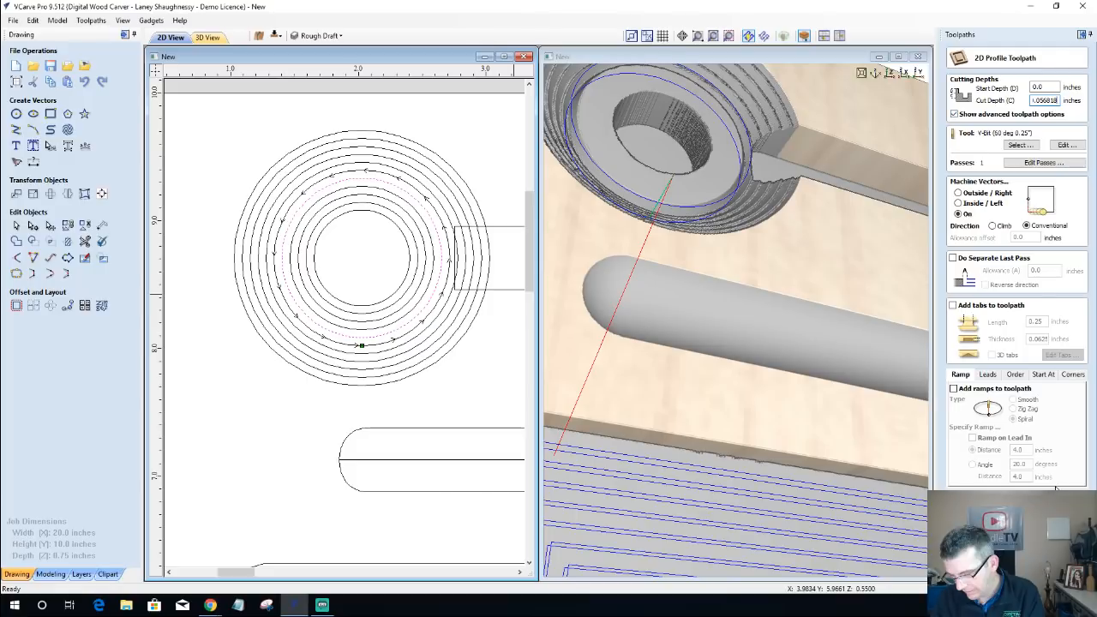
pyautogui.write('*8')
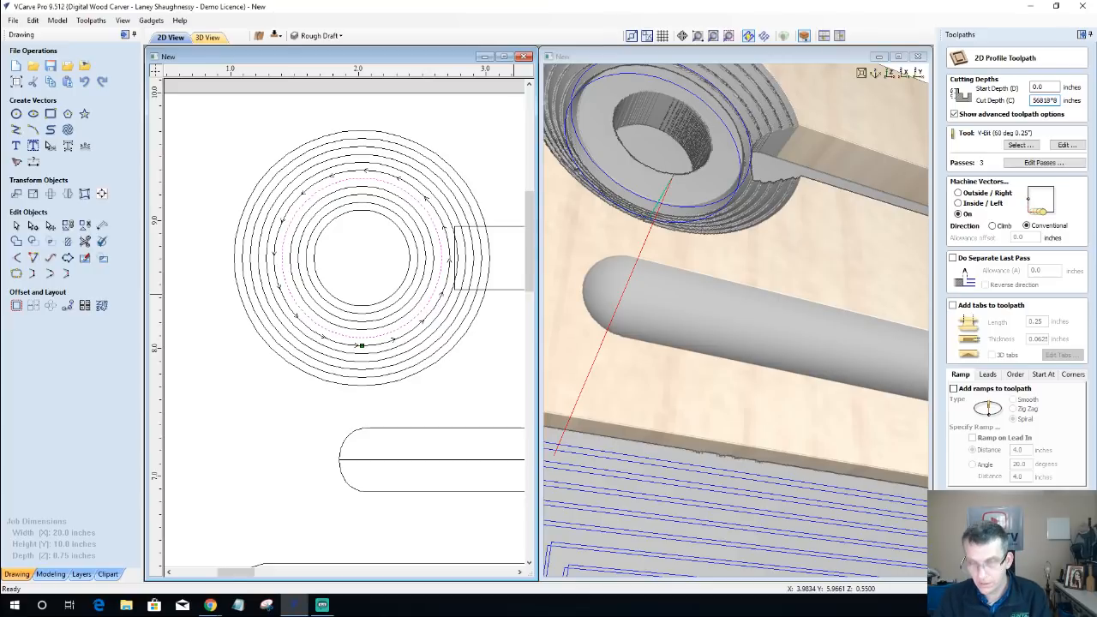
pyautogui.press('Tab')
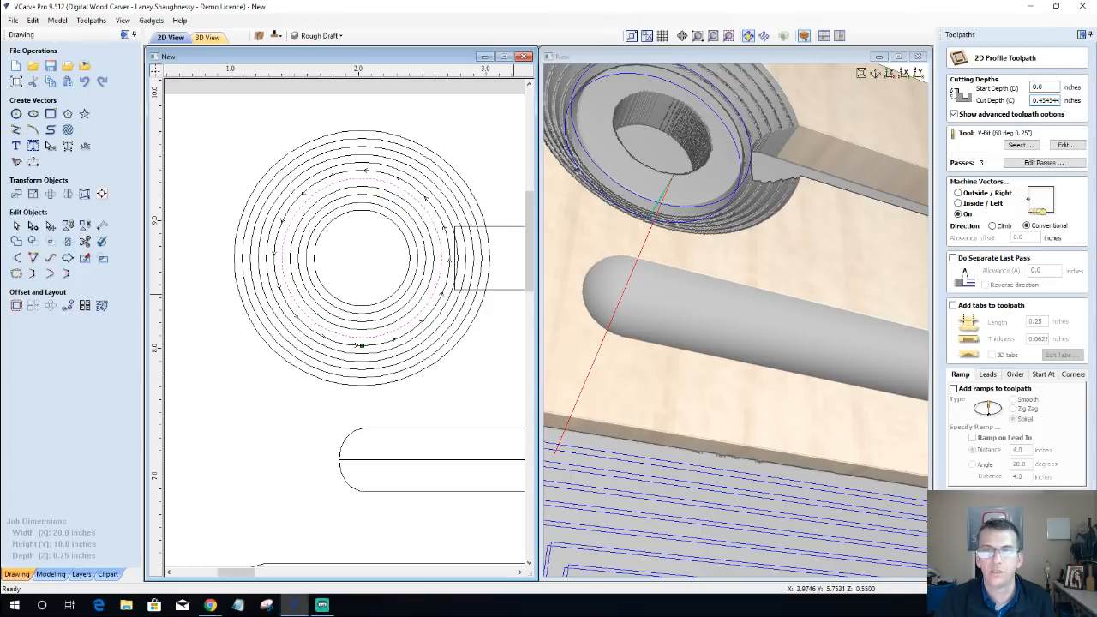
pyautogui.click(983, 573)
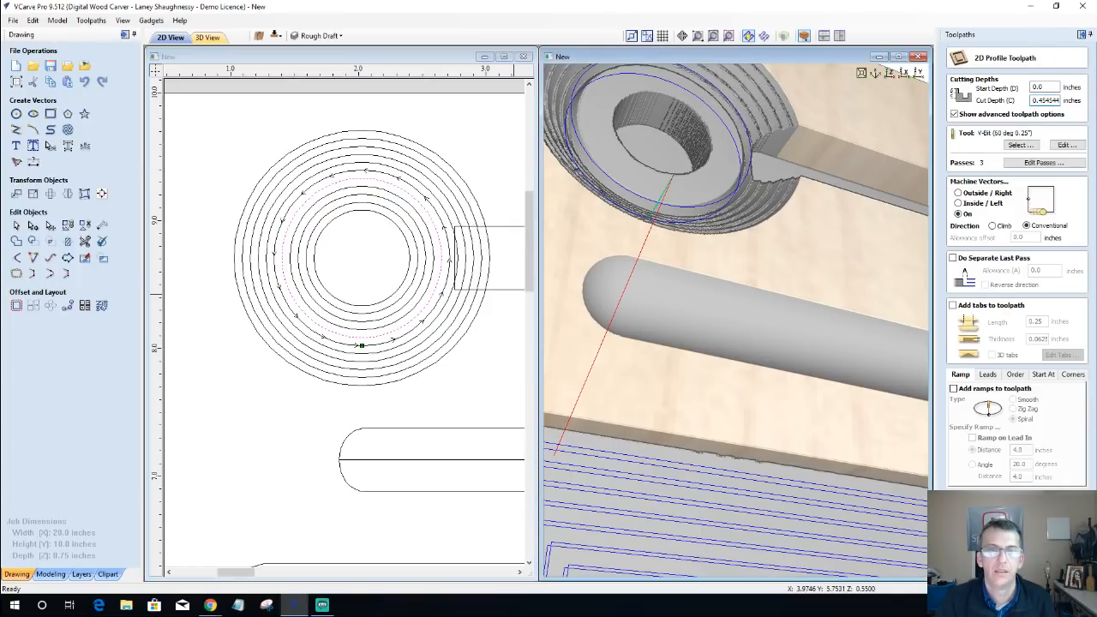
# Step: Profile the circle just inside the last one with the V-bit at a cut depth of 0.056818*9 inches and calculate it
pyautogui.click(432, 247)
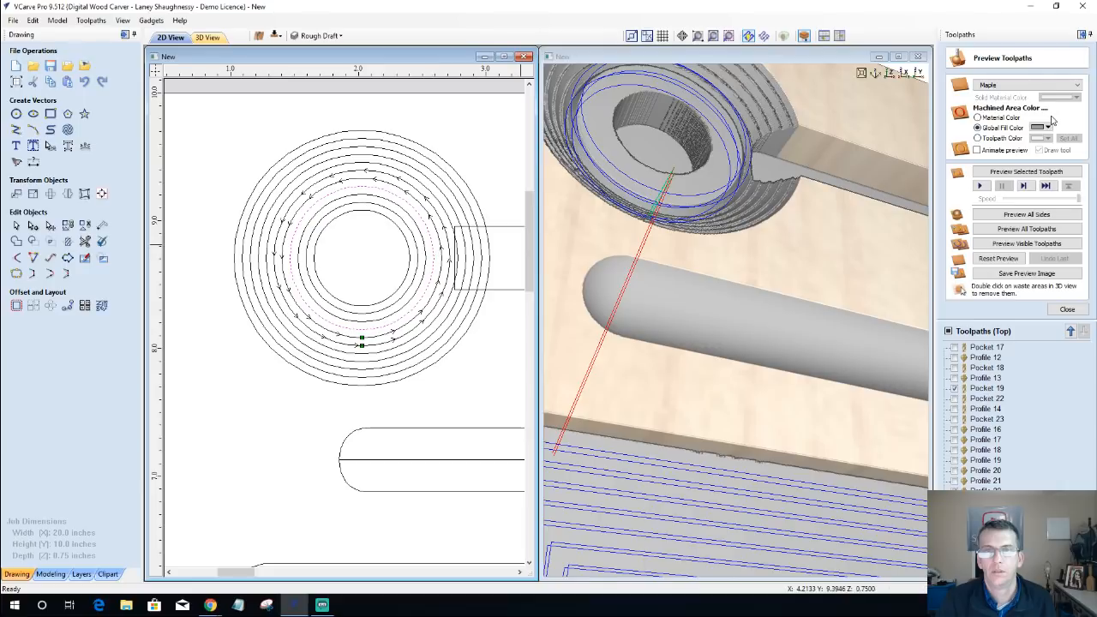
pyautogui.click(1067, 310)
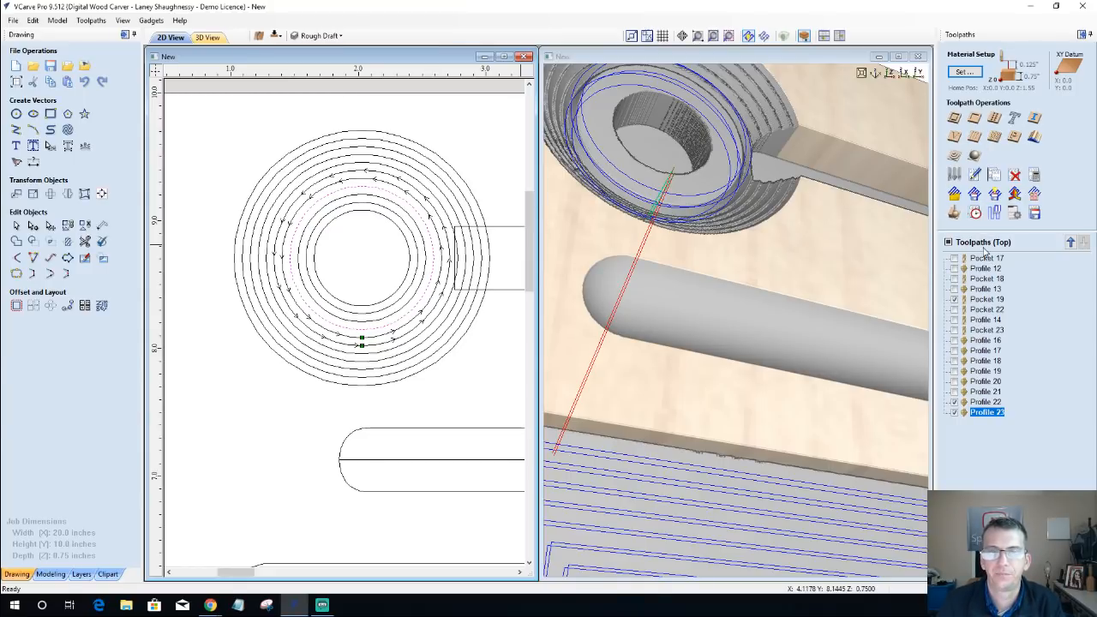
pyautogui.click(953, 121)
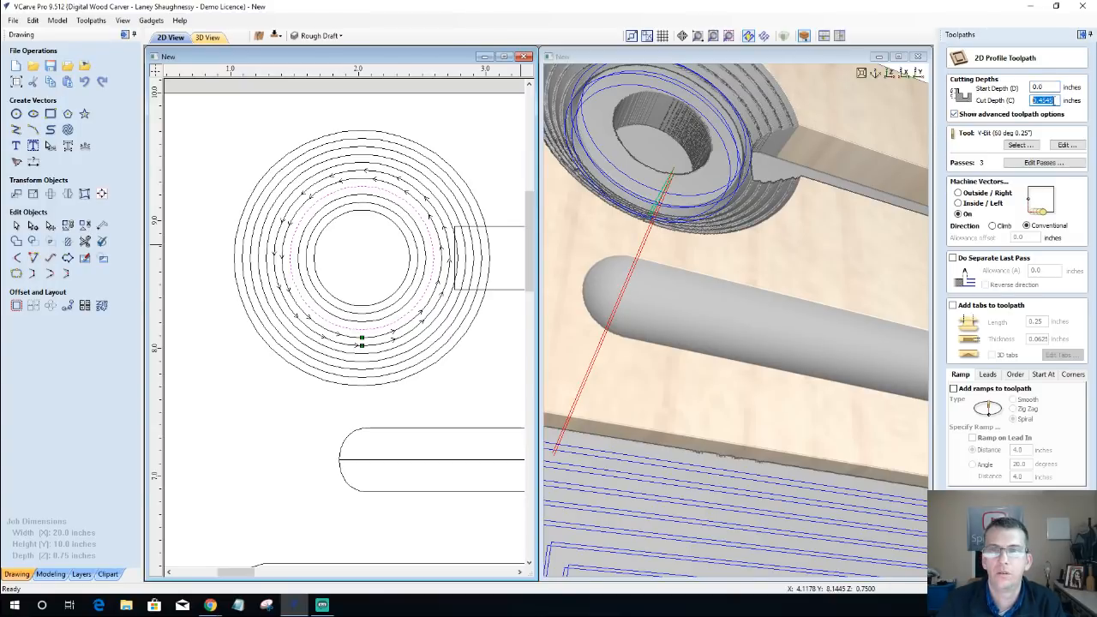
pyautogui.write('0.056818')
pyautogui.write('*')
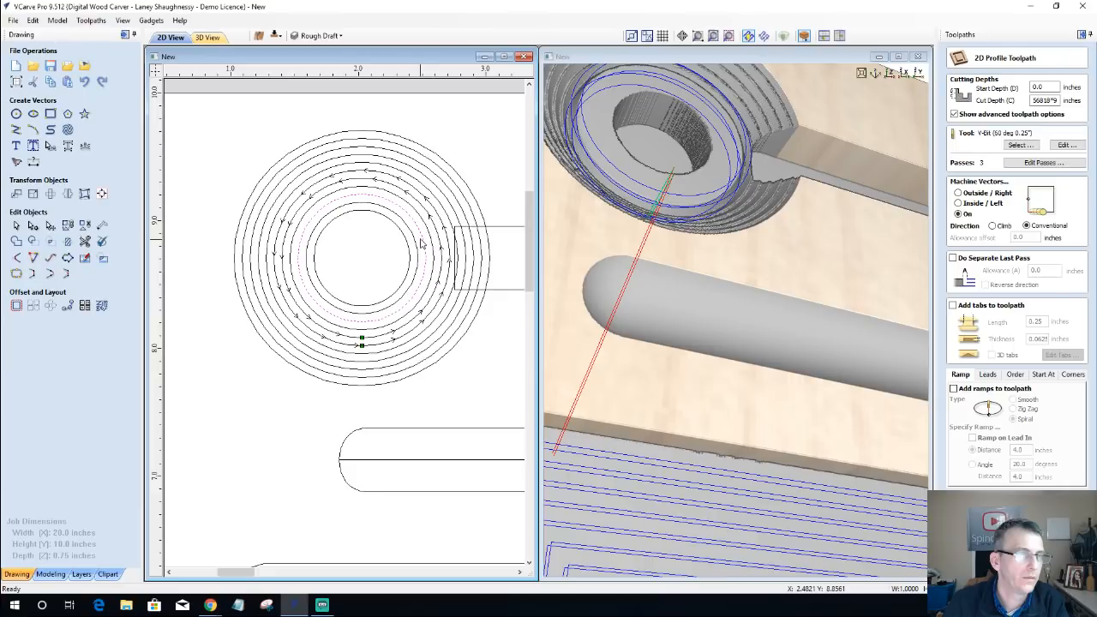
pyautogui.click(430, 239)
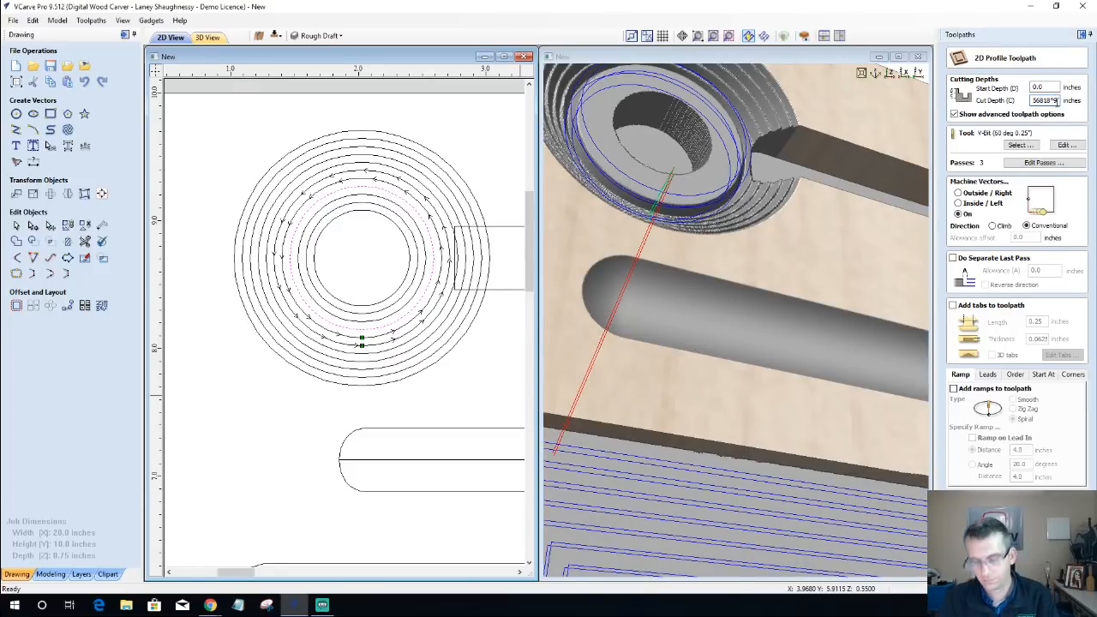
pyautogui.write('=')
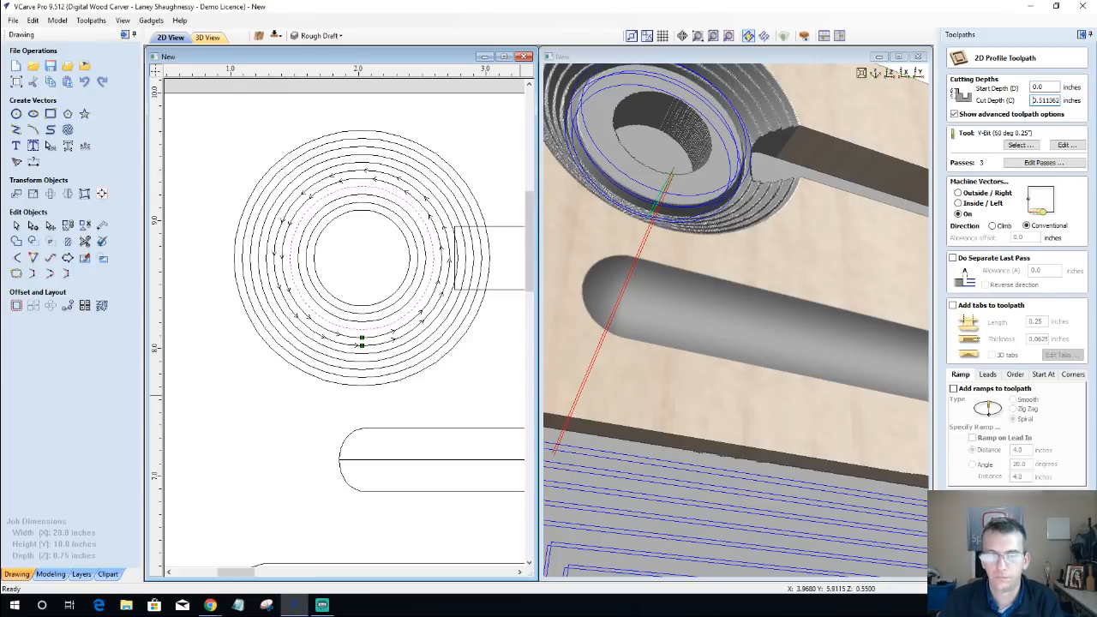
pyautogui.press('Return')
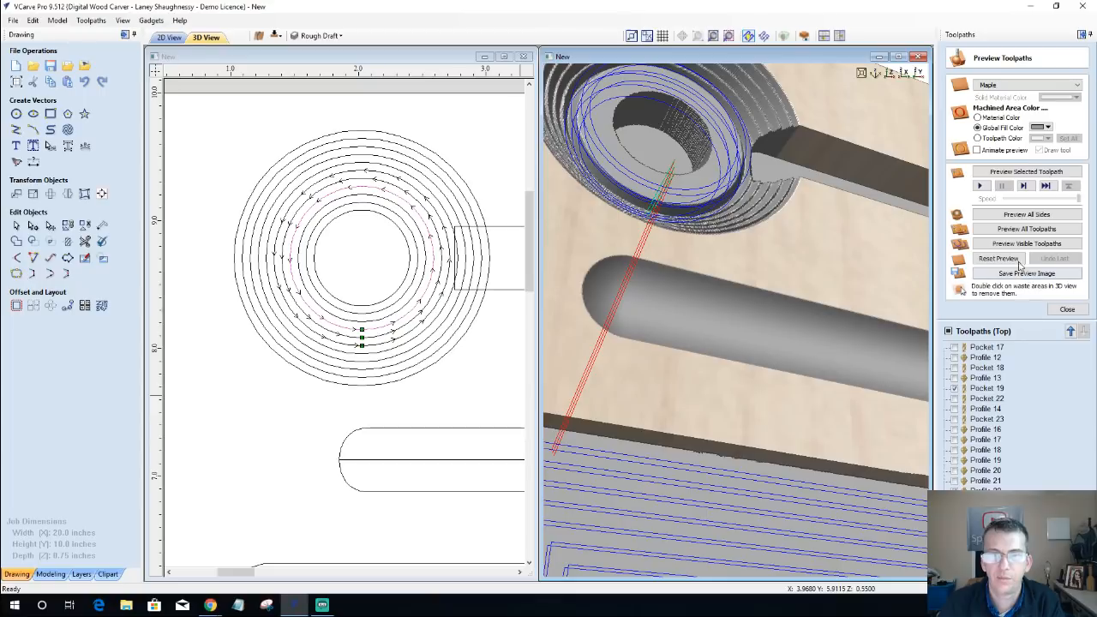
# Step: Preview the visible toolpaths and inspect the stepped bowl and central ring up close in the 3D view
pyautogui.click(1012, 245)
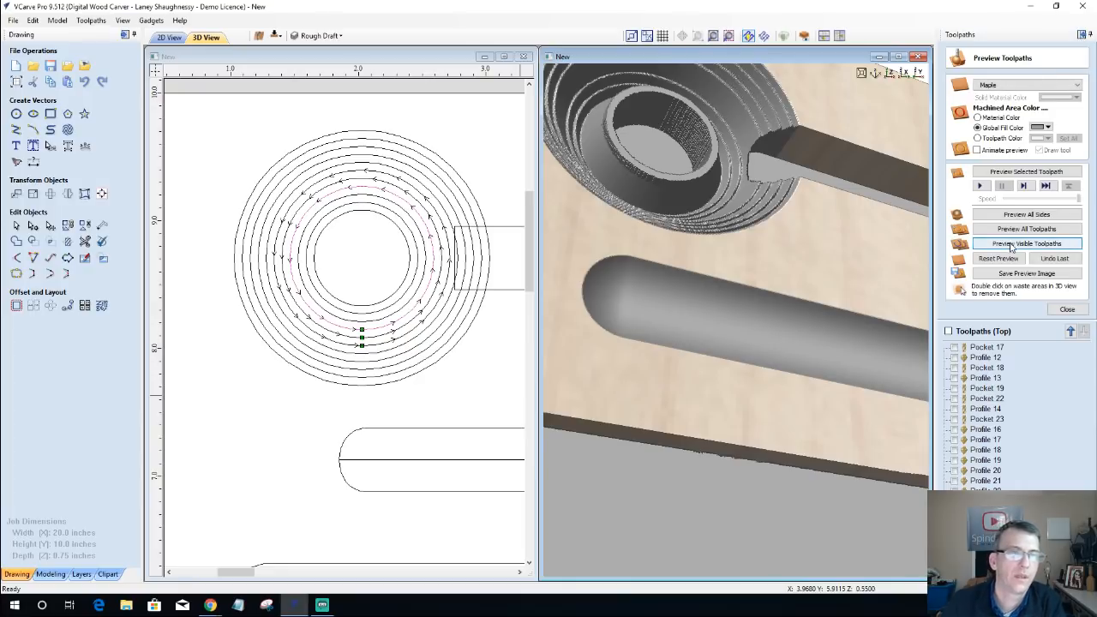
pyautogui.click(1012, 246)
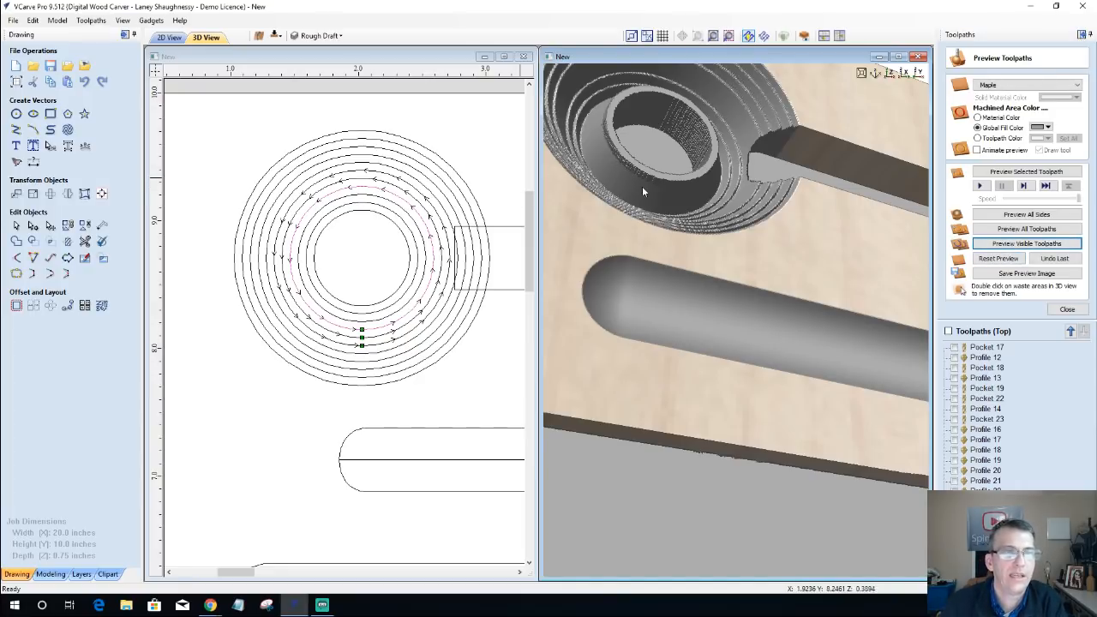
pyautogui.moveTo(708, 306); pyautogui.dragTo(700, 377)
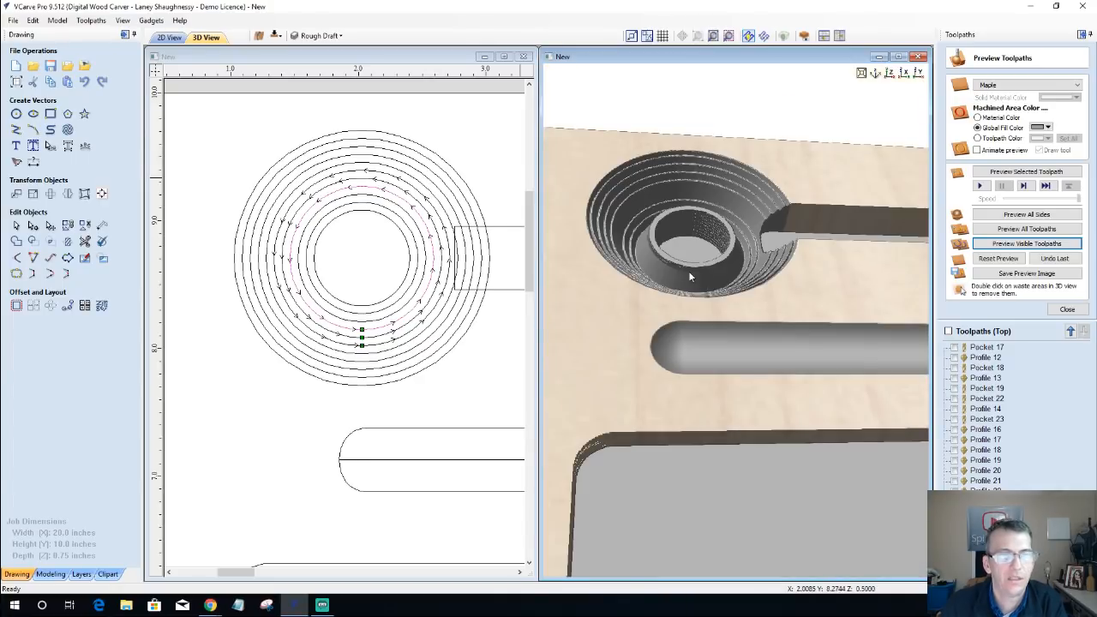
pyautogui.scroll(3, 668, 262)
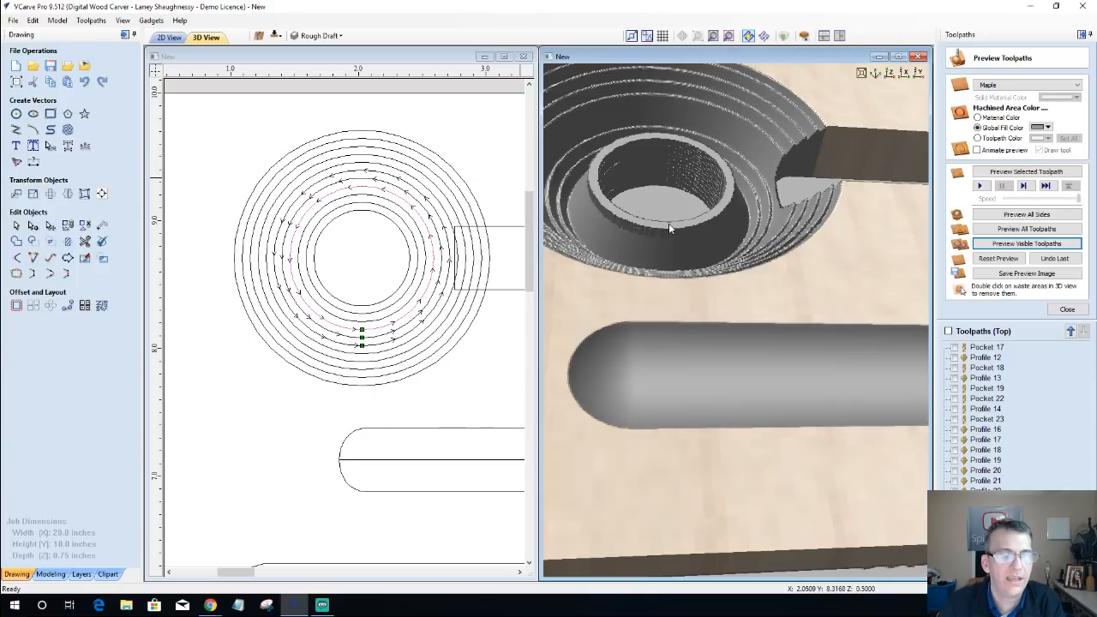
# Step: Create a 0.25-inch end mill pocket toolpath for the 1.25-inch circle with a cut depth of 0.375 inches, calculate it and preview it
pyautogui.click(443, 247)
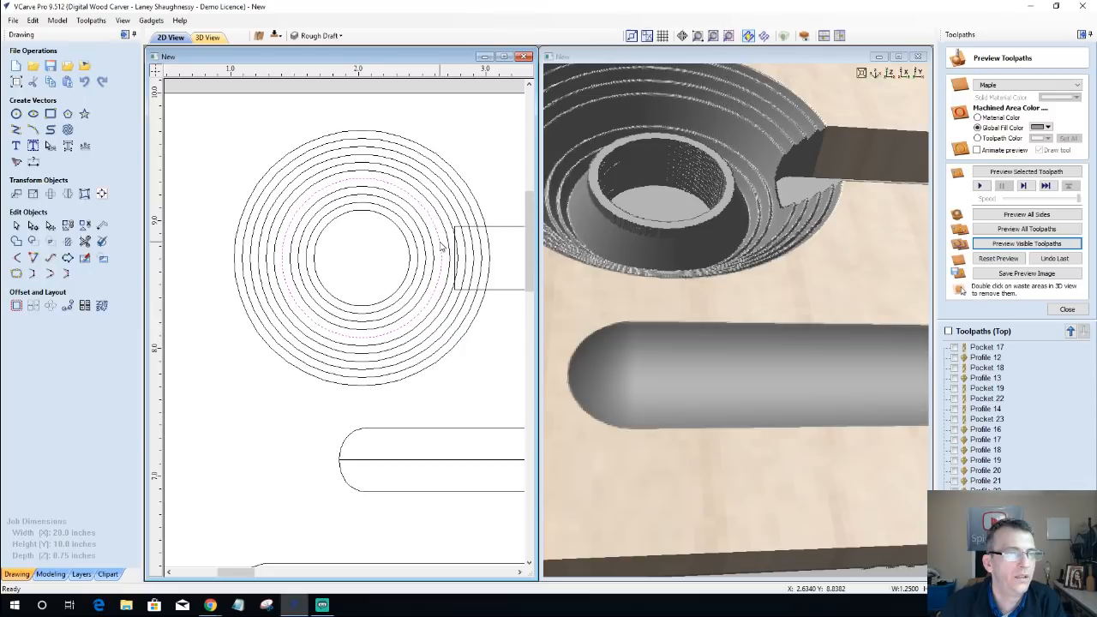
pyautogui.click(1062, 310)
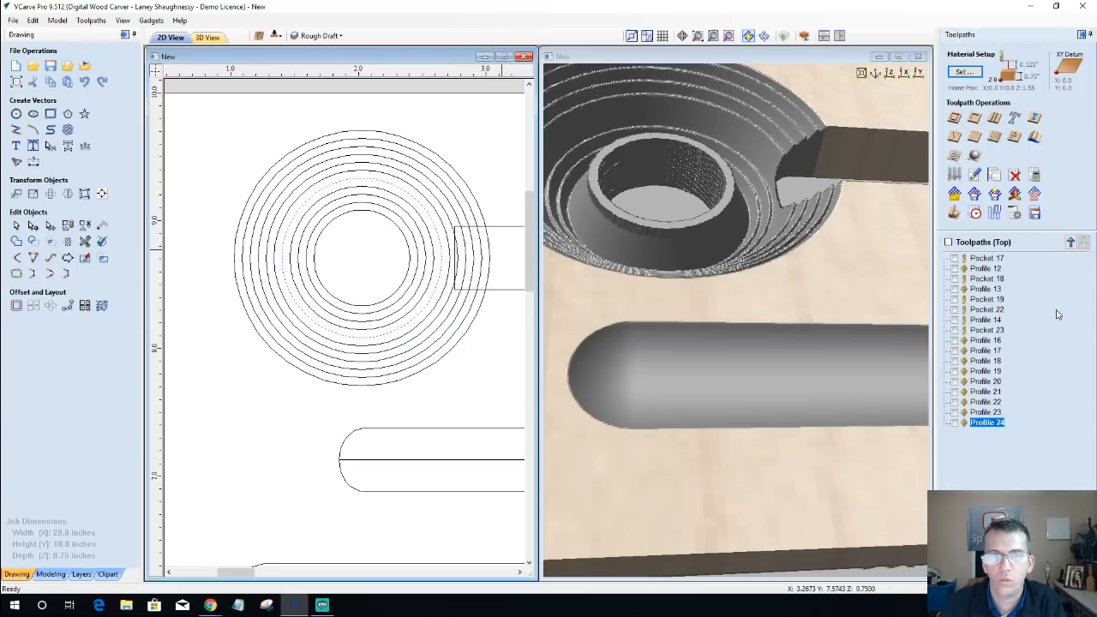
pyautogui.click(955, 119)
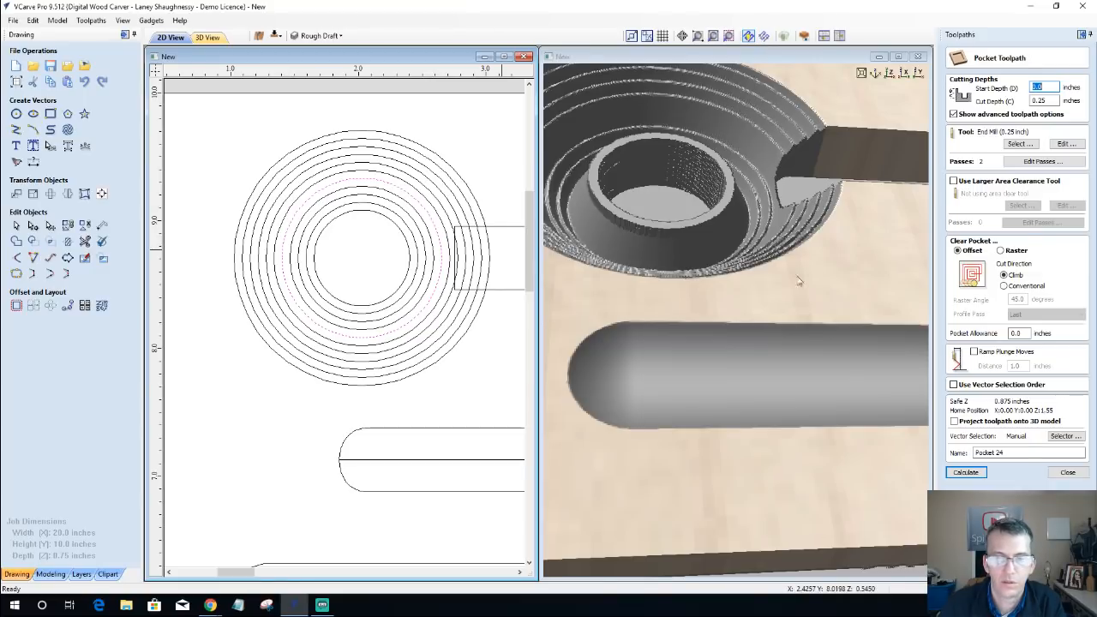
pyautogui.click(1037, 101)
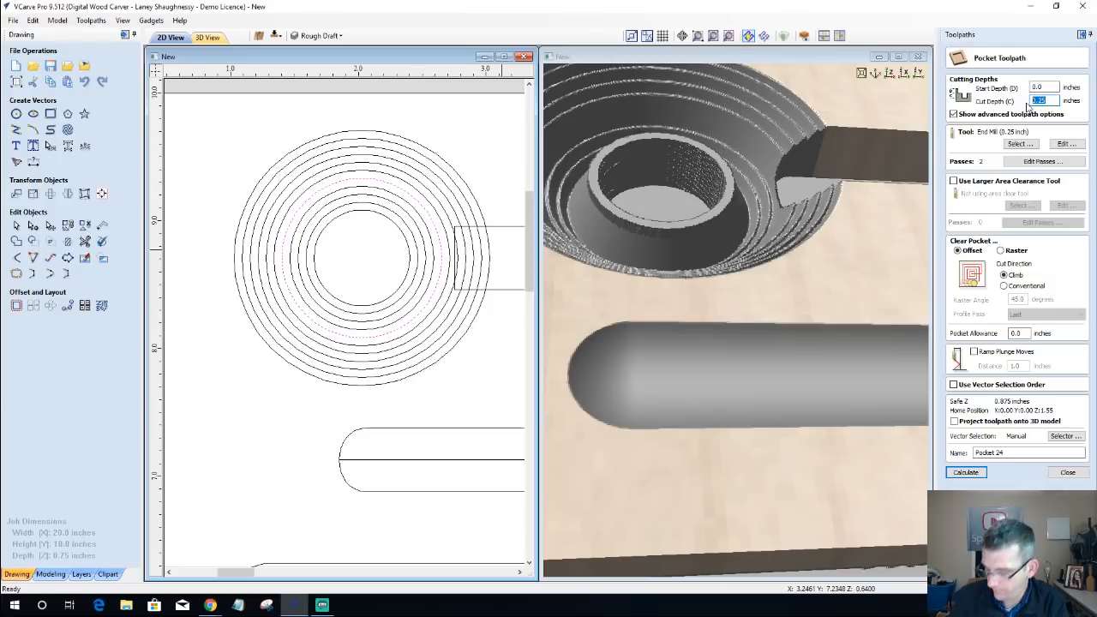
pyautogui.write('.375')
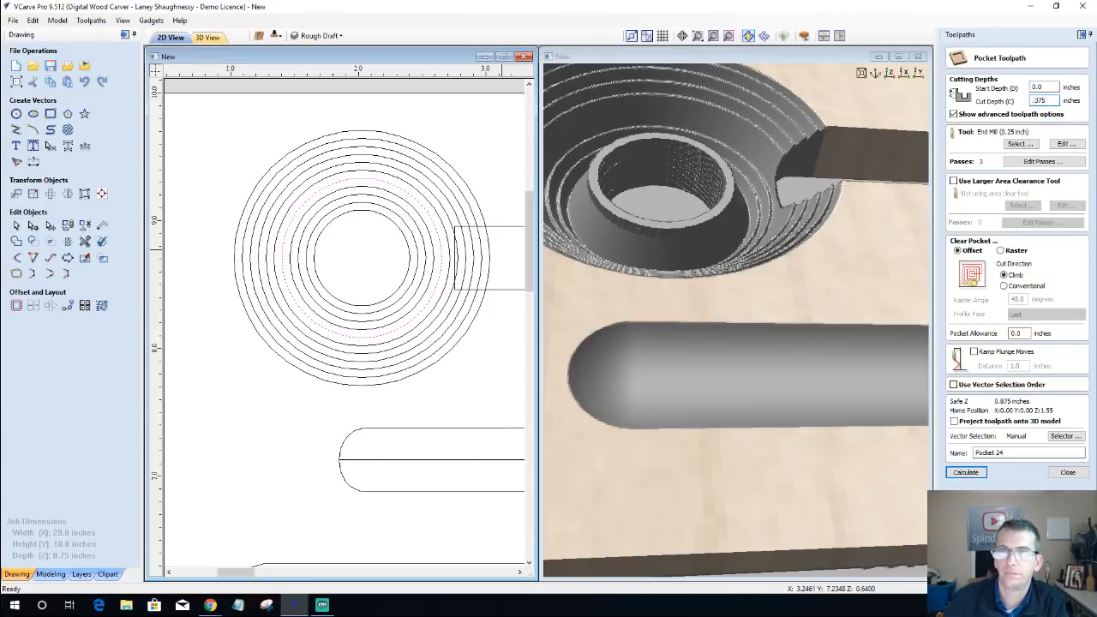
pyautogui.click(970, 475)
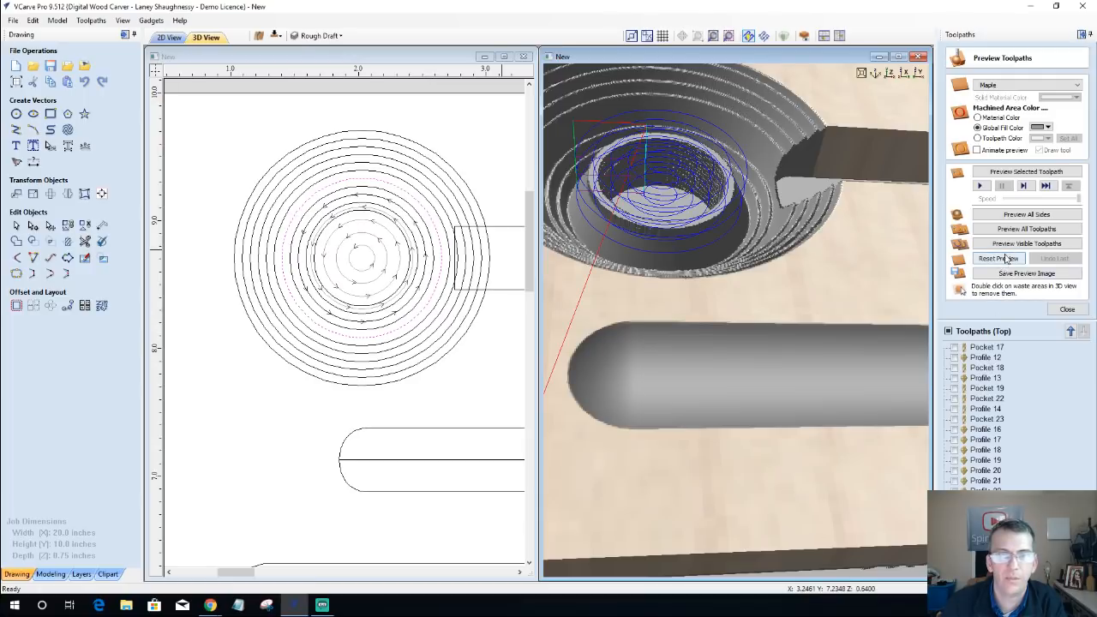
pyautogui.click(1022, 172)
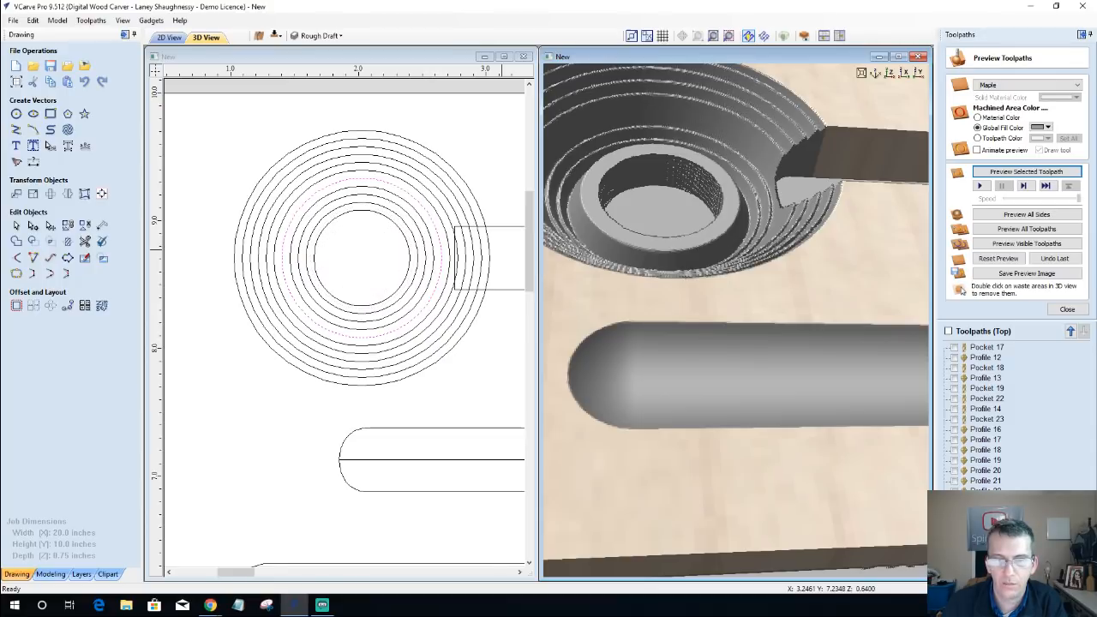
# Step: Move Pocket 24 up the toolpath order to directly before Pocket 23
pyautogui.click(1071, 332)
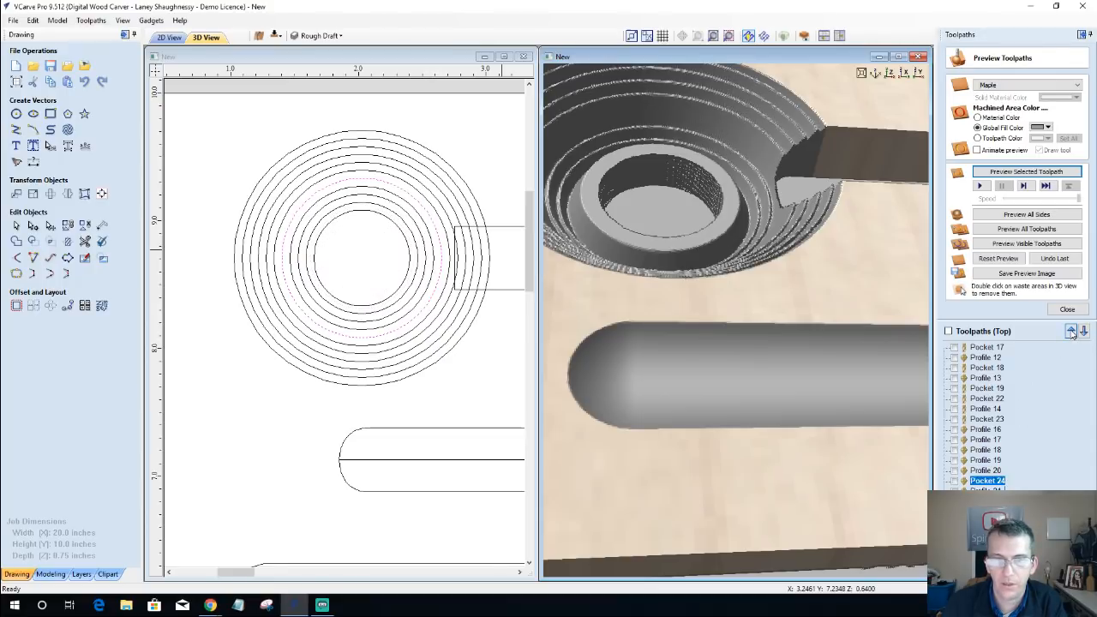
pyautogui.click(1070, 331)
pyautogui.click(1071, 331)
pyautogui.click(1071, 332)
pyautogui.click(1071, 332)
pyautogui.click(1071, 332)
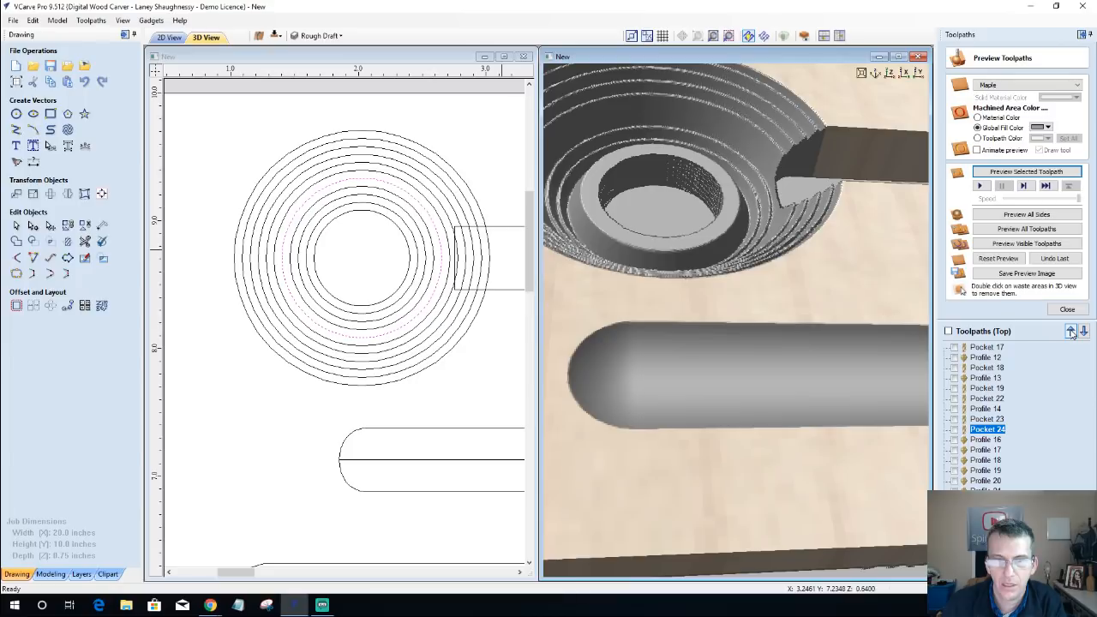
# Step: Move Pocket 24 and Pocket 23 up the toolpath order so both run directly before Profile 14
pyautogui.click(1071, 332)
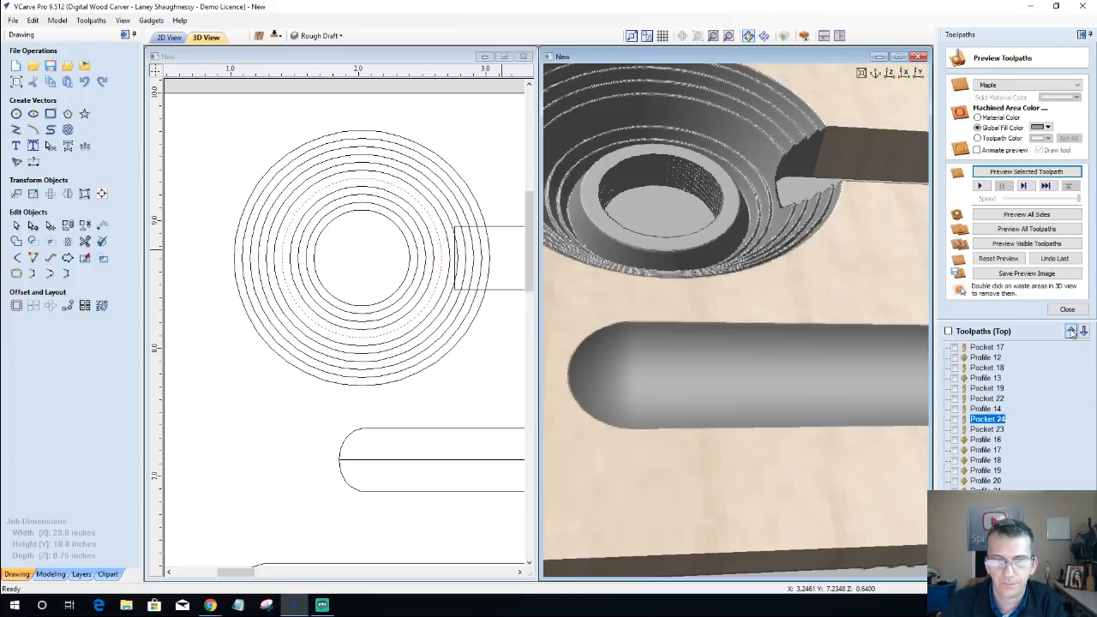
pyautogui.click(1070, 332)
pyautogui.click(989, 431)
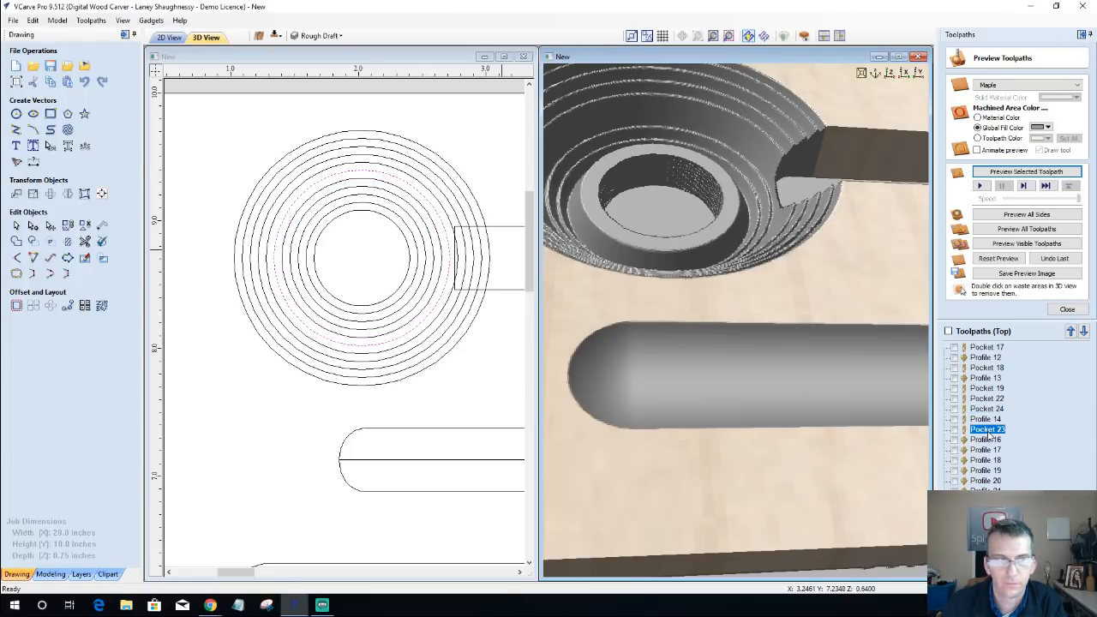
pyautogui.click(1070, 331)
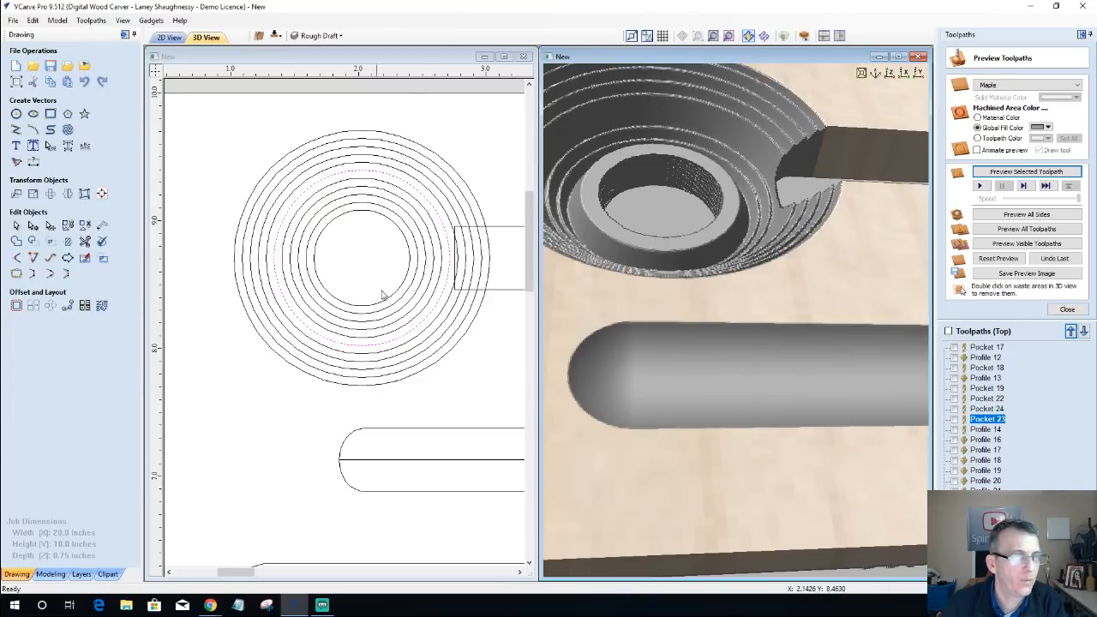
# Step: Create a V-bit profile toolpath on the second-smallest circle with a cut depth of 0.056818*10 inches, calculate it and preview it
pyautogui.click(421, 281)
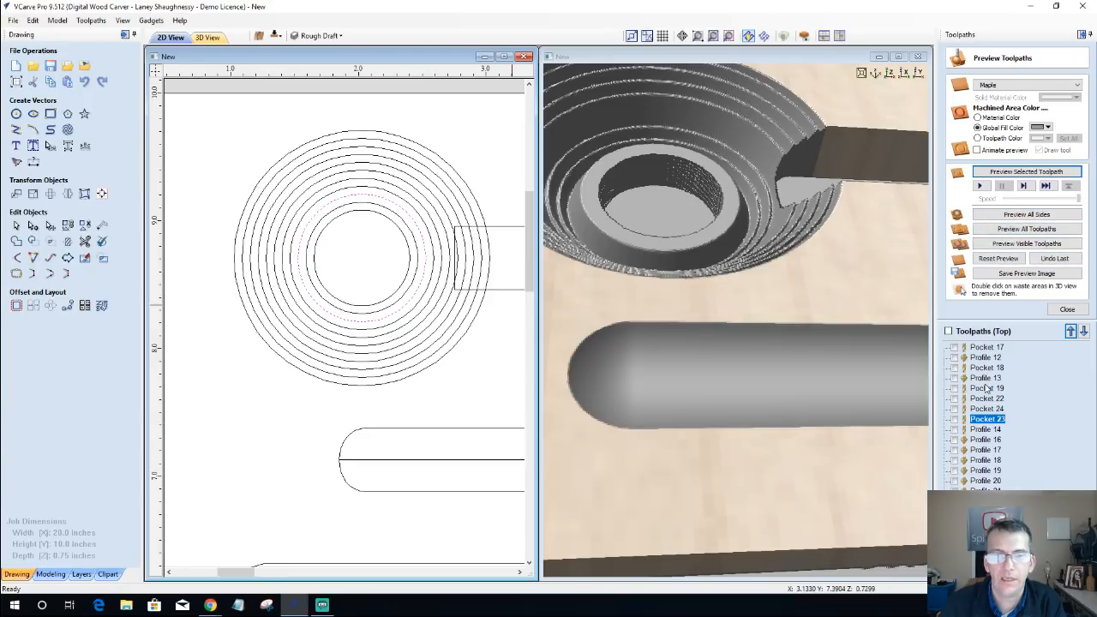
pyautogui.click(1067, 310)
pyautogui.click(965, 119)
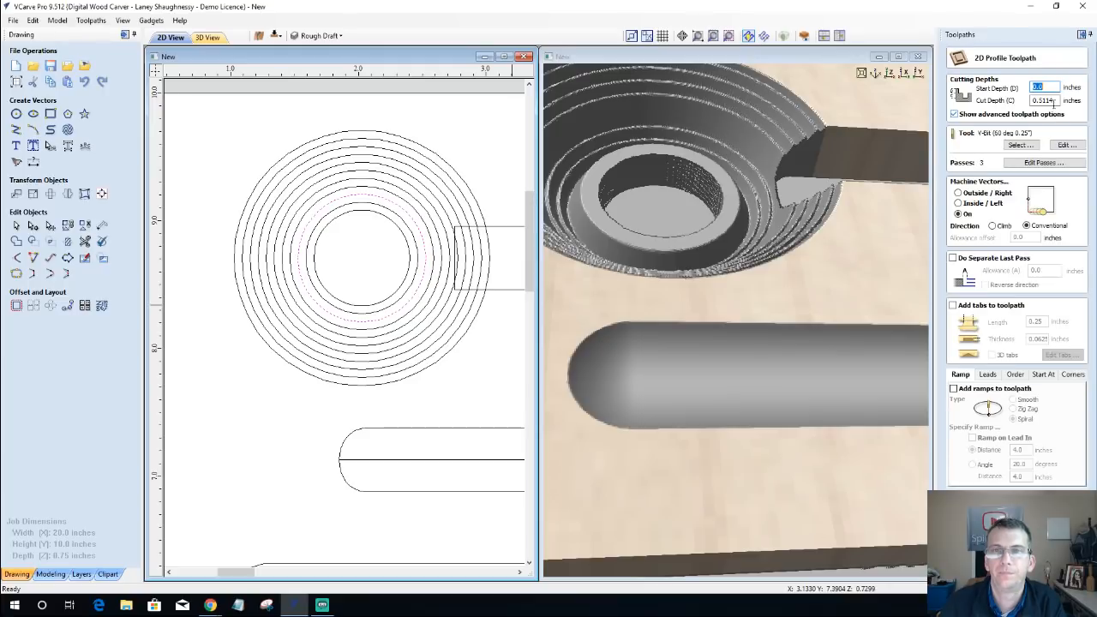
pyautogui.doubleClick(1049, 101)
pyautogui.rightClick(1043, 105)
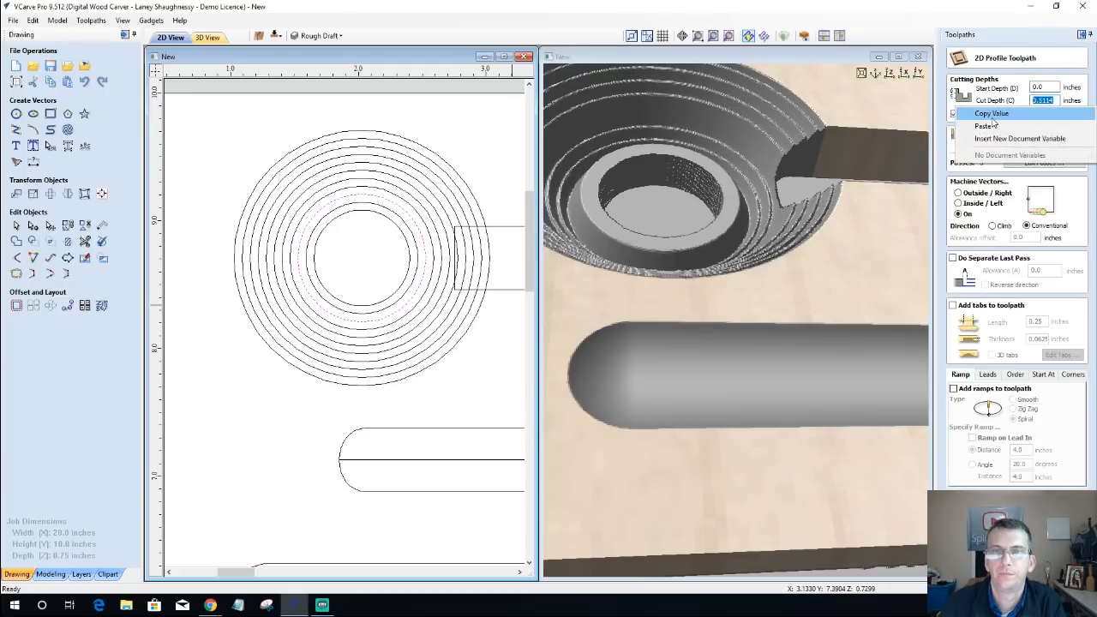
pyautogui.click(995, 126)
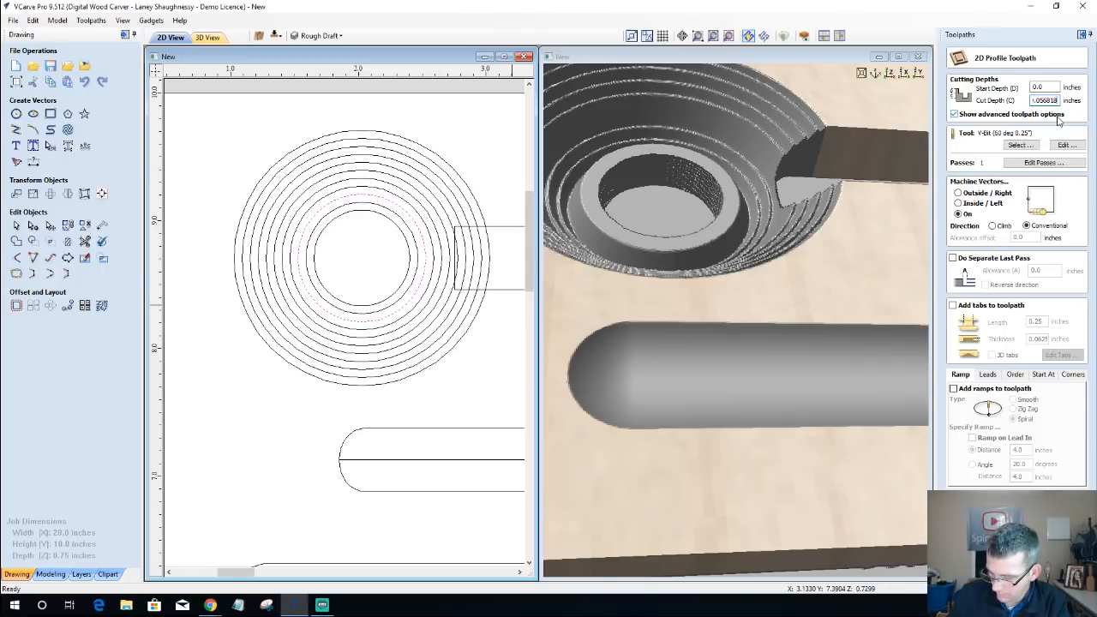
pyautogui.write('"')
pyautogui.write('10')
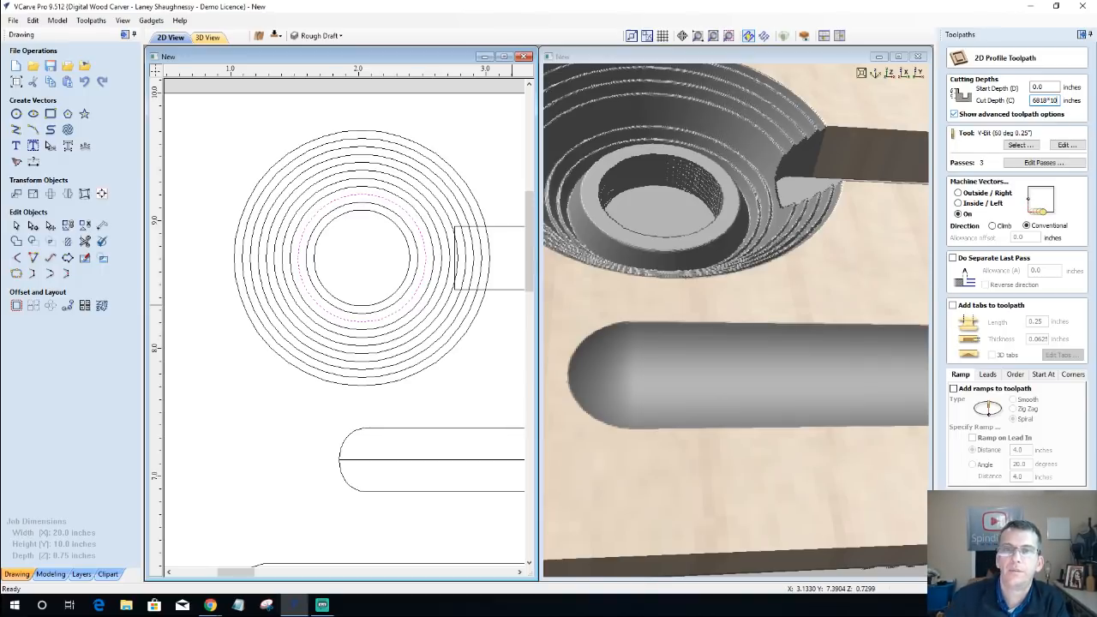
pyautogui.press('Tab')
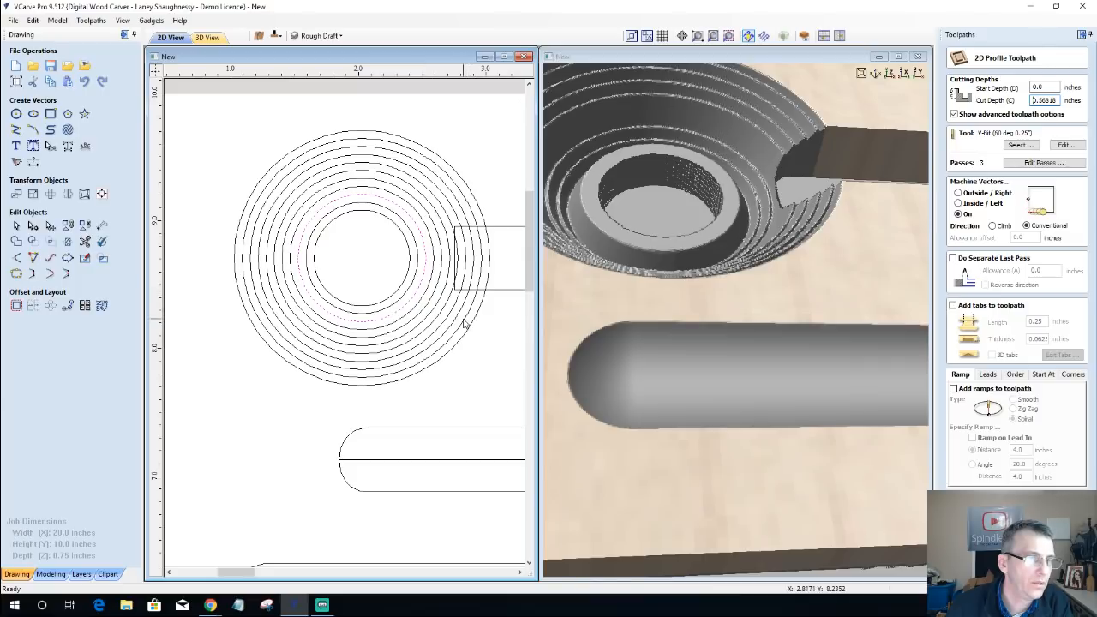
pyautogui.click(409, 290)
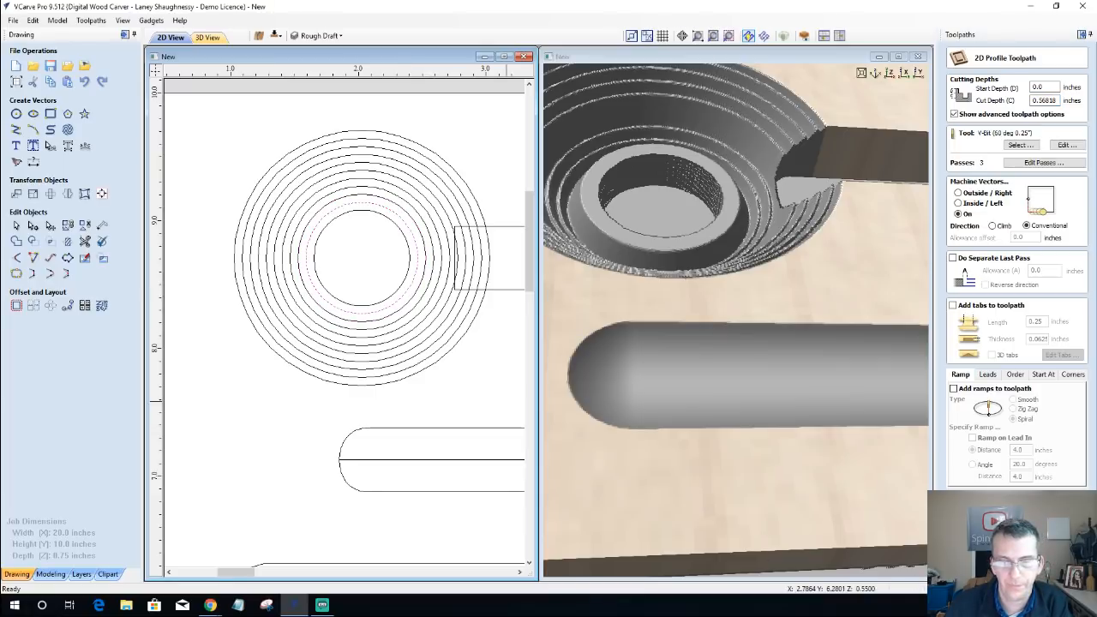
pyautogui.click(990, 567)
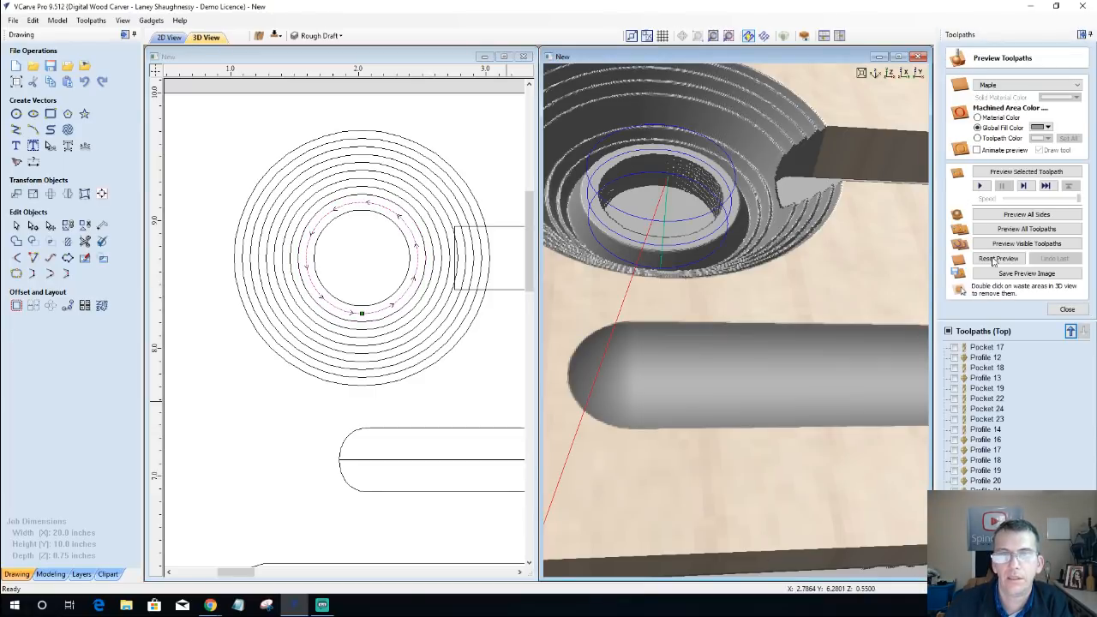
pyautogui.click(1022, 174)
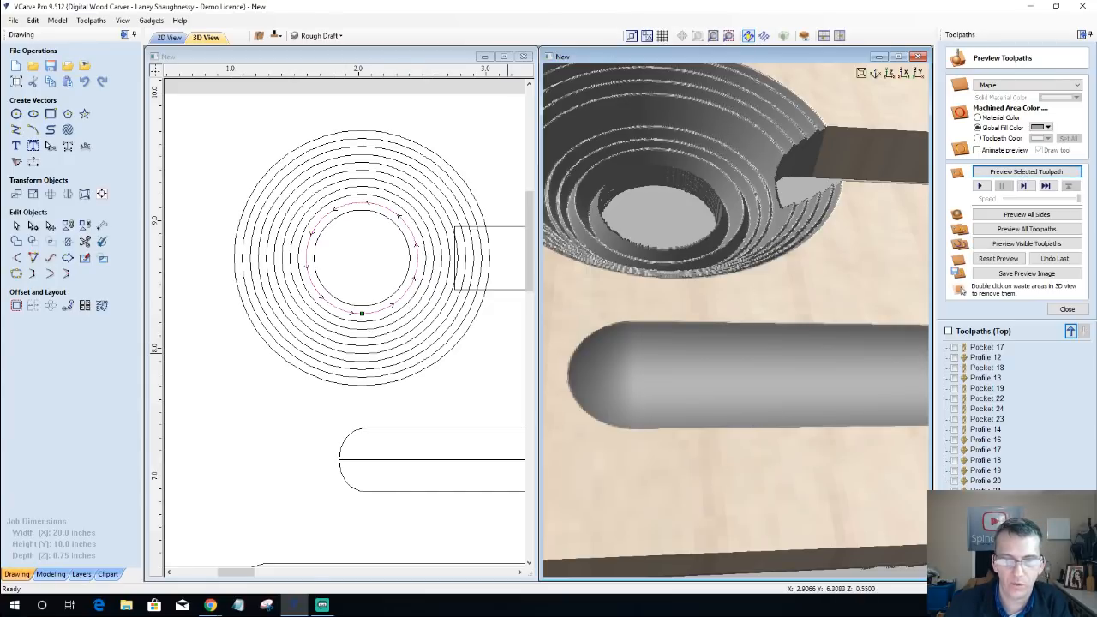
# Step: Reassign the new profile toolpath to the third-smallest circle, recalculate it and preview it
pyautogui.doubleClick(986, 532)
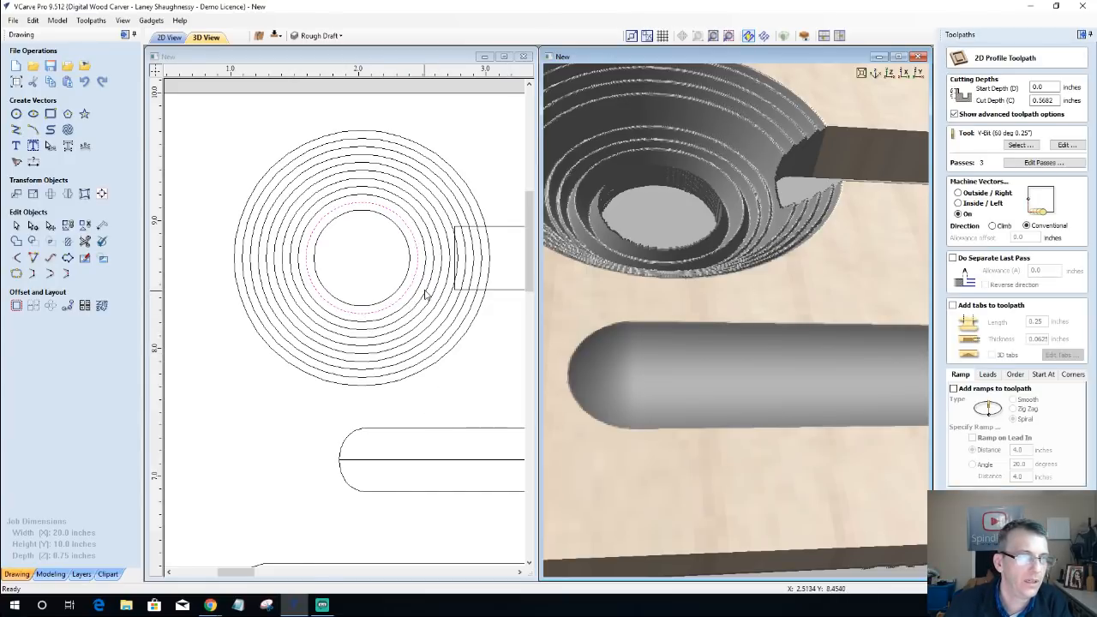
pyautogui.click(420, 285)
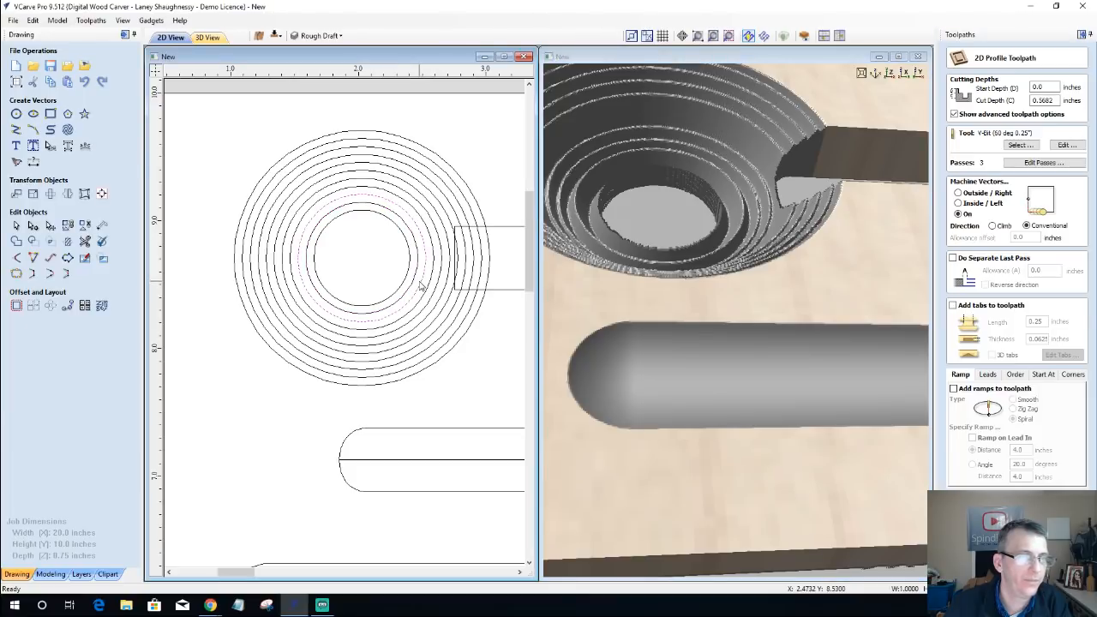
pyautogui.click(1013, 568)
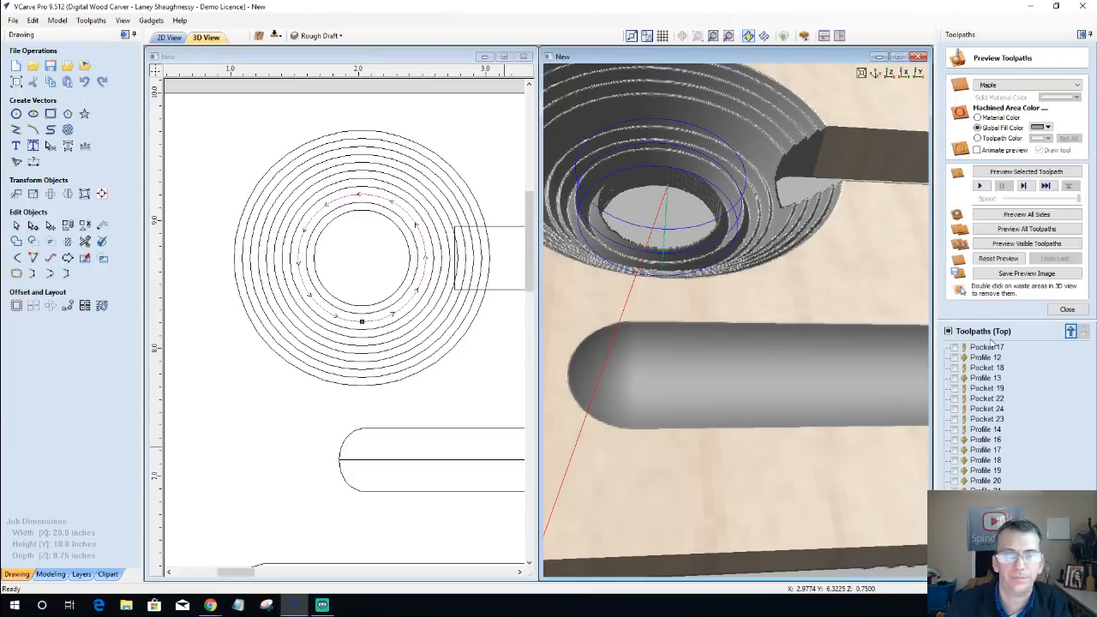
pyautogui.click(1001, 173)
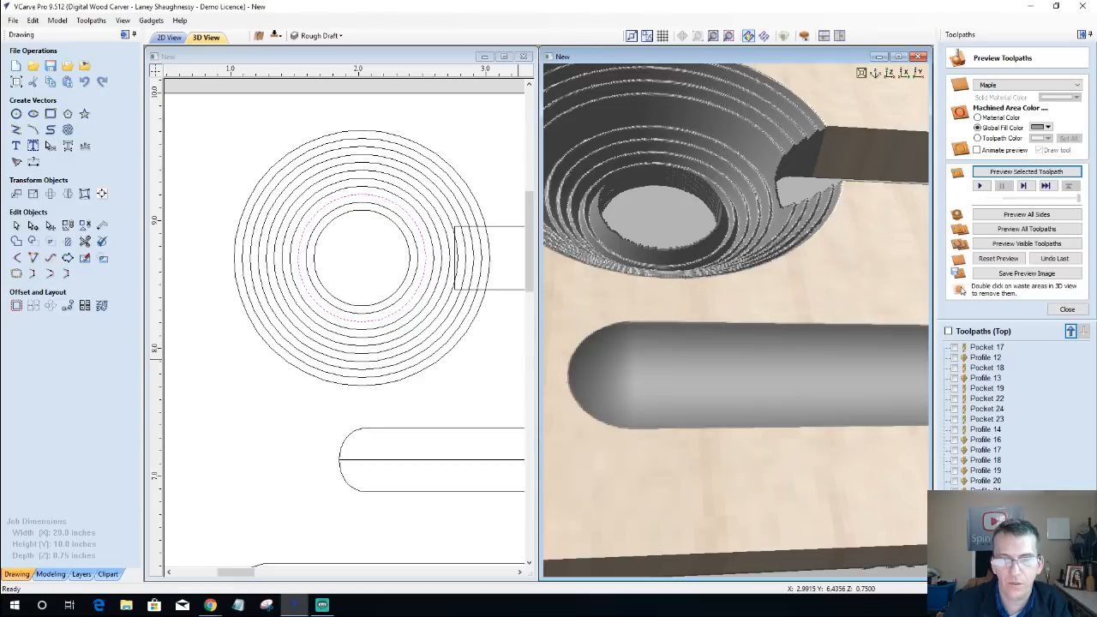
# Step: Profile the second-smallest circle on the line with the V-bit at a cut depth of 0.056818*11 inches, calculate it and preview it
pyautogui.rightClick(1011, 421)
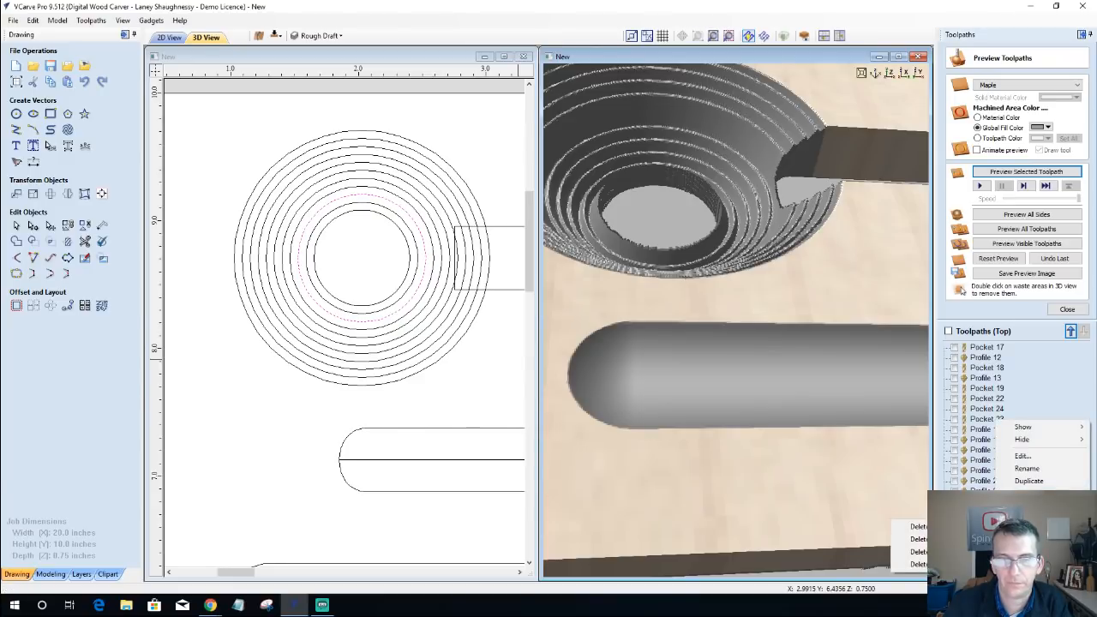
pyautogui.click(1027, 371)
pyautogui.click(1066, 310)
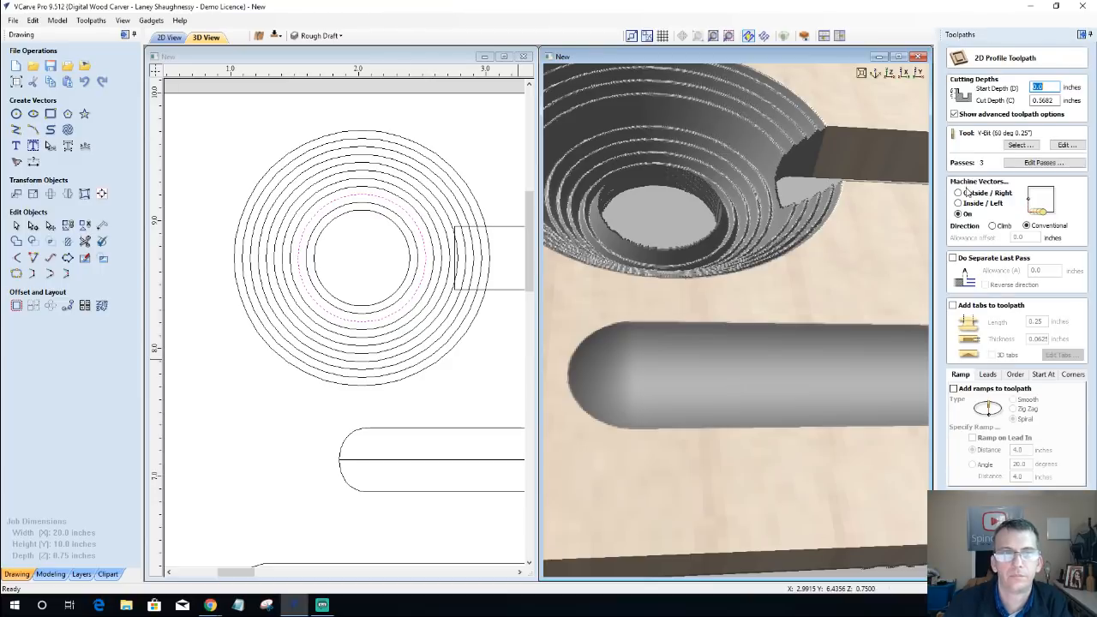
pyautogui.doubleClick(1033, 100)
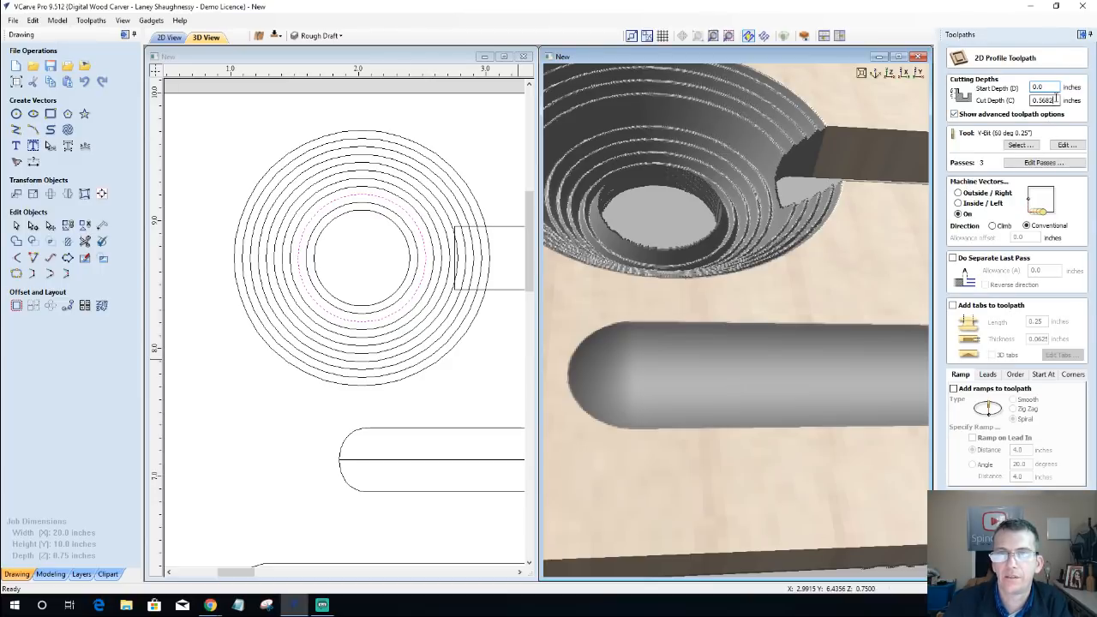
pyautogui.rightClick(1040, 100)
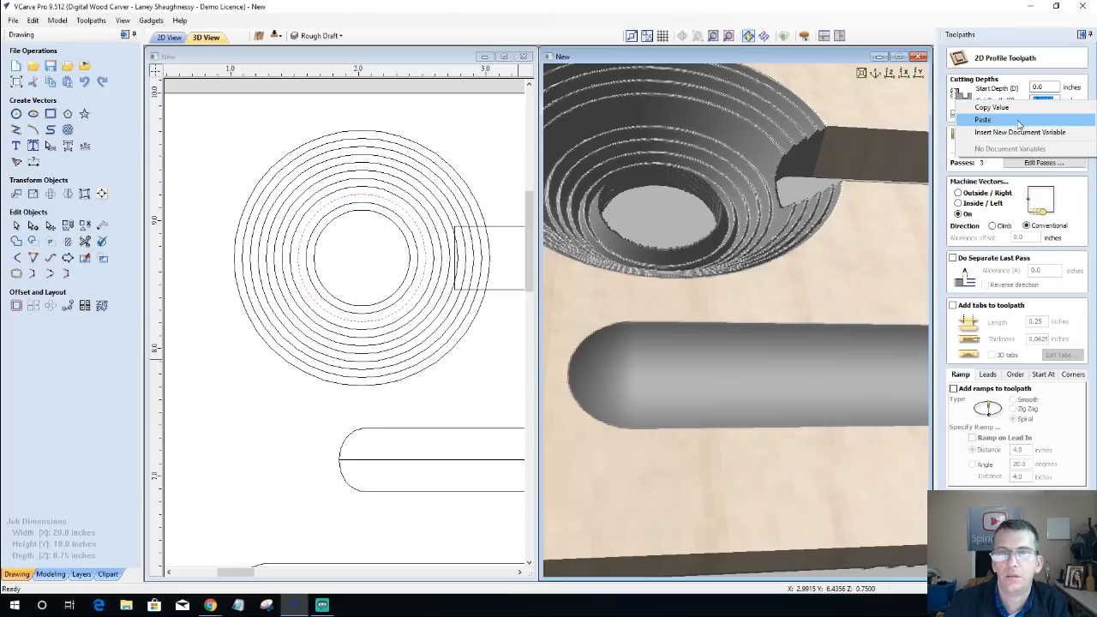
pyautogui.click(1019, 120)
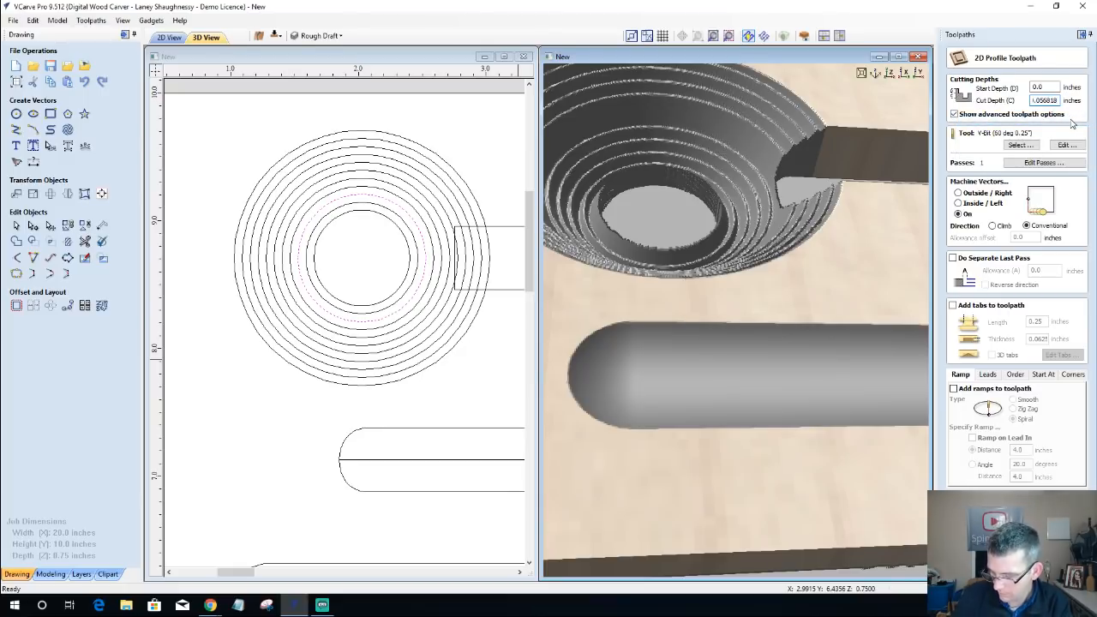
pyautogui.write('*')
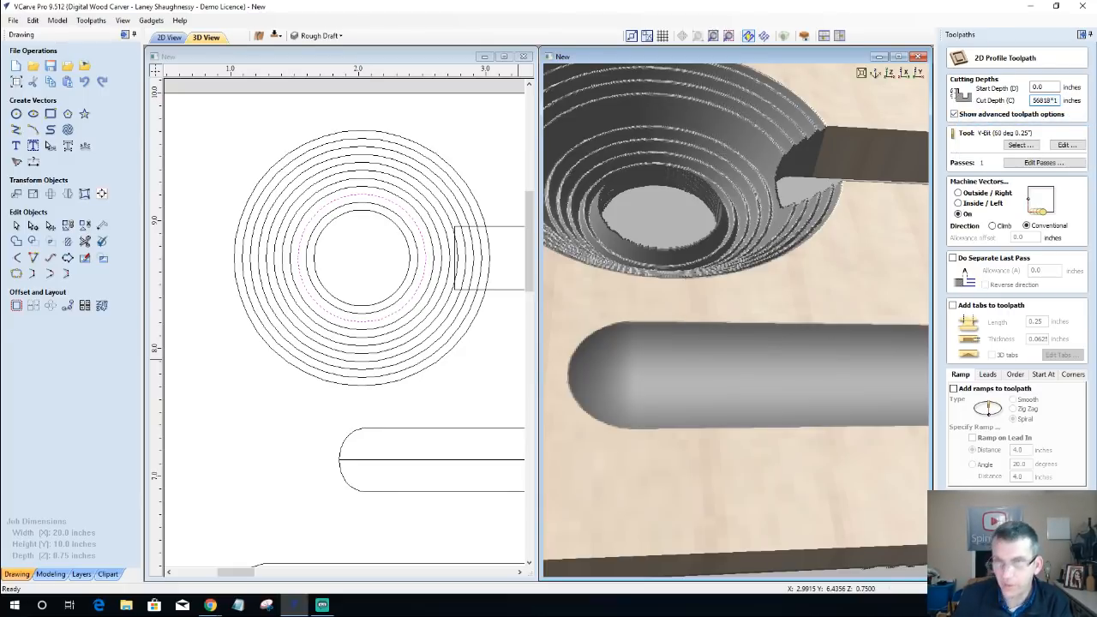
pyautogui.write('11')
pyautogui.press('Tab')
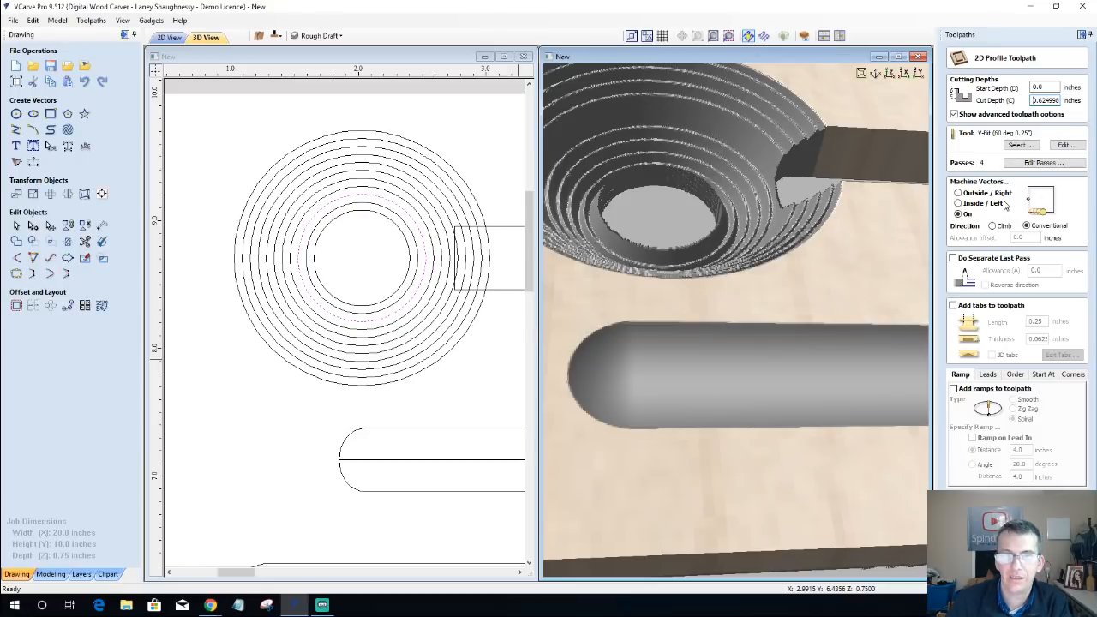
pyautogui.click(419, 260)
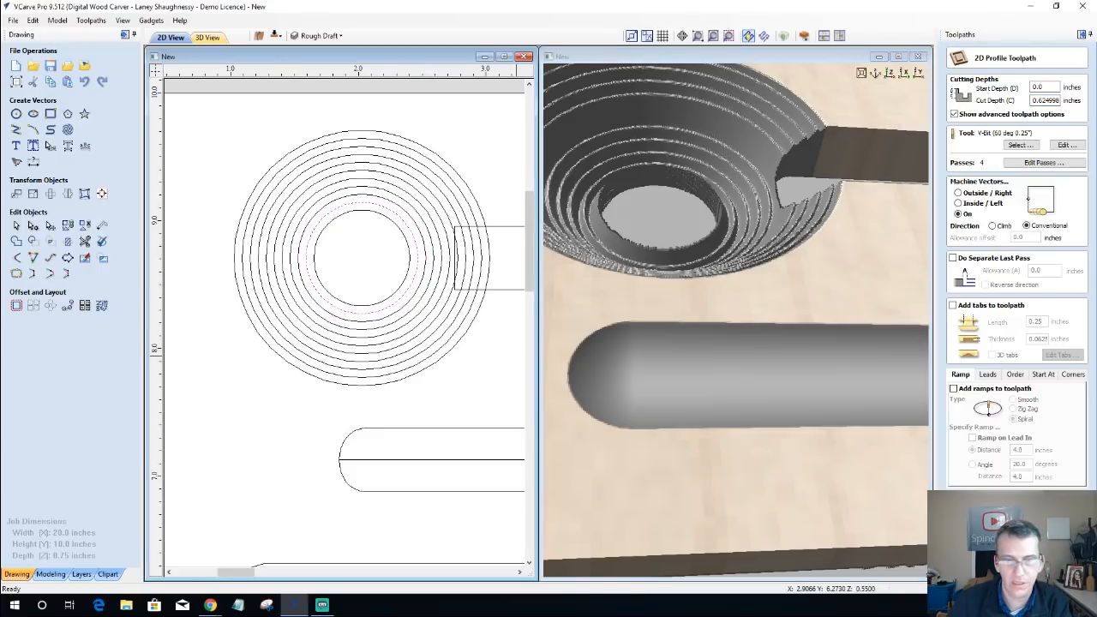
pyautogui.click(1008, 557)
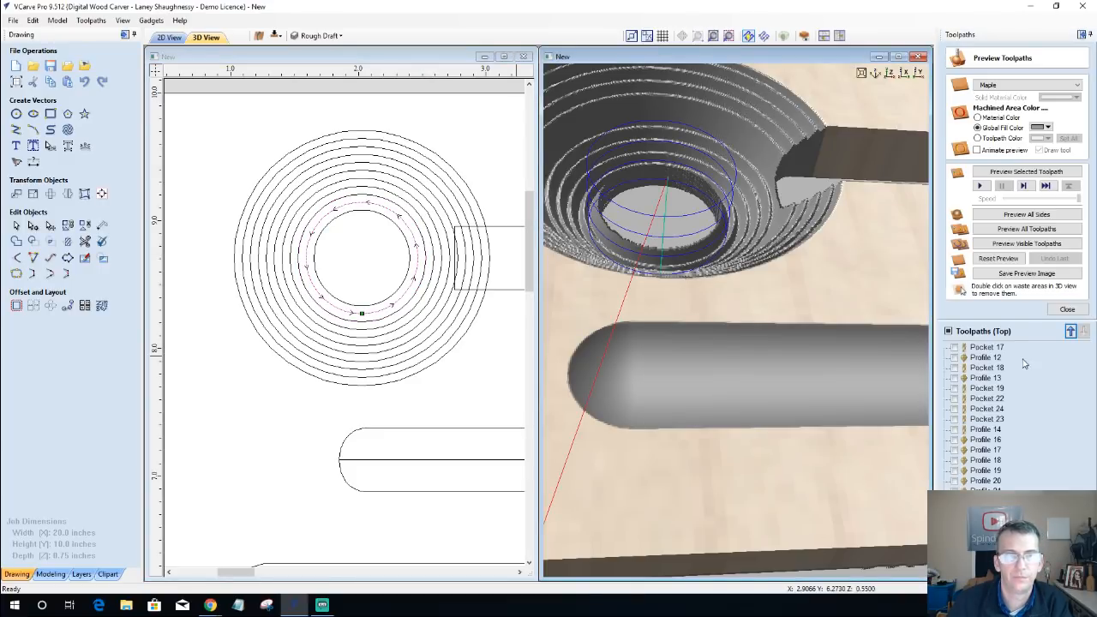
pyautogui.click(1027, 177)
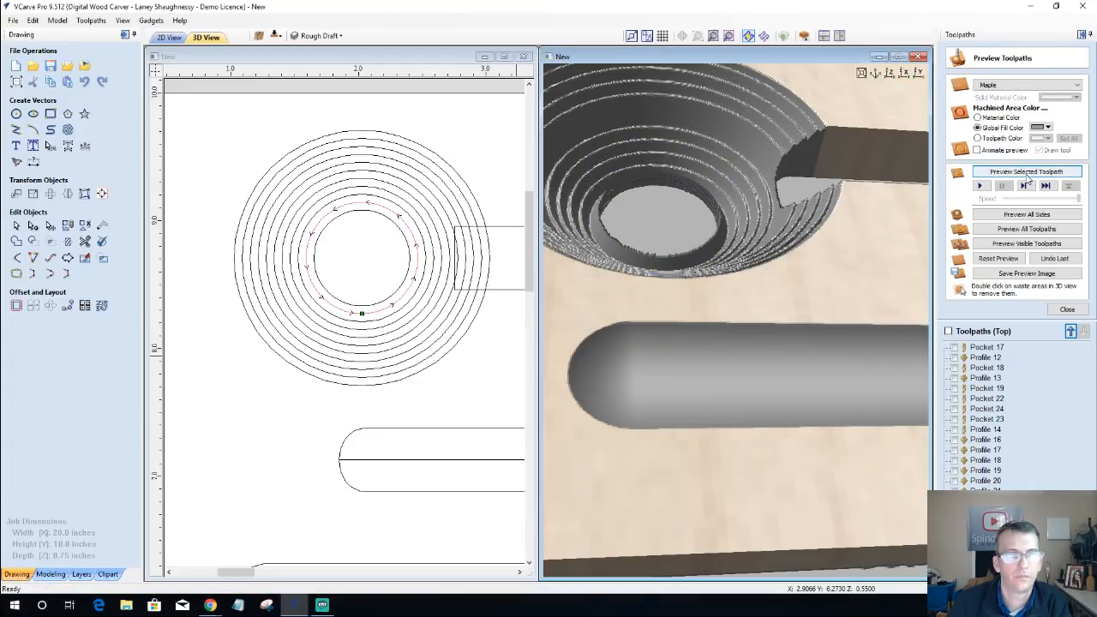
# Step: Profile the innermost circle with the V-bit at a cut depth of 0.625 inches, calculate it and preview it
pyautogui.click(410, 255)
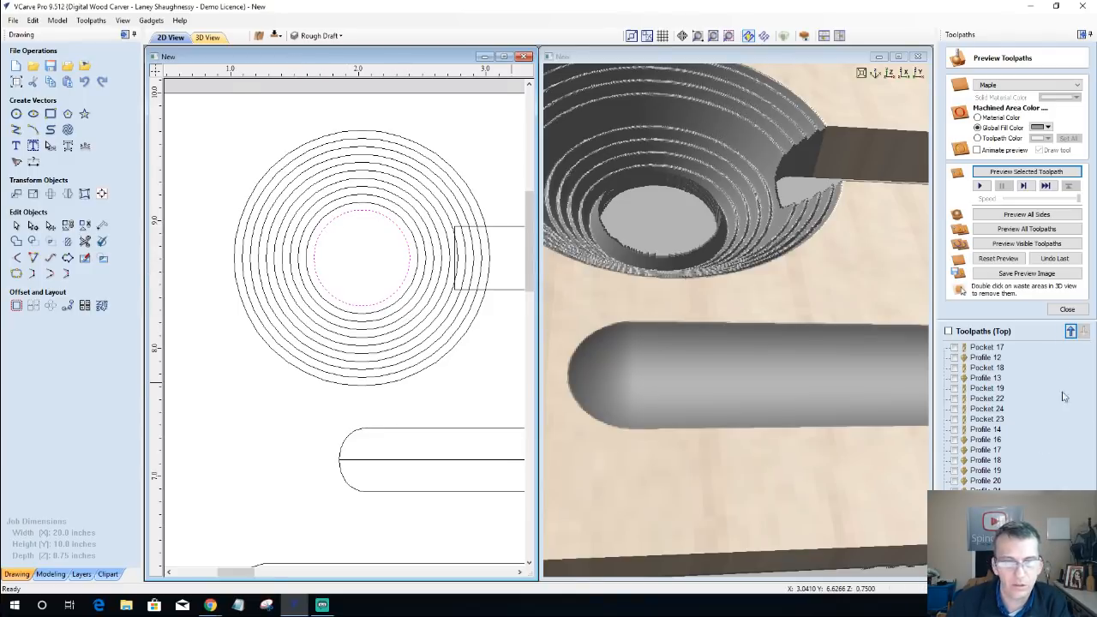
pyautogui.click(1067, 308)
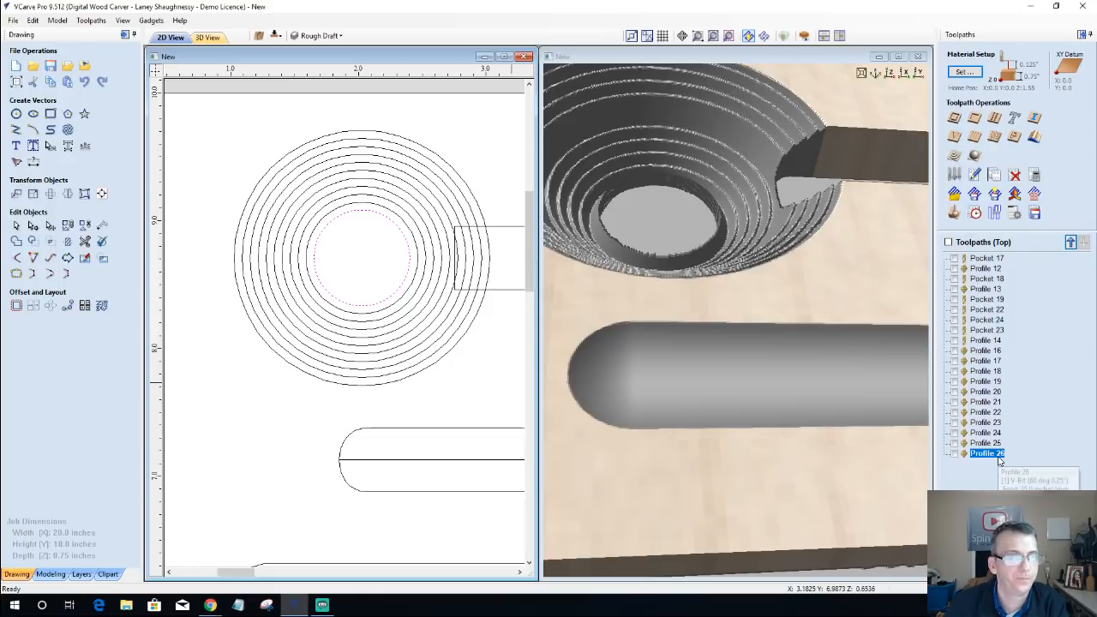
pyautogui.click(954, 116)
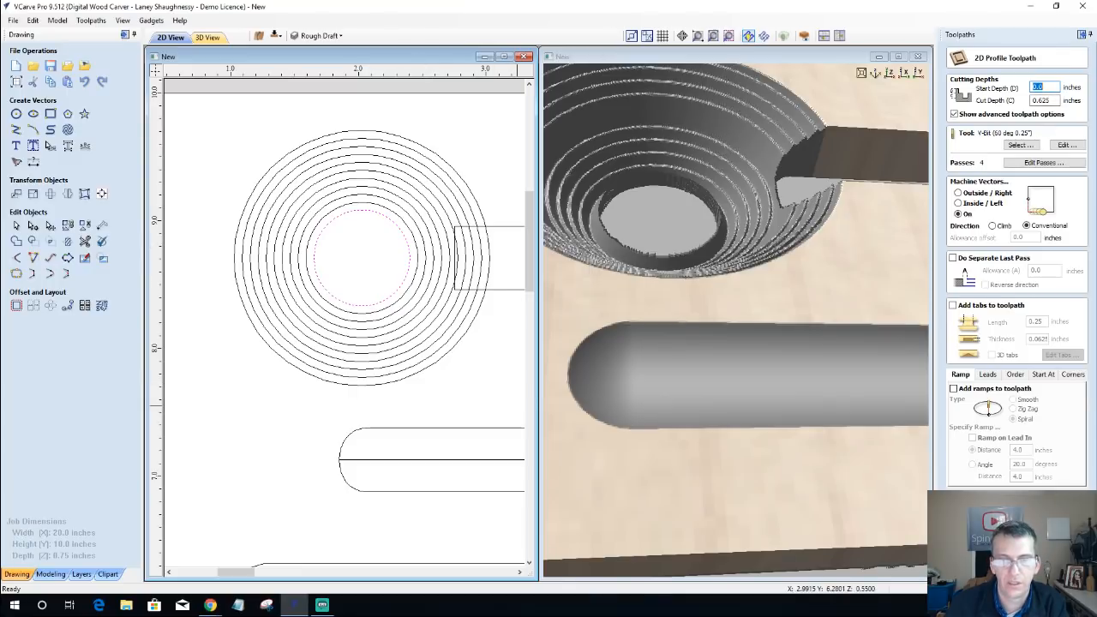
pyautogui.click(997, 564)
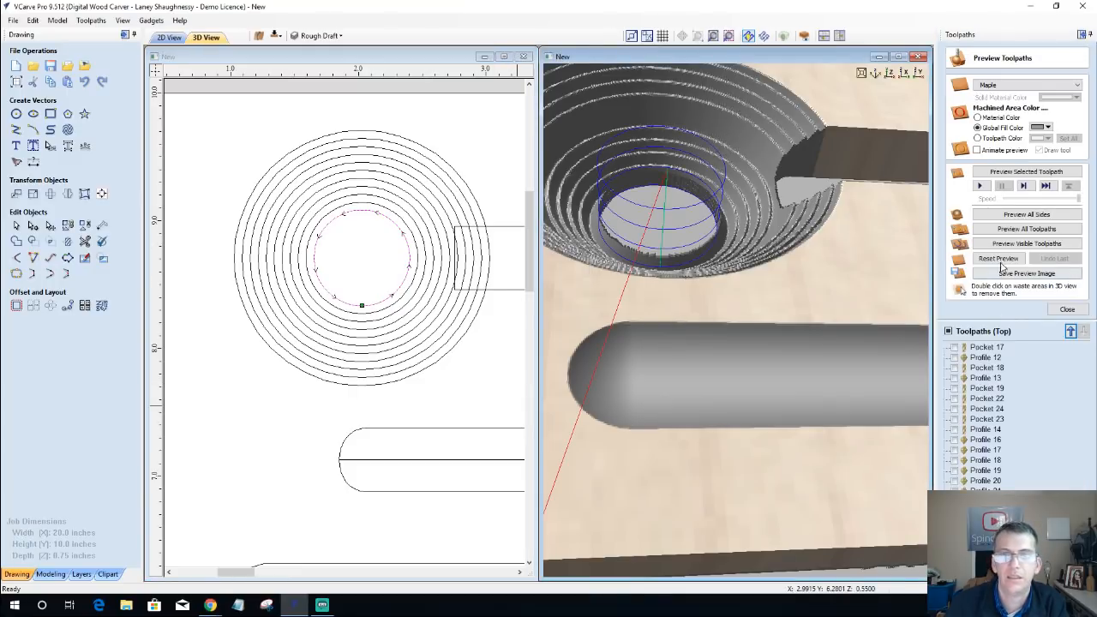
pyautogui.click(1020, 177)
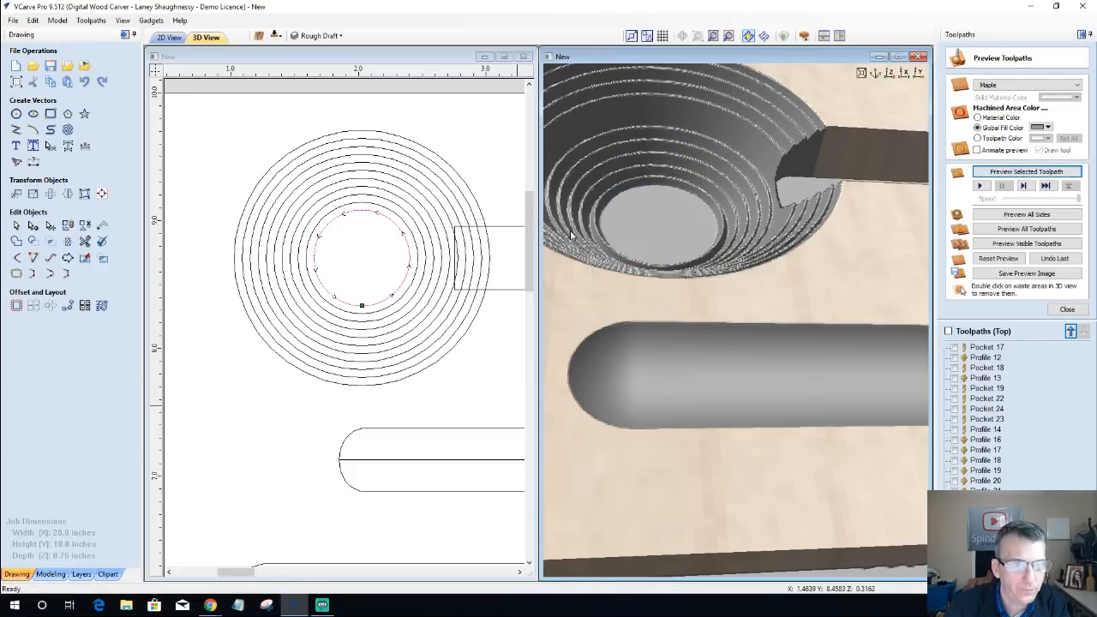
# Step: Inspect the completed stepped bowl from several angles in the 3D view and show the innermost circle's profile toolpath
pyautogui.scroll(2, 639, 227)
pyautogui.scroll(-4, 639, 228)
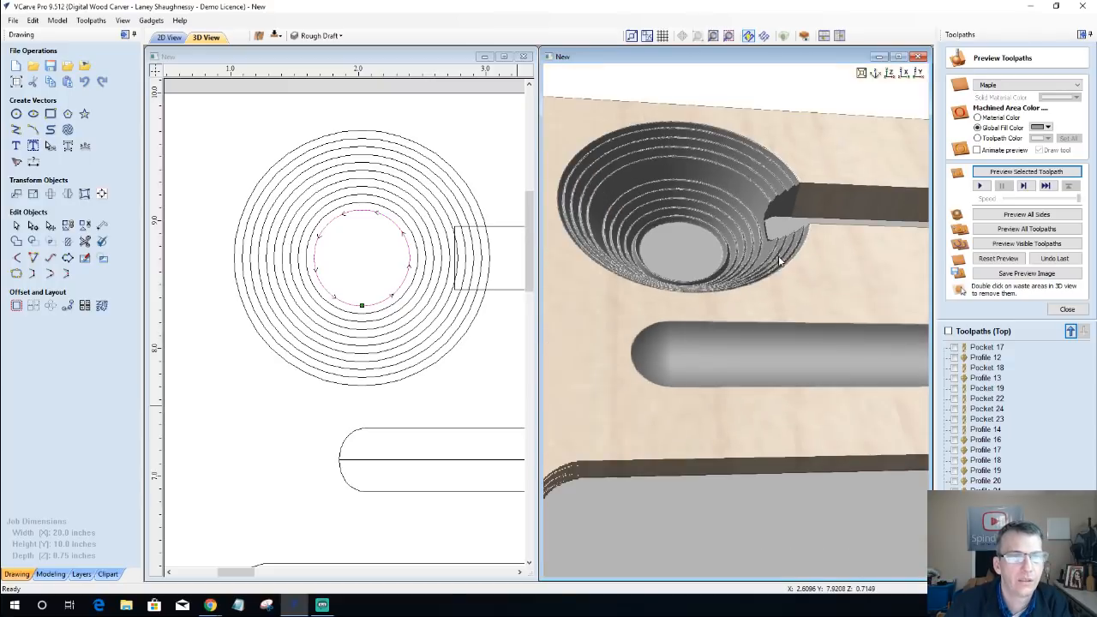
pyautogui.scroll(-2, 568, 312)
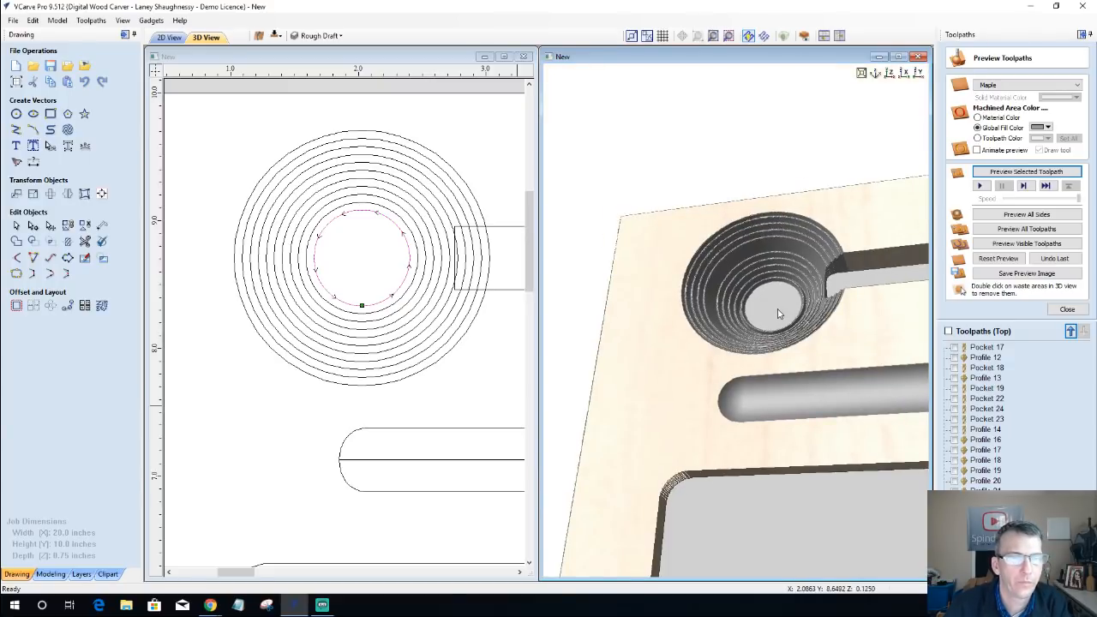
pyautogui.scroll(2, 777, 314)
pyautogui.scroll(-2, 777, 314)
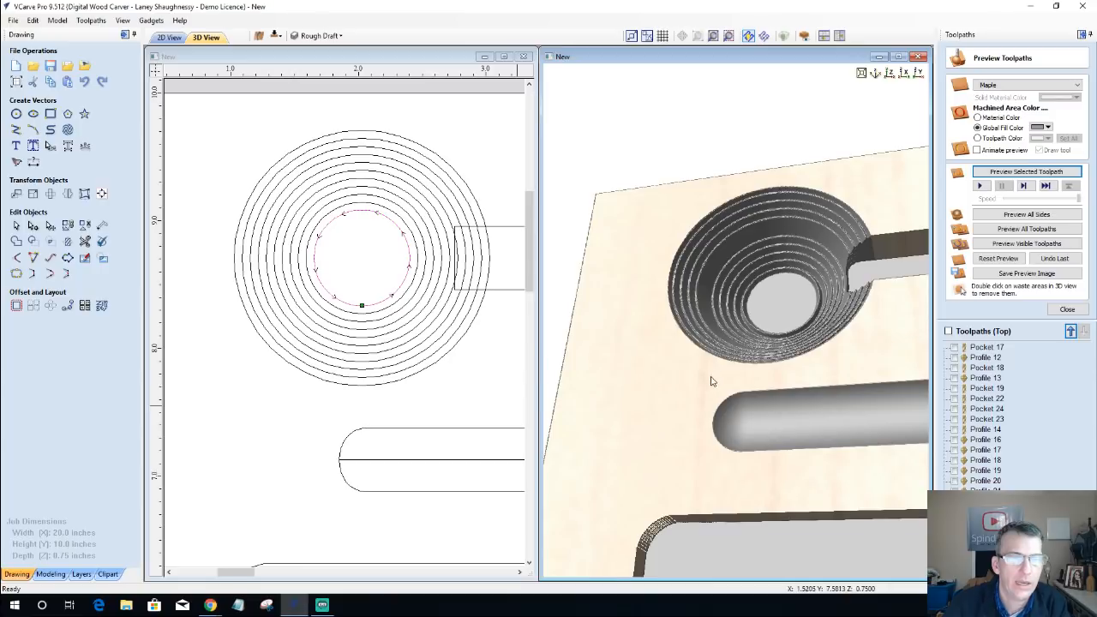
pyautogui.scroll(2, 677, 379)
pyautogui.moveTo(696, 370); pyautogui.dragTo(757, 360)
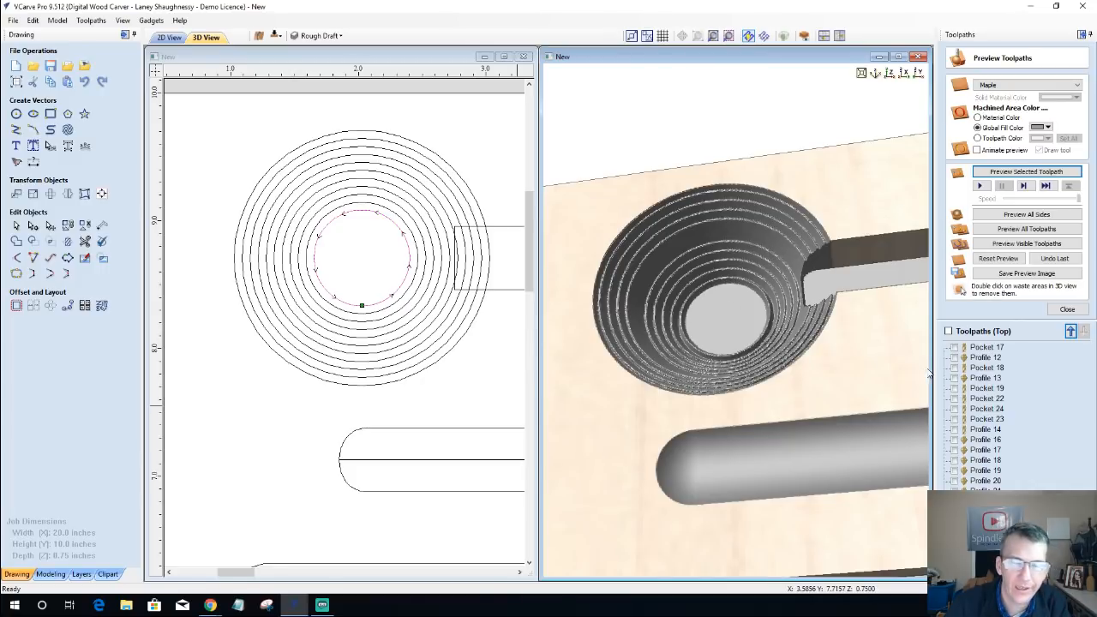
pyautogui.click(954, 533)
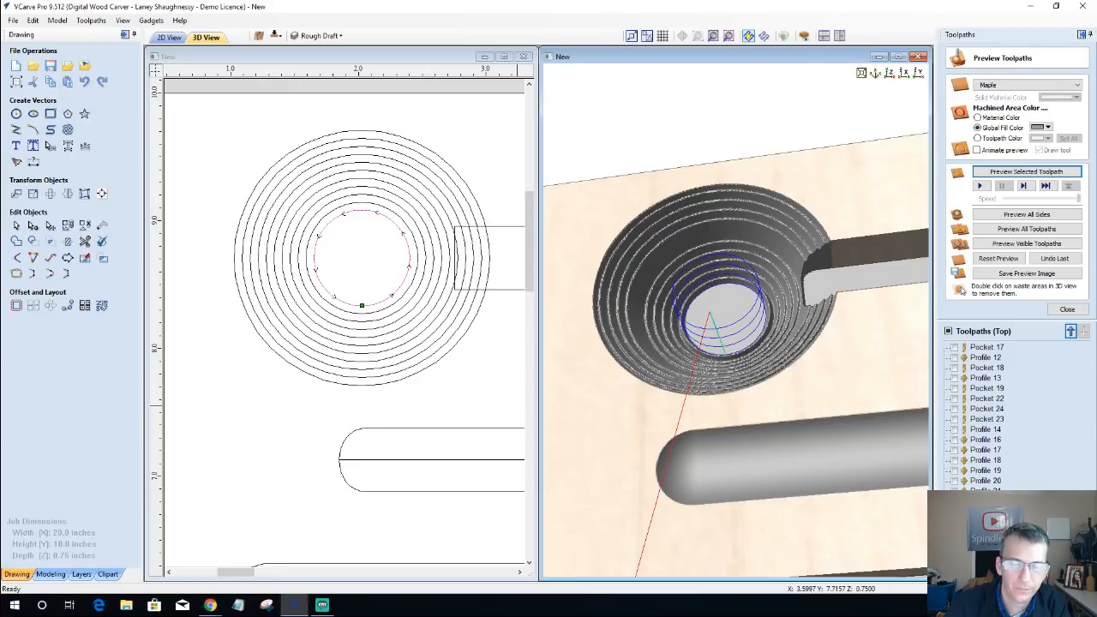
# Step: Compare the V-bit profile toolpaths of the bowl's inner circles by hiding the innermost one and showing the next ones outward
pyautogui.click(955, 532)
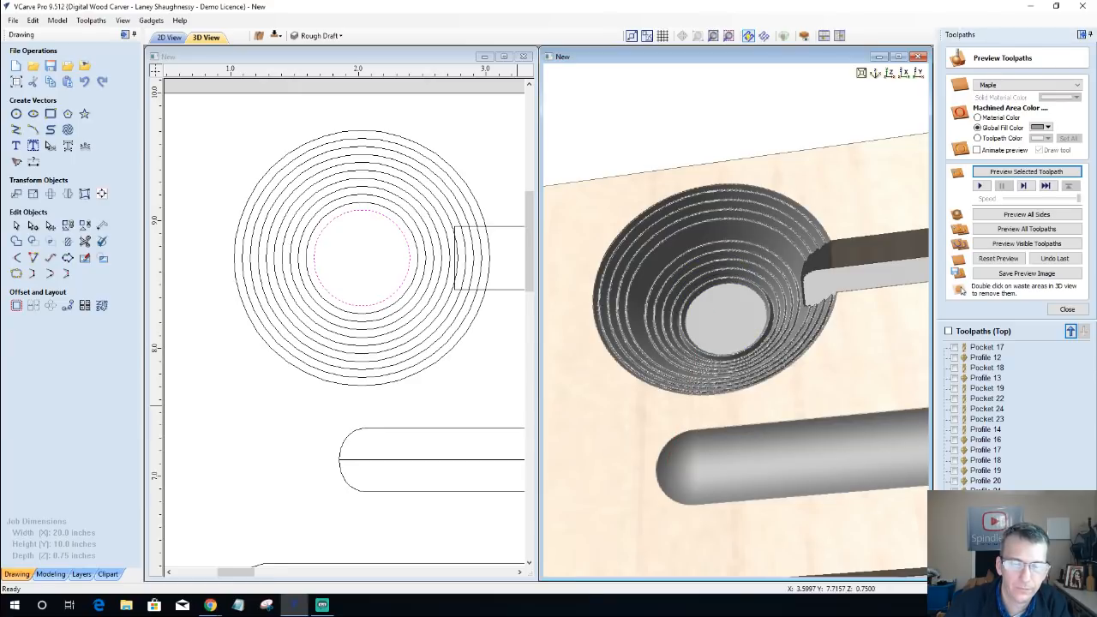
pyautogui.click(954, 533)
pyautogui.click(955, 542)
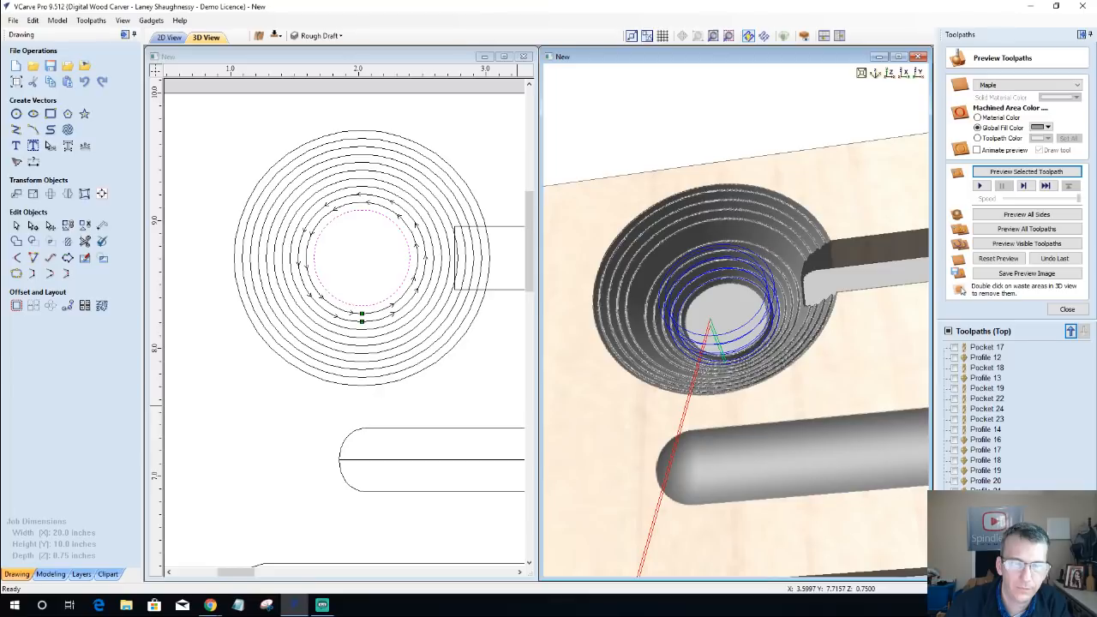
pyautogui.click(955, 553)
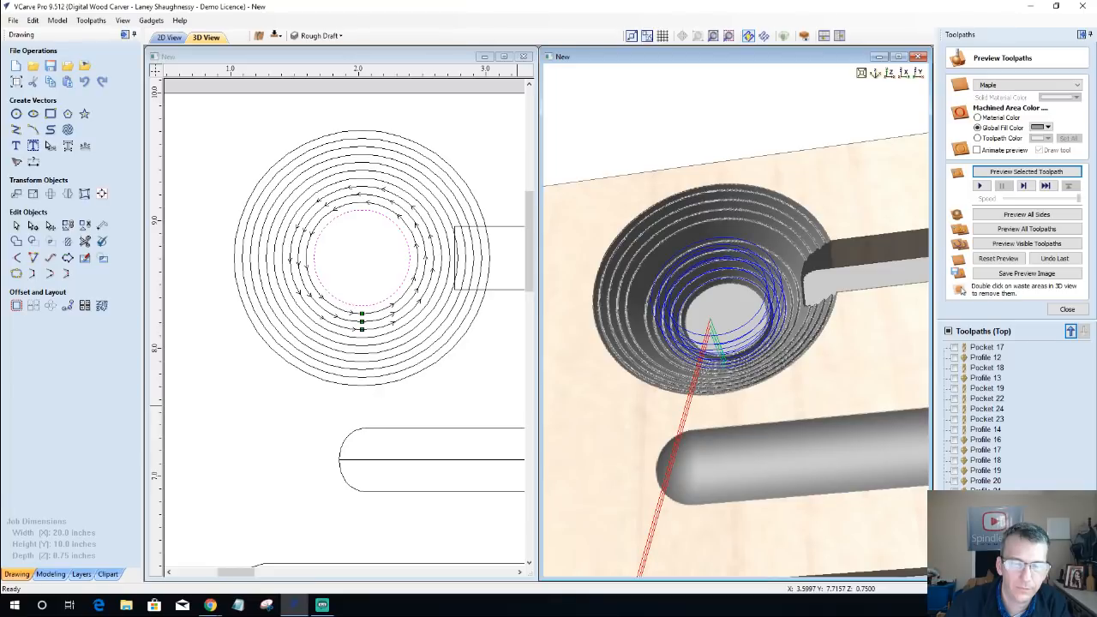
pyautogui.click(955, 563)
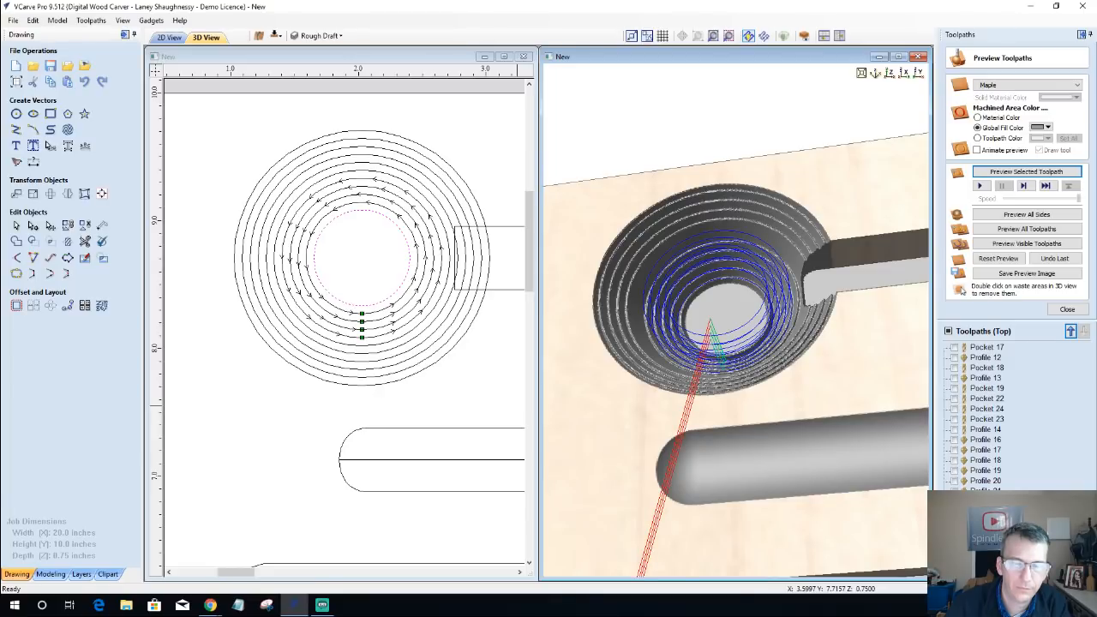
pyautogui.click(955, 573)
pyautogui.click(955, 576)
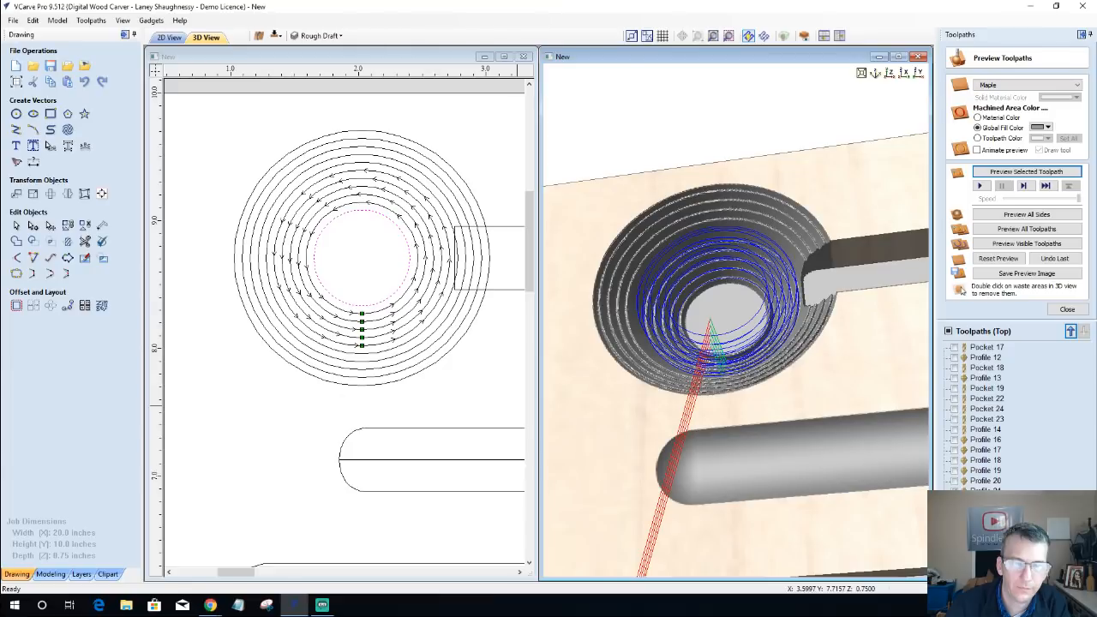
pyautogui.click(955, 485)
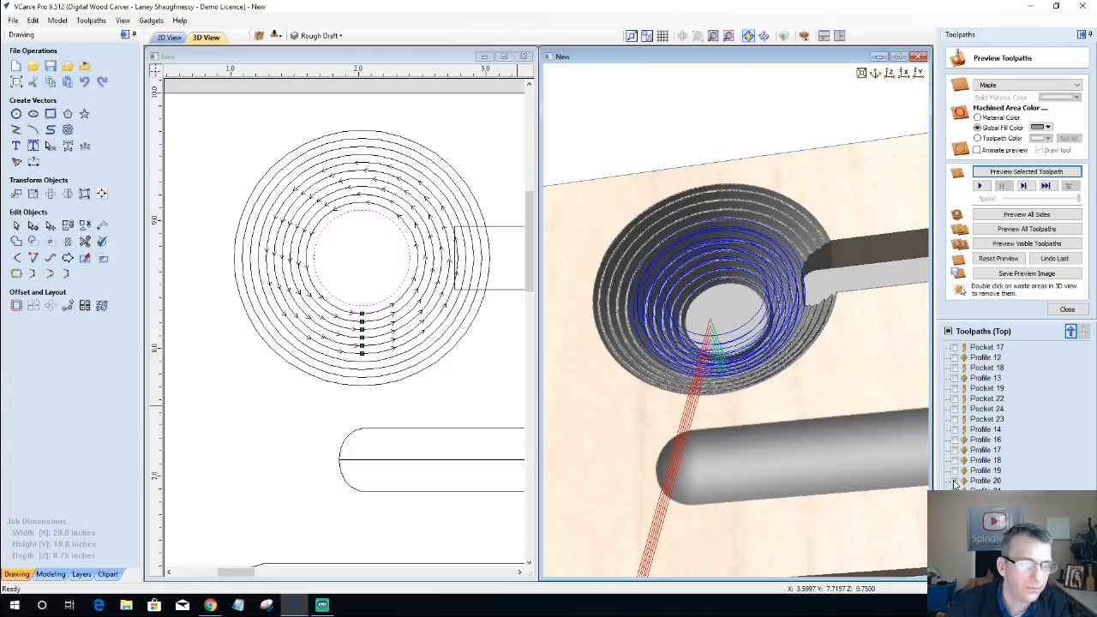
# Step: Select the Profile 20 toolpath and preview its cut in the bowl
pyautogui.click(978, 482)
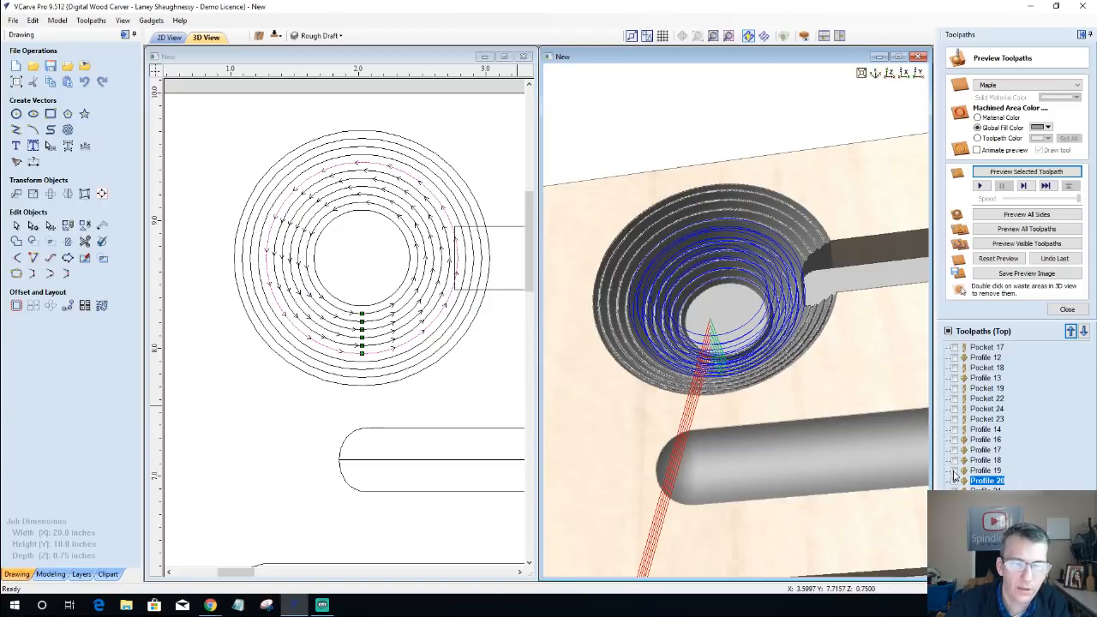
pyautogui.rightClick(990, 483)
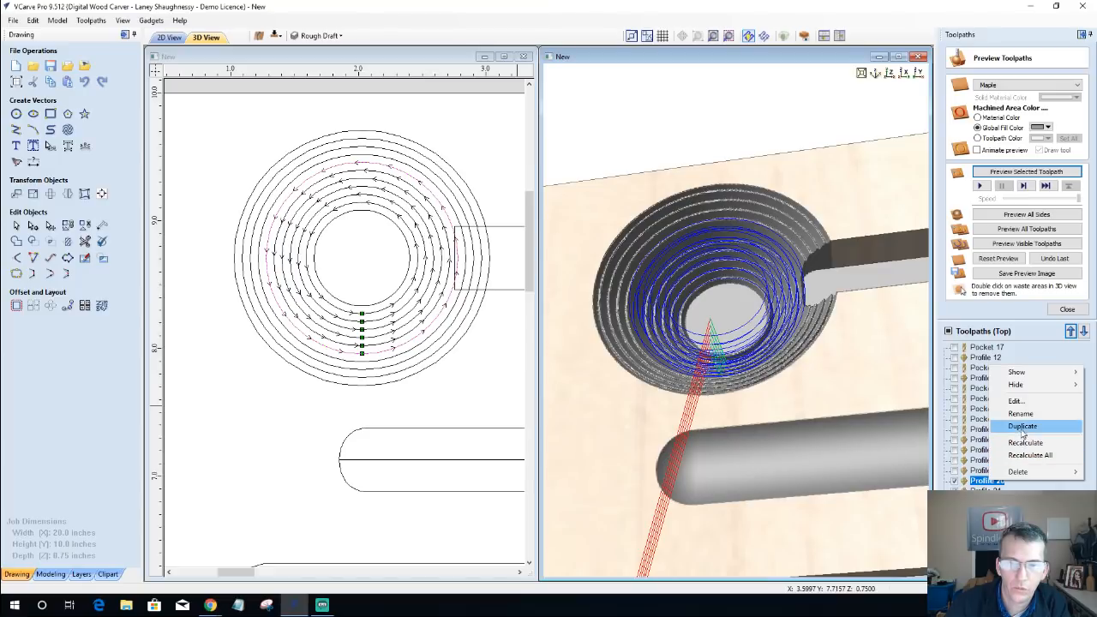
pyautogui.moveTo(1019, 388)
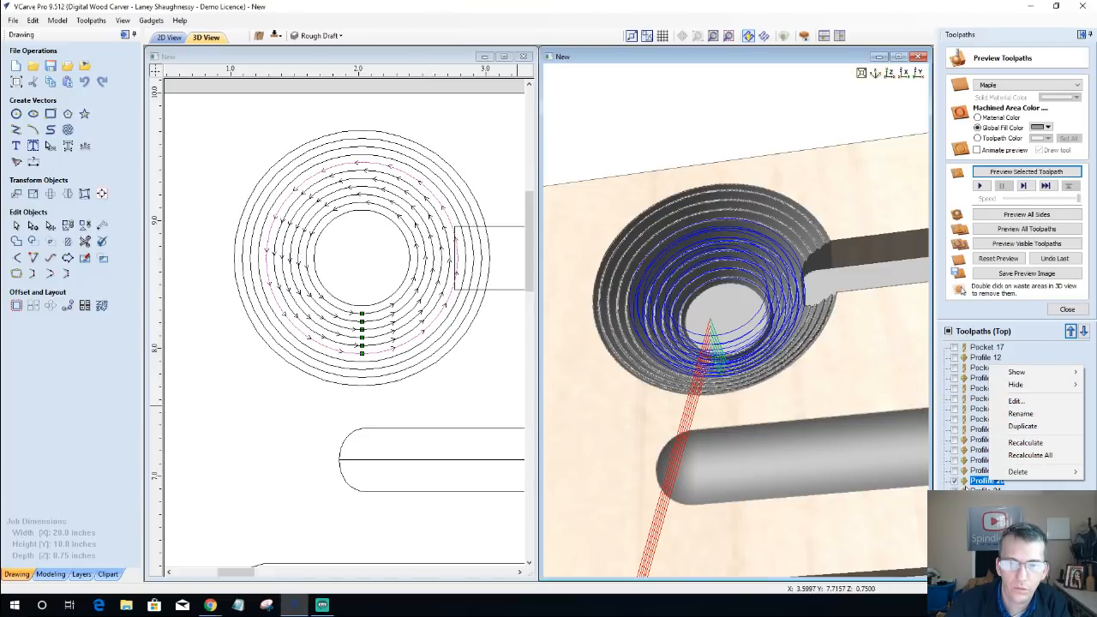
pyautogui.click(980, 483)
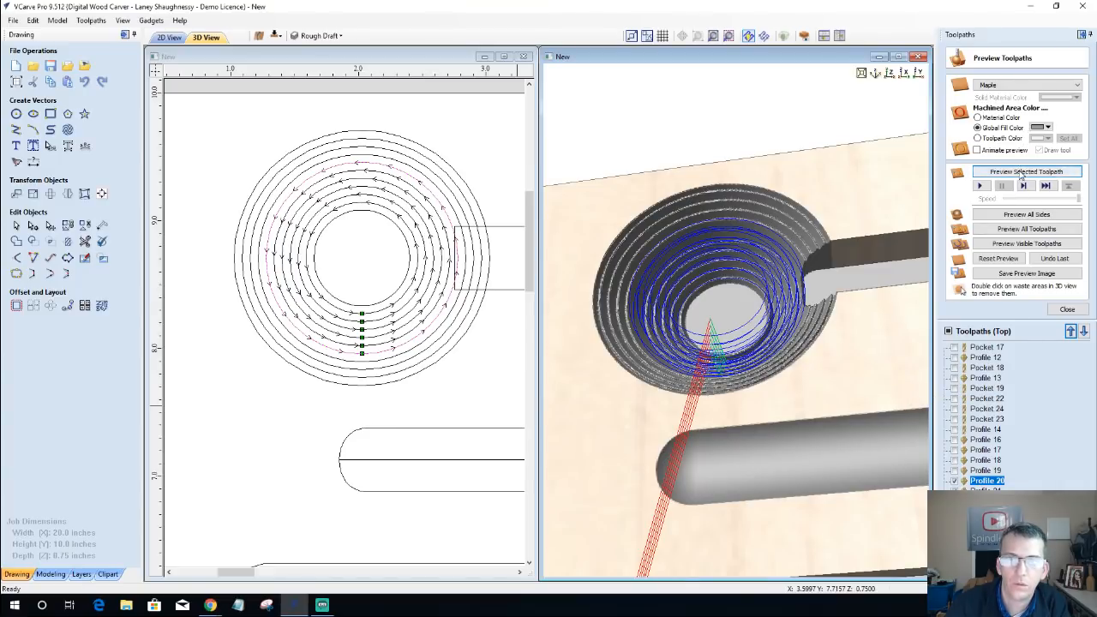
pyautogui.click(1020, 172)
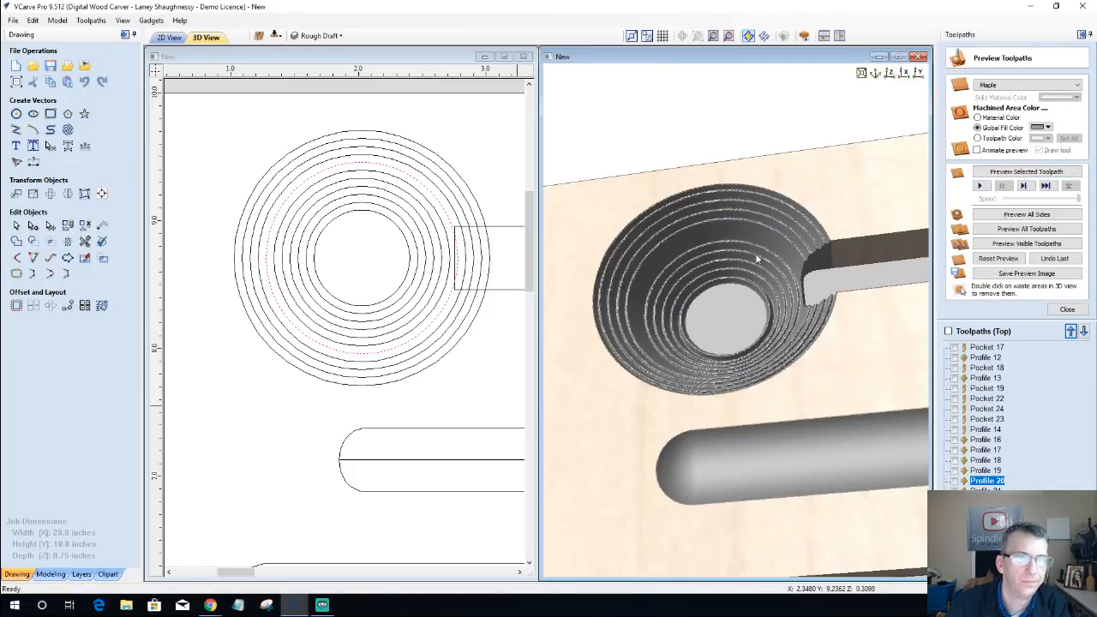
# Step: Examine the stepped wall of the previewed bowl up close and from several angles in the 3D view
pyautogui.scroll(3, 756, 253)
pyautogui.scroll(1, 756, 256)
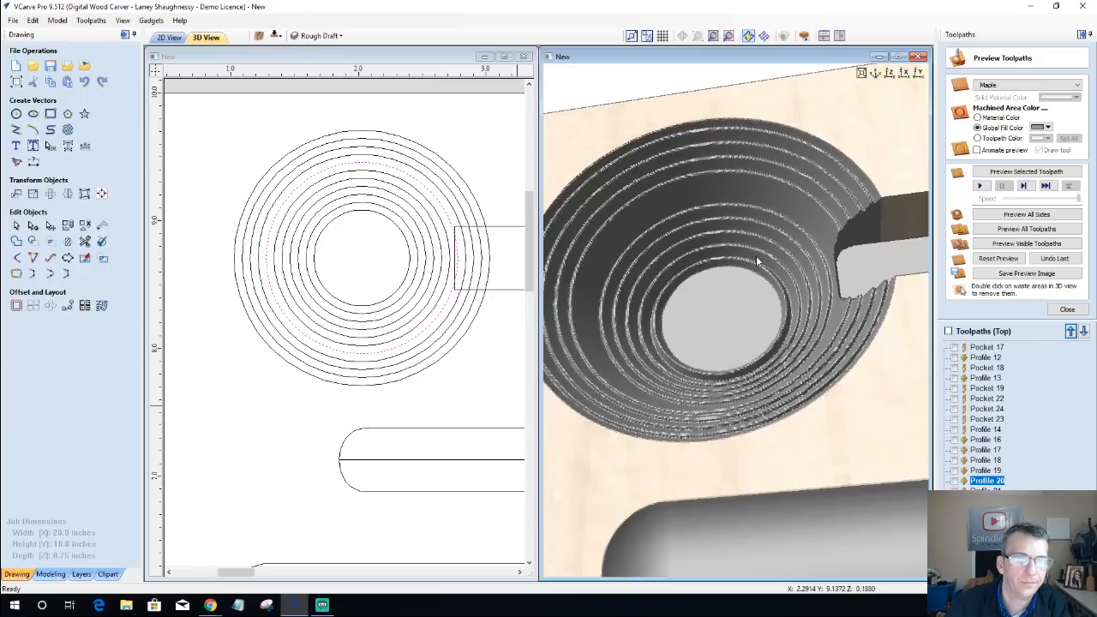
pyautogui.scroll(1, 814, 192)
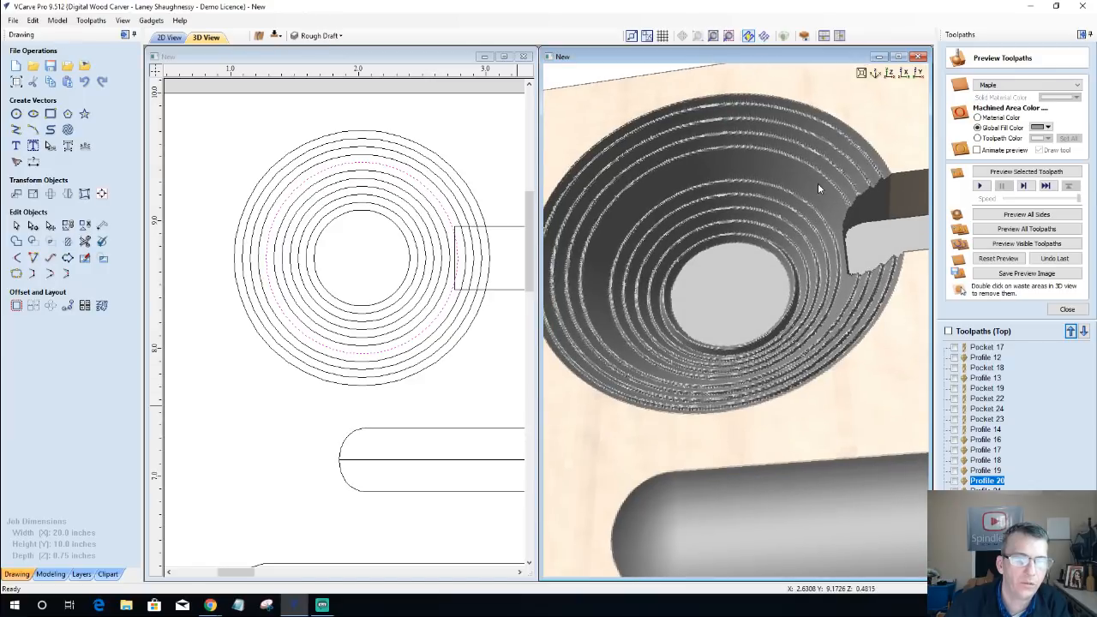
pyautogui.scroll(3, 799, 296)
pyautogui.scroll(-5, 749, 408)
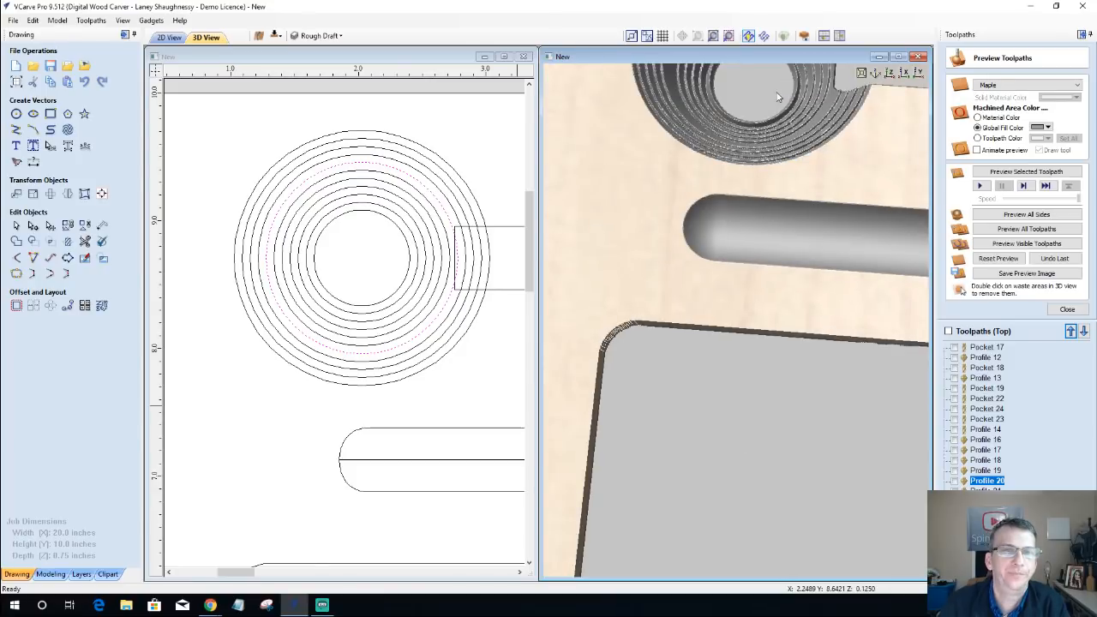
pyautogui.scroll(-3, 729, 429)
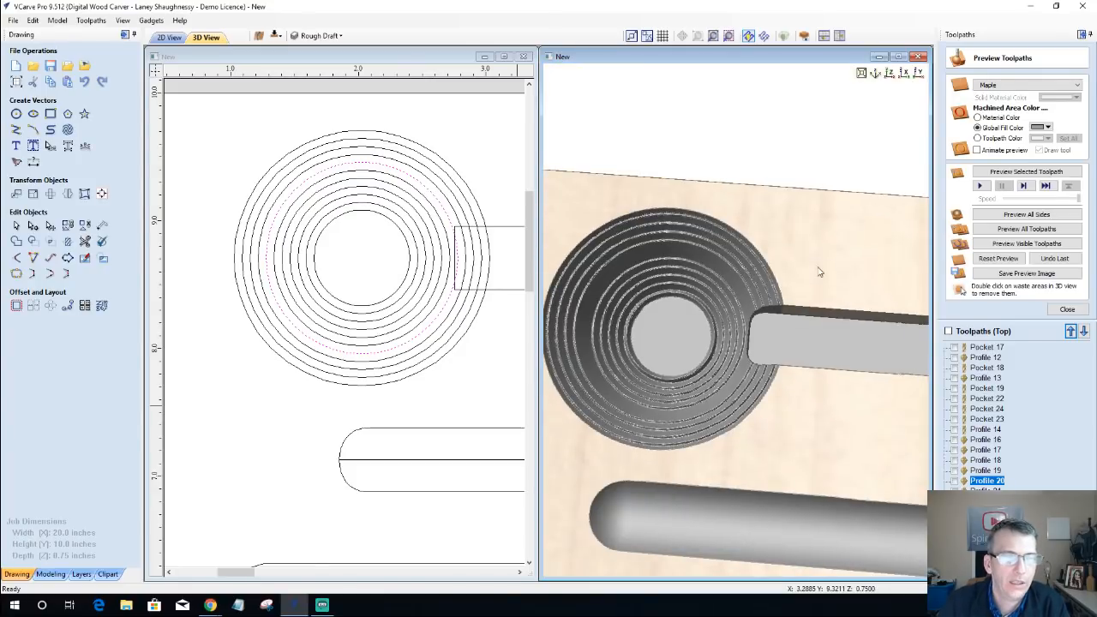
pyautogui.moveTo(818, 266); pyautogui.dragTo(838, 231)
pyautogui.moveTo(705, 440); pyautogui.dragTo(666, 449)
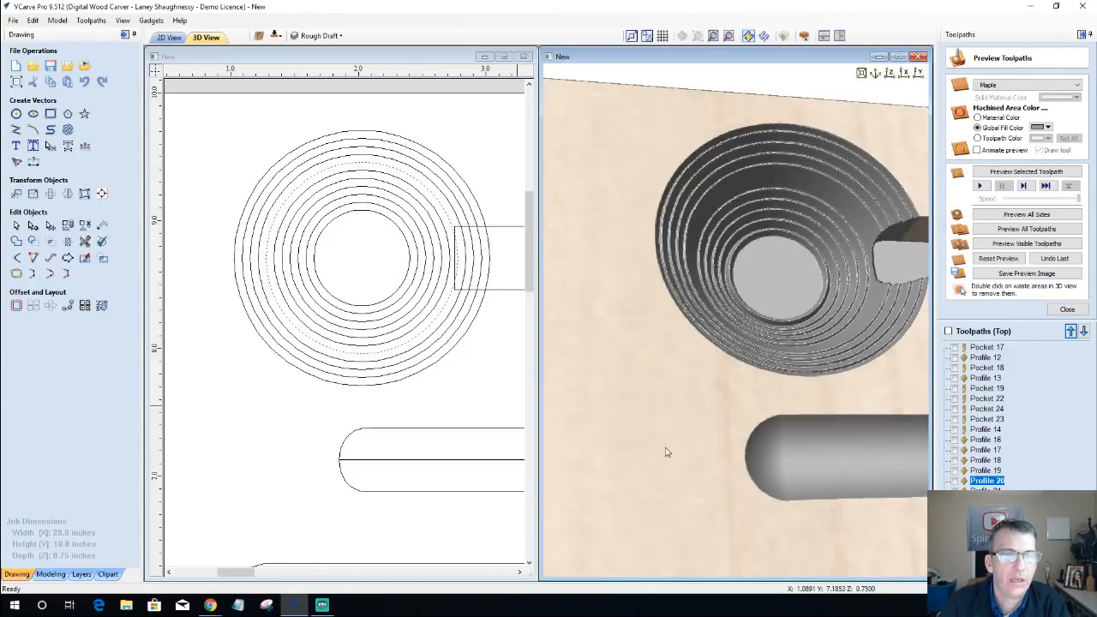
pyautogui.moveTo(604, 433); pyautogui.dragTo(589, 417)
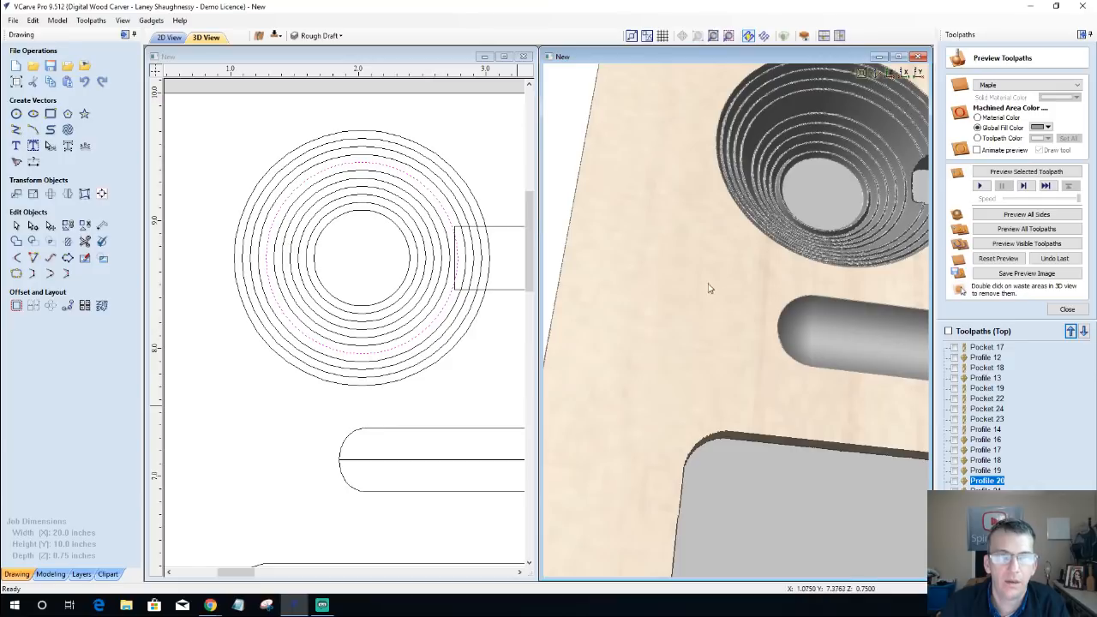
pyautogui.moveTo(725, 273); pyautogui.dragTo(652, 335, button='middle')
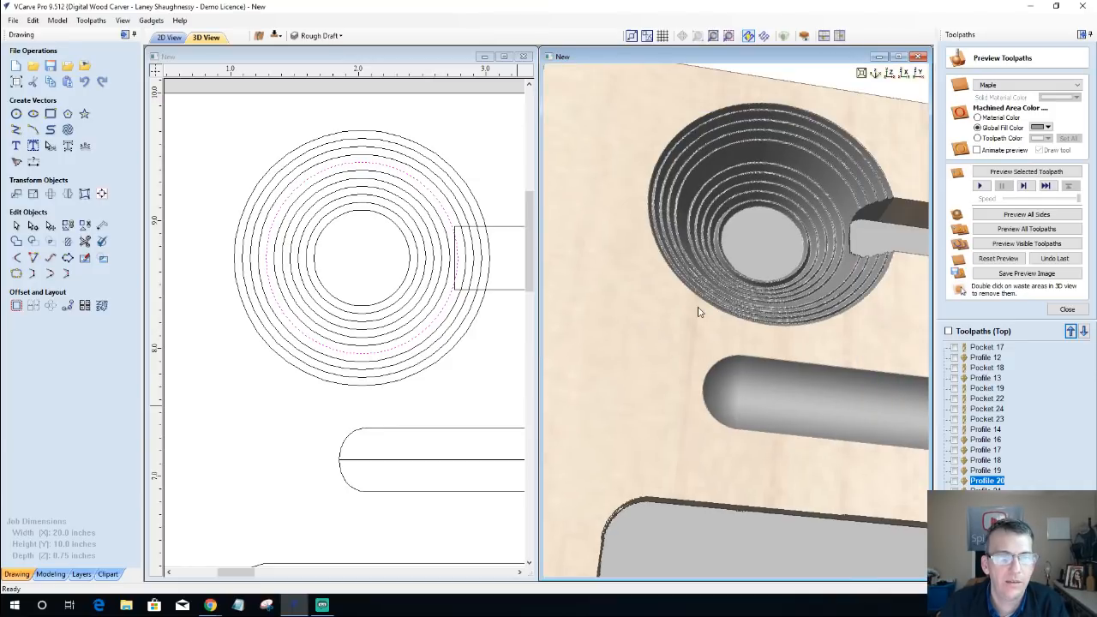
pyautogui.moveTo(699, 308); pyautogui.dragTo(630, 336)
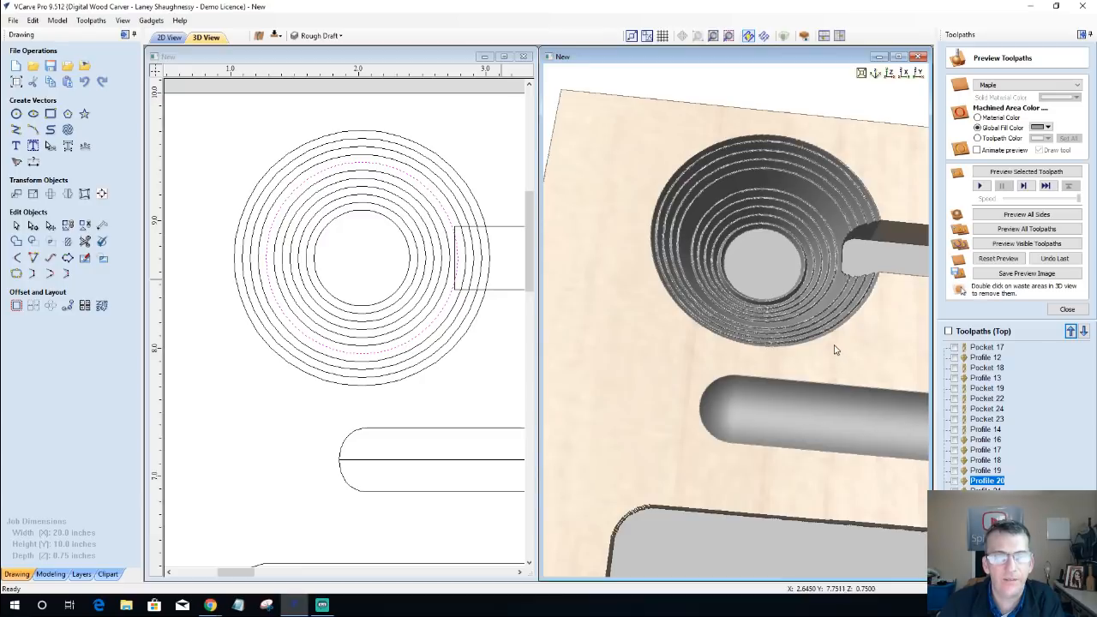
# Step: Review the settings of the Profile 16 and Profile 14 toolpaths, closing each without changes
pyautogui.click(987, 430)
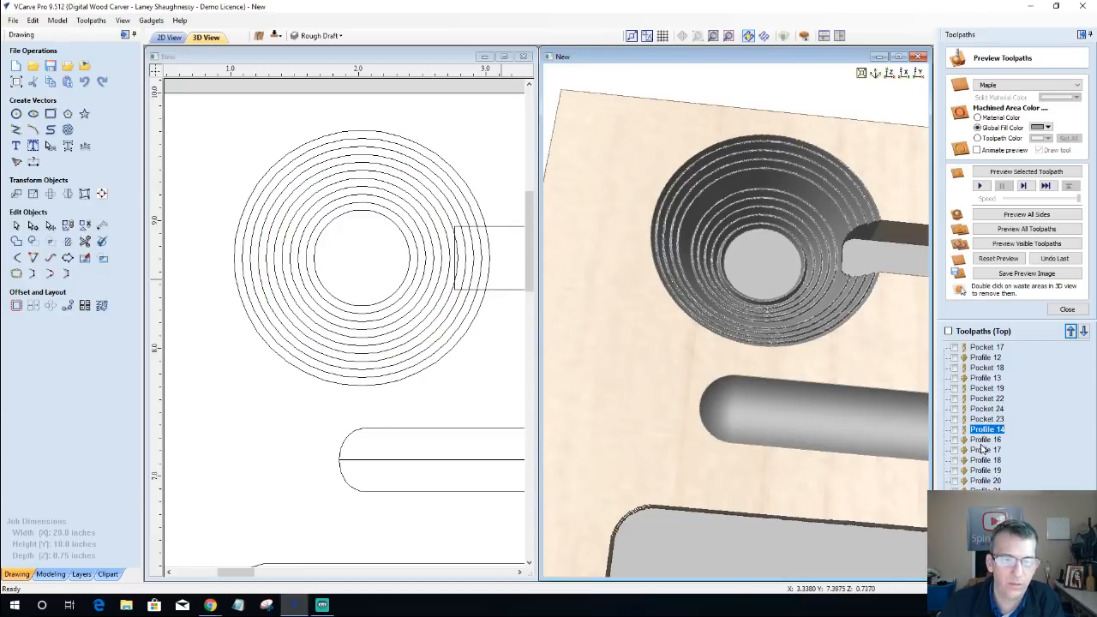
pyautogui.click(979, 442)
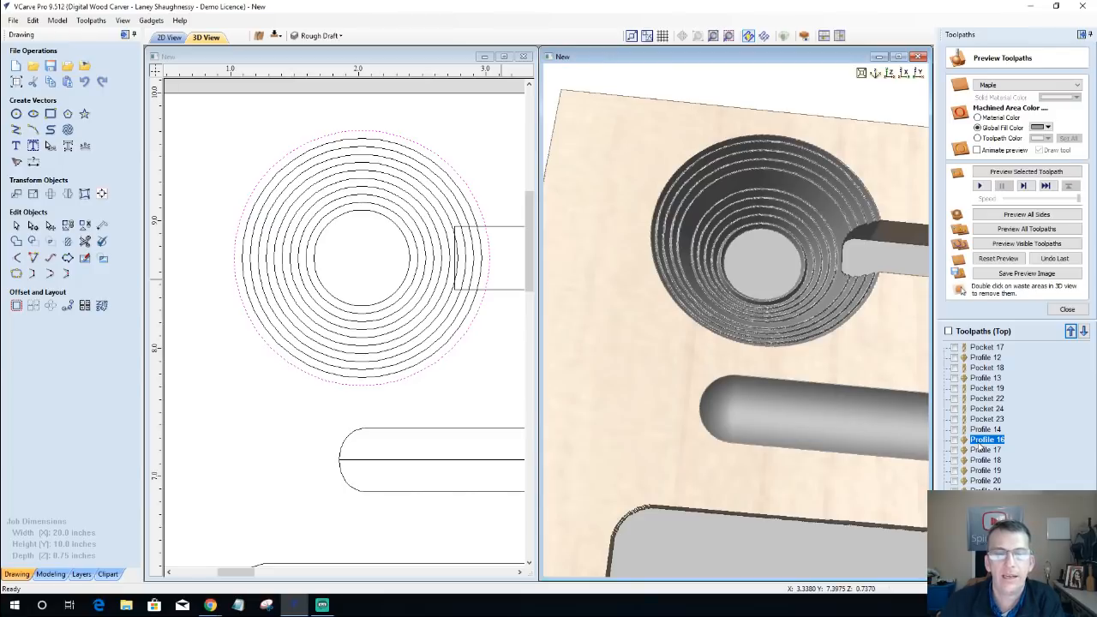
pyautogui.doubleClick(979, 441)
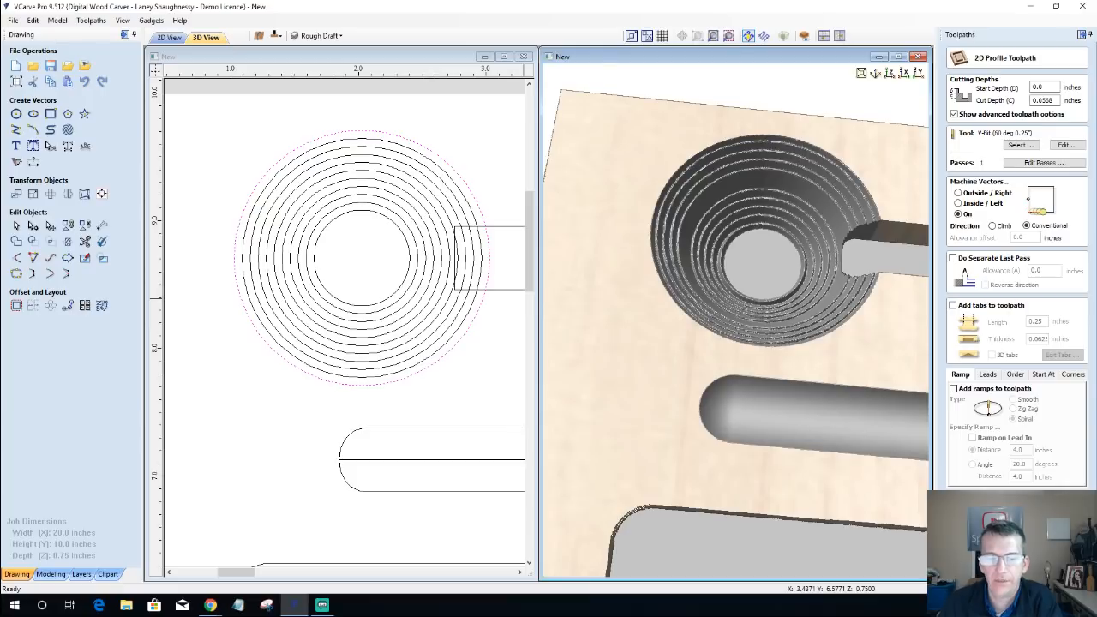
pyautogui.press('Escape')
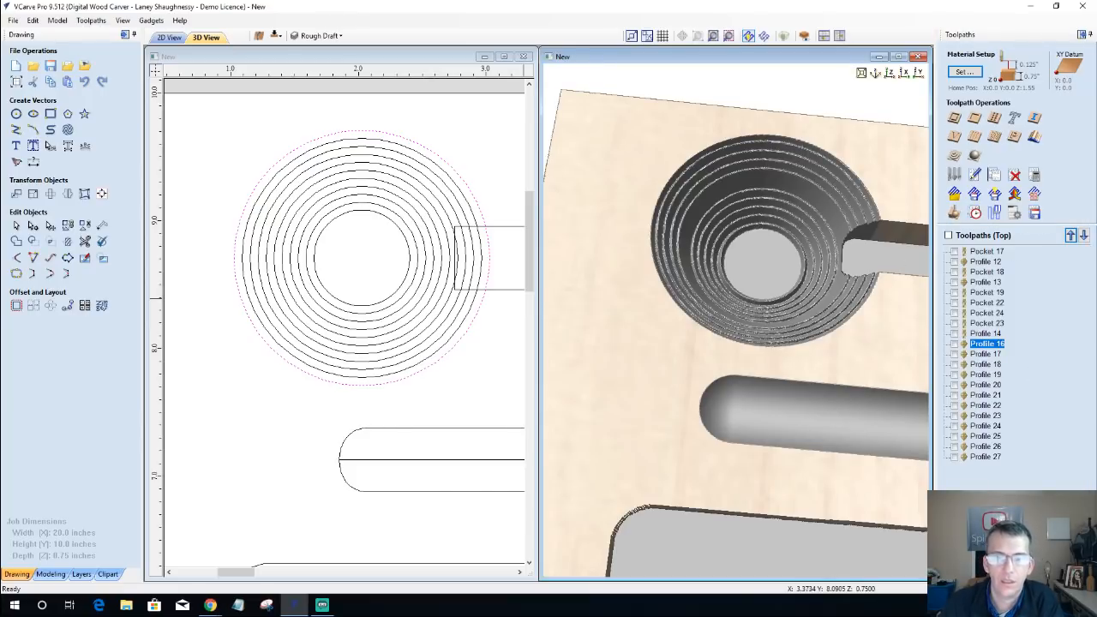
pyautogui.click(982, 333)
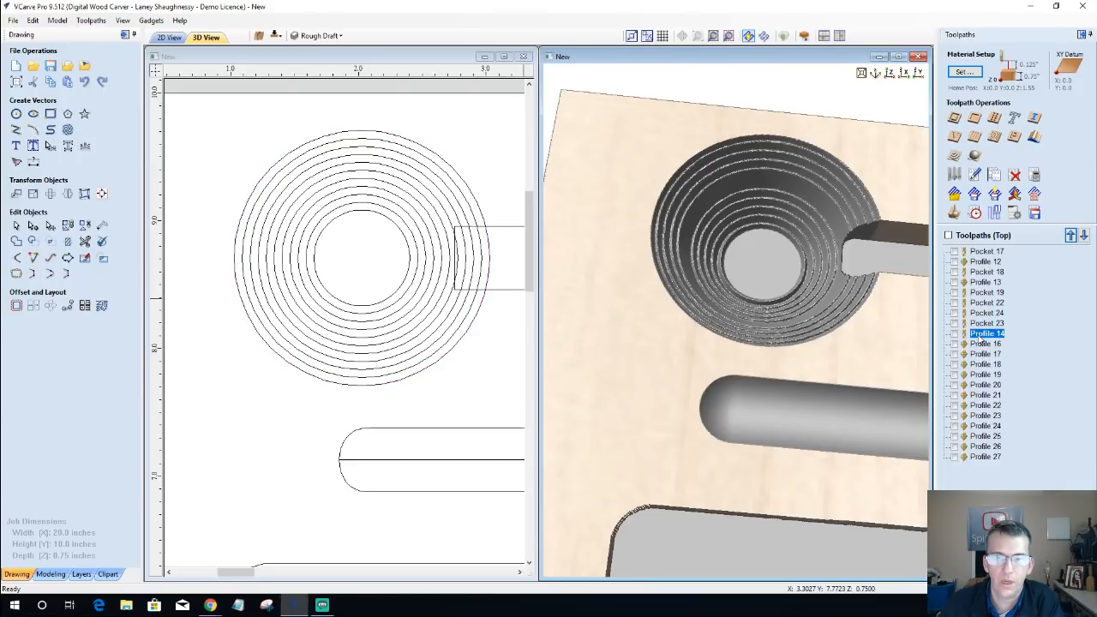
pyautogui.doubleClick(983, 334)
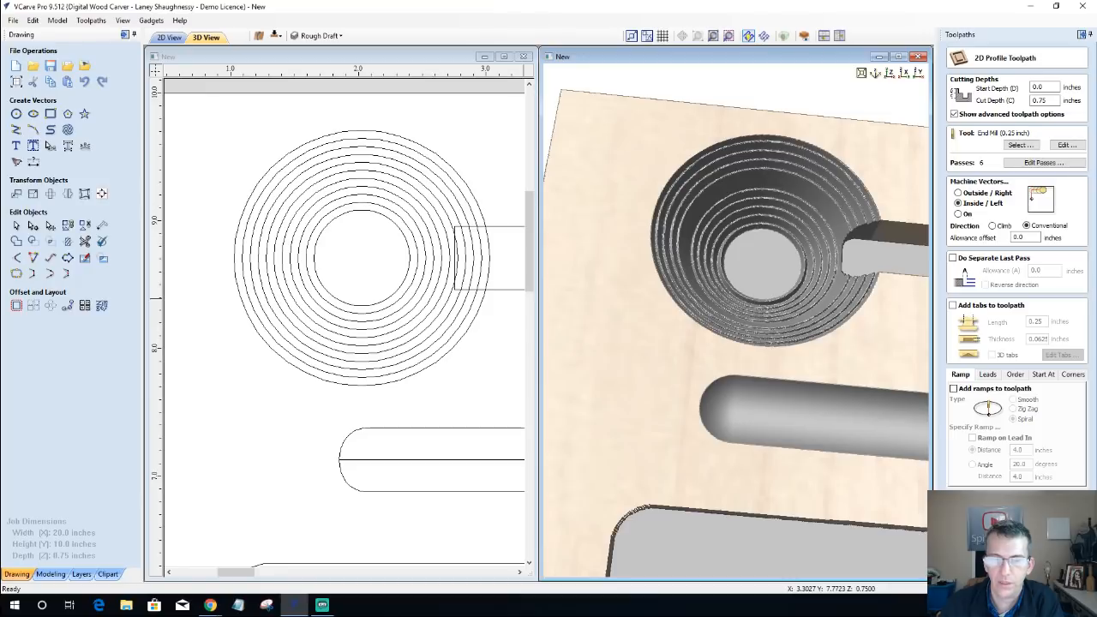
pyautogui.click(1060, 567)
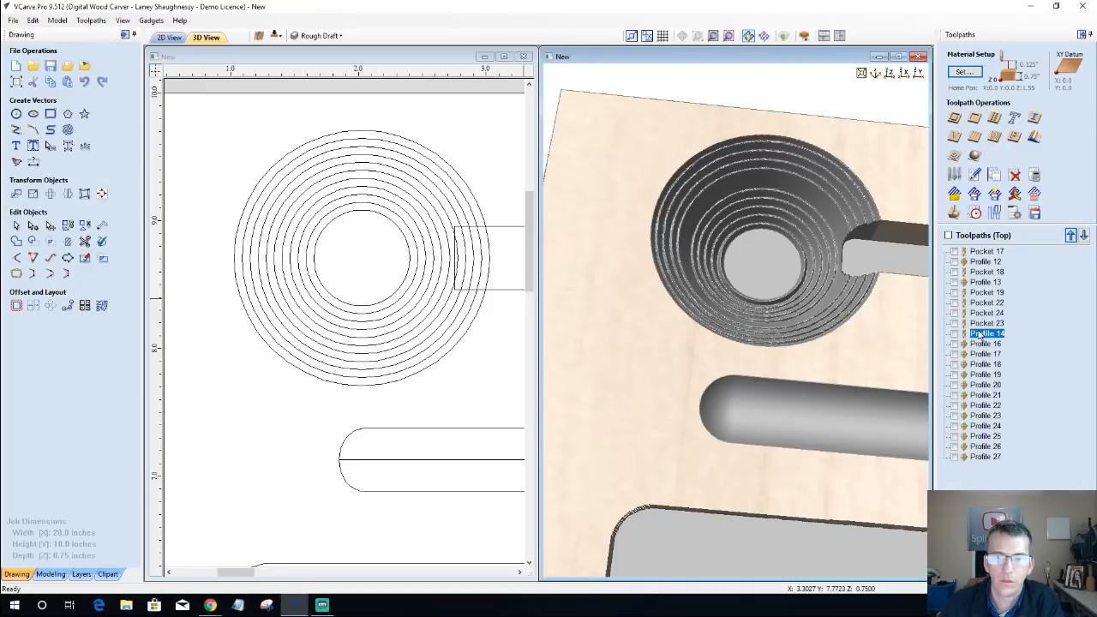
# Step: Change the outermost circle's V-bit profile, Profile 16, to machine inside the vector and recalculate it
pyautogui.moveTo(979, 336)
pyautogui.click(976, 345)
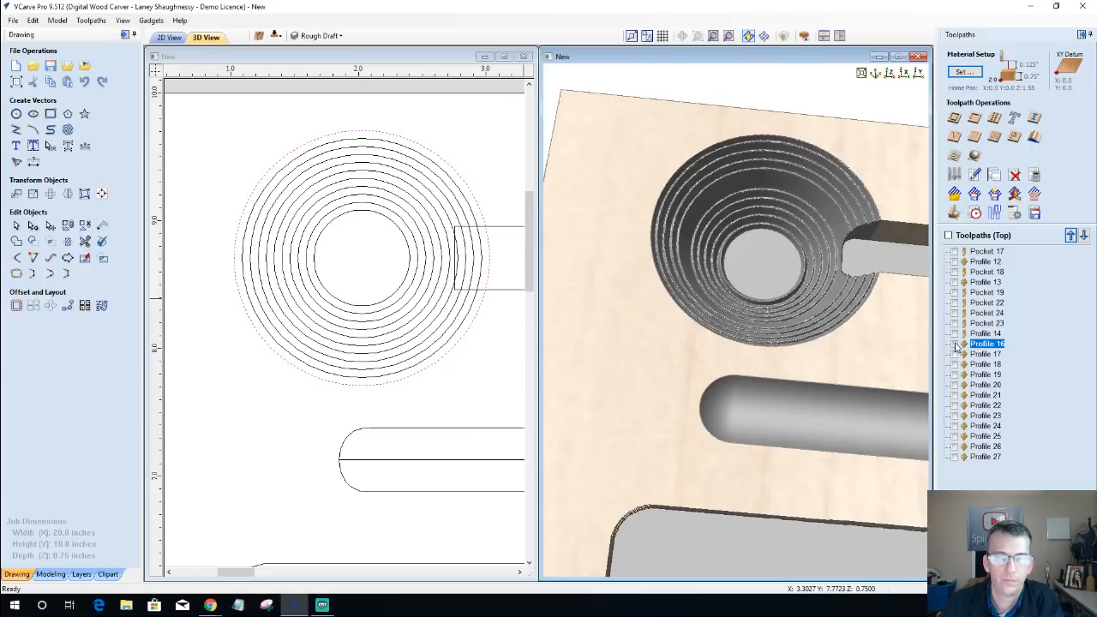
pyautogui.click(954, 344)
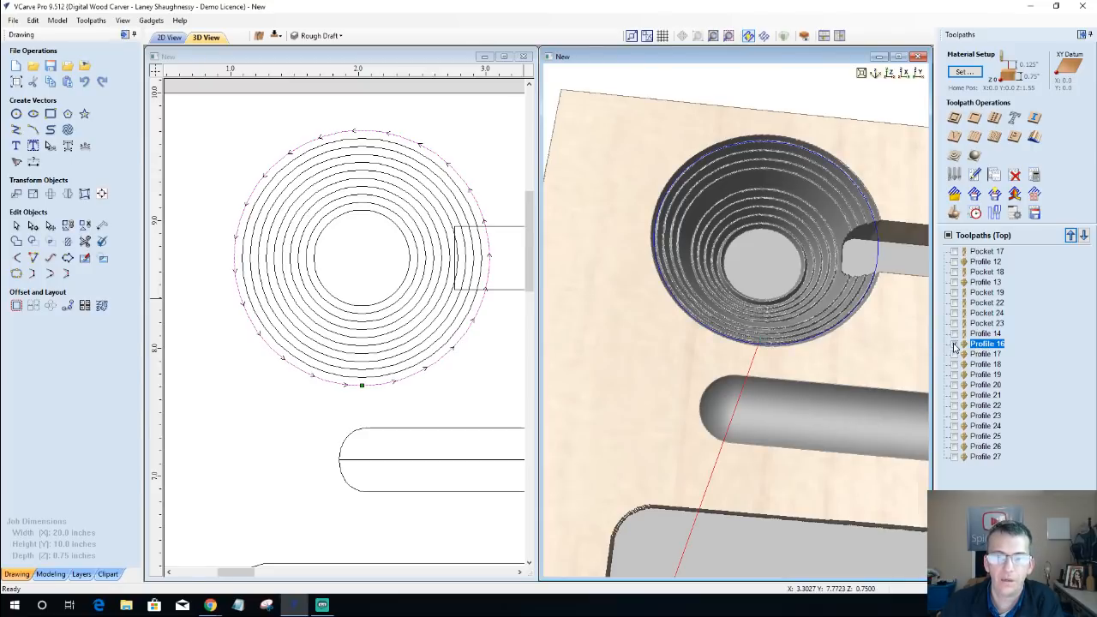
pyautogui.click(954, 344)
pyautogui.doubleClick(988, 344)
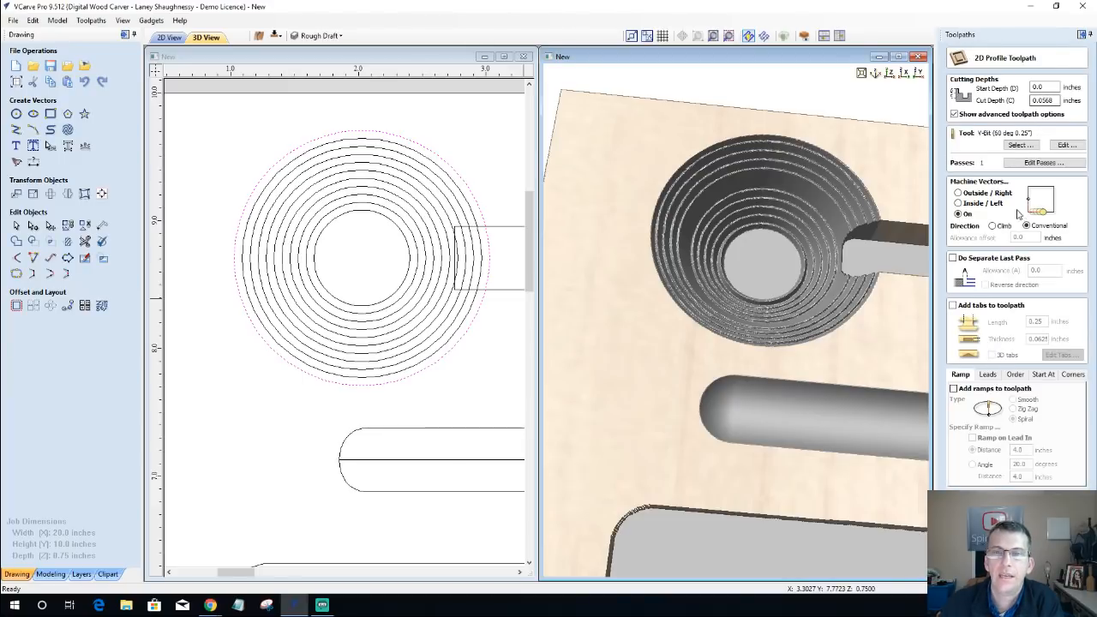
pyautogui.click(960, 203)
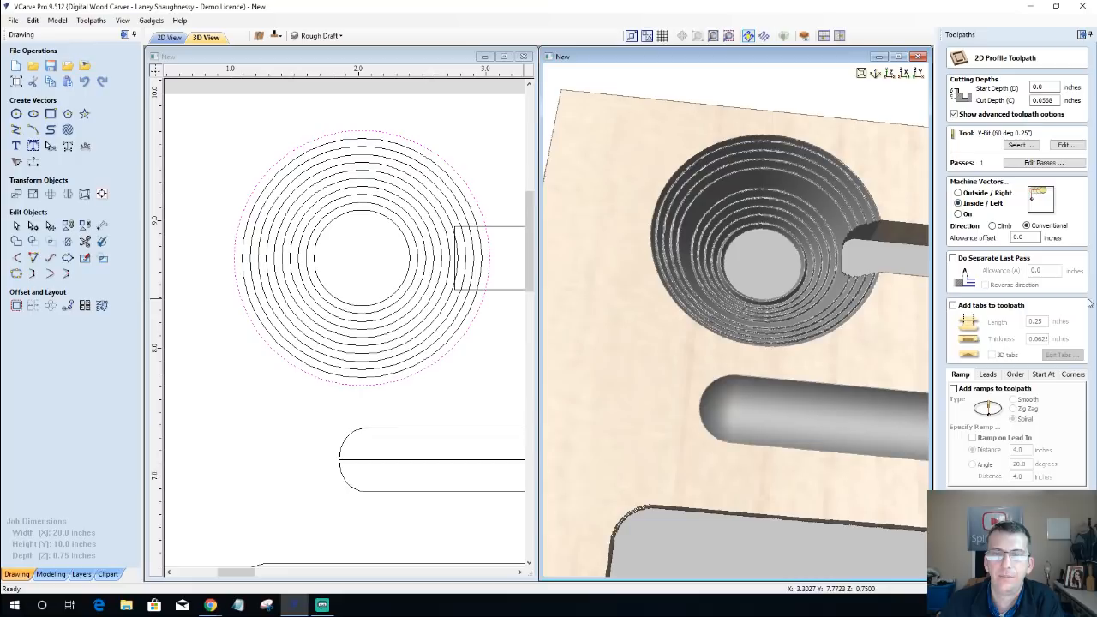
pyautogui.click(995, 562)
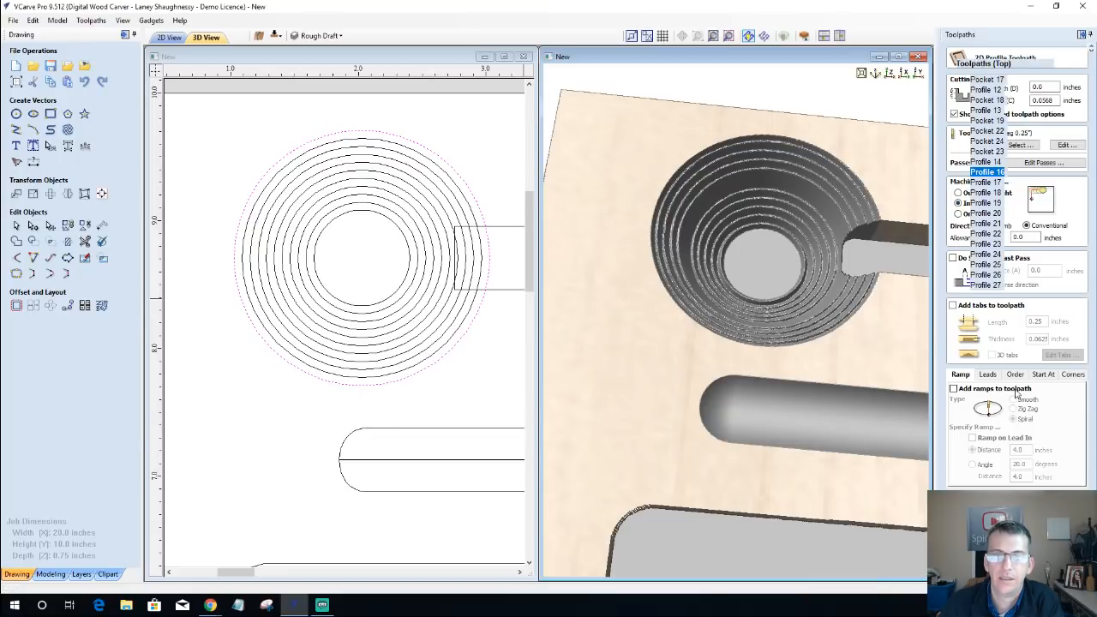
# Step: Change the second-largest circle's V-bit profile, Profile 17, to machine inside the vector and recalculate it
pyautogui.doubleClick(982, 452)
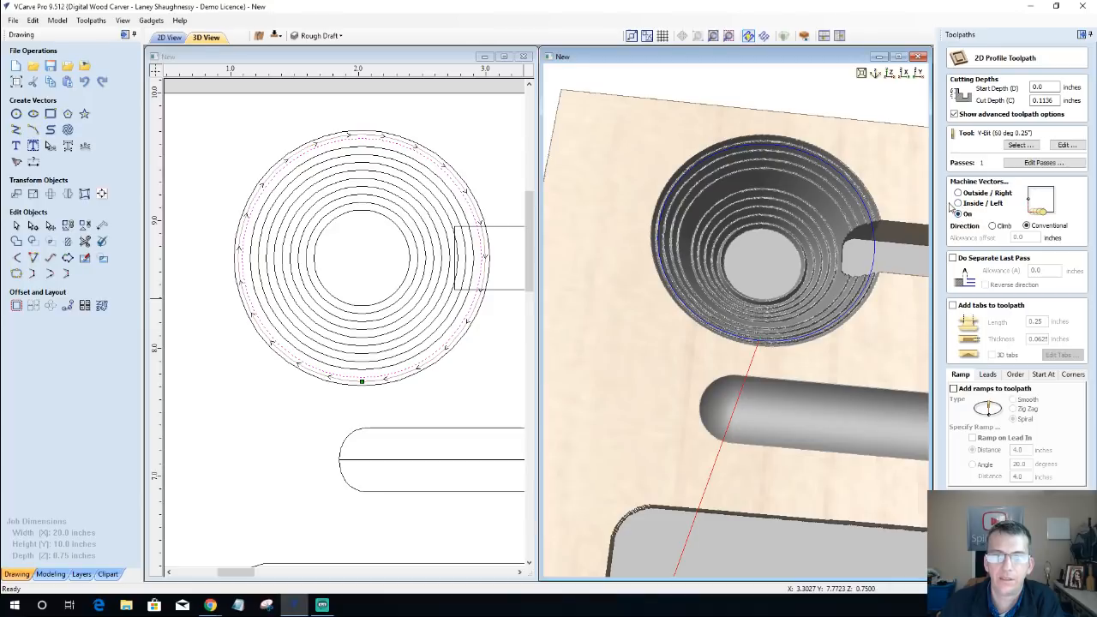
pyautogui.click(958, 203)
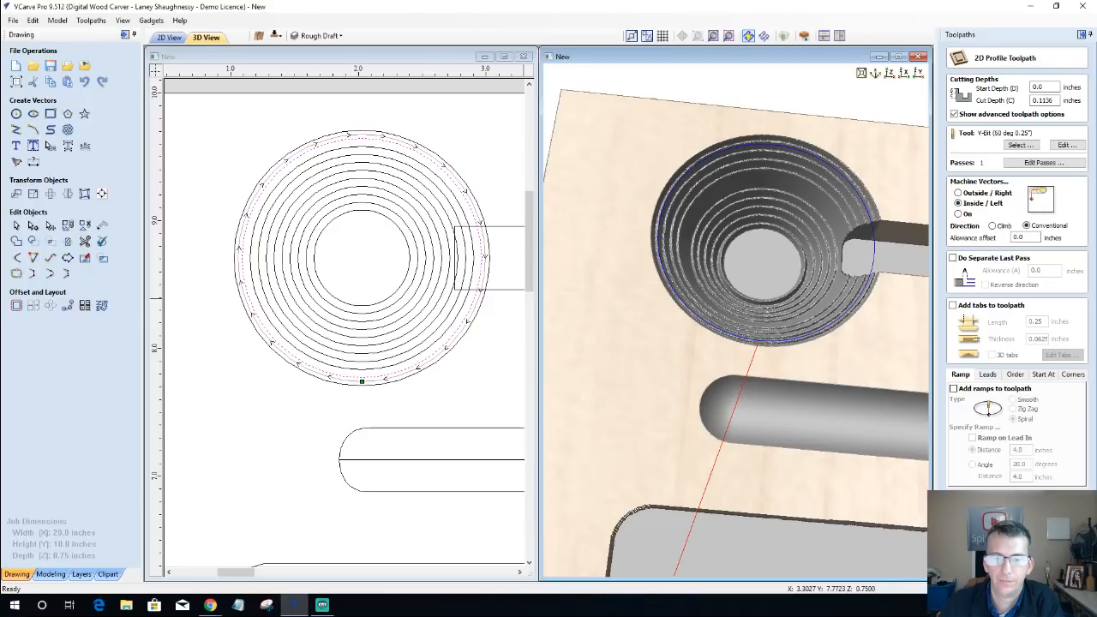
pyautogui.click(995, 562)
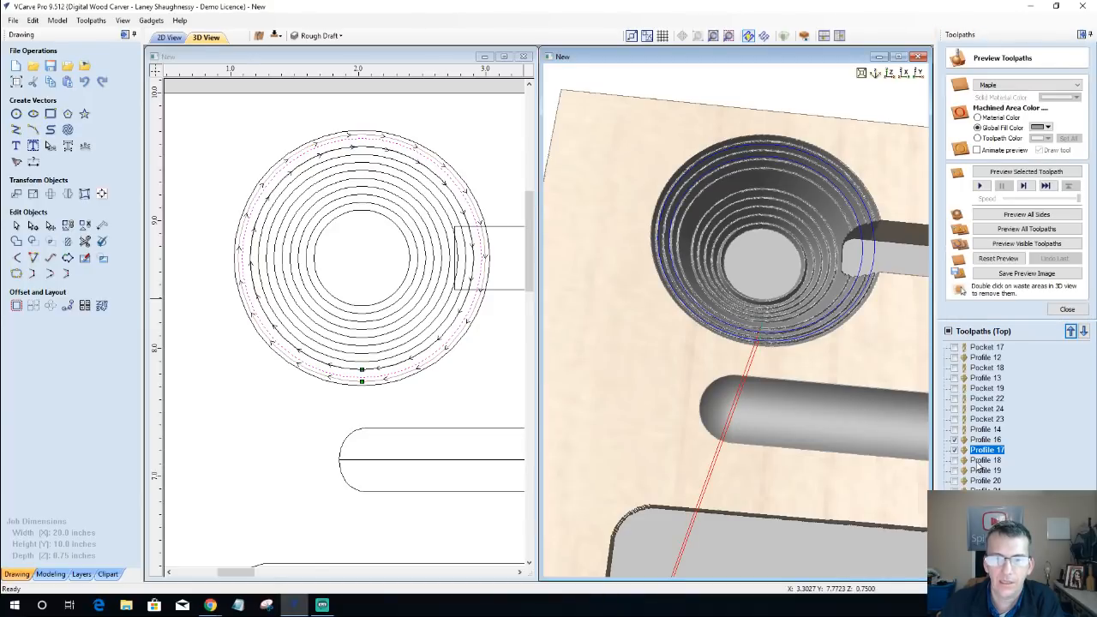
# Step: Change the third-largest circle's V-bit profile, Profile 18, to machine inside the vector and recalculate it
pyautogui.doubleClick(978, 462)
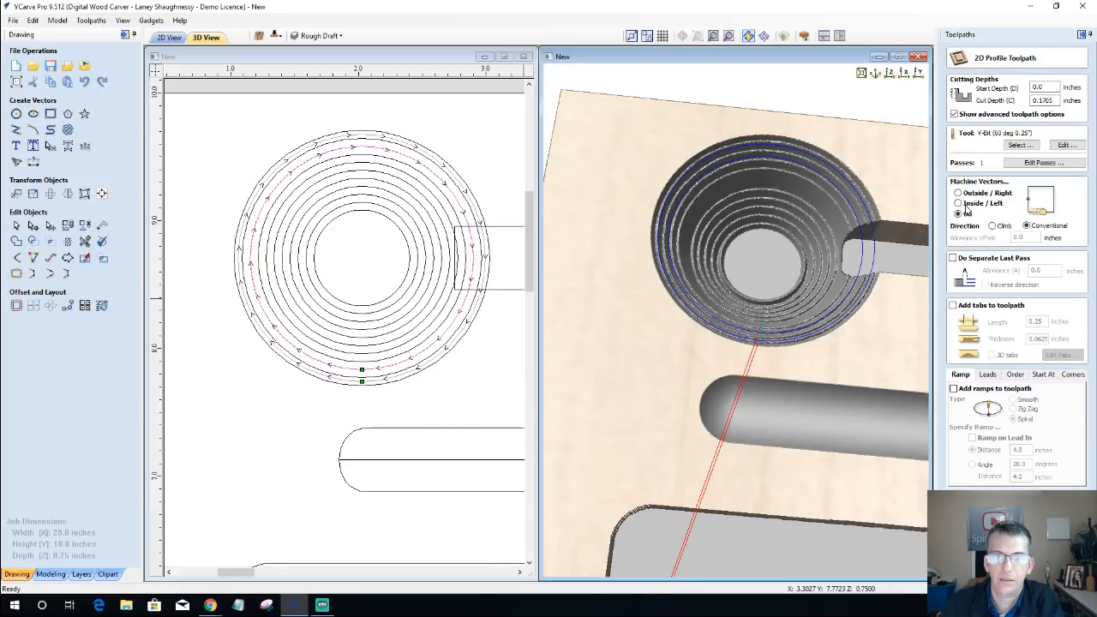
pyautogui.click(958, 203)
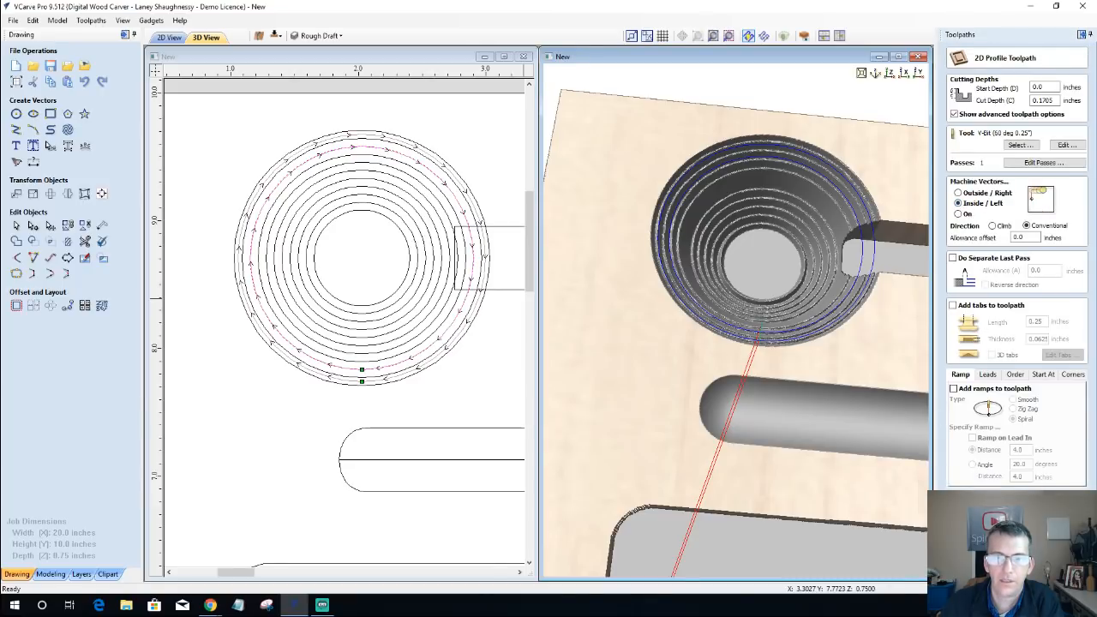
pyautogui.click(995, 562)
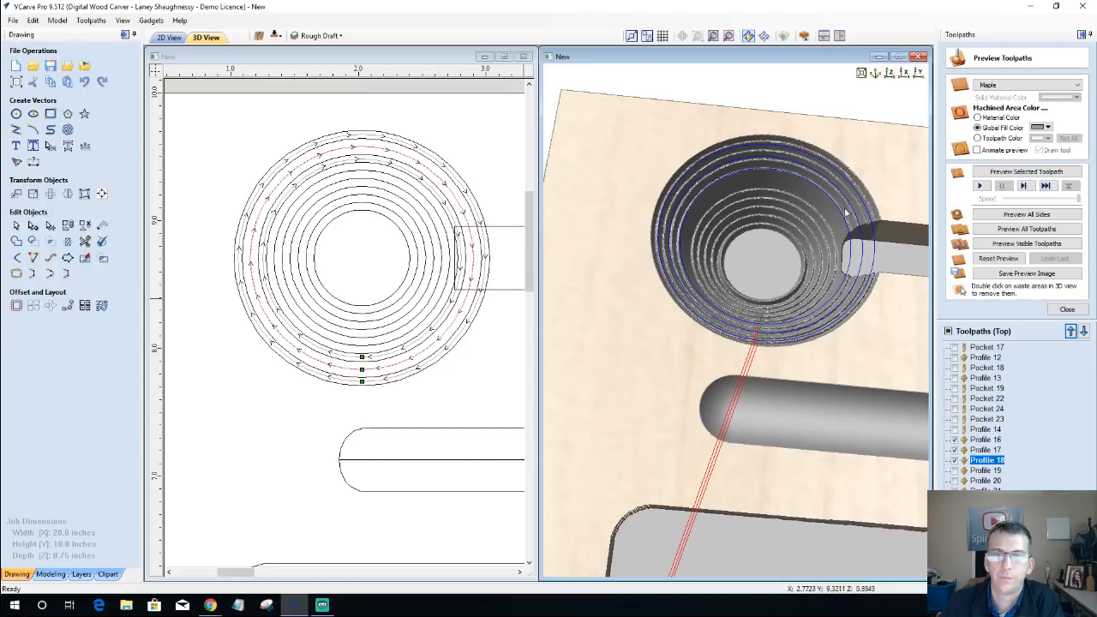
# Step: Preview Profile 18, reset the preview, and simulate only Profile 16, Profile 17 and Profile 18 on the blank material
pyautogui.click(1010, 173)
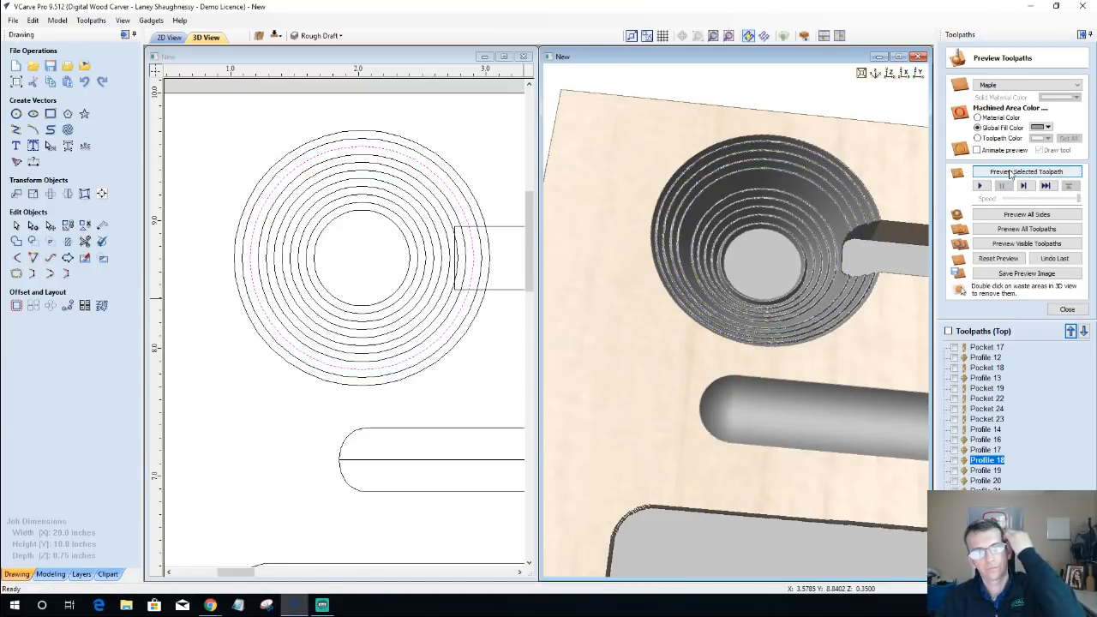
pyautogui.click(997, 259)
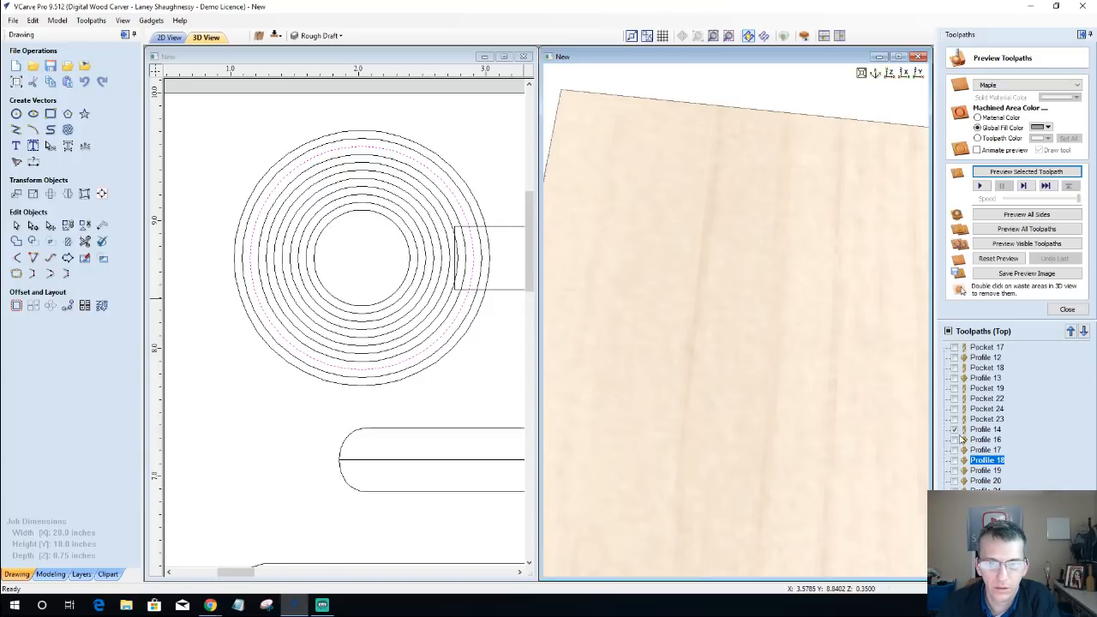
pyautogui.click(988, 431)
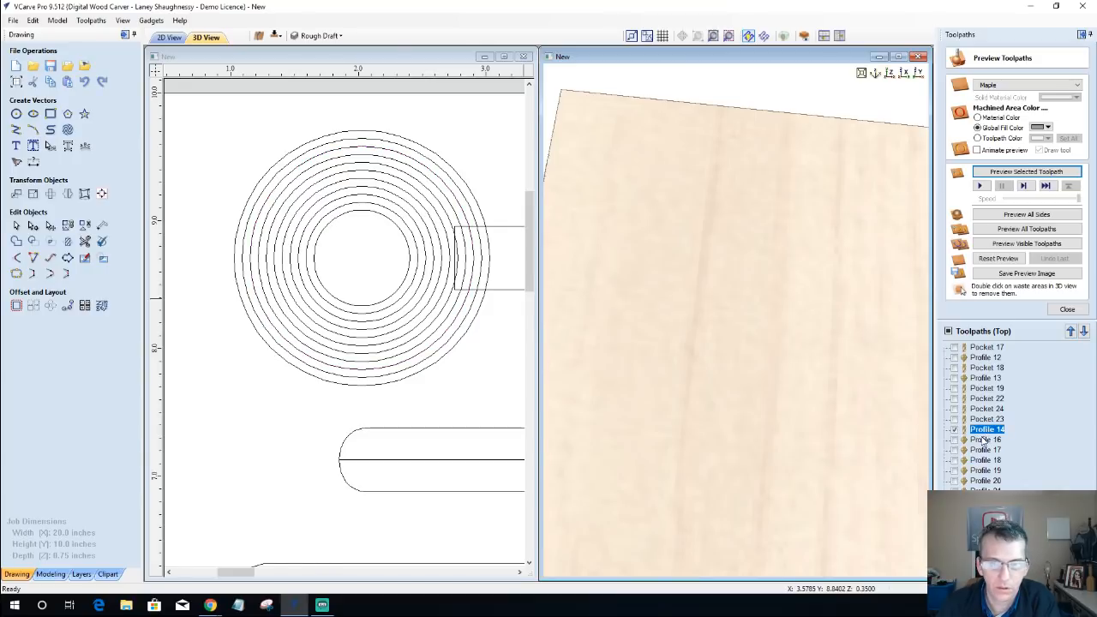
pyautogui.click(973, 440)
pyautogui.click(955, 440)
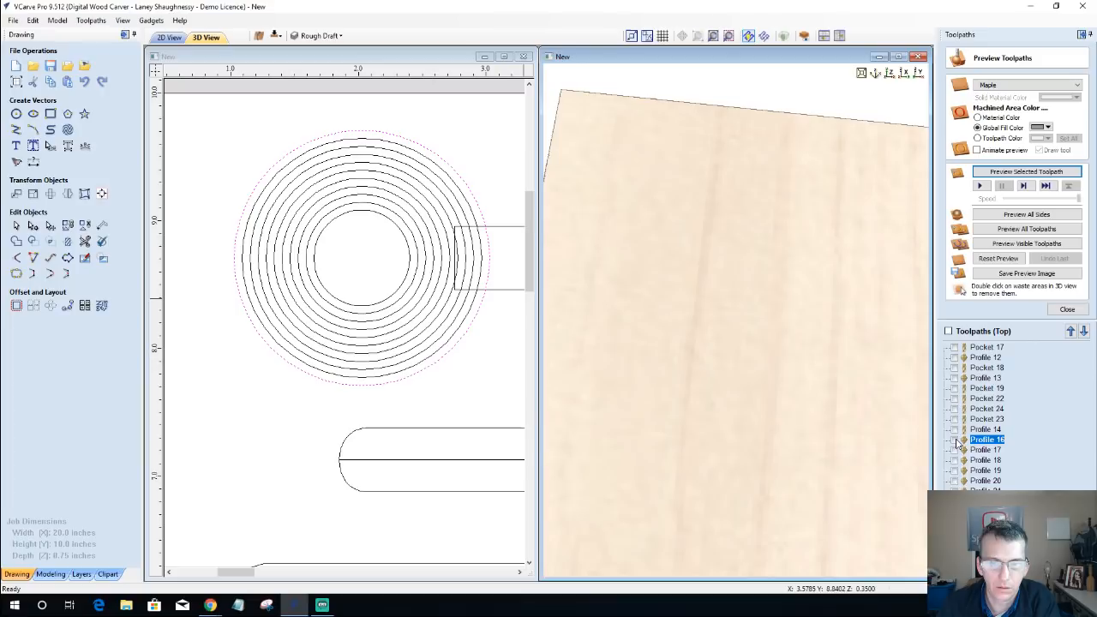
pyautogui.click(954, 449)
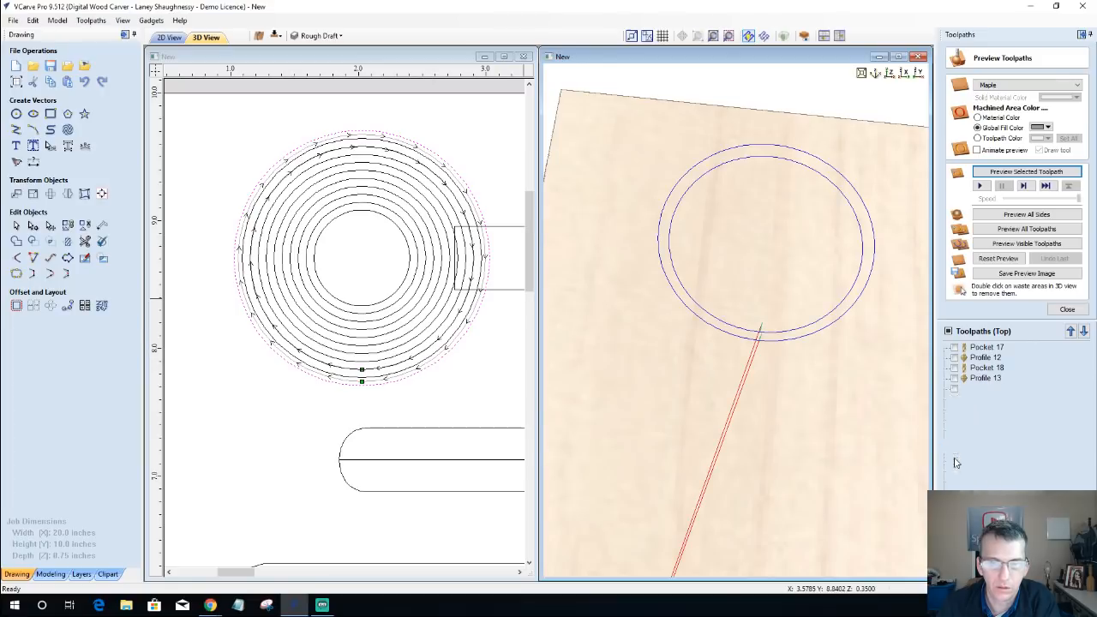
pyautogui.click(955, 460)
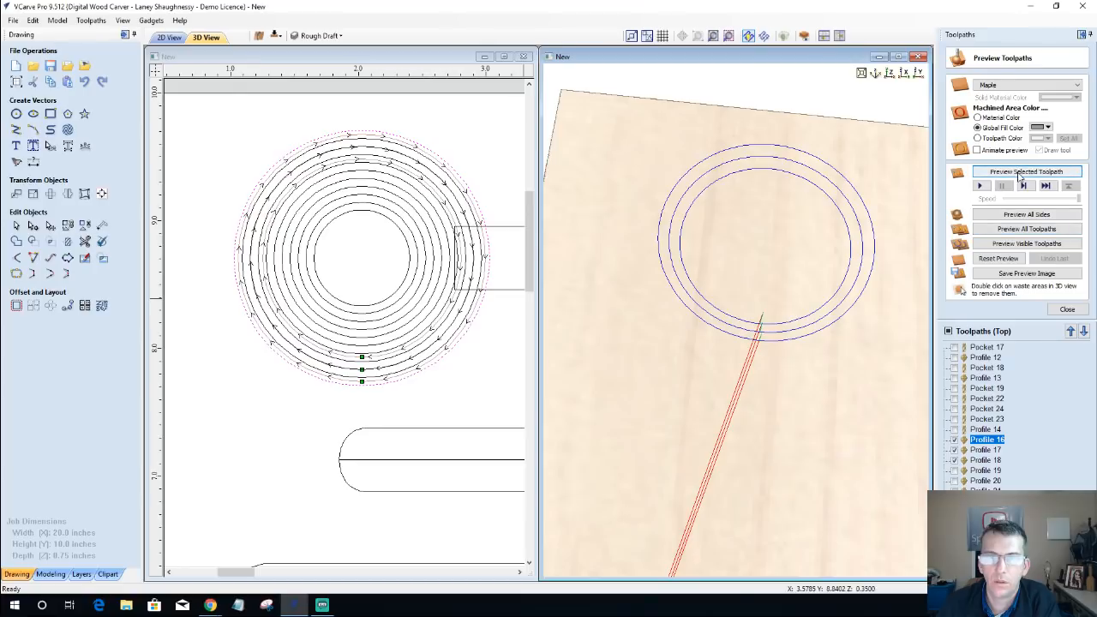
pyautogui.click(1015, 245)
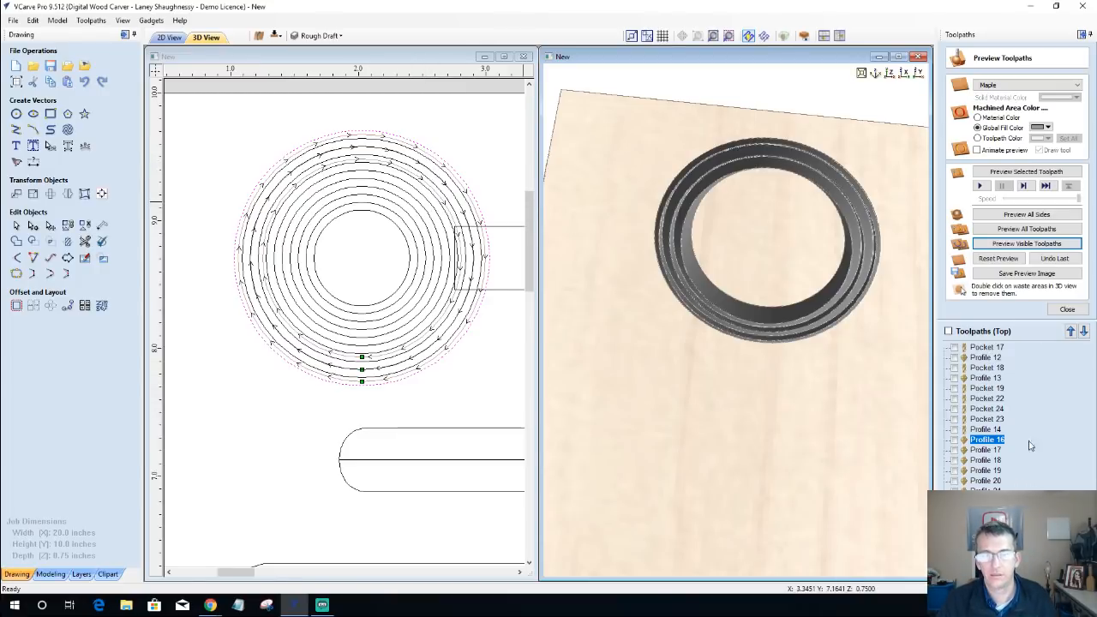
# Step: Change the end mill toolpath Profile 14 to machine on the vector and recalculate it
pyautogui.click(978, 430)
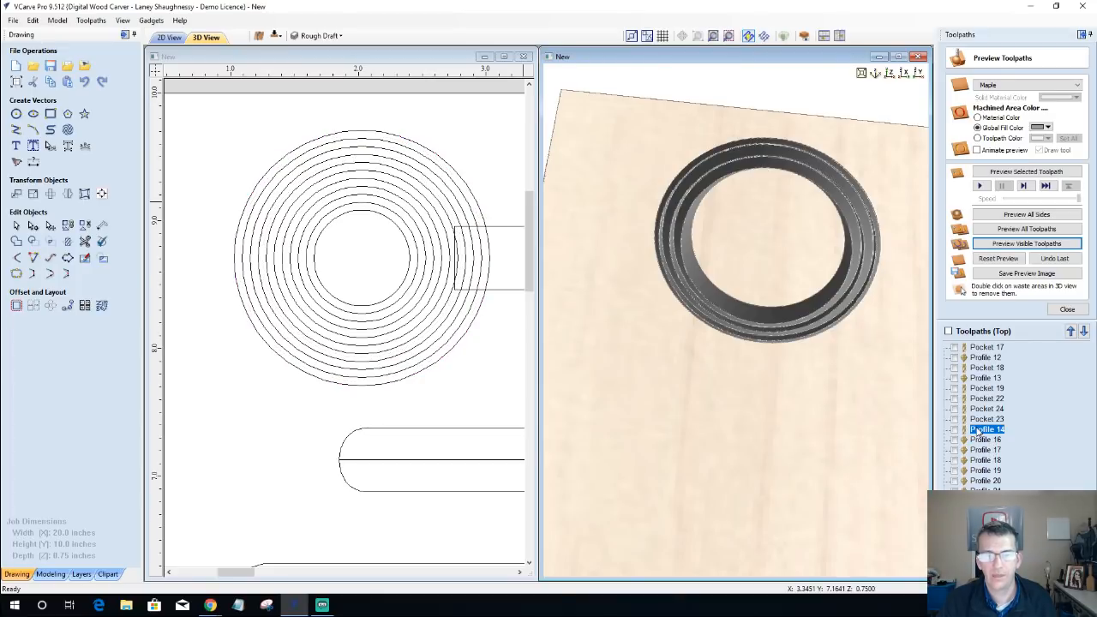
pyautogui.doubleClick(978, 430)
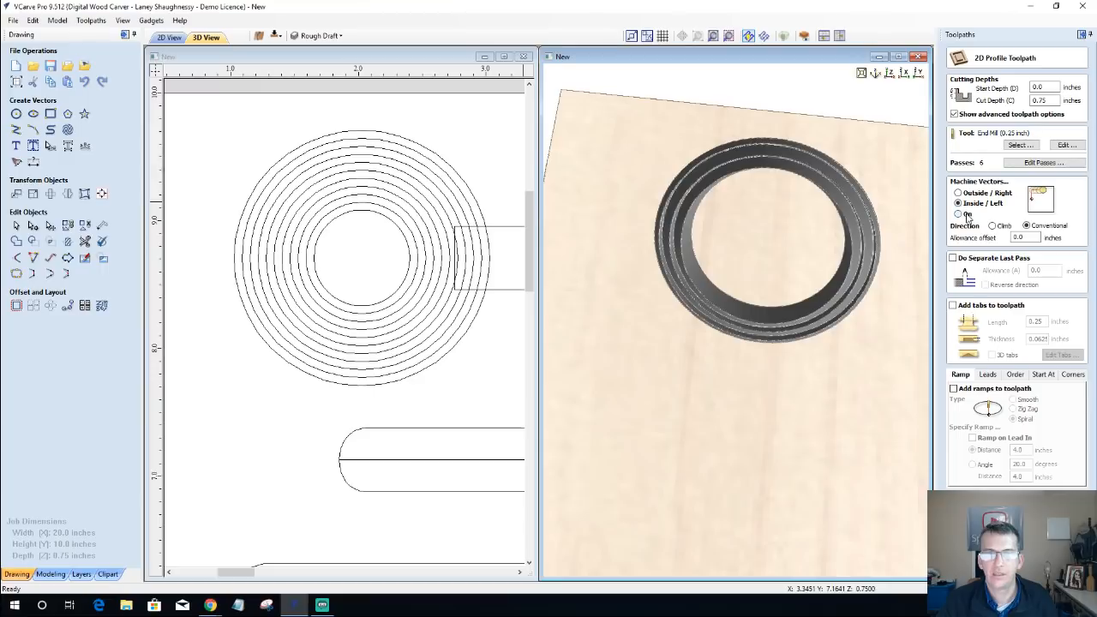
pyautogui.click(967, 214)
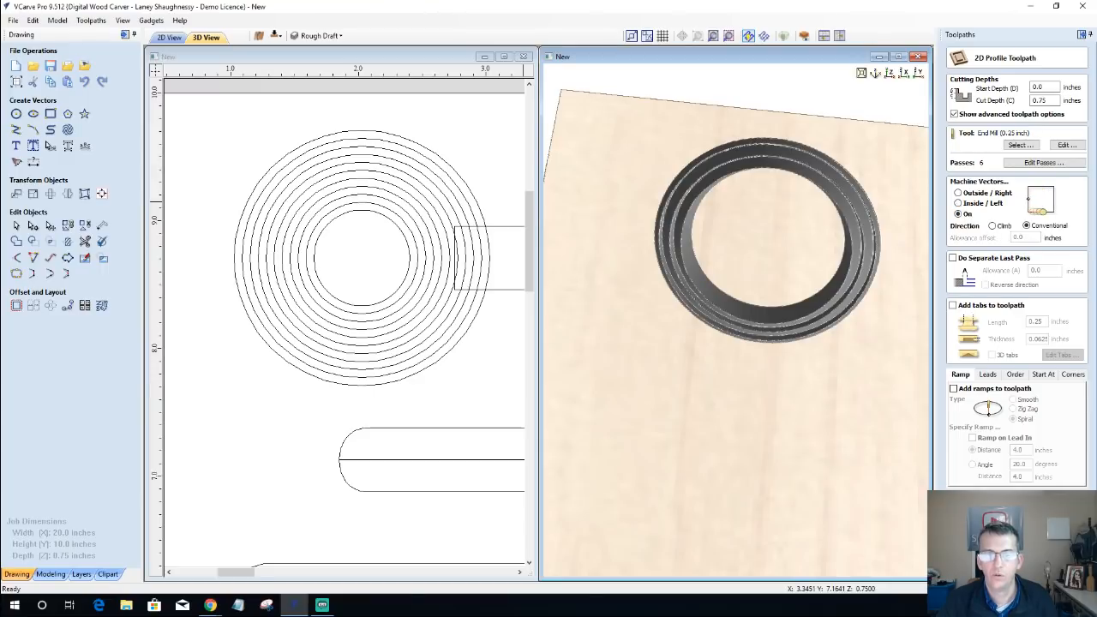
pyautogui.click(981, 567)
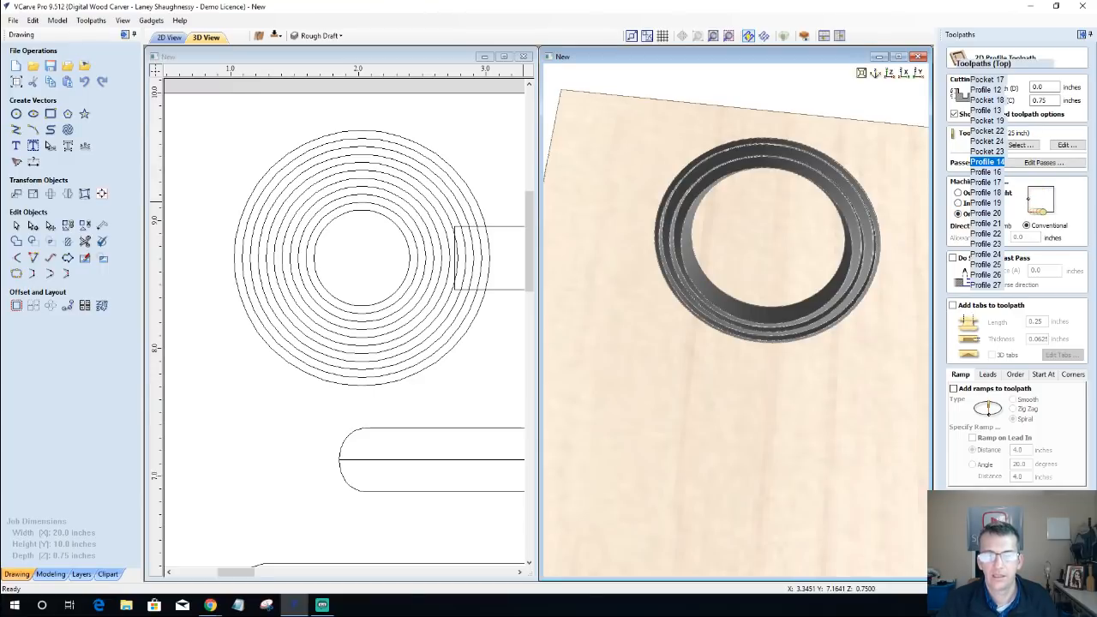
# Step: Change the outermost circle's V-bit profile, Profile 16, to machine on the vector and recalculate it
pyautogui.doubleClick(974, 440)
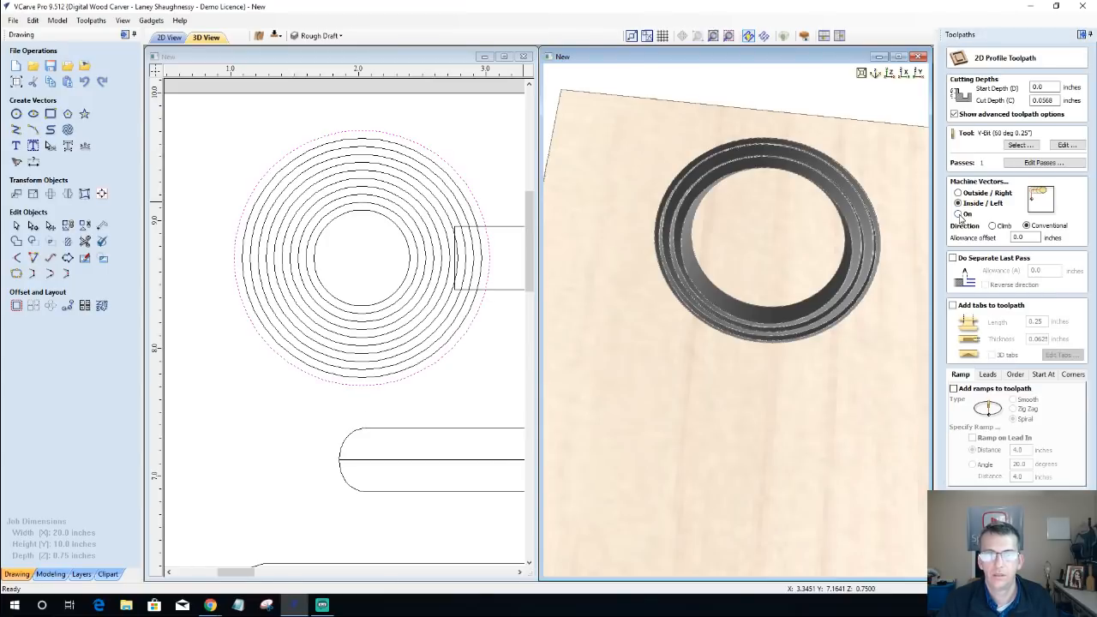
pyautogui.click(958, 215)
pyautogui.click(997, 560)
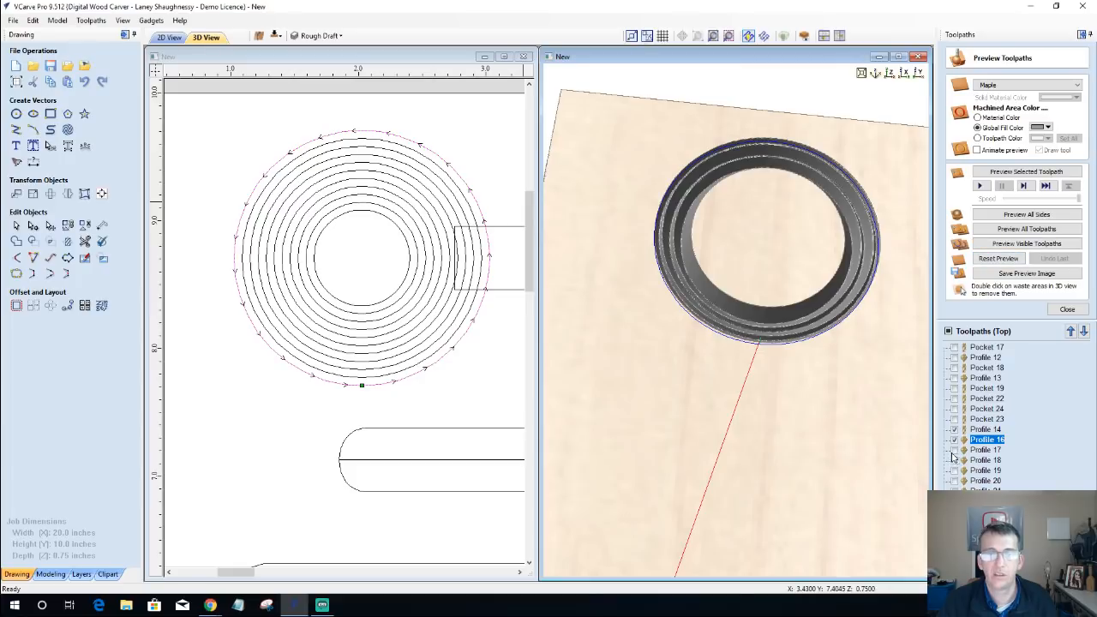
# Step: Change Profile 17 to machine on the vector, recalculate it, and reset the material preview
pyautogui.click(986, 450)
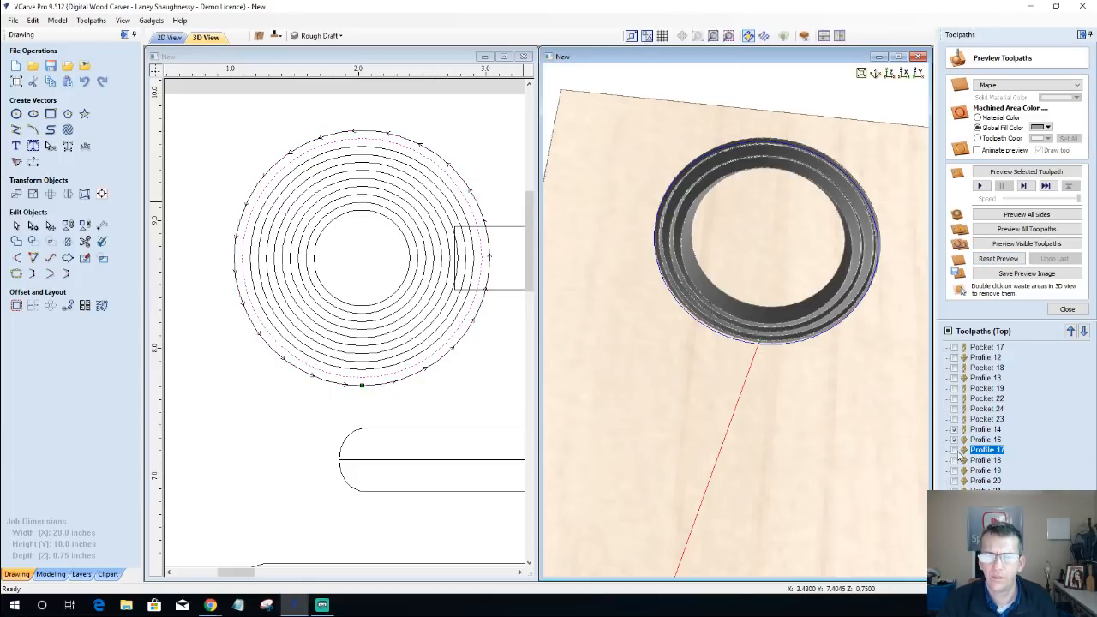
pyautogui.doubleClick(986, 450)
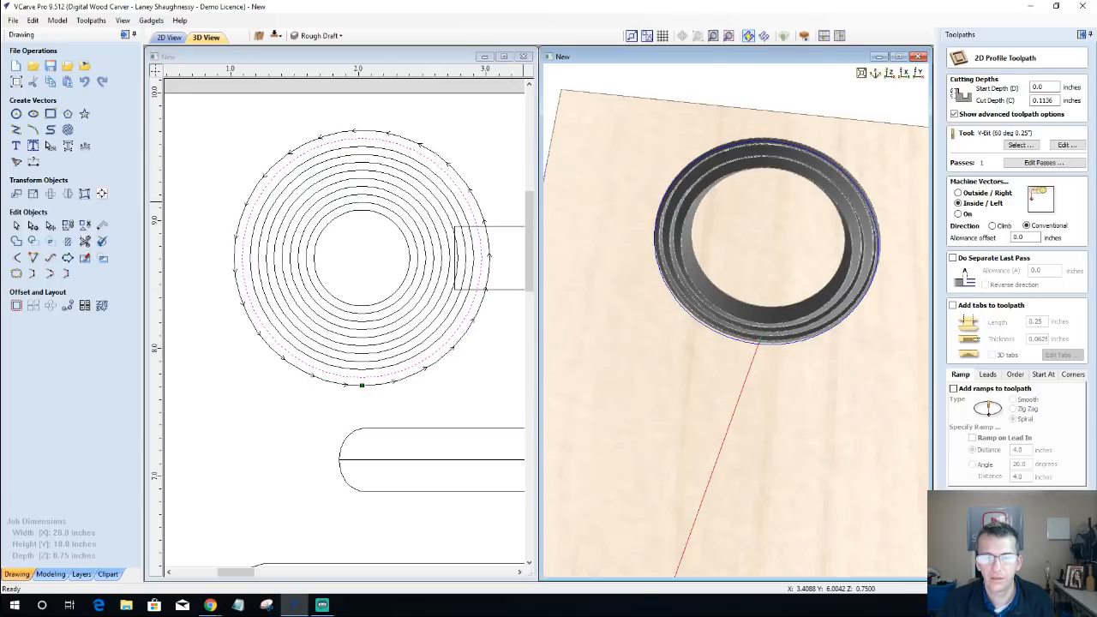
pyautogui.click(958, 213)
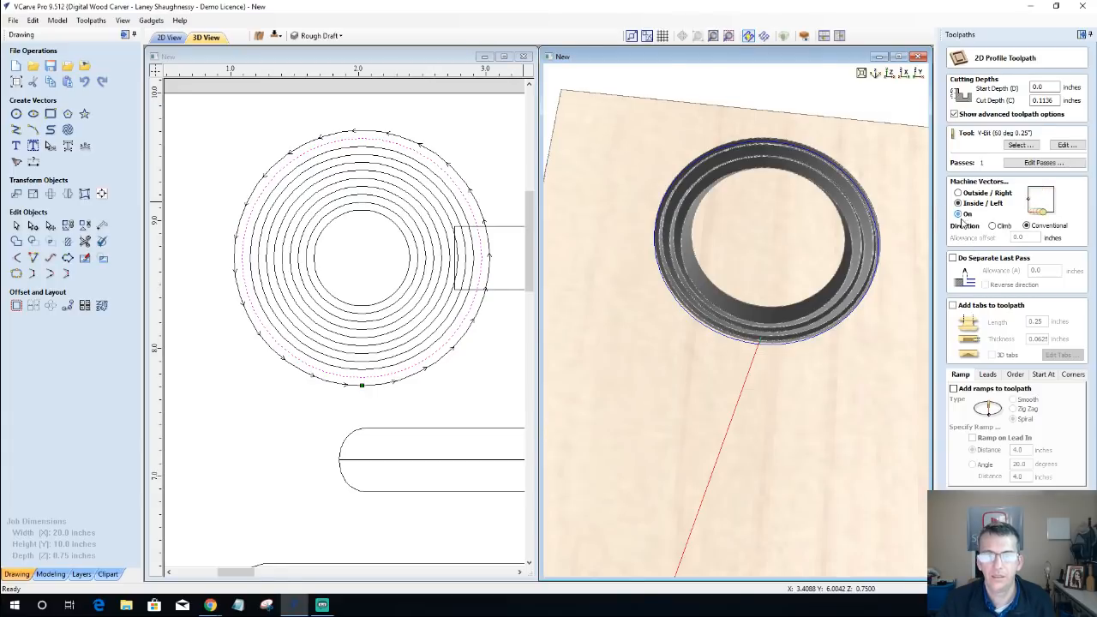
pyautogui.click(987, 557)
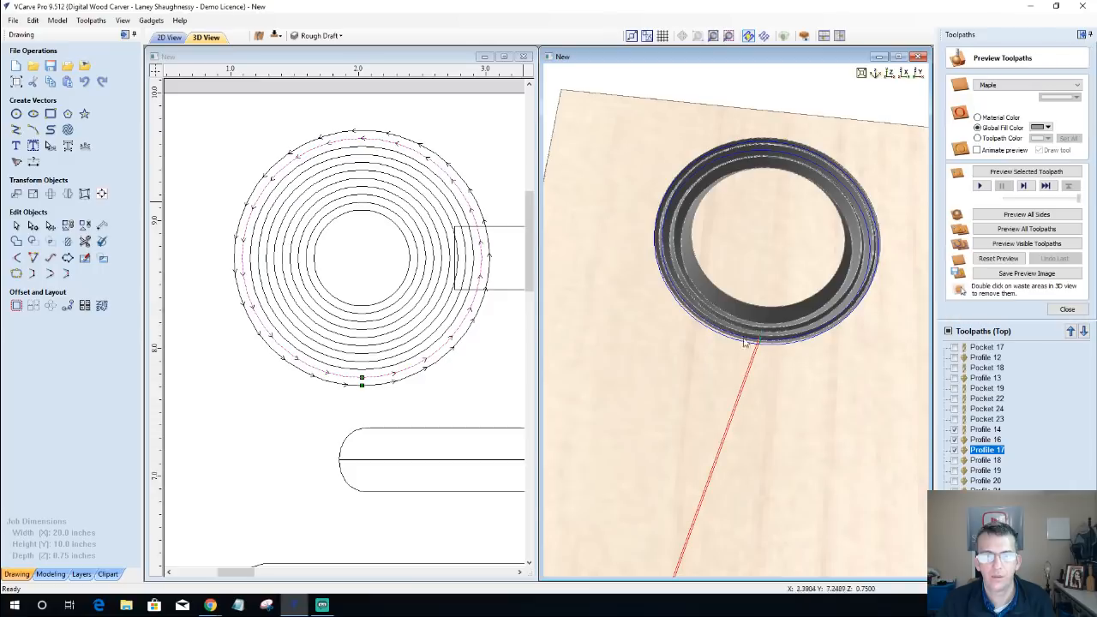
pyautogui.click(994, 259)
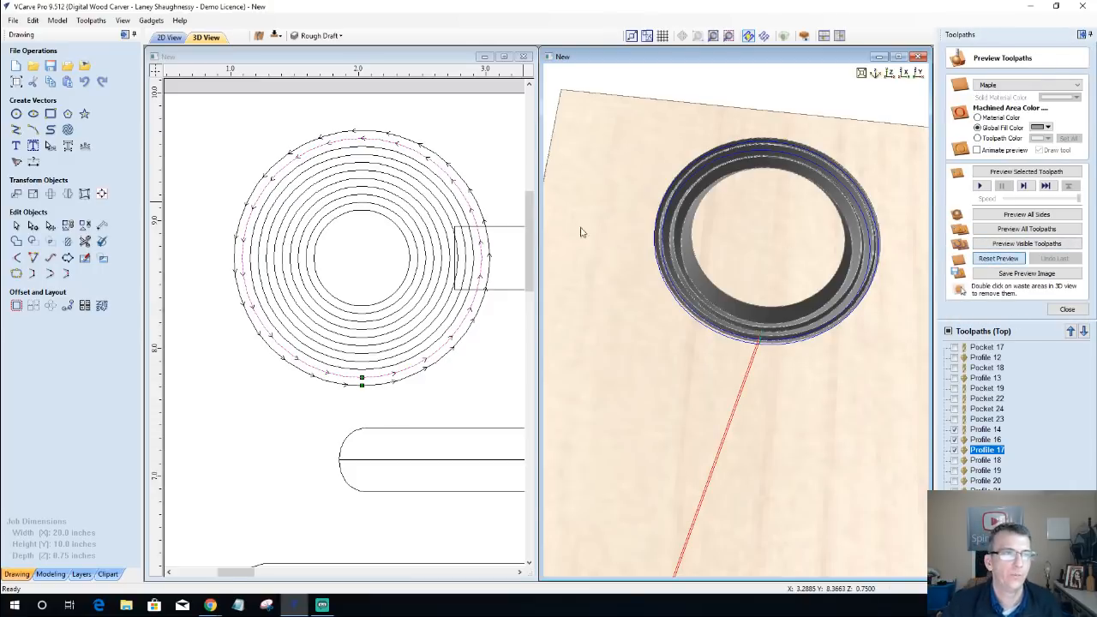
# Step: Draw a square-cornered rectangle about 3.4 inches wide in the empty area above the job and set its height to .625 inches
pyautogui.scroll(-8, 226, 290)
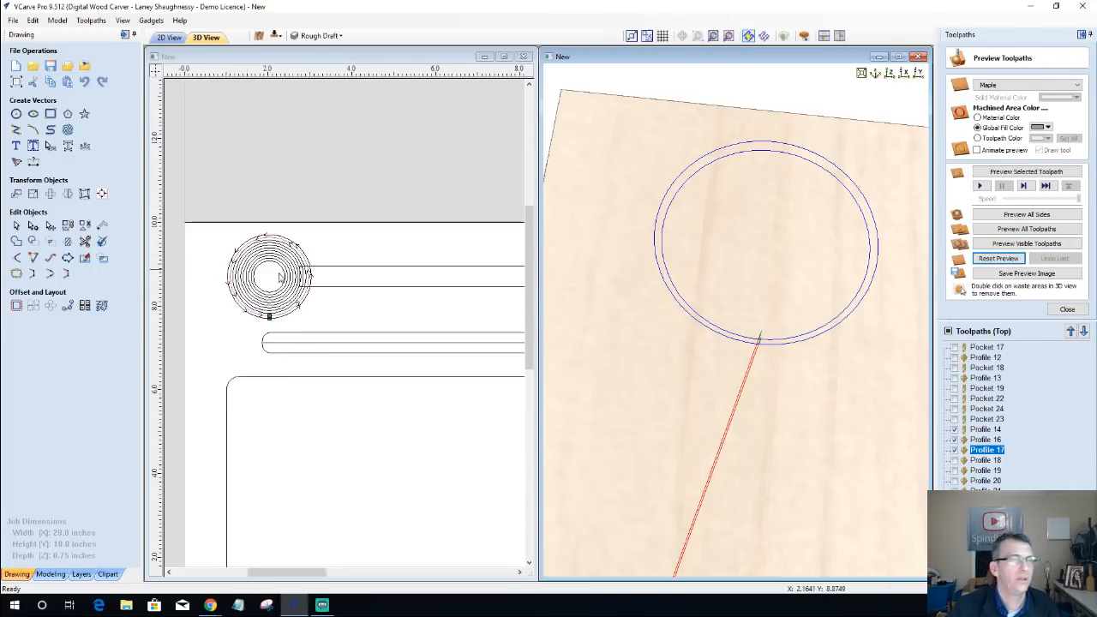
pyautogui.scroll(5, 386, 271)
pyautogui.scroll(-6, 395, 214)
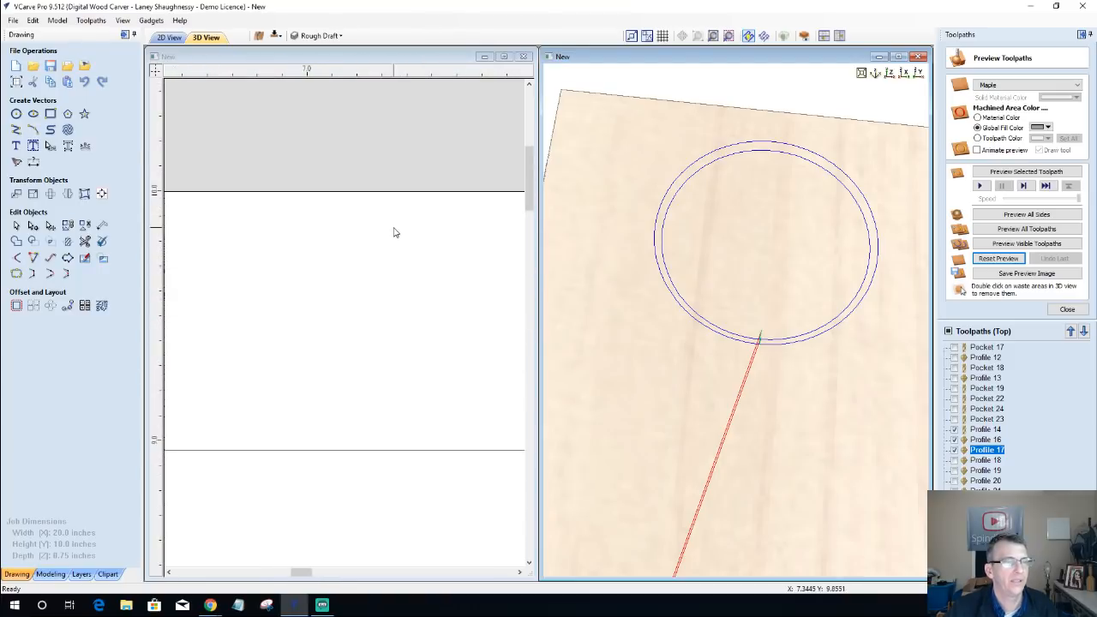
pyautogui.scroll(6, 387, 200)
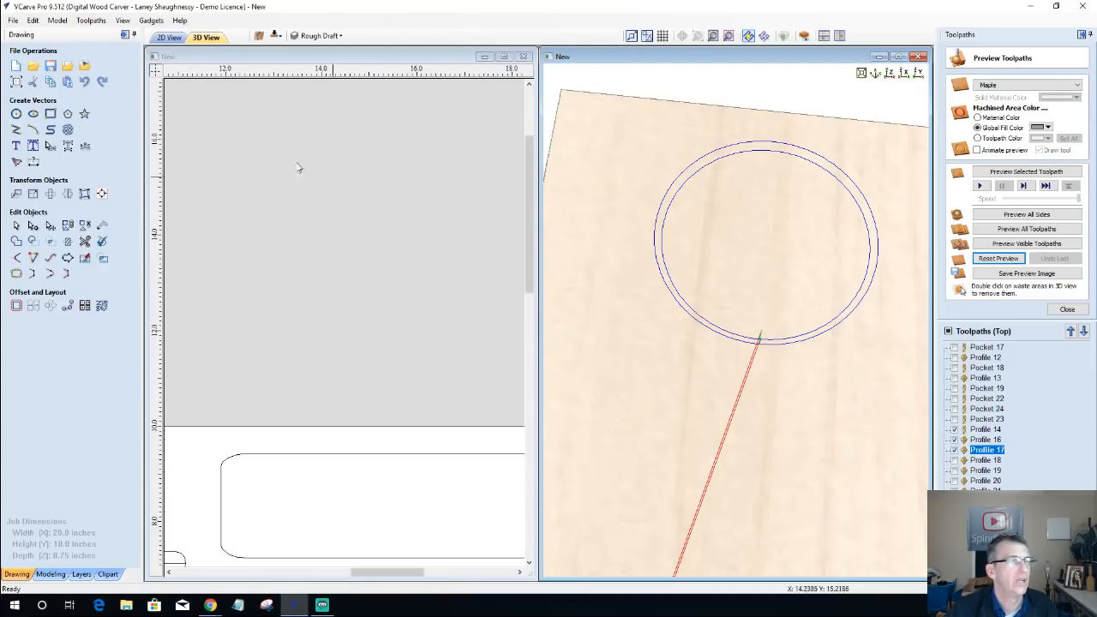
pyautogui.click(51, 114)
pyautogui.moveTo(307, 204)
pyautogui.mouseDown()
pyautogui.moveTo(451, 296)
pyautogui.moveTo(474, 299)
pyautogui.moveTo(472, 245)
pyautogui.moveTo(468, 268)
pyautogui.mouseUp()
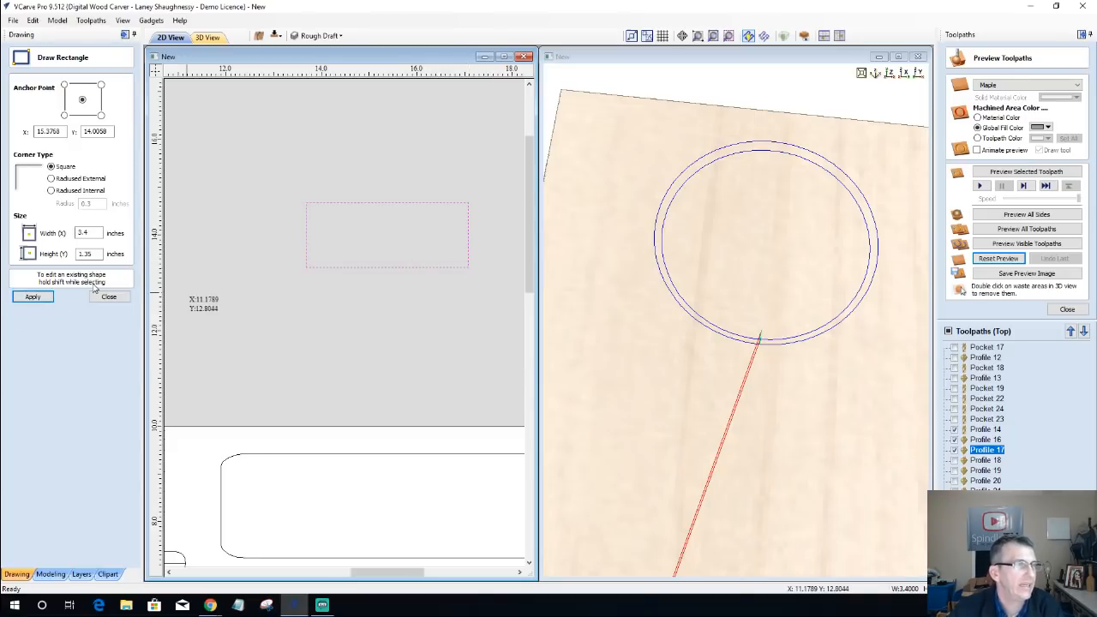
pyautogui.moveTo(99, 254); pyautogui.dragTo(27, 262)
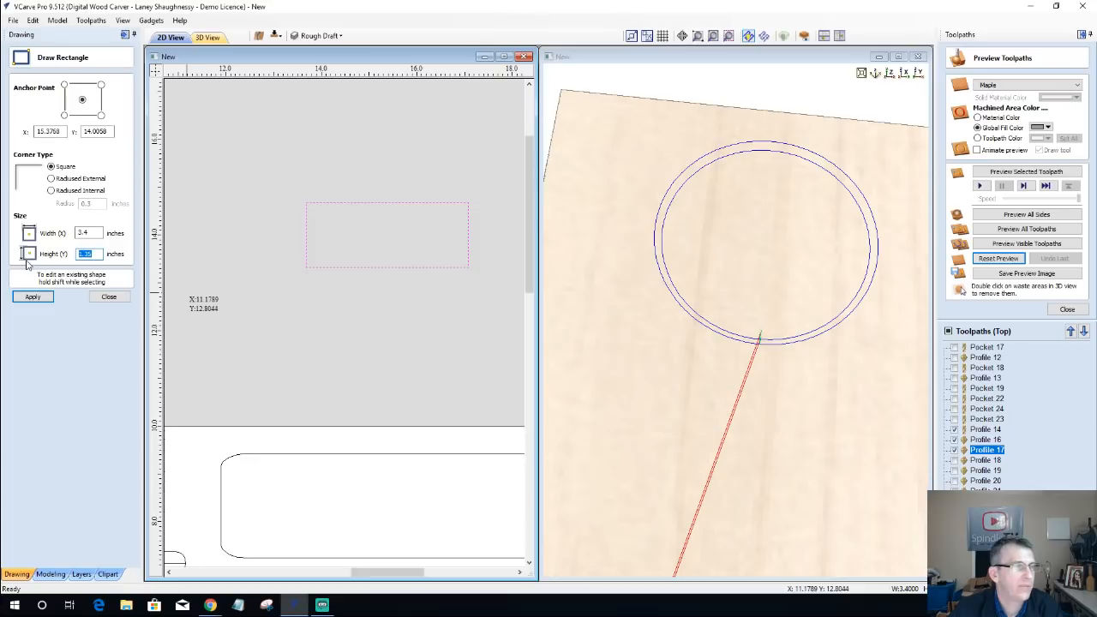
pyautogui.write('.62')
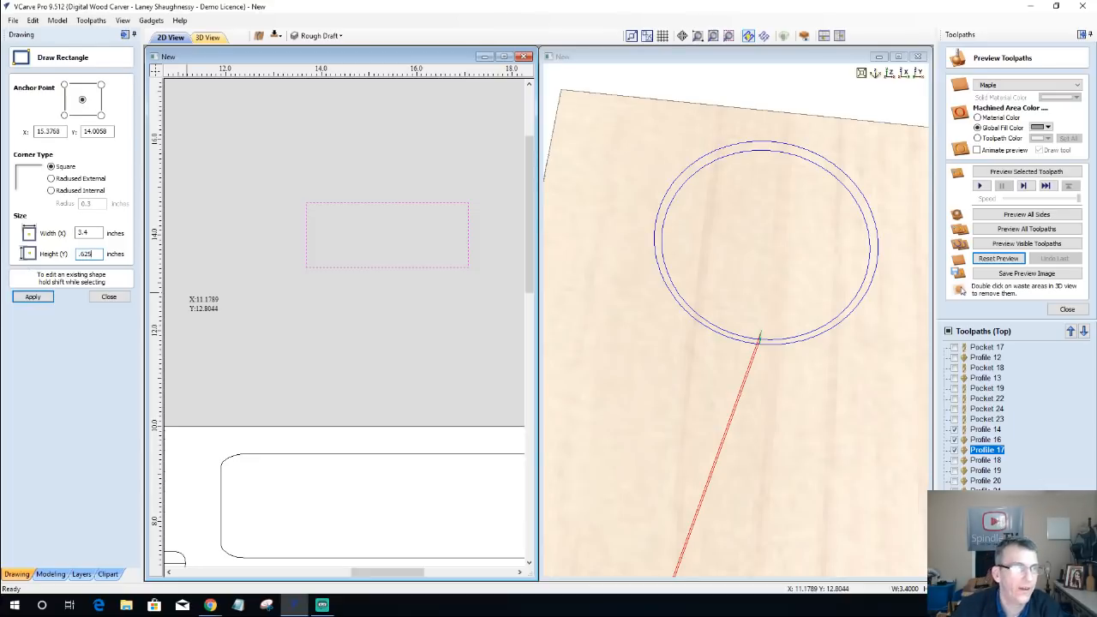
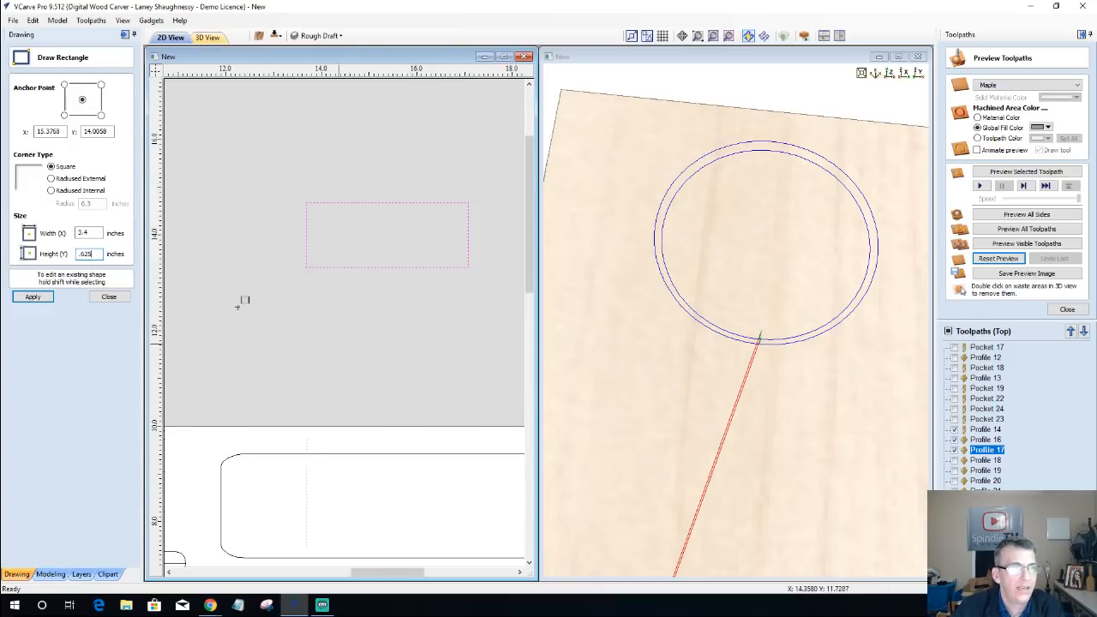
# Step: Check the size of the outermost circle in the concentric ring pattern
pyautogui.scroll(-5, 284, 337)
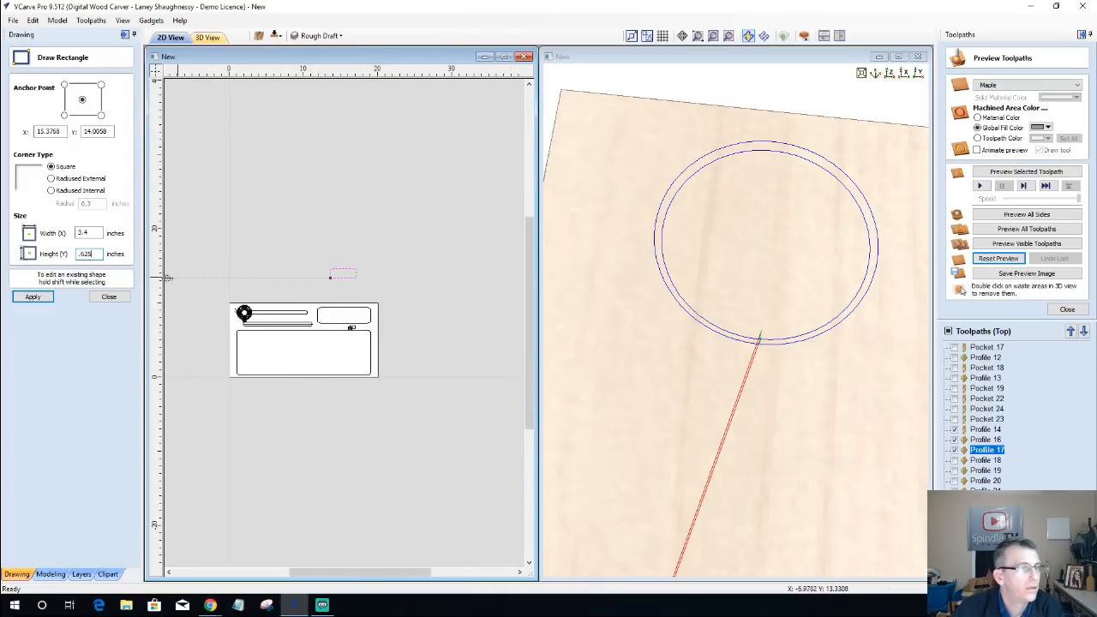
pyautogui.click(110, 297)
pyautogui.scroll(8, 257, 322)
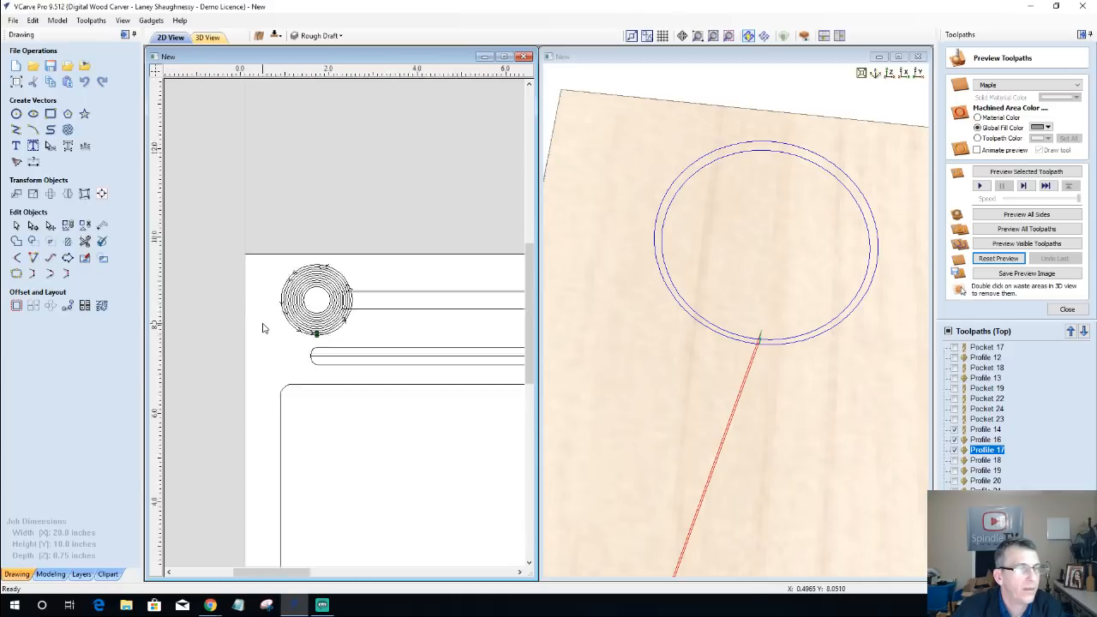
pyautogui.click(324, 320)
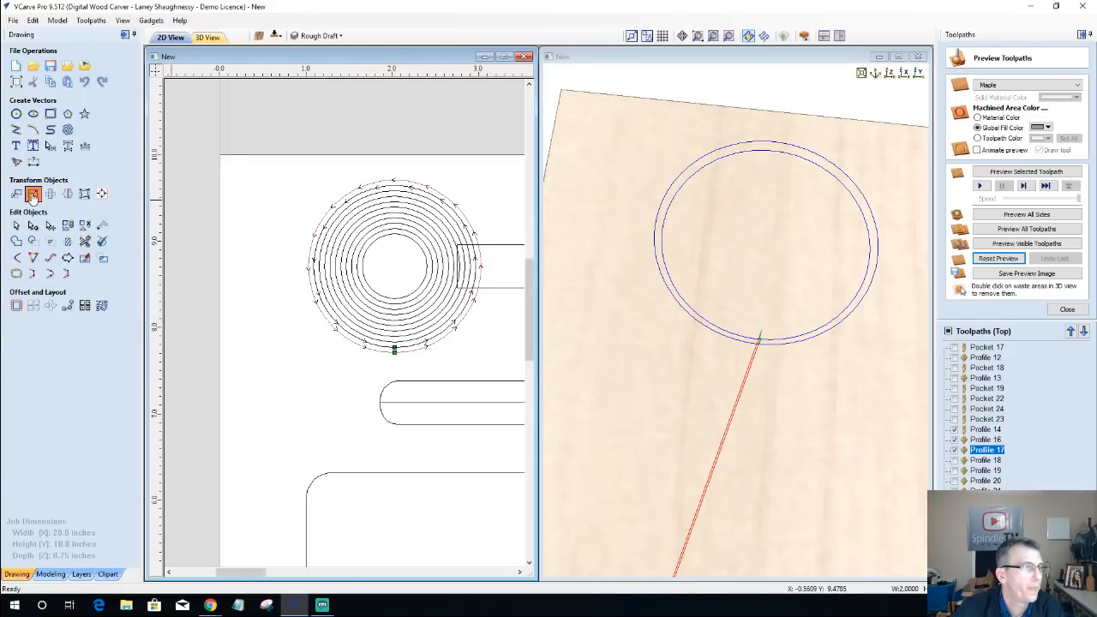
pyautogui.click(33, 194)
pyautogui.click(109, 230)
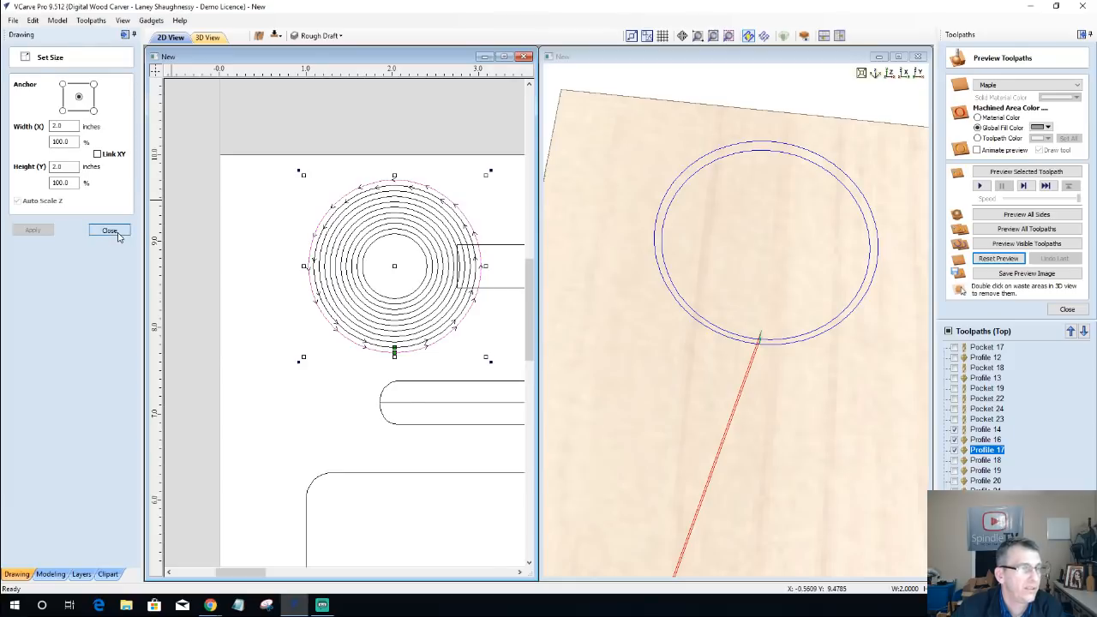
# Step: Resize the existing rectangle above the board to 1 inch wide and 0.625 inches high
pyautogui.scroll(-3, 250, 304)
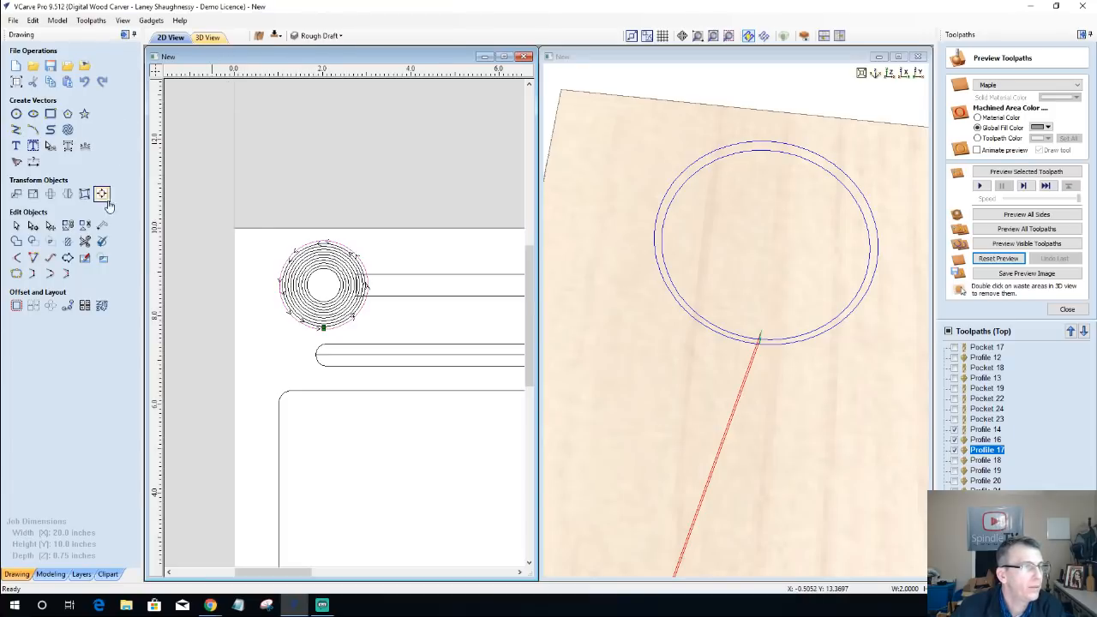
pyautogui.scroll(-2, 253, 220)
pyautogui.scroll(-3, 247, 238)
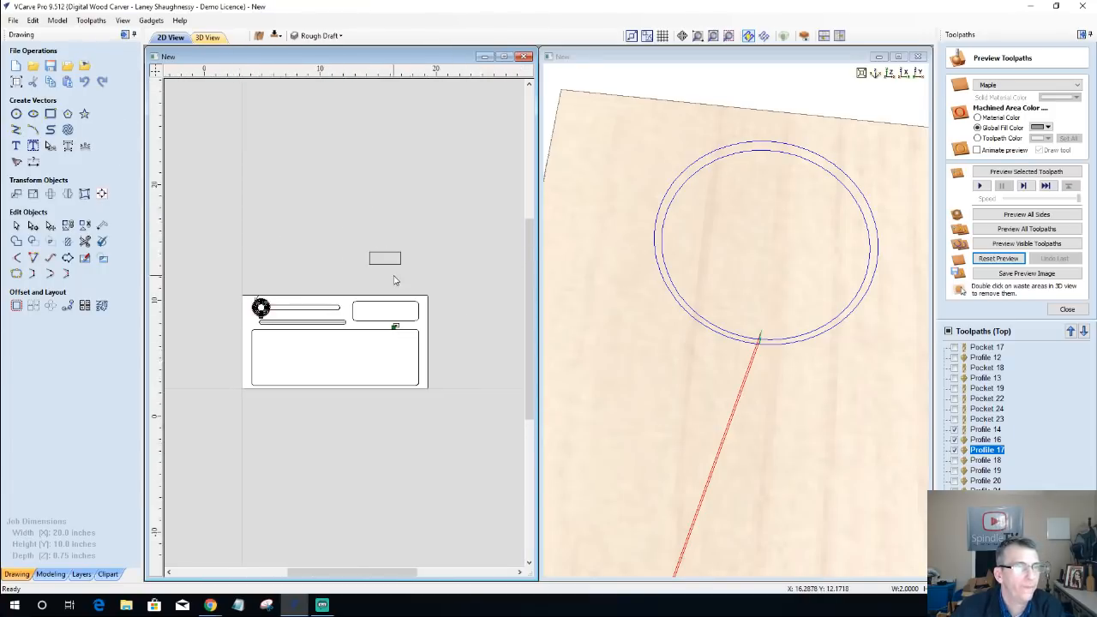
pyautogui.scroll(4, 367, 154)
pyautogui.scroll(3, 328, 156)
pyautogui.scroll(-1, 228, 176)
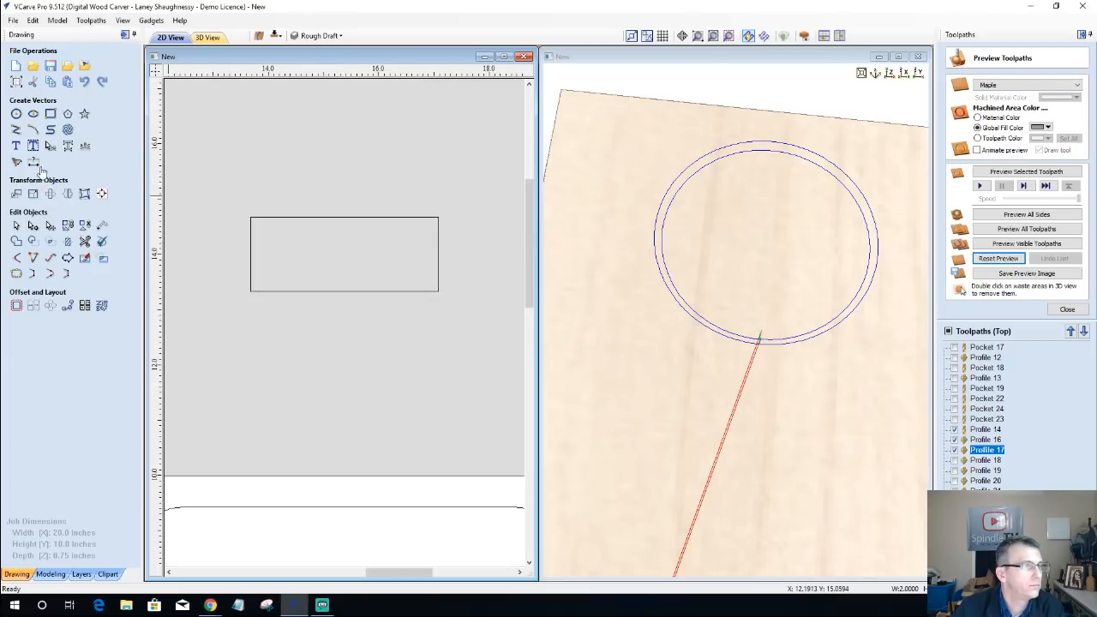
pyautogui.click(51, 113)
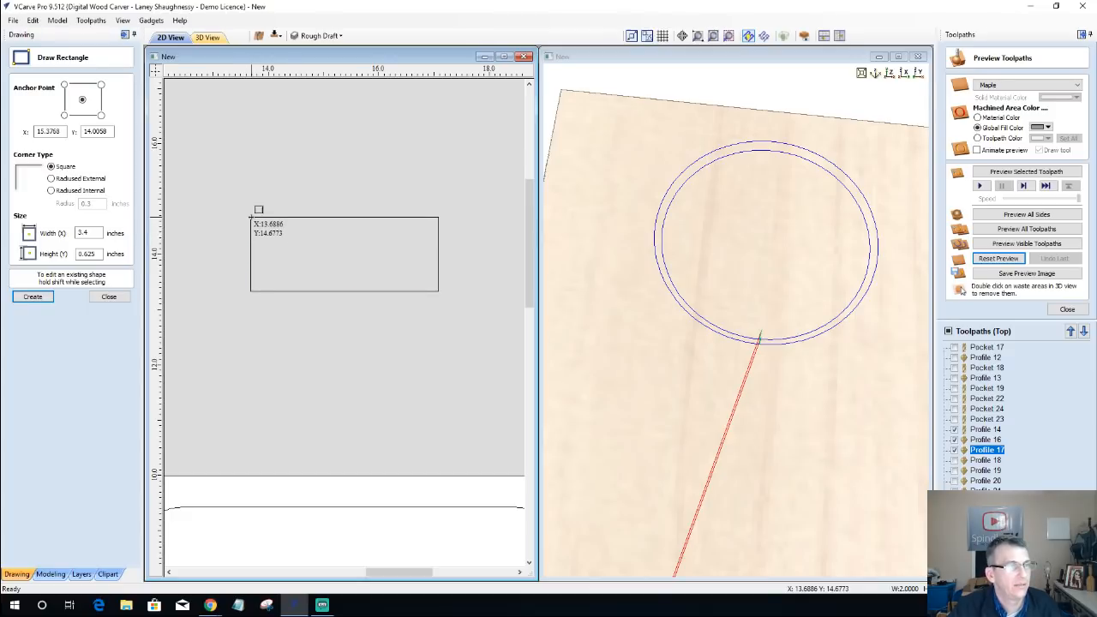
pyautogui.click(252, 220)
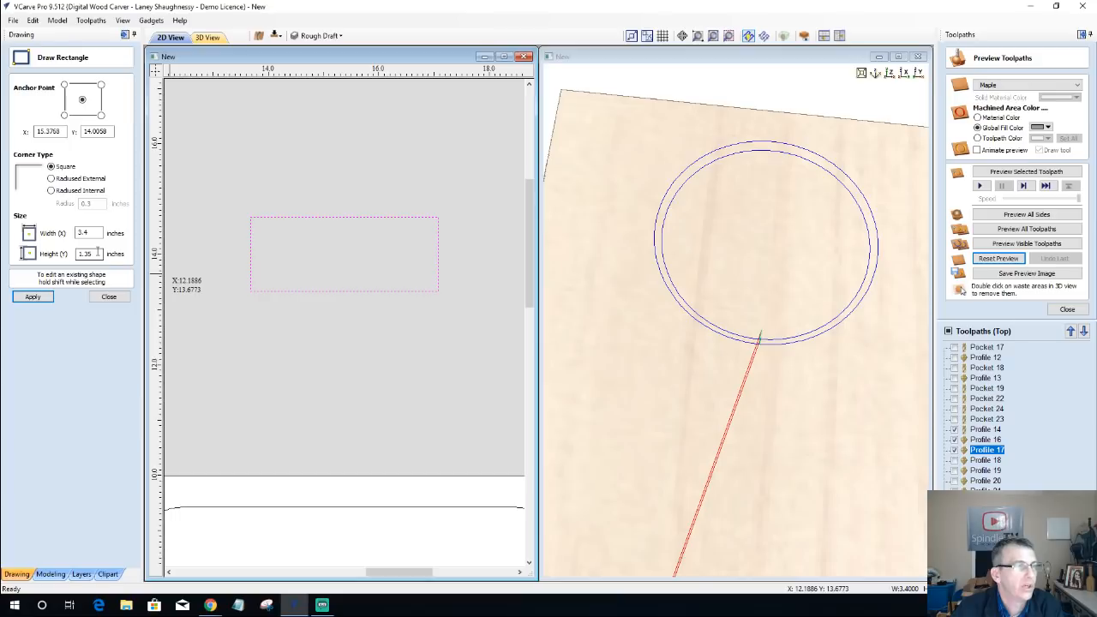
pyautogui.moveTo(99, 253); pyautogui.dragTo(82, 254)
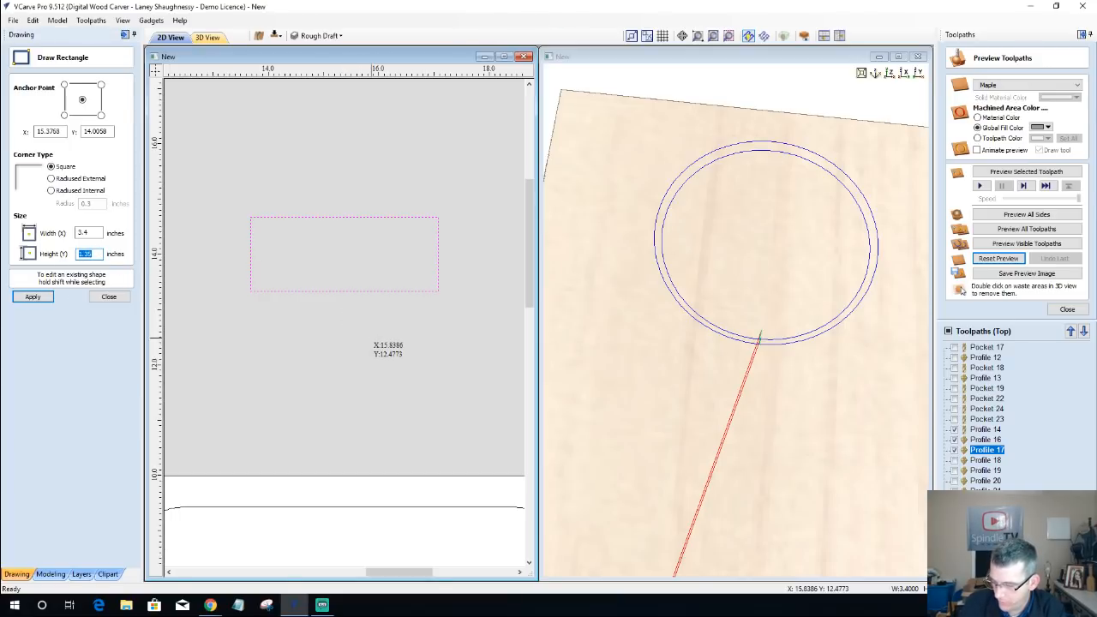
pyautogui.write('.62')
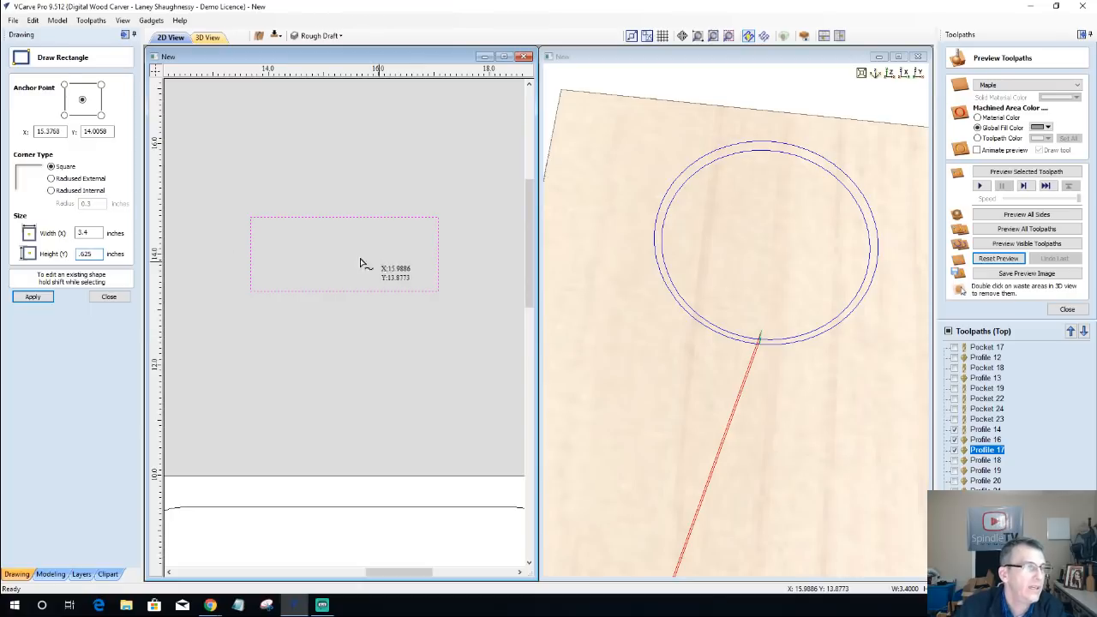
pyautogui.hotkey('shift', 'Tab')
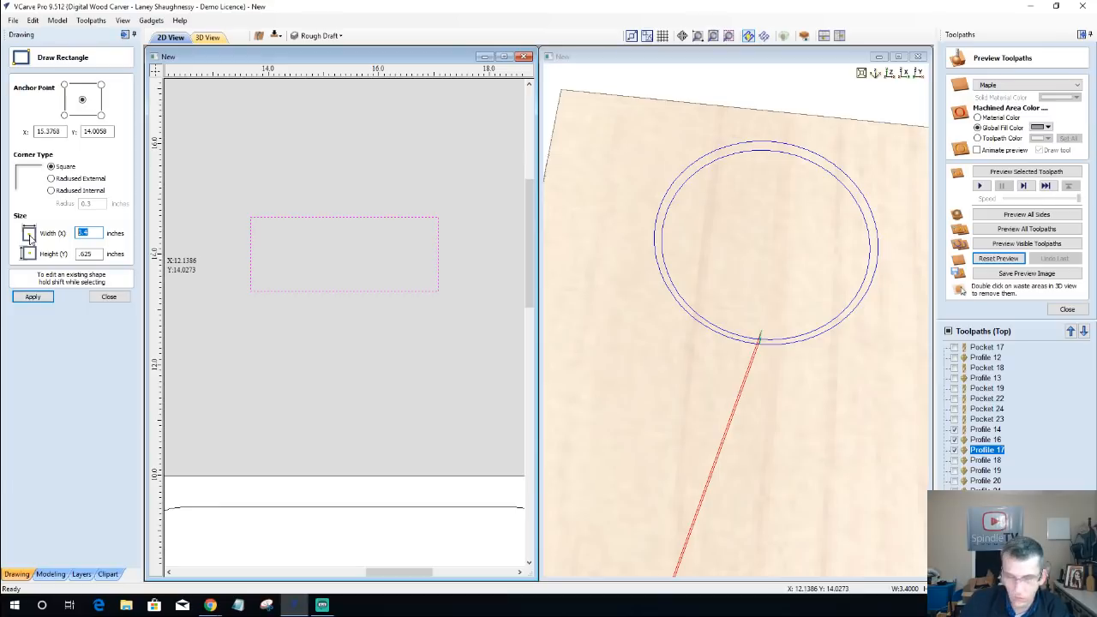
pyautogui.click(33, 297)
pyautogui.scroll(5, 296, 209)
pyautogui.scroll(-6, 300, 208)
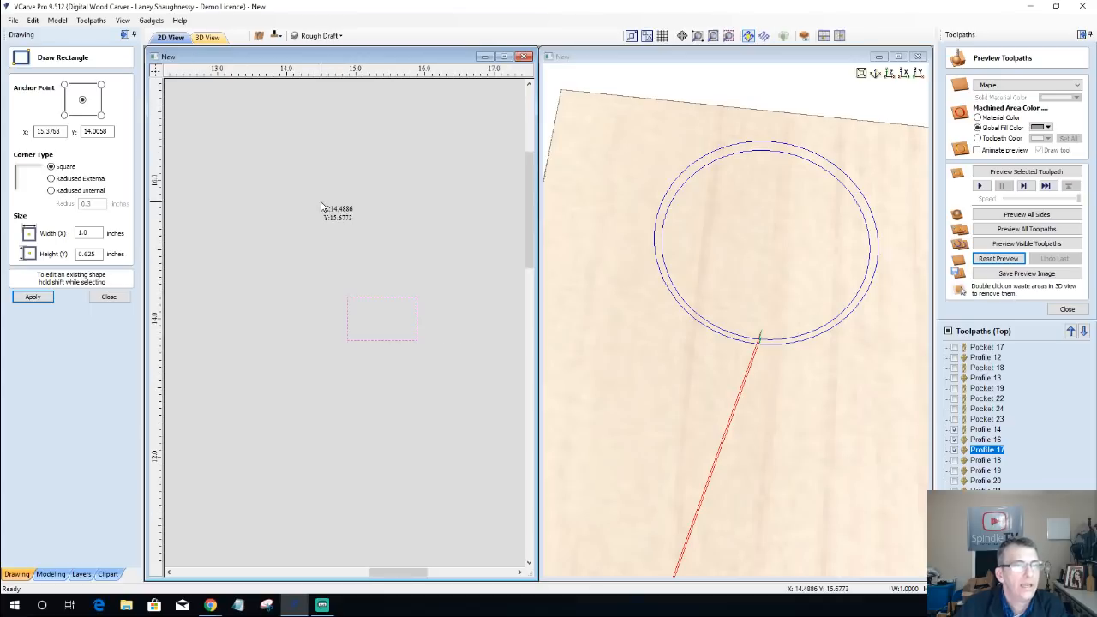
pyautogui.scroll(3, 356, 352)
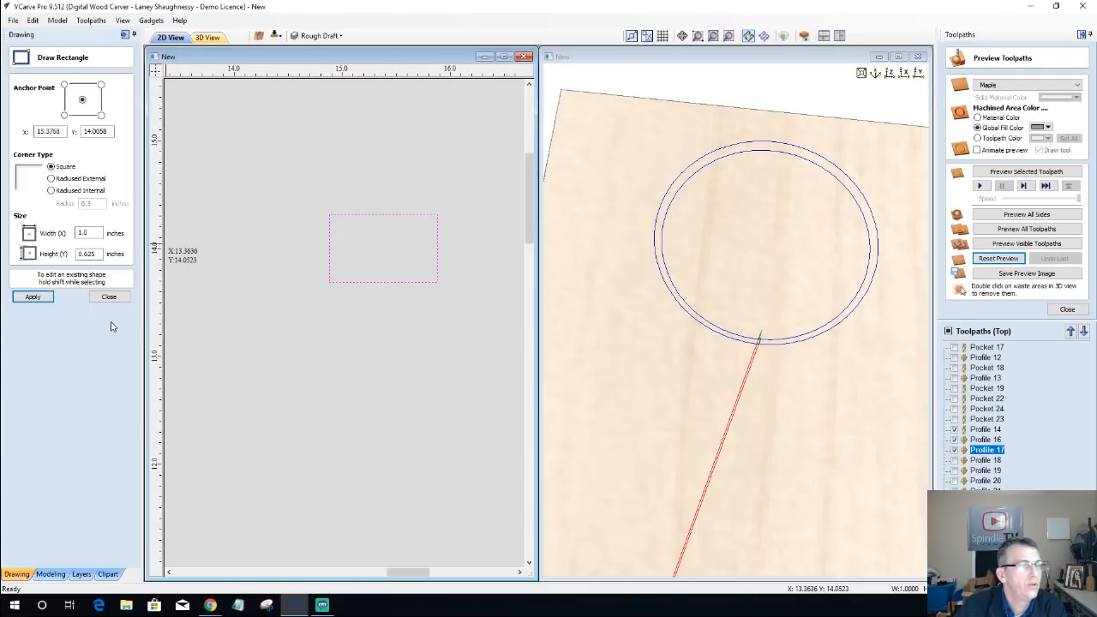
pyautogui.click(109, 297)
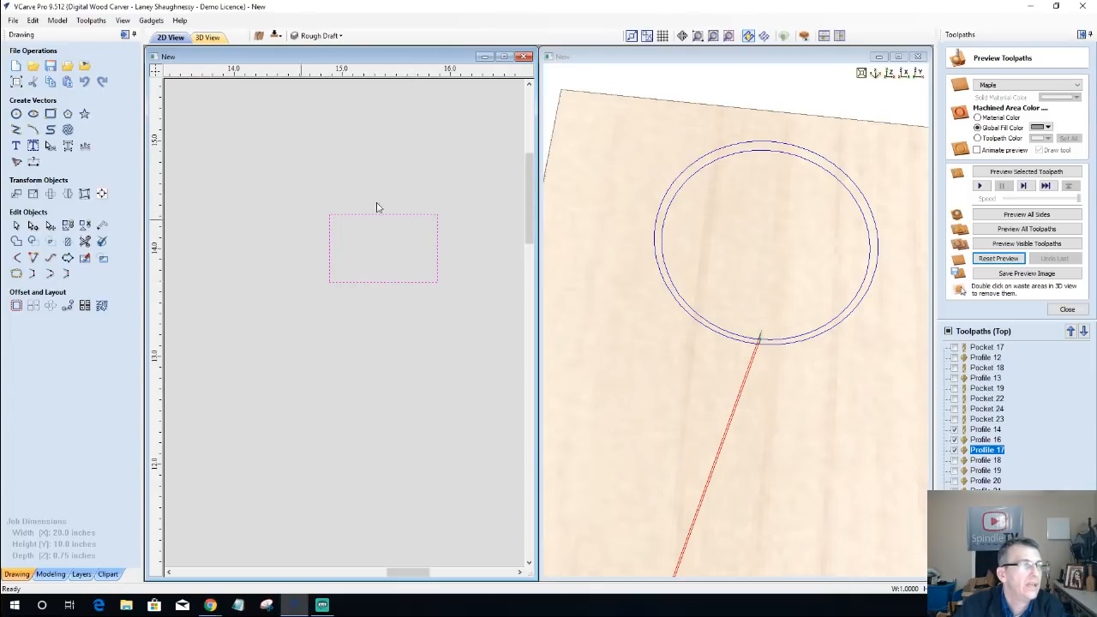
# Step: Draw a line about 0.72 inches long at 60 degrees from the small rectangle's lower-left corner to its top edge
pyautogui.click(16, 129)
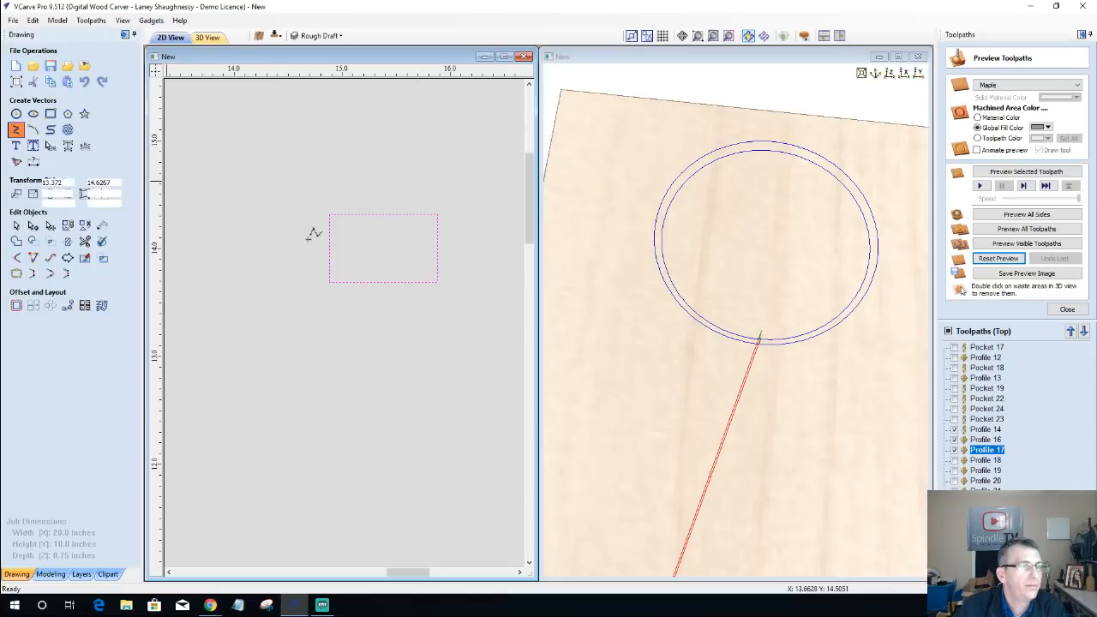
pyautogui.click(330, 281)
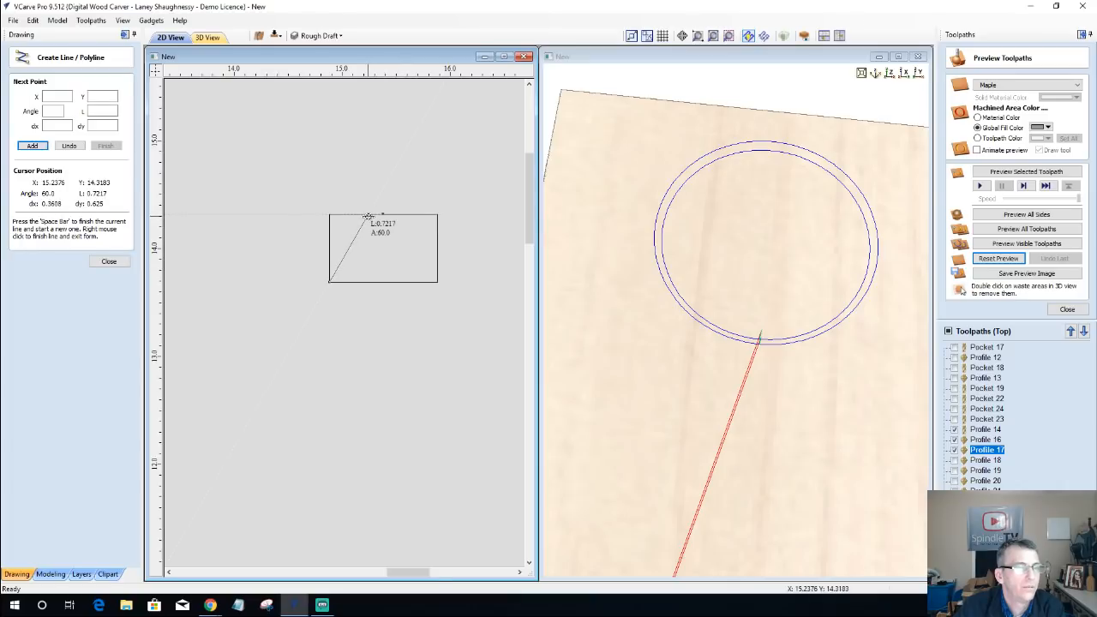
pyautogui.click(368, 215)
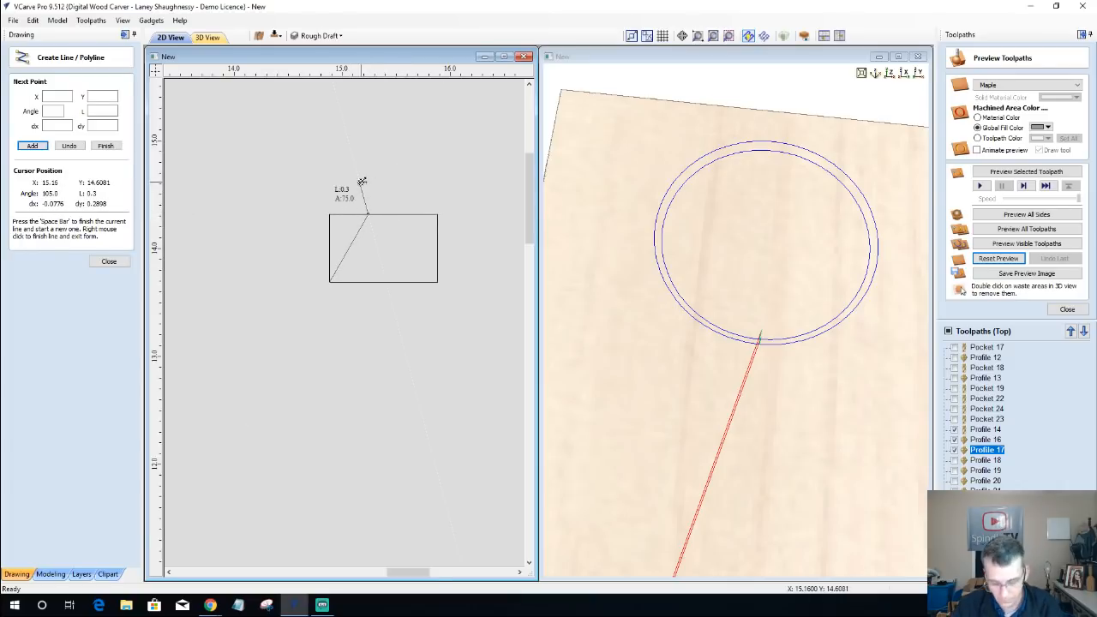
pyautogui.press('space')
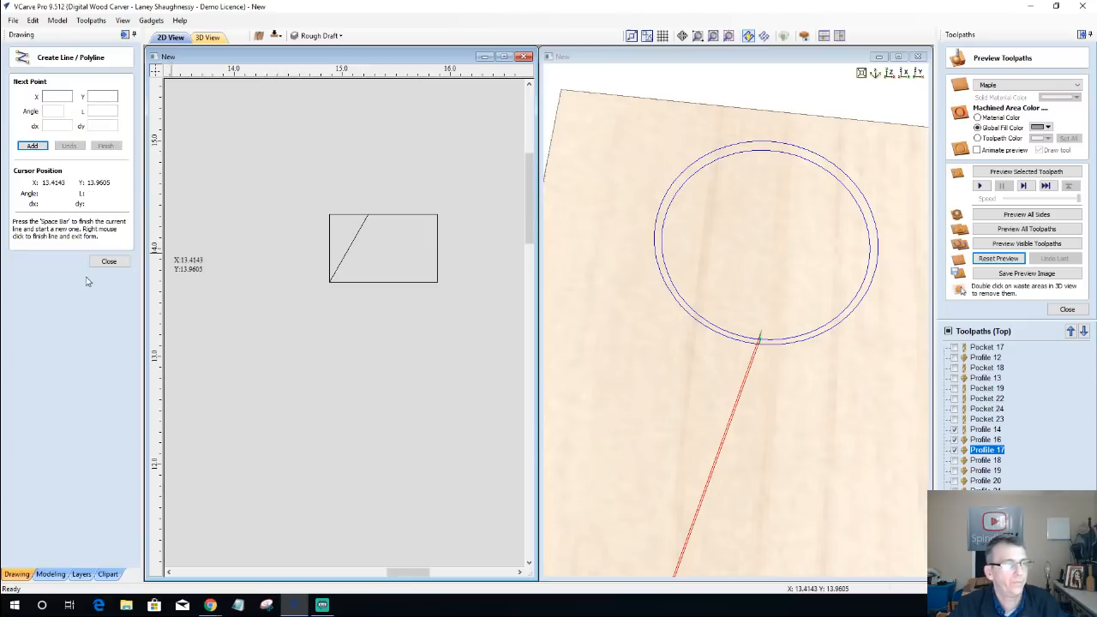
pyautogui.click(109, 261)
# Step: Move the diagonal line by a relative 0.5 inches in X within the small rectangle
pyautogui.scroll(2, 329, 281)
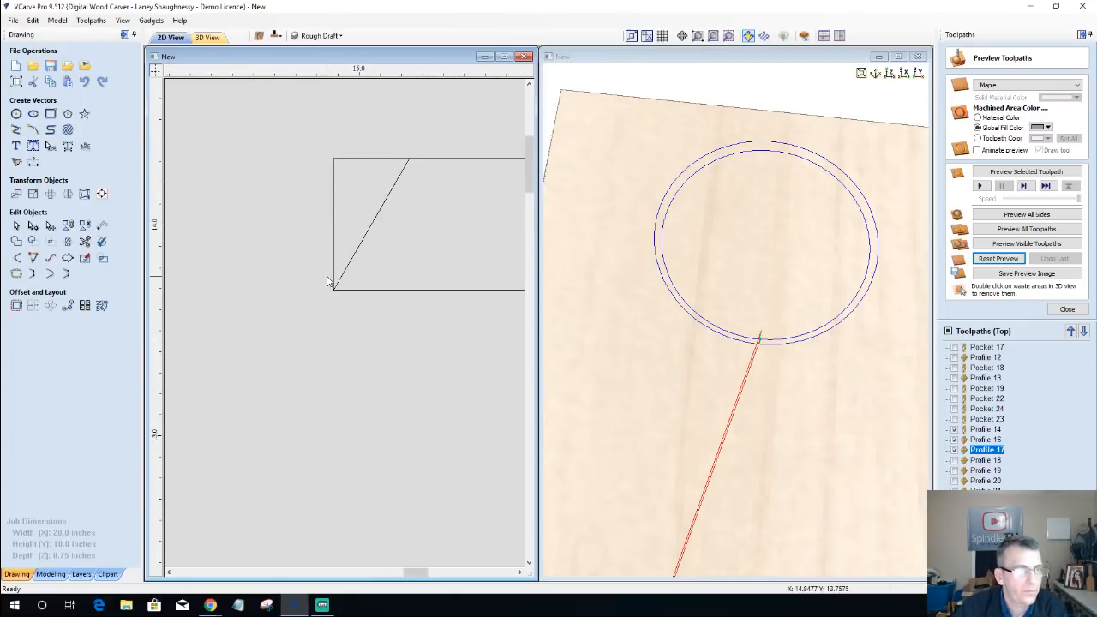
pyautogui.scroll(-4, 328, 285)
pyautogui.scroll(2, 436, 263)
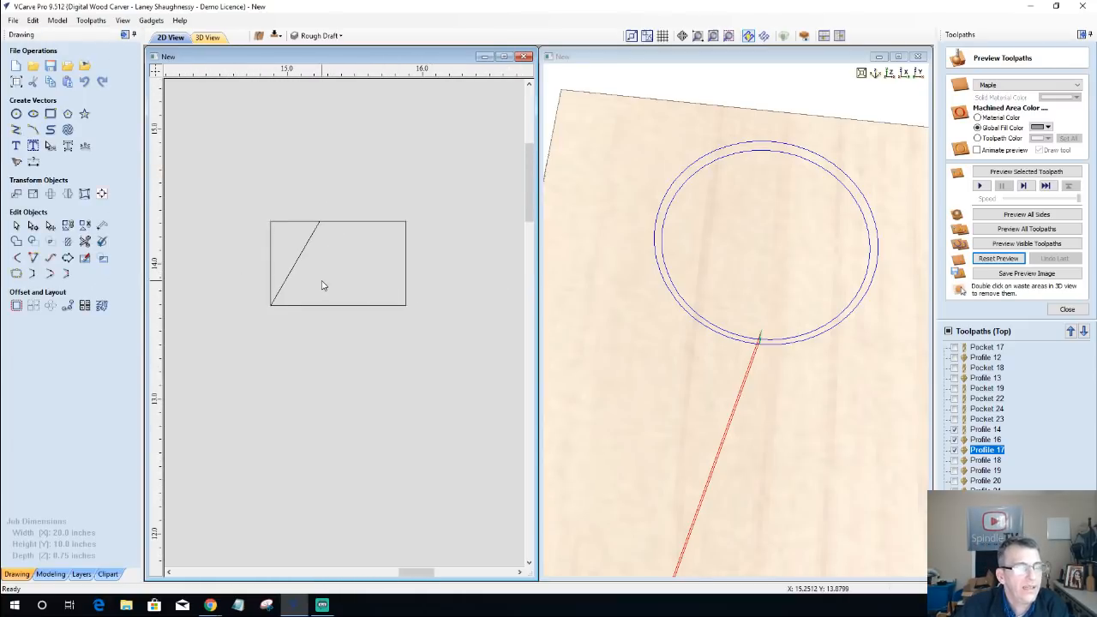
pyautogui.scroll(-1, 323, 286)
pyautogui.click(294, 278)
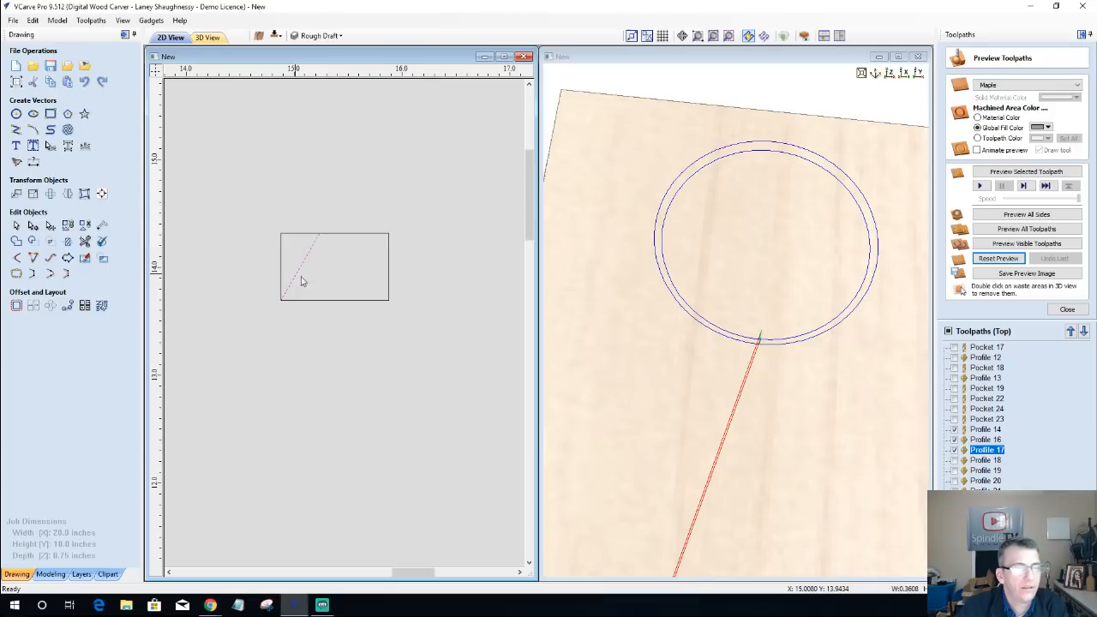
pyautogui.click(15, 196)
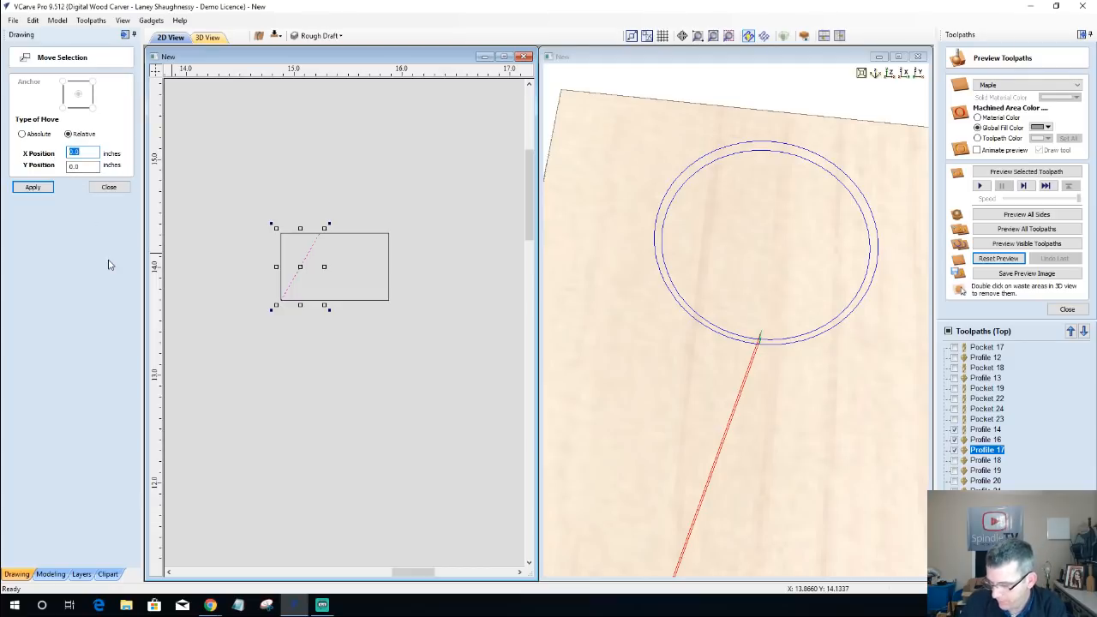
pyautogui.write('.5')
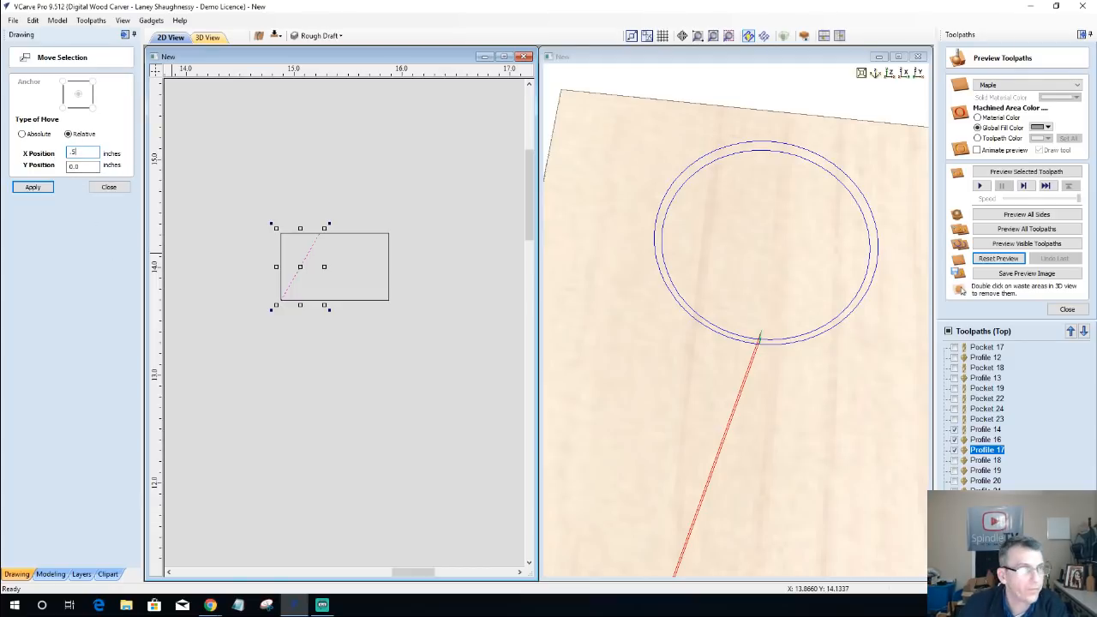
pyautogui.click(33, 187)
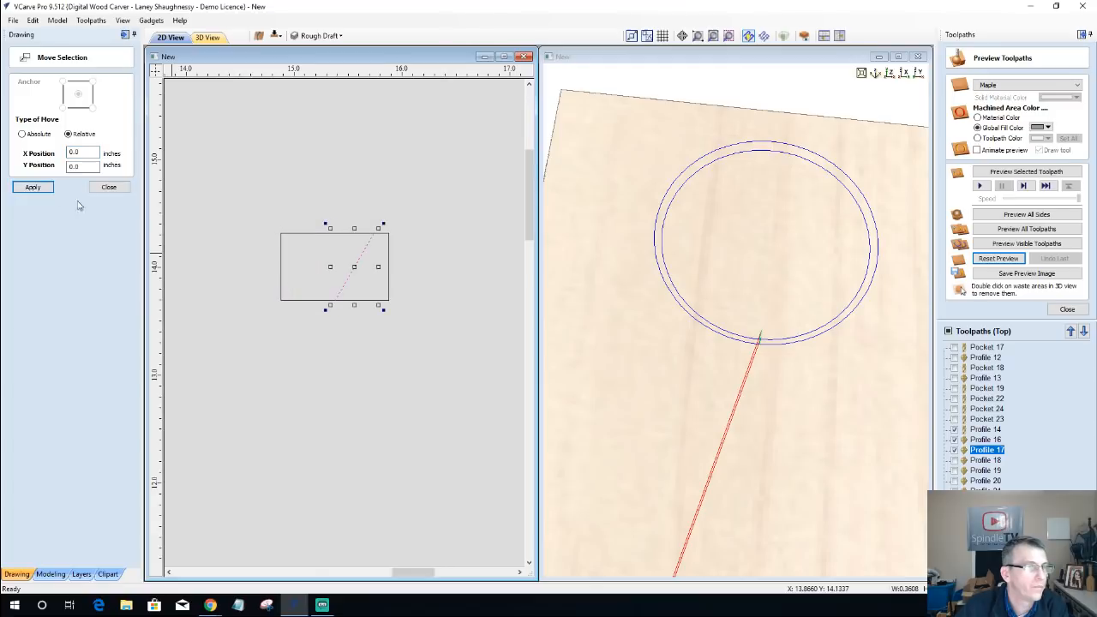
pyautogui.click(108, 187)
# Step: Draw an open V-shaped polyline about 0.3 inches wide above the small rectangle, pointing downward
pyautogui.scroll(2, 369, 306)
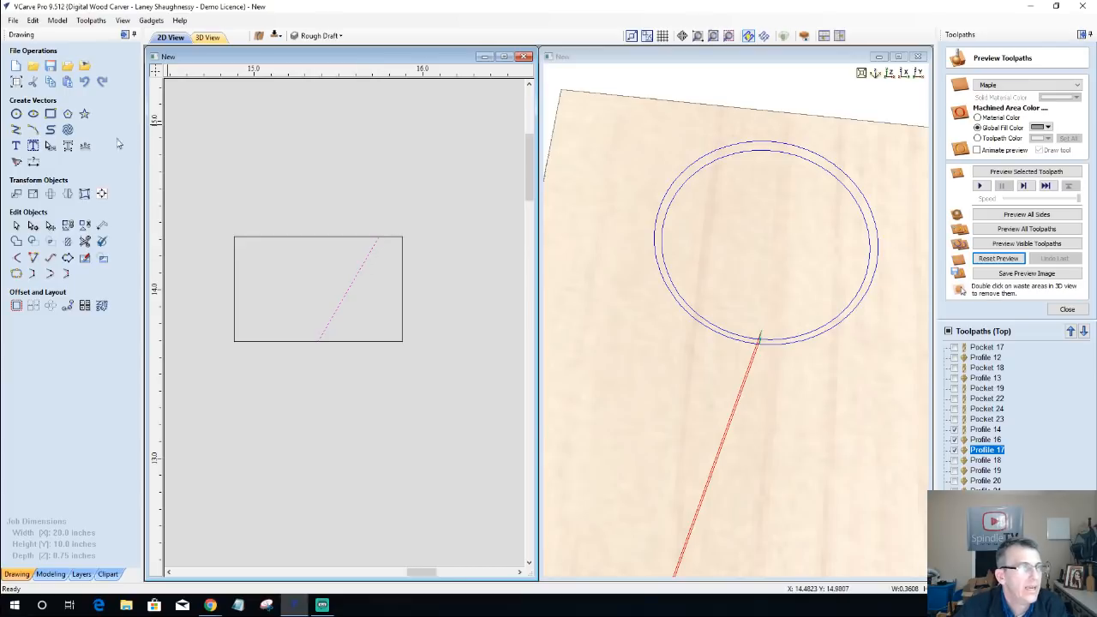
pyautogui.click(15, 130)
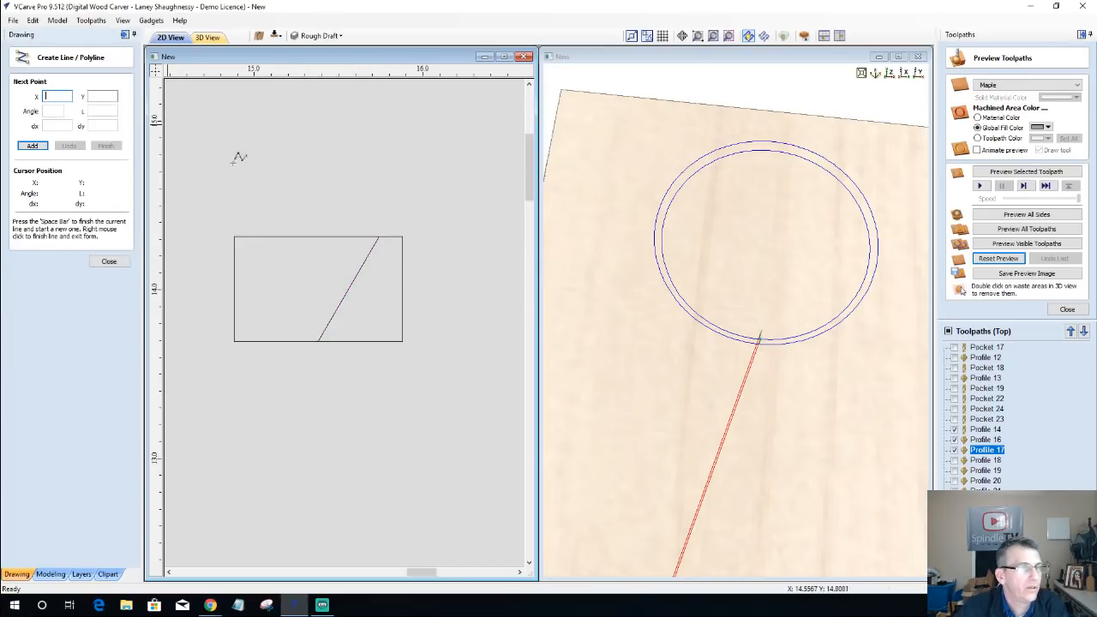
pyautogui.click(295, 170)
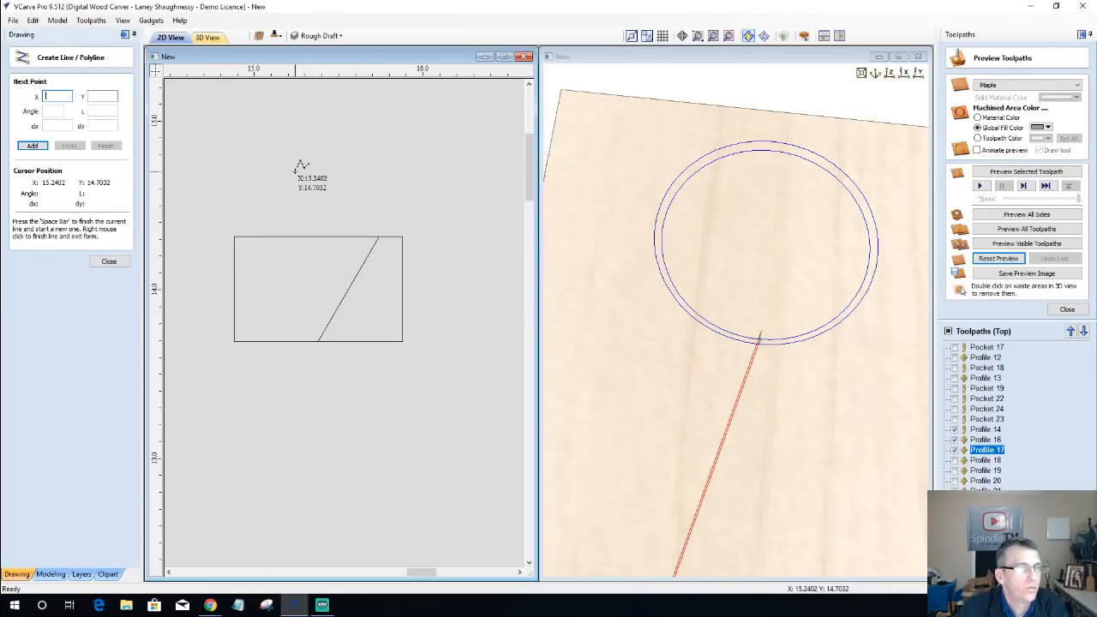
pyautogui.click(320, 215)
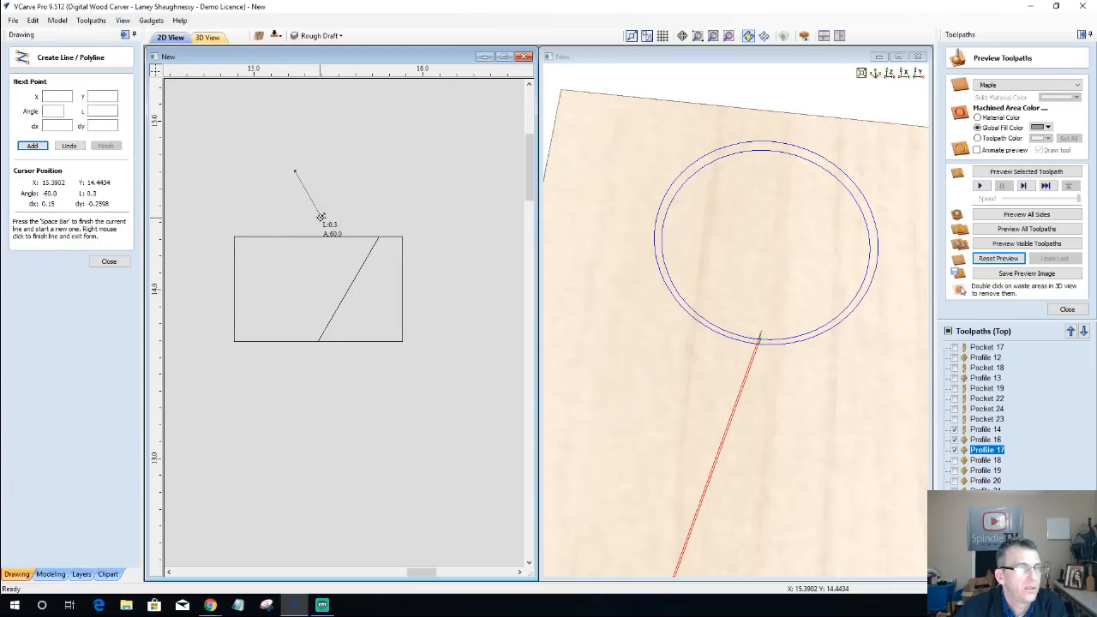
pyautogui.click(347, 172)
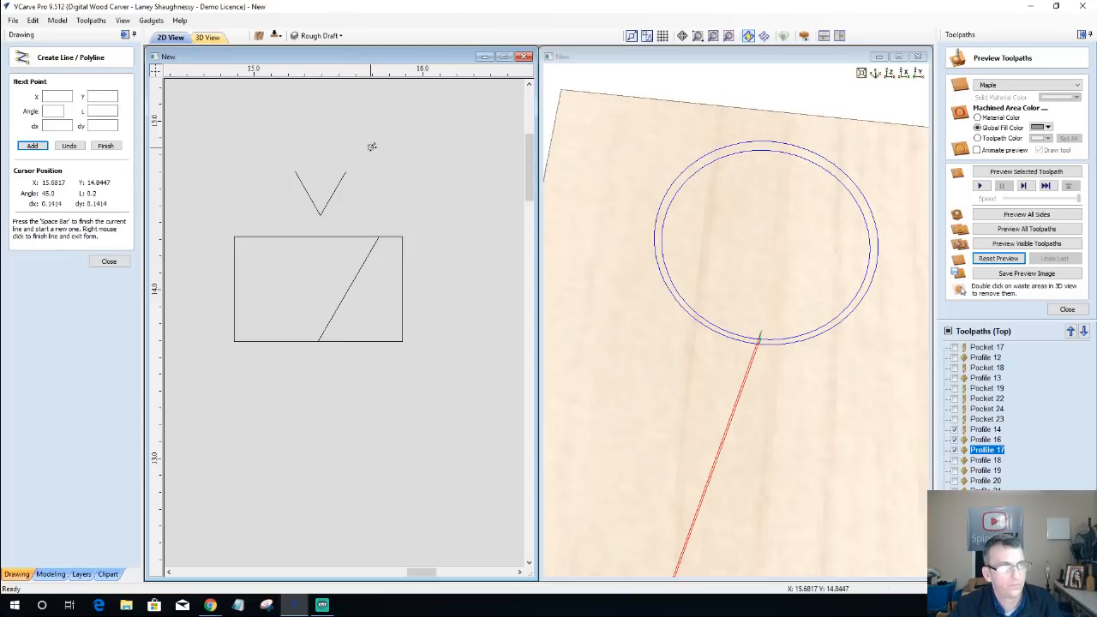
pyautogui.click(109, 262)
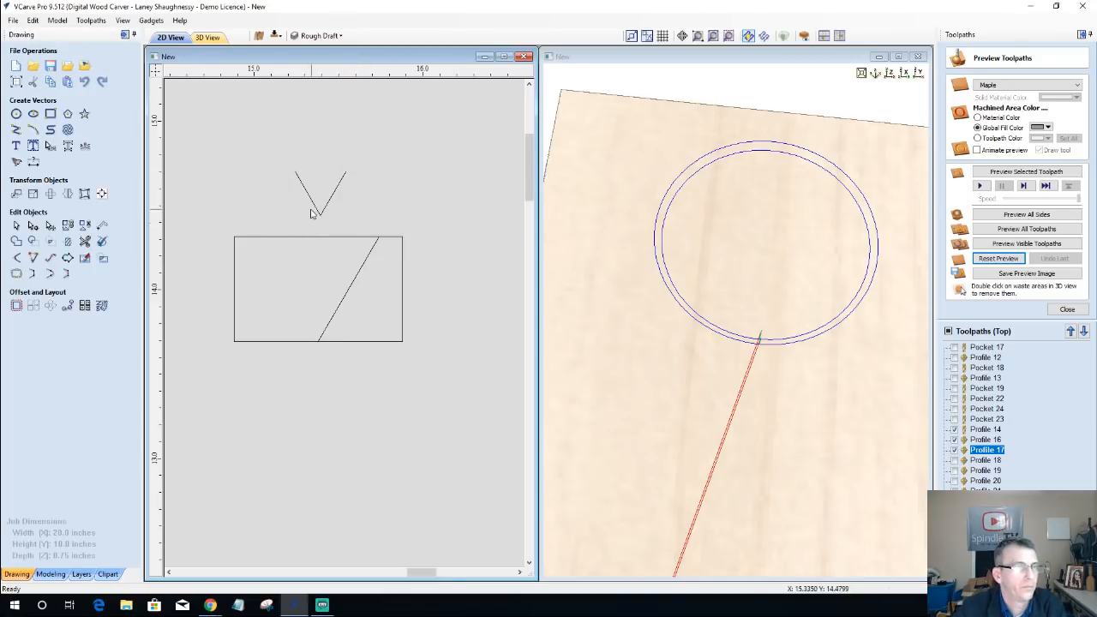
# Step: Trace the V shape along the diagonal line to its lower end, and return it above the rectangle
pyautogui.click(321, 216)
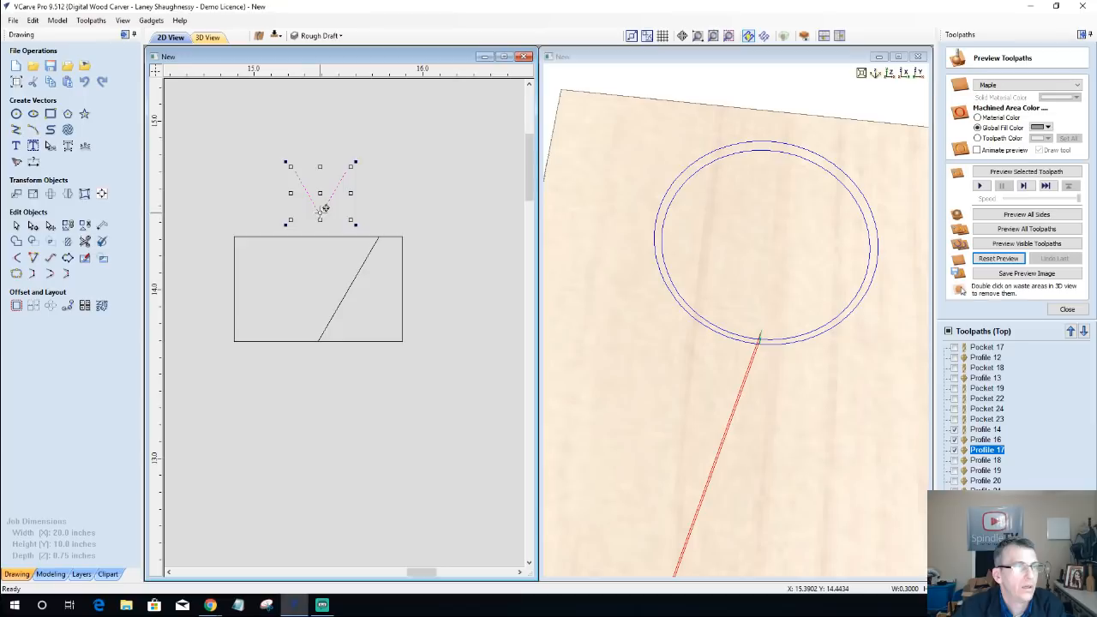
pyautogui.moveTo(324, 208); pyautogui.dragTo(316, 338)
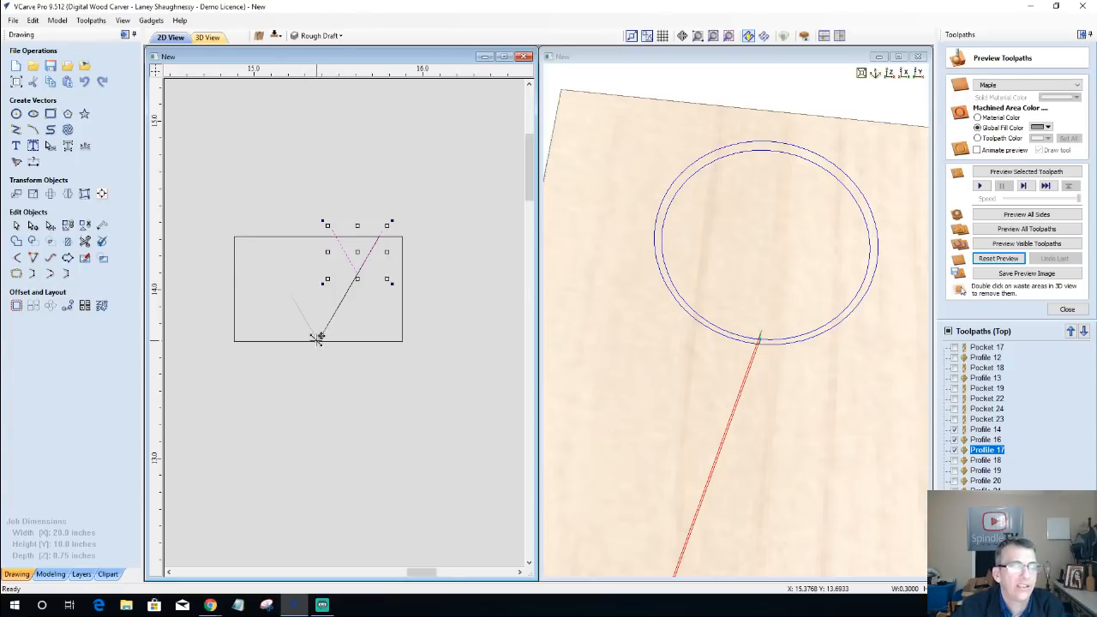
pyautogui.moveTo(317, 336); pyautogui.dragTo(324, 169)
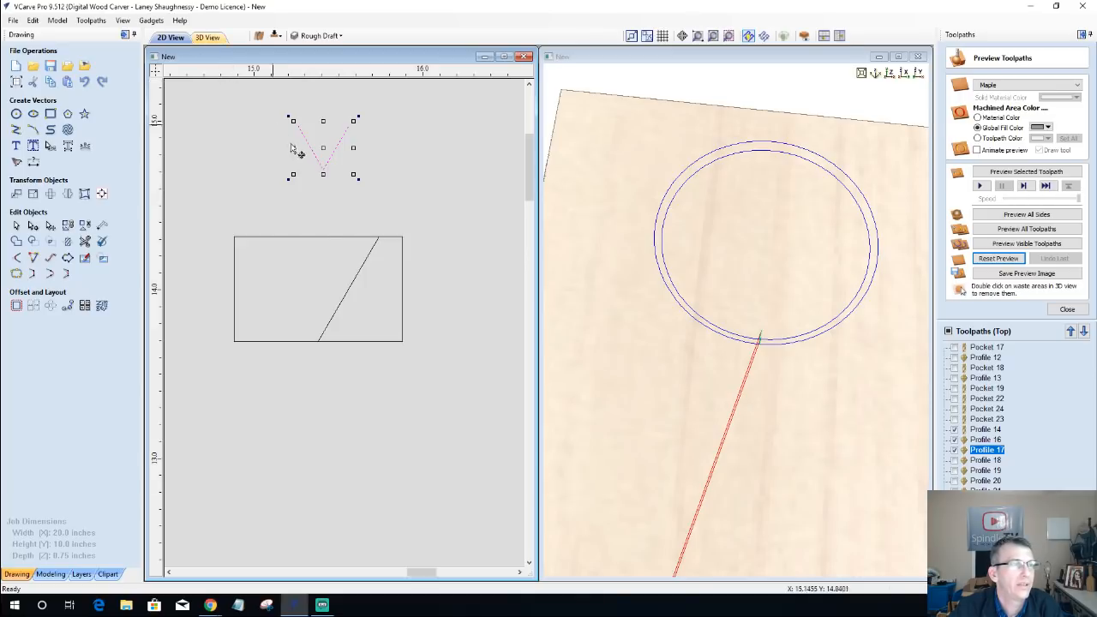
pyautogui.scroll(-5, 313, 231)
pyautogui.scroll(8, 313, 230)
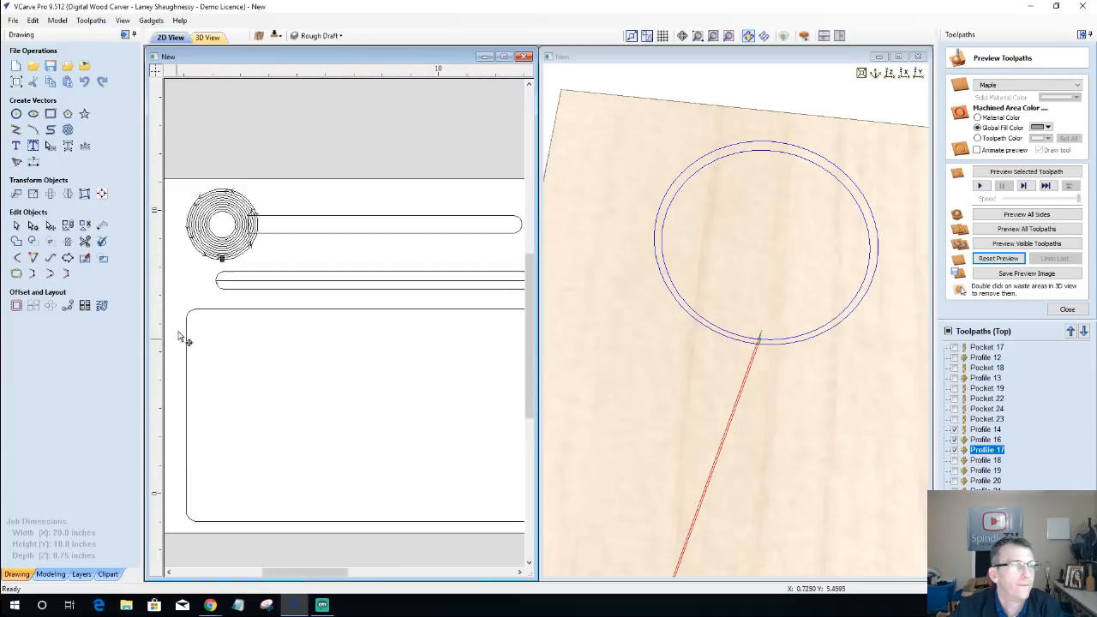
# Step: Move the set of concentric speaker circles to a new layer named Speaker with its visibility turned off
pyautogui.scroll(-6, 249, 132)
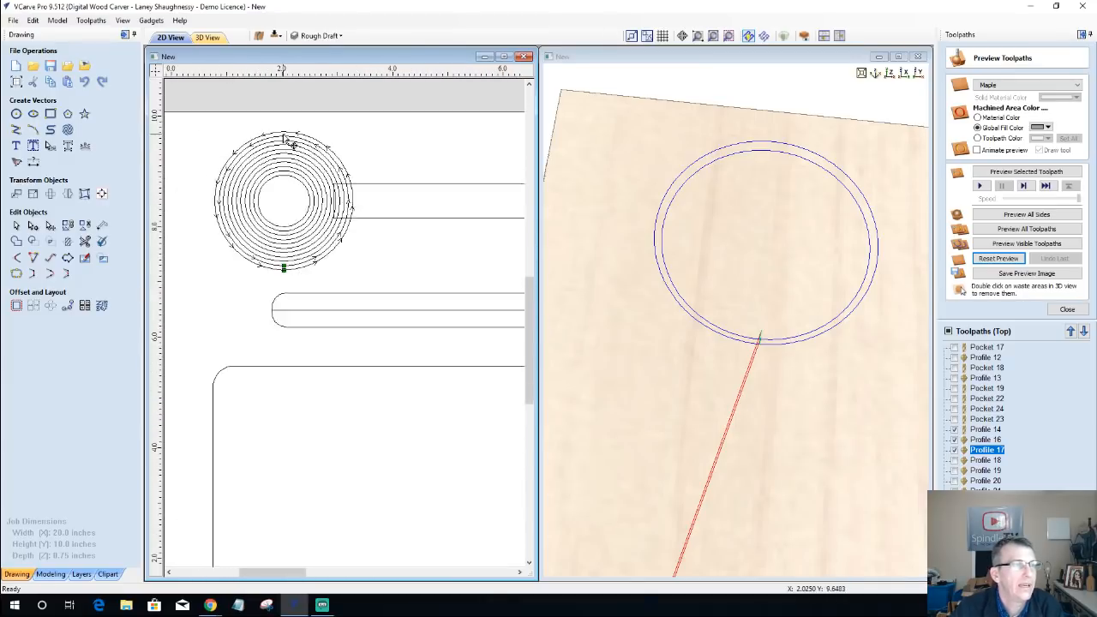
pyautogui.moveTo(207, 97); pyautogui.dragTo(348, 254)
pyautogui.rightClick(291, 208)
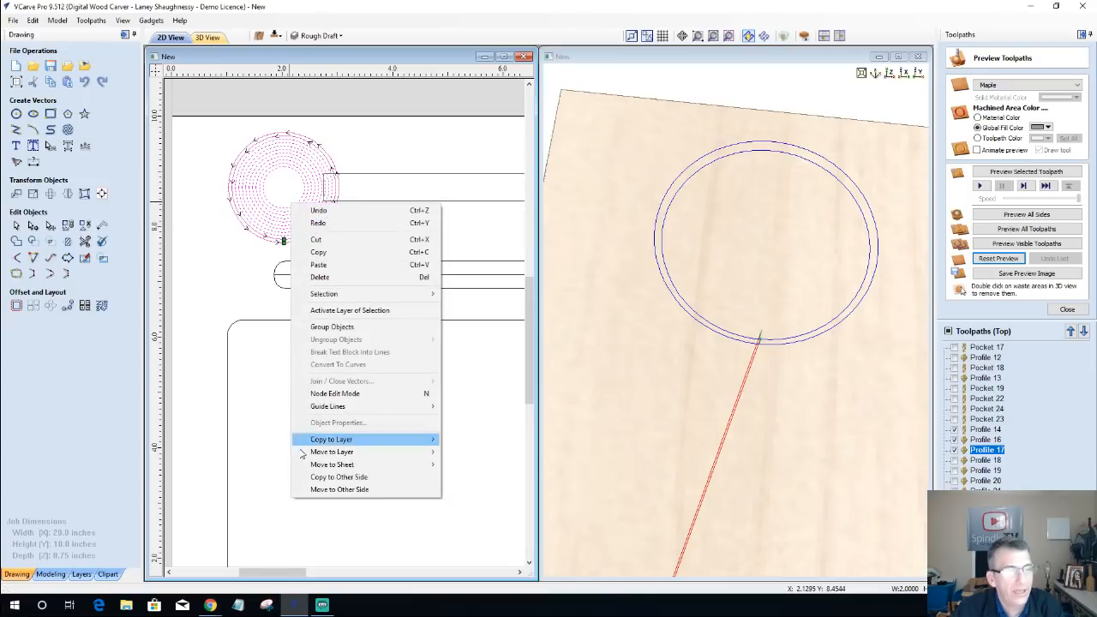
pyautogui.moveTo(360, 455)
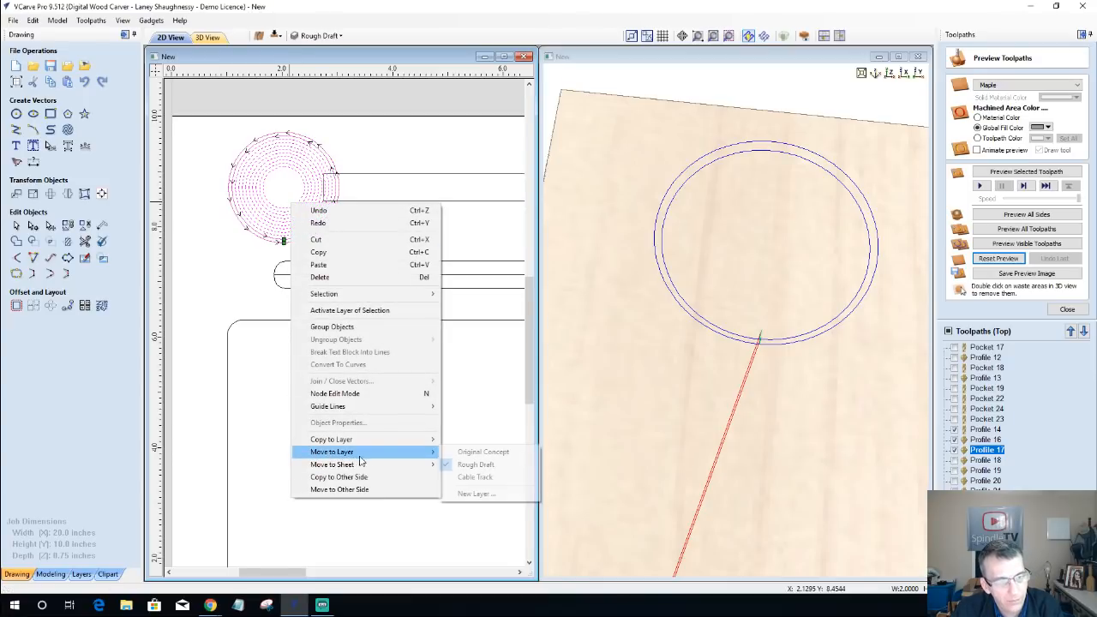
pyautogui.click(467, 494)
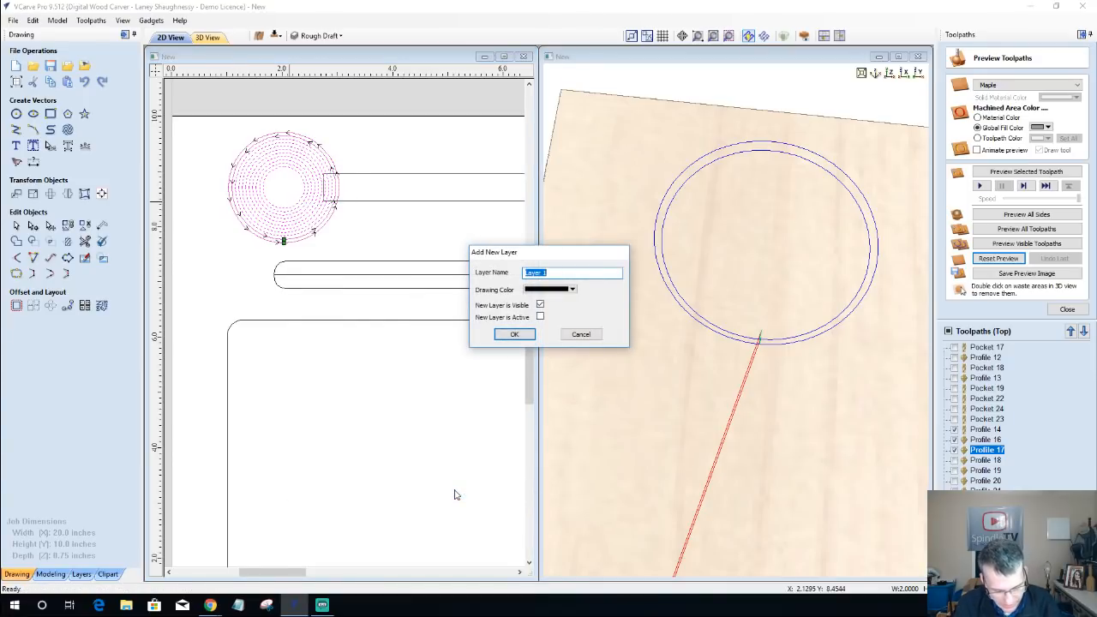
pyautogui.write('Speaker')
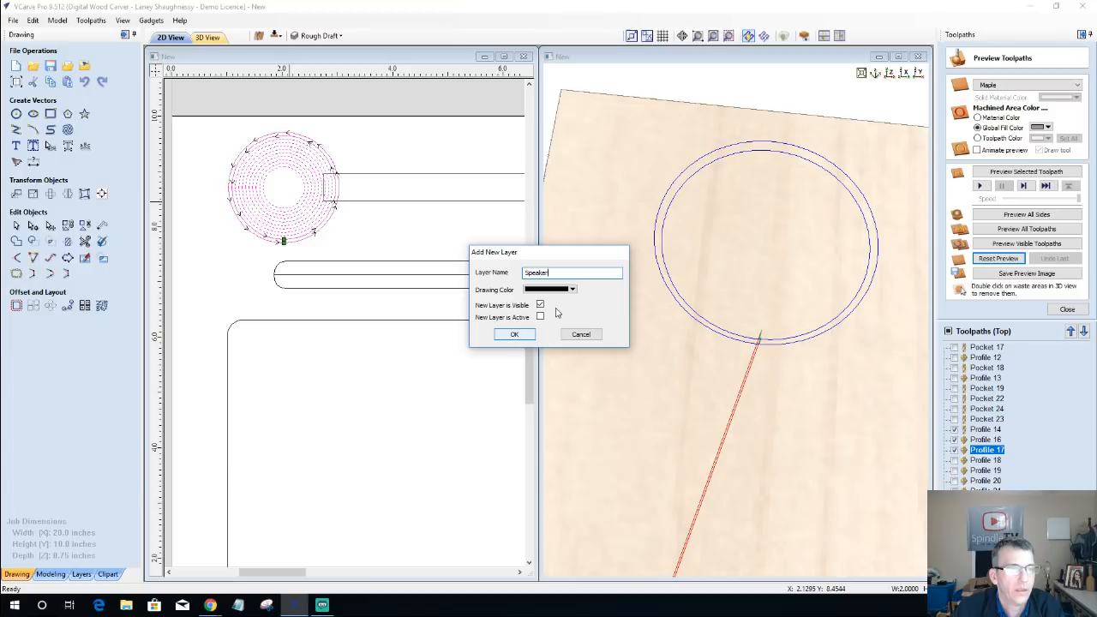
pyautogui.click(540, 304)
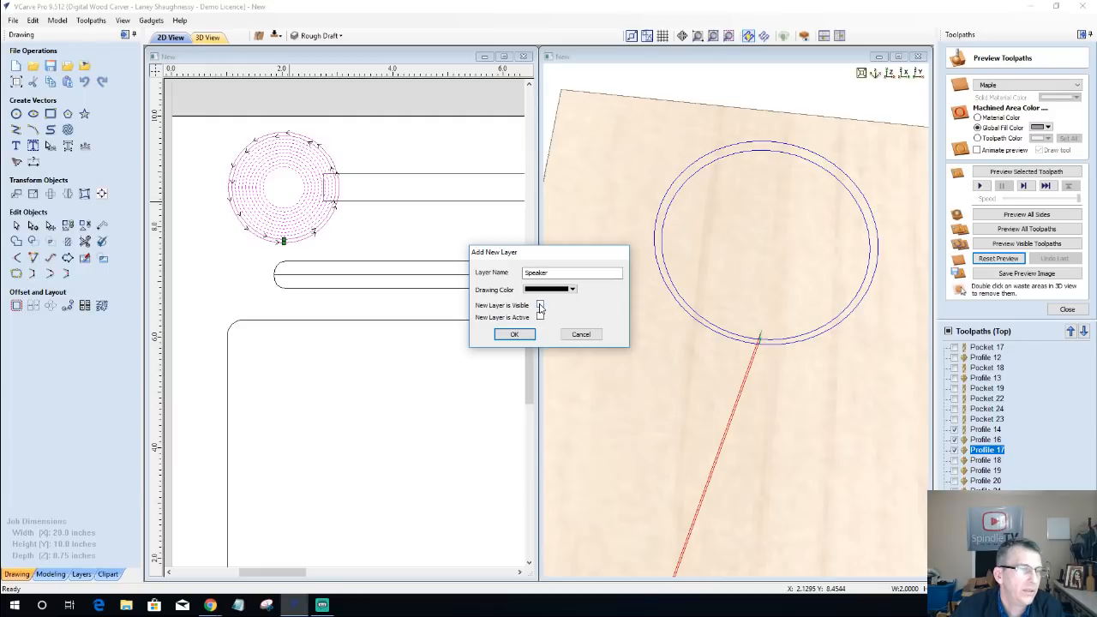
pyautogui.click(514, 334)
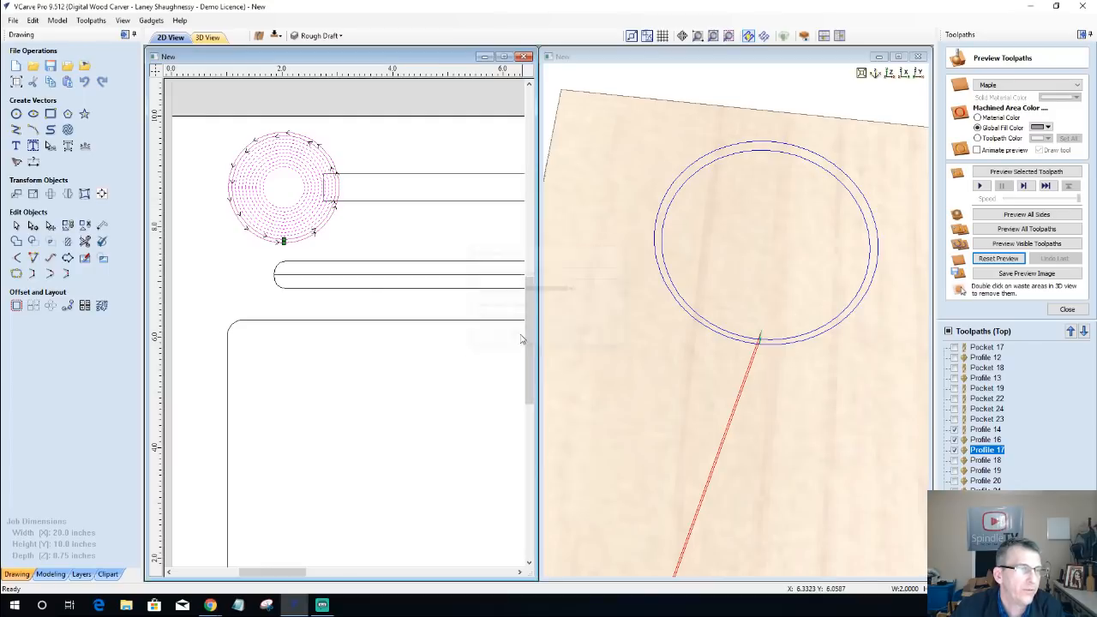
# Step: Hide the Speaker layer and the displayed Profile 14, Profile 16 and Profile 17 toolpaths
pyautogui.click(340, 227)
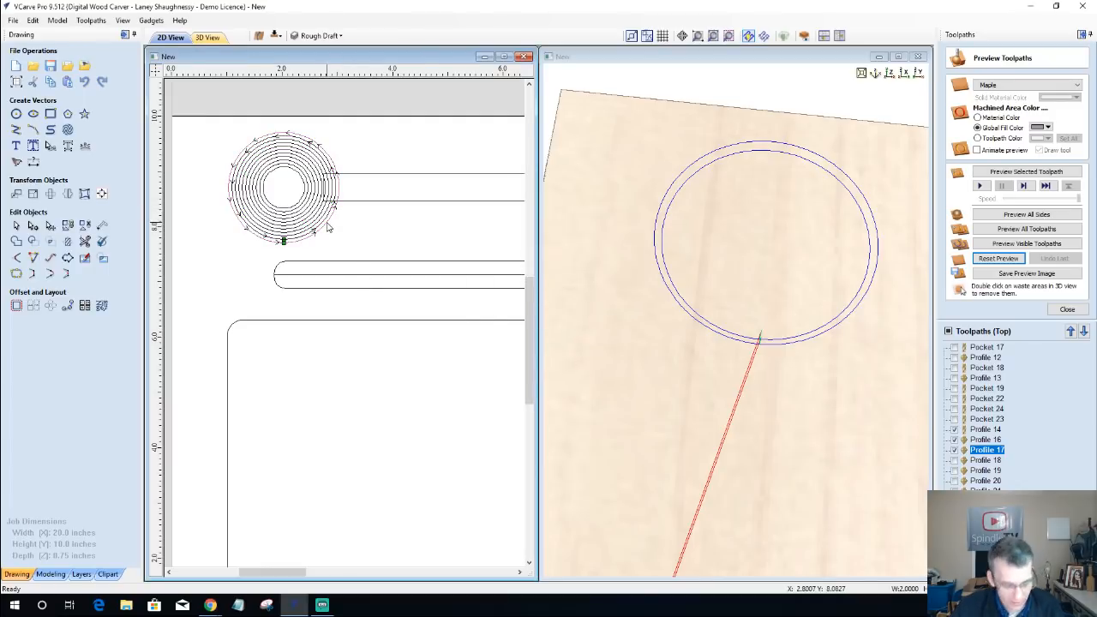
pyautogui.click(327, 228)
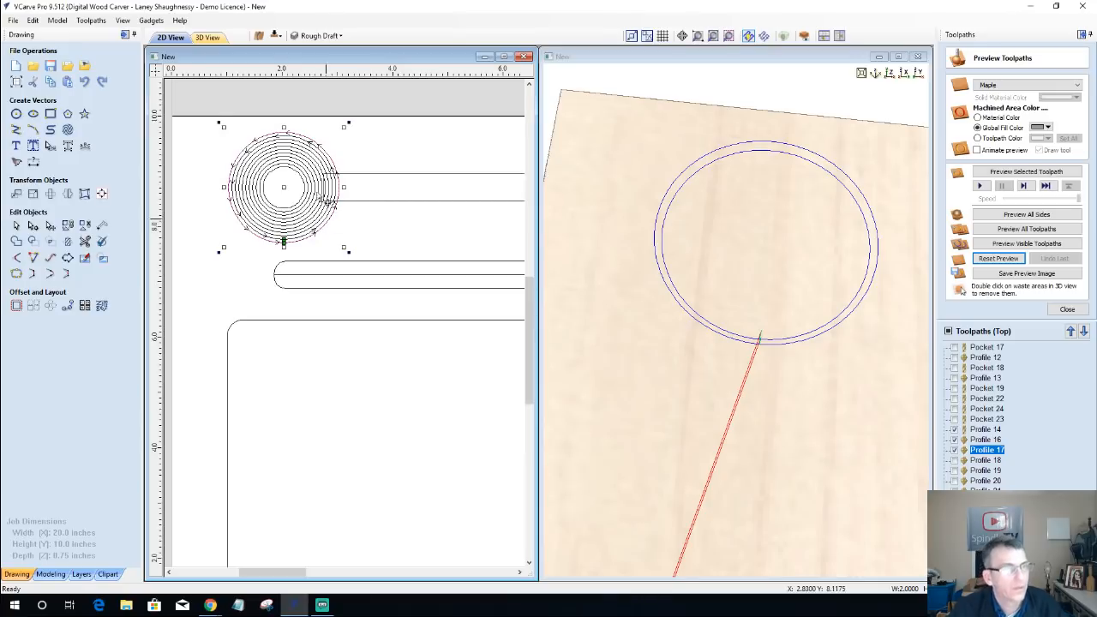
pyautogui.click(319, 36)
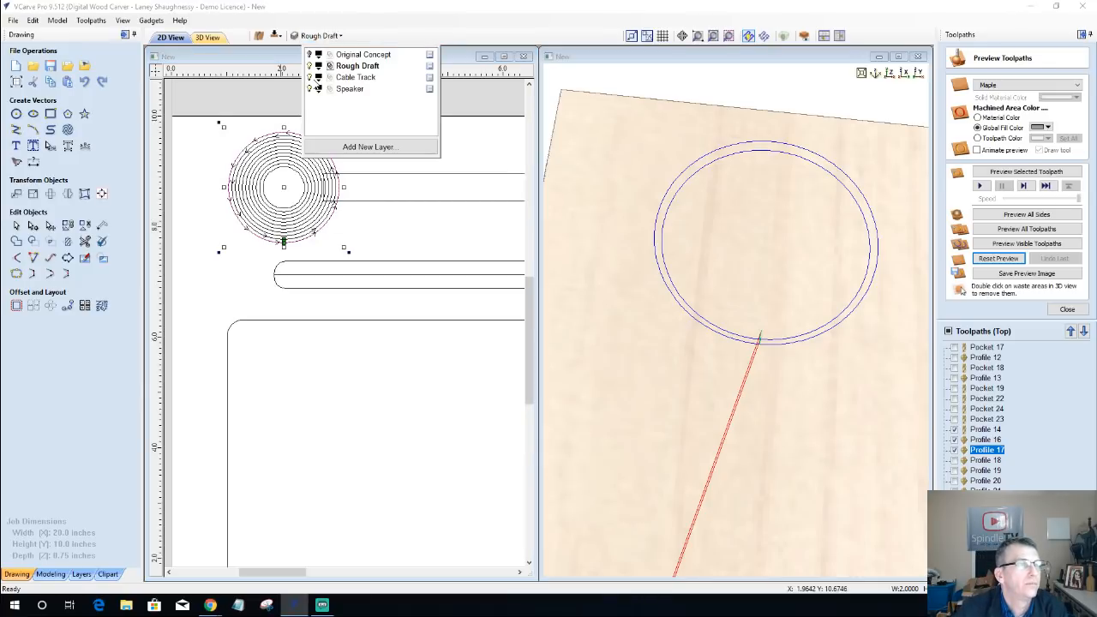
pyautogui.click(309, 89)
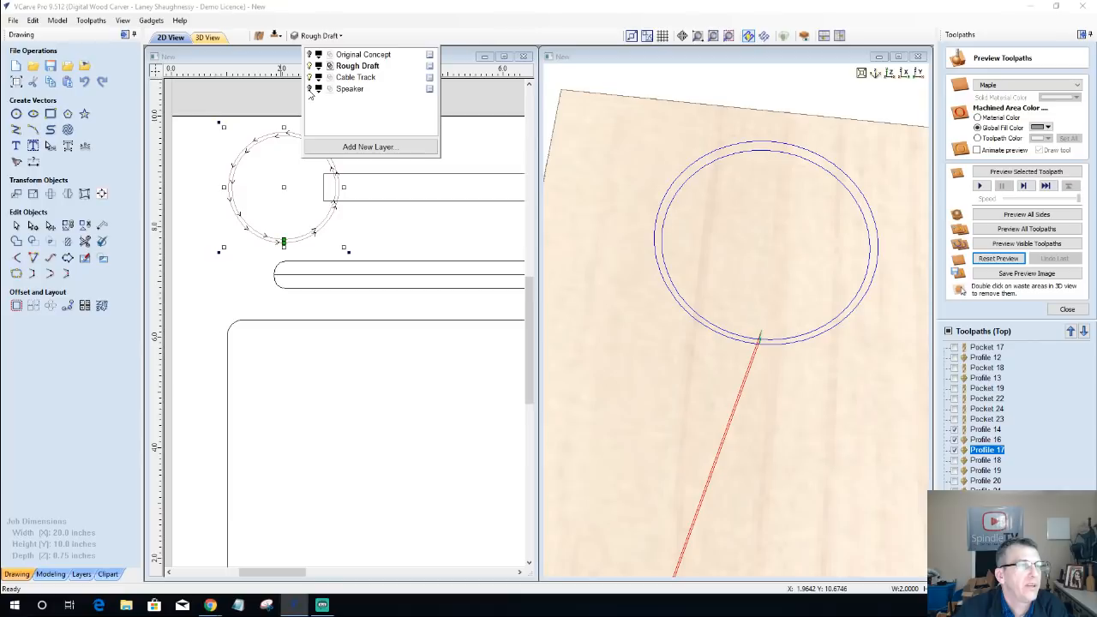
pyautogui.click(955, 448)
pyautogui.click(954, 450)
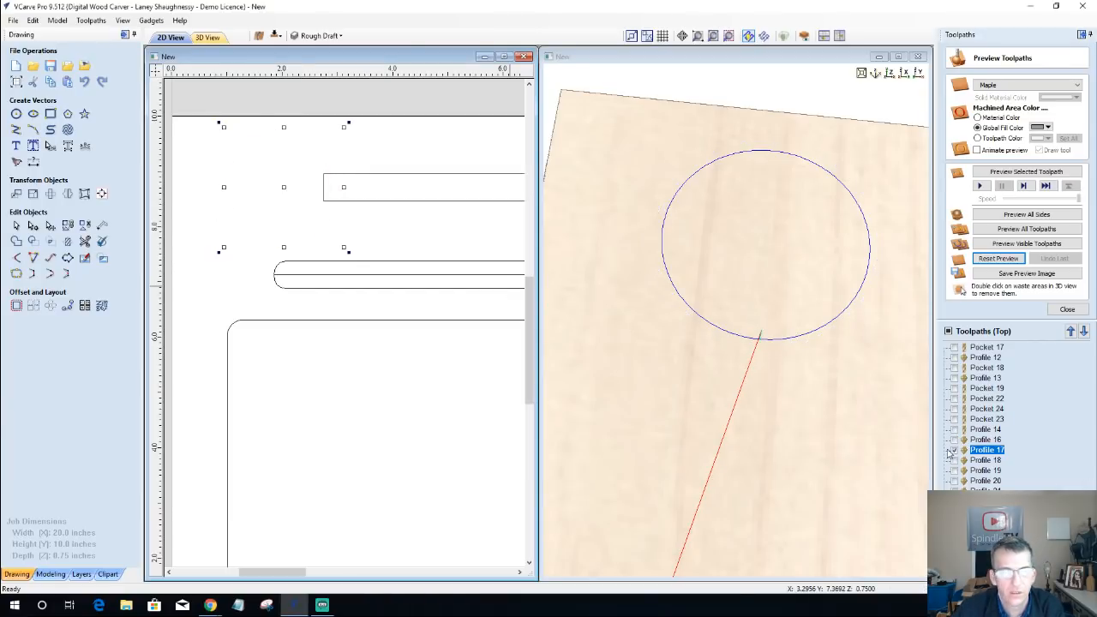
pyautogui.scroll(3, 215, 154)
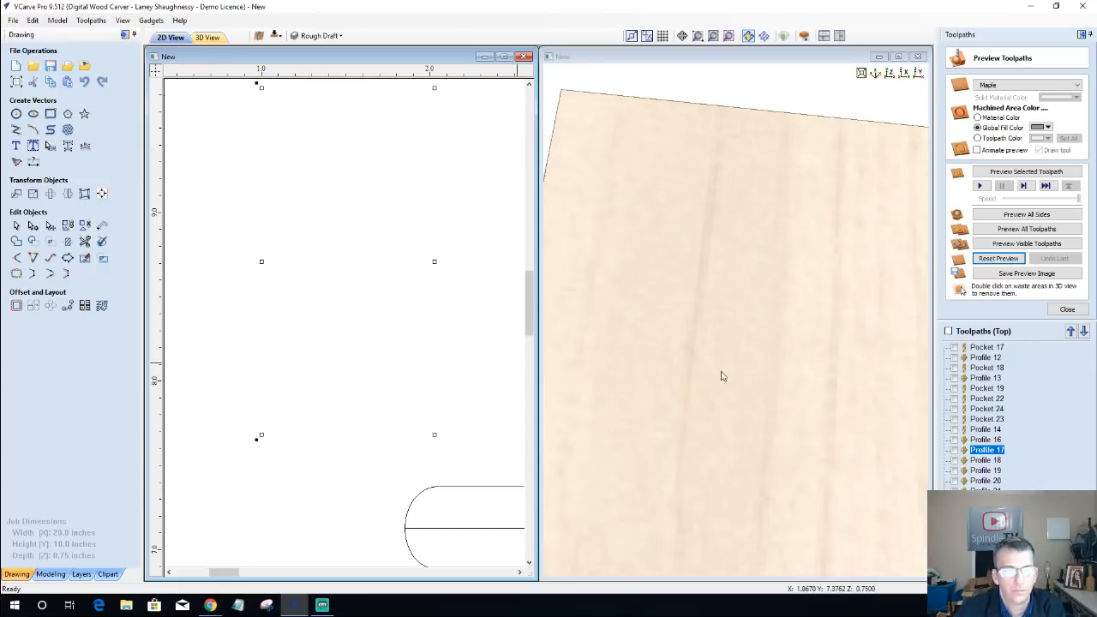
# Step: Show the Speaker layer again and move its outermost circle to the Rough Draft layer
pyautogui.click(318, 37)
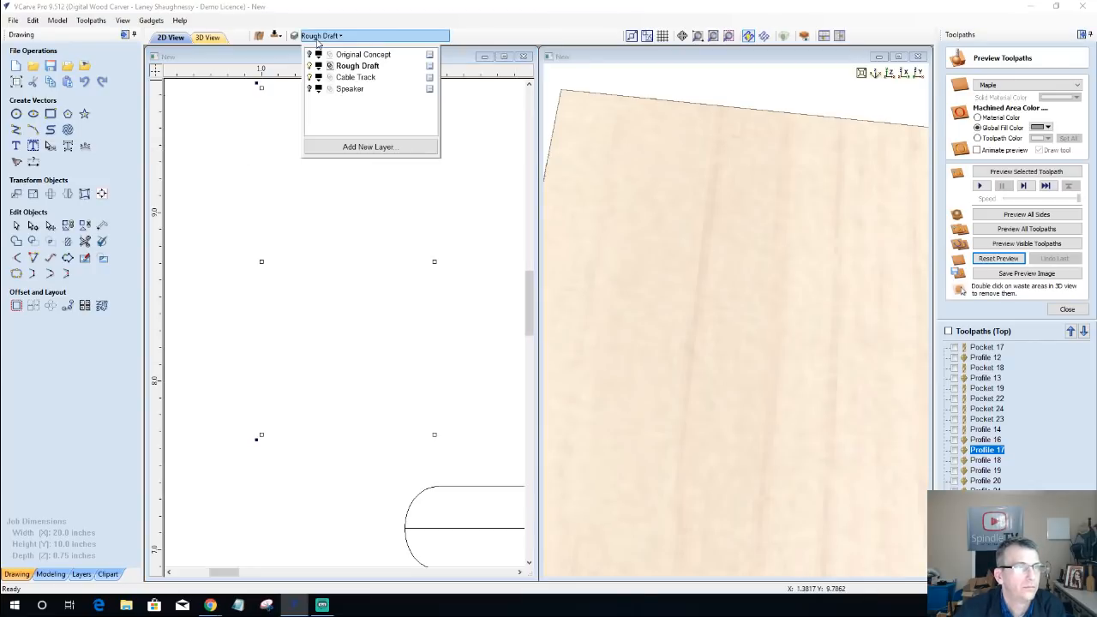
pyautogui.click(309, 90)
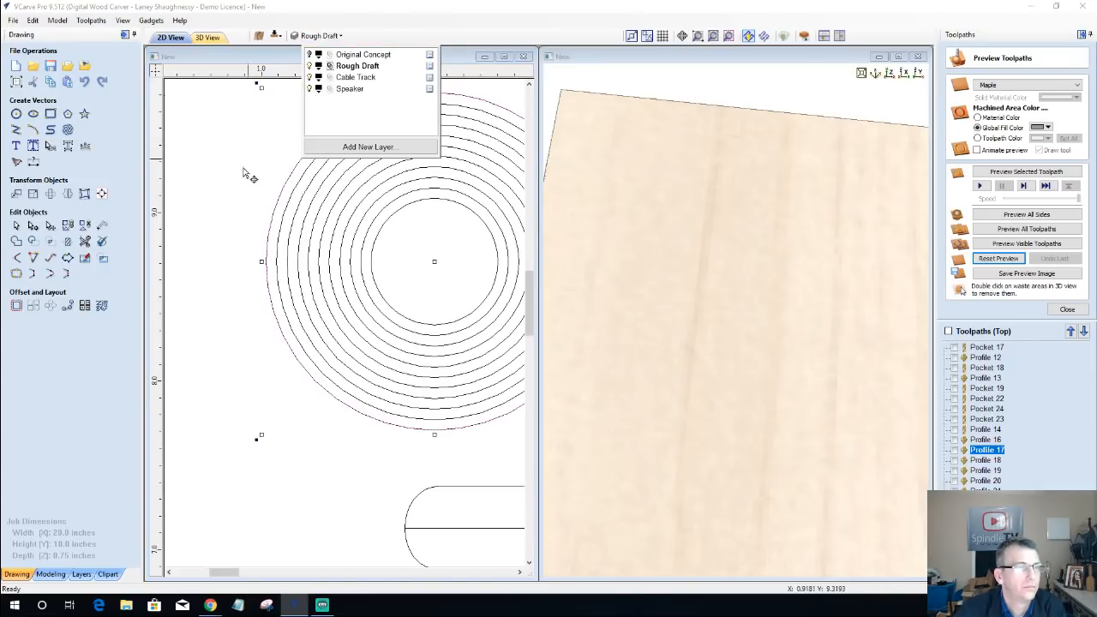
pyautogui.click(235, 212)
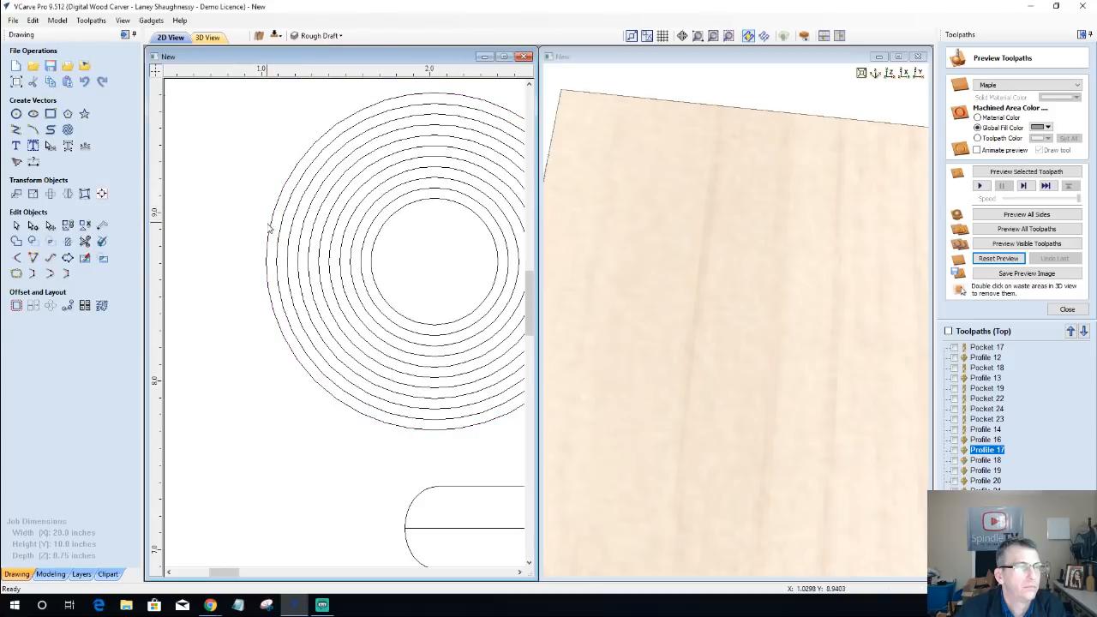
pyautogui.rightClick(272, 230)
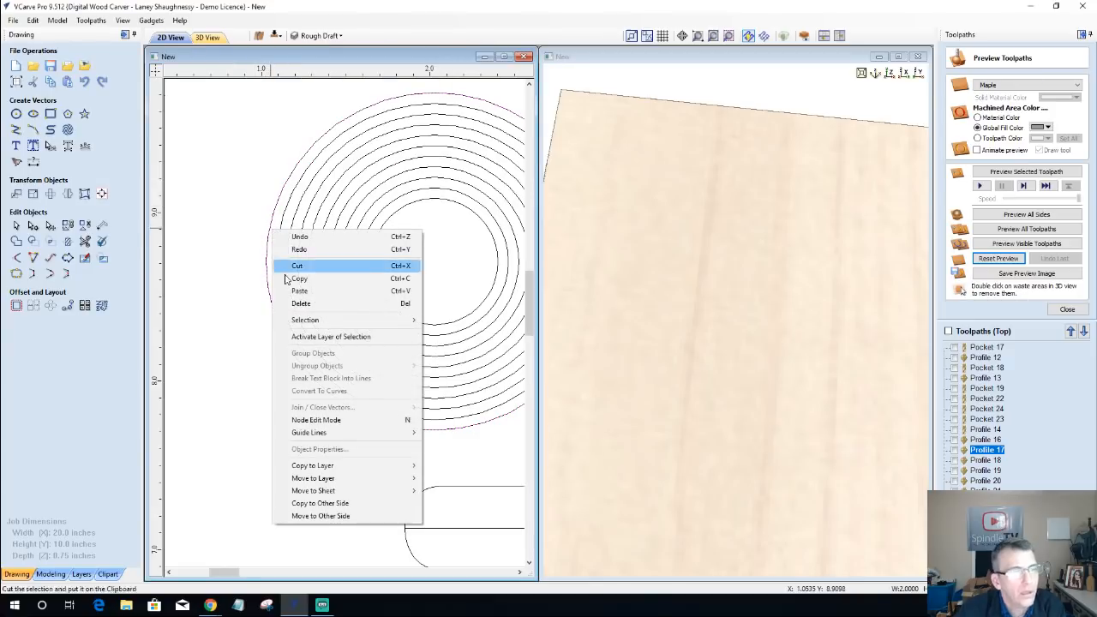
pyautogui.moveTo(348, 480)
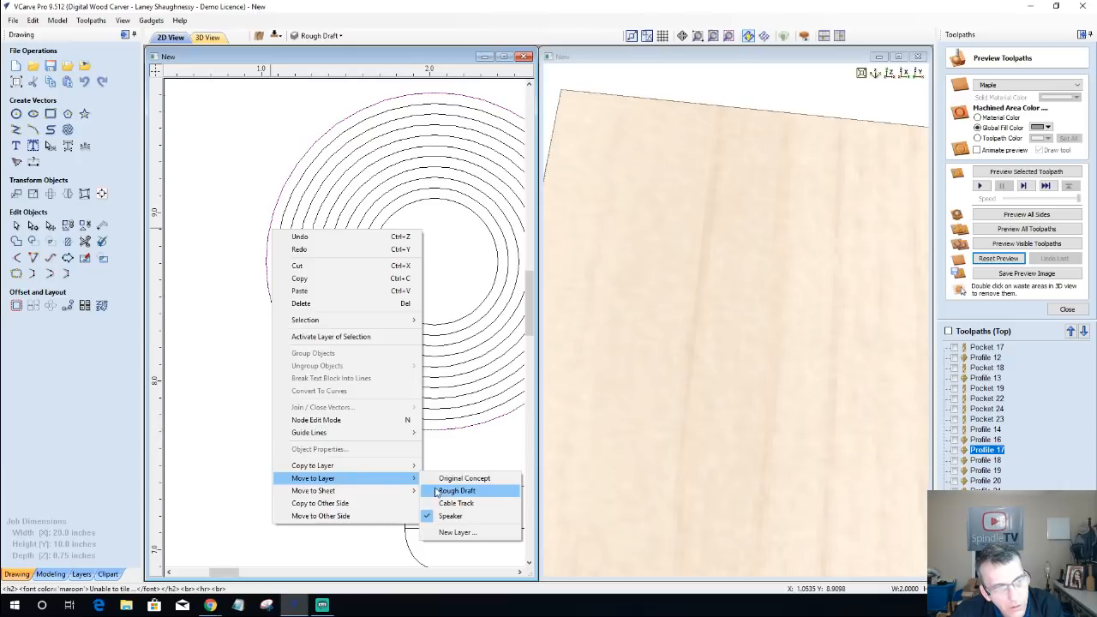
pyautogui.click(450, 493)
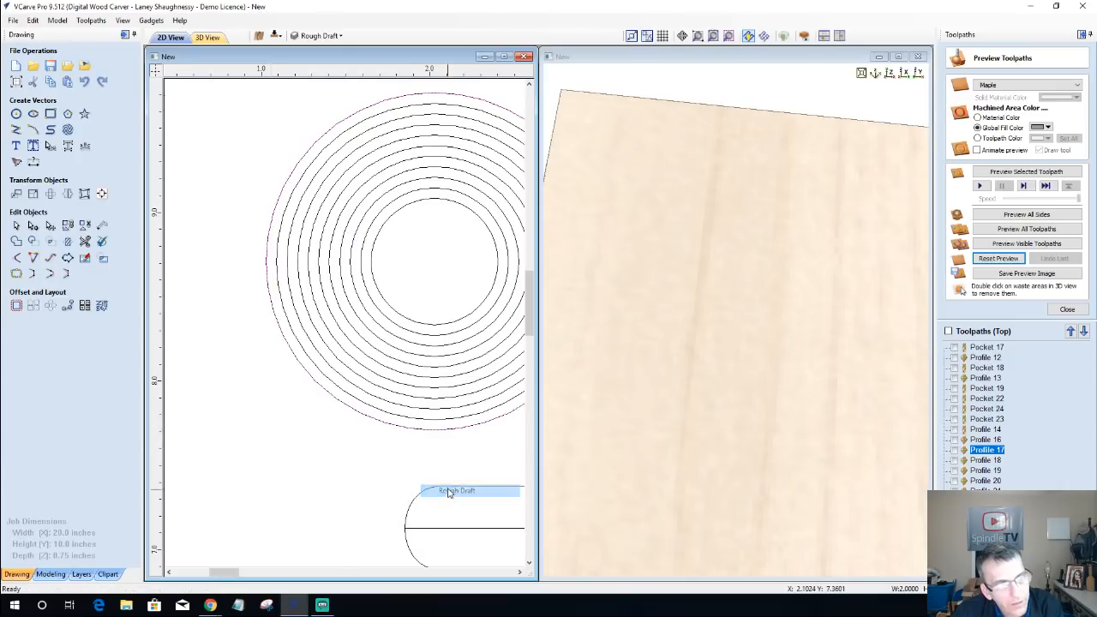
# Step: Hide the Speaker layer with the remaining inner circles
pyautogui.click(308, 35)
pyautogui.click(313, 89)
pyautogui.scroll(-3, 269, 249)
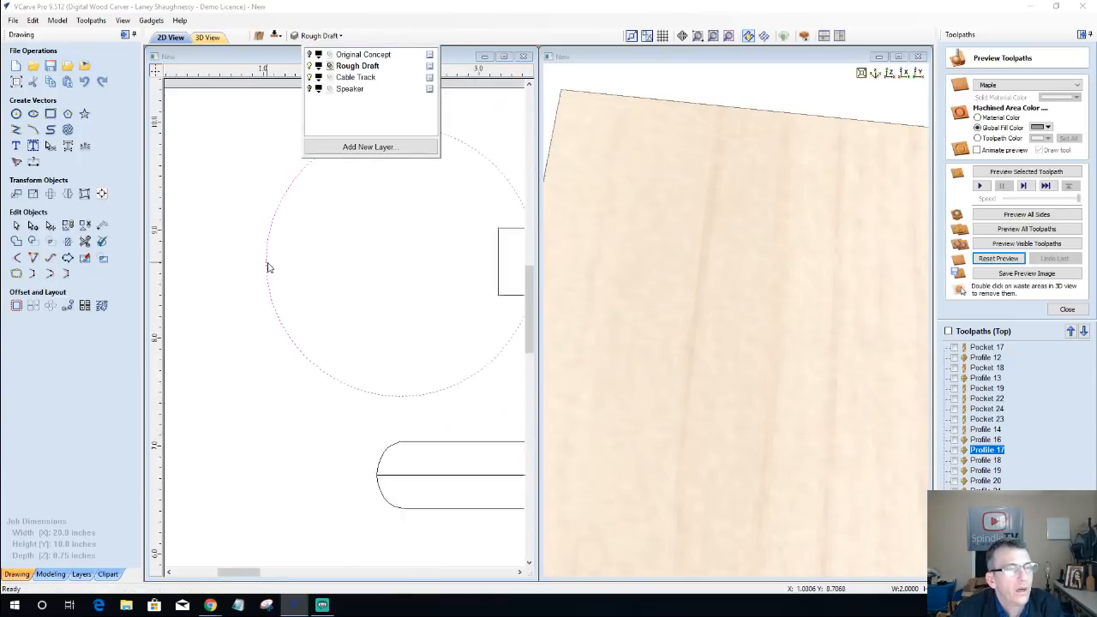
# Step: Offset the large circle inwards by 0.125 inches three times in succession, each time from the newest circle
pyautogui.click(269, 239)
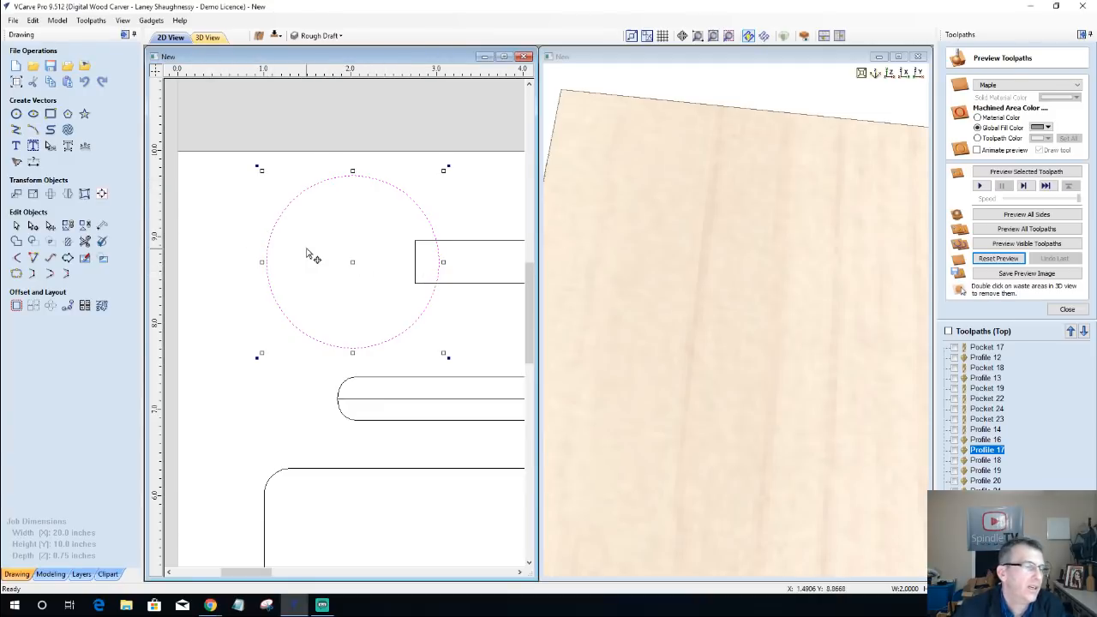
pyautogui.click(16, 306)
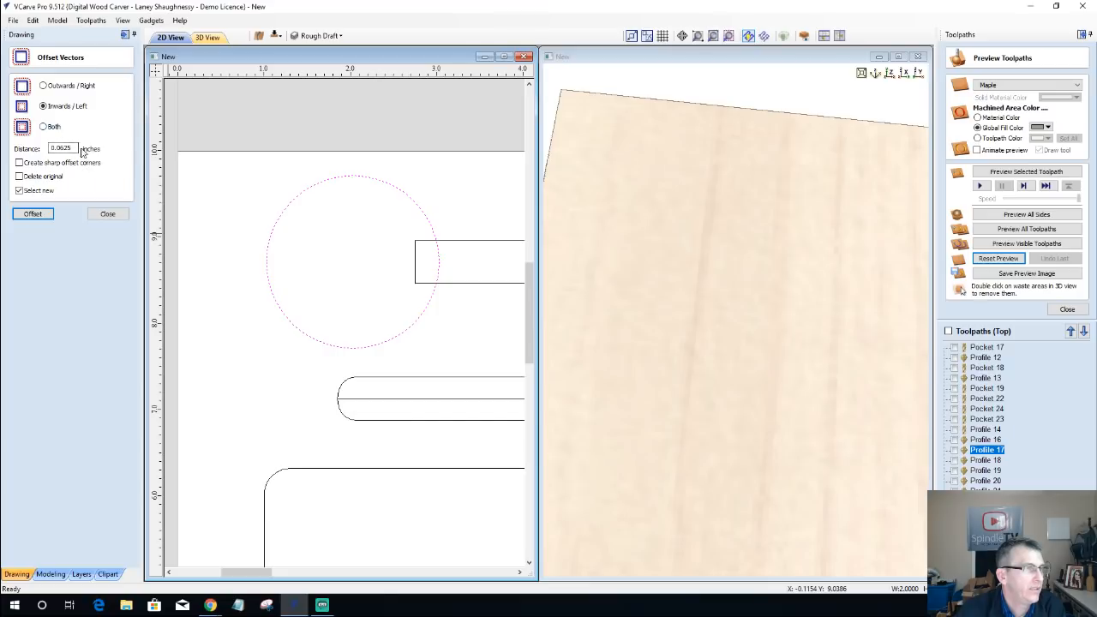
pyautogui.moveTo(80, 149); pyautogui.dragTo(60, 150)
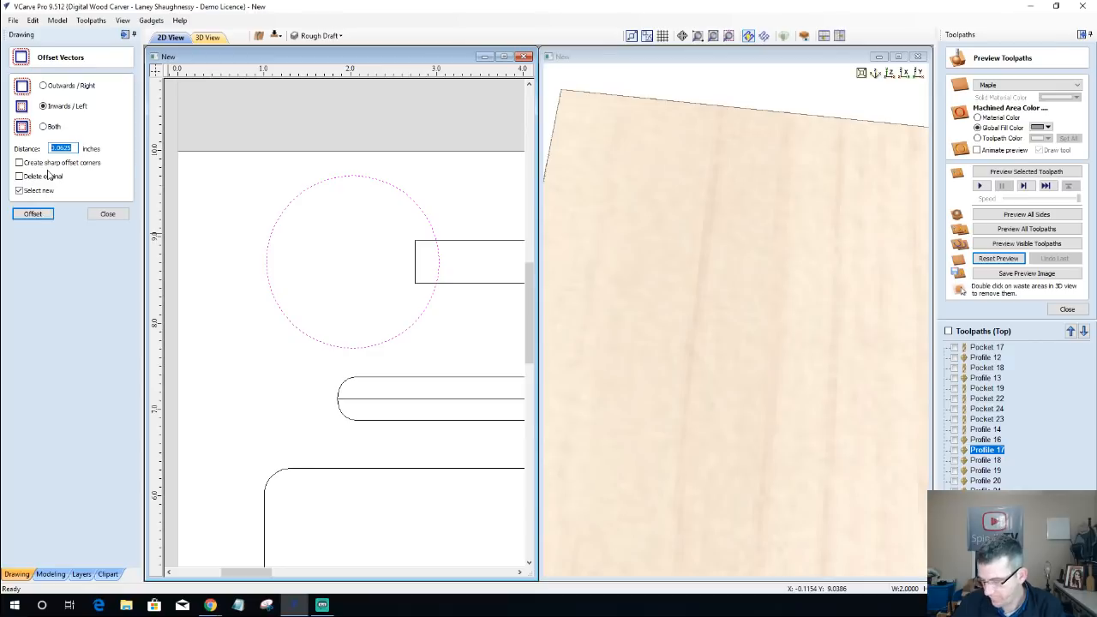
pyautogui.write('1')
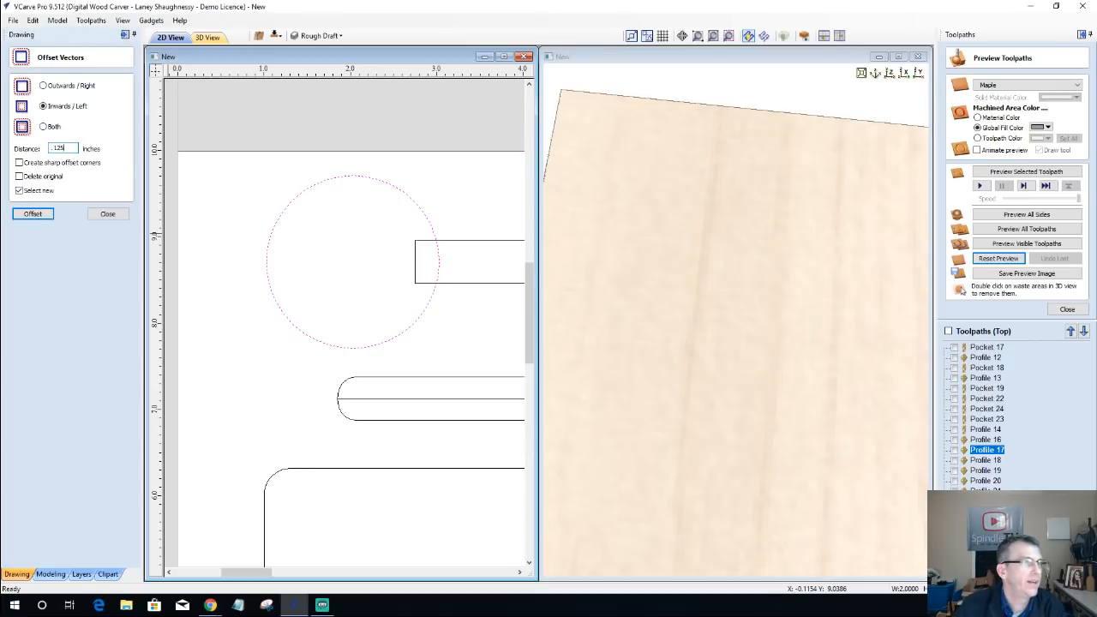
pyautogui.click(36, 214)
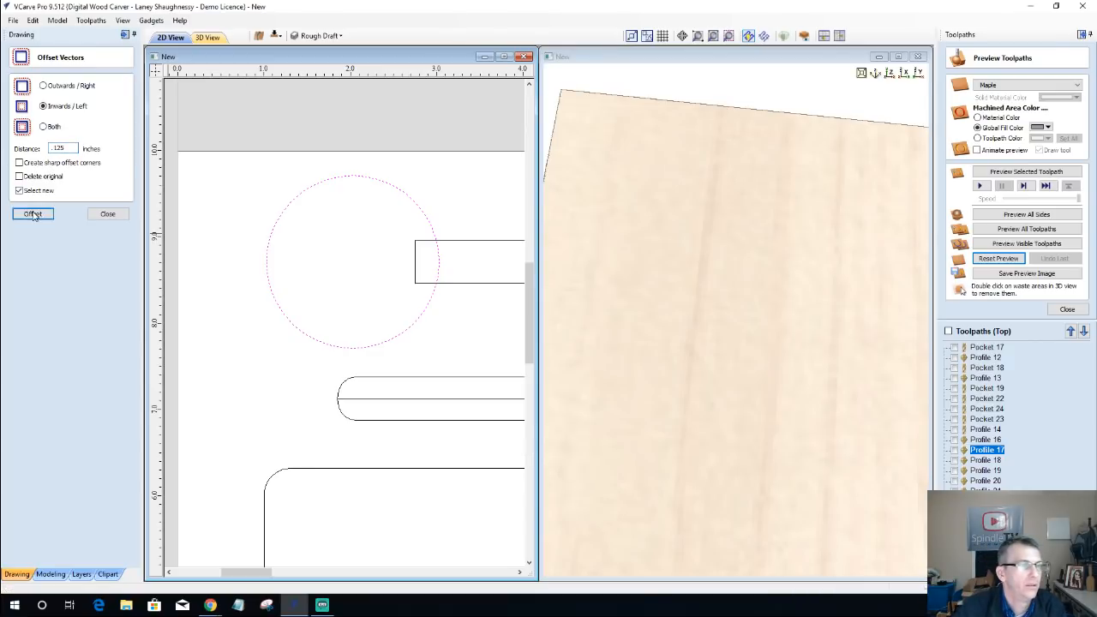
pyautogui.click(34, 215)
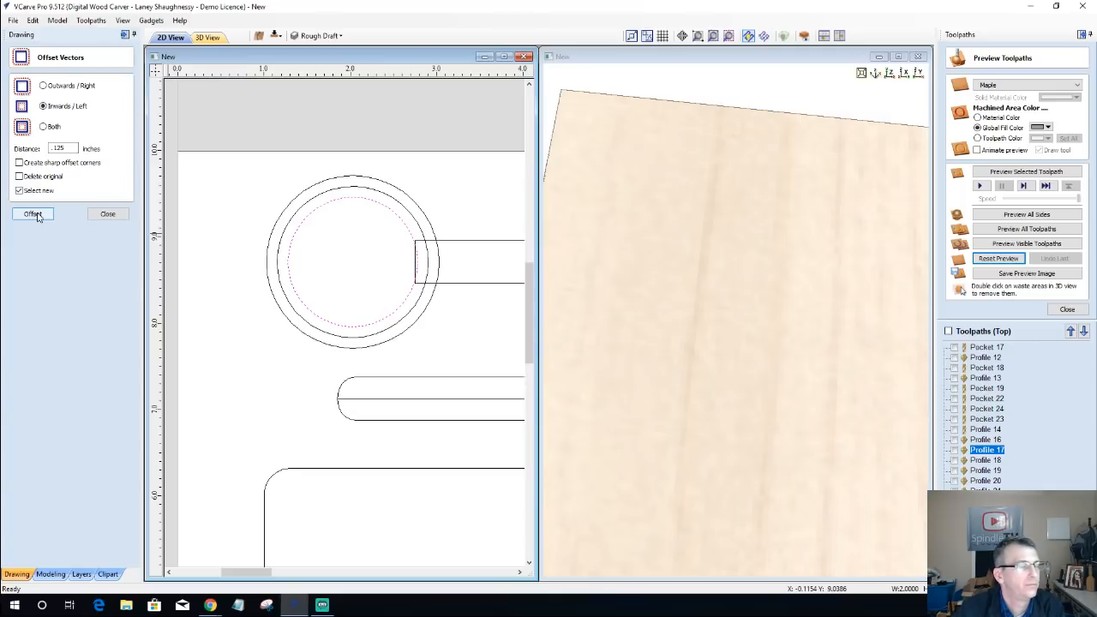
pyautogui.click(36, 215)
pyautogui.click(108, 214)
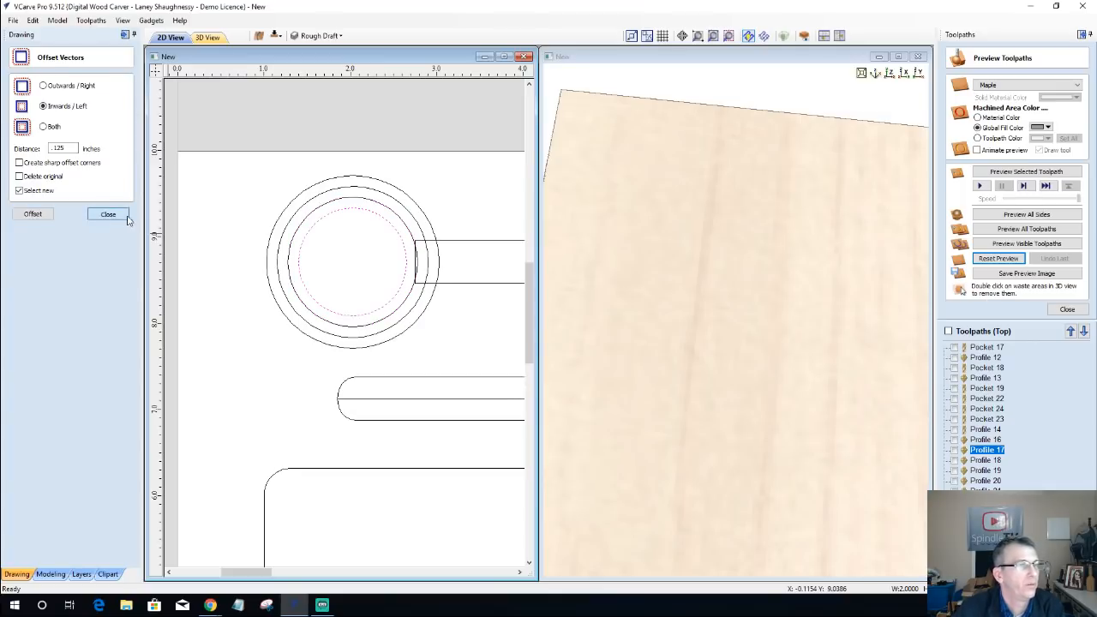
# Step: Calculate a 2D profile toolpath on the second circle from the outside, 0.2 inches deep, with the 60-degree V-bit running on the vector
pyautogui.click(270, 222)
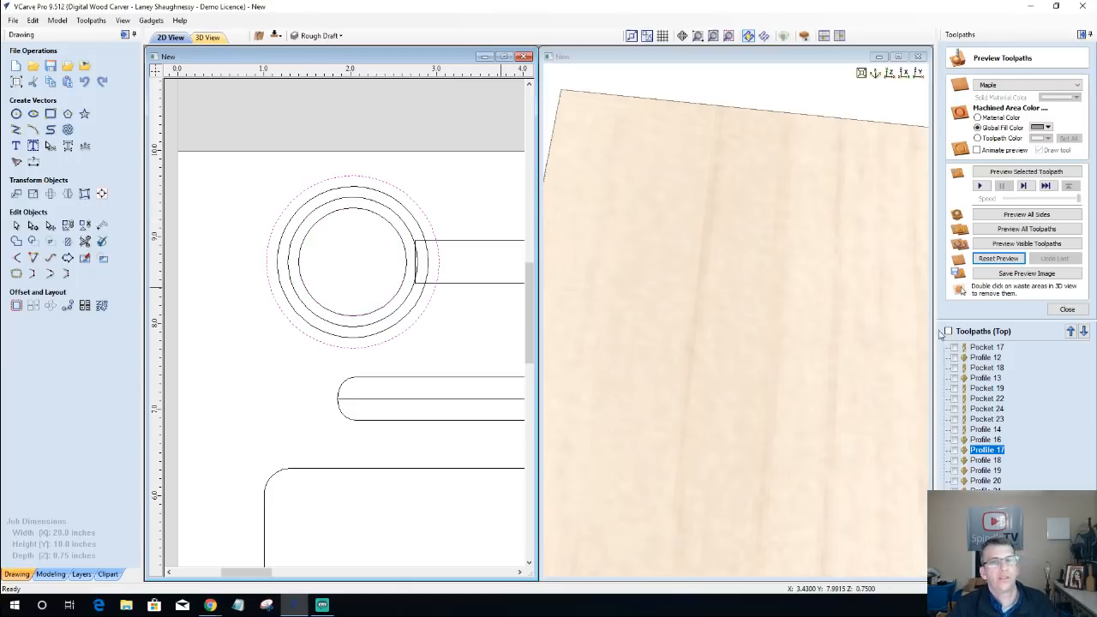
pyautogui.click(1068, 309)
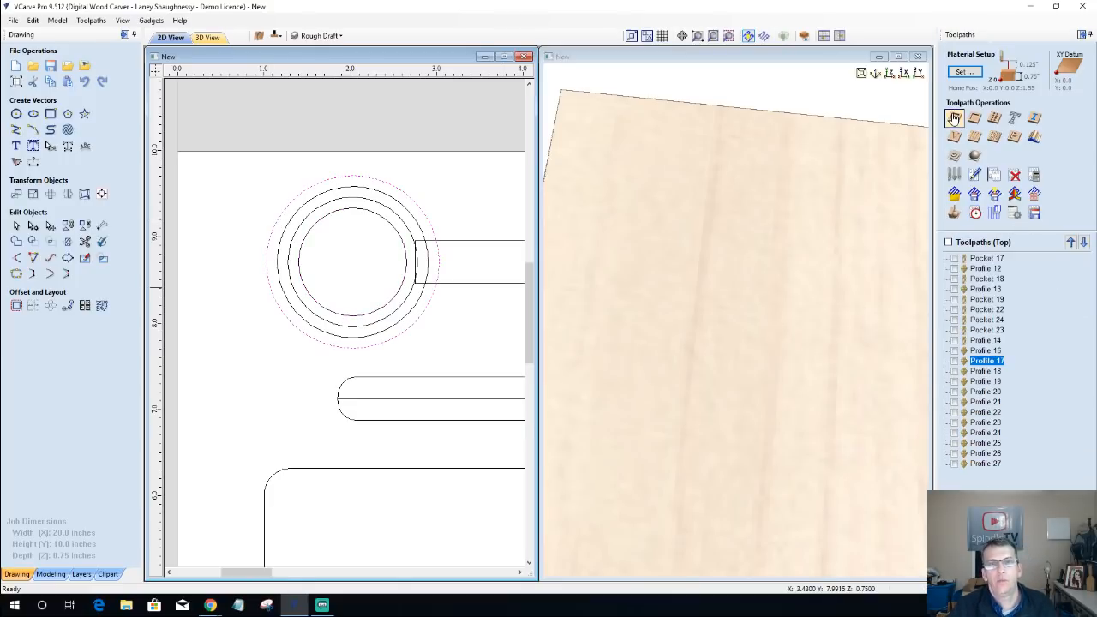
pyautogui.click(954, 118)
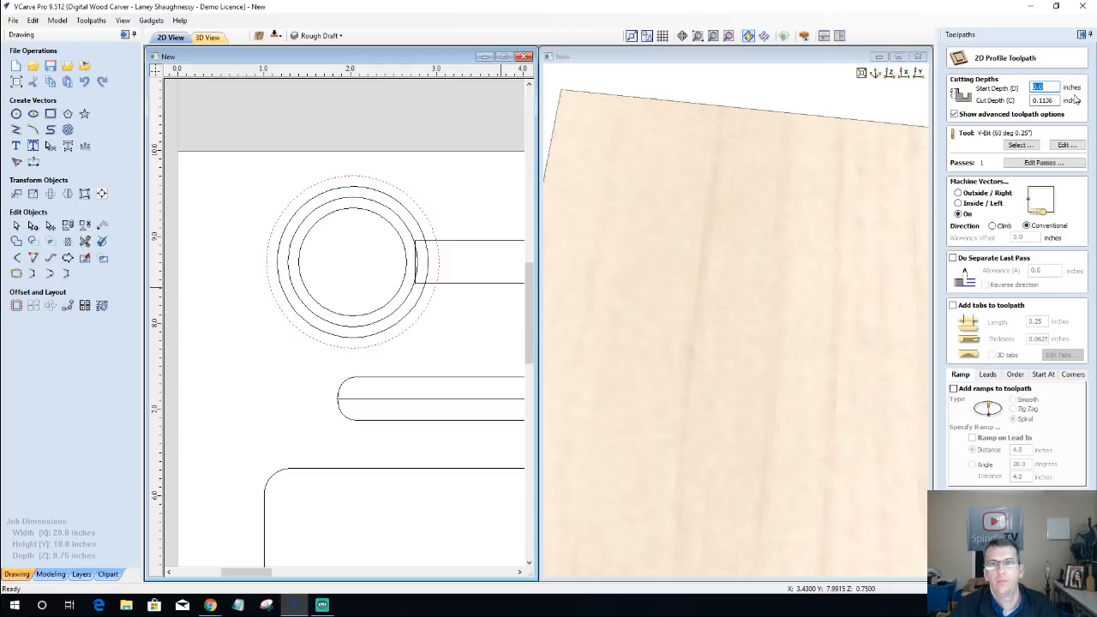
pyautogui.write('.2')
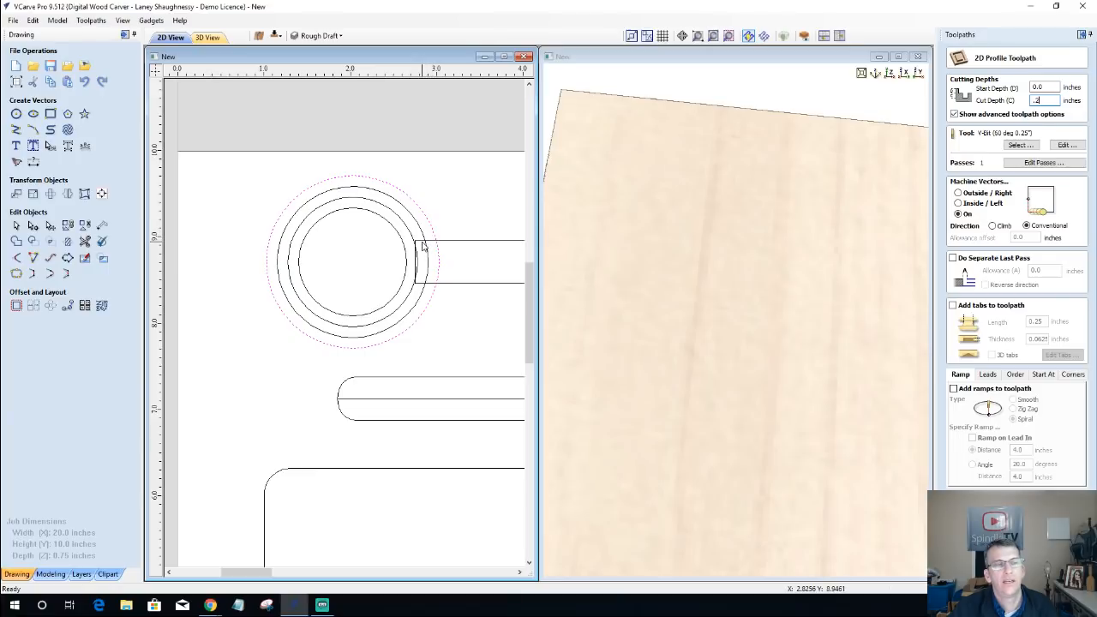
pyautogui.scroll(3, 436, 232)
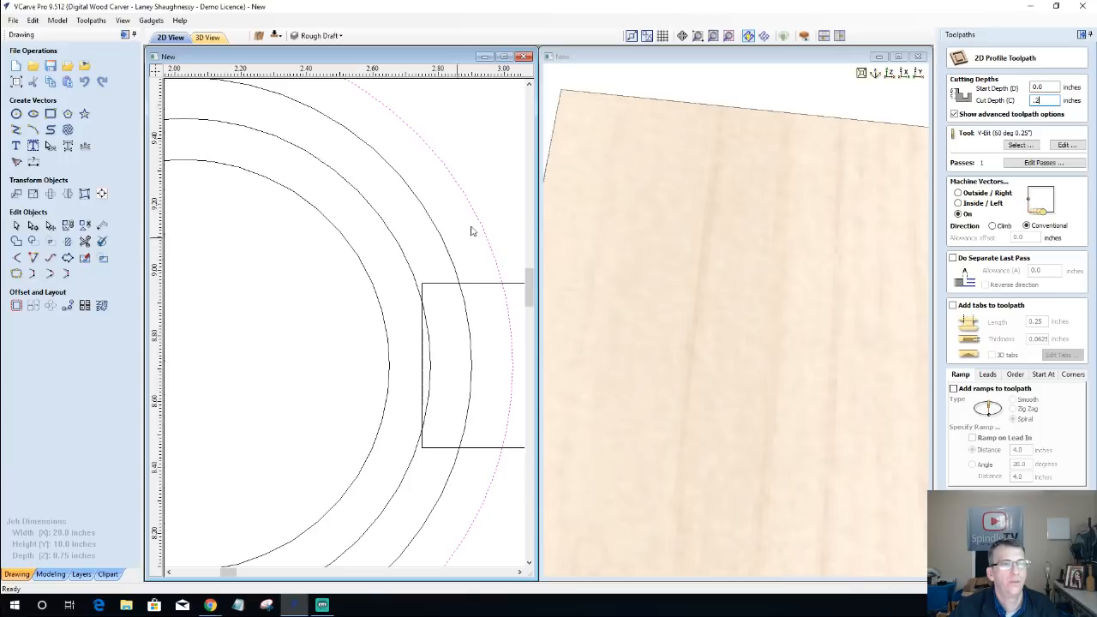
pyautogui.click(477, 220)
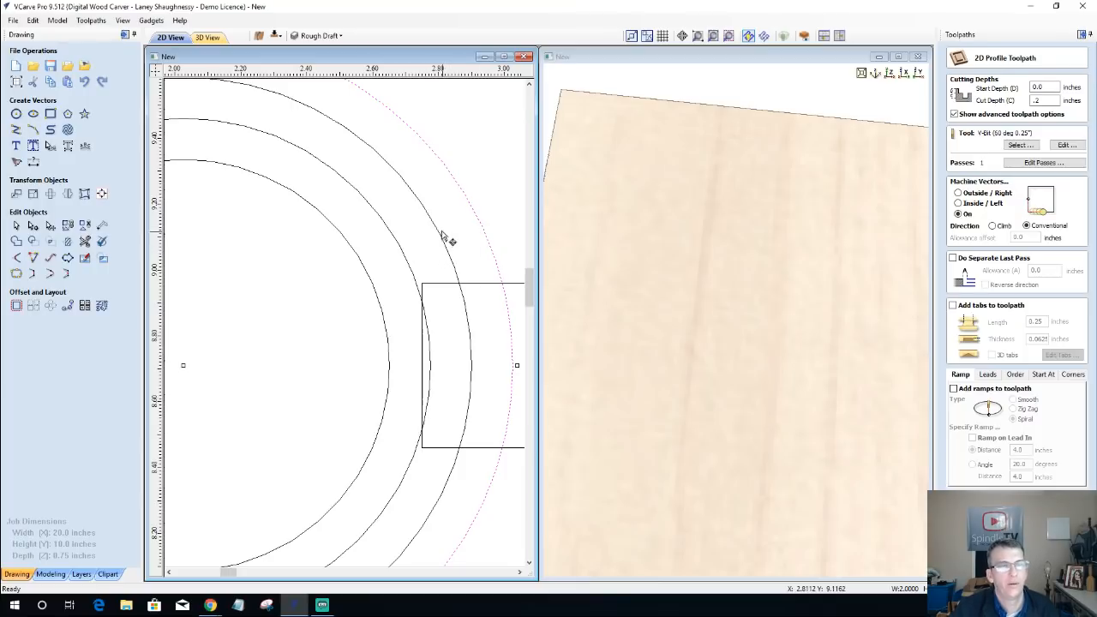
pyautogui.click(446, 245)
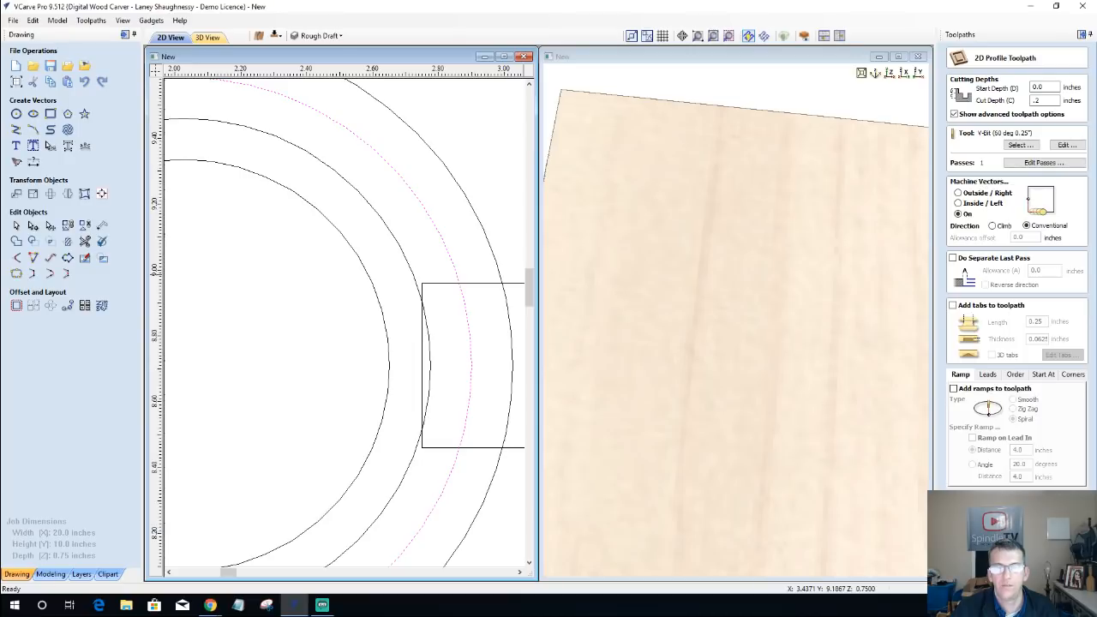
pyautogui.click(985, 559)
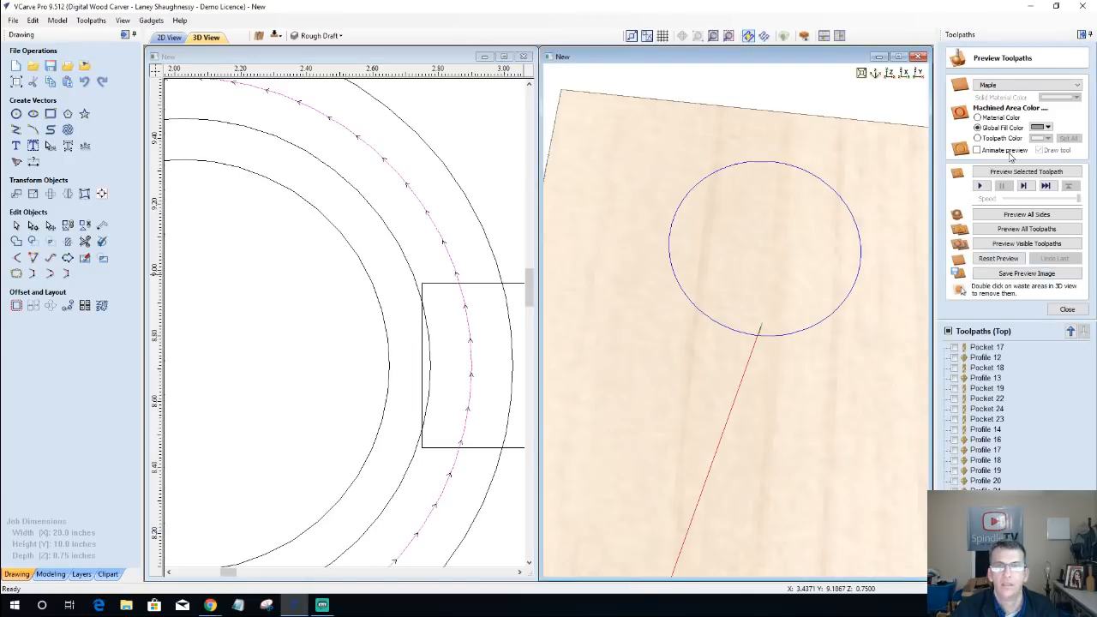
# Step: Preview the second circle's cut, and calculate and preview a 0.4-inch-deep V-bit profile toolpath running on the innermost circle
pyautogui.click(1013, 176)
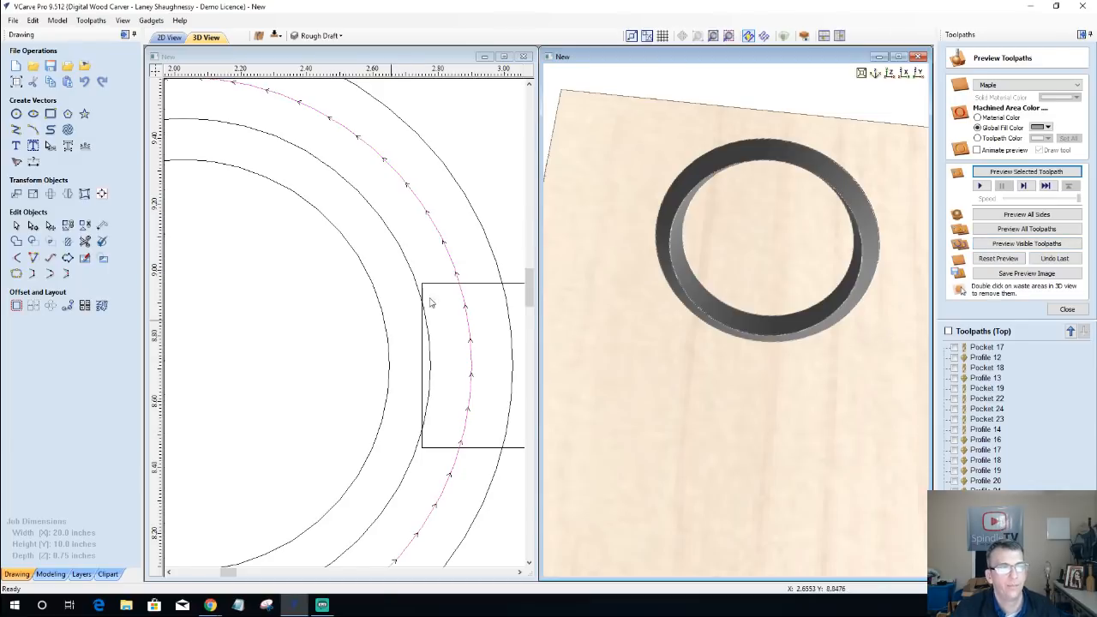
pyautogui.click(384, 323)
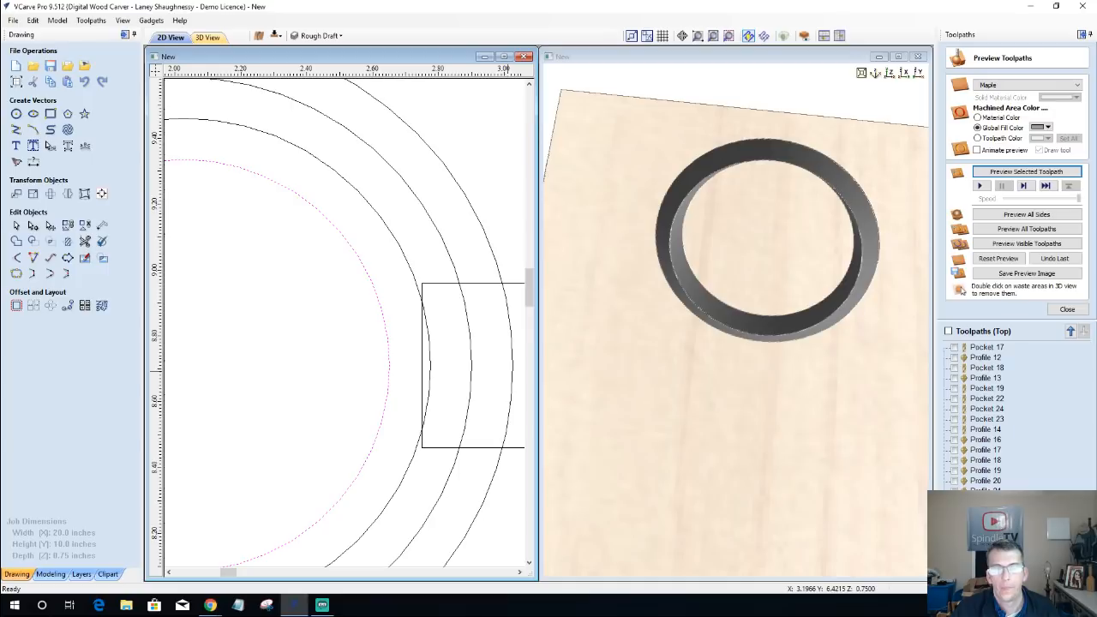
pyautogui.click(1067, 309)
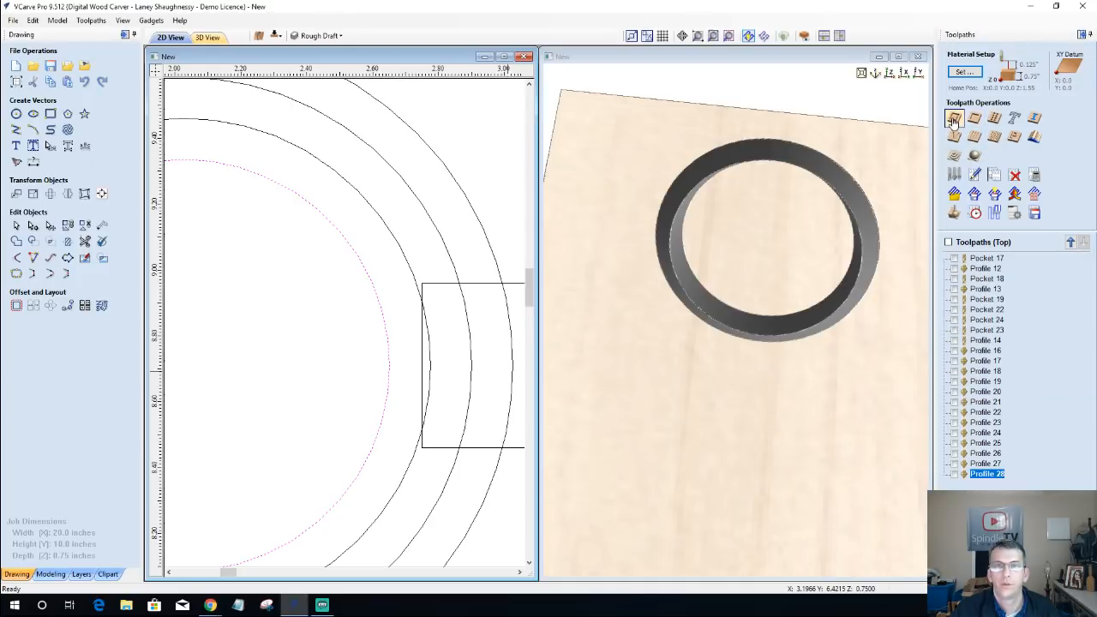
pyautogui.click(954, 121)
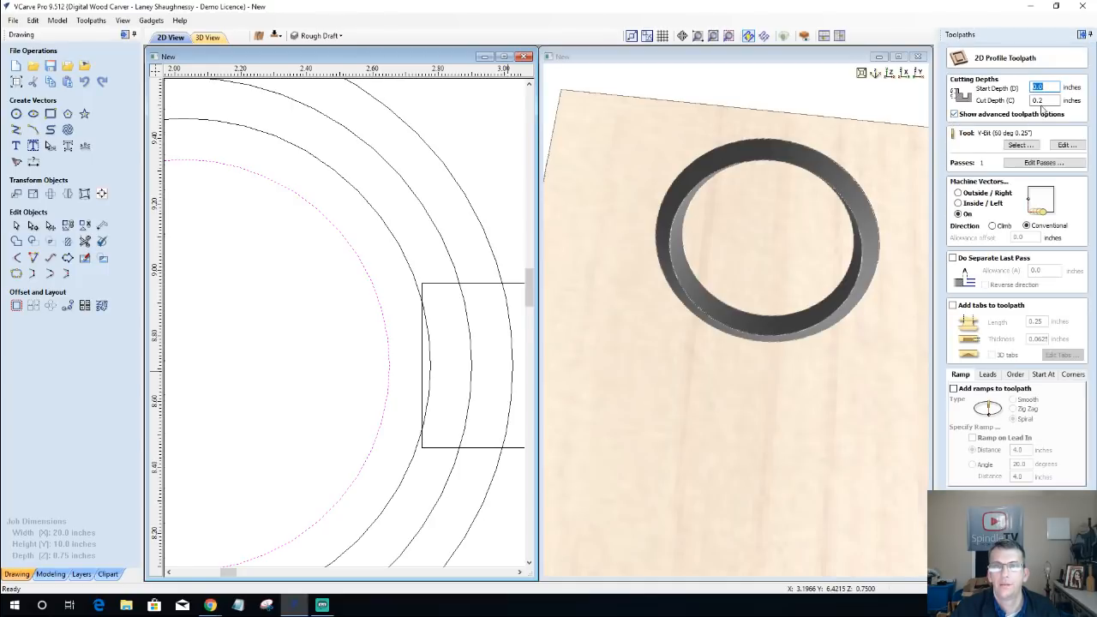
pyautogui.doubleClick(1041, 101)
pyautogui.write('.')
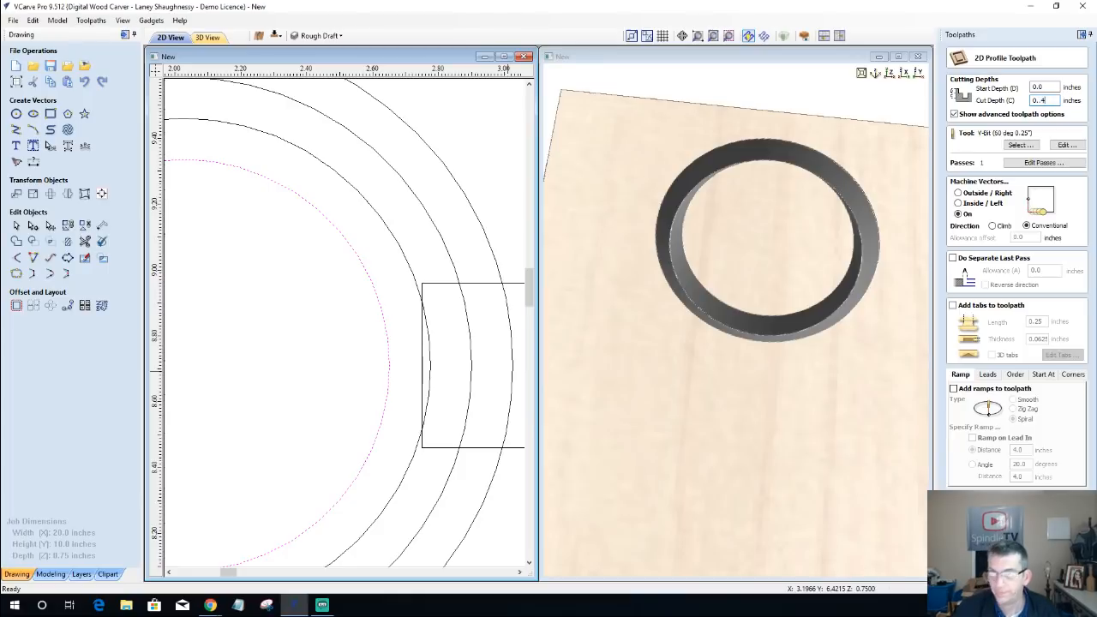
pyautogui.write('4')
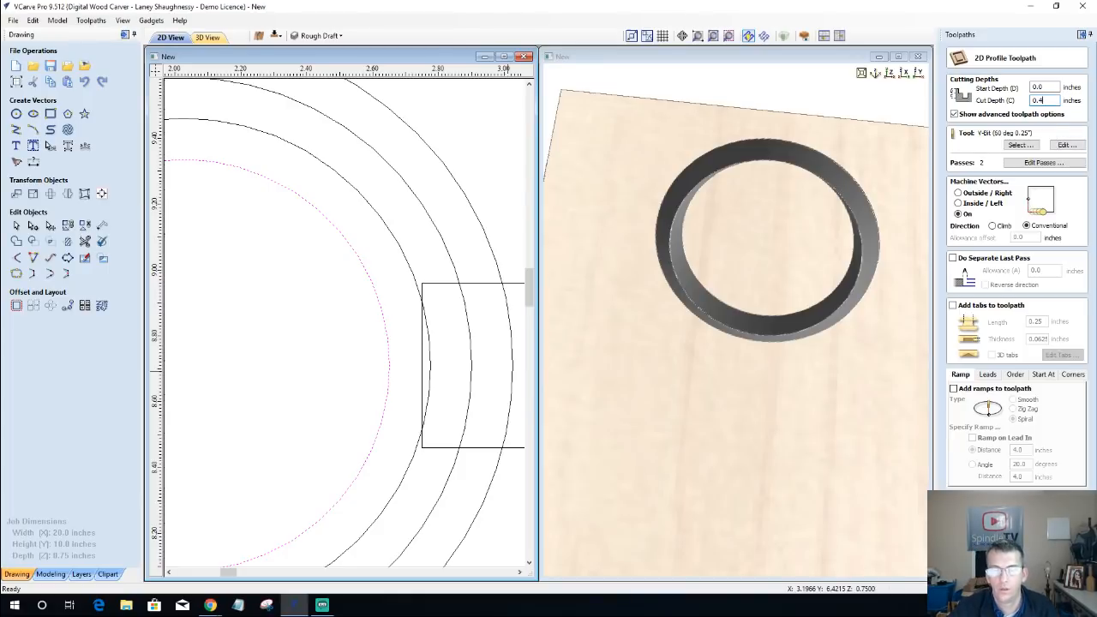
pyautogui.click(981, 554)
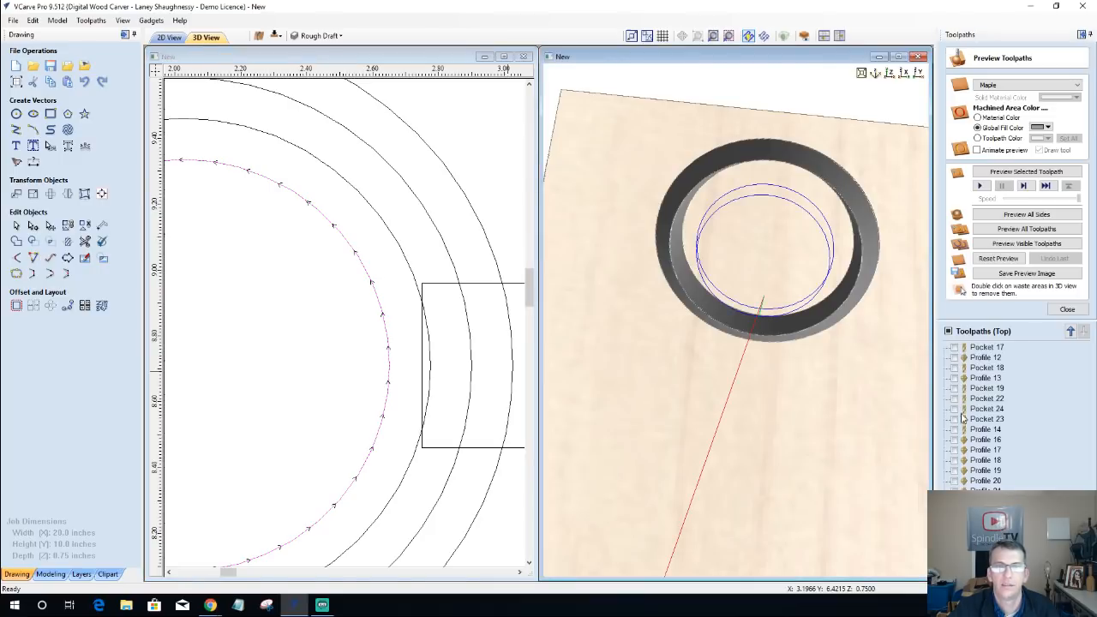
pyautogui.click(1022, 174)
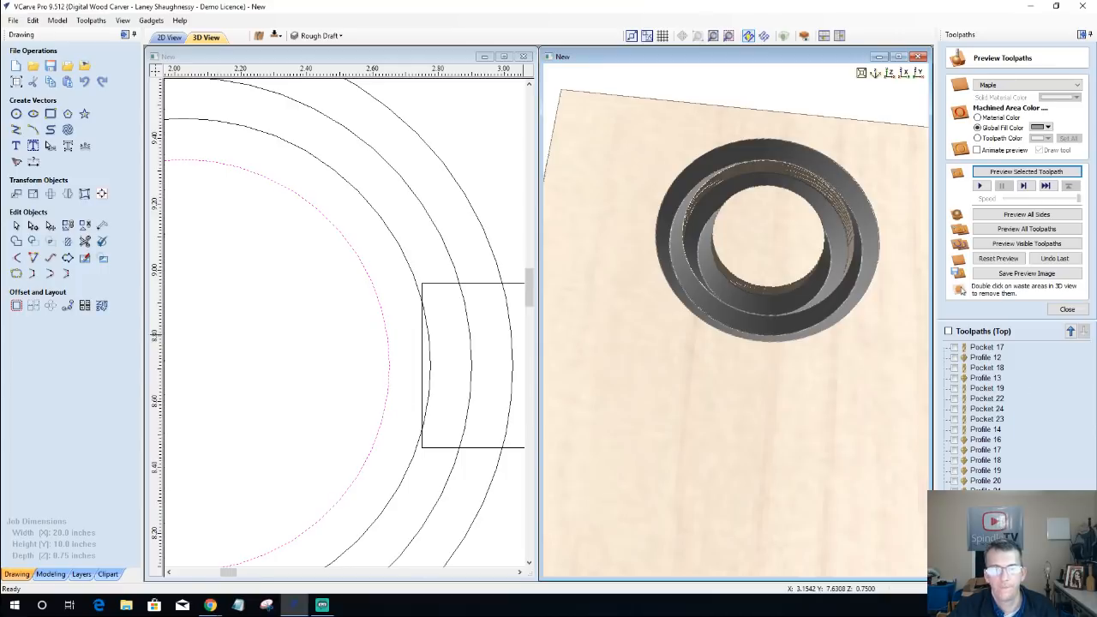
# Step: Recalculate the 0.4-inch-deep profile toolpath on the third circle from the outside, and preview the visible toolpaths on reset material
pyautogui.doubleClick(986, 532)
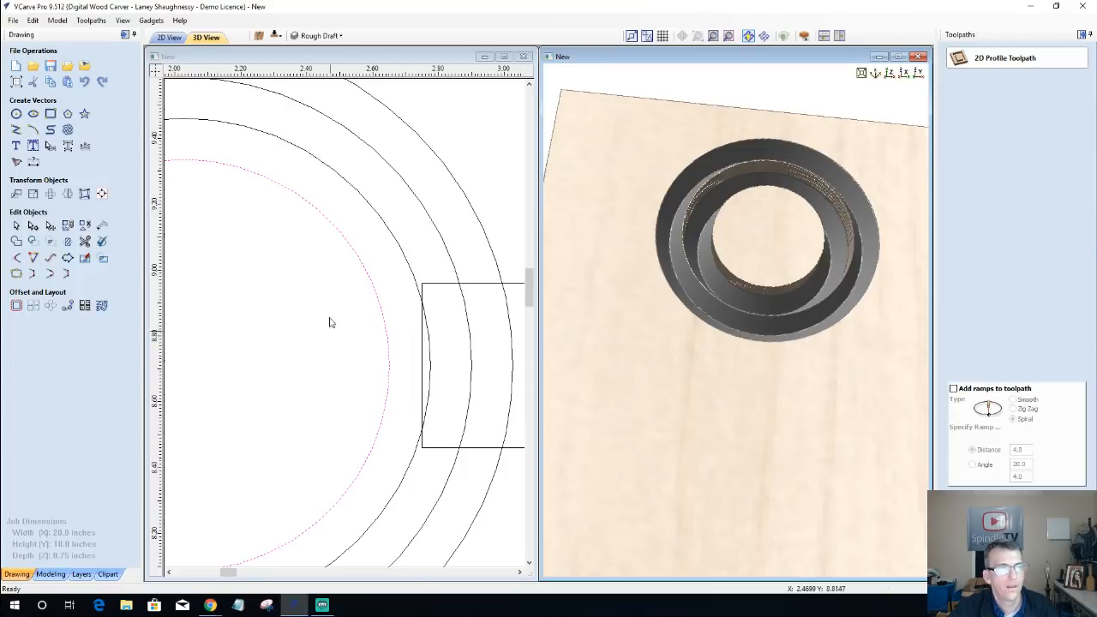
pyautogui.click(410, 271)
pyautogui.click(988, 568)
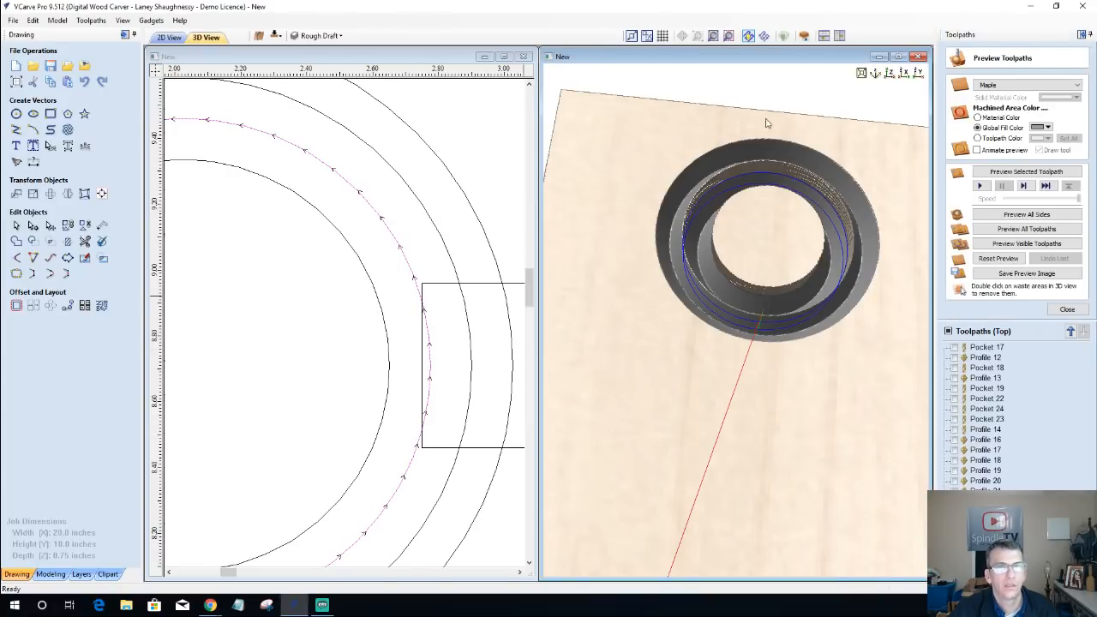
pyautogui.click(994, 260)
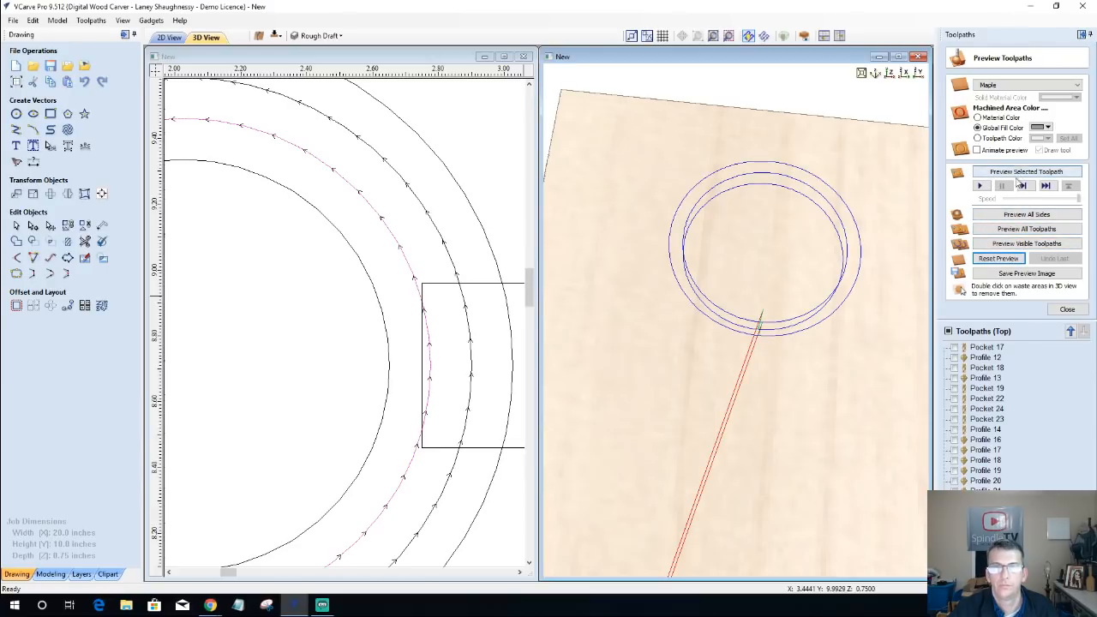
pyautogui.click(1010, 245)
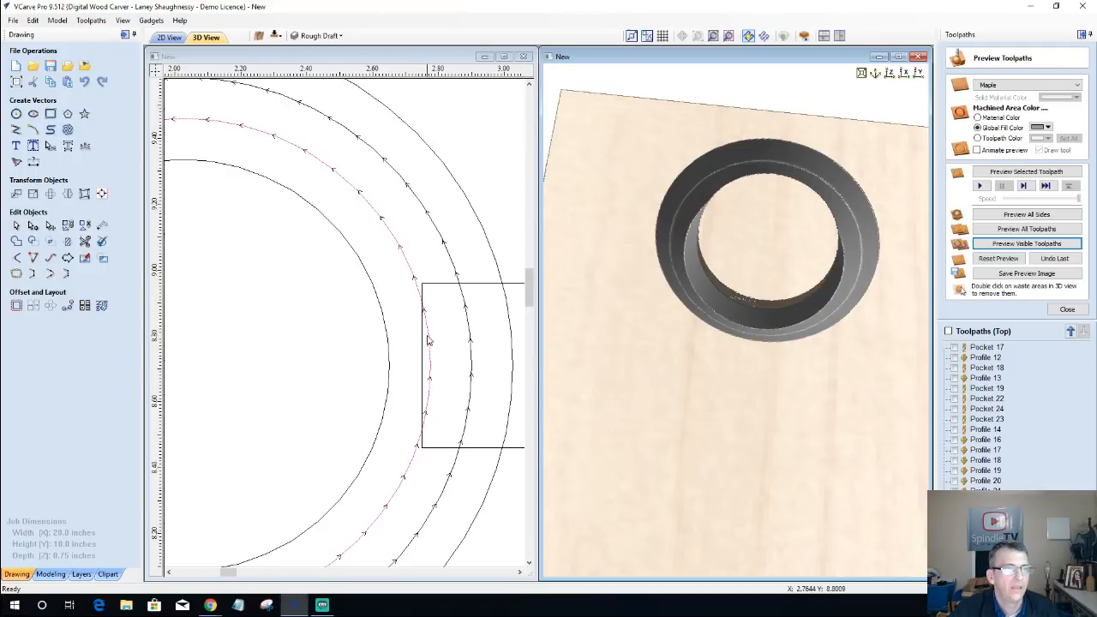
# Step: Calculate a 2D profile toolpath on the innermost circle, 0.625 inches deep, with the 60-degree V-bit running on the vector
pyautogui.click(387, 336)
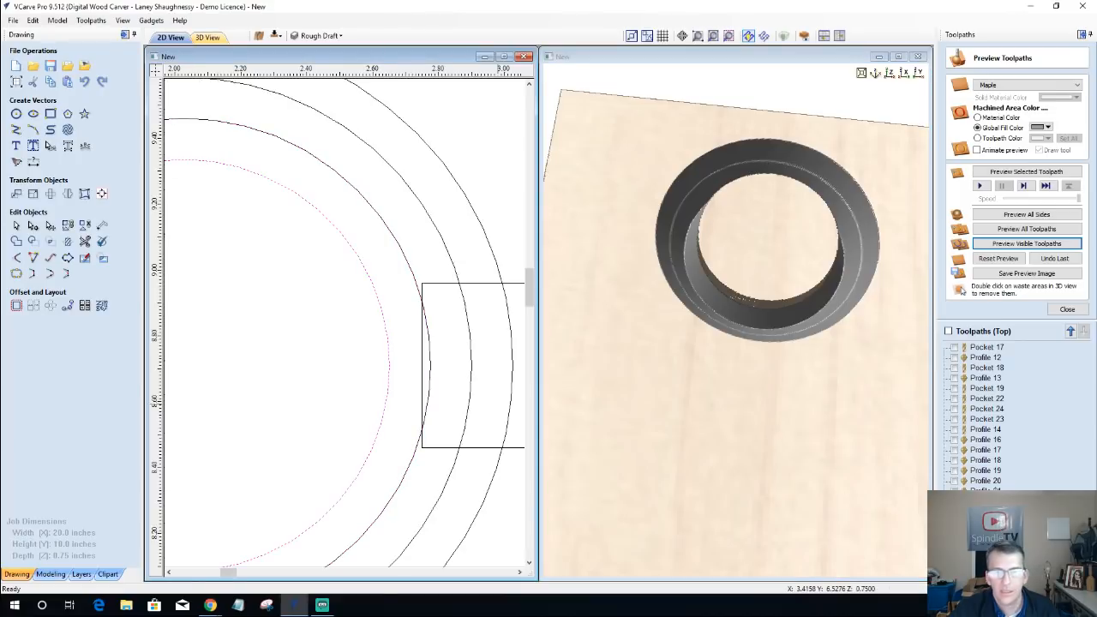
pyautogui.click(1068, 309)
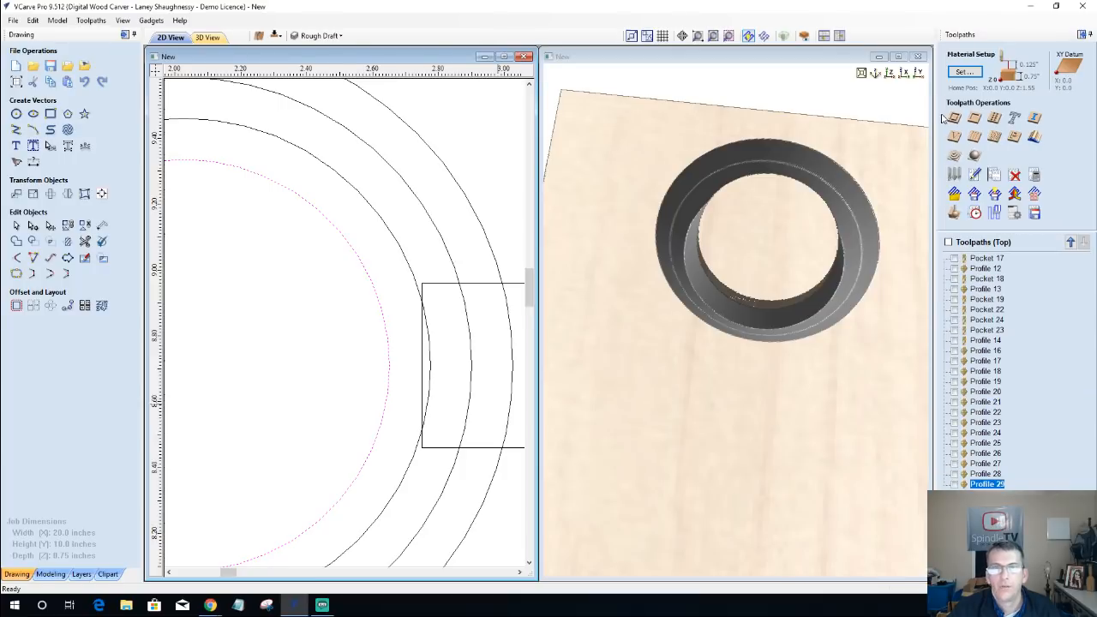
pyautogui.click(953, 119)
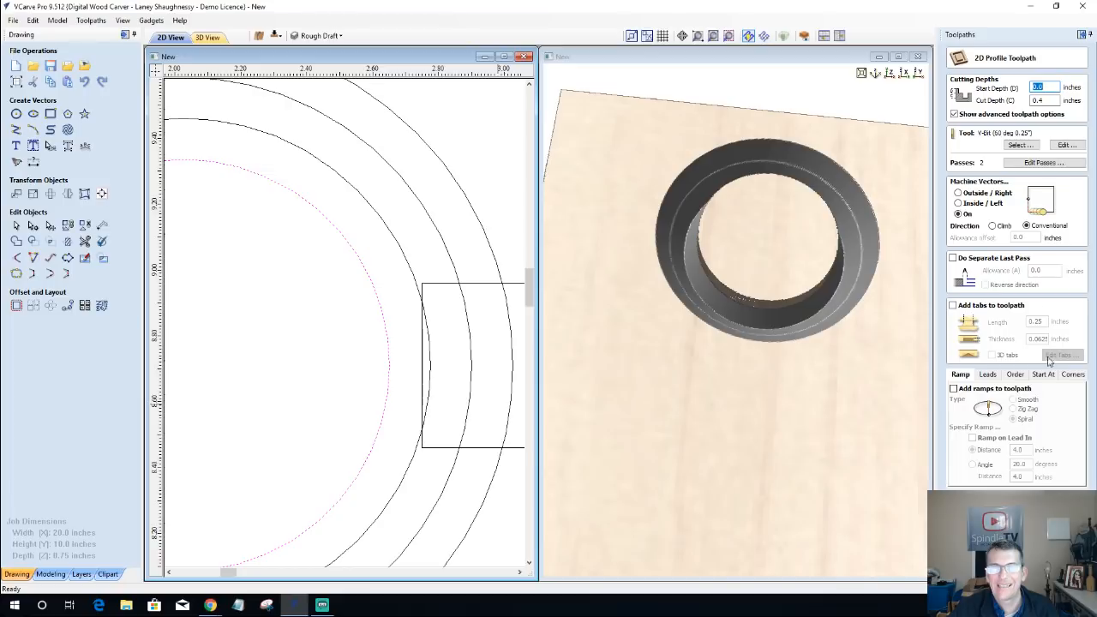
pyautogui.click(1038, 100)
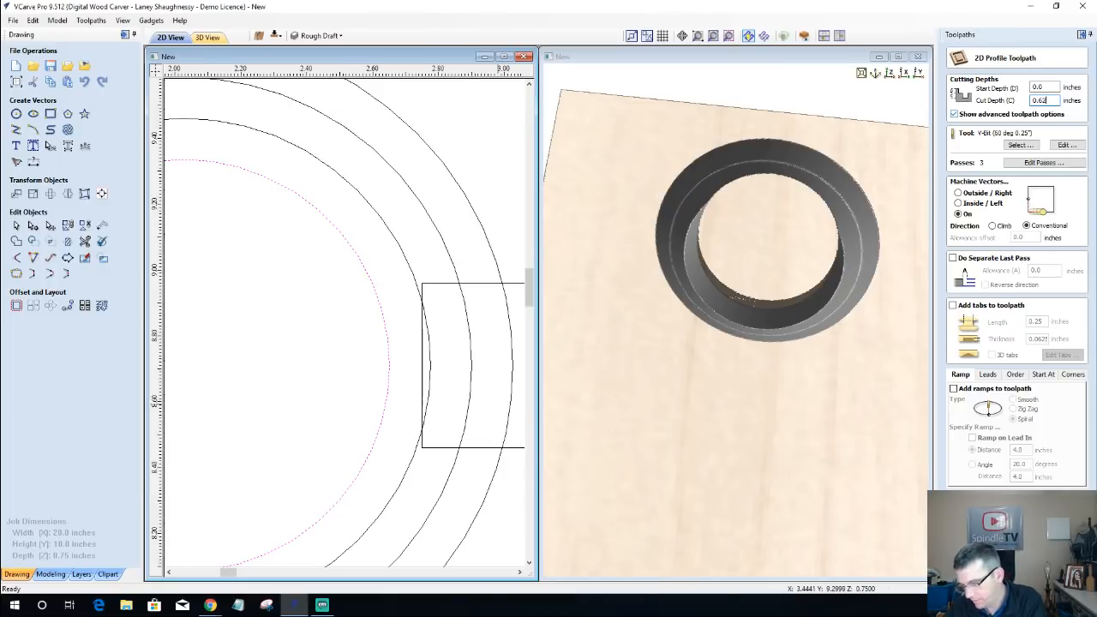
pyautogui.write('5')
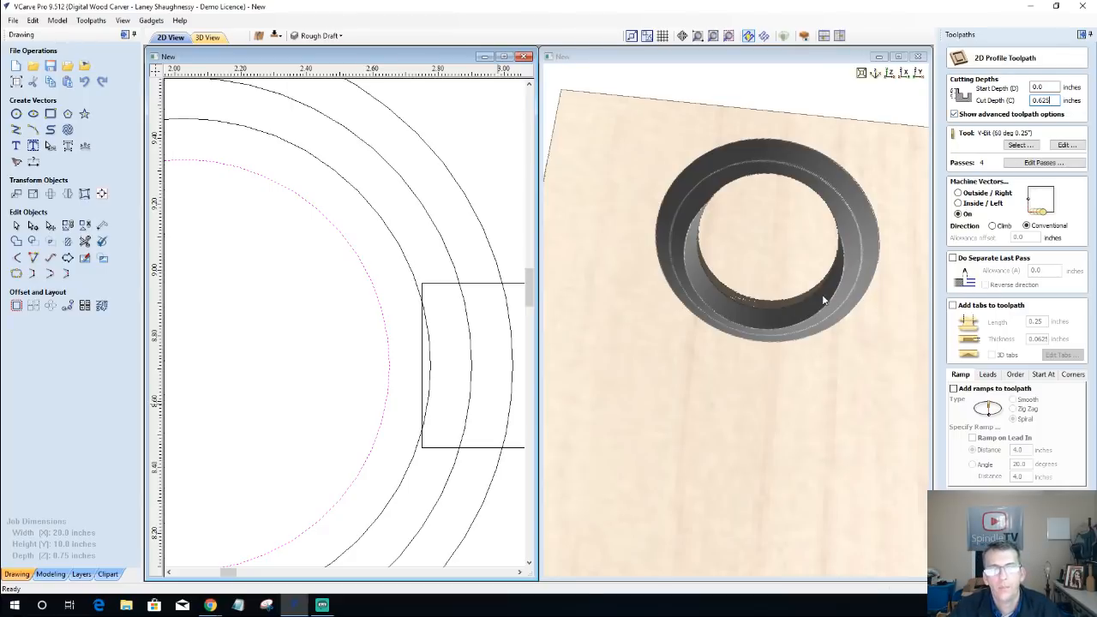
pyautogui.moveTo(823, 296); pyautogui.dragTo(793, 246)
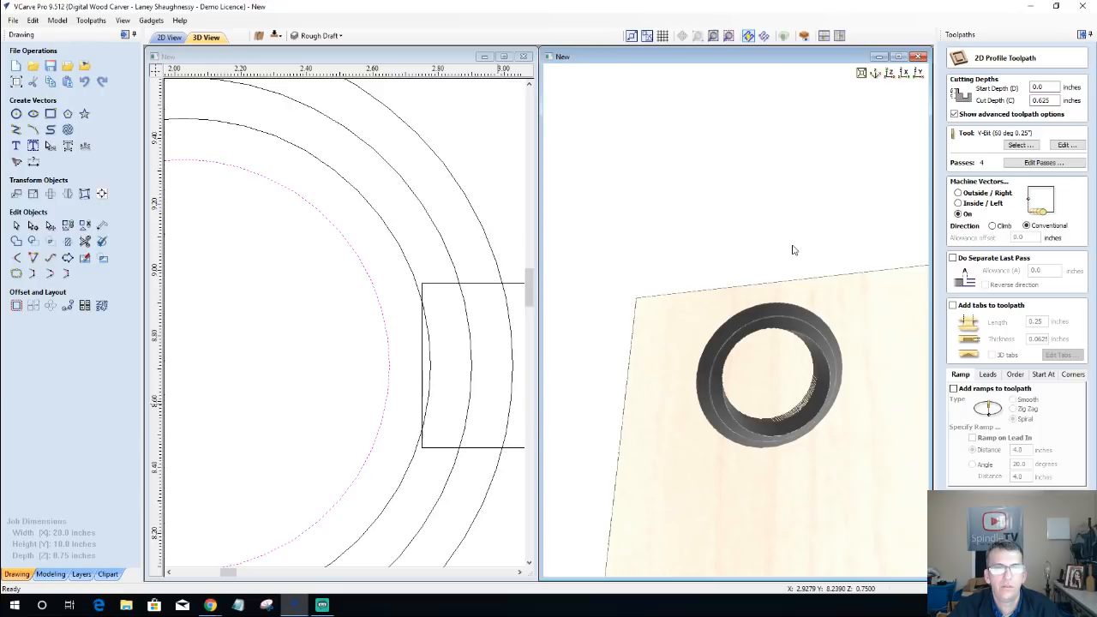
pyautogui.scroll(5, 828, 397)
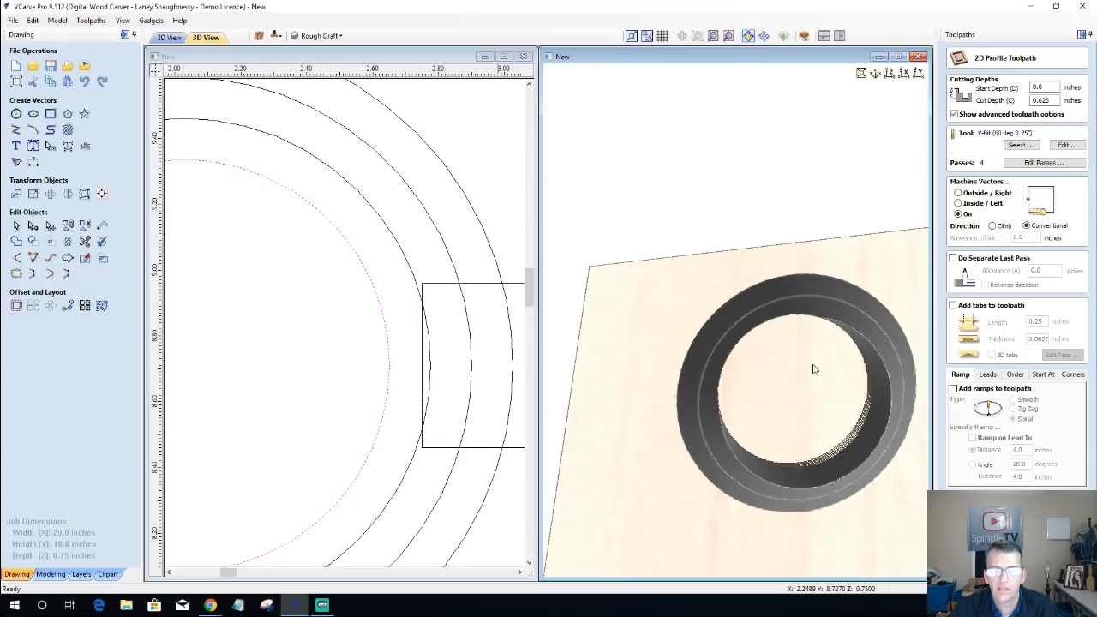
pyautogui.scroll(-2, 811, 368)
pyautogui.scroll(2, 823, 377)
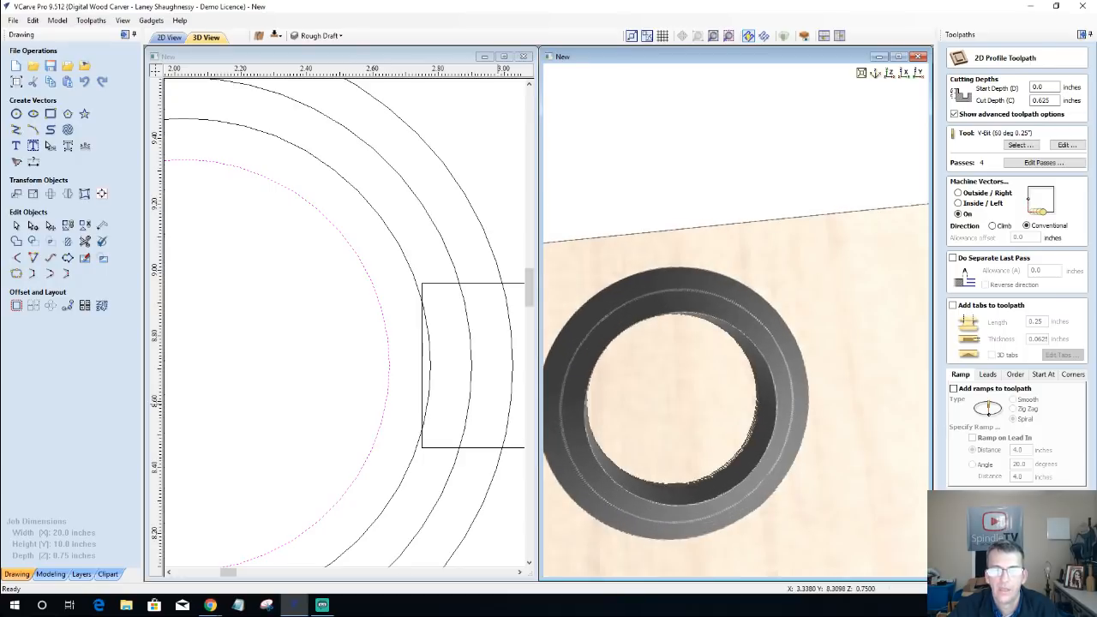
pyautogui.click(980, 555)
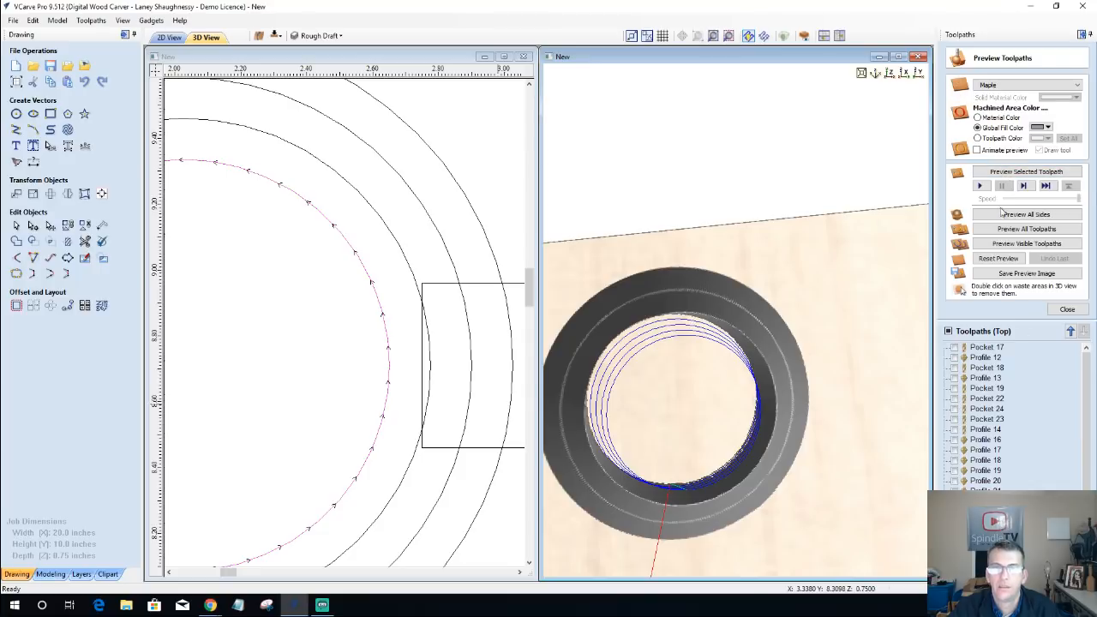
# Step: Preview the innermost circle's profile cut and inspect the stepped wall in 3D from several angles
pyautogui.click(1012, 173)
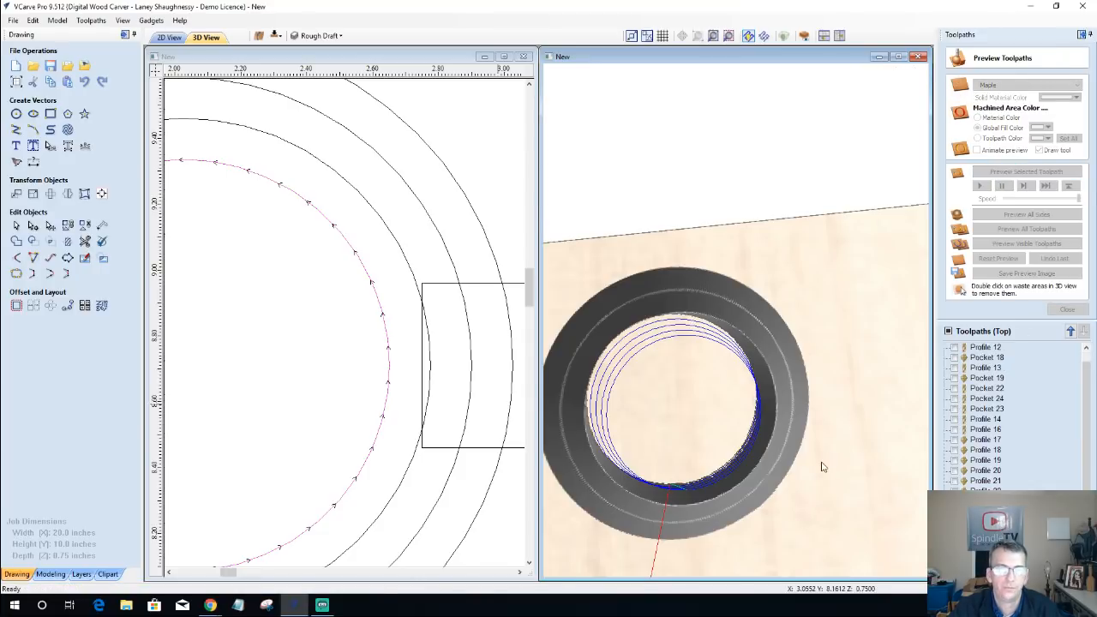
pyautogui.moveTo(883, 370); pyautogui.dragTo(865, 381)
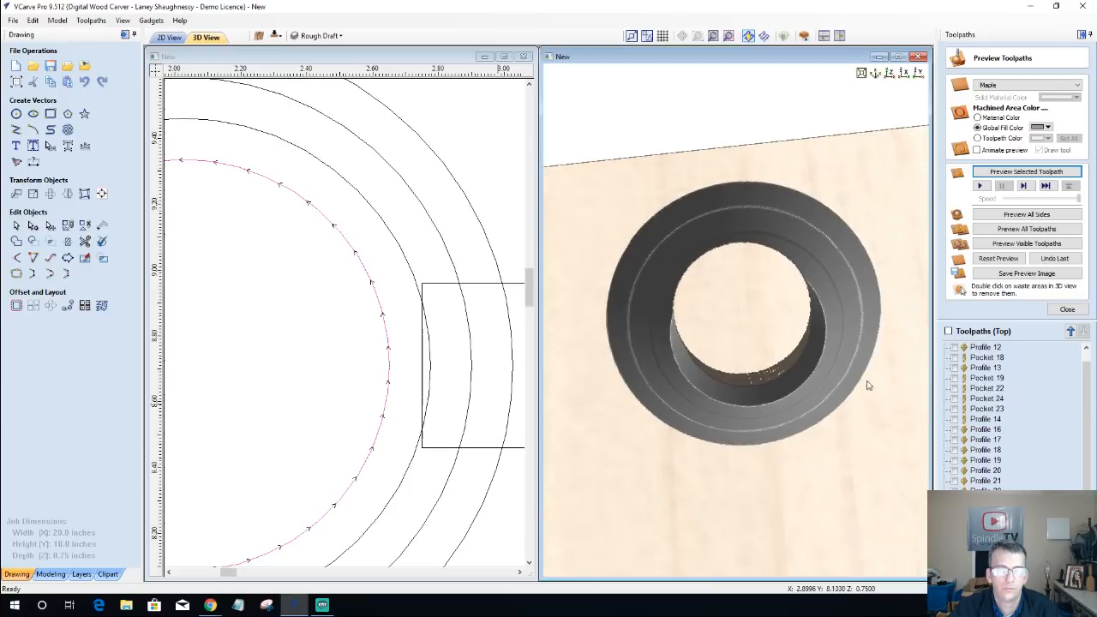
pyautogui.moveTo(798, 523); pyautogui.dragTo(825, 462)
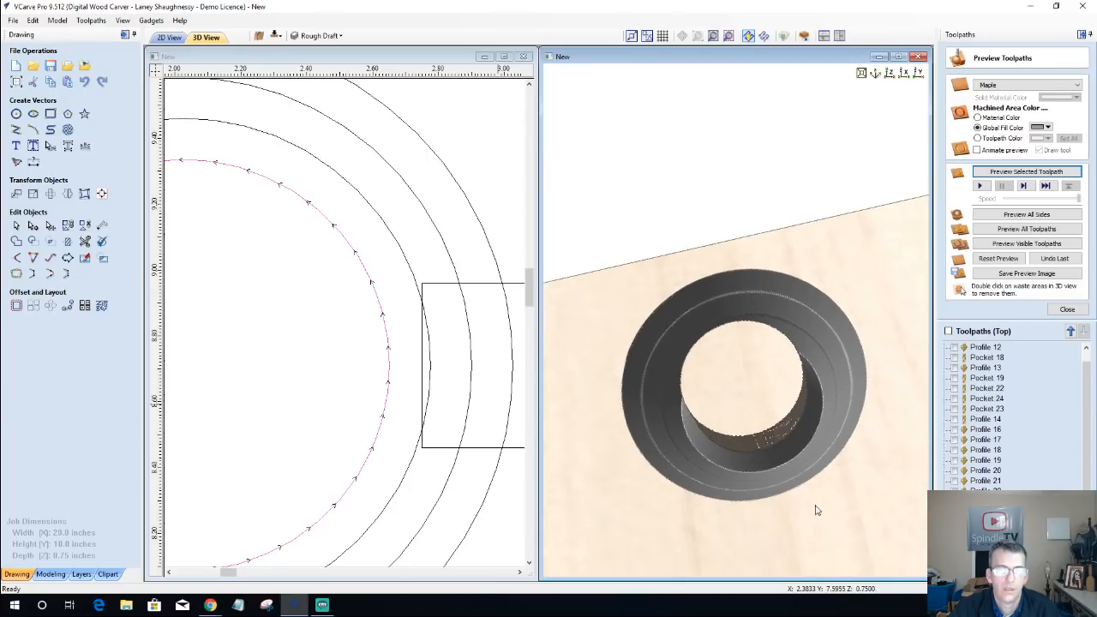
pyautogui.moveTo(817, 505); pyautogui.dragTo(818, 507)
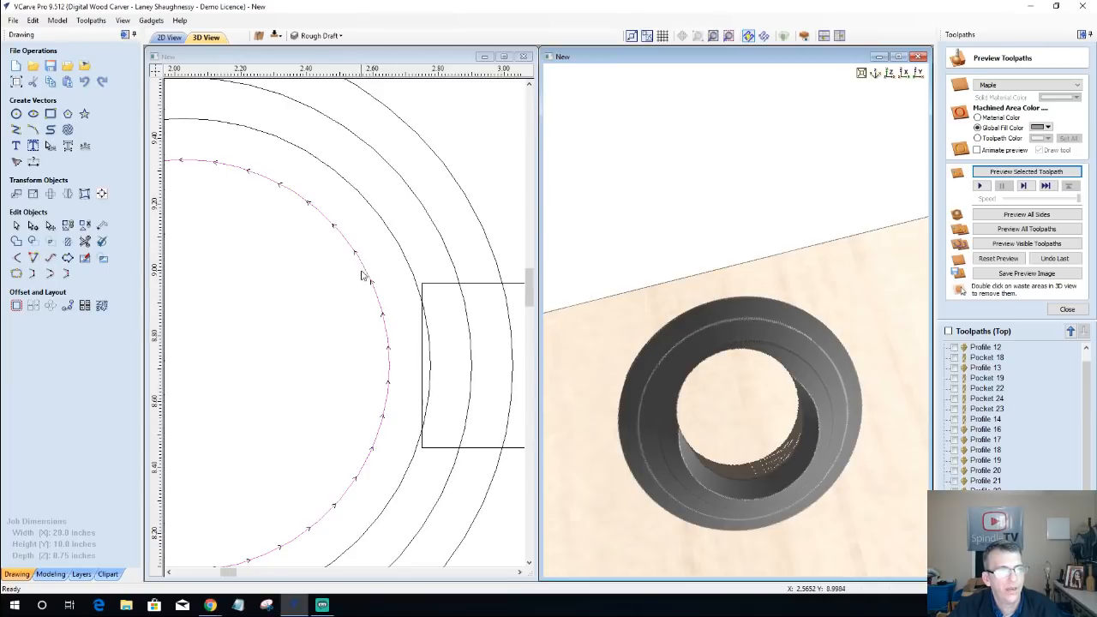
# Step: Calculate a pocket toolpath inside the innermost circle, 0.625 inches deep, with the 0.25-inch end mill
pyautogui.click(1067, 310)
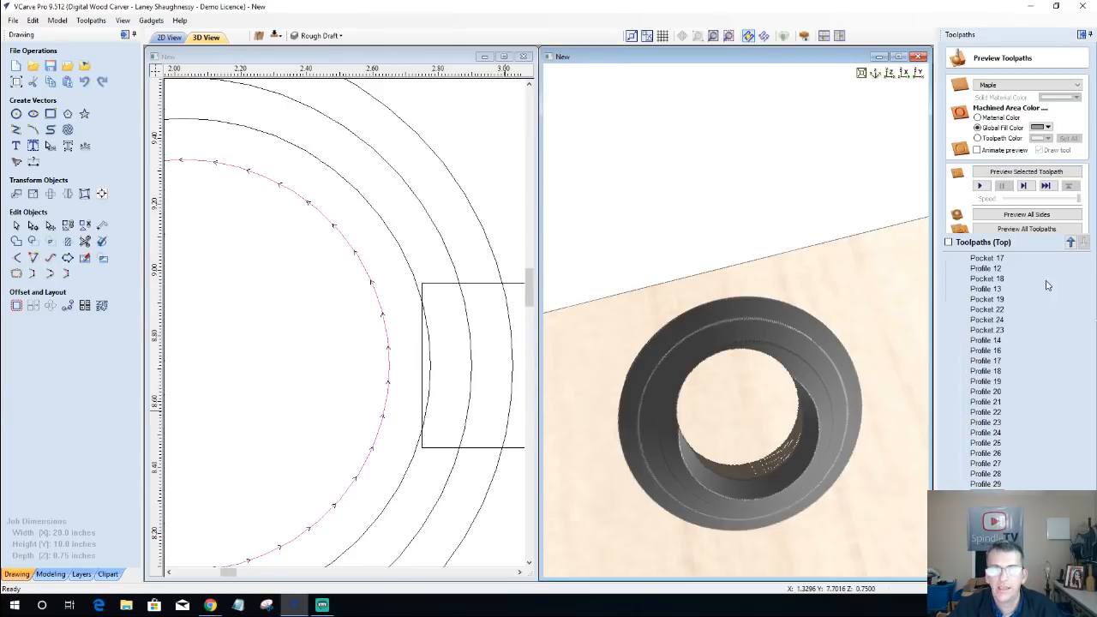
pyautogui.click(954, 119)
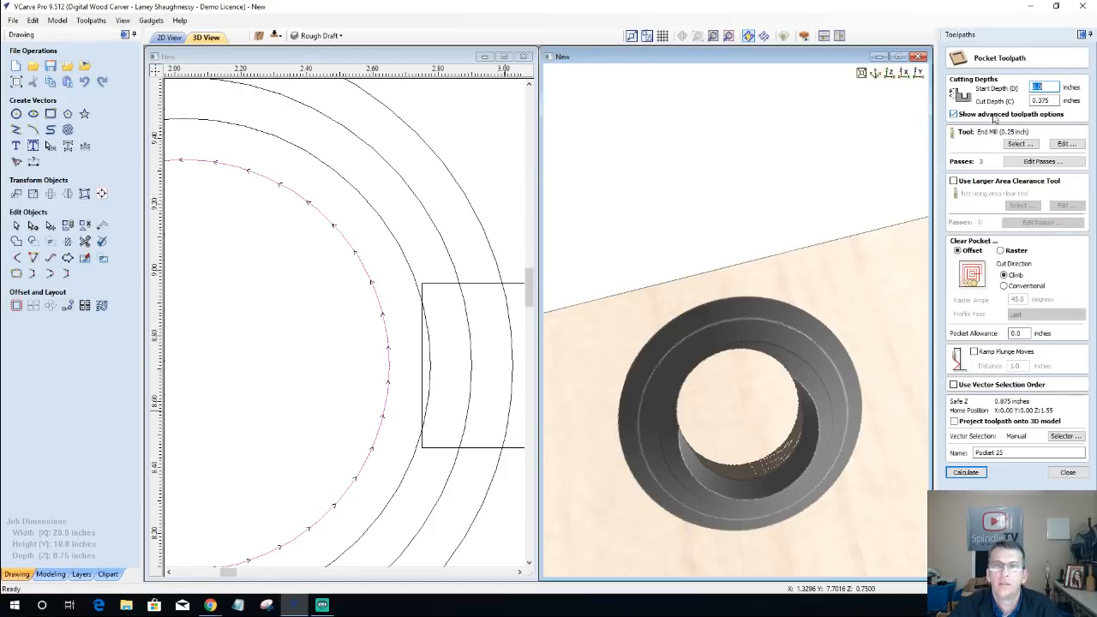
pyautogui.press('Tab')
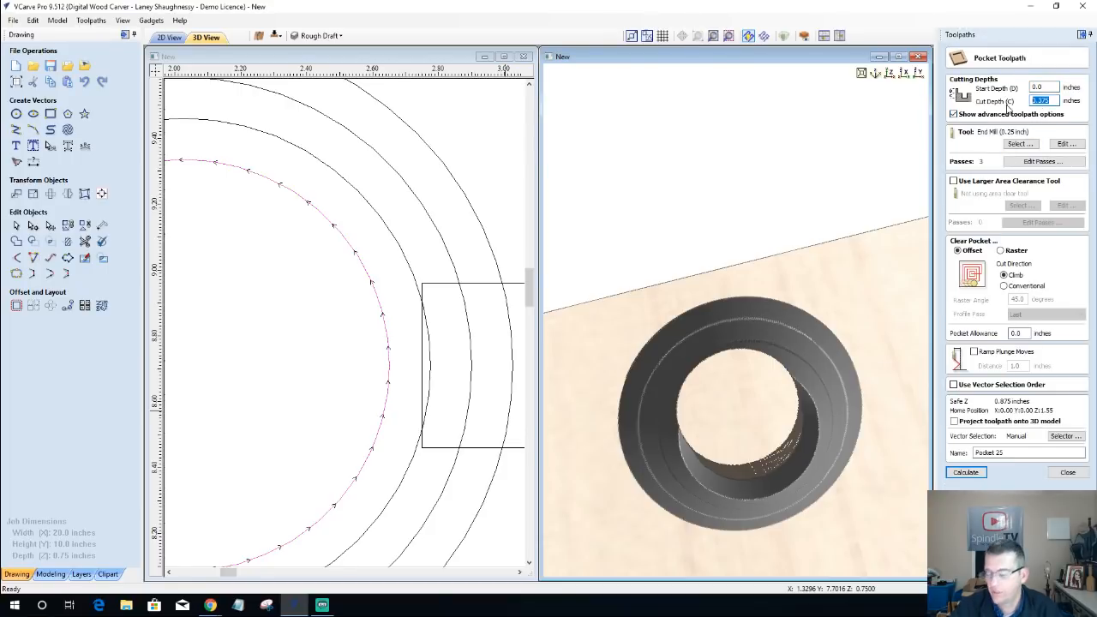
pyautogui.write('.625')
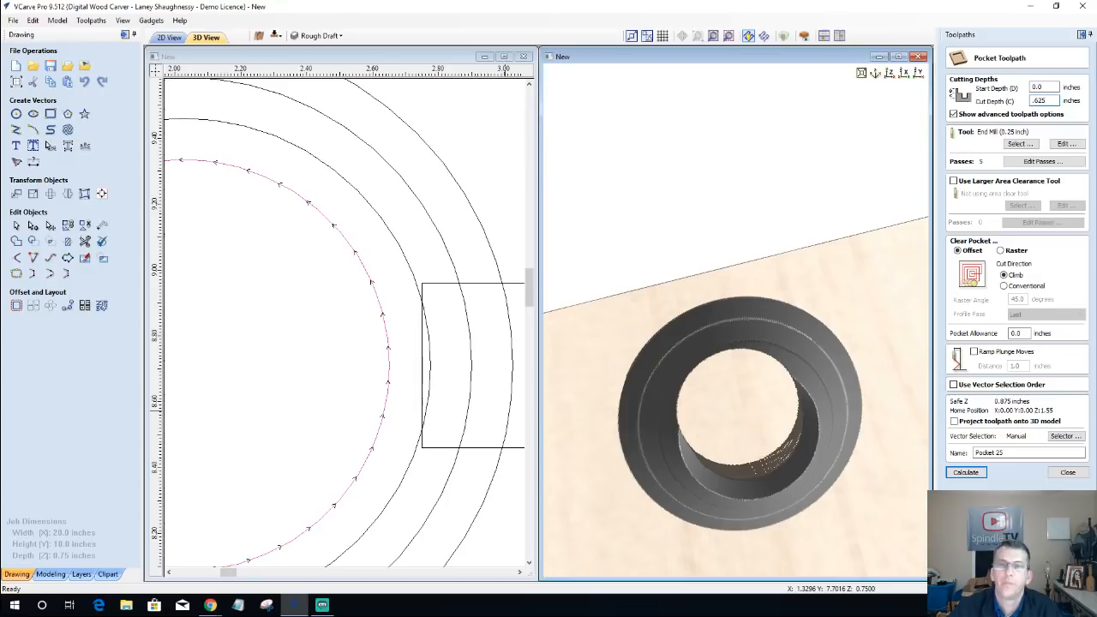
pyautogui.click(967, 473)
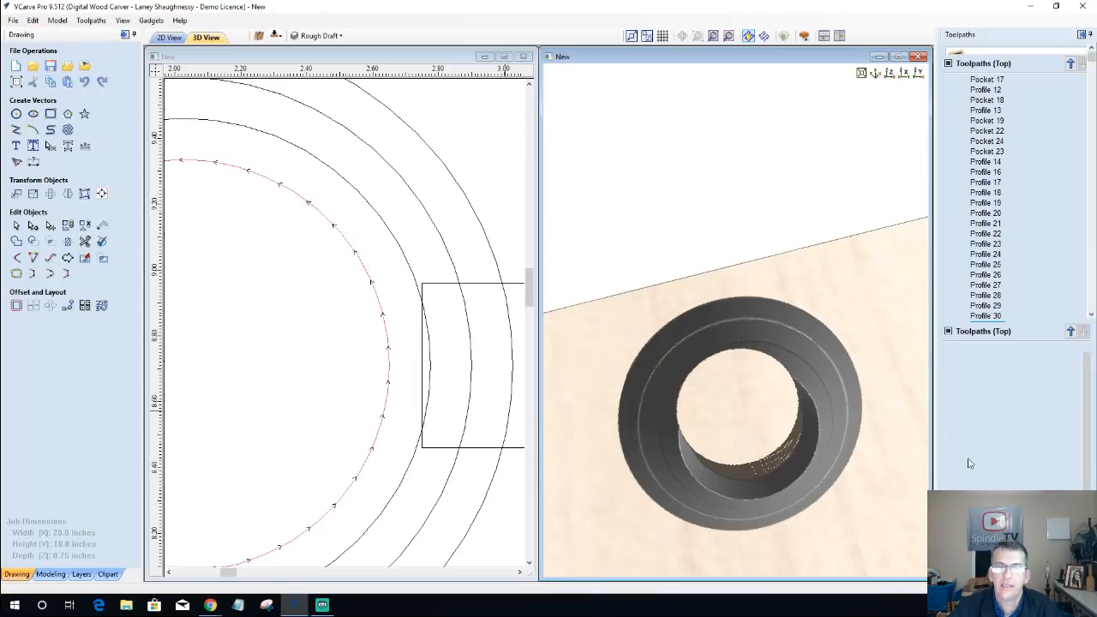
# Step: Preview the pocket toolpath, switch the machined area to the material color, and inspect the angled wall in 3D
pyautogui.click(1013, 175)
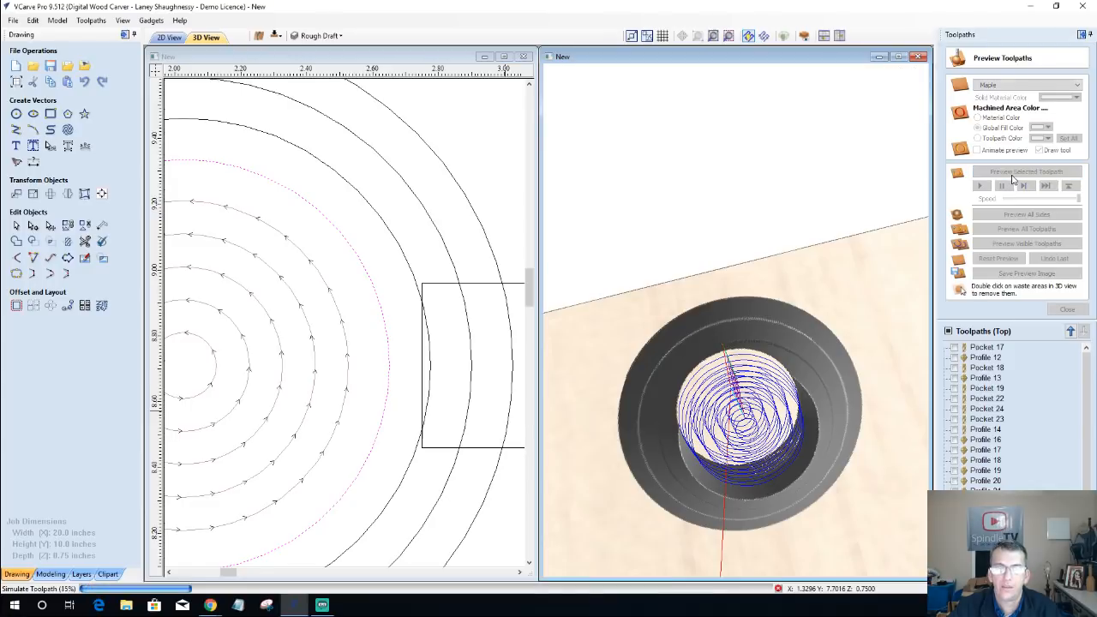
pyautogui.moveTo(759, 568); pyautogui.dragTo(798, 355)
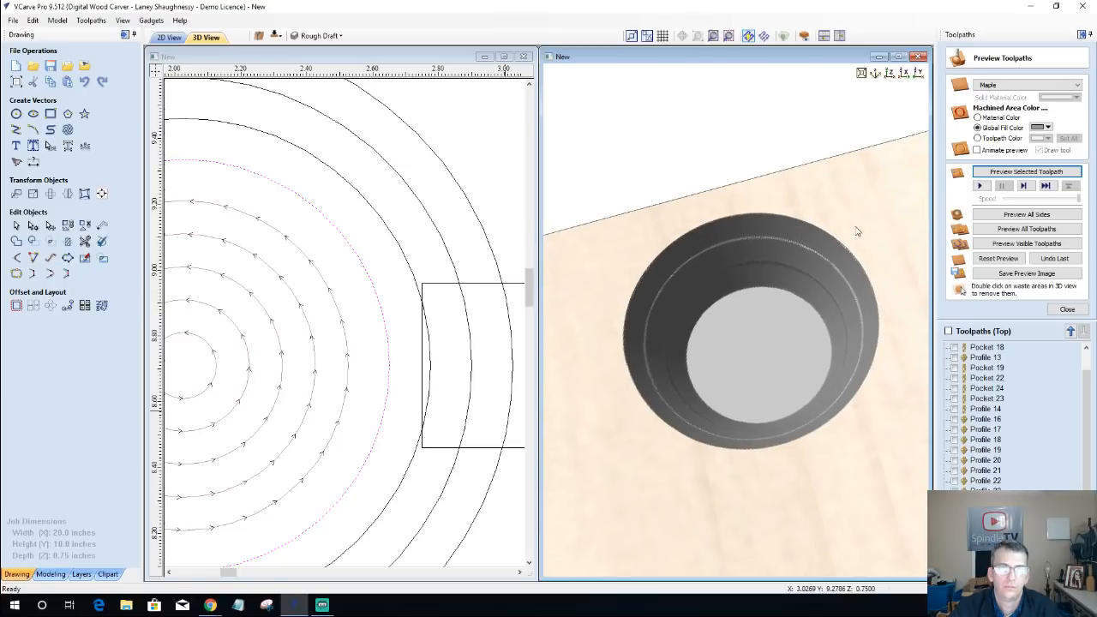
pyautogui.moveTo(856, 231); pyautogui.dragTo(871, 237)
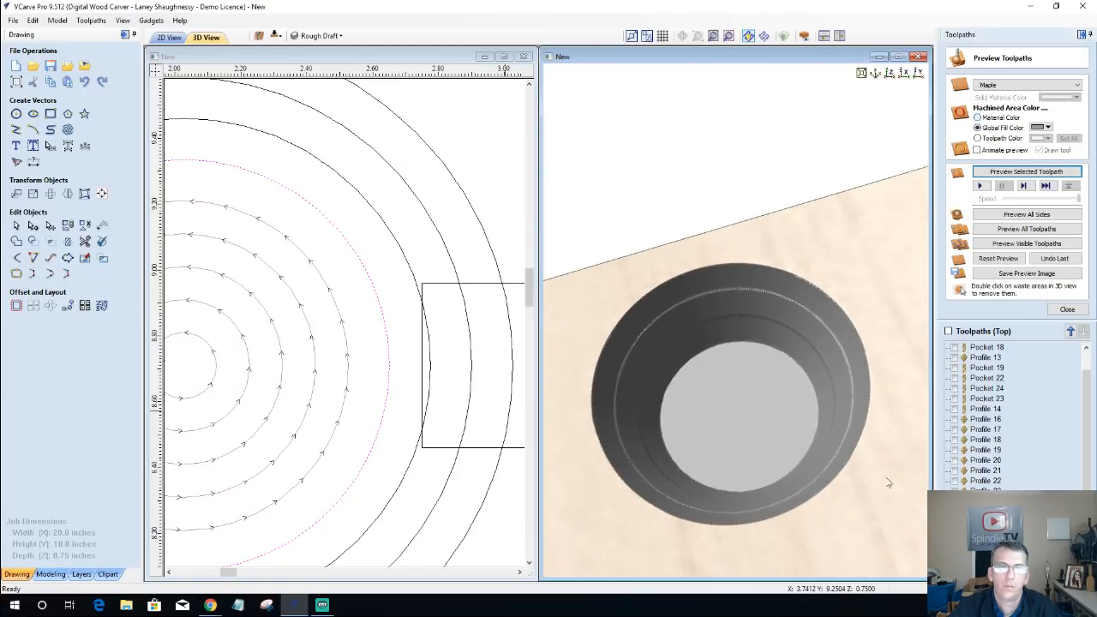
pyautogui.moveTo(751, 546); pyautogui.dragTo(760, 527)
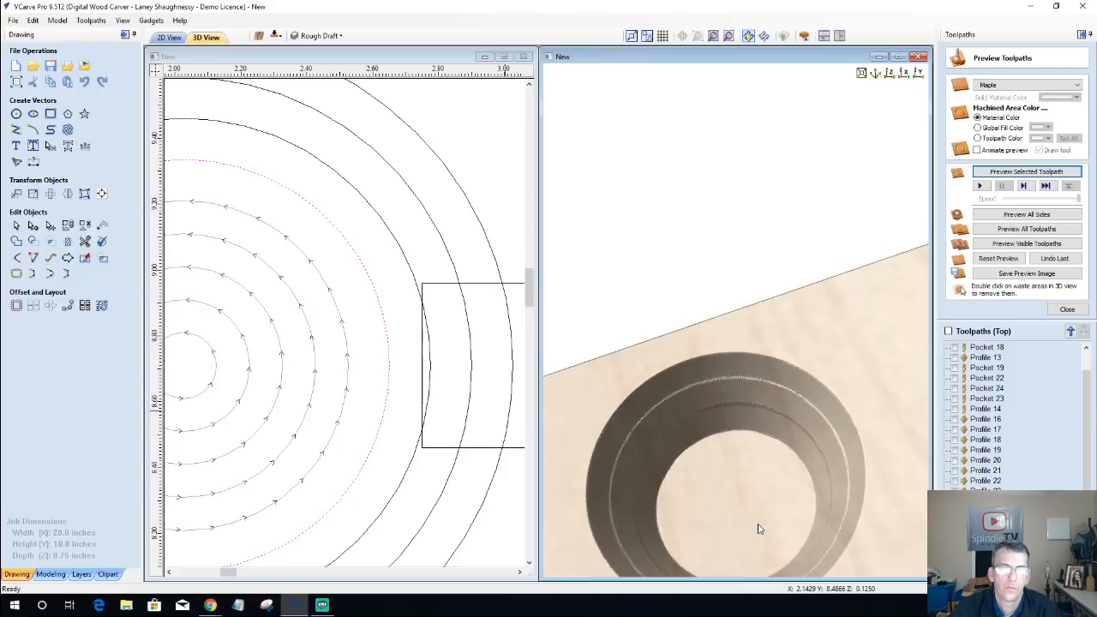
pyautogui.moveTo(759, 458); pyautogui.dragTo(788, 324)
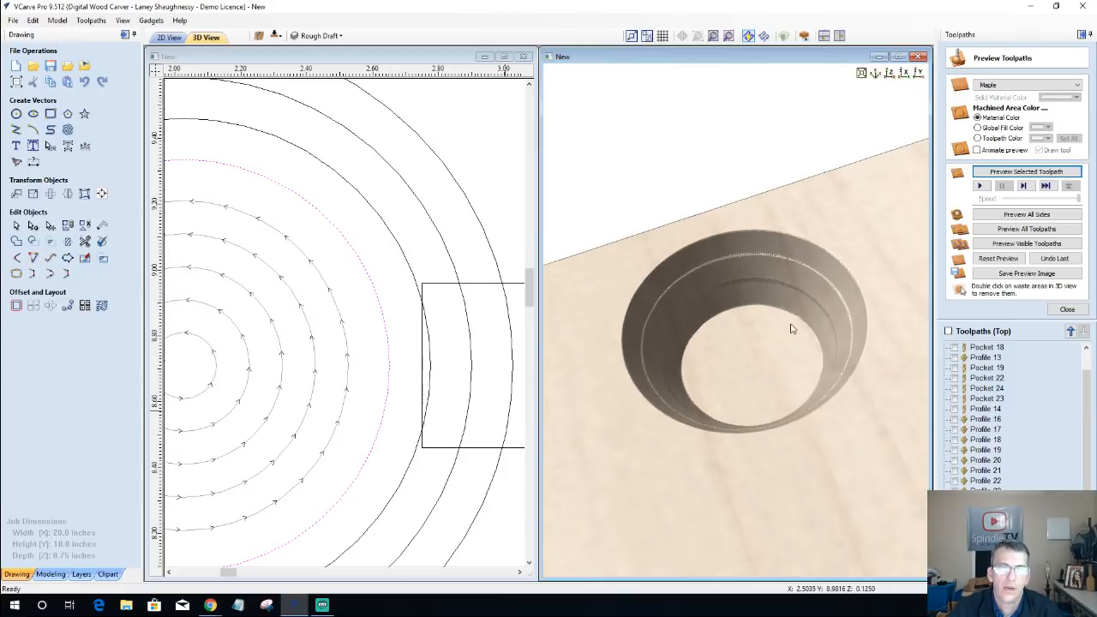
# Step: Inspect the stepped hole wall up close in 3D and check the innermost circle's profile vector
pyautogui.scroll(3, 853, 319)
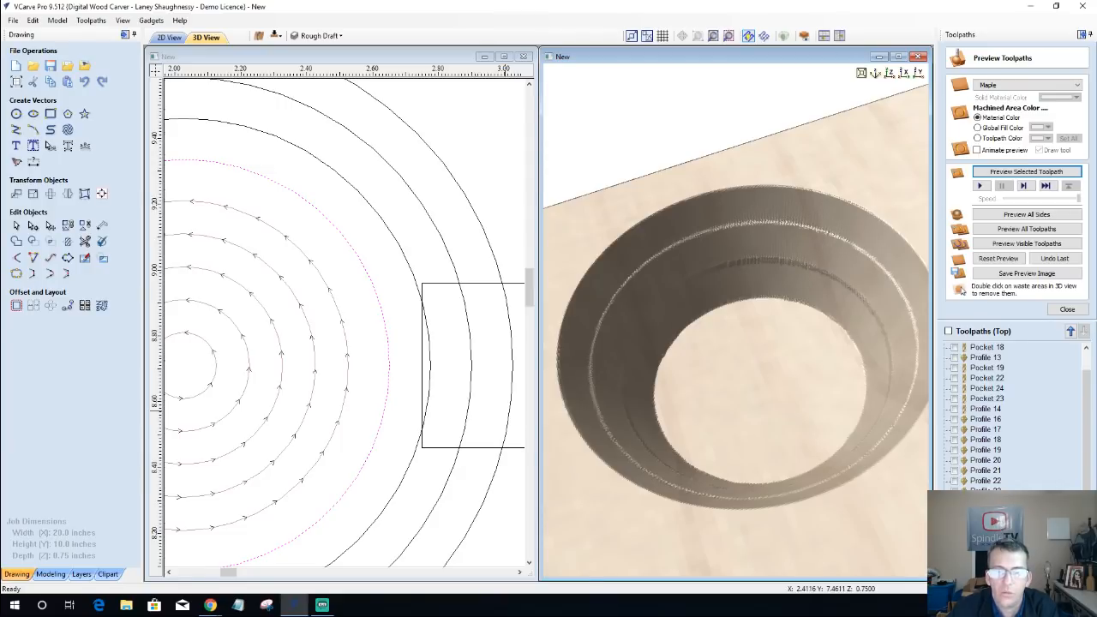
pyautogui.click(410, 261)
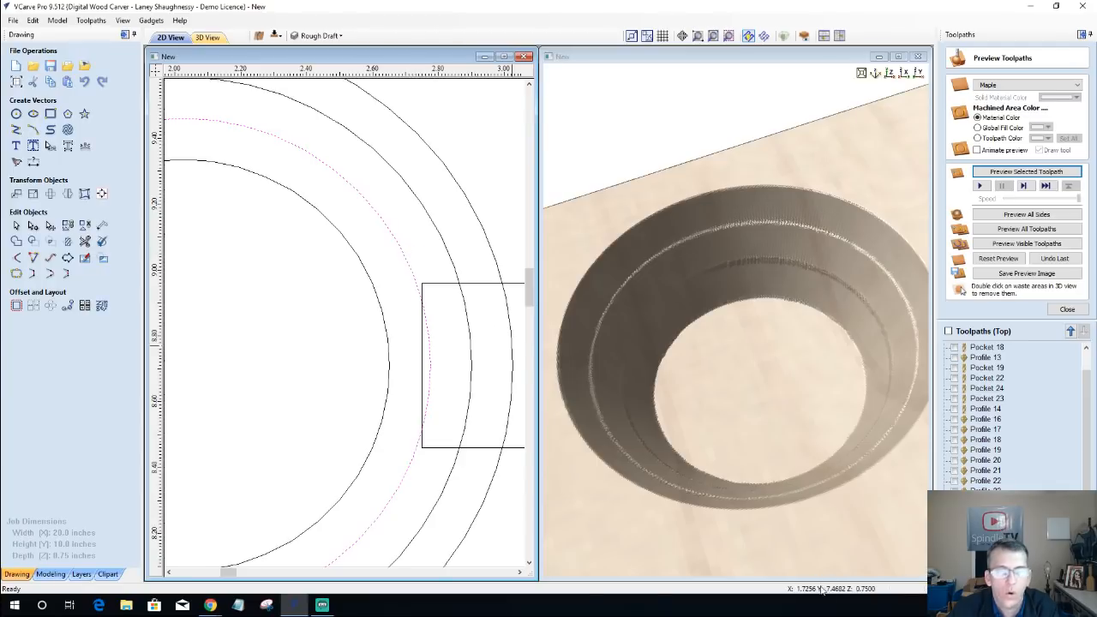
pyautogui.click(986, 521)
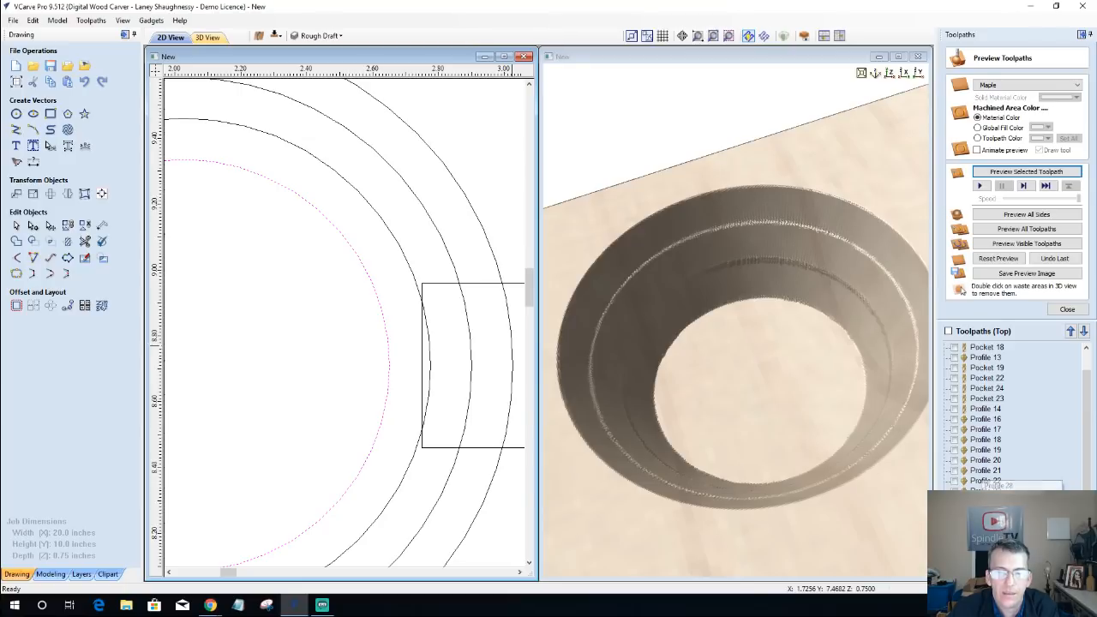
# Step: Recalculate the 0.2-inch-deep profile toolpath to run inside the outermost circle and preview it on a reset block
pyautogui.click(955, 512)
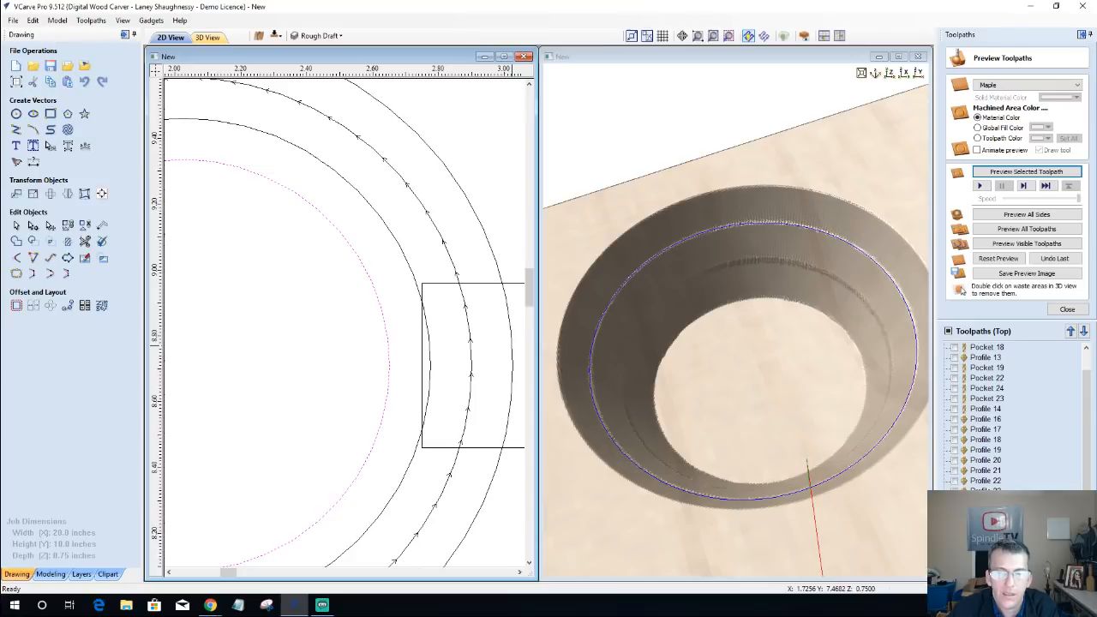
pyautogui.doubleClick(985, 511)
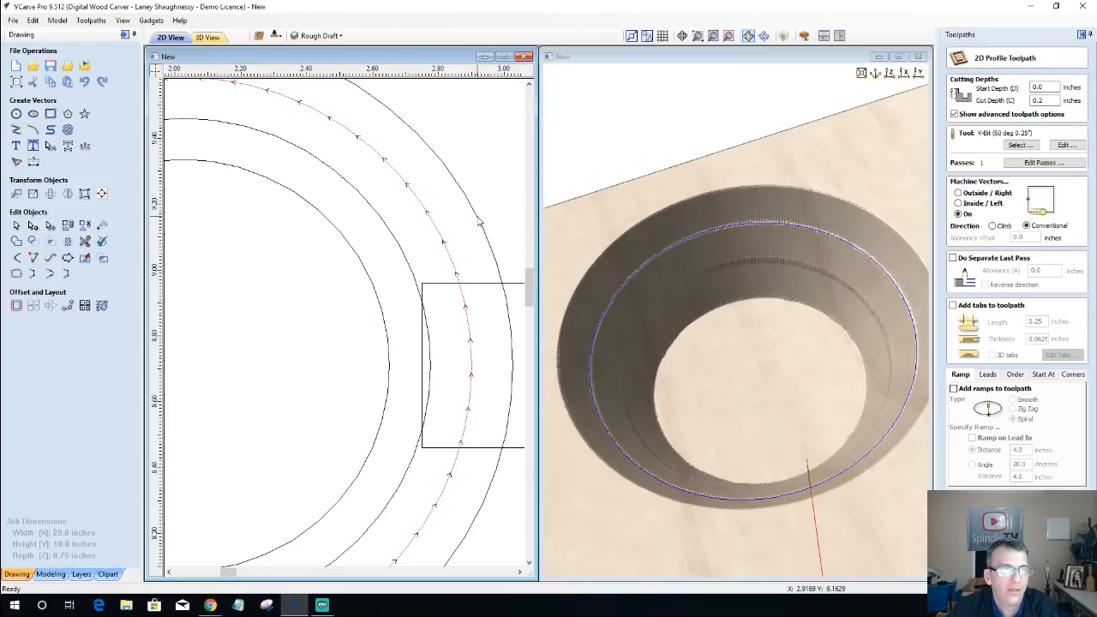
pyautogui.click(480, 223)
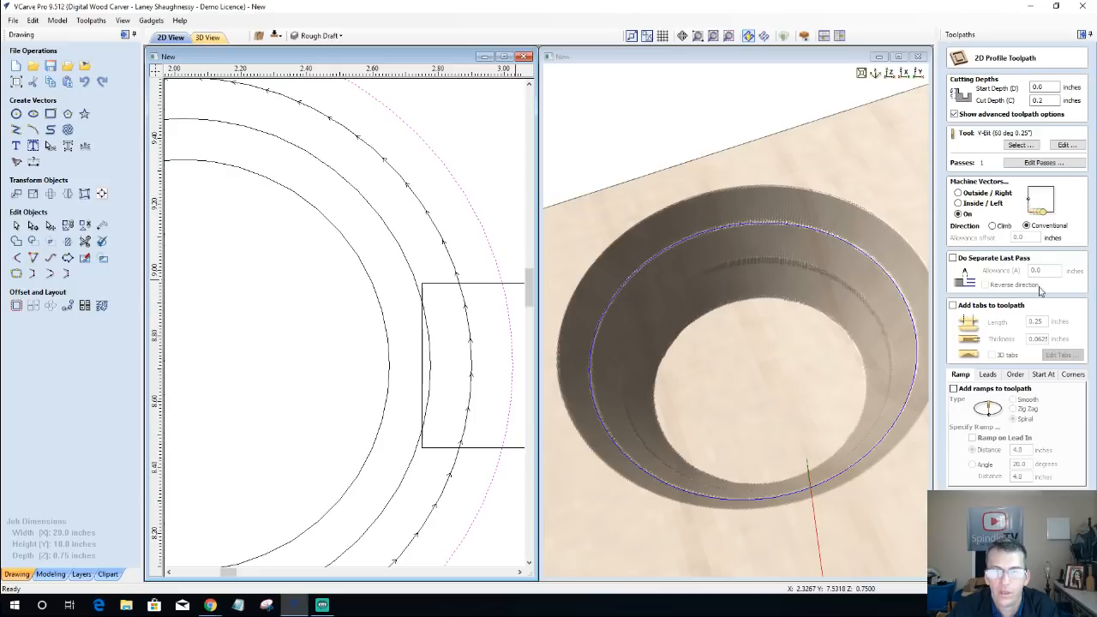
pyautogui.click(958, 204)
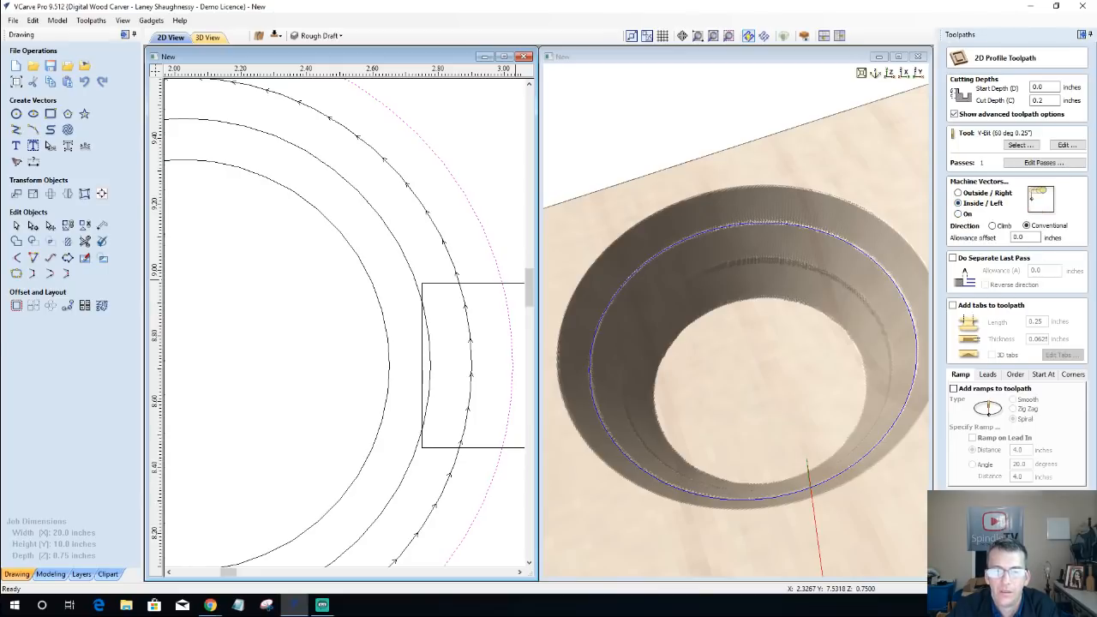
pyautogui.click(986, 569)
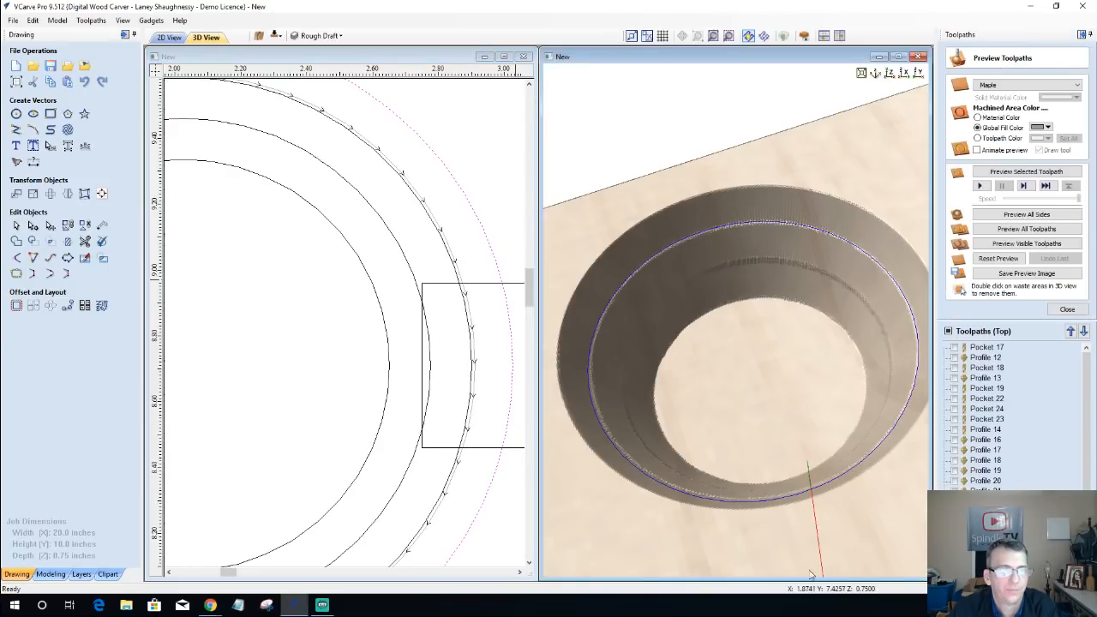
pyautogui.click(992, 261)
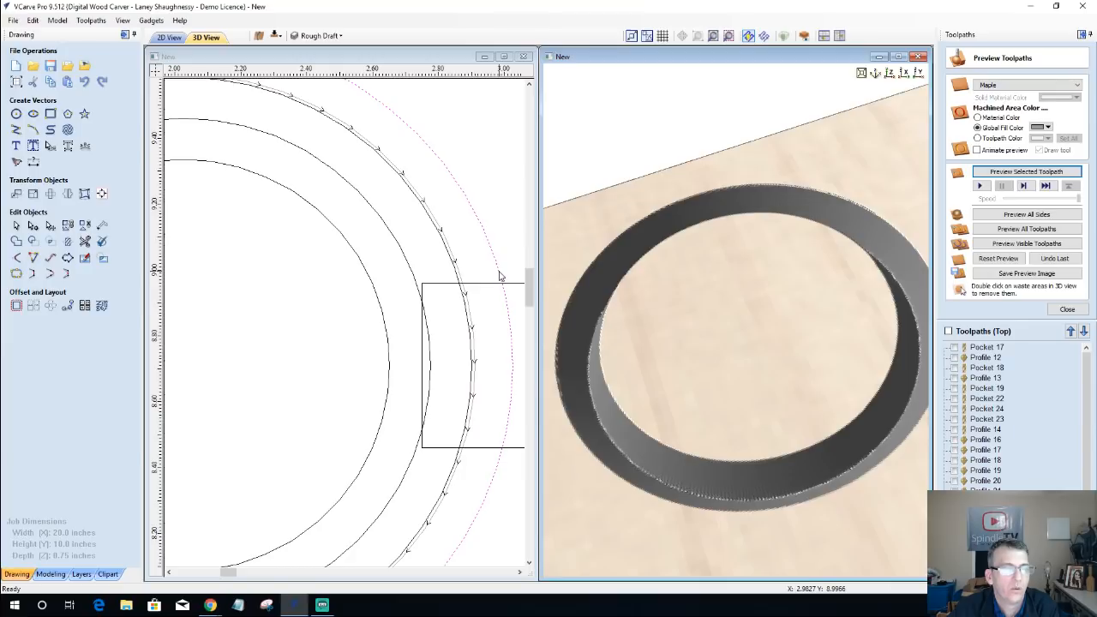
# Step: Calculate a new inside profile toolpath, 0.4 inches deep, on the third circle from the outside and preview it
pyautogui.click(414, 283)
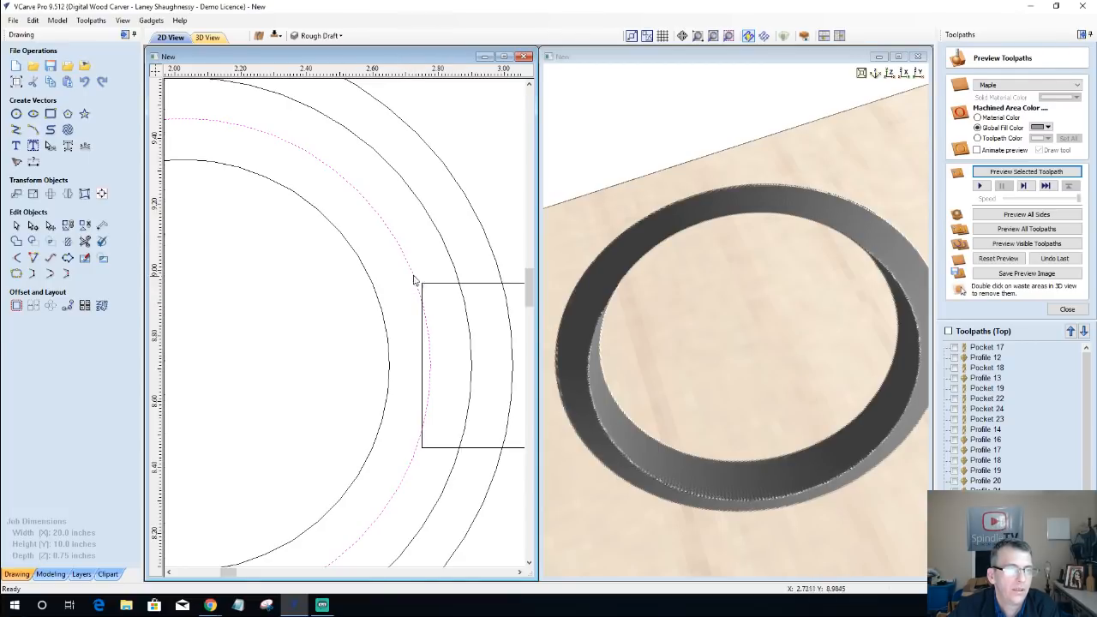
pyautogui.click(448, 257)
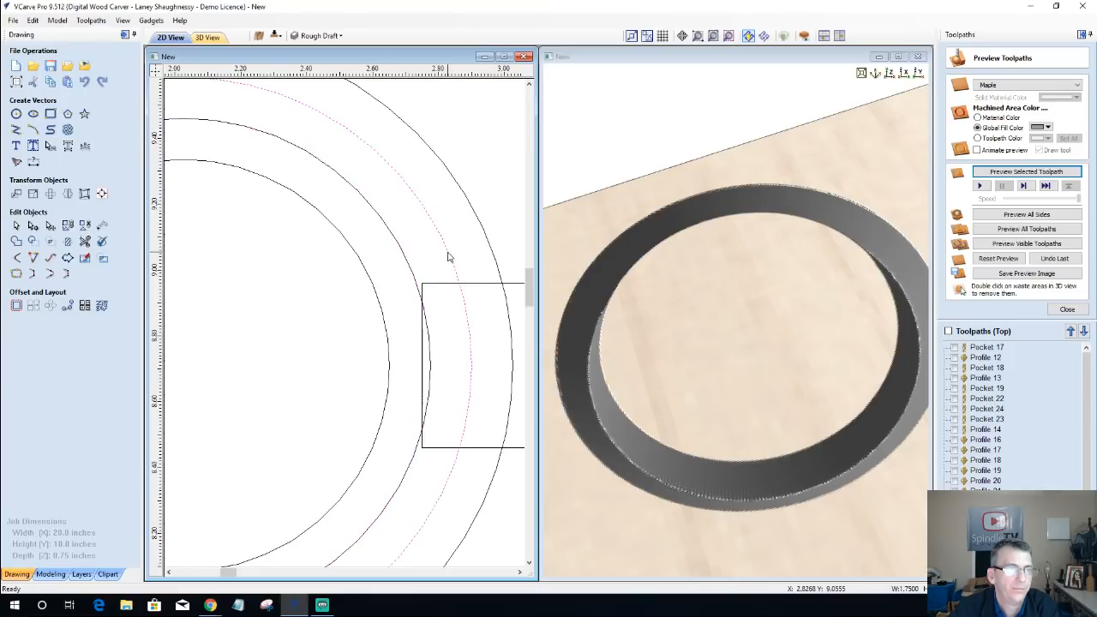
pyautogui.click(491, 246)
pyautogui.click(452, 267)
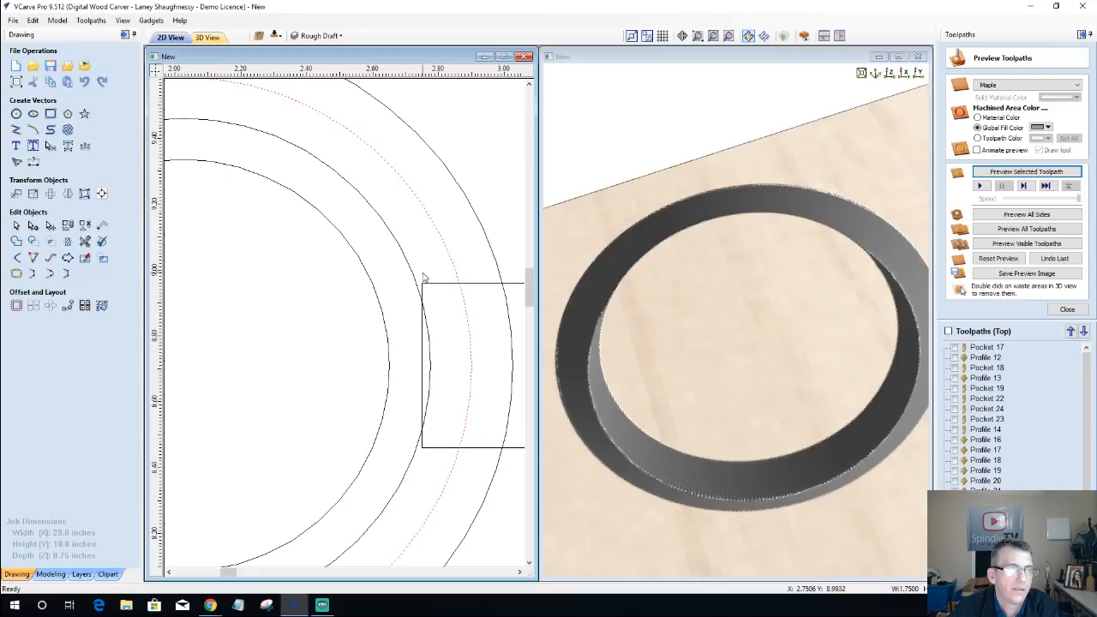
pyautogui.click(413, 280)
pyautogui.click(415, 281)
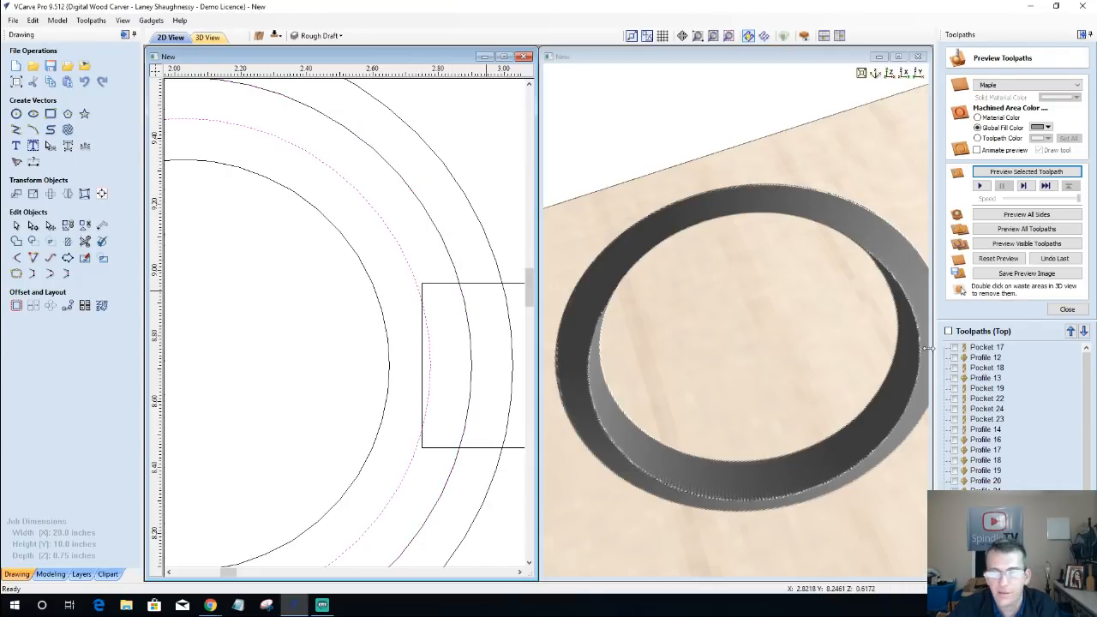
pyautogui.click(1067, 309)
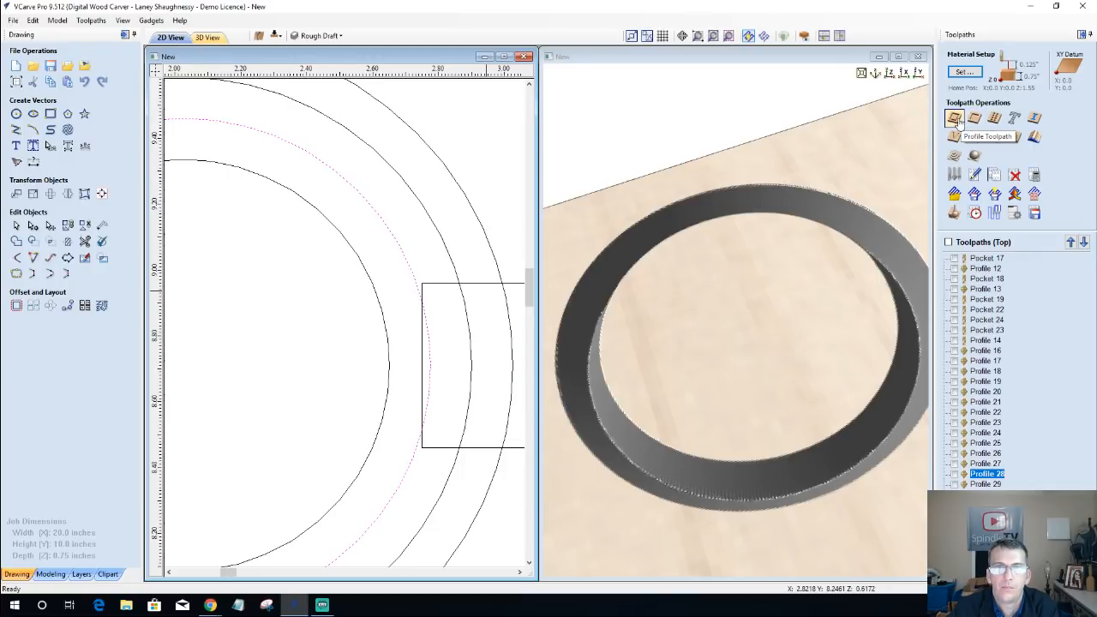
pyautogui.click(954, 120)
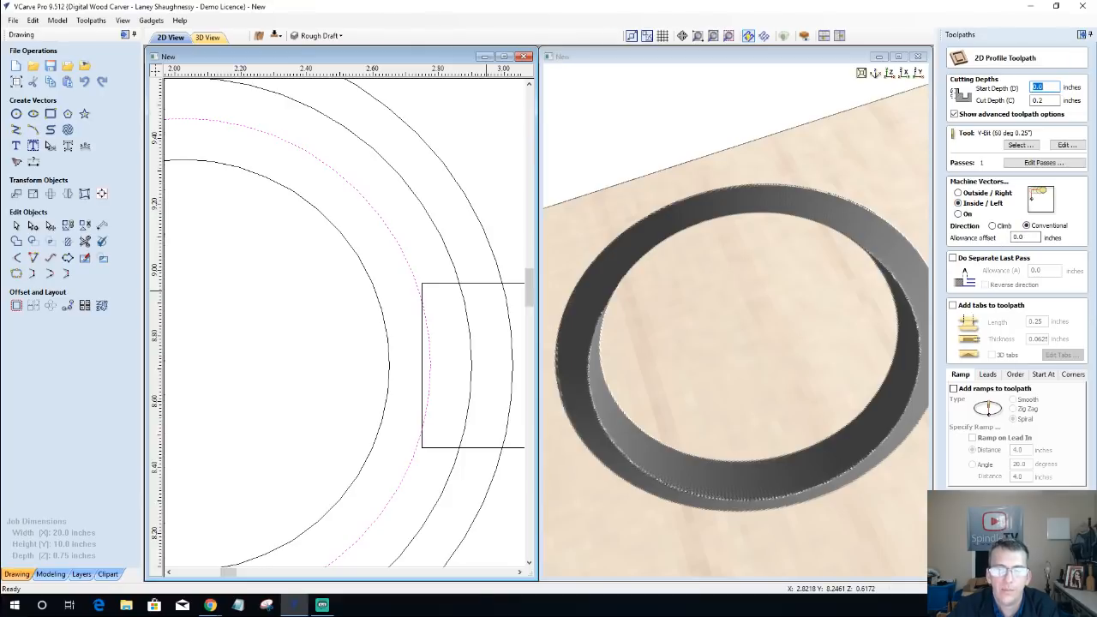
pyautogui.press('Tab')
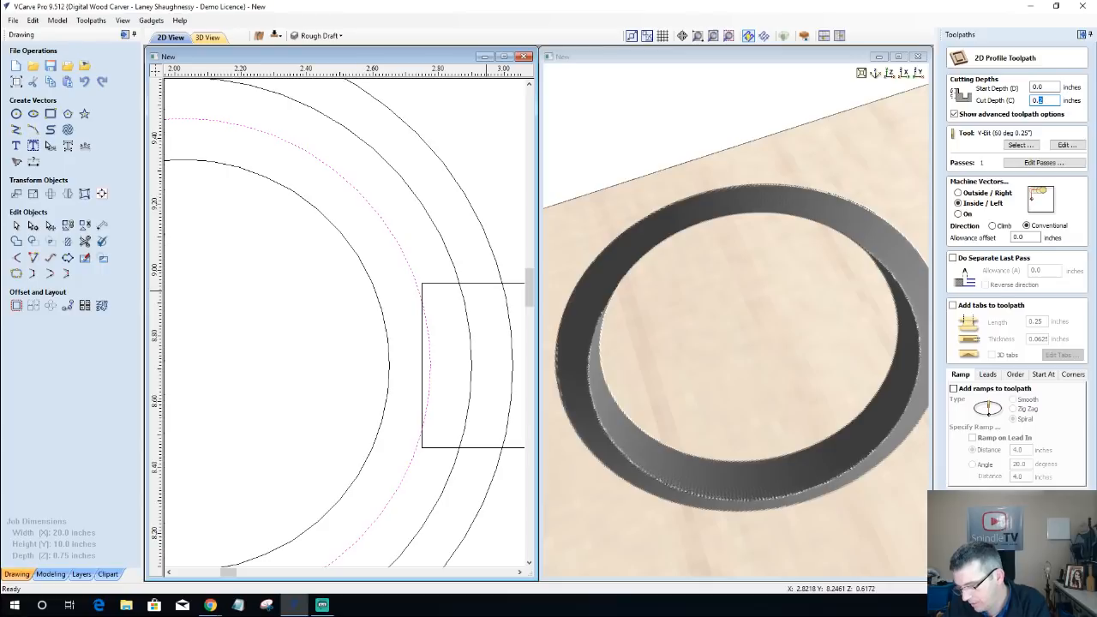
pyautogui.write('0.')
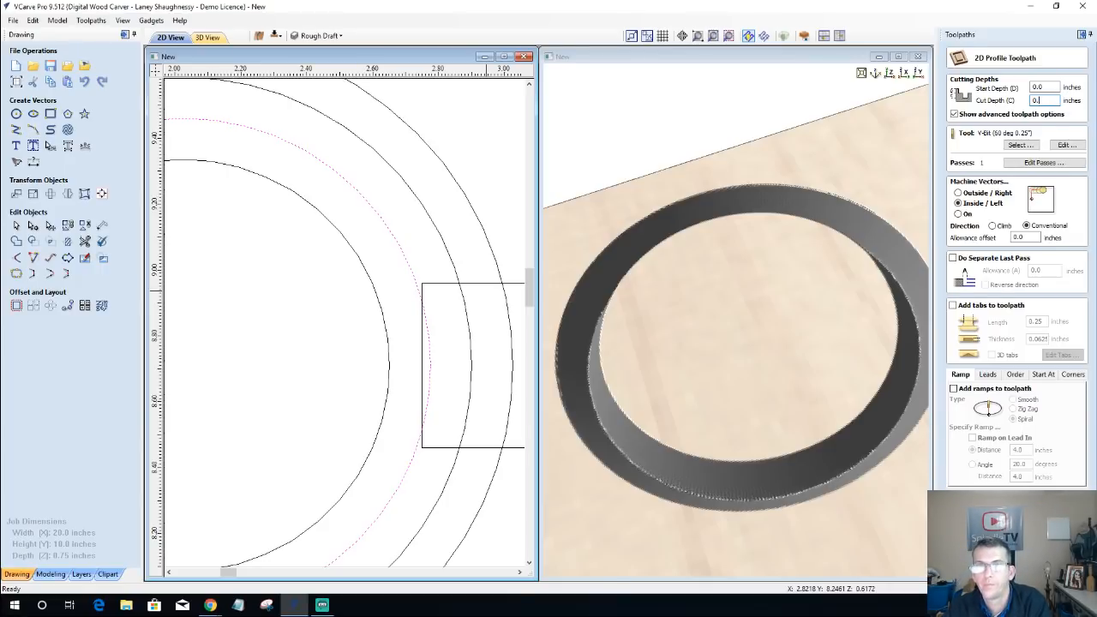
pyautogui.write('4')
pyautogui.press('Return')
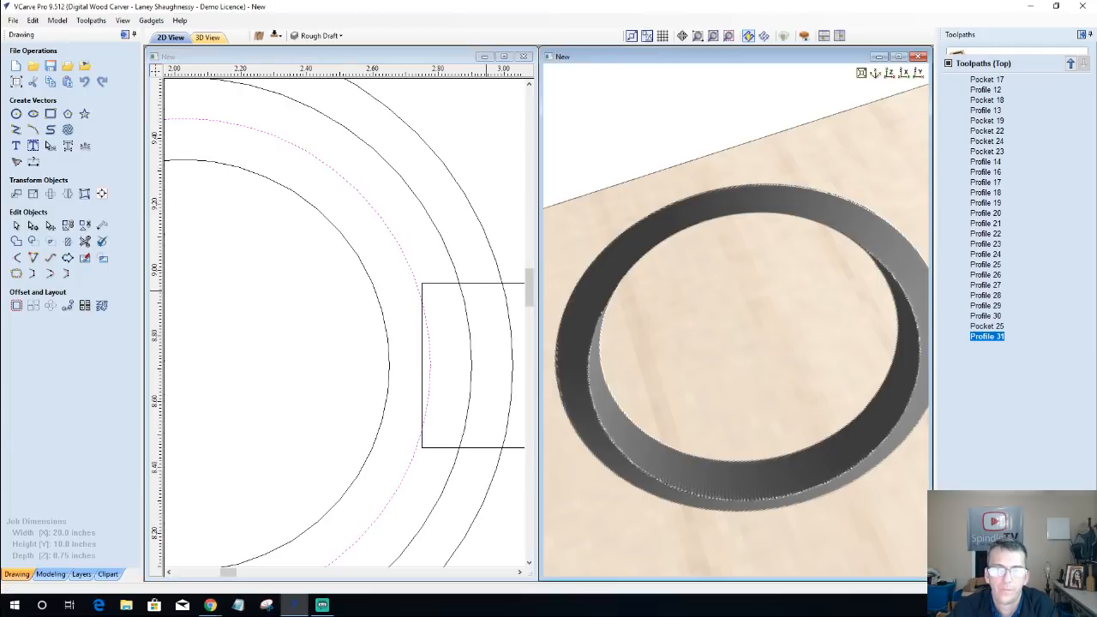
pyautogui.click(1014, 179)
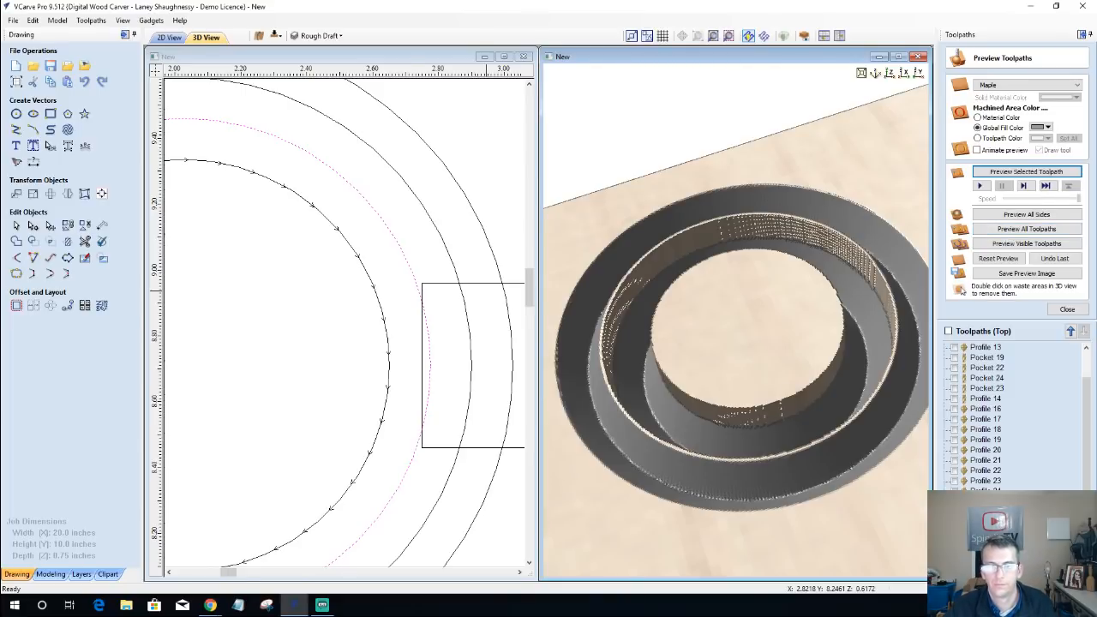
# Step: Recalculate the new 0.4-inch-deep inside profile on the second circle from the outside and reset the preview
pyautogui.doubleClick(986, 563)
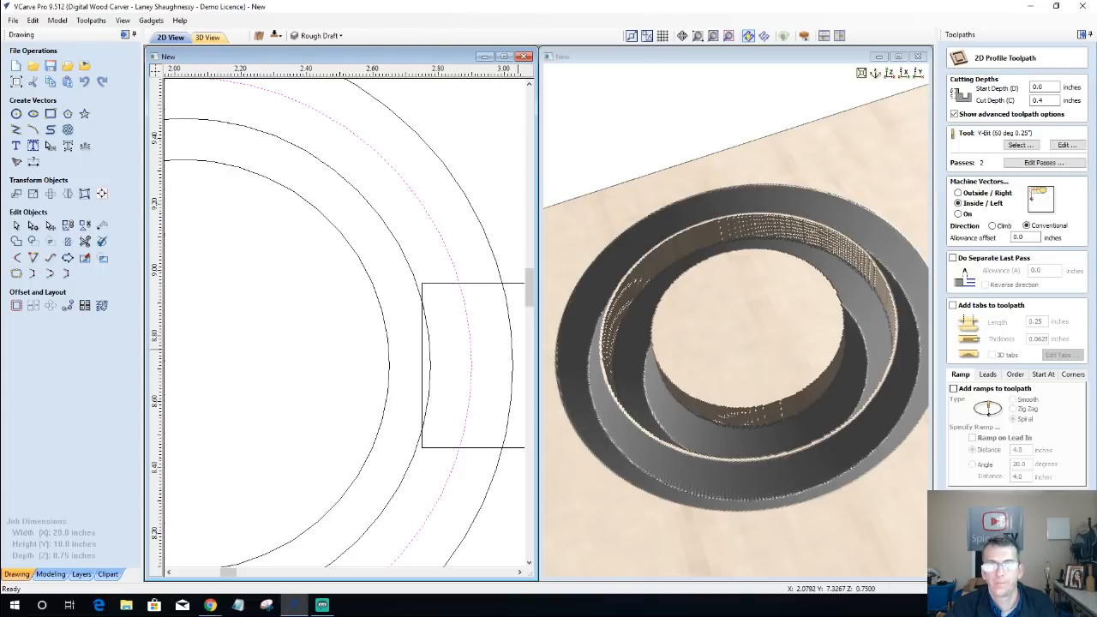
pyautogui.click(986, 563)
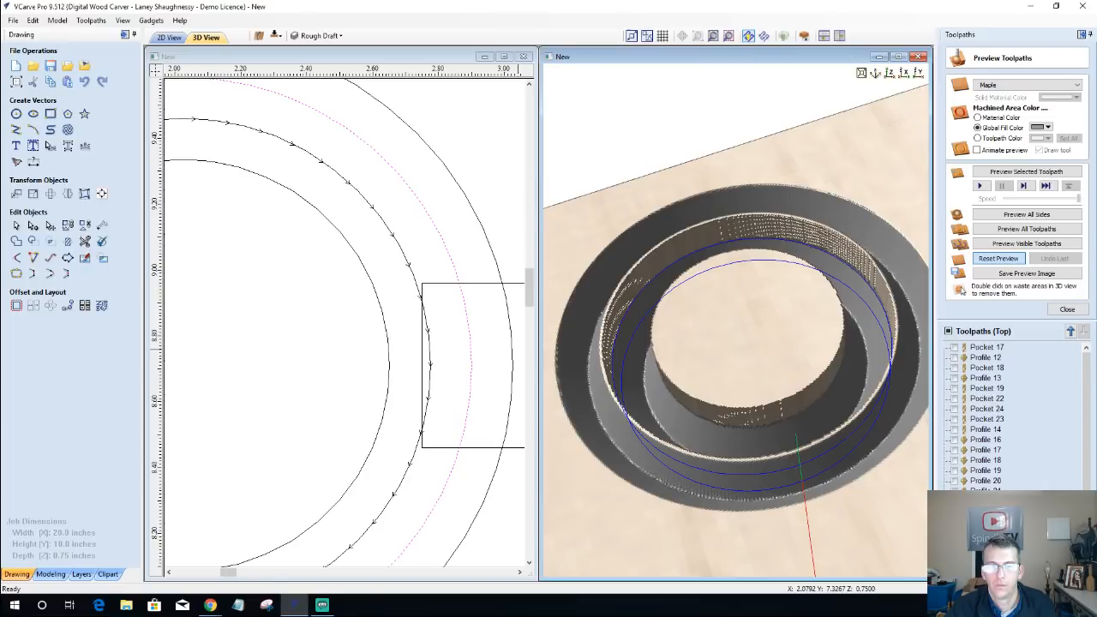
pyautogui.click(999, 258)
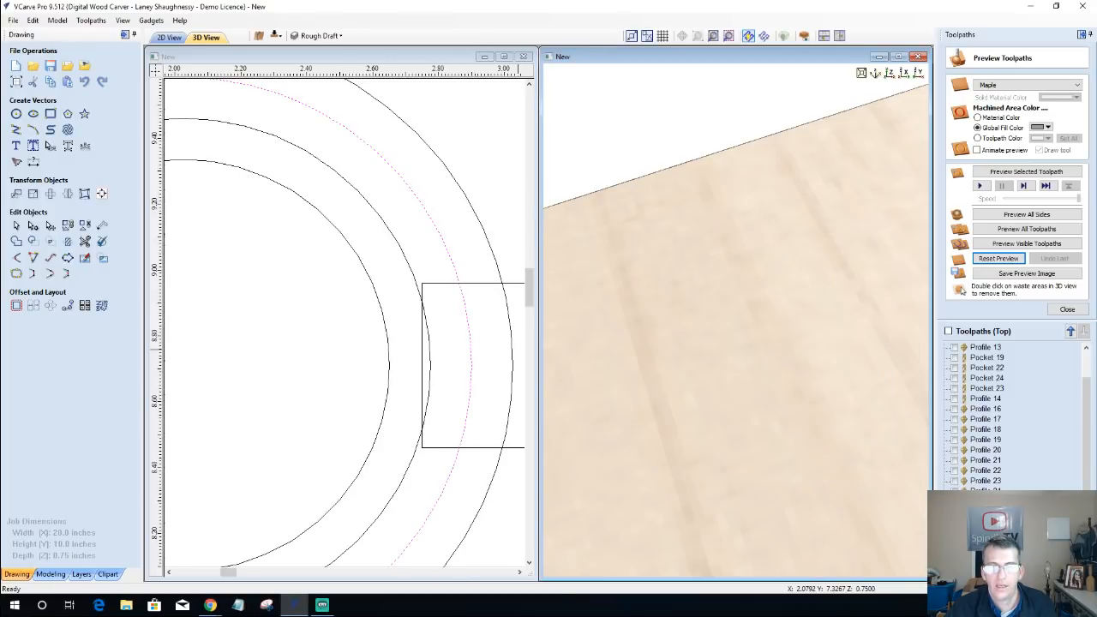
# Step: Recalculate the outermost circle's 0.2-inch profile, set the original 0.4-inch profile to cut inside the third circle, and preview both
pyautogui.doubleClick(985, 532)
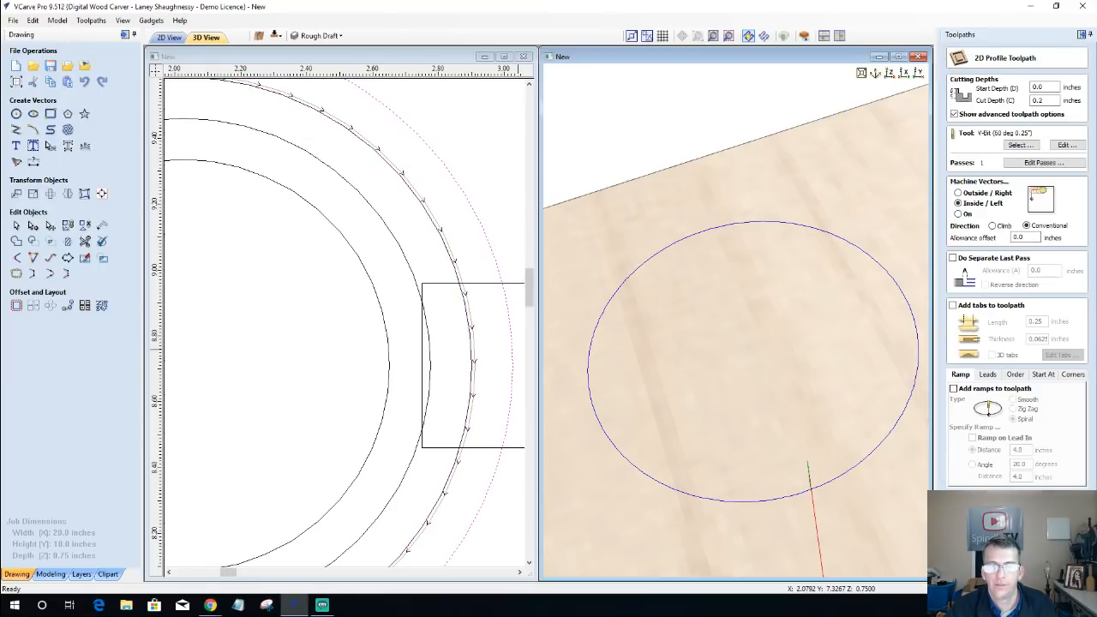
pyautogui.click(986, 562)
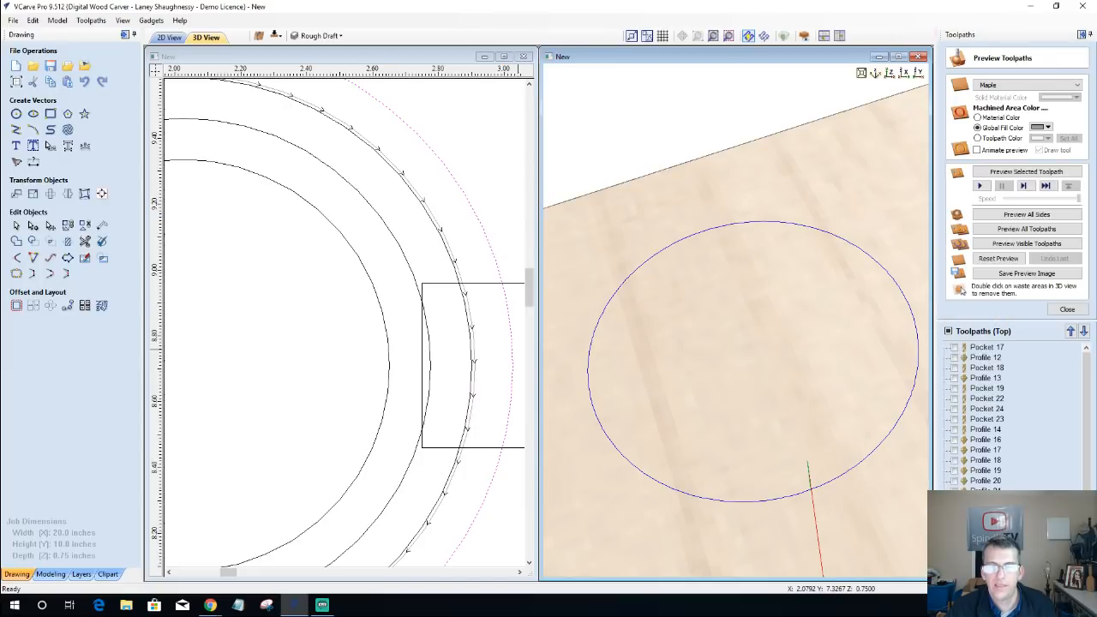
pyautogui.doubleClick(986, 573)
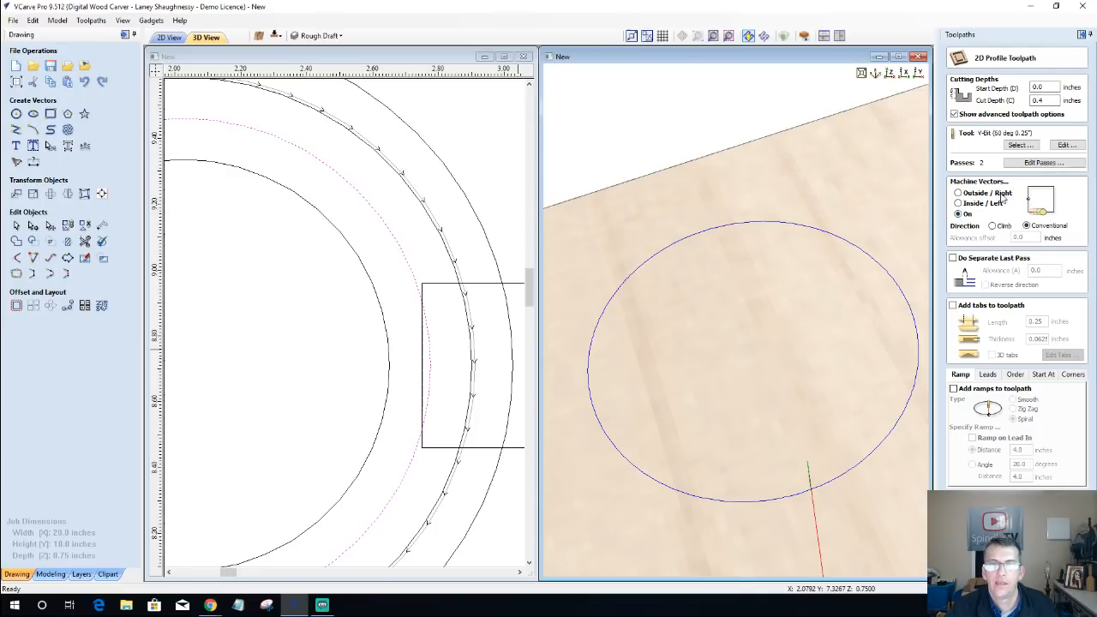
pyautogui.click(440, 234)
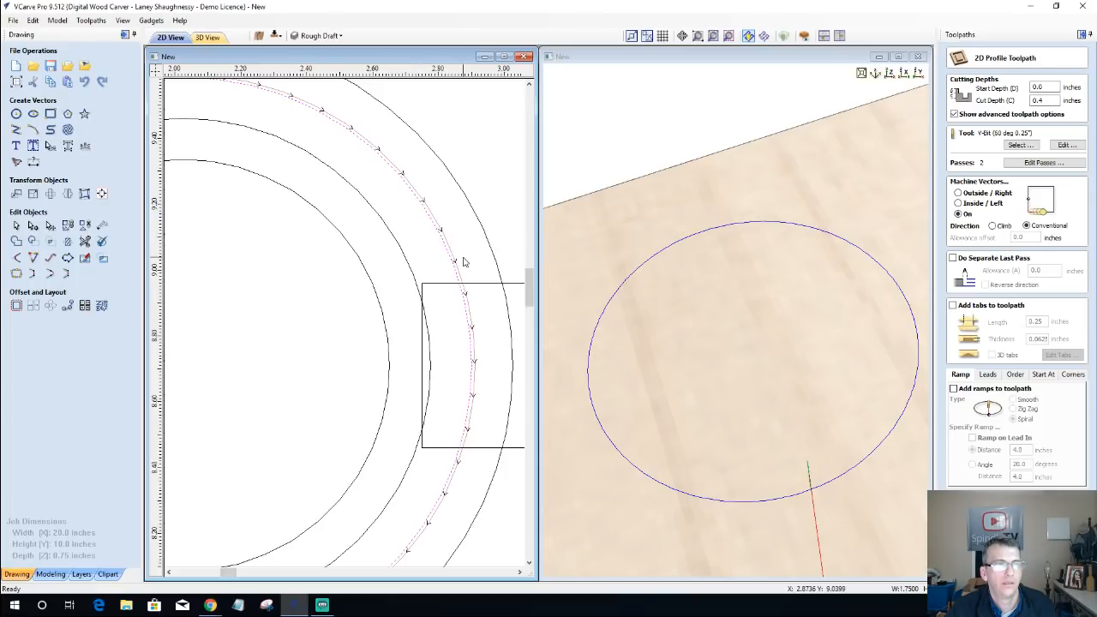
pyautogui.click(958, 203)
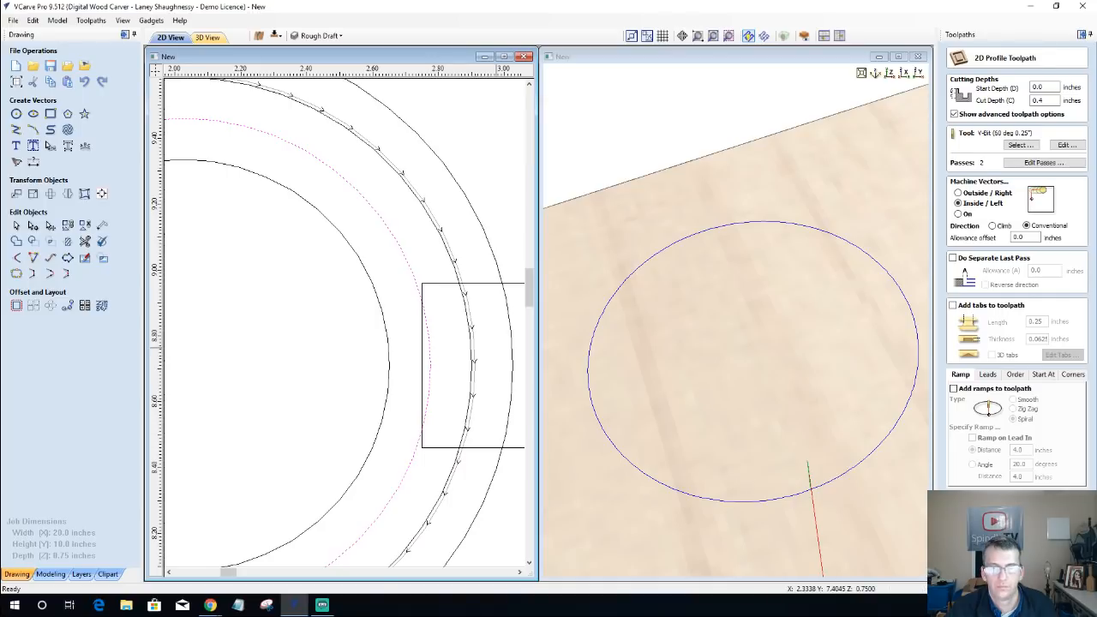
pyautogui.click(984, 570)
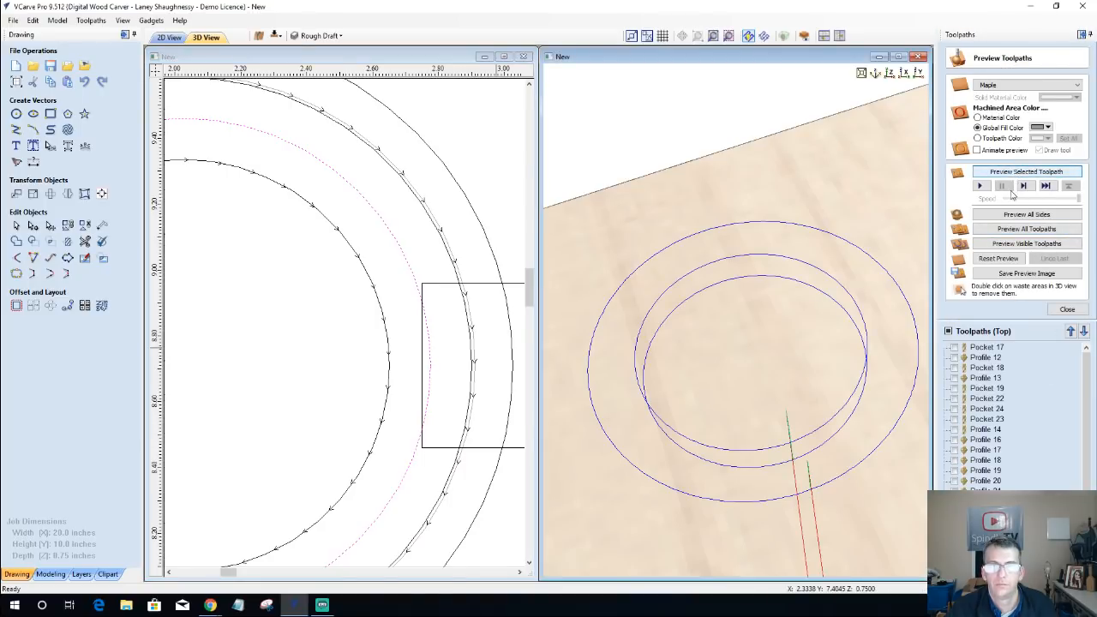
pyautogui.click(1002, 246)
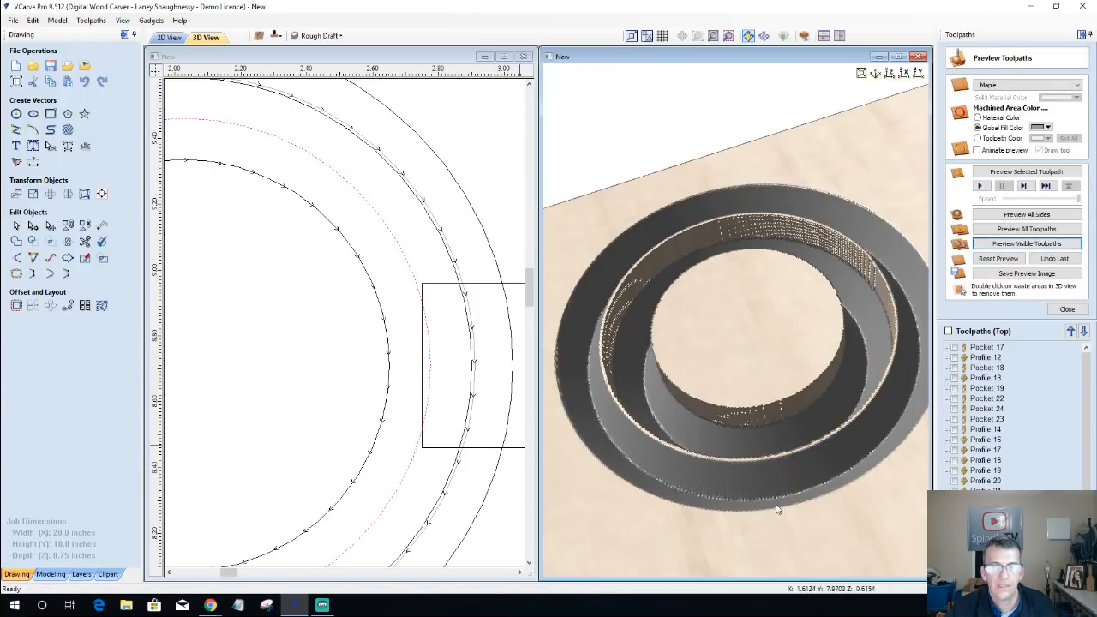
# Step: Recalculate the original 0.4-inch inside profile on the second circle from the outside and preview the visible toolpaths on a reset block
pyautogui.doubleClick(988, 575)
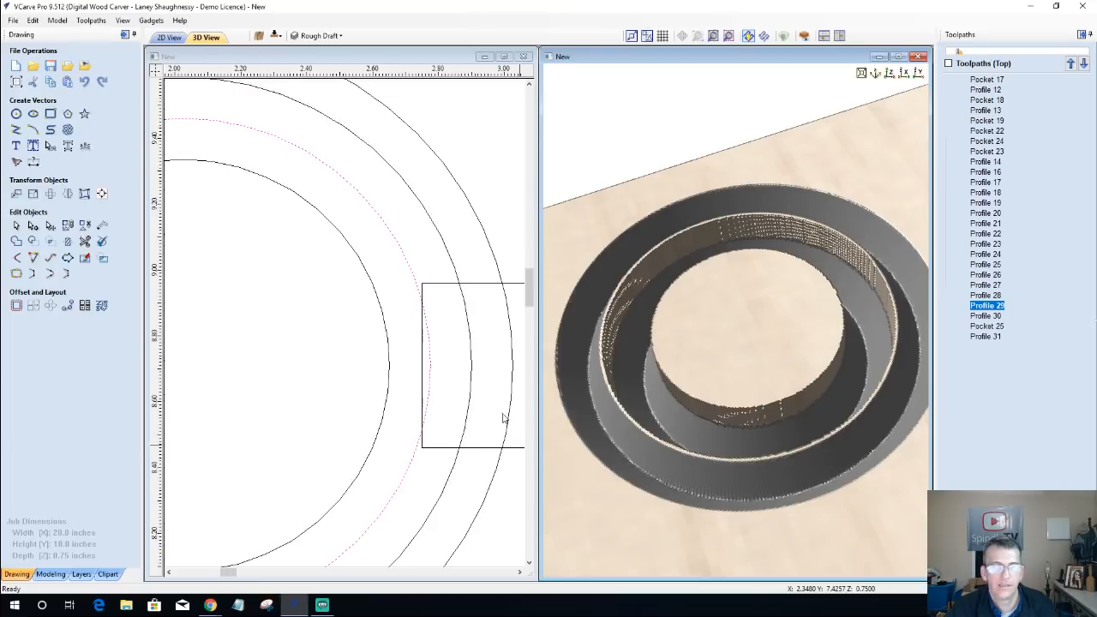
pyautogui.click(469, 358)
pyautogui.click(471, 361)
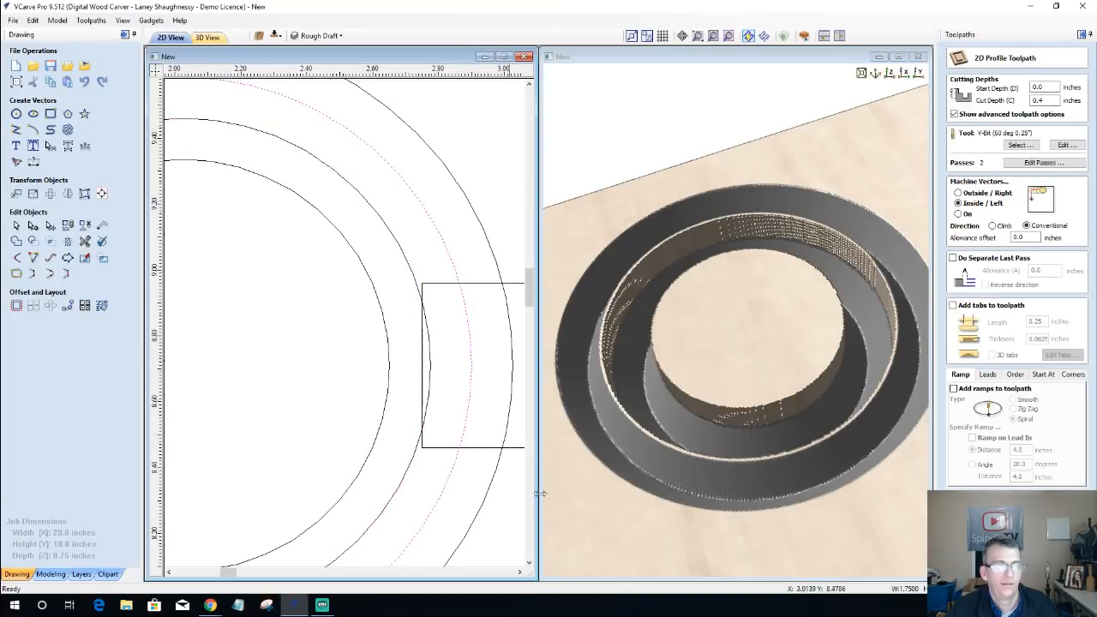
pyautogui.click(981, 563)
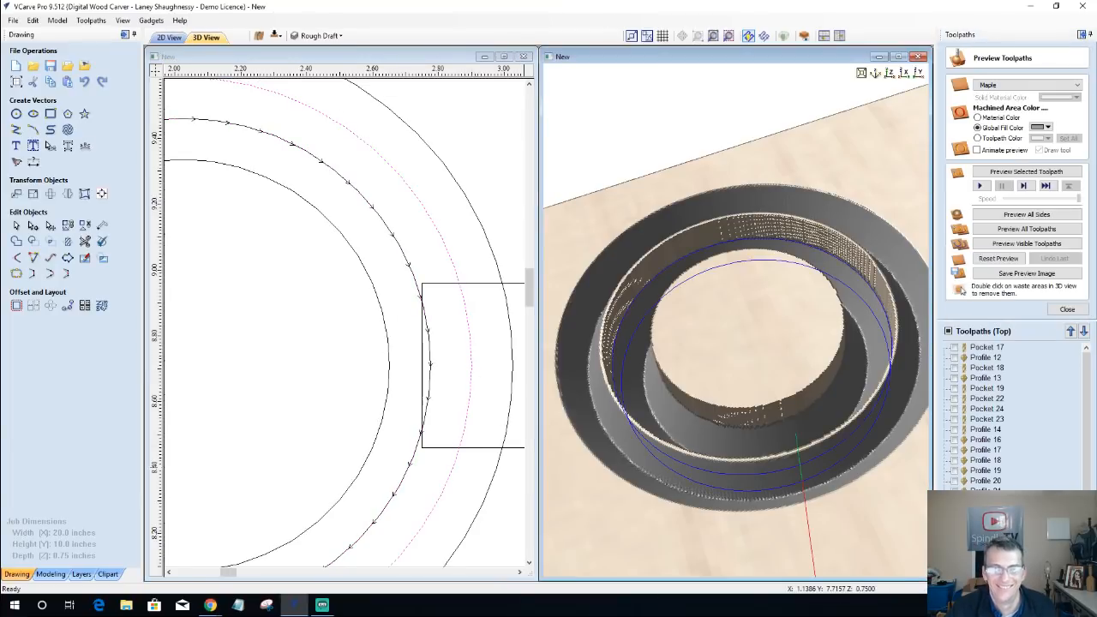
pyautogui.click(998, 258)
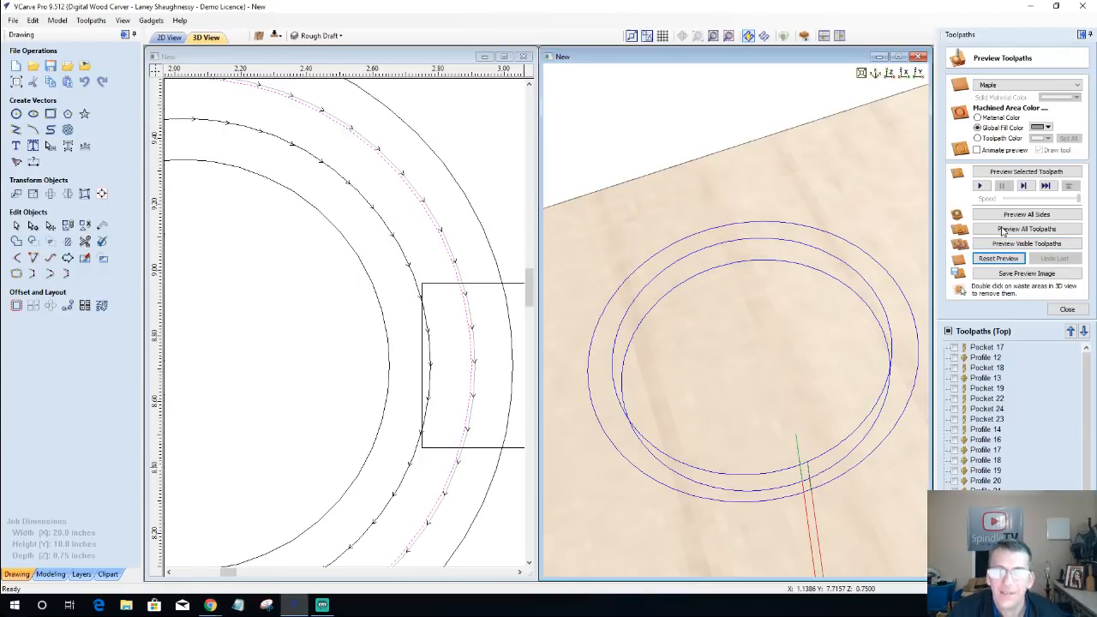
pyautogui.click(1008, 244)
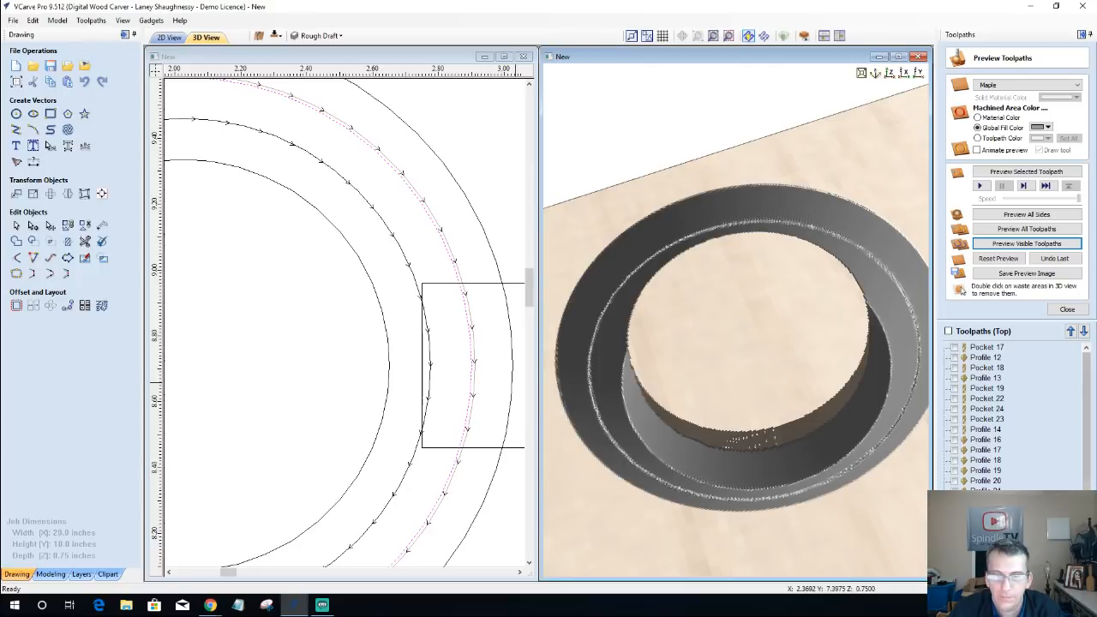
# Step: Recalculate the 0.625-inch-deep V-bit profile toolpath on the third circle from the outside
pyautogui.moveTo(1087, 506); pyautogui.dragTo(1087, 531)
pyautogui.doubleClick(985, 552)
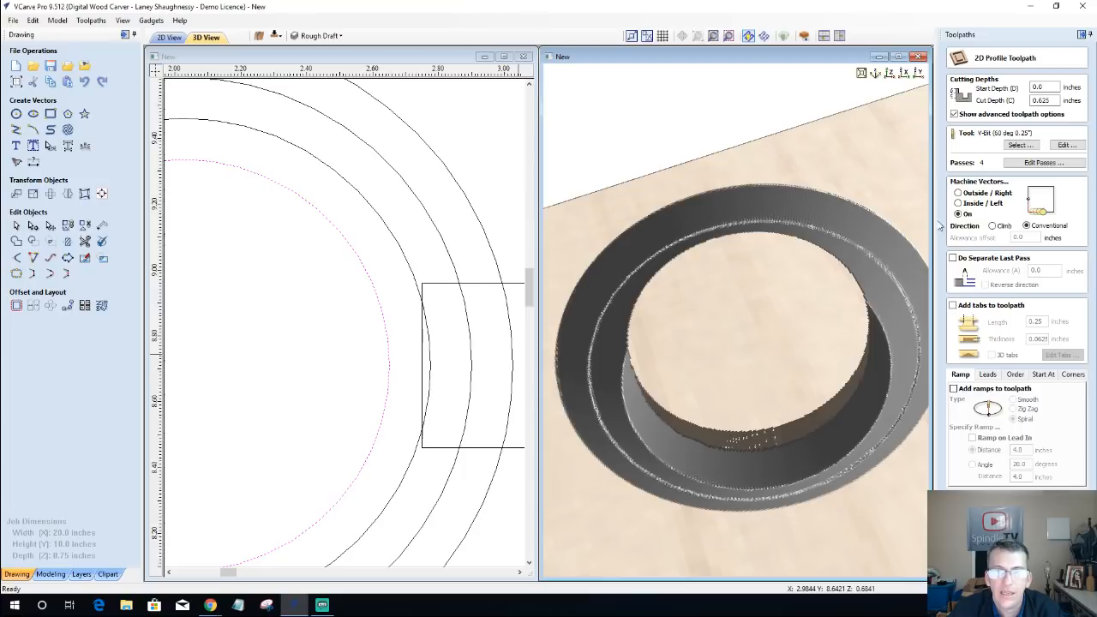
pyautogui.click(431, 368)
pyautogui.click(999, 556)
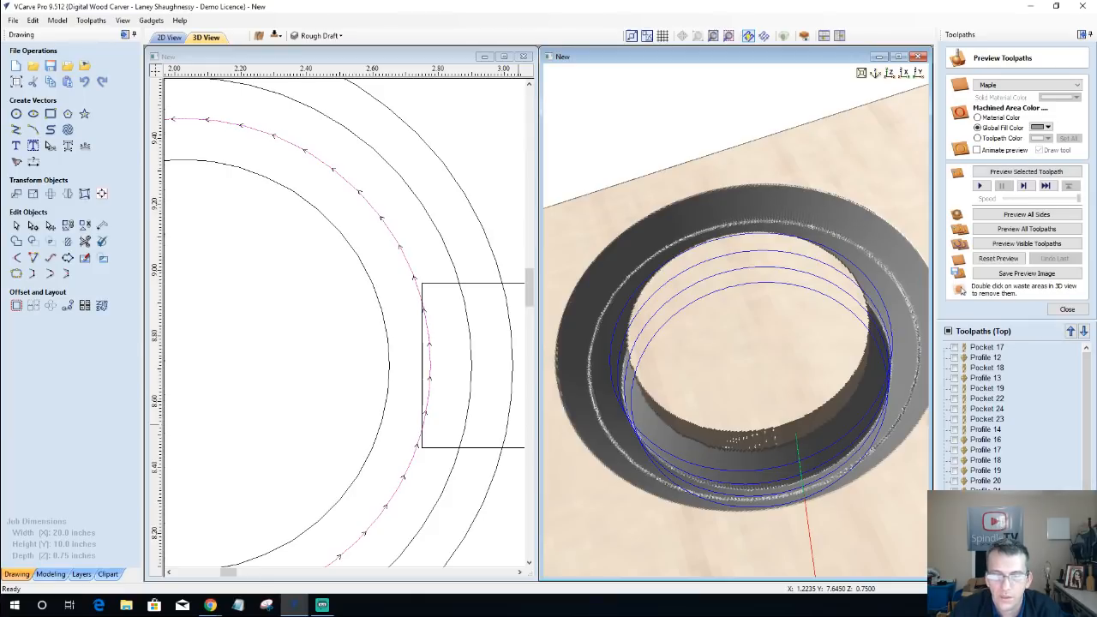
# Step: Set the original inside V-bit profile on the second circle from the outside to a 0.6-inch cut depth, recalculate it, and preview it
pyautogui.doubleClick(987, 573)
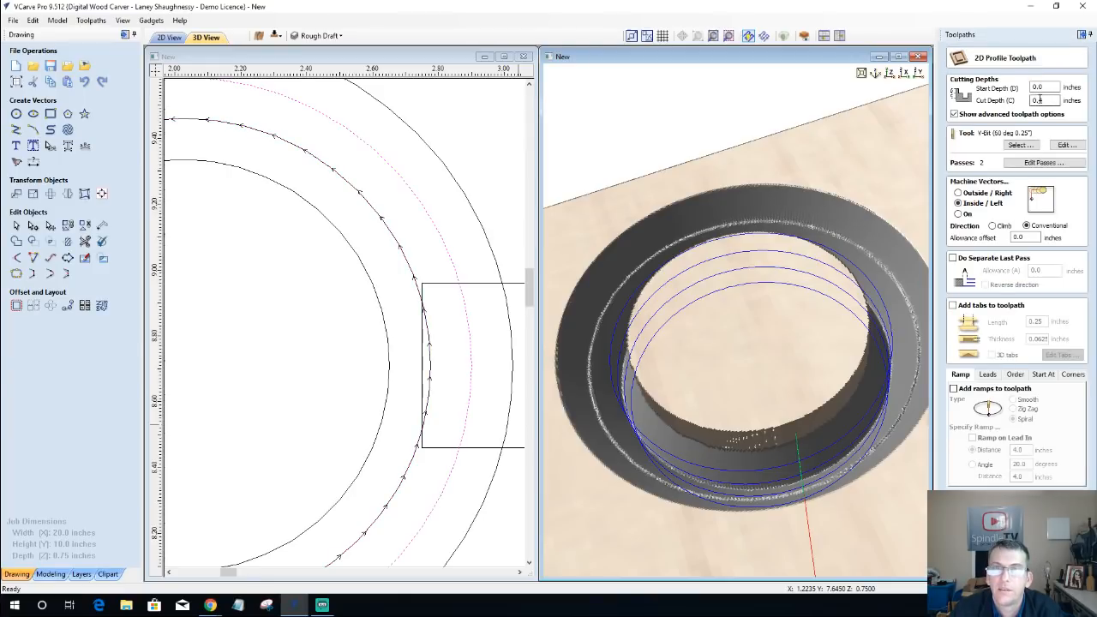
pyautogui.moveTo(1045, 100); pyautogui.dragTo(1038, 101)
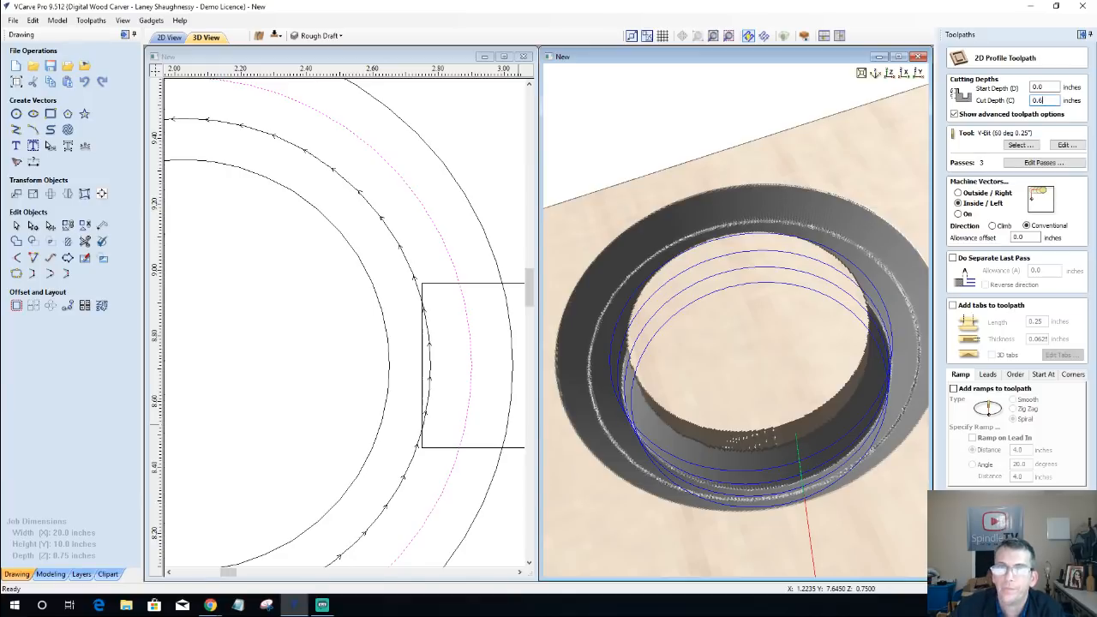
pyautogui.click(984, 561)
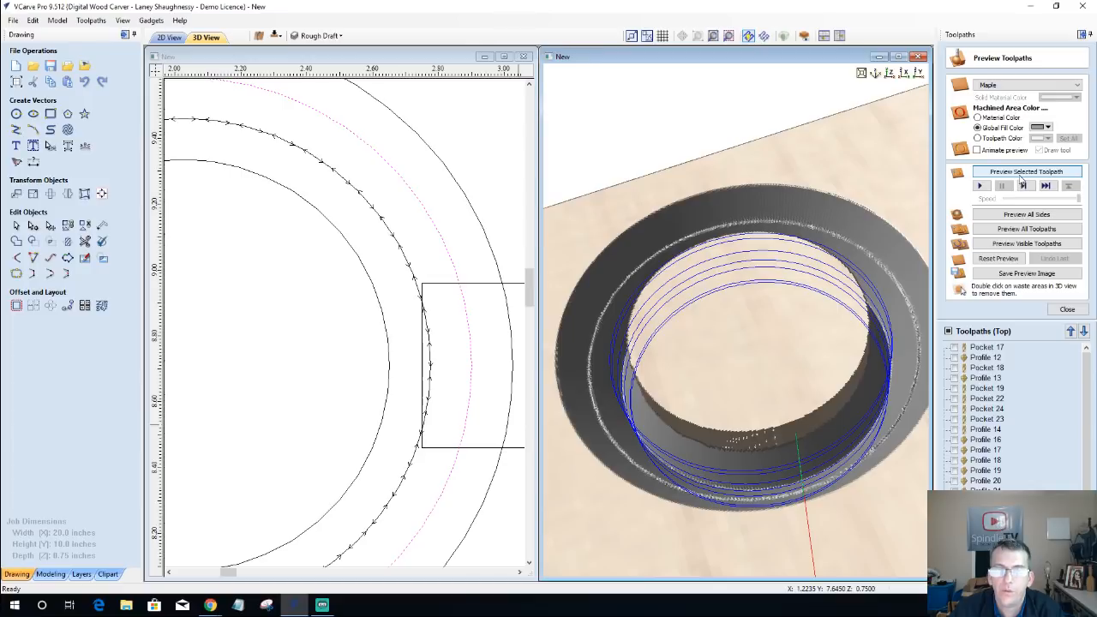
pyautogui.click(1022, 177)
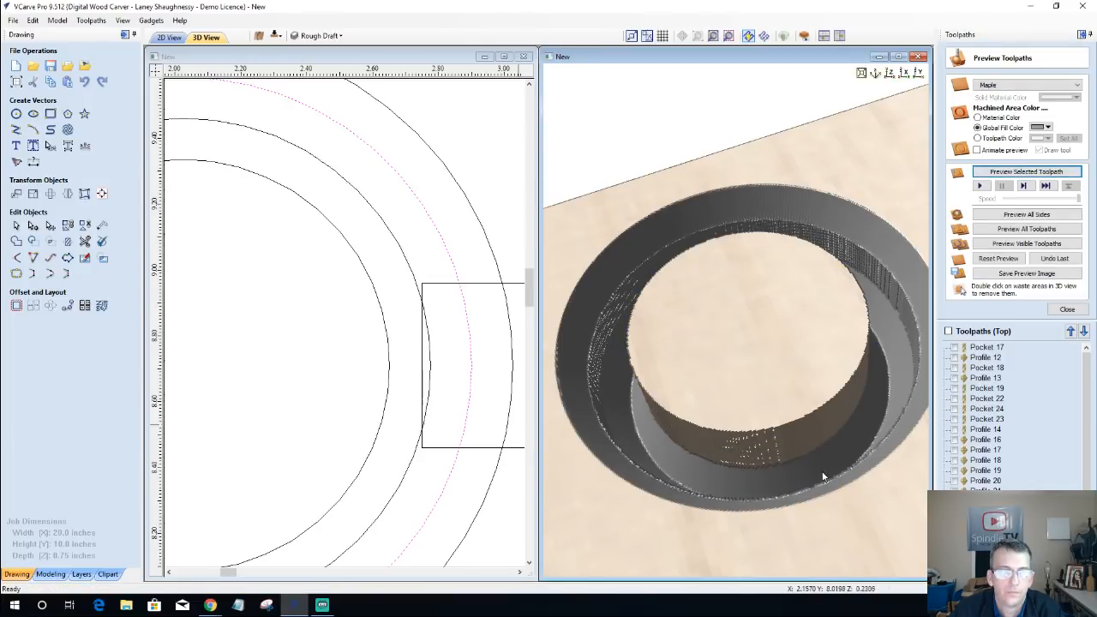
pyautogui.moveTo(883, 436); pyautogui.dragTo(744, 467)
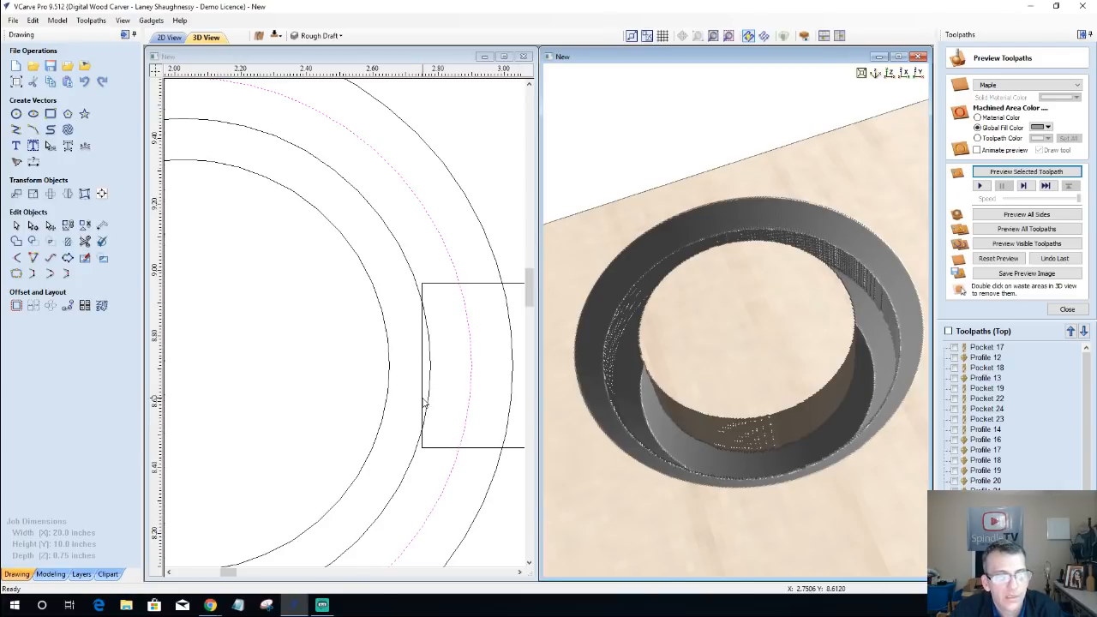
# Step: Recalculate the 0.625-inch-deep end mill pocket using the third circle from the outside as its boundary, and preview it
pyautogui.scroll(-1, 417, 392)
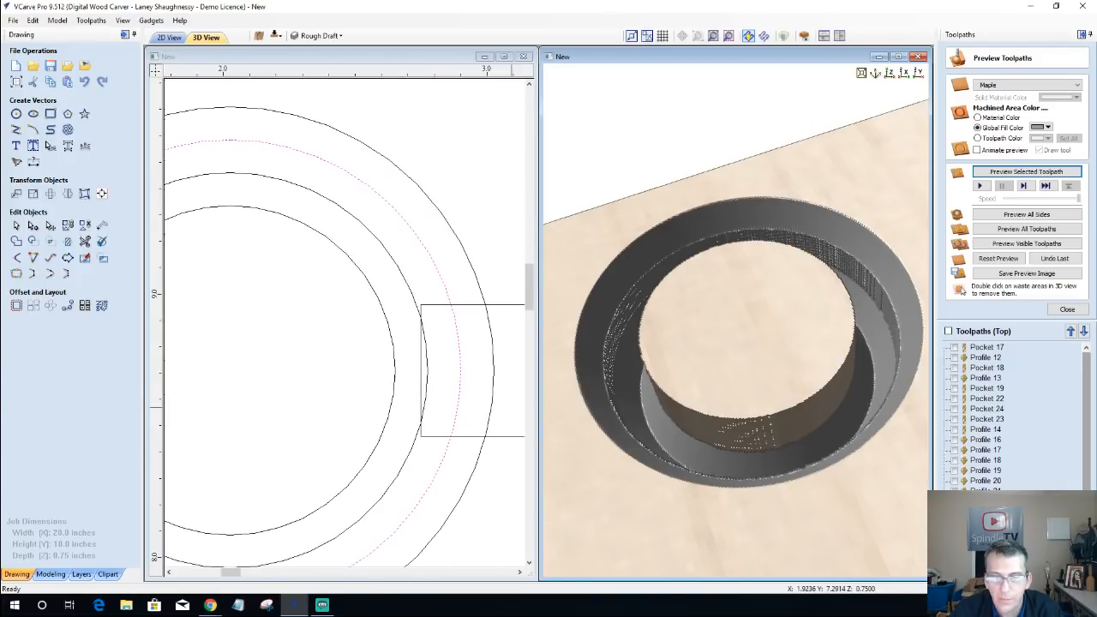
pyautogui.moveTo(1086, 502); pyautogui.dragTo(1085, 525)
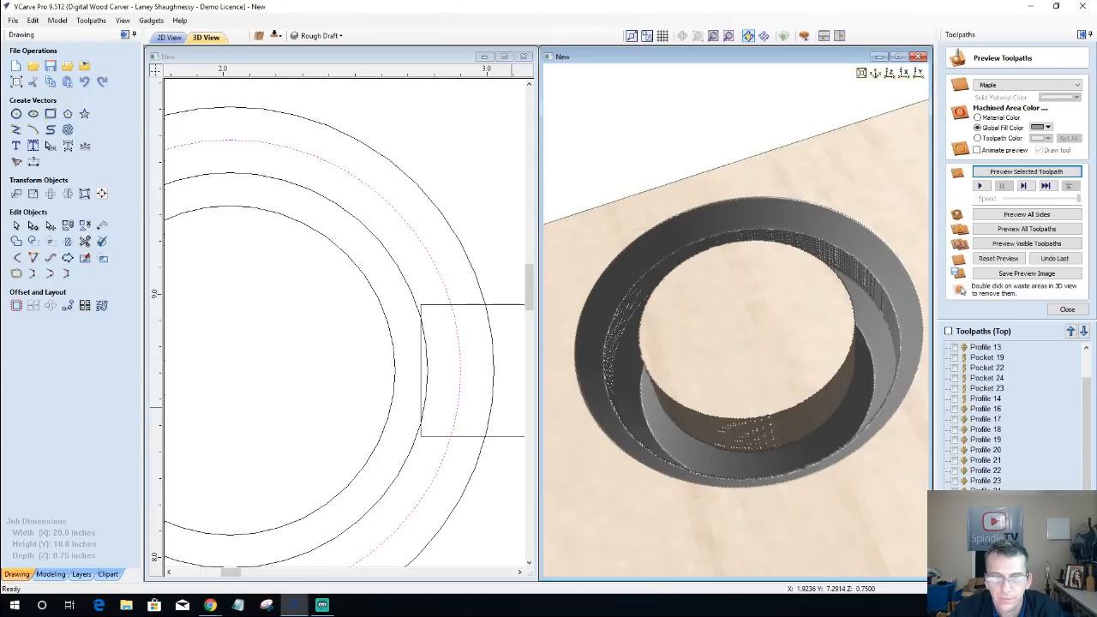
pyautogui.click(985, 522)
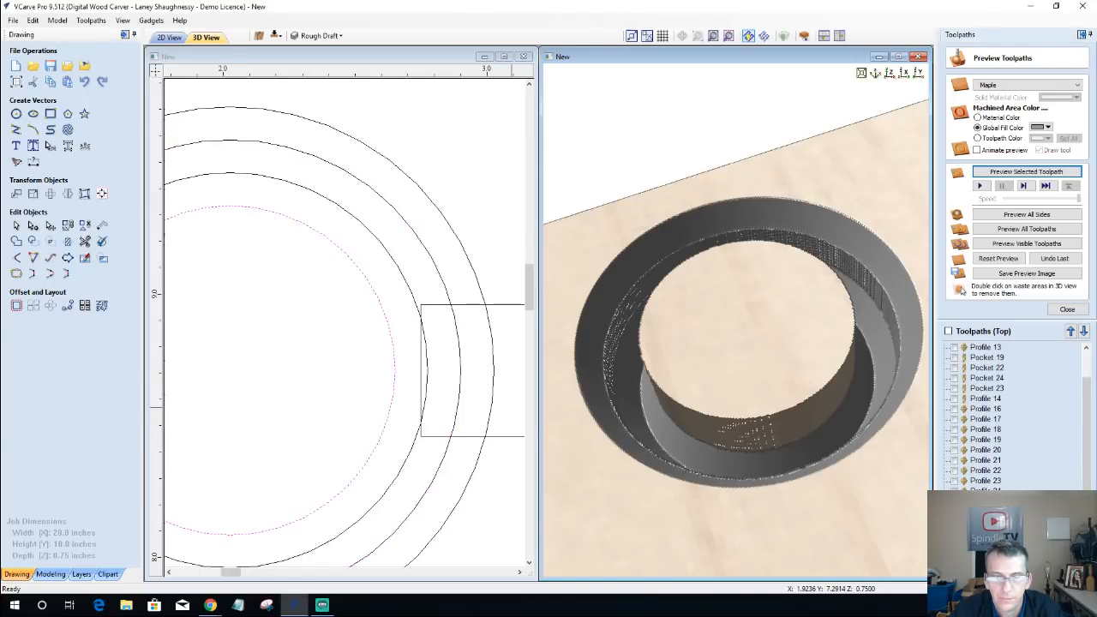
pyautogui.doubleClick(986, 563)
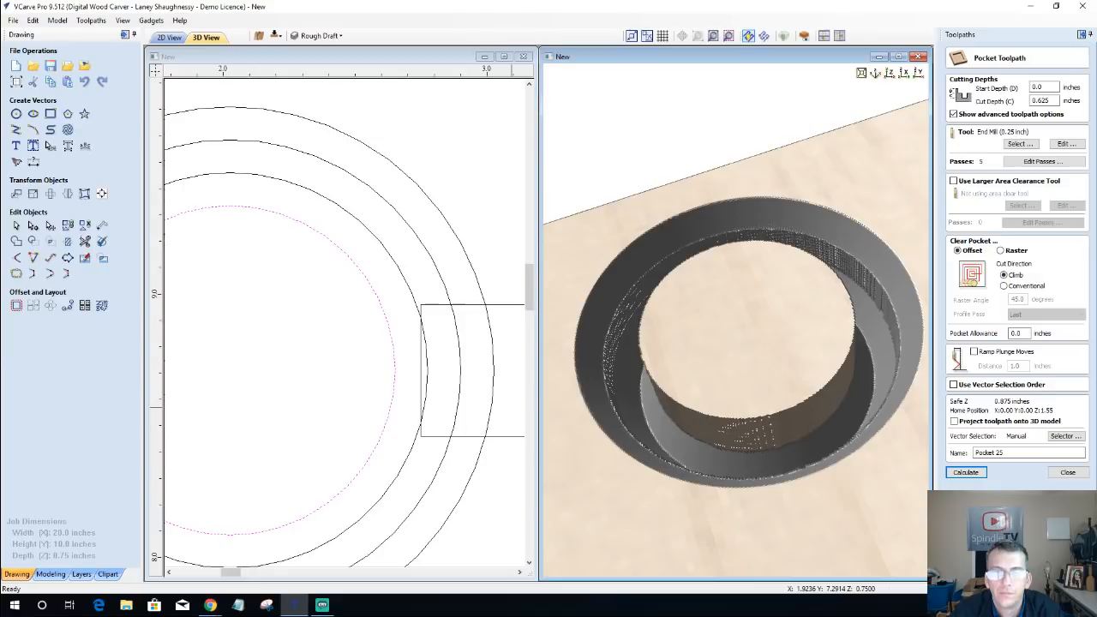
pyautogui.click(428, 379)
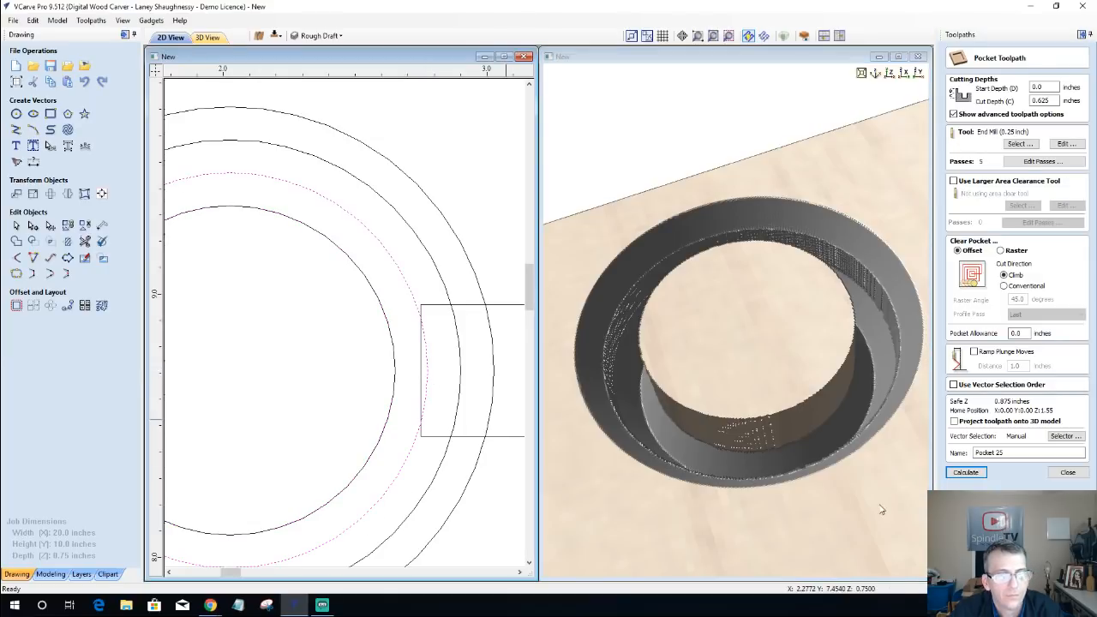
pyautogui.click(966, 473)
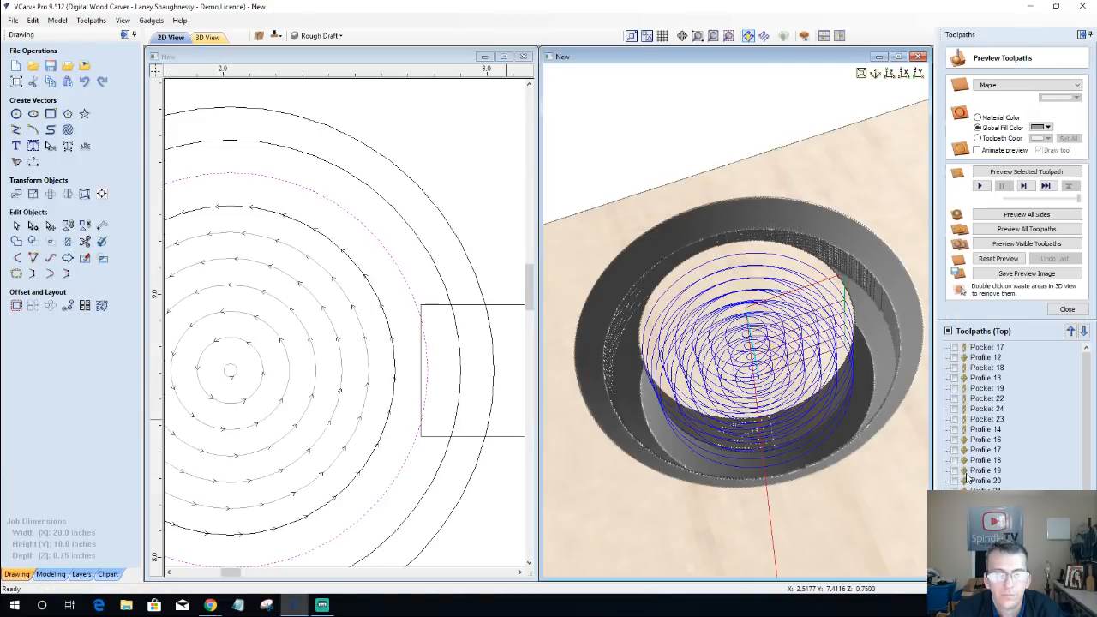
pyautogui.click(1016, 172)
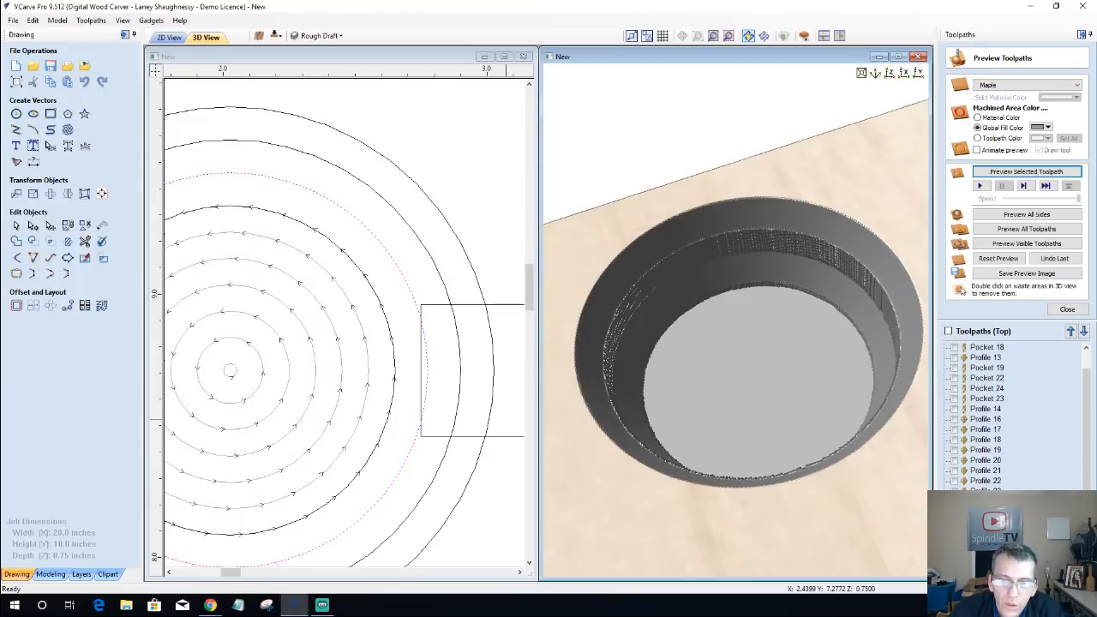
# Step: Hide the pocket toolpath, recalculate the third circle's on-vector V-bit profile at a 0.6-inch cut depth, and reset the preview
pyautogui.click(954, 553)
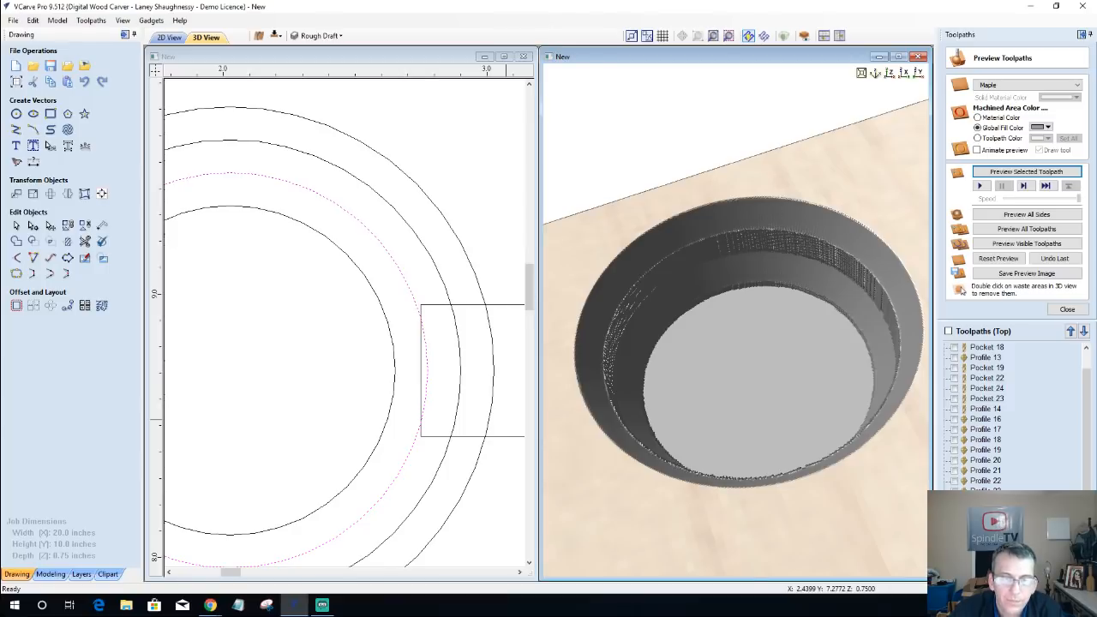
pyautogui.doubleClick(985, 543)
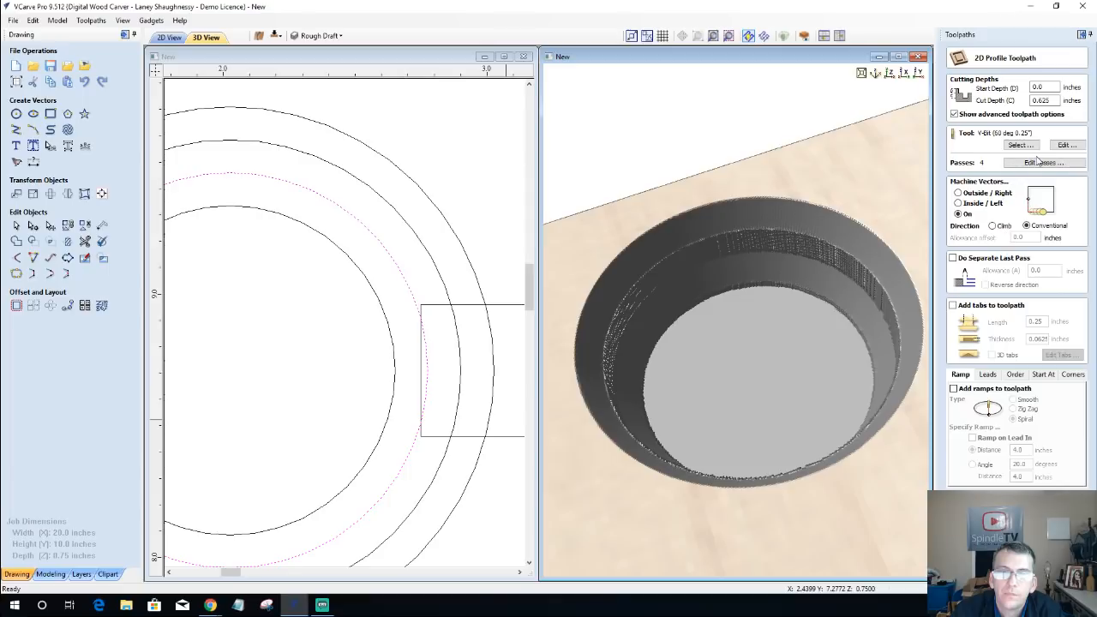
pyautogui.scroll(6, 676, 480)
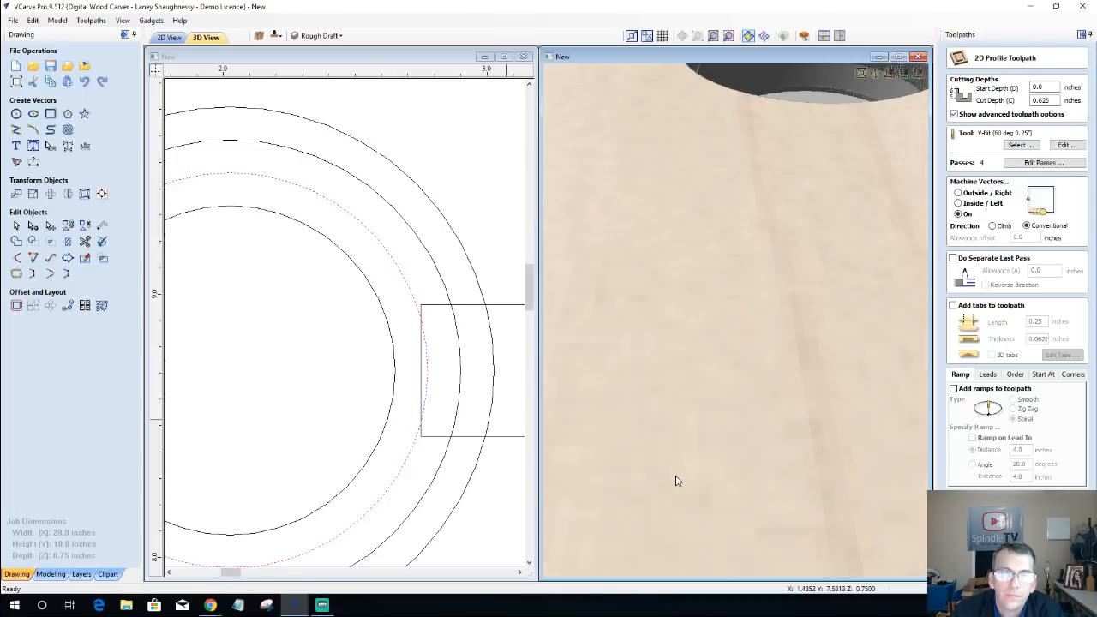
pyautogui.scroll(-2, 681, 495)
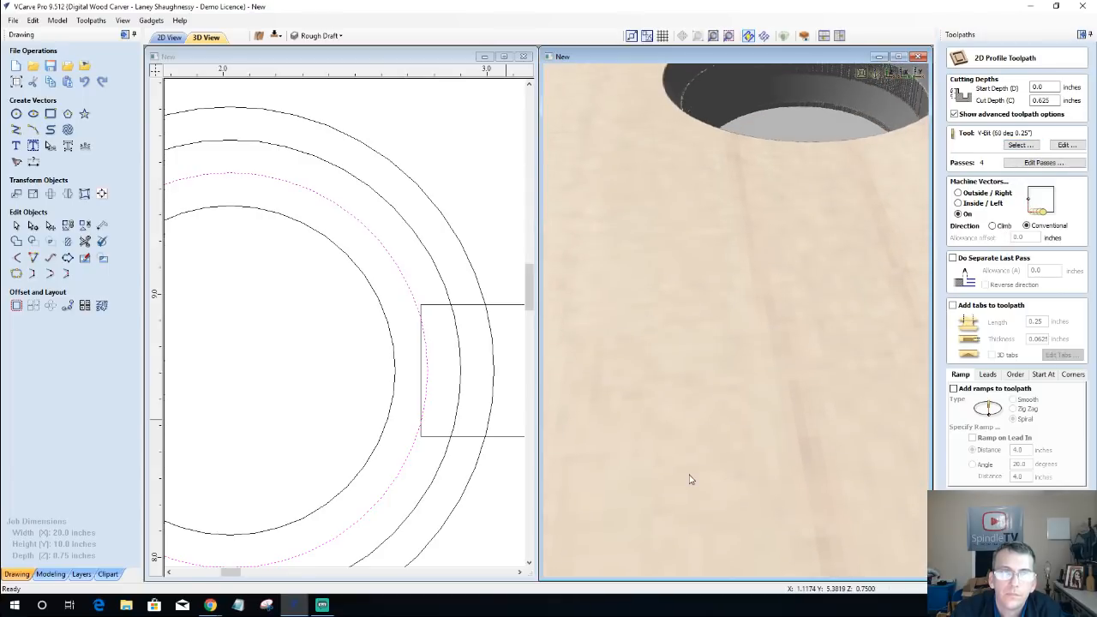
pyautogui.scroll(-2, 691, 480)
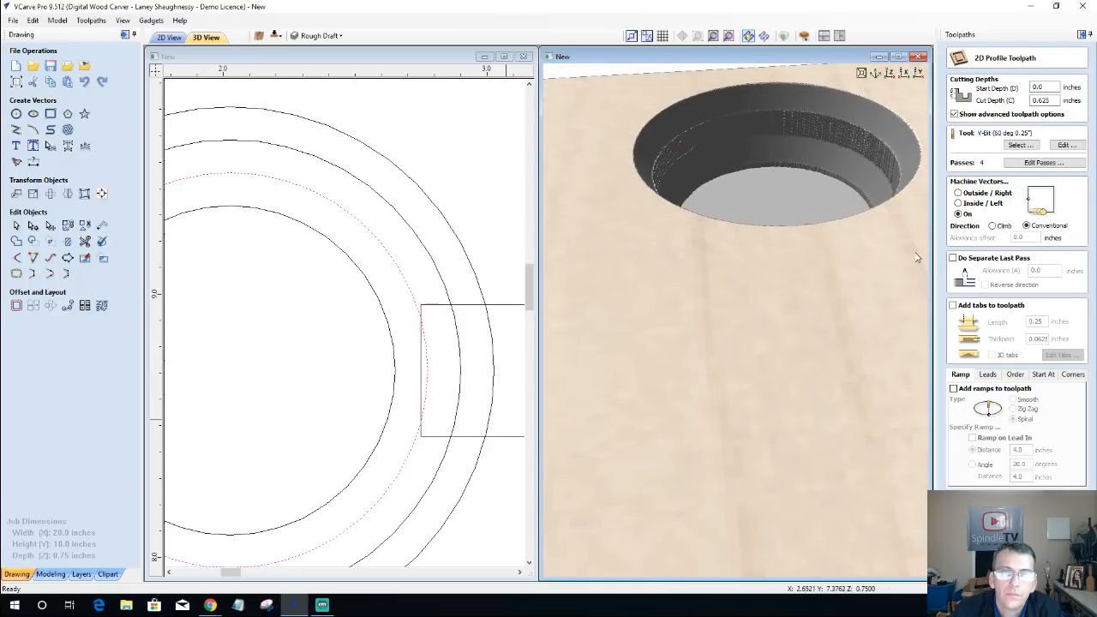
pyautogui.click(1052, 100)
pyautogui.moveTo(1052, 100); pyautogui.dragTo(981, 115)
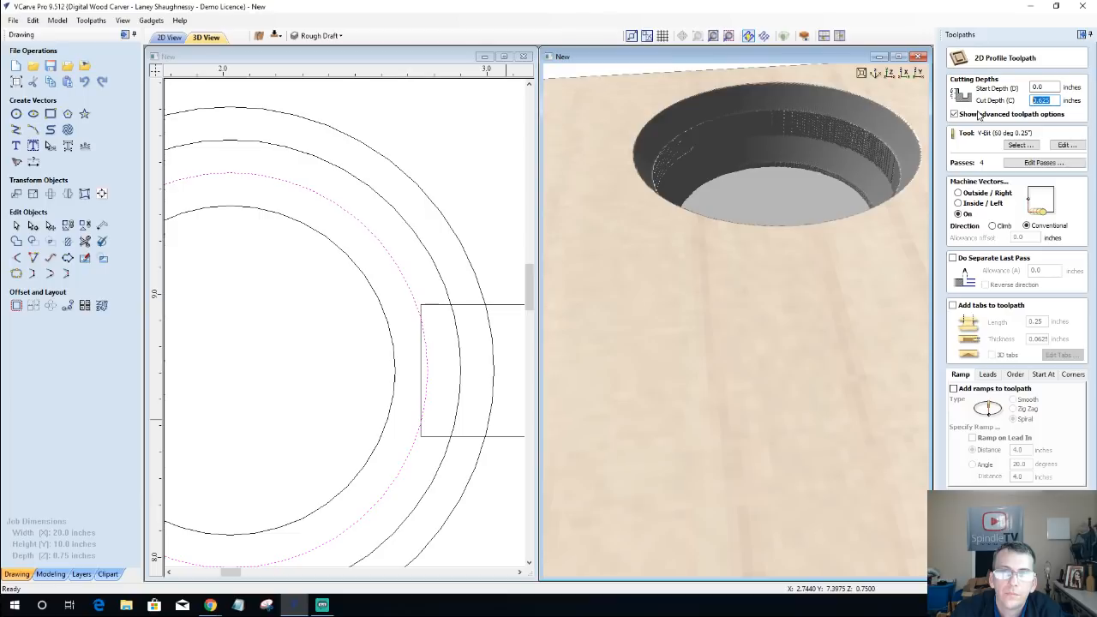
pyautogui.write('.6')
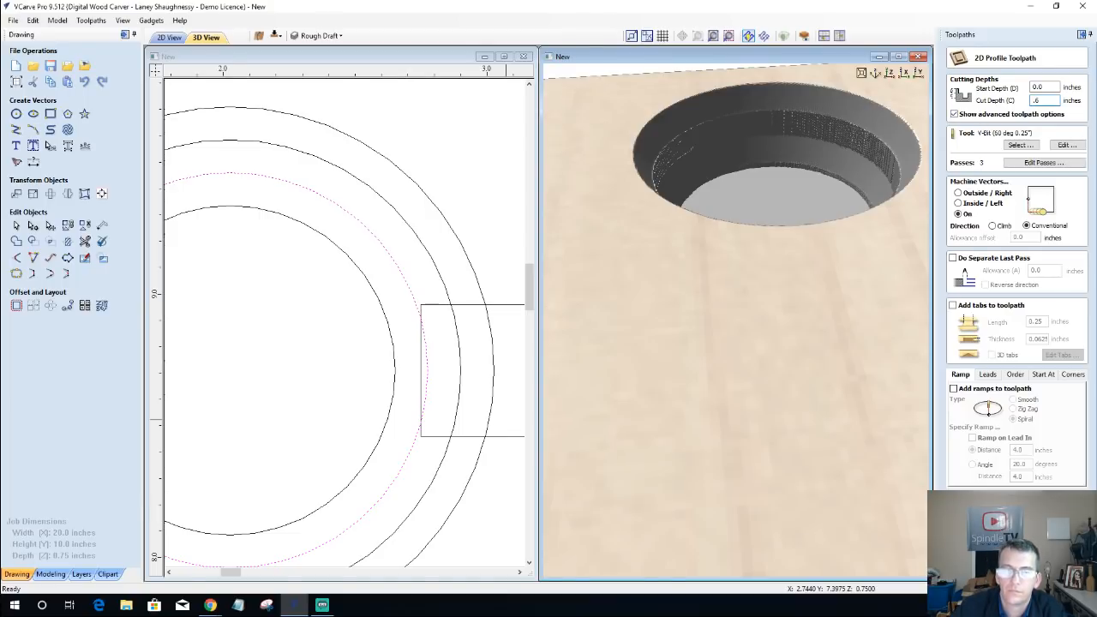
pyautogui.press('Return')
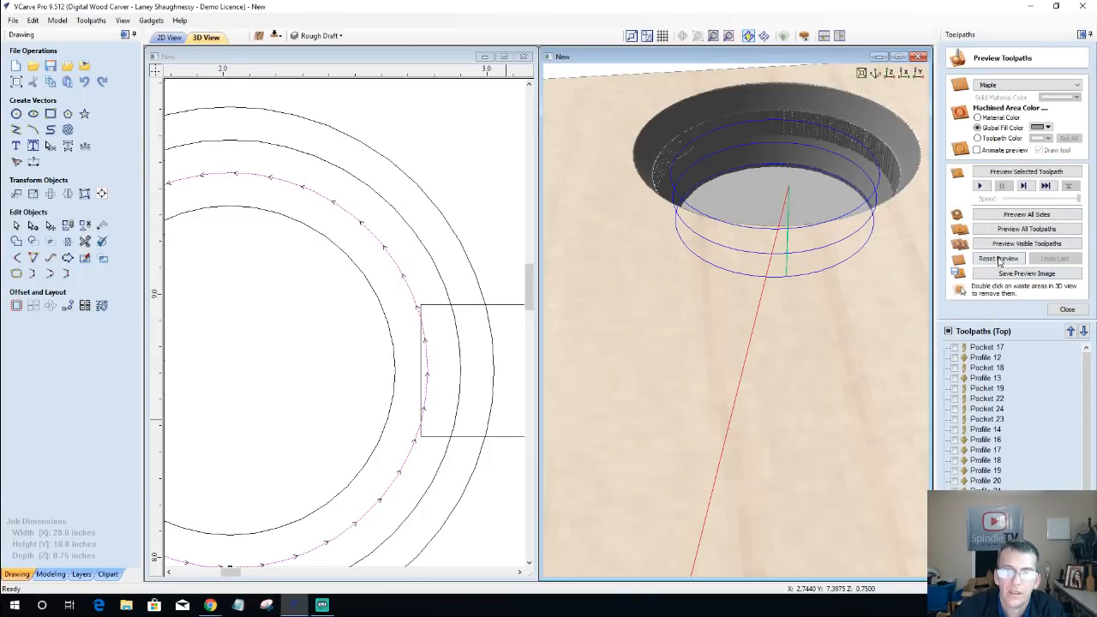
pyautogui.click(1000, 259)
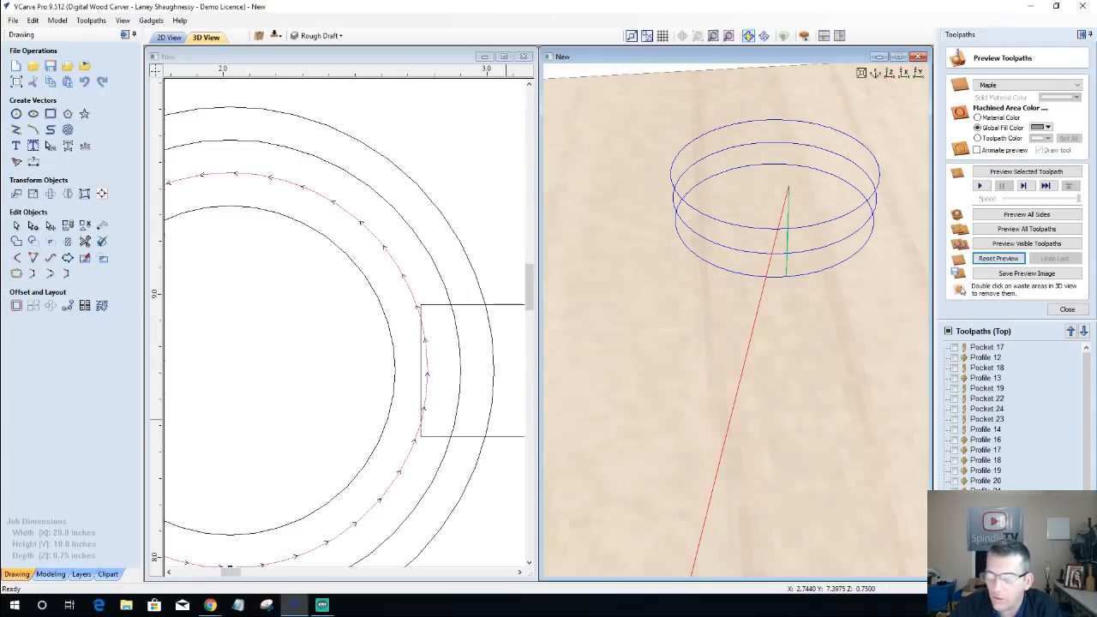
# Step: Recalculate the outermost circle's 0.2-inch-deep inside profile and preview it on the blank block
pyautogui.scroll(-2, 1012, 358)
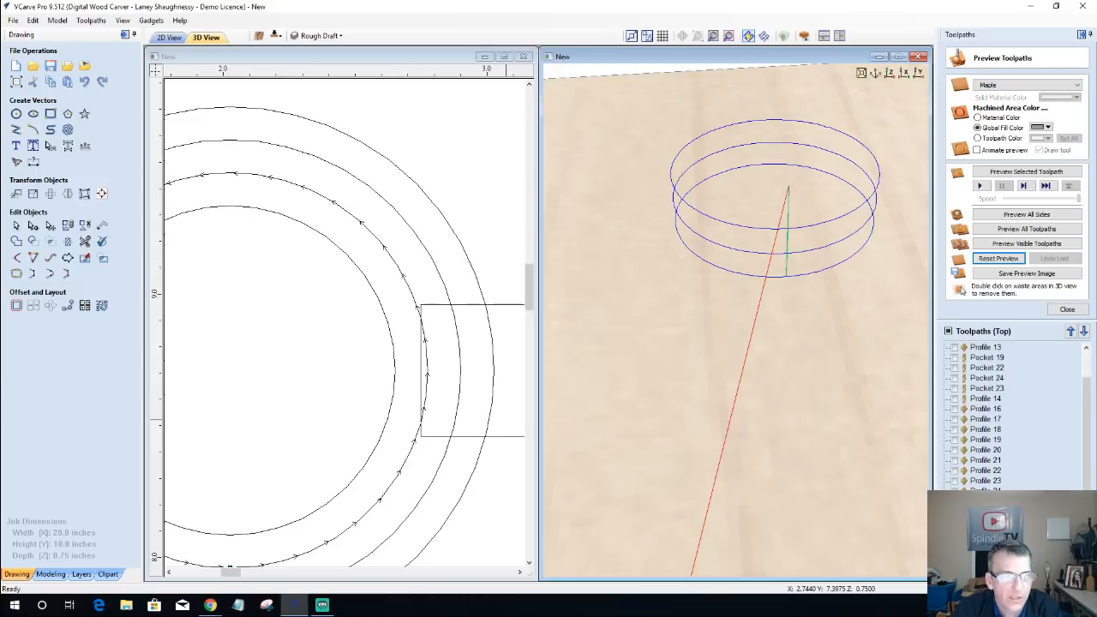
pyautogui.click(955, 522)
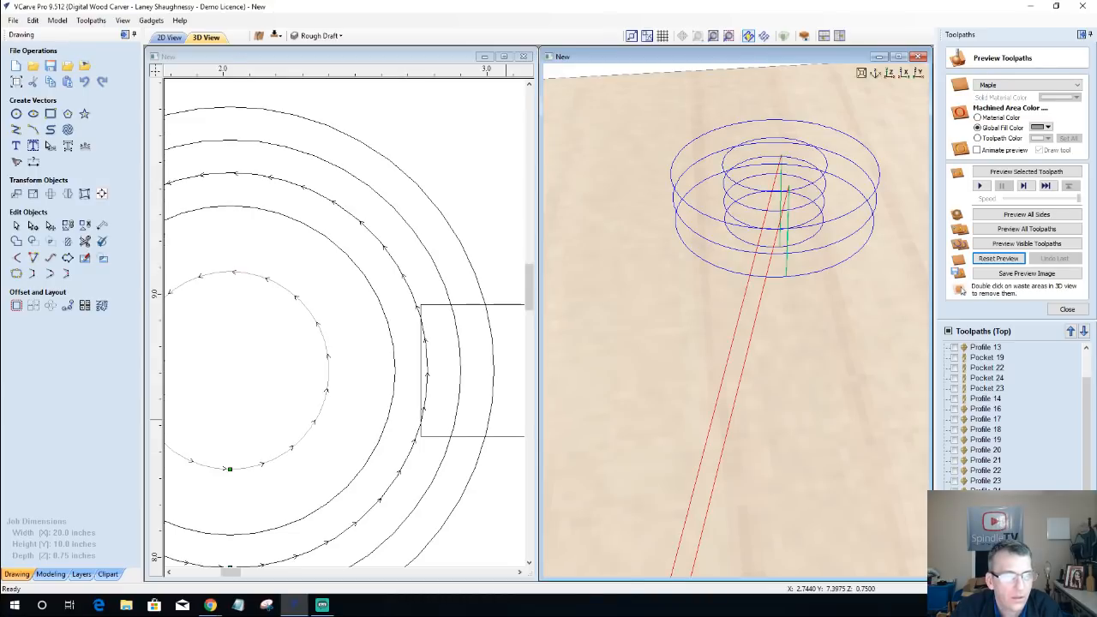
pyautogui.click(954, 522)
pyautogui.click(954, 531)
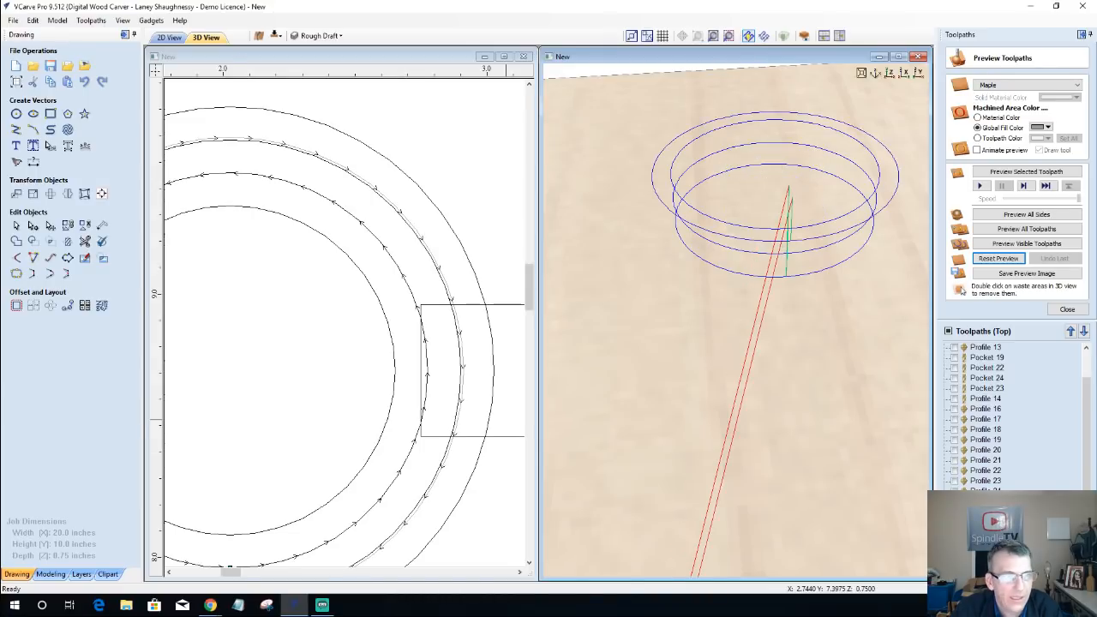
pyautogui.doubleClick(986, 532)
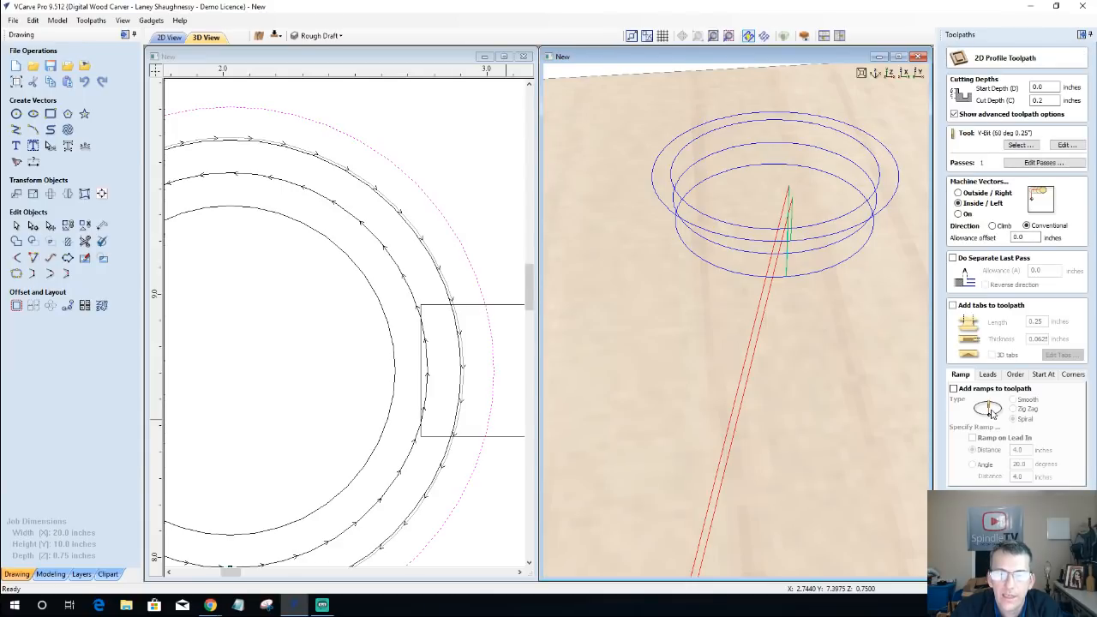
pyautogui.click(1020, 237)
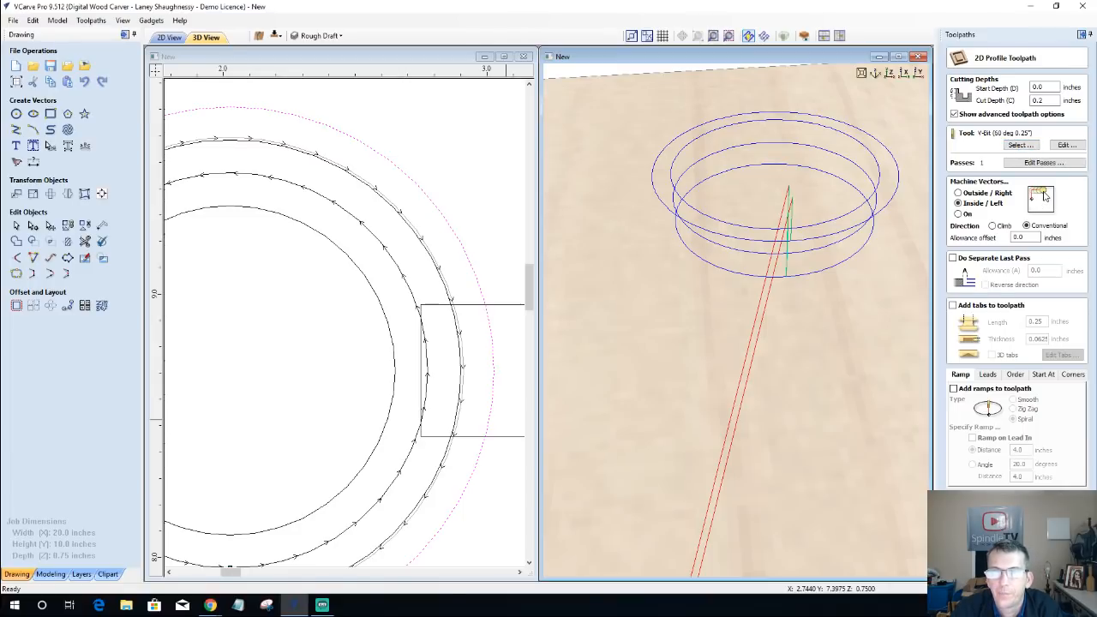
pyautogui.doubleClick(1026, 236)
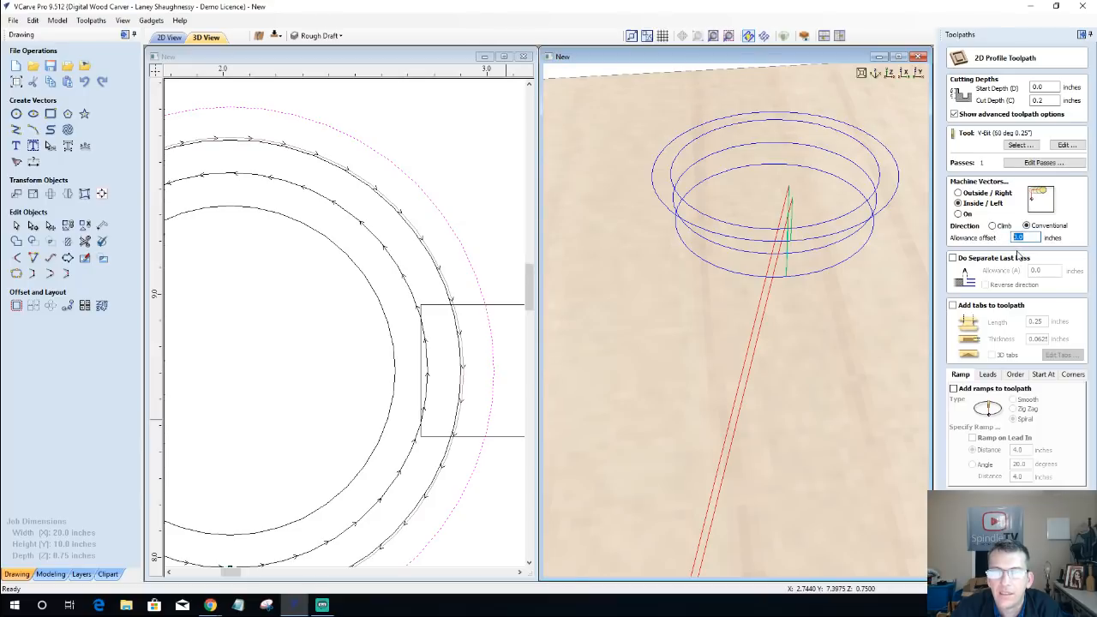
pyautogui.click(986, 567)
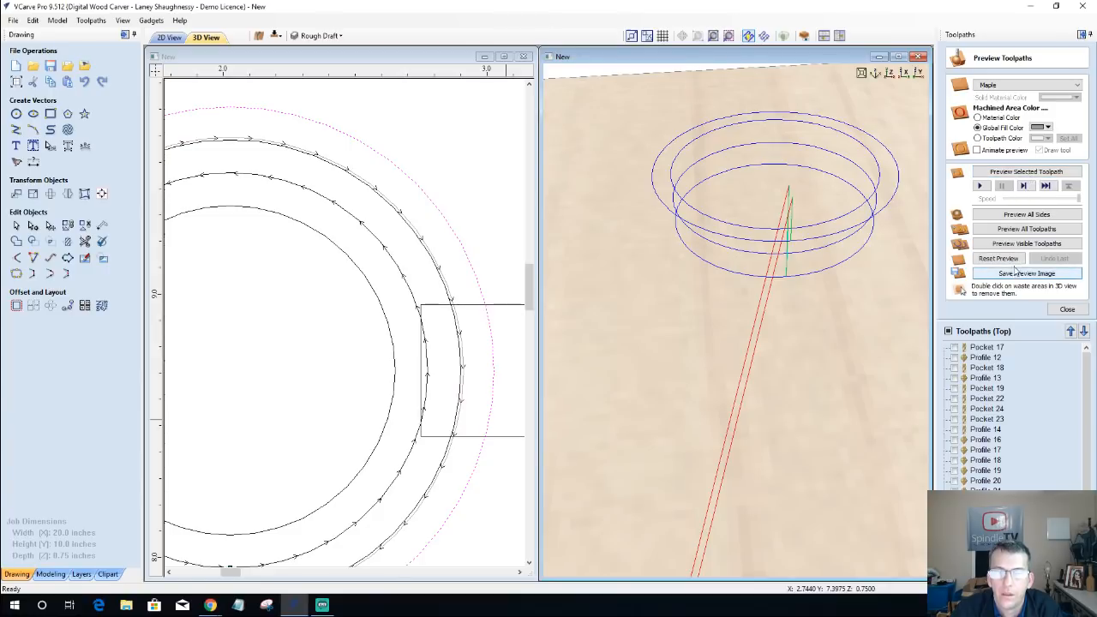
pyautogui.click(1012, 173)
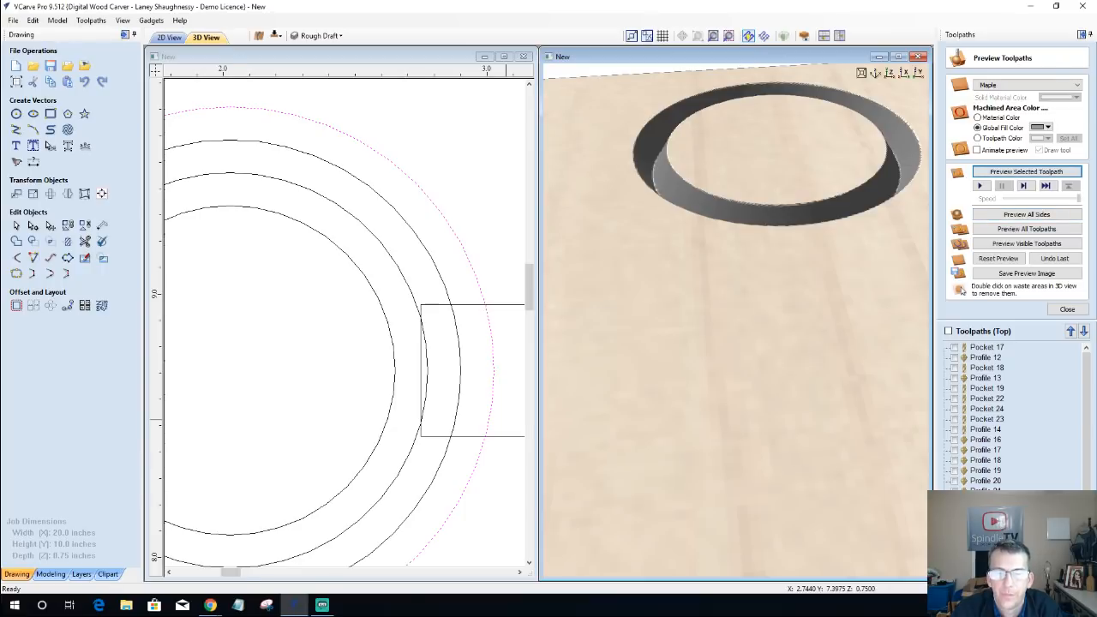
# Step: Set a -0.01-inch allowance offset on the second circle's 0.4-inch-deep inside profile, recalculate it, and preview the cut
pyautogui.scroll(-1, 1015, 419)
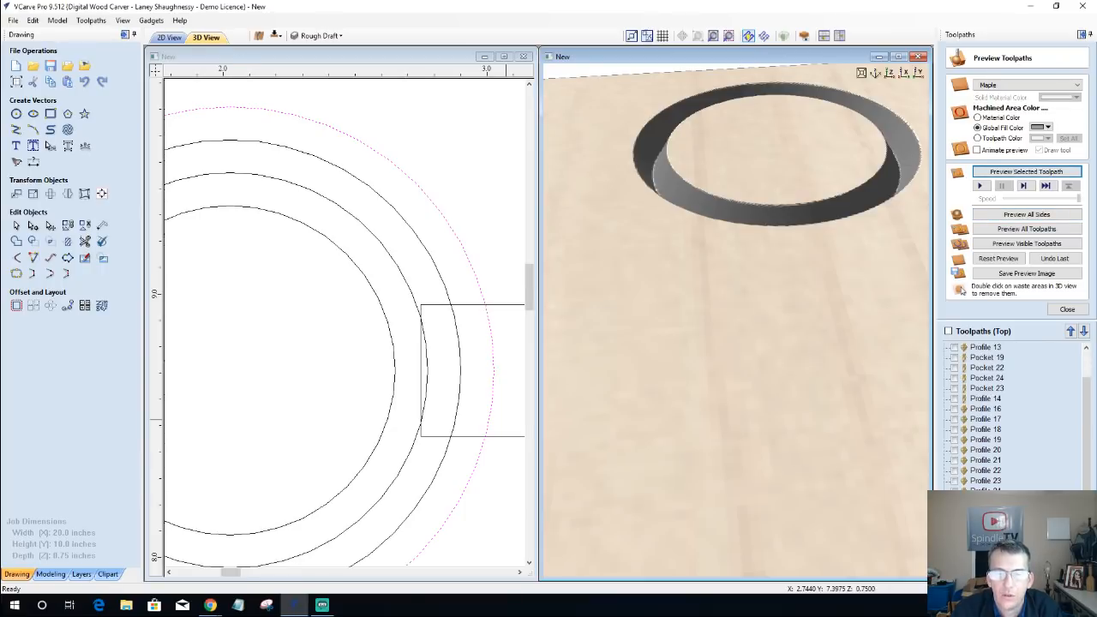
pyautogui.doubleClick(987, 544)
pyautogui.click(1038, 100)
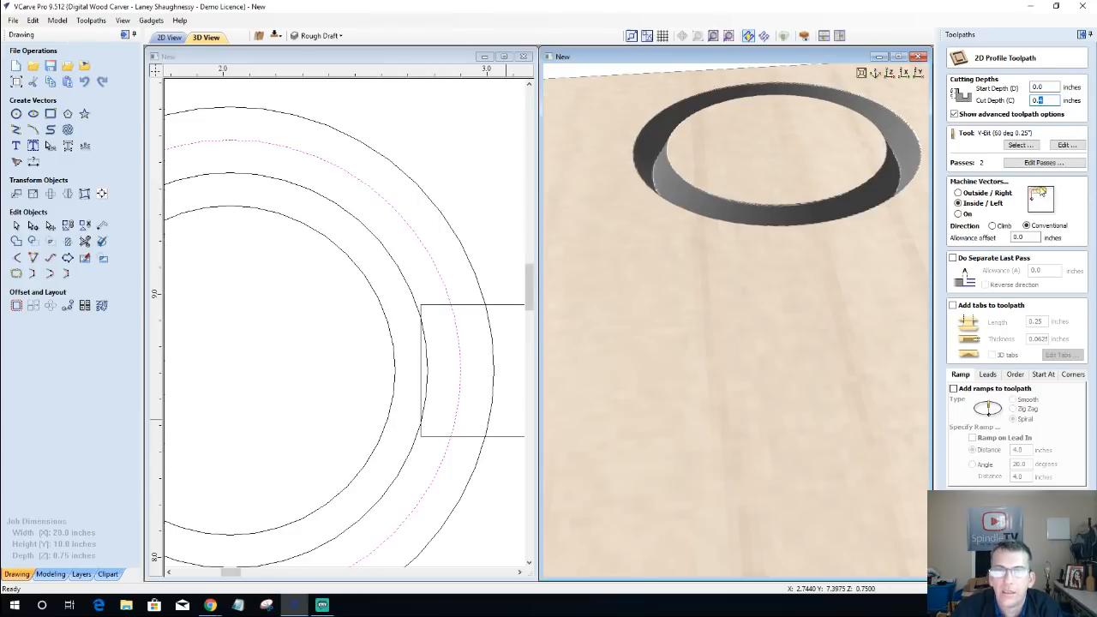
pyautogui.click(1025, 237)
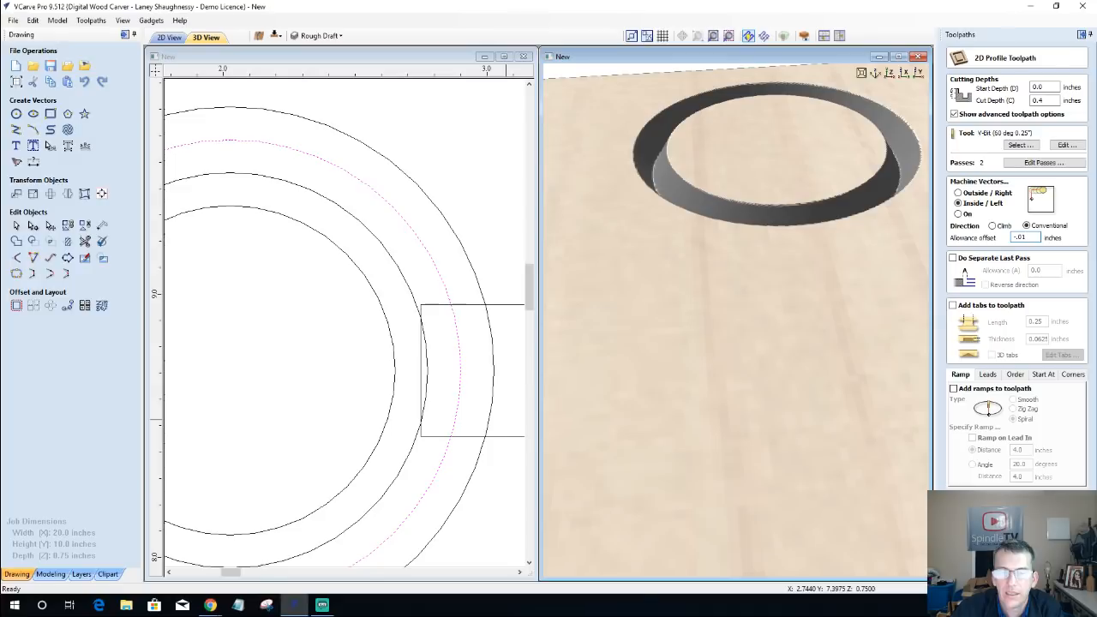
pyautogui.press('Return')
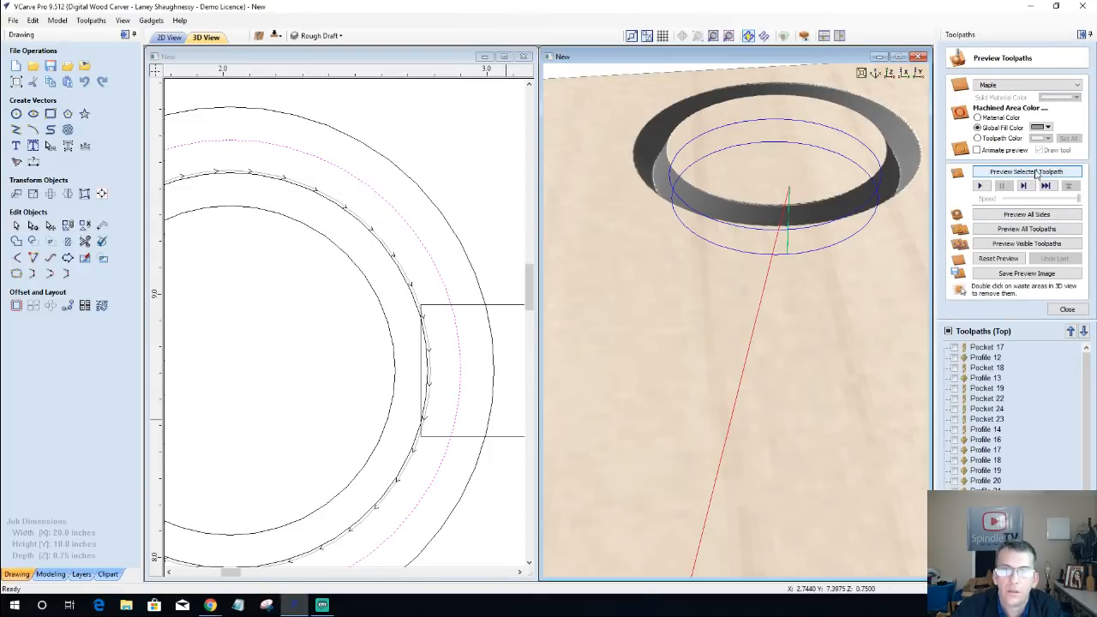
pyautogui.click(1026, 171)
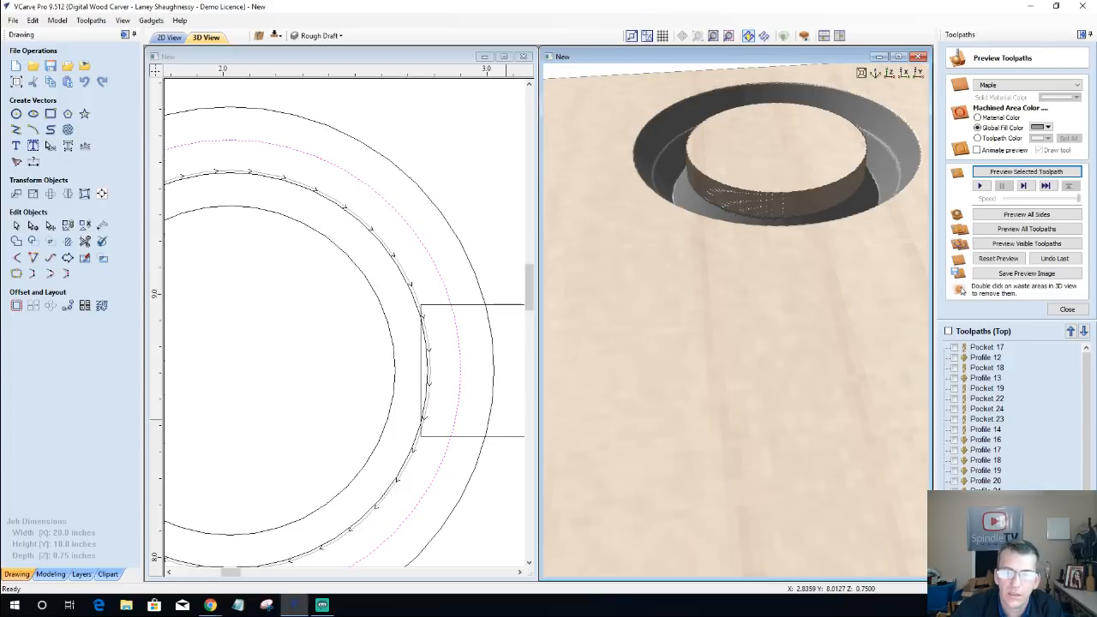
# Step: Set a -0.02-inch allowance offset on the second circle's 0.4-inch-deep inside profile, recalculate it, and preview the cut
pyautogui.doubleClick(987, 553)
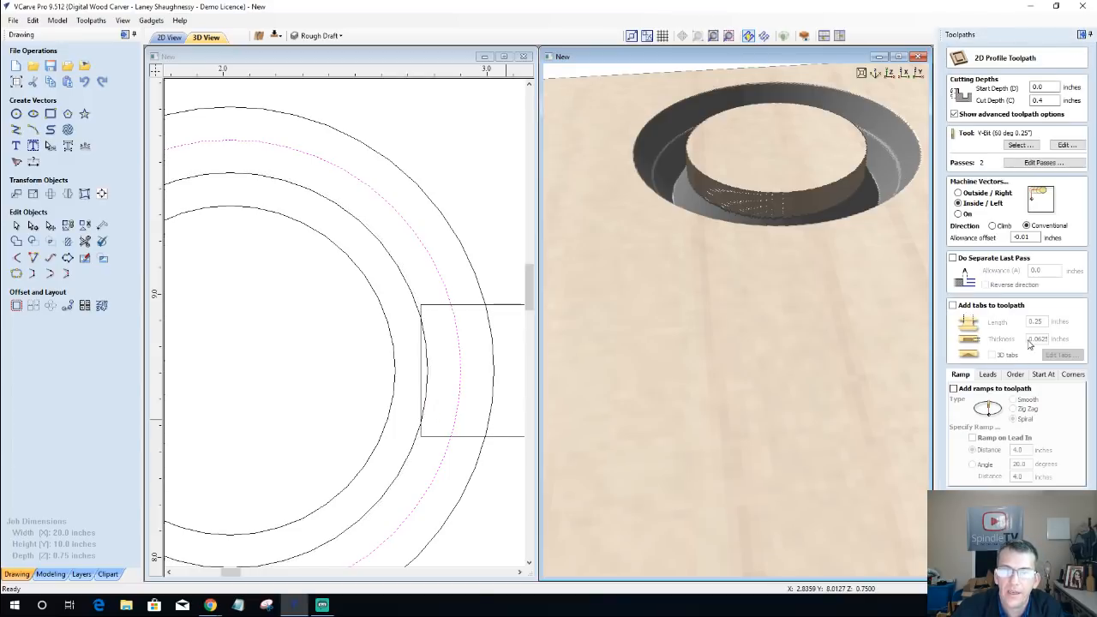
pyautogui.doubleClick(1036, 237)
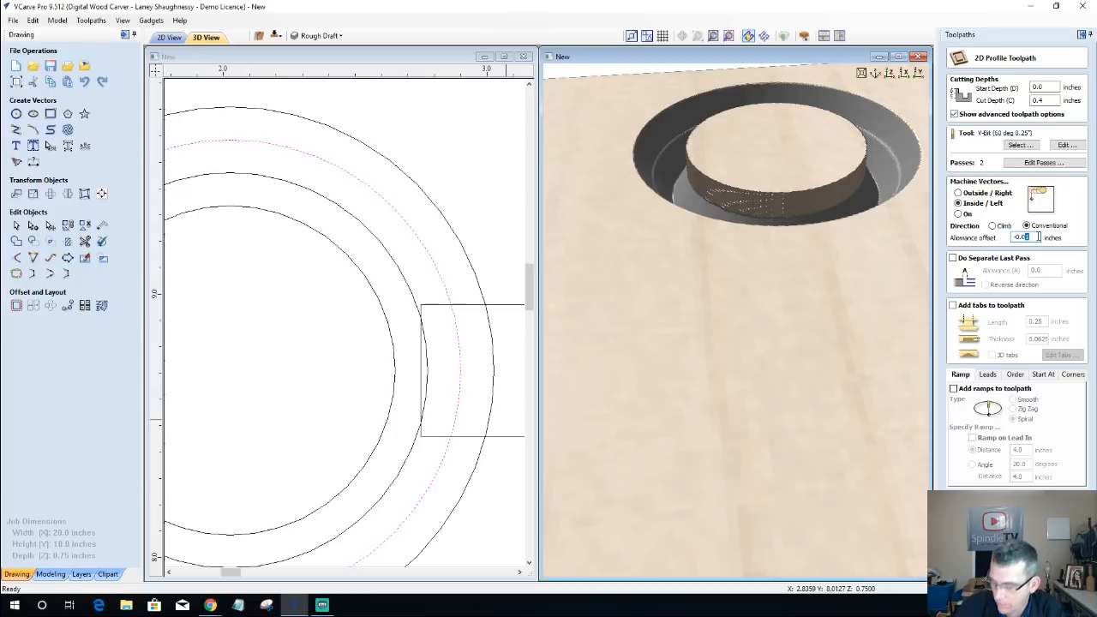
pyautogui.write('-0.02')
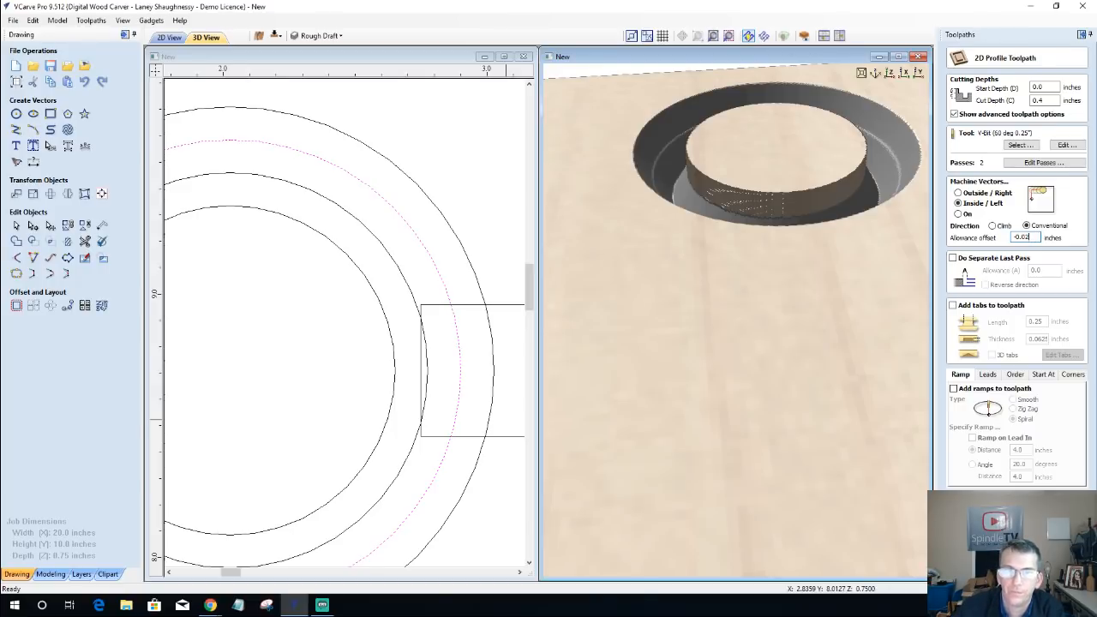
pyautogui.press('Return')
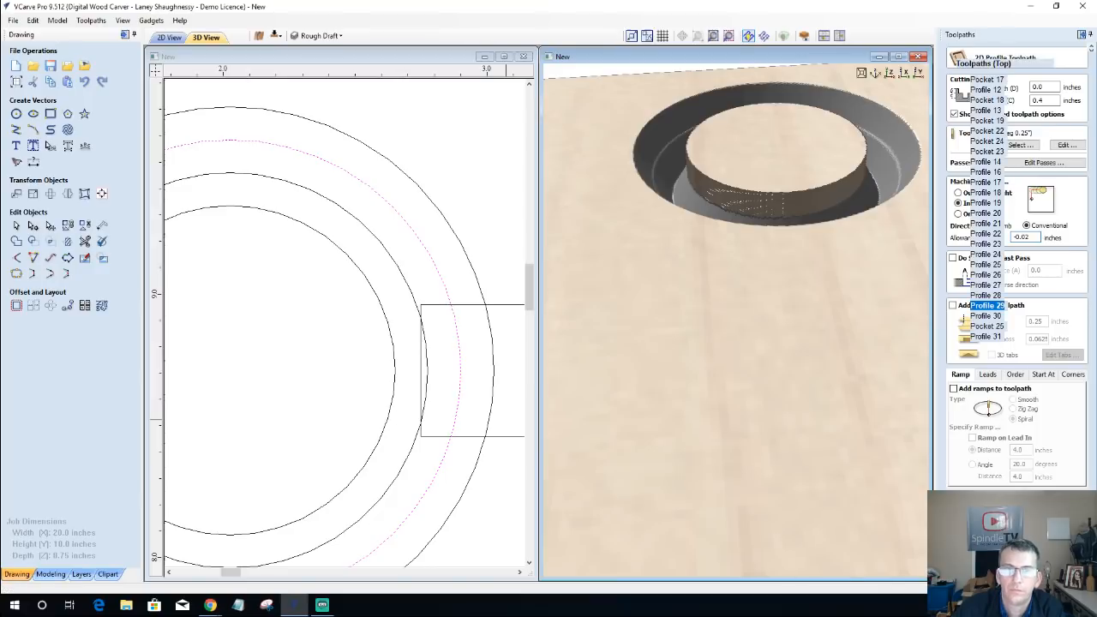
pyautogui.click(1016, 172)
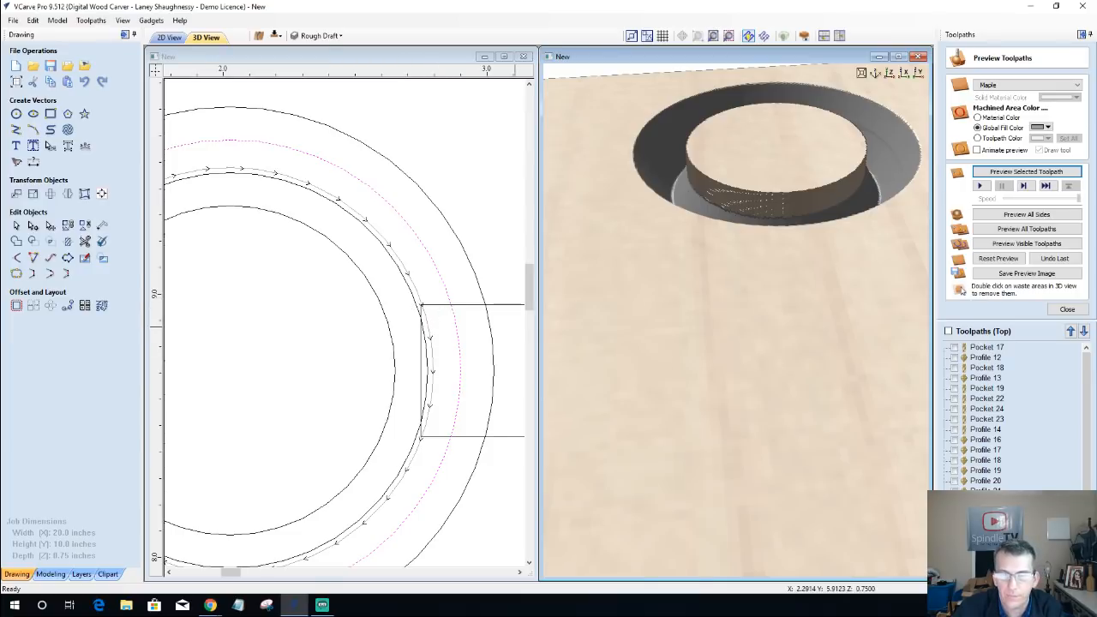
# Step: Switch the third circle's 0.6-inch-deep profile to inside machining with a 0.02-inch allowance offset, recalculate it, and preview the cut
pyautogui.scroll(-1, 1015, 411)
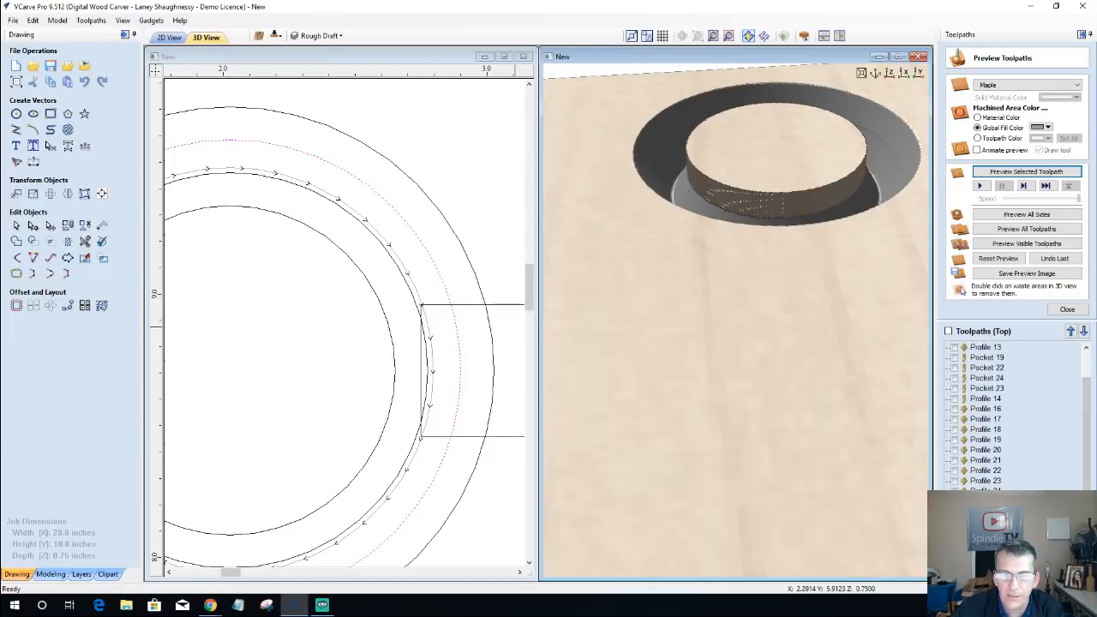
pyautogui.doubleClick(986, 532)
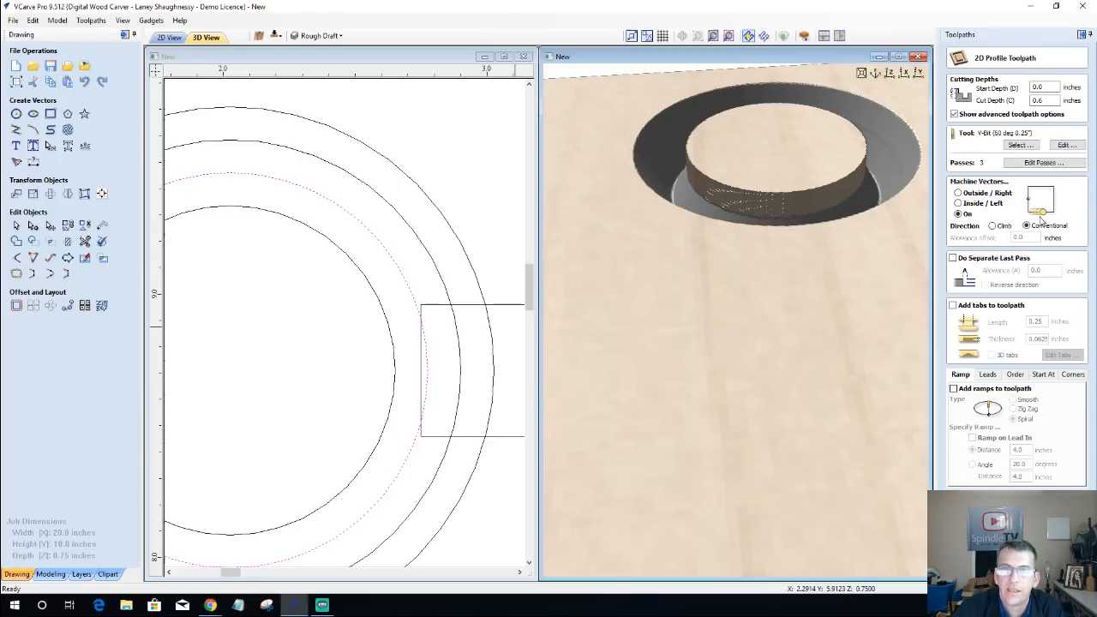
pyautogui.click(960, 204)
pyautogui.moveTo(1040, 237); pyautogui.dragTo(970, 240)
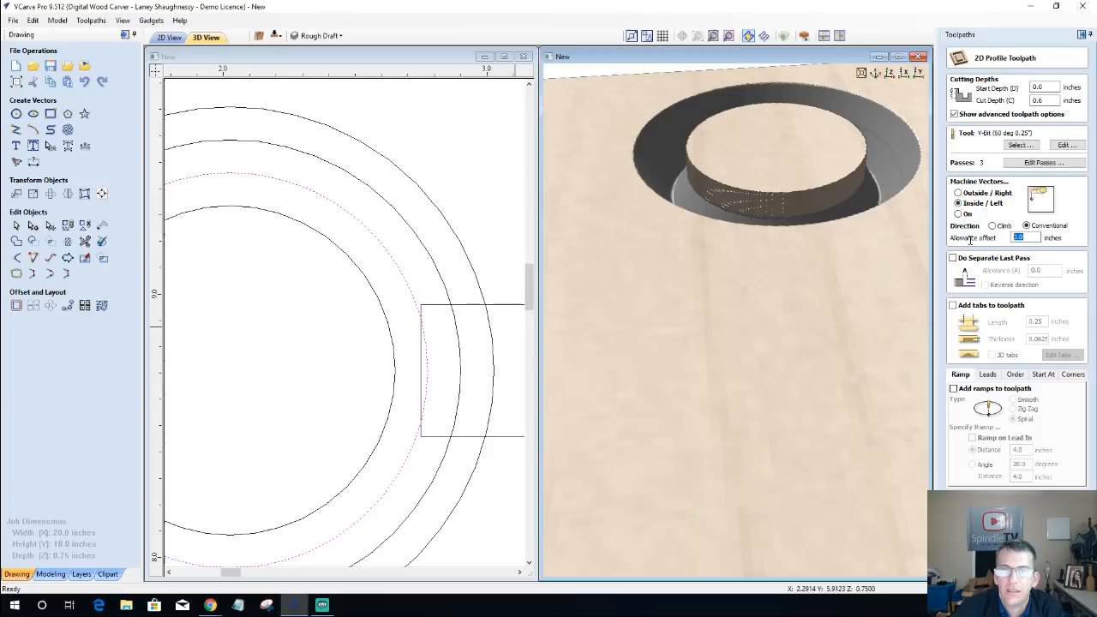
pyautogui.write('.')
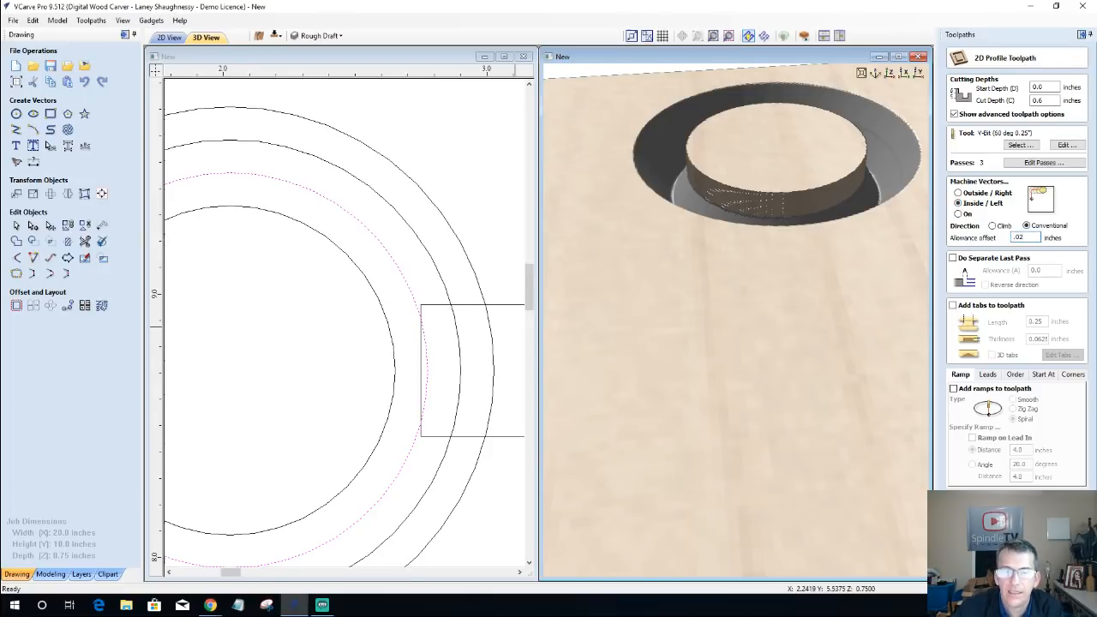
pyautogui.press('Return')
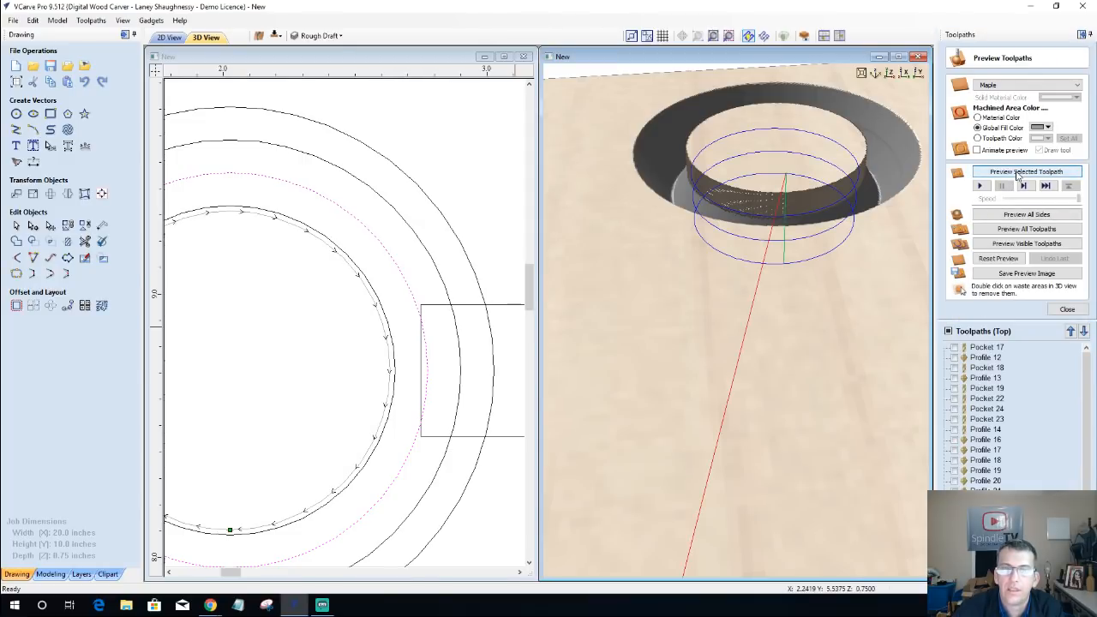
pyautogui.click(1019, 175)
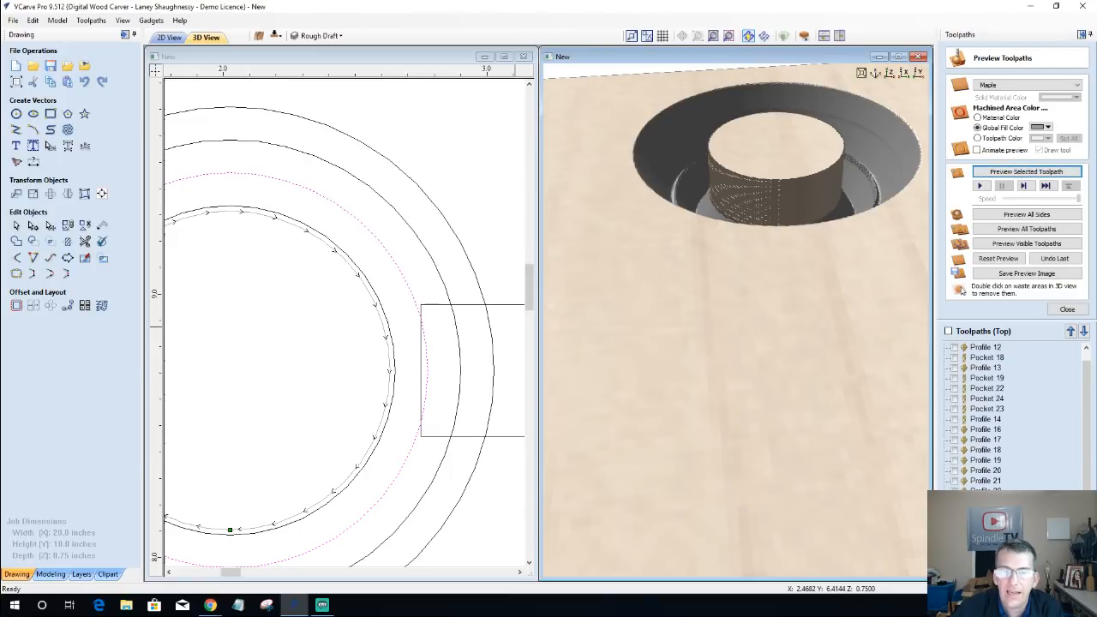
# Step: Recalculate the third circle's inside profile with a -0.02-inch allowance offset, then reset the preview and simulate the three V-bit profiles together
pyautogui.doubleClick(984, 560)
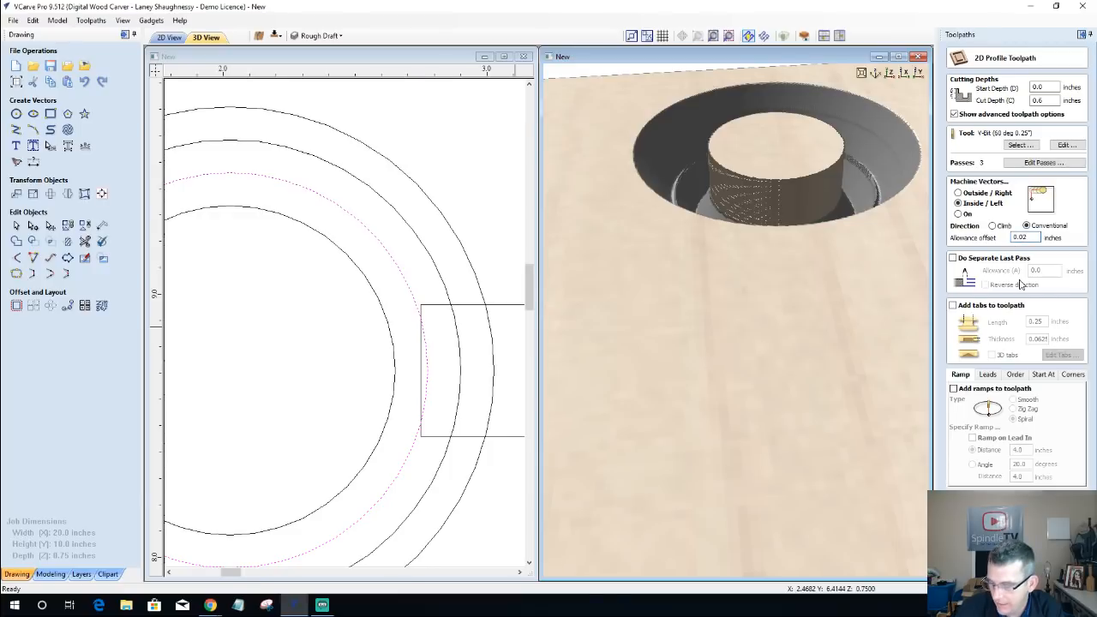
pyautogui.write('-')
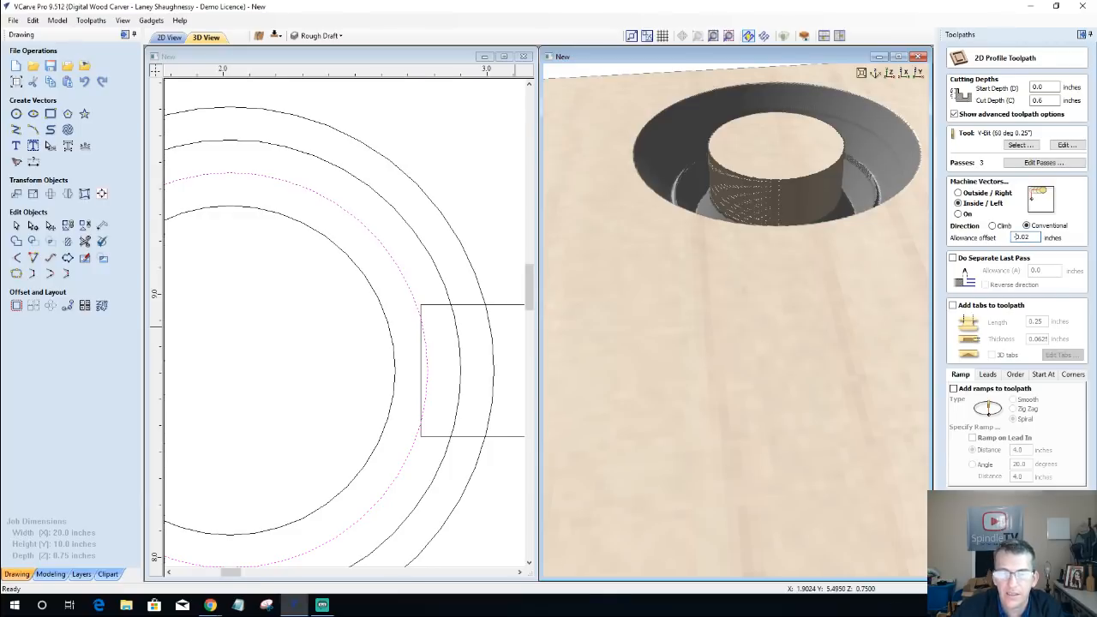
pyautogui.click(986, 569)
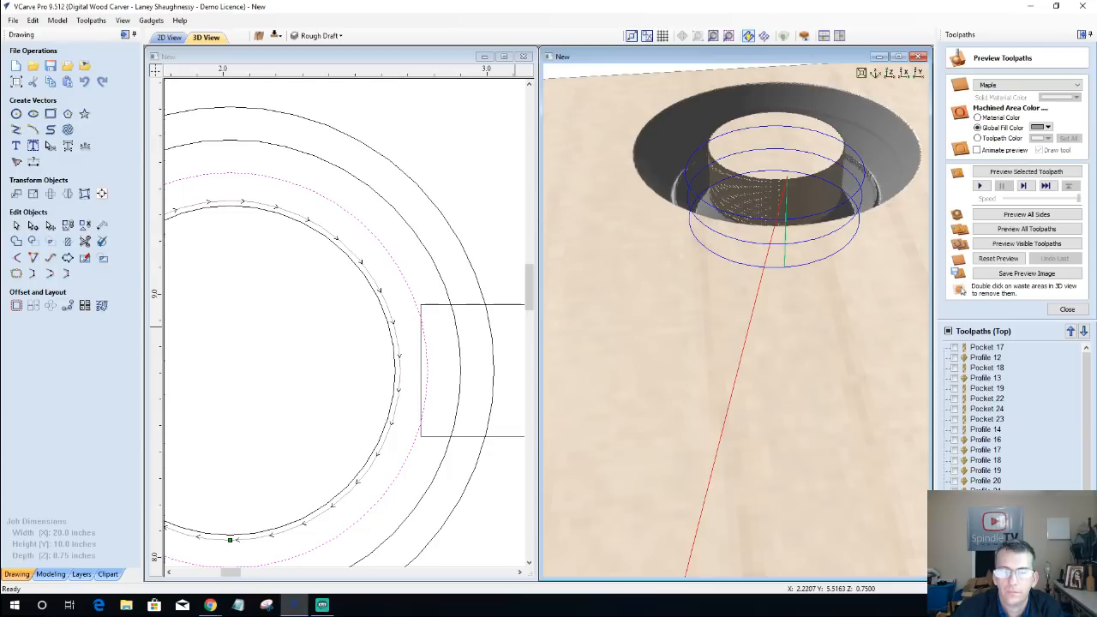
pyautogui.scroll(-1, 1013, 418)
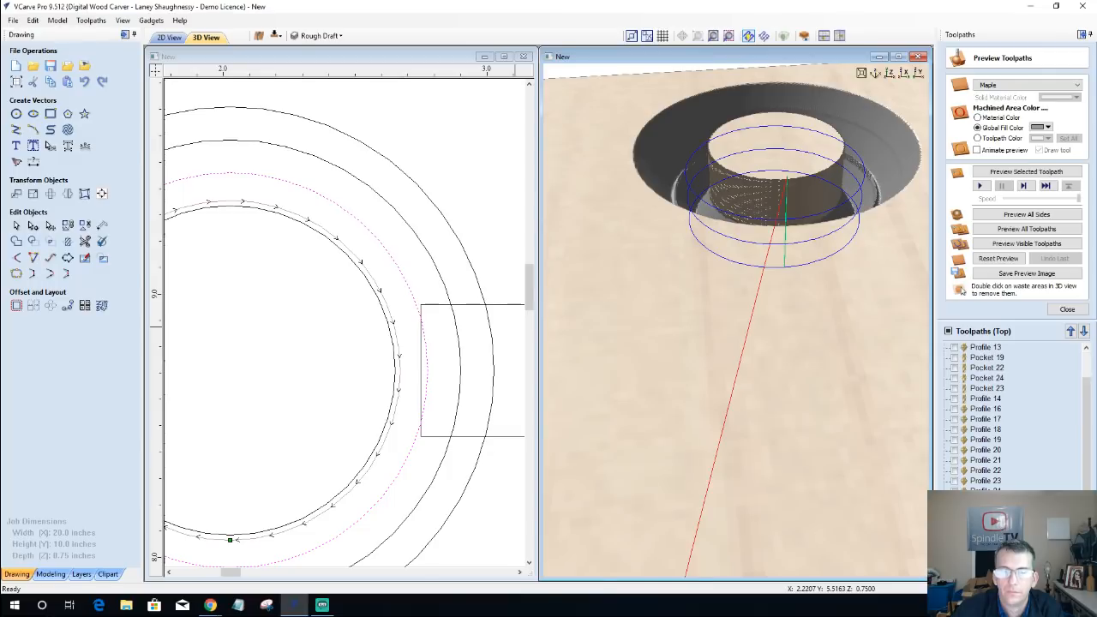
pyautogui.click(955, 522)
pyautogui.click(955, 512)
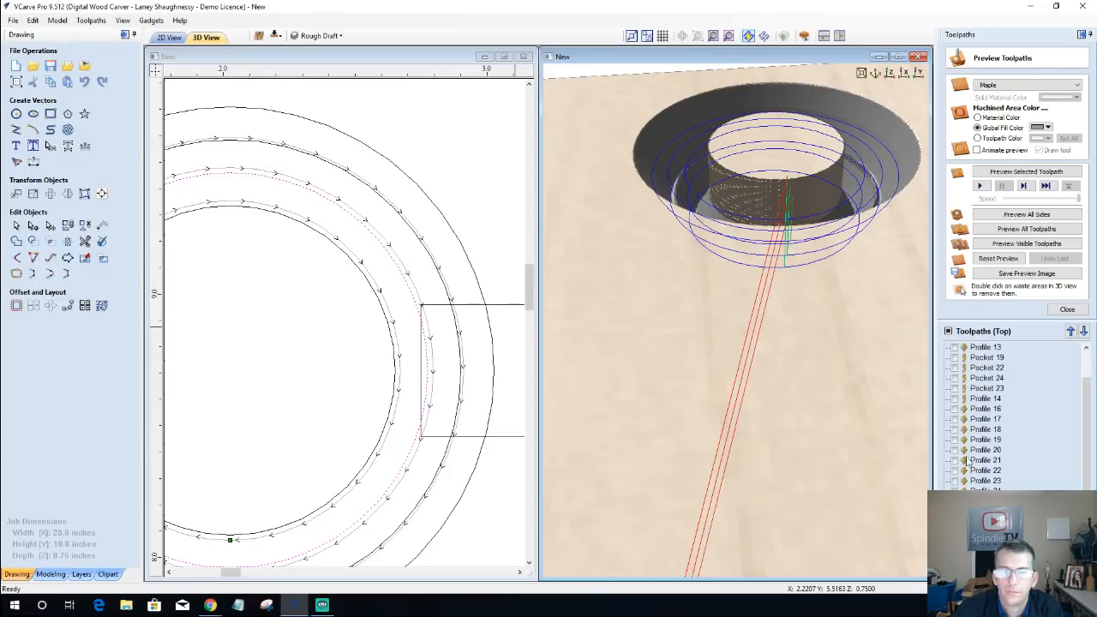
pyautogui.click(997, 260)
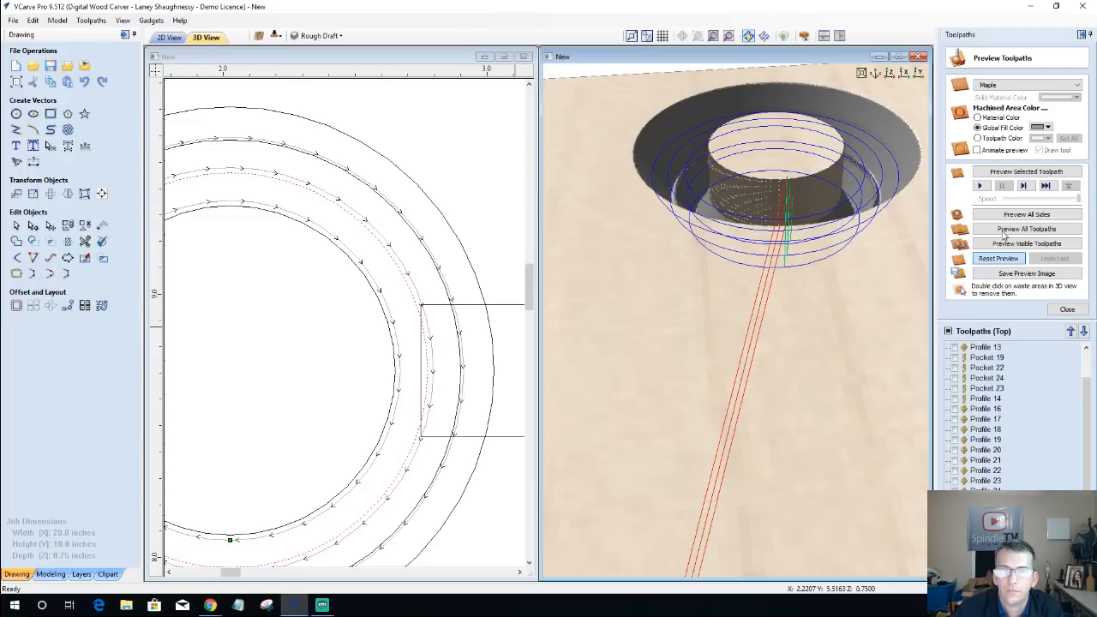
pyautogui.click(1005, 245)
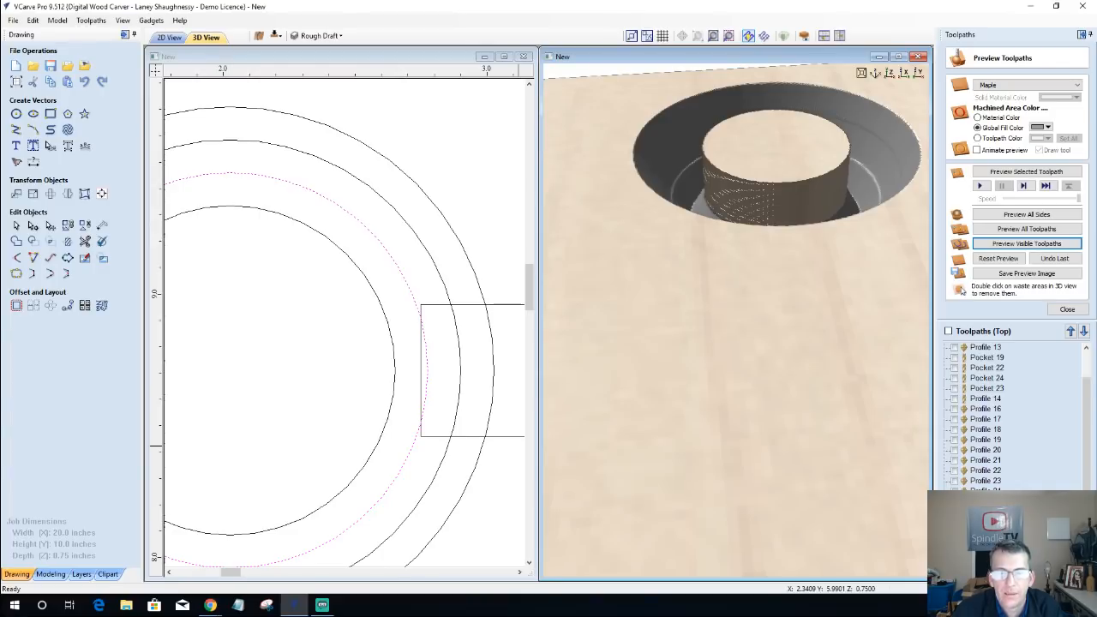
# Step: Move the last profile toolpath up one place and recalculate it at a 0.625-inch cut depth inside the innermost circle
pyautogui.click(986, 563)
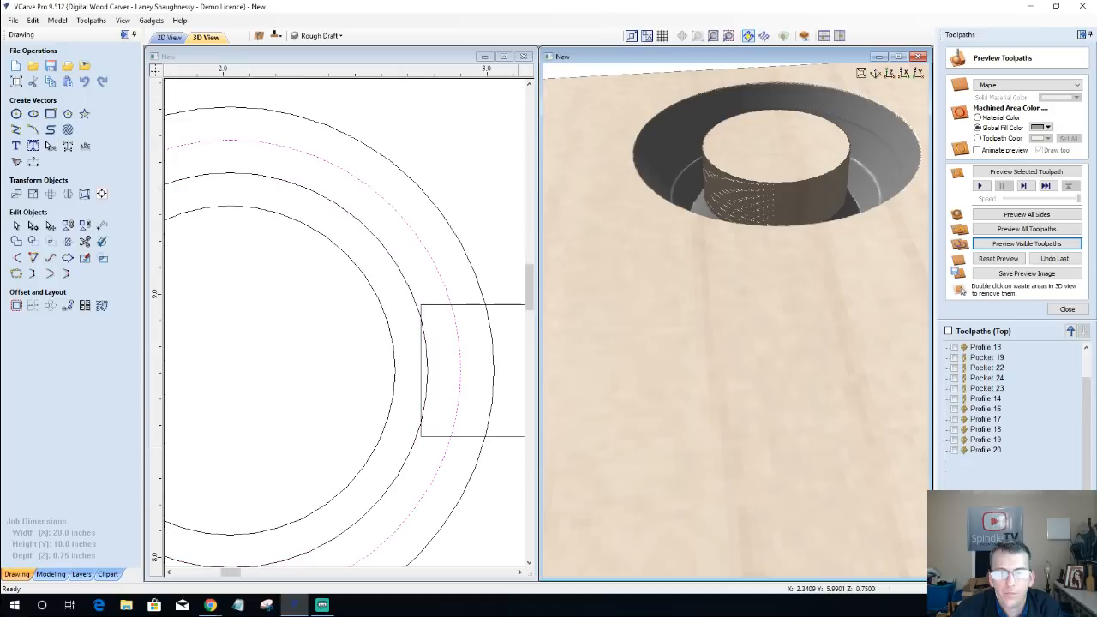
pyautogui.click(1071, 331)
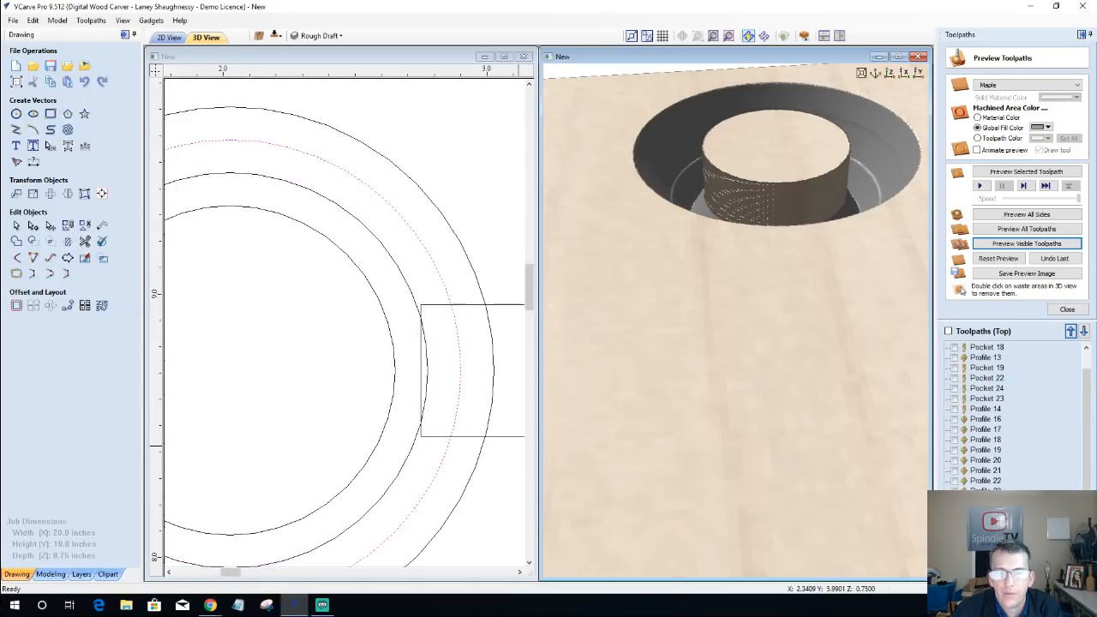
pyautogui.click(1067, 309)
pyautogui.doubleClick(987, 327)
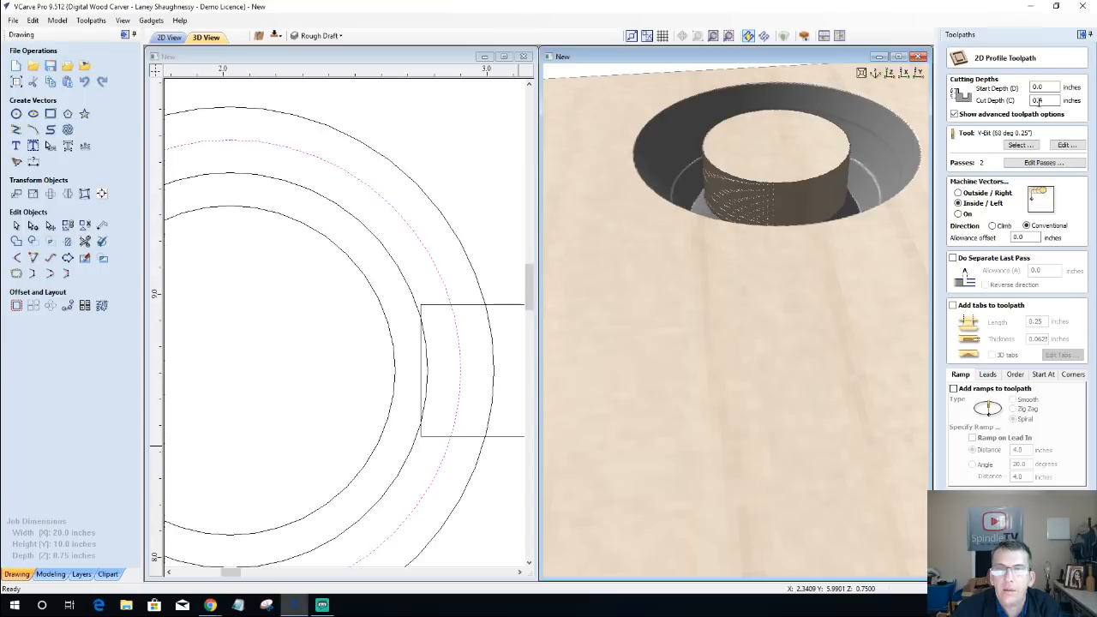
pyautogui.doubleClick(1037, 100)
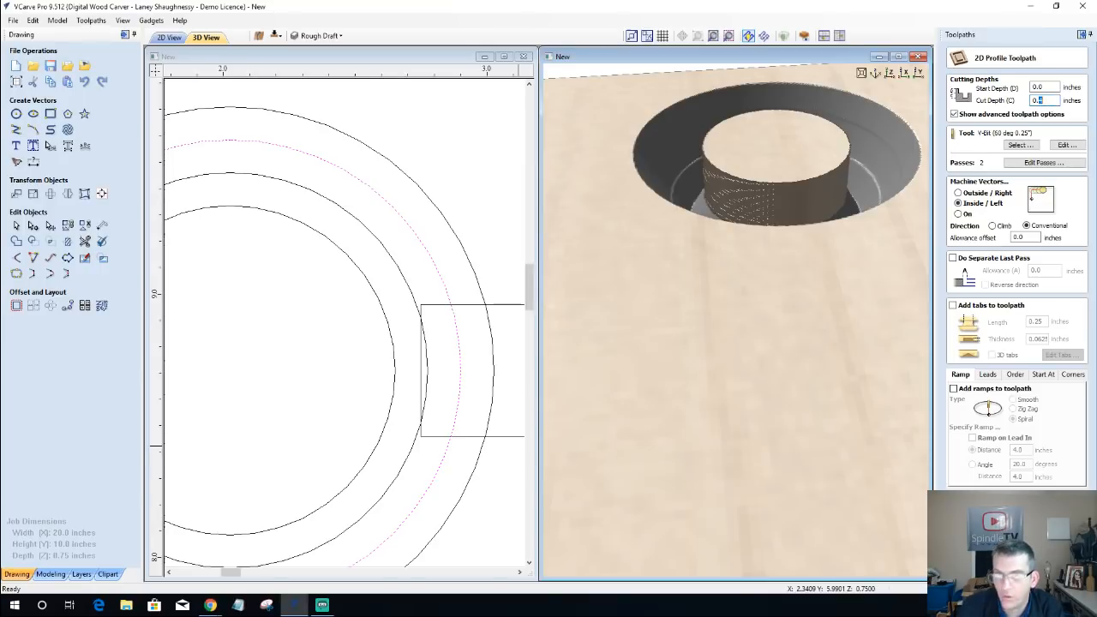
pyautogui.write('0.')
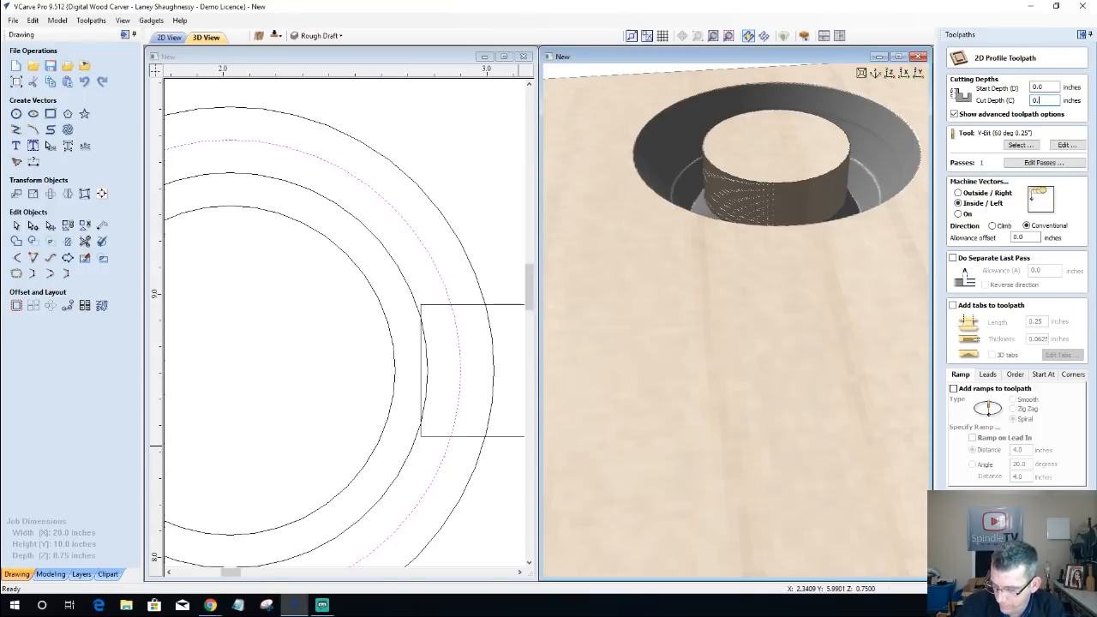
pyautogui.write('625')
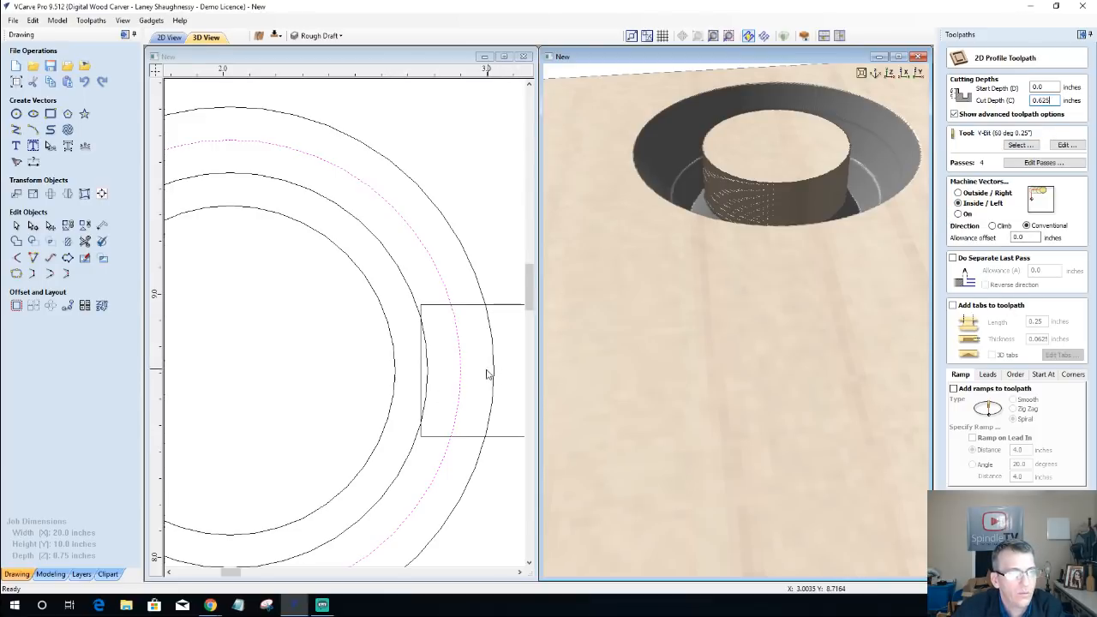
pyautogui.click(395, 370)
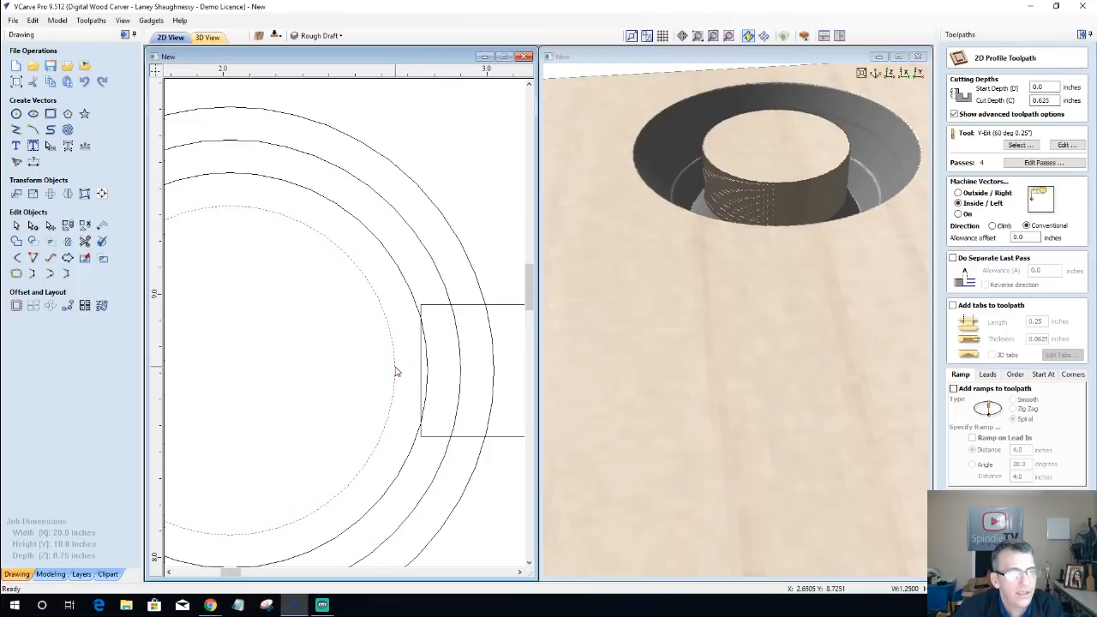
pyautogui.click(984, 569)
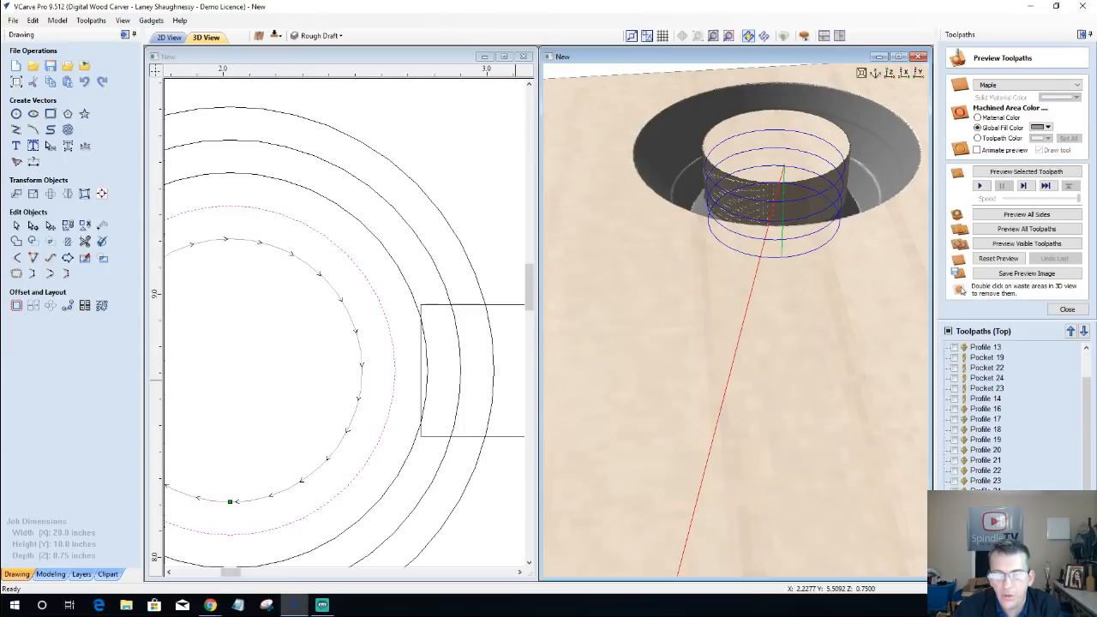
# Step: Set a -0.03-inch allowance offset on the innermost circle's 0.625-inch-deep inside profile, recalculate it, and preview the cut
pyautogui.click(1067, 309)
pyautogui.doubleClick(991, 326)
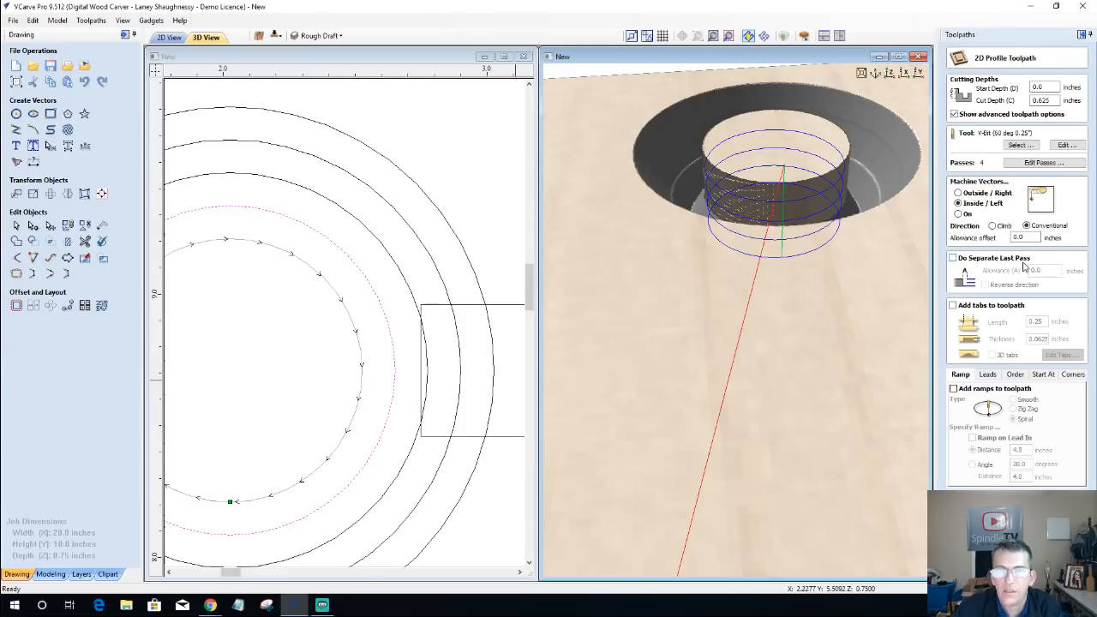
pyautogui.moveTo(1034, 237); pyautogui.dragTo(1005, 239)
pyautogui.write('-')
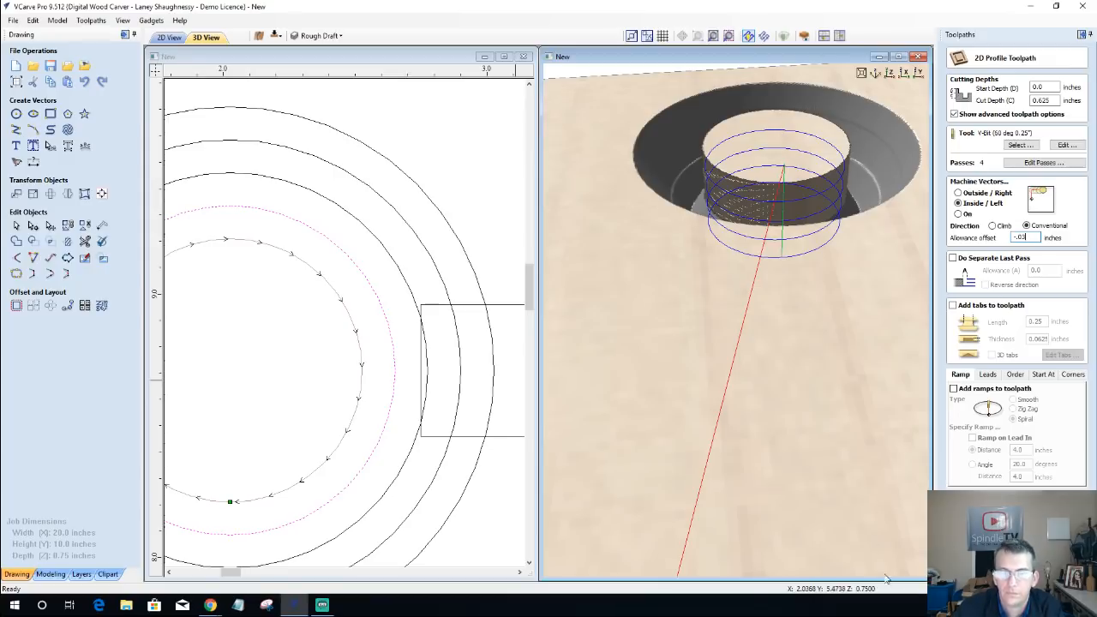
pyautogui.press('Return')
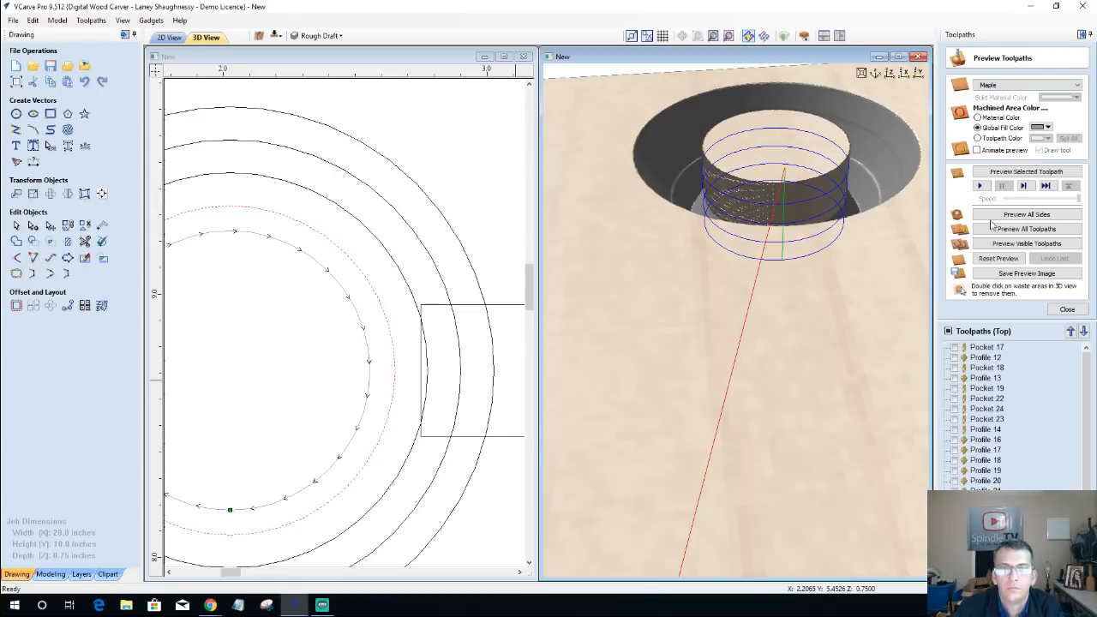
pyautogui.click(1007, 174)
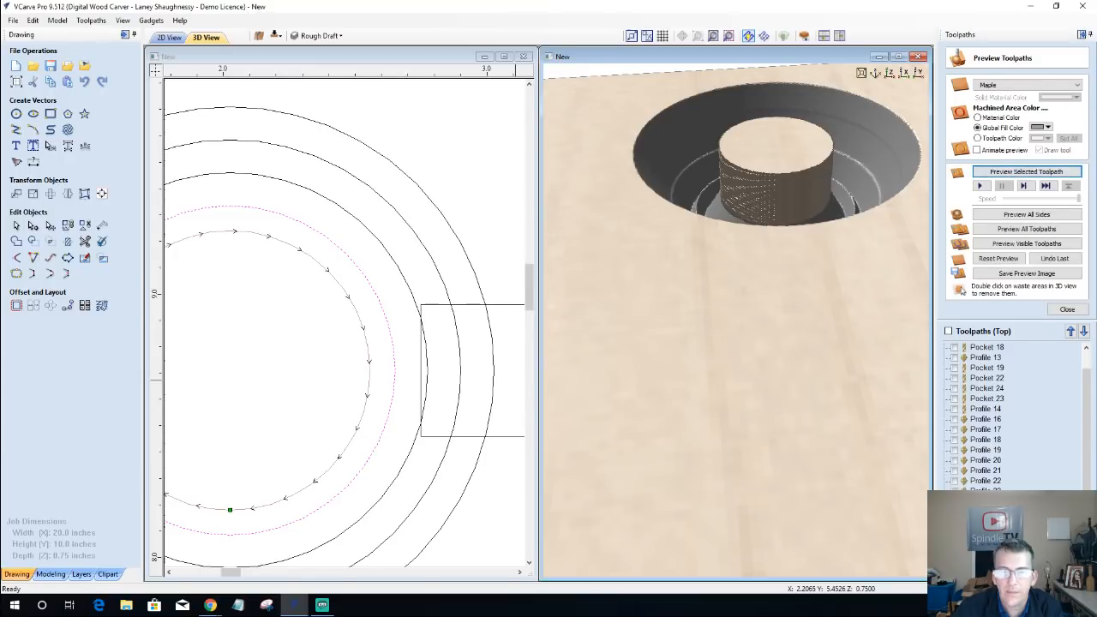
pyautogui.doubleClick(987, 568)
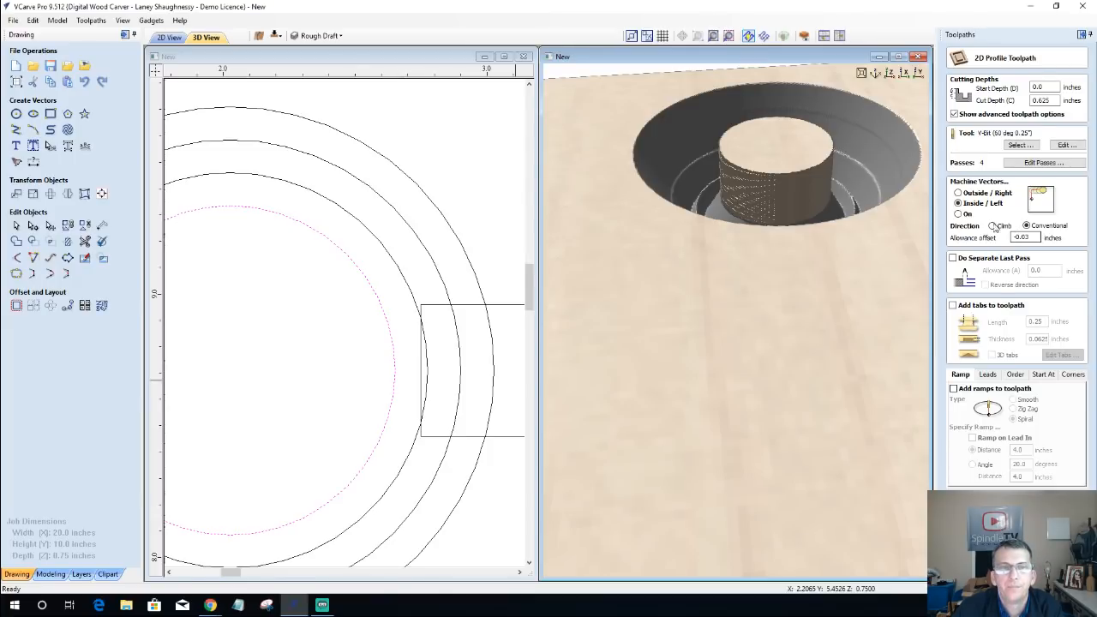
pyautogui.moveTo(735, 356); pyautogui.dragTo(752, 398)
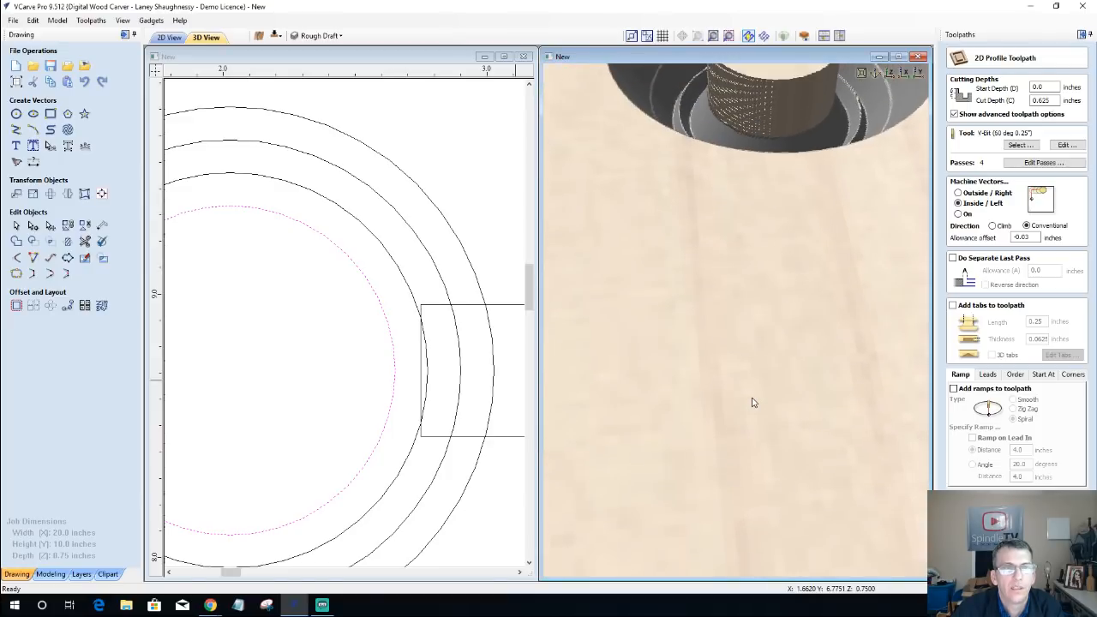
pyautogui.scroll(-2, 752, 391)
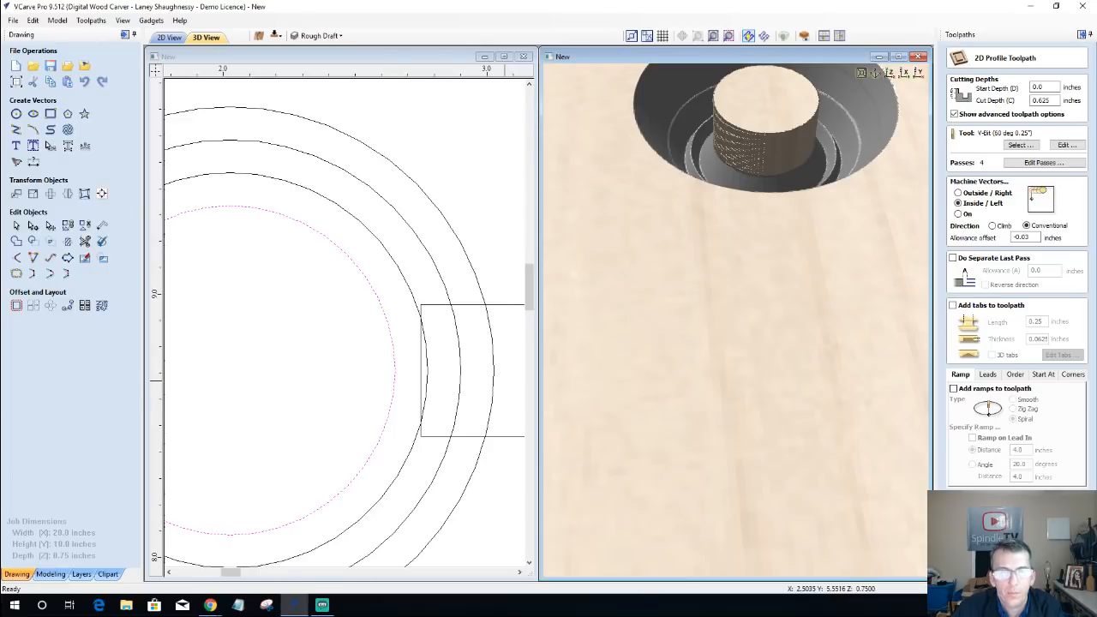
pyautogui.click(1036, 569)
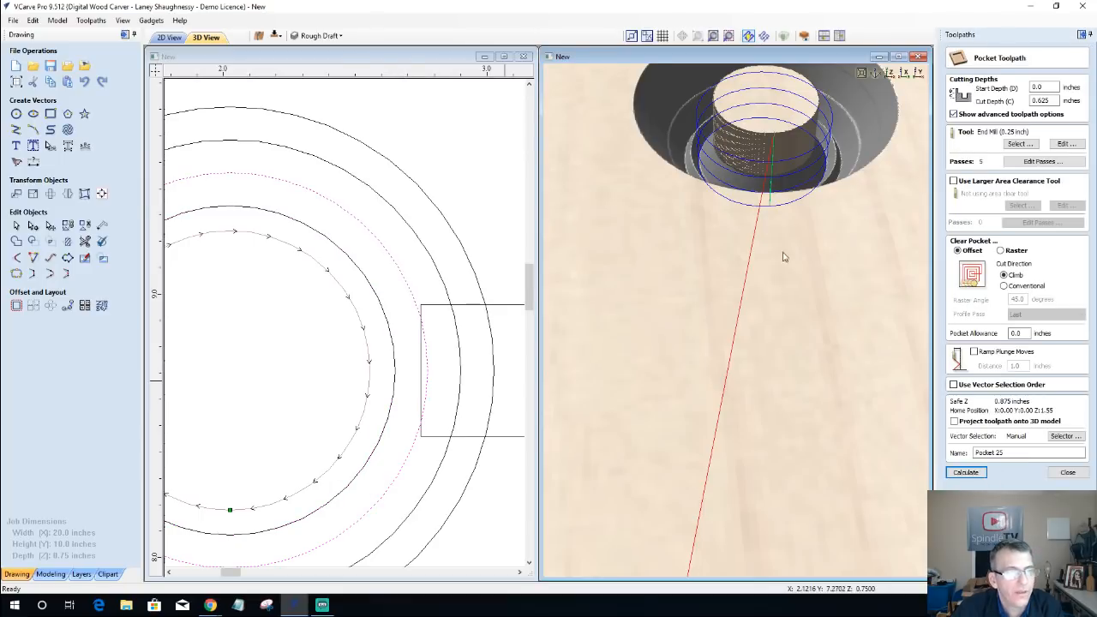
# Step: Assign the innermost circle to the 0.625-inch-deep center pocket, recalculate it, and preview the cut
pyautogui.click(368, 394)
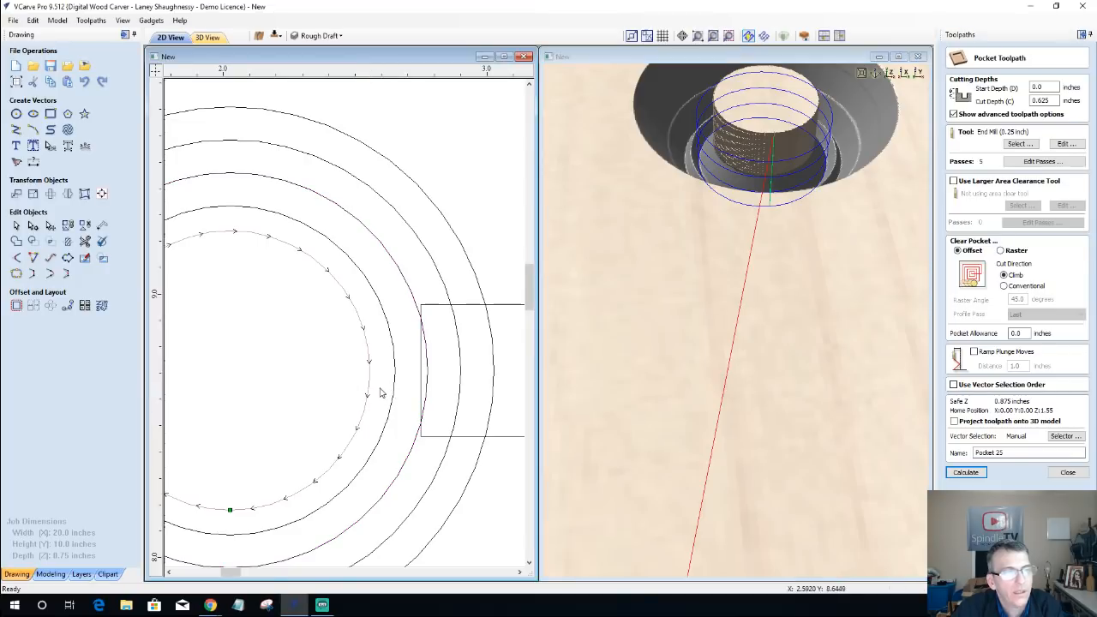
pyautogui.click(393, 386)
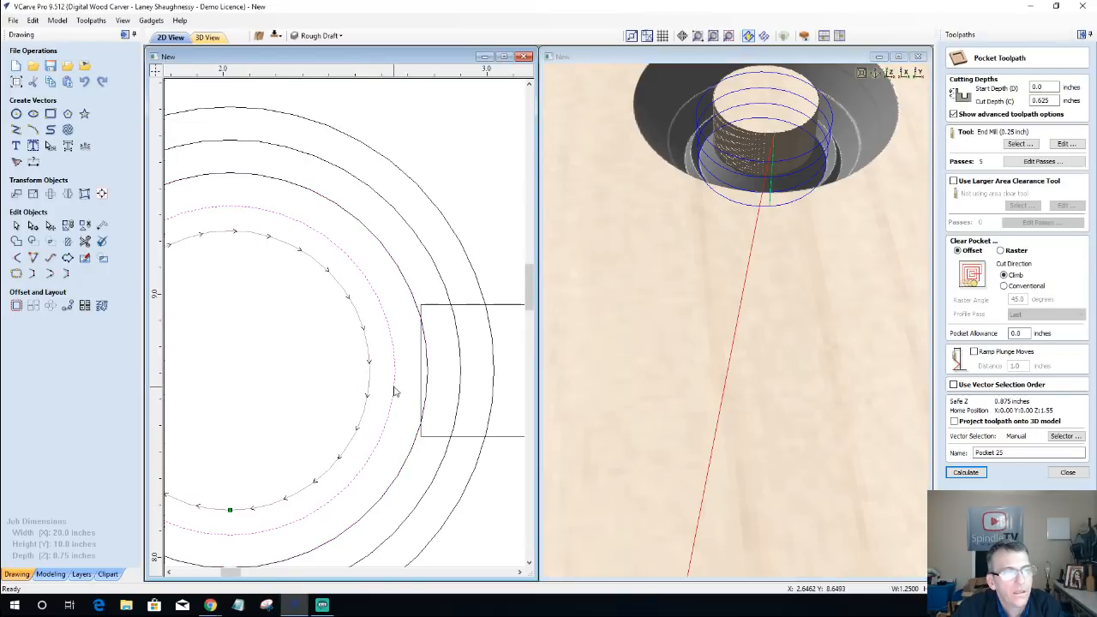
pyautogui.click(965, 473)
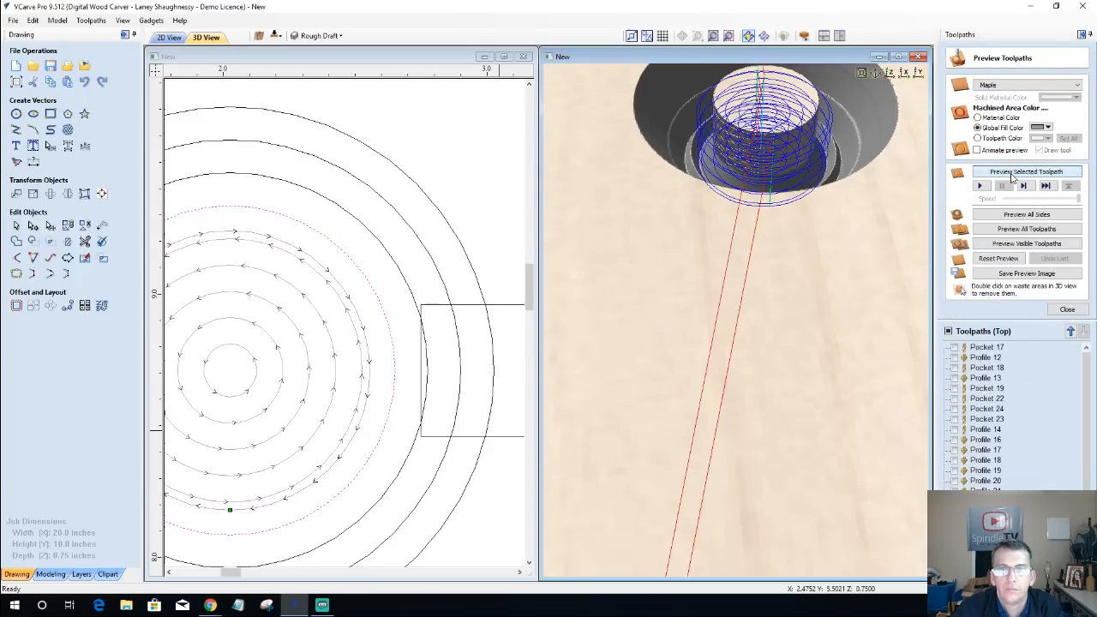
pyautogui.click(1012, 173)
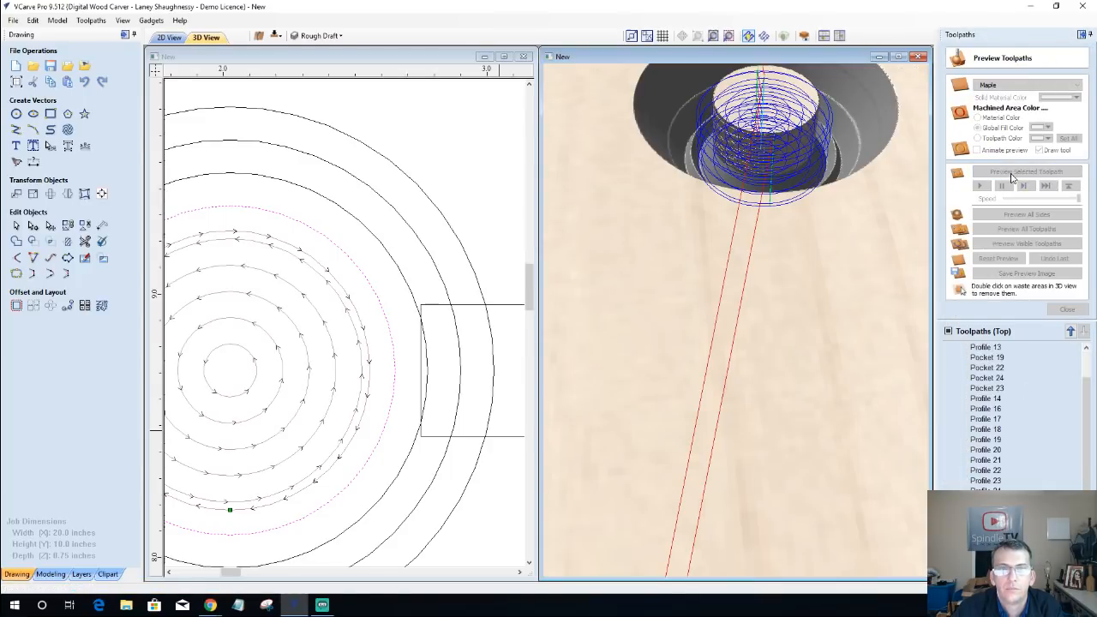
# Step: Inspect the stepped wall and pocket edge in 3D, and set the preview simulation quality to Maximum (25 x Slower)
pyautogui.scroll(-3, 823, 271)
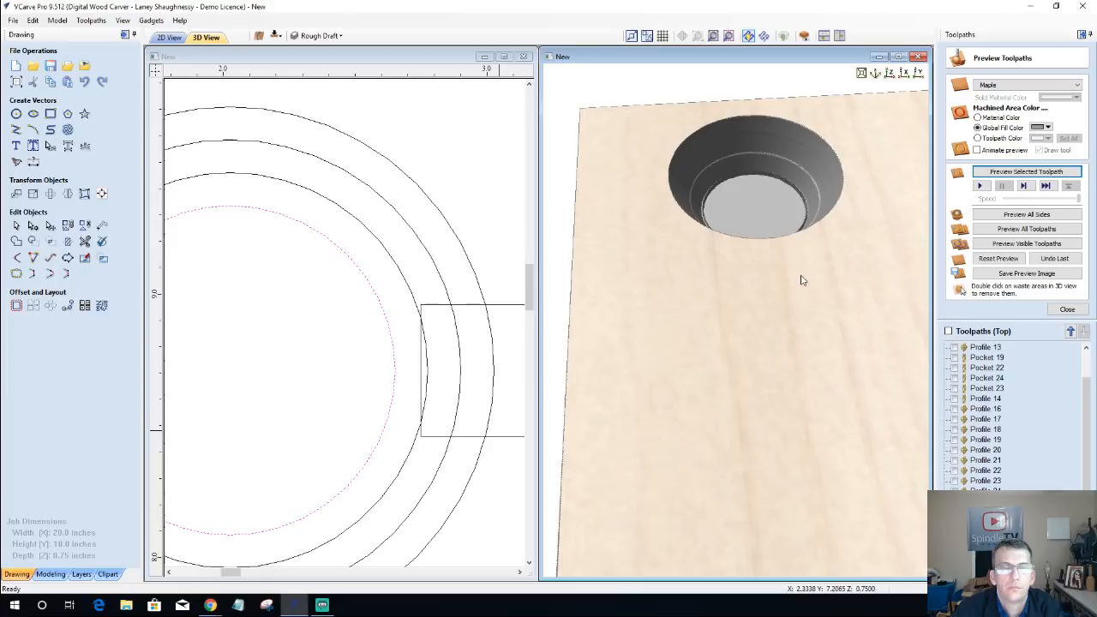
pyautogui.moveTo(801, 280); pyautogui.dragTo(723, 463, button='middle')
pyautogui.scroll(3, 680, 351)
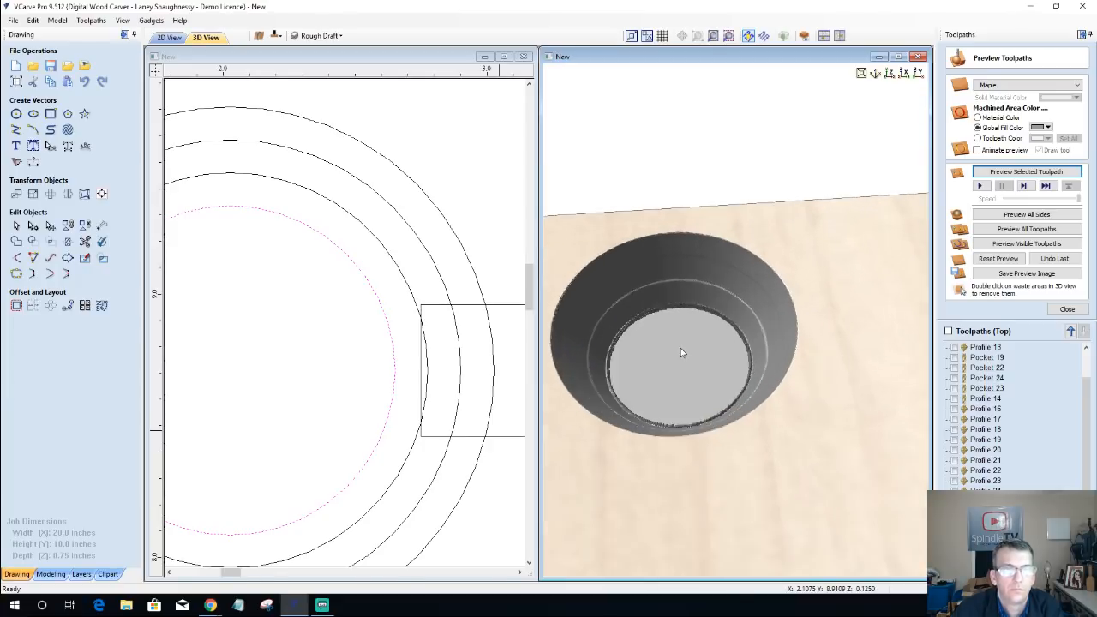
pyautogui.scroll(4, 682, 352)
pyautogui.moveTo(800, 321); pyautogui.dragTo(759, 458)
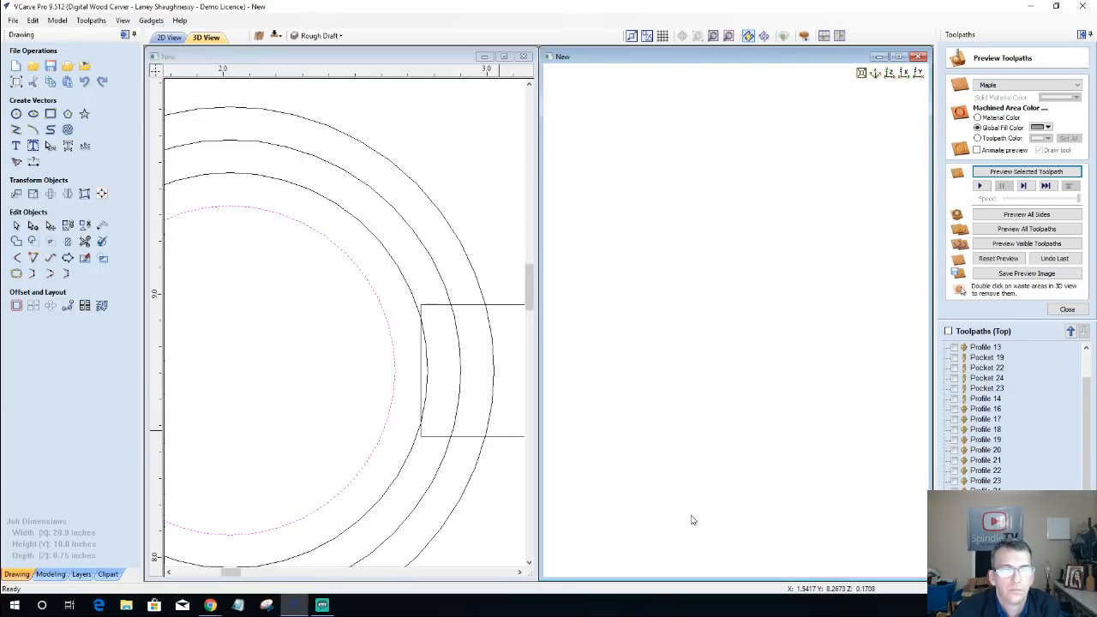
pyautogui.moveTo(692, 519); pyautogui.dragTo(793, 322)
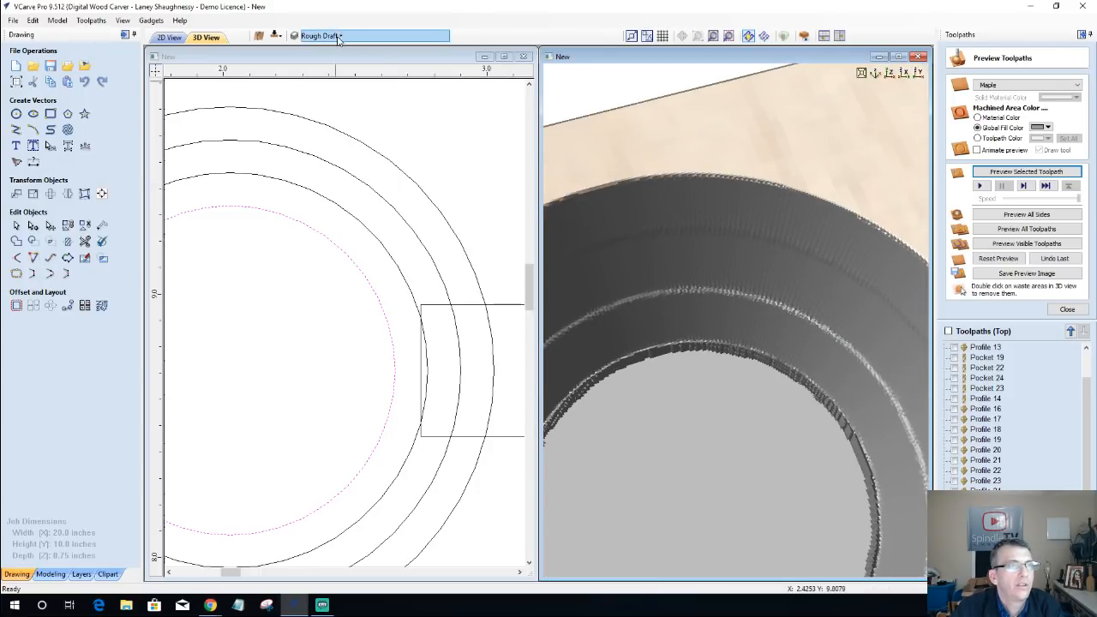
pyautogui.click(91, 21)
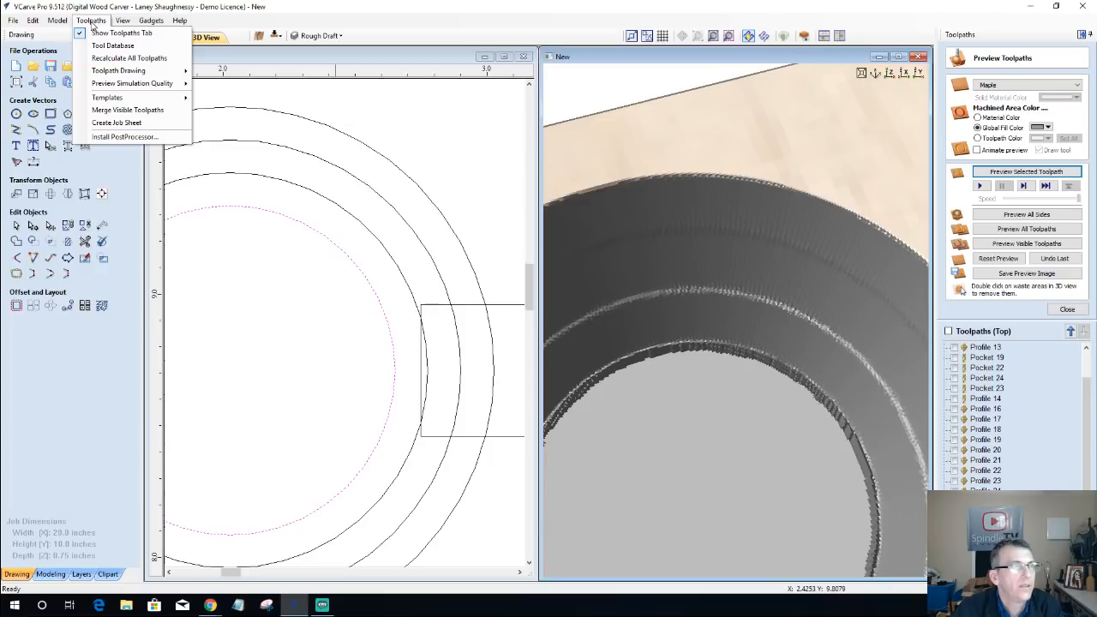
pyautogui.moveTo(111, 84)
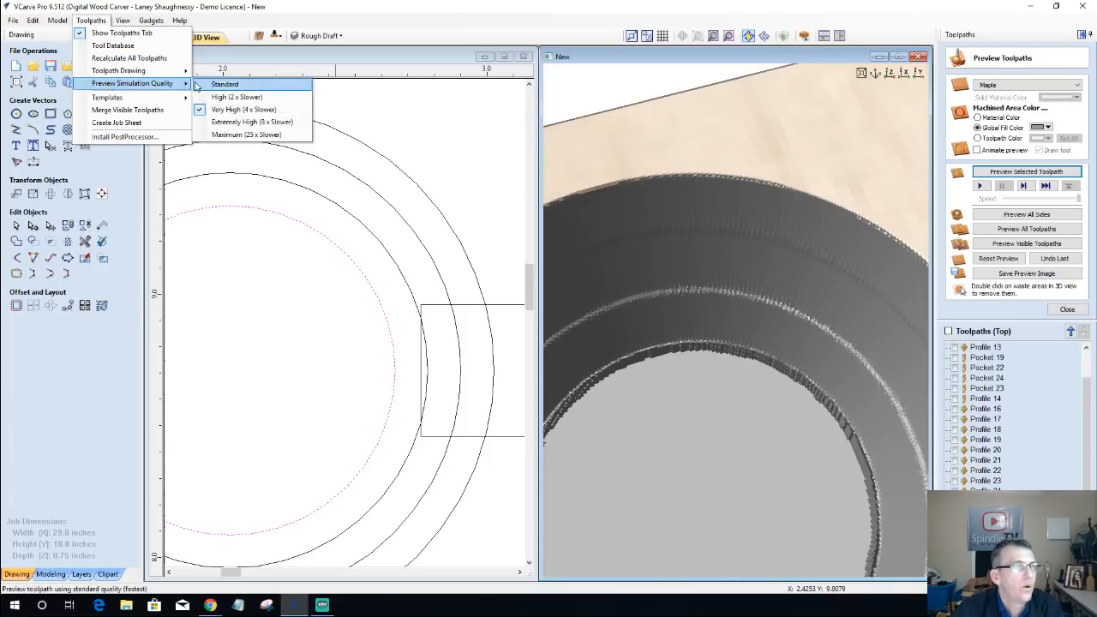
pyautogui.click(237, 135)
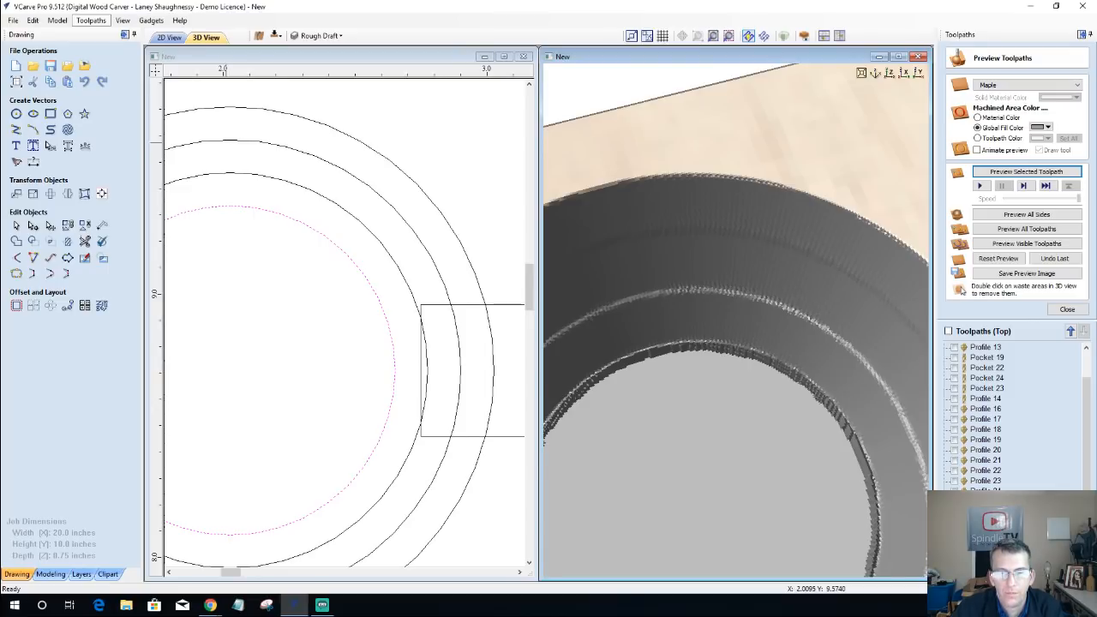
# Step: Reset the preview, show the center pocket and the V-bit profiles on the concentric circles, and simulate the visible toolpaths together
pyautogui.click(998, 260)
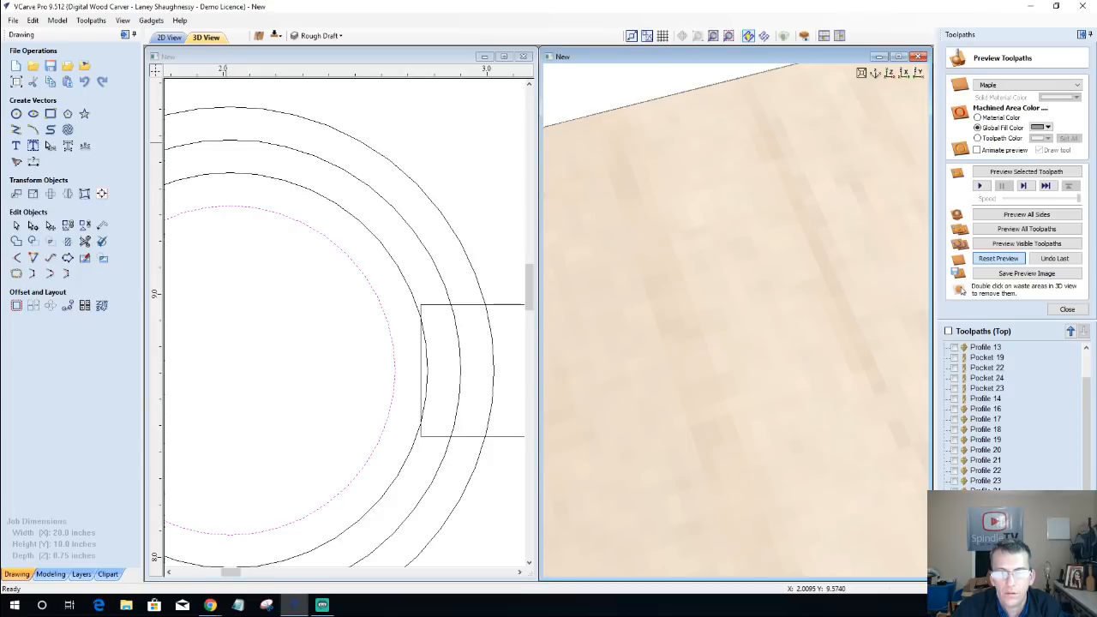
pyautogui.click(955, 532)
pyautogui.click(955, 543)
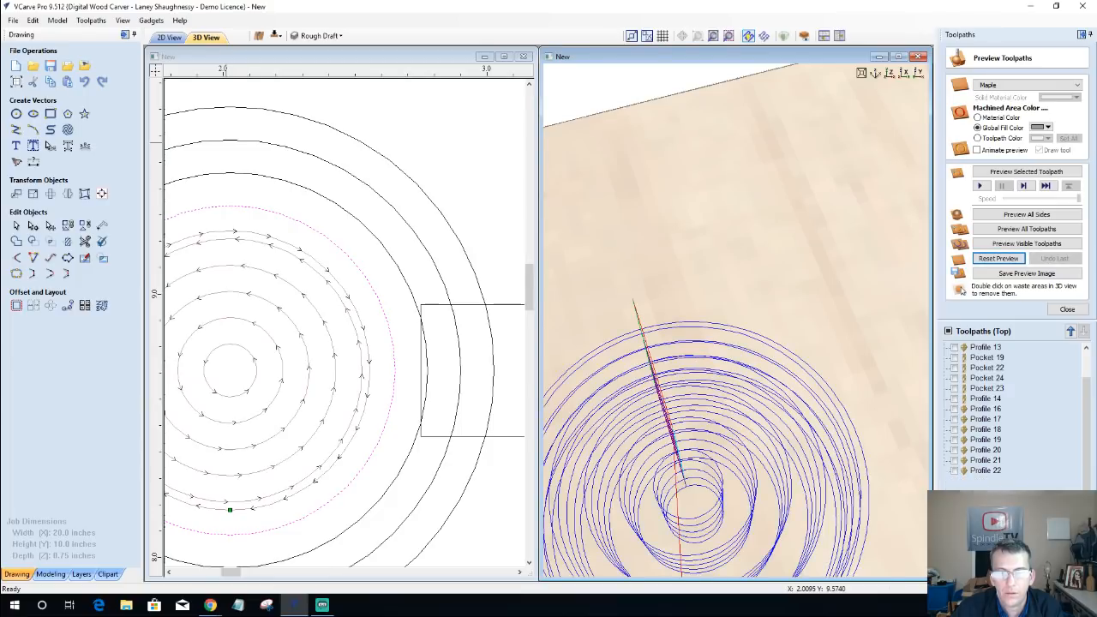
pyautogui.click(954, 553)
pyautogui.click(955, 564)
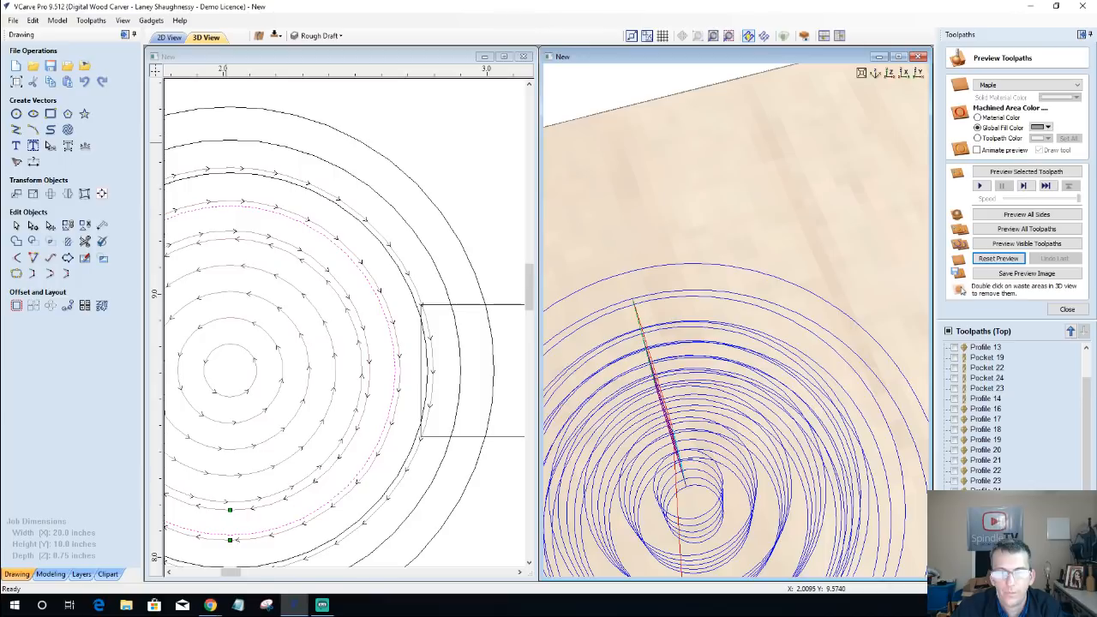
pyautogui.click(954, 573)
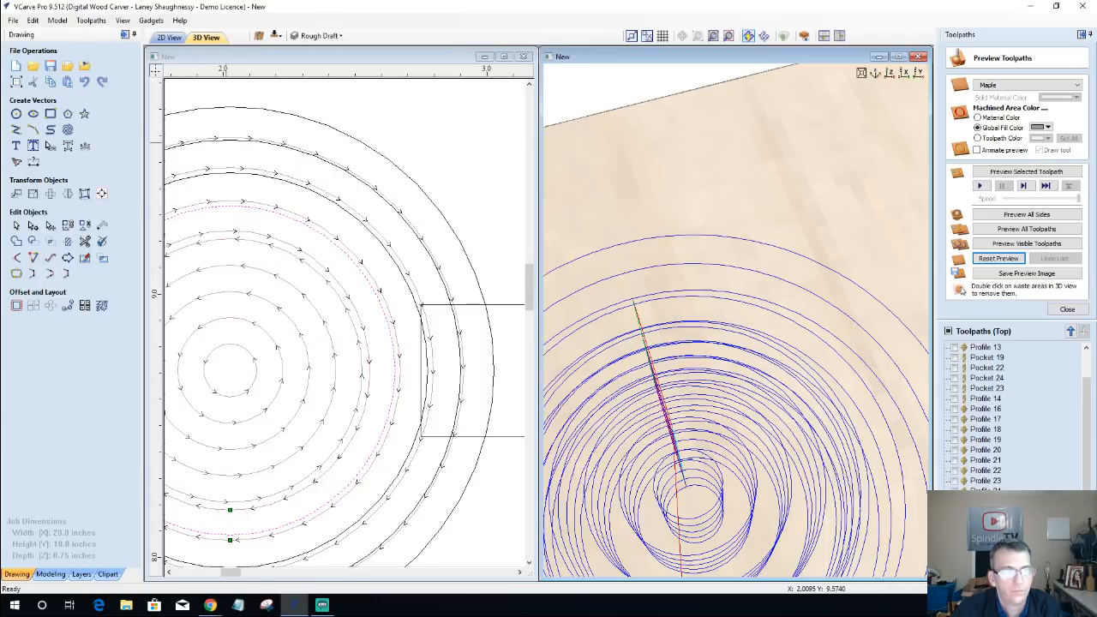
pyautogui.click(955, 573)
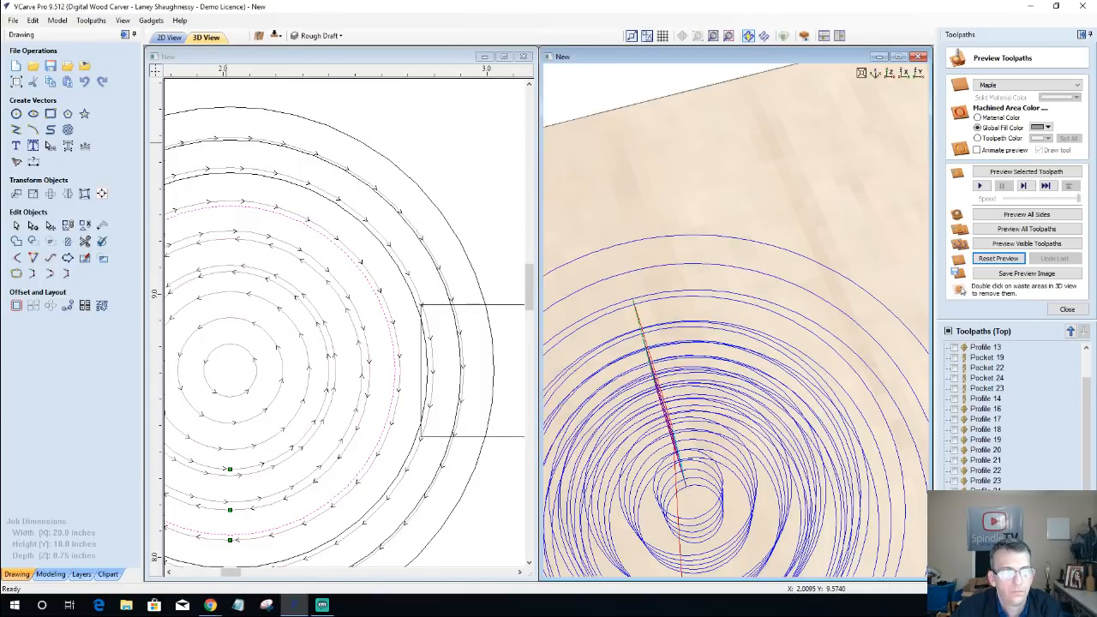
pyautogui.click(955, 574)
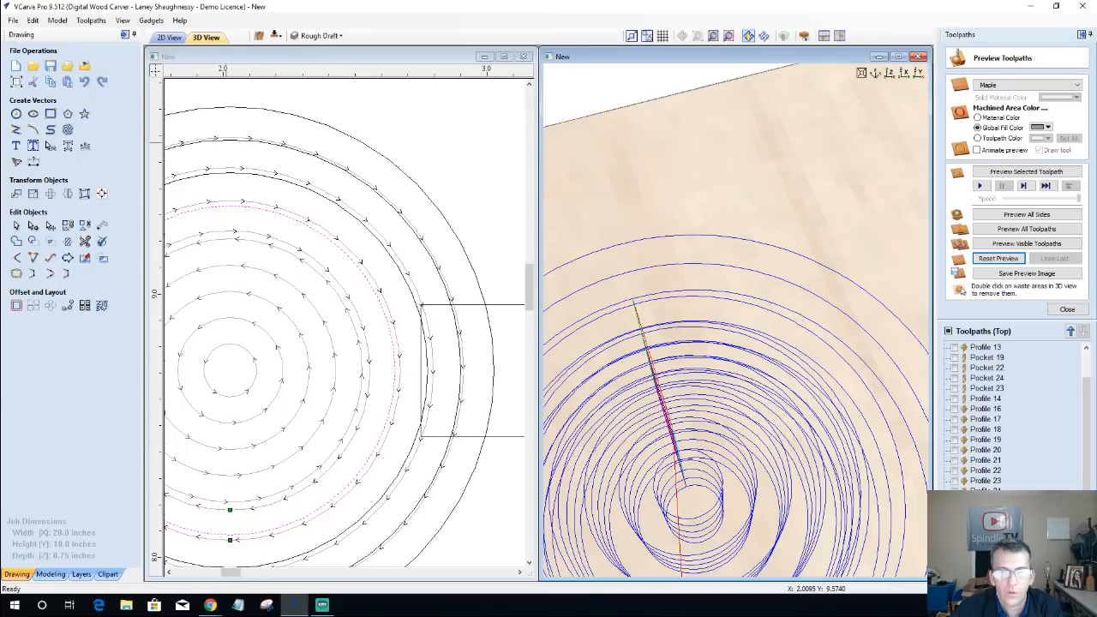
pyautogui.click(1020, 247)
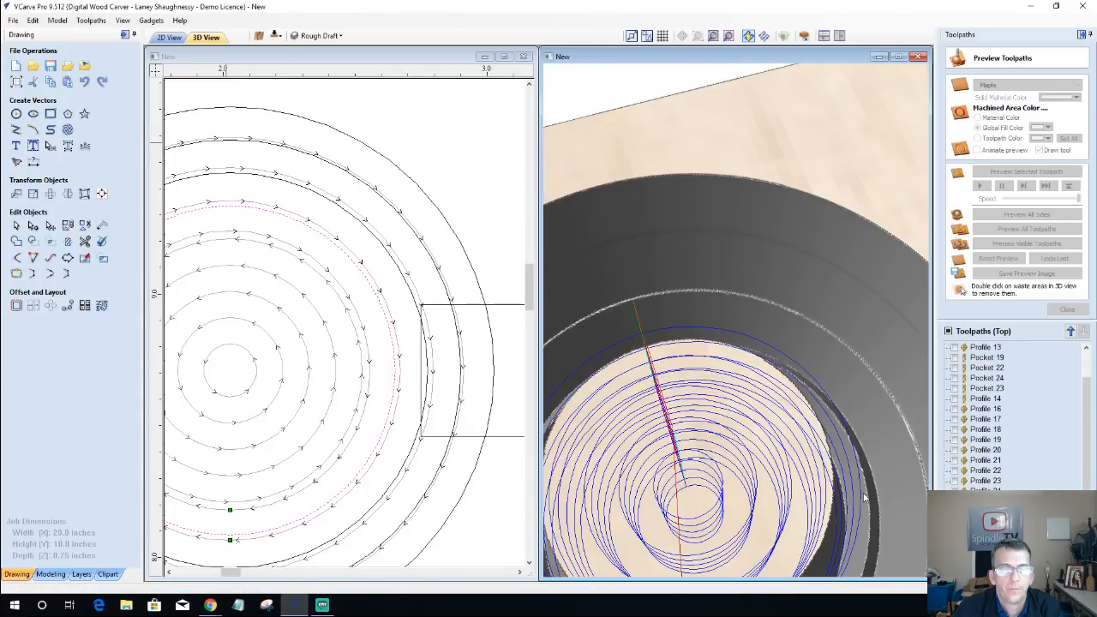
# Step: Change the allowance offset of the third circle's 0.6-inch-deep inside profile, recalculate it, and preview the cut
pyautogui.moveTo(864, 498); pyautogui.dragTo(859, 319)
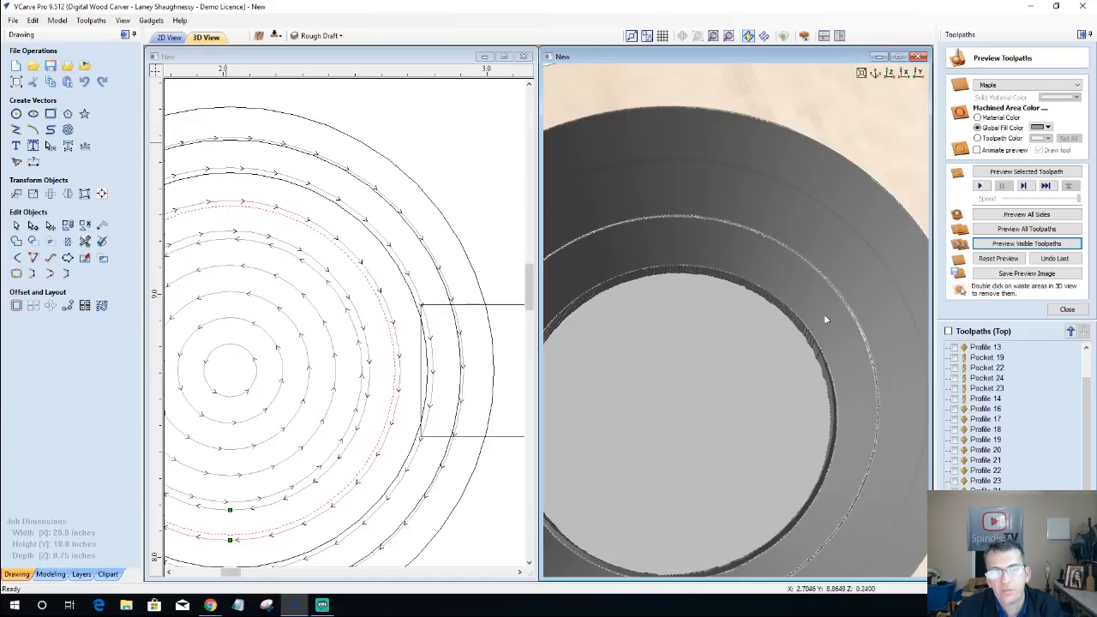
pyautogui.moveTo(628, 210); pyautogui.dragTo(619, 172)
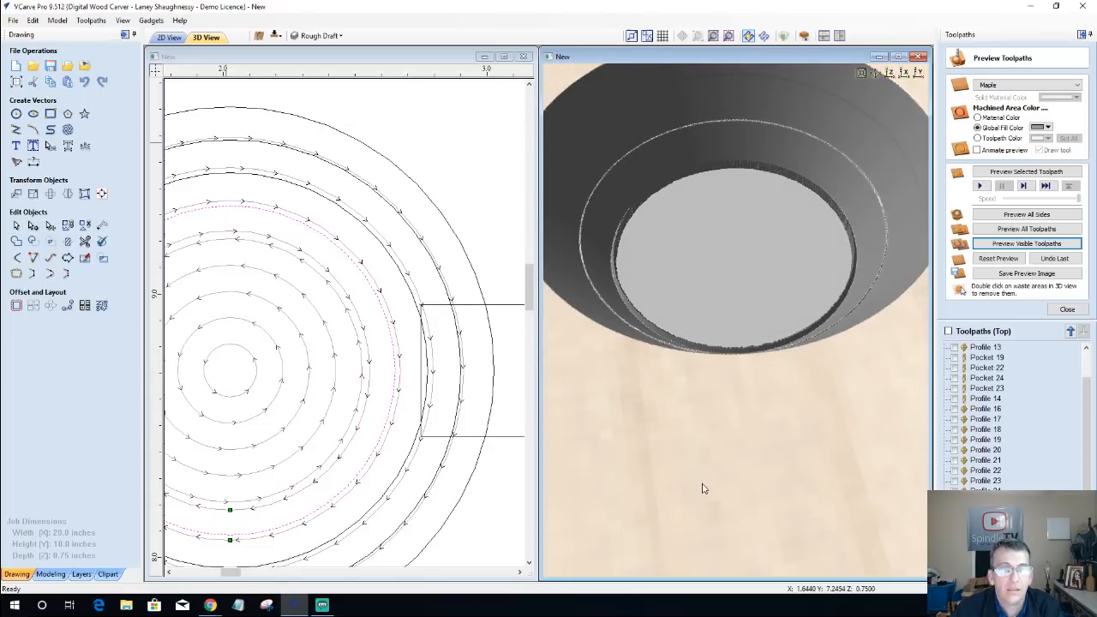
pyautogui.moveTo(702, 486); pyautogui.dragTo(710, 455)
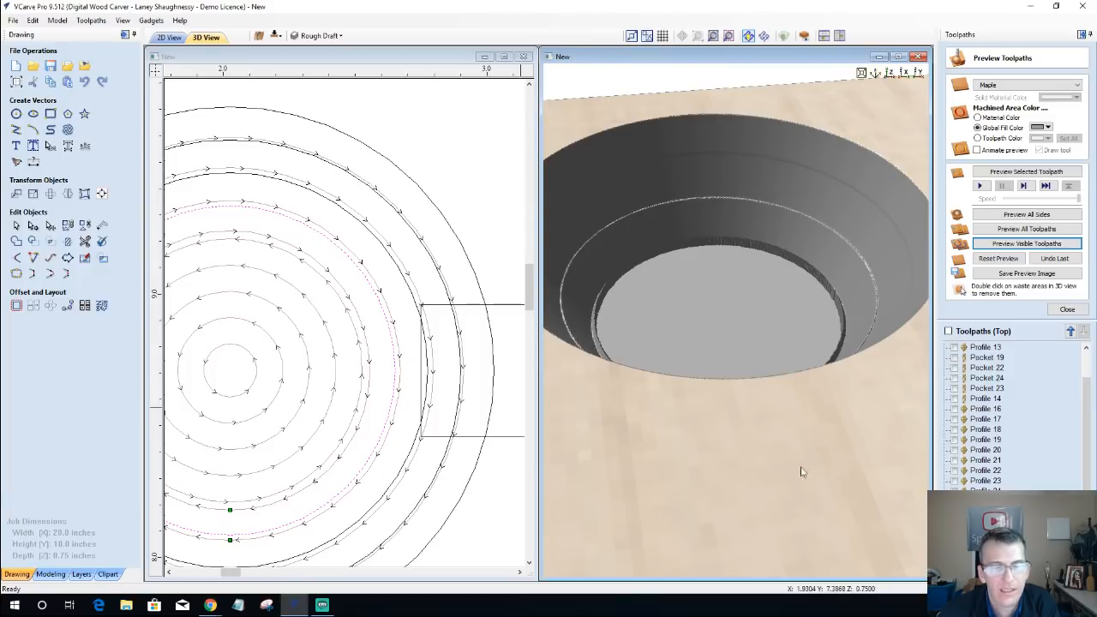
pyautogui.doubleClick(986, 549)
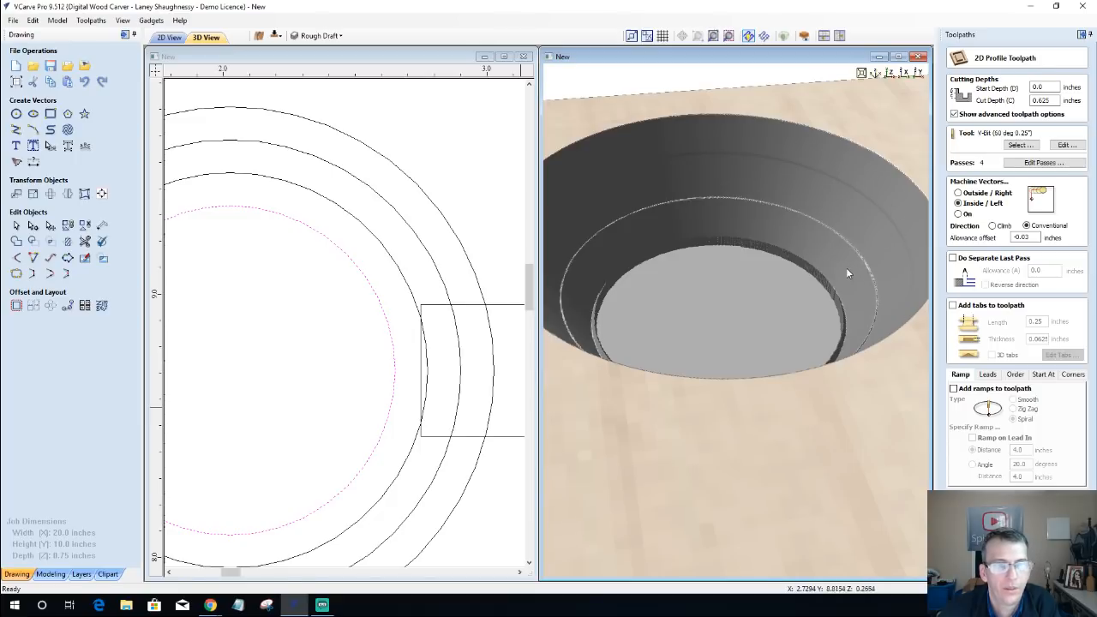
pyautogui.click(1051, 566)
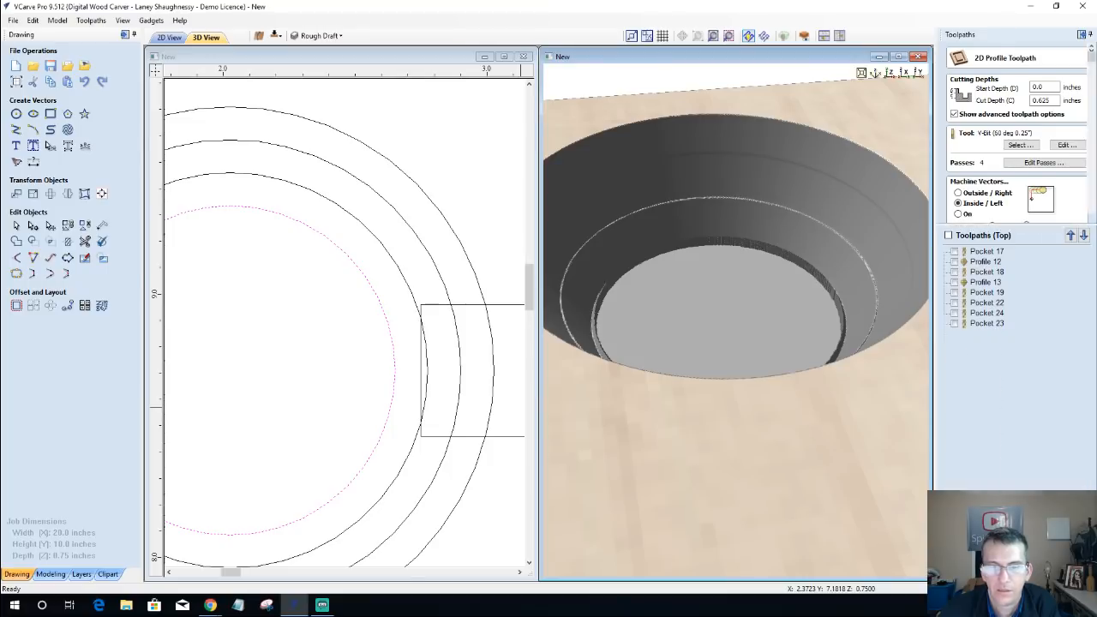
pyautogui.doubleClick(985, 488)
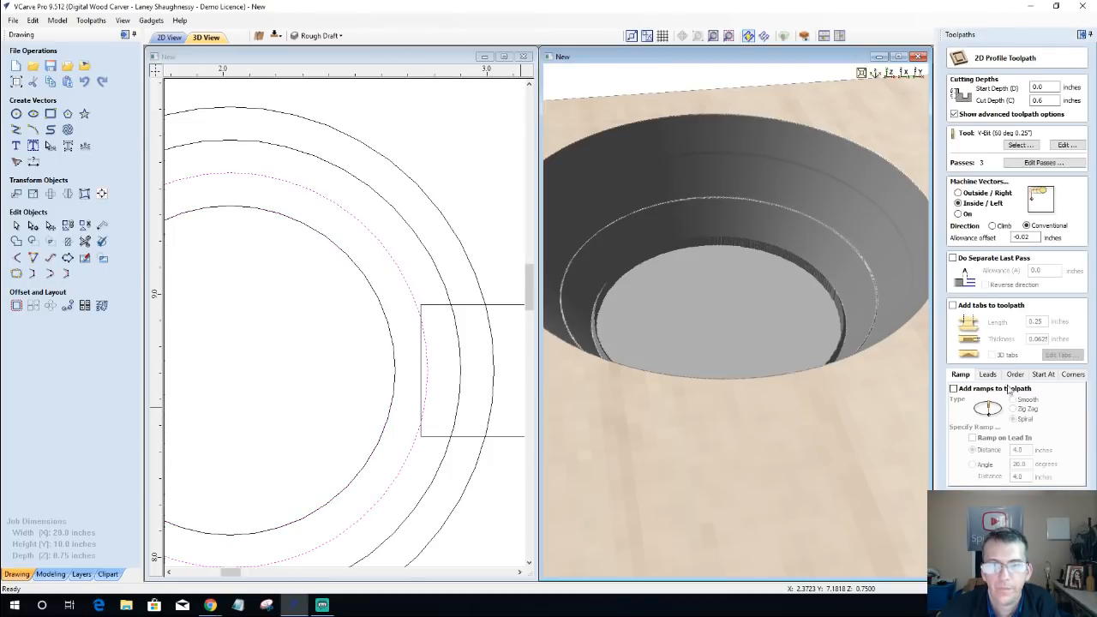
pyautogui.moveTo(1025, 237); pyautogui.dragTo(1033, 237)
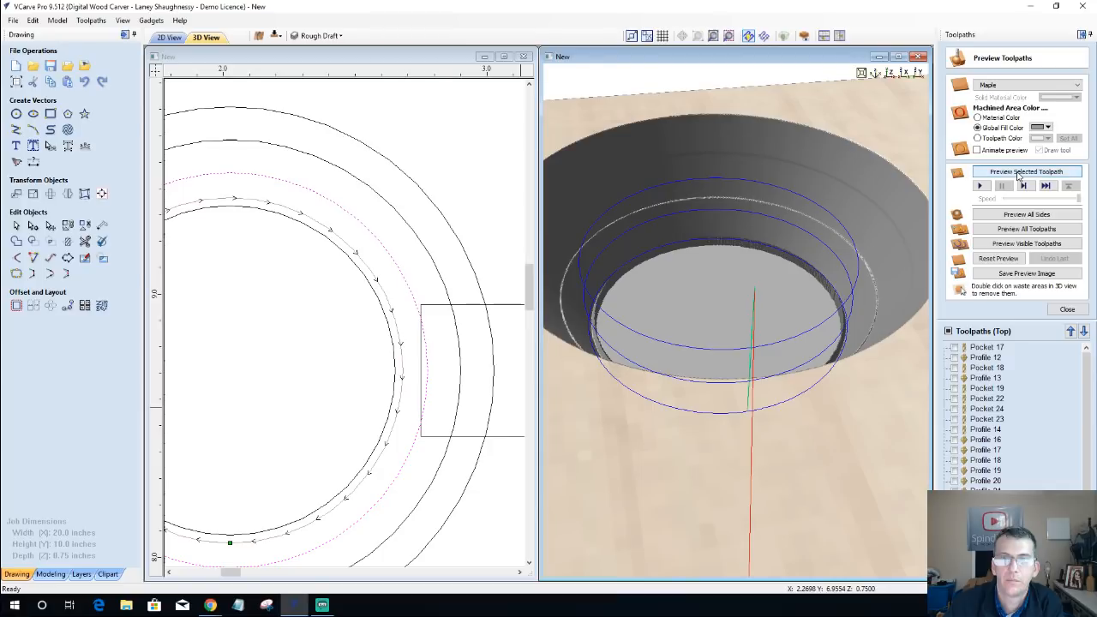
pyautogui.click(1019, 173)
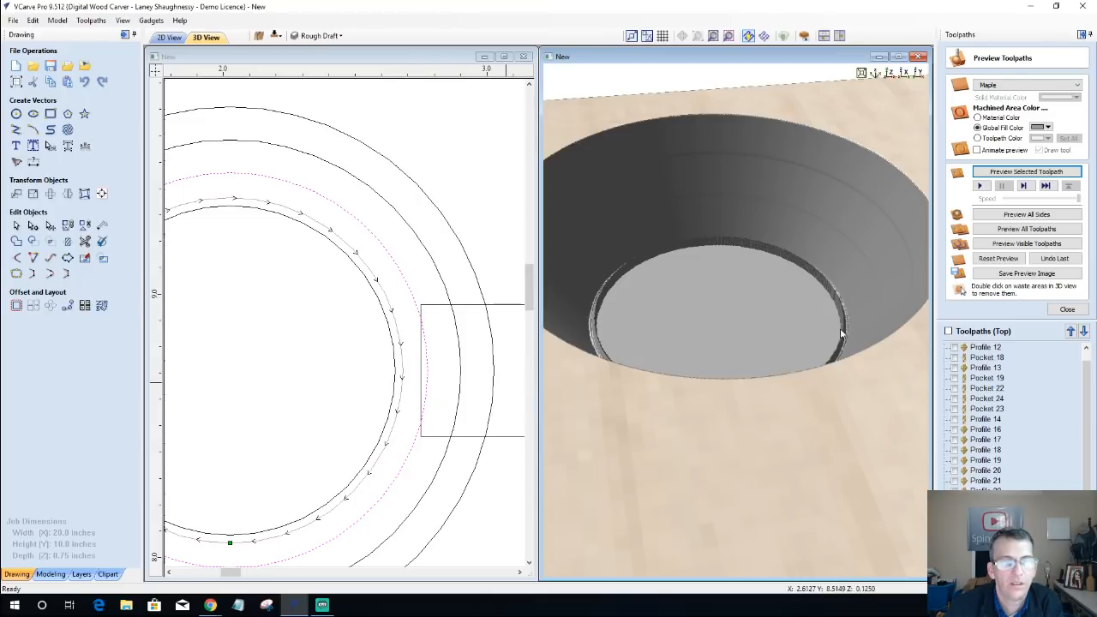
pyautogui.click(429, 368)
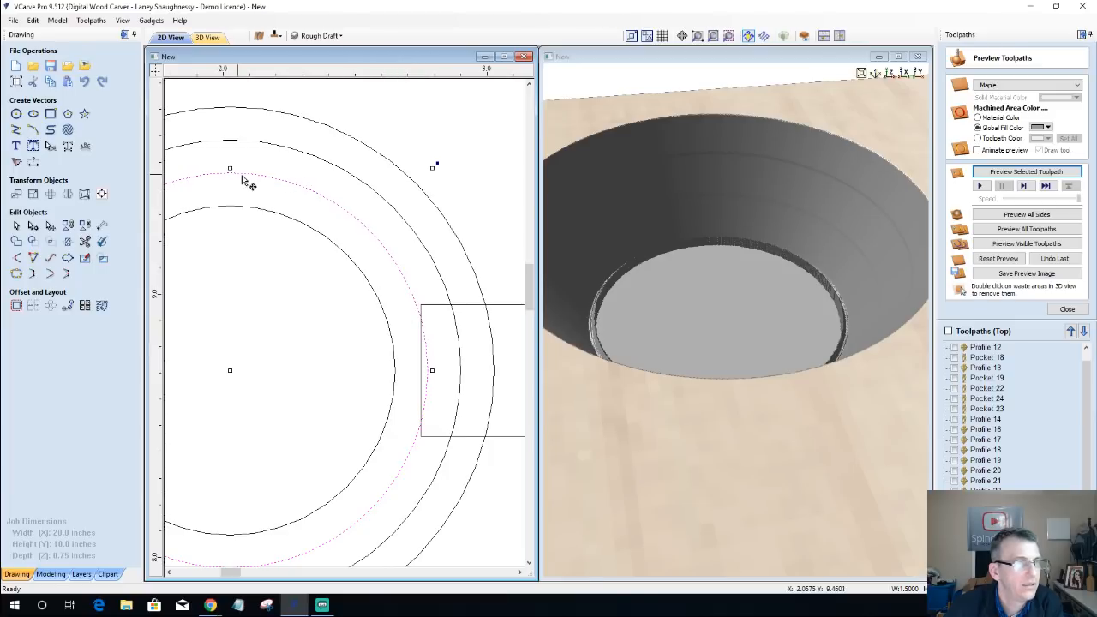
pyautogui.click(389, 335)
pyautogui.click(391, 338)
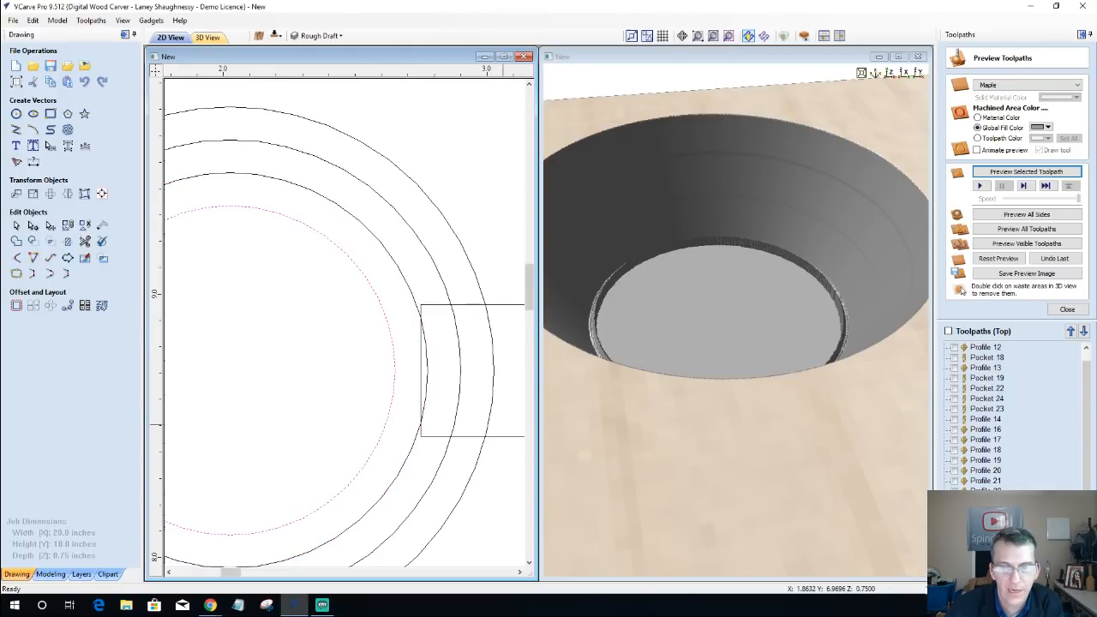
pyautogui.scroll(-1, 1016, 420)
pyautogui.doubleClick(985, 563)
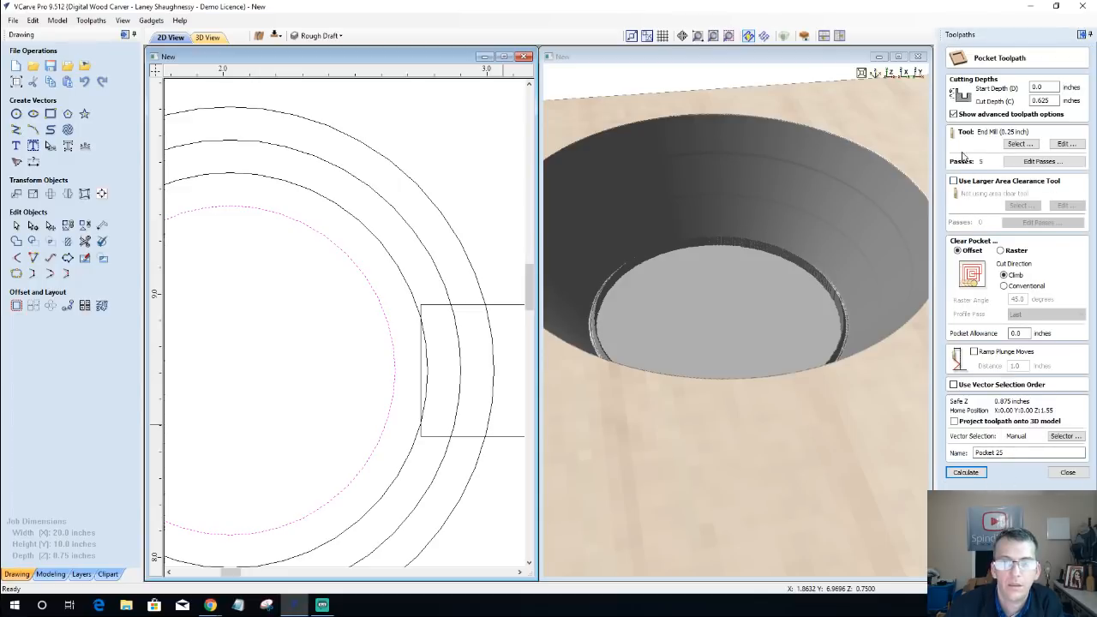
pyautogui.doubleClick(1018, 333)
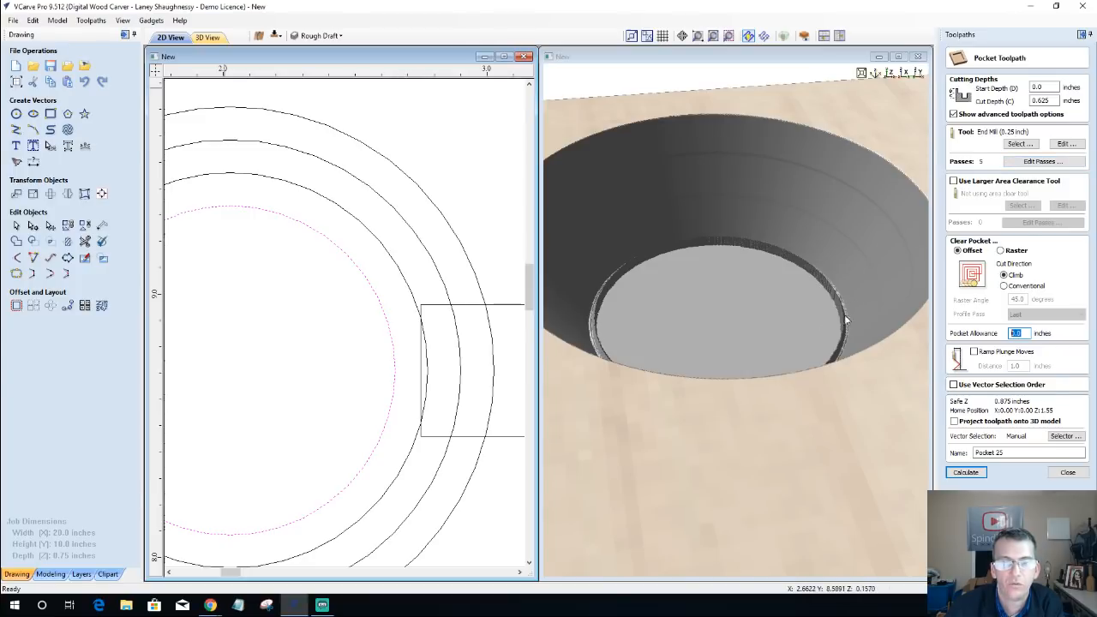
pyautogui.click(1065, 473)
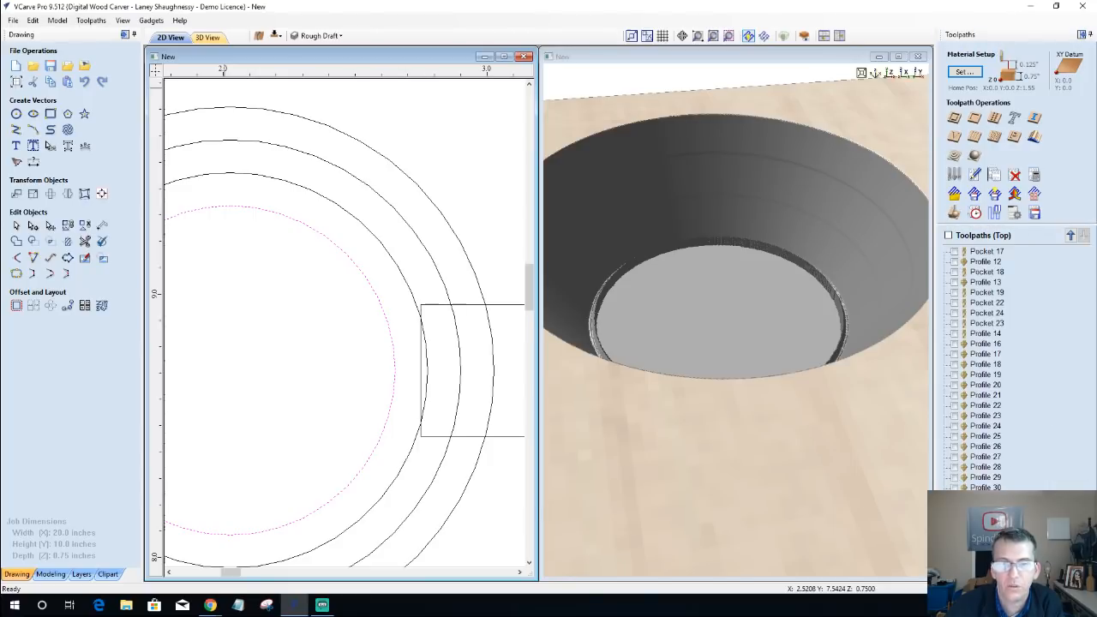
# Step: Recalculate the innermost circle's 0.625-inch-deep V-bit inside profile and preview its cut
pyautogui.click(955, 118)
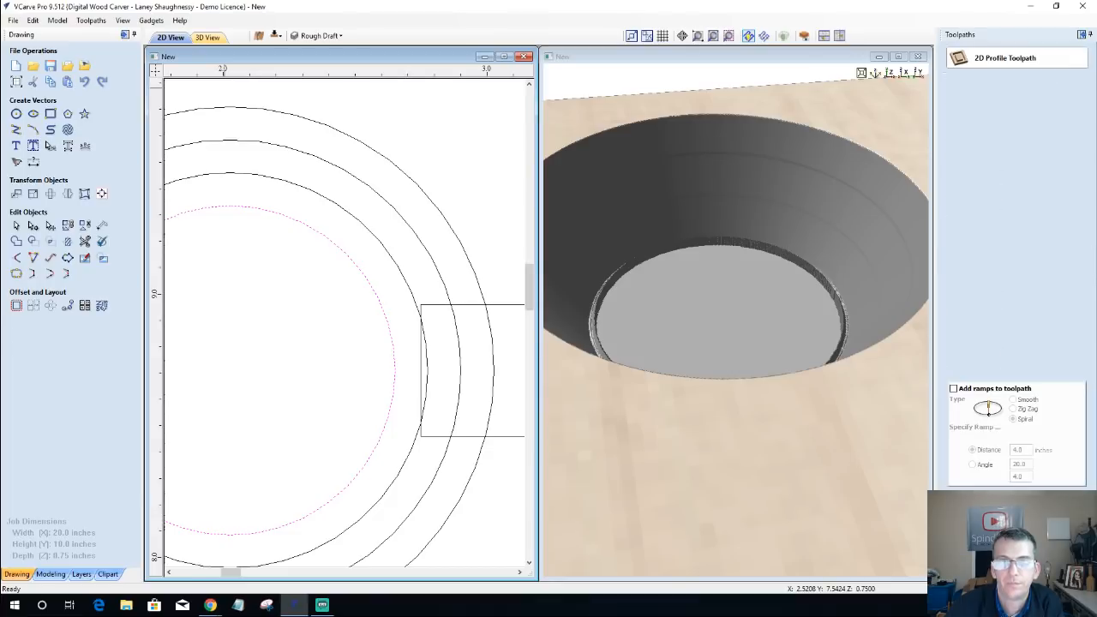
pyautogui.press('Escape')
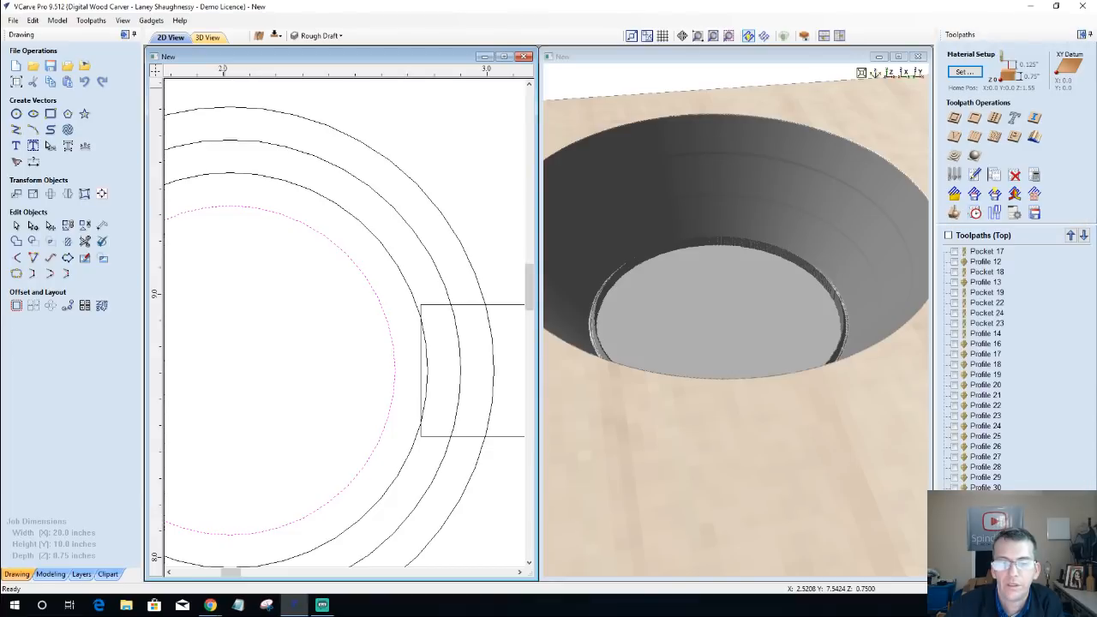
pyautogui.doubleClick(988, 488)
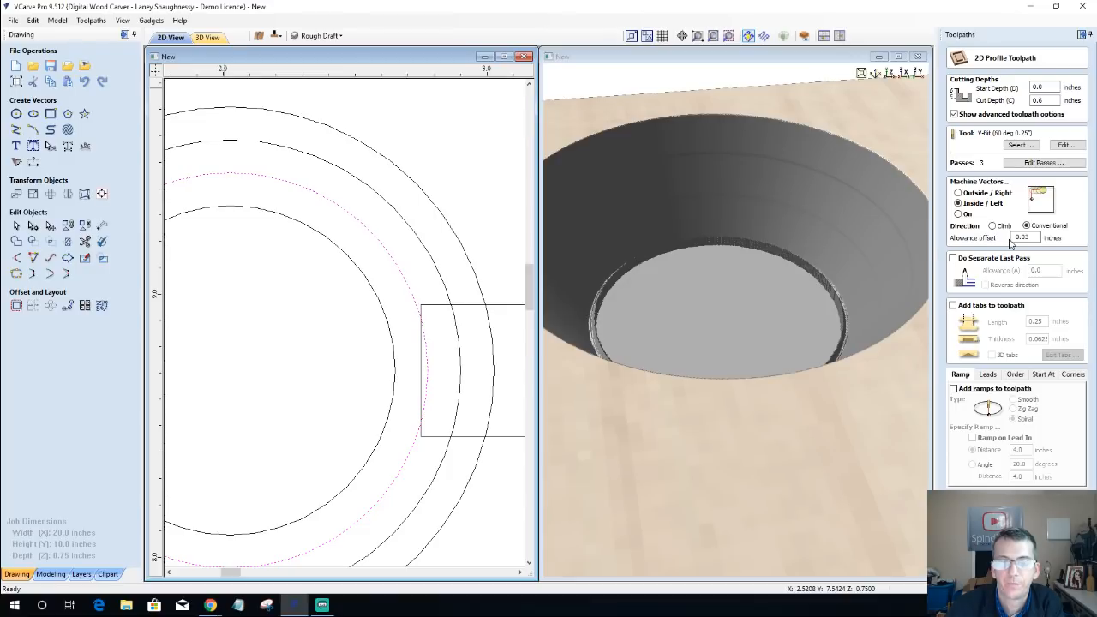
pyautogui.press('Escape')
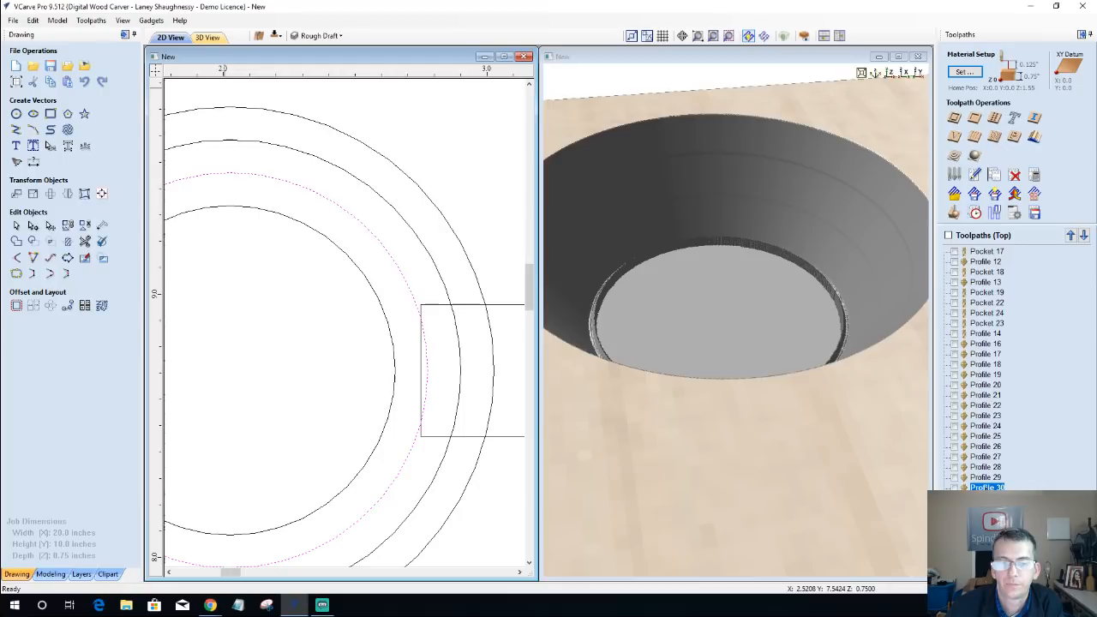
pyautogui.doubleClick(987, 498)
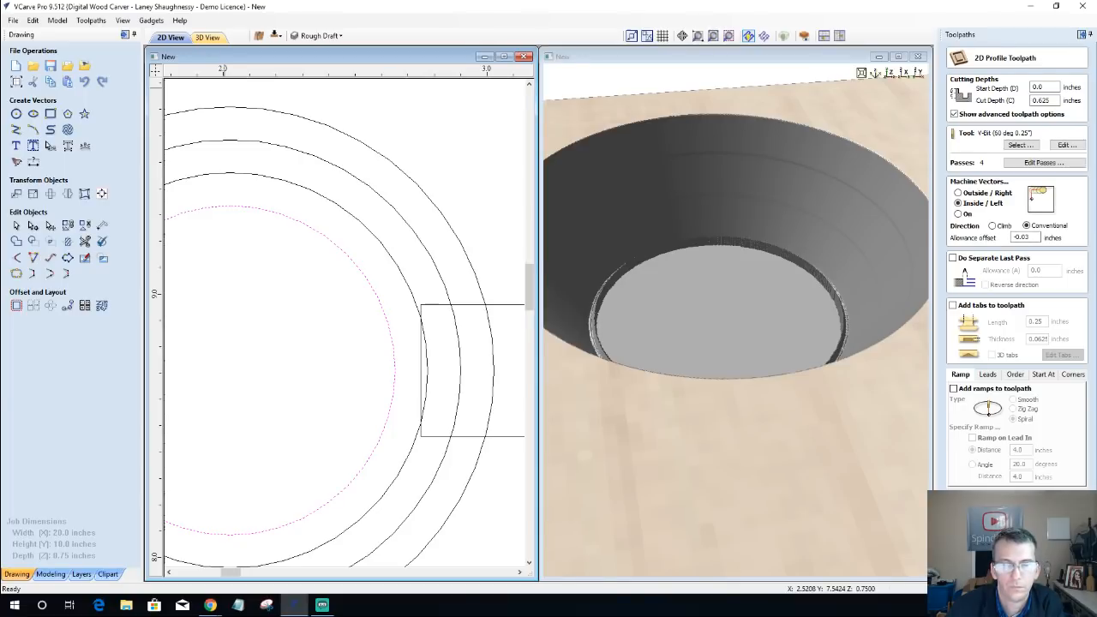
pyautogui.click(984, 565)
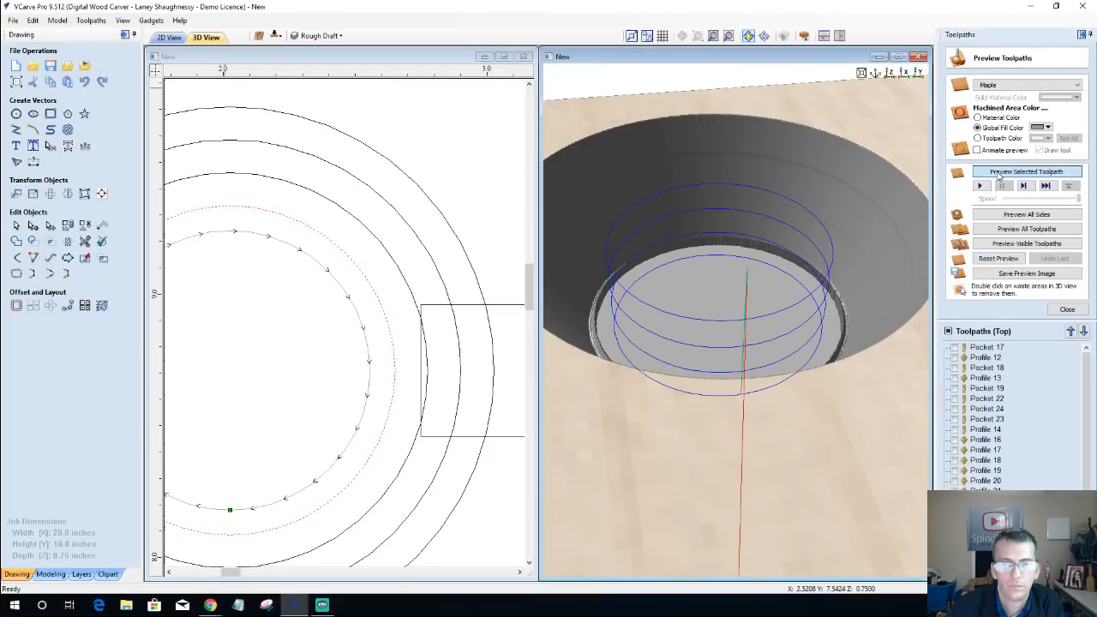
pyautogui.click(998, 173)
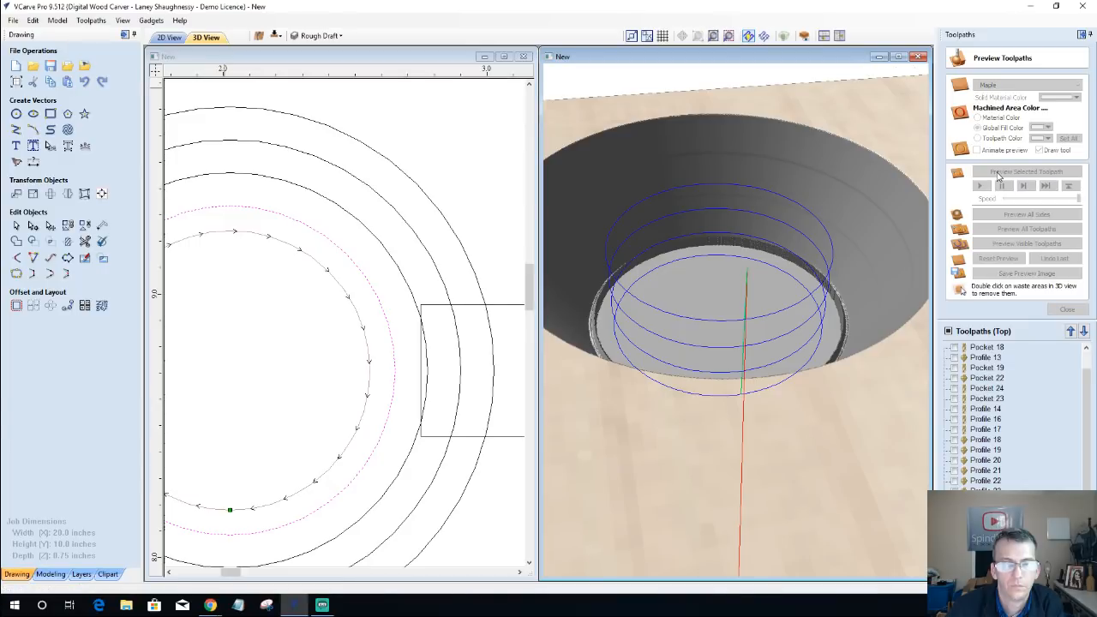
# Step: Try a pocket allowance of -0.0625 inches on the 0.625-inch-deep center pocket, recalculating and previewing the cut
pyautogui.doubleClick(987, 572)
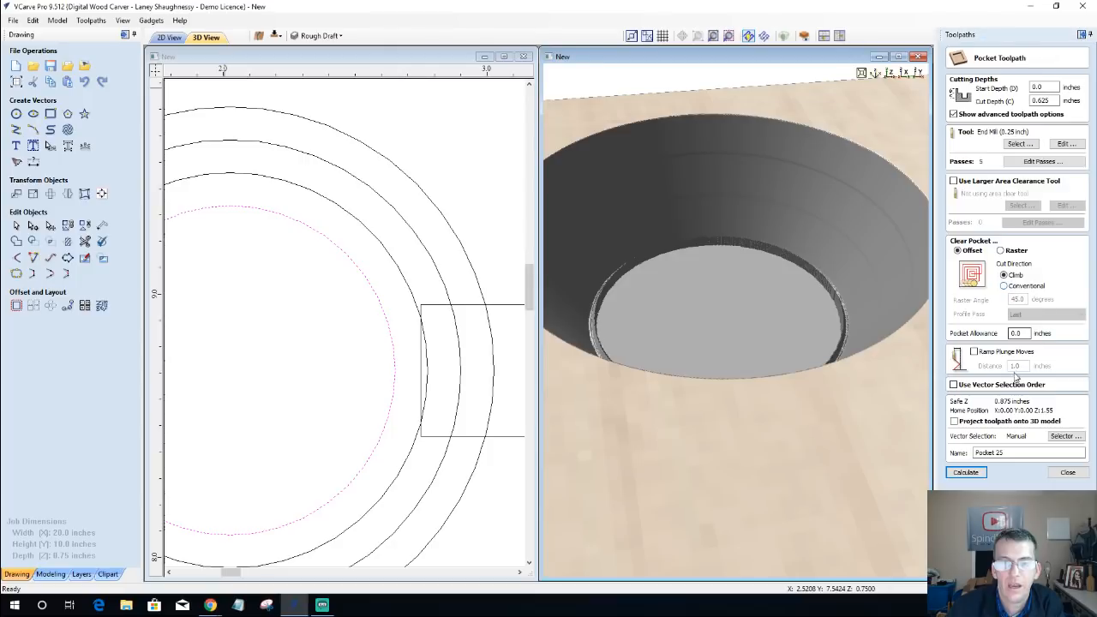
pyautogui.doubleClick(1017, 333)
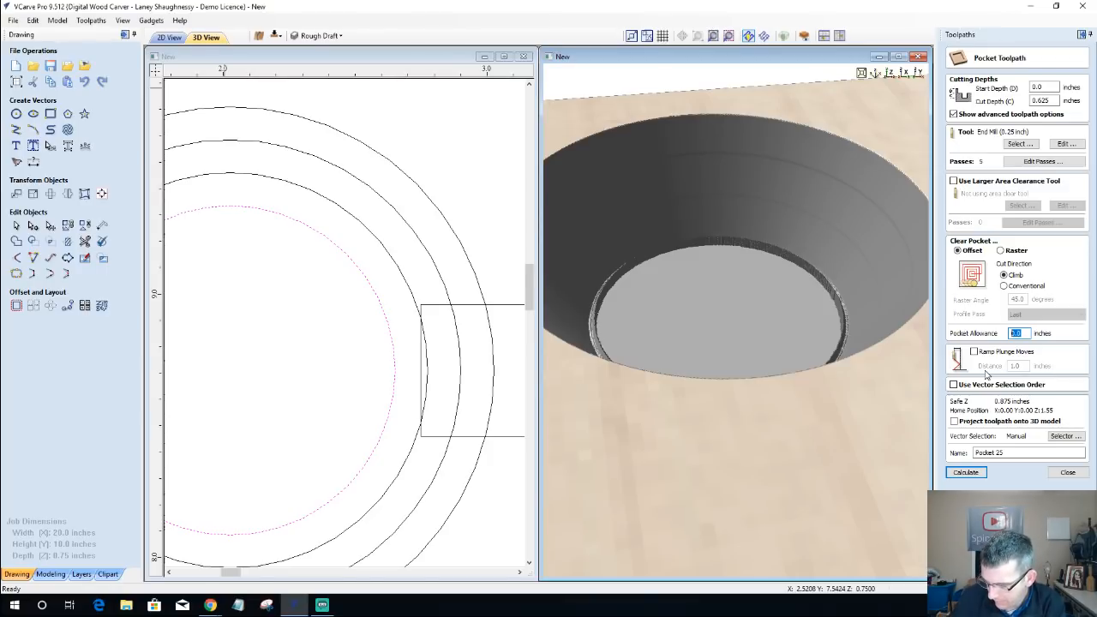
pyautogui.write('-')
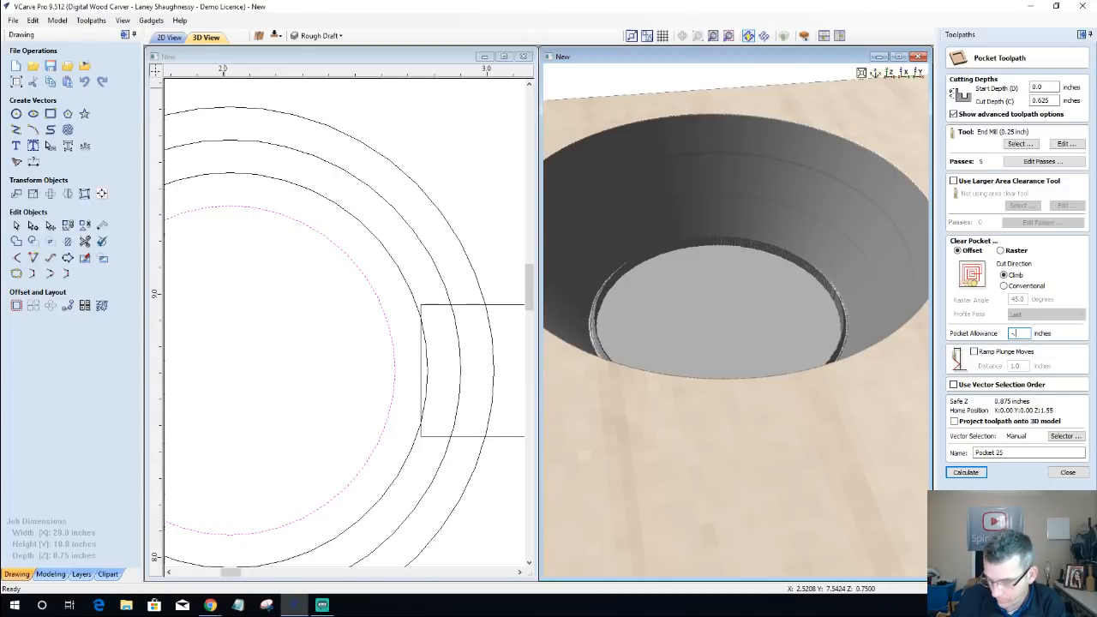
pyautogui.write('.0625')
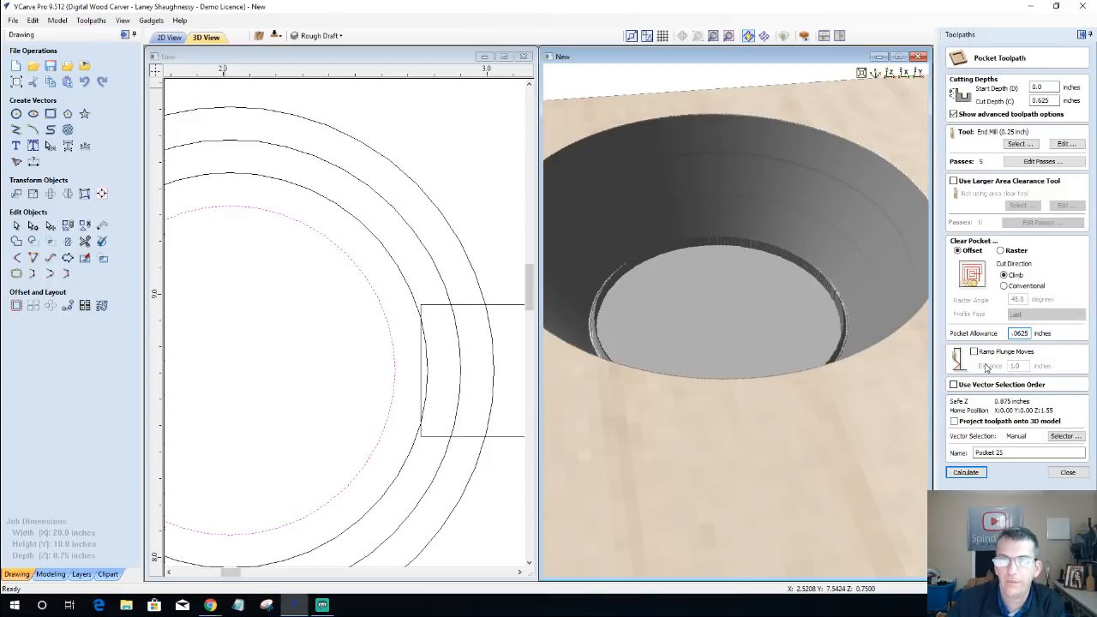
pyautogui.click(962, 474)
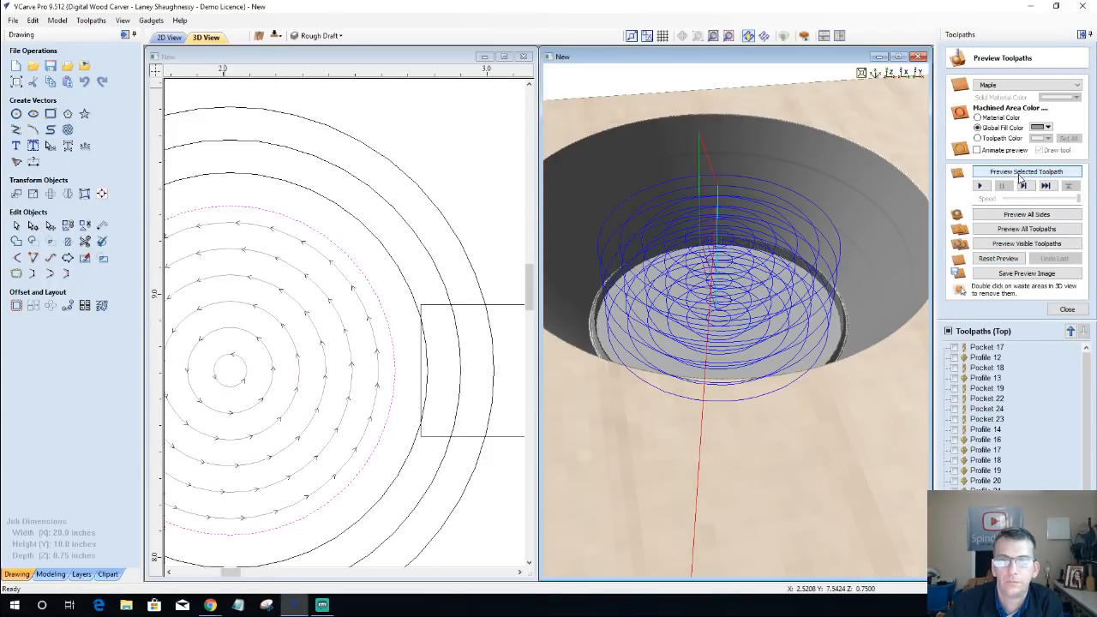
pyautogui.click(1020, 176)
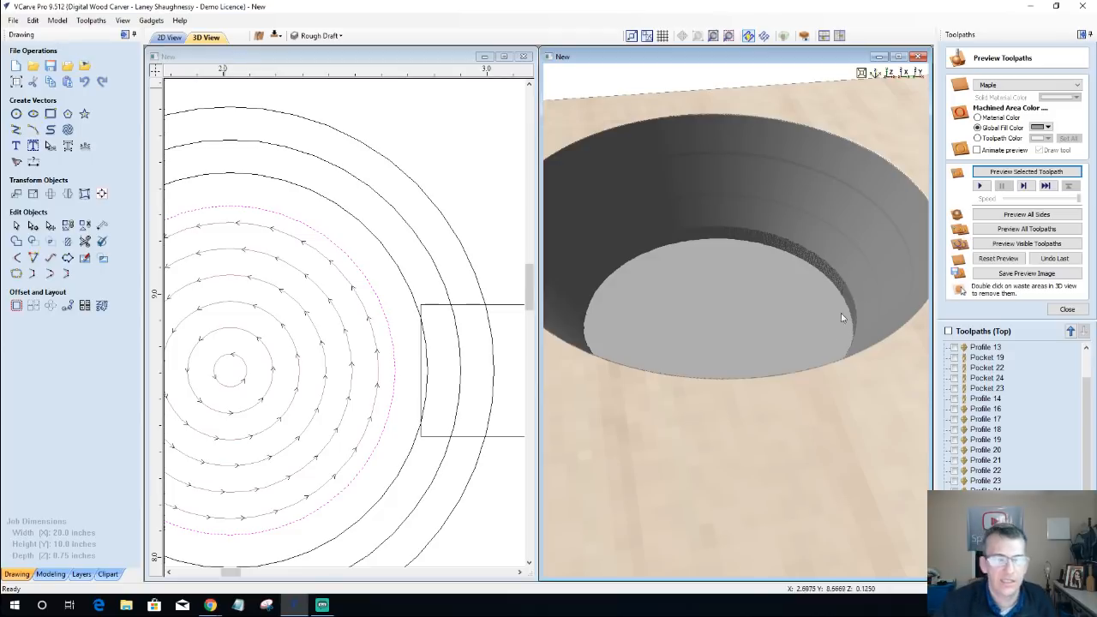
# Step: Set the center pocket's allowance to -0.03125 inches, recalculate it, and simulate all visible toolpaths on a reset preview
pyautogui.doubleClick(986, 572)
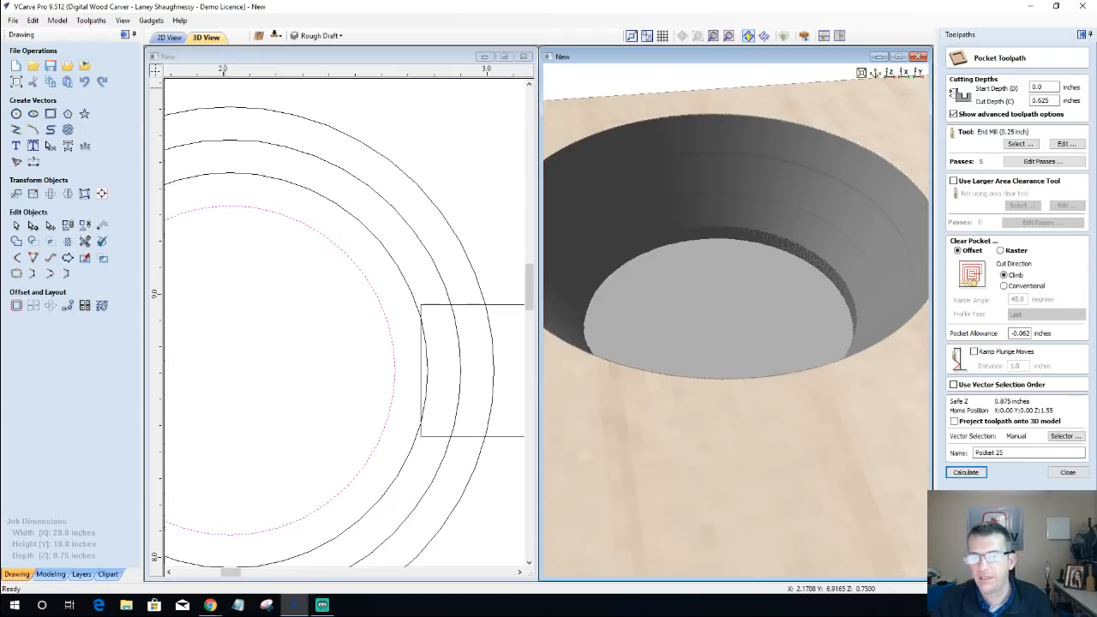
pyautogui.doubleClick(1020, 333)
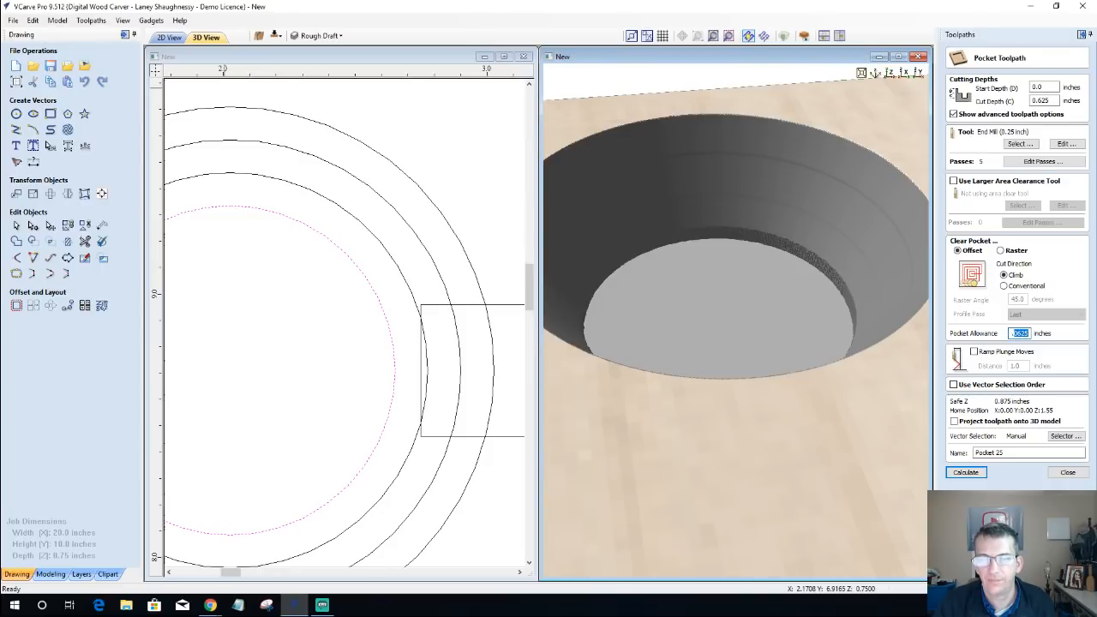
pyautogui.write('-.0')
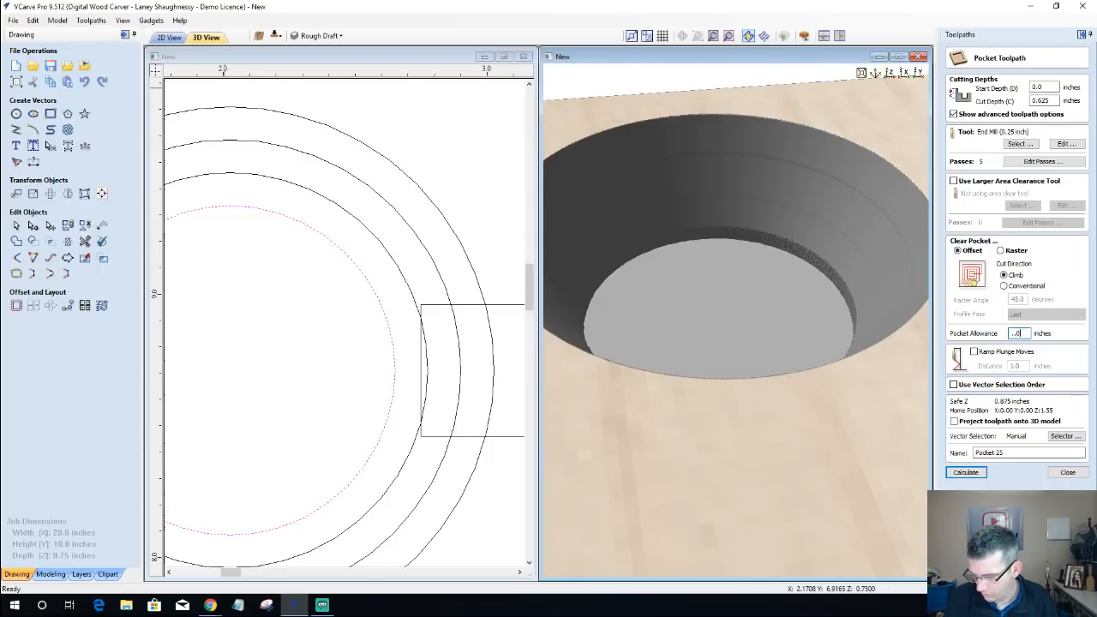
pyautogui.write('3125')
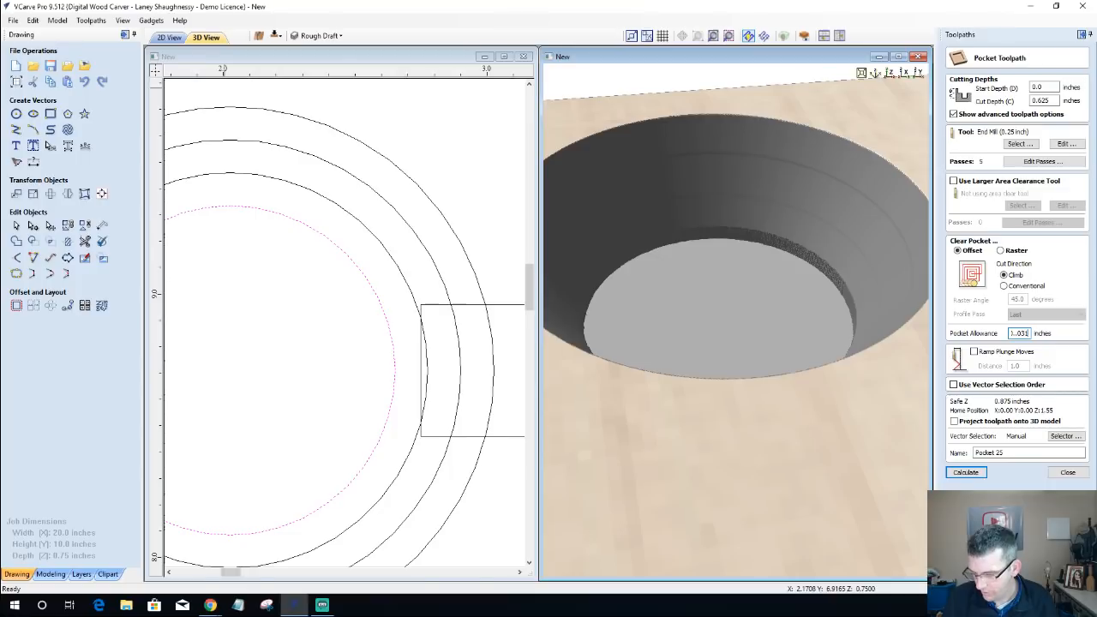
pyautogui.click(961, 471)
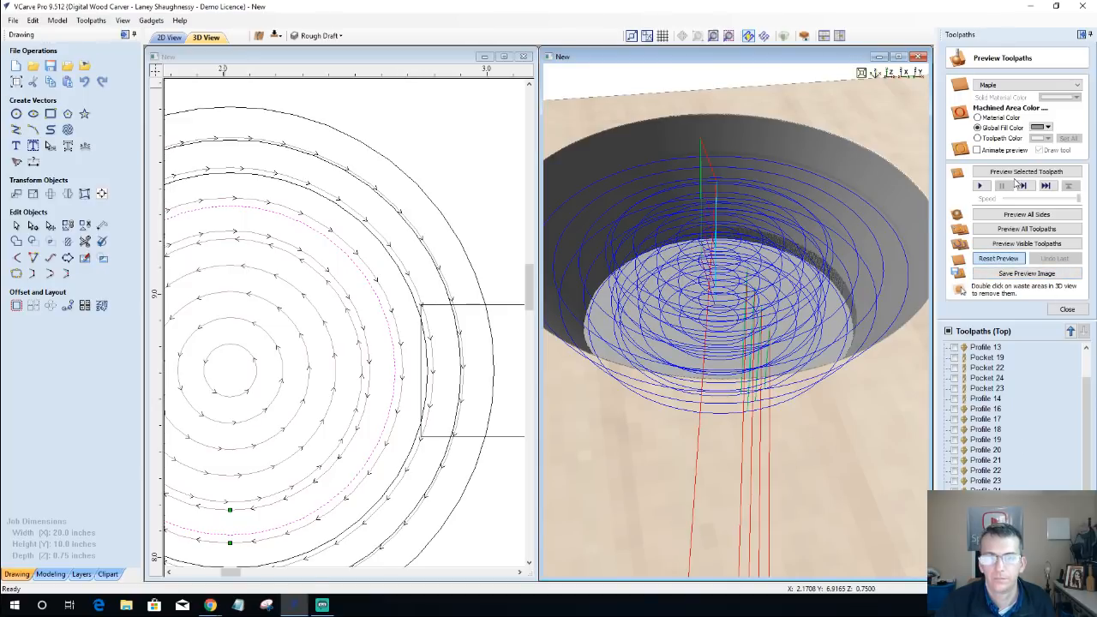
pyautogui.click(1010, 258)
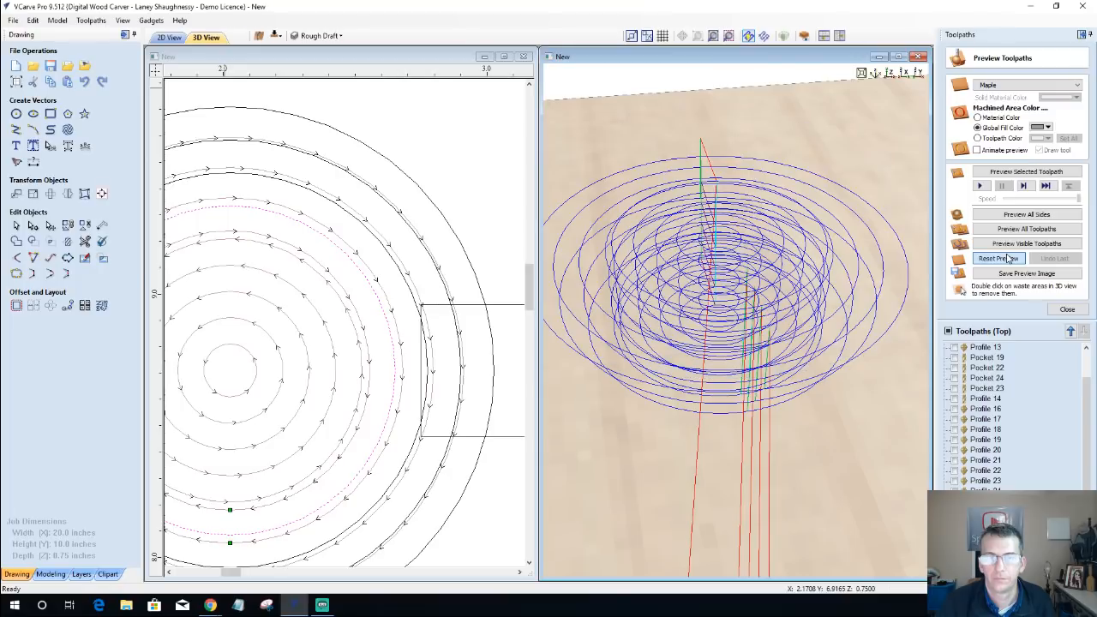
pyautogui.click(1010, 247)
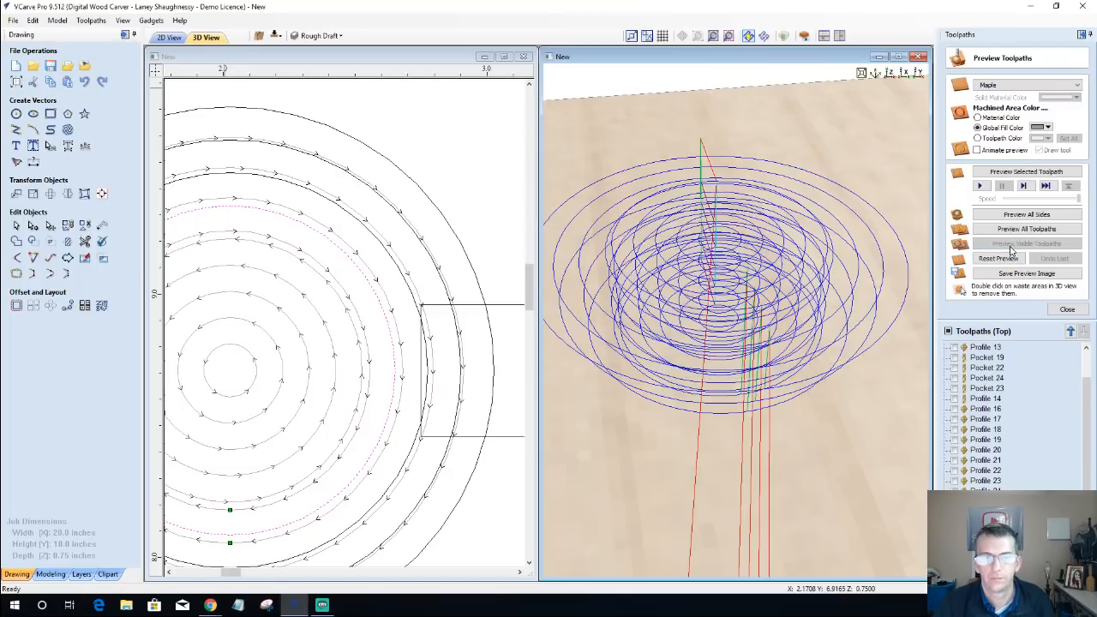
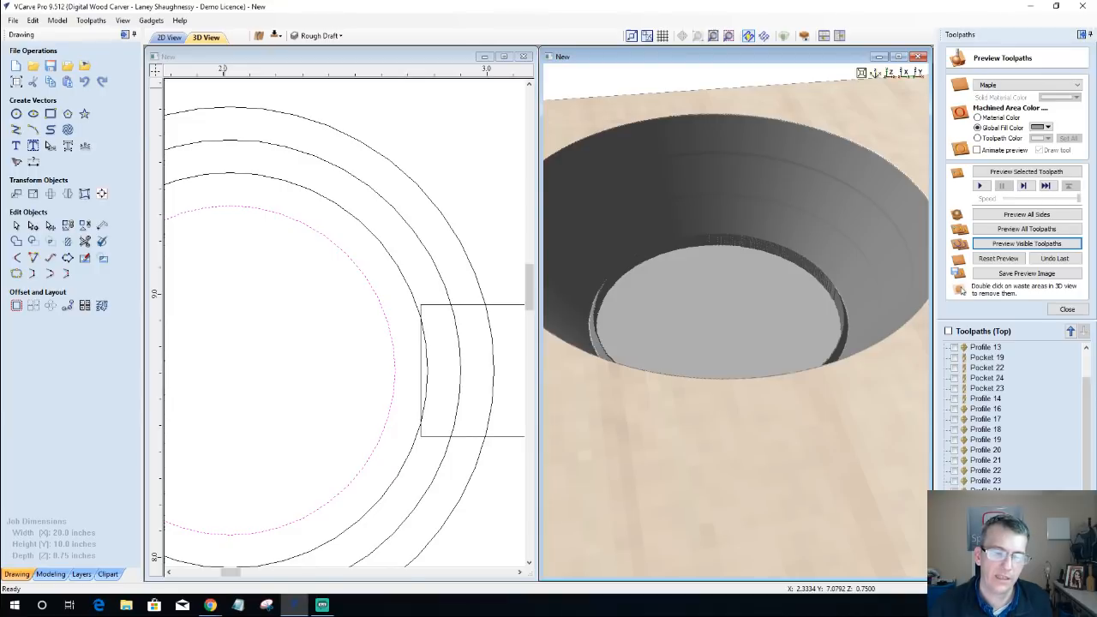
# Step: Set Pocket 25's pocket allowance to -0.03125 inches, recalculate it, and preview the cut at the base of the speaker hole
pyautogui.doubleClick(985, 522)
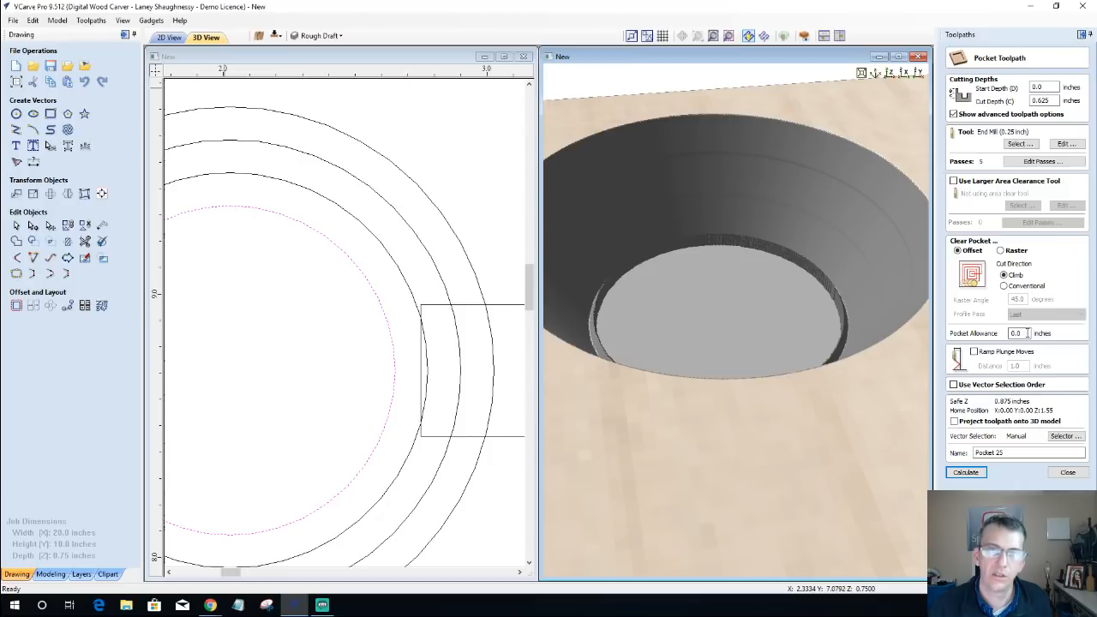
pyautogui.moveTo(1030, 333); pyautogui.dragTo(998, 338)
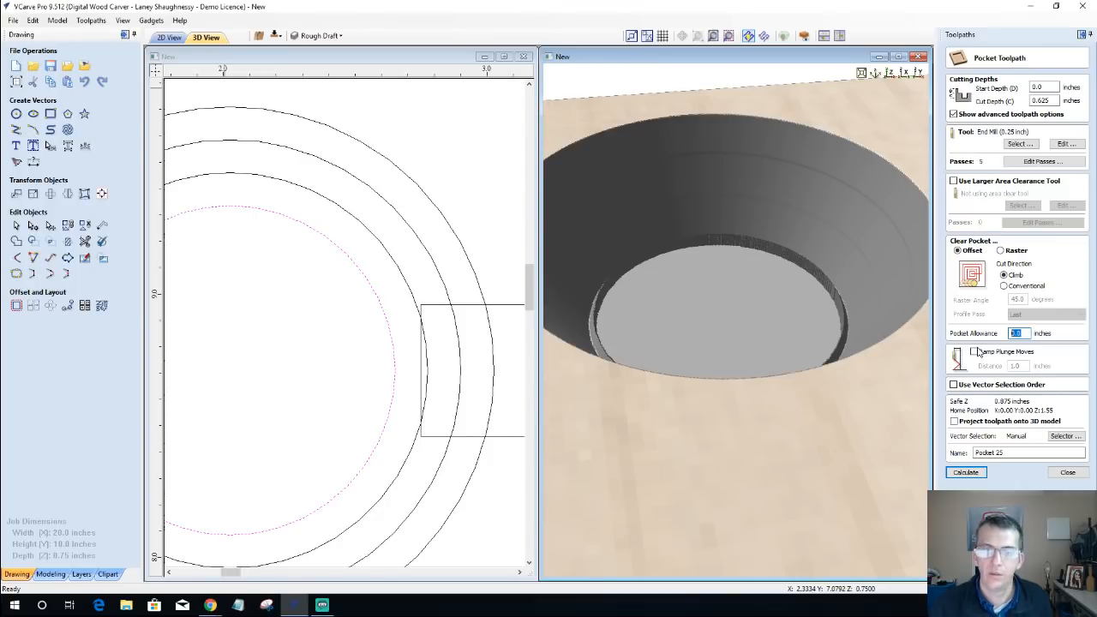
pyautogui.write('.')
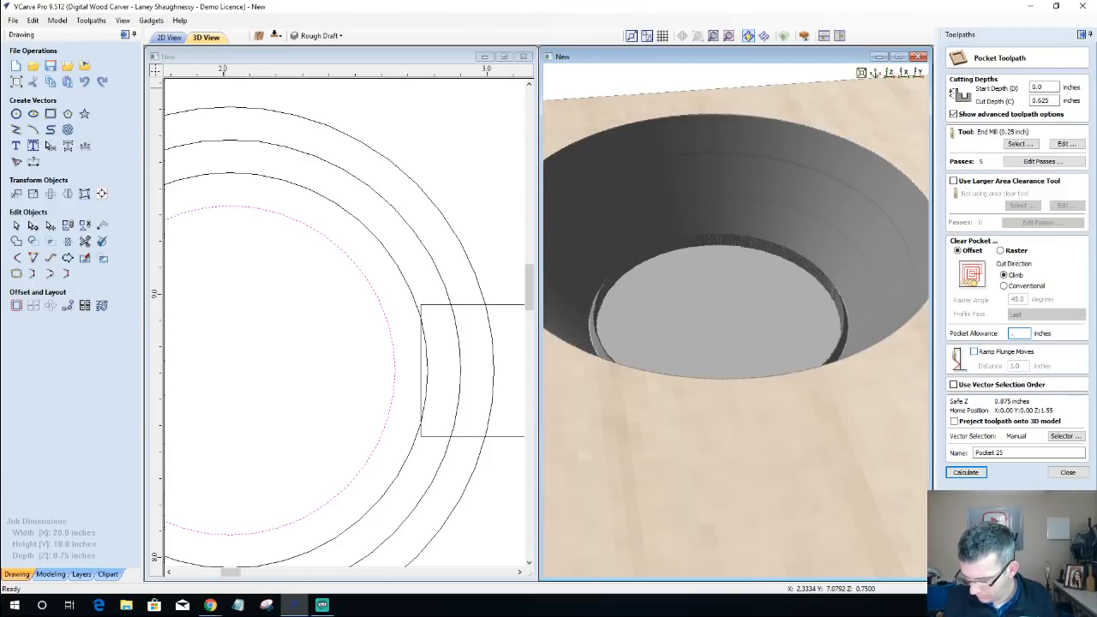
pyautogui.press('BackSpace')
pyautogui.write('.0312')
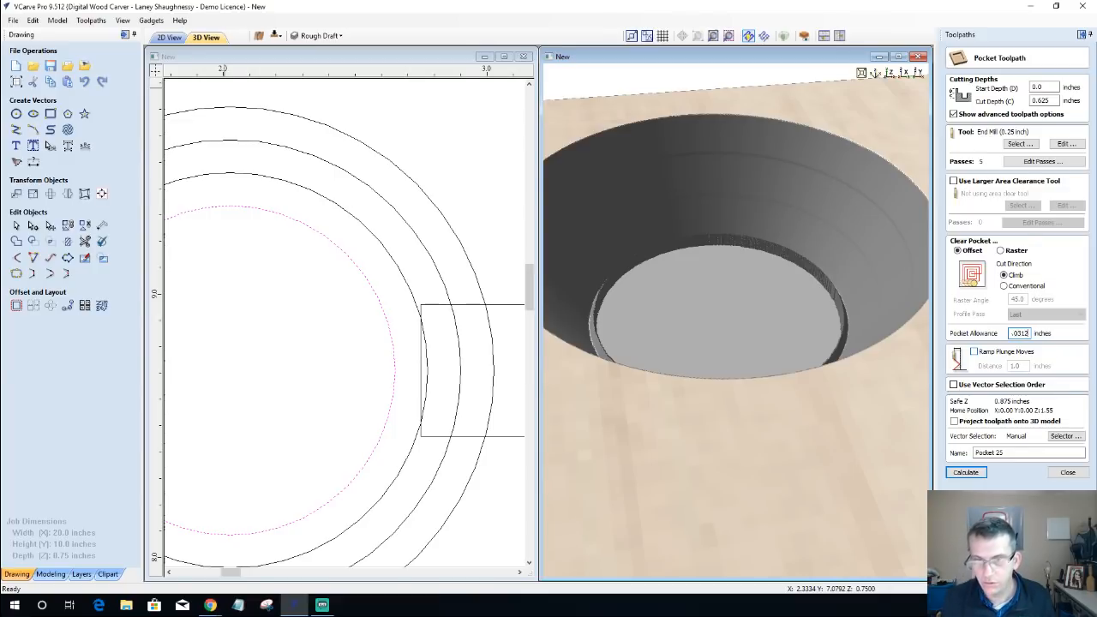
pyautogui.write('5')
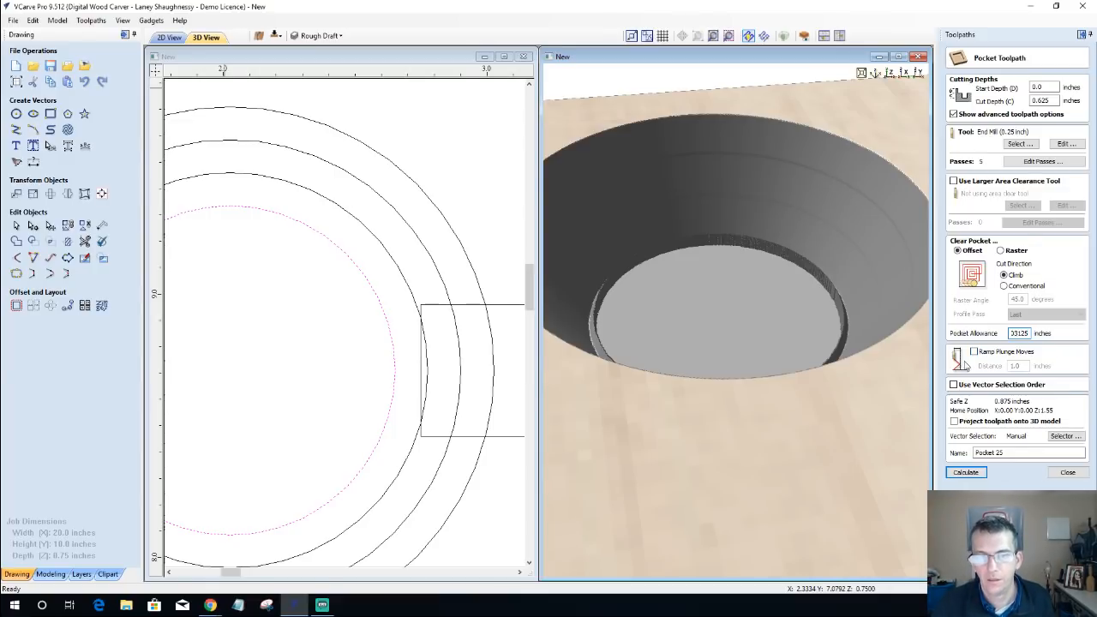
pyautogui.click(964, 474)
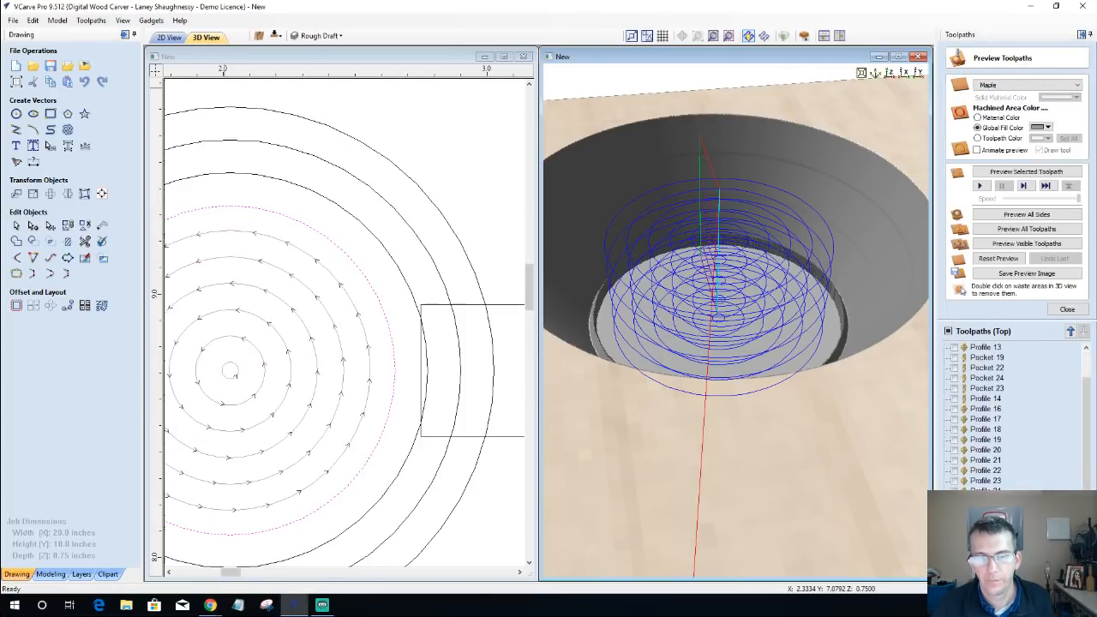
pyautogui.click(1022, 173)
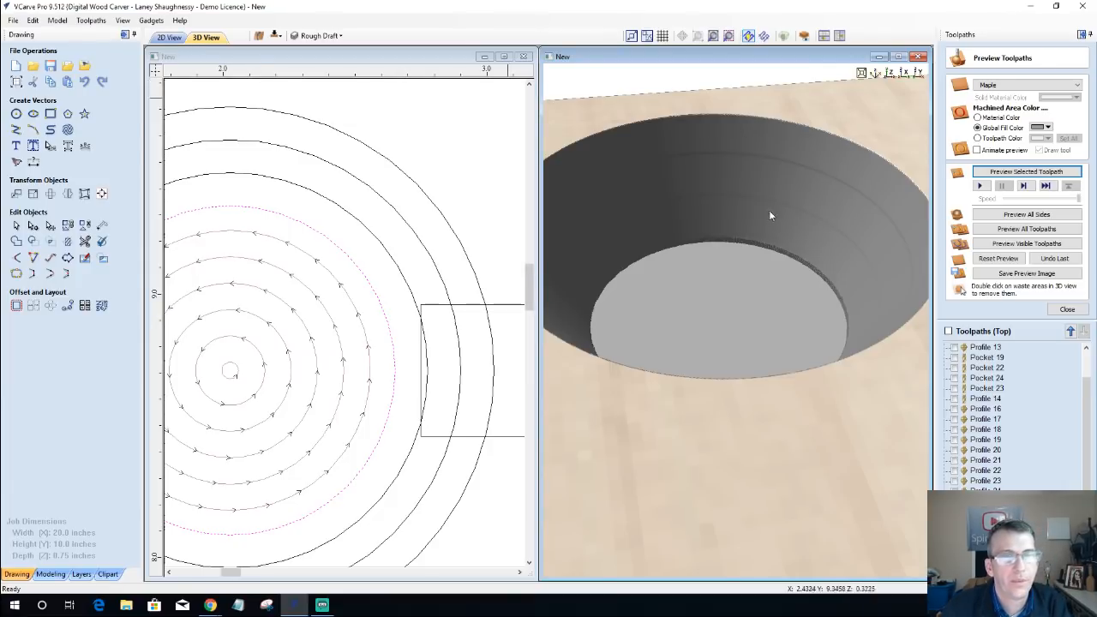
pyautogui.scroll(-3, 743, 269)
pyautogui.scroll(-1, 743, 268)
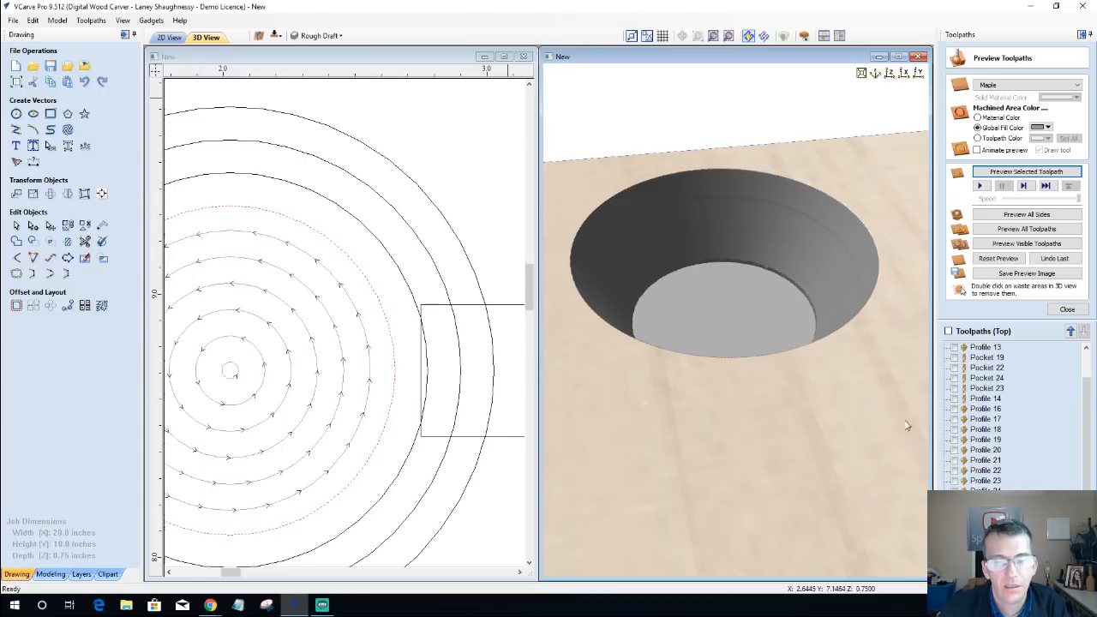
pyautogui.moveTo(823, 409); pyautogui.dragTo(828, 431)
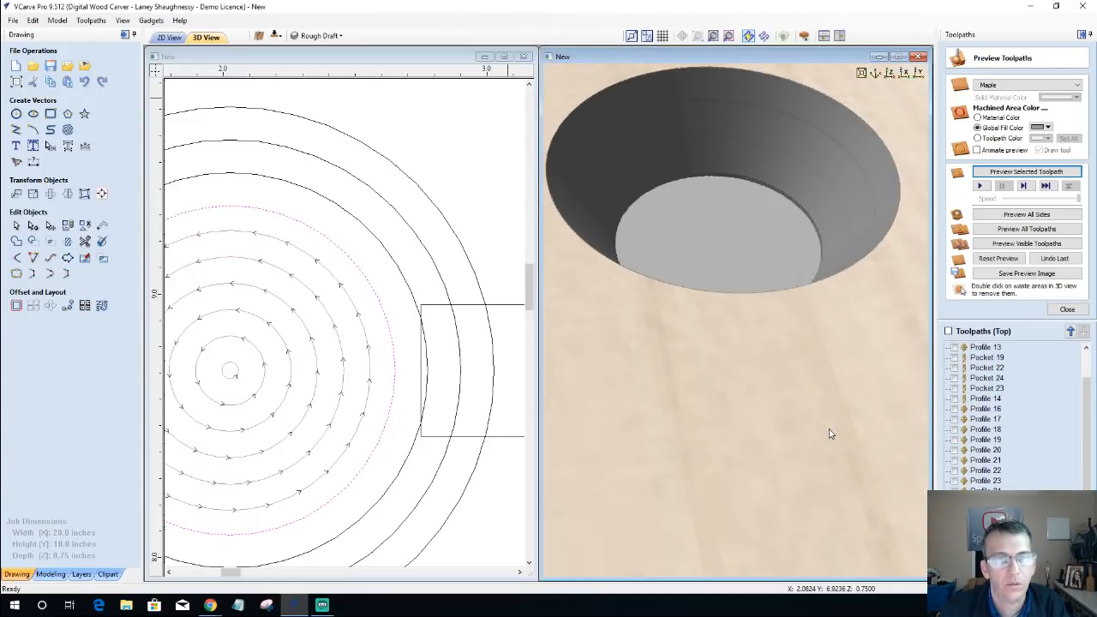
pyautogui.scroll(-4, 373, 240)
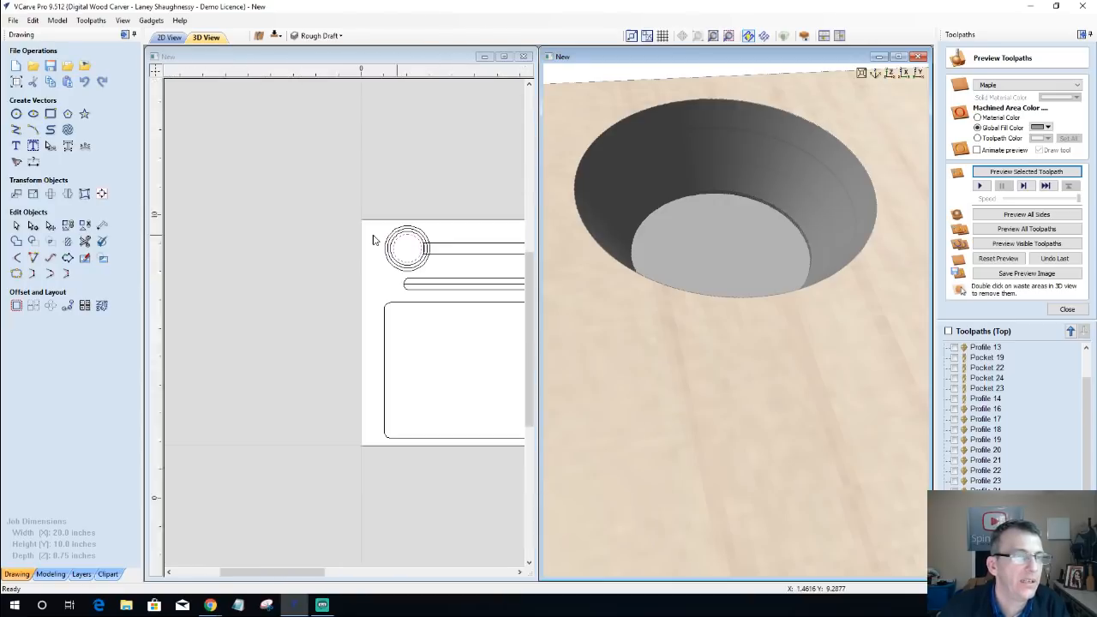
# Step: Move the V-bit outline into the cross-section rectangle so its tip meets the slanted wall line's lower end
pyautogui.scroll(-2, 373, 238)
pyautogui.scroll(4, 484, 260)
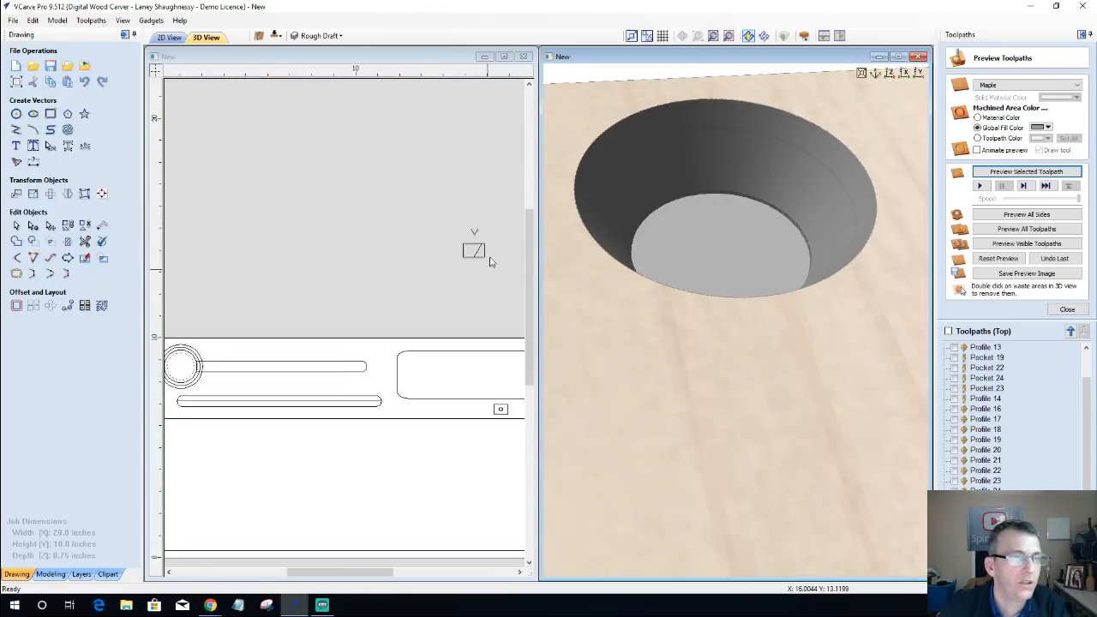
pyautogui.scroll(5, 490, 261)
pyautogui.click(312, 351)
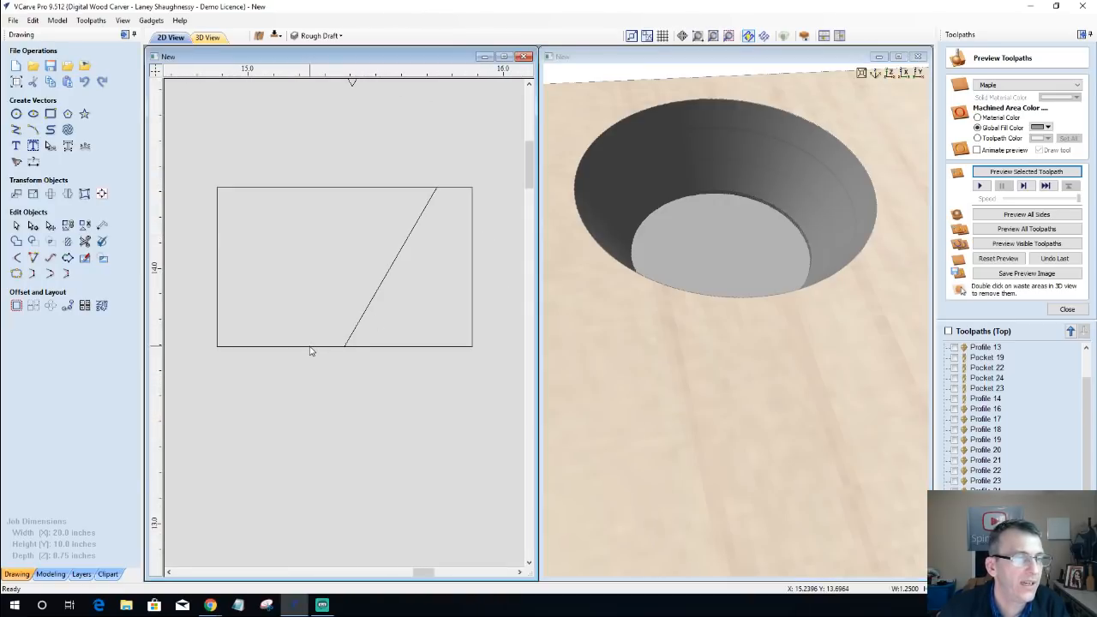
pyautogui.click(312, 347)
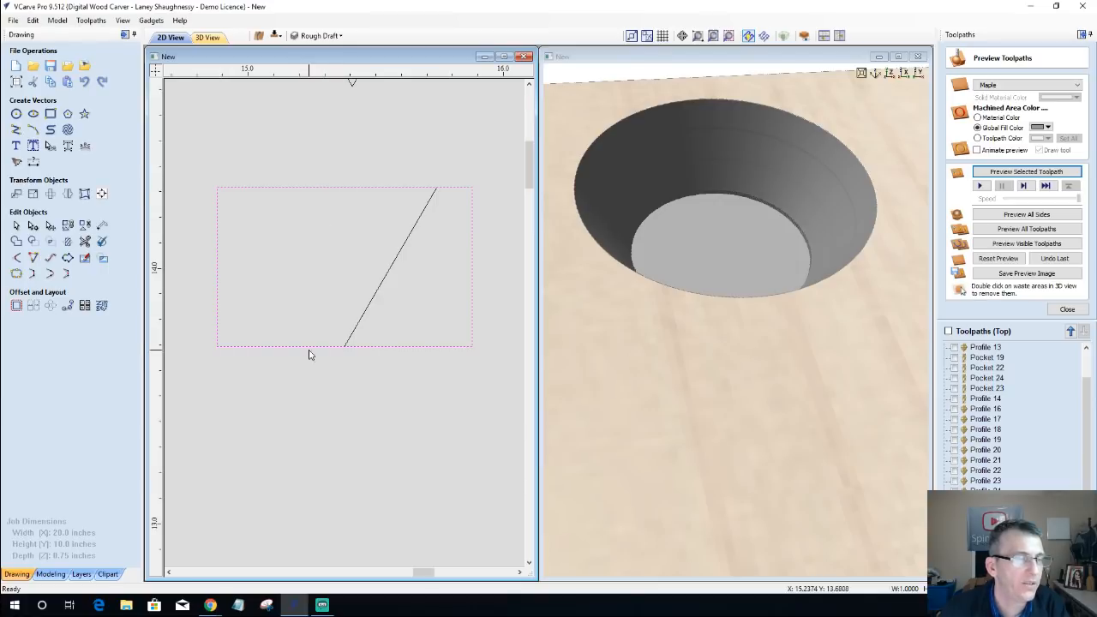
pyautogui.click(381, 290)
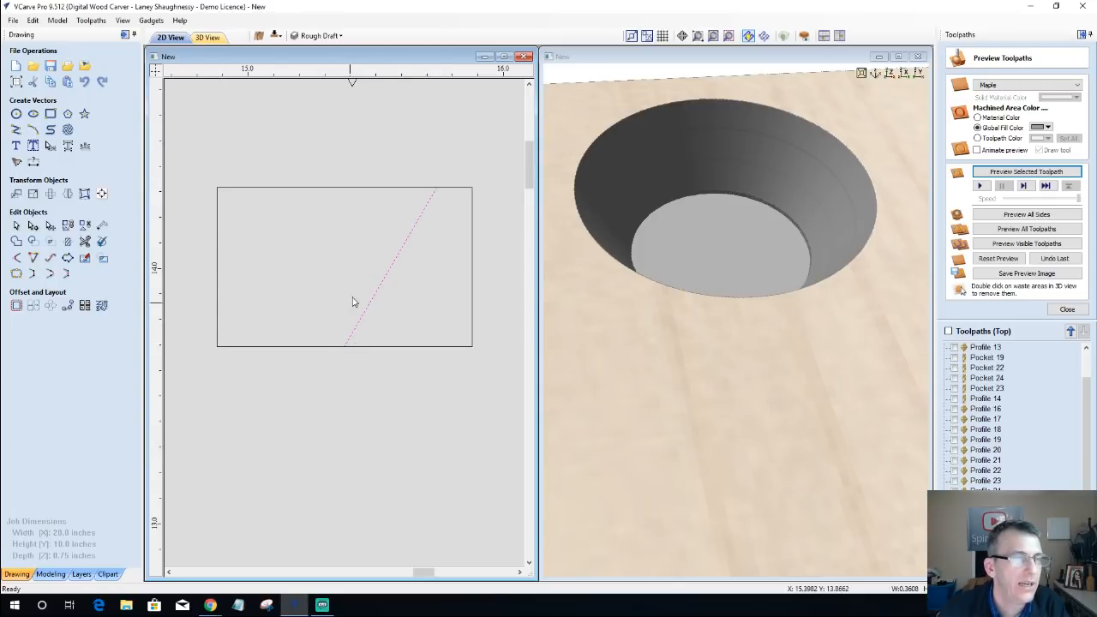
pyautogui.scroll(-3, 355, 296)
pyautogui.click(355, 238)
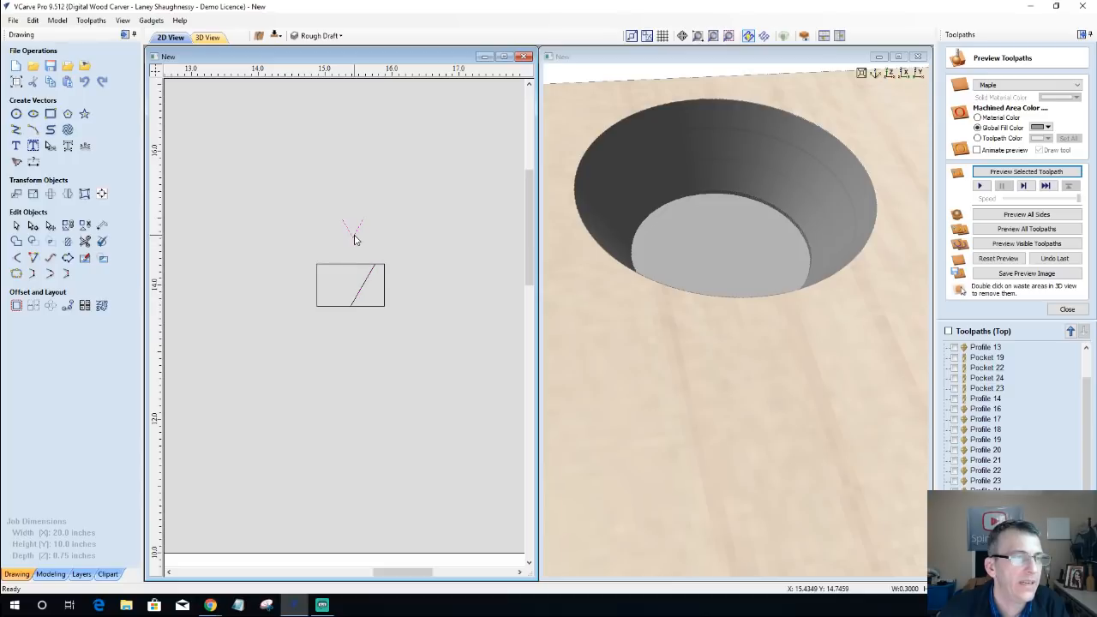
pyautogui.moveTo(367, 272); pyautogui.dragTo(349, 308)
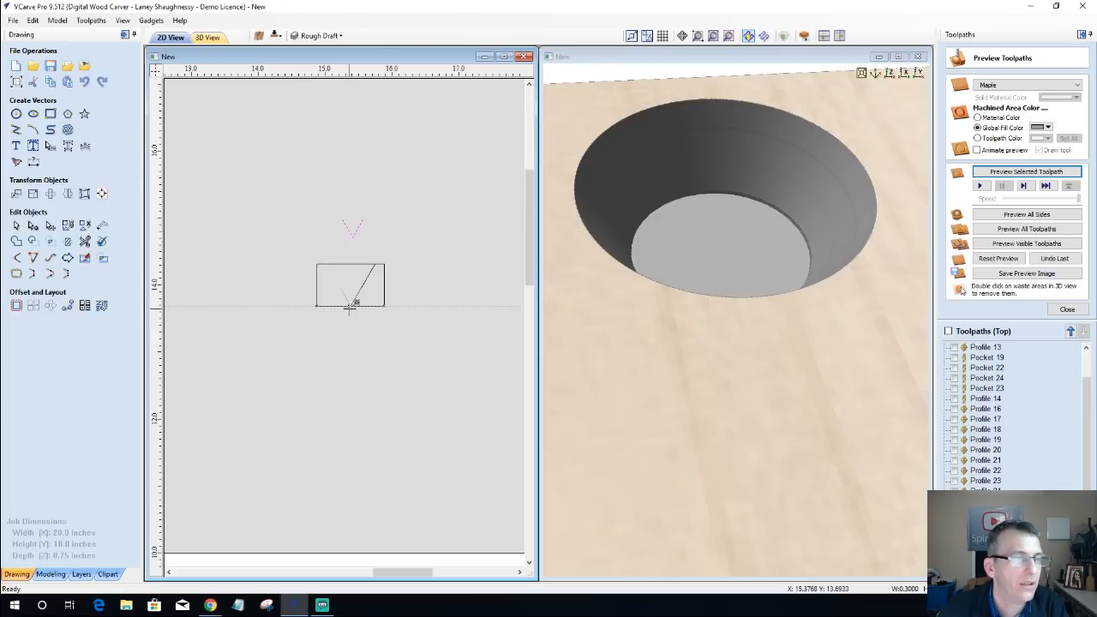
pyautogui.scroll(6, 350, 302)
pyautogui.scroll(-3, 416, 212)
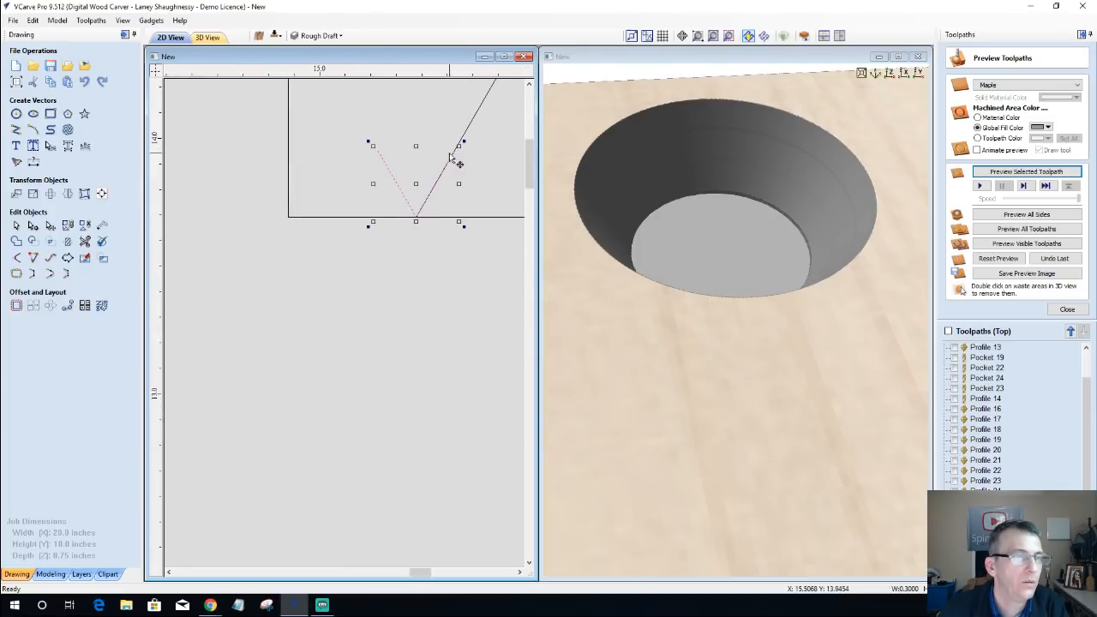
pyautogui.scroll(-2, 412, 192)
pyautogui.scroll(2, 405, 189)
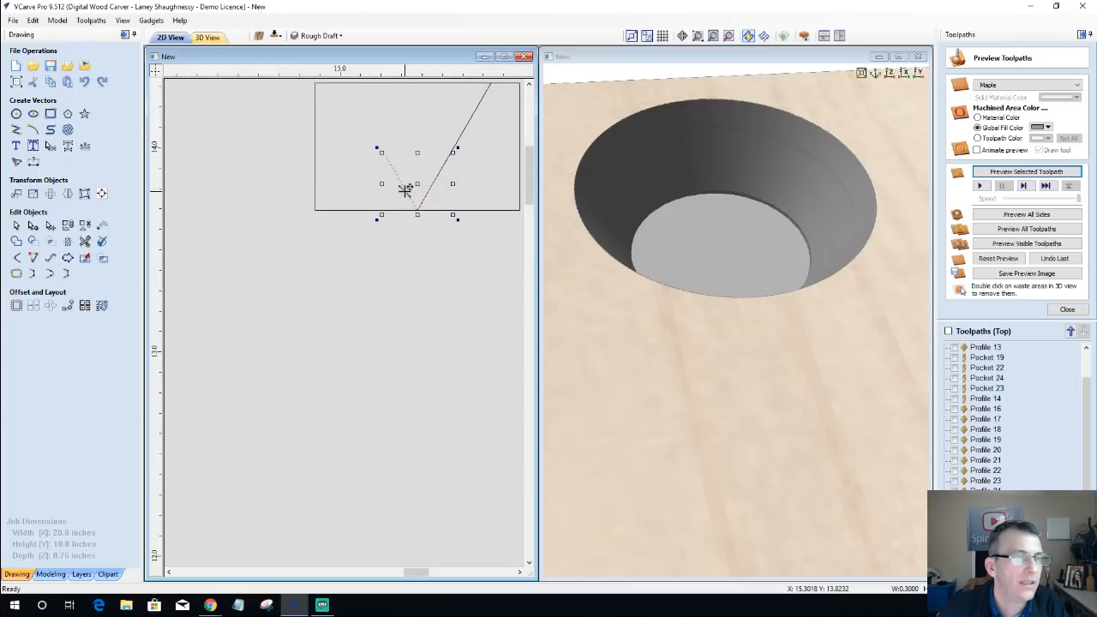
pyautogui.scroll(-2, 405, 189)
pyautogui.scroll(4, 426, 183)
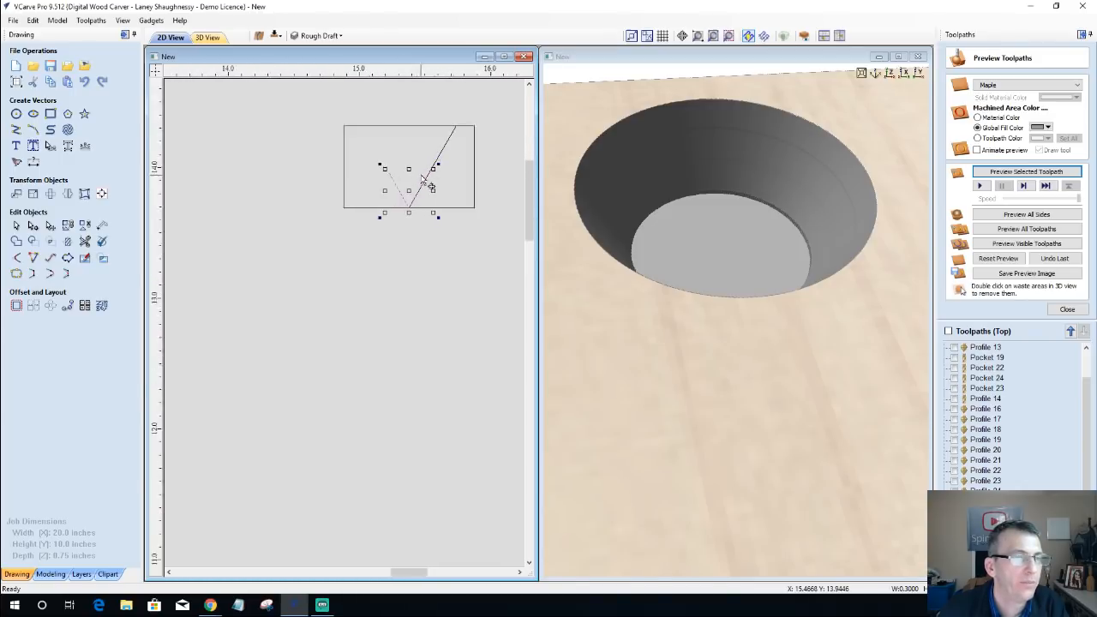
pyautogui.scroll(-4, 423, 181)
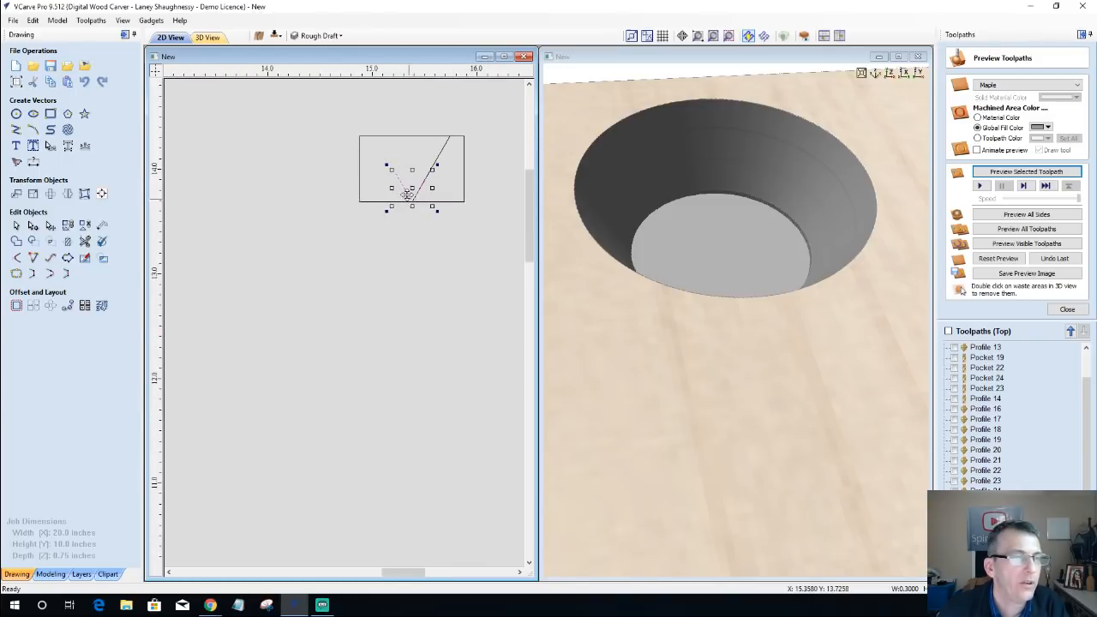
# Step: Move the slanted wall line's pivot to its upper end and stretch the line to about 0.56 inches wide at the same height
pyautogui.click(444, 151)
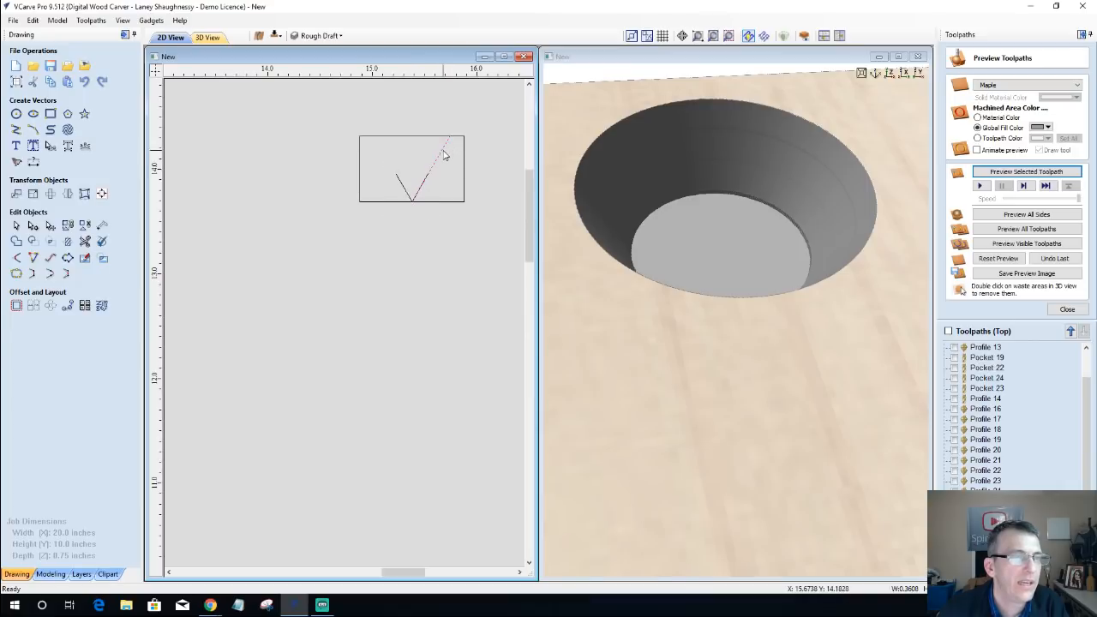
pyautogui.click(415, 198)
pyautogui.scroll(3, 408, 206)
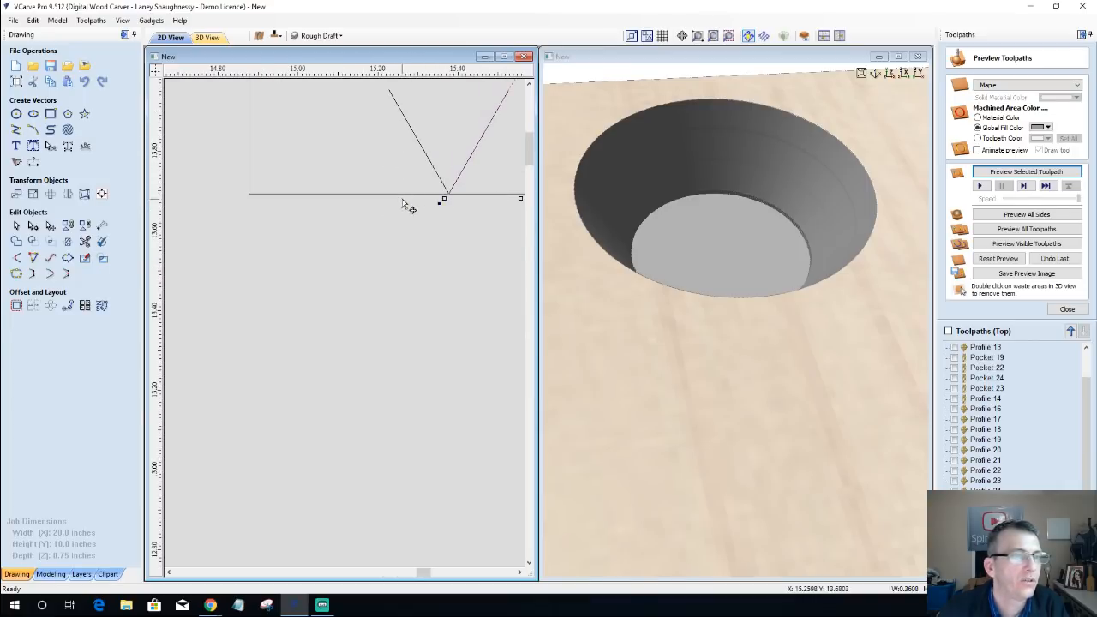
pyautogui.scroll(-2, 405, 204)
pyautogui.click(440, 156)
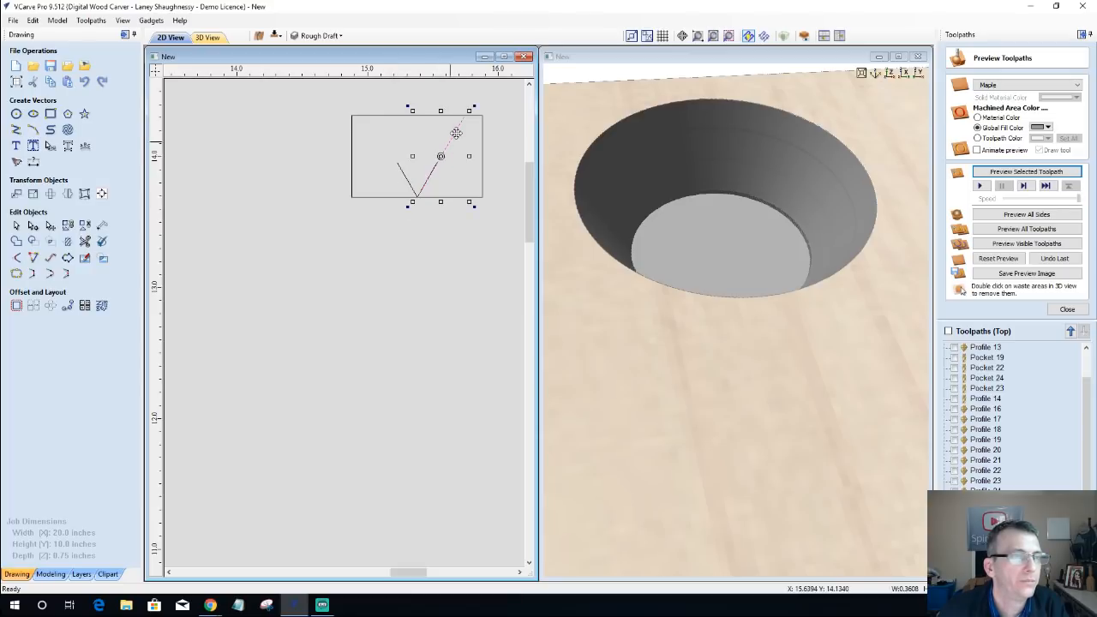
pyautogui.click(466, 113)
pyautogui.moveTo(441, 155); pyautogui.dragTo(464, 114)
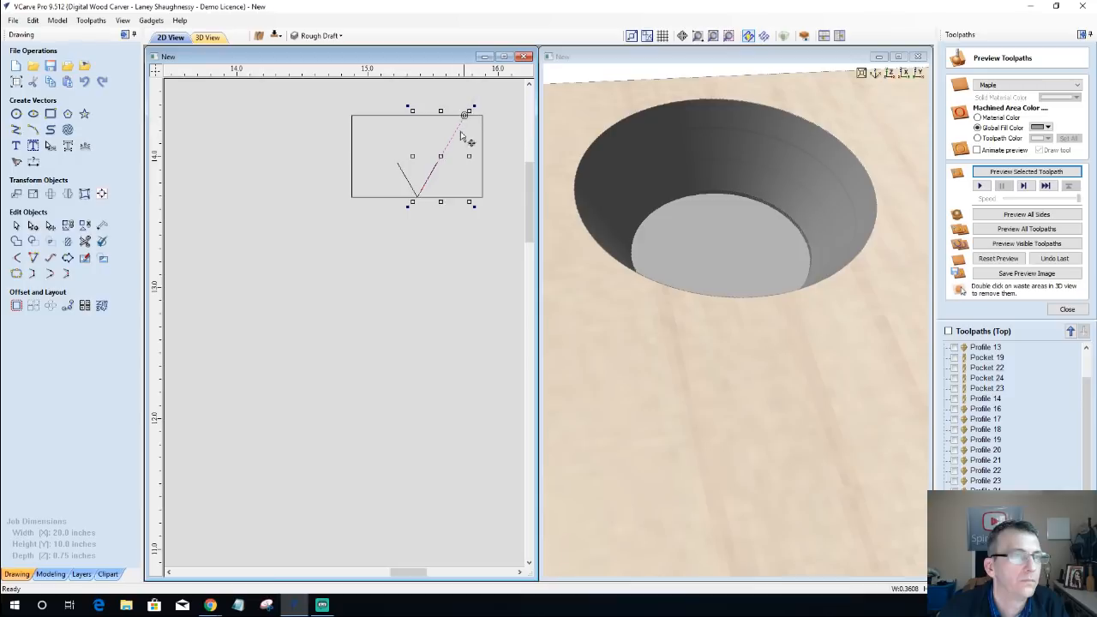
pyautogui.moveTo(408, 207); pyautogui.dragTo(352, 203)
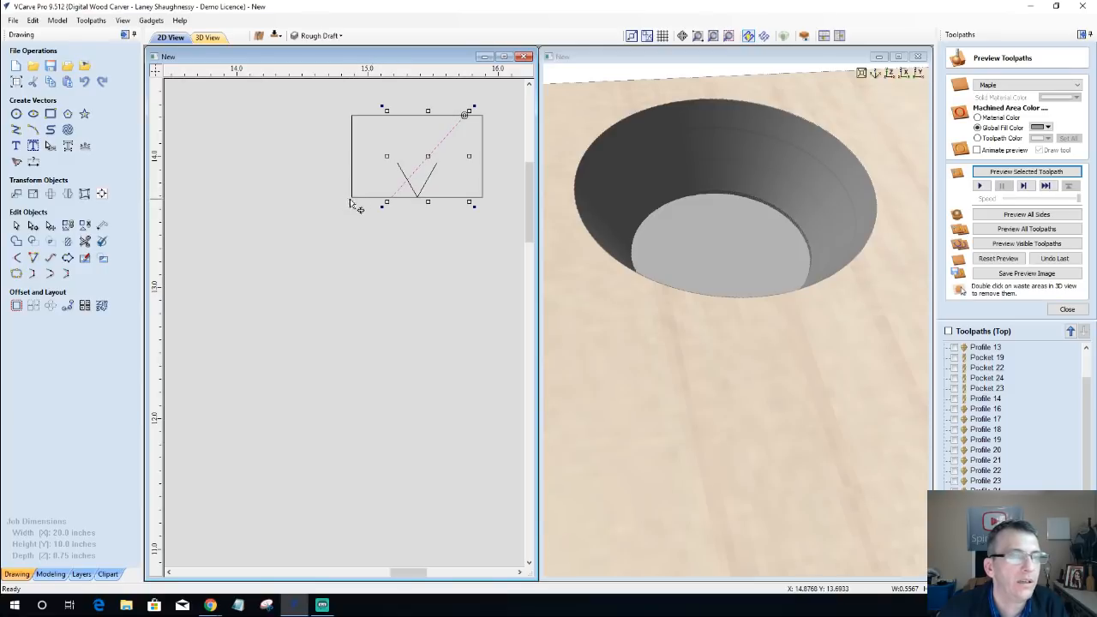
pyautogui.scroll(2, 392, 160)
pyautogui.scroll(-4, 392, 156)
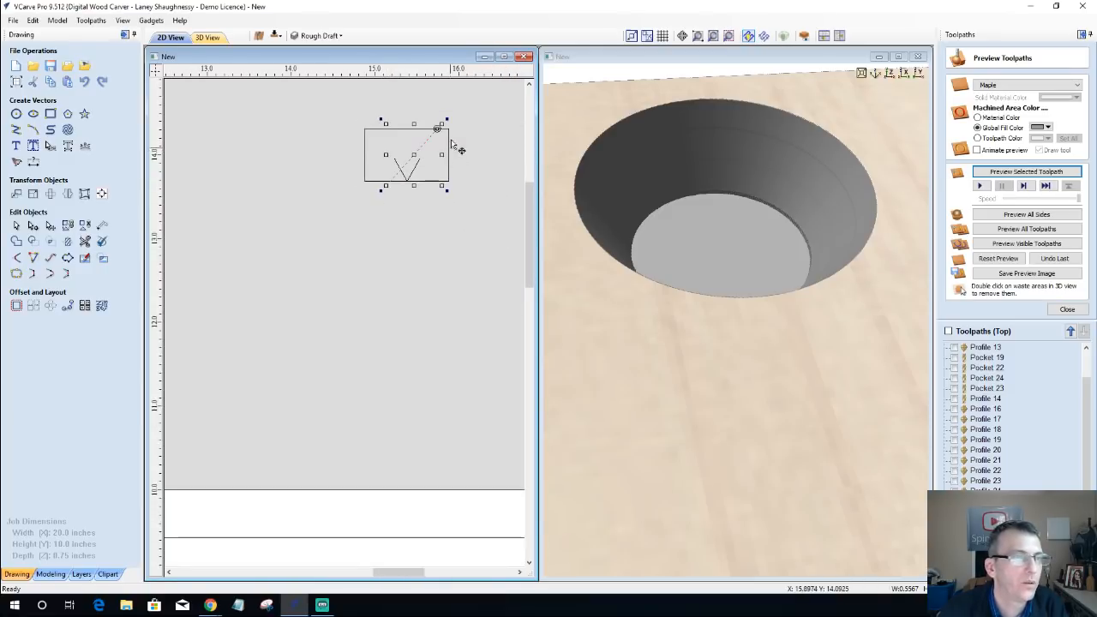
pyautogui.scroll(3, 454, 150)
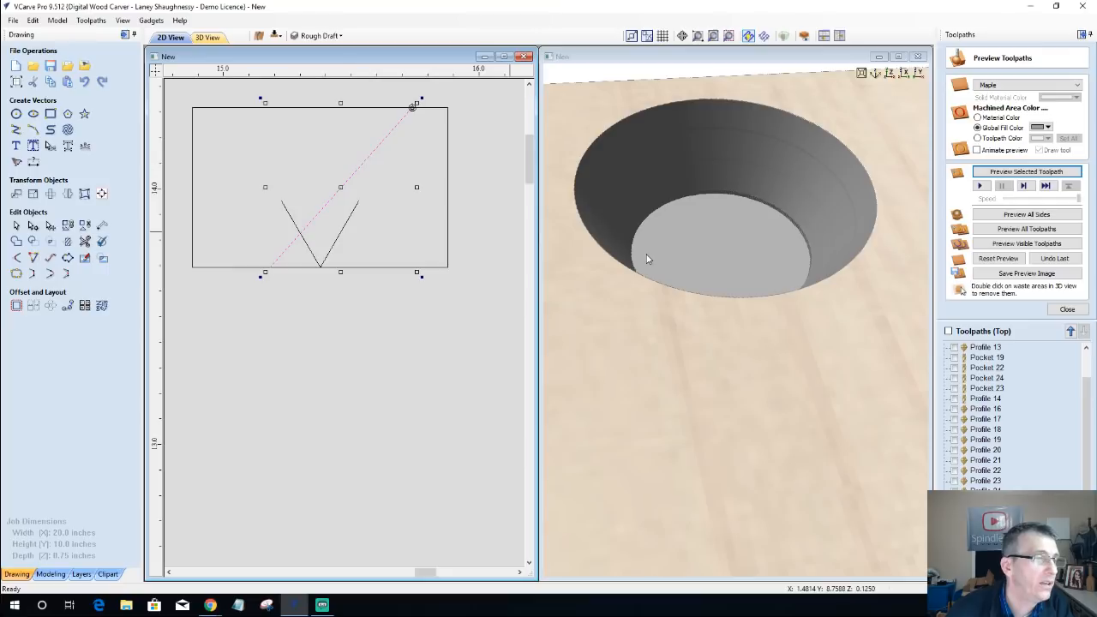
# Step: Reset the preview to uncut material and make the toolpaths from Pocket 17 through Profile 14 visible
pyautogui.scroll(-3, 636, 267)
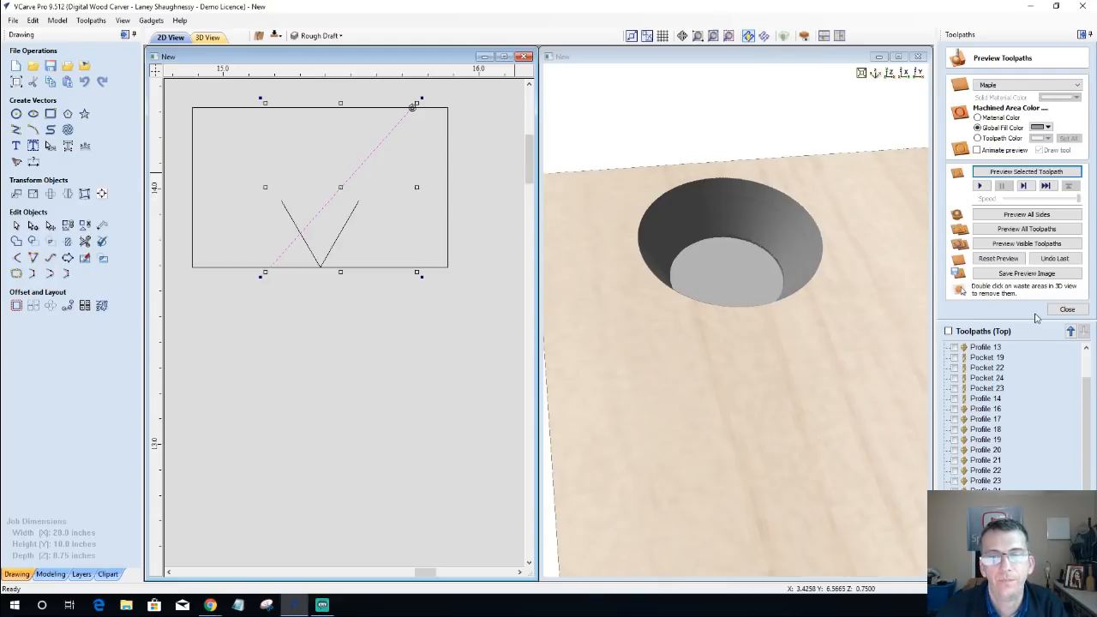
pyautogui.click(988, 265)
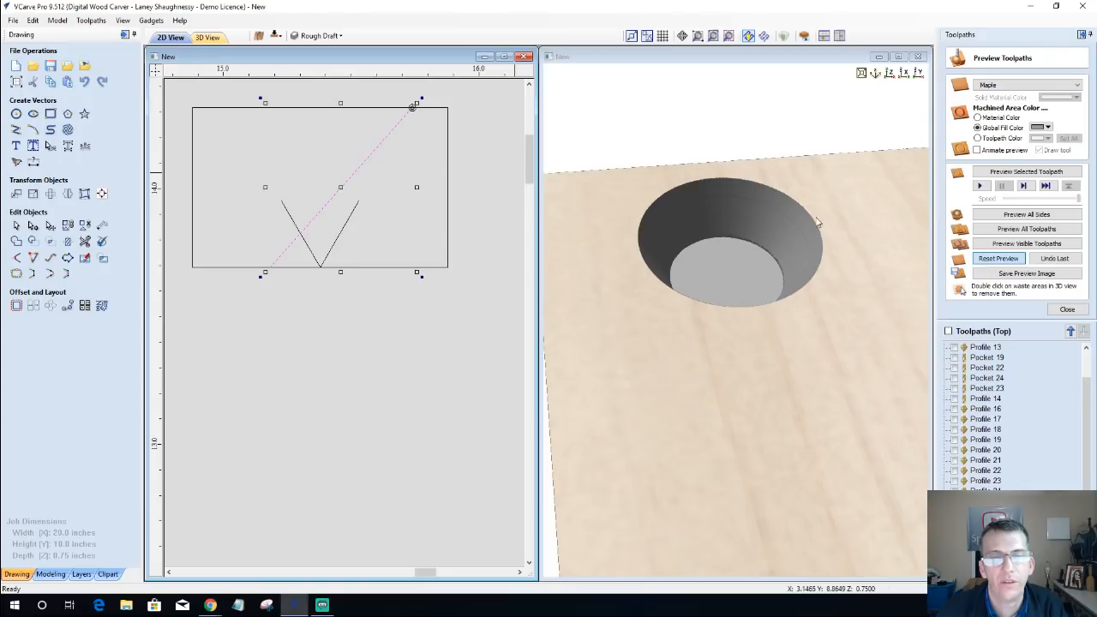
pyautogui.scroll(1, 959, 365)
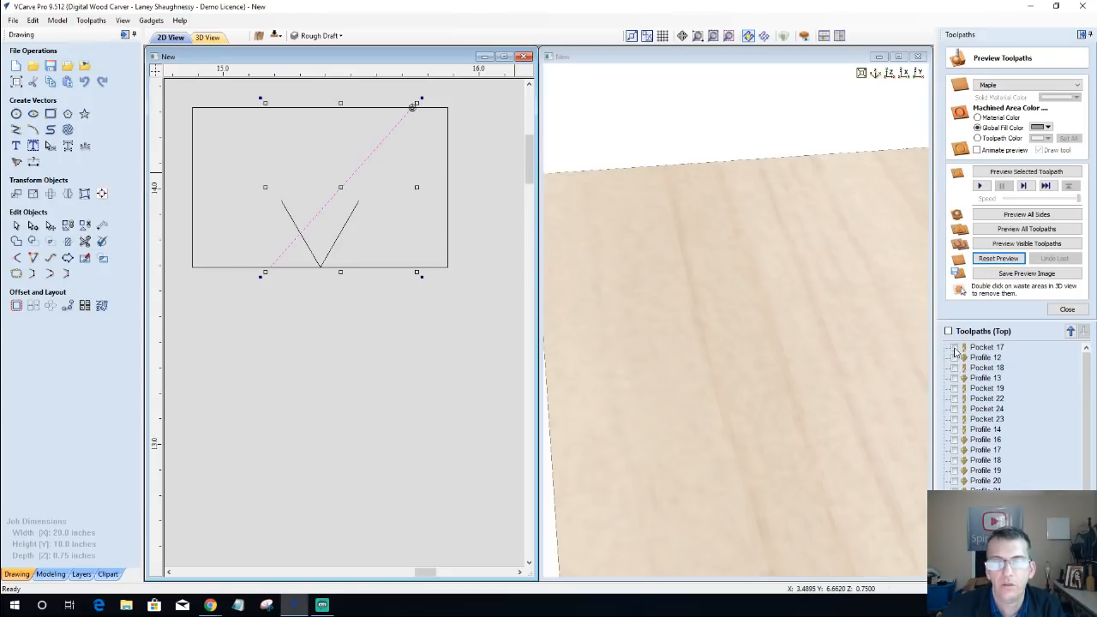
pyautogui.click(954, 347)
pyautogui.click(955, 358)
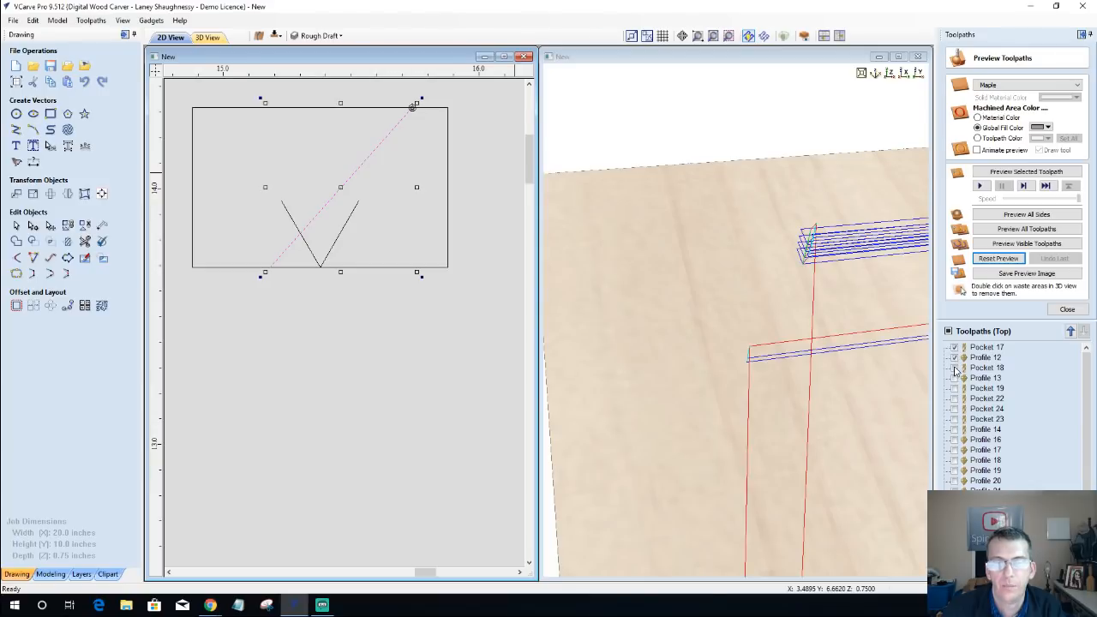
pyautogui.click(955, 367)
pyautogui.click(955, 378)
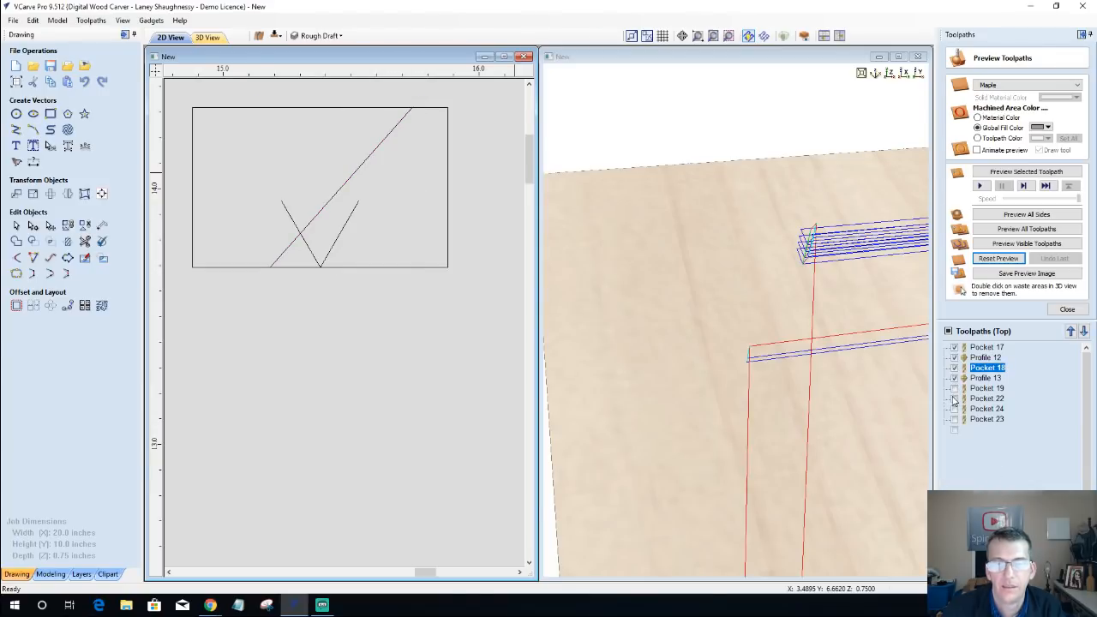
pyautogui.click(954, 389)
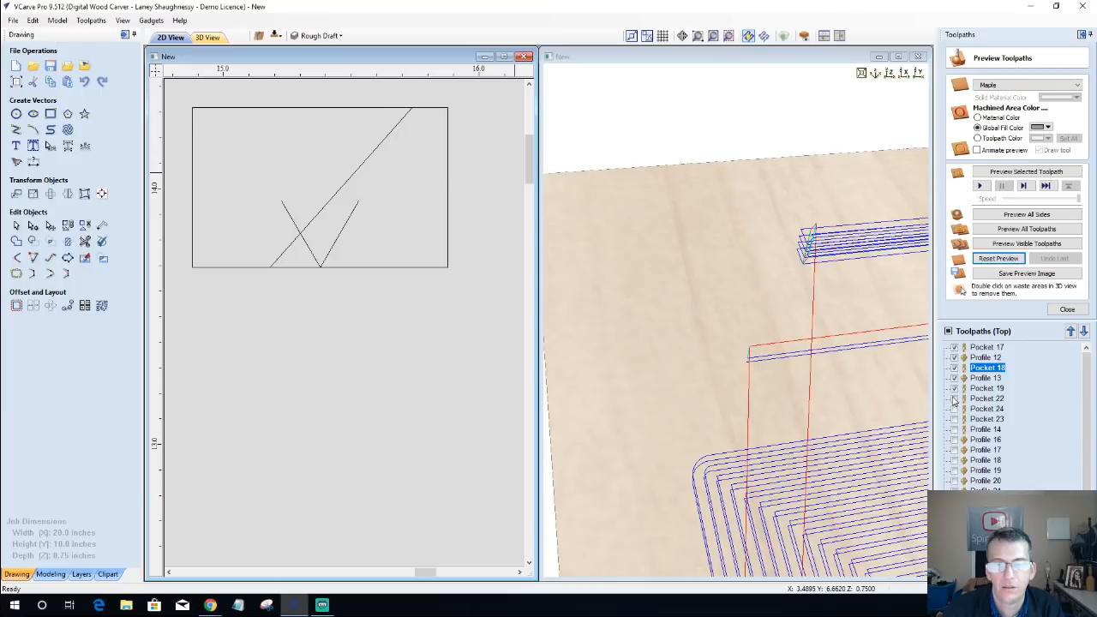
pyautogui.click(954, 399)
pyautogui.click(955, 409)
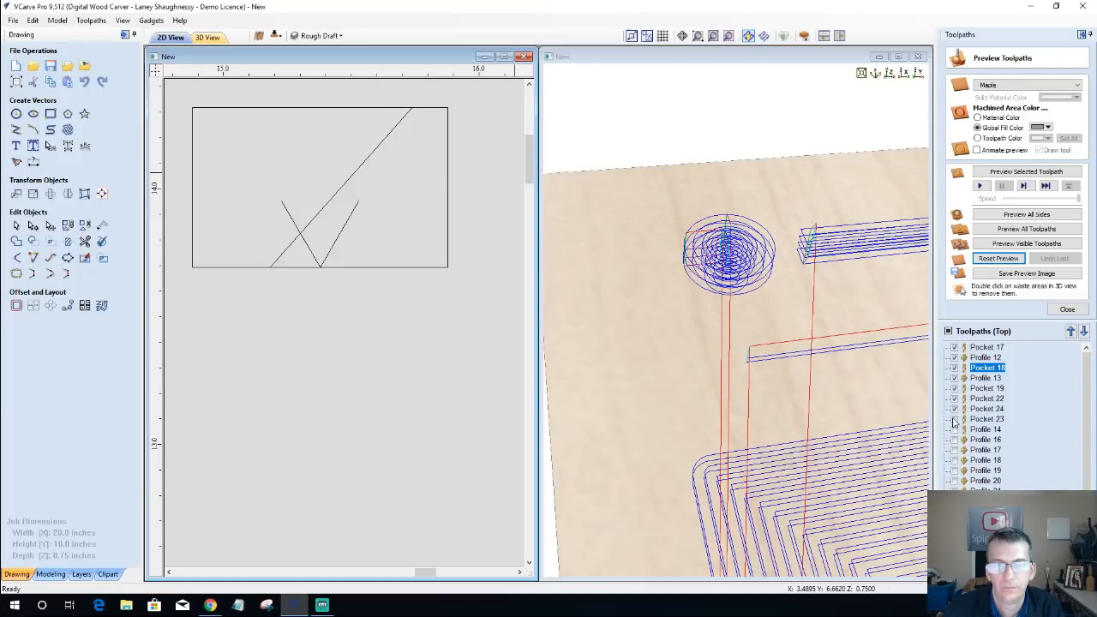
pyautogui.click(954, 420)
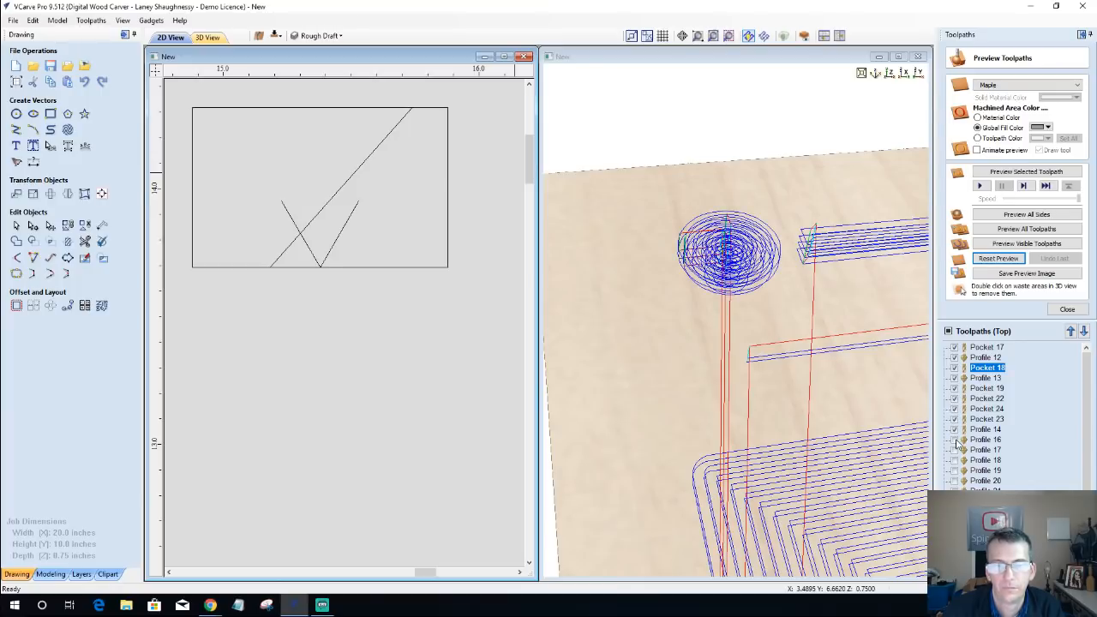
# Step: Make the remaining profile toolpaths from Profile 16 through Profile 23 visible and simulate all visible toolpaths
pyautogui.click(955, 450)
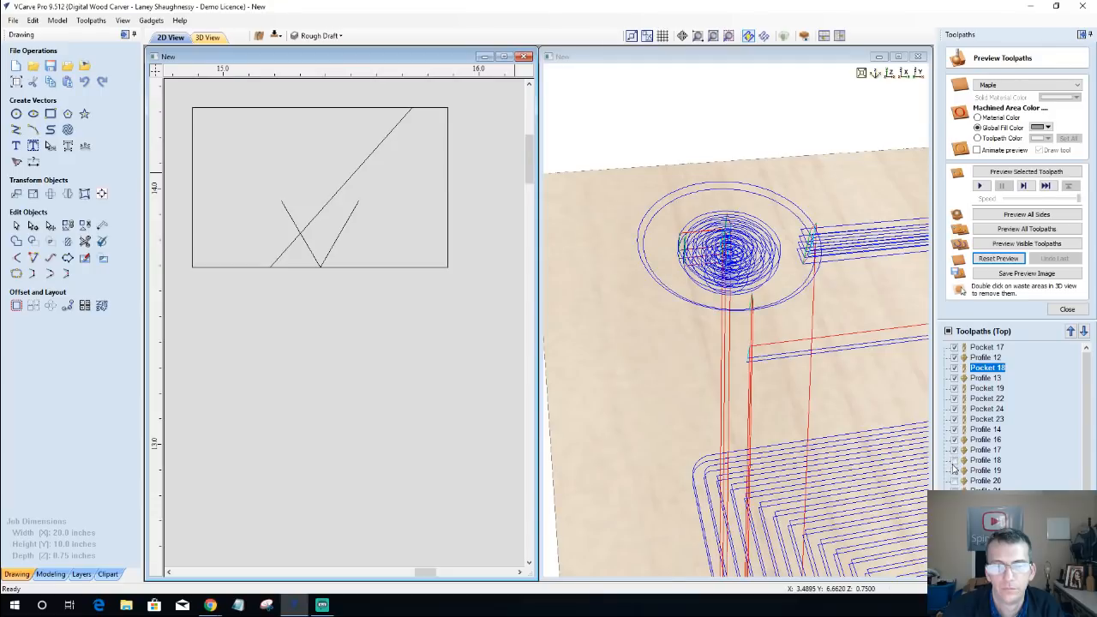
pyautogui.click(954, 460)
pyautogui.click(955, 470)
pyautogui.click(955, 480)
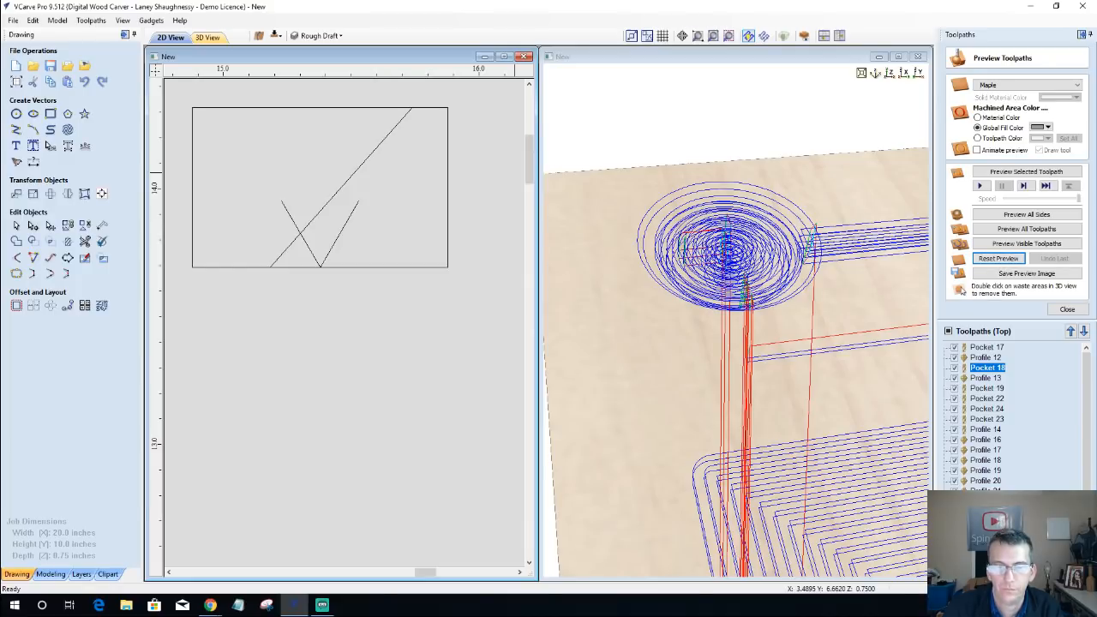
pyautogui.scroll(-1, 964, 471)
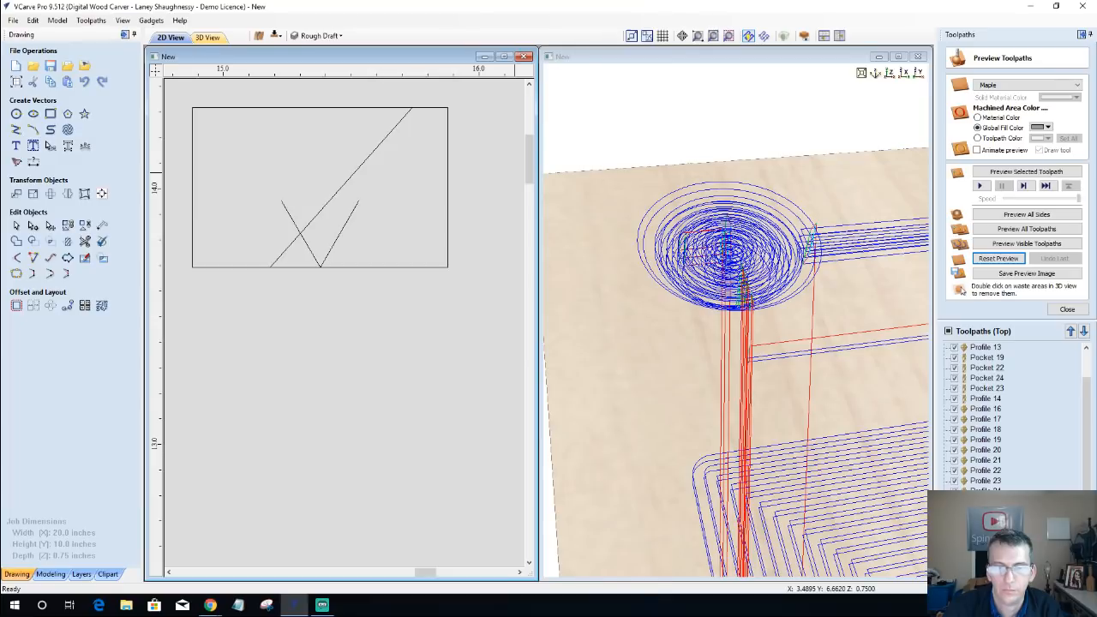
pyautogui.click(1016, 245)
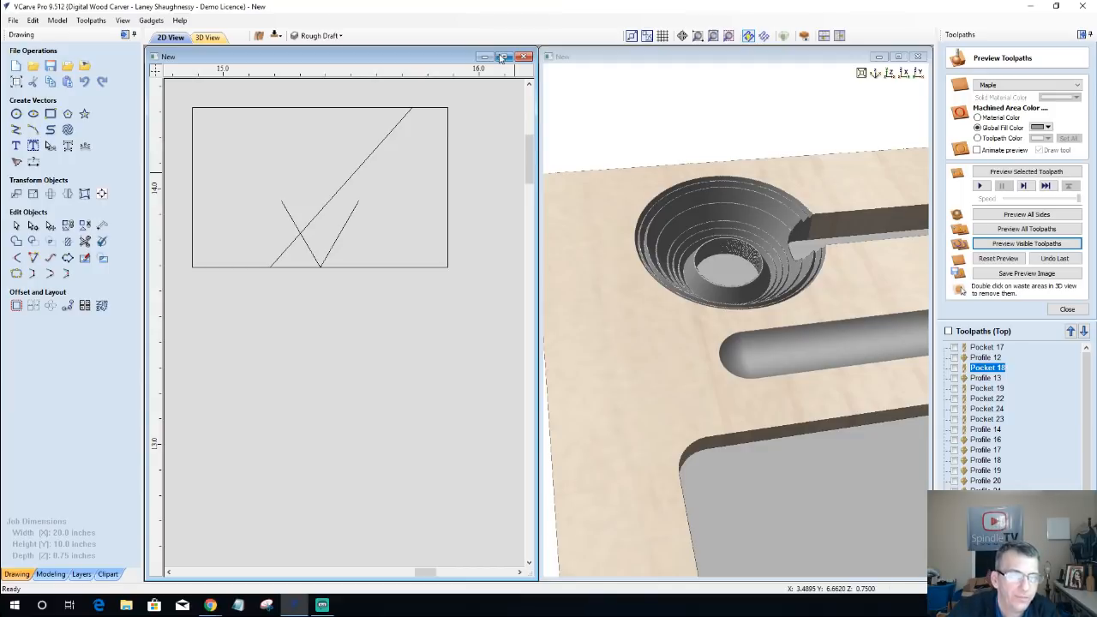
# Step: Simulate Profile 22, Profile 23 and the remaining toolpaths below them to finish the speaker hole's stepped lower wall
pyautogui.scroll(-1, 640, 252)
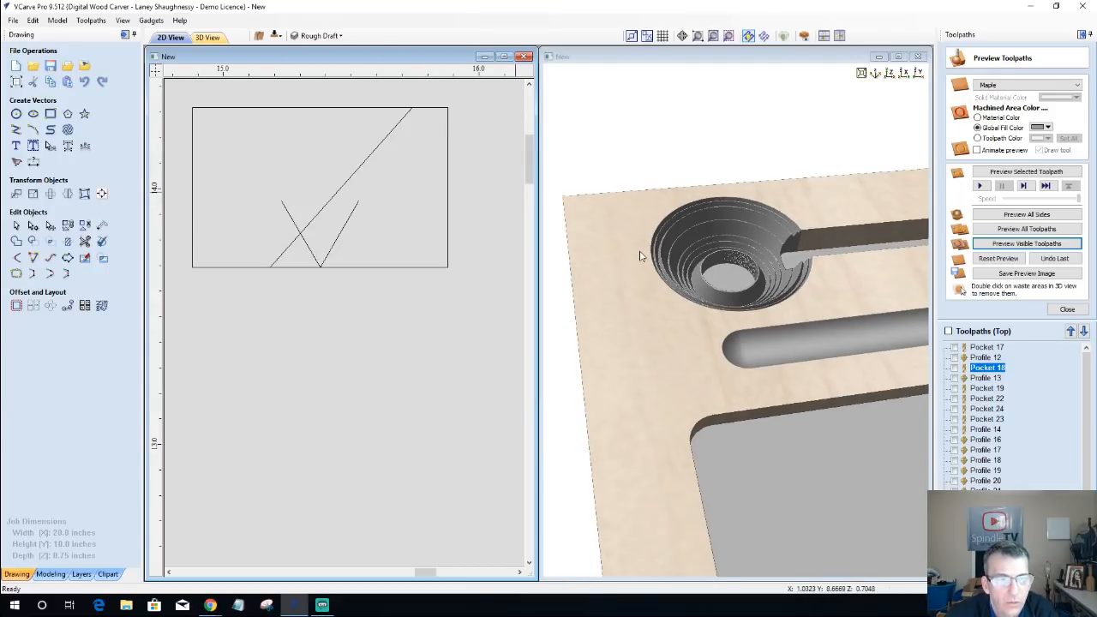
pyautogui.moveTo(686, 312); pyautogui.dragTo(643, 315)
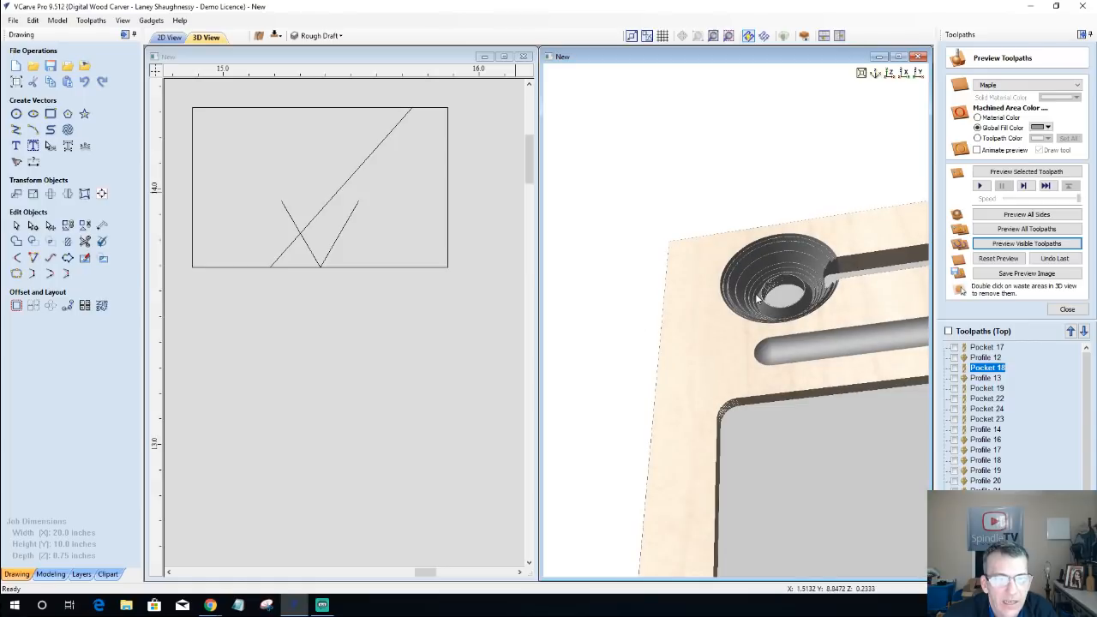
pyautogui.scroll(4, 686, 315)
pyautogui.moveTo(697, 253); pyautogui.dragTo(691, 247, button='middle')
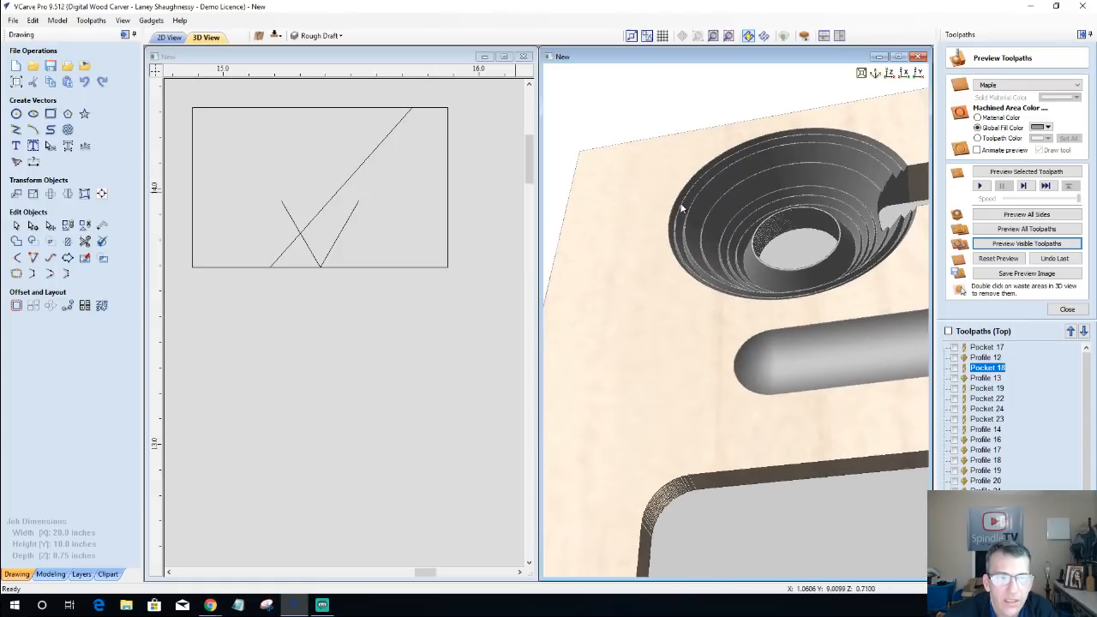
pyautogui.scroll(-1, 1016, 412)
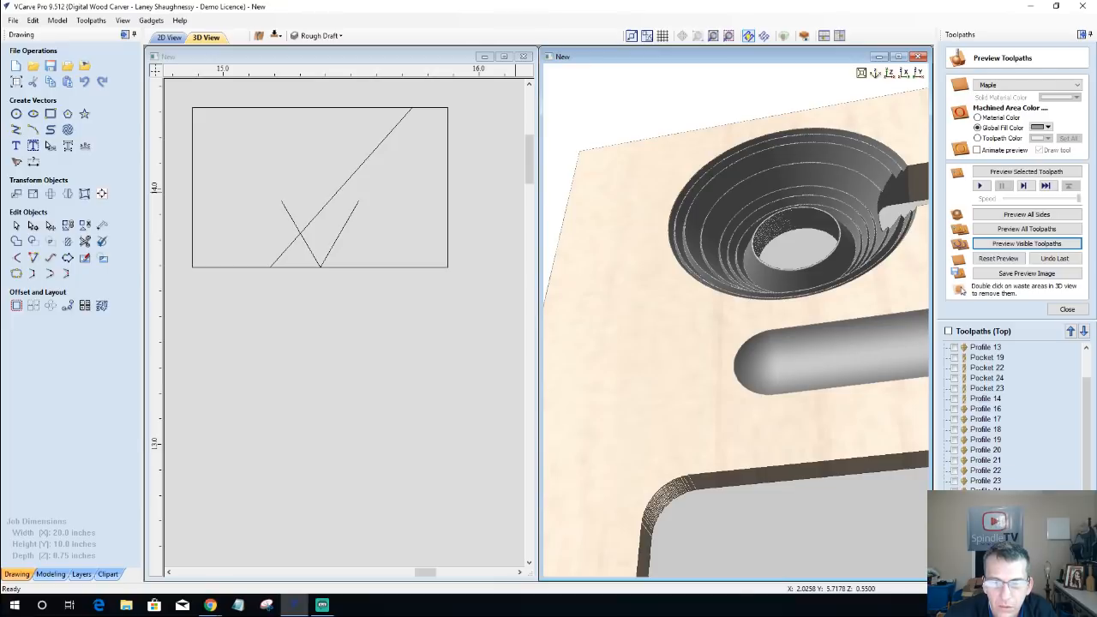
pyautogui.click(955, 470)
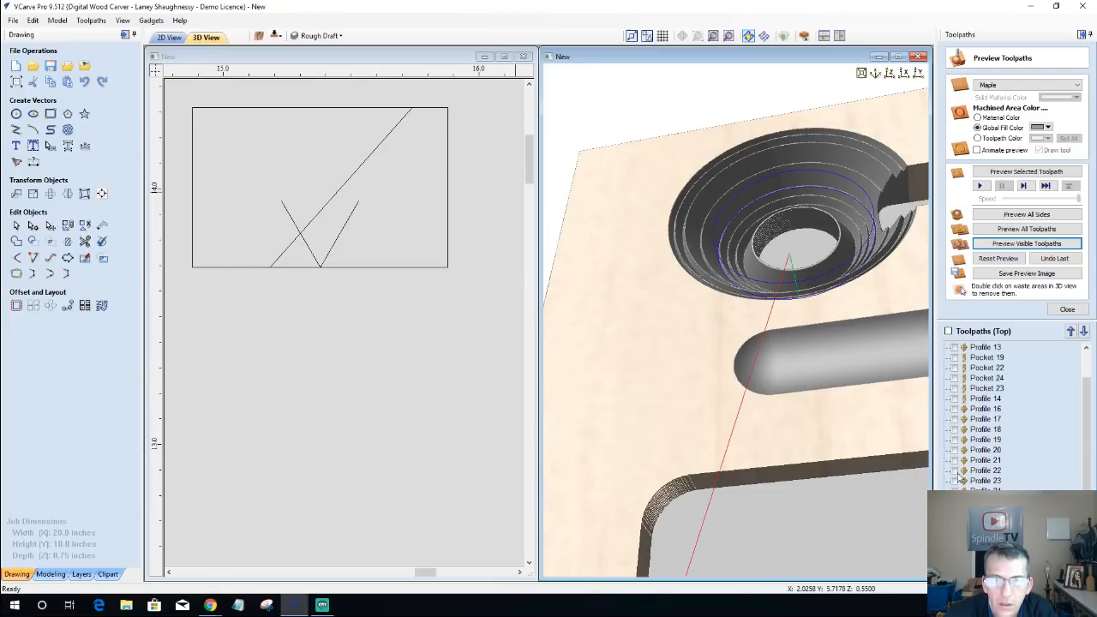
pyautogui.click(955, 480)
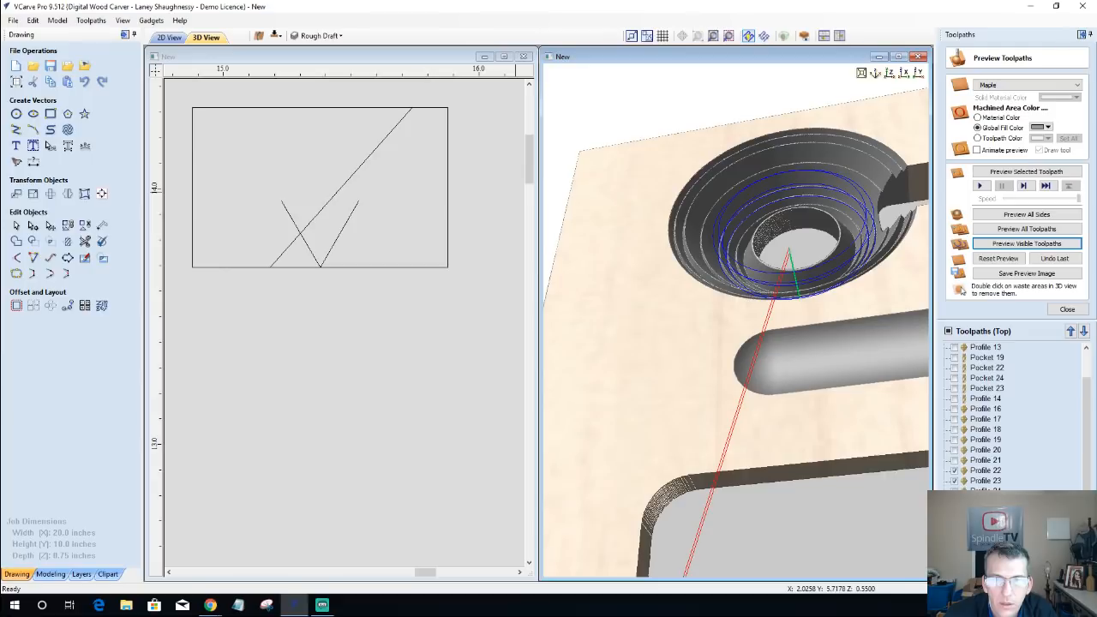
pyautogui.click(955, 492)
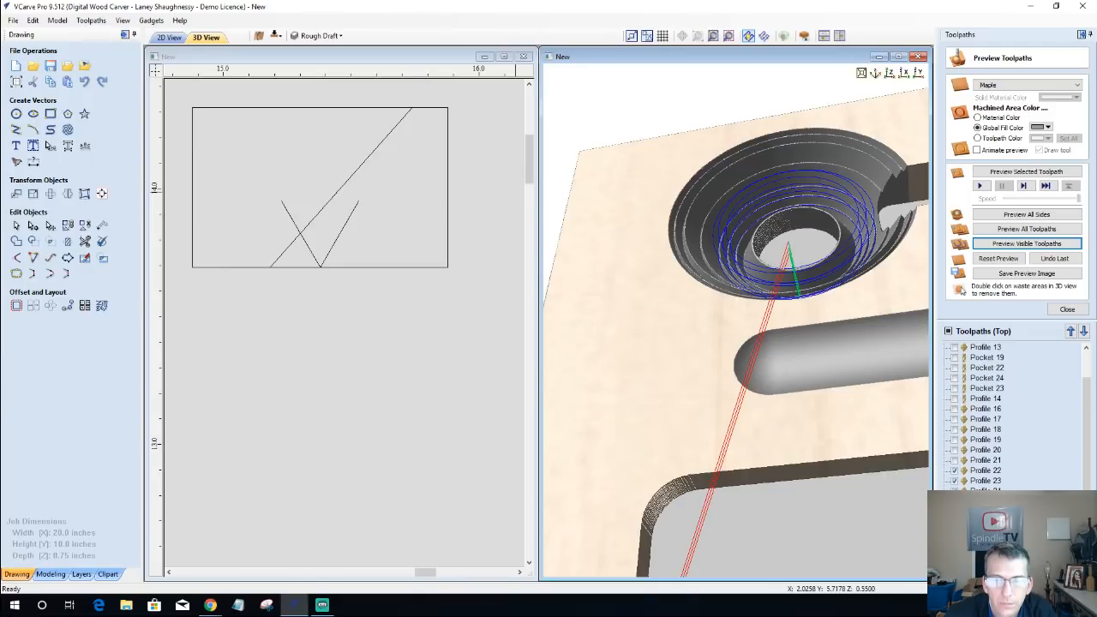
pyautogui.click(955, 503)
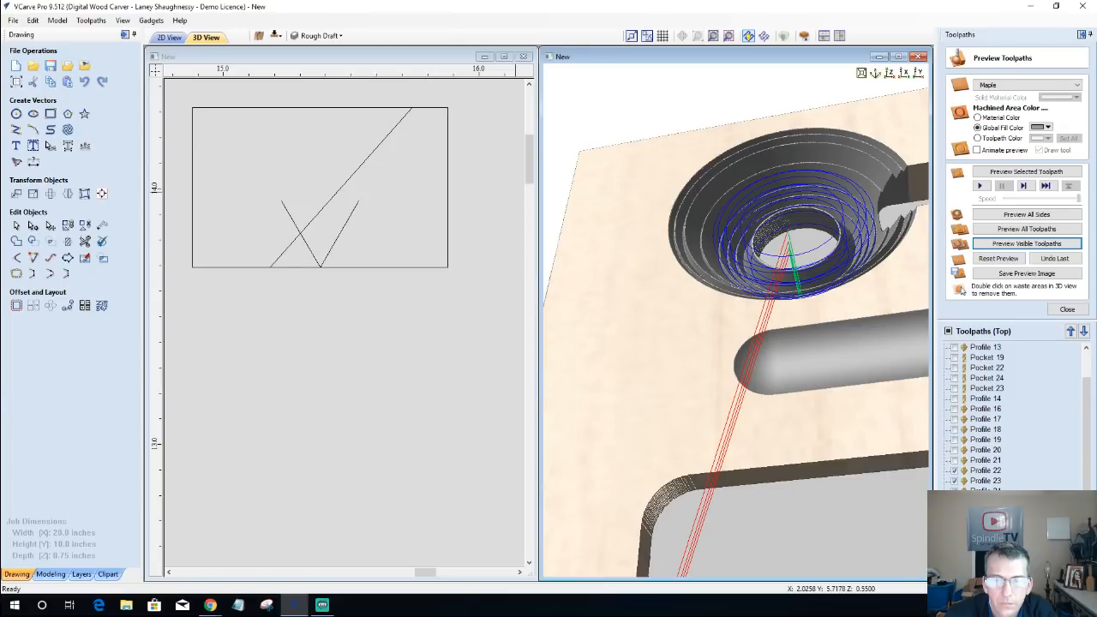
pyautogui.click(1016, 245)
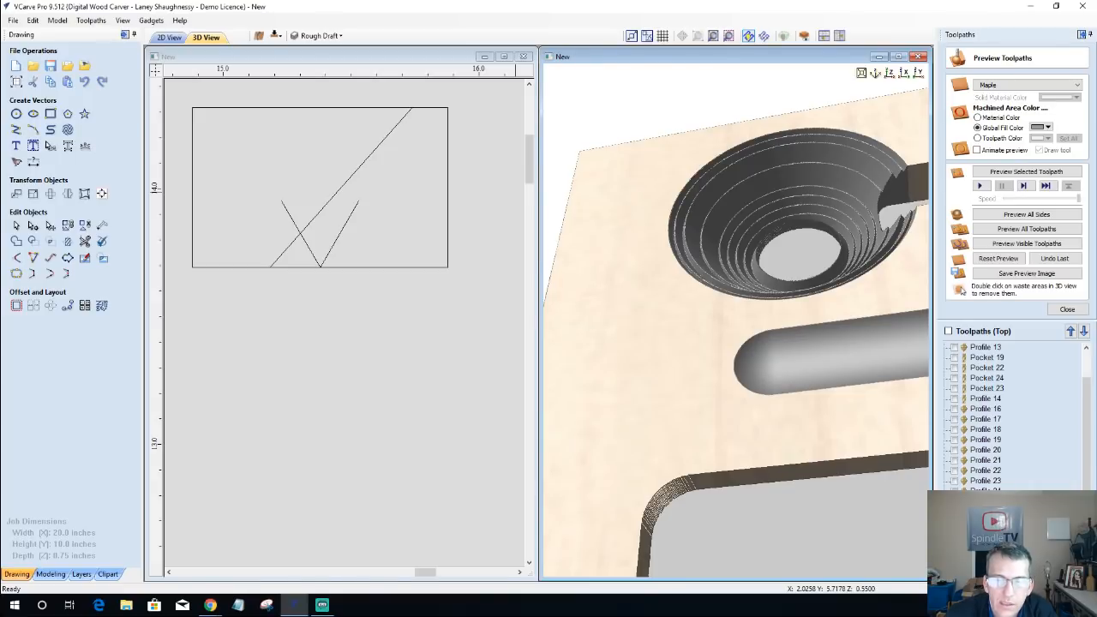
pyautogui.click(955, 521)
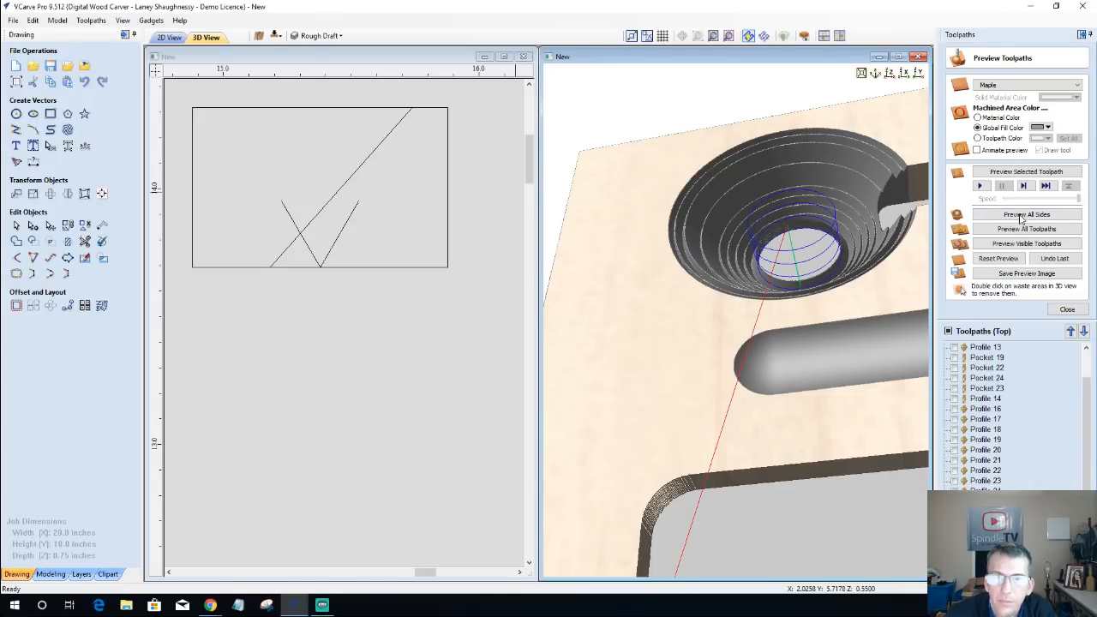
pyautogui.click(1028, 173)
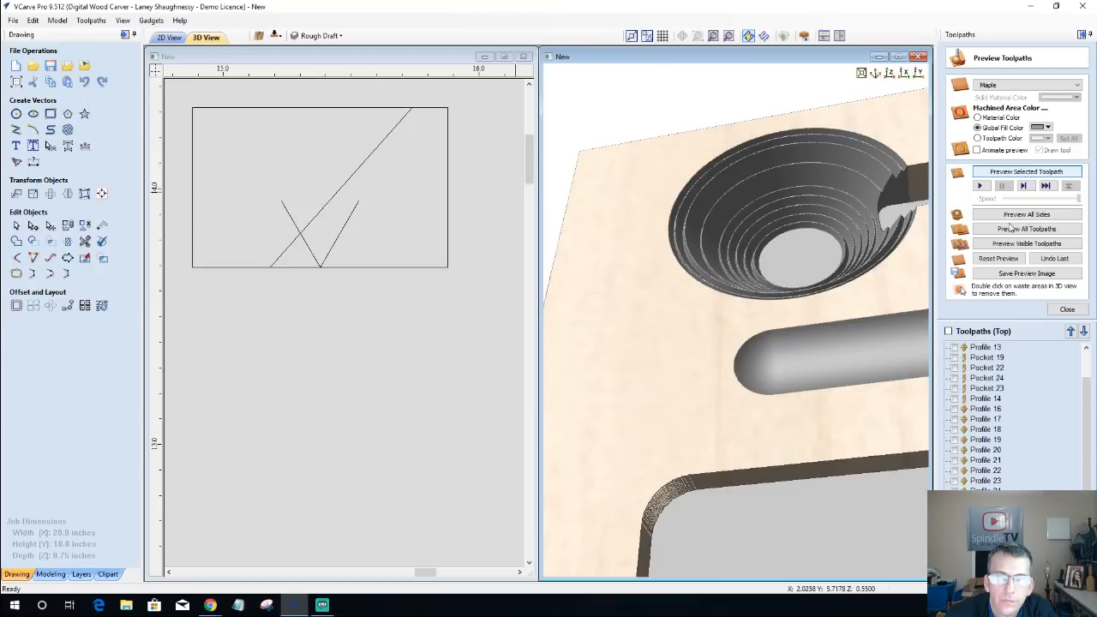
# Step: Examine the simulated speaker hole, the channel running out of it and the long rounded slot from several angles
pyautogui.scroll(-5, 711, 273)
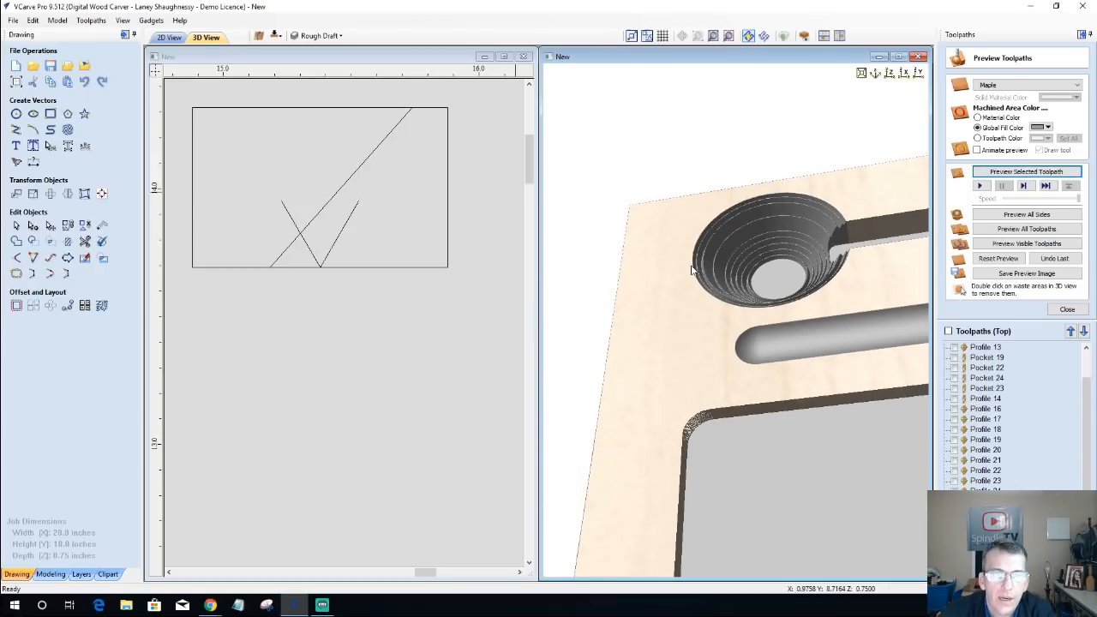
pyautogui.scroll(-3, 673, 276)
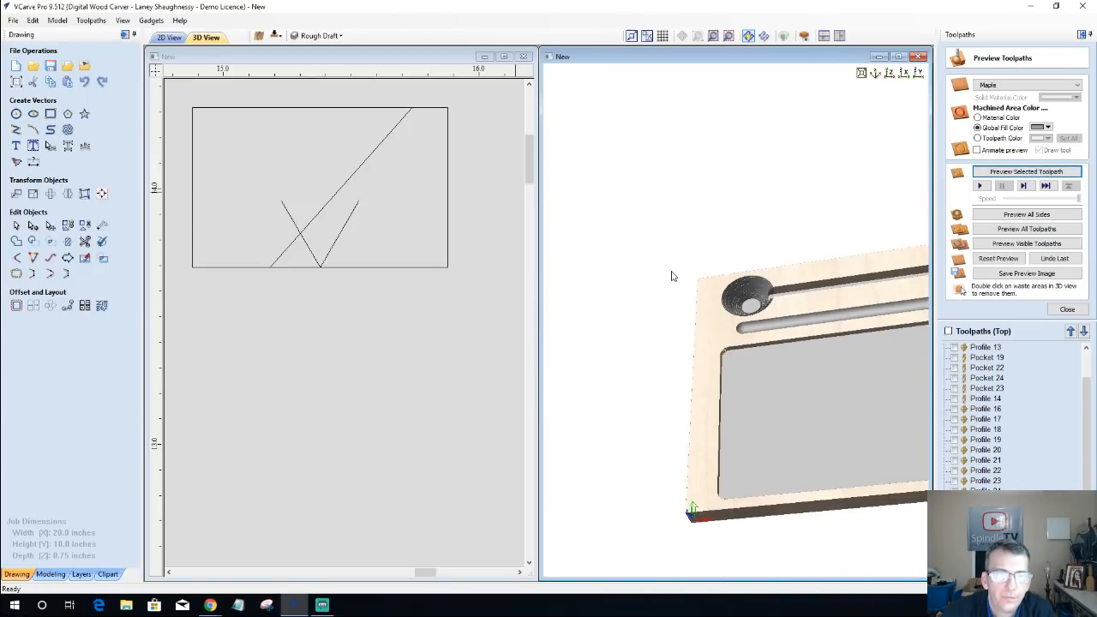
pyautogui.scroll(-3, 671, 272)
pyautogui.moveTo(904, 317); pyautogui.dragTo(792, 368, button='middle')
pyautogui.moveTo(889, 425); pyautogui.dragTo(860, 418)
pyautogui.scroll(2, 642, 342)
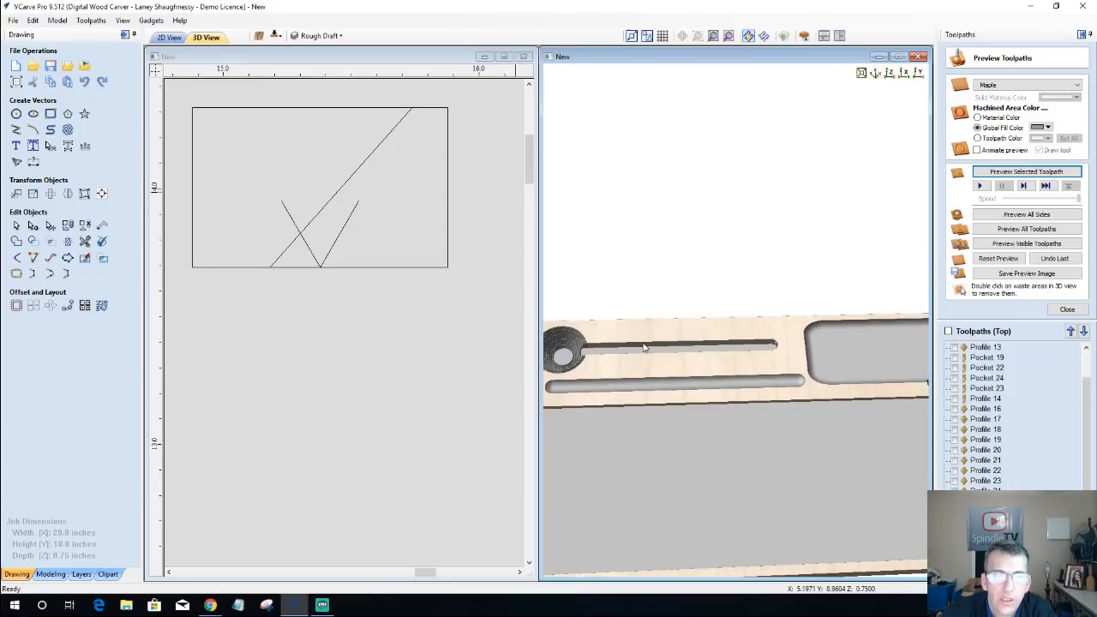
pyautogui.scroll(-3, 763, 322)
pyautogui.scroll(3, 762, 322)
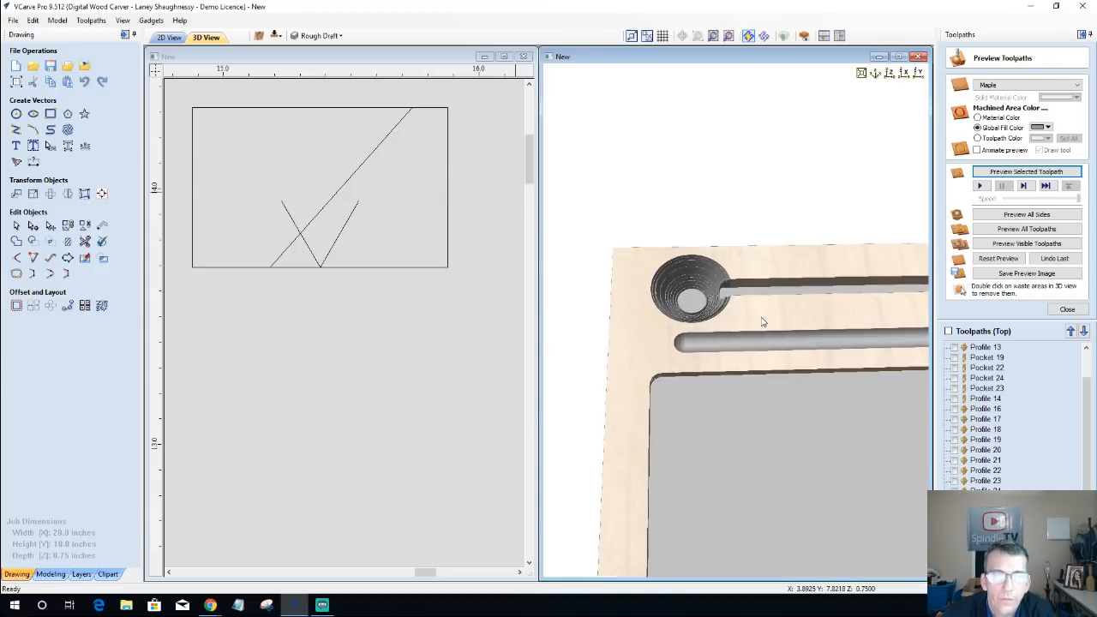
pyautogui.moveTo(821, 324)
pyautogui.mouseDown()
pyautogui.moveTo(752, 319)
pyautogui.moveTo(852, 333)
pyautogui.moveTo(866, 292)
pyautogui.moveTo(842, 328)
pyautogui.moveTo(792, 325)
pyautogui.mouseUp()
pyautogui.moveTo(792, 324); pyautogui.dragTo(670, 299, button='middle')
pyautogui.scroll(-3, 670, 299)
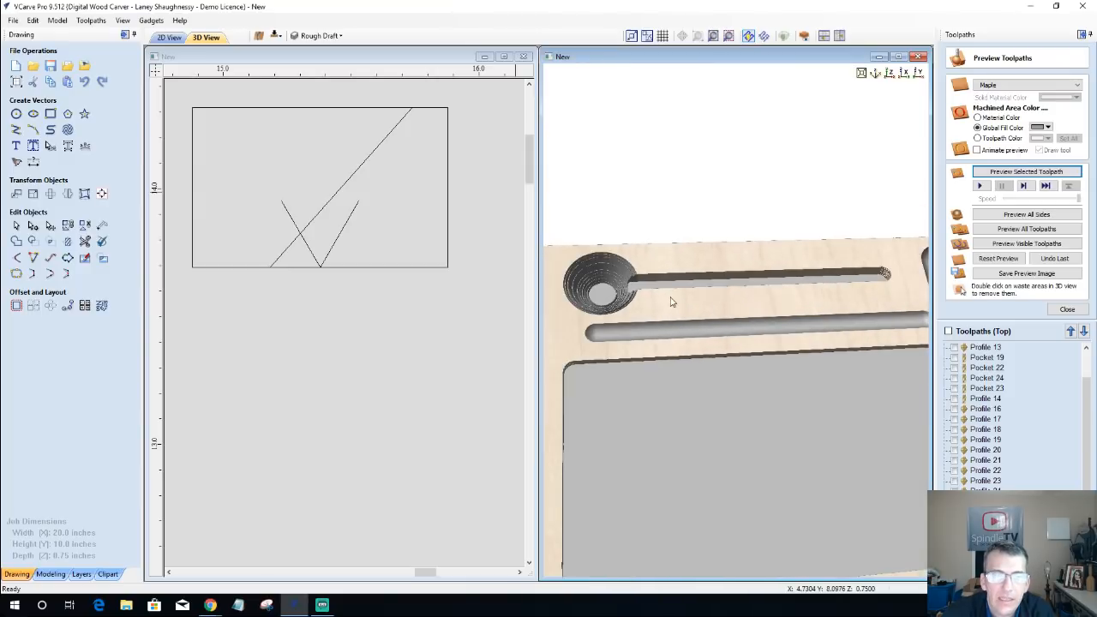
pyautogui.moveTo(750, 501); pyautogui.dragTo(605, 378)
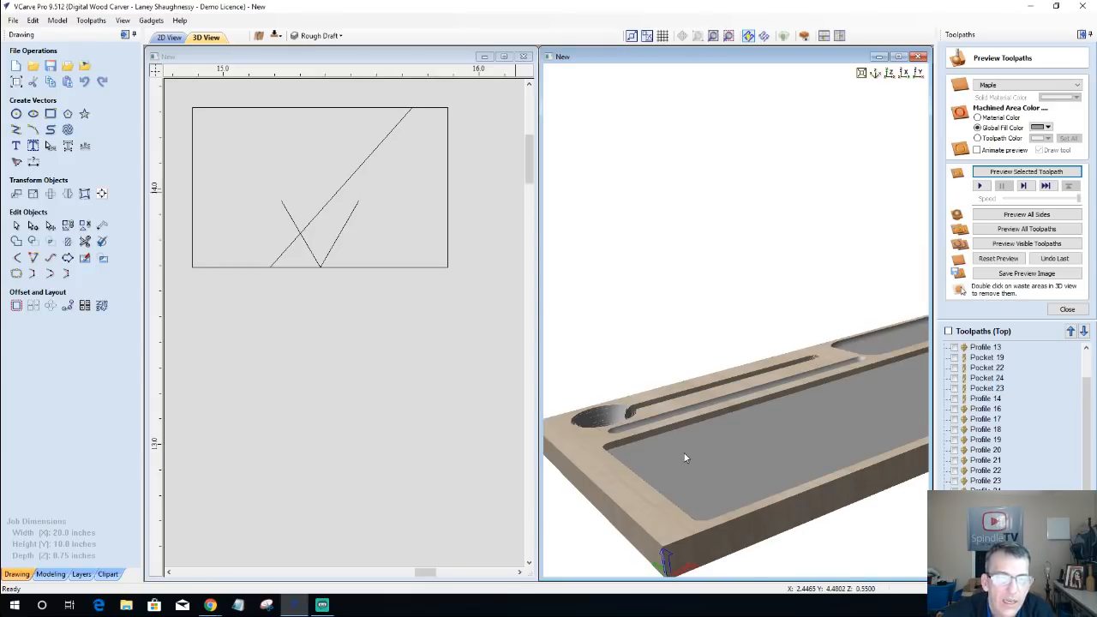
# Step: Examine the whole carved board in 3D, including the rounded-corner tray pocket and the small cutout beside it
pyautogui.scroll(-2, 686, 451)
pyautogui.moveTo(710, 448); pyautogui.dragTo(803, 421)
pyautogui.moveTo(725, 430); pyautogui.dragTo(817, 364)
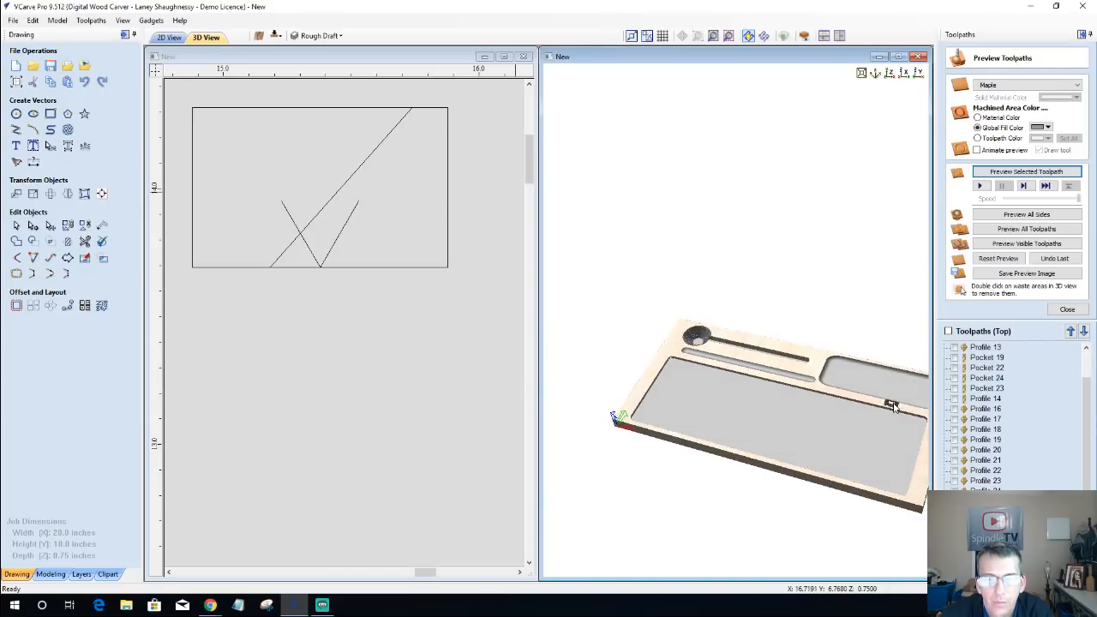
pyautogui.moveTo(728, 381); pyautogui.dragTo(817, 450)
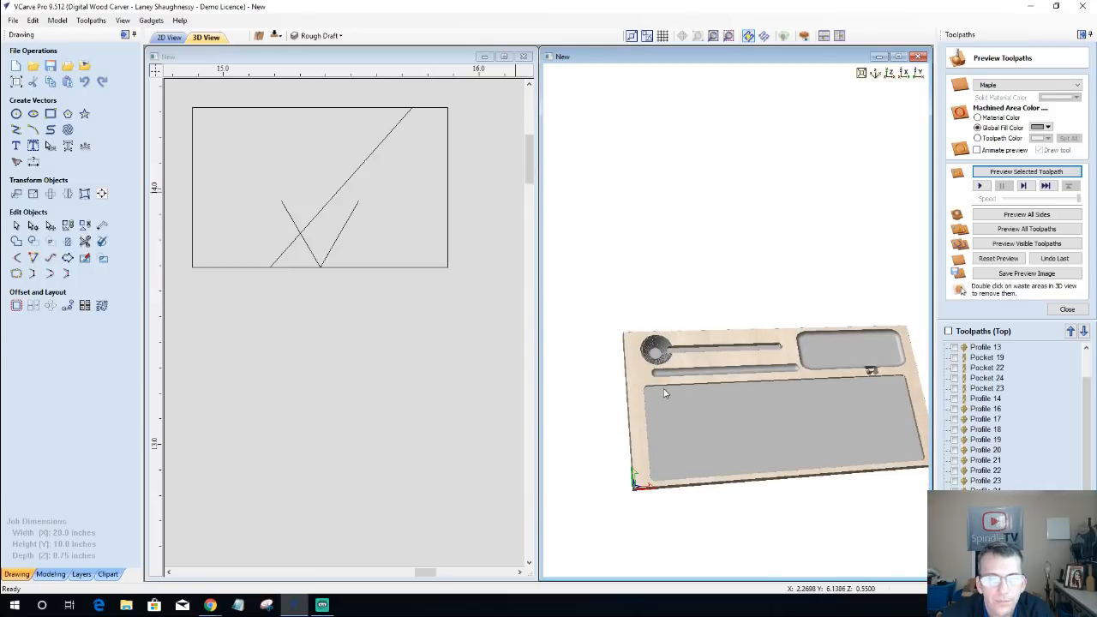
pyautogui.moveTo(821, 427); pyautogui.dragTo(813, 415)
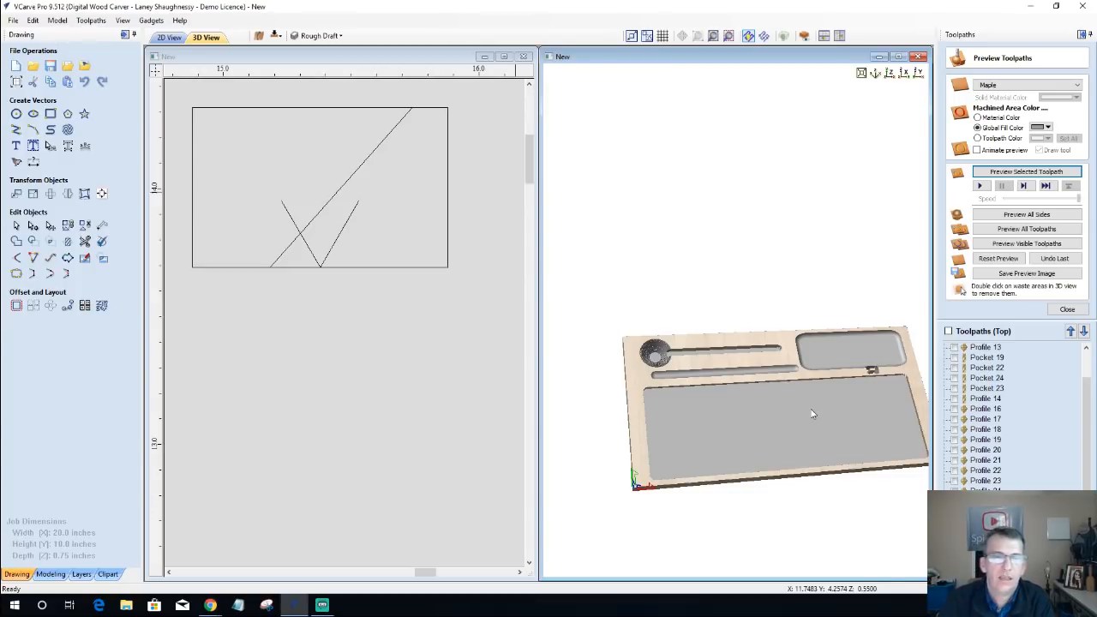
pyautogui.scroll(3, 810, 407)
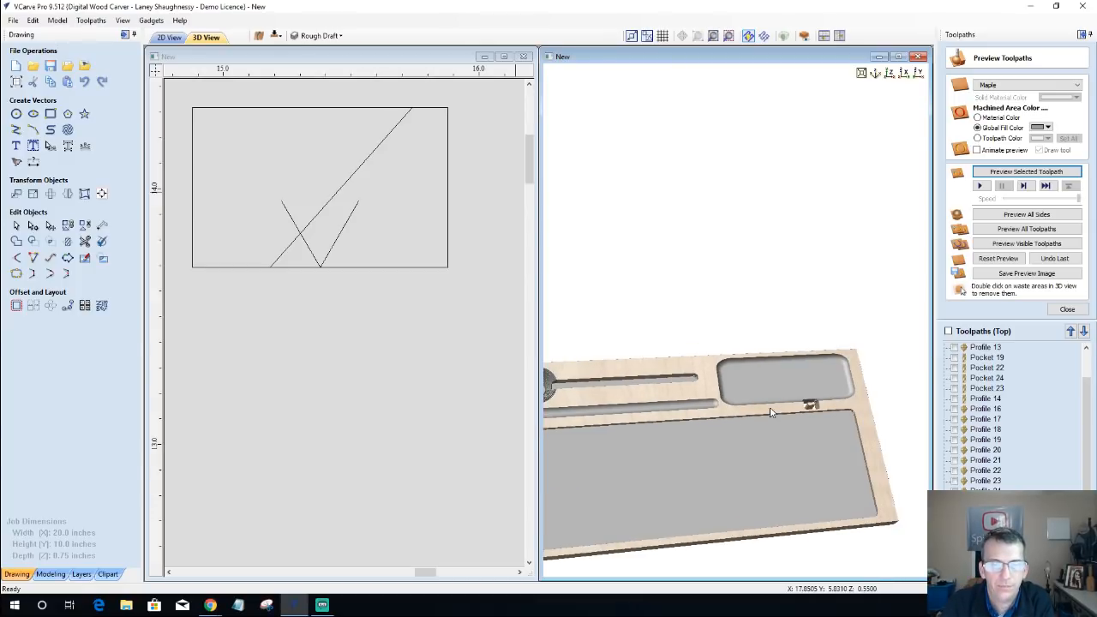
pyautogui.moveTo(771, 412); pyautogui.dragTo(733, 415, button='middle')
pyautogui.scroll(-1, 797, 415)
pyautogui.scroll(7, 791, 400)
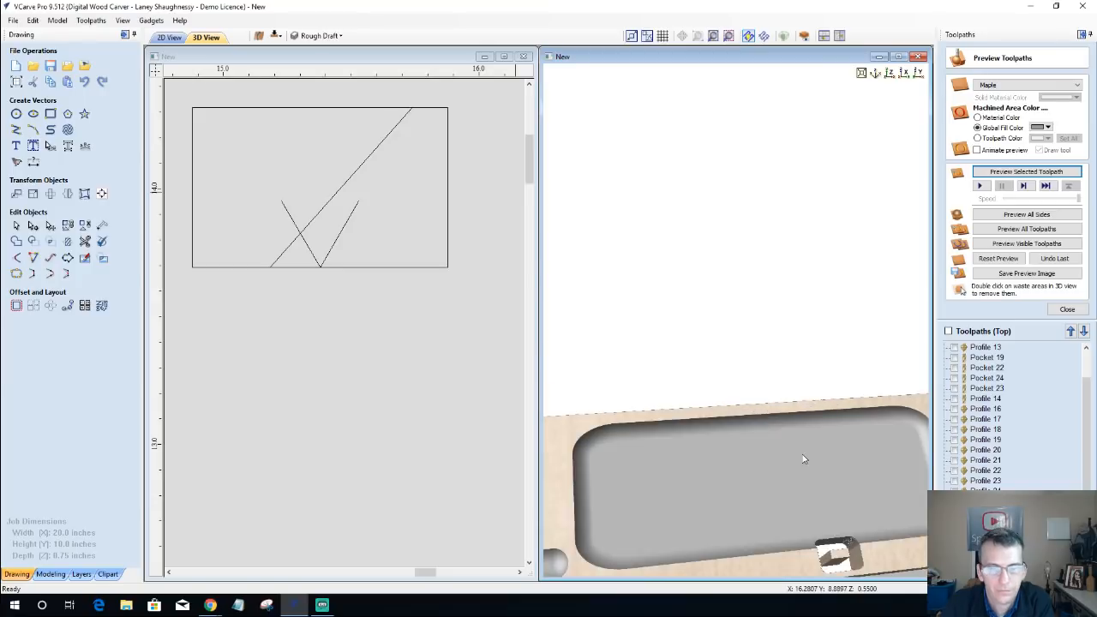
pyautogui.scroll(2, 771, 377)
pyautogui.moveTo(731, 285); pyautogui.dragTo(695, 80, button='middle')
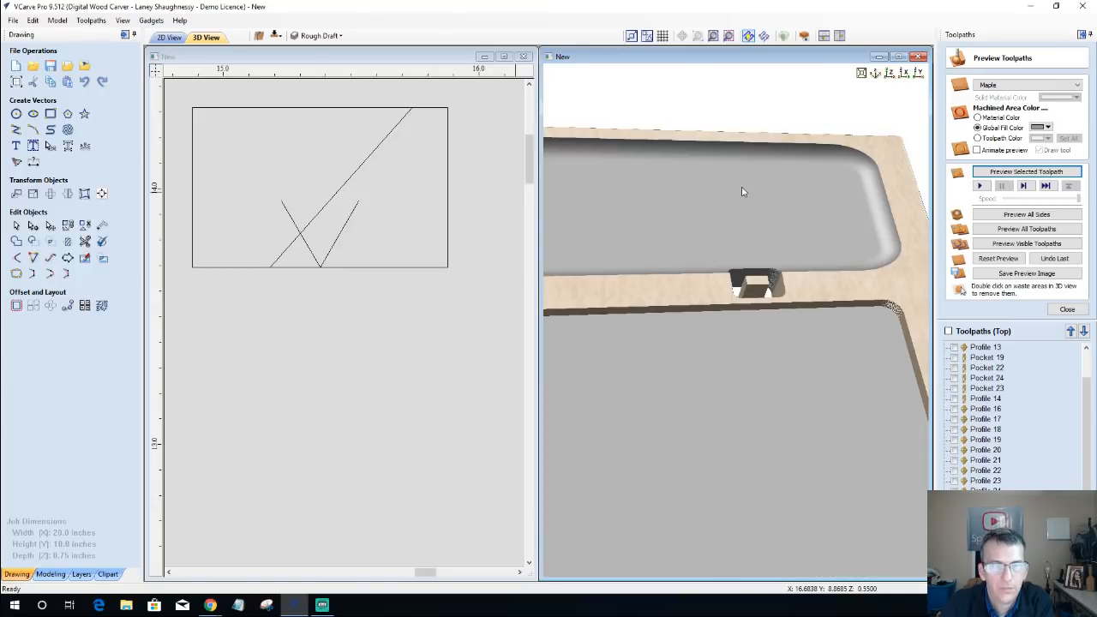
# Step: Remove the loose waste block from the small cutout below the tray pocket in the 3D preview and check the board's carved slots
pyautogui.doubleClick(747, 289)
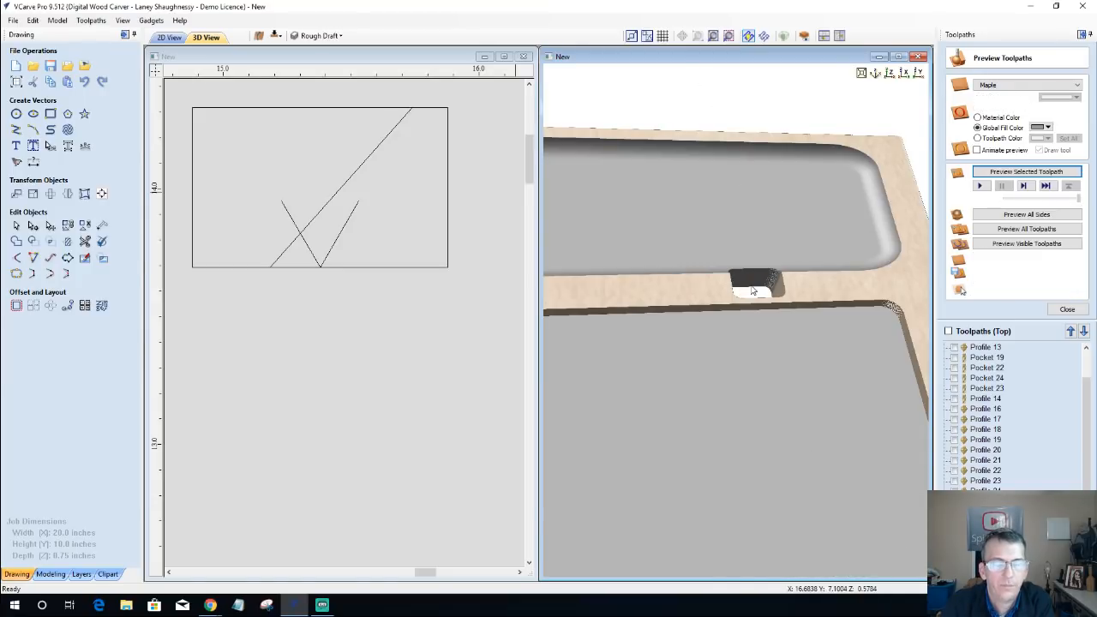
pyautogui.moveTo(708, 312); pyautogui.dragTo(725, 112, button='middle')
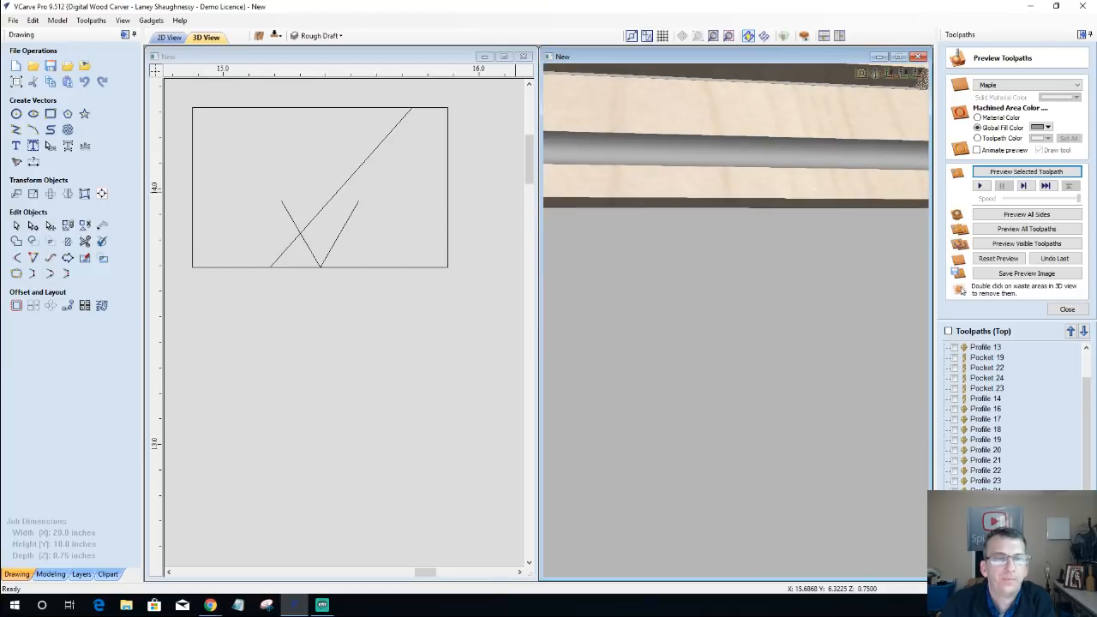
pyautogui.scroll(-4, 746, 222)
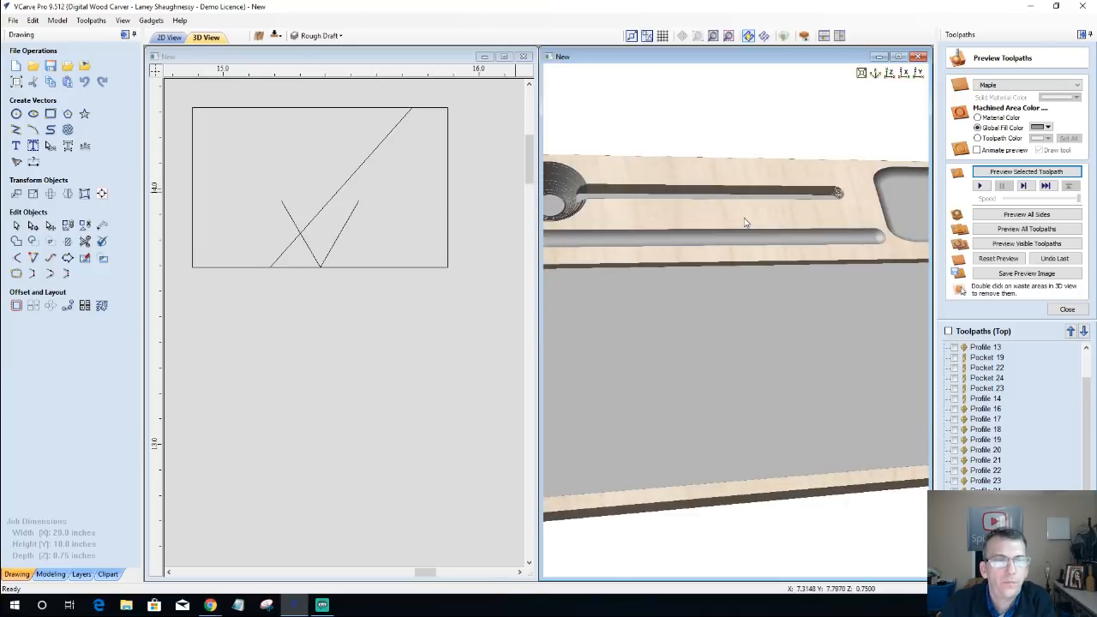
pyautogui.moveTo(745, 223); pyautogui.dragTo(699, 249)
# Step: Switch the job to its bottom side and simulate all of that side's toolpaths on the blank face
pyautogui.click(275, 36)
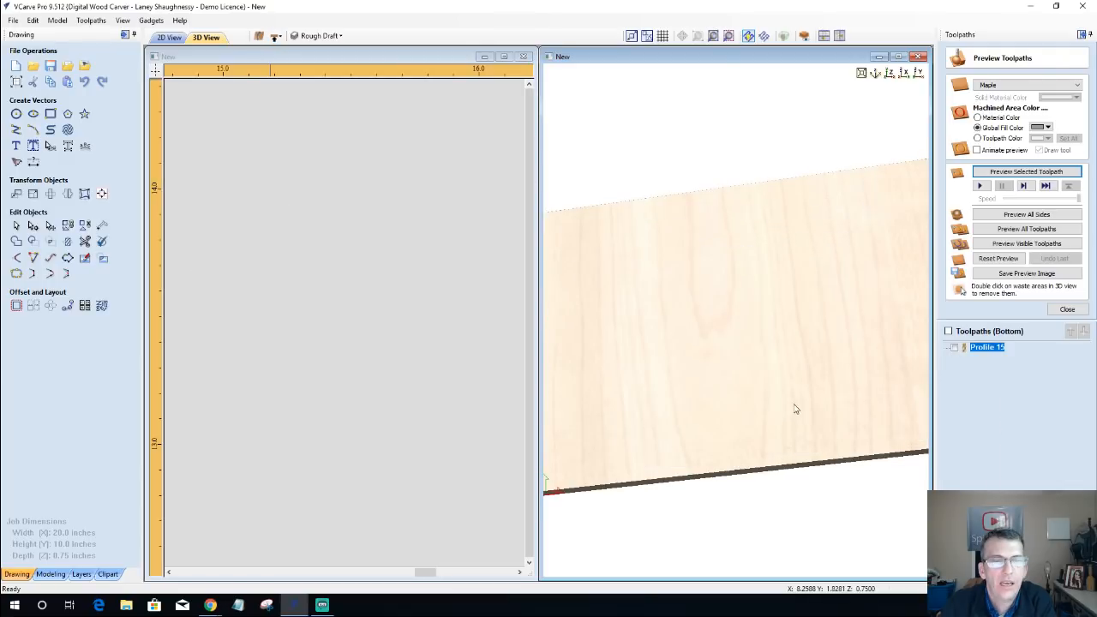
pyautogui.scroll(-5, 771, 372)
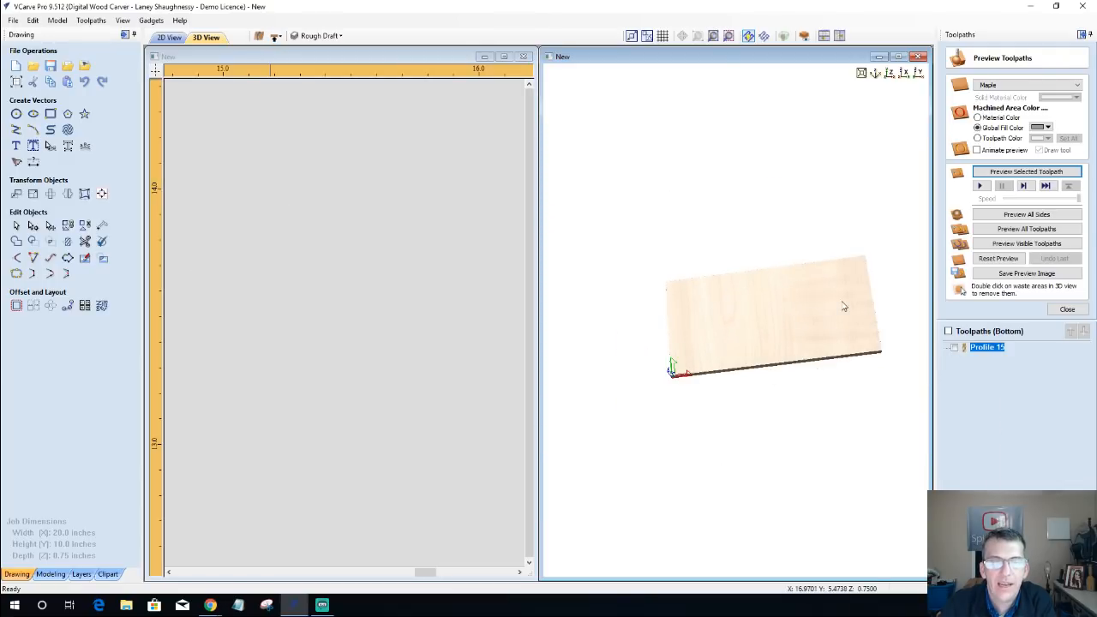
pyautogui.scroll(2, 843, 306)
pyautogui.scroll(-1, 843, 306)
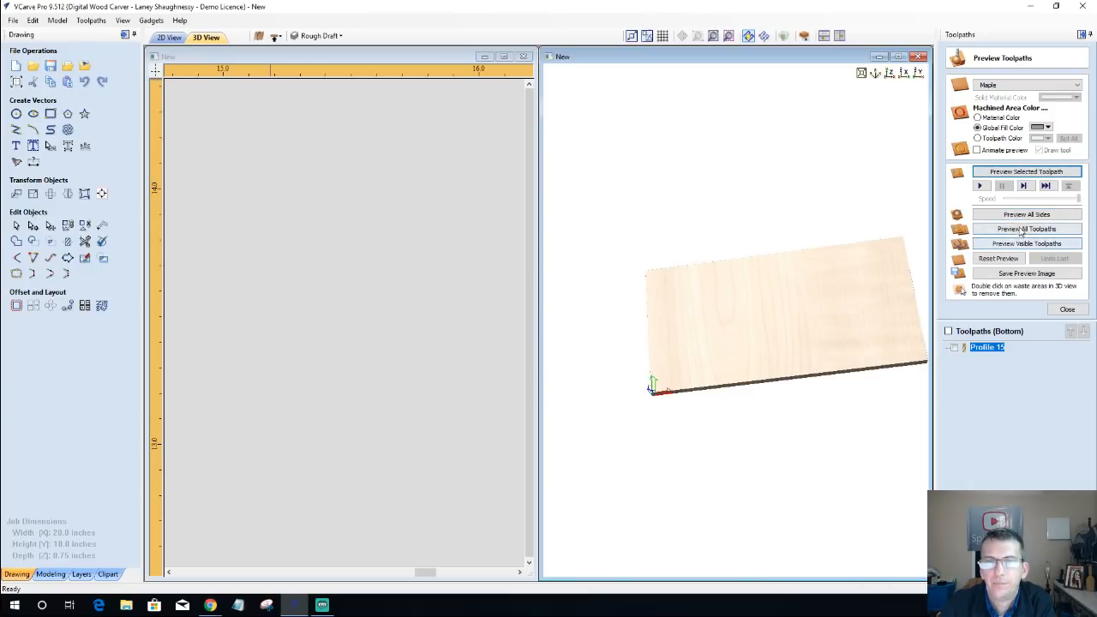
pyautogui.click(1021, 233)
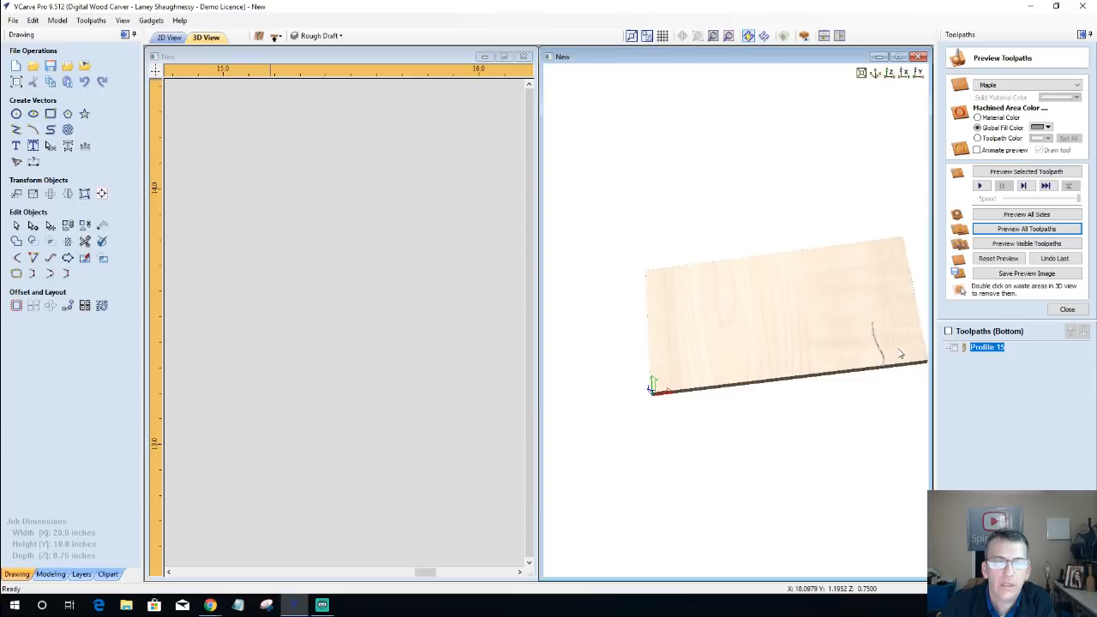
pyautogui.scroll(3, 895, 355)
pyautogui.scroll(-3, 846, 355)
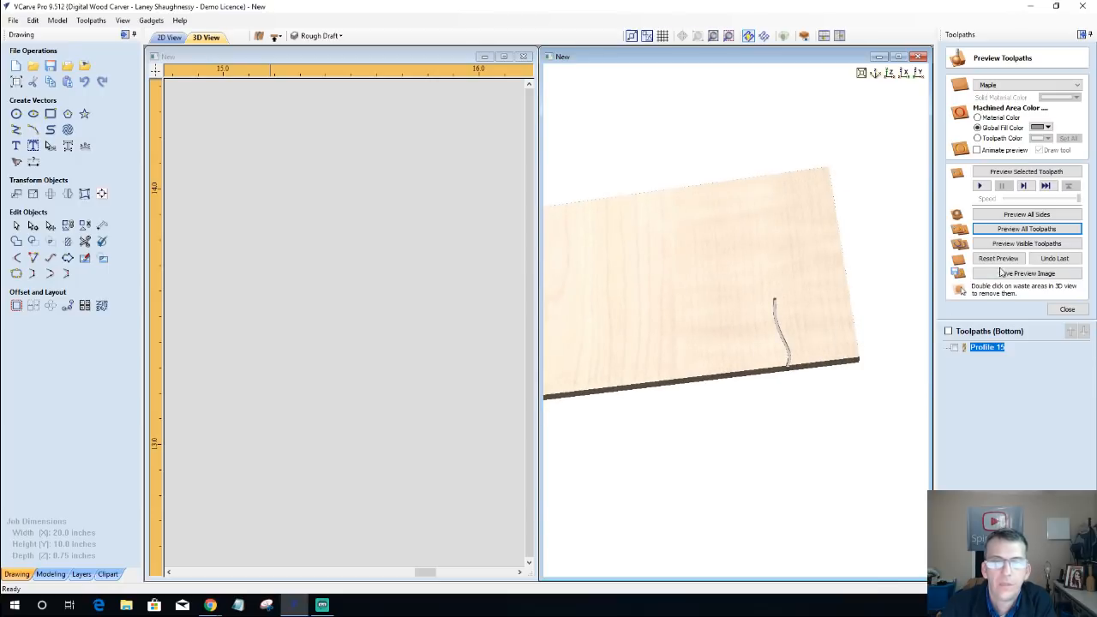
# Step: Compare the top and bottom sides, then turn on the combined two-sided 3D view on the bottom side
pyautogui.click(275, 36)
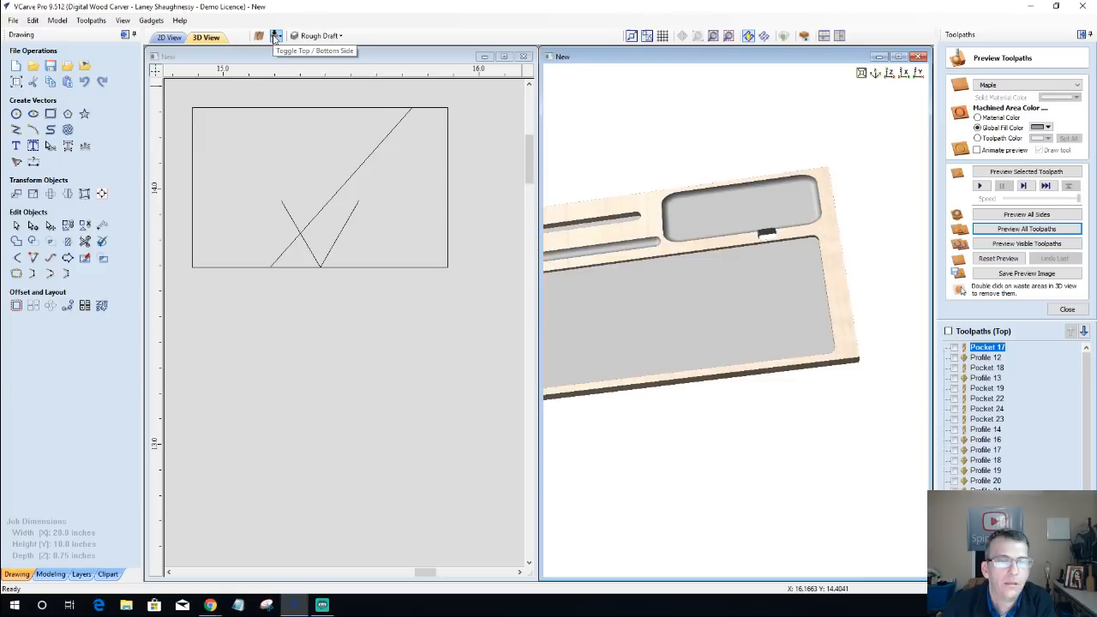
pyautogui.click(275, 37)
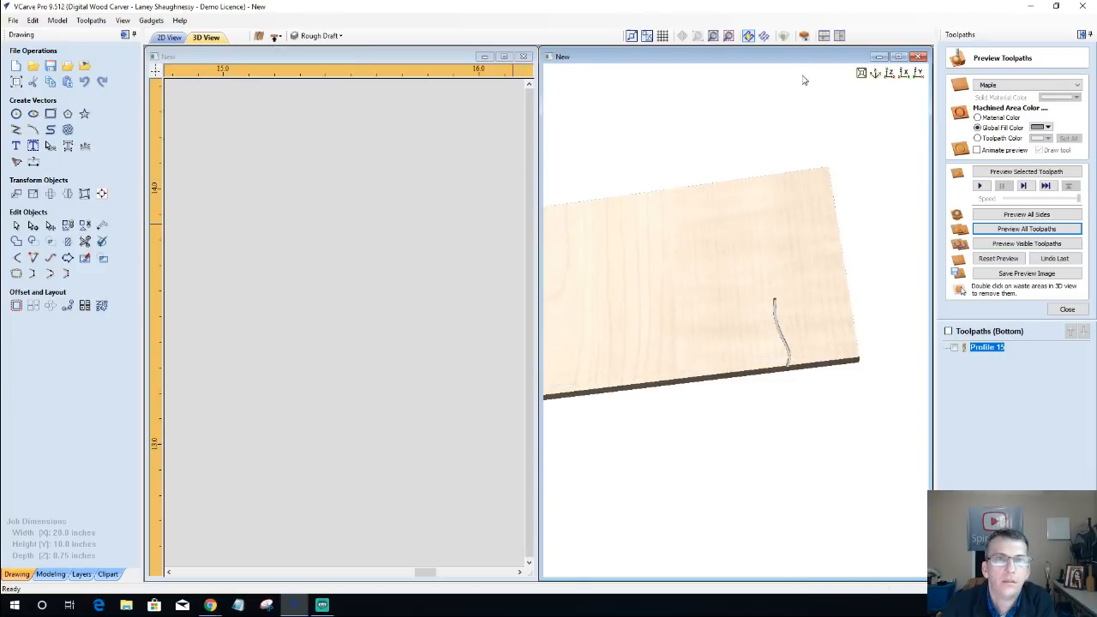
pyautogui.click(804, 36)
pyautogui.scroll(-3, 805, 275)
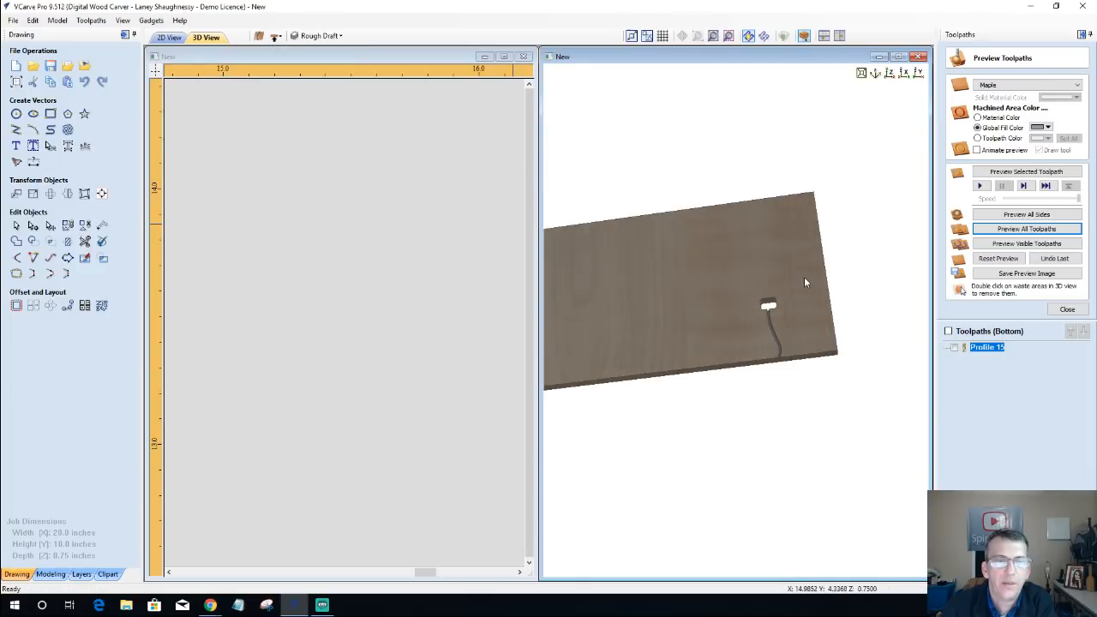
# Step: Maximize the 3D view and rotate the two-sided board to inspect the carved pockets, slots and cutout
pyautogui.moveTo(742, 173); pyautogui.dragTo(767, 274)
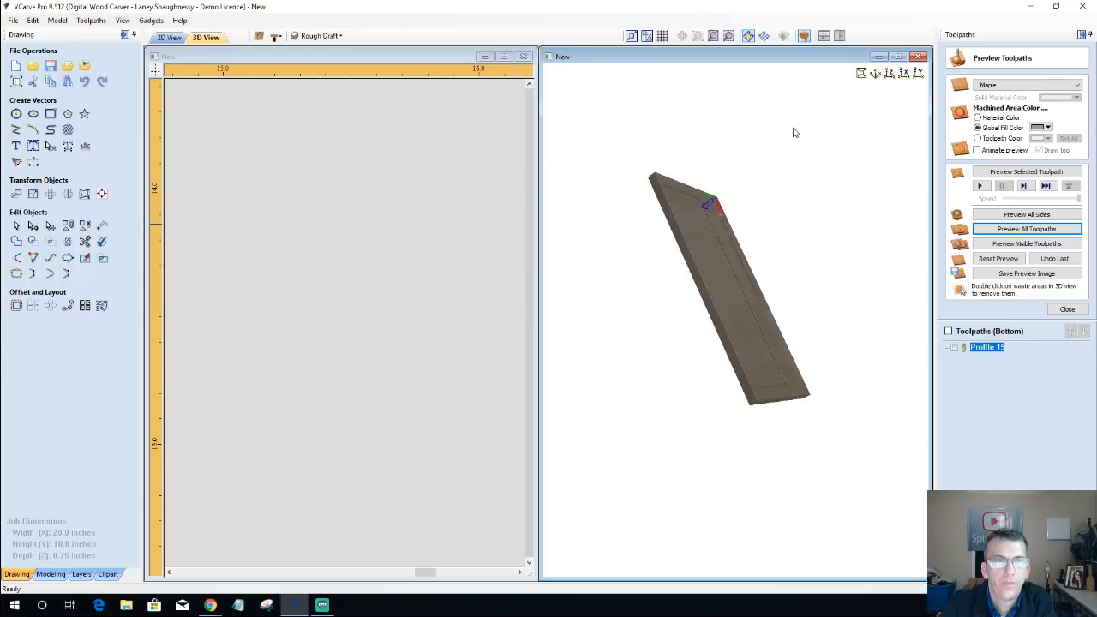
pyautogui.click(899, 56)
pyautogui.moveTo(469, 172); pyautogui.dragTo(572, 349)
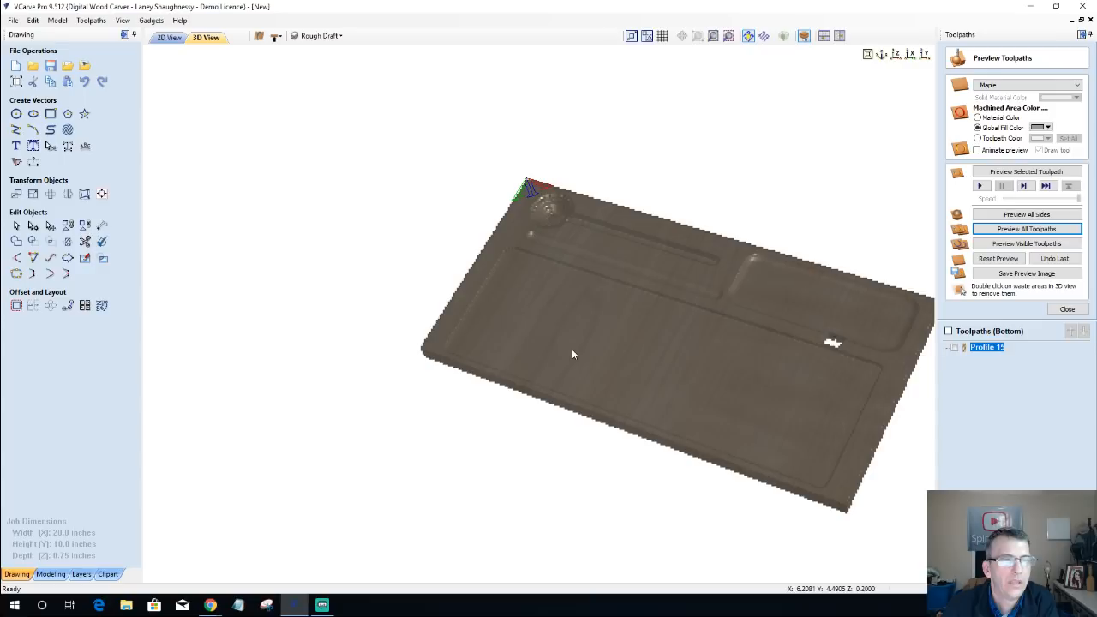
pyautogui.scroll(2, 654, 245)
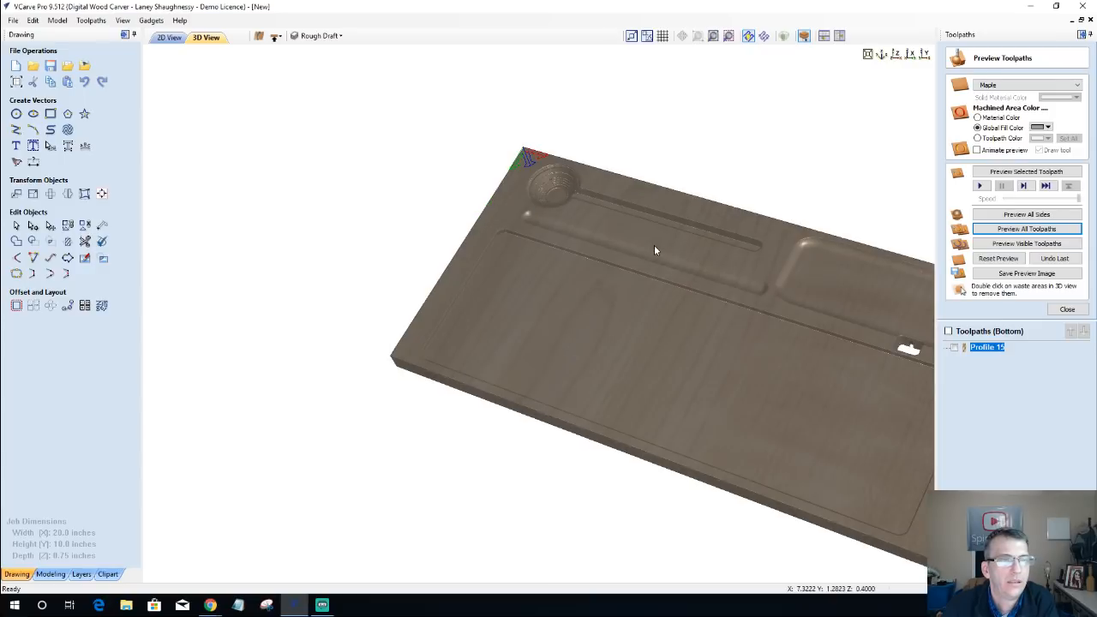
pyautogui.scroll(-2, 537, 276)
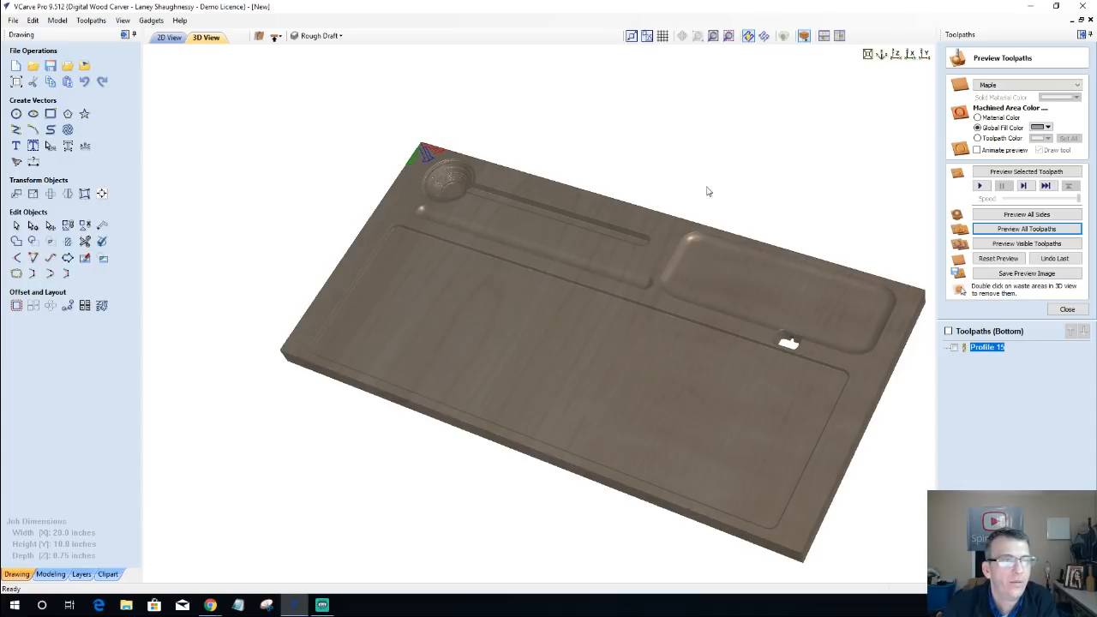
# Step: Hide the Rough Draft layer, showing the Original Concept vectors instead, and open the 2D view on the top side
pyautogui.click(320, 36)
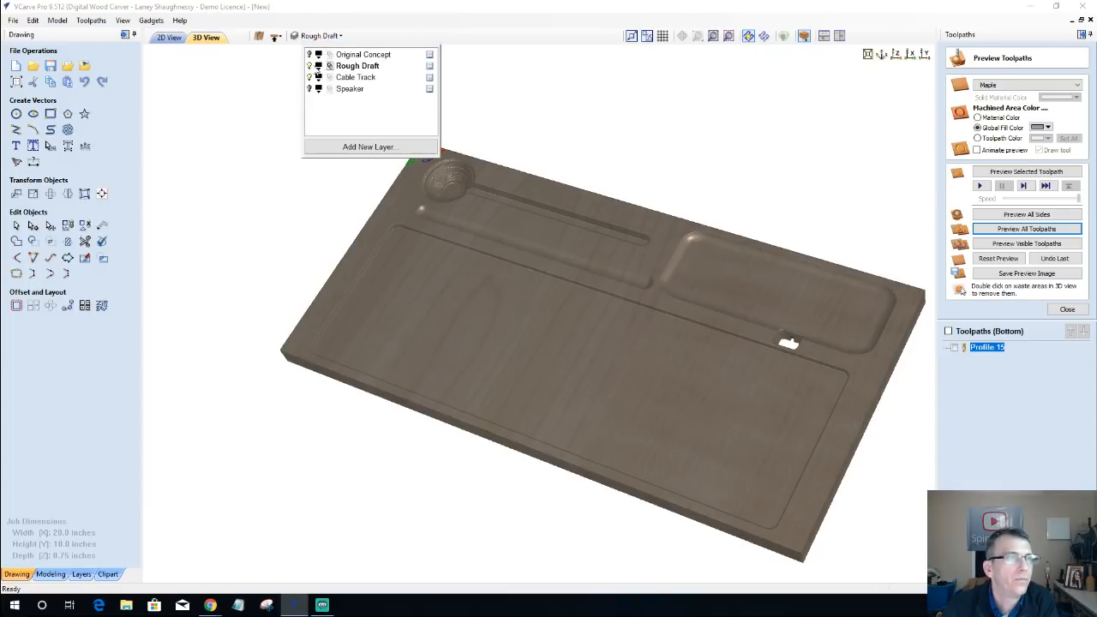
pyautogui.click(309, 66)
pyautogui.click(171, 39)
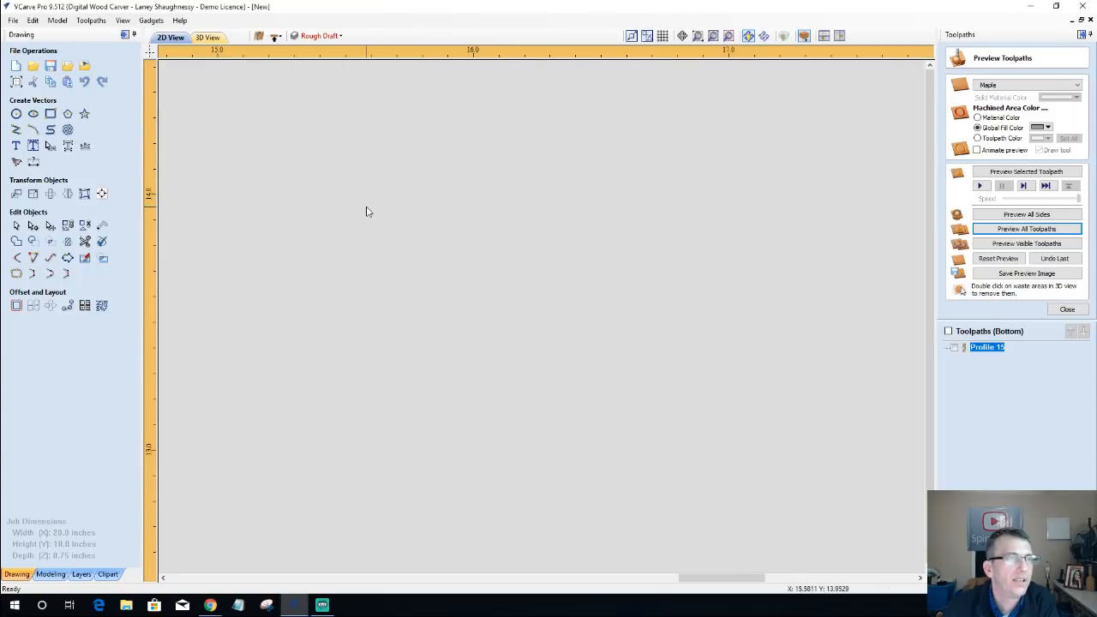
pyautogui.scroll(-12, 385, 242)
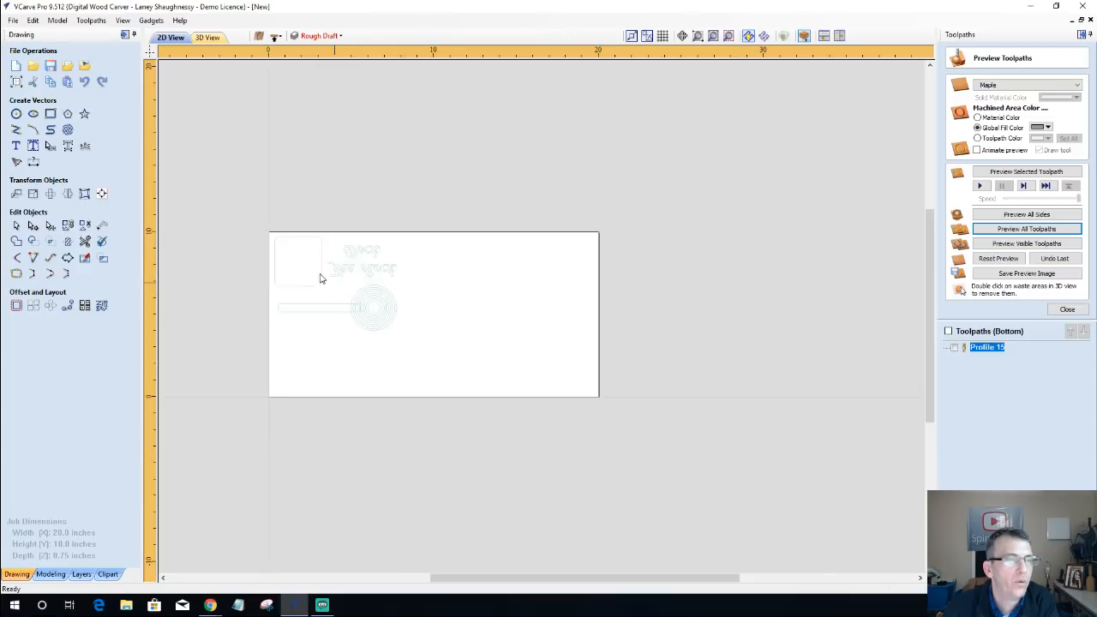
pyautogui.scroll(5, 315, 275)
pyautogui.click(276, 38)
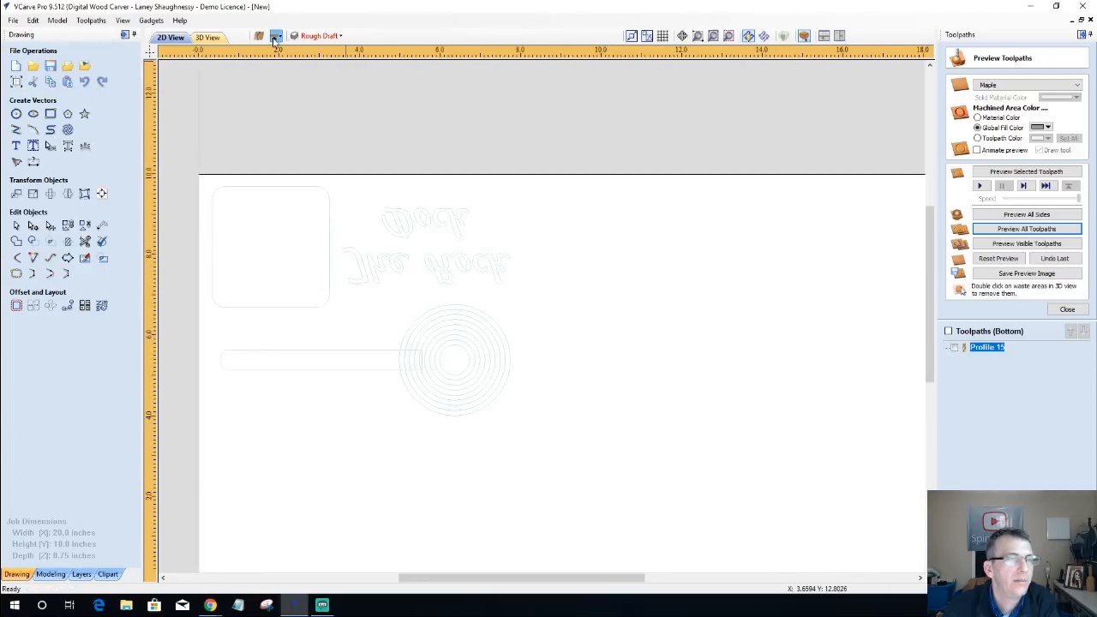
# Step: Examine the original concept layout with its "The Rock Dock" lettering, concentric circles, slot and rounded square
pyautogui.scroll(-1, 396, 418)
pyautogui.scroll(-4, 396, 419)
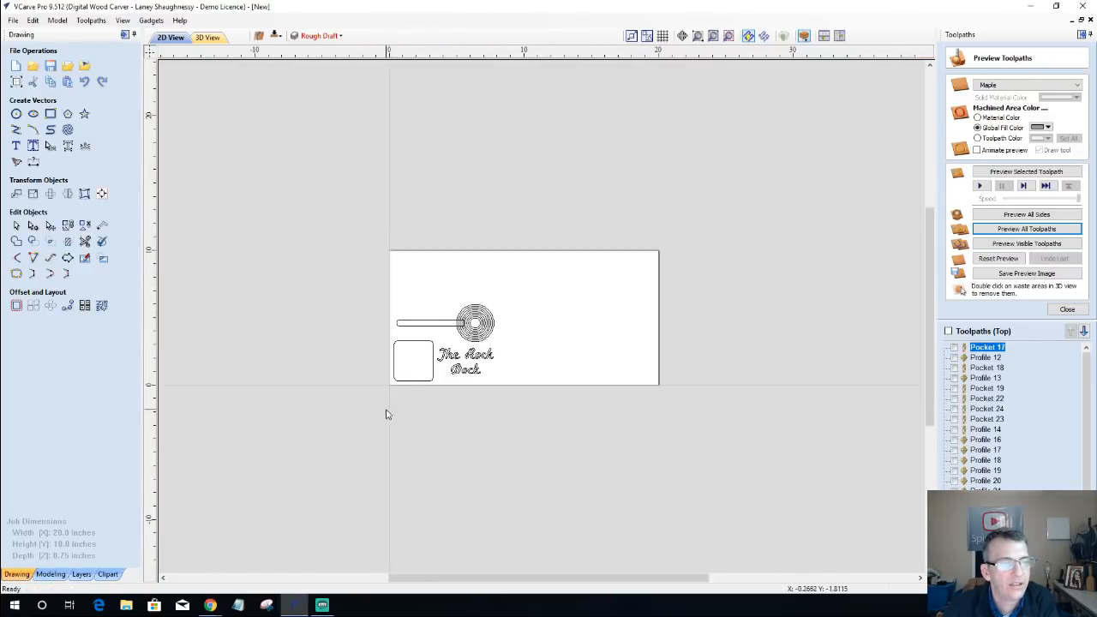
pyautogui.scroll(7, 434, 392)
pyautogui.moveTo(506, 335); pyautogui.dragTo(498, 351, button='middle')
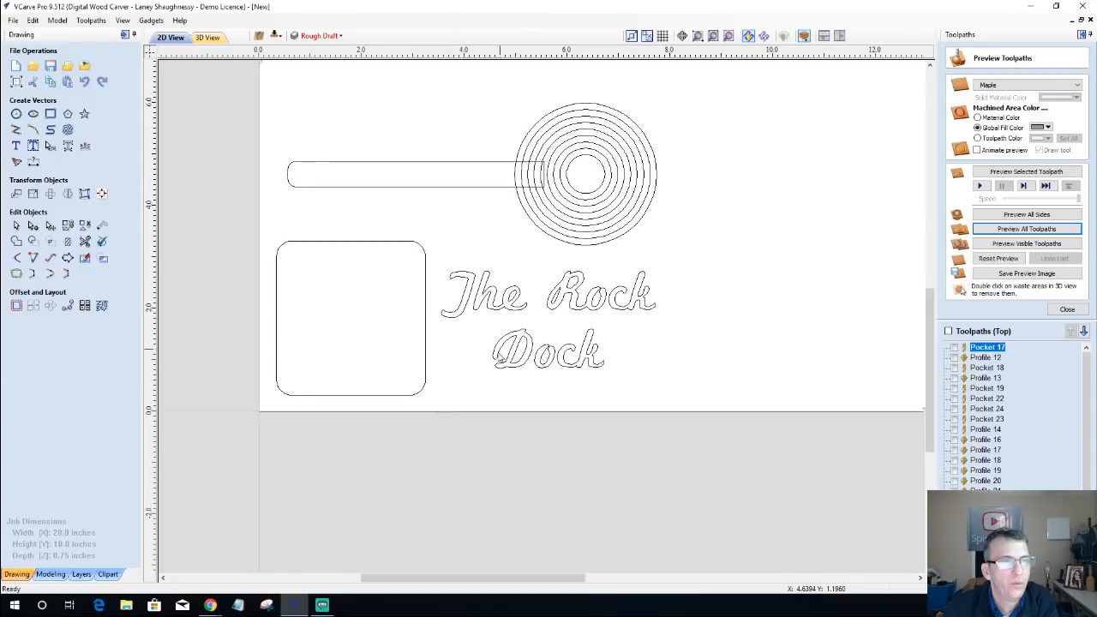
pyautogui.scroll(-3, 501, 359)
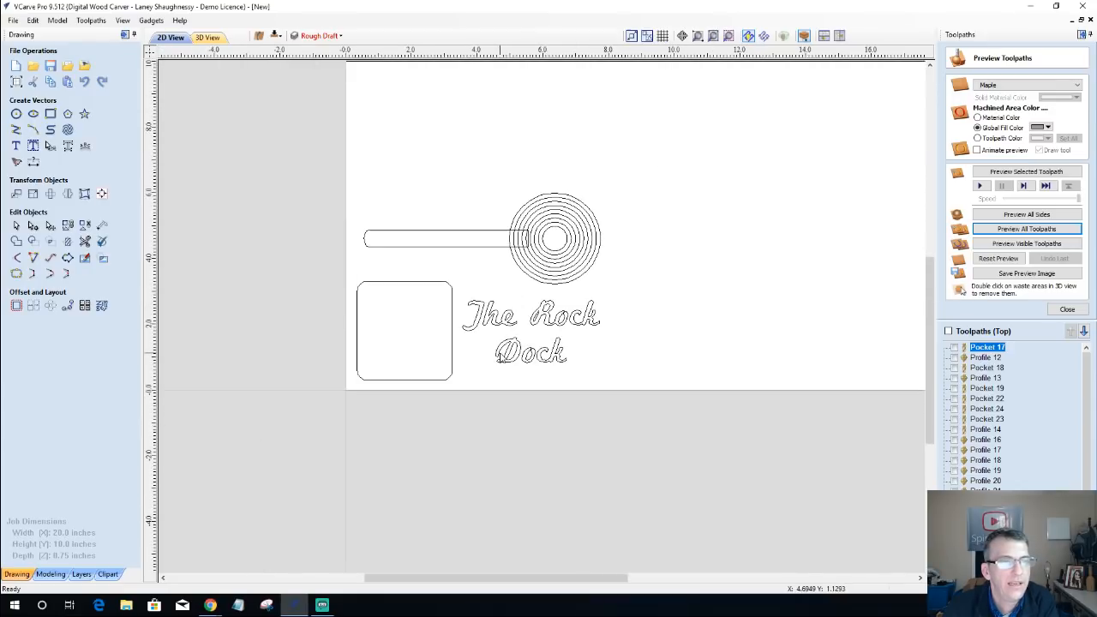
pyautogui.scroll(-1, 572, 345)
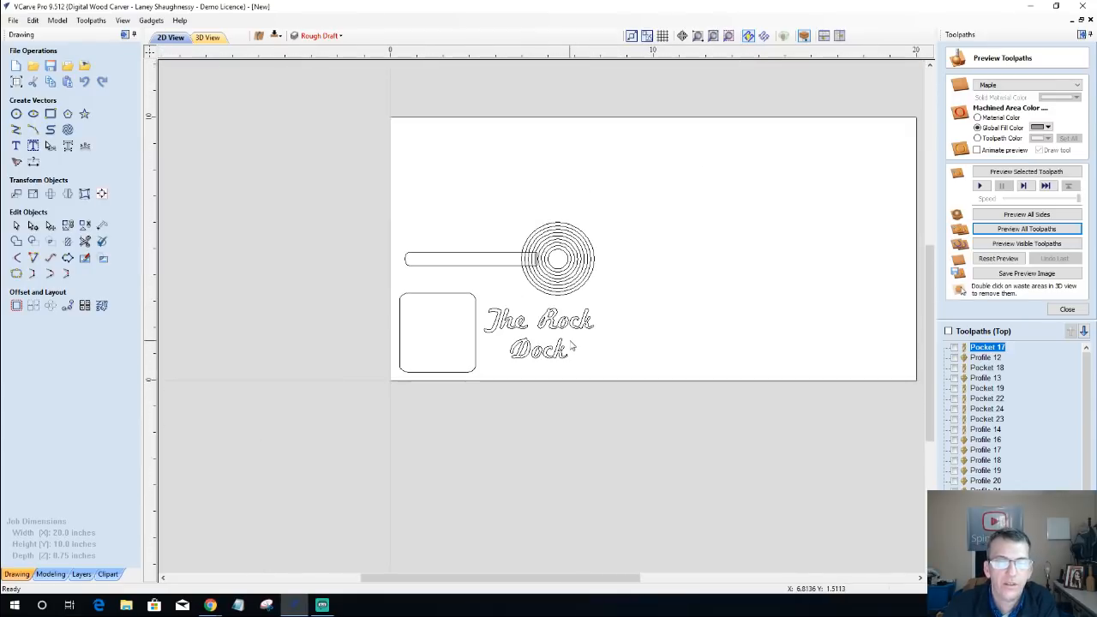
# Step: Review the finished two-sided board in 3D, from the underside cable track to the top's speaker hole, slots, tray pocket and large recess
pyautogui.click(208, 37)
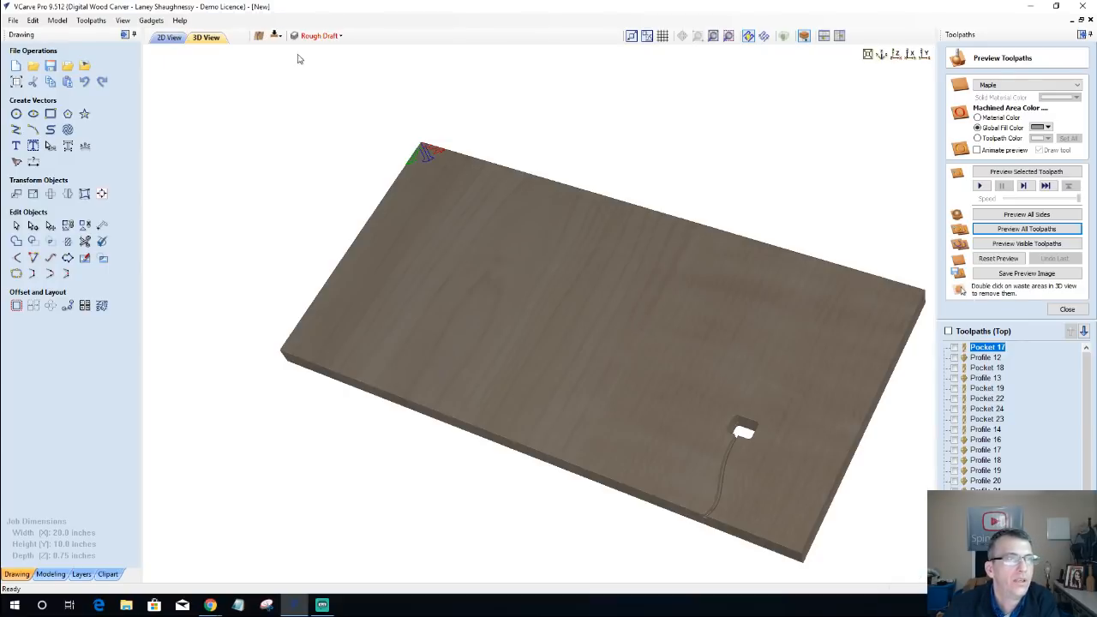
pyautogui.moveTo(420, 444); pyautogui.dragTo(442, 254)
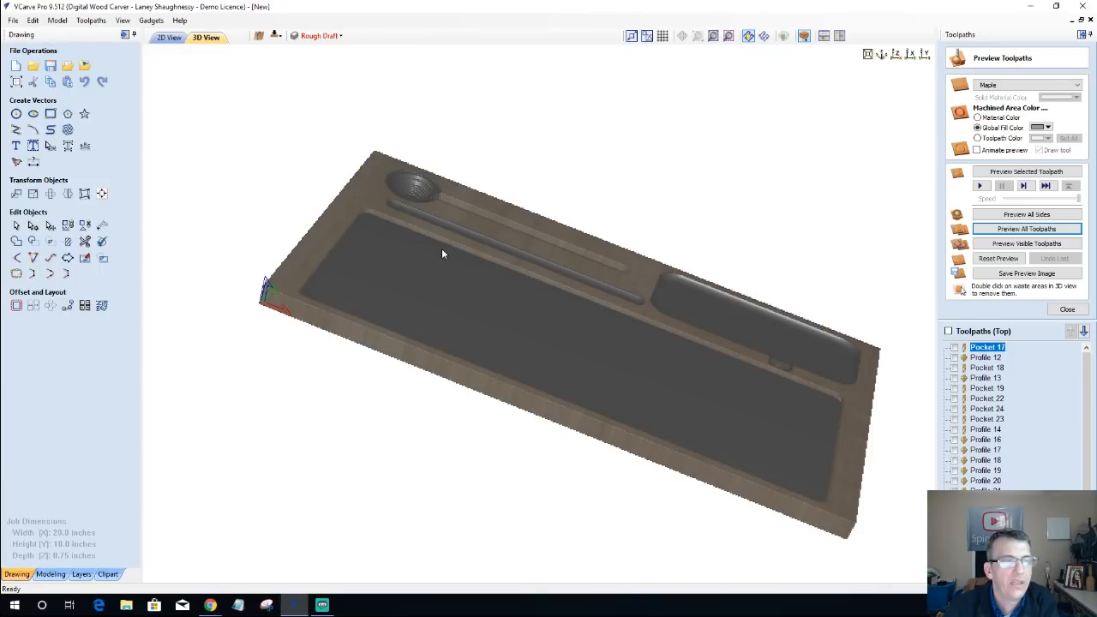
pyautogui.moveTo(394, 311); pyautogui.dragTo(377, 337)
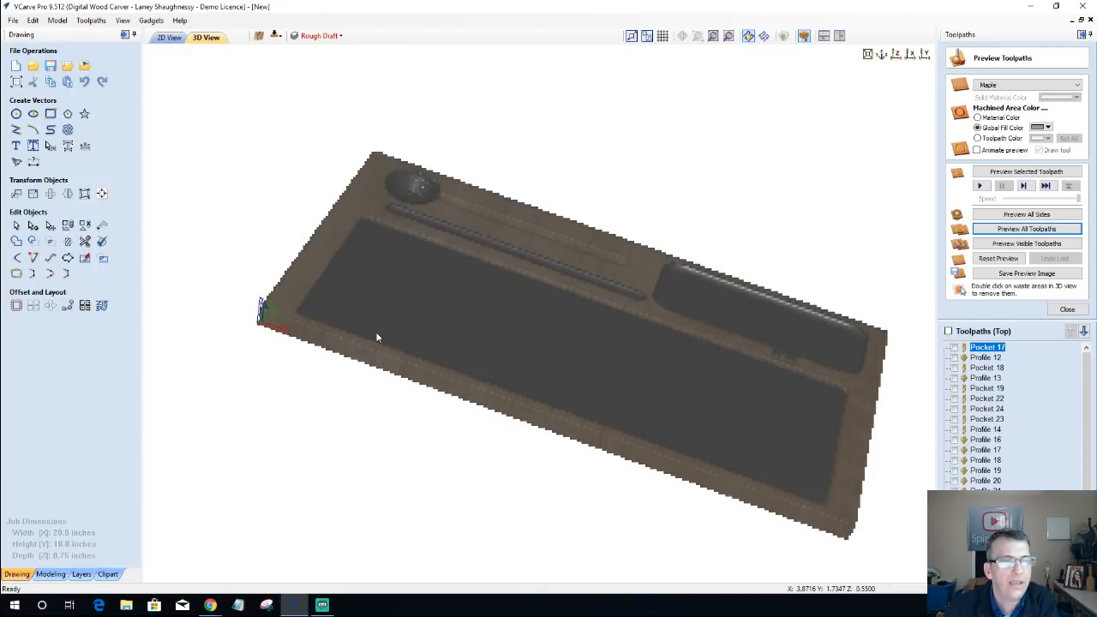
pyautogui.moveTo(359, 271); pyautogui.dragTo(353, 276)
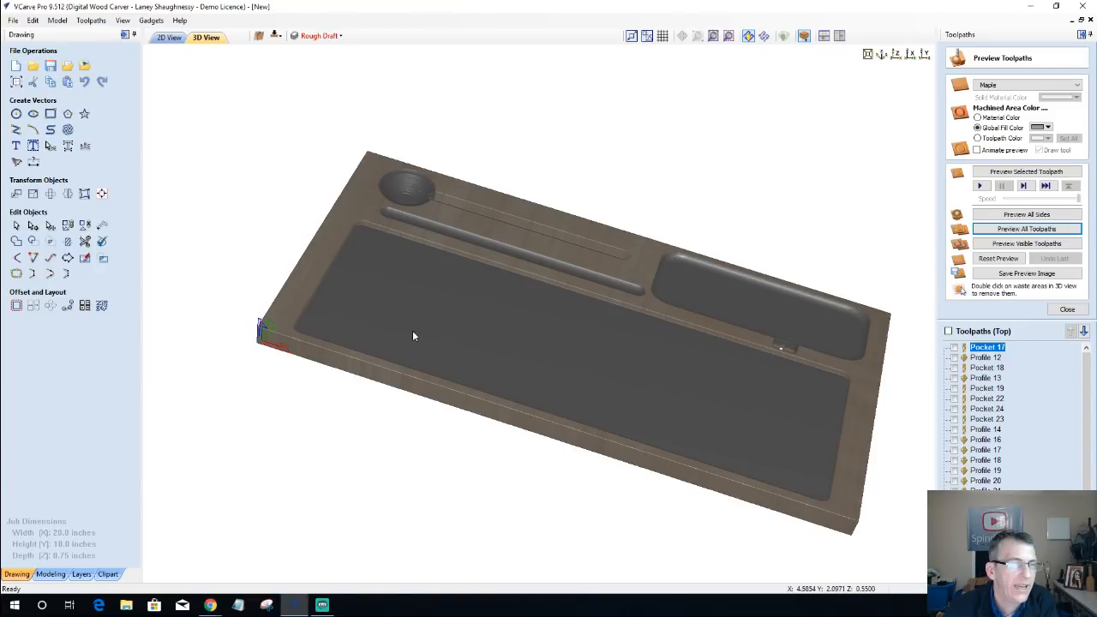
pyautogui.moveTo(413, 336); pyautogui.dragTo(849, 342)
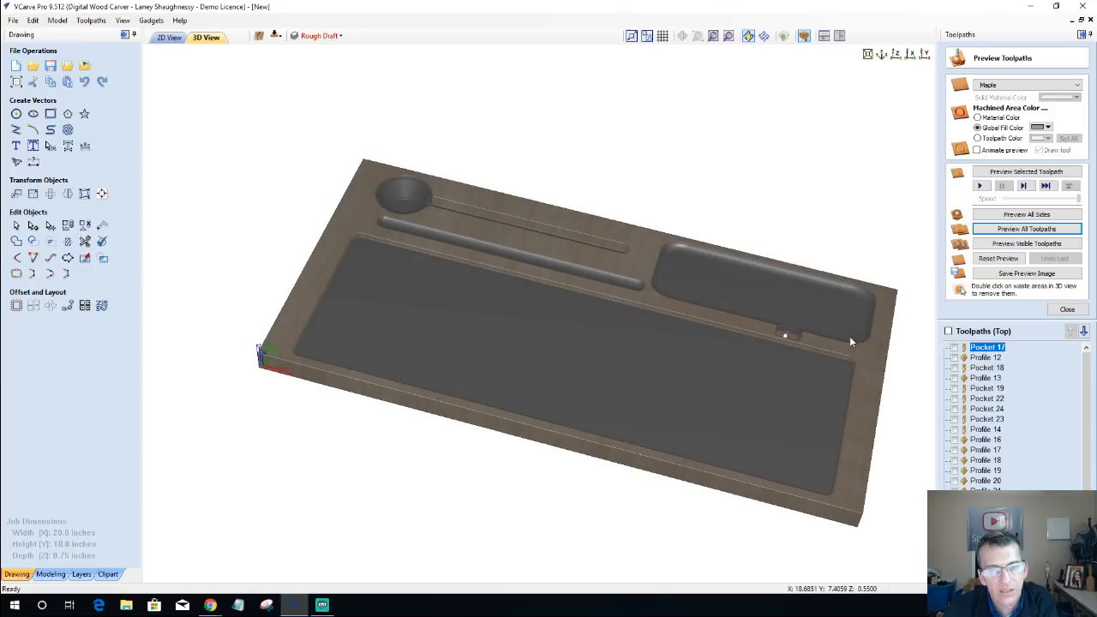
pyautogui.moveTo(368, 251); pyautogui.dragTo(357, 289)
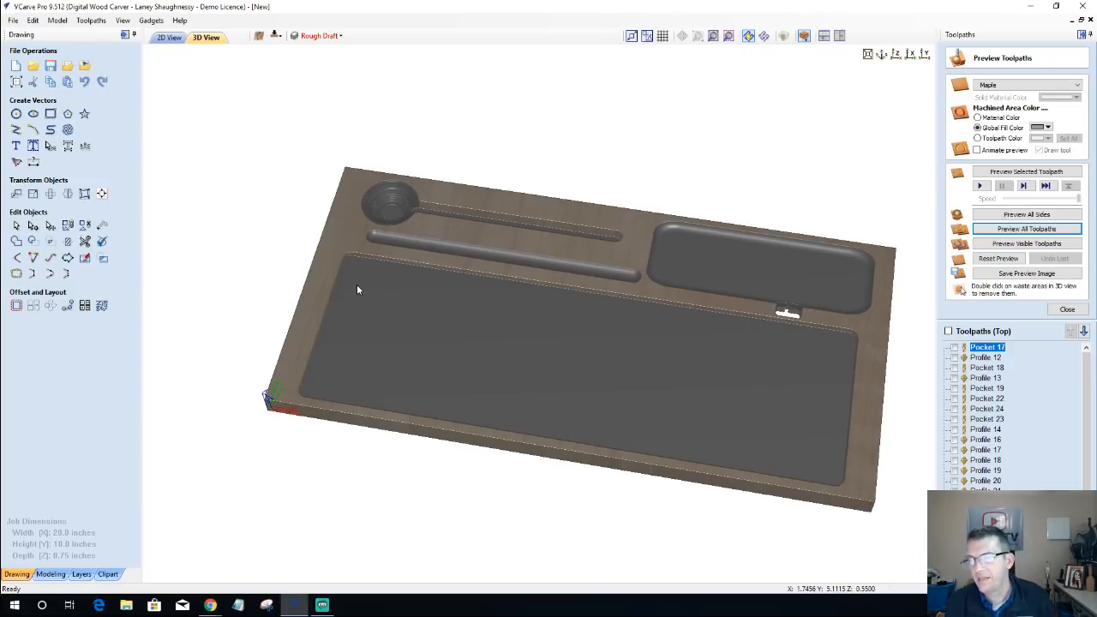
pyautogui.moveTo(354, 277); pyautogui.dragTo(364, 311)
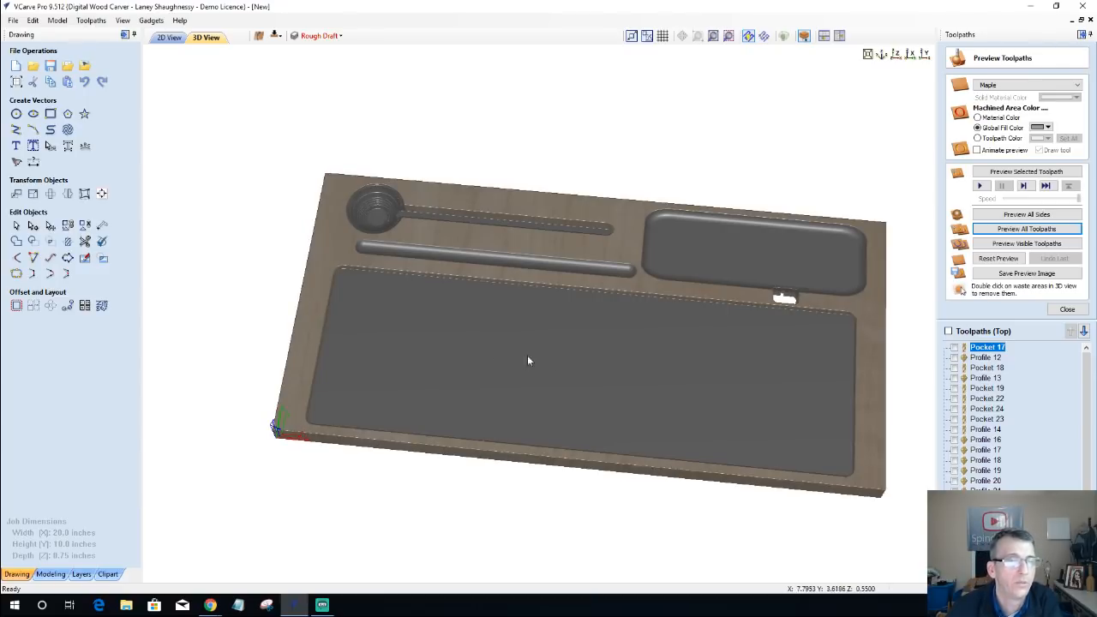
pyautogui.moveTo(871, 383); pyautogui.dragTo(873, 372)
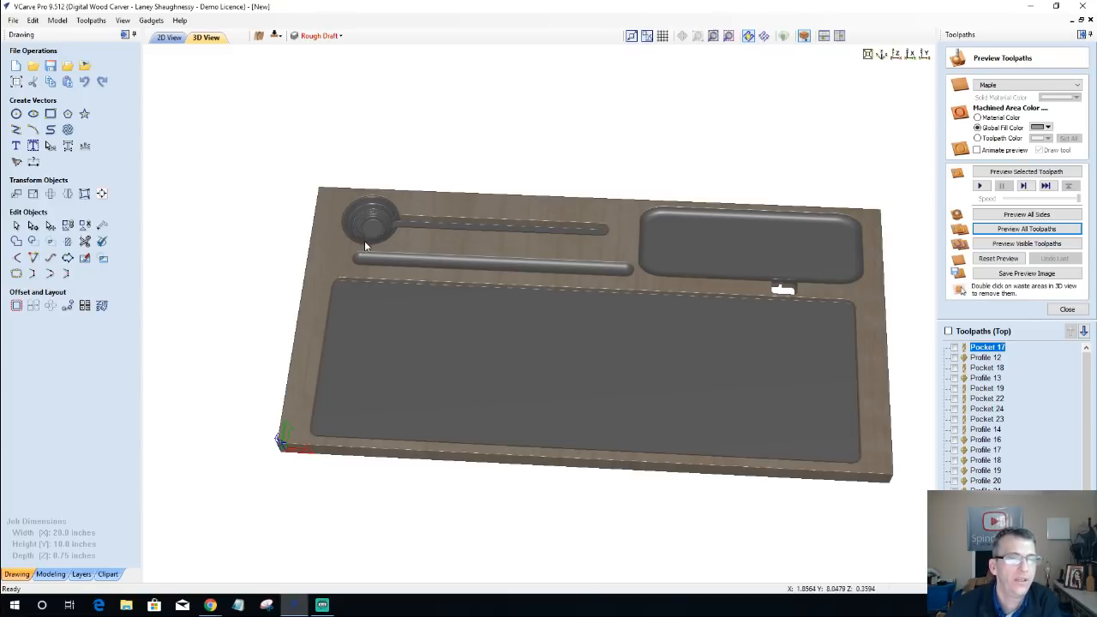
pyautogui.moveTo(595, 236); pyautogui.dragTo(588, 308)
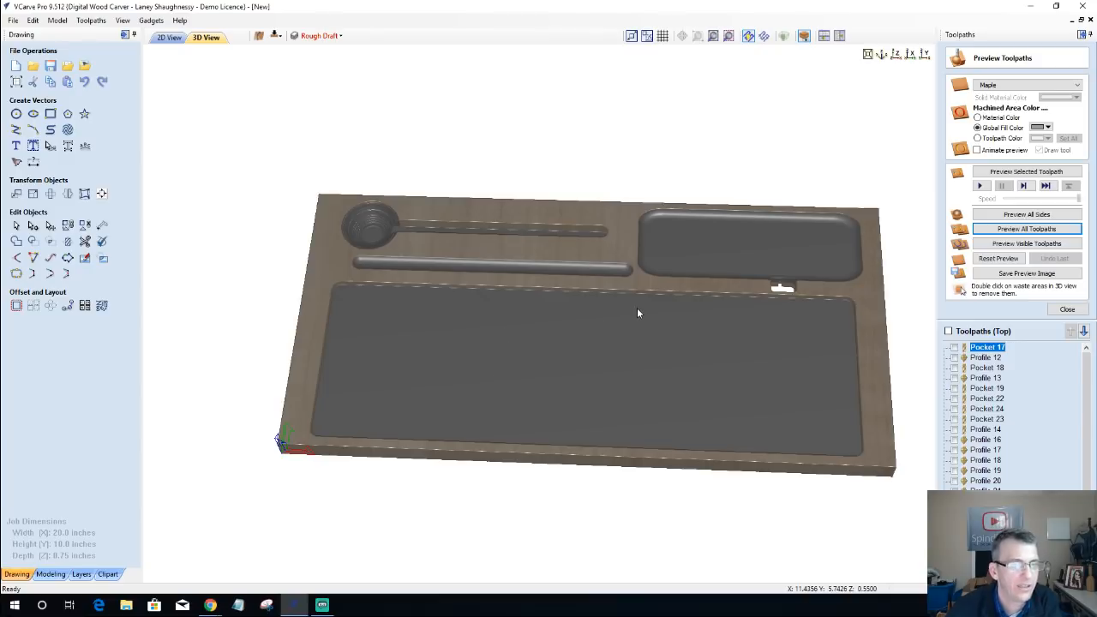
pyautogui.moveTo(644, 310); pyautogui.dragTo(645, 311)
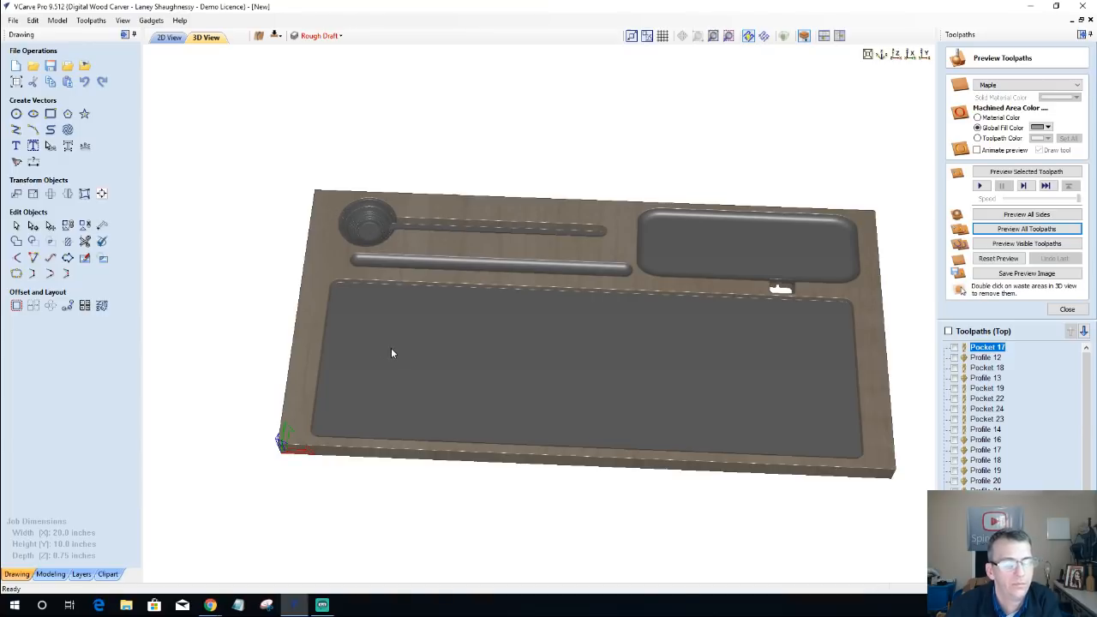
pyautogui.scroll(-2, 394, 353)
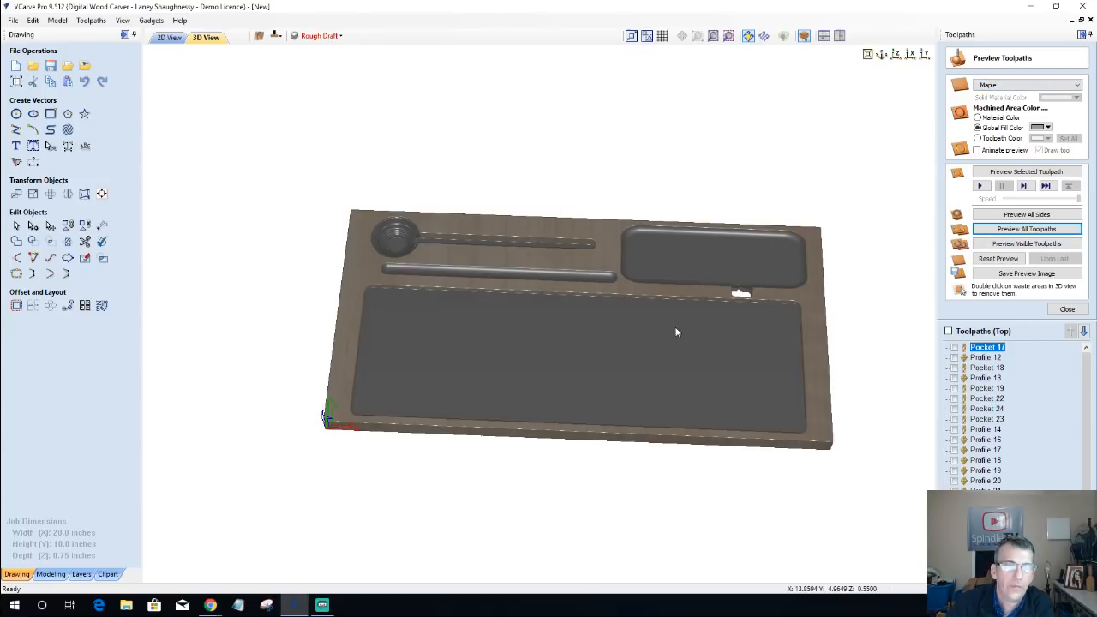
pyautogui.scroll(2, 676, 333)
pyautogui.scroll(2, 677, 332)
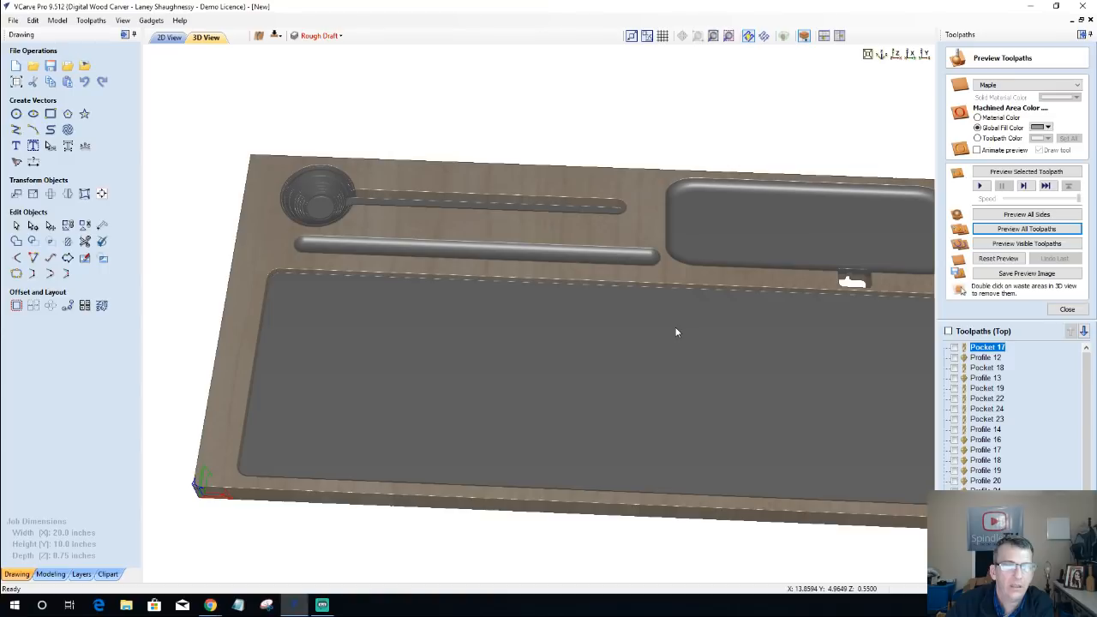
# Step: Inspect the machined board in 3D from its pocketed top to the cable channel and through-cutout on the underside, and back
pyautogui.scroll(2, 605, 297)
pyautogui.moveTo(591, 287)
pyautogui.mouseDown(button='middle')
pyautogui.moveTo(576, 276)
pyautogui.moveTo(609, 284)
pyautogui.mouseUp(button='middle')
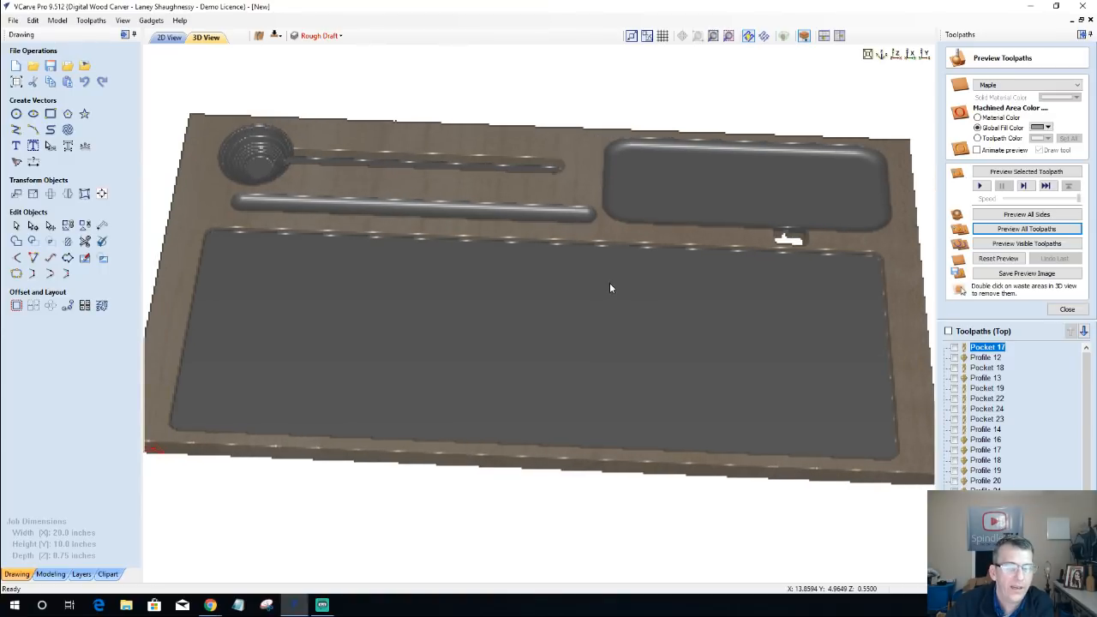
pyautogui.scroll(-1, 609, 288)
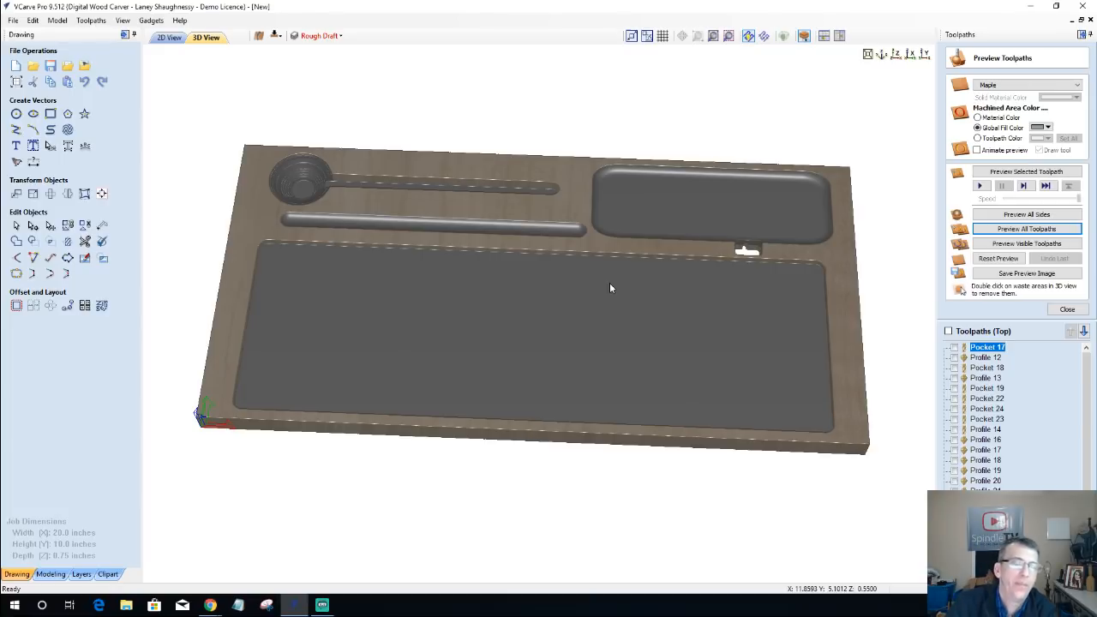
pyautogui.moveTo(609, 288)
pyautogui.mouseDown()
pyautogui.moveTo(695, 266)
pyautogui.moveTo(420, 225)
pyautogui.moveTo(873, 247)
pyautogui.mouseUp()
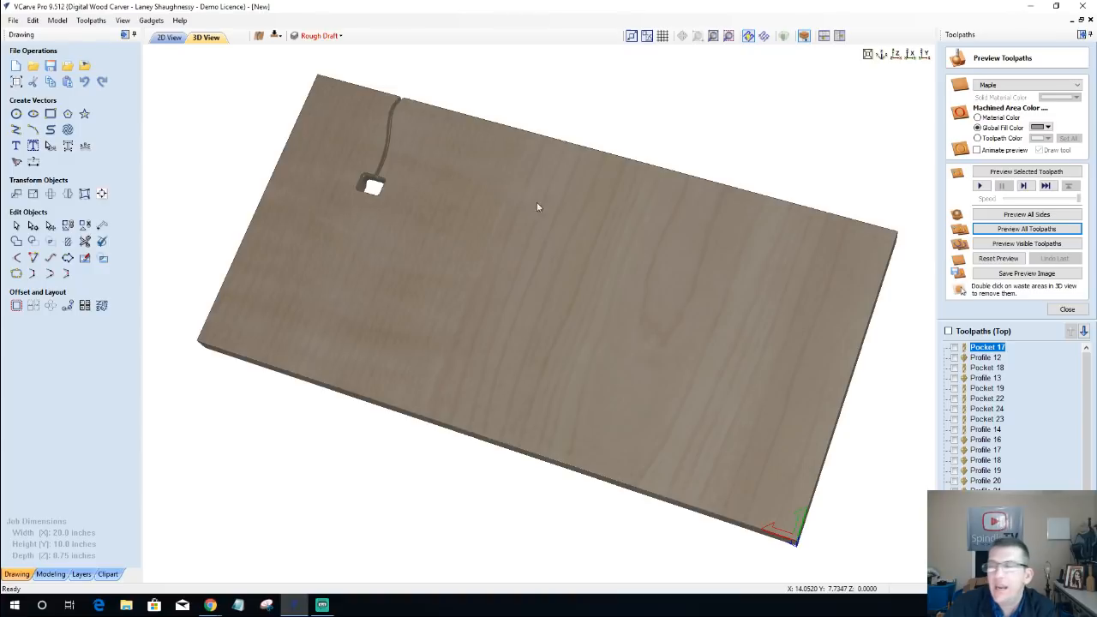
pyautogui.moveTo(536, 202); pyautogui.dragTo(544, 206)
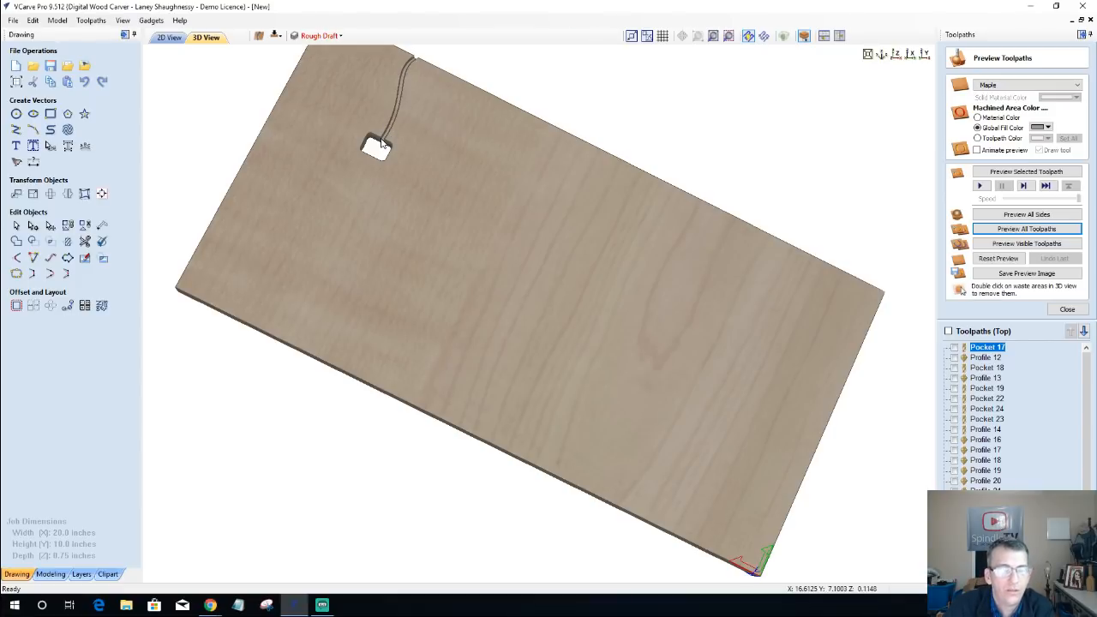
pyautogui.moveTo(434, 127); pyautogui.dragTo(427, 138)
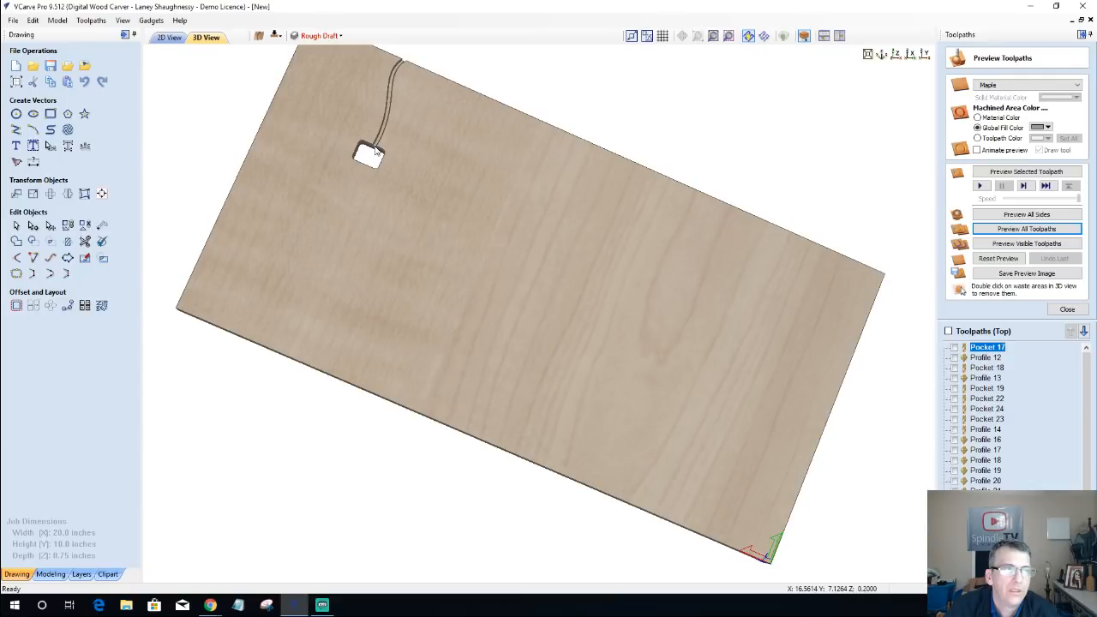
pyautogui.moveTo(600, 233); pyautogui.dragTo(797, 361)
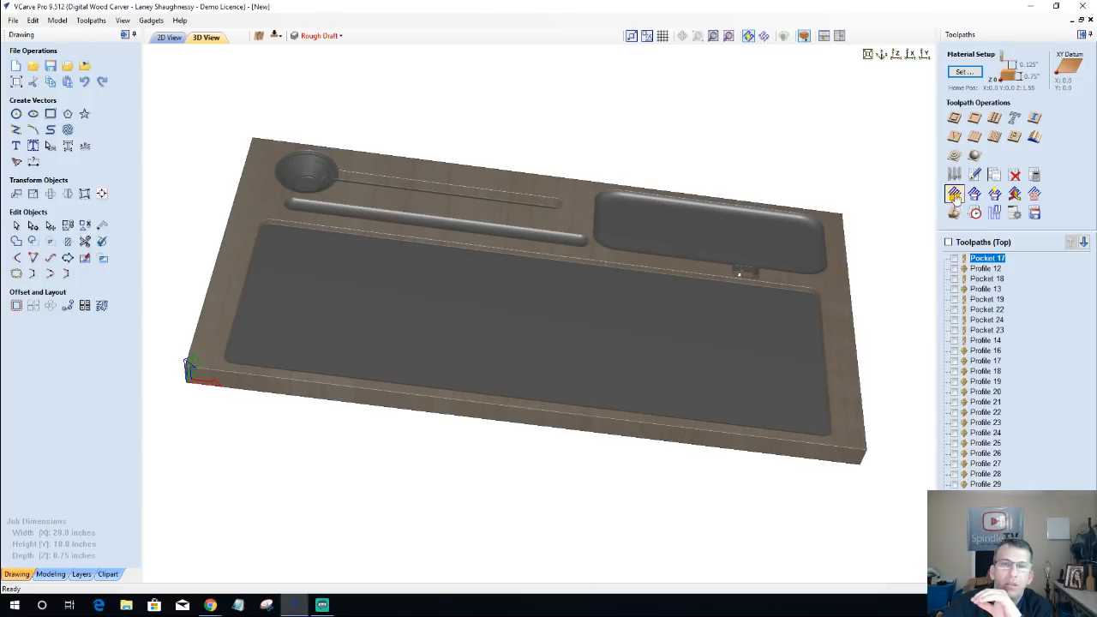
# Step: Review the geometry and cutting parameters of the .375R Box Core 0.75-inch form tool in the tool database without changing anything
pyautogui.click(959, 176)
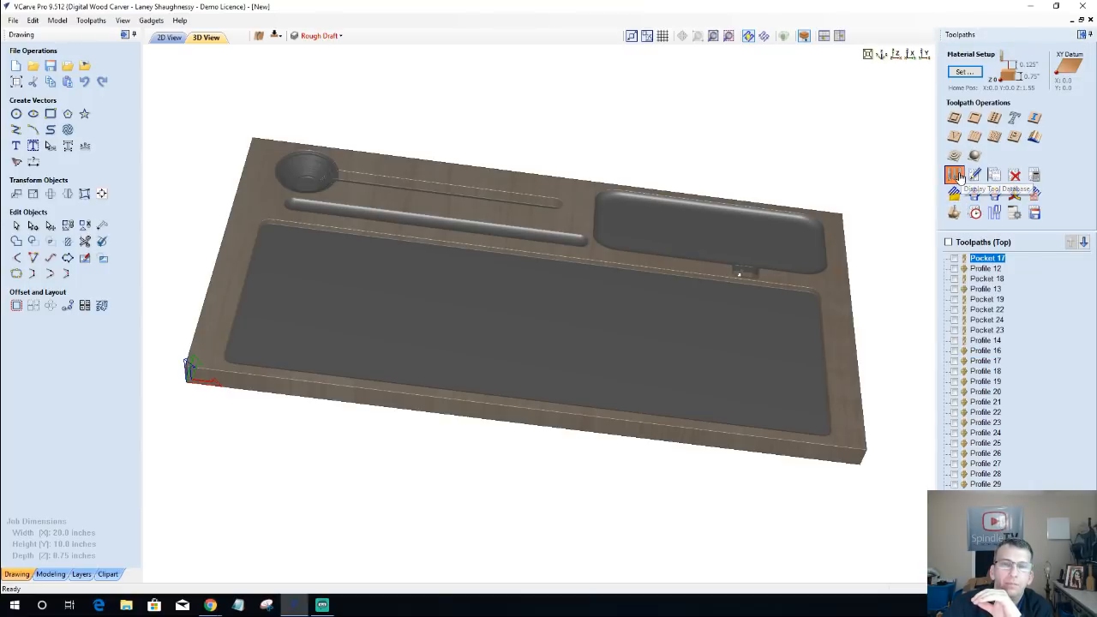
pyautogui.click(447, 205)
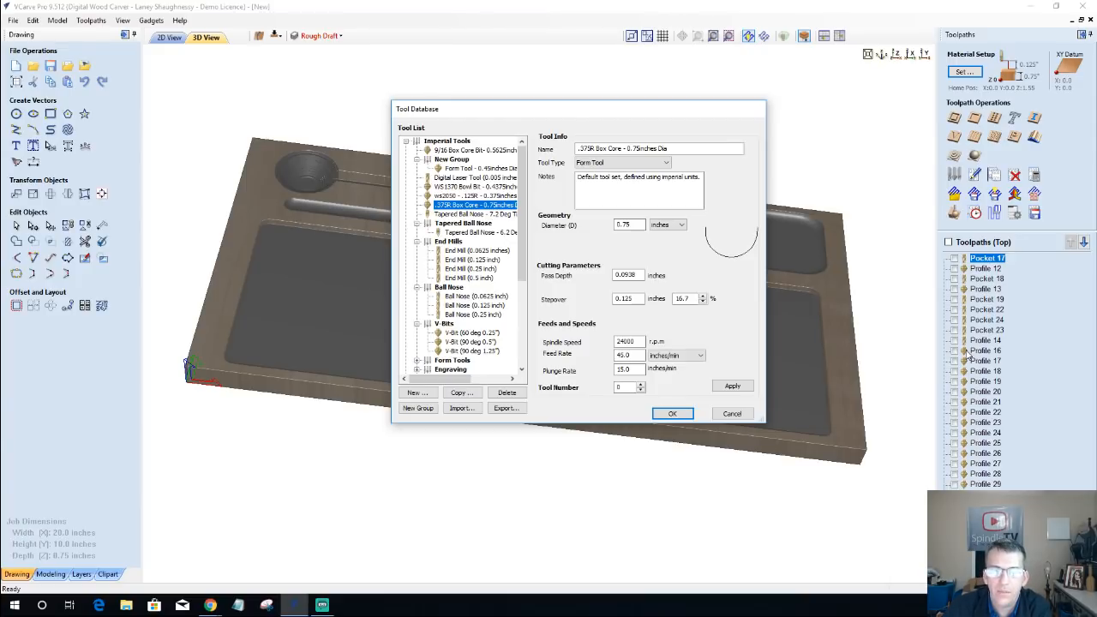
pyautogui.click(736, 258)
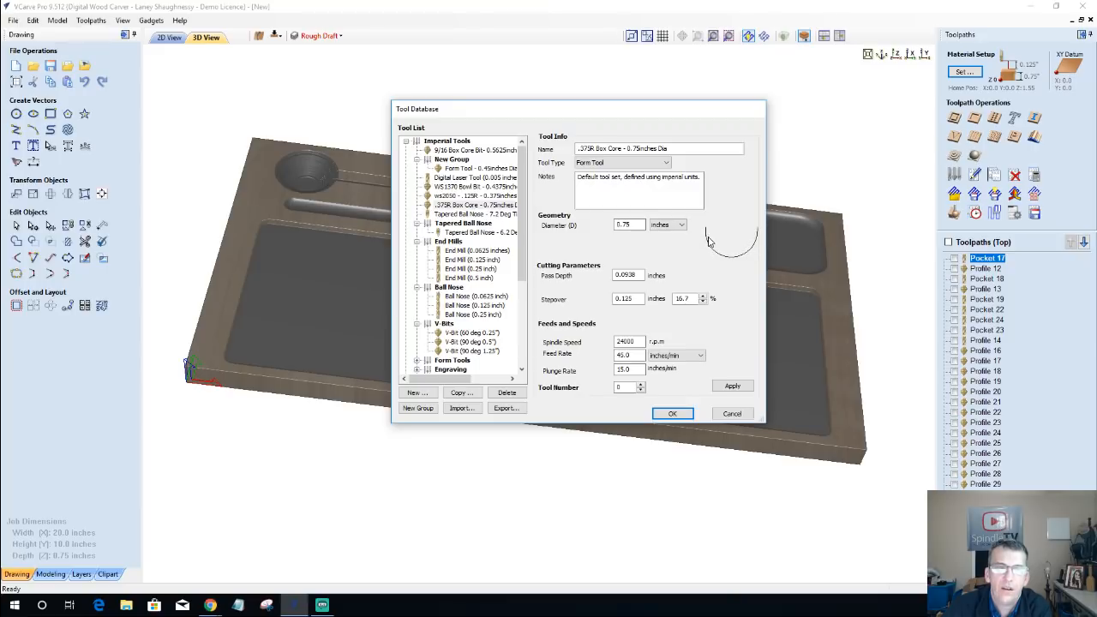
pyautogui.click(733, 415)
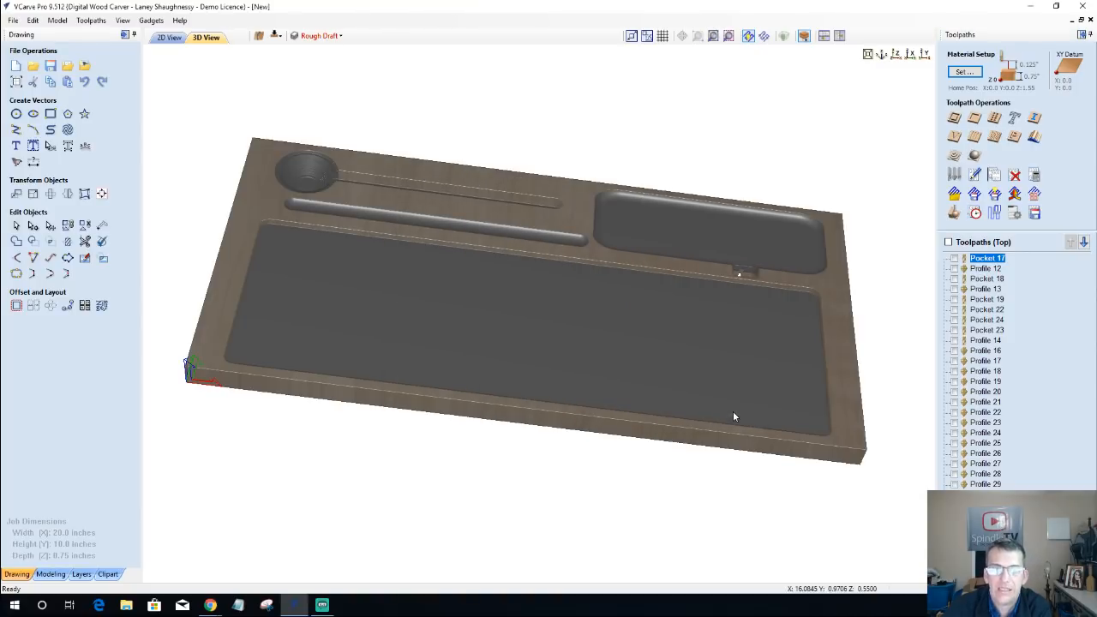
pyautogui.moveTo(611, 228); pyautogui.dragTo(638, 254)
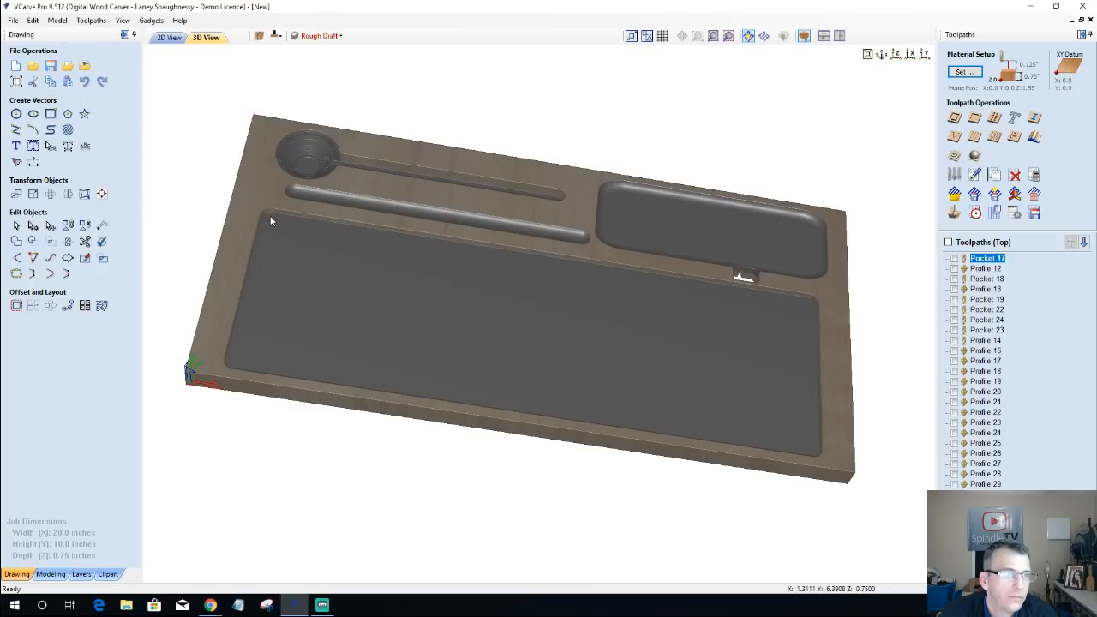
pyautogui.moveTo(270, 215)
pyautogui.mouseDown()
pyautogui.moveTo(267, 230)
pyautogui.moveTo(278, 228)
pyautogui.mouseUp()
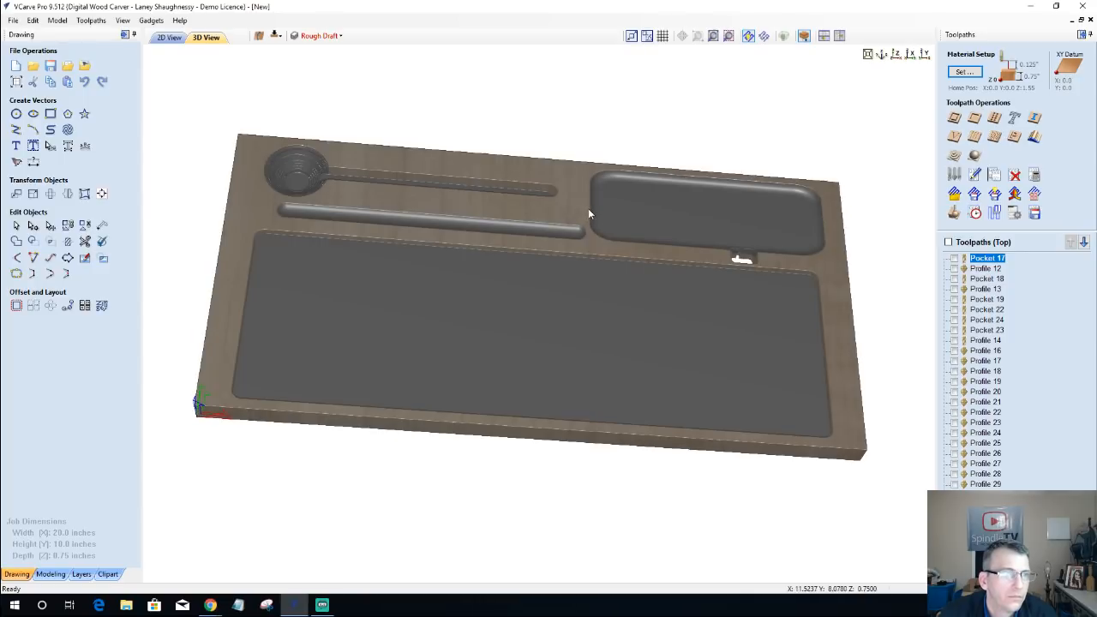
pyautogui.moveTo(588, 203); pyautogui.dragTo(585, 188)
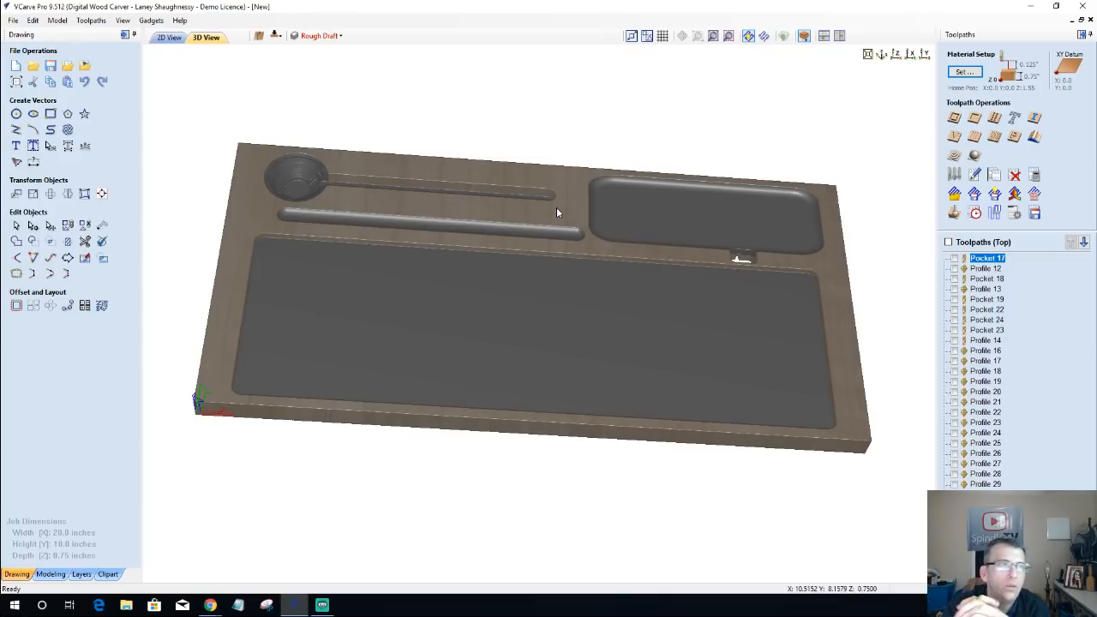
# Step: Check in 2D how the original concept vectors sit on the board and its remaining blank area, and return to the 3D view
pyautogui.click(169, 37)
pyautogui.scroll(4, 535, 312)
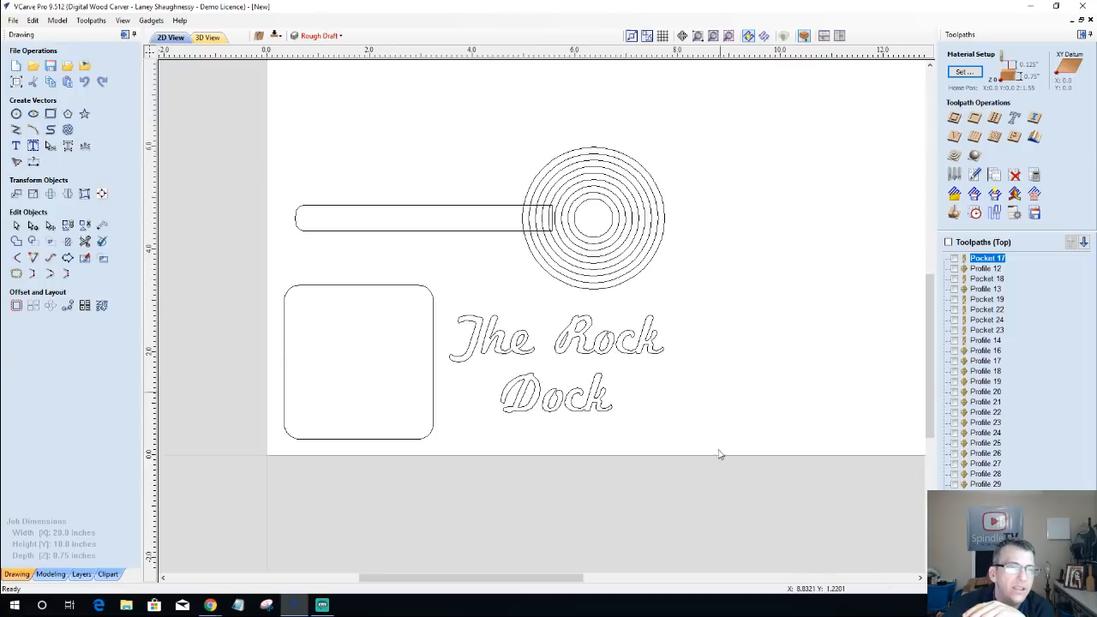
pyautogui.scroll(-1, 711, 451)
pyautogui.scroll(-2, 692, 444)
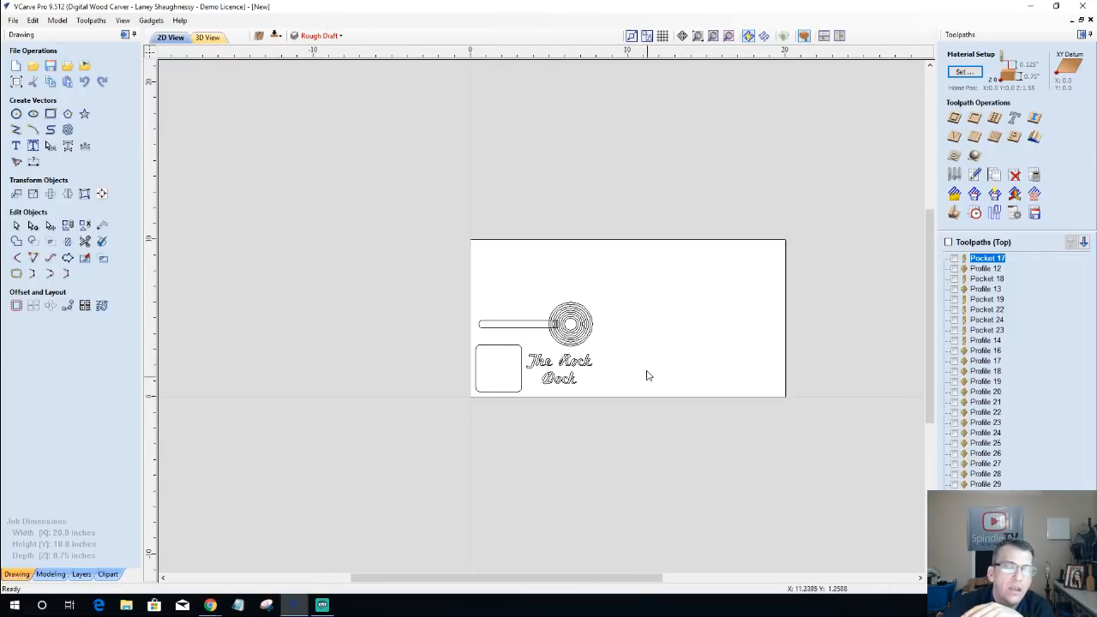
pyautogui.scroll(3, 649, 375)
pyautogui.scroll(-3, 255, 162)
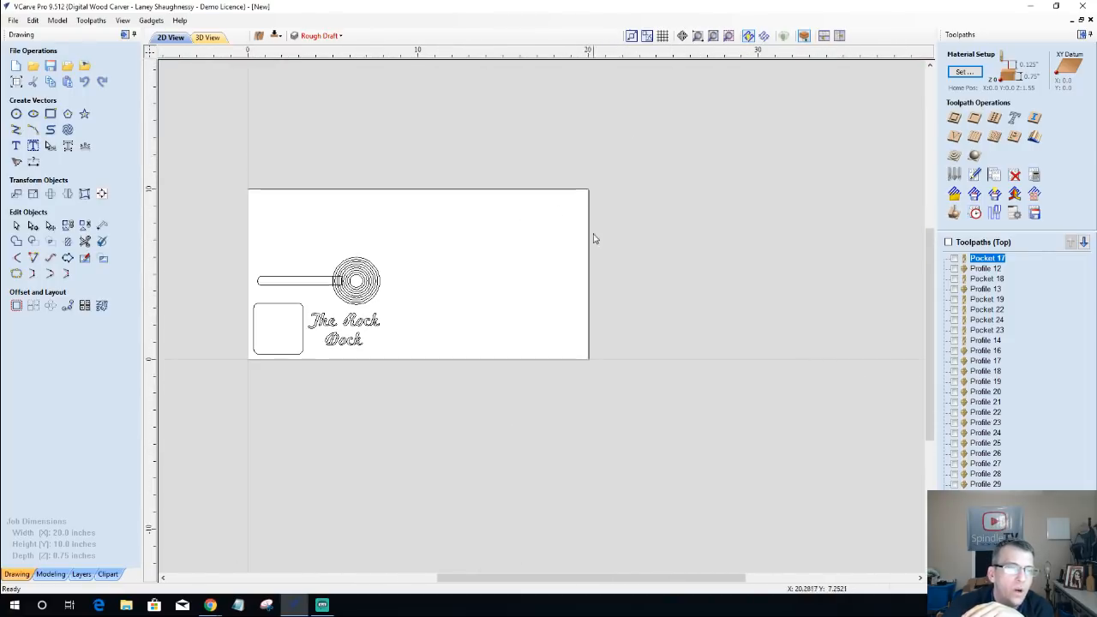
pyautogui.scroll(2, 562, 334)
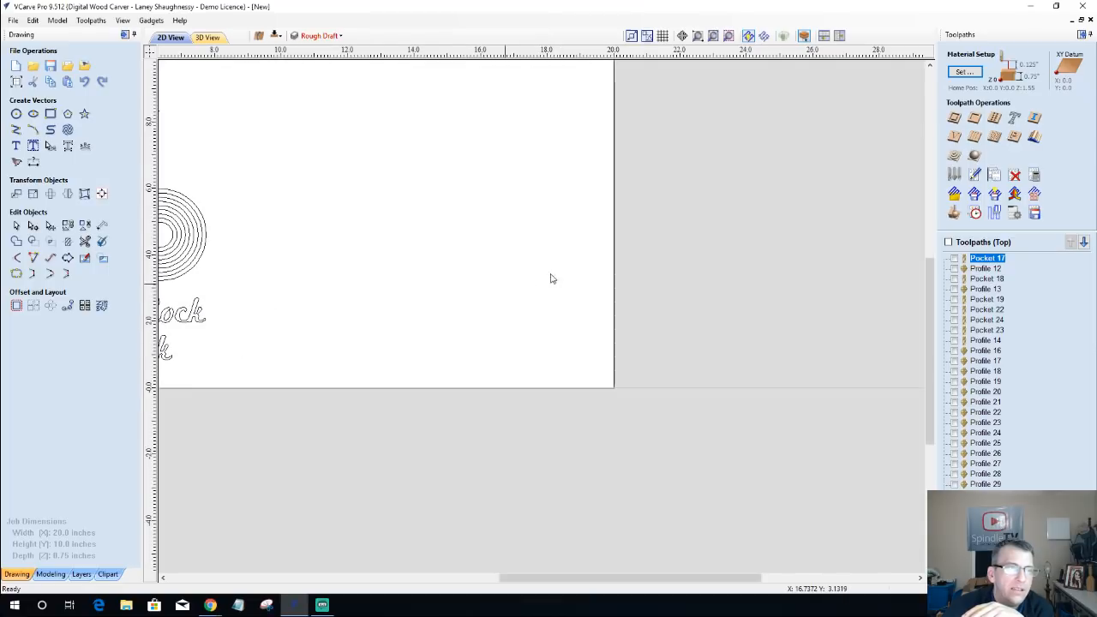
pyautogui.scroll(2, 617, 257)
pyautogui.scroll(-2, 678, 257)
pyautogui.scroll(2, 611, 293)
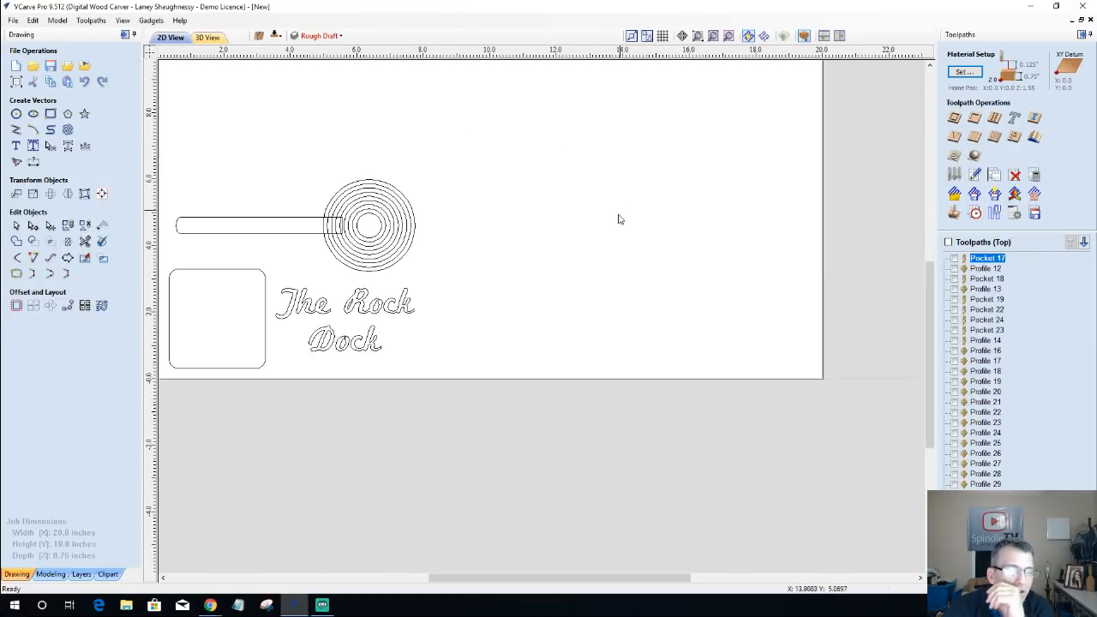
pyautogui.scroll(-1, 618, 225)
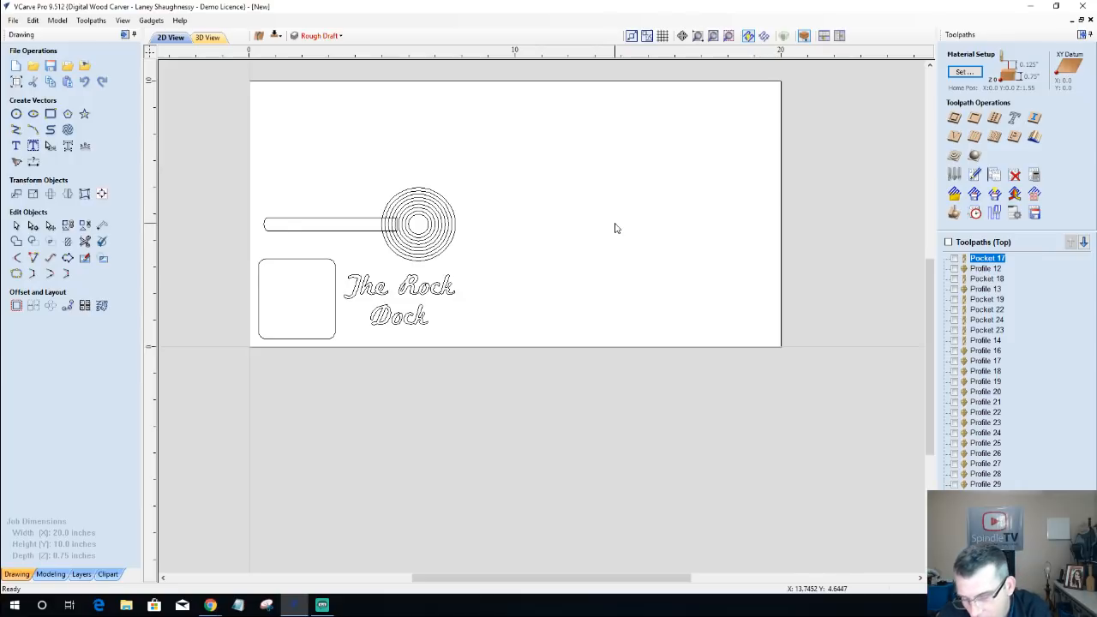
pyautogui.scroll(-2, 526, 243)
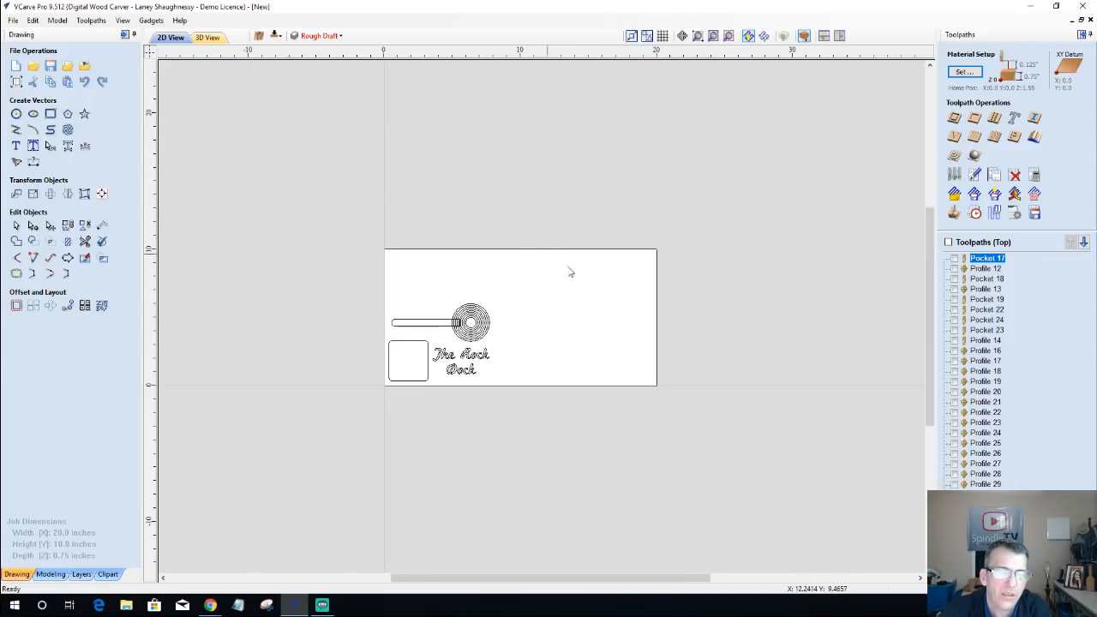
pyautogui.scroll(3, 608, 294)
pyautogui.scroll(-1, 607, 297)
pyautogui.scroll(-1, 574, 405)
pyautogui.scroll(3, 573, 408)
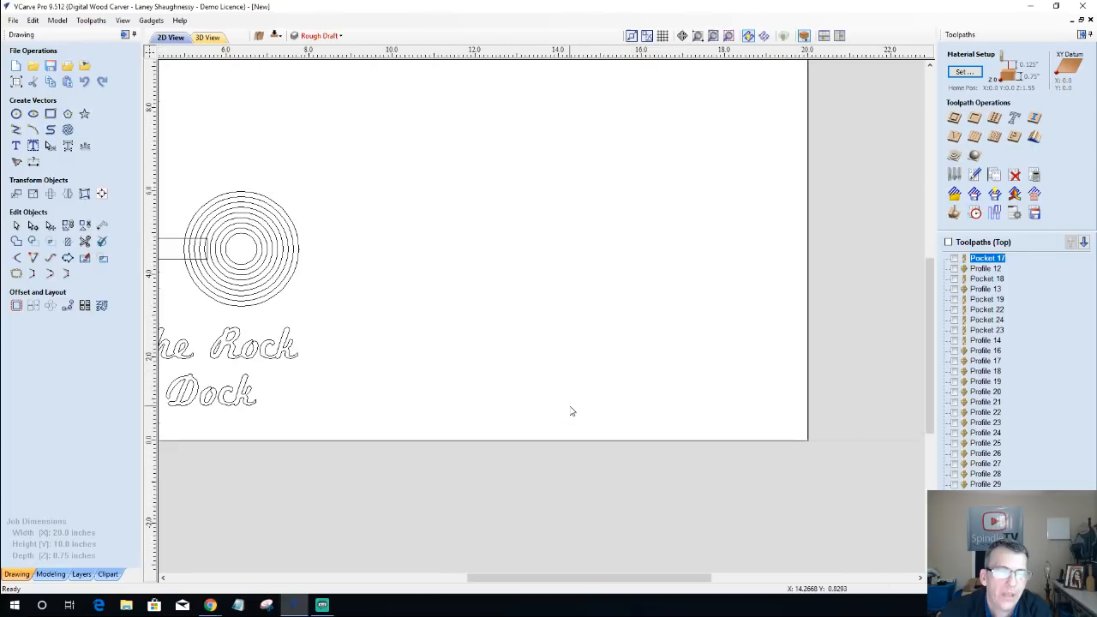
pyautogui.scroll(-2, 575, 403)
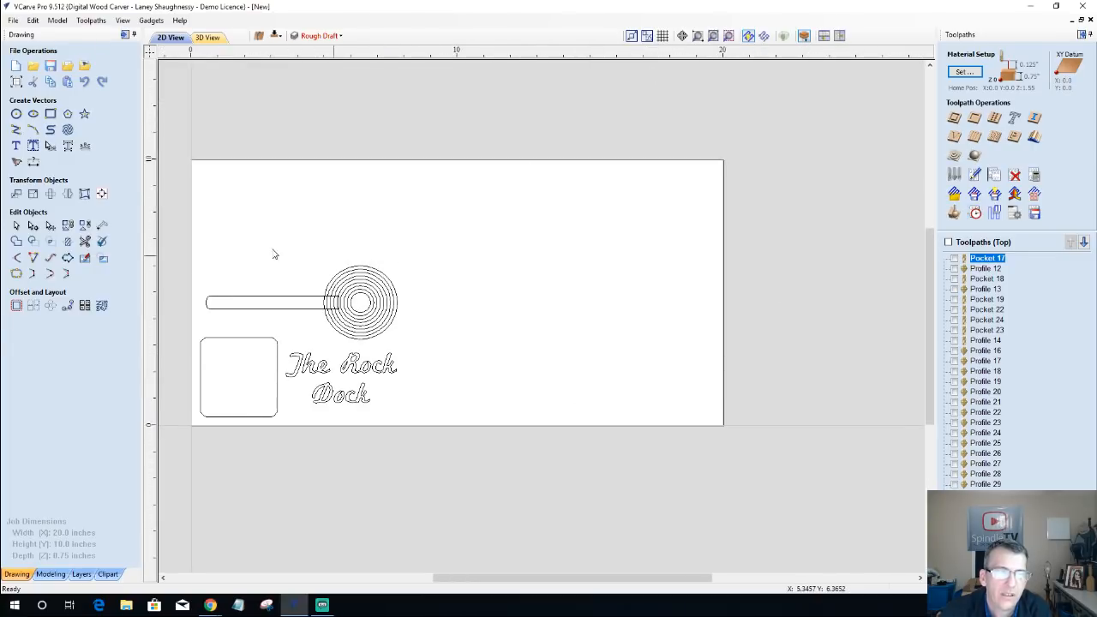
pyautogui.click(209, 40)
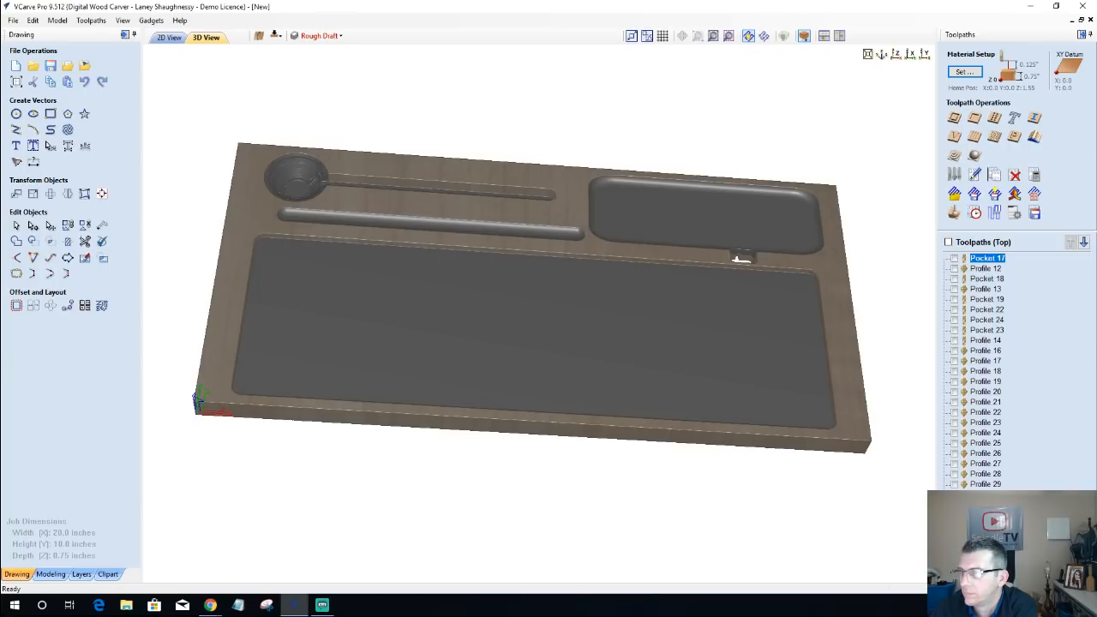
pyautogui.hotkey('alt', 'Tab')
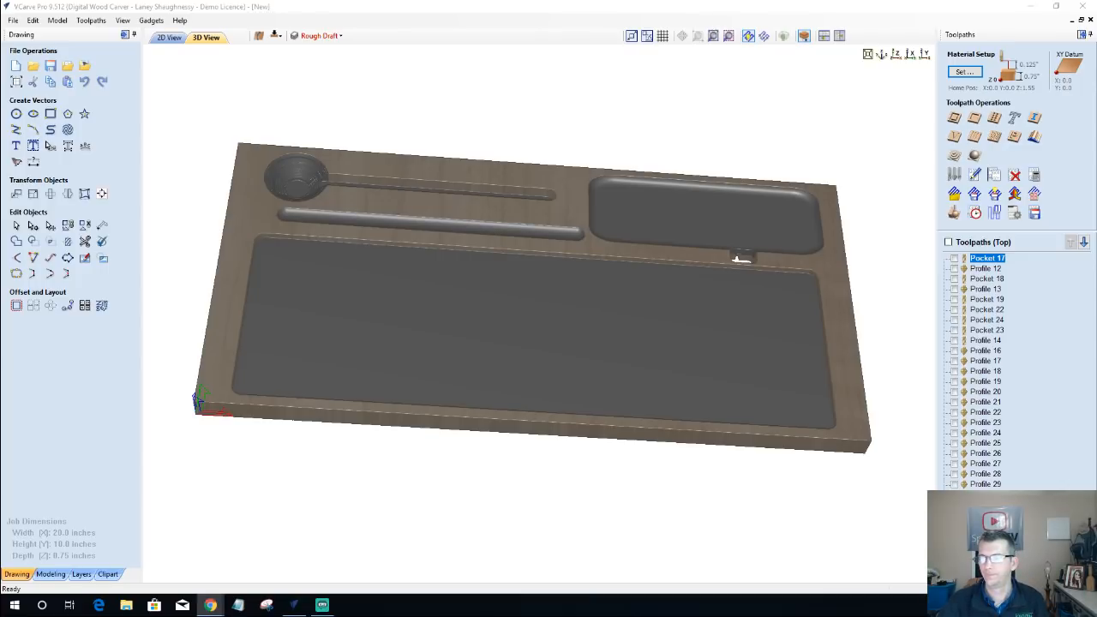
pyautogui.hotkey('alt', 'Tab')
pyautogui.hotkey('alt', 'Tab')
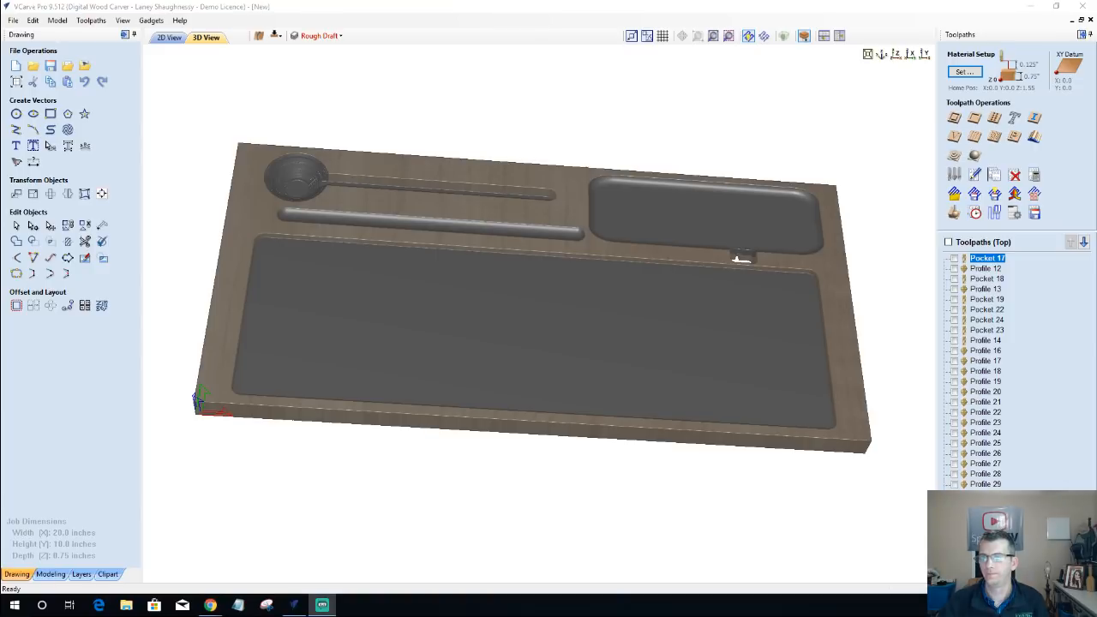